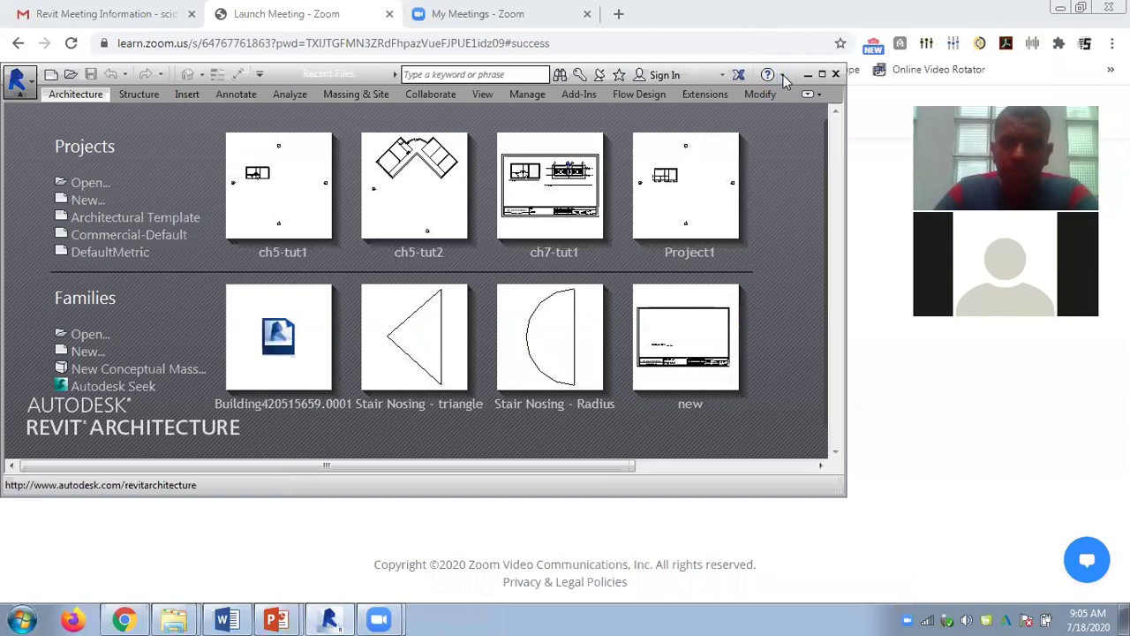
Switch to the Chapter 06 presentation and browse from the Hiding Elements in A View slide to the Making Elements Transparent slide
click(821, 74)
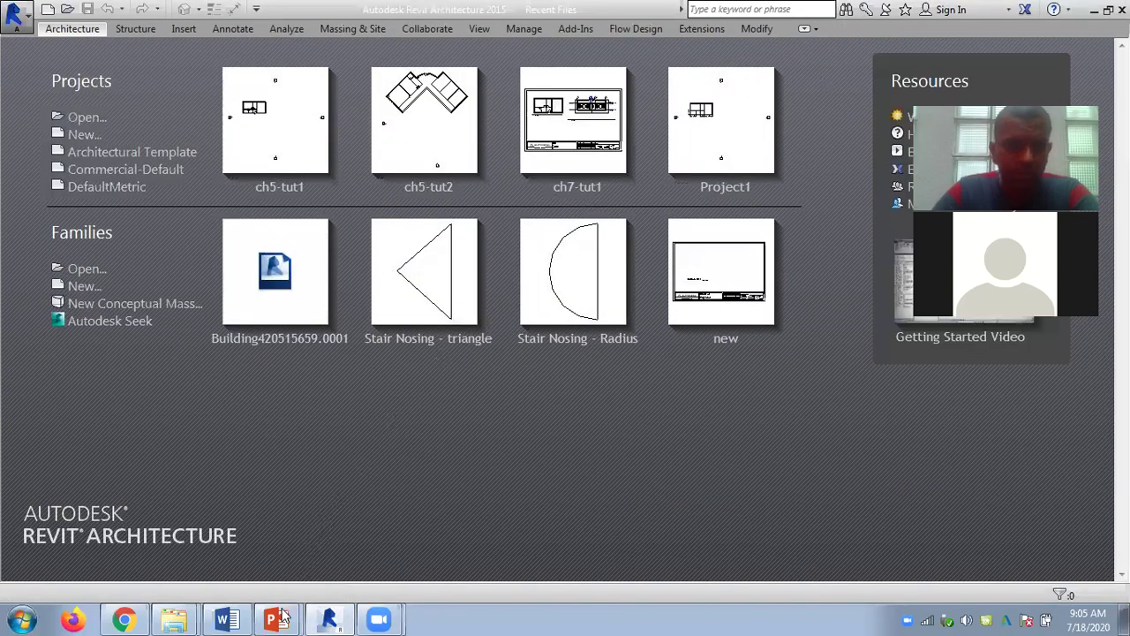
mouse_move(280, 616)
click(215, 581)
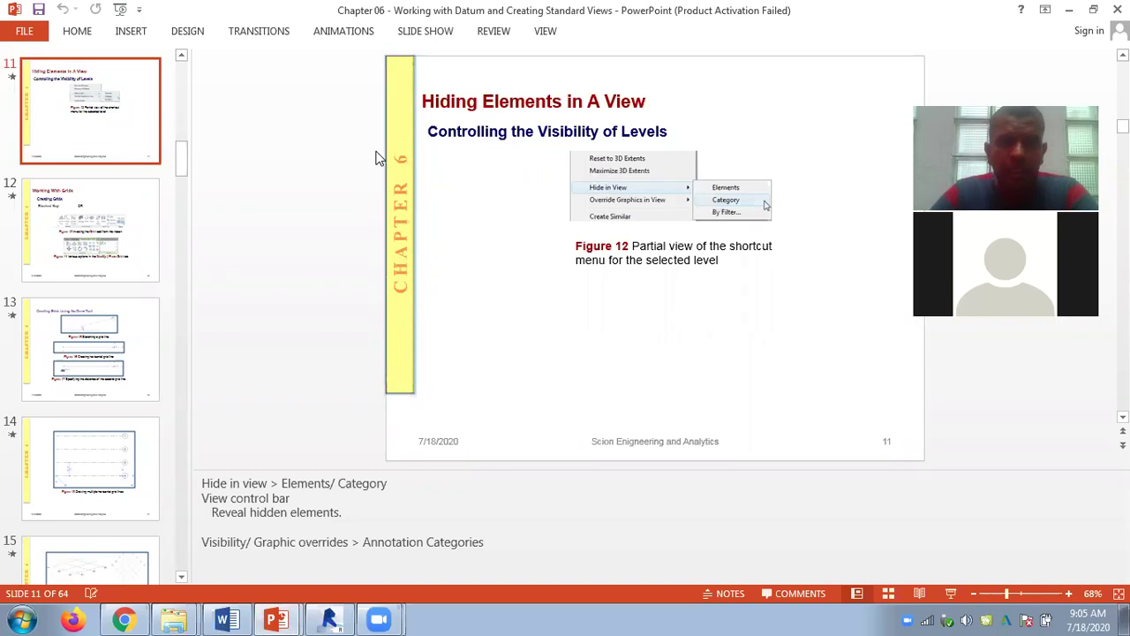
scroll(489, 154, up, 3)
scroll(477, 168, down, 3)
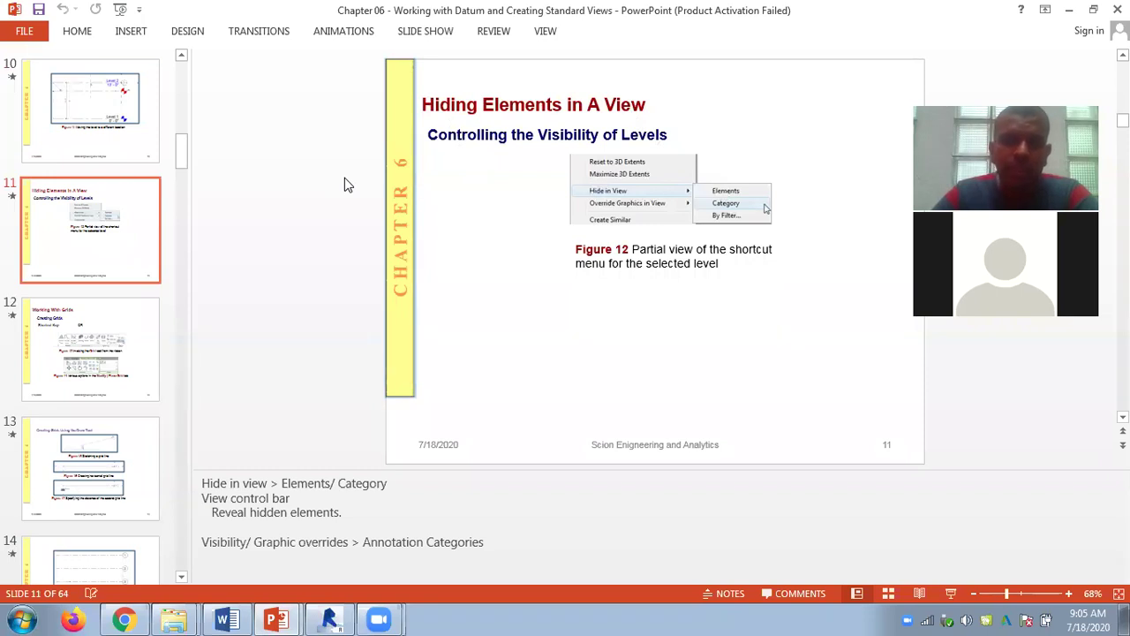
scroll(345, 184, down, 3)
scroll(345, 184, down, 5)
scroll(345, 184, down, 5)
scroll(341, 187, down, 5)
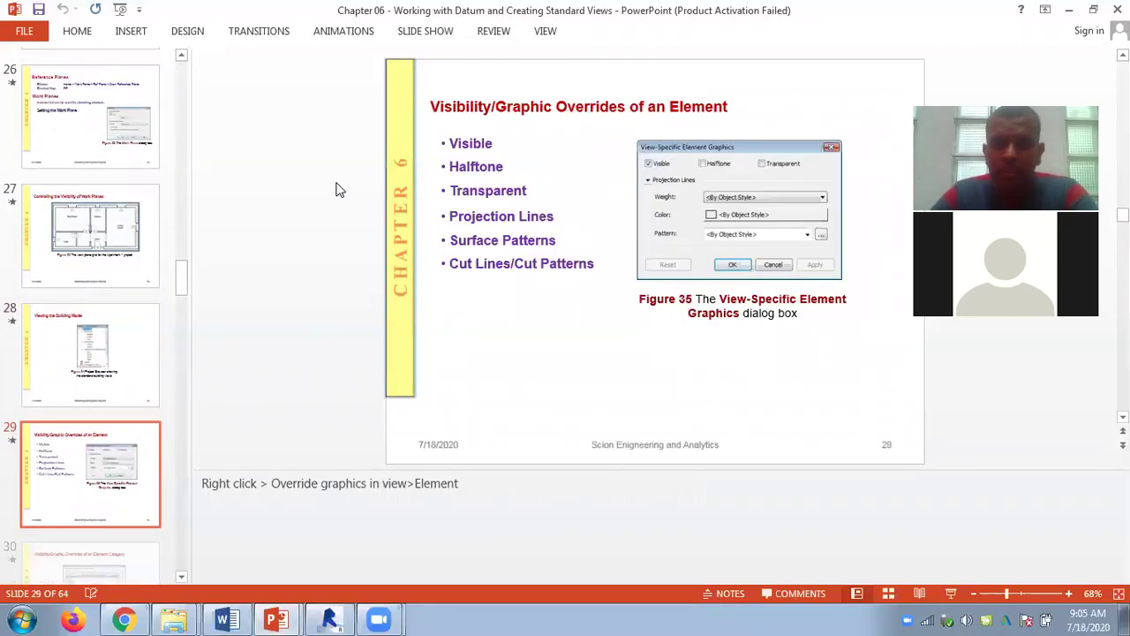
scroll(338, 188, down, 2)
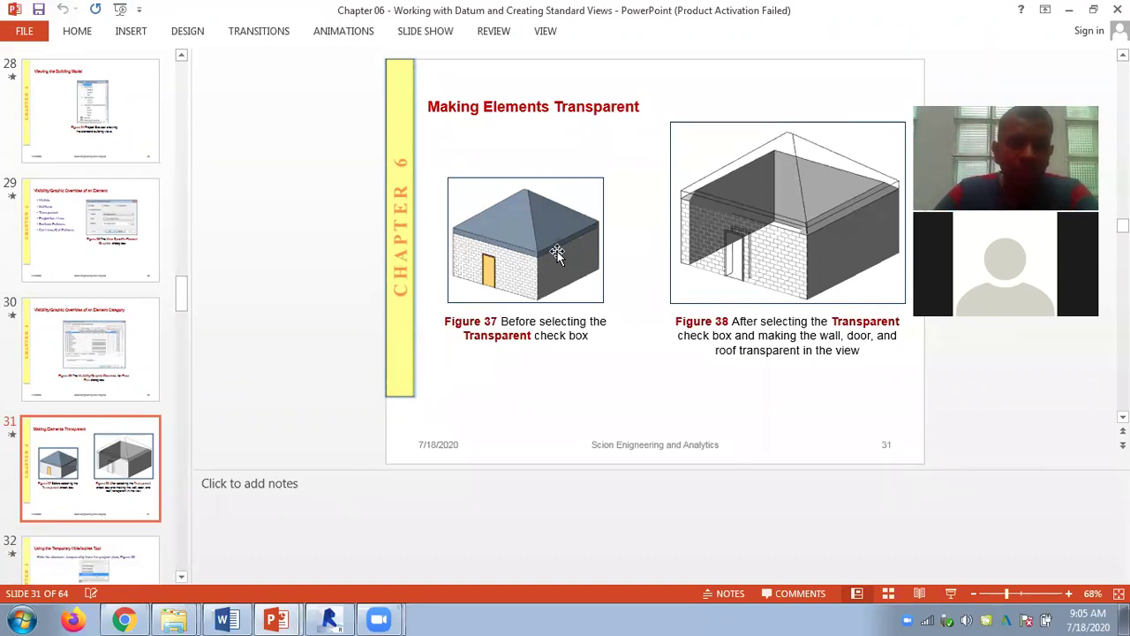
Switch to Revit and create a new project from the Architectural Template
click(331, 619)
click(135, 157)
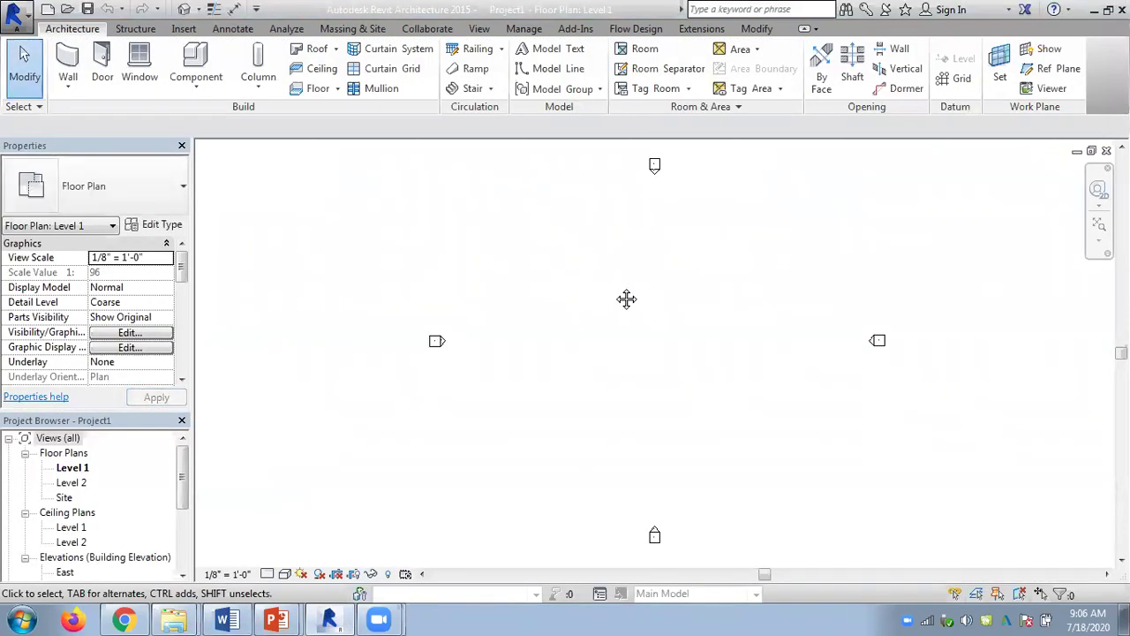
Draw one horizontal Generic - 8" wall about 47' long between the elevation markers on Level 1
click(69, 88)
click(446, 241)
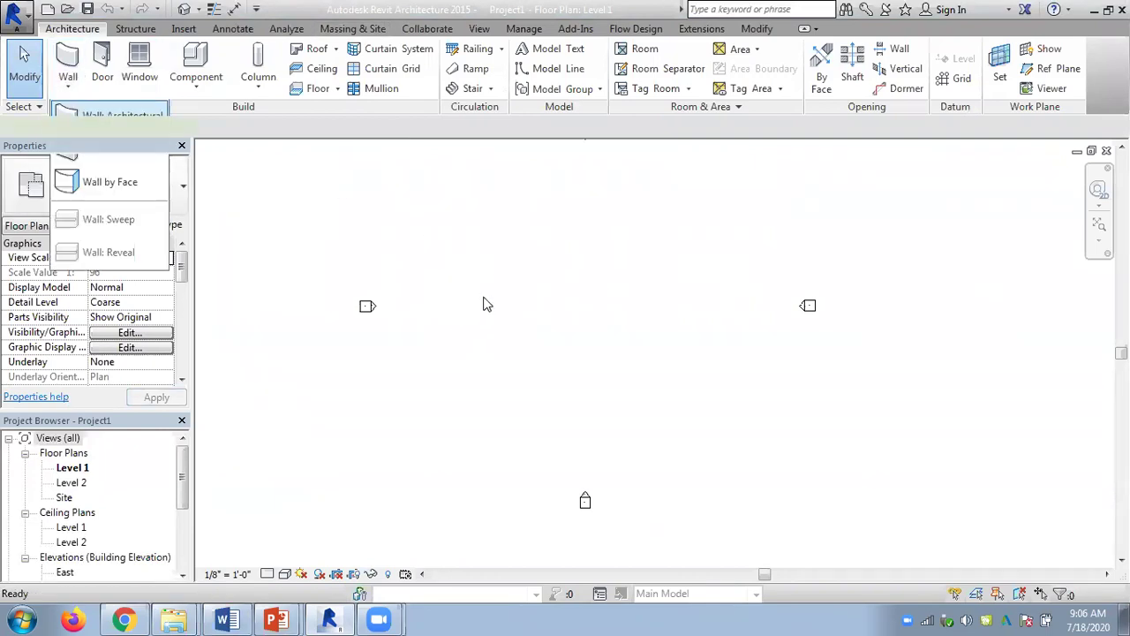
click(483, 297)
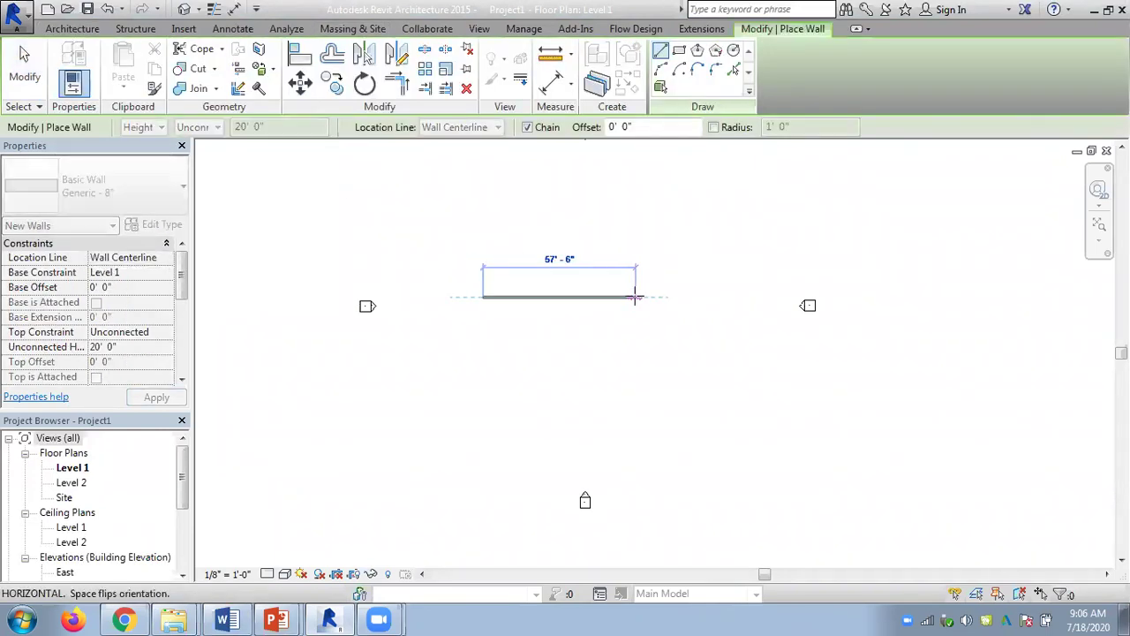
click(608, 297)
key(Escape)
key(Escape)
Place a 36" x 84" Single-Flush door about 6'-6" from the wall's left end and a 30" x 80" one about 5'-0" further right
scroll(533, 306, up, 4)
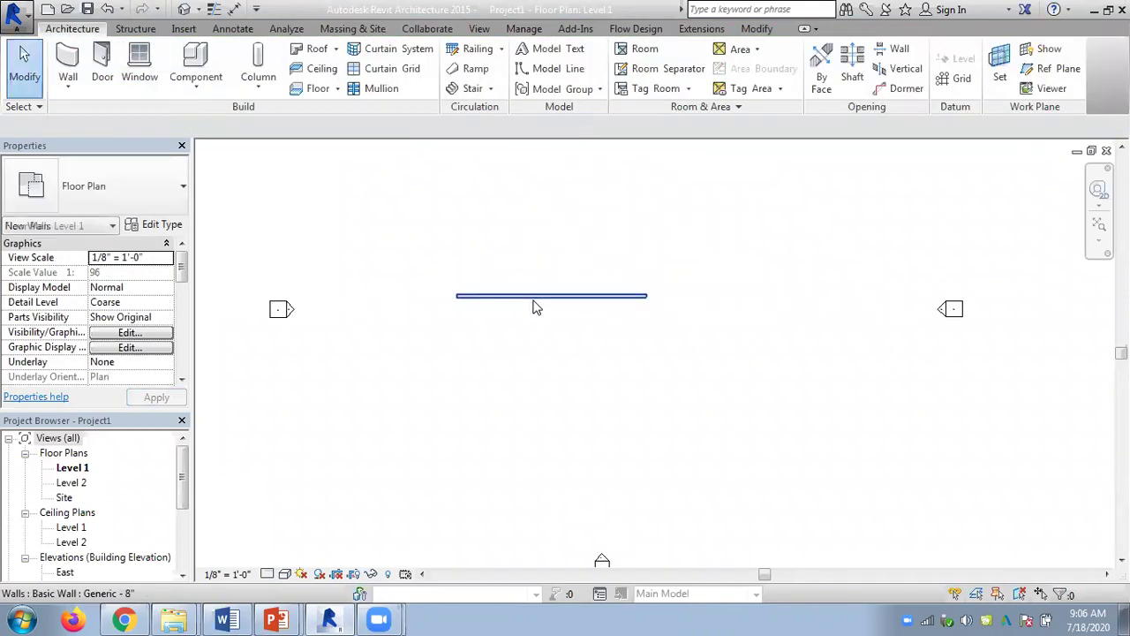
click(103, 77)
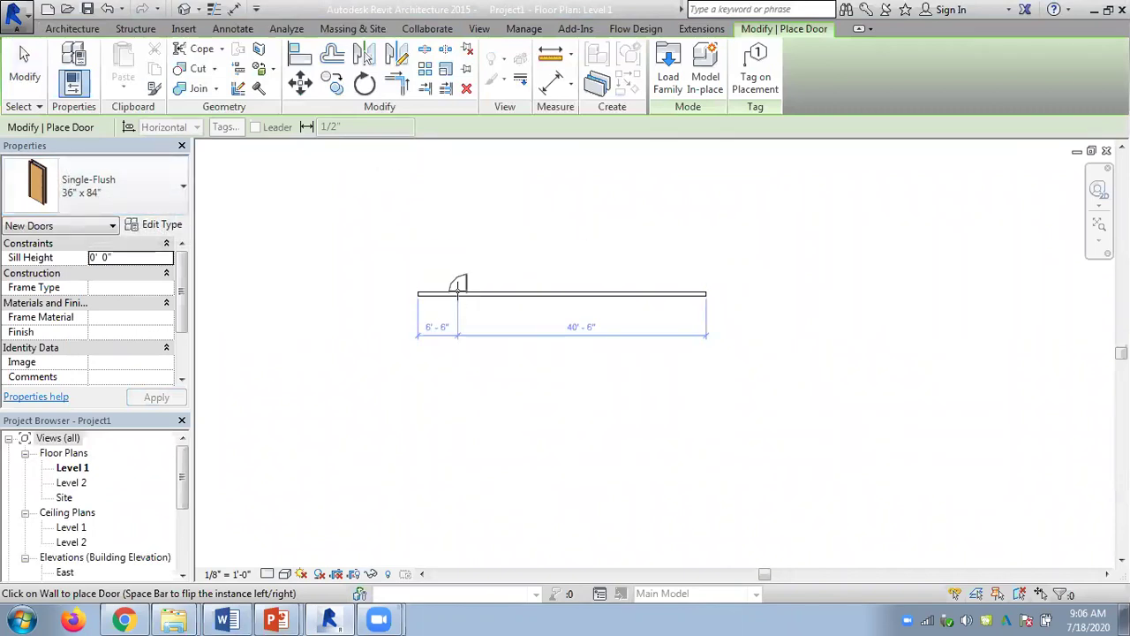
click(458, 288)
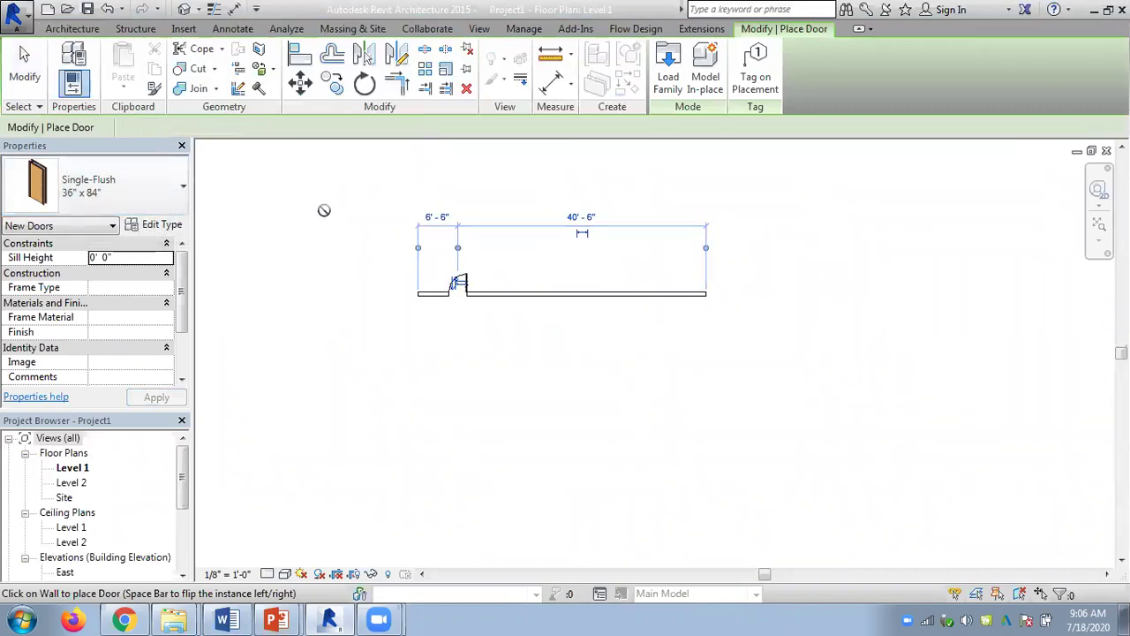
click(121, 204)
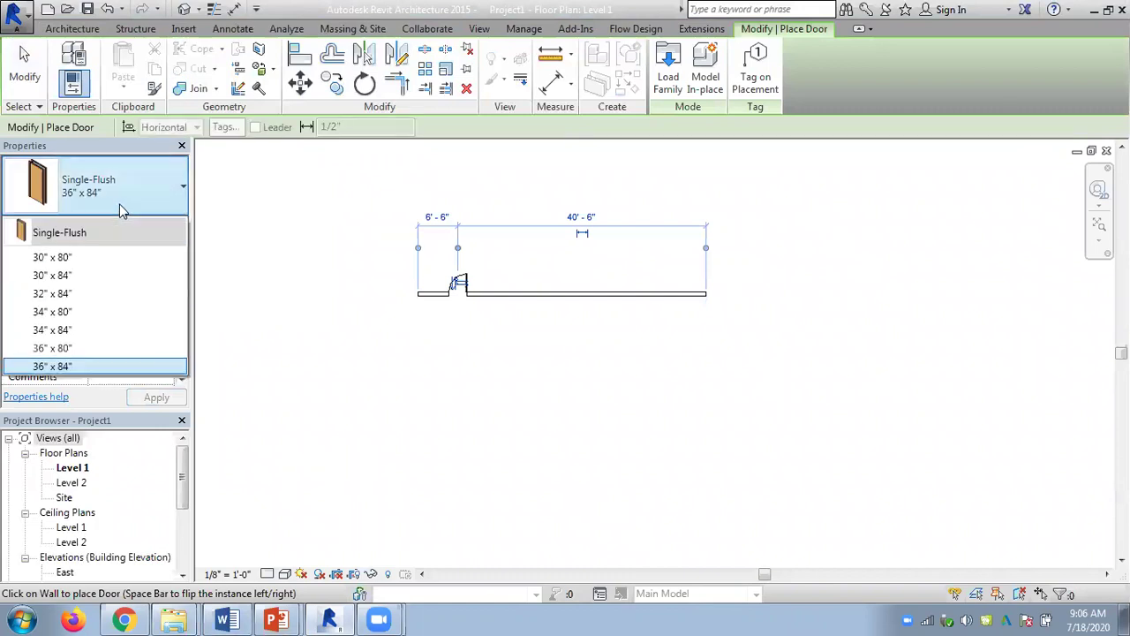
click(106, 257)
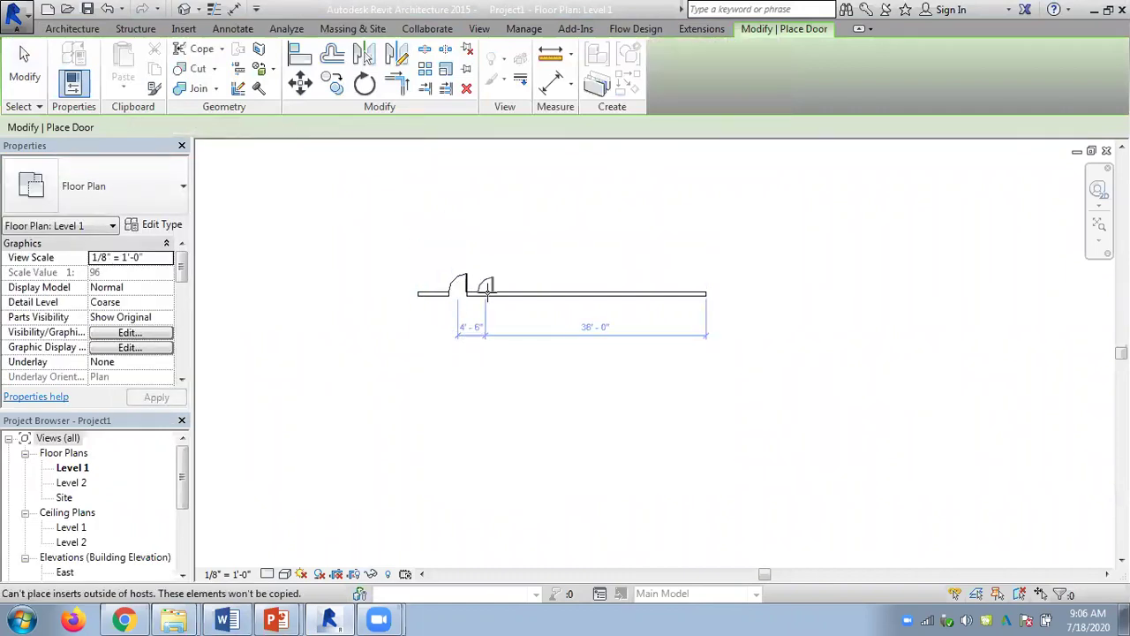
scroll(490, 265, up, 3)
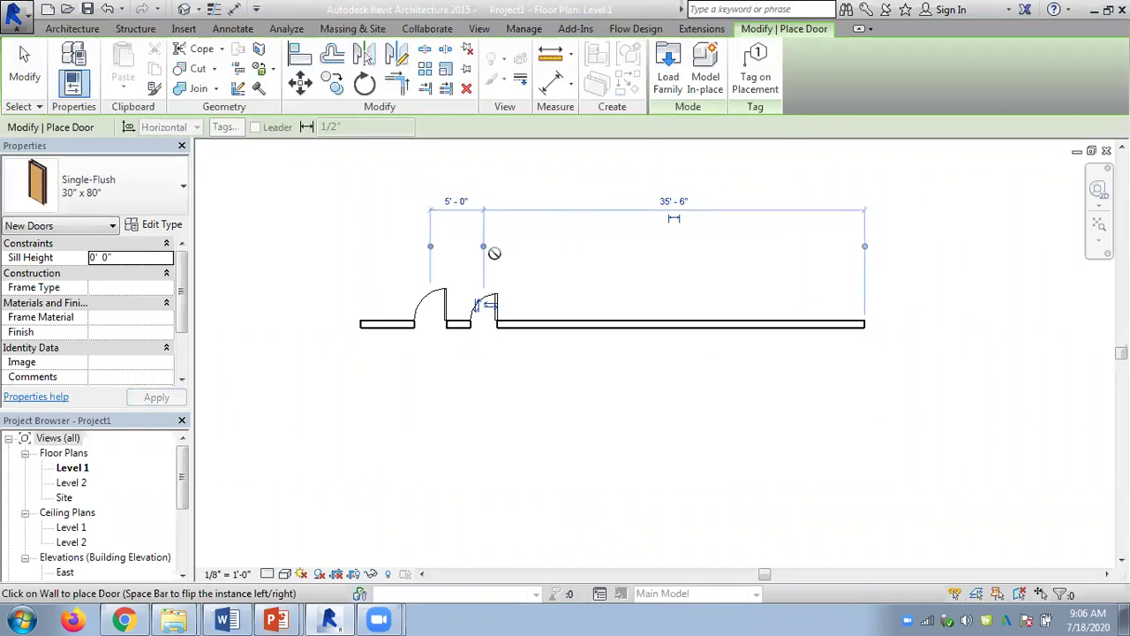
key(Escape)
key(Escape)
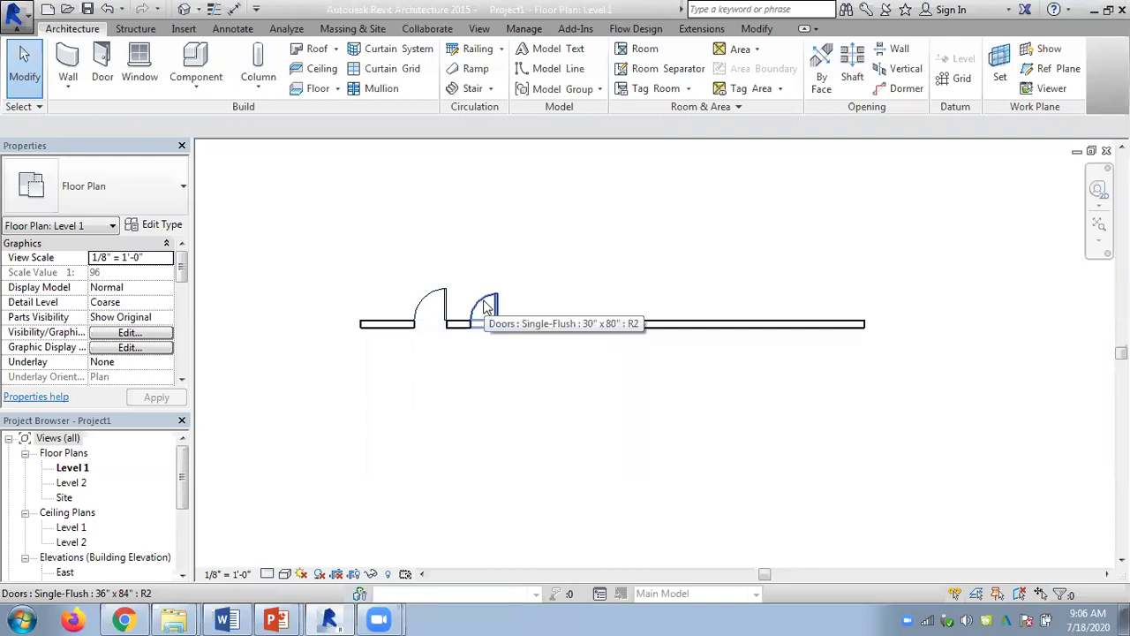
Load the Double-Flush-Dbl Acting door family from the US Imperial library's Doors folder
click(102, 71)
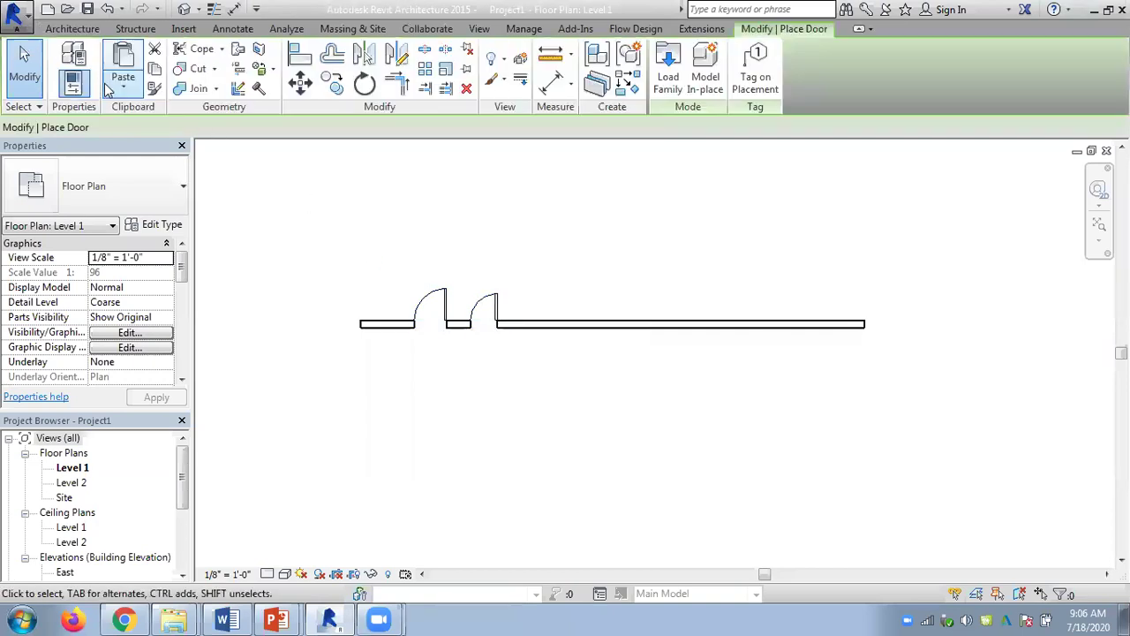
click(669, 69)
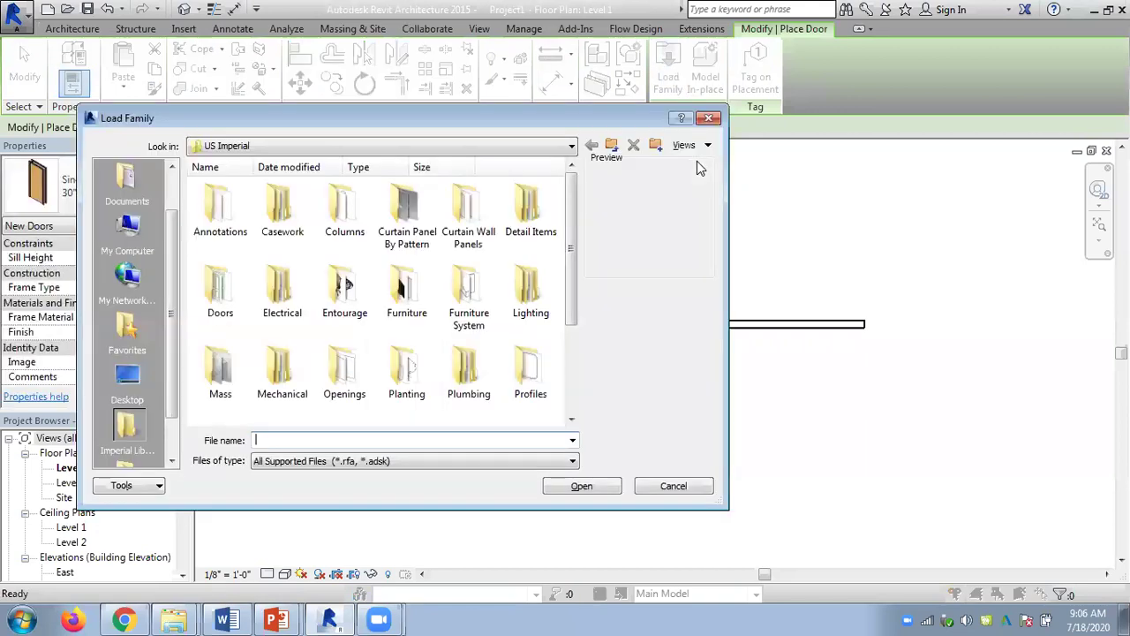
double_click(221, 290)
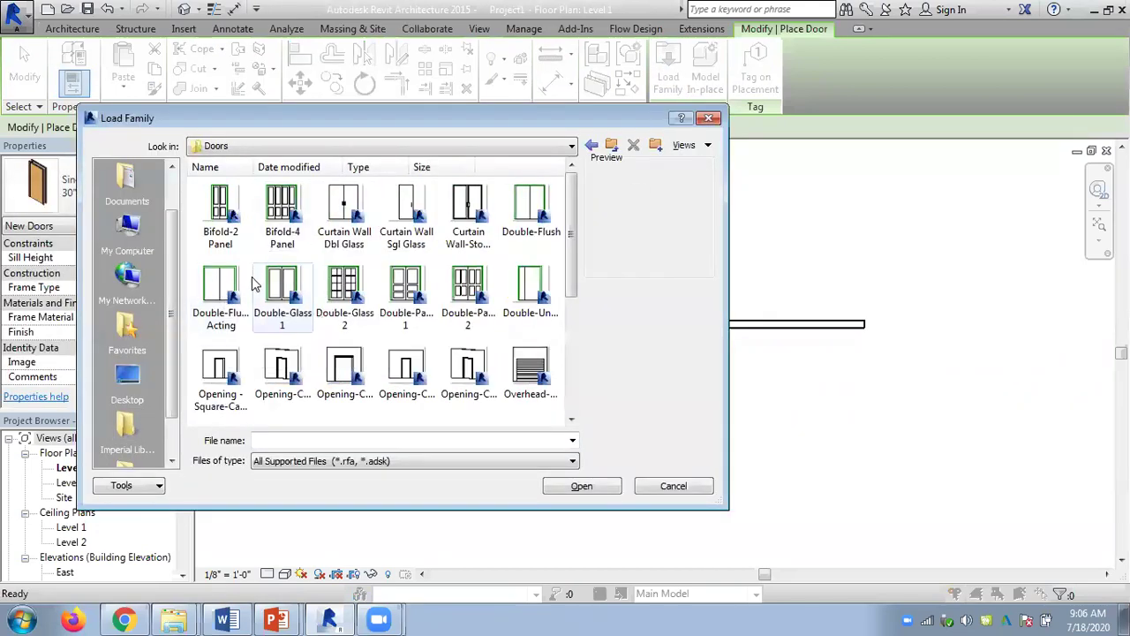
click(234, 290)
double_click(234, 289)
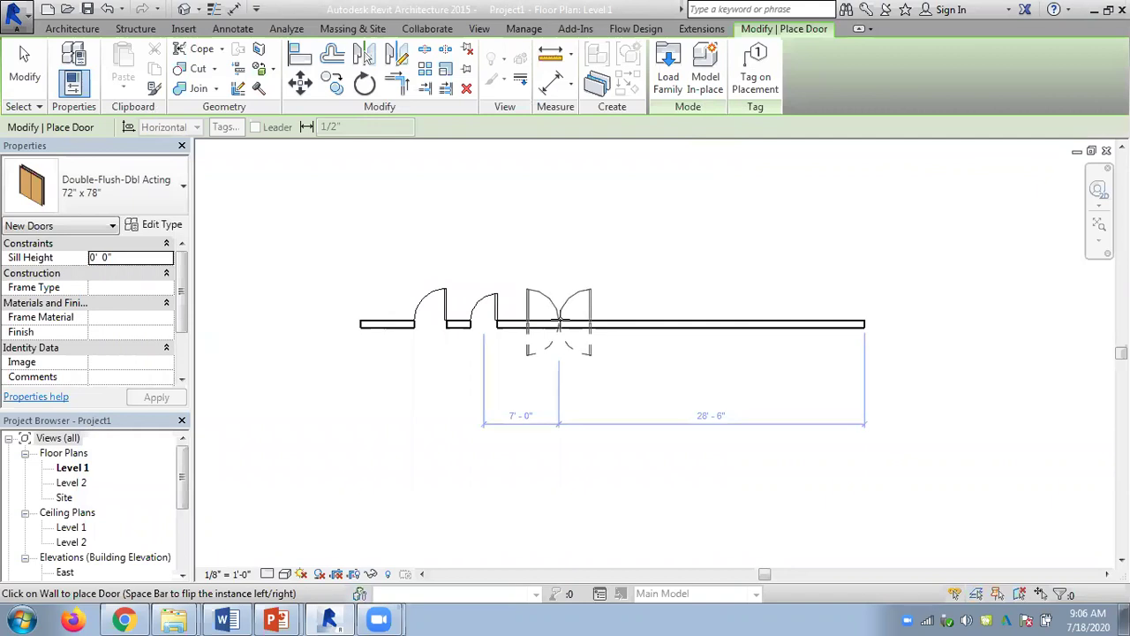
Place two 72" x 78" double-acting doors, the first about 7'-0" right of the 30" door and the second about 7'-6" beyond it
click(558, 321)
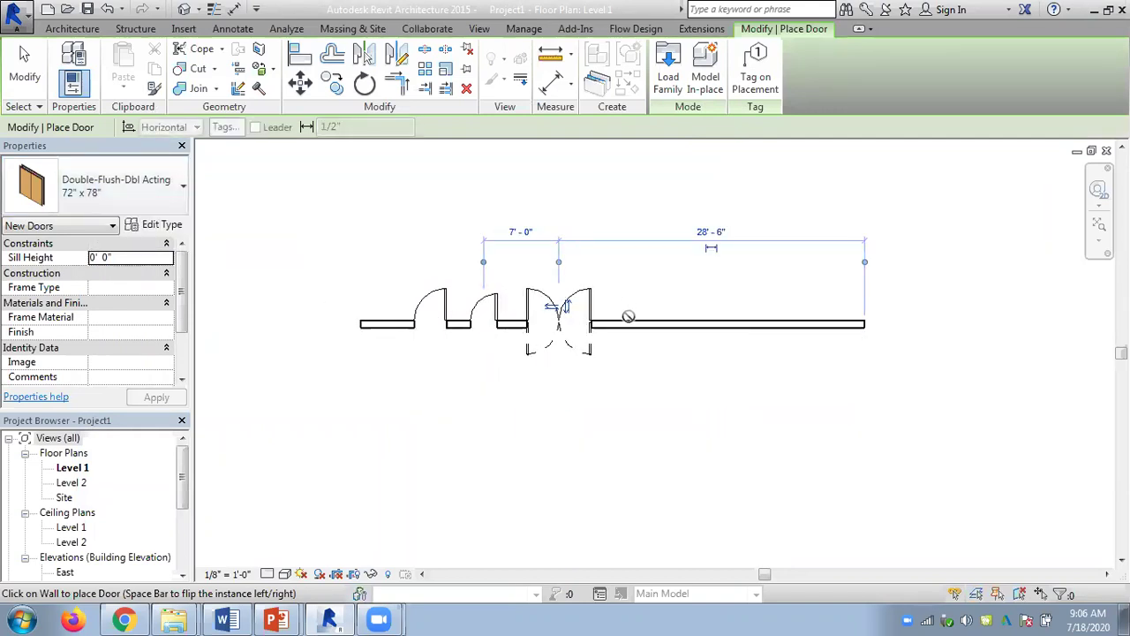
click(654, 339)
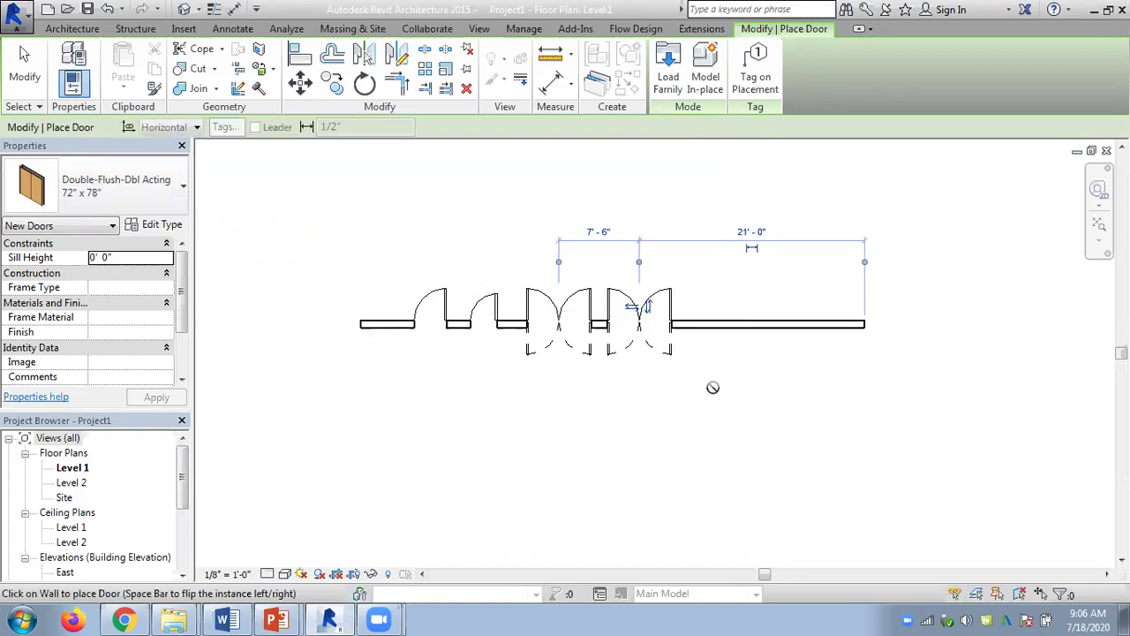
key(Escape)
key(Escape)
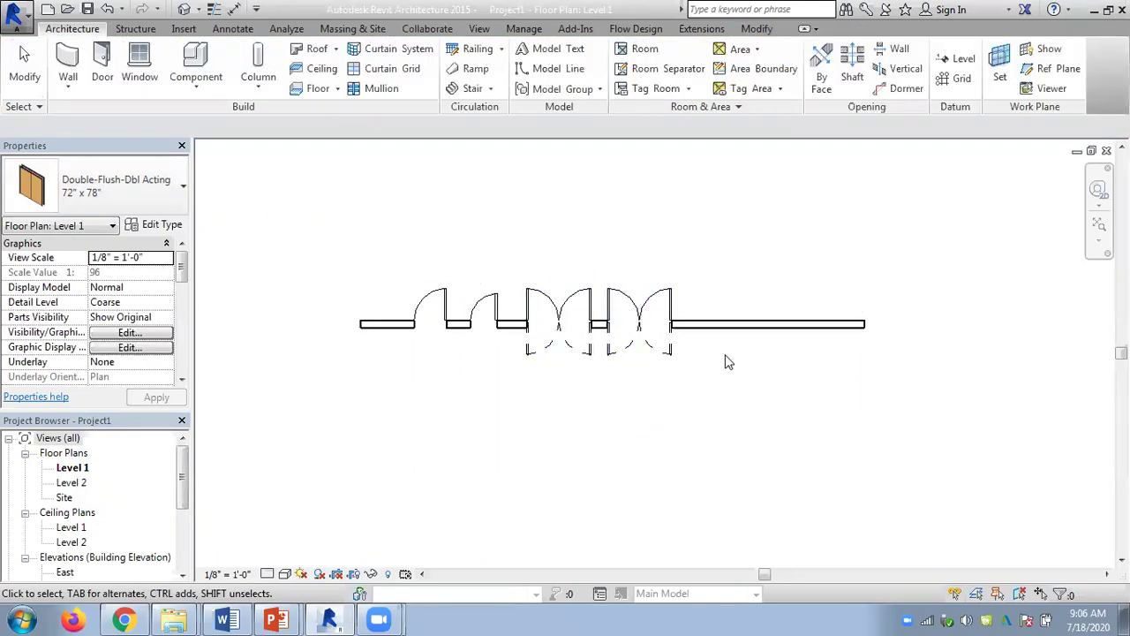
Stretch the wall's right end outward to lengthen the blank part beyond the doors
click(865, 325)
drag(871, 326, 995, 324)
click(969, 387)
Place two Fixed 36" x 48" windows about 5'-6" apart in the wall, right of the double doors
middle_drag(840, 368, 709, 321)
click(145, 79)
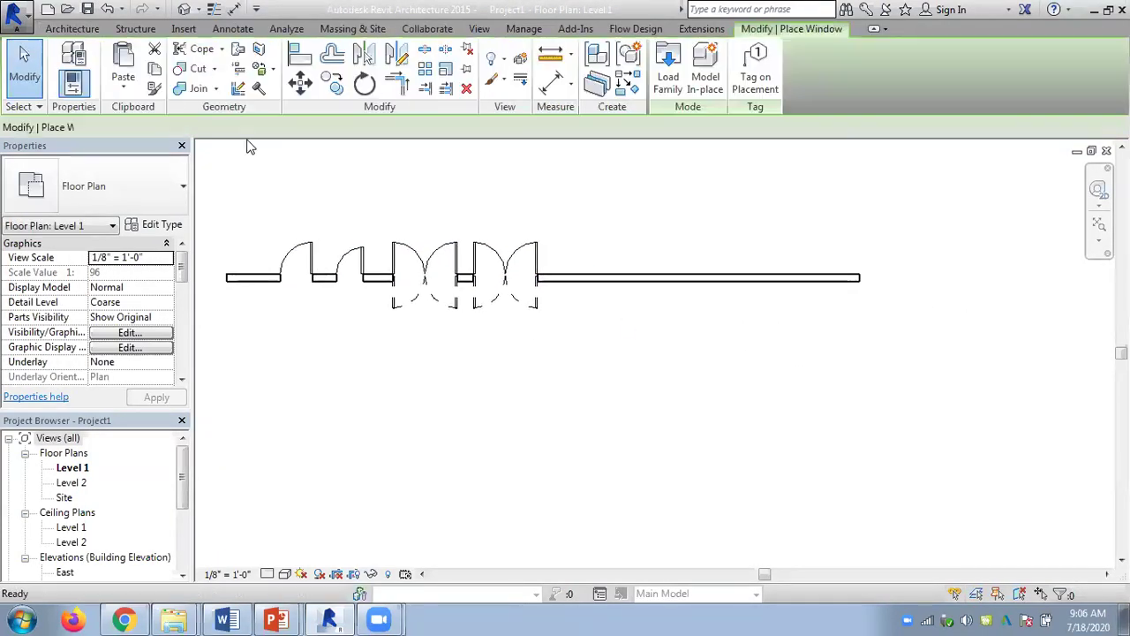
click(607, 279)
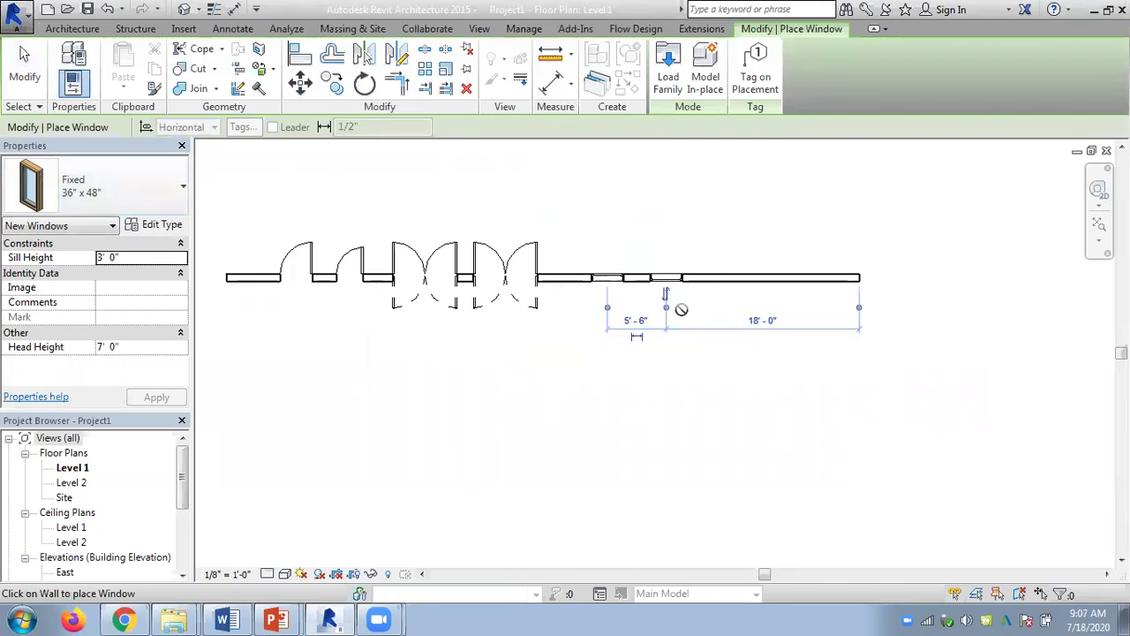
Load the Casement 3x3 with Trim window family and place a 36" x 48" one about 6'-0" right of the last fixed window
click(669, 70)
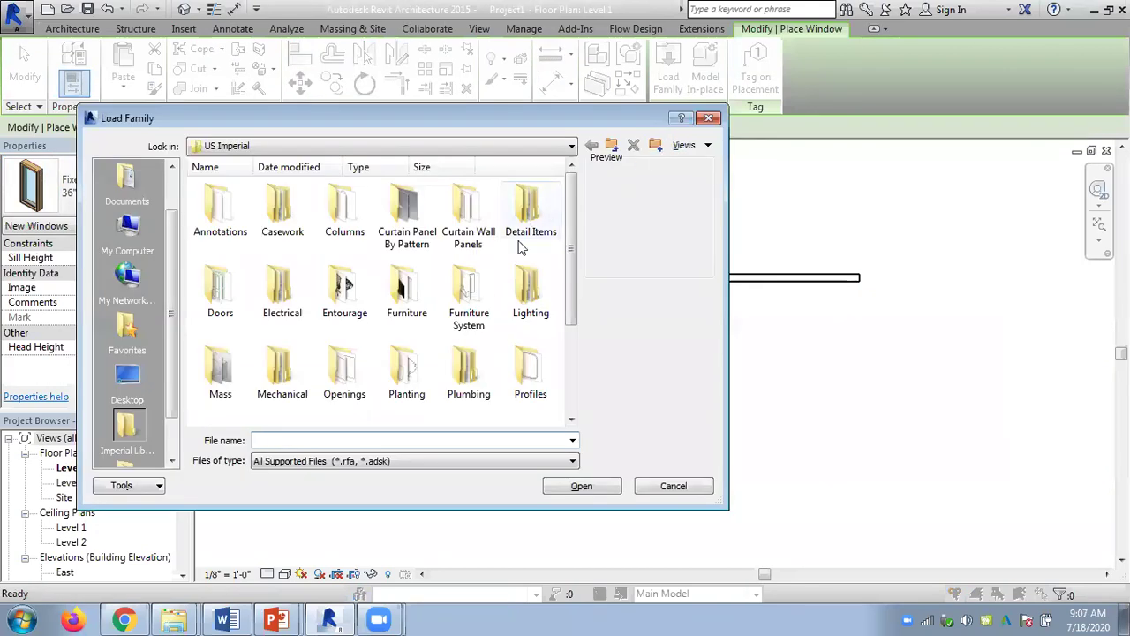
drag(566, 261, 572, 348)
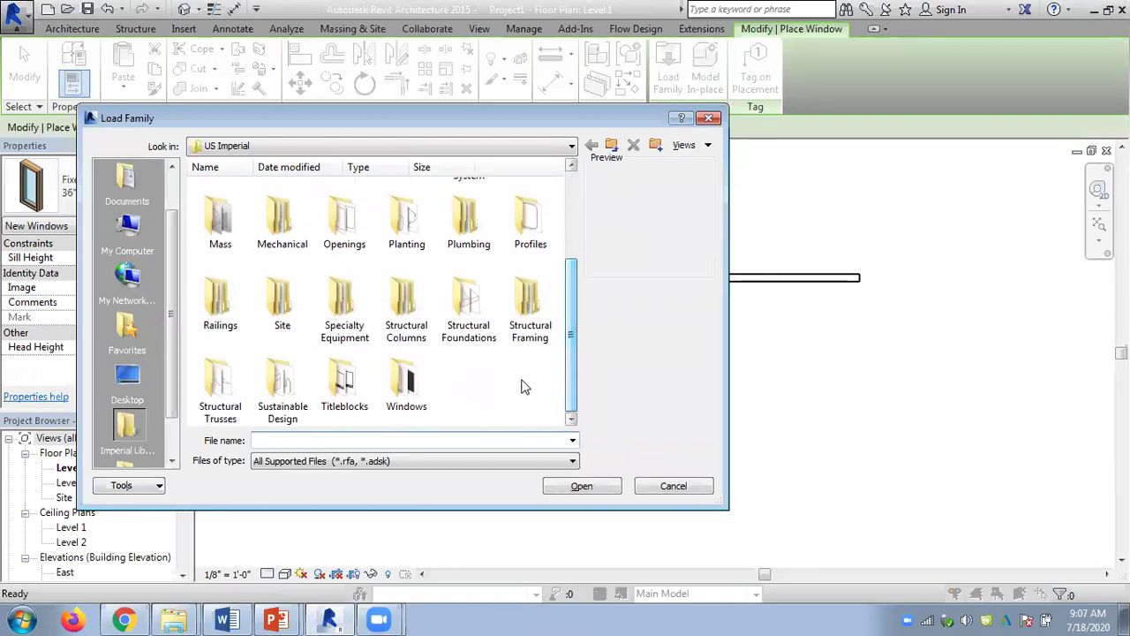
double_click(396, 369)
click(346, 212)
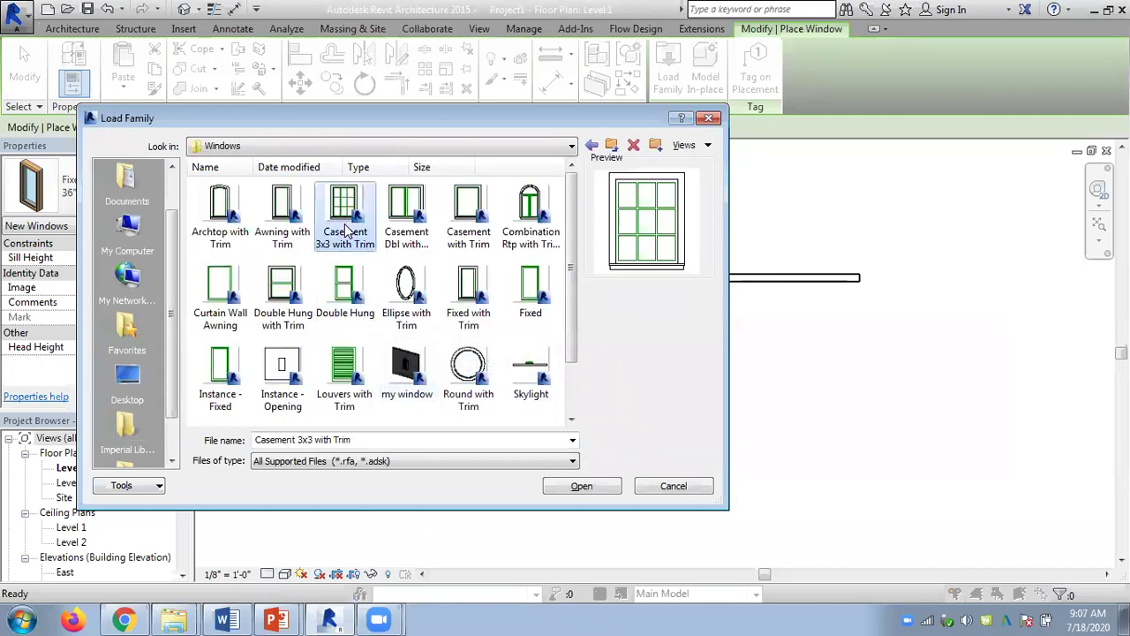
click(581, 485)
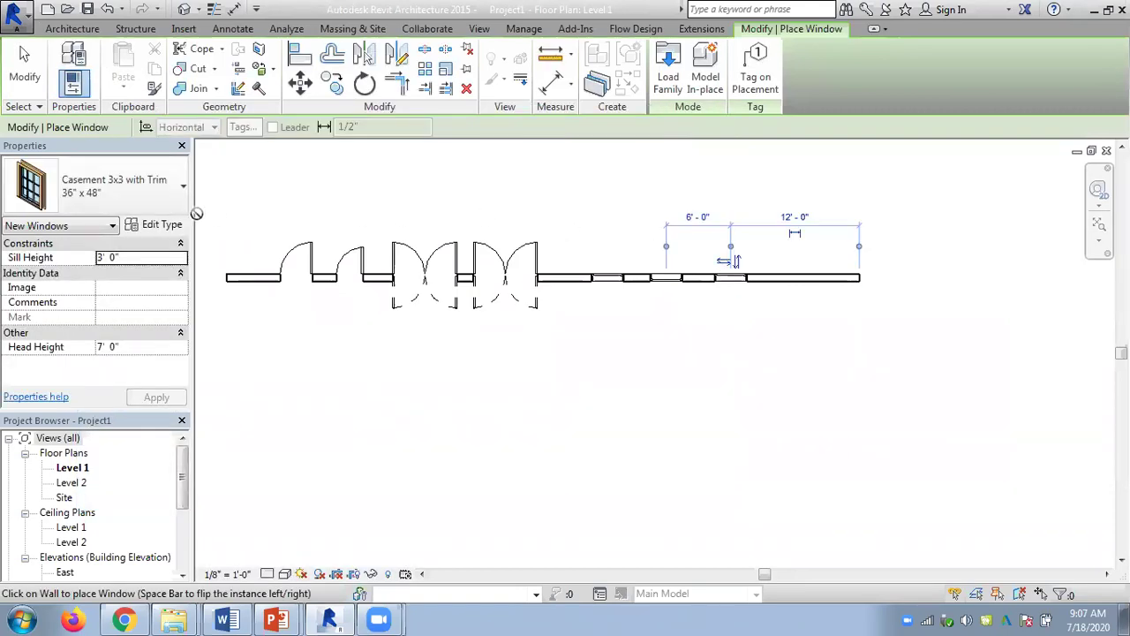
Add another 36" x 48" casement window about 4'-6" further right and a 36" x 72" one about 5'-0" beyond it
click(114, 185)
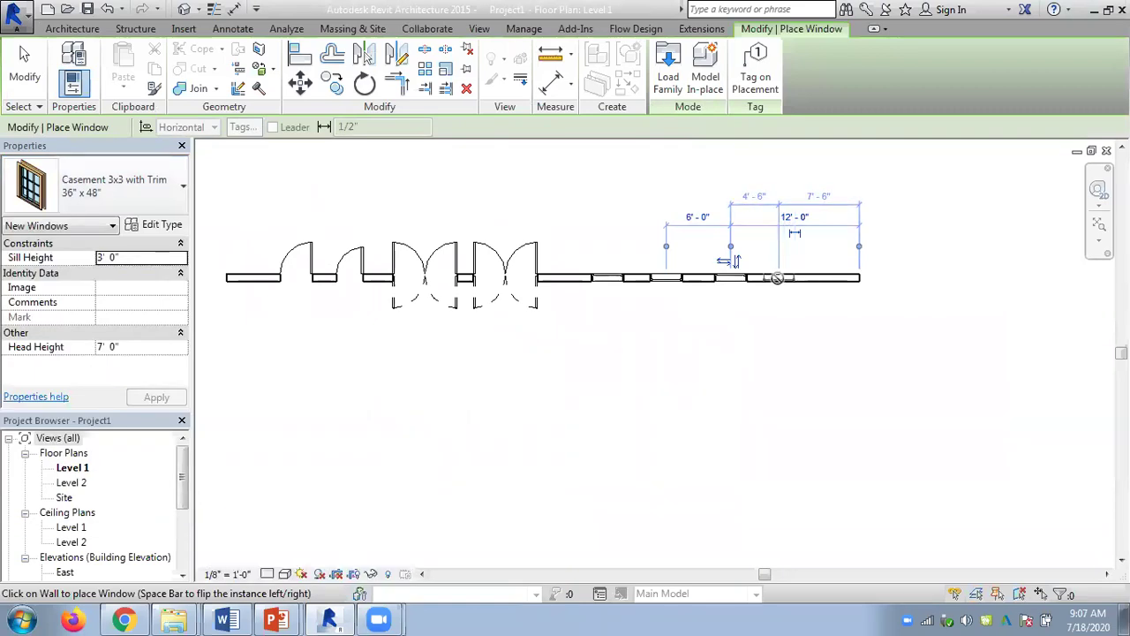
click(81, 206)
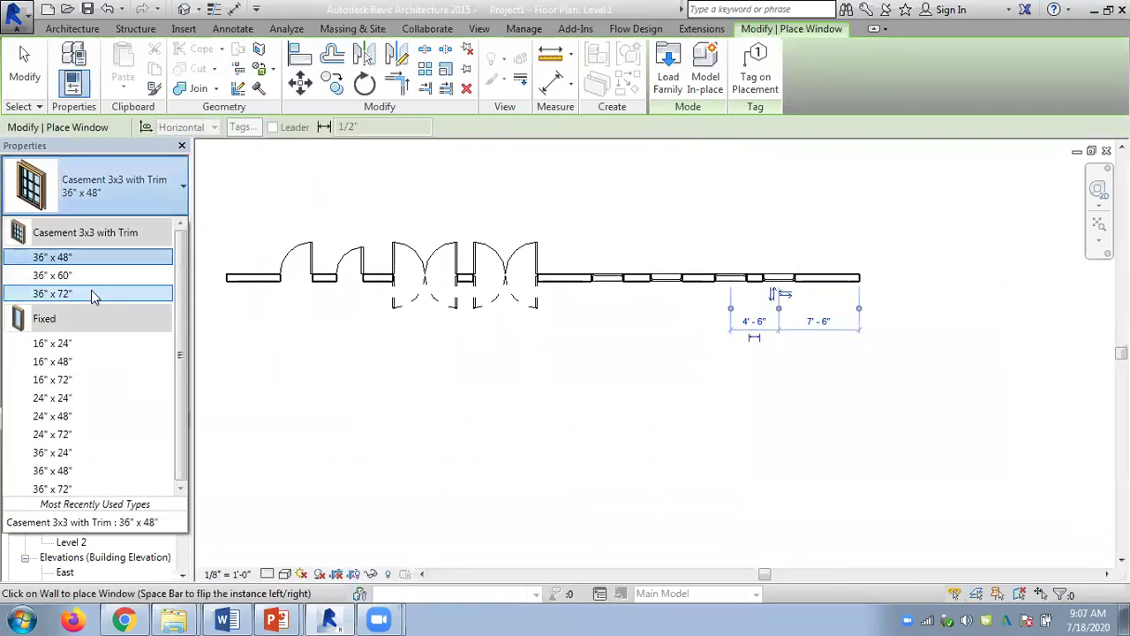
click(92, 294)
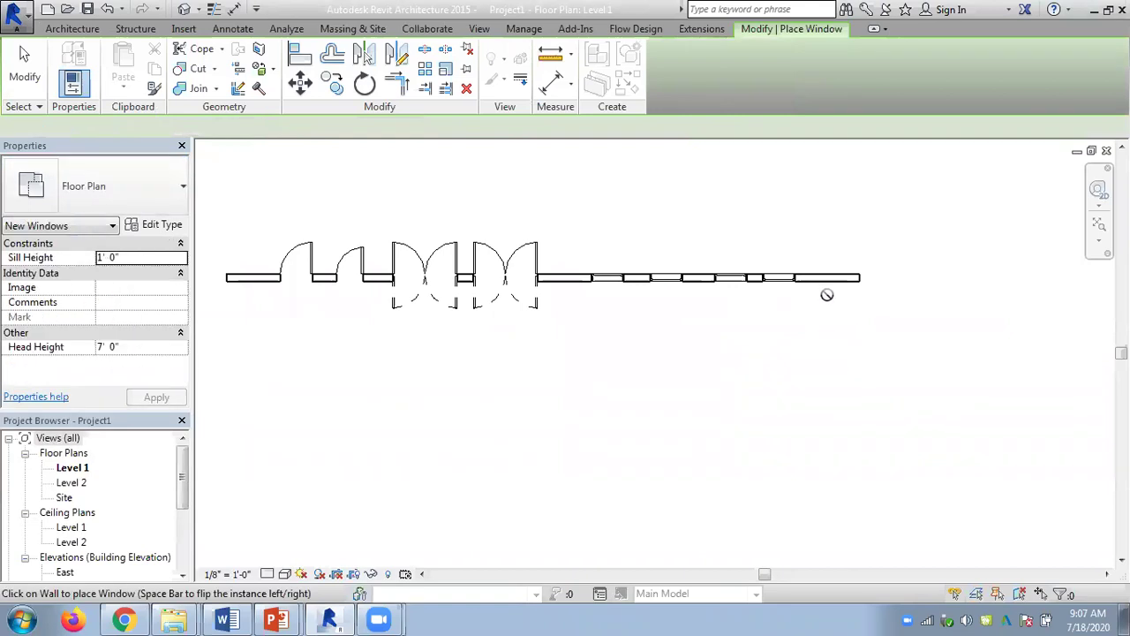
click(879, 324)
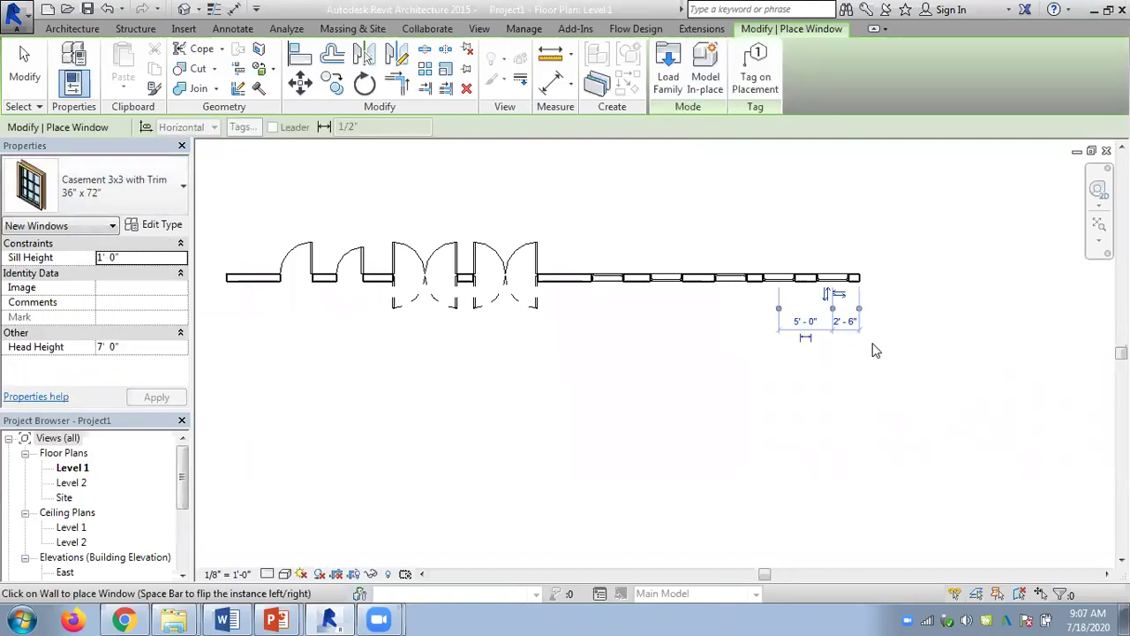
key(Escape)
key(Escape)
Open the Level 1 floor plan view
scroll(551, 344, up, 2)
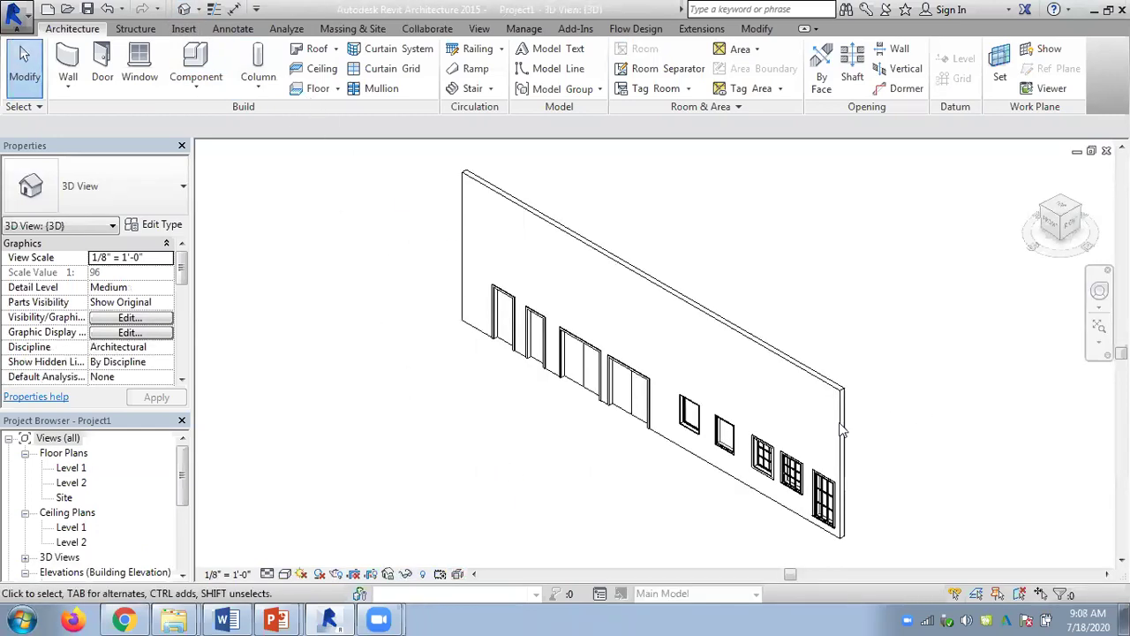
double_click(72, 468)
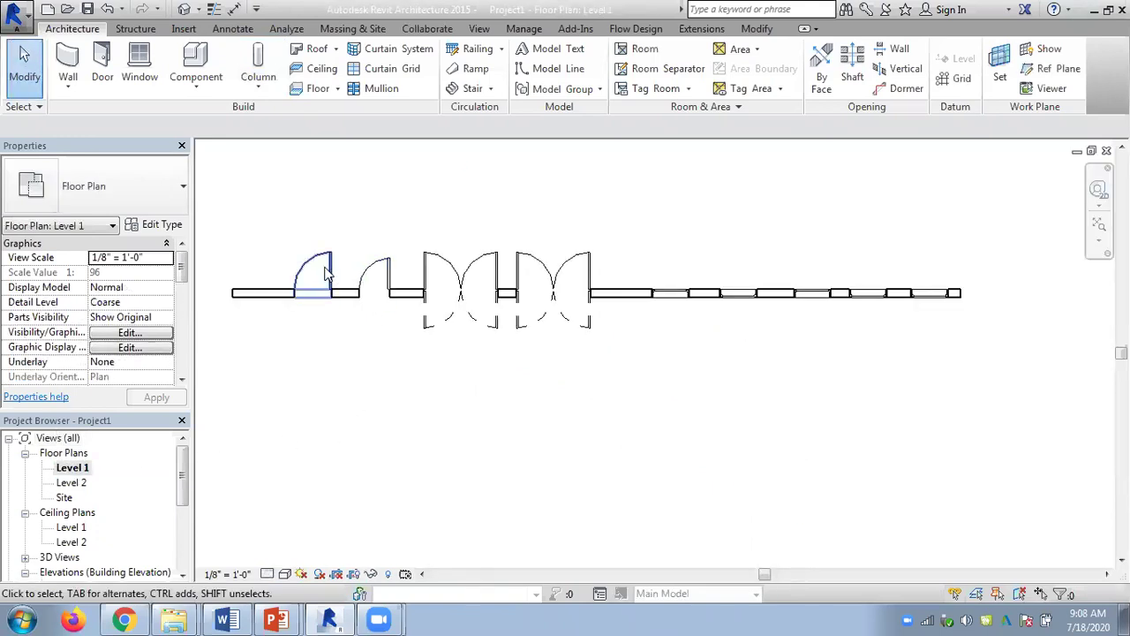
right_click(330, 272)
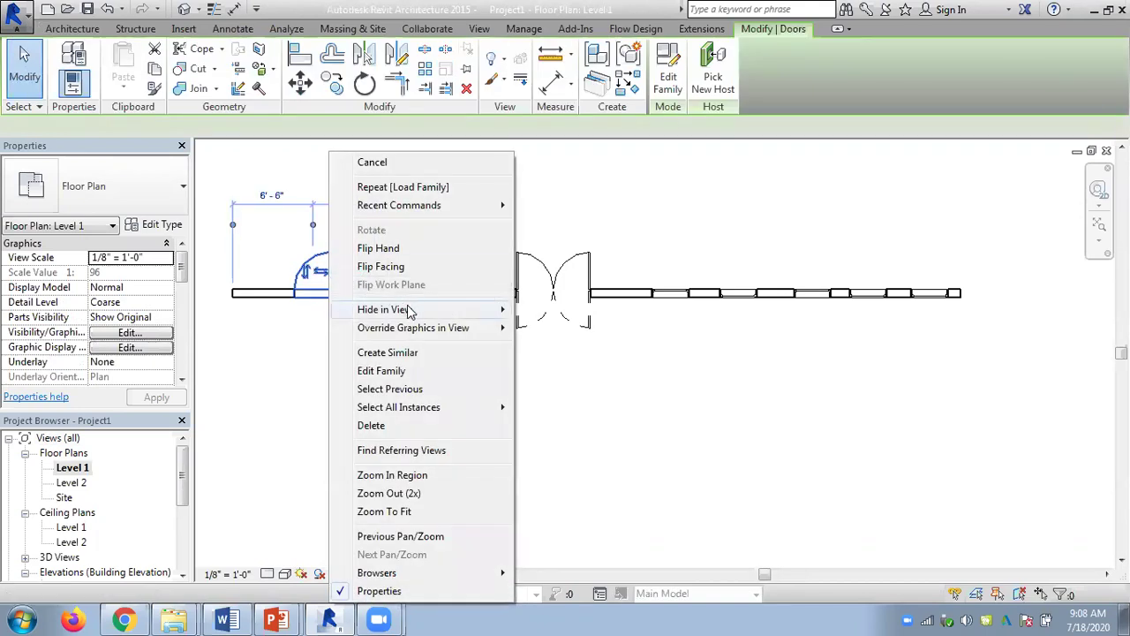
mouse_move(407, 309)
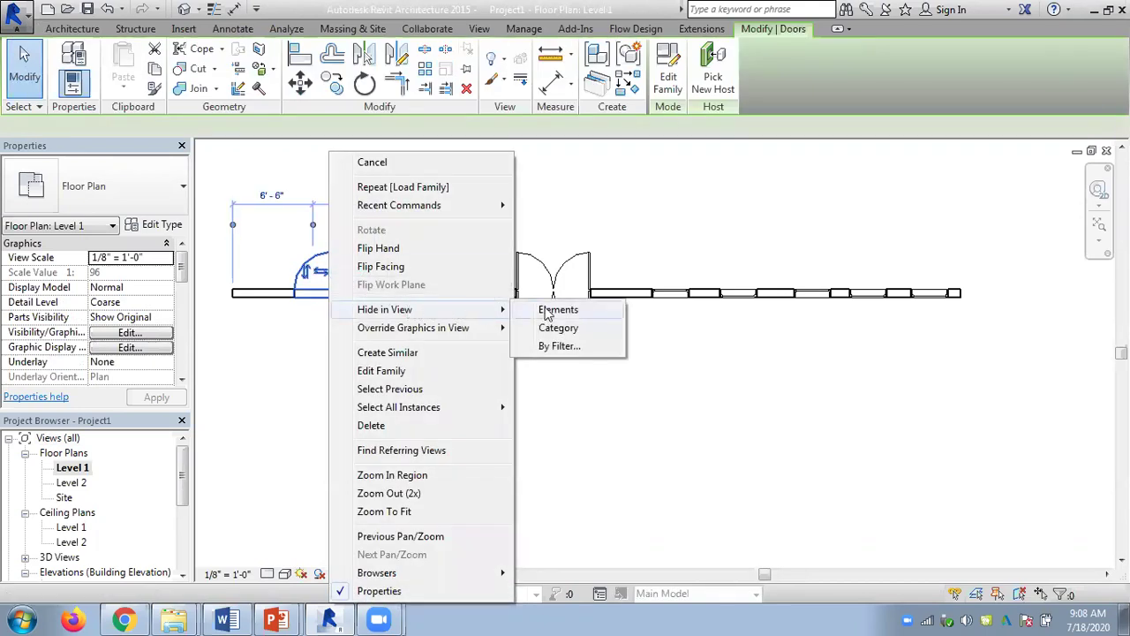
click(274, 238)
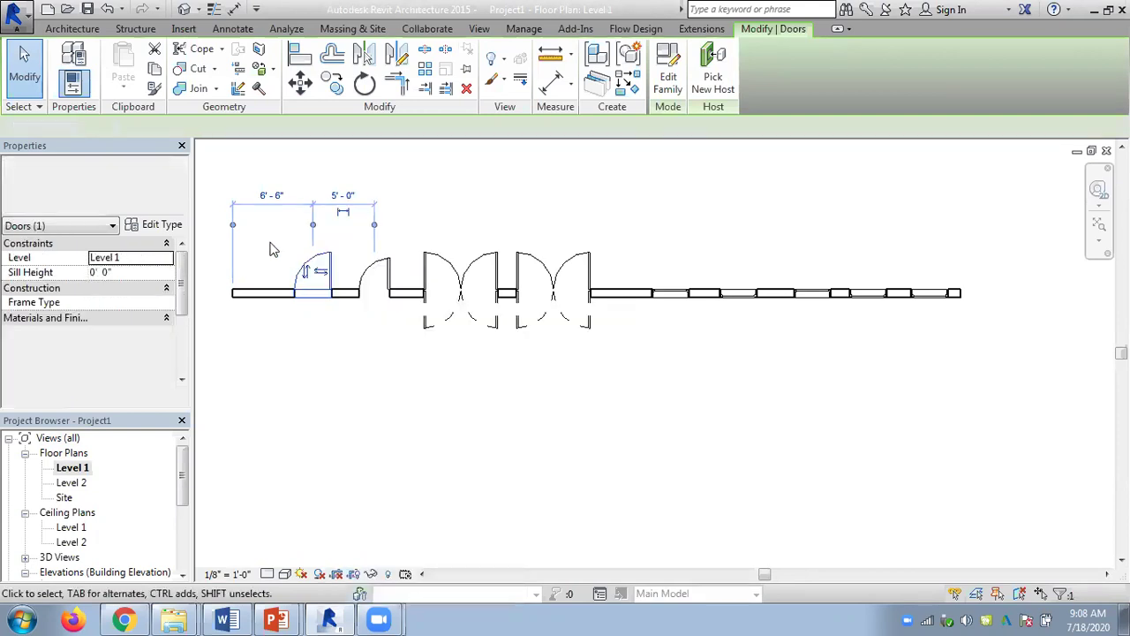
click(270, 242)
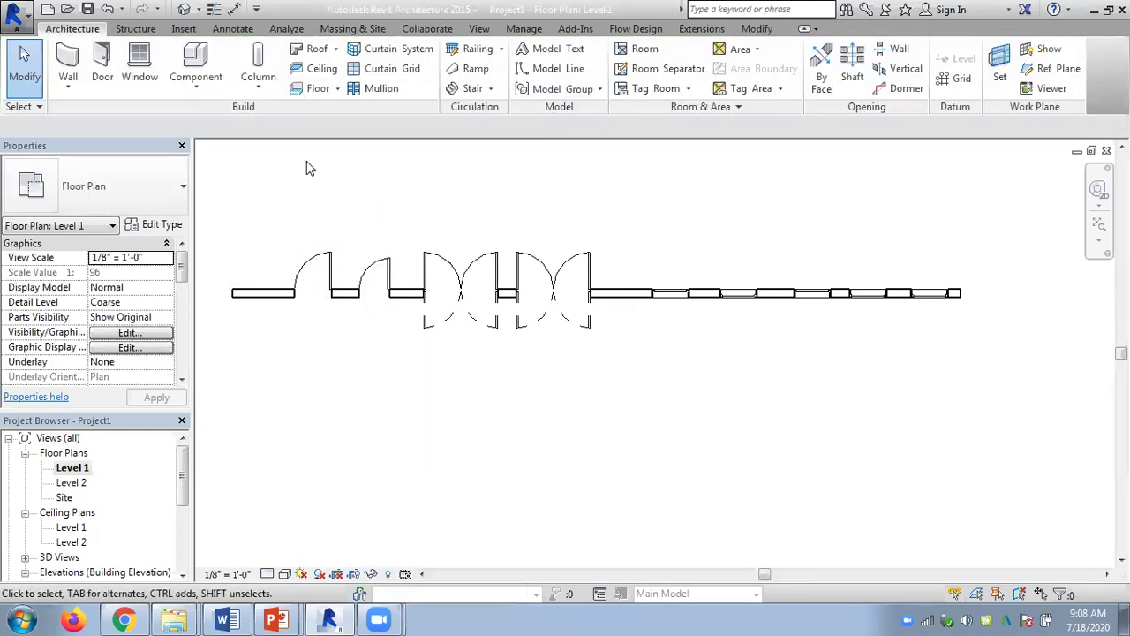
Tile the Level 1 floor plan and the 3D view side by side, with the wall's doors in sight in both
click(486, 28)
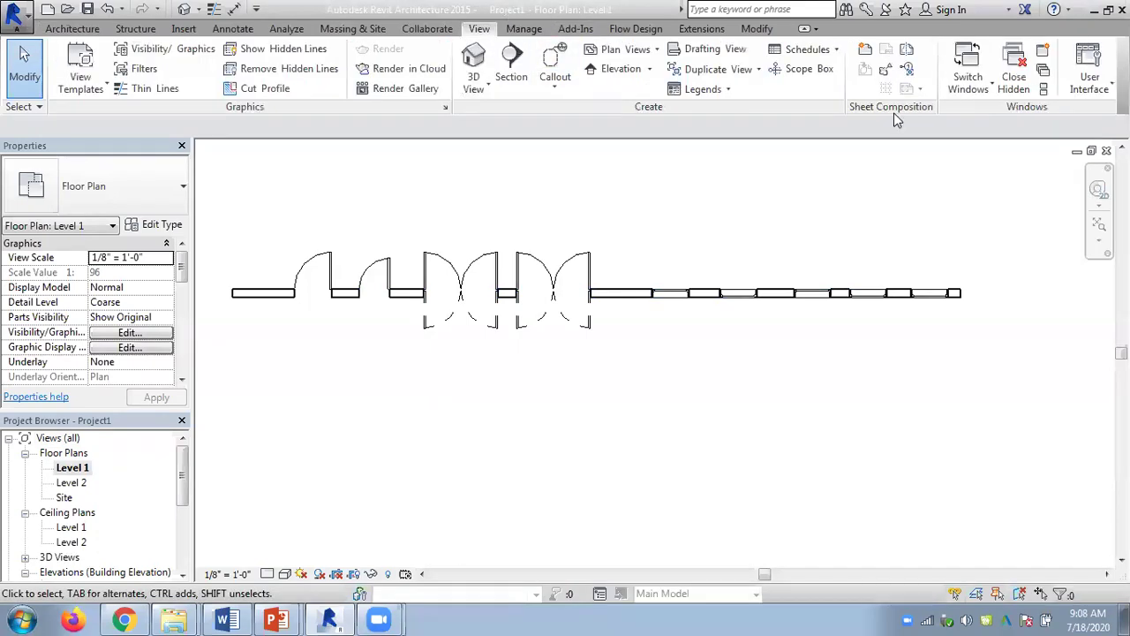
click(1043, 88)
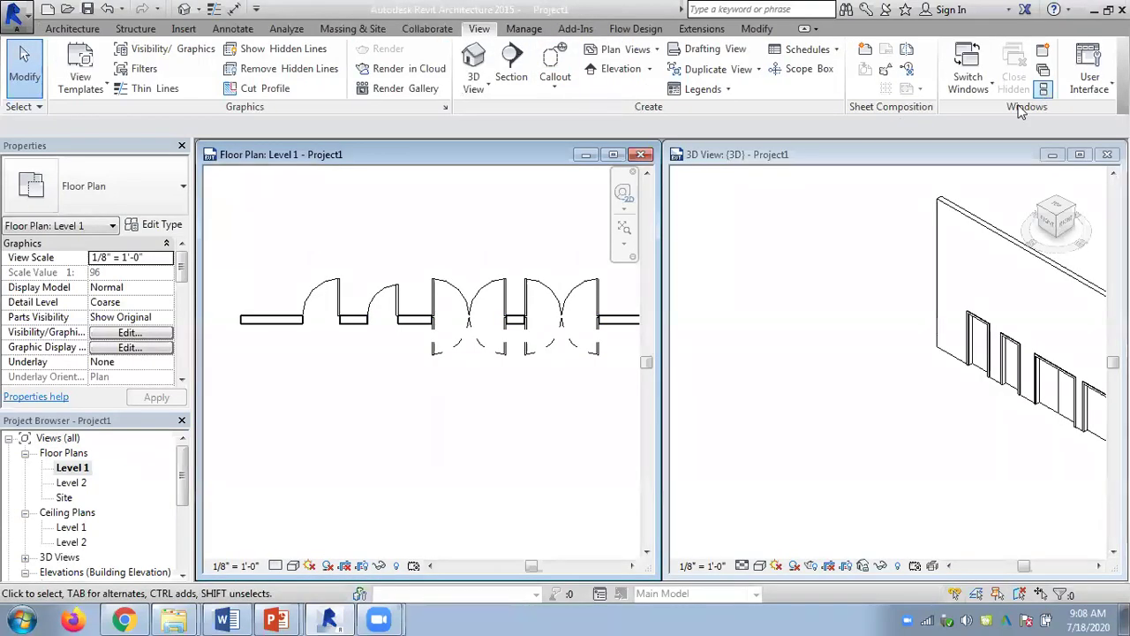
scroll(871, 334, down, 2)
middle_drag(870, 334, 764, 311)
click(410, 249)
scroll(424, 234, down, 3)
middle_drag(439, 220, 263, 296)
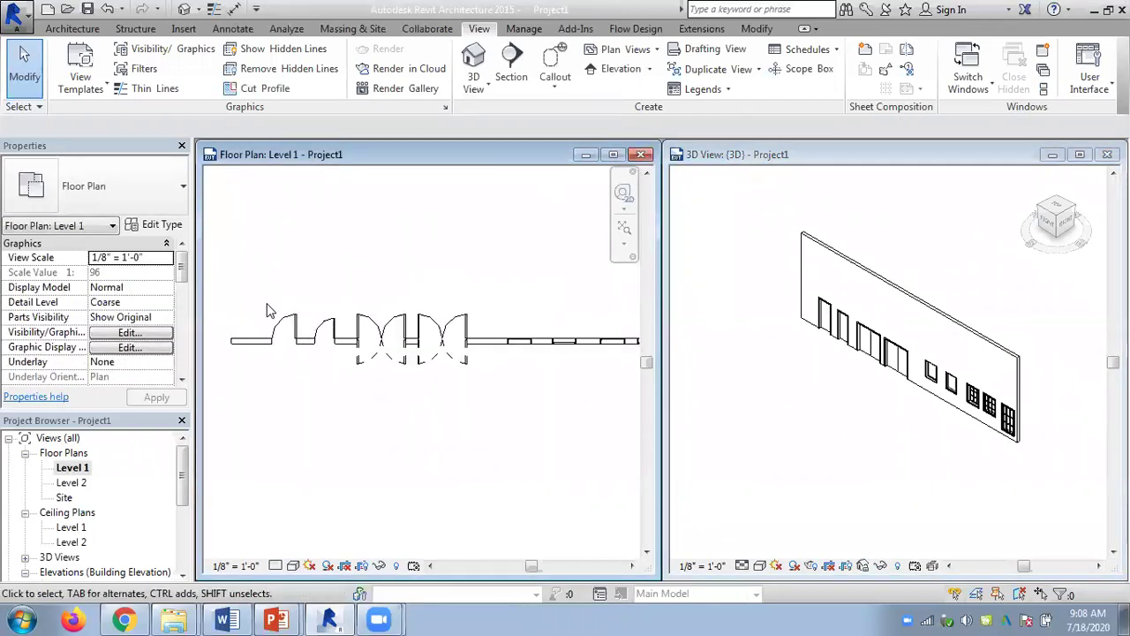
Hide only the first Single-Flush 36" x 84" door at the wall's start as an element in the Level 1 plan
scroll(296, 351, up, 3)
right_click(292, 347)
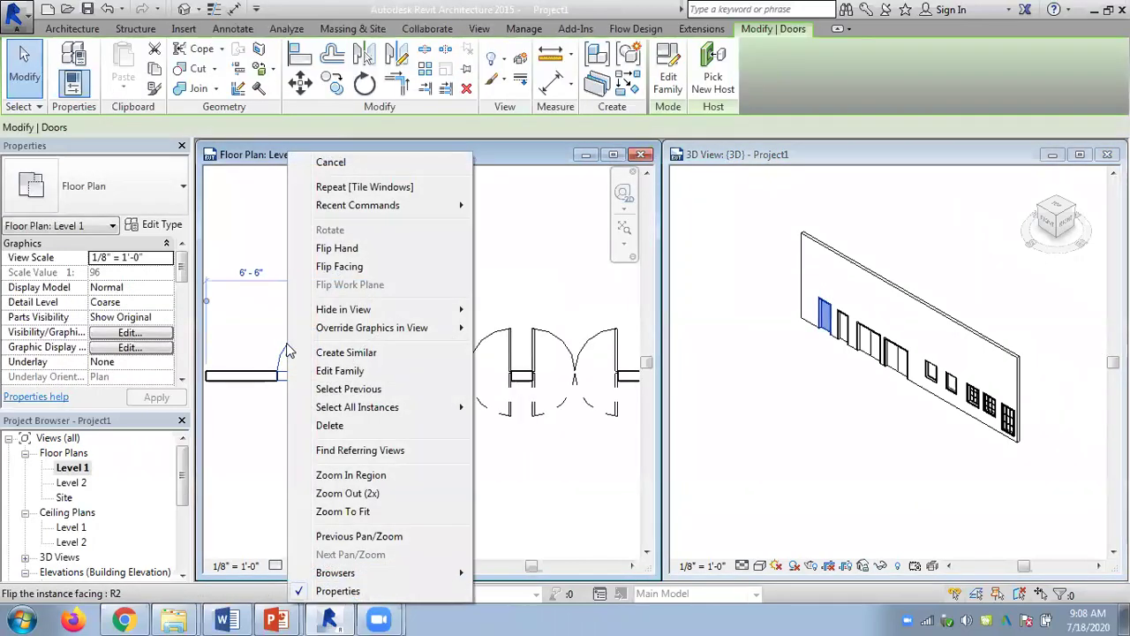
mouse_move(422, 314)
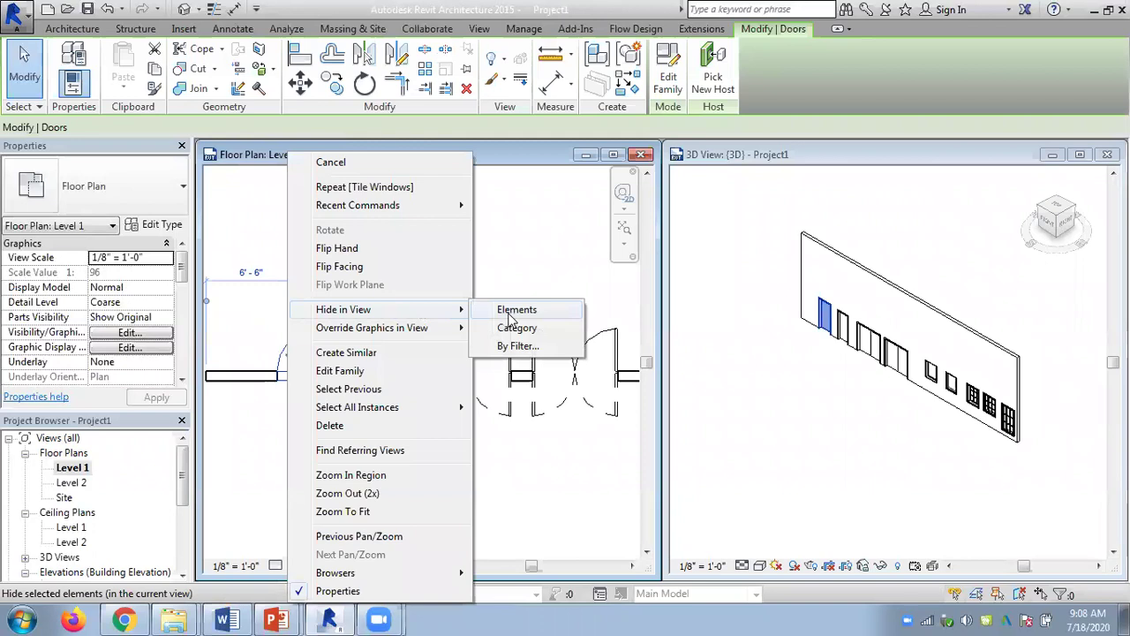
click(510, 311)
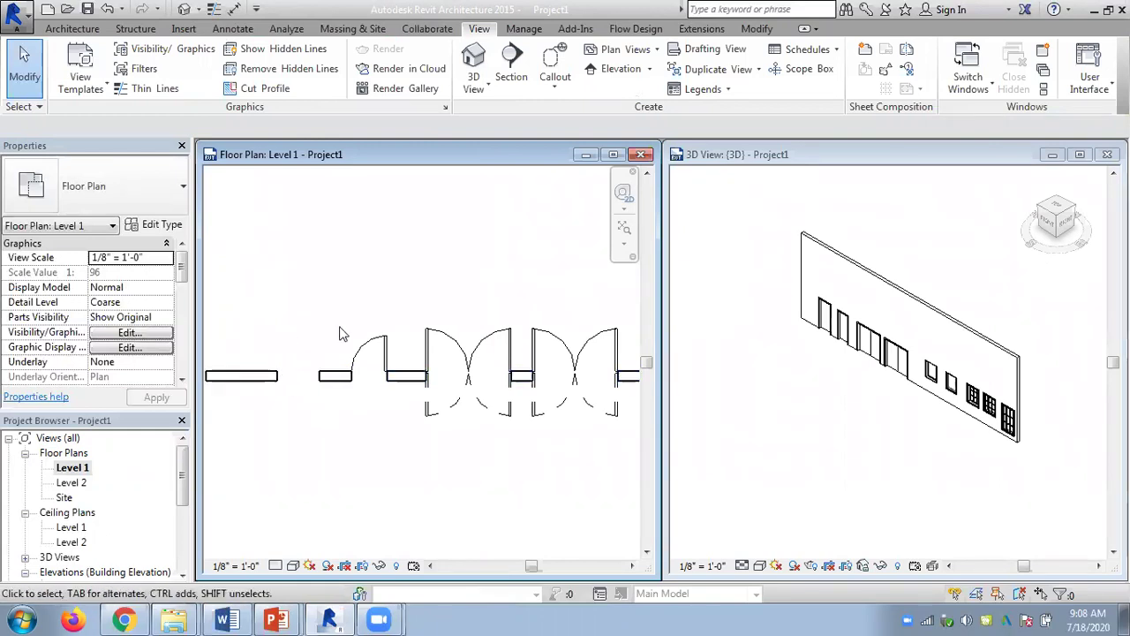
click(818, 367)
scroll(818, 368, up, 3)
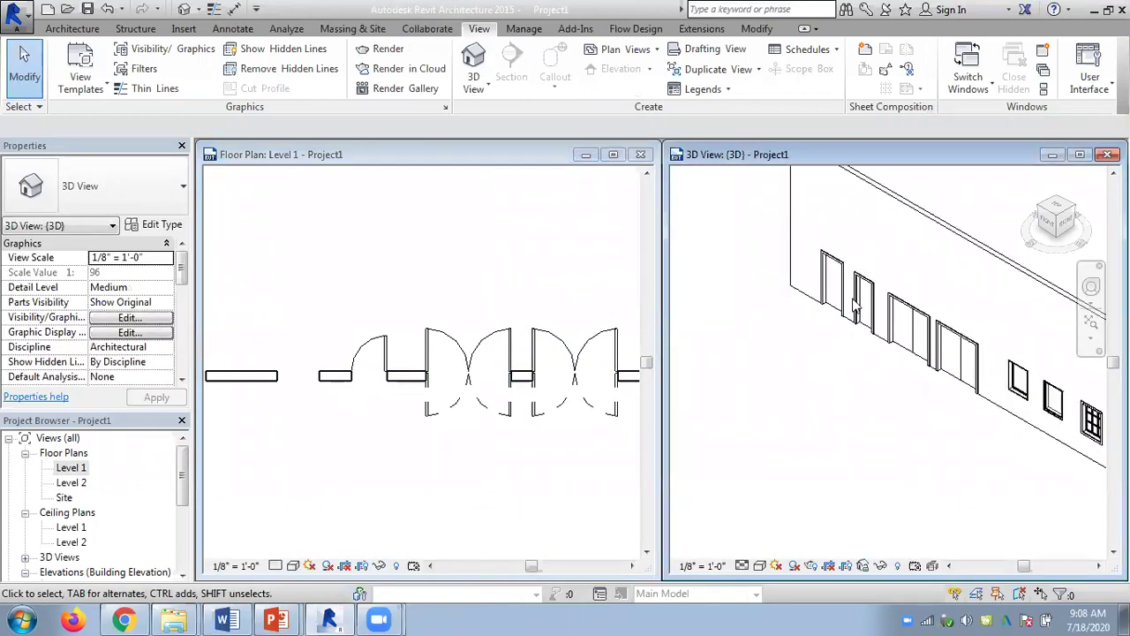
scroll(845, 376, down, 5)
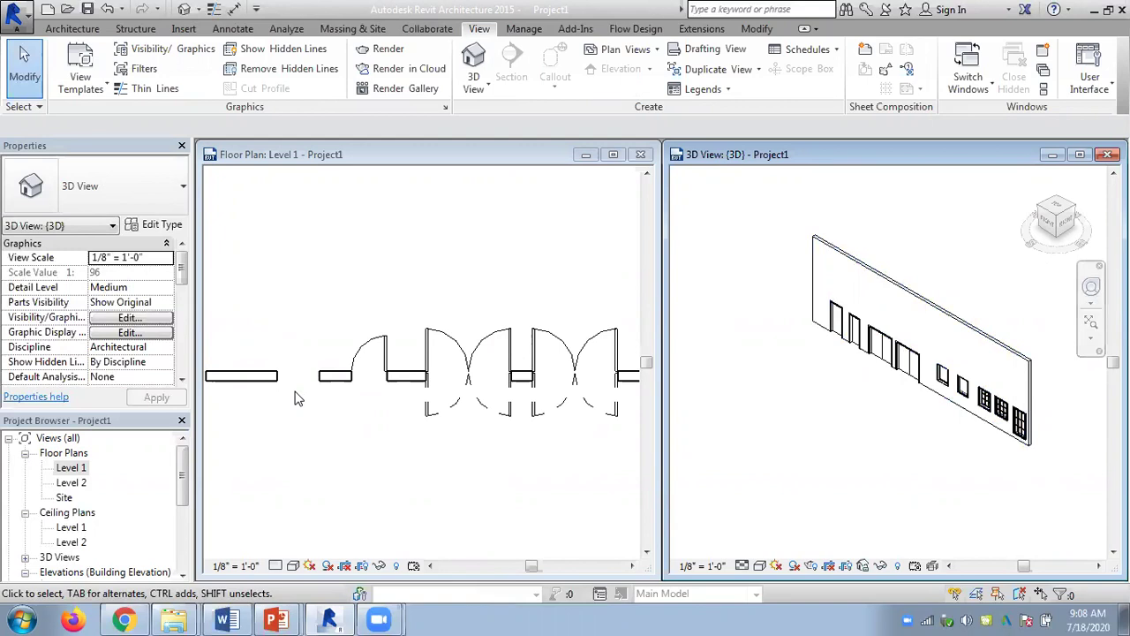
right_click(288, 306)
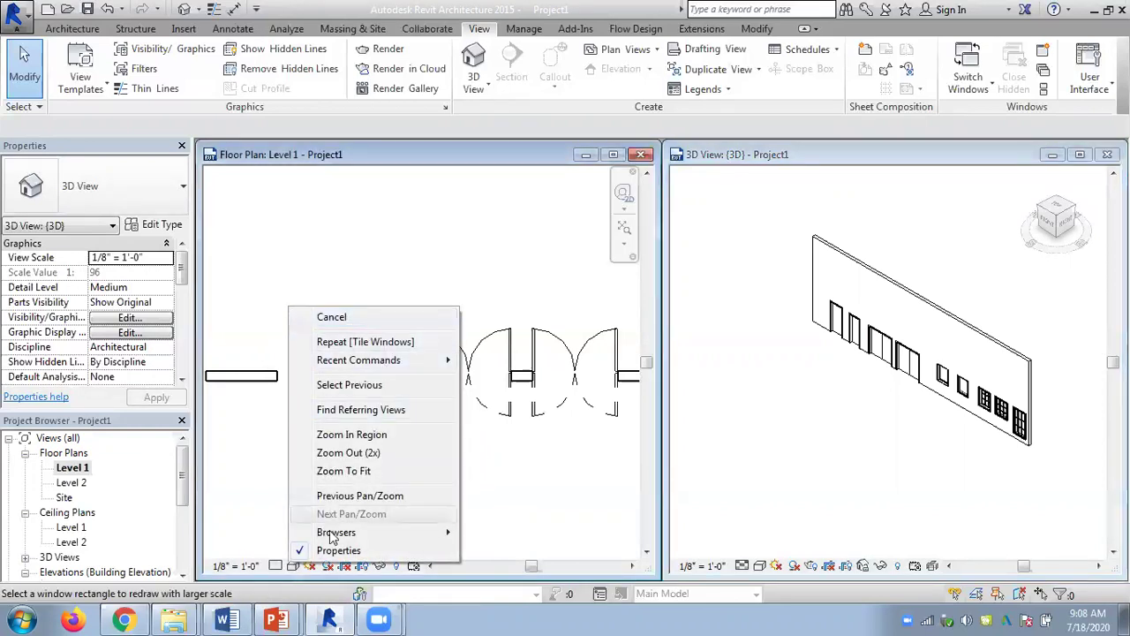
click(318, 256)
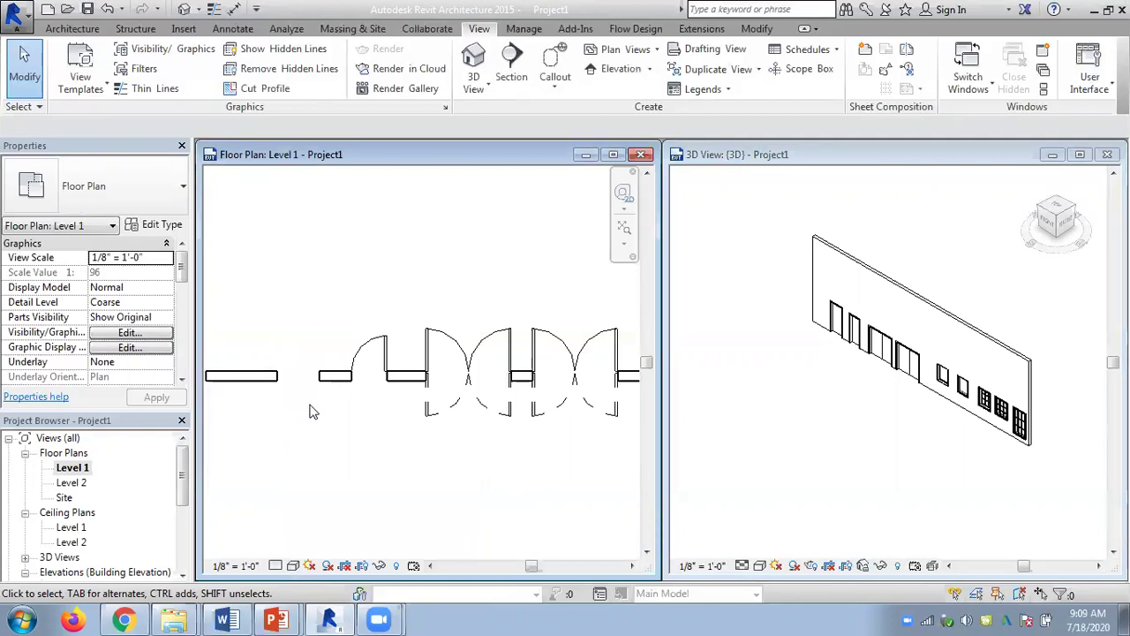
Reveal the hidden elements in the Level 1 plan, unhide the Single-Flush 36" x 84" door and leave the reveal mode
click(397, 566)
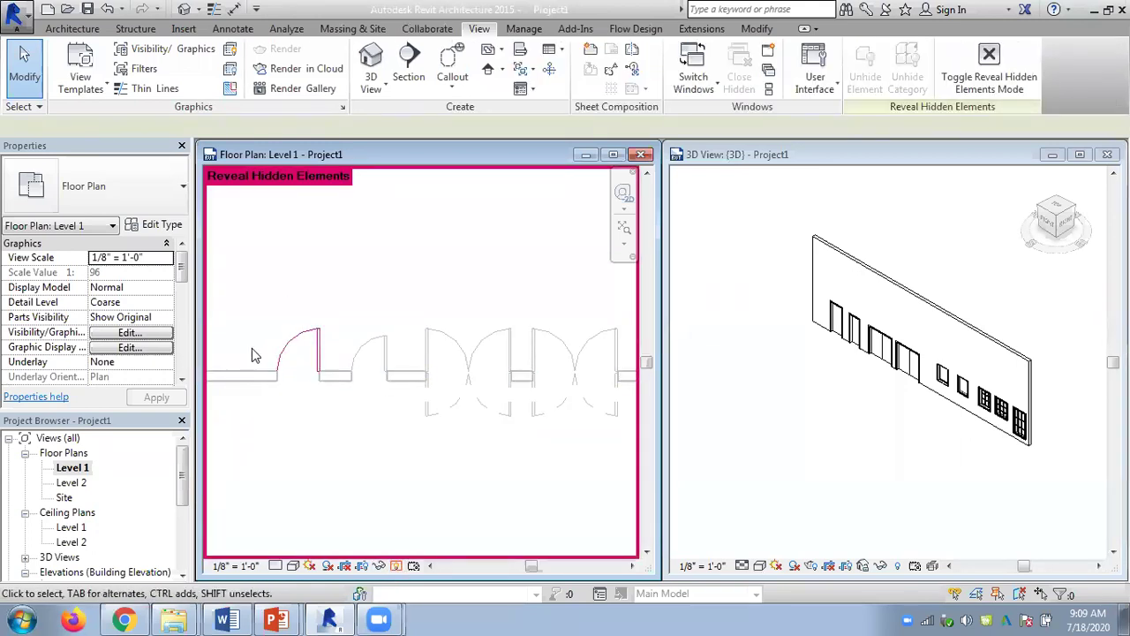
click(323, 351)
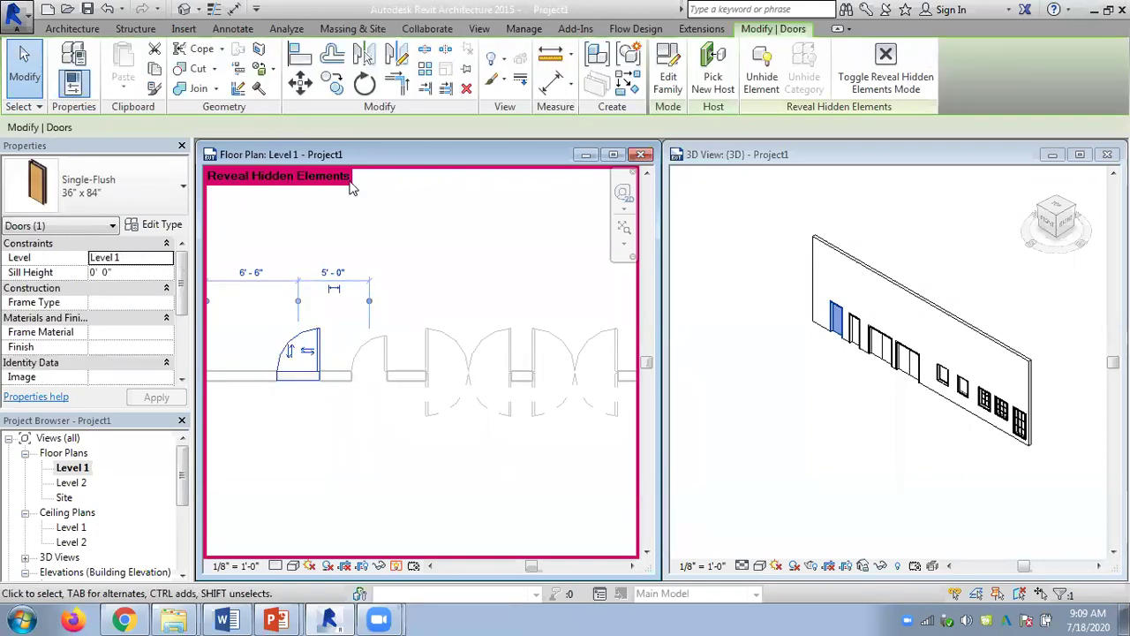
click(765, 90)
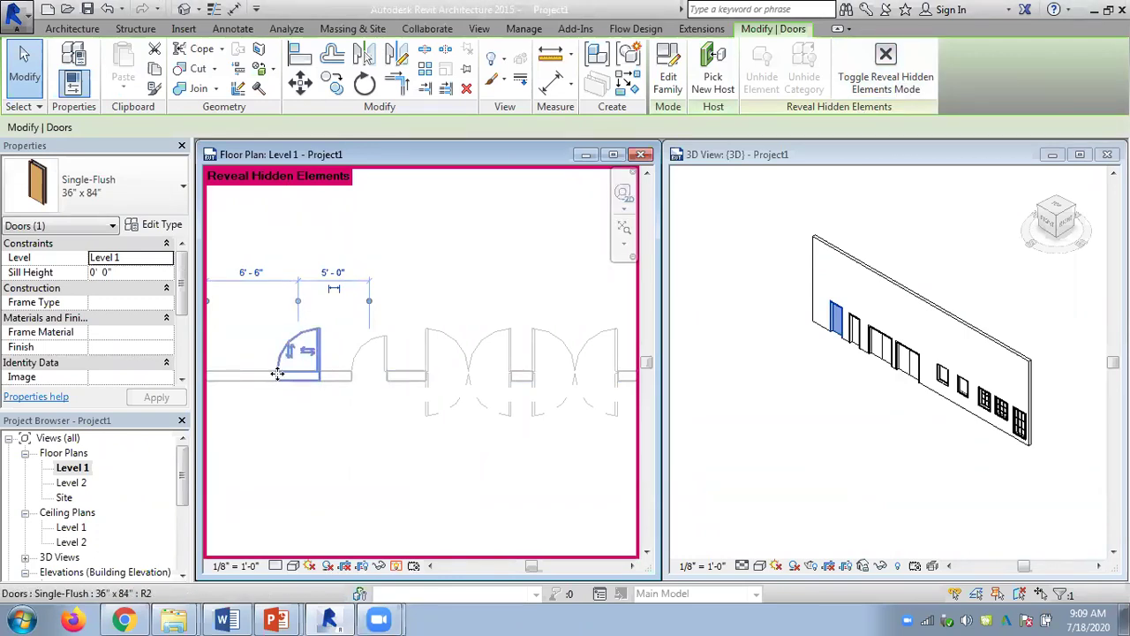
click(887, 77)
click(417, 224)
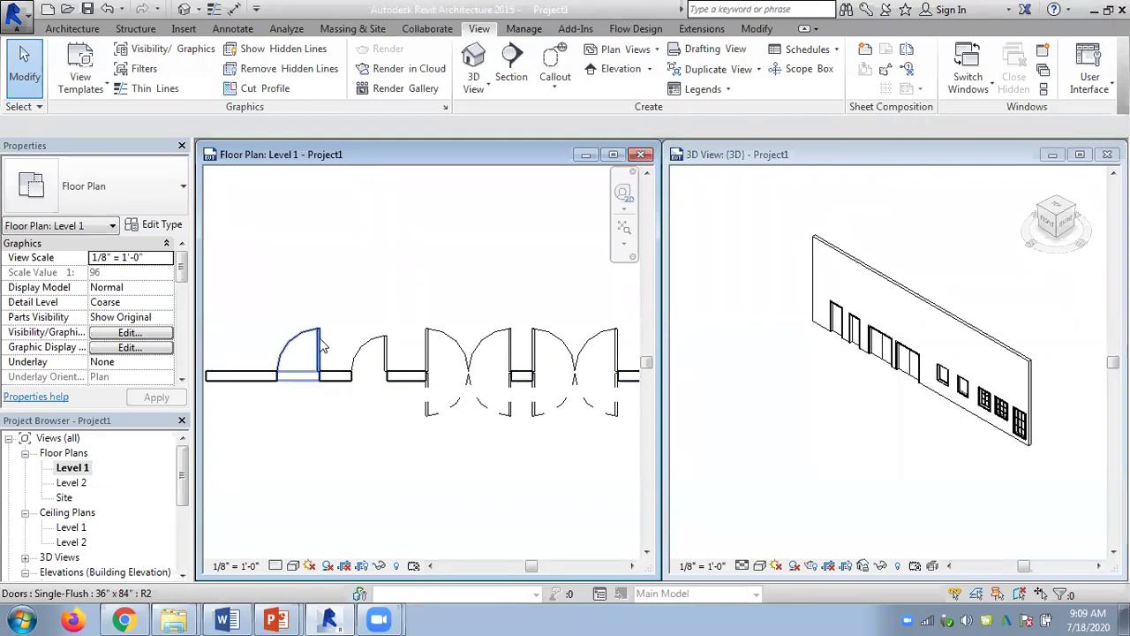
Hide the first Double-Flush-Dbl Acting 72" x 78" door as an element in the Level 1 plan
middle_drag(467, 309, 327, 292)
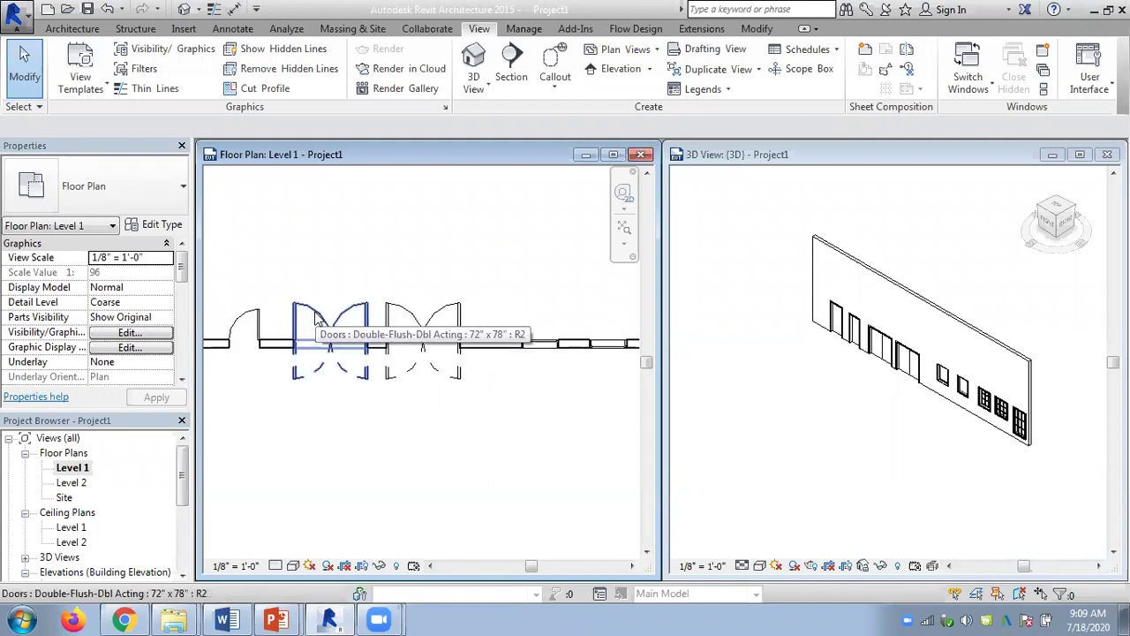
right_click(315, 318)
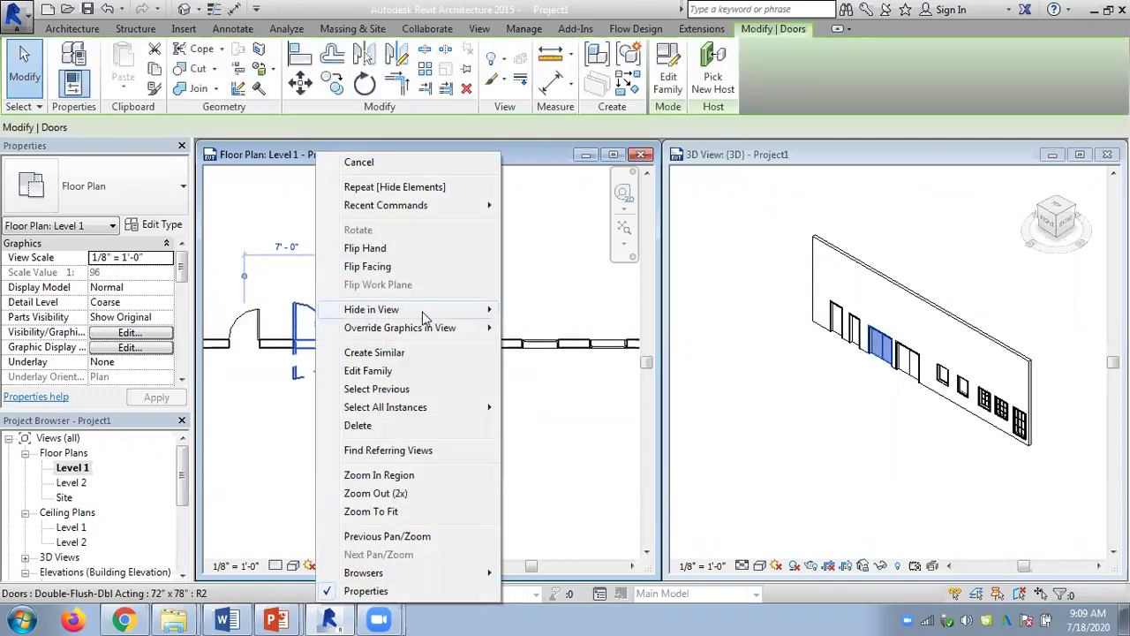
mouse_move(424, 317)
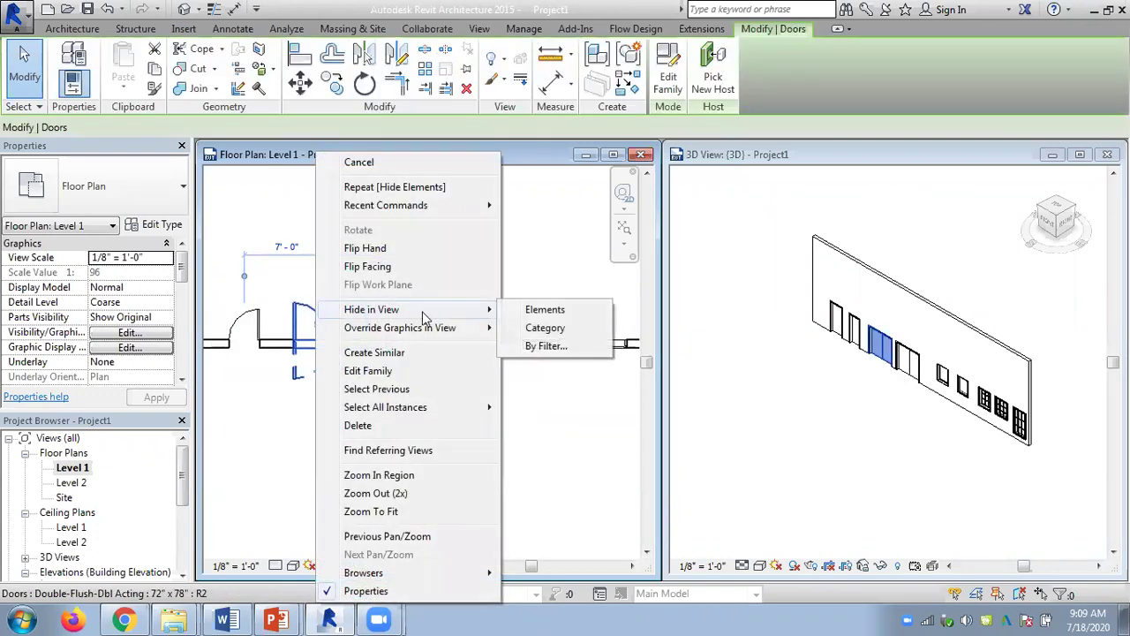
click(534, 310)
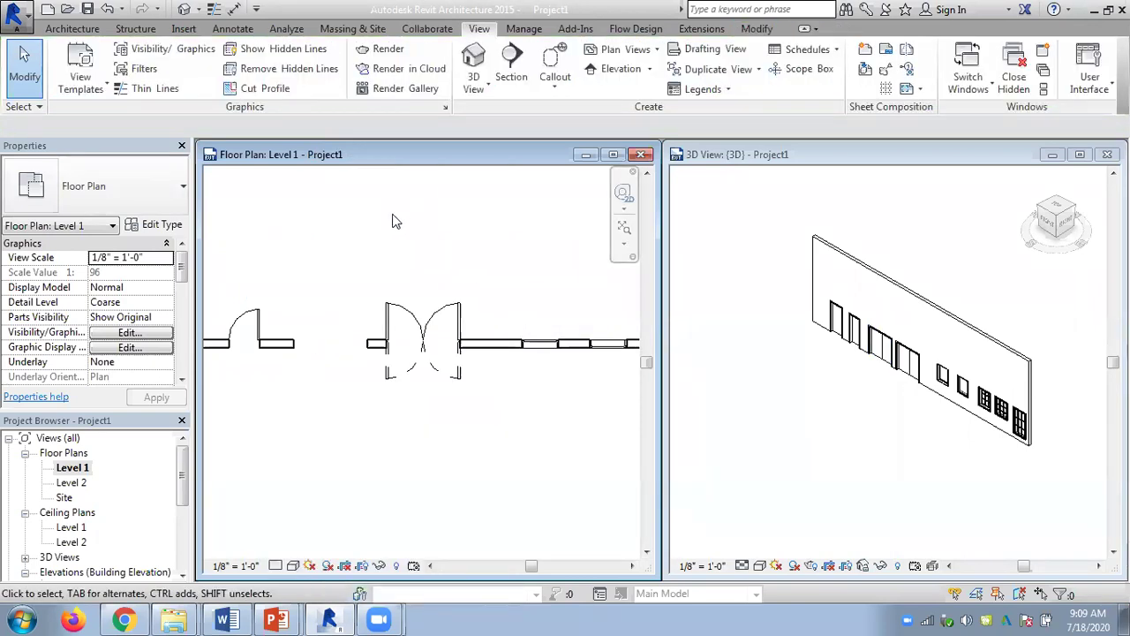
Reveal the hidden elements in the Level 1 plan, unhide the double-acting 72" x 78" door and leave the reveal mode
click(399, 566)
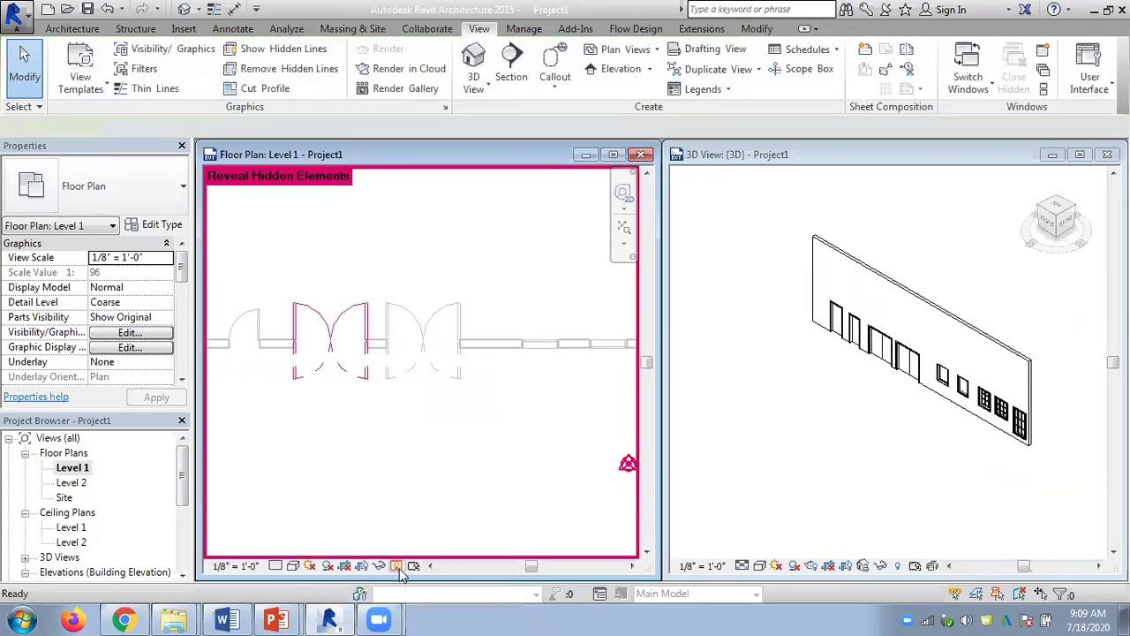
click(356, 313)
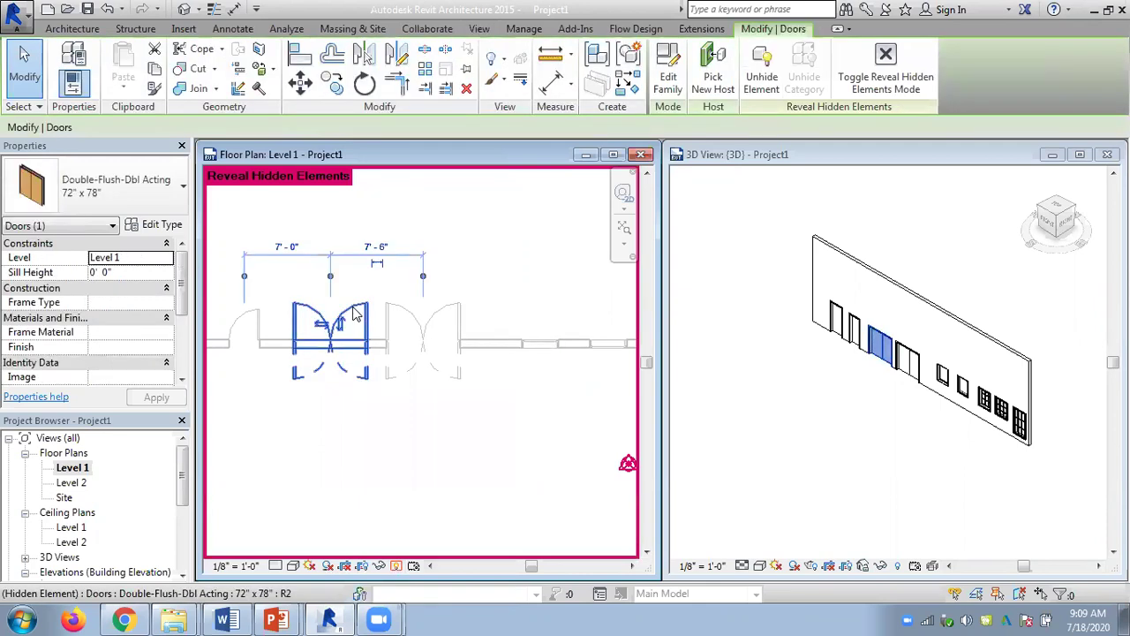
click(757, 81)
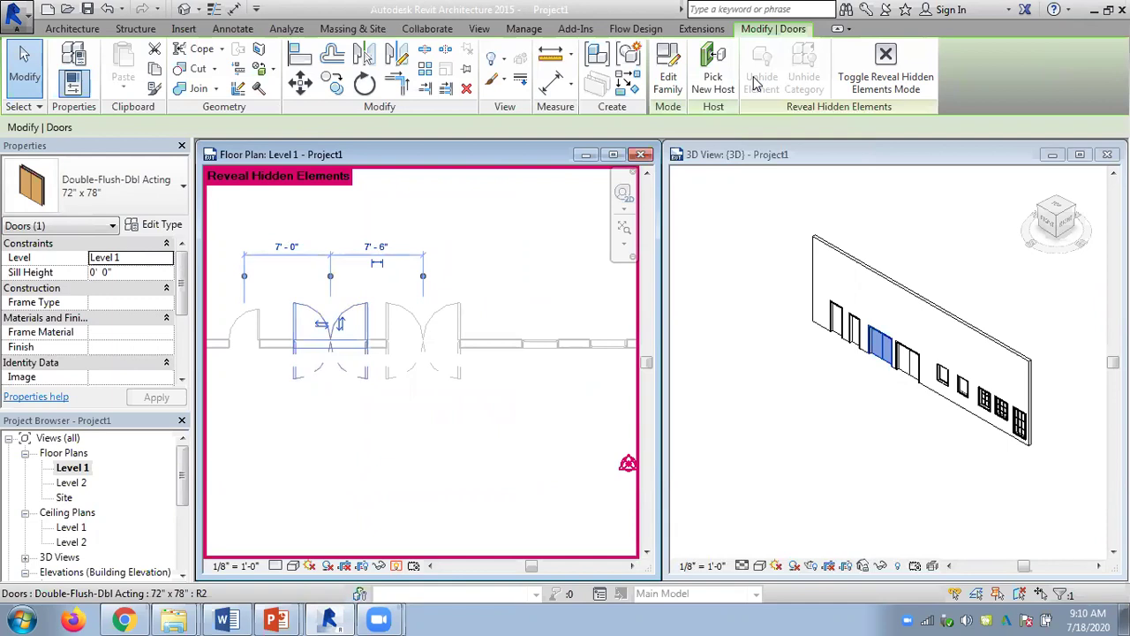
click(886, 82)
Examine the different door and window types along the whole wall in the Level 1 plan
scroll(305, 241, down, 2)
middle_drag(305, 241, 377, 268)
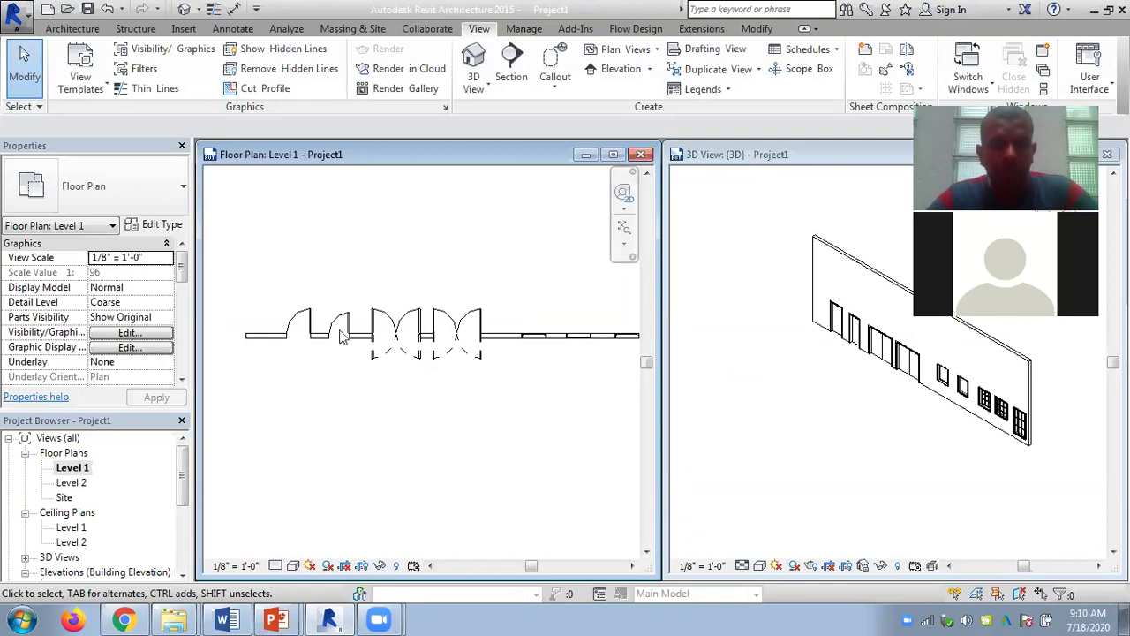
scroll(324, 368, up, 1)
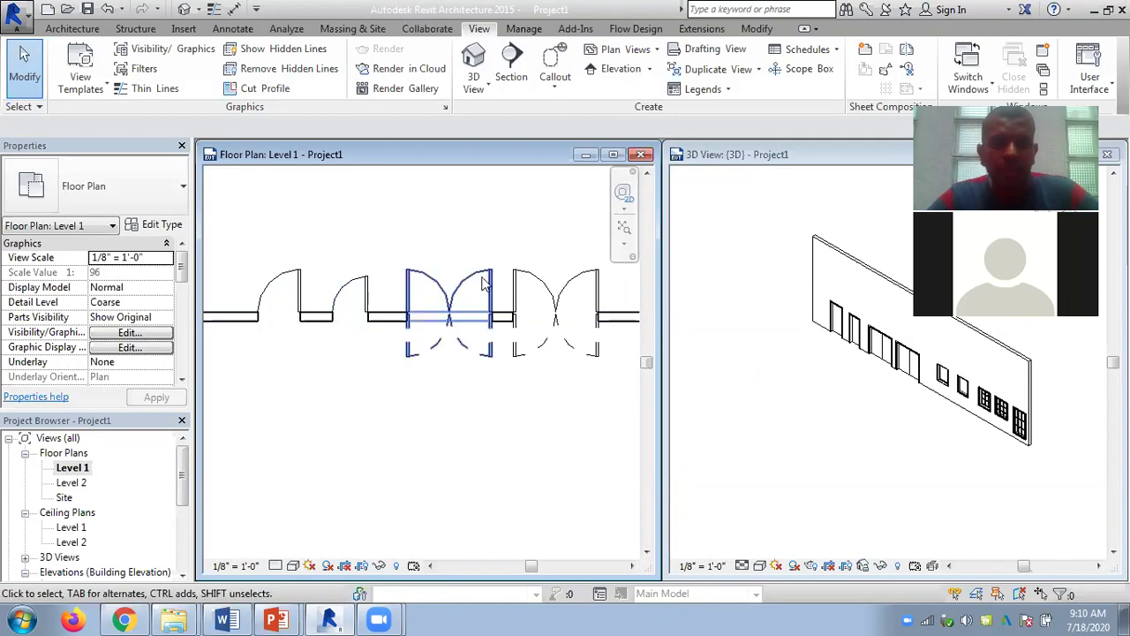
scroll(469, 394, down, 4)
middle_drag(553, 391, 380, 367)
scroll(445, 345, up, 1)
scroll(446, 345, up, 1)
scroll(401, 319, up, 1)
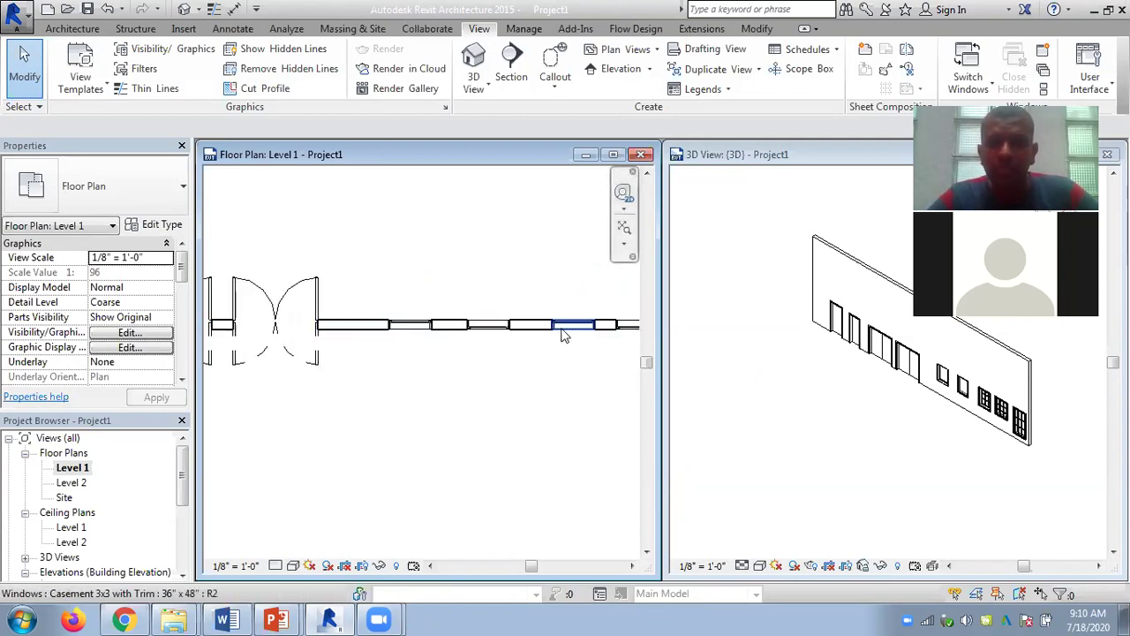
scroll(473, 359, down, 3)
scroll(463, 366, down, 1)
middle_drag(414, 403, 433, 376)
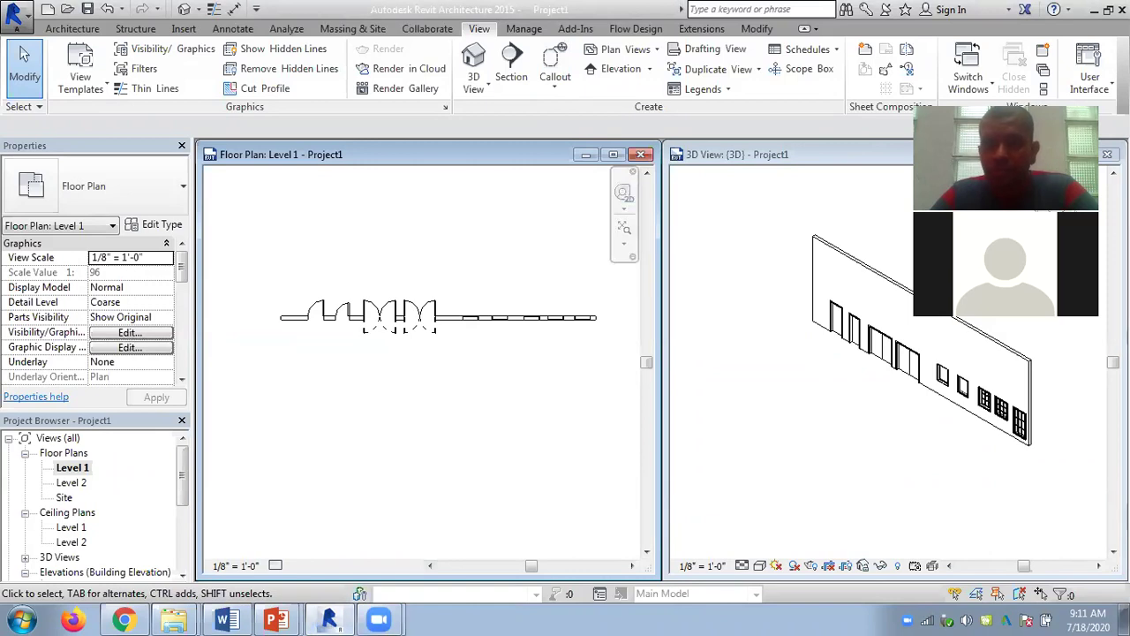
Hide the whole door category in the Level 1 plan, starting from the first Single-Flush 36" x 84" door
scroll(333, 346, up, 2)
scroll(353, 353, up, 2)
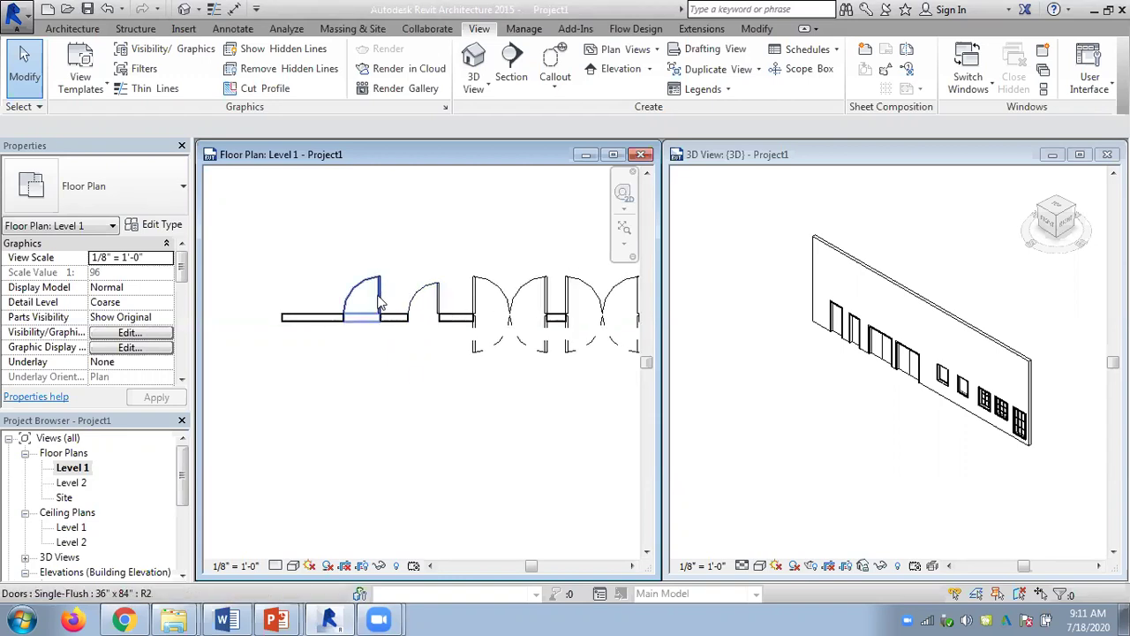
right_click(381, 304)
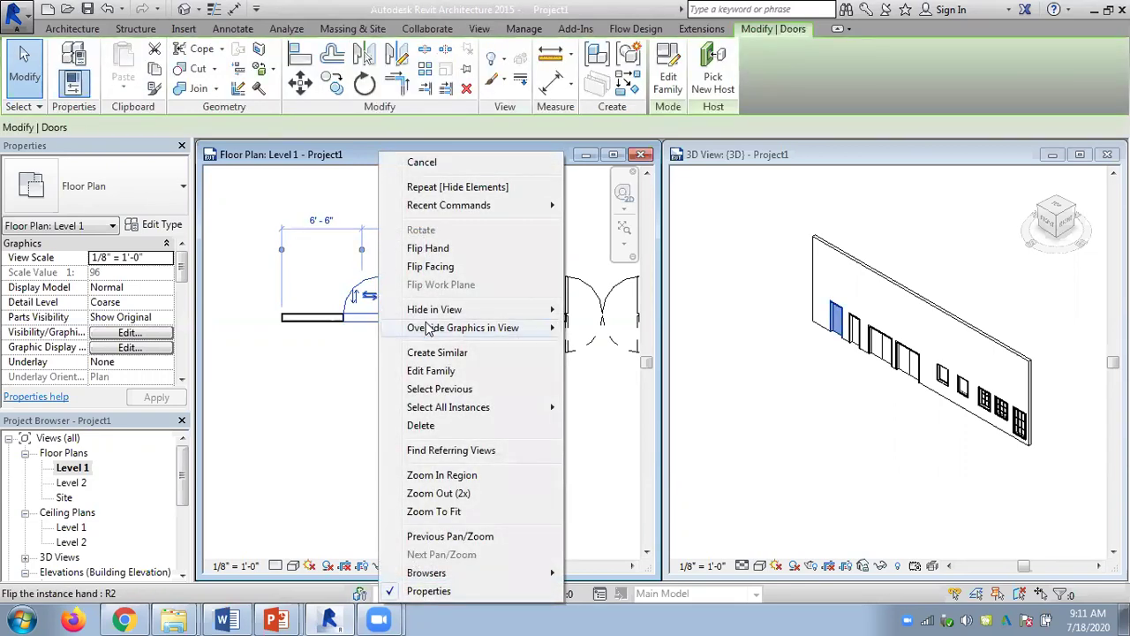
mouse_move(476, 310)
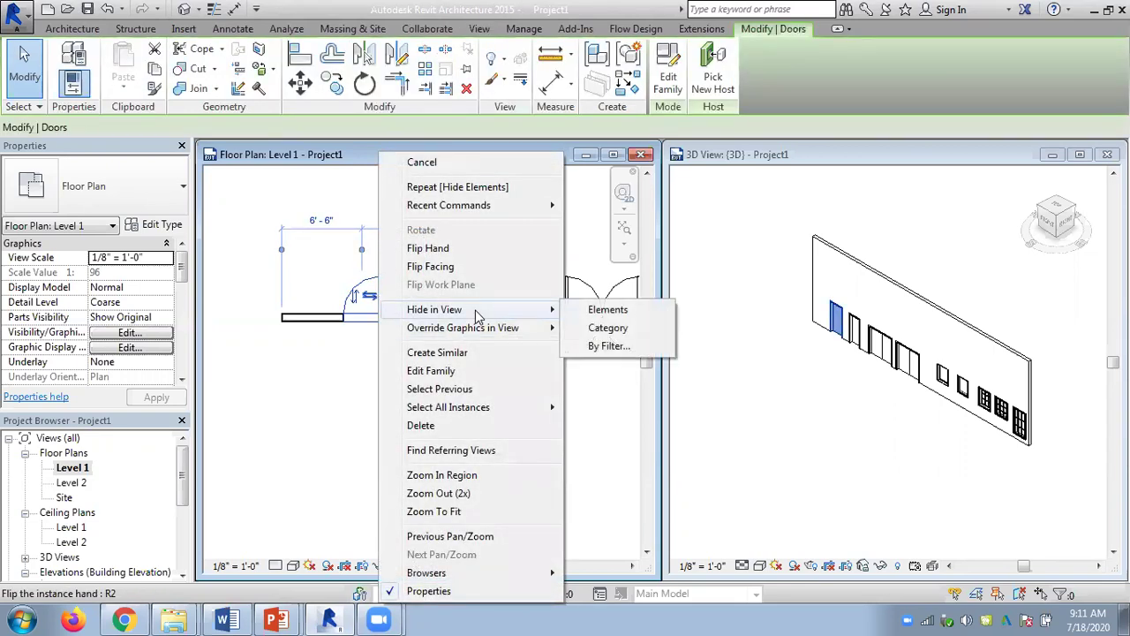
click(622, 332)
scroll(471, 371, down, 2)
middle_drag(472, 371, 386, 345)
scroll(351, 339, up, 4)
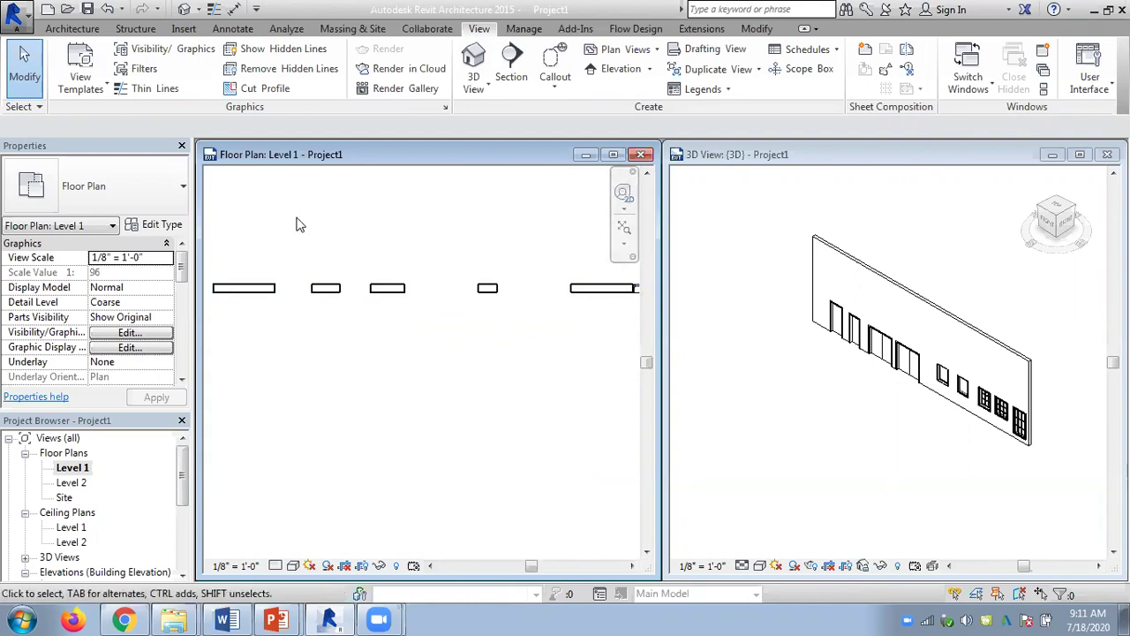
Reveal the hidden elements in the Level 1 plan, unhide the whole door category and leave the reveal mode
click(870, 371)
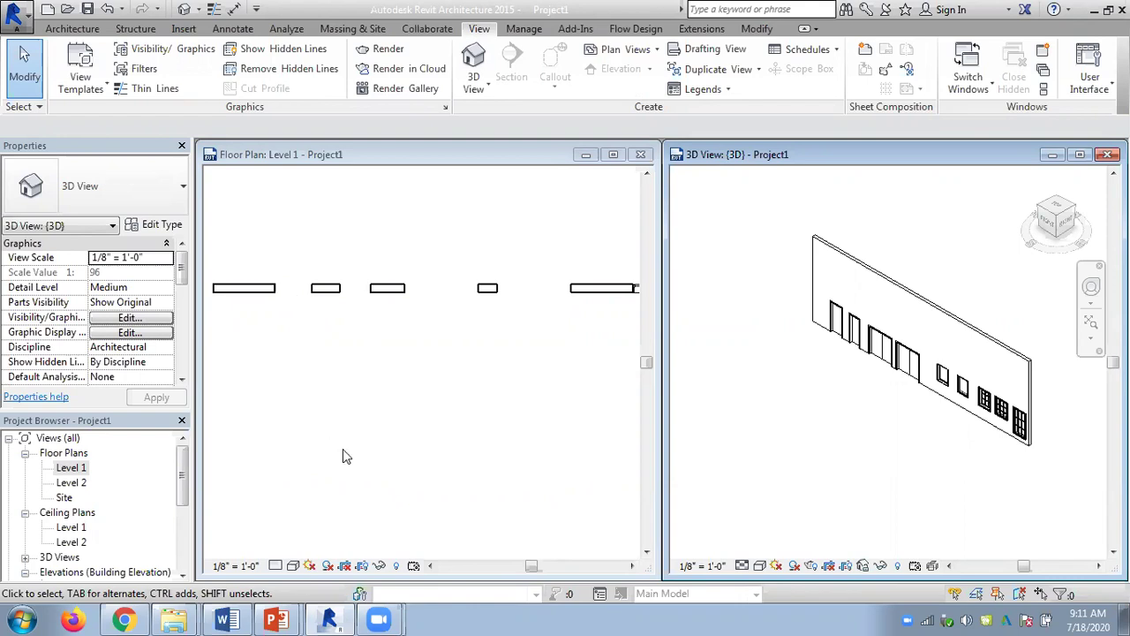
click(397, 566)
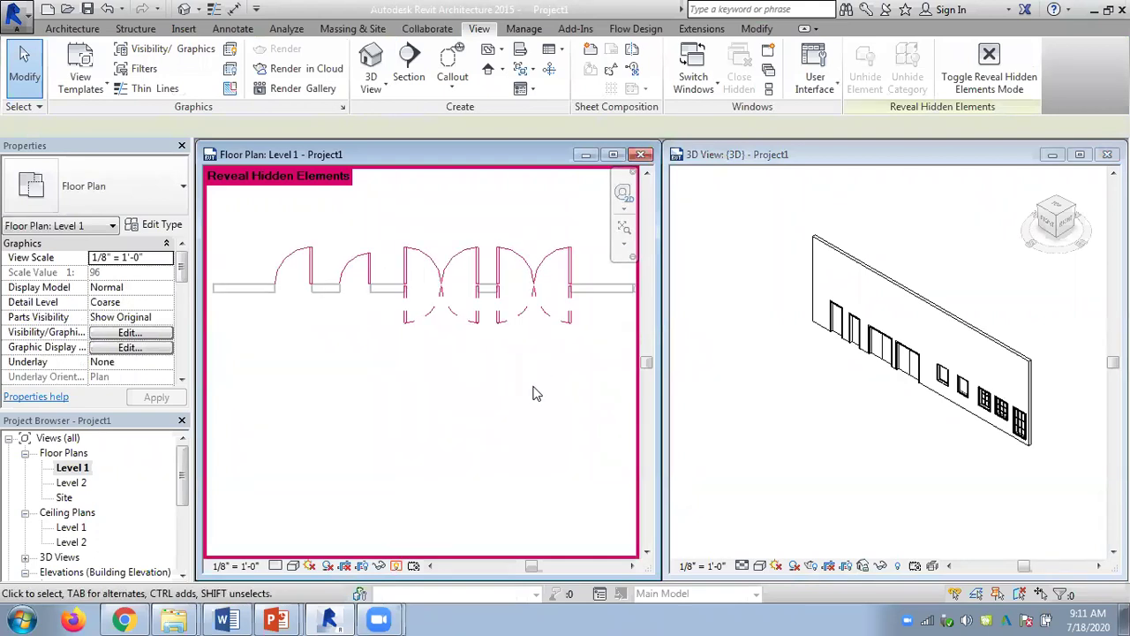
click(317, 275)
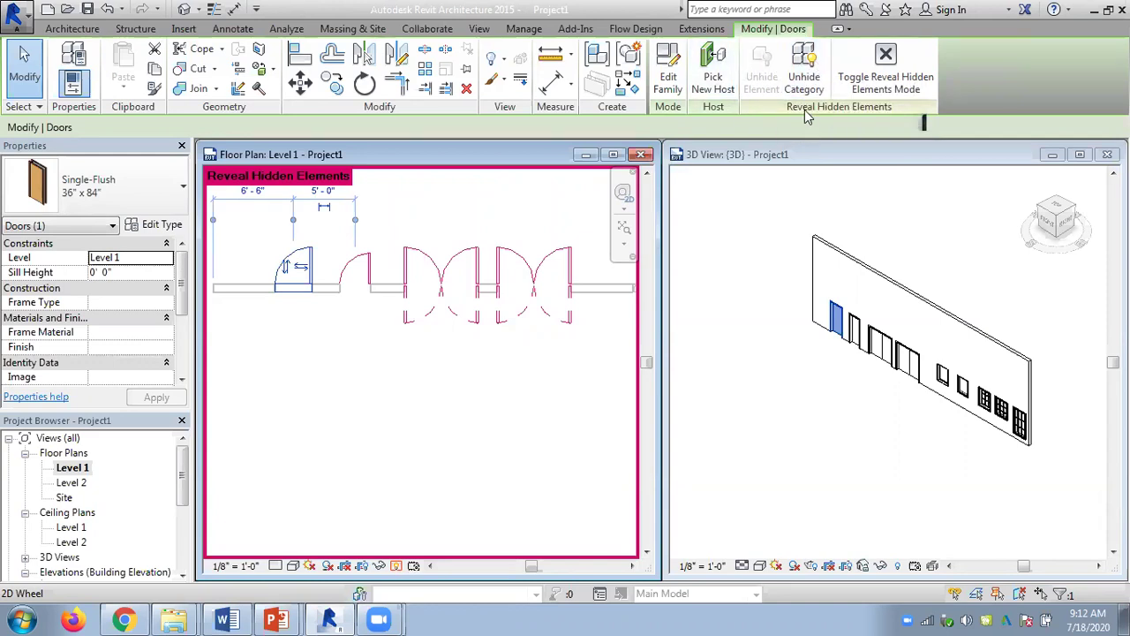
click(804, 78)
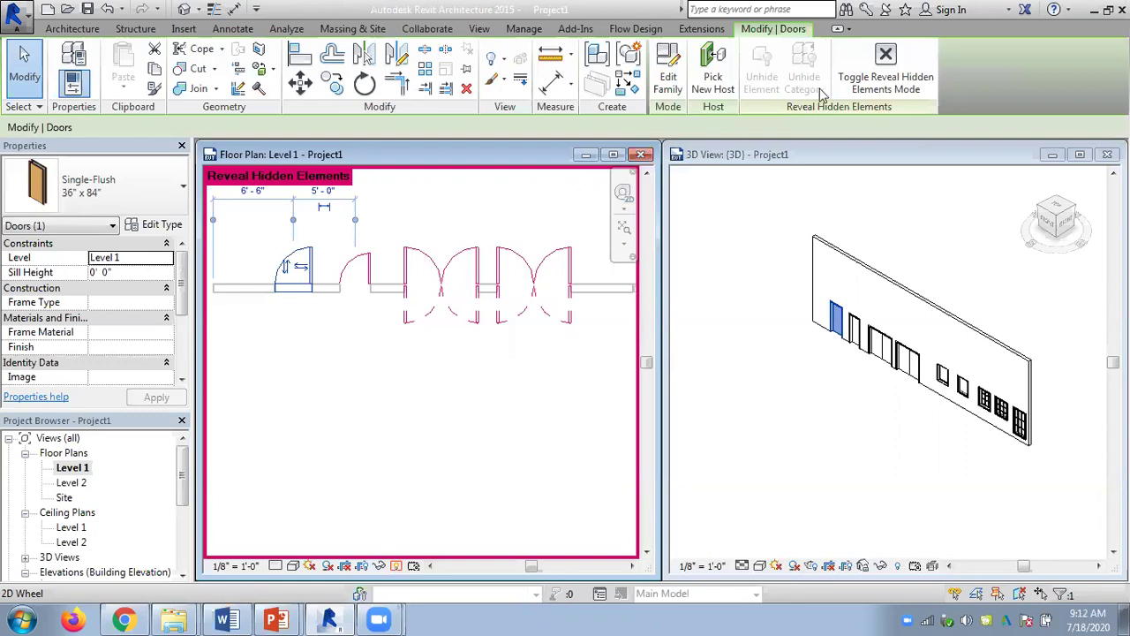
click(886, 69)
key(Escape)
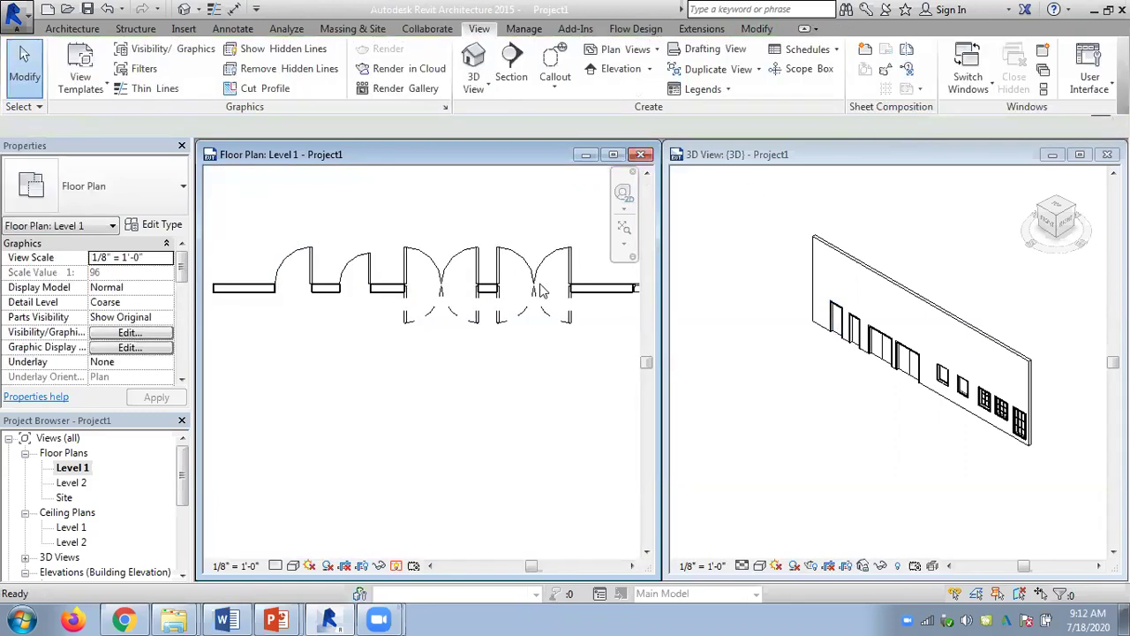
scroll(469, 389, down, 2)
scroll(462, 394, up, 2)
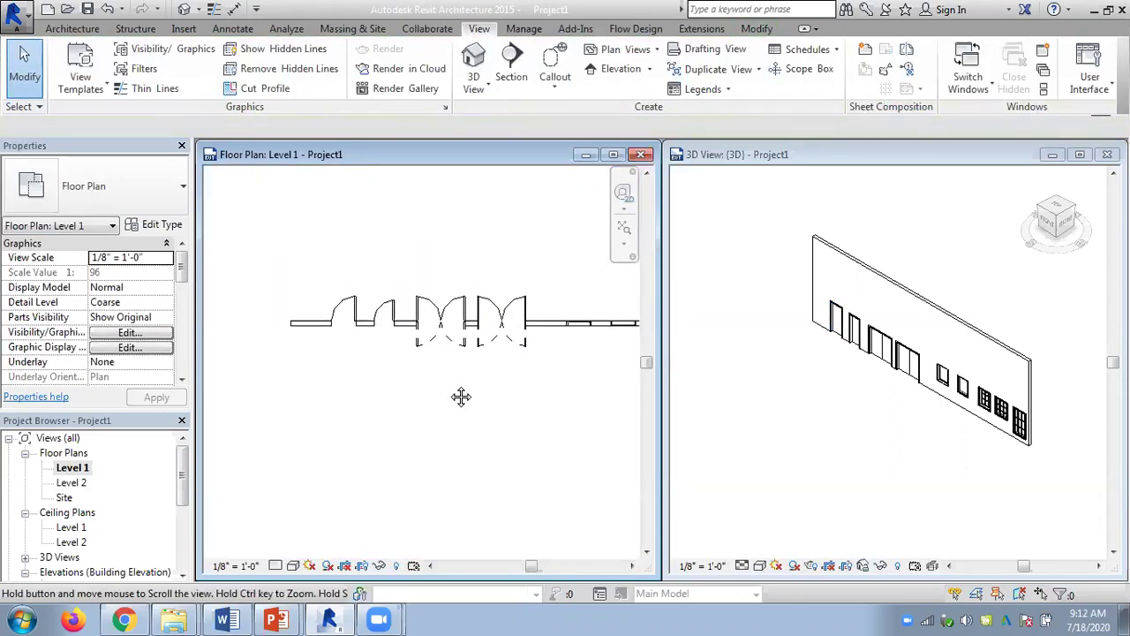
scroll(345, 372, up, 1)
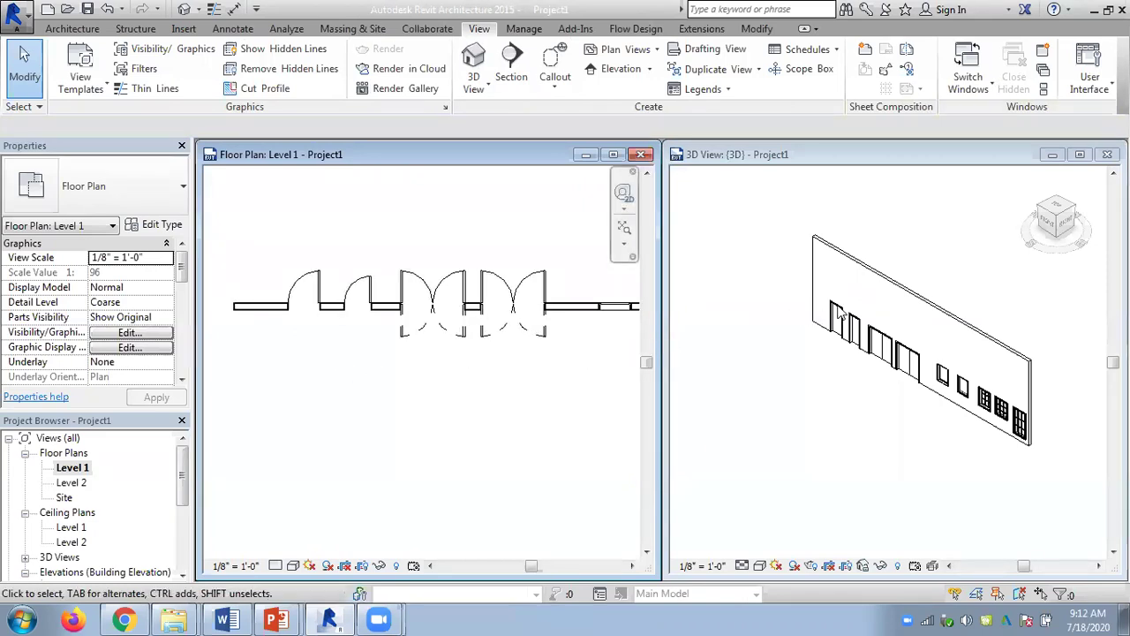
Hide the first Single-Flush 36" x 84" door as an element in the 3D view
click(877, 256)
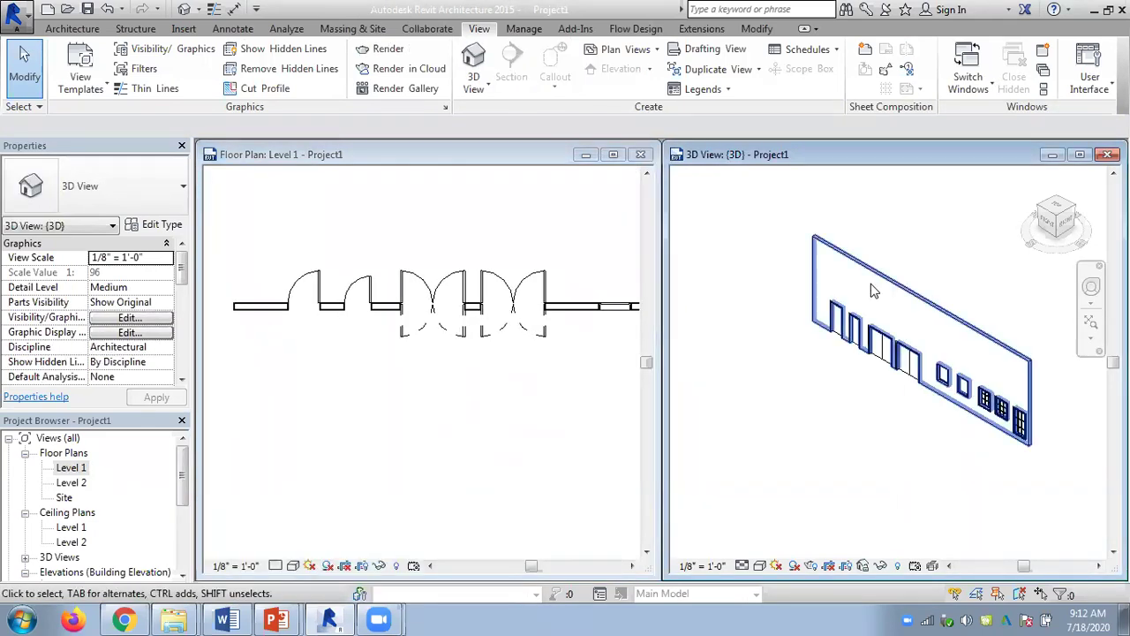
click(841, 319)
right_click(841, 320)
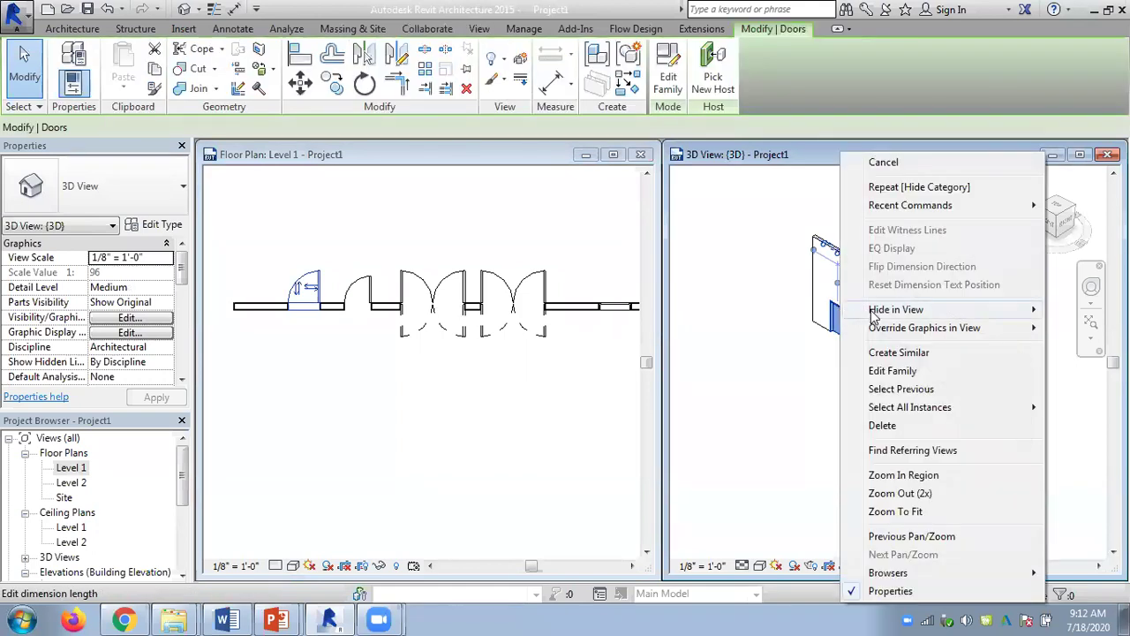
mouse_move(889, 316)
click(773, 309)
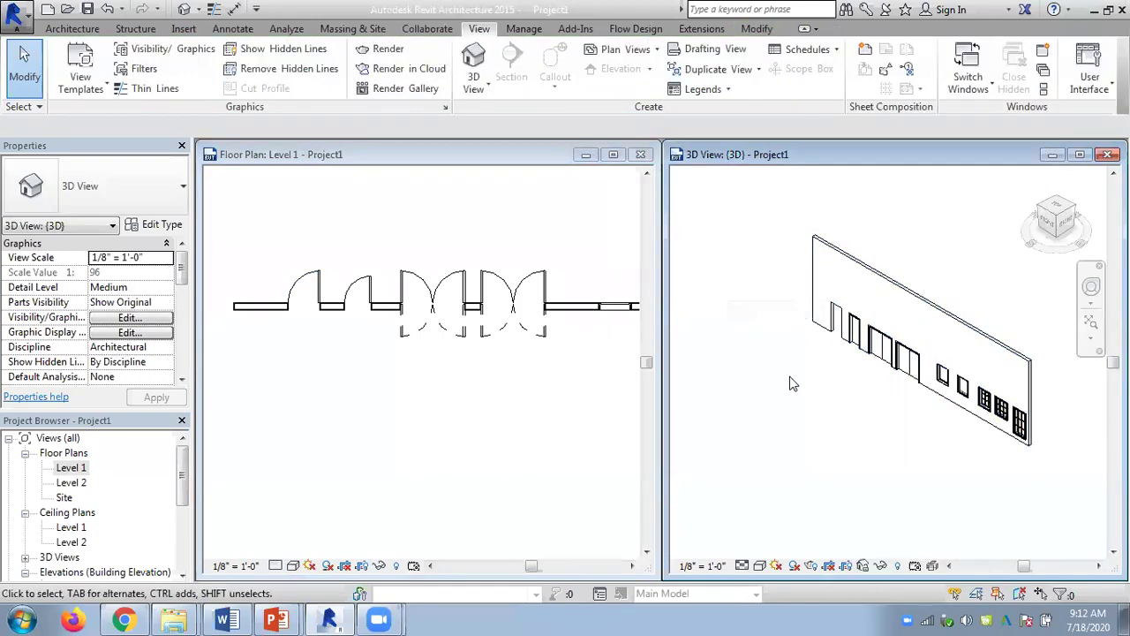
Hide the first Double-Flush-Dbl Acting 72" x 78" door as an element in the 3D view
scroll(841, 392, up, 2)
scroll(841, 392, up, 1)
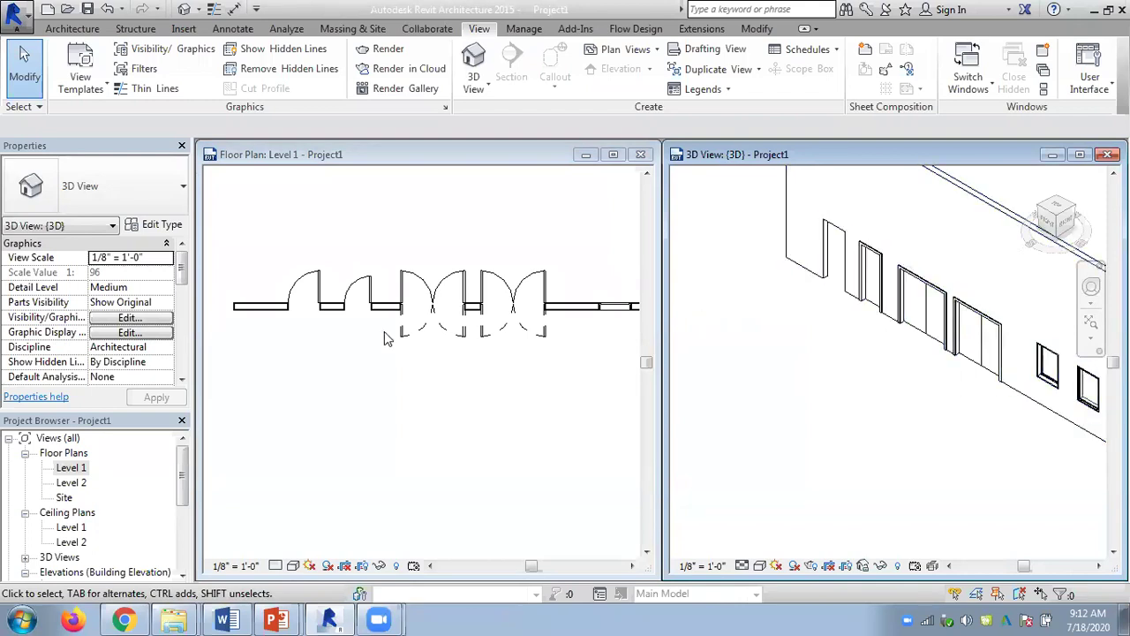
middle_drag(853, 422, 797, 456)
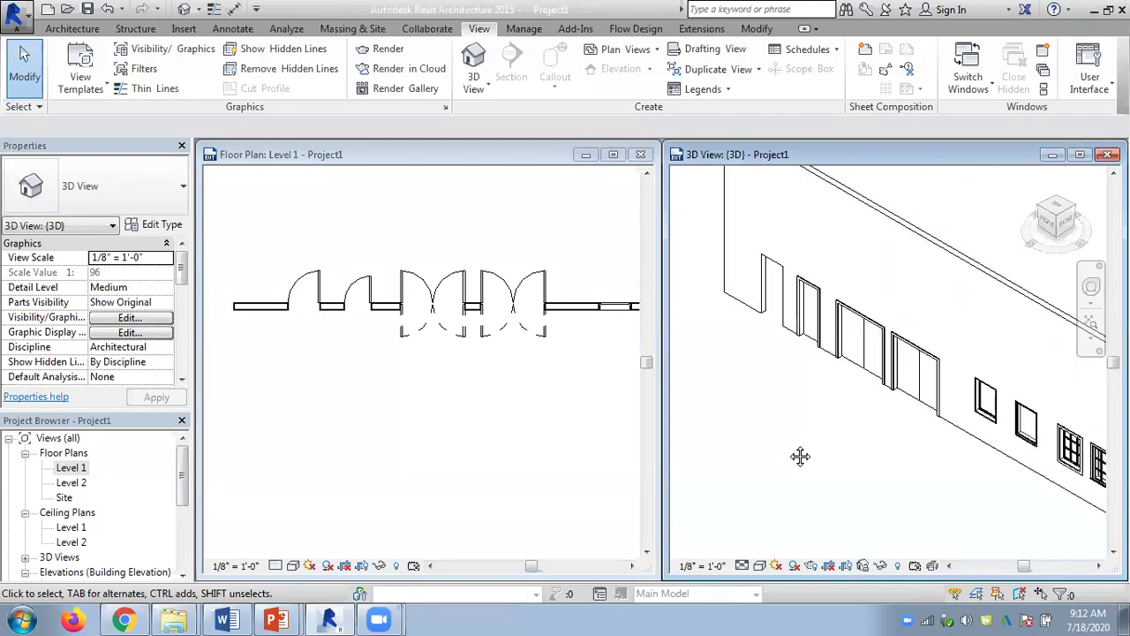
right_click(870, 329)
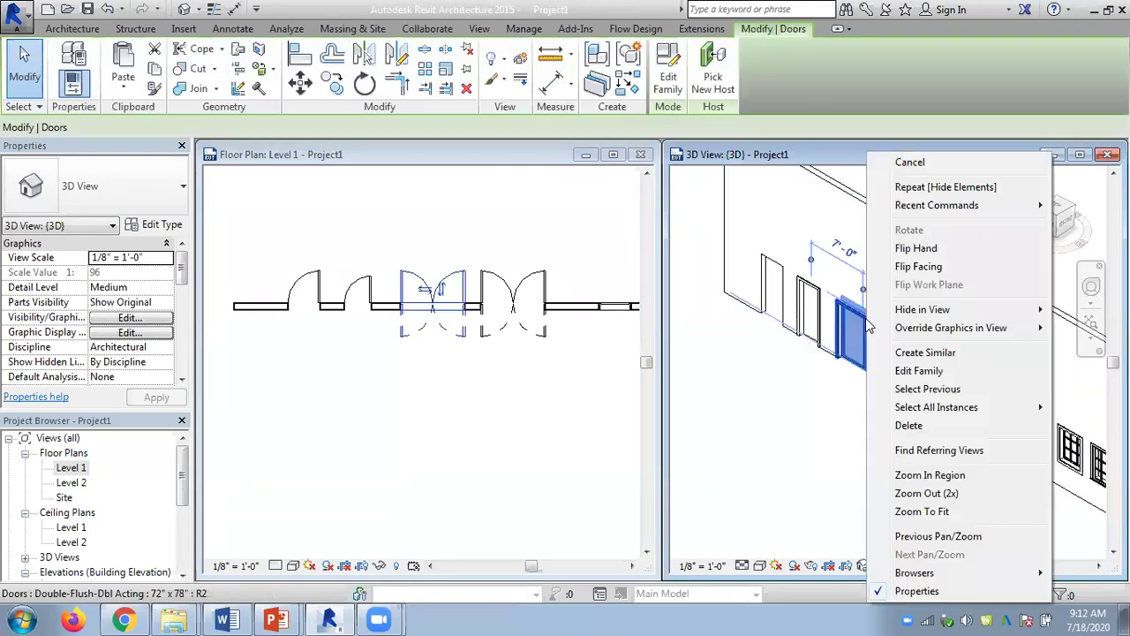
mouse_move(895, 309)
click(801, 310)
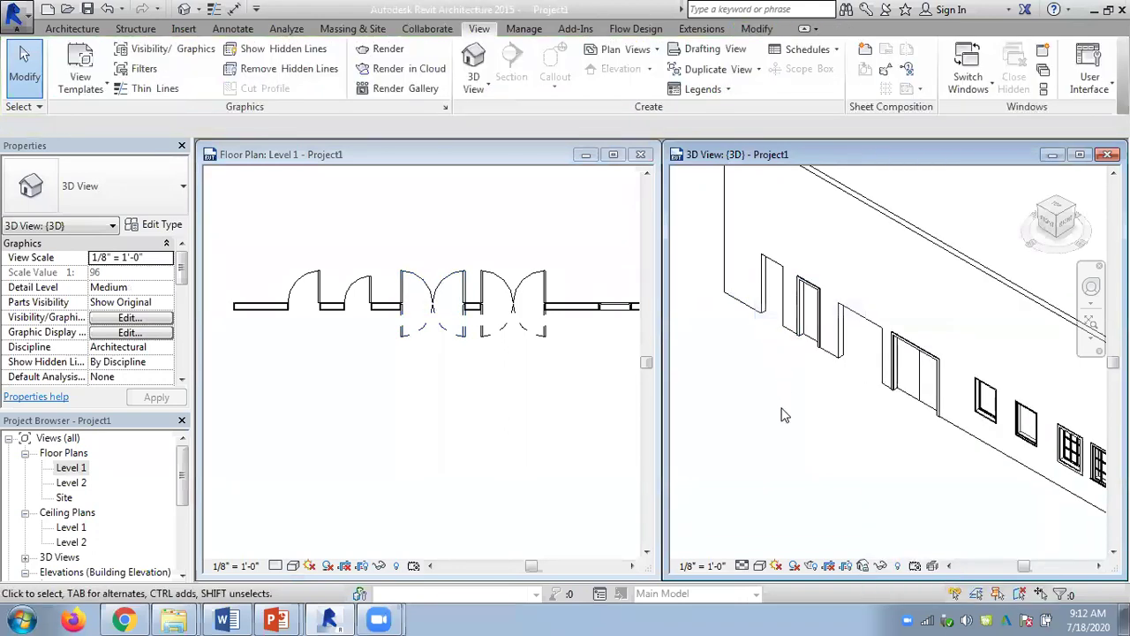
Reveal the hidden elements in the 3D view, unhide only the Single-Flush 36" x 84" door and leave the reveal mode
scroll(784, 415, down, 3)
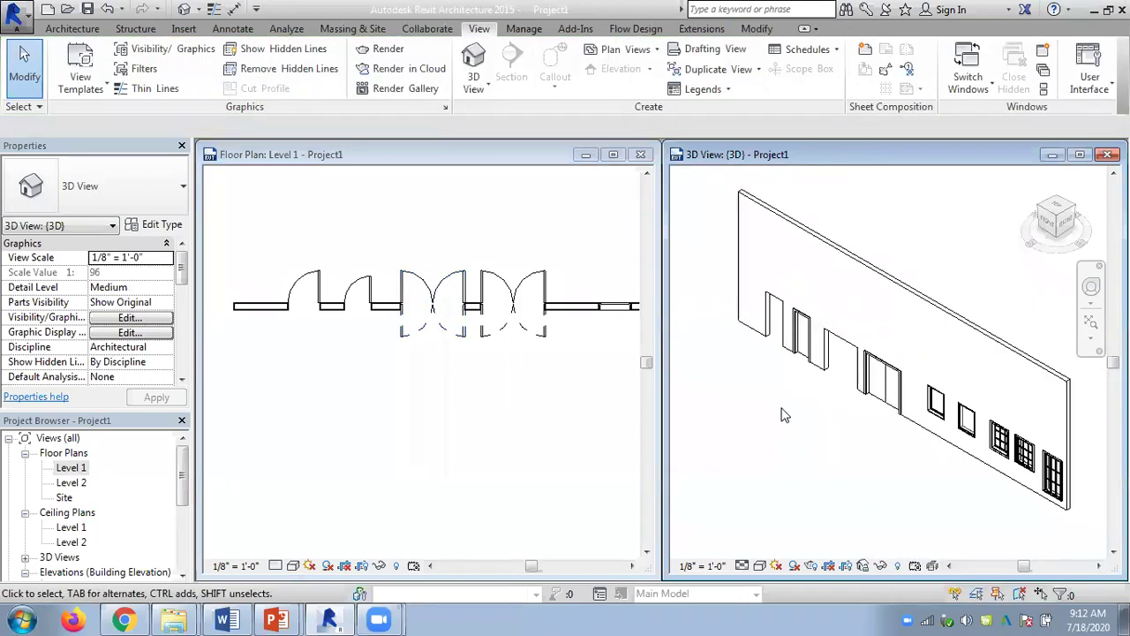
click(899, 567)
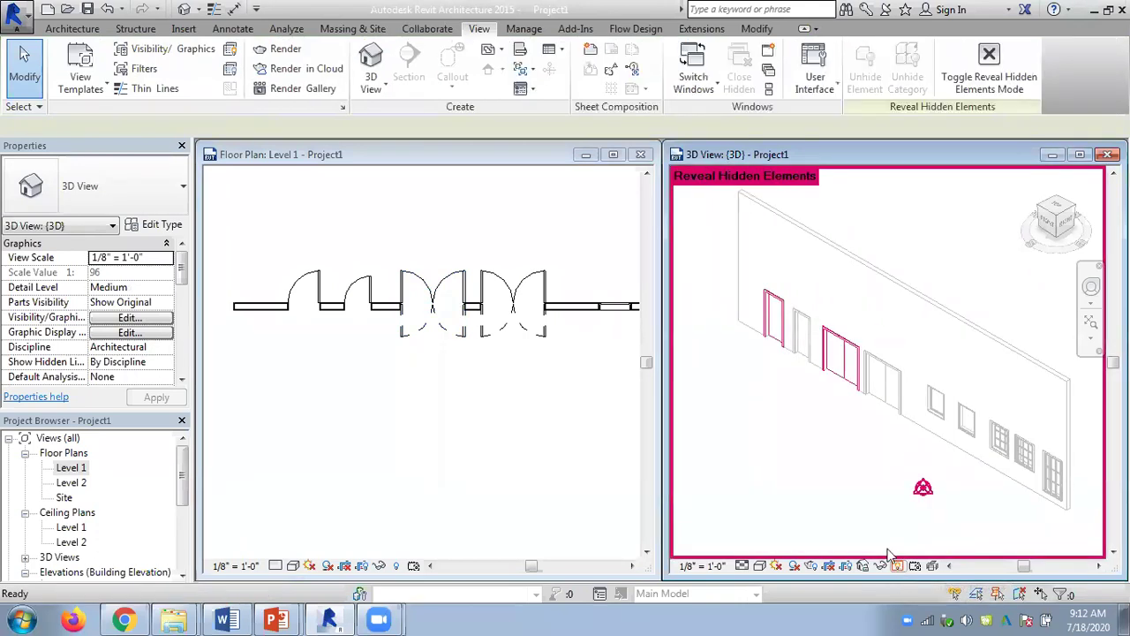
click(780, 350)
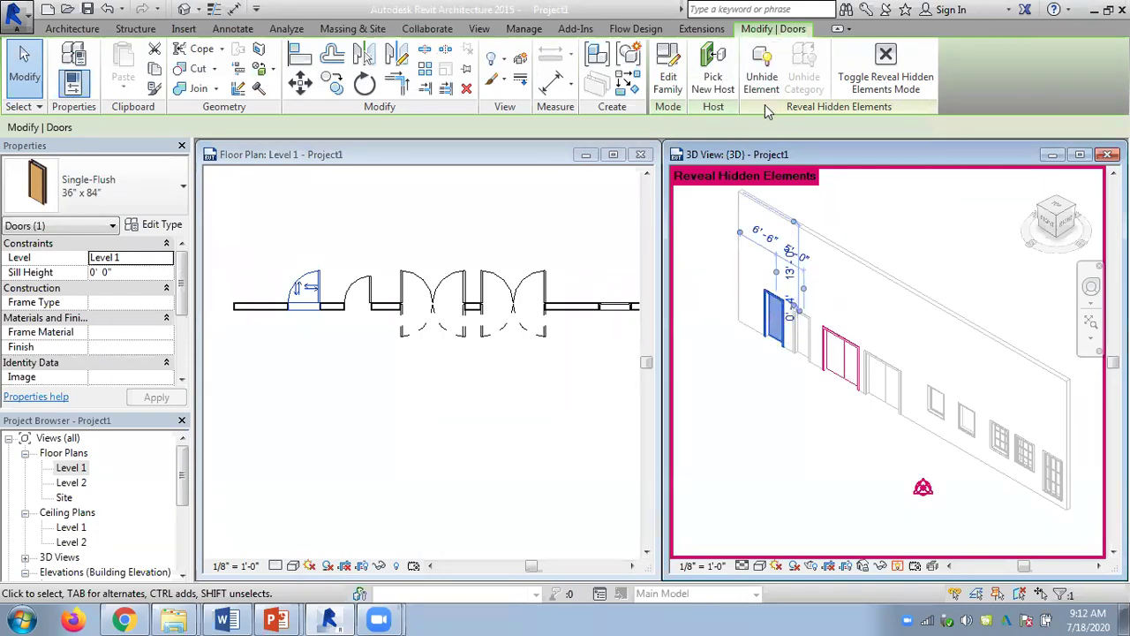
click(762, 71)
click(892, 79)
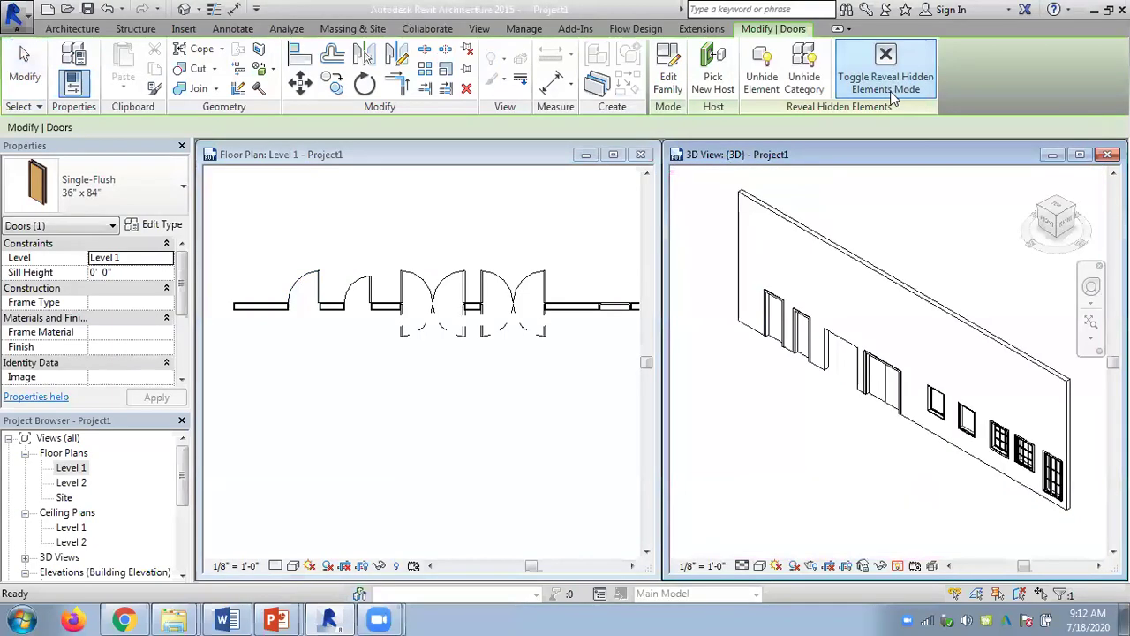
click(911, 217)
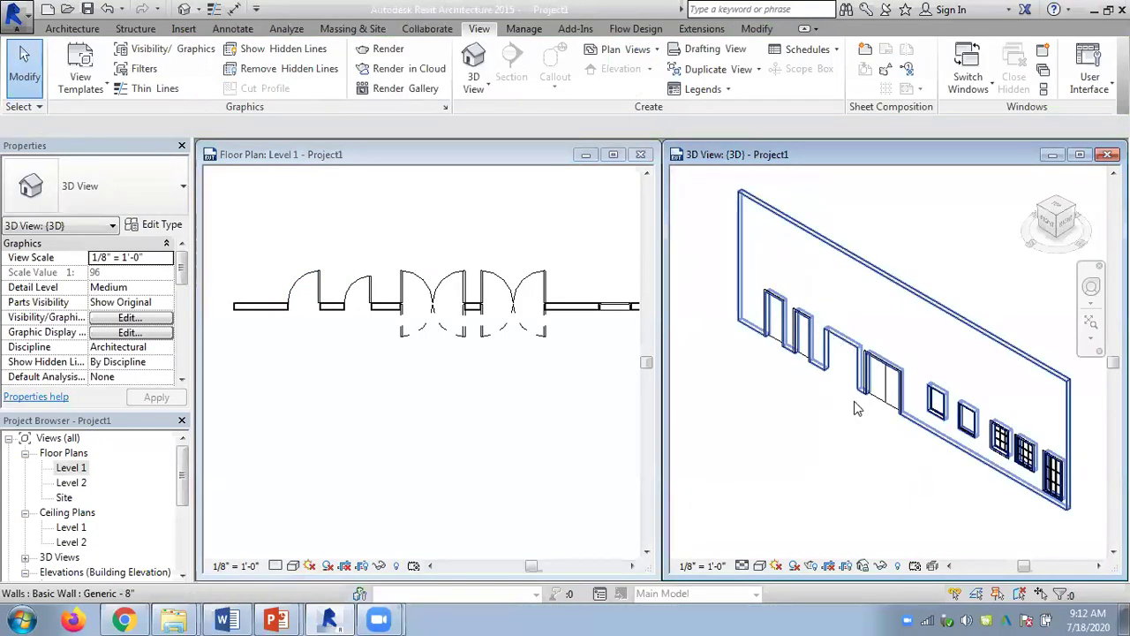
Reveal the hidden elements in the 3D view again, unhide the double-acting 72" x 78" door and leave the reveal mode
click(899, 565)
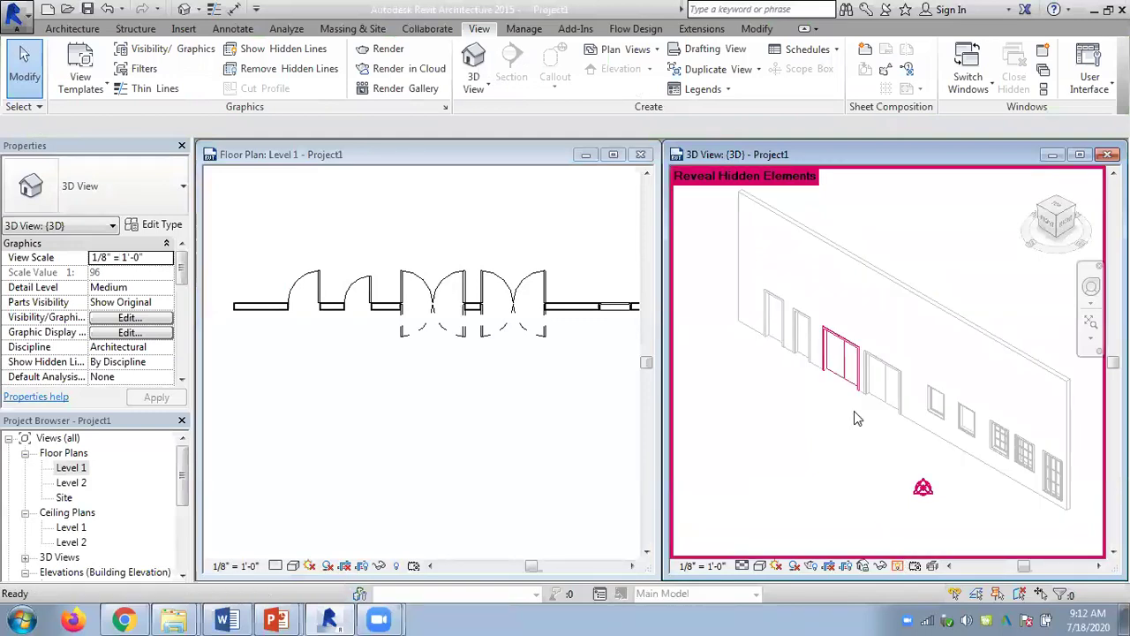
click(852, 349)
click(765, 80)
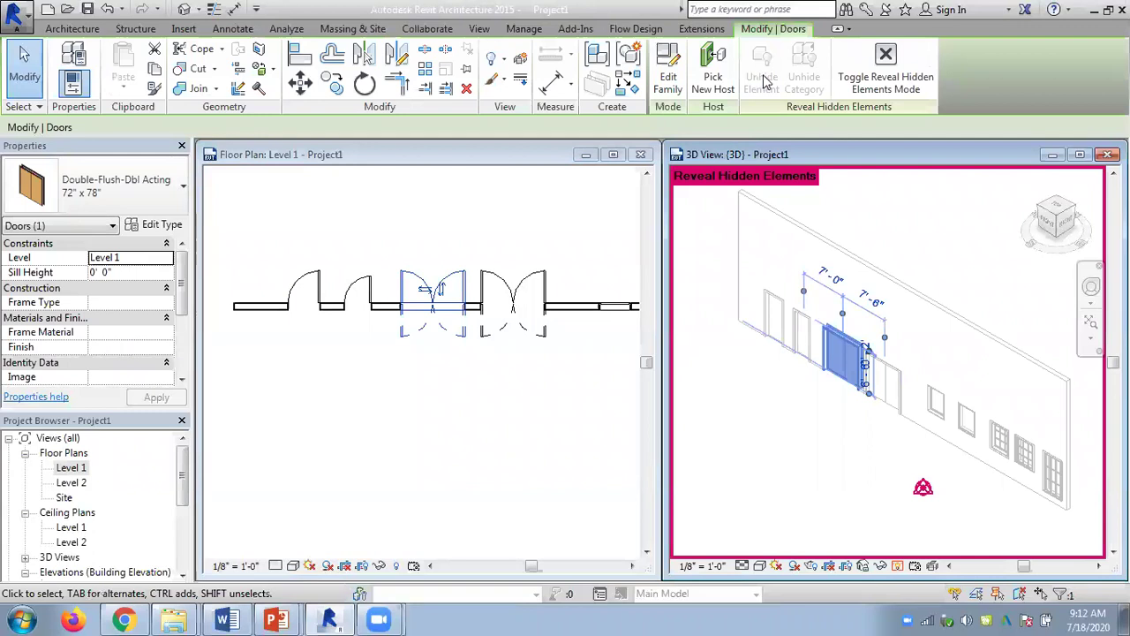
click(879, 84)
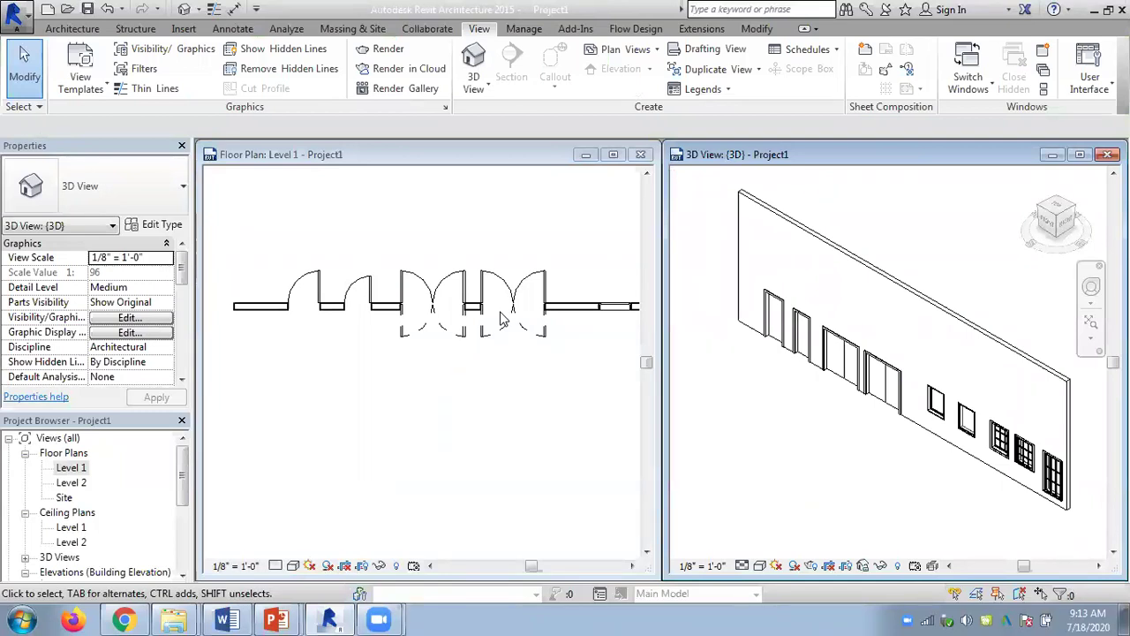
Hide the whole window category in the Level 1 plan, starting from the first Fixed 36" x 48" window
middle_drag(545, 406, 258, 392)
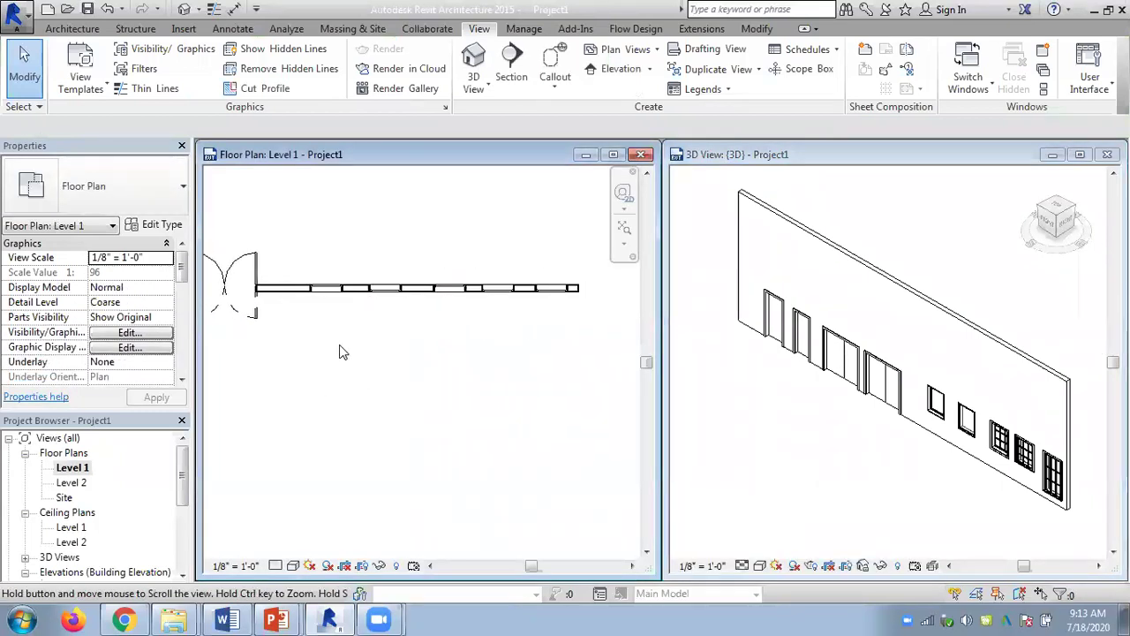
right_click(332, 297)
mouse_move(443, 311)
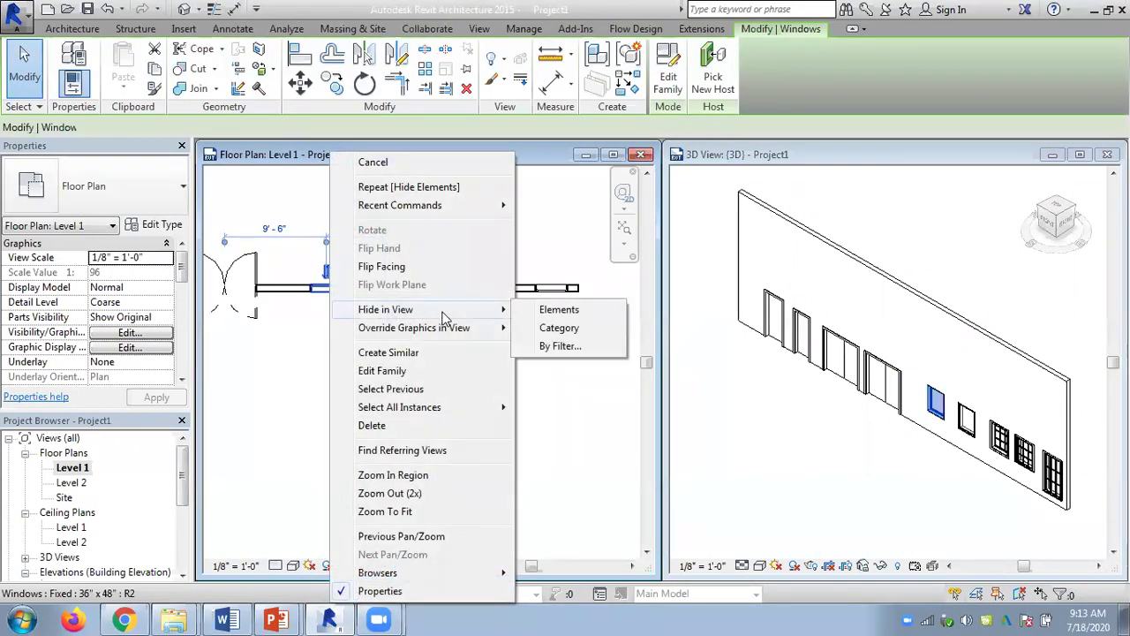
click(548, 332)
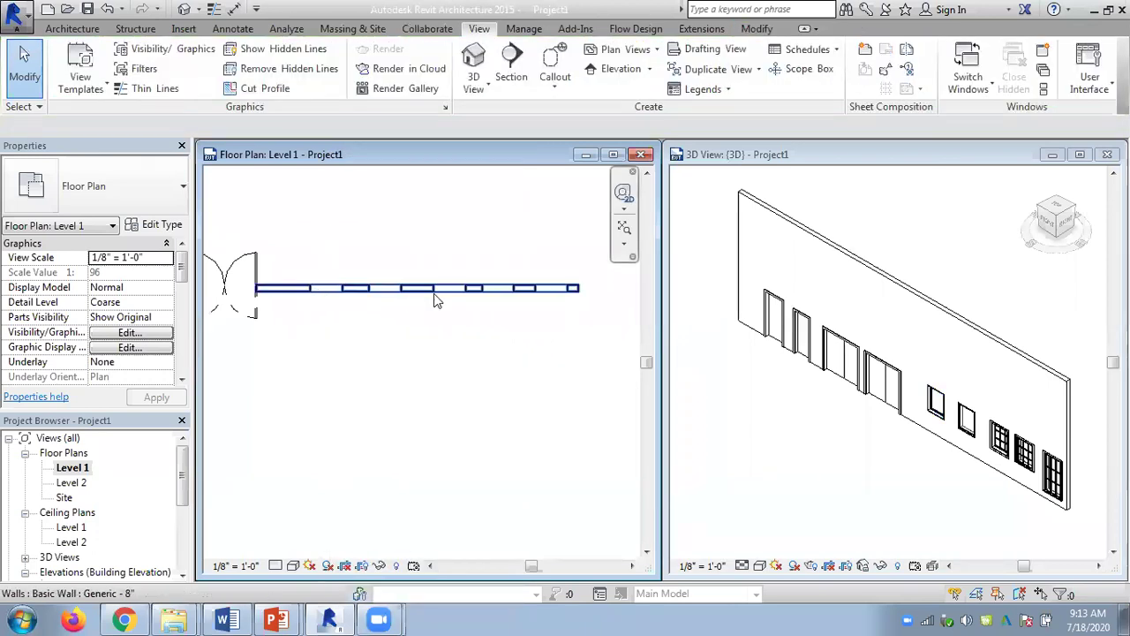
Reveal the hidden elements in the Level 1 plan, unhide the whole window category and leave the reveal mode
click(397, 566)
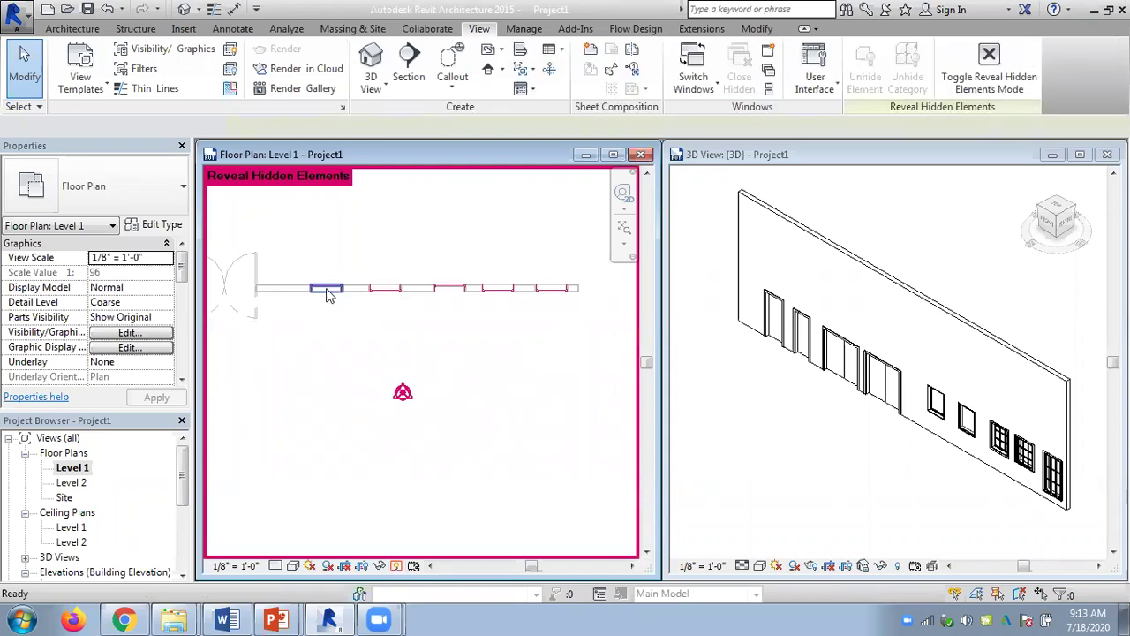
click(327, 292)
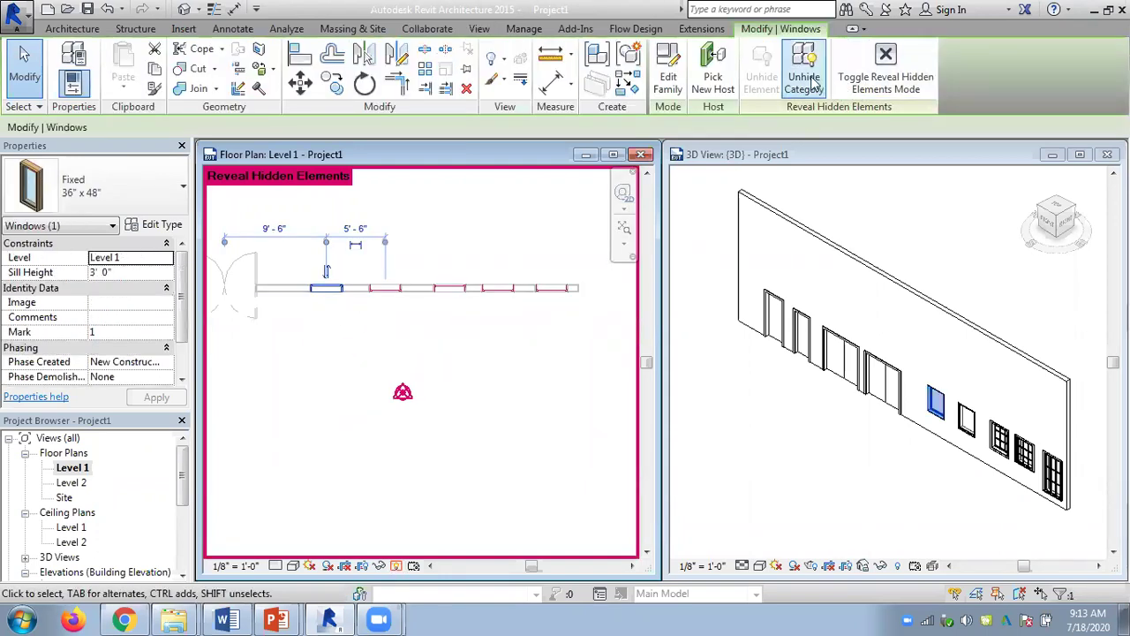
click(886, 66)
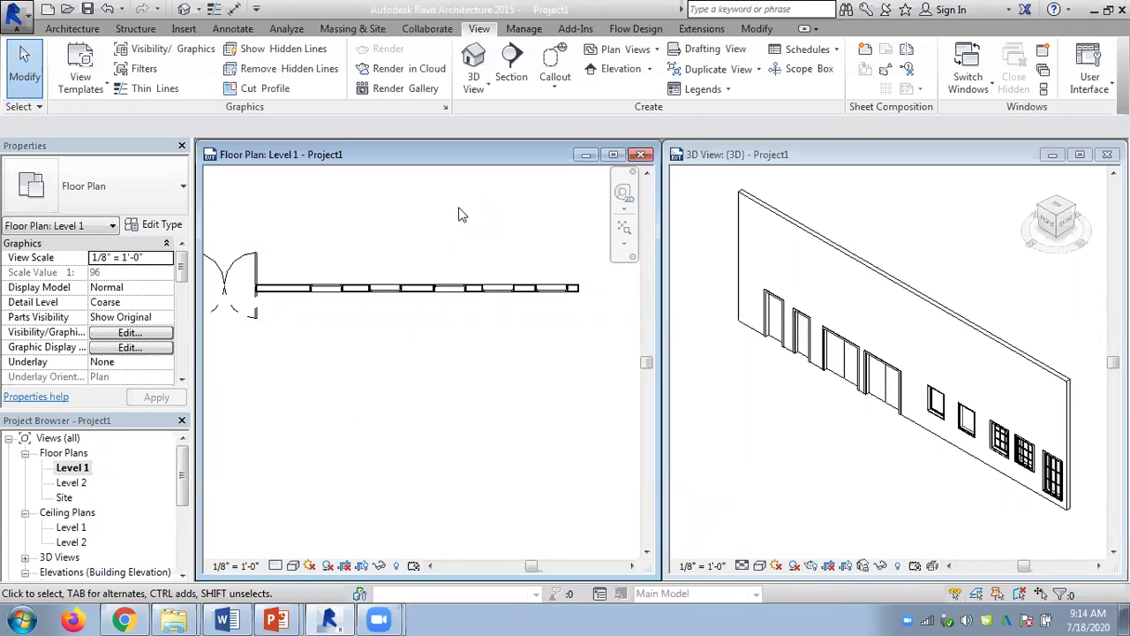
click(934, 277)
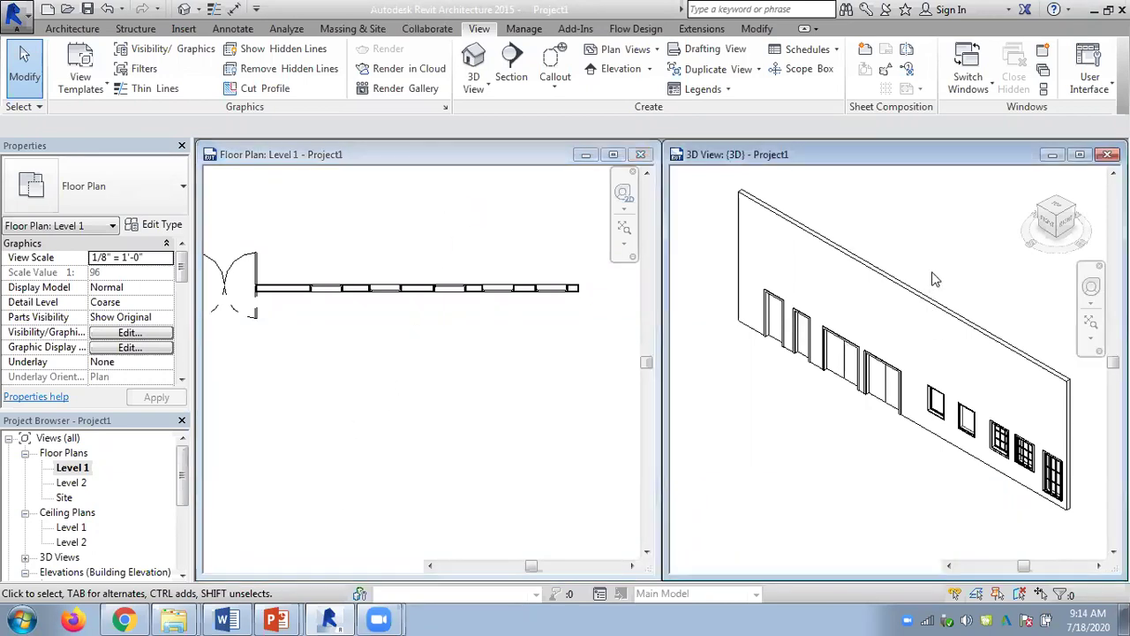
right_click(918, 301)
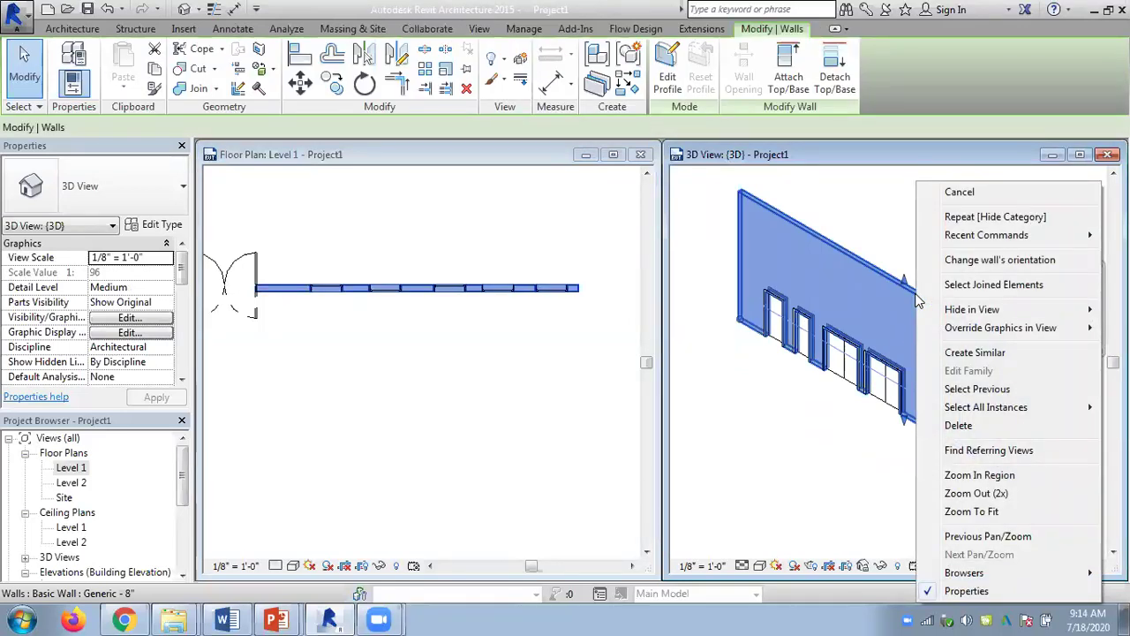
mouse_move(943, 316)
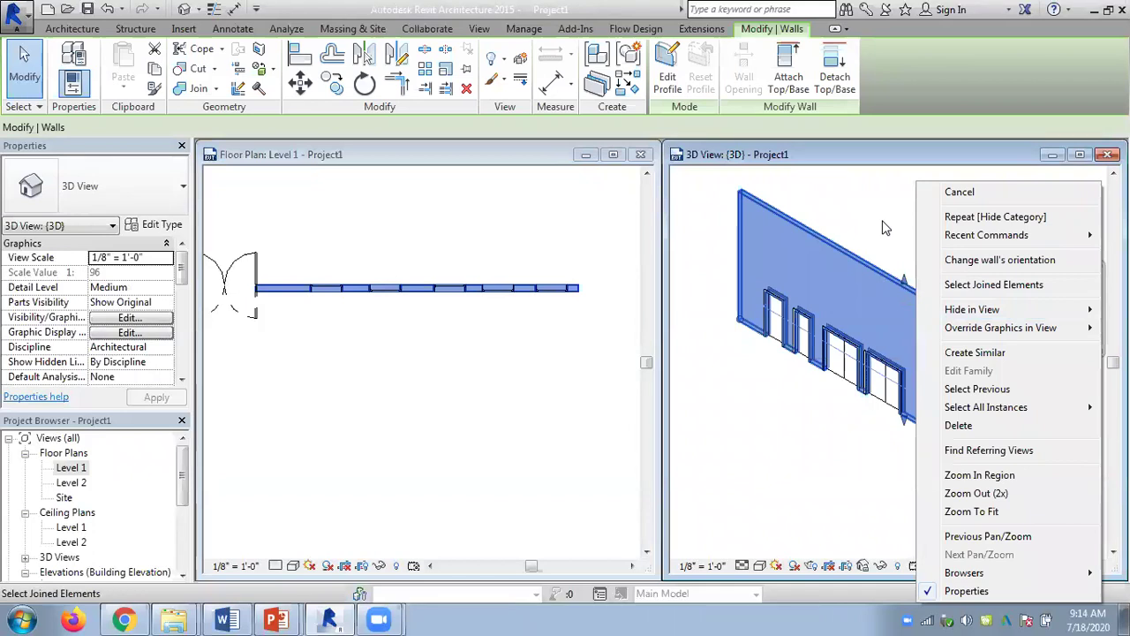
key(Escape)
double_click(385, 422)
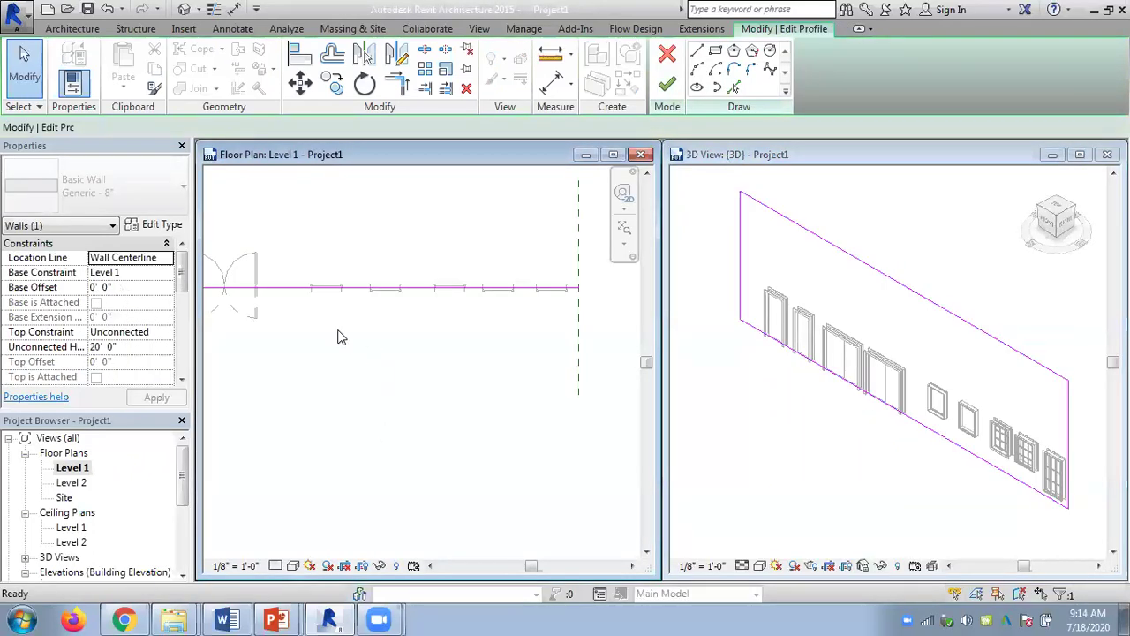
click(666, 81)
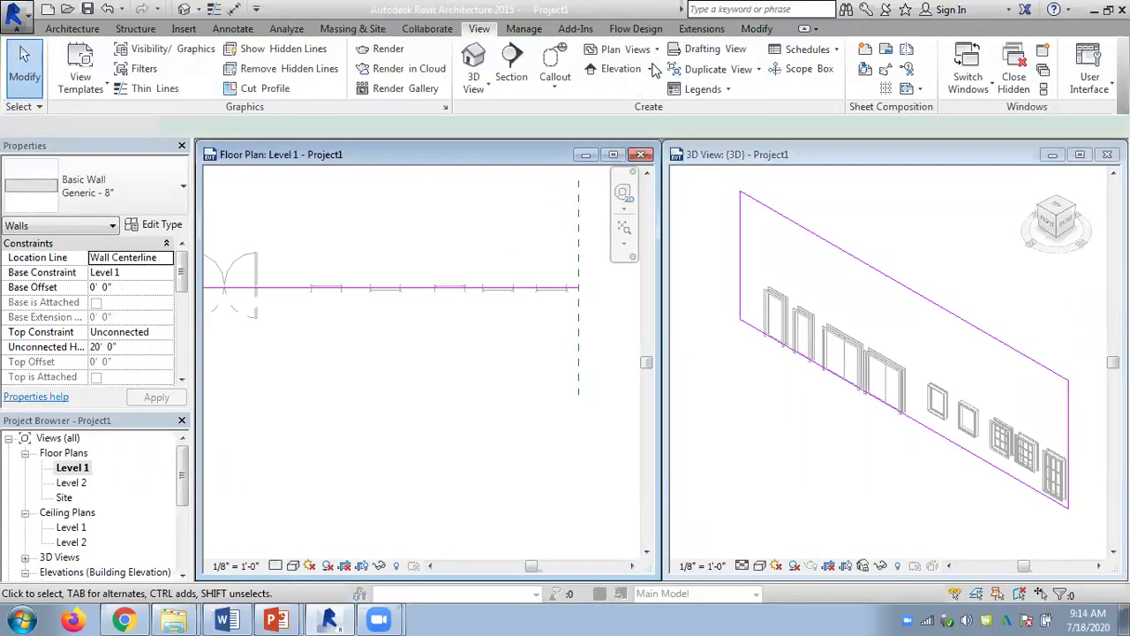
middle_drag(410, 389, 503, 407)
scroll(467, 395, down, 1)
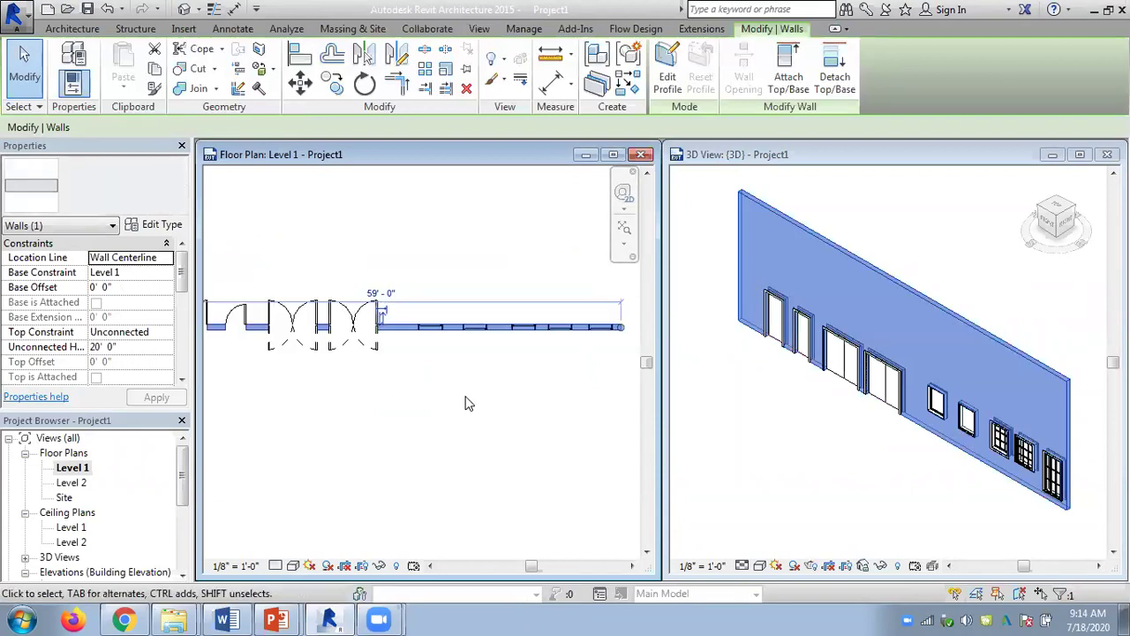
click(446, 386)
mouse_move(403, 397)
middle_down()
mouse_move(423, 399)
mouse_move(384, 393)
middle_up()
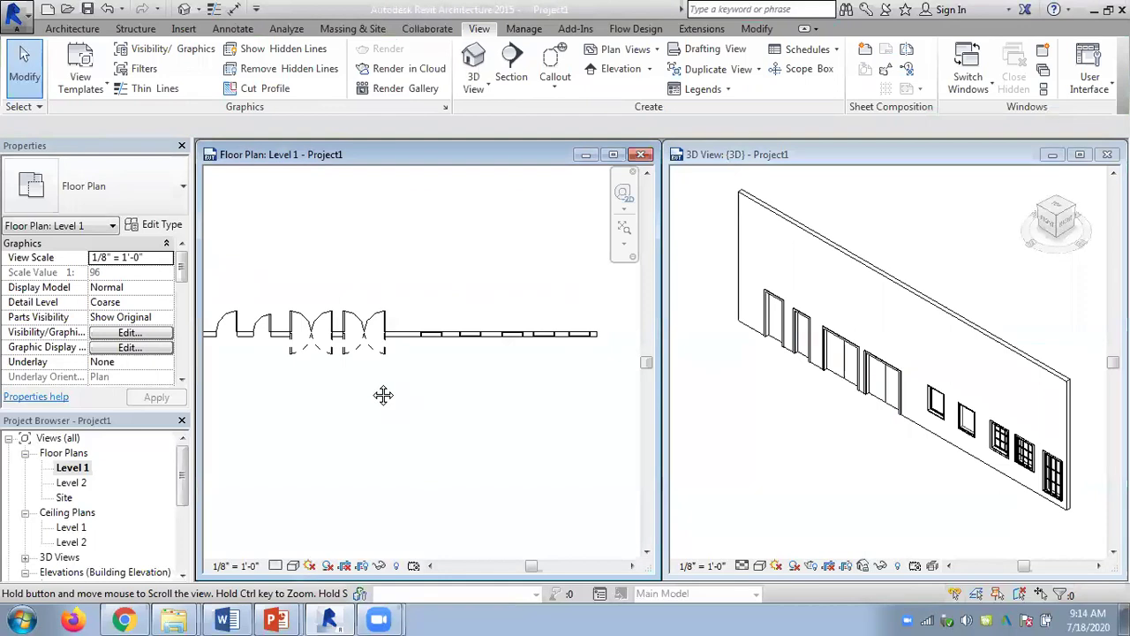
Shorten the Generic - 8" wall from its door-side end to an overall length of 57' - 0" in the Level 1 plan
right_click(372, 384)
click(232, 328)
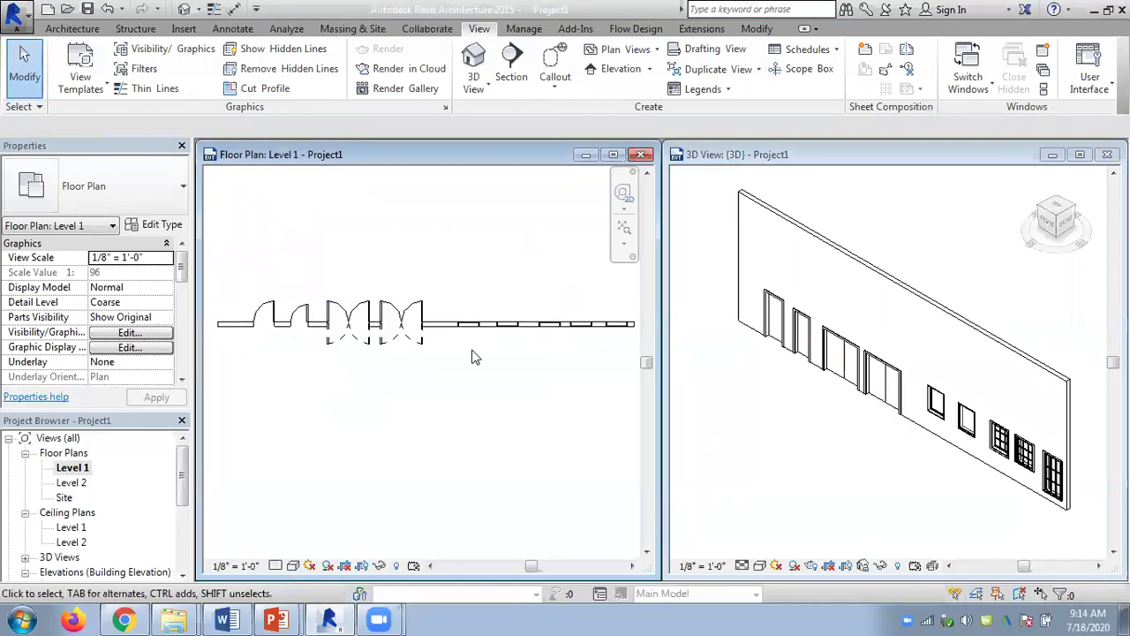
click(472, 328)
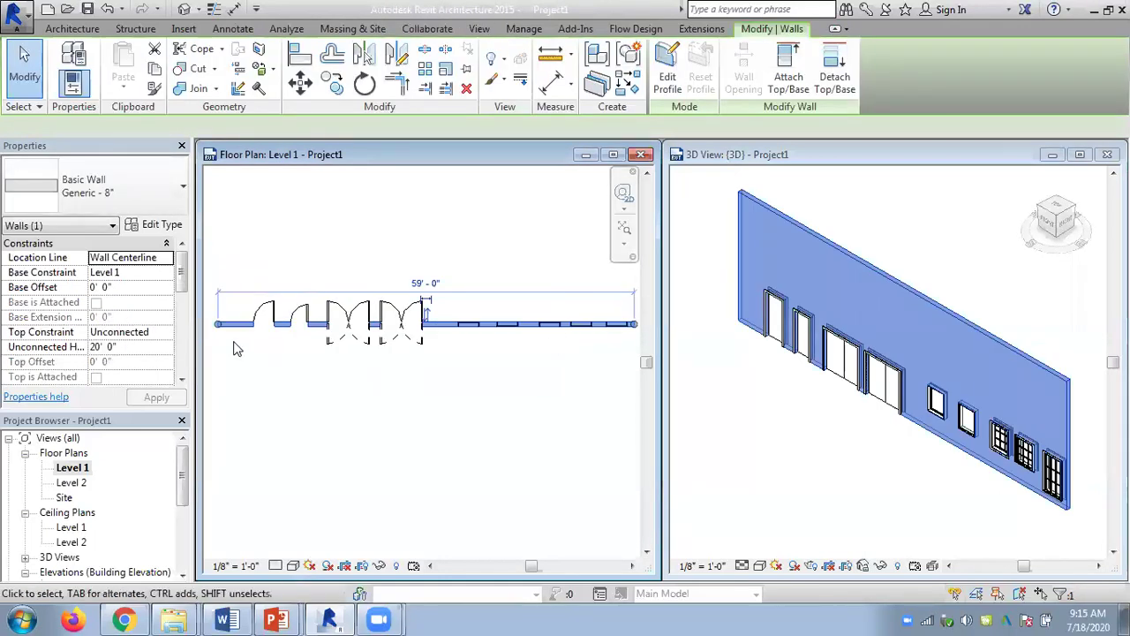
drag(217, 325, 239, 323)
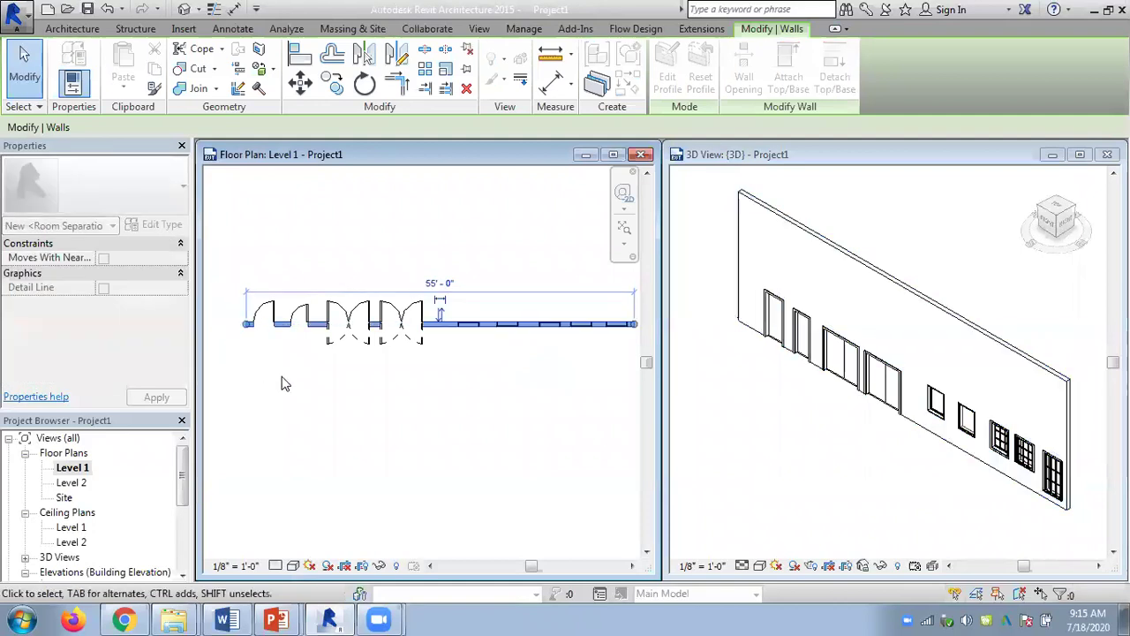
click(297, 391)
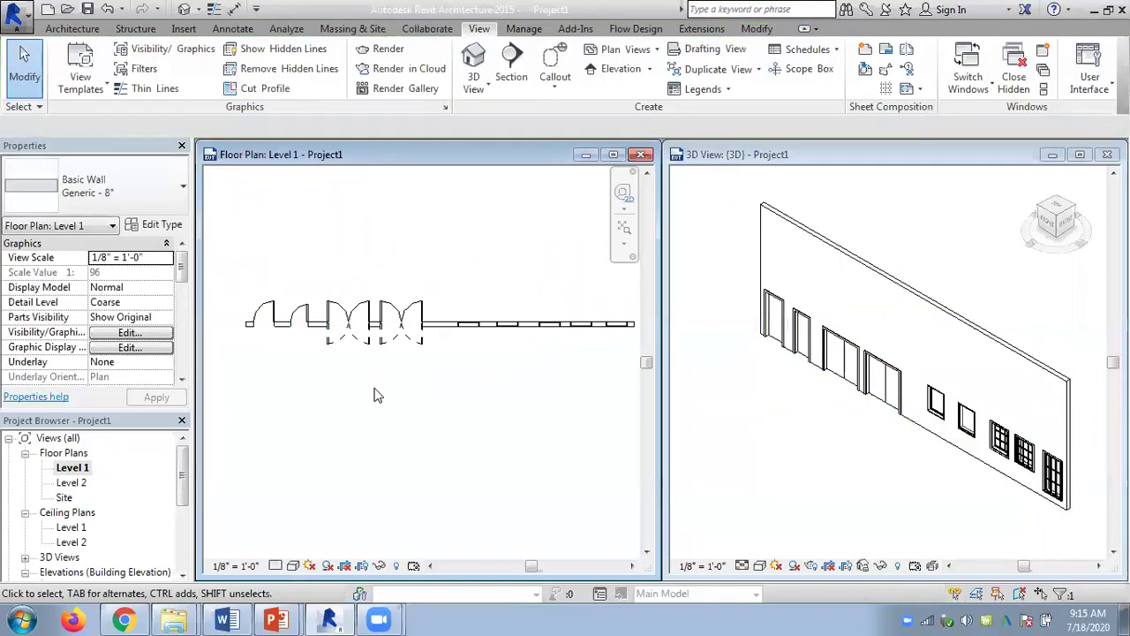
click(247, 325)
drag(247, 325, 232, 324)
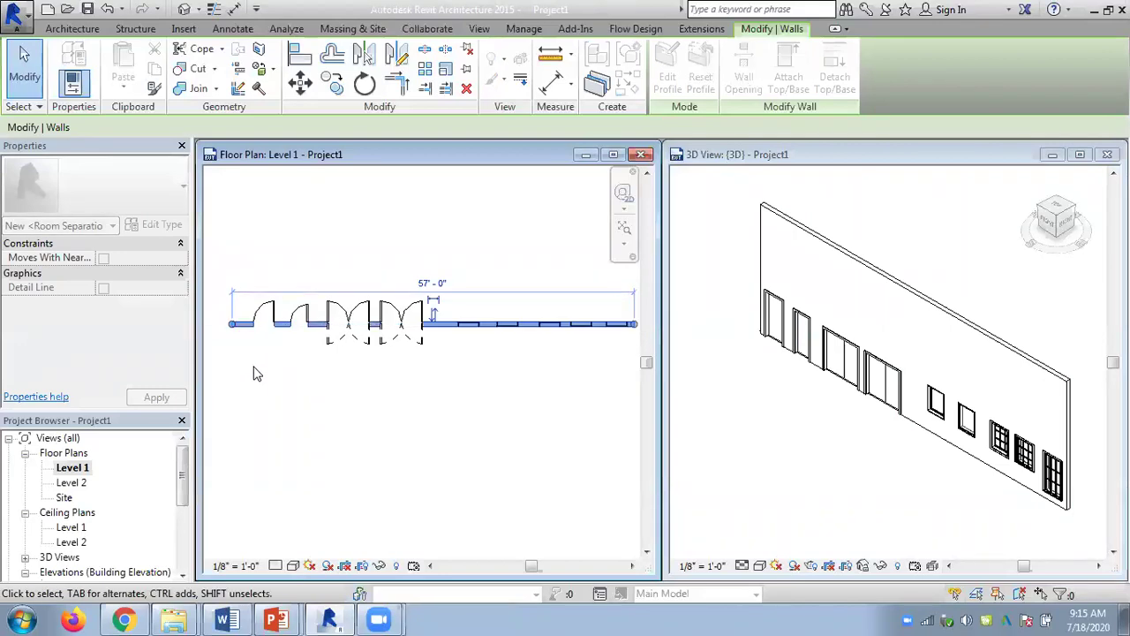
click(255, 378)
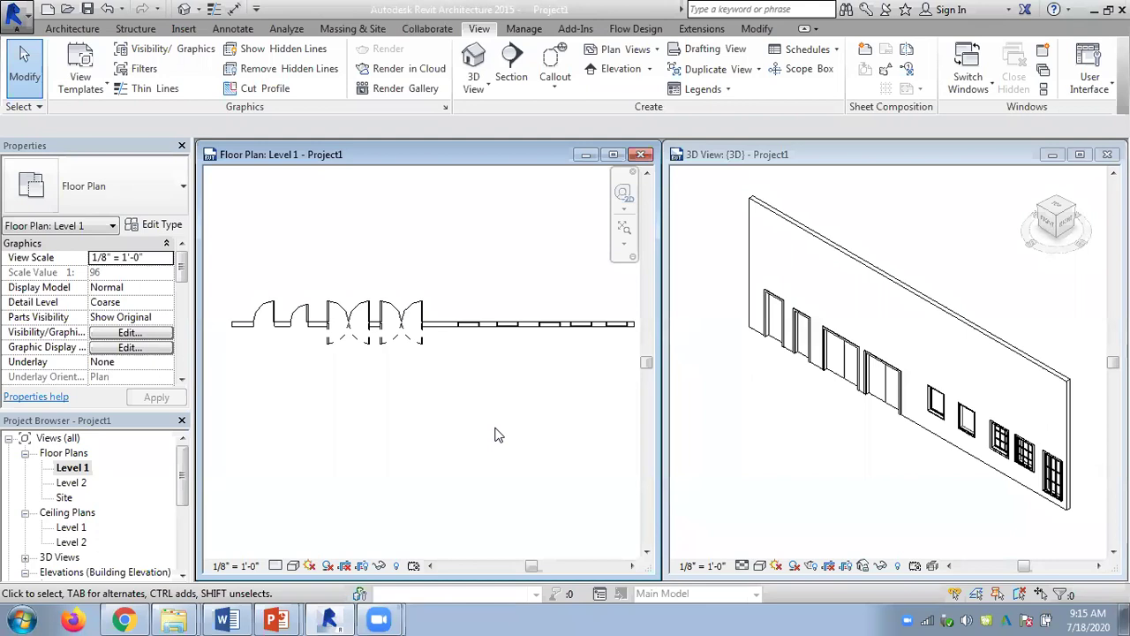
mouse_move(223, 618)
right_click(264, 312)
mouse_move(399, 313)
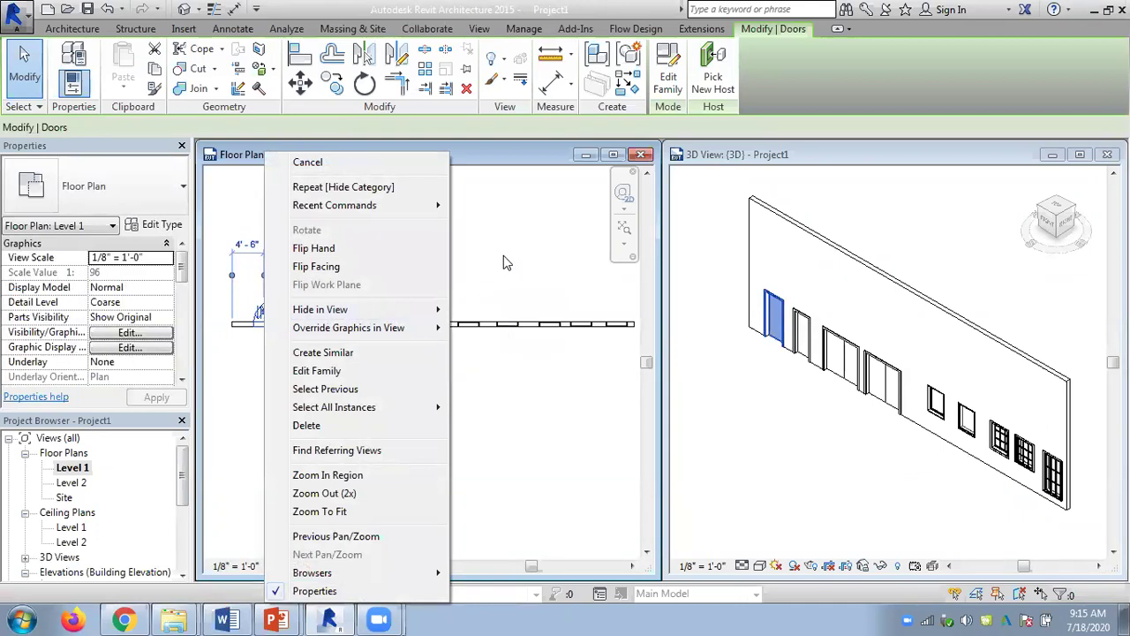
key(Escape)
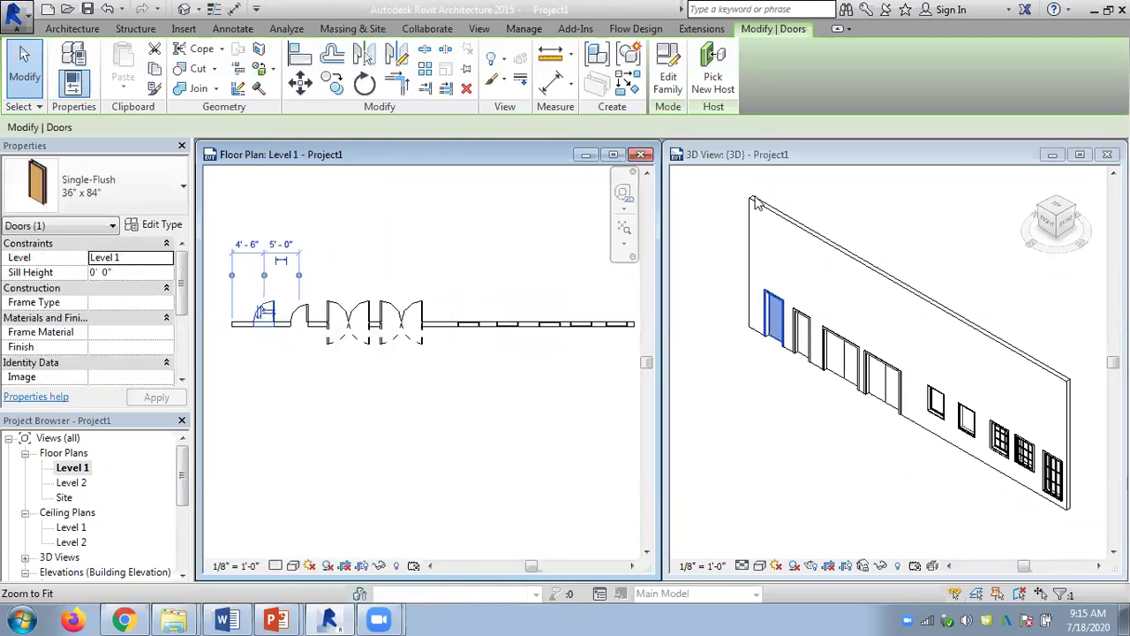
Maximize the Level 1 plan, centre the wall and hide only the Single-Flush 36" x 84" door element in the view
click(614, 155)
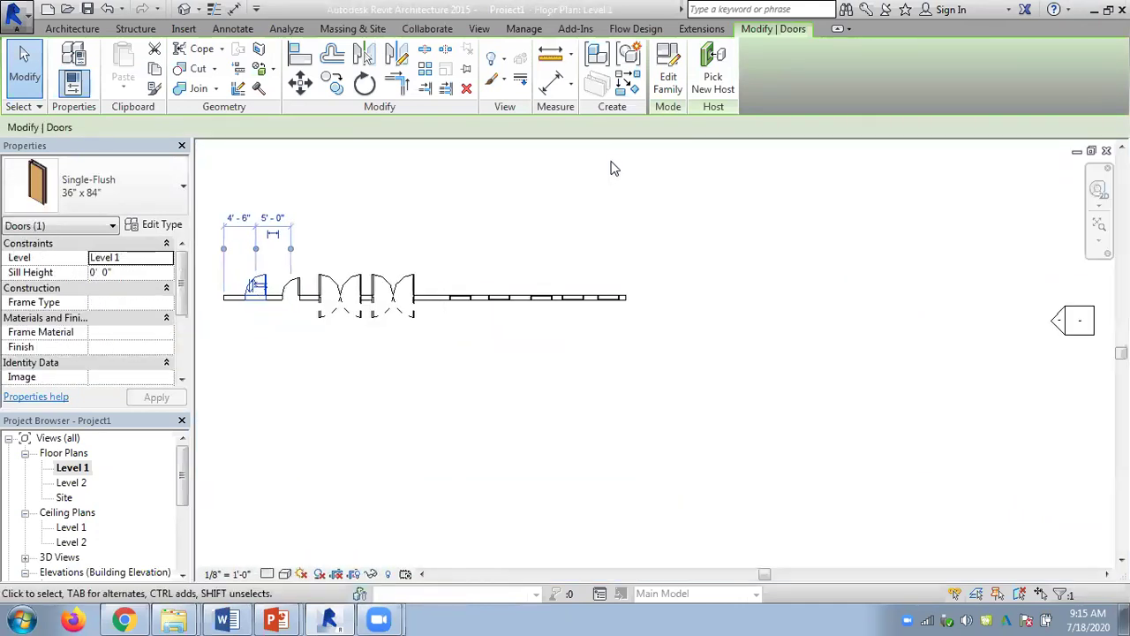
click(563, 222)
middle_drag(560, 225, 738, 236)
scroll(739, 237, up, 1)
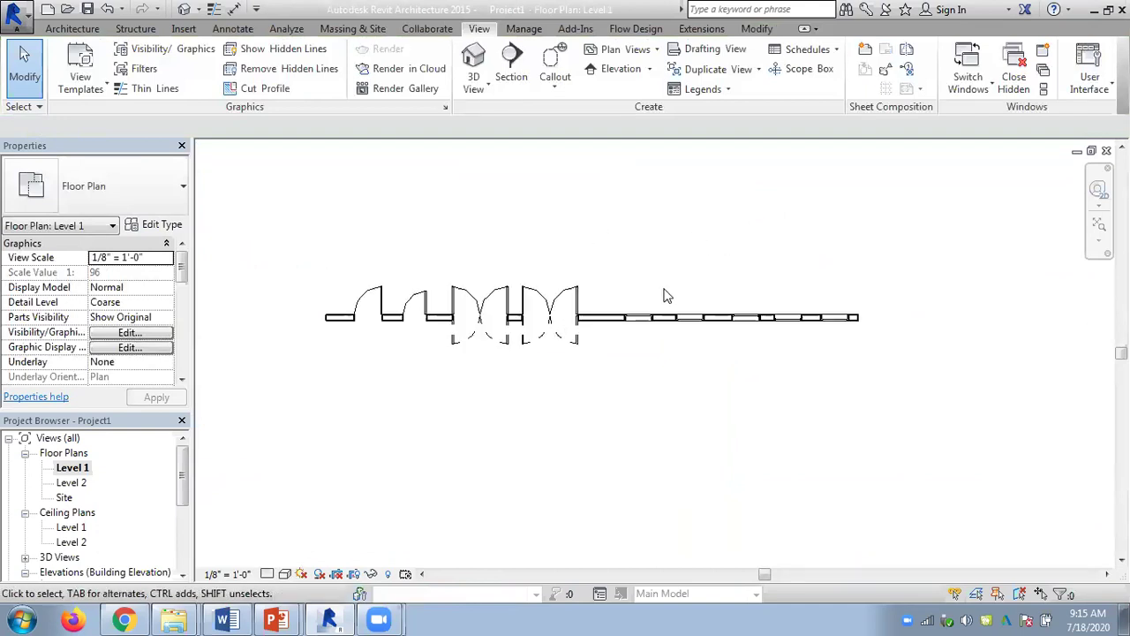
right_click(383, 307)
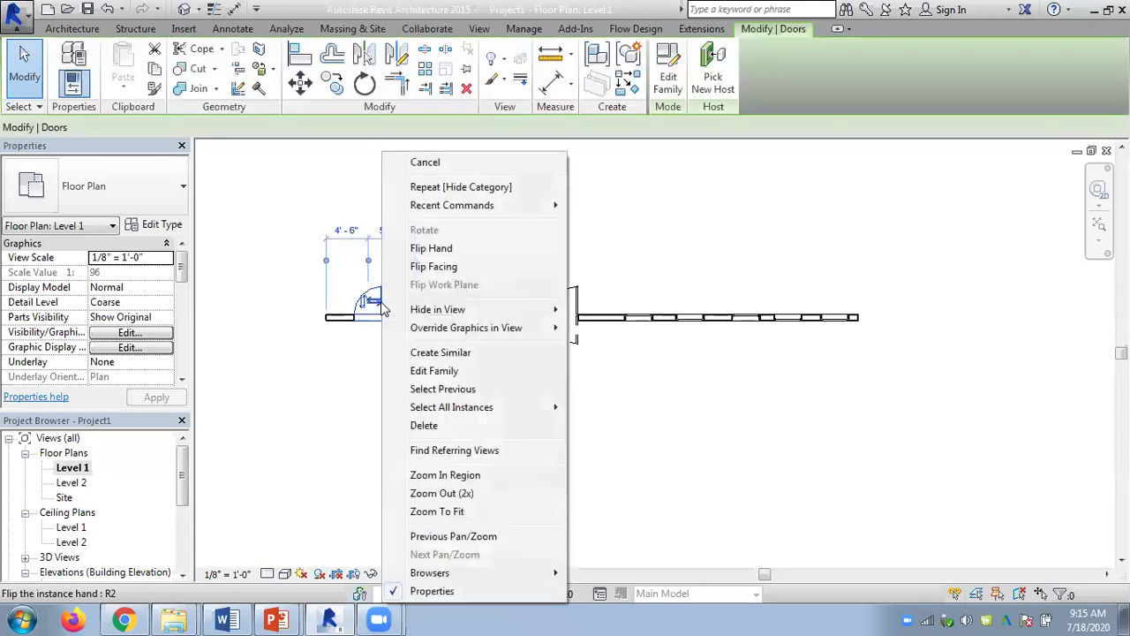
mouse_move(499, 311)
click(599, 311)
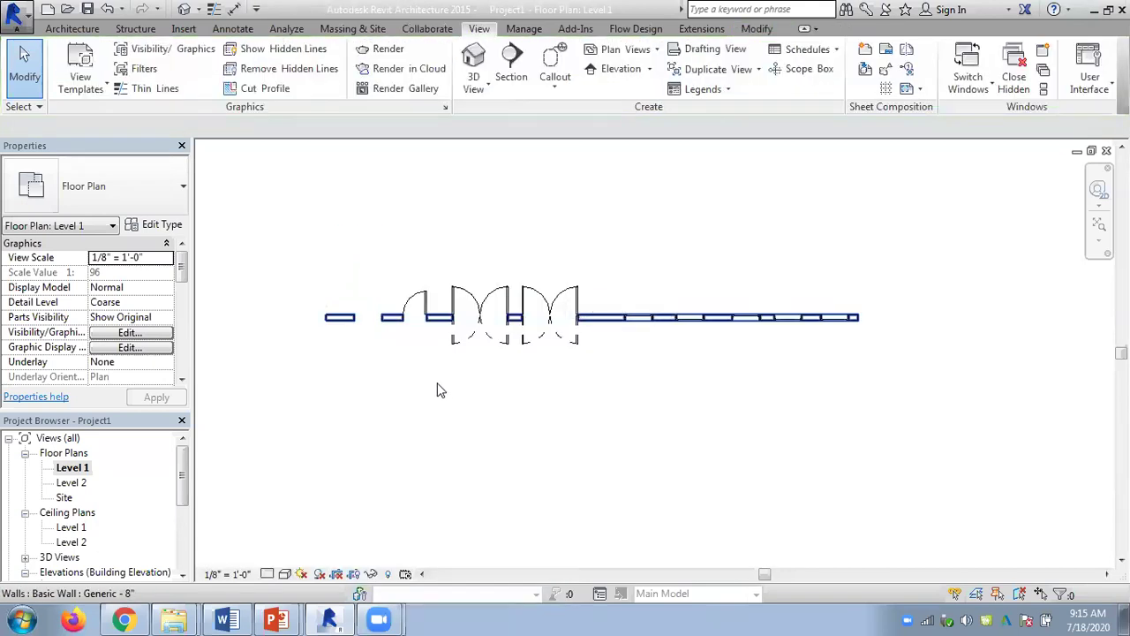
scroll(389, 398, up, 1)
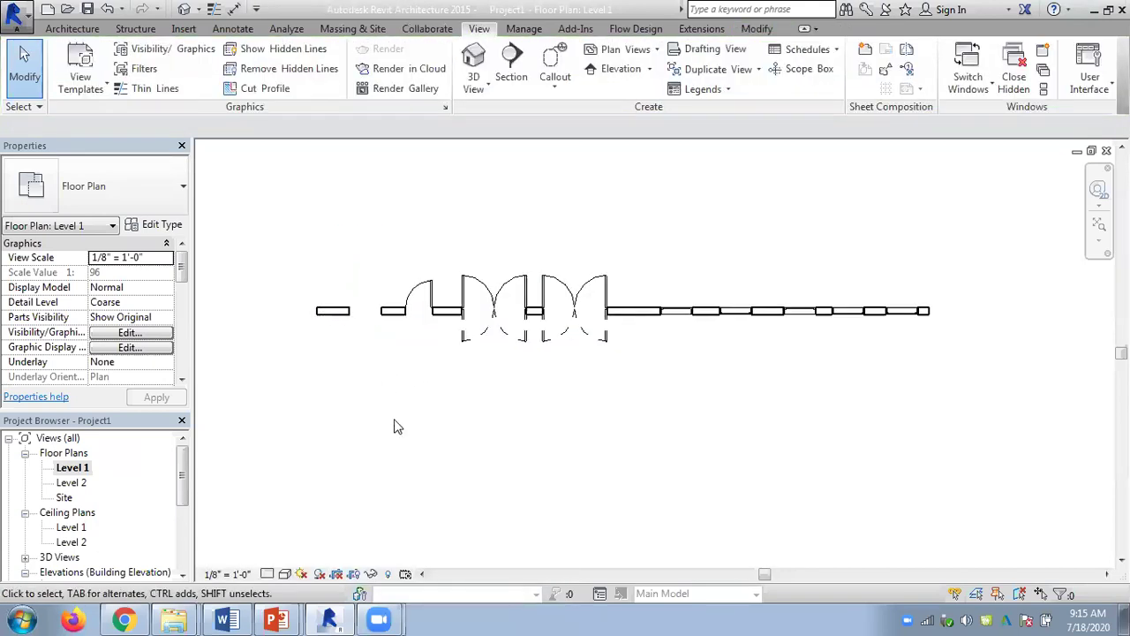
Reveal the hidden elements in the maximized plan, unhide the Single-Flush 36" x 84" door element and leave the reveal mode
click(371, 574)
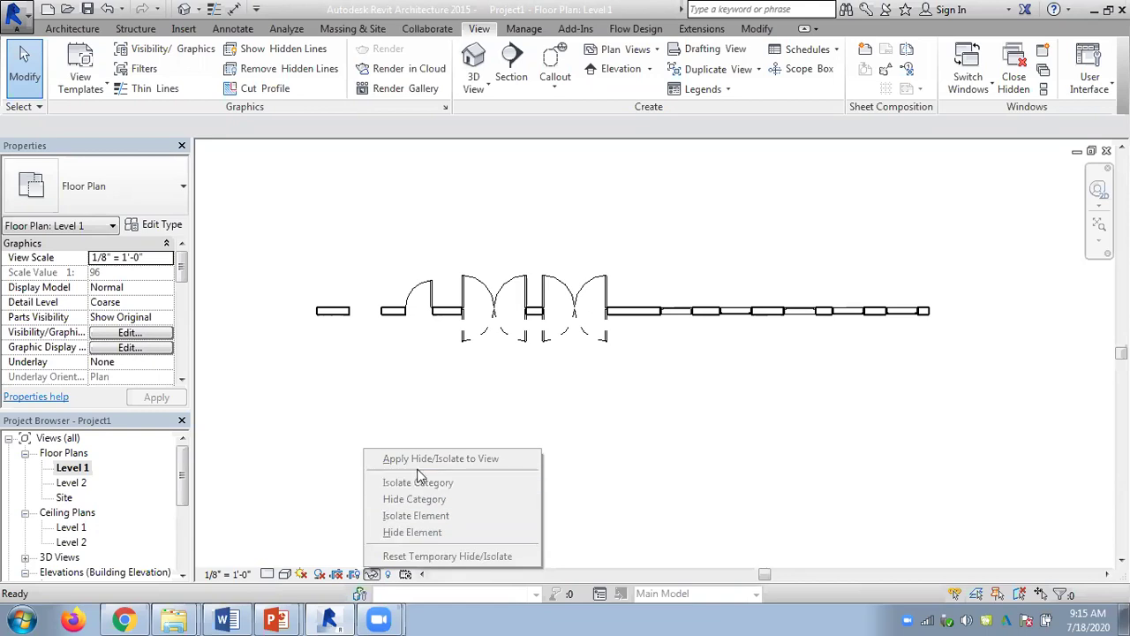
click(361, 399)
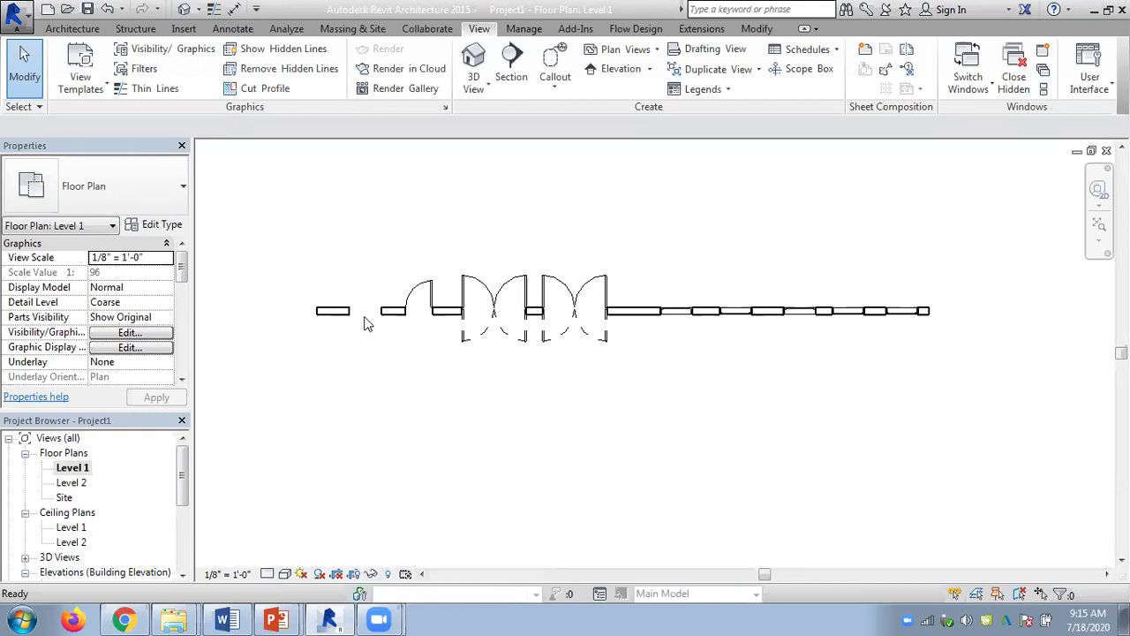
click(387, 574)
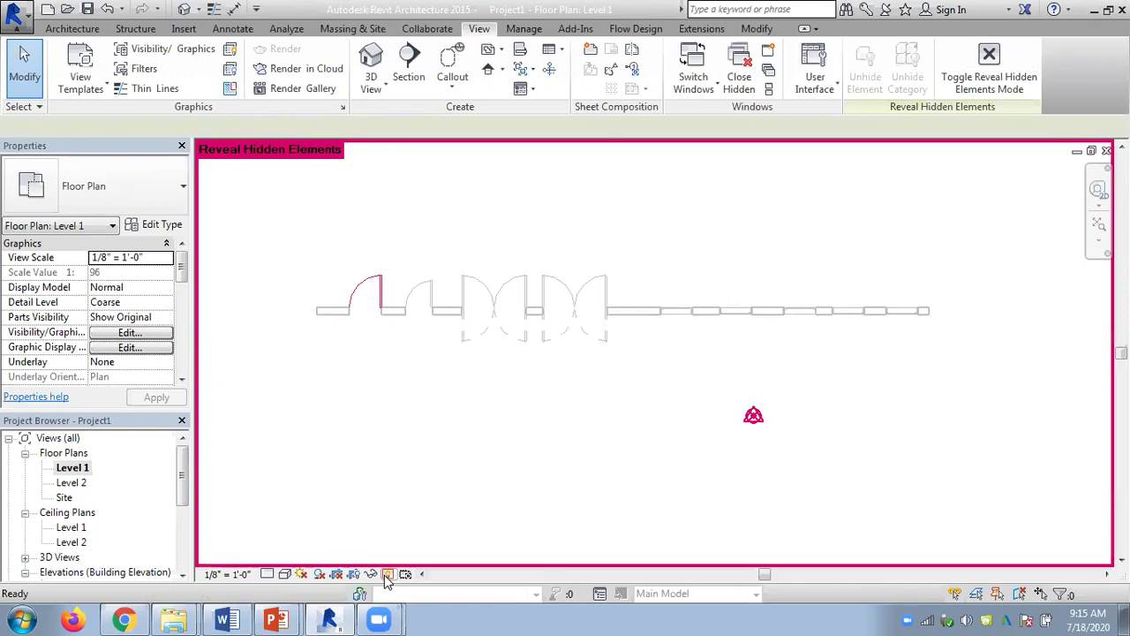
click(365, 295)
click(762, 66)
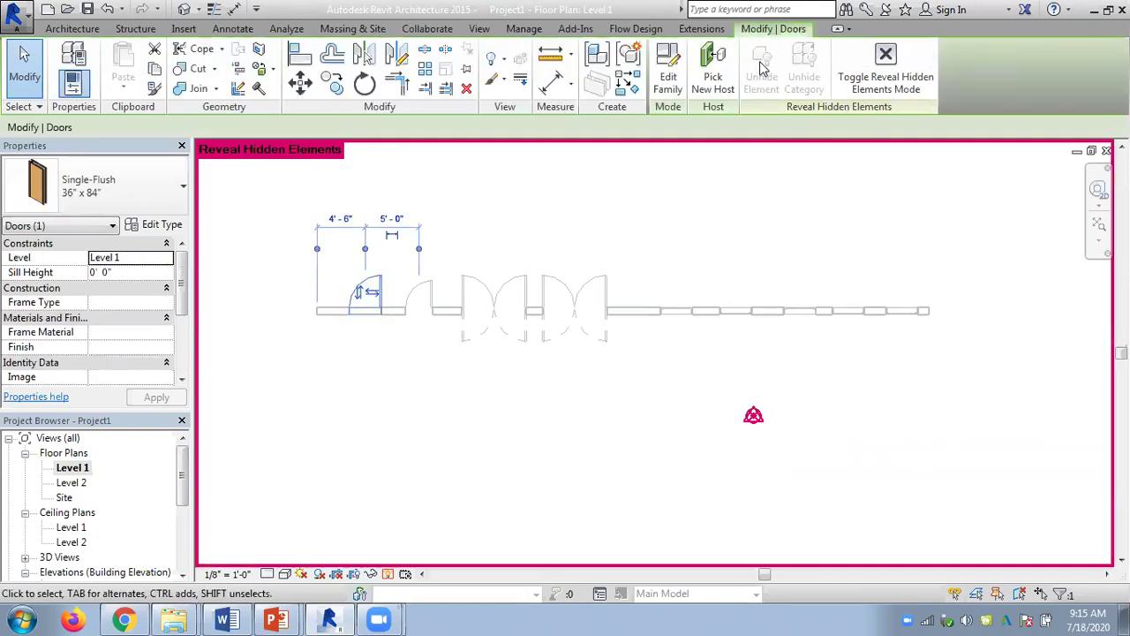
click(887, 78)
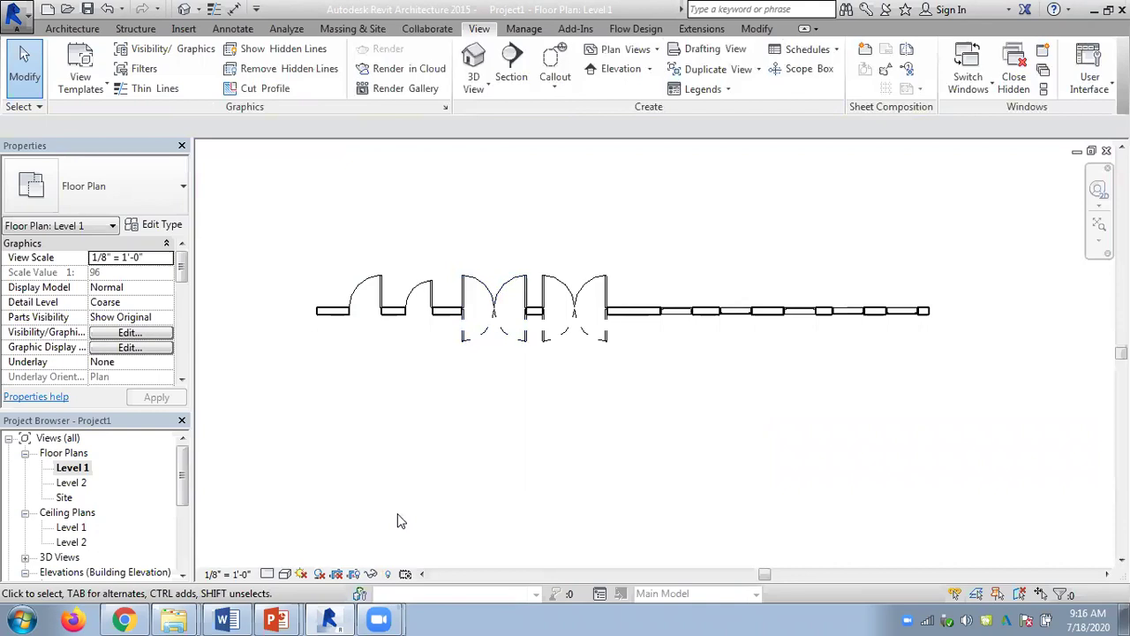
Temporarily hide only the Single-Flush 36" x 84" door element in the Level 1 plan
click(372, 574)
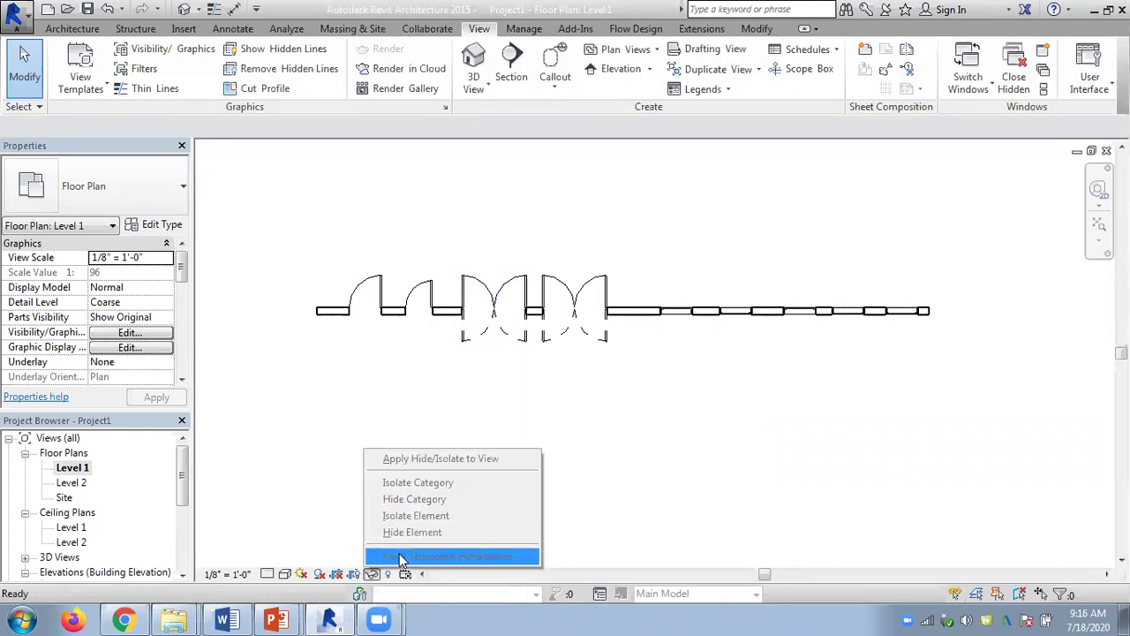
click(392, 440)
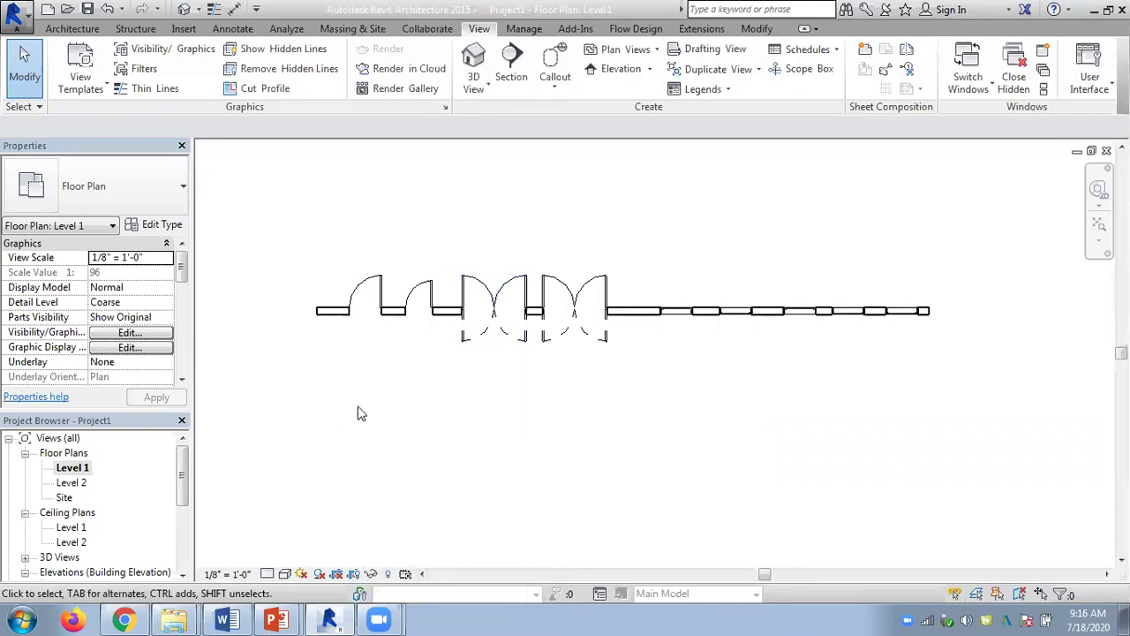
click(367, 296)
click(371, 574)
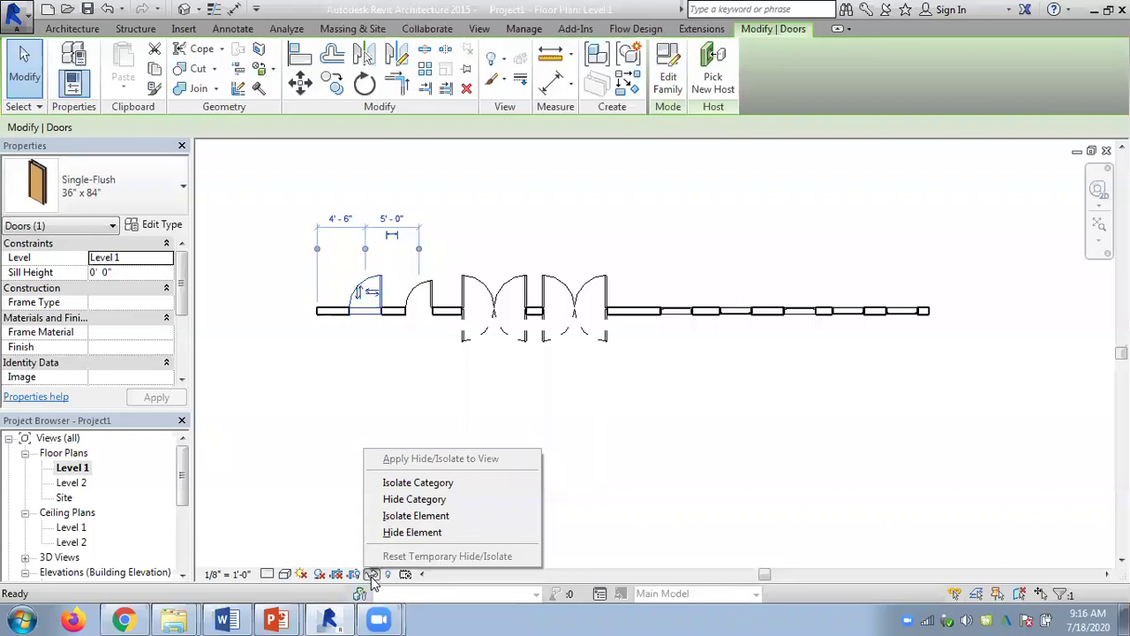
click(408, 532)
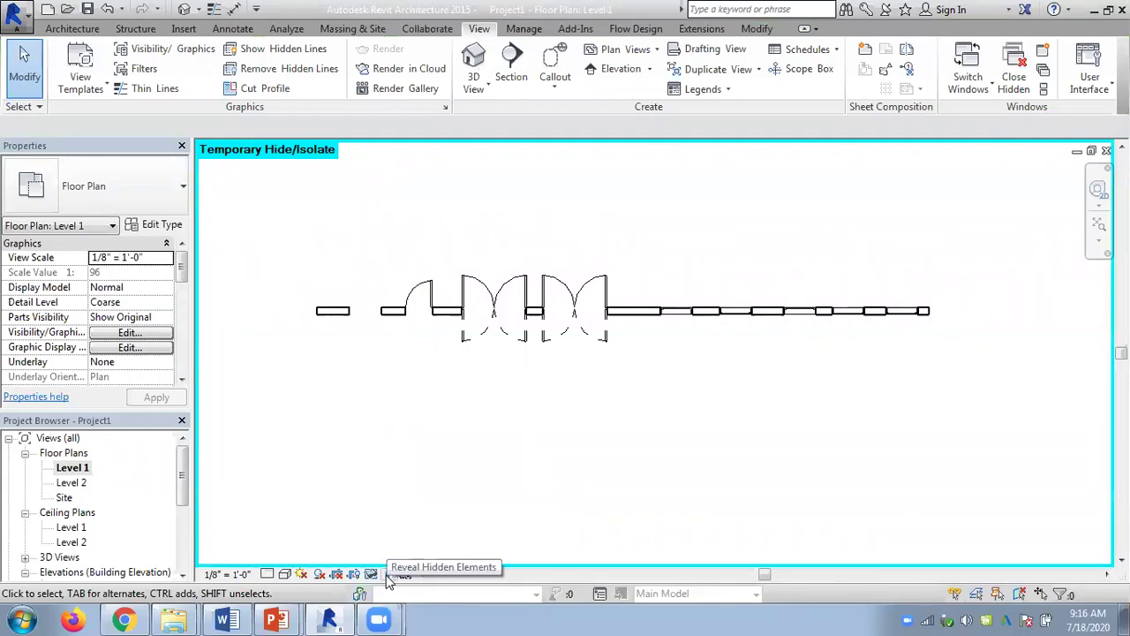
Reveal the temporarily hidden door, leave the reveal mode and reset the temporary hide/isolate
click(388, 575)
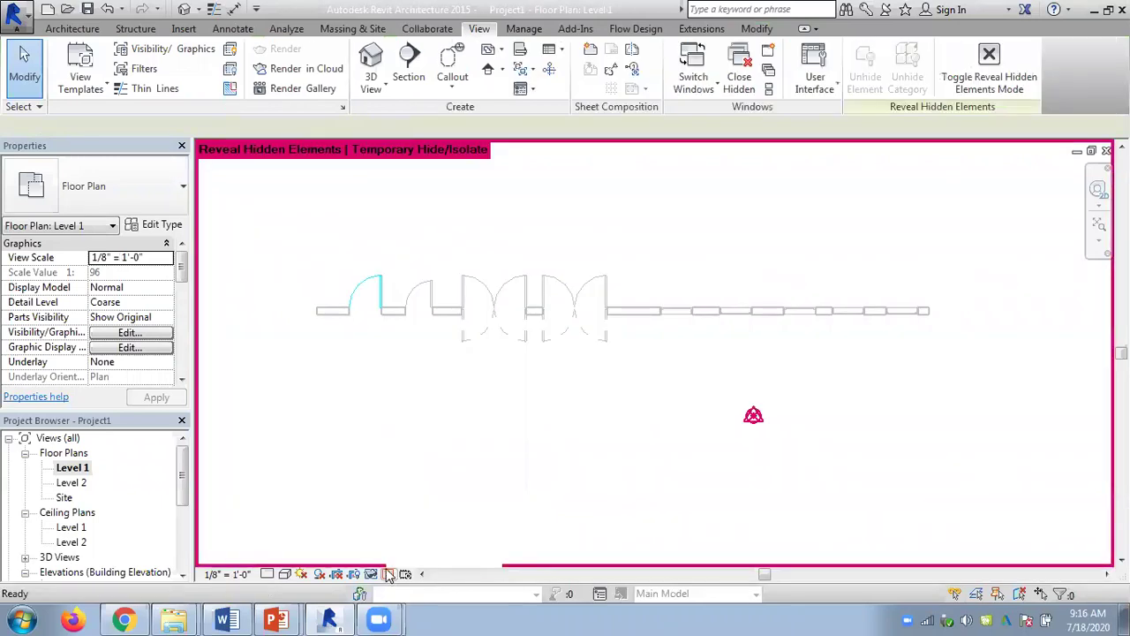
click(988, 63)
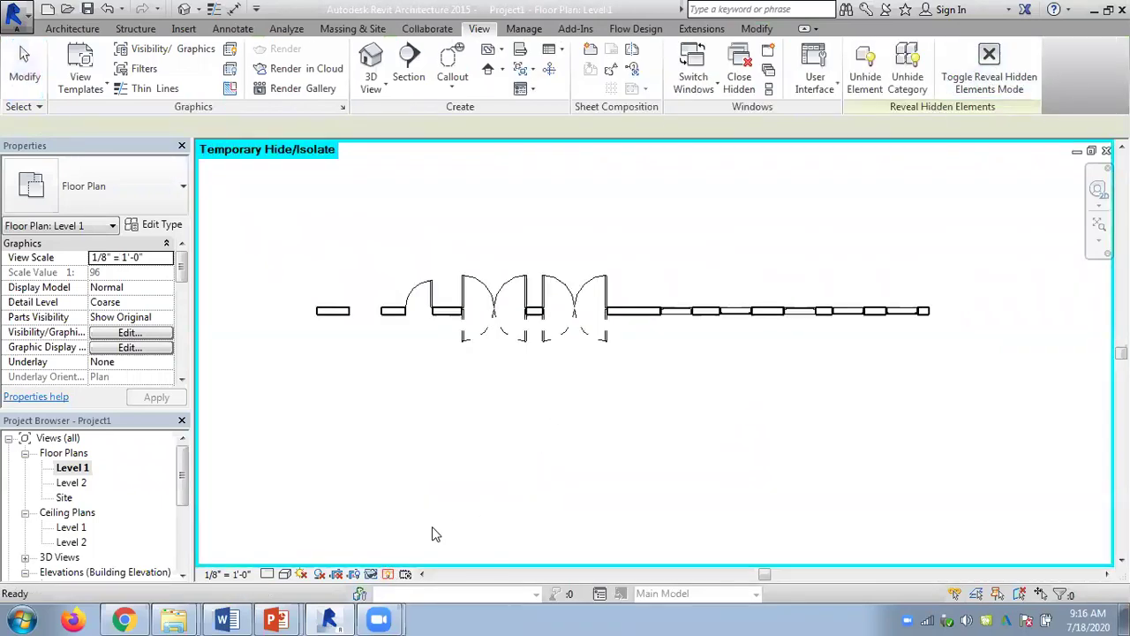
click(371, 574)
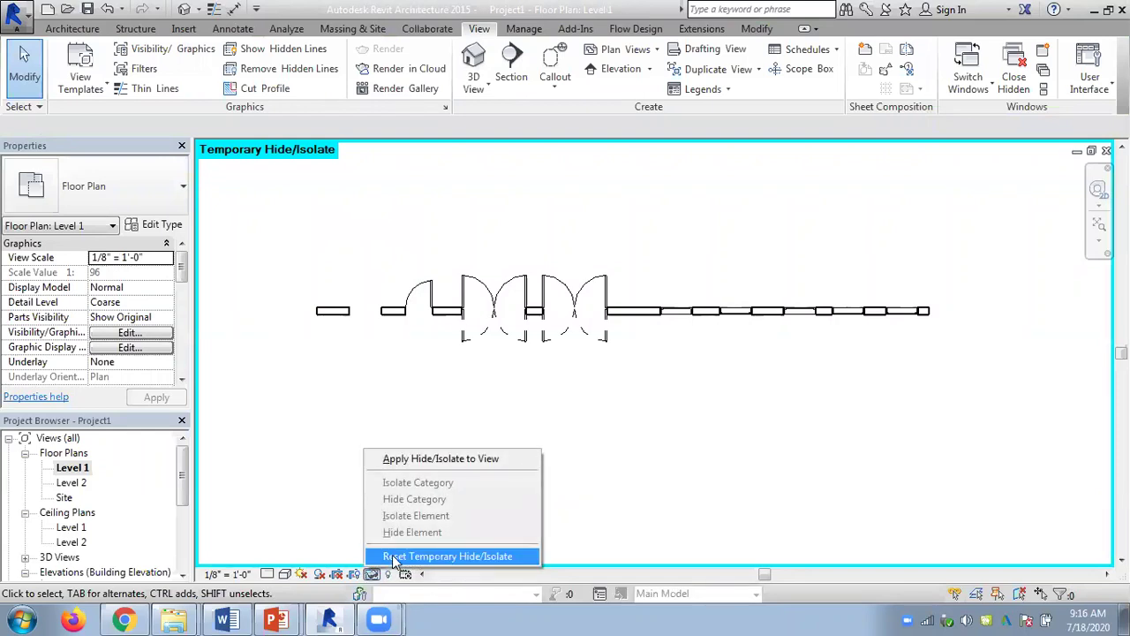
click(394, 557)
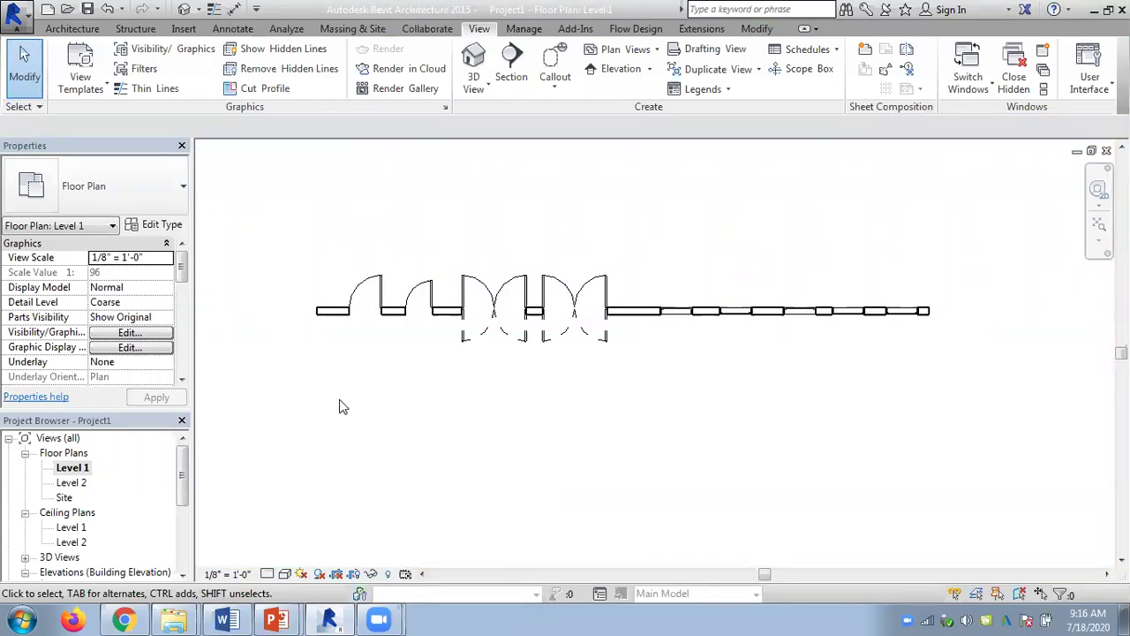
Temporarily hide the whole door category, starting from the Single-Flush 36" x 84" door, and reset the temporary hide/isolate
click(378, 298)
click(371, 575)
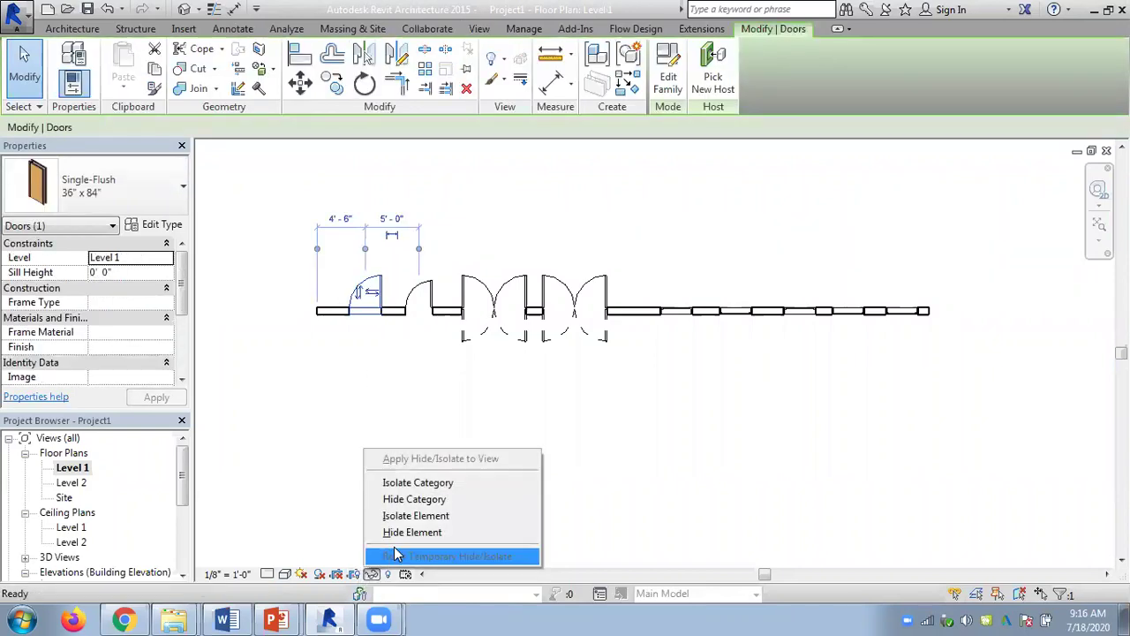
click(415, 500)
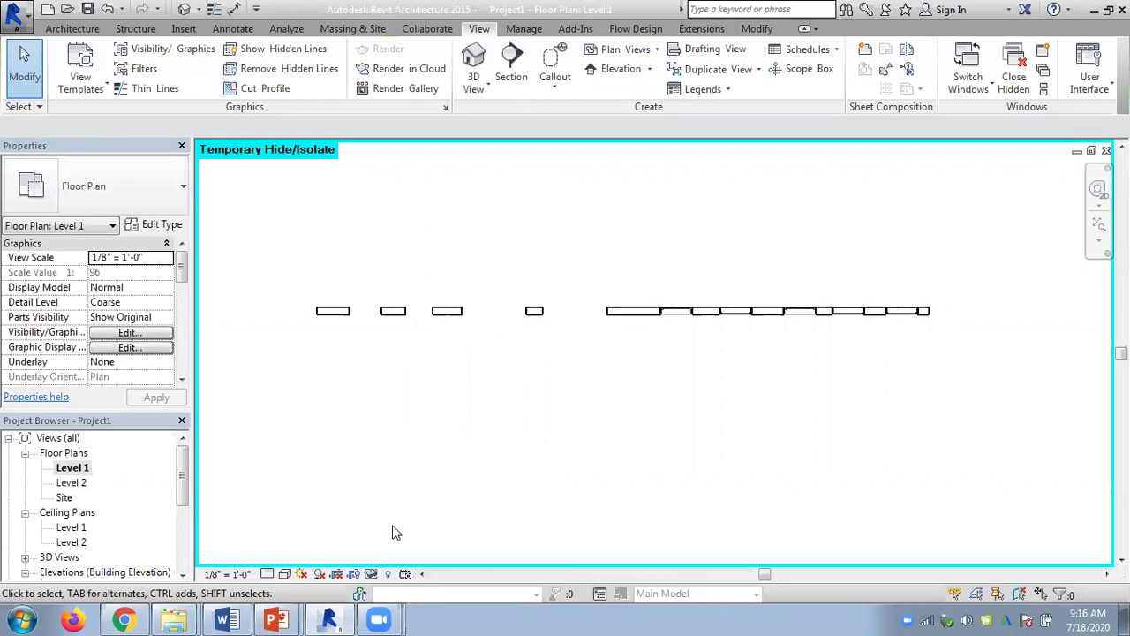
click(371, 574)
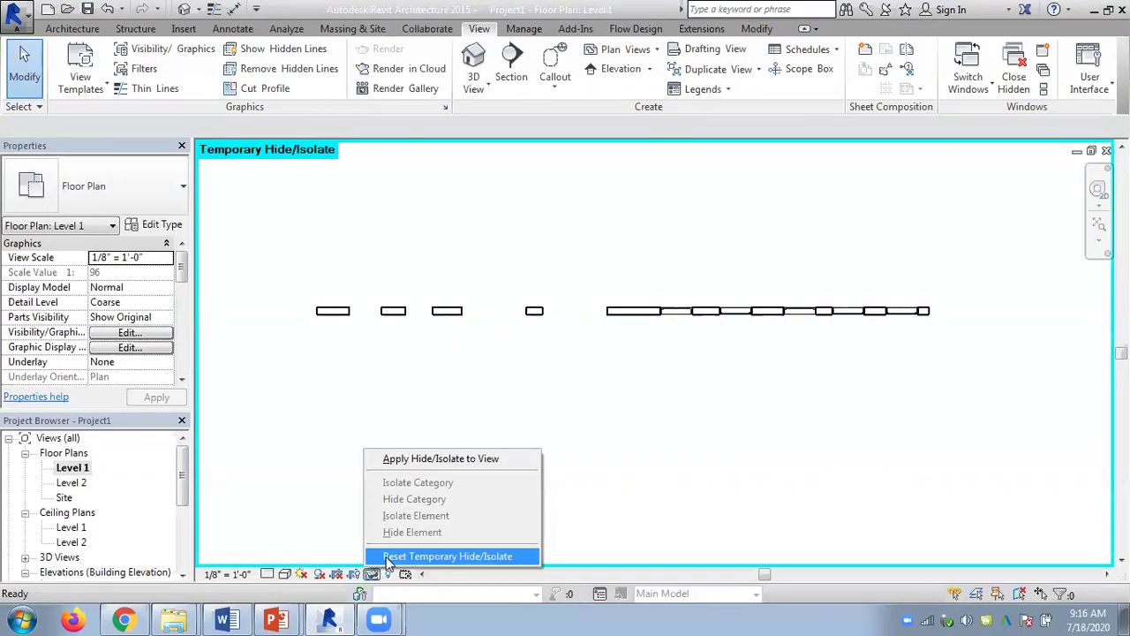
click(388, 556)
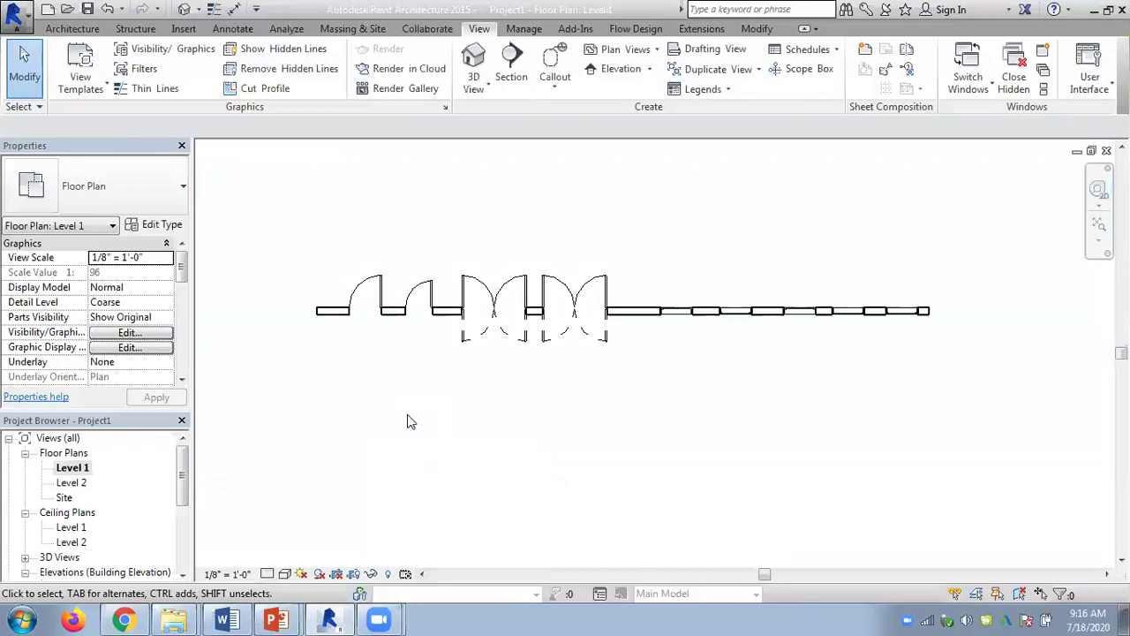
right_click(384, 299)
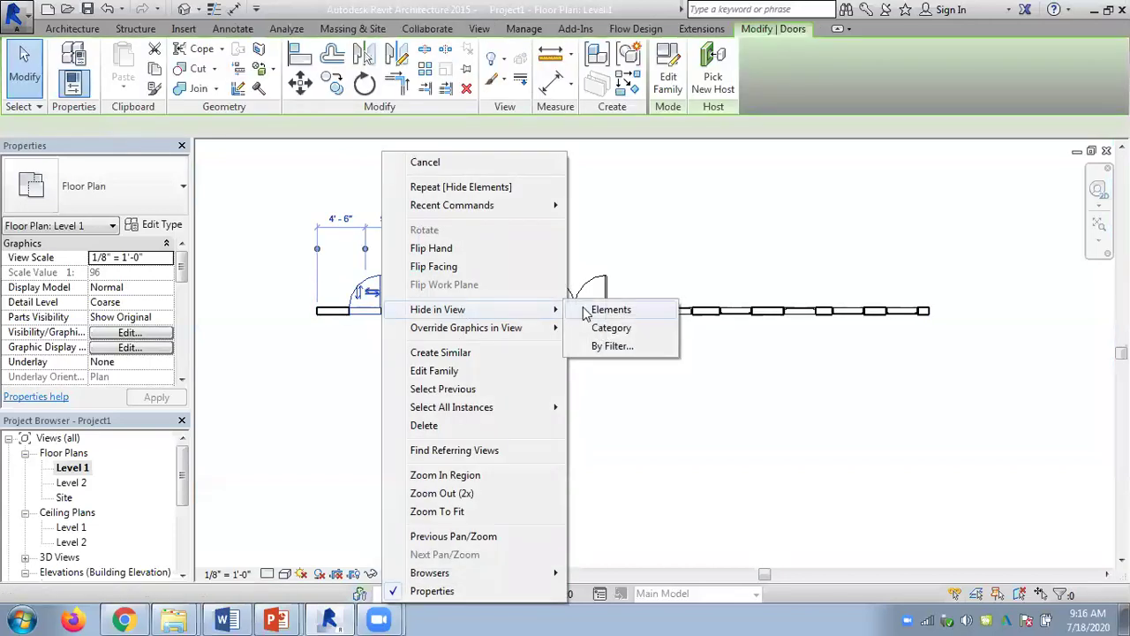
click(625, 430)
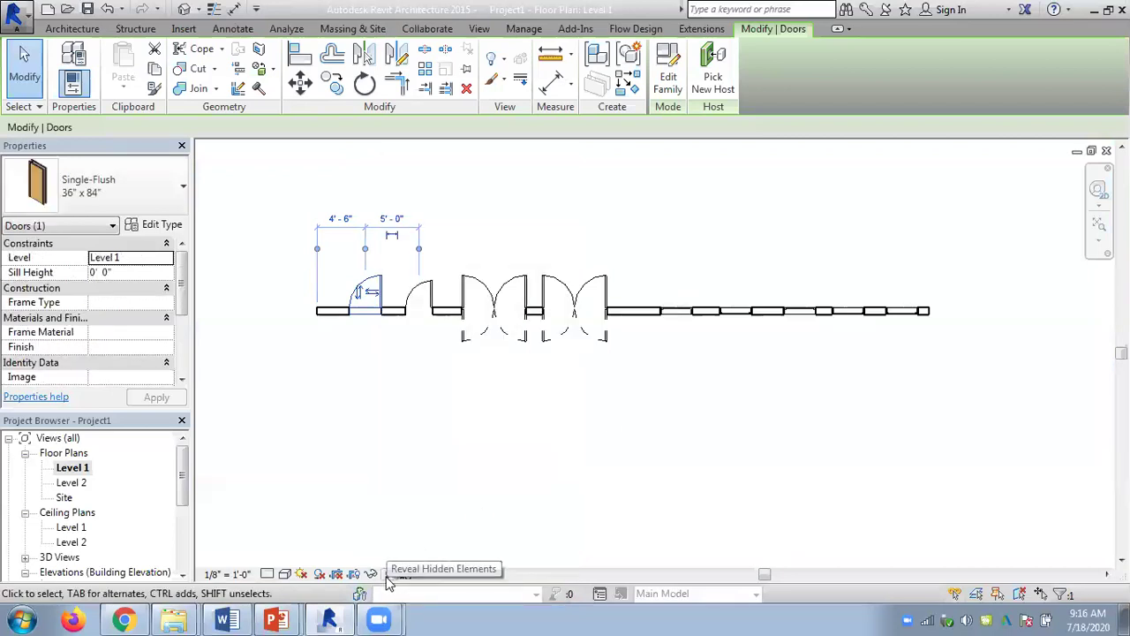
click(355, 487)
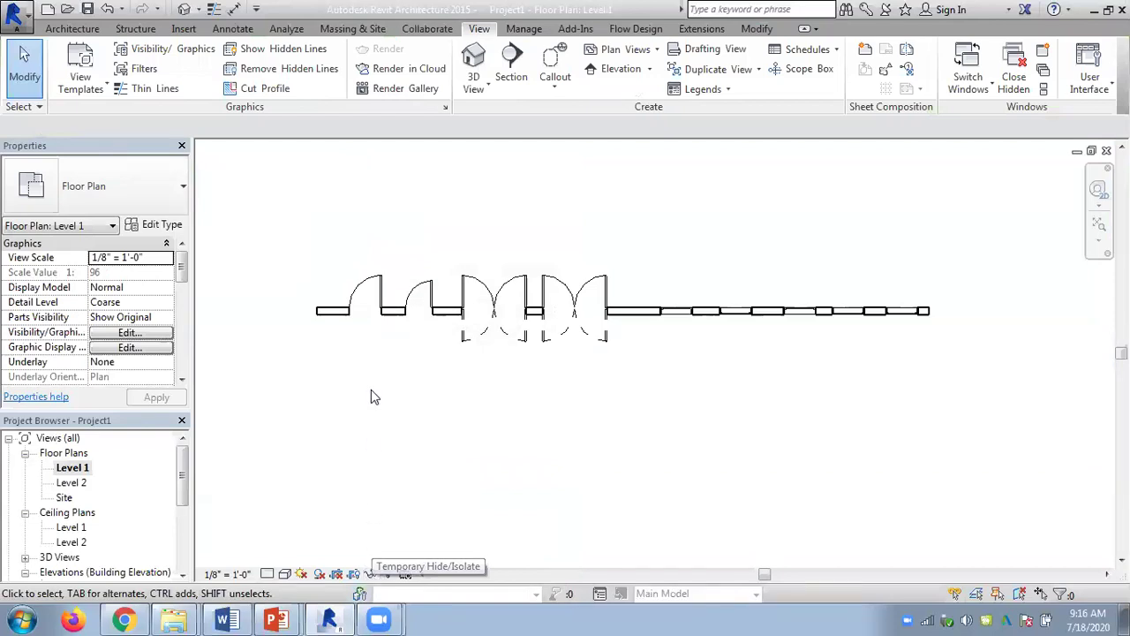
Temporarily isolate only the Single-Flush 36" x 84" door element in the Level 1 plan
click(378, 299)
click(374, 573)
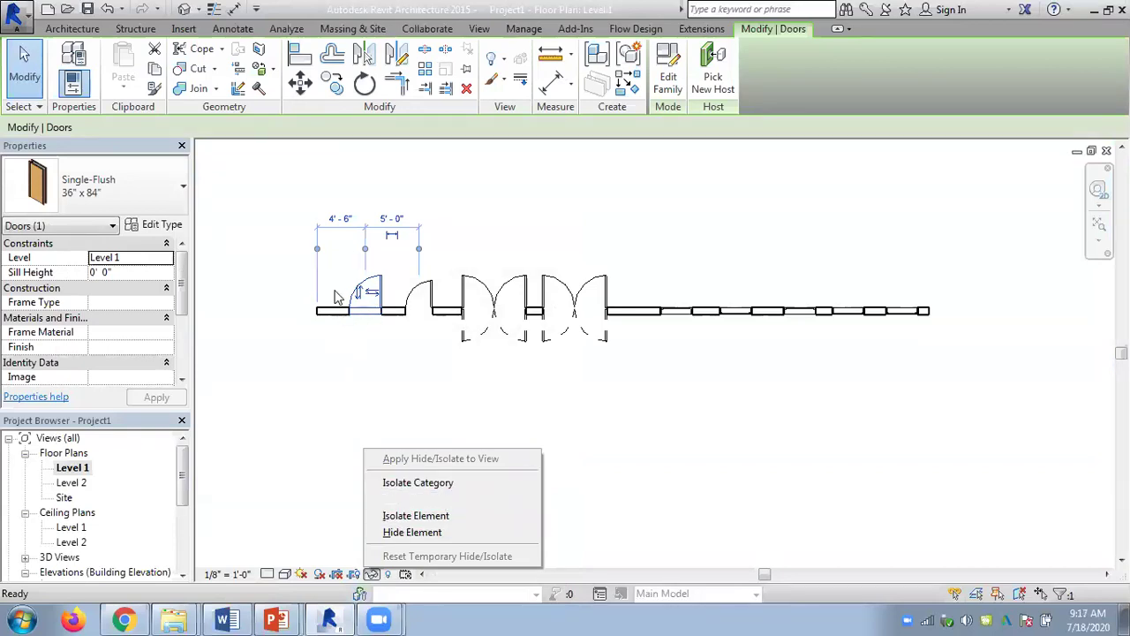
click(405, 516)
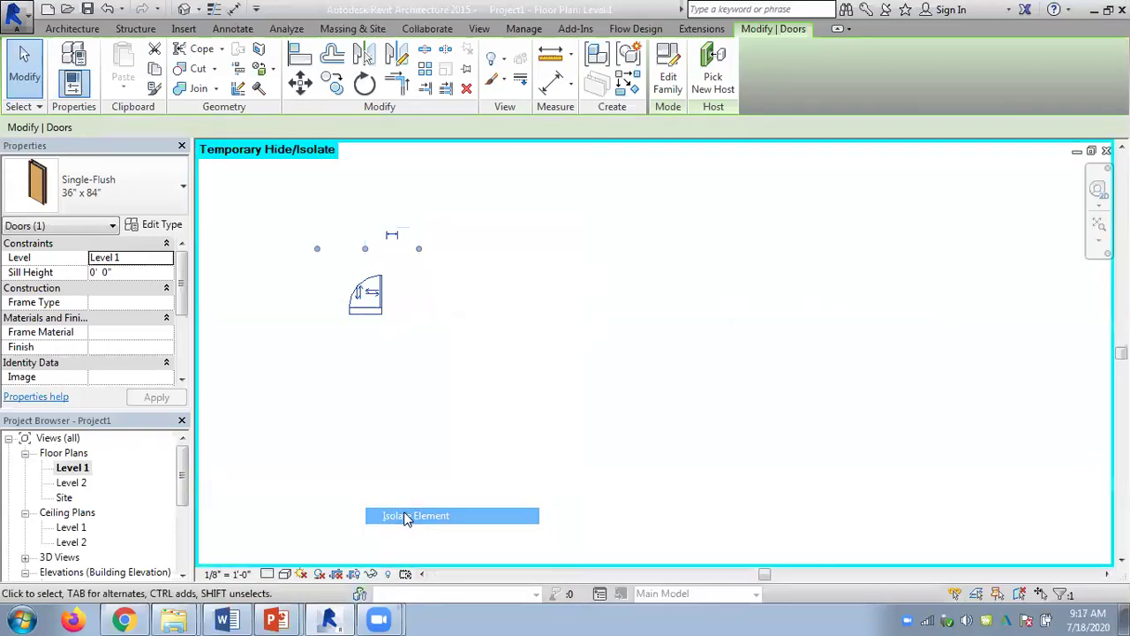
Reset the temporary hide/isolate in the Level 1 plan
click(372, 574)
click(396, 559)
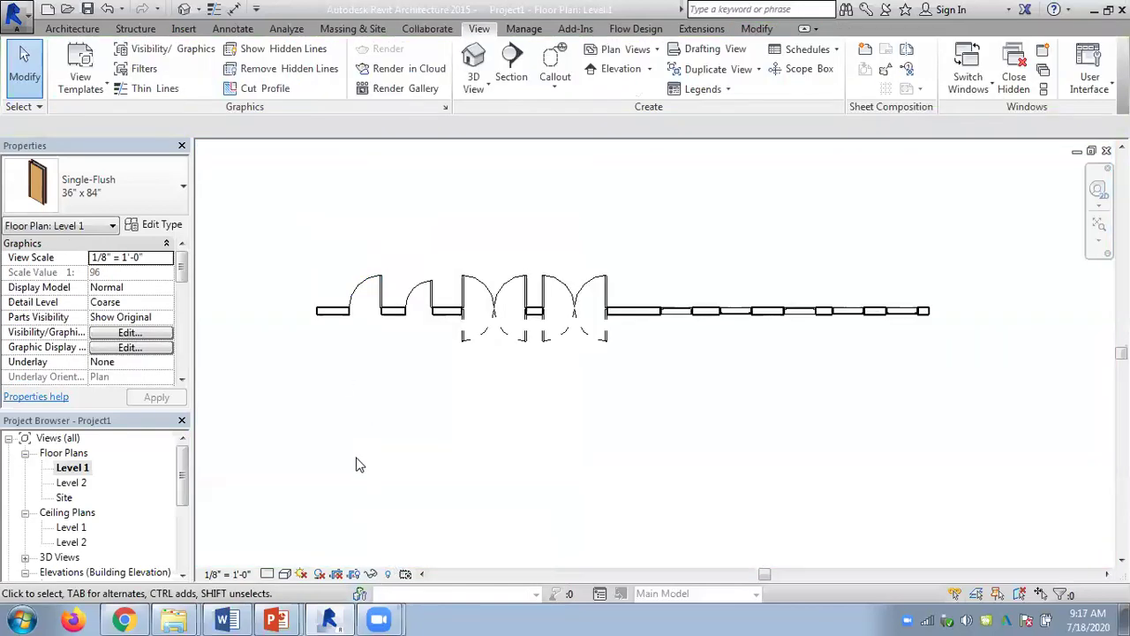
right_click(360, 292)
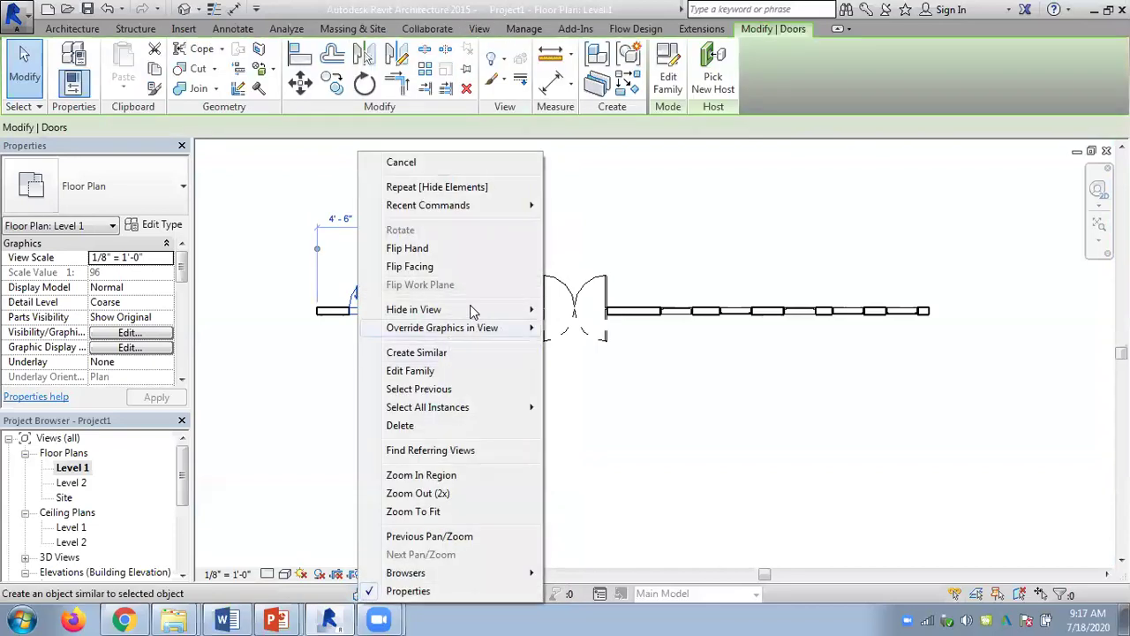
mouse_move(474, 311)
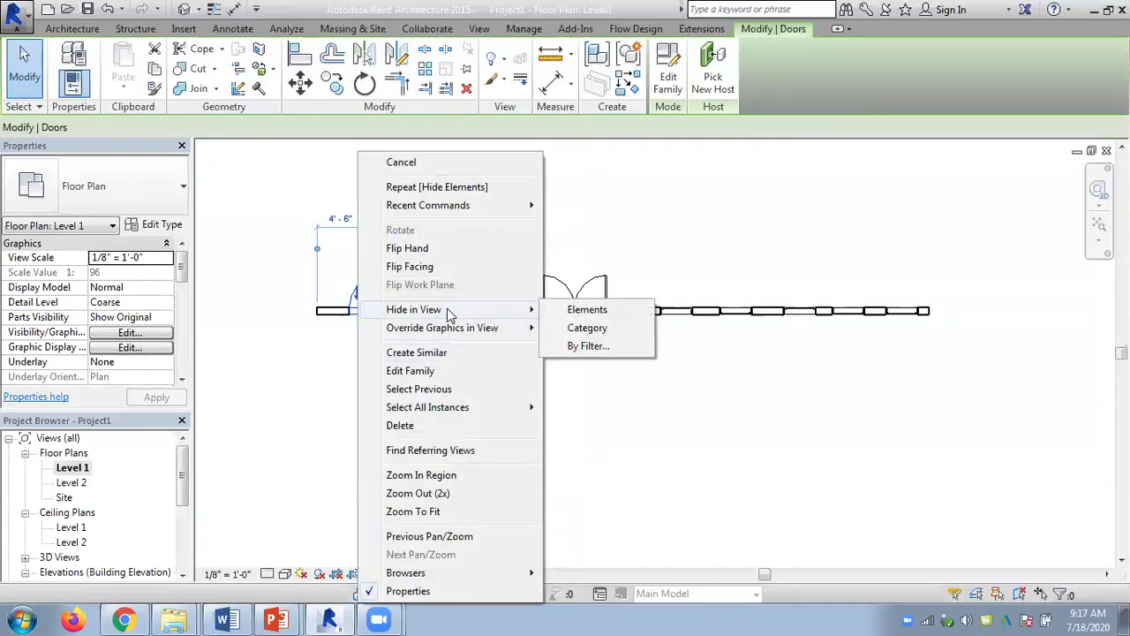
click(616, 484)
click(458, 448)
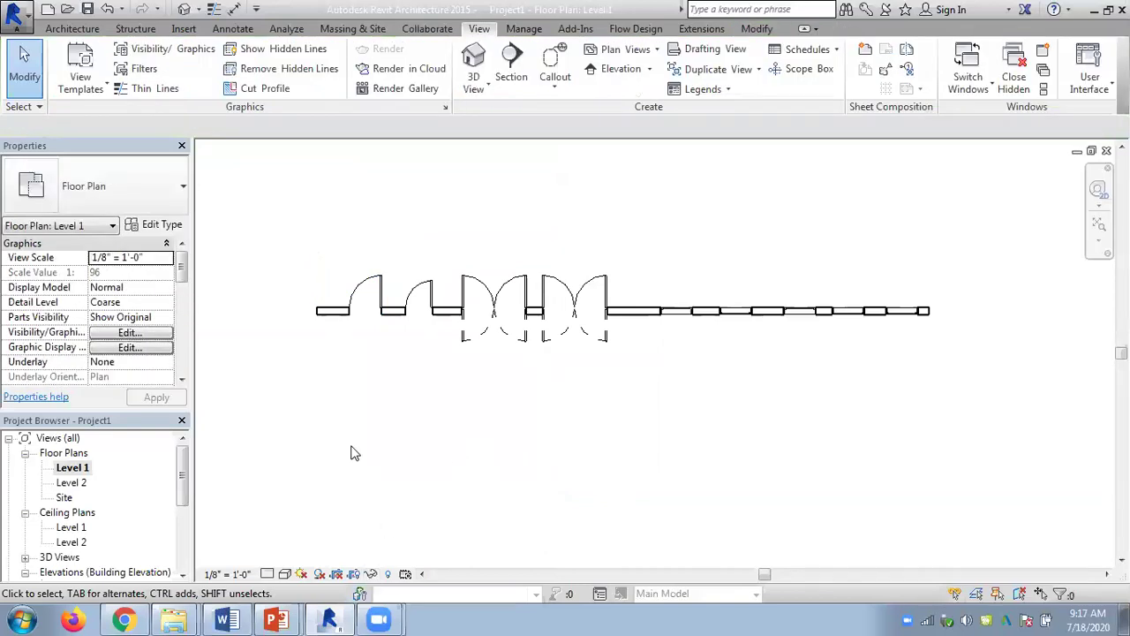
Temporarily isolate the whole door category, starting from the Single-Flush 36" x 84" door, and reset the temporary hide/isolate
click(360, 295)
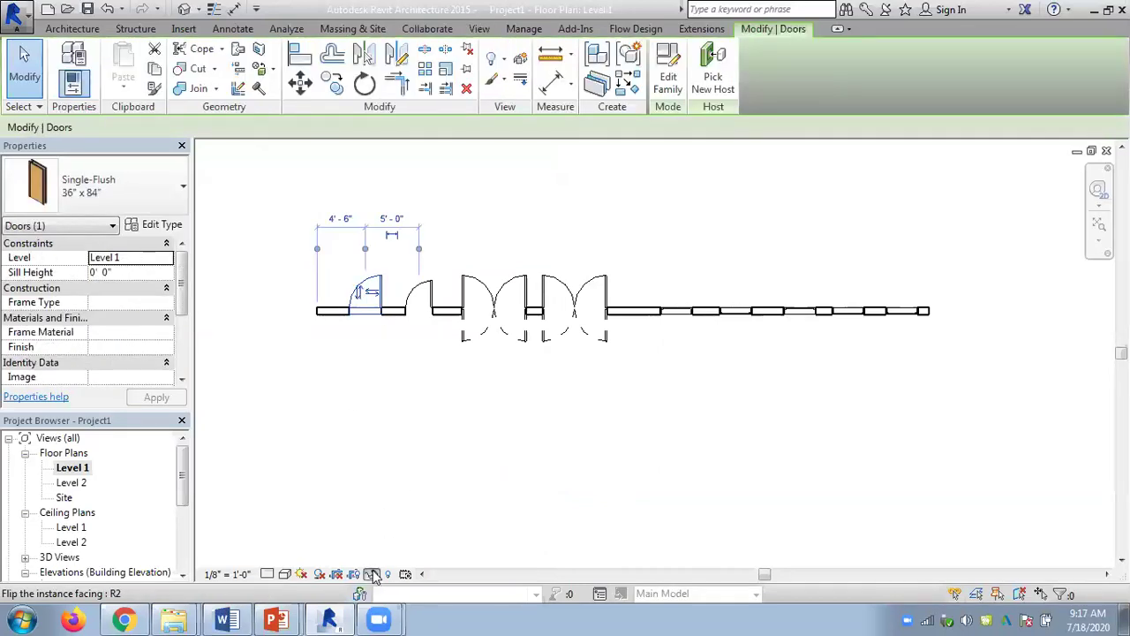
click(371, 574)
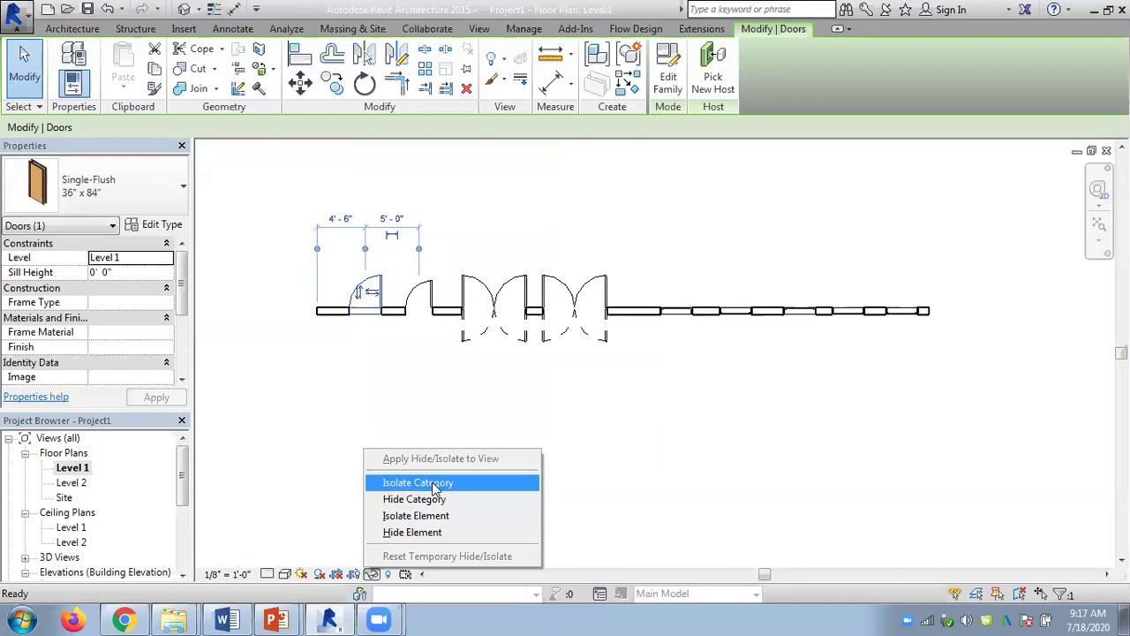
click(401, 485)
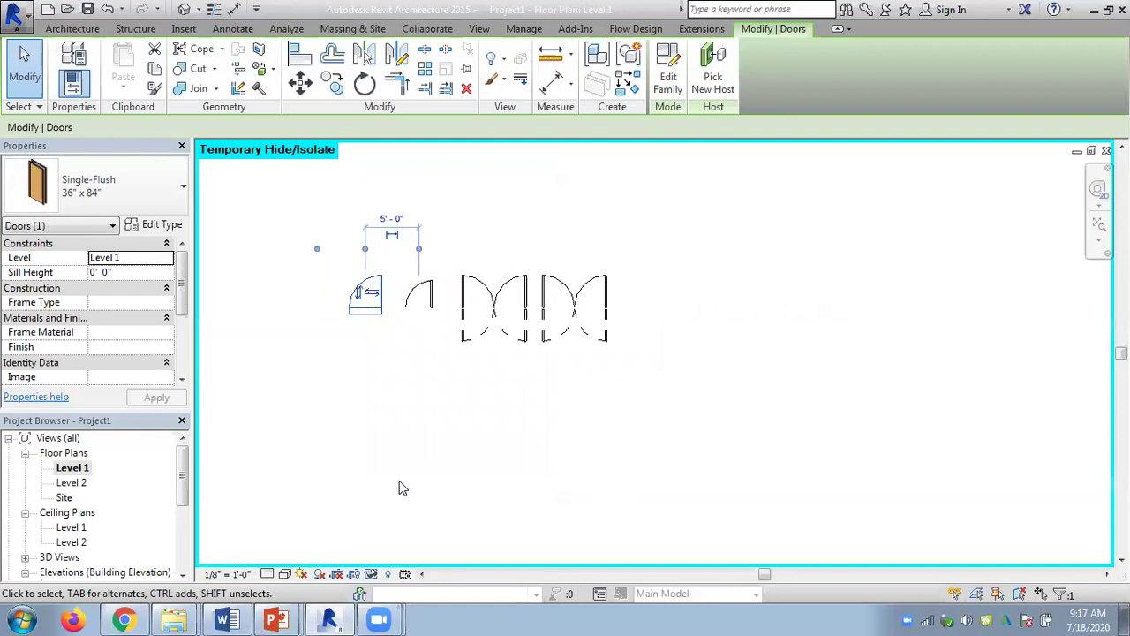
click(371, 574)
click(392, 556)
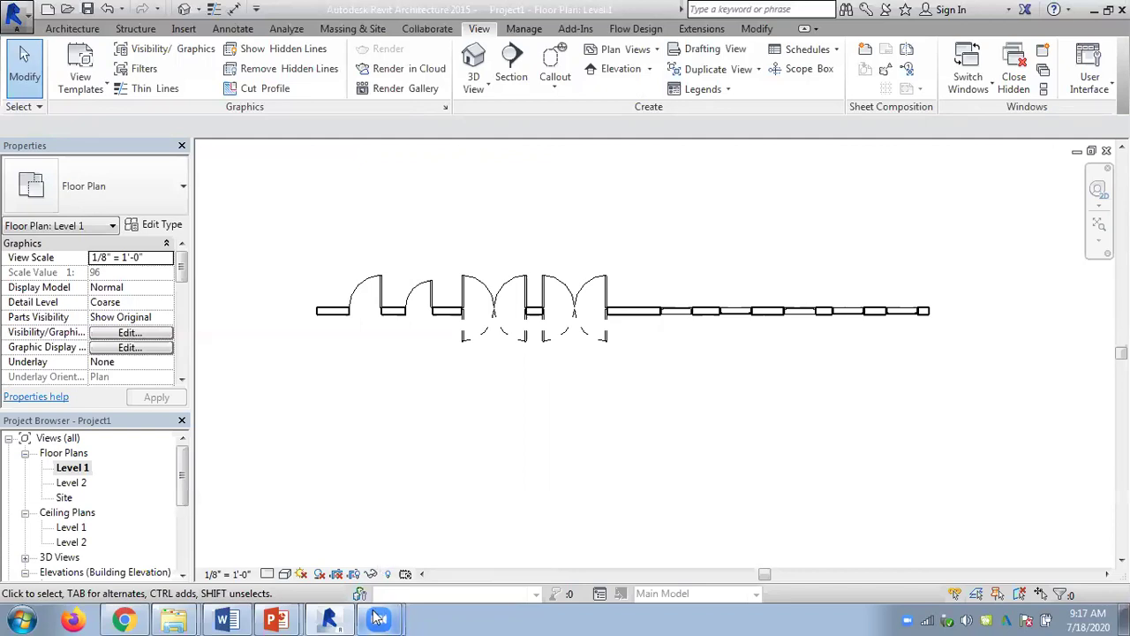
mouse_move(378, 618)
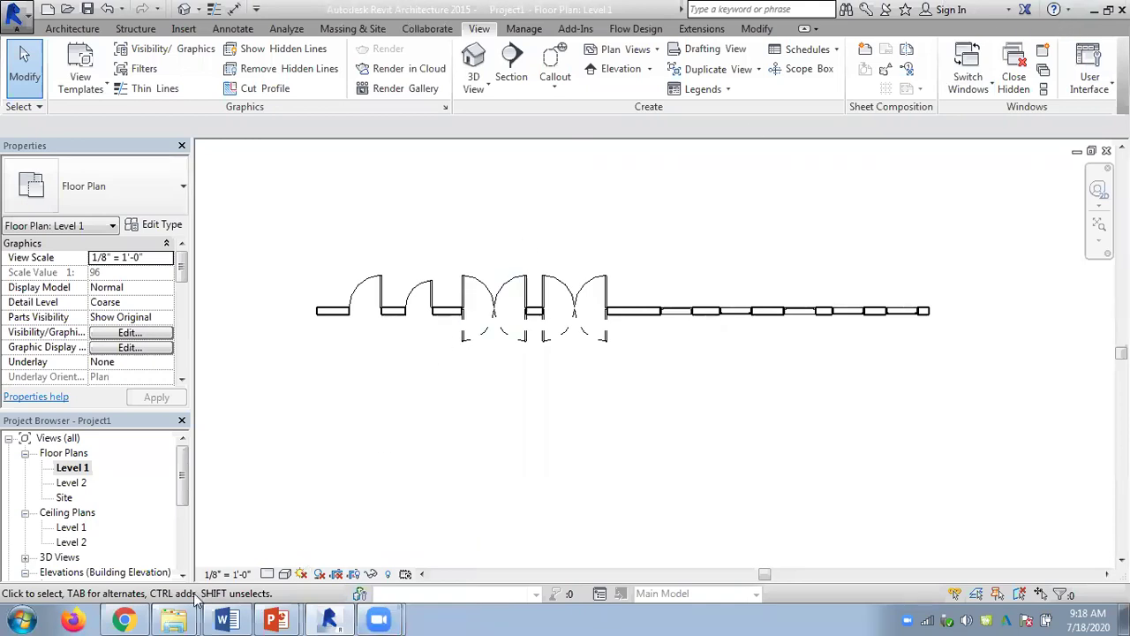
click(125, 618)
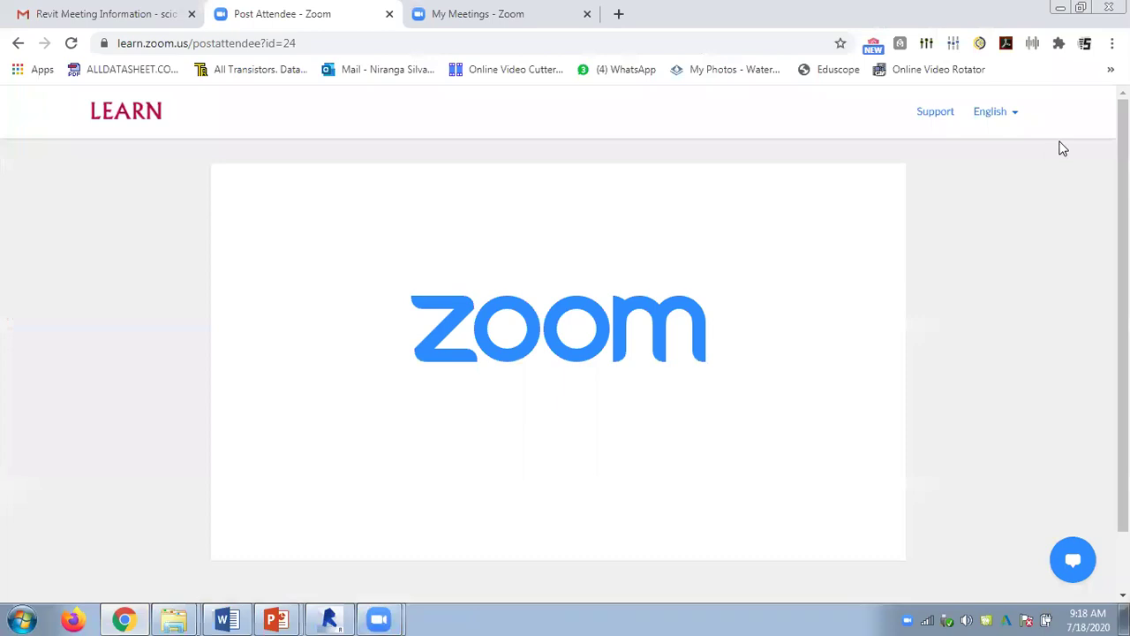
click(1111, 69)
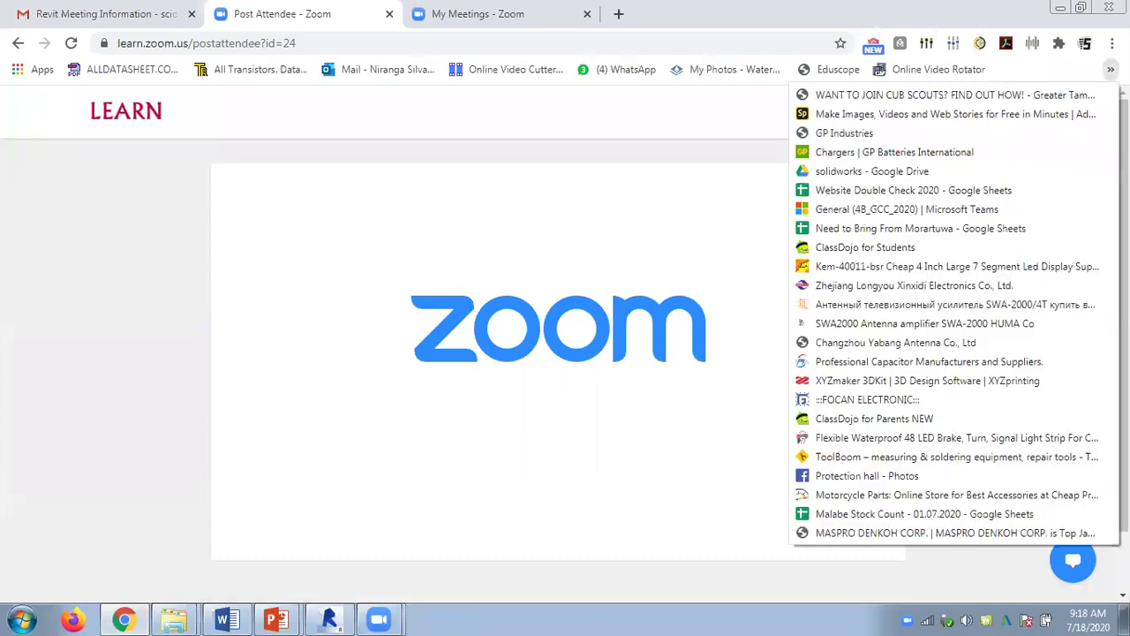
click(933, 25)
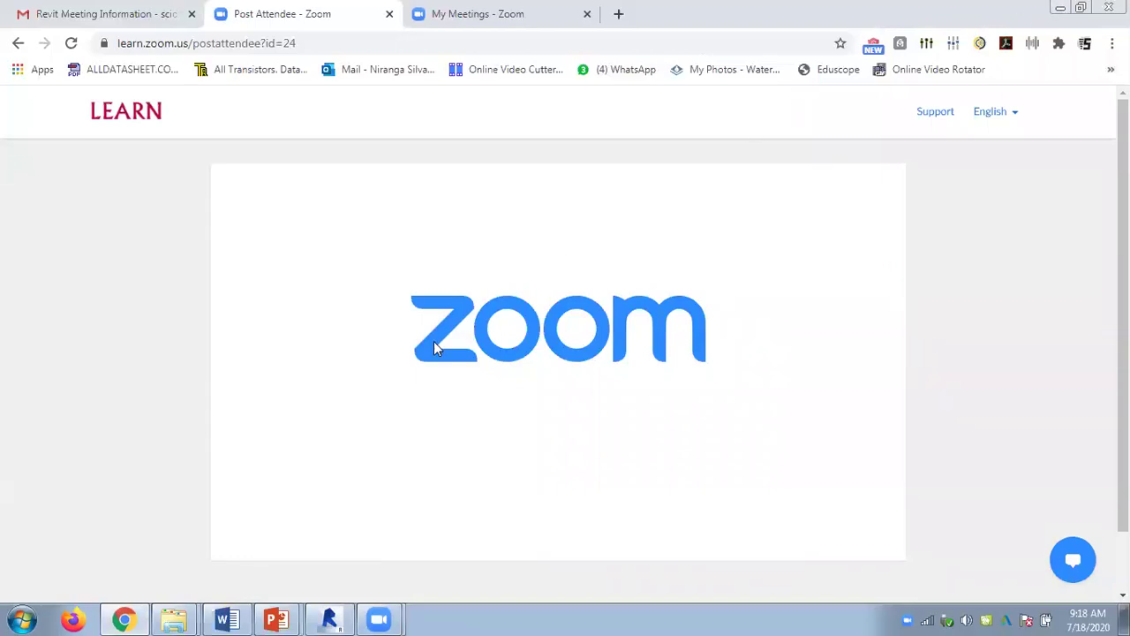
Switch to PowerPoint and bring up the Chapter 06 presentation on working with datum and creating standard views
click(293, 618)
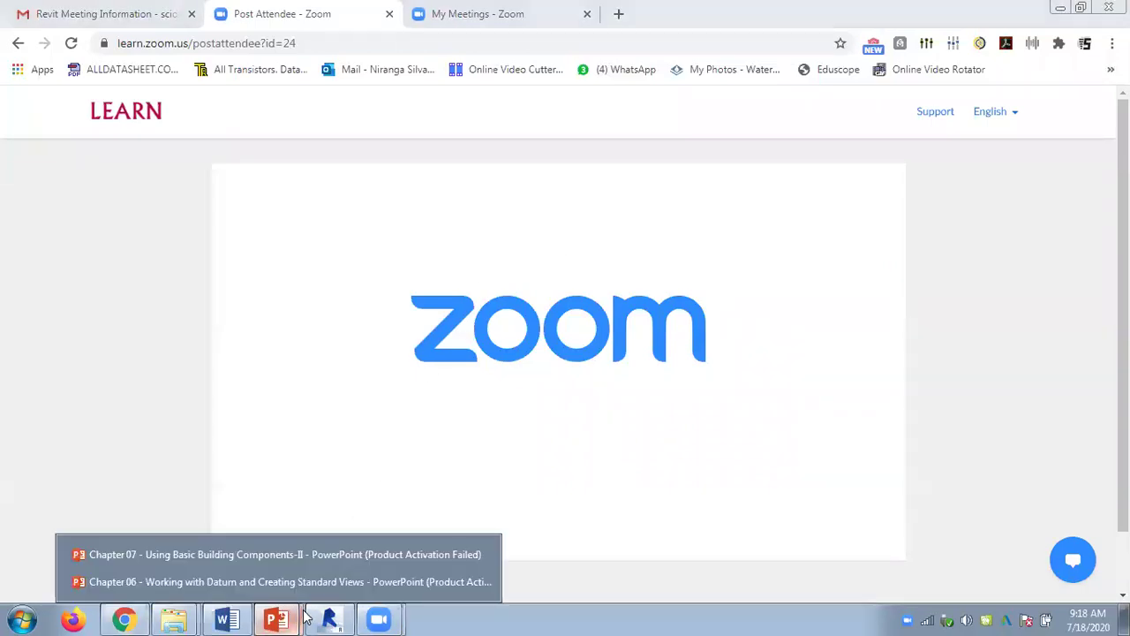
click(298, 554)
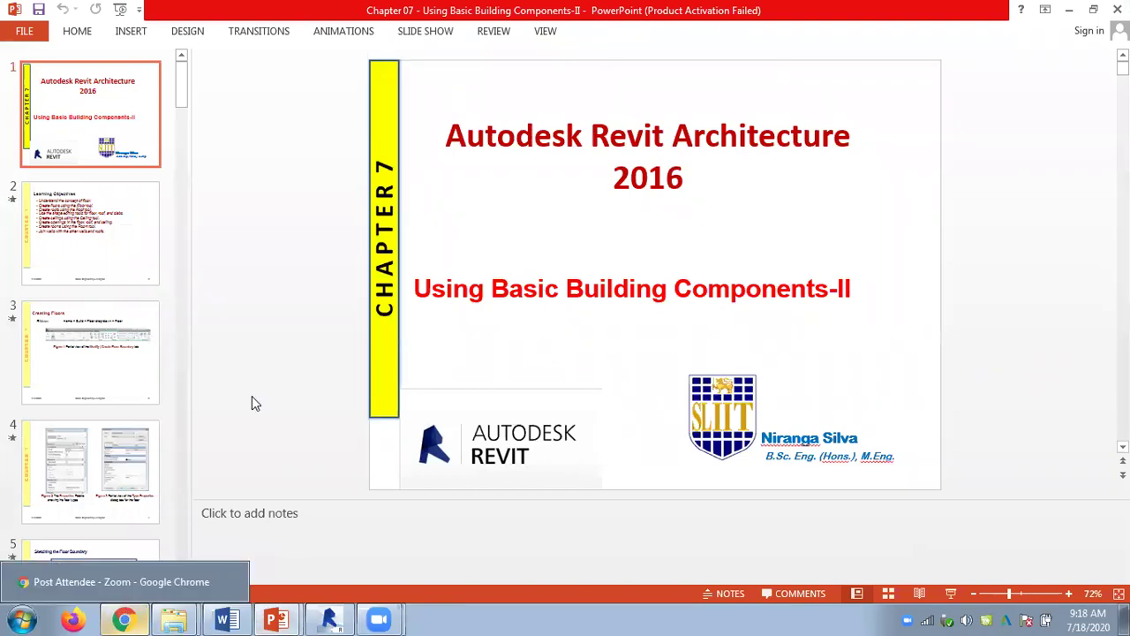
mouse_move(261, 618)
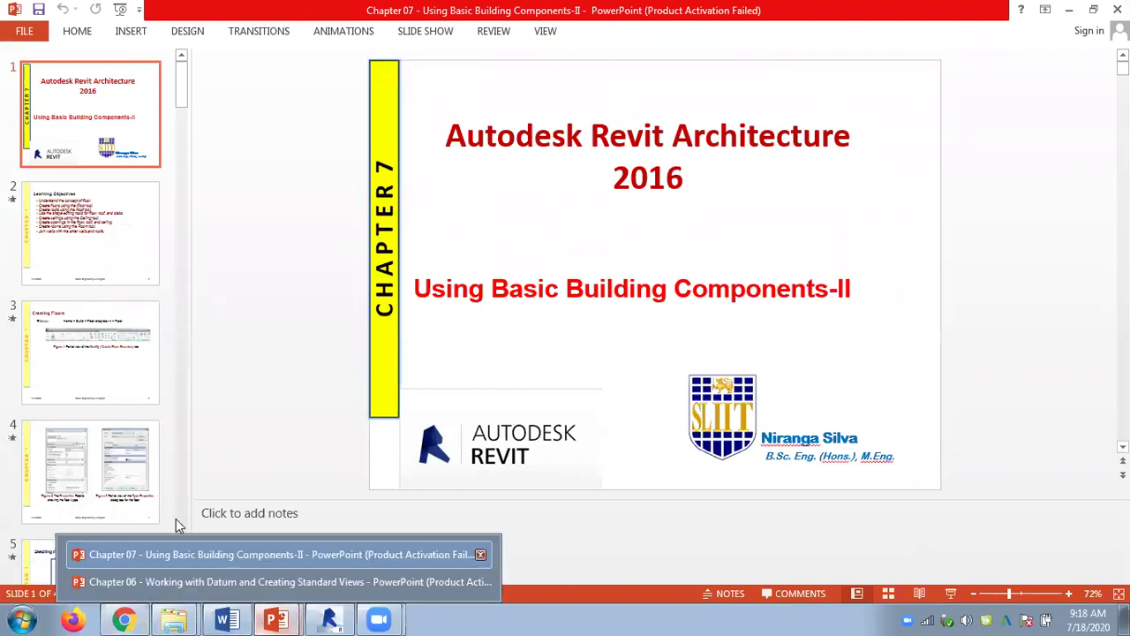
click(135, 583)
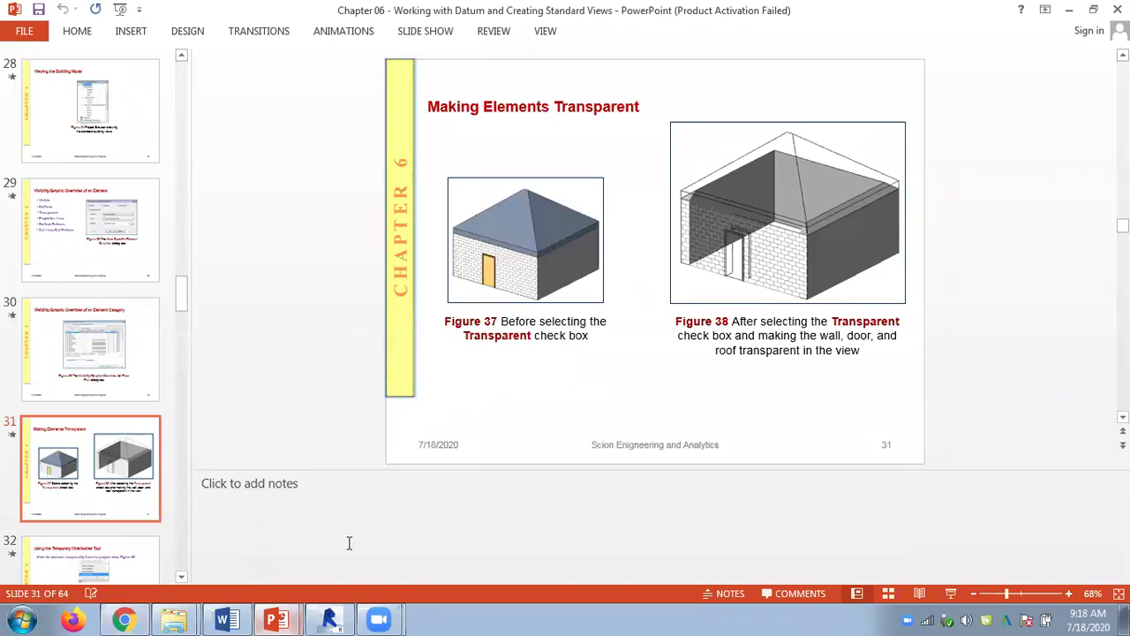
Switch back to Revit and open the default 3D view of the wall with its doors and windows
click(325, 618)
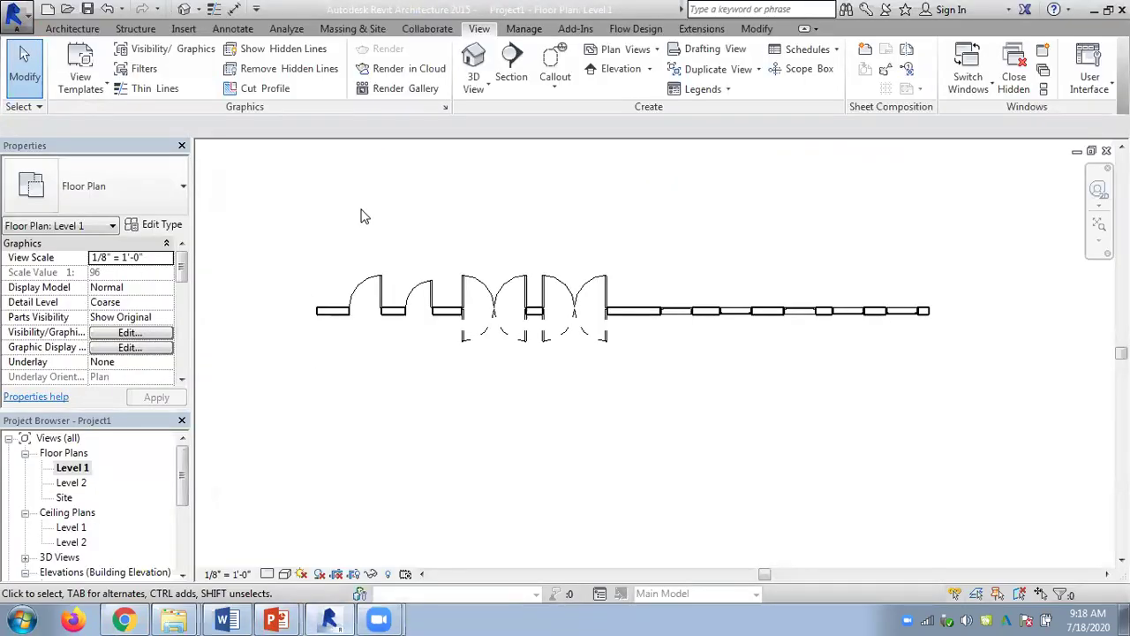
click(183, 10)
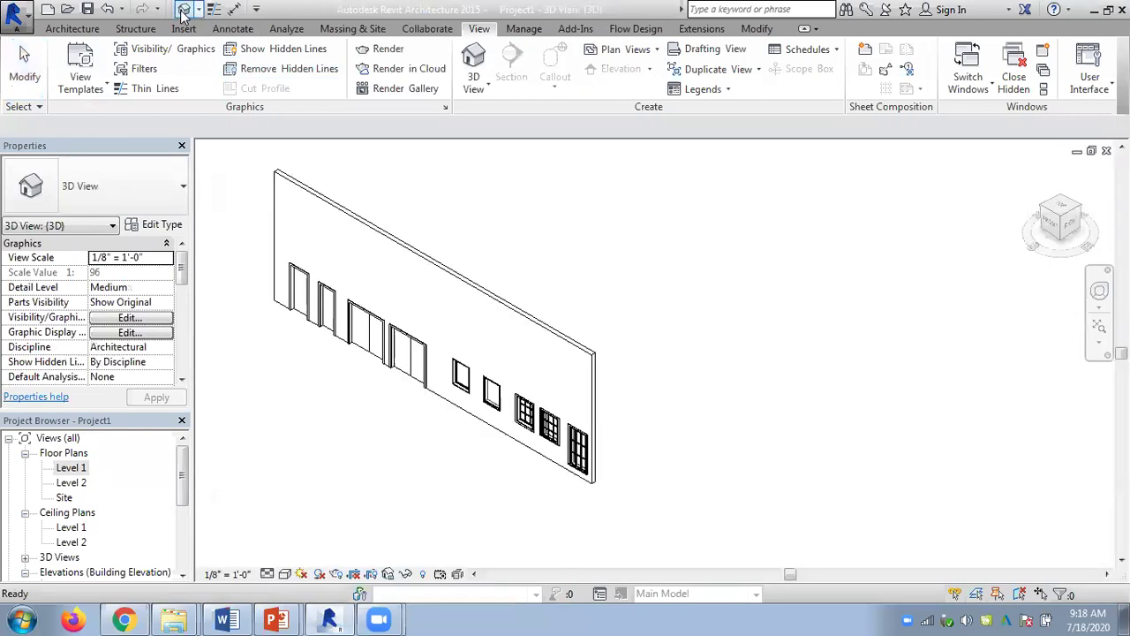
middle_drag(539, 268, 606, 270)
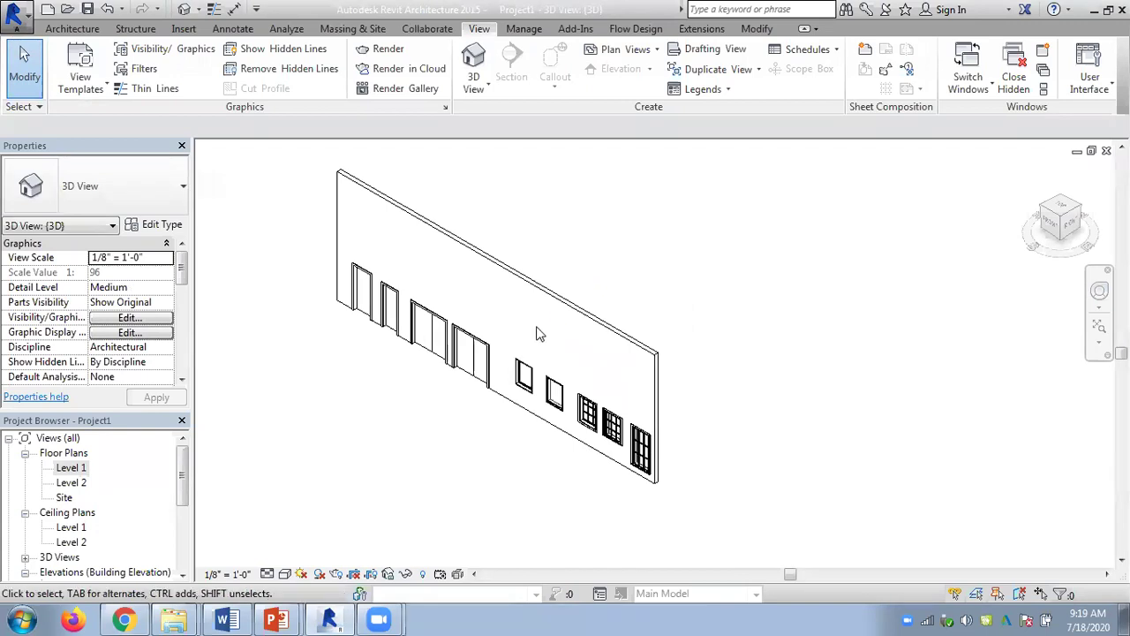
Switch to the Chapter 06 presentation in PowerPoint and read the slide on visibility/graphic overrides of an element category
click(292, 618)
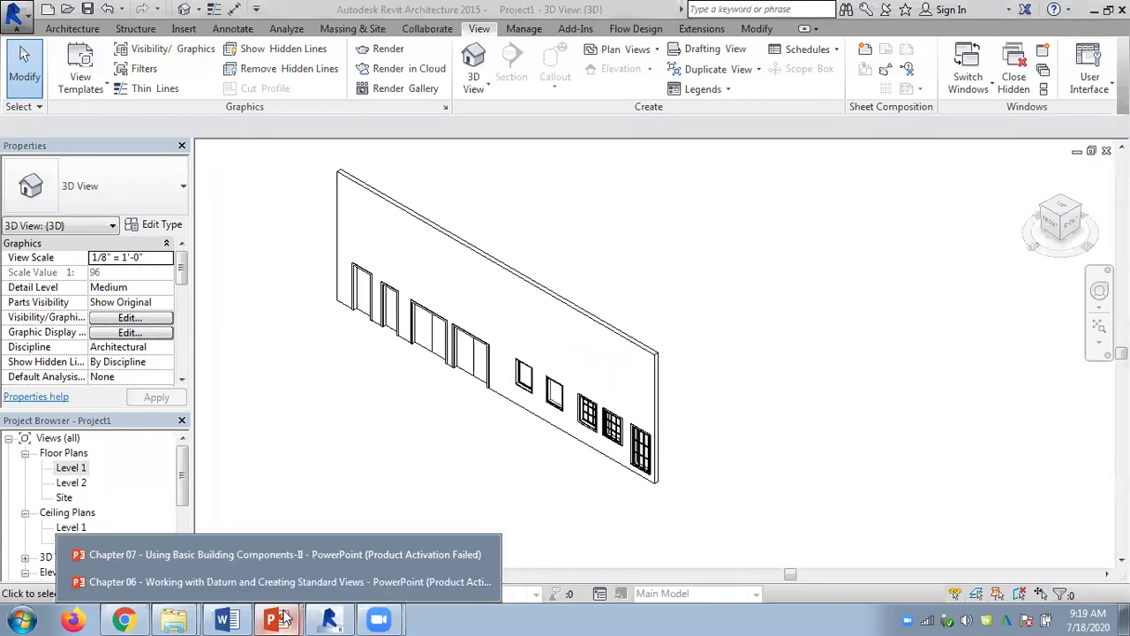
click(220, 576)
scroll(255, 369, up, 1)
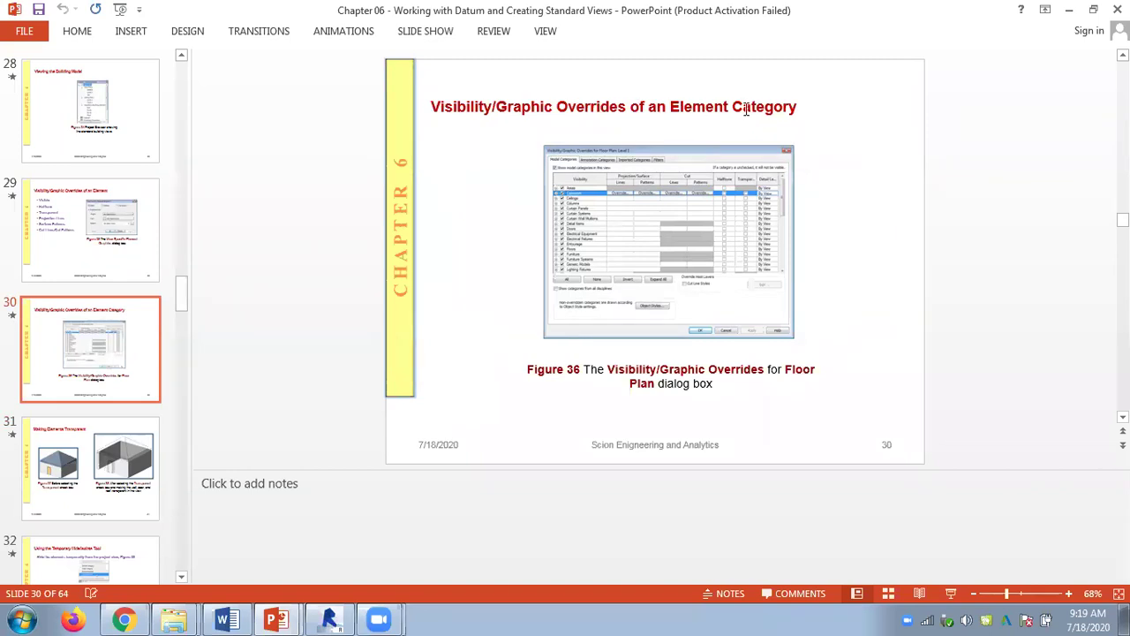
Switch back to Revit and hide the Doors category in the 3D view through the Visibility/Graphic Overrides
click(329, 619)
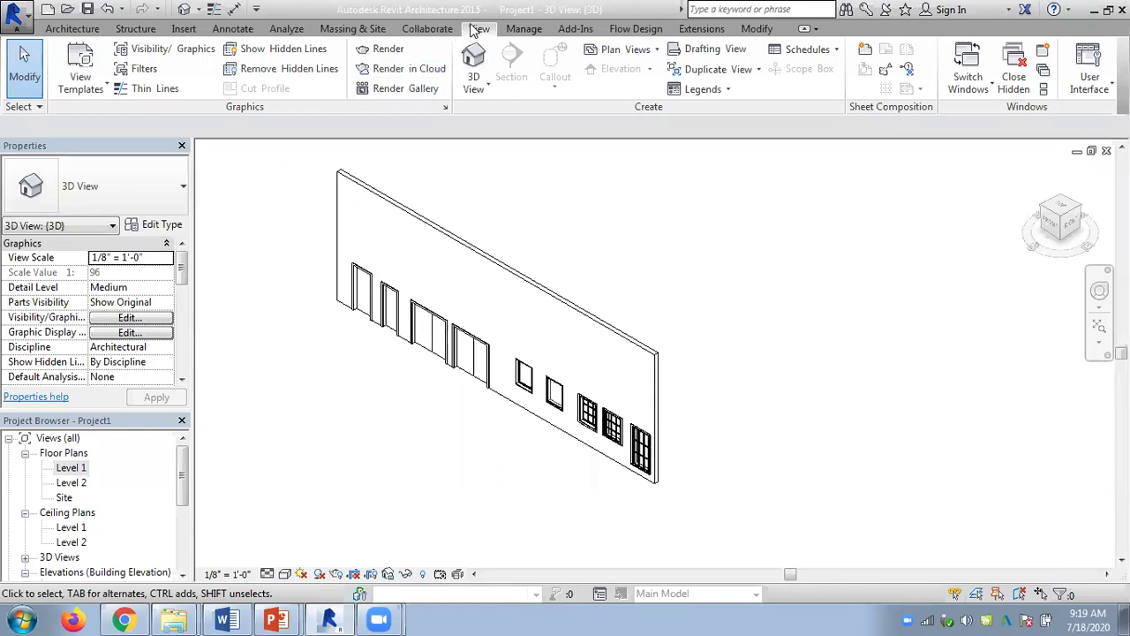
click(157, 52)
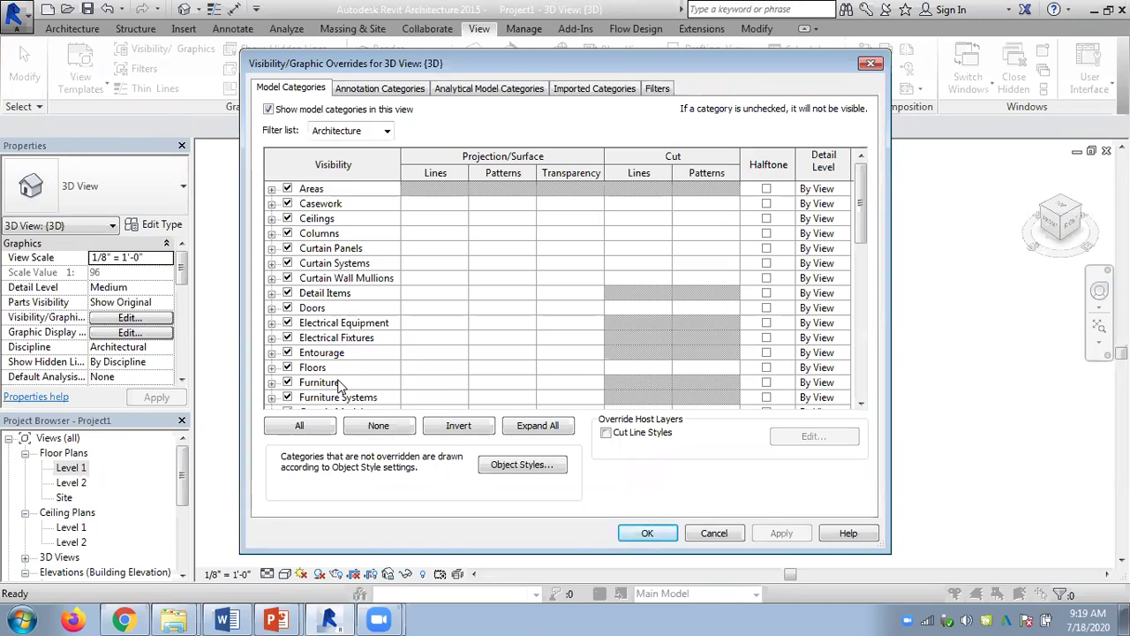
mouse_move(858, 191)
mouse_down()
mouse_move(856, 334)
mouse_move(864, 308)
mouse_move(850, 356)
mouse_move(863, 353)
mouse_move(865, 203)
mouse_up()
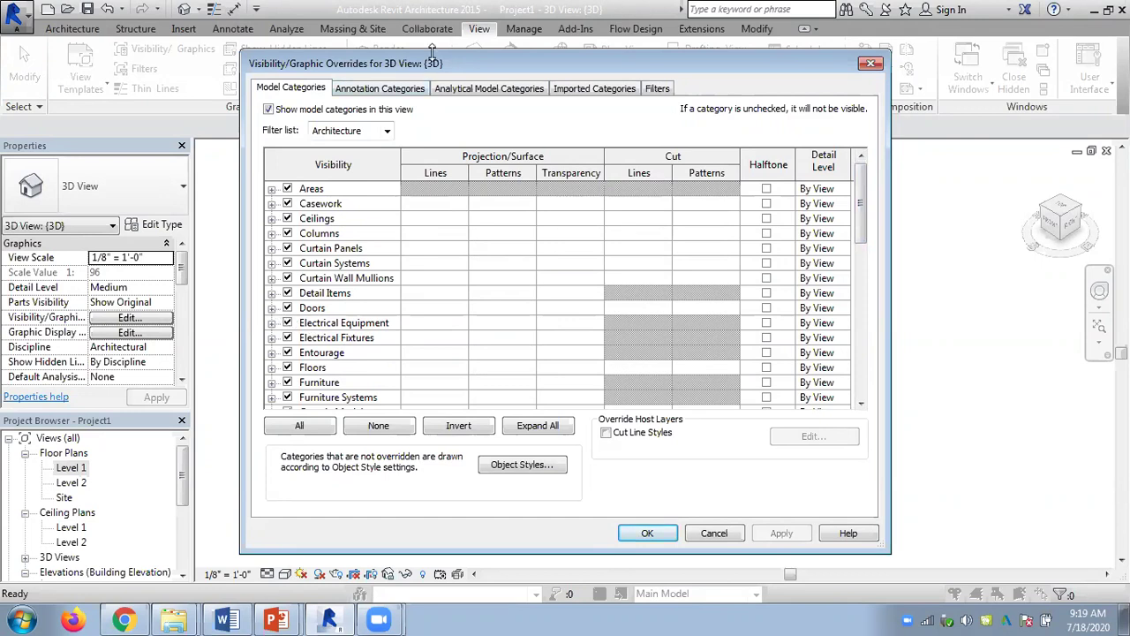
drag(430, 64, 666, 43)
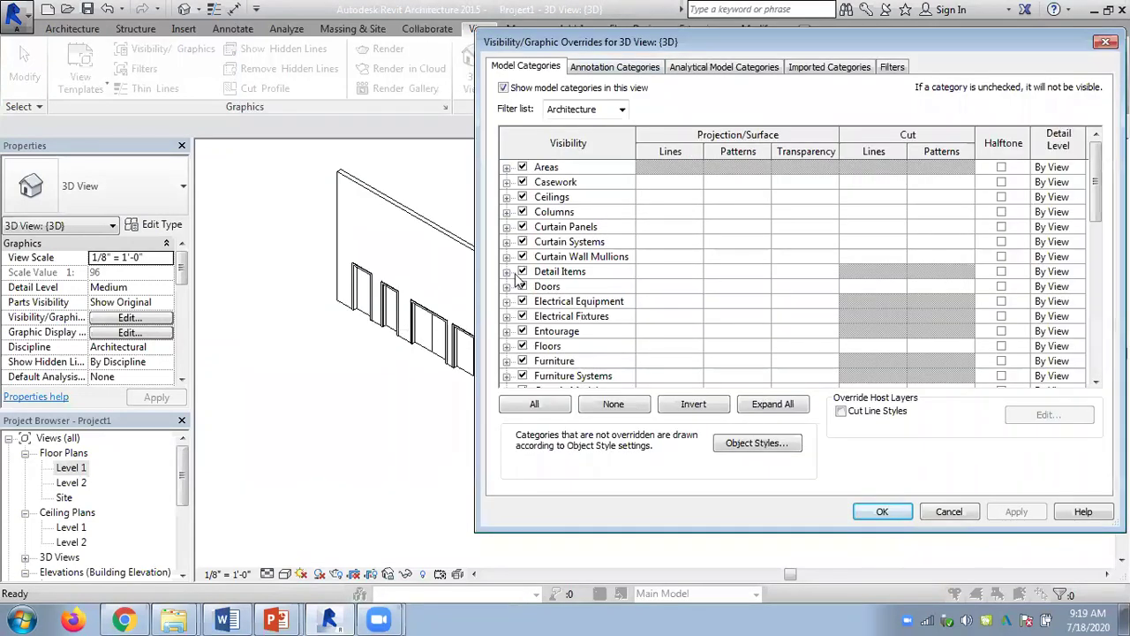
click(522, 287)
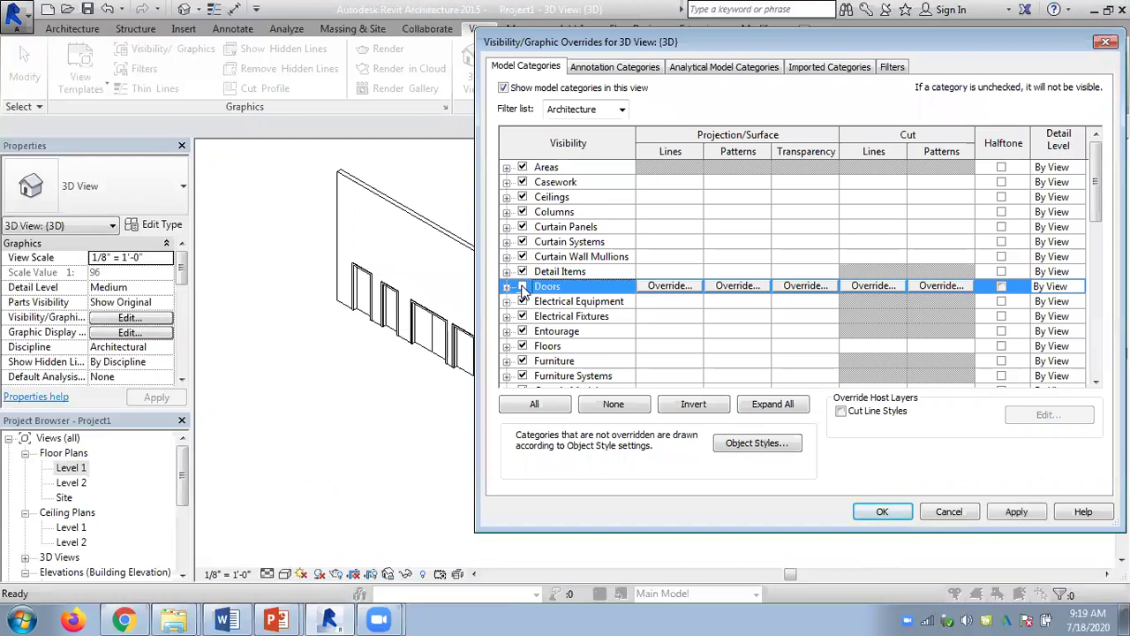
click(1017, 512)
click(882, 512)
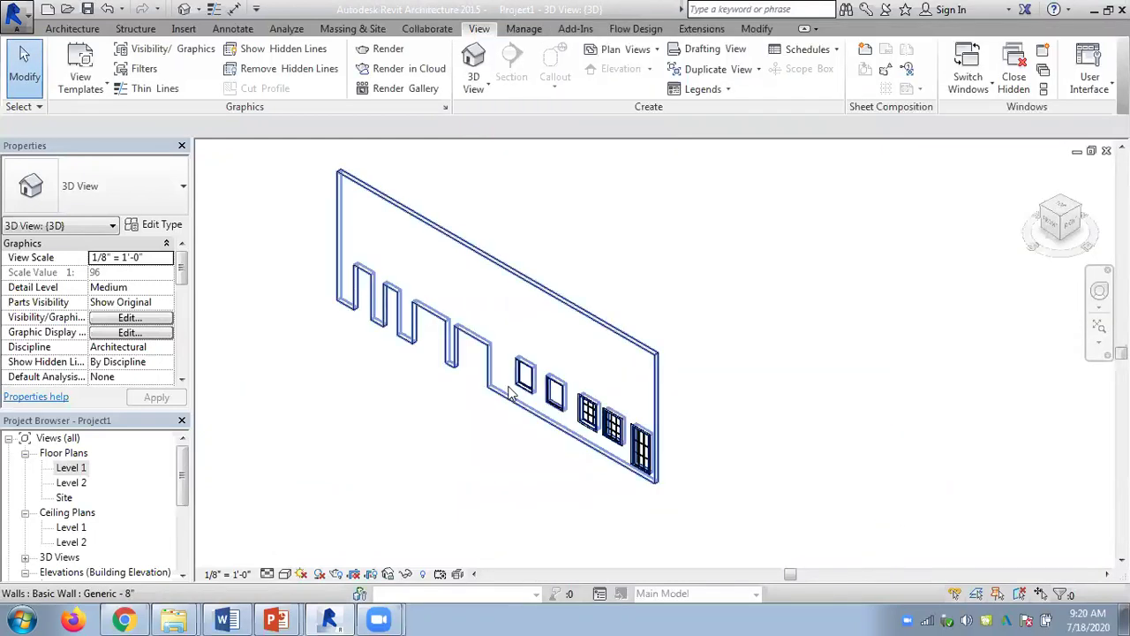
Reveal the hidden elements in the 3D view, unhide the door category and leave the reveal mode
scroll(397, 410, up, 2)
scroll(397, 411, up, 1)
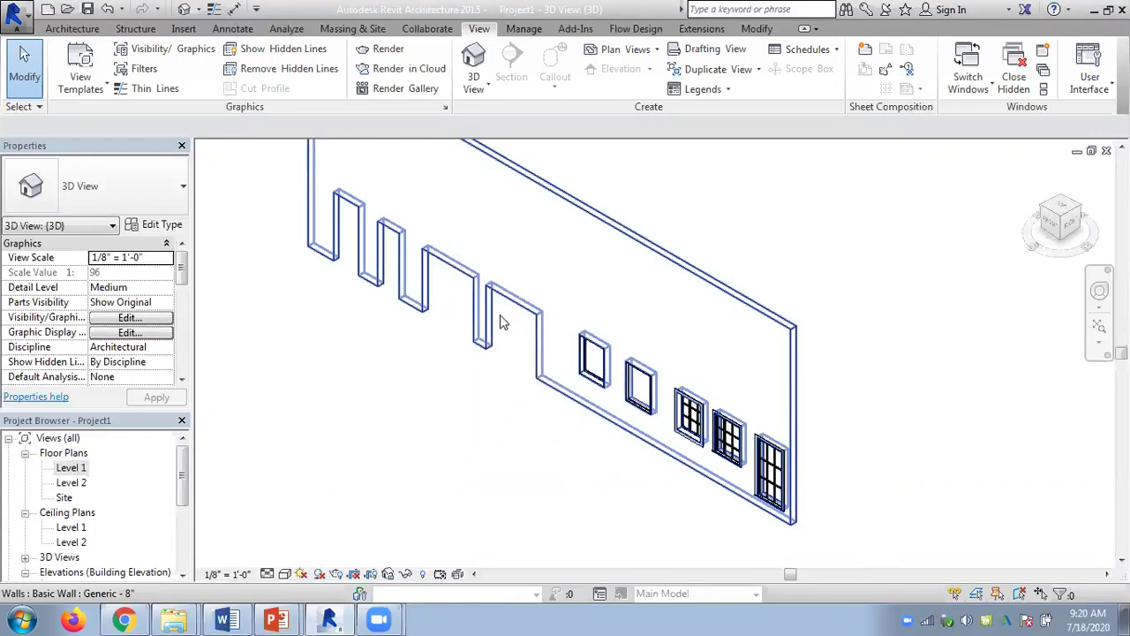
click(422, 574)
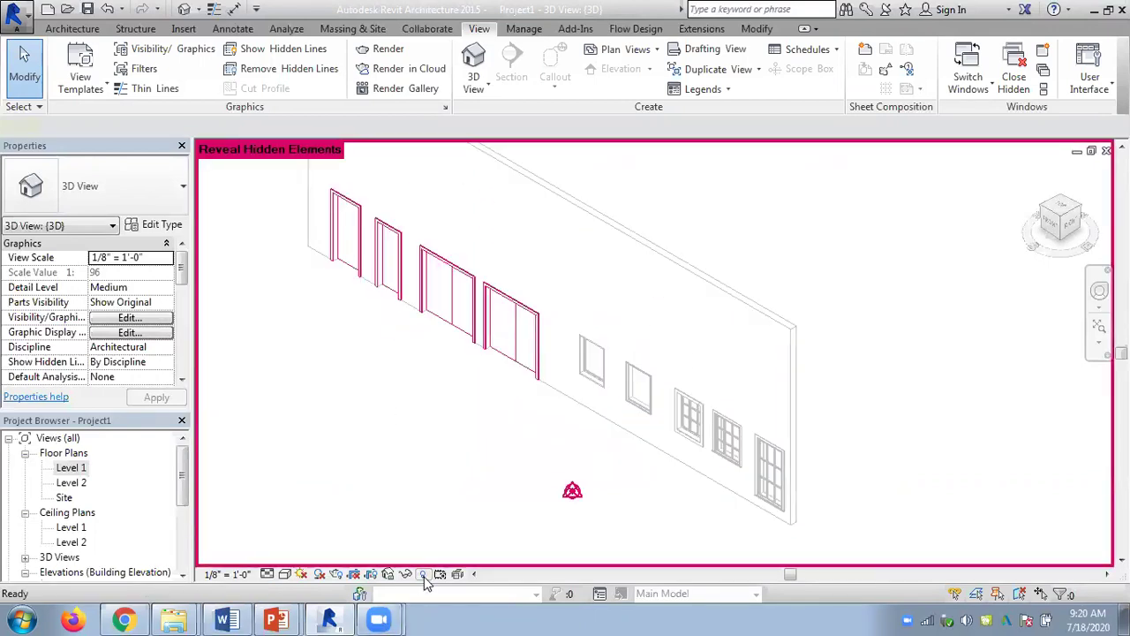
click(518, 306)
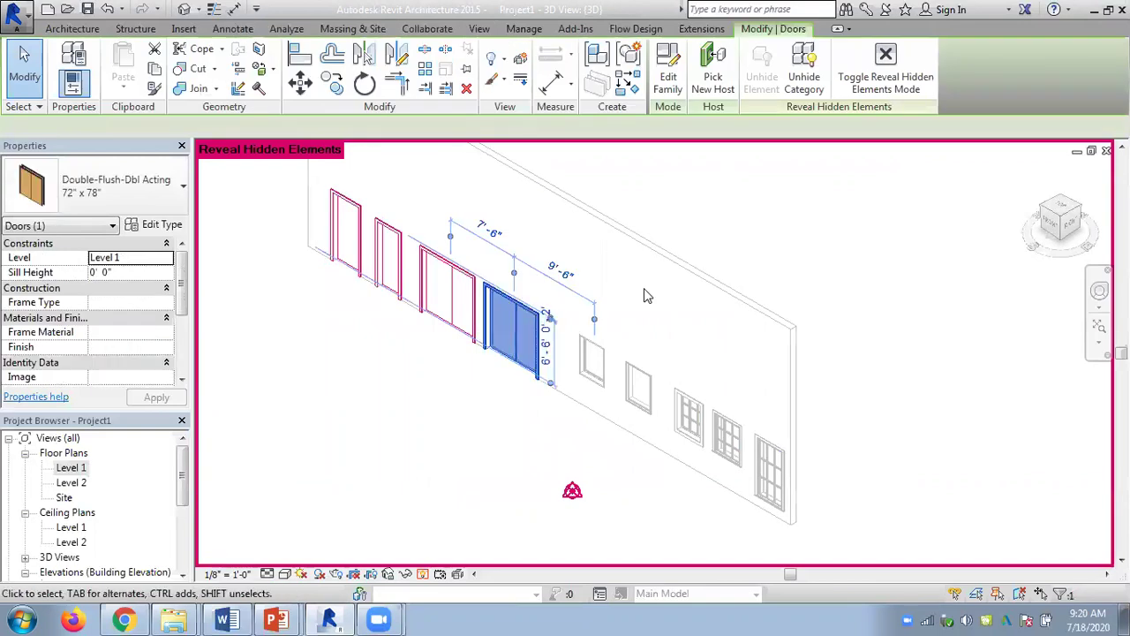
click(804, 77)
click(872, 79)
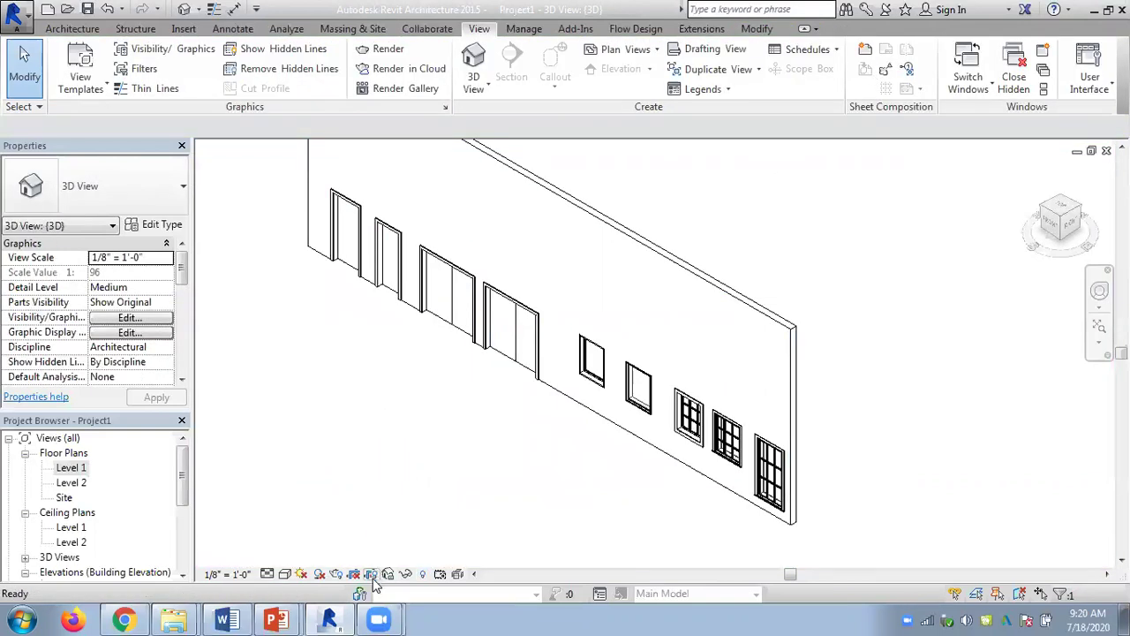
Turn the Doors category off and back on in the 3D view's Visibility/Graphic Overrides, applying each change
click(173, 49)
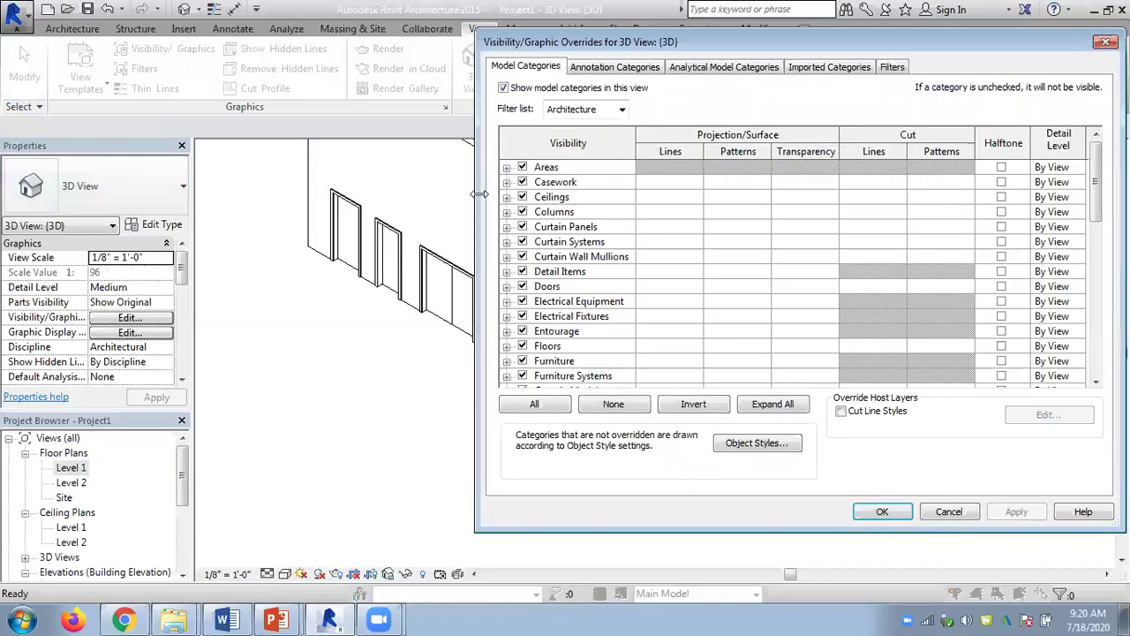
click(522, 287)
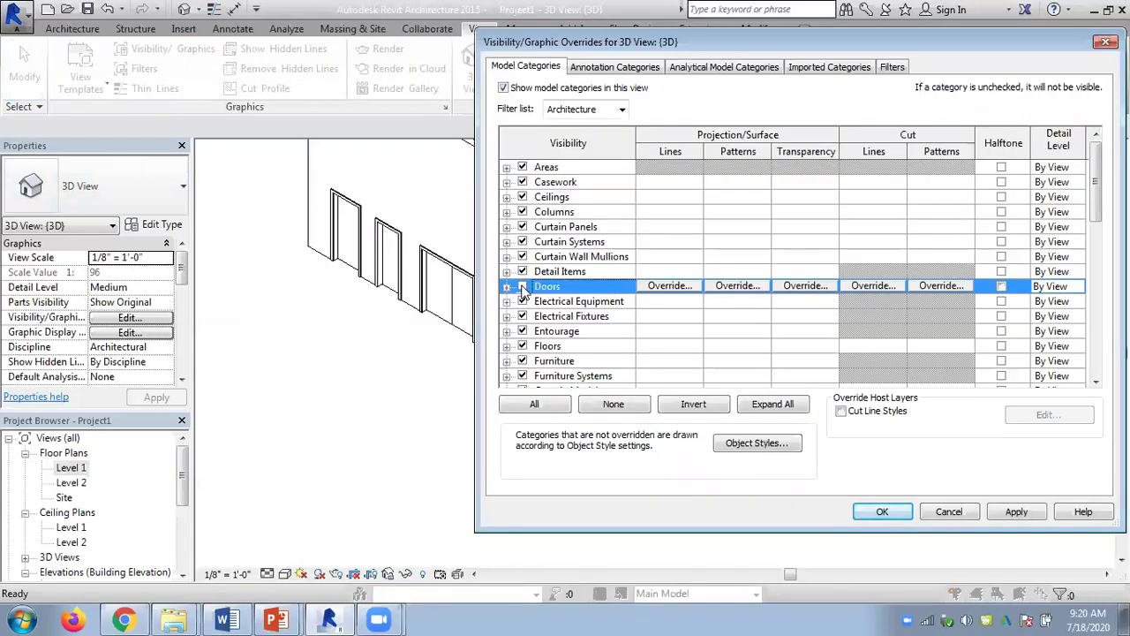
click(1017, 512)
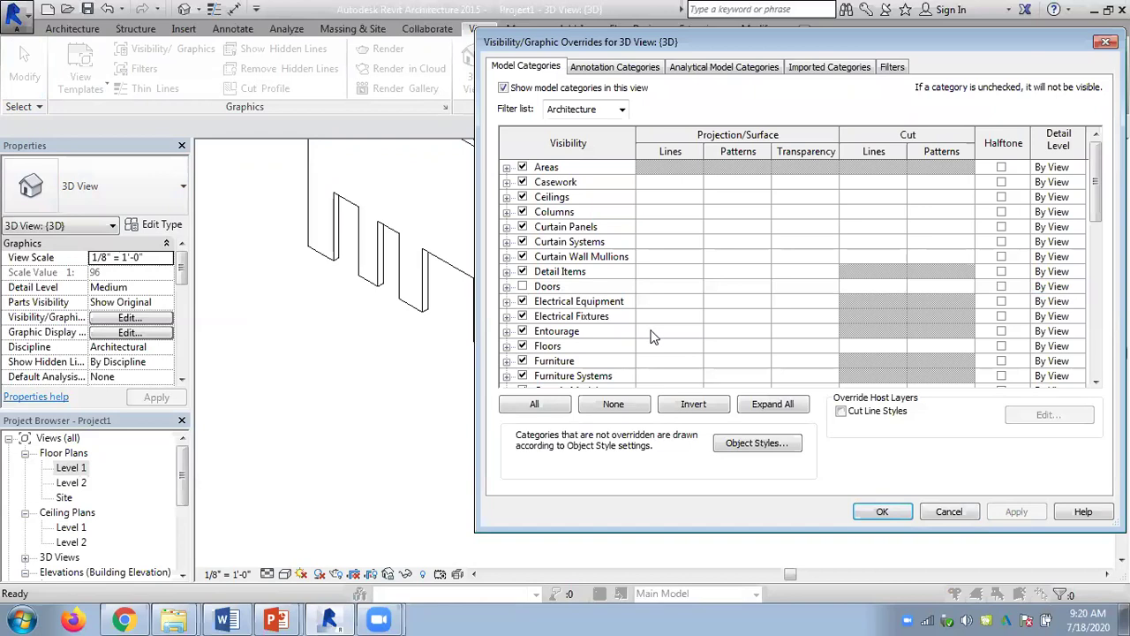
click(522, 286)
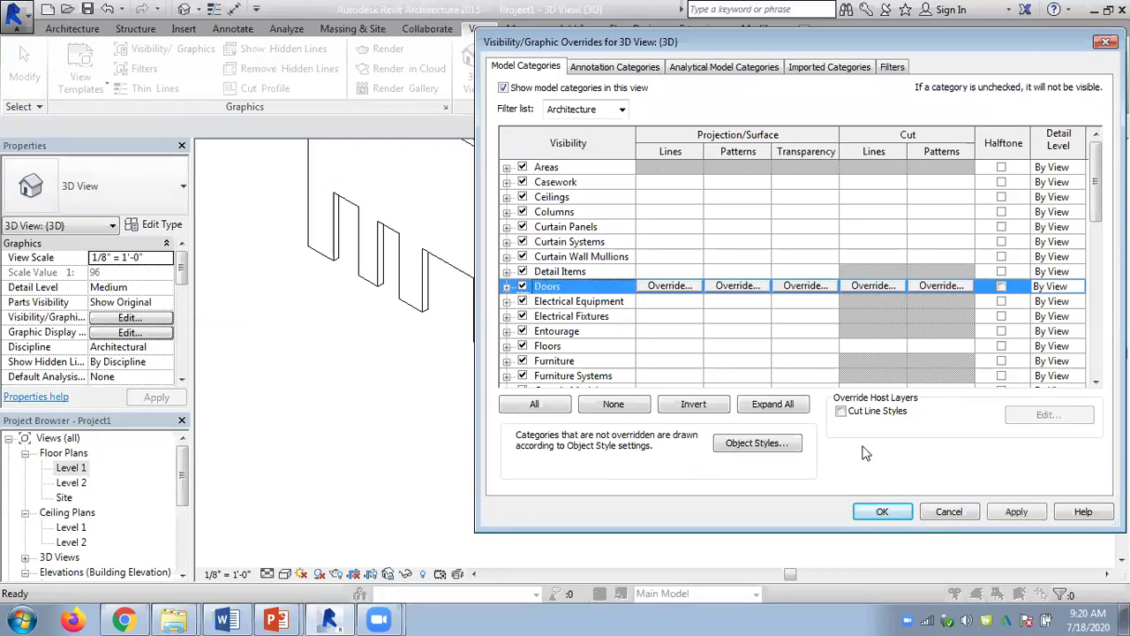
click(1015, 511)
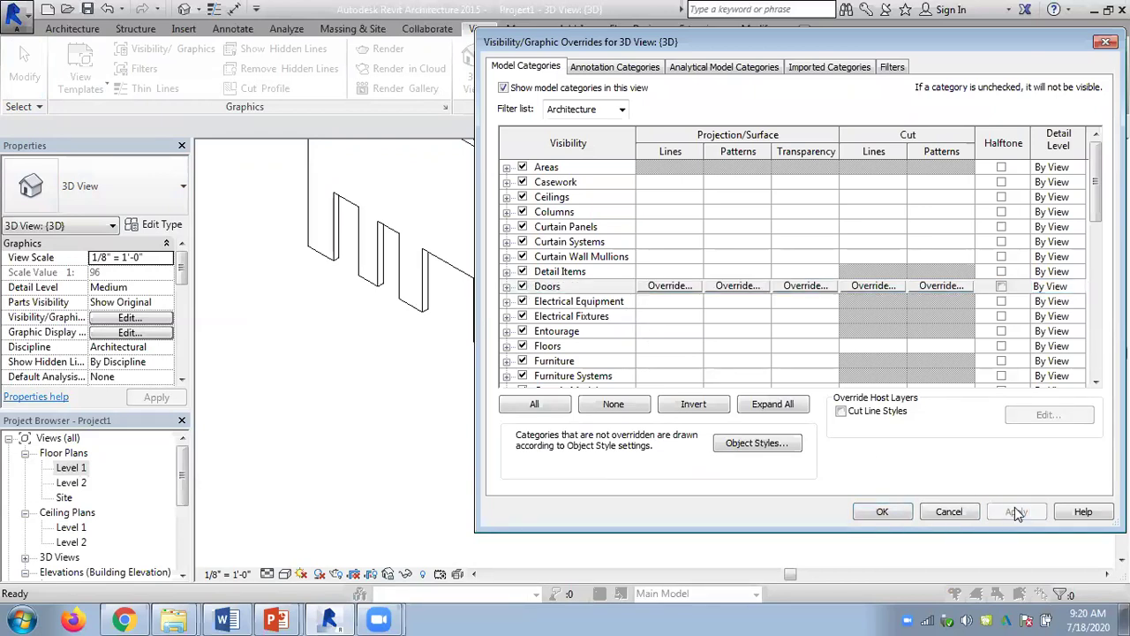
Hide the Frame/Mullion and Panel subcategories of Doors in the 3D view and apply the change
click(506, 287)
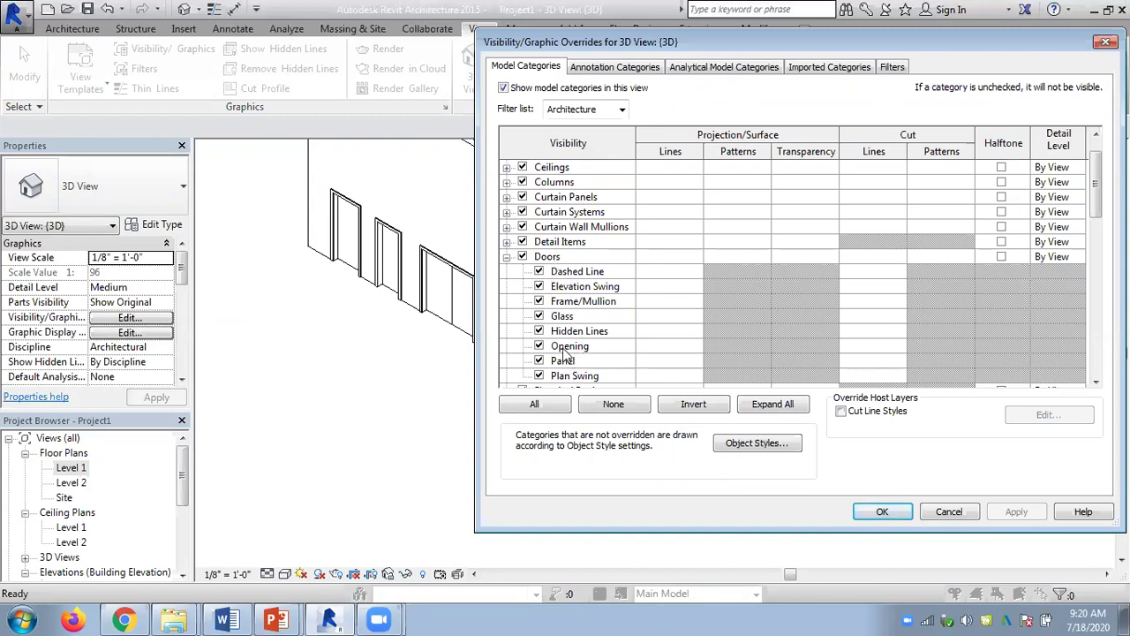
click(539, 301)
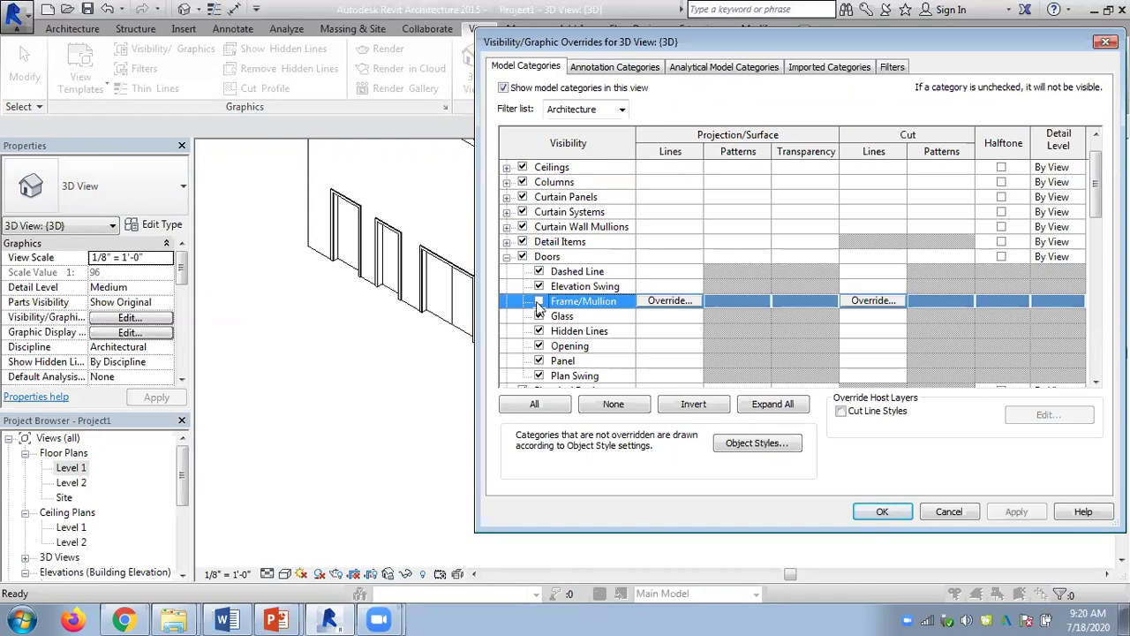
click(539, 360)
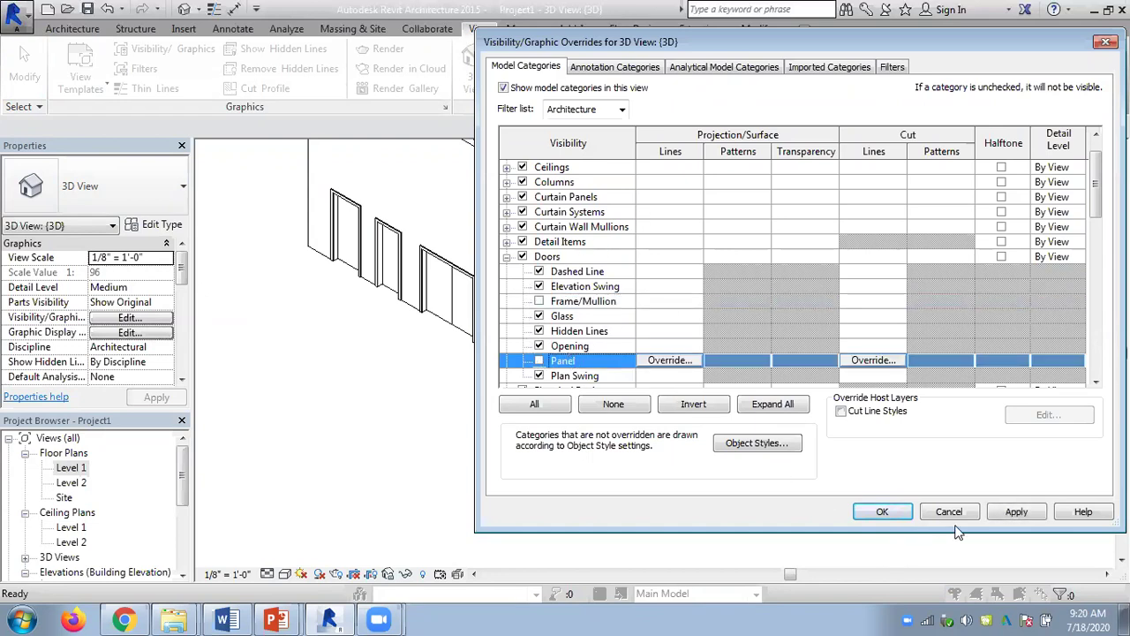
click(1017, 511)
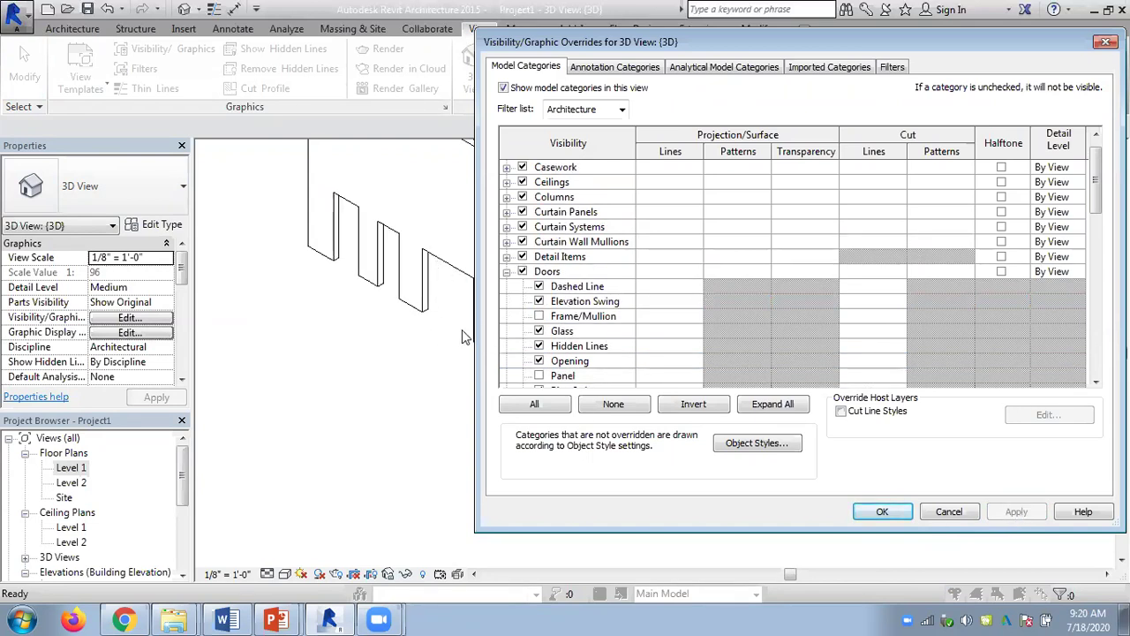
Hide the Doors subcategories Opening, Hidden Lines, Glass, Elevation Swing and Dashed Line as well, and apply the change
click(539, 360)
click(539, 346)
click(539, 331)
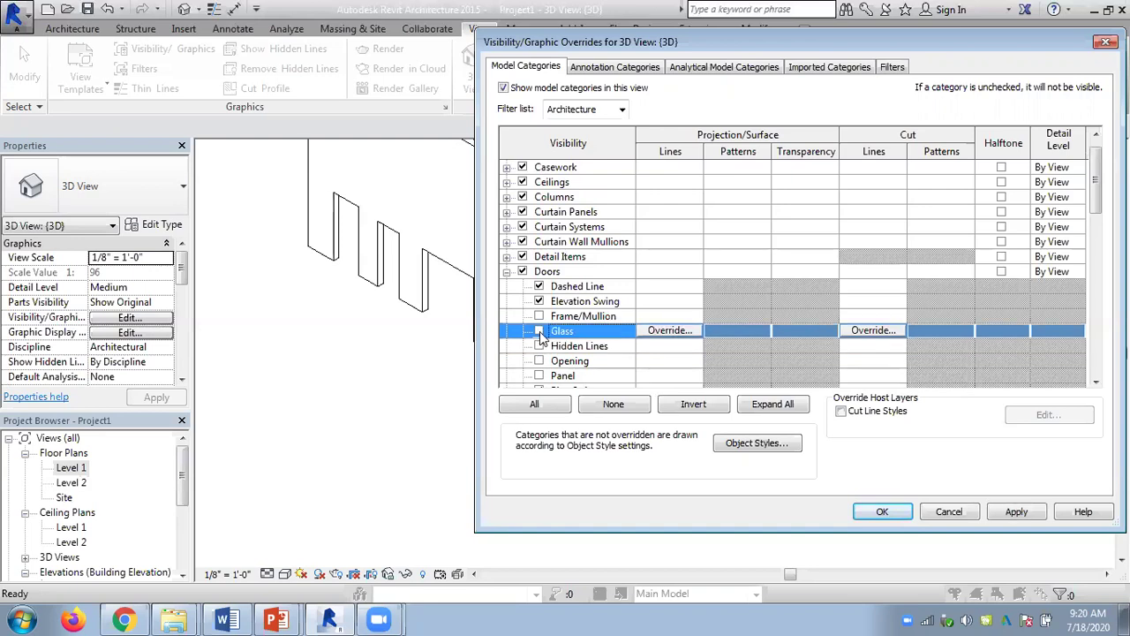
click(539, 301)
click(539, 287)
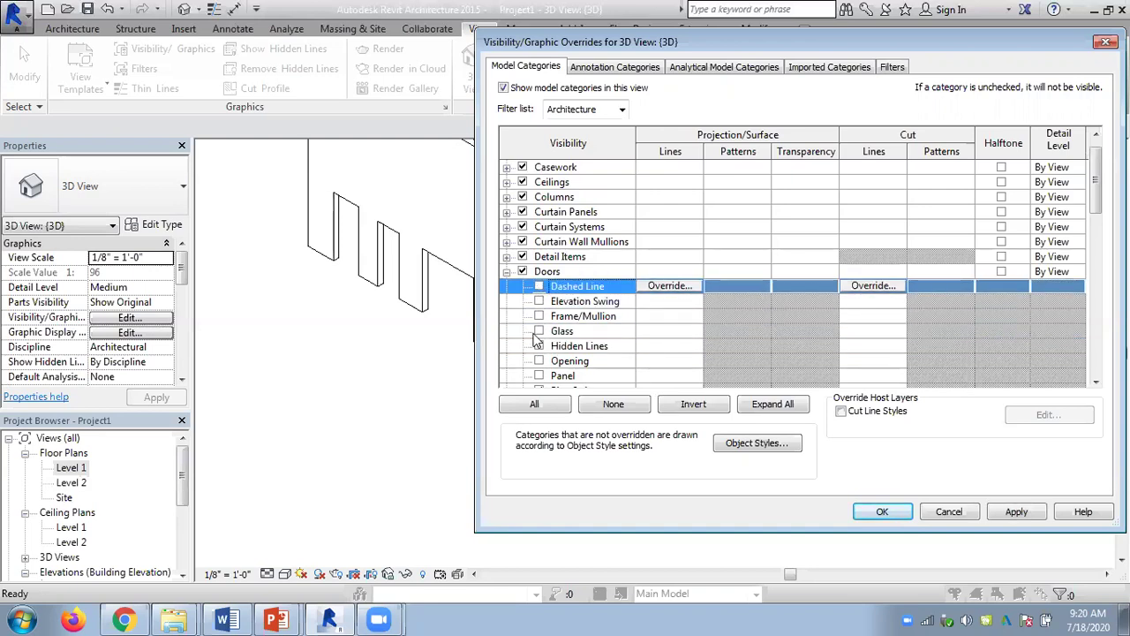
click(1014, 513)
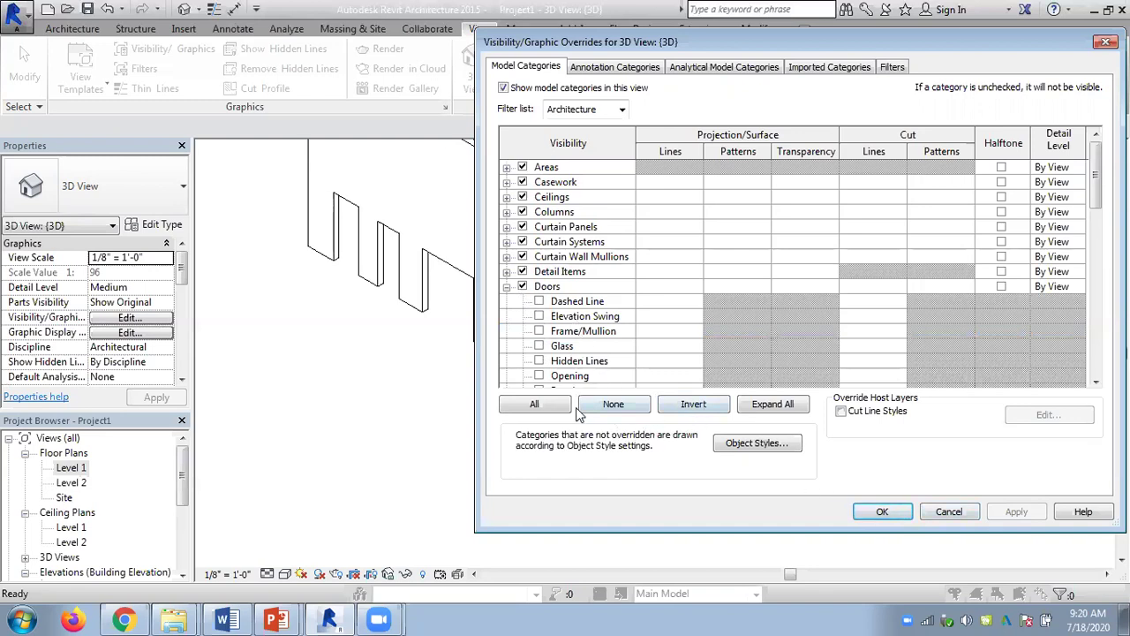
Hide the Glass subcategory of Windows and accept the visibility overrides for the 3D view
drag(1096, 173, 1095, 342)
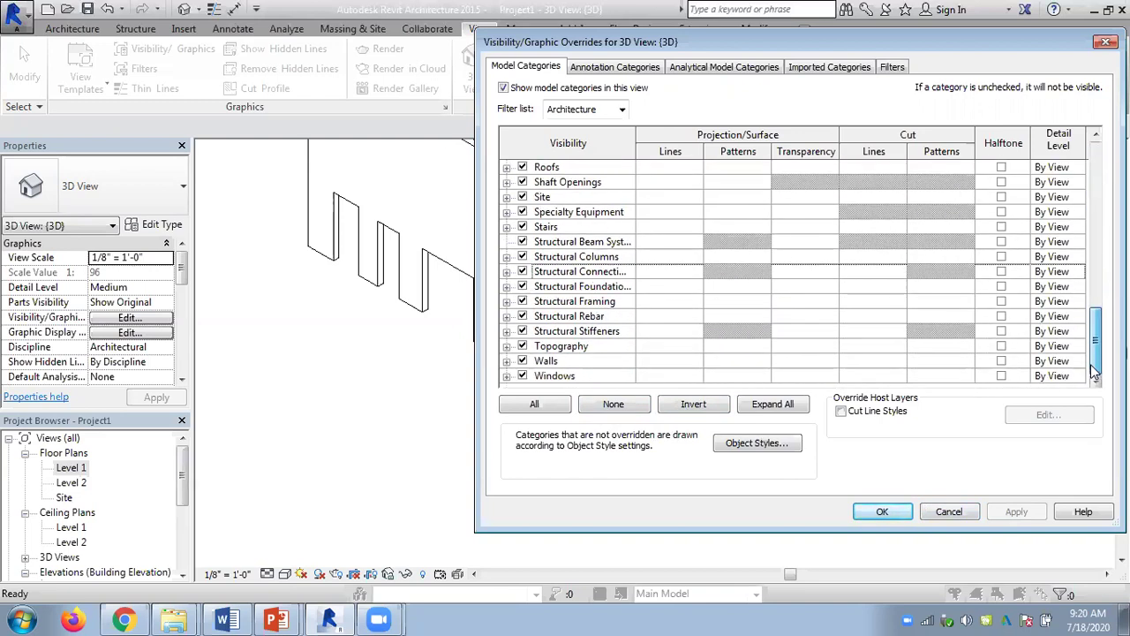
click(506, 376)
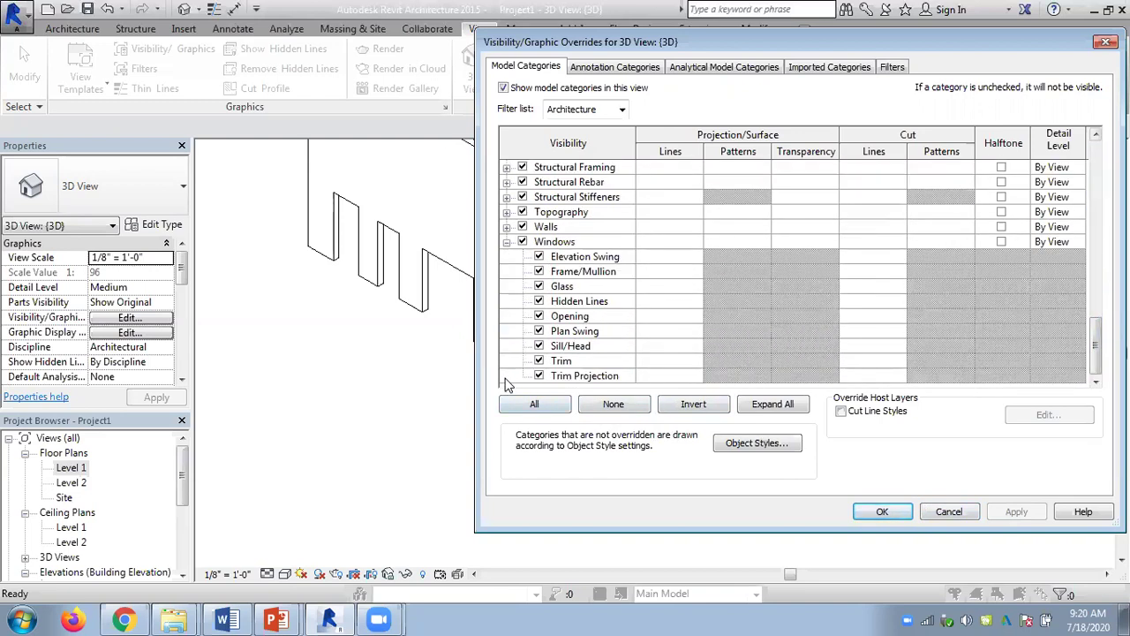
click(540, 287)
click(1006, 514)
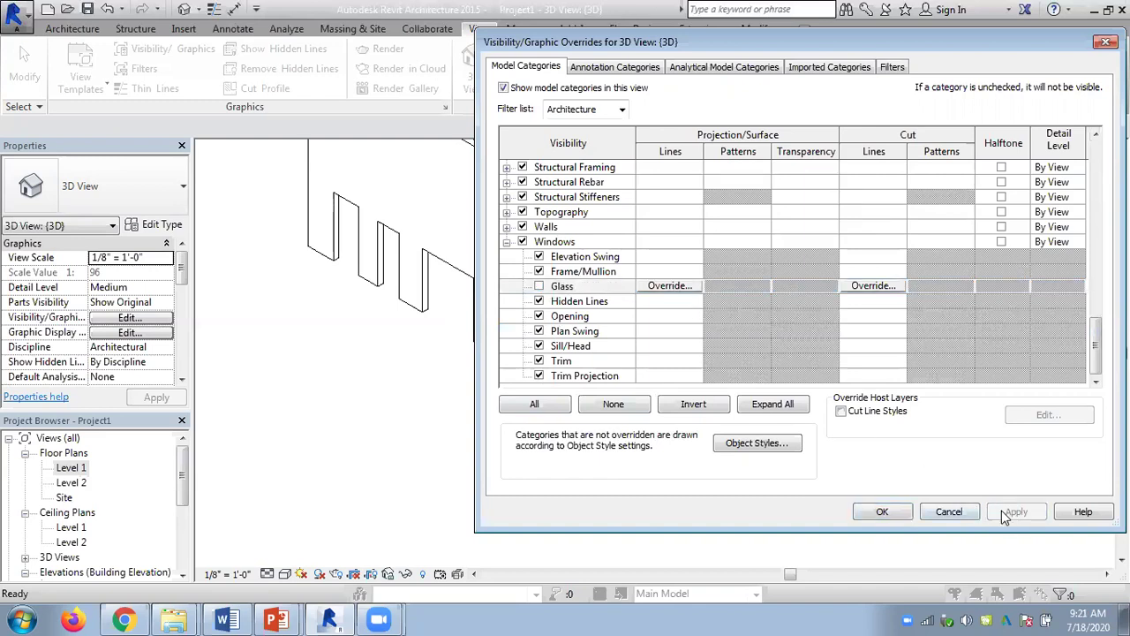
click(883, 512)
scroll(624, 386, up, 3)
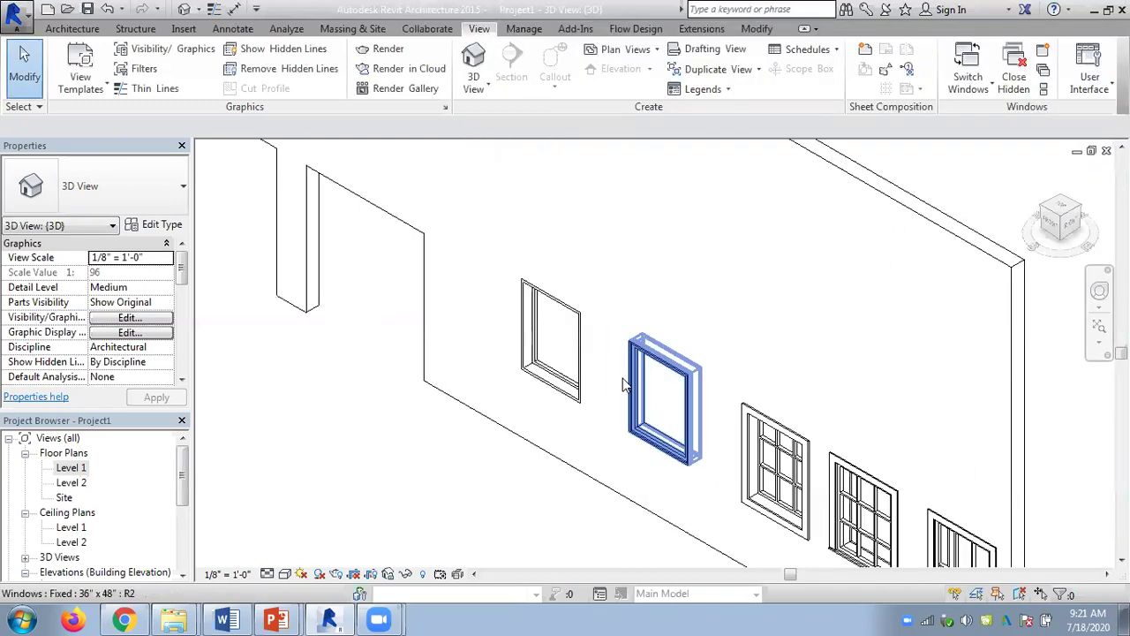
Try a coloured visual style on the 3D view, and undo it together with the door and window visibility changes
click(285, 574)
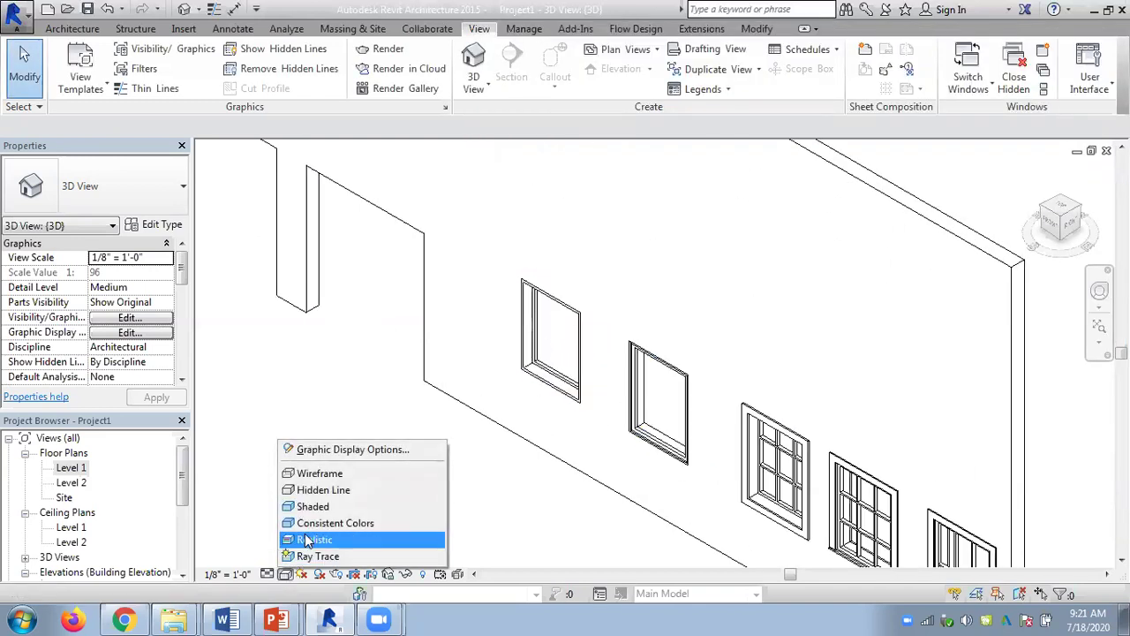
click(327, 518)
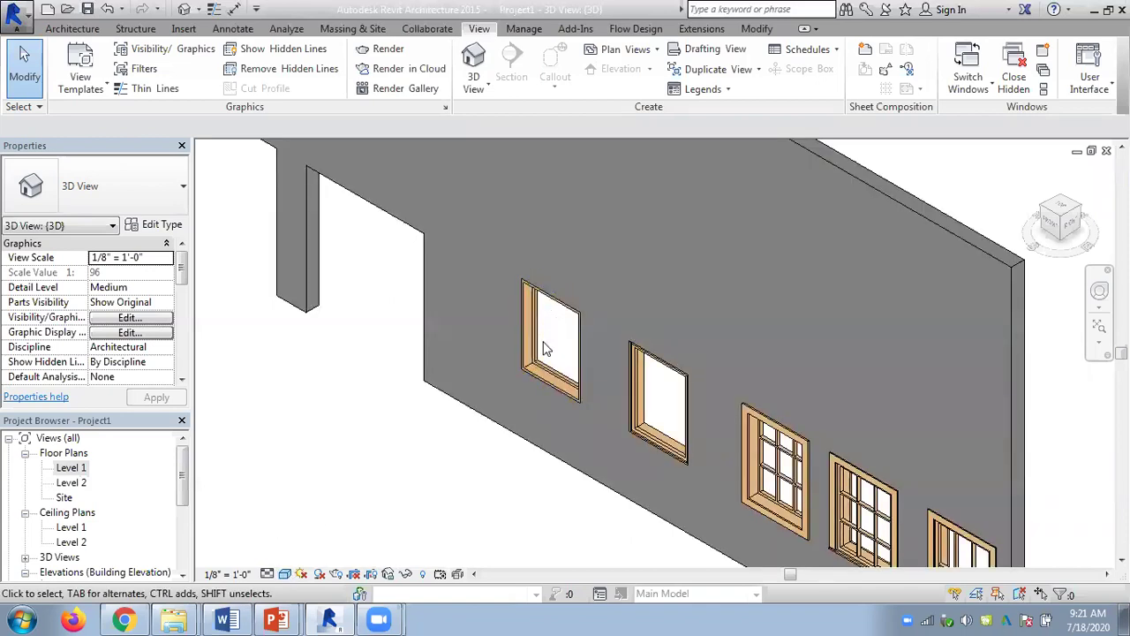
key(ctrl+z)
key(ctrl+z)
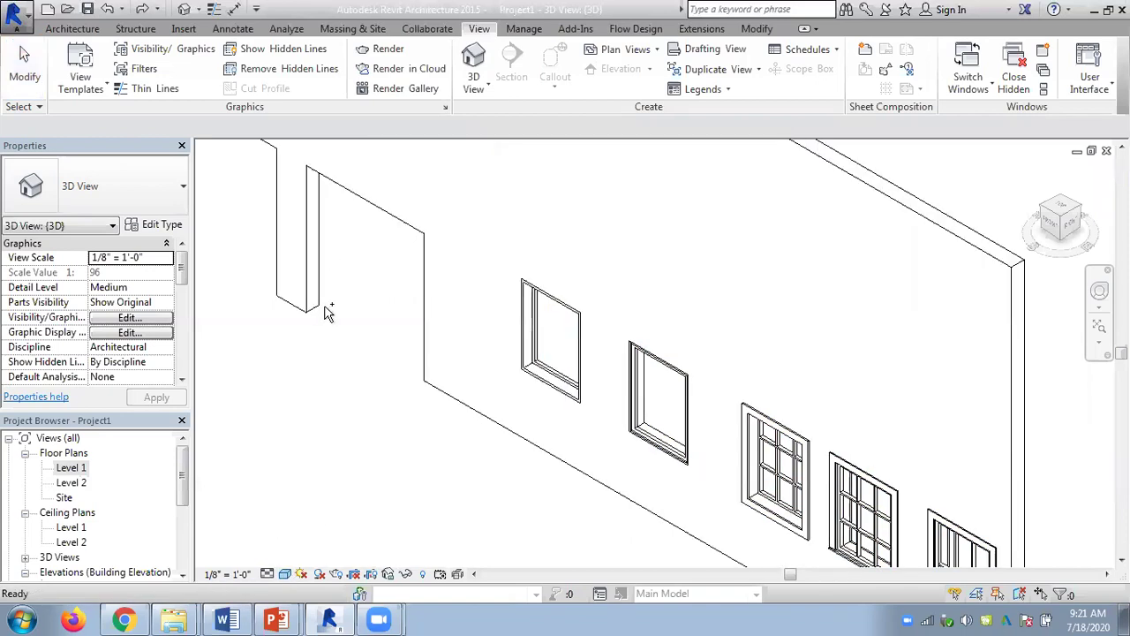
Apply a coloured visual style to the 3D view and dismiss the save reminder without saving
click(283, 573)
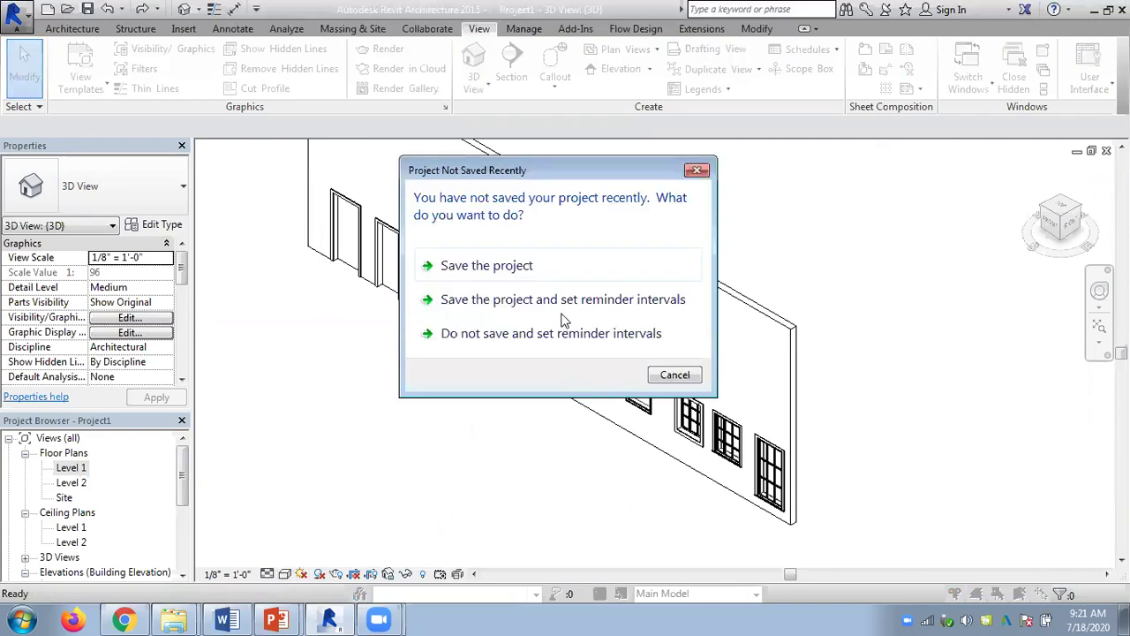
click(668, 377)
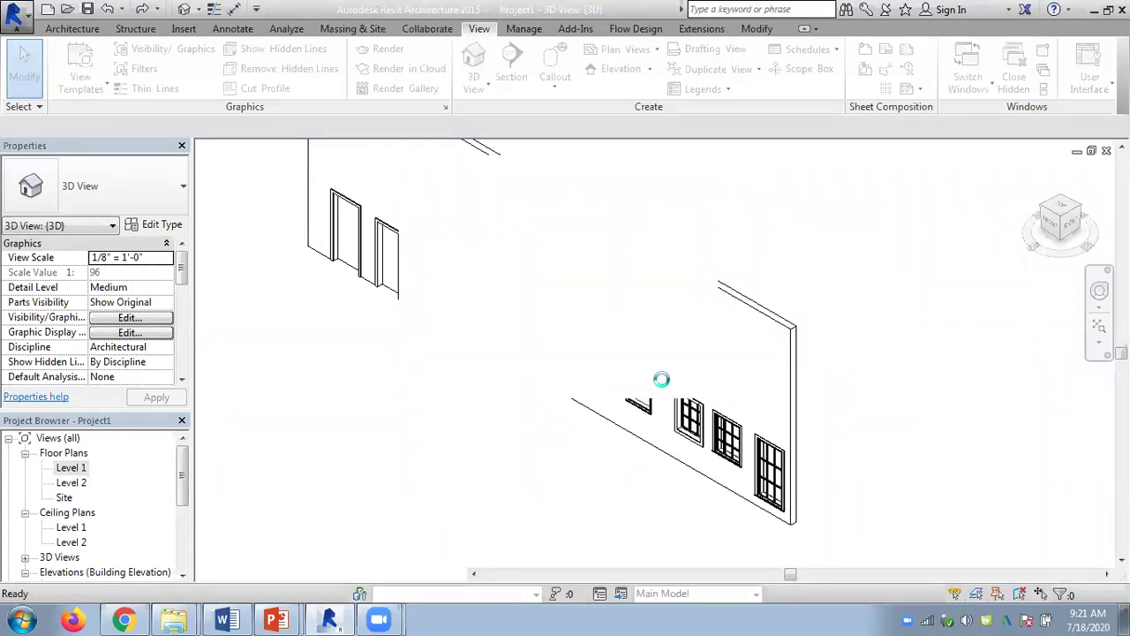
scroll(604, 350, up, 6)
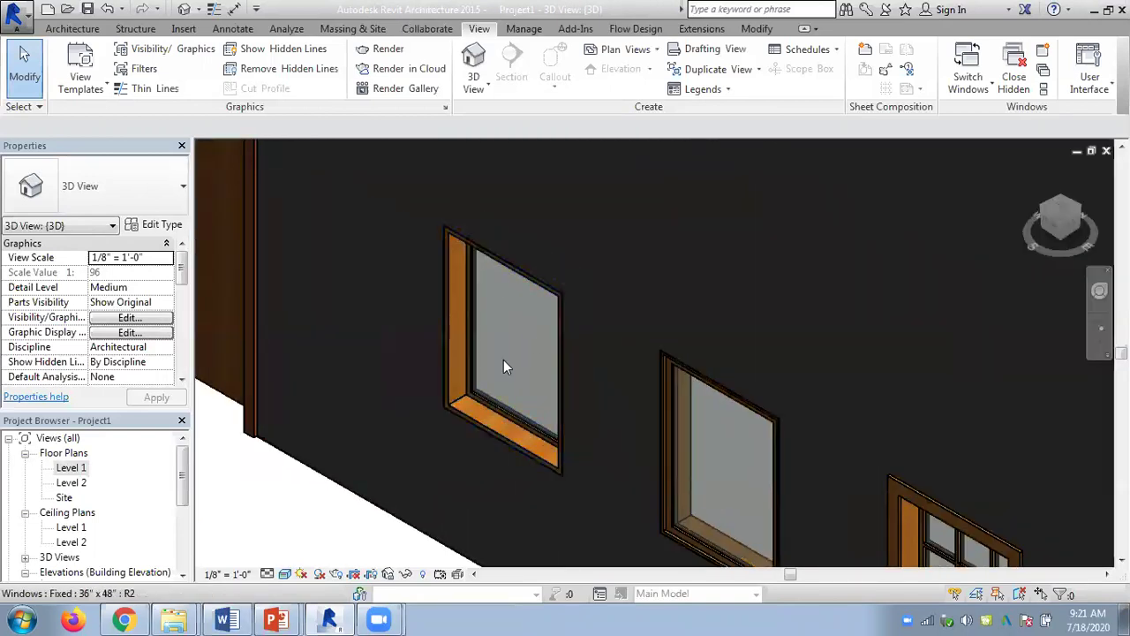
Hide the Glass subcategory of Windows in the coloured 3D view through the Visibility/Graphic Overrides
click(174, 50)
drag(1096, 214, 1095, 374)
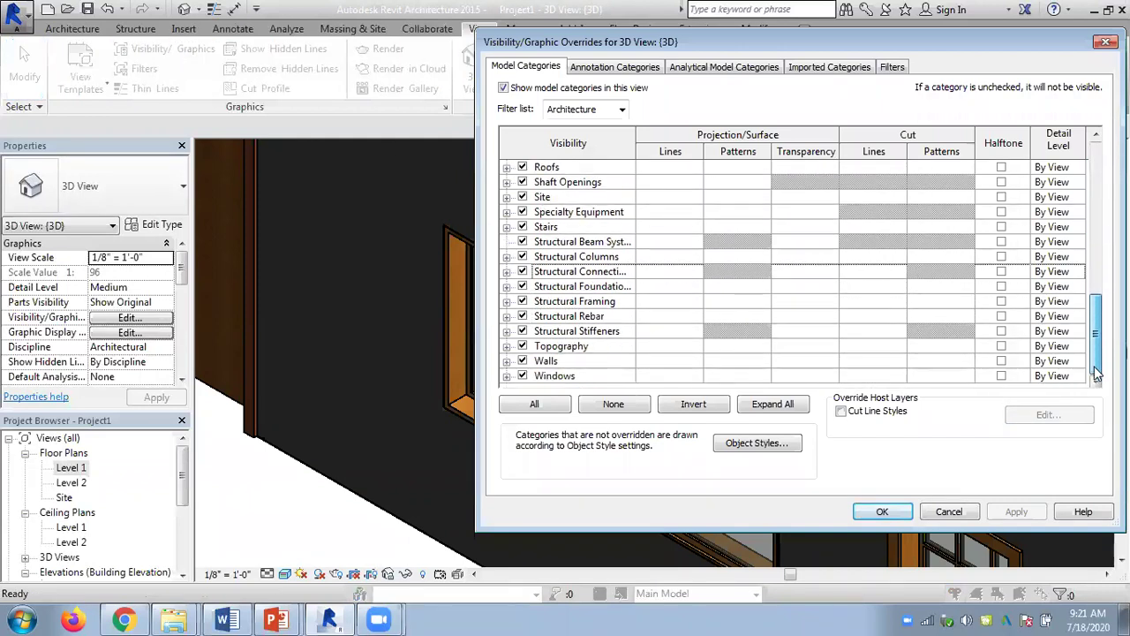
click(507, 376)
click(539, 286)
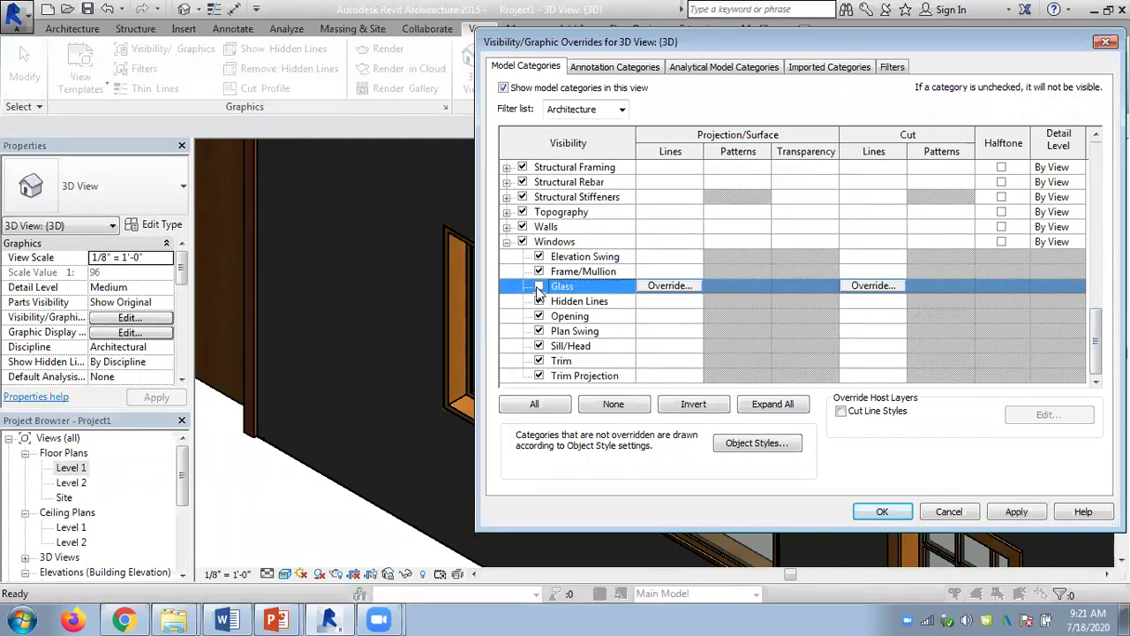
click(1017, 511)
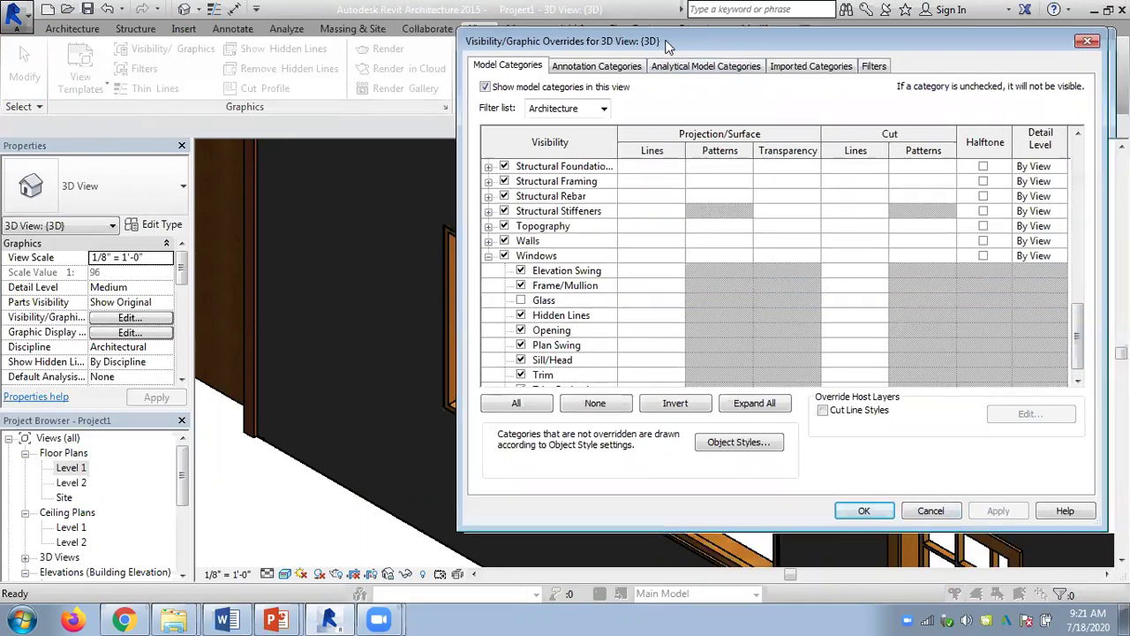
Move the overrides dialog off the windows, and show the Windows Glass subcategory again
drag(684, 41, 251, 15)
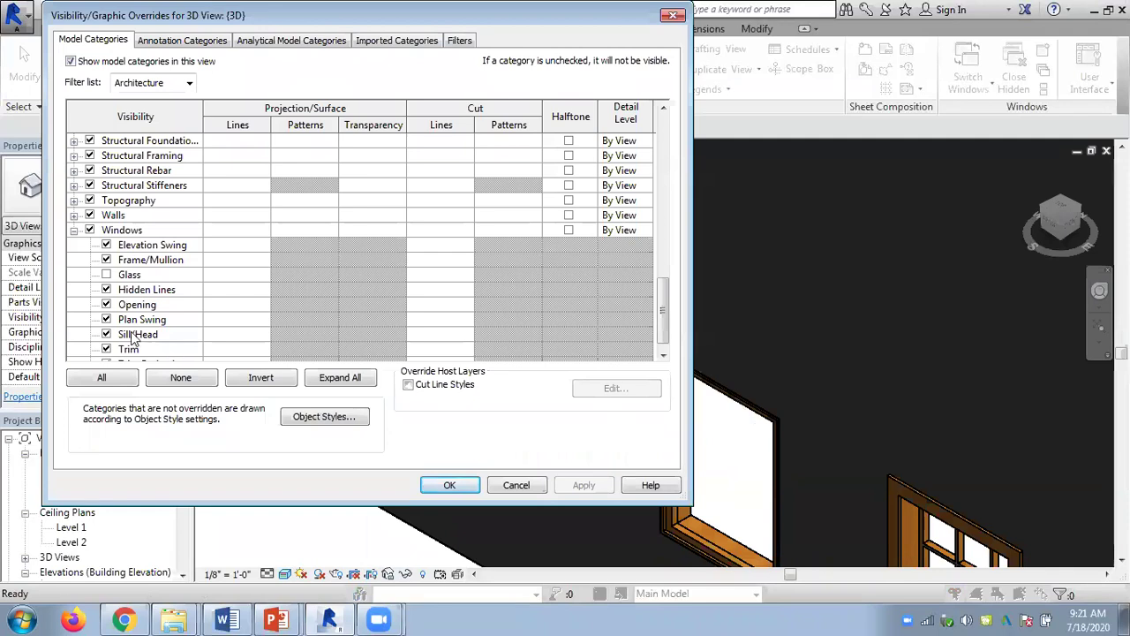
click(106, 275)
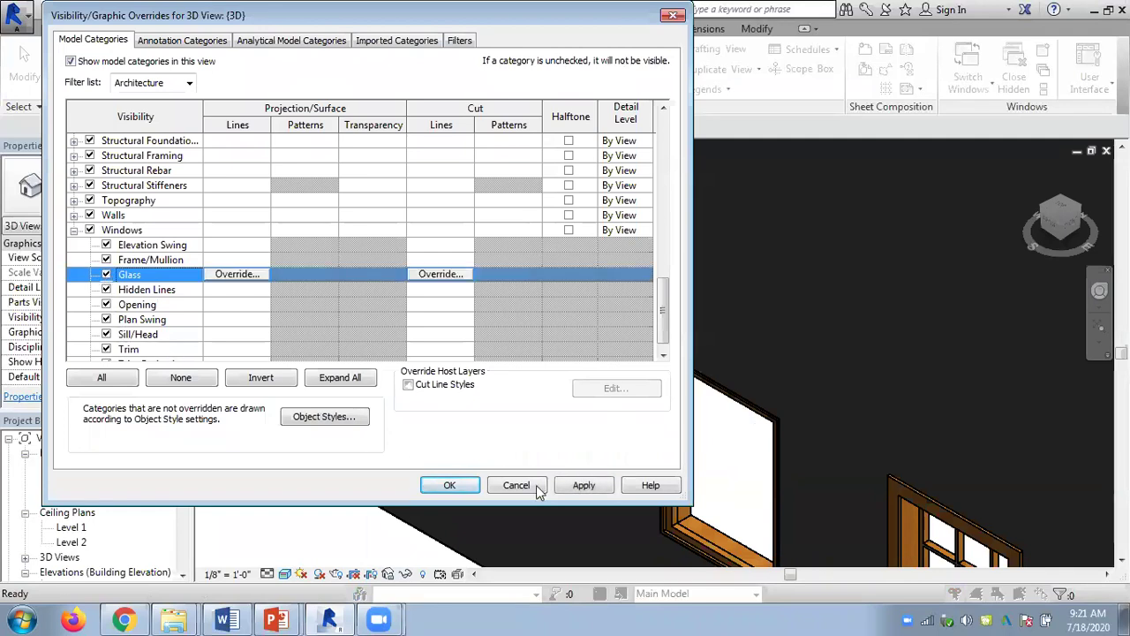
click(581, 485)
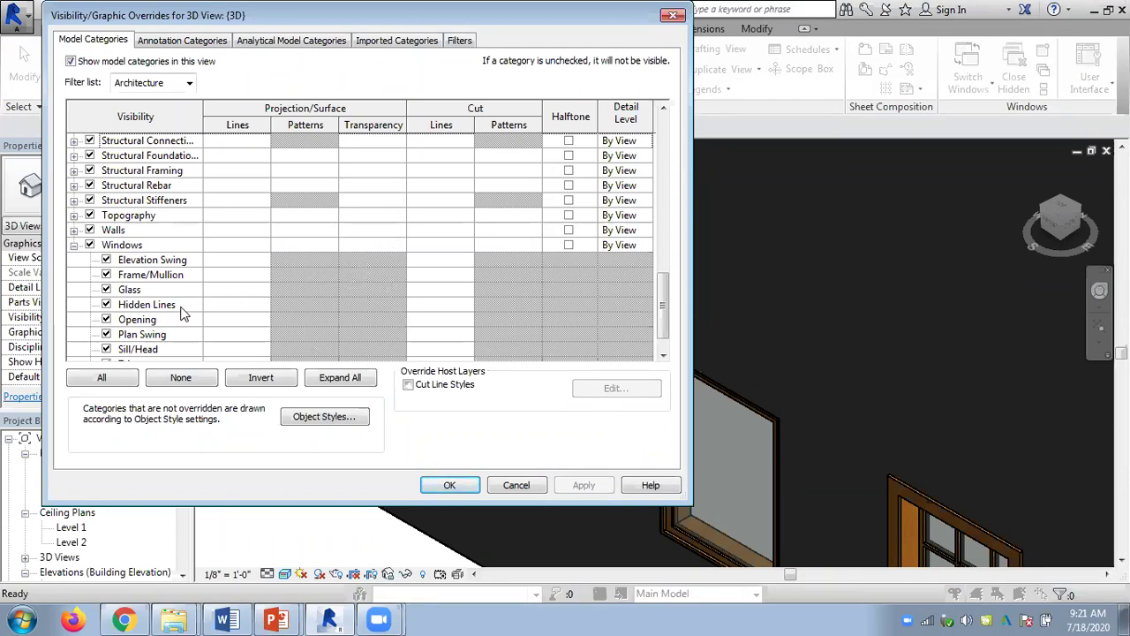
Examine which line, pattern and transparency overrides are available for the window Glass subcategory and the Walls category
click(256, 291)
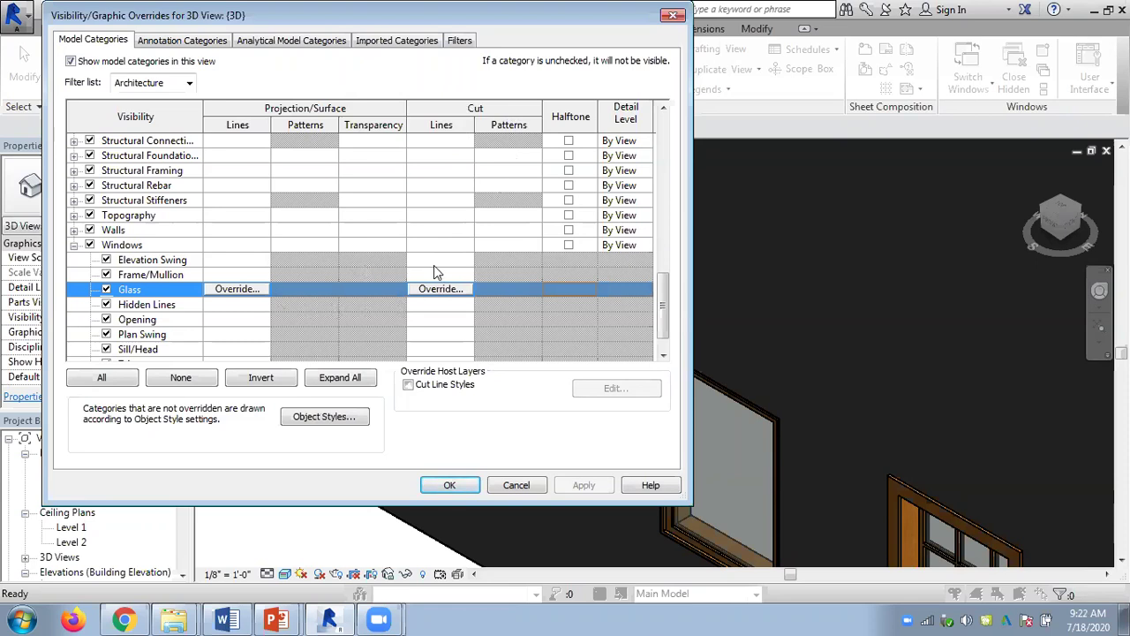
click(233, 229)
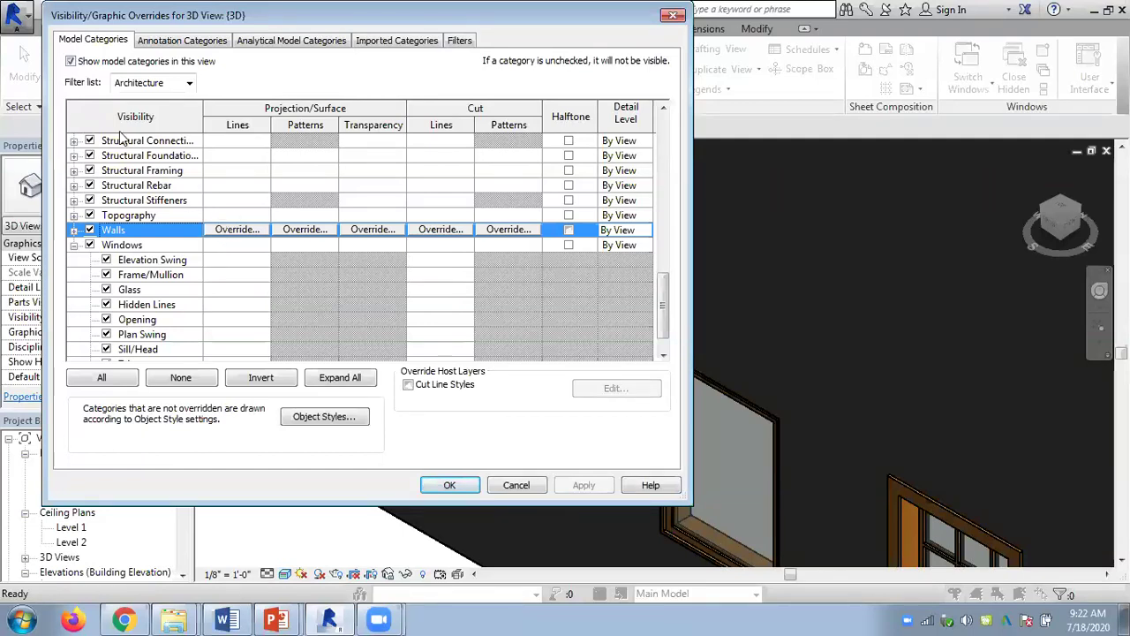
Add the Structure, Mechanical, Electrical and Piping disciplines to the model categories' filter list
click(190, 83)
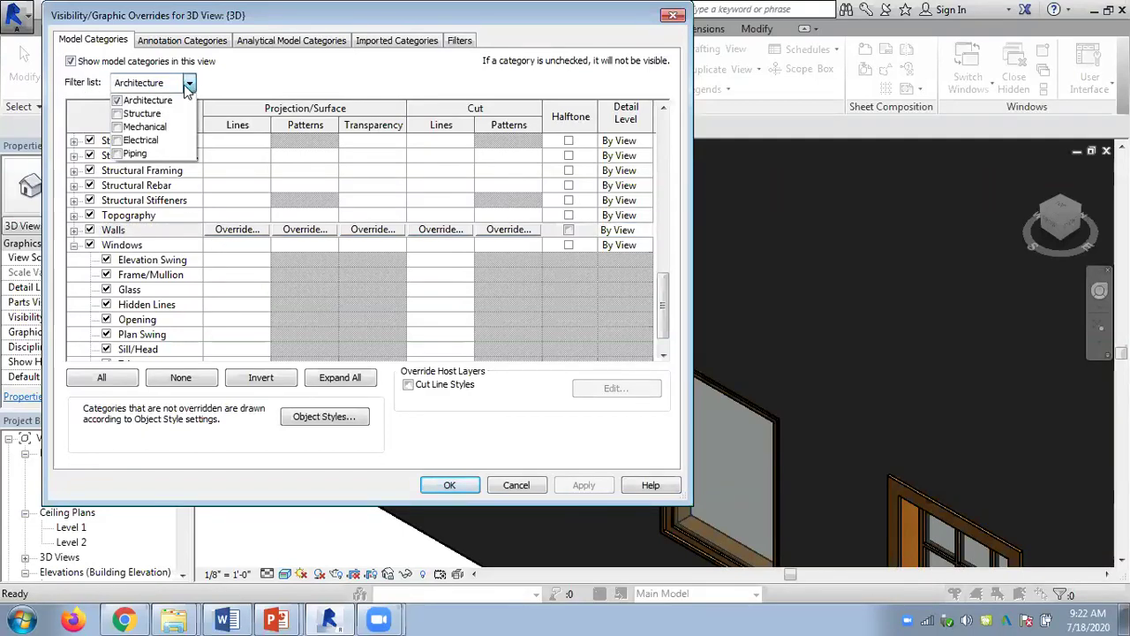
click(118, 114)
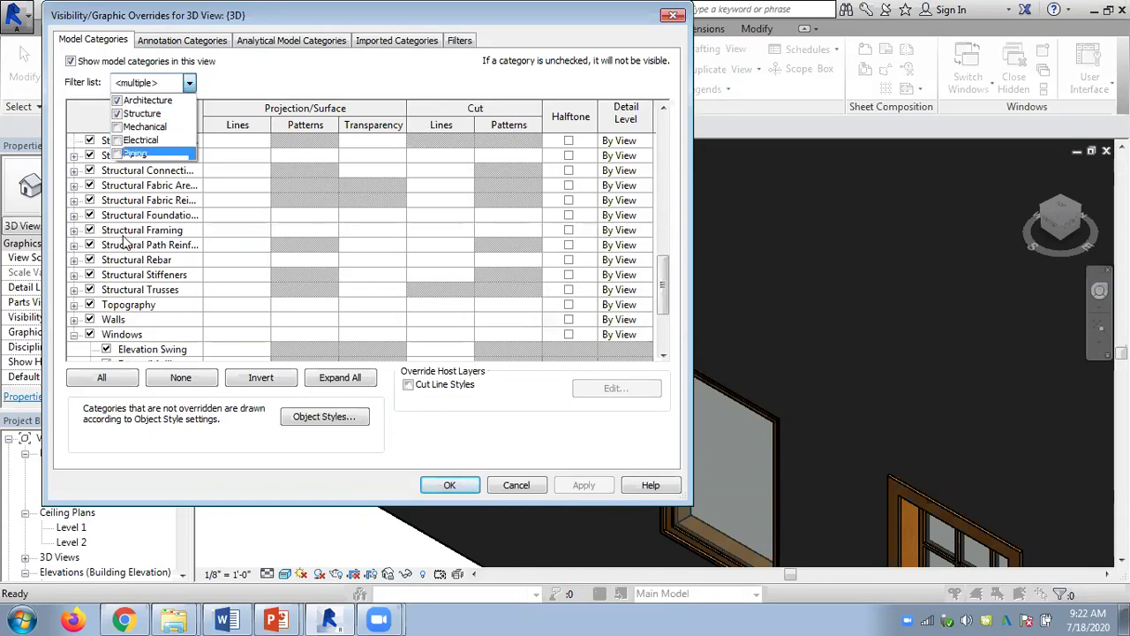
click(118, 127)
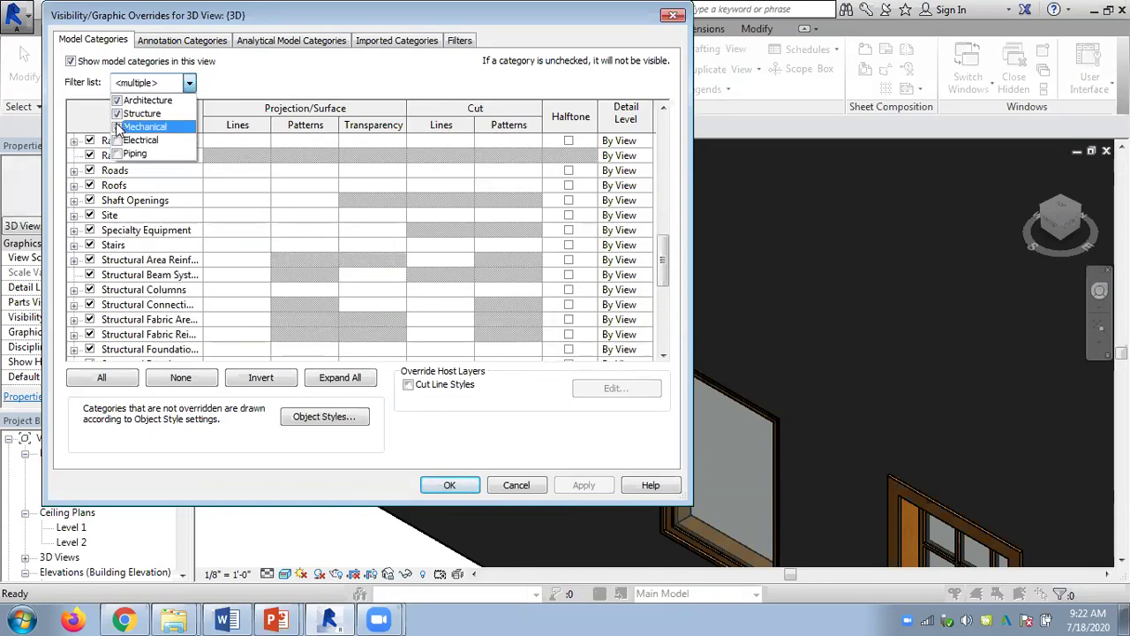
click(117, 140)
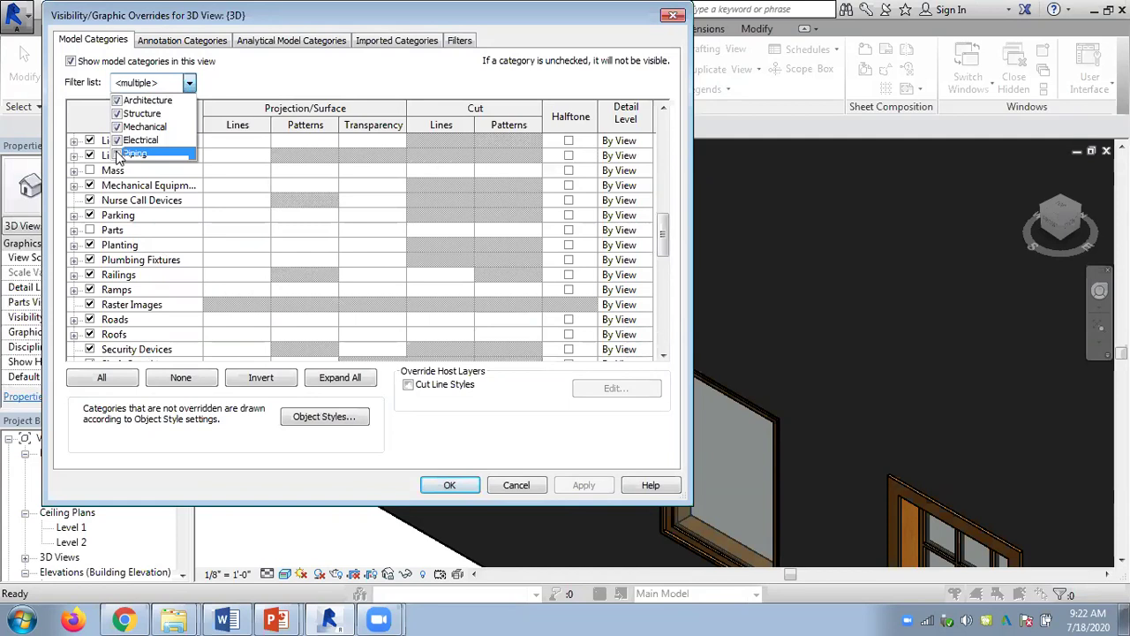
click(118, 154)
Restrict the model categories' filter list to Architecture only again
click(117, 154)
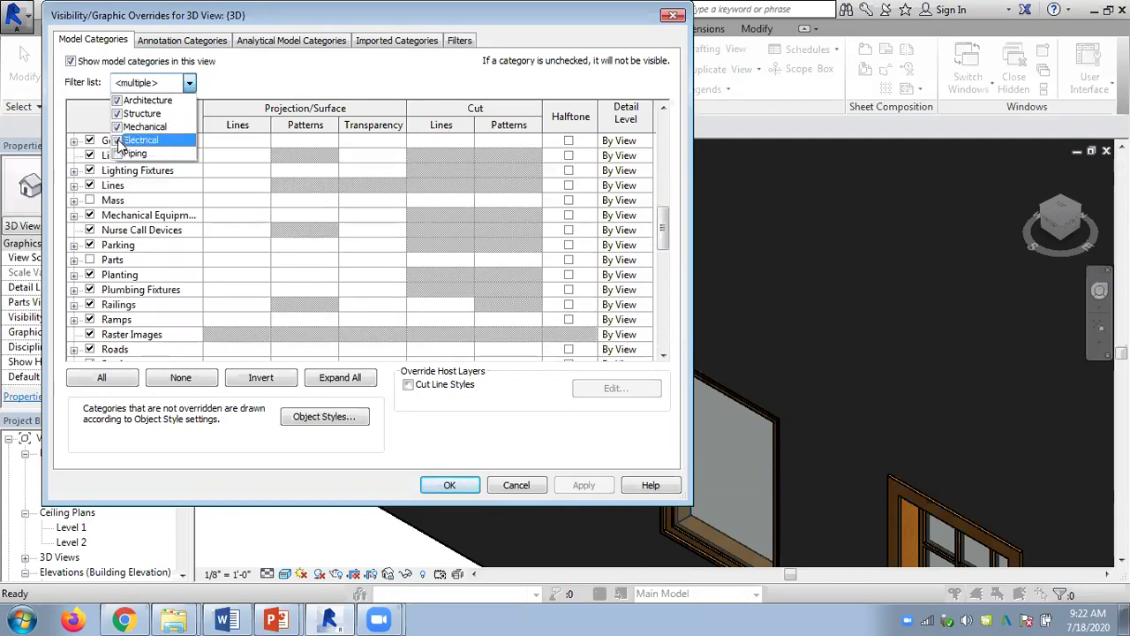
click(117, 140)
click(118, 127)
click(118, 114)
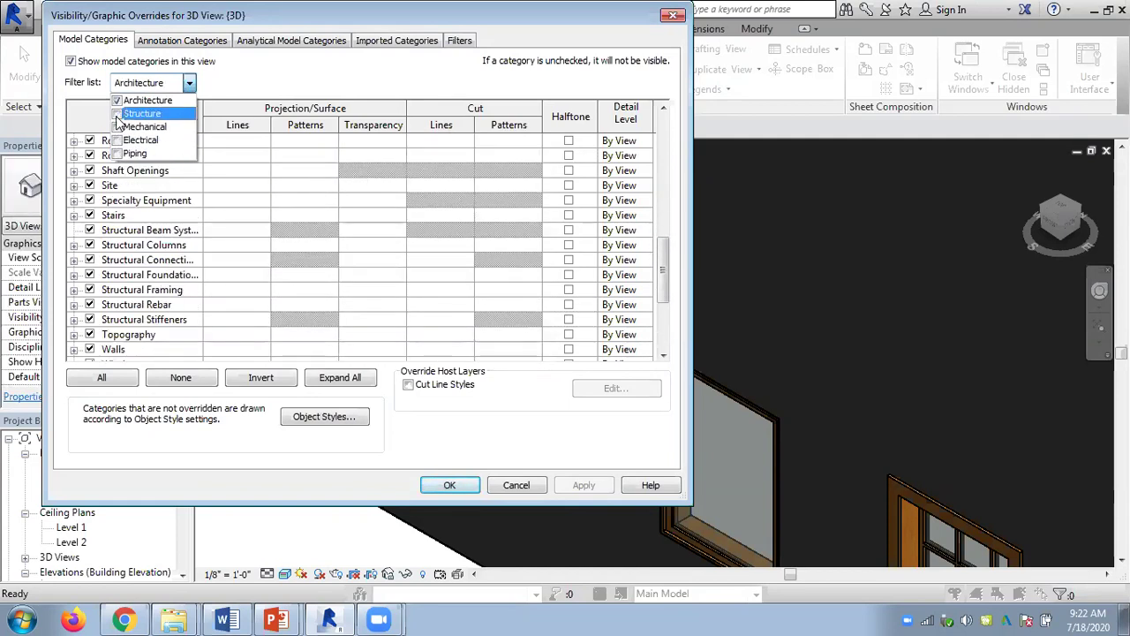
click(276, 63)
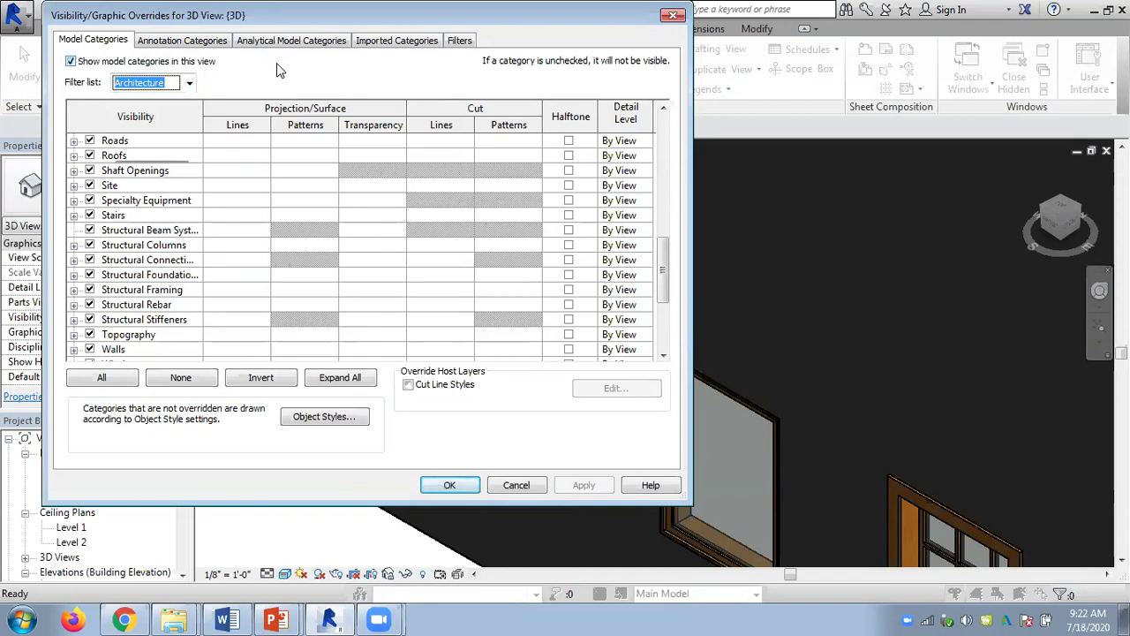
Look through the annotation and analytical model categories, switching the Dimensions annotation category off and on again
click(170, 44)
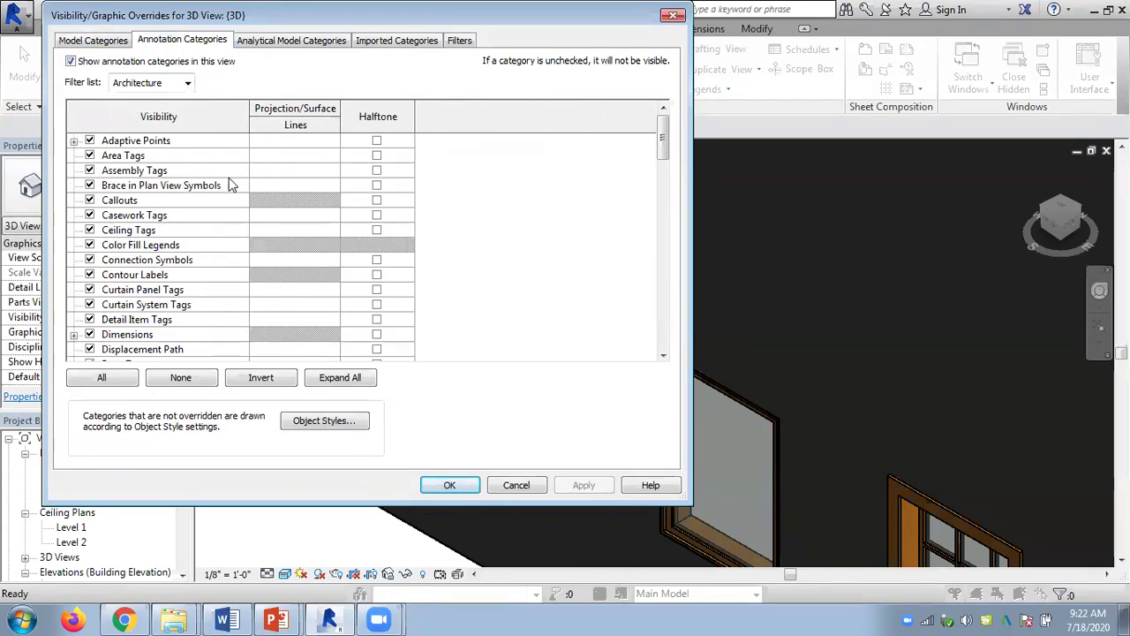
click(89, 334)
click(89, 335)
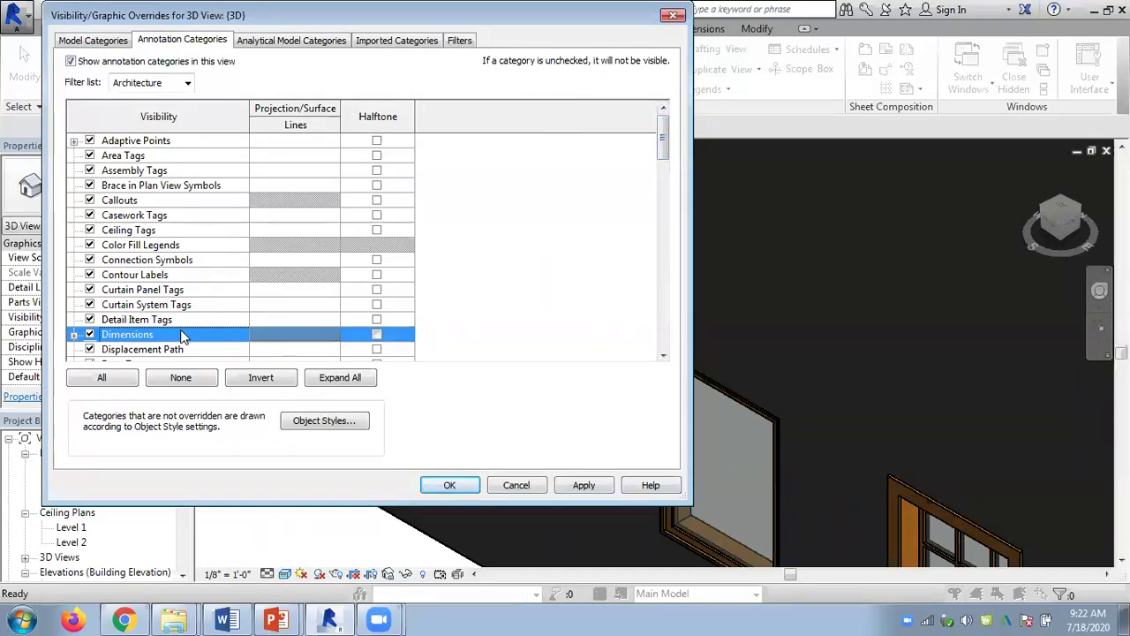
click(291, 40)
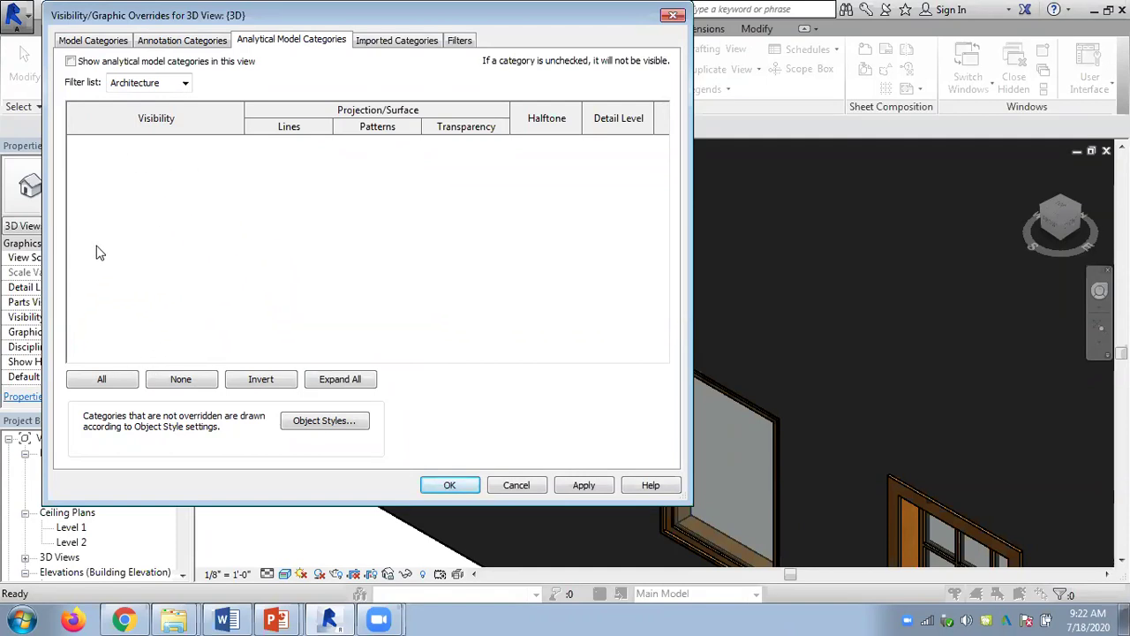
Return to the model categories and hide the Doors category in the 3D view
click(90, 40)
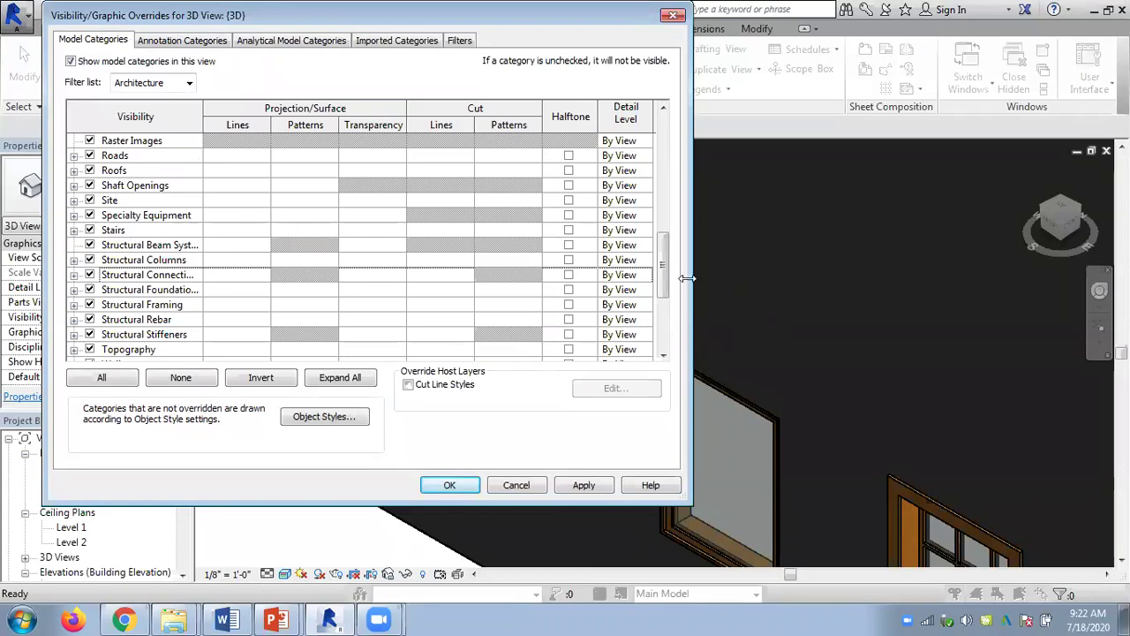
drag(663, 265, 666, 154)
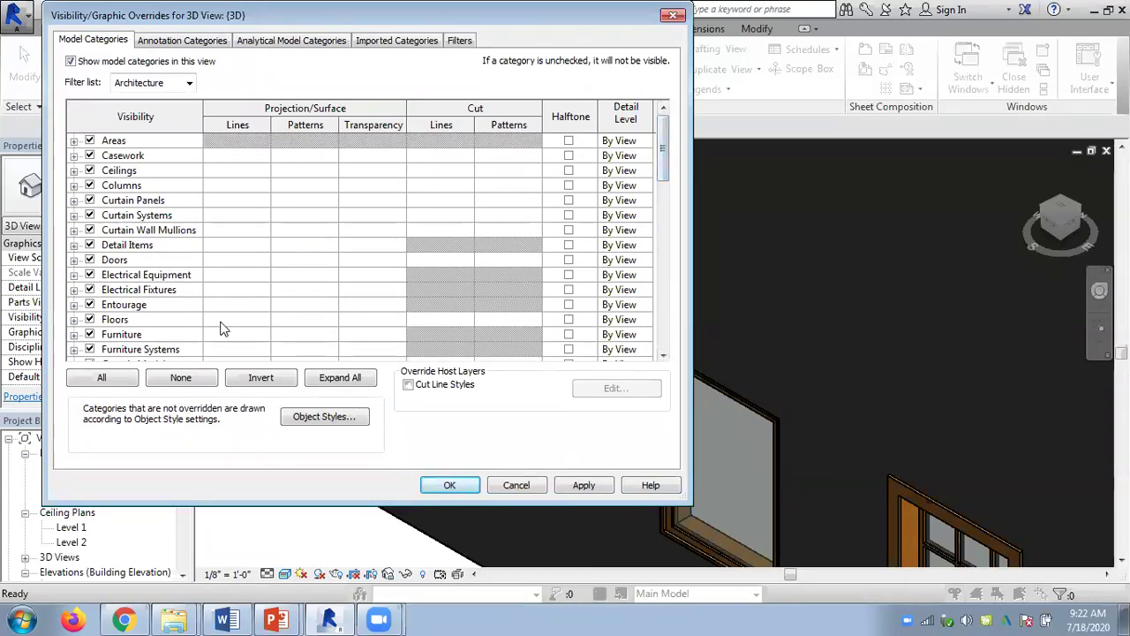
click(89, 261)
click(586, 485)
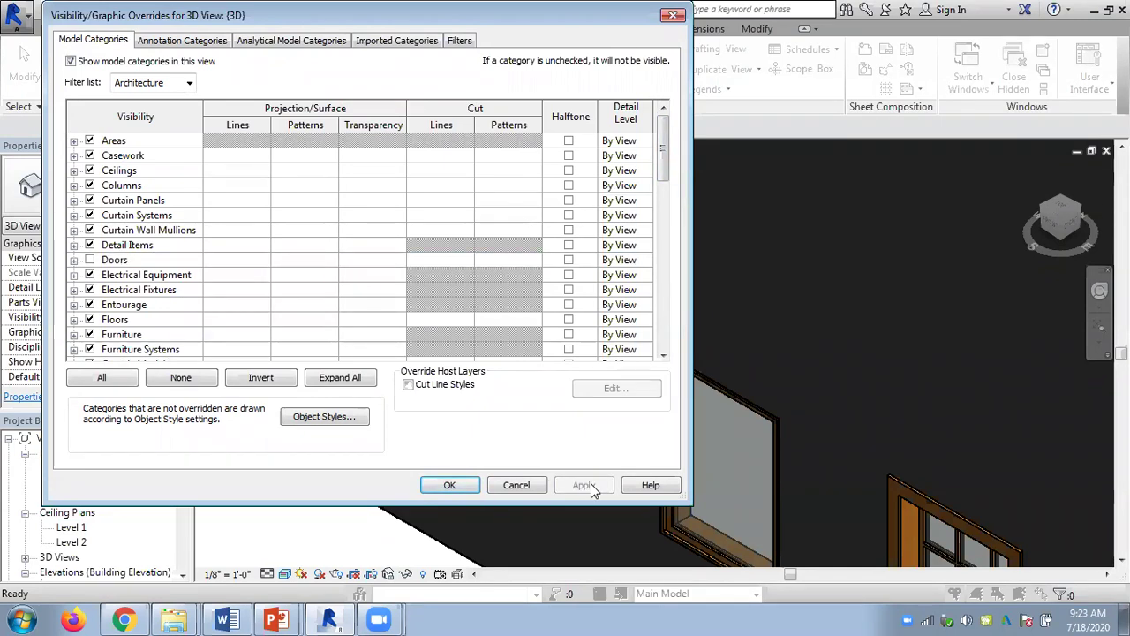
Move the overrides dialog off the model, show the Doors category again and accept the overrides
drag(402, 17, 879, 29)
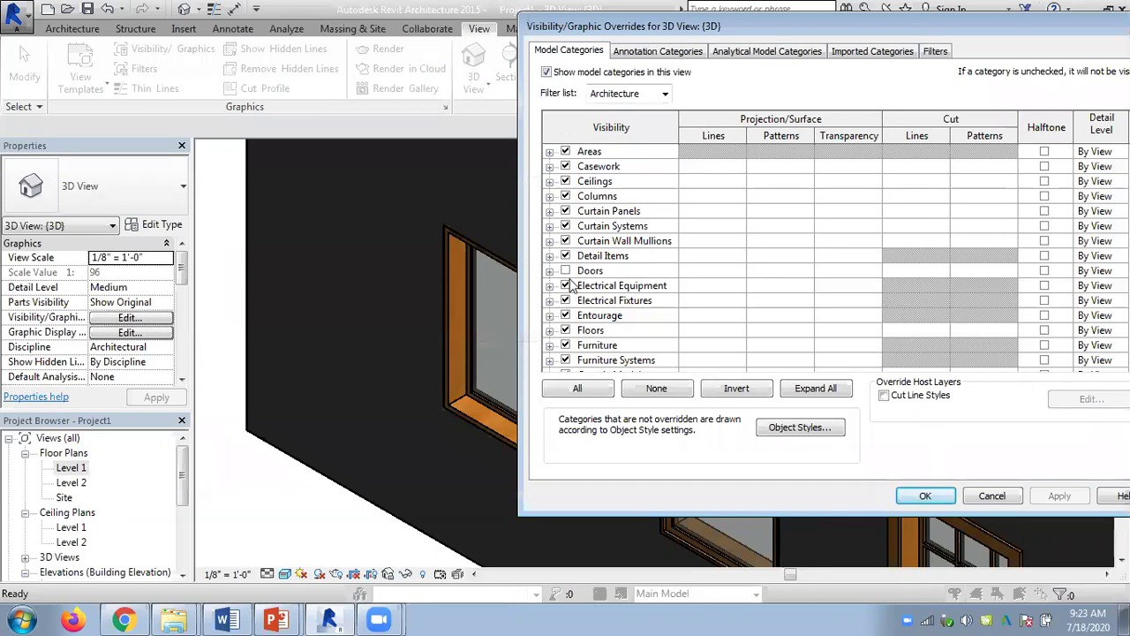
click(565, 271)
click(936, 497)
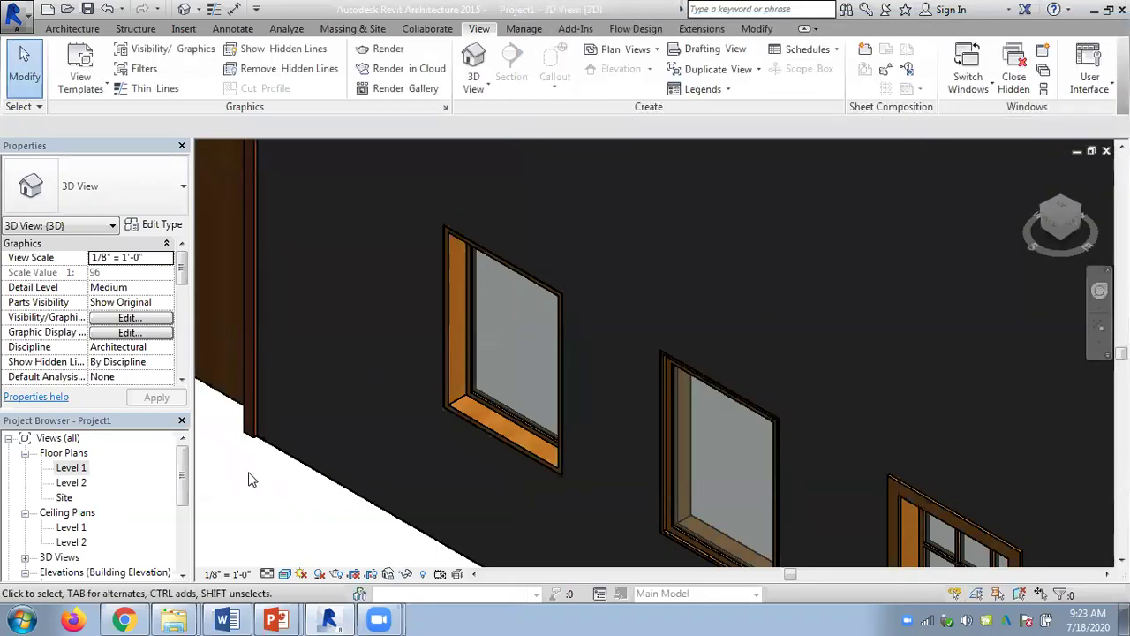
scroll(373, 374, down, 5)
middle_drag(427, 319, 659, 312)
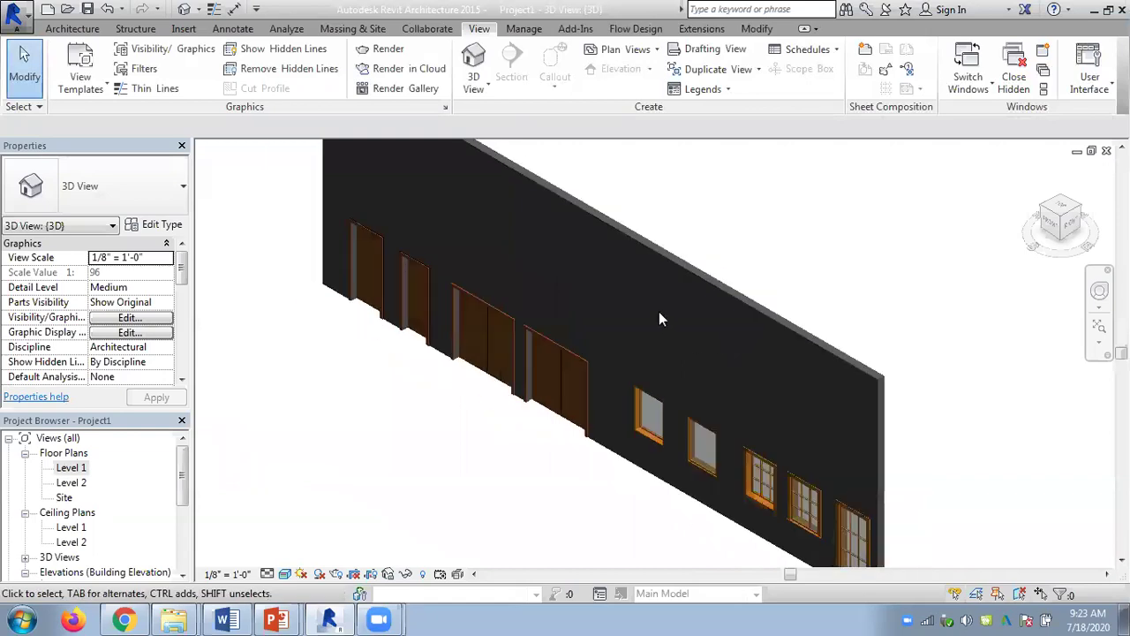
Switch to the Chapter 06 PowerPoint presentation and review the slide on Visibility/Graphic Overrides of an Element
click(225, 620)
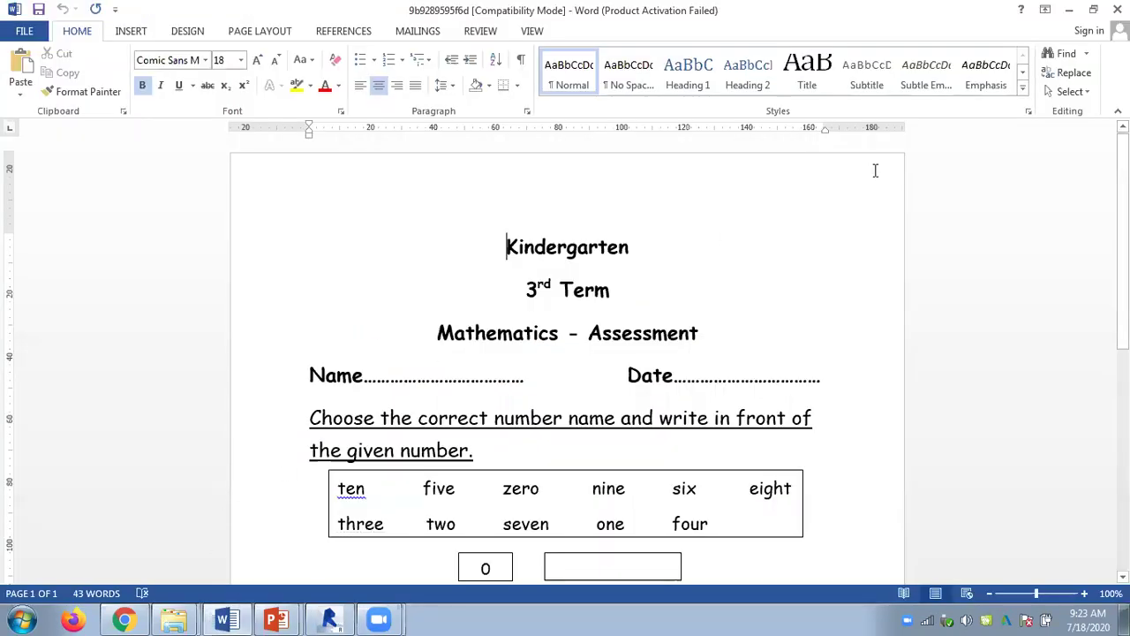
click(1068, 9)
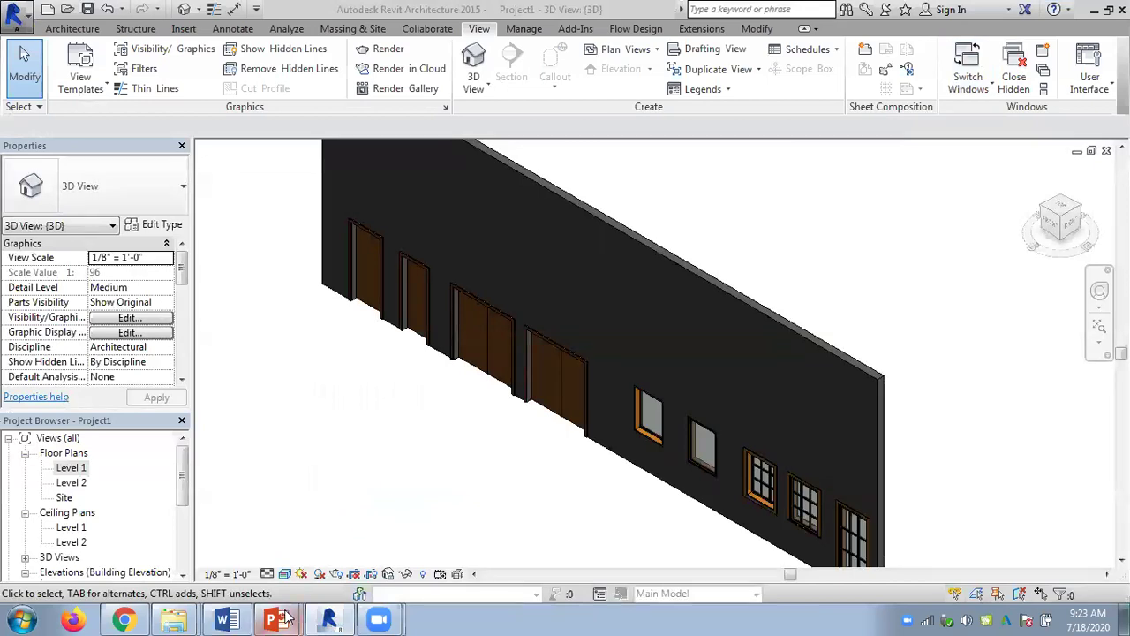
mouse_move(287, 618)
click(252, 580)
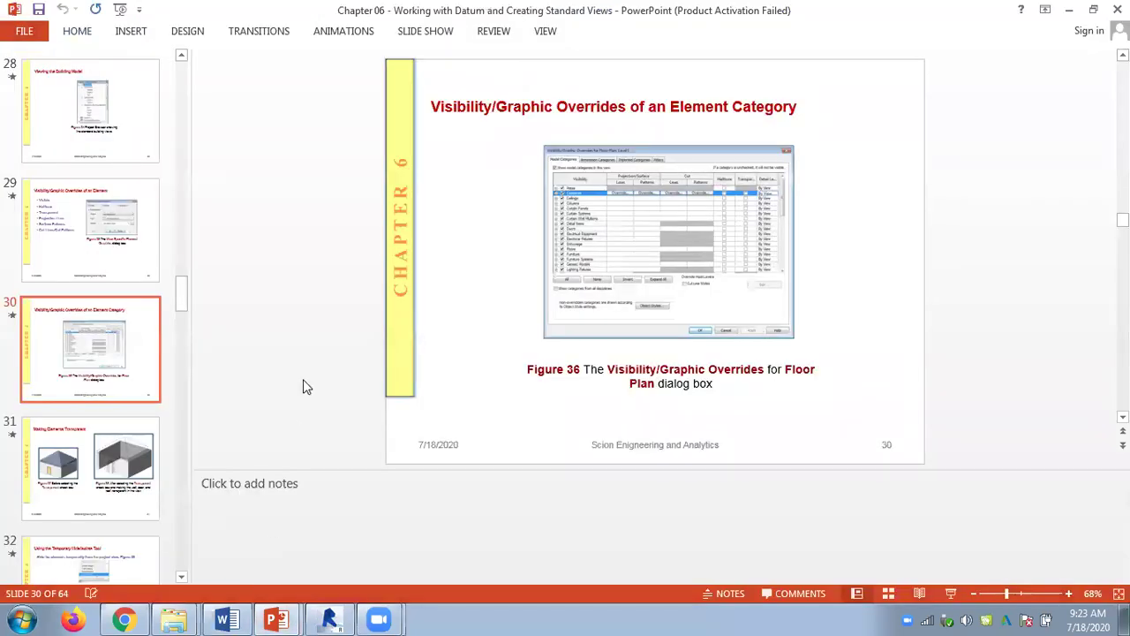
scroll(303, 380, down, 1)
scroll(303, 380, up, 1)
scroll(303, 387, up, 1)
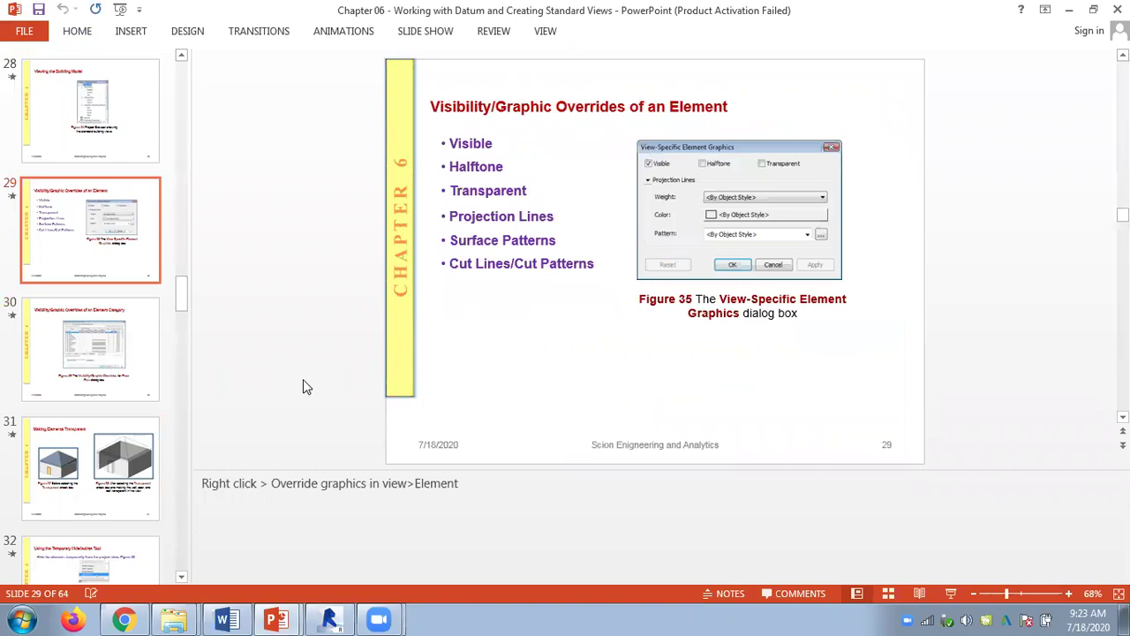
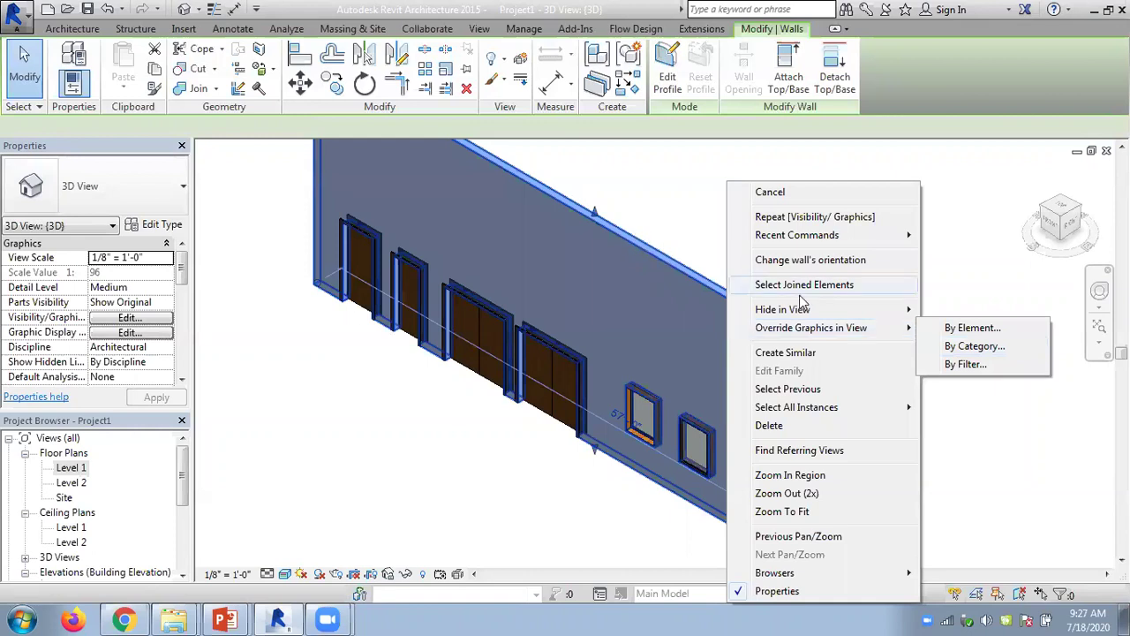
Override the selected wall's graphics by element, turning its visibility off and on again in the 3D view
click(950, 332)
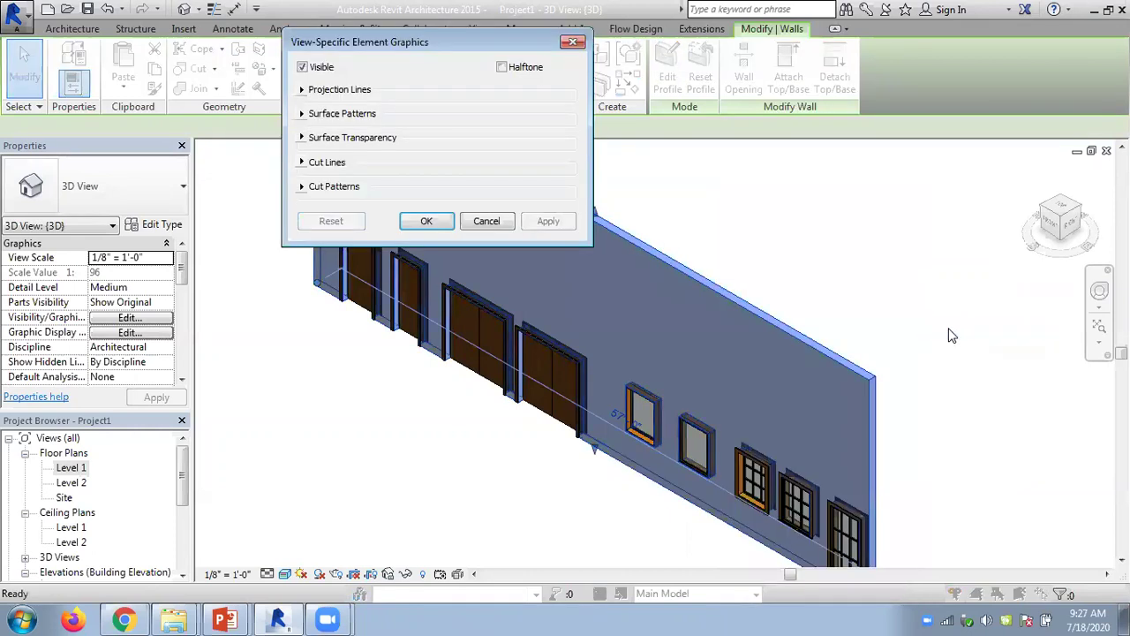
drag(373, 41, 270, 68)
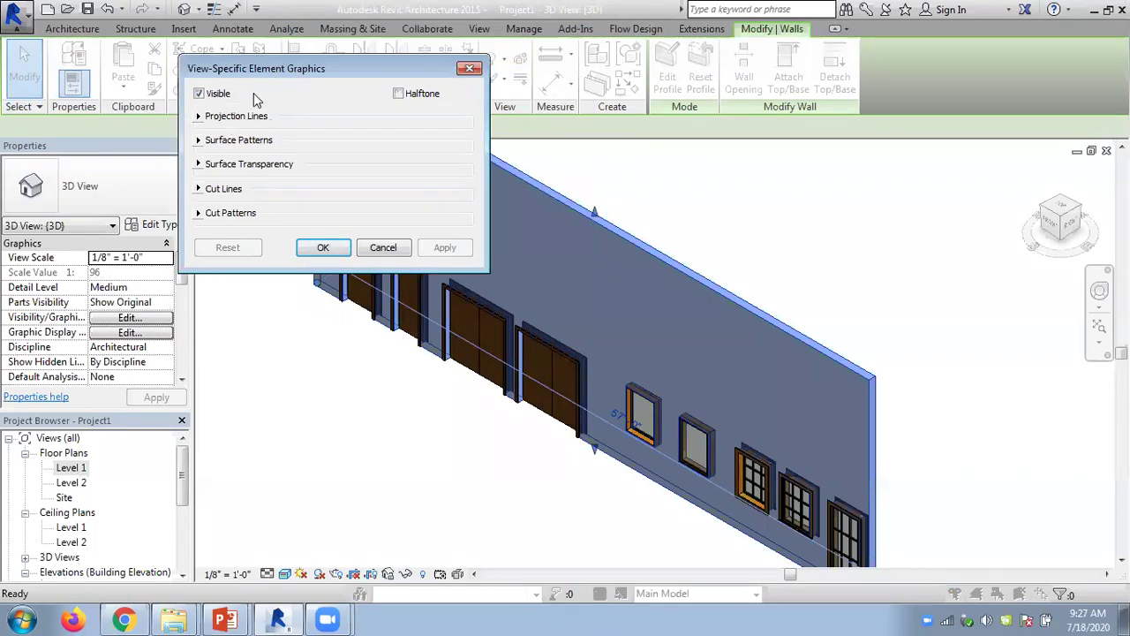
click(199, 93)
click(433, 251)
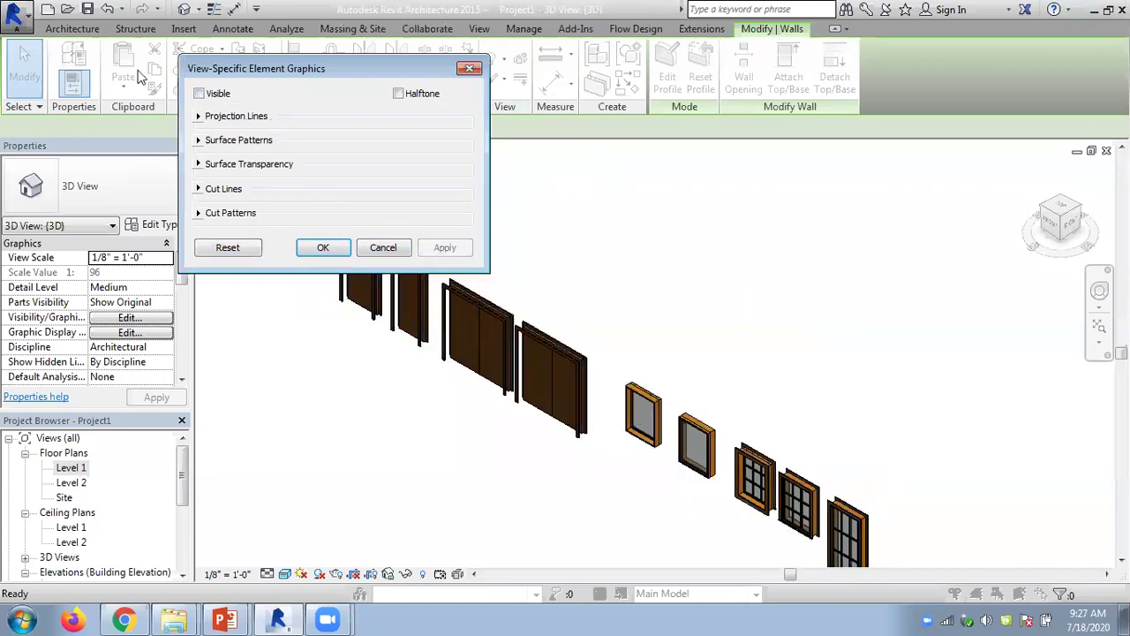
click(199, 94)
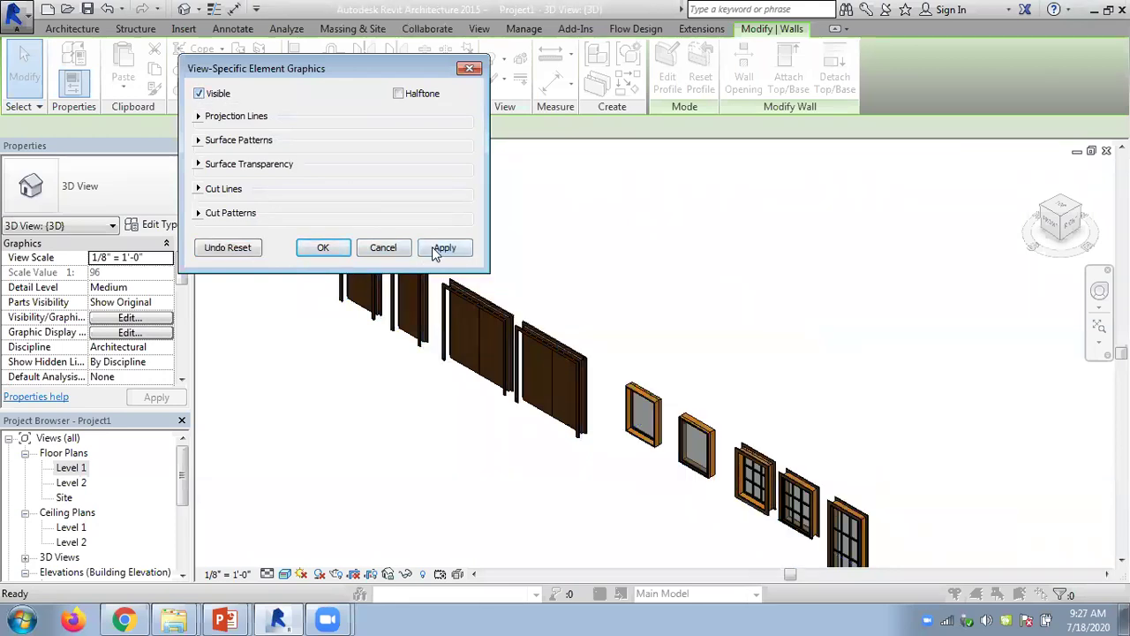
click(433, 249)
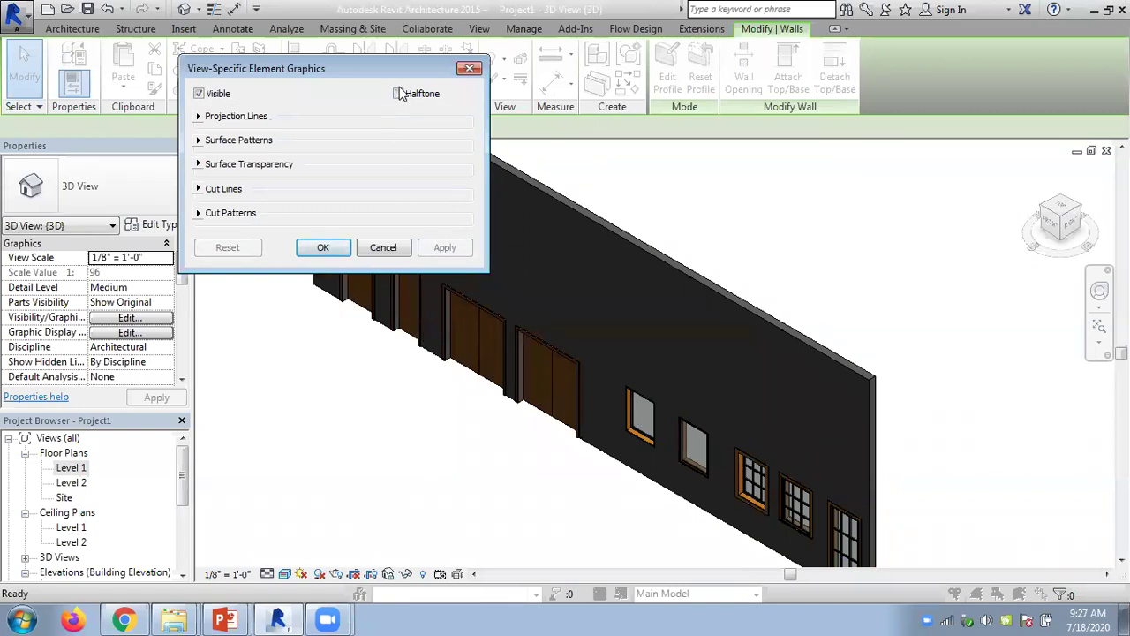
Apply the Halftone override to the wall and remove it again
click(398, 94)
click(447, 250)
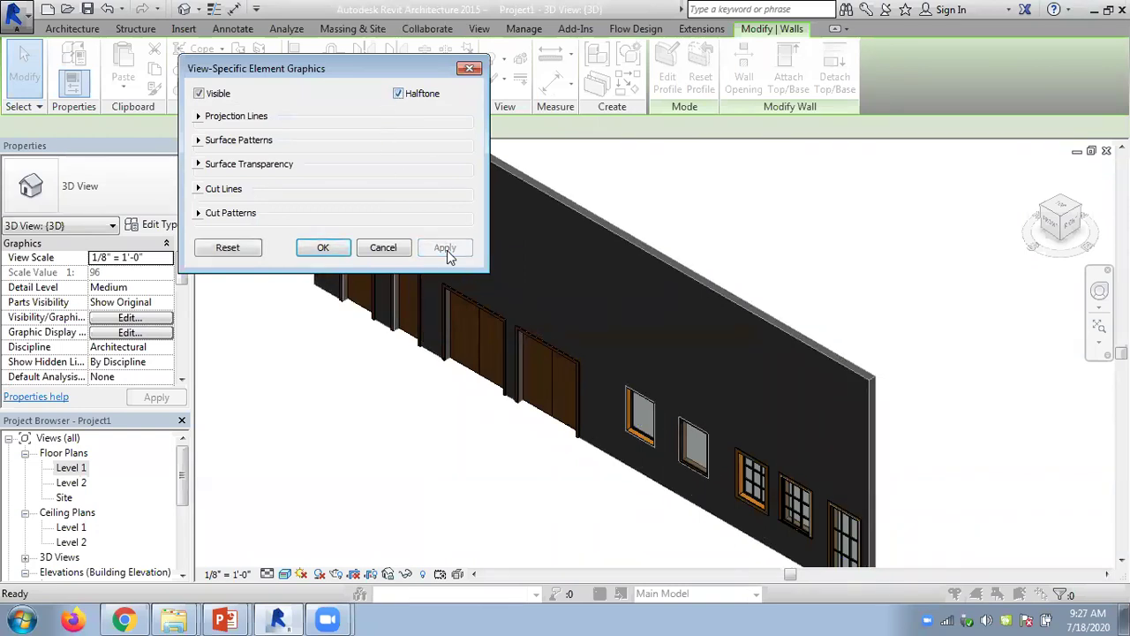
click(398, 93)
click(446, 250)
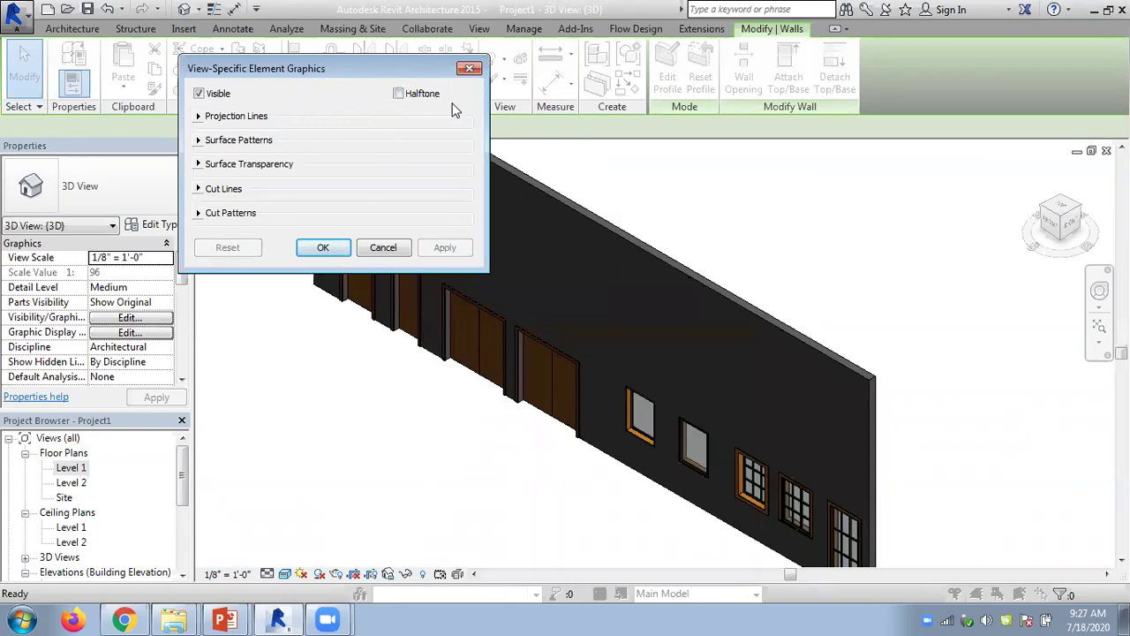
Set the wall's surface transparency override to 60 and apply it
click(199, 164)
click(345, 181)
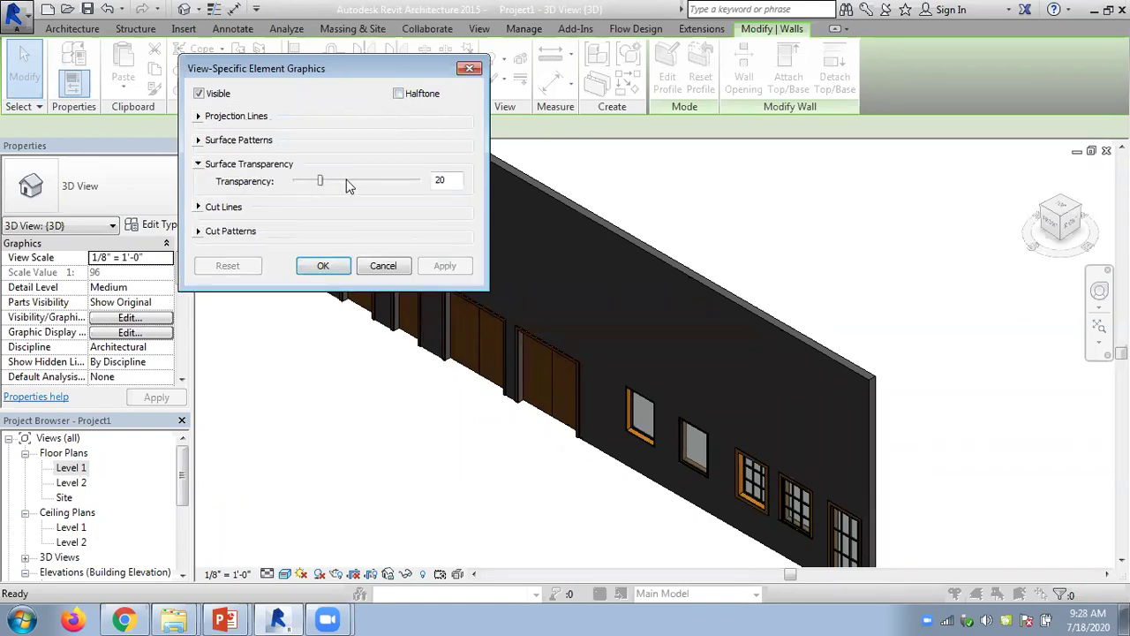
click(353, 181)
click(358, 180)
click(440, 266)
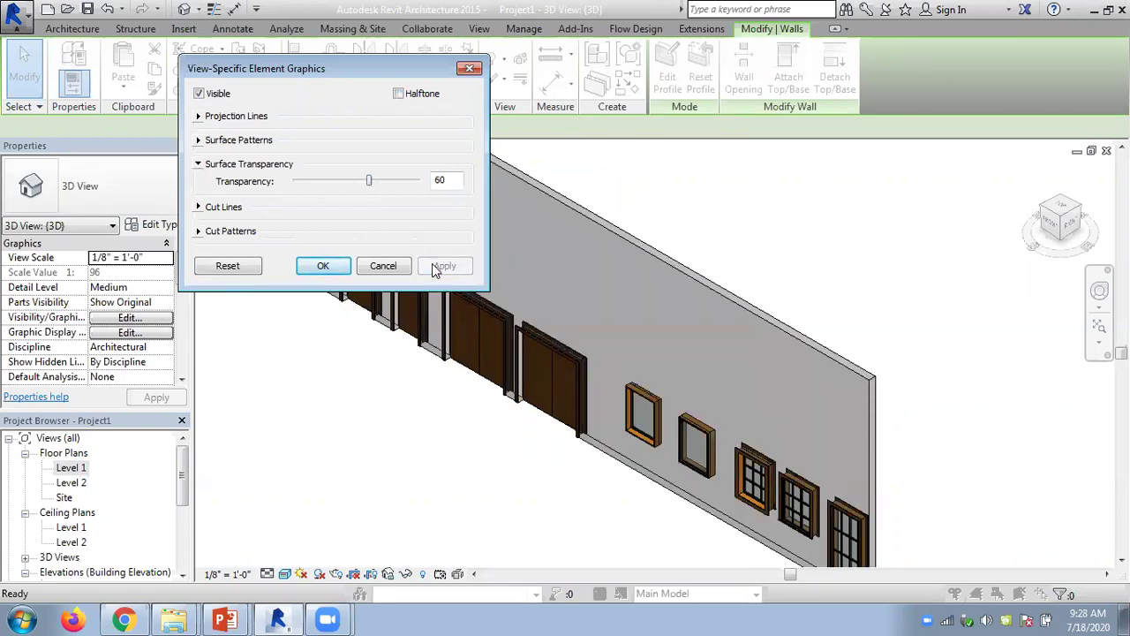
Try the wall's surface transparency at 91 and at 19, applying each value
drag(369, 181, 409, 182)
click(446, 266)
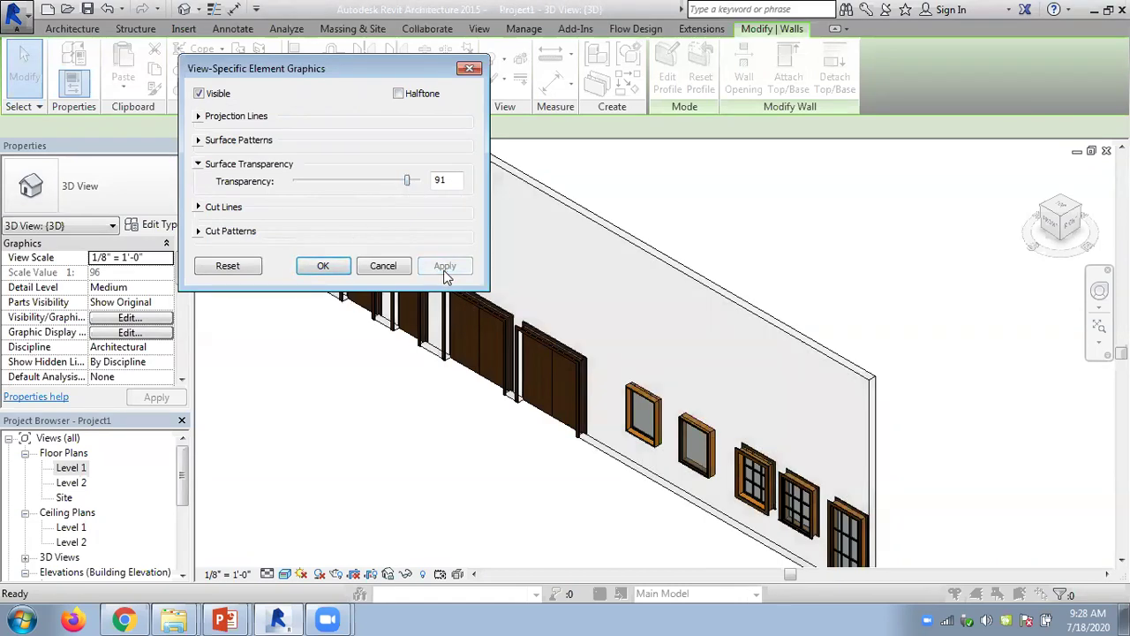
drag(406, 182, 318, 182)
click(435, 265)
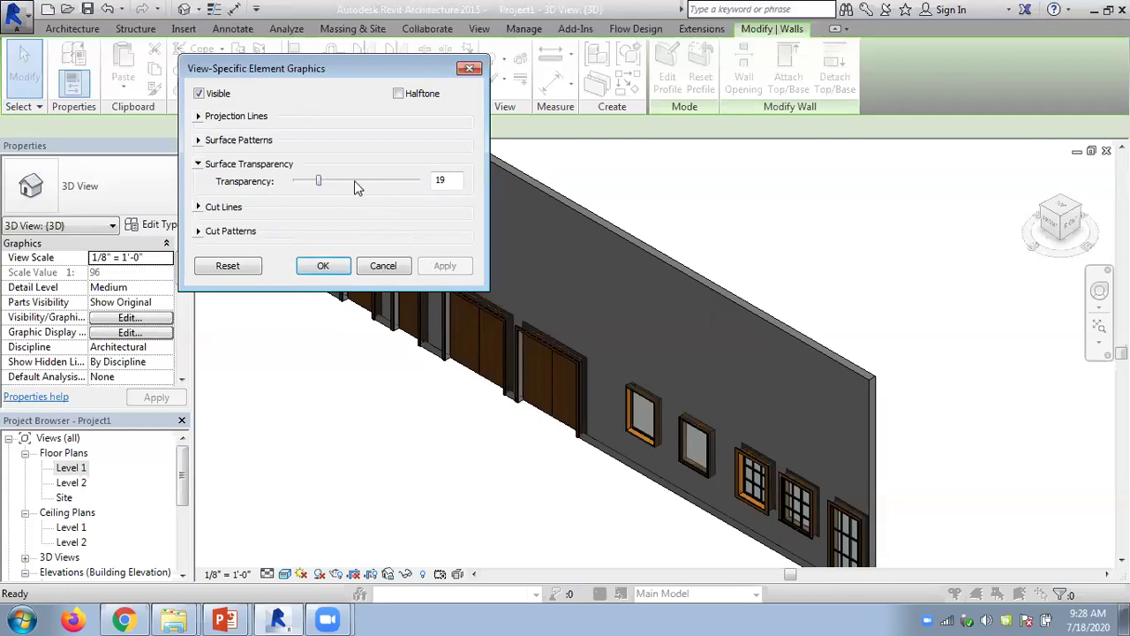
Set the wall's surface transparency to 59 and accept the element override
click(354, 180)
click(355, 180)
click(442, 266)
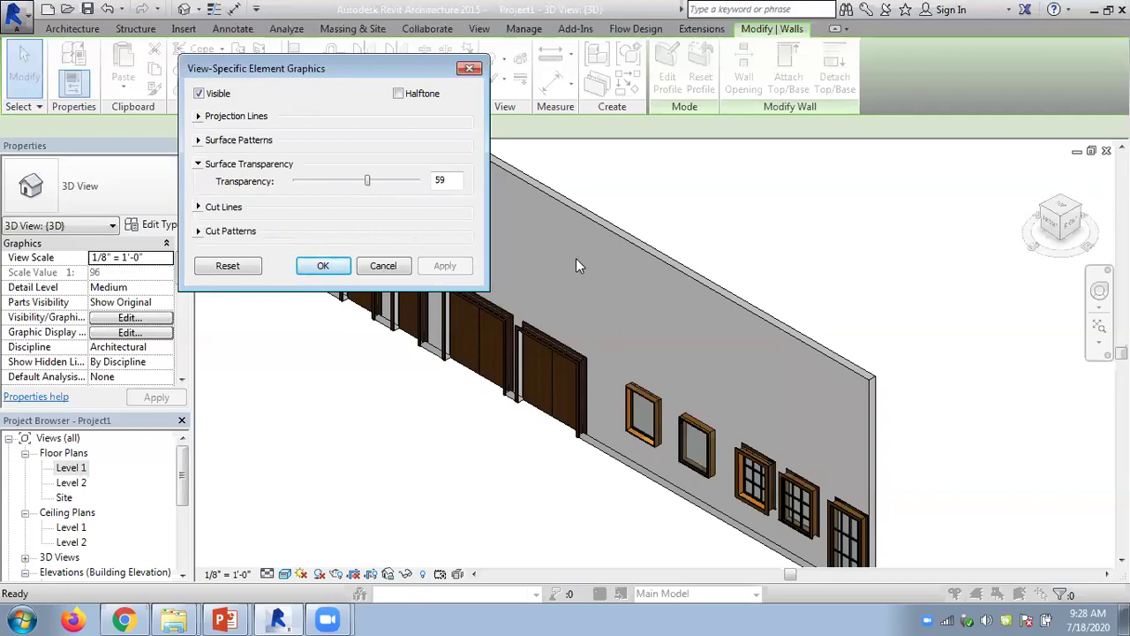
click(332, 268)
Deselect the wall and open the Level 1 floor plan
click(707, 241)
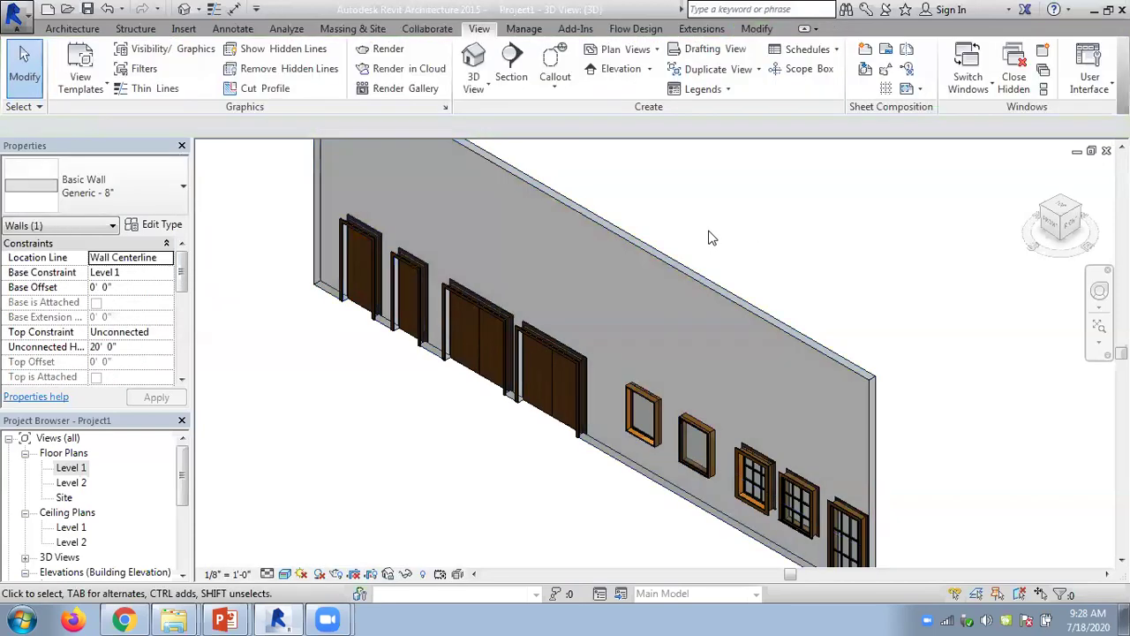
double_click(73, 467)
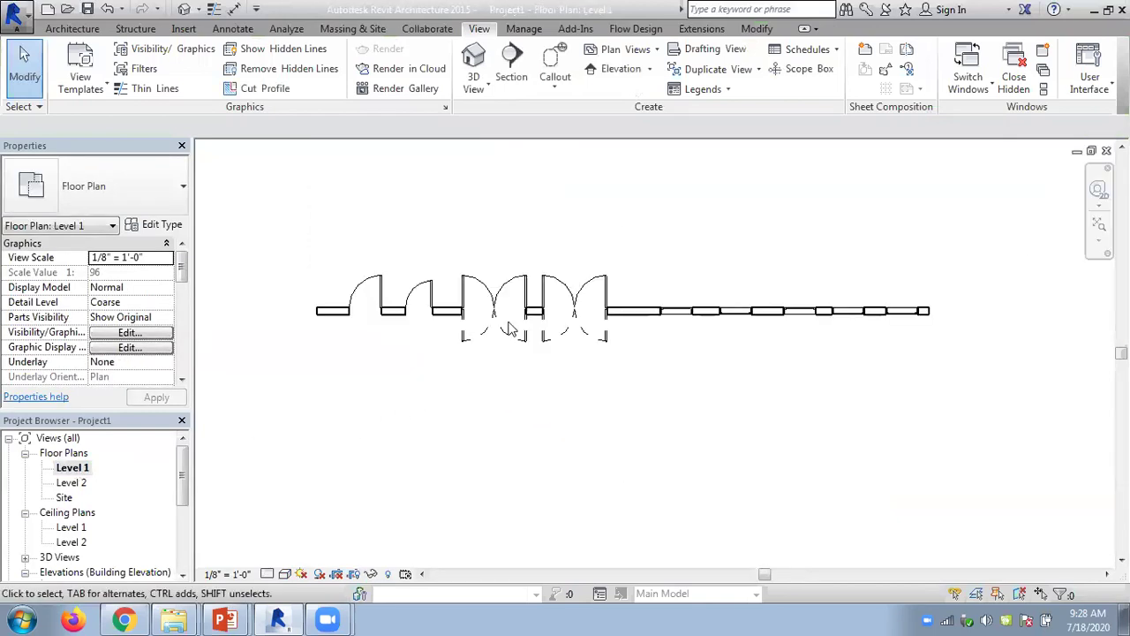
Place three 60" x 30" desks in the Level 1 plan, two above the windowed part of the wall and one below it
click(69, 29)
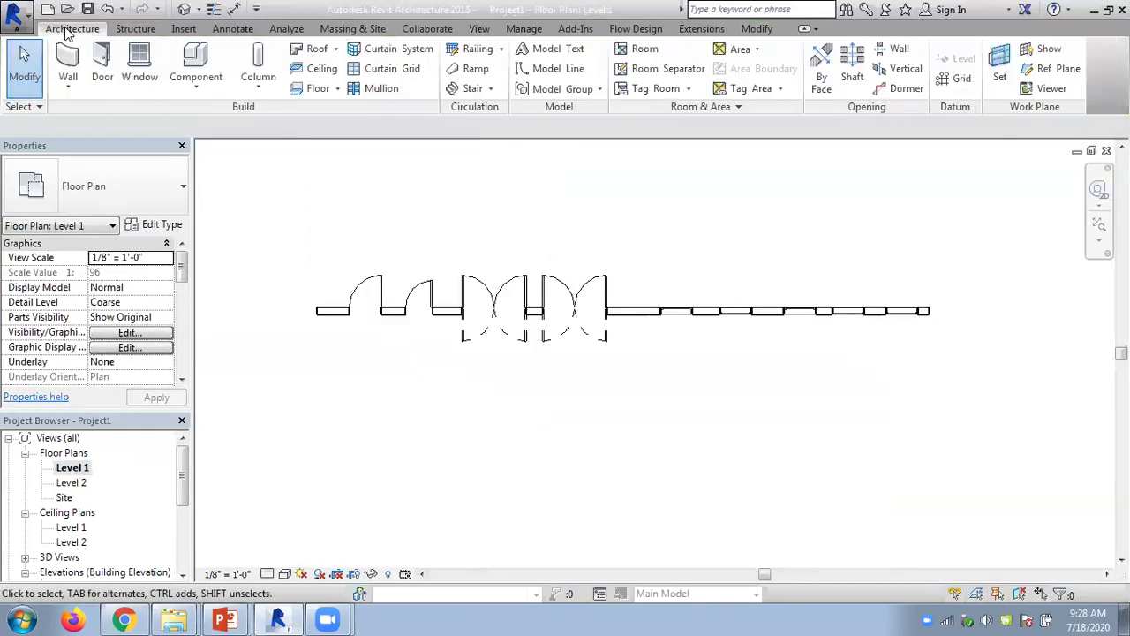
click(198, 85)
click(220, 119)
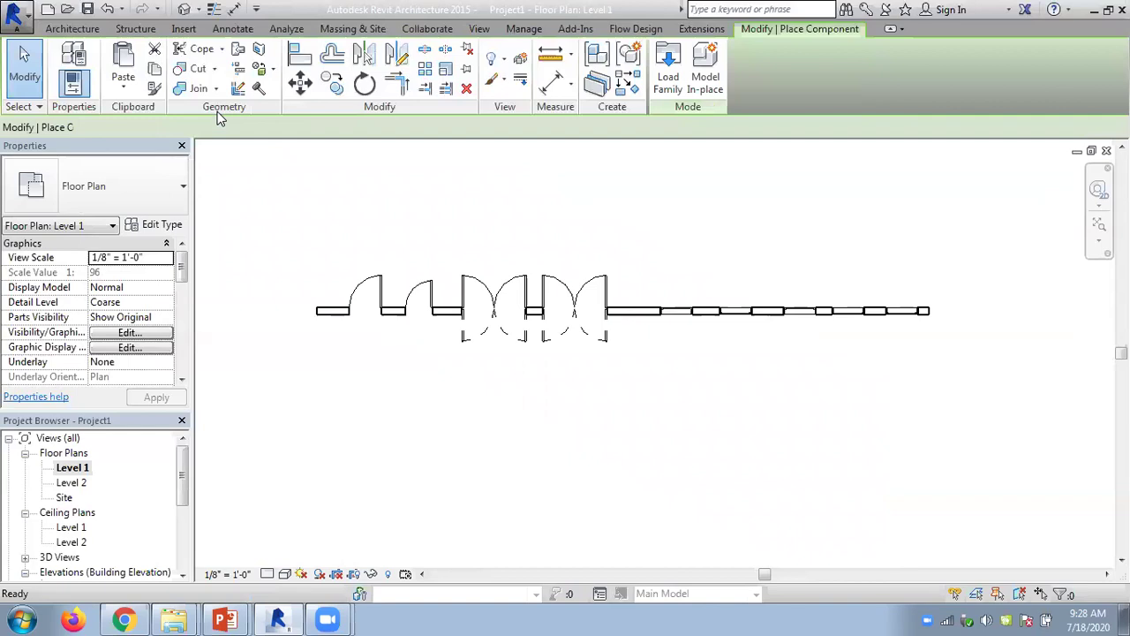
click(661, 257)
click(863, 231)
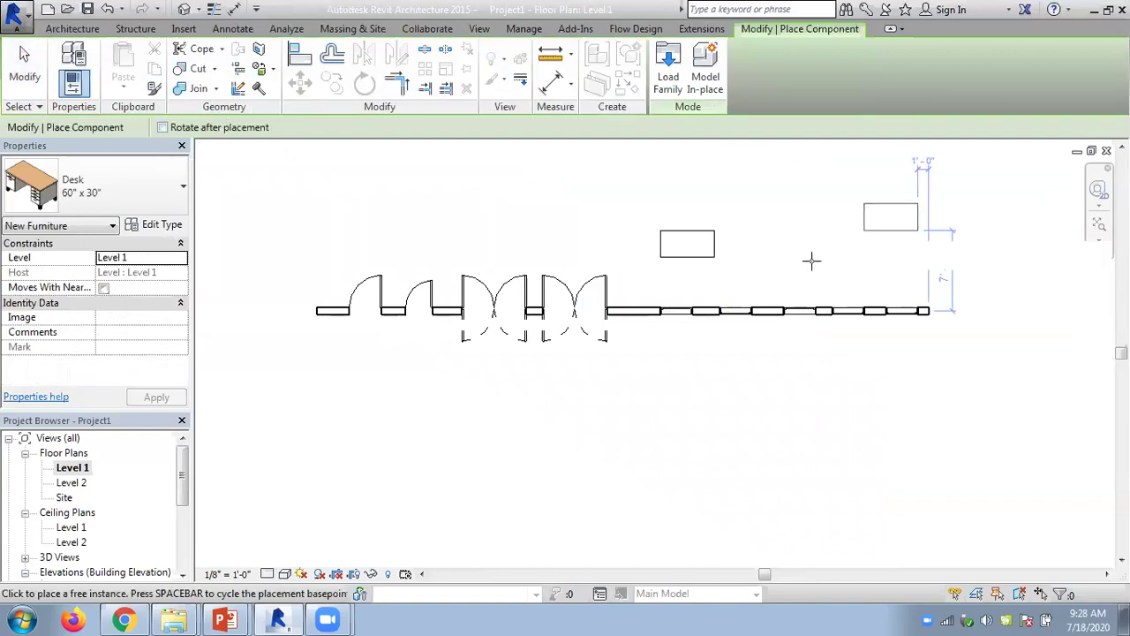
click(666, 386)
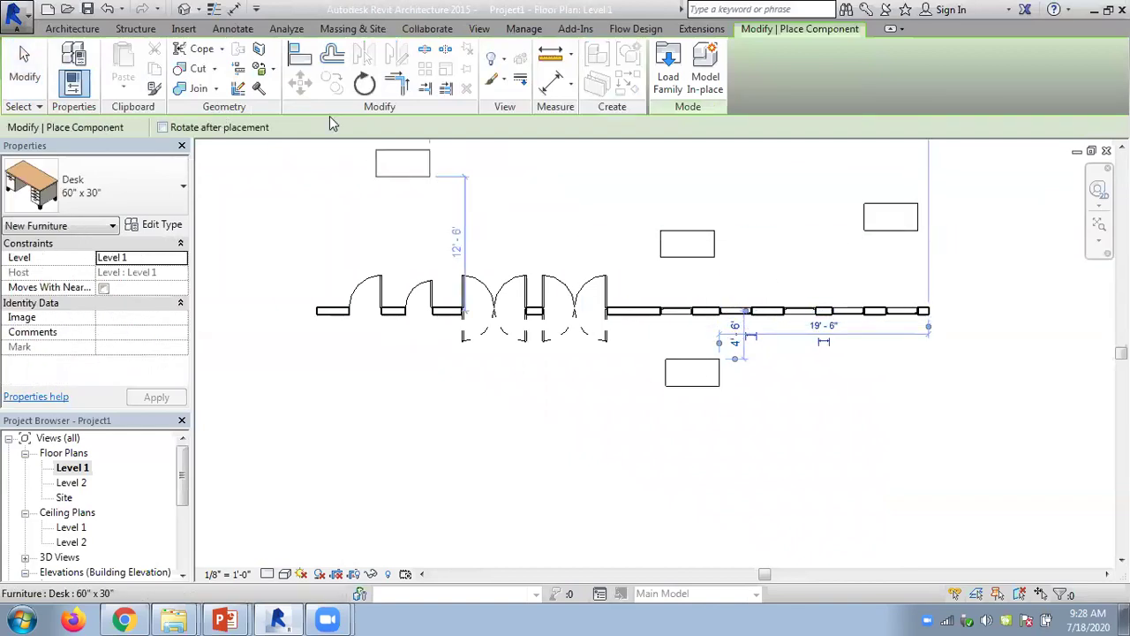
End desk placement in the default 3D view and move the desk behind the windows farther back, clear of them
click(183, 9)
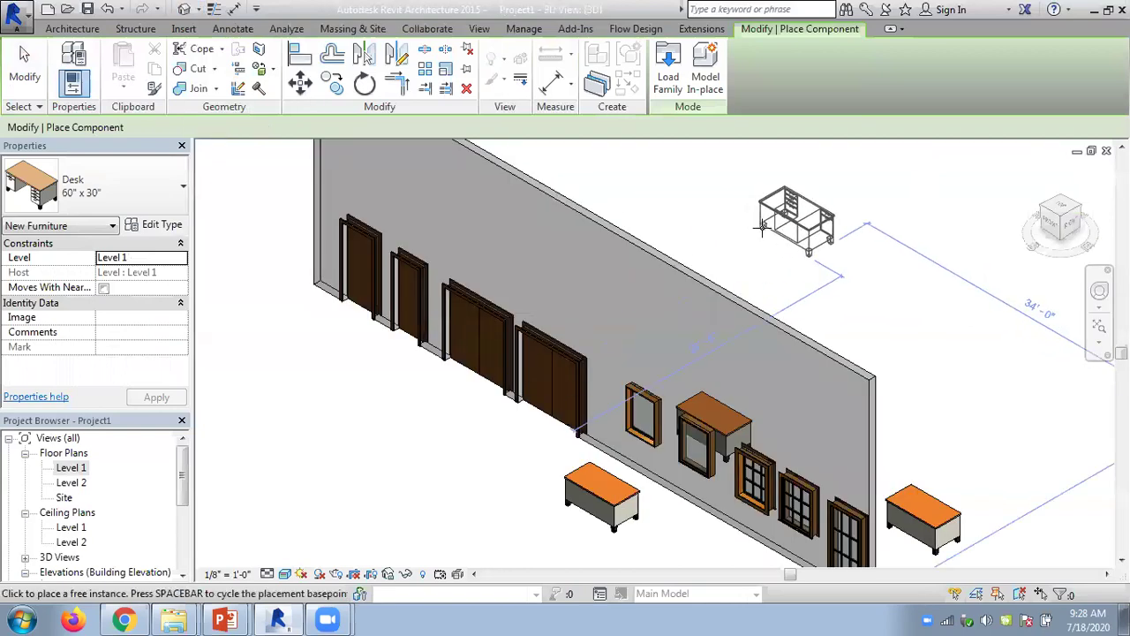
key(Escape)
key(Escape)
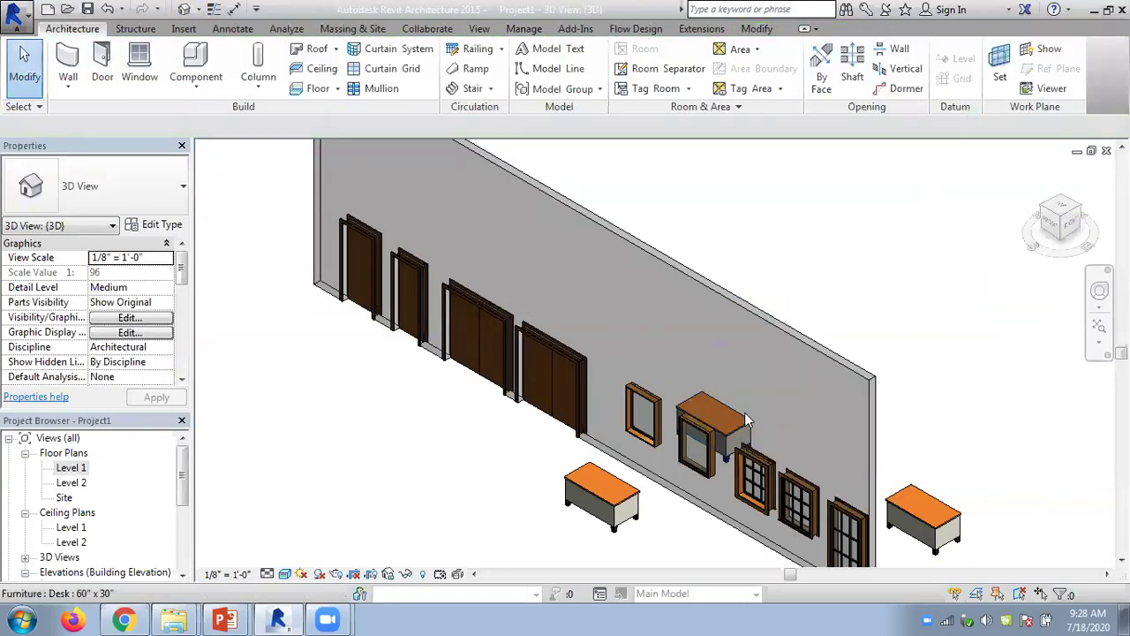
click(742, 421)
drag(742, 421, 689, 358)
click(799, 273)
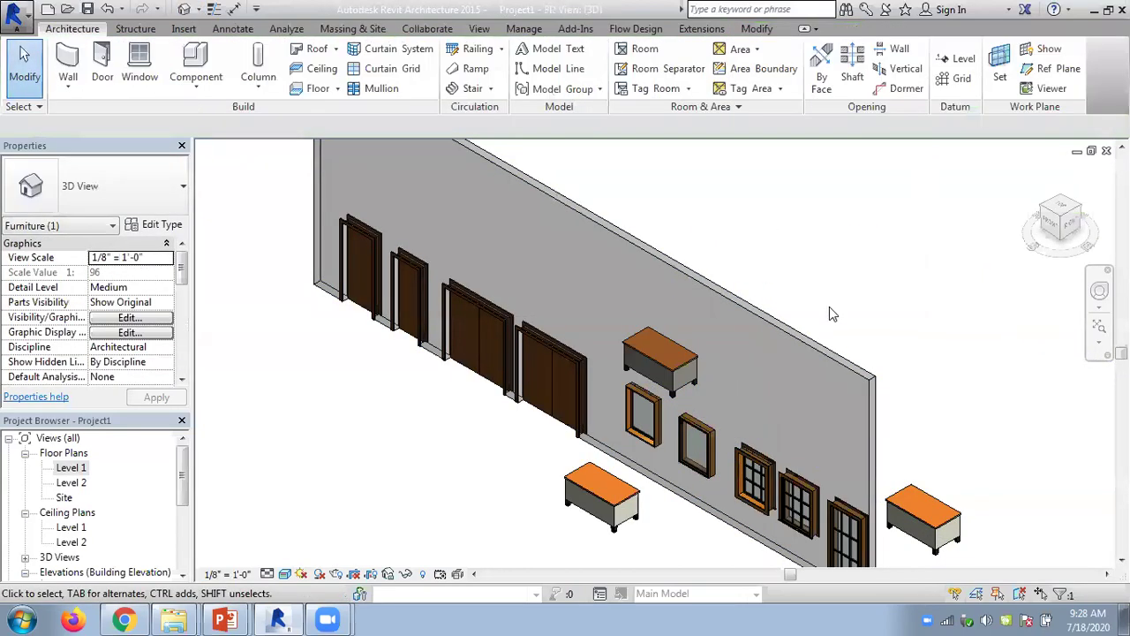
View the desks through the transparent wall and check the Making Elements Transparent slide in PowerPoint before returning to Revit
shift+middle_drag(815, 314, 776, 226)
scroll(777, 226, down, 2)
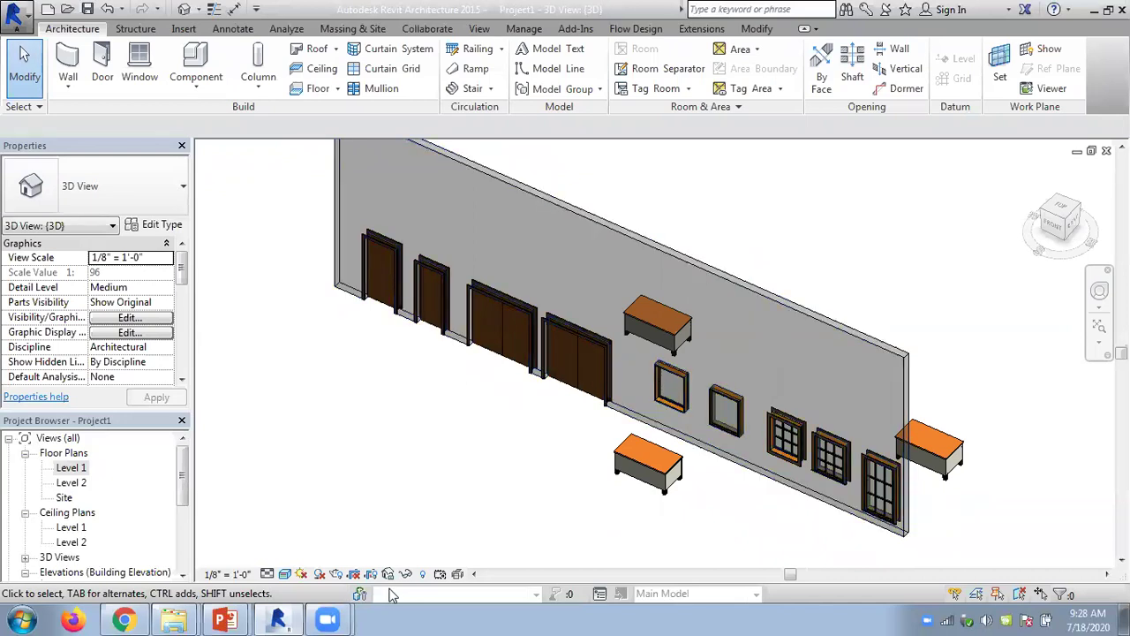
mouse_move(225, 620)
click(265, 583)
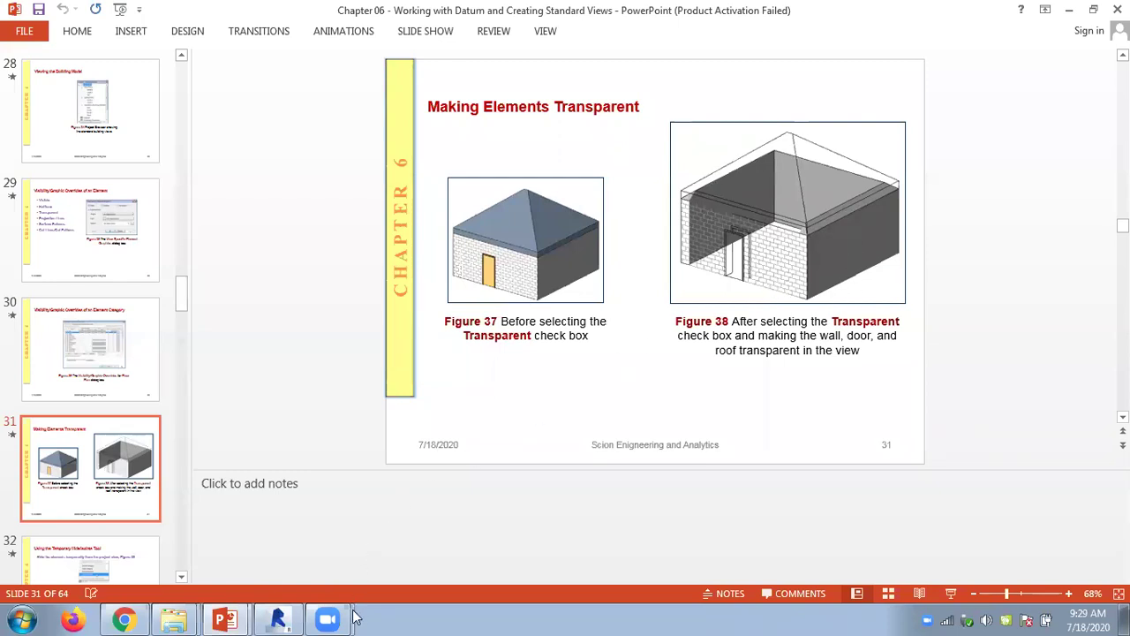
click(277, 619)
Open the wall's graphic override by element, reset it and apply the reset
shift+middle_drag(894, 245, 861, 216)
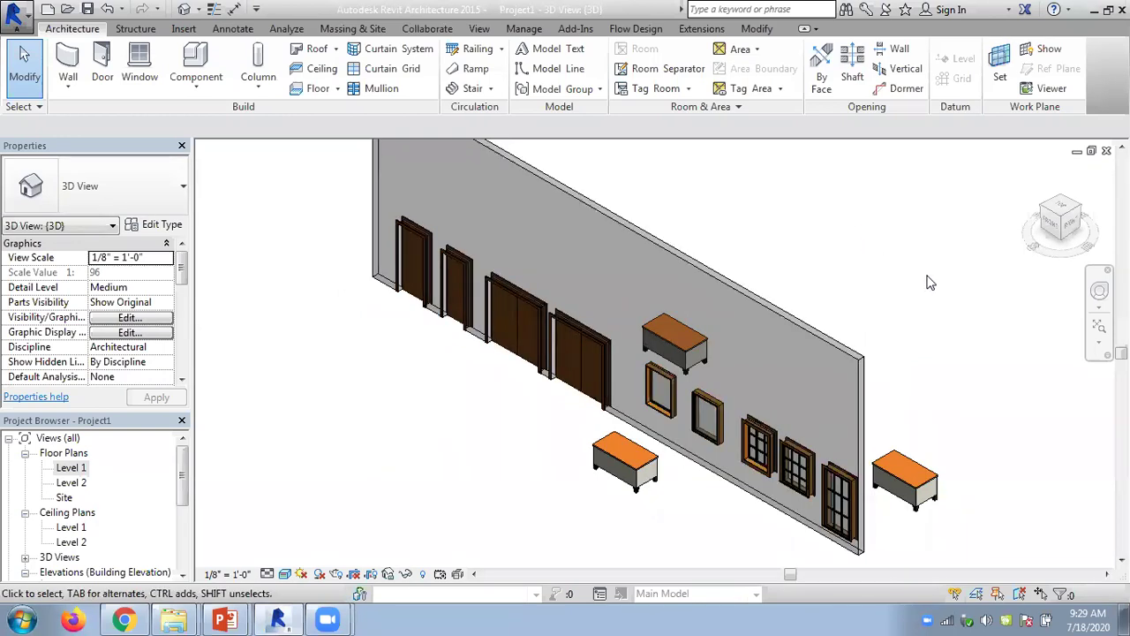
right_click(805, 326)
mouse_move(884, 327)
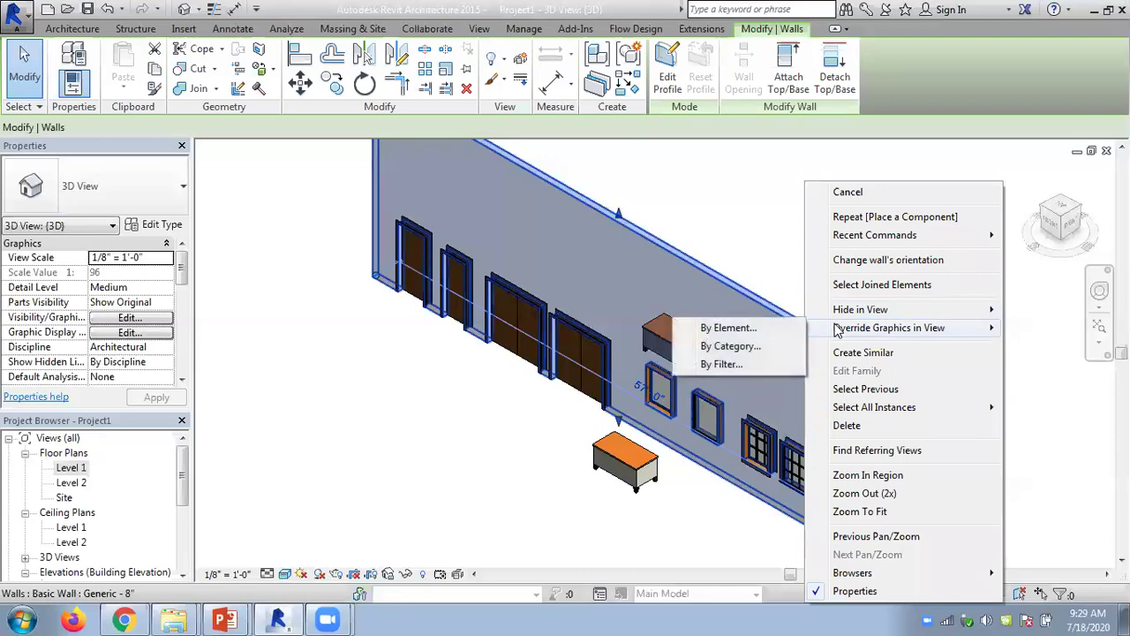
click(768, 331)
click(218, 272)
click(441, 267)
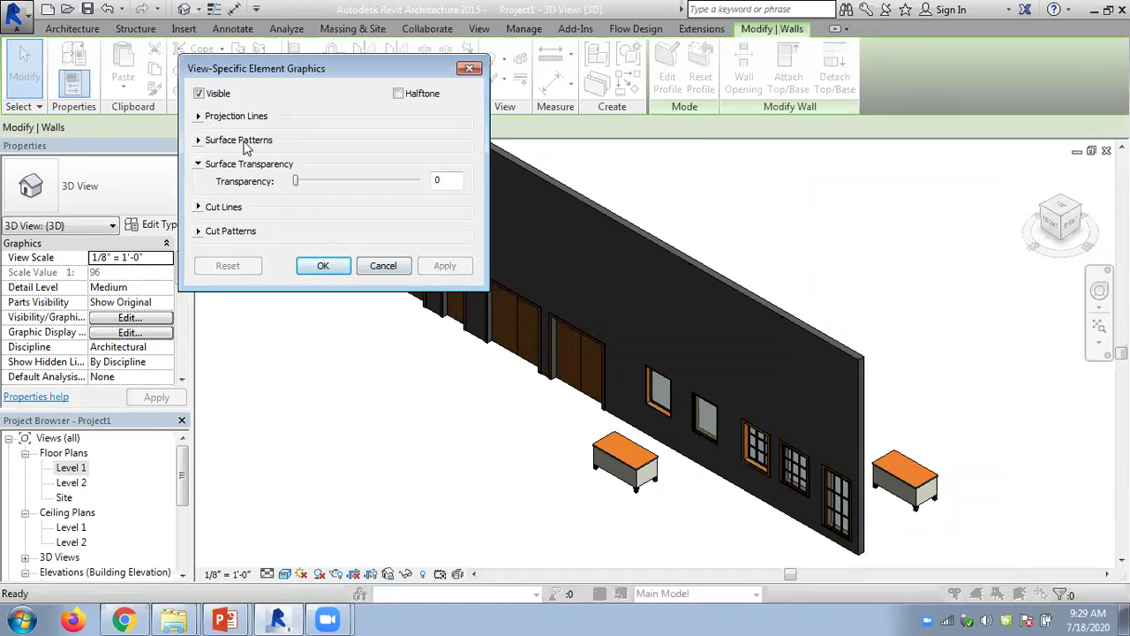
Review the wall's projection line options and set its surface pattern override color to Yellow
click(199, 116)
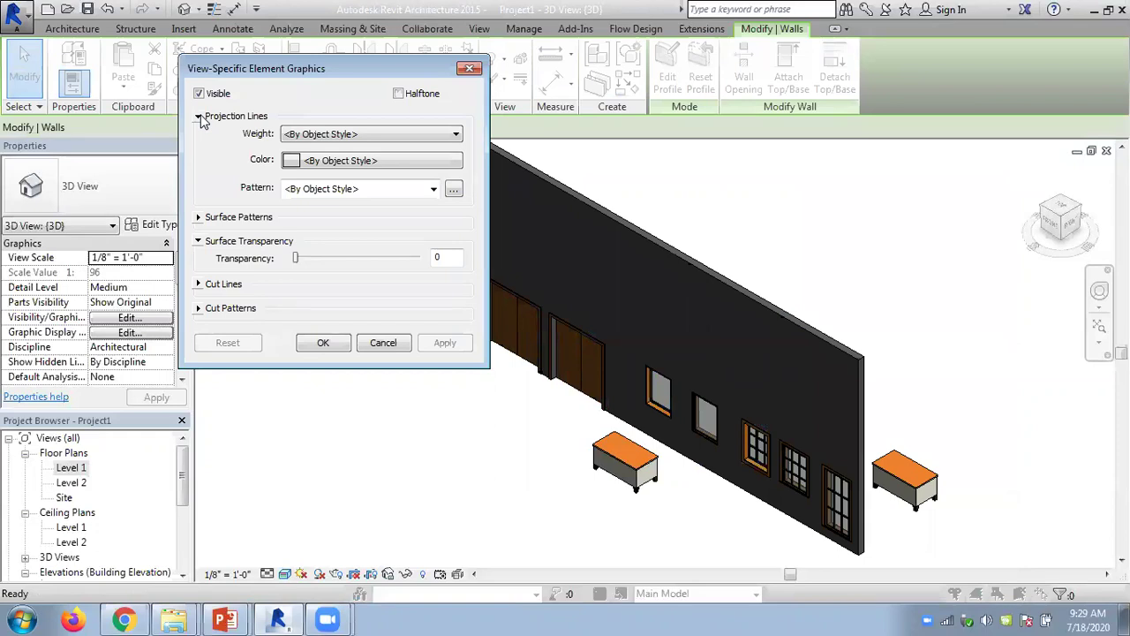
click(200, 118)
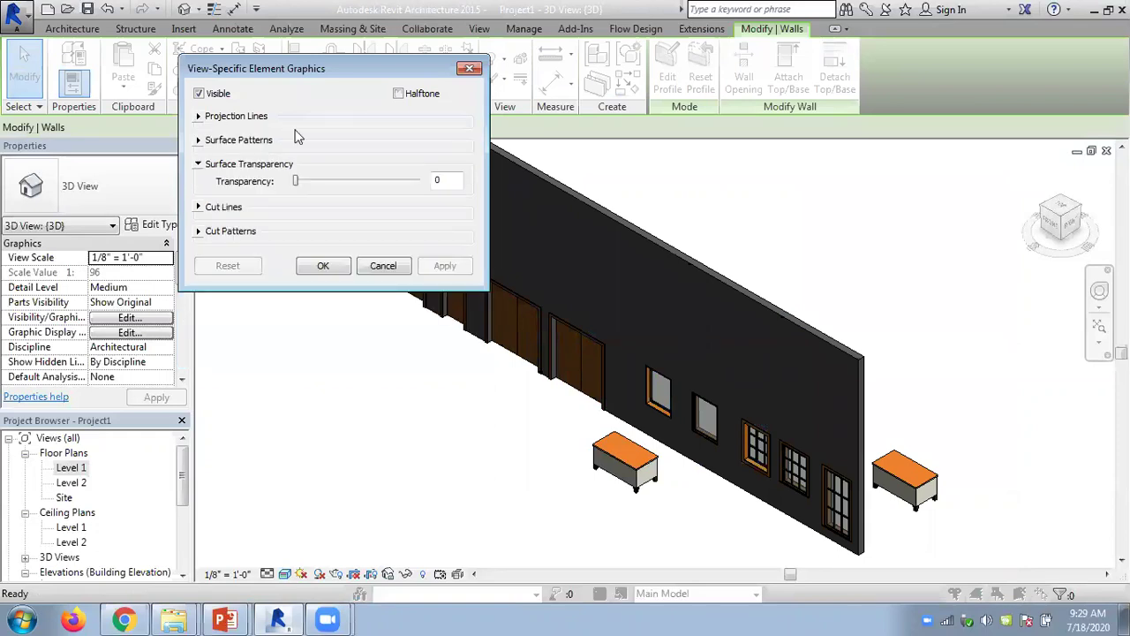
click(200, 142)
click(214, 160)
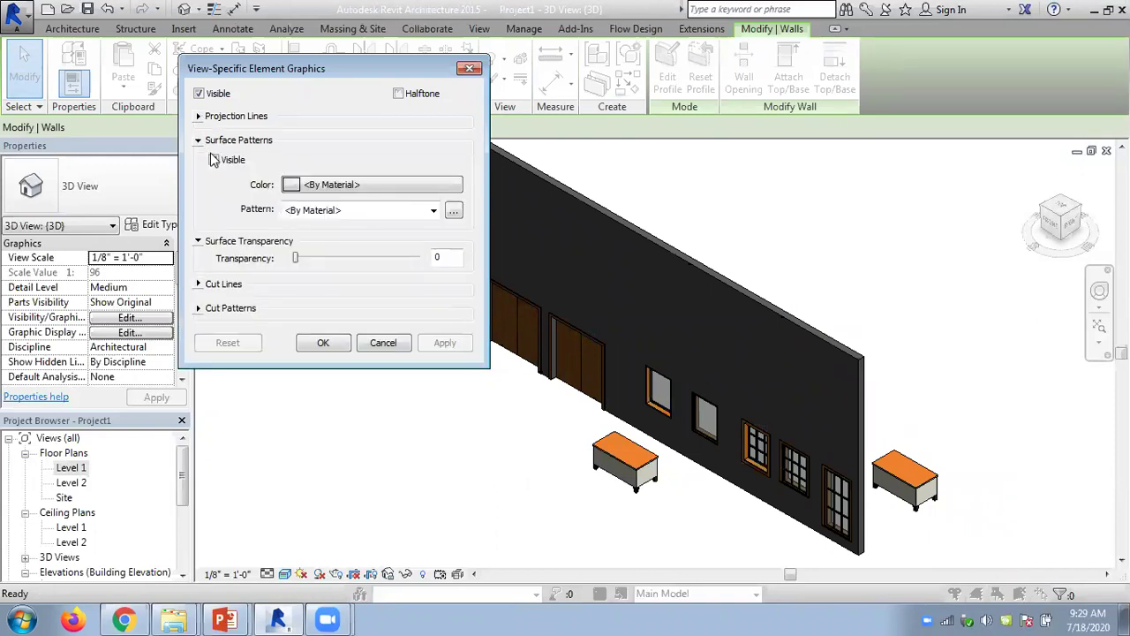
click(354, 186)
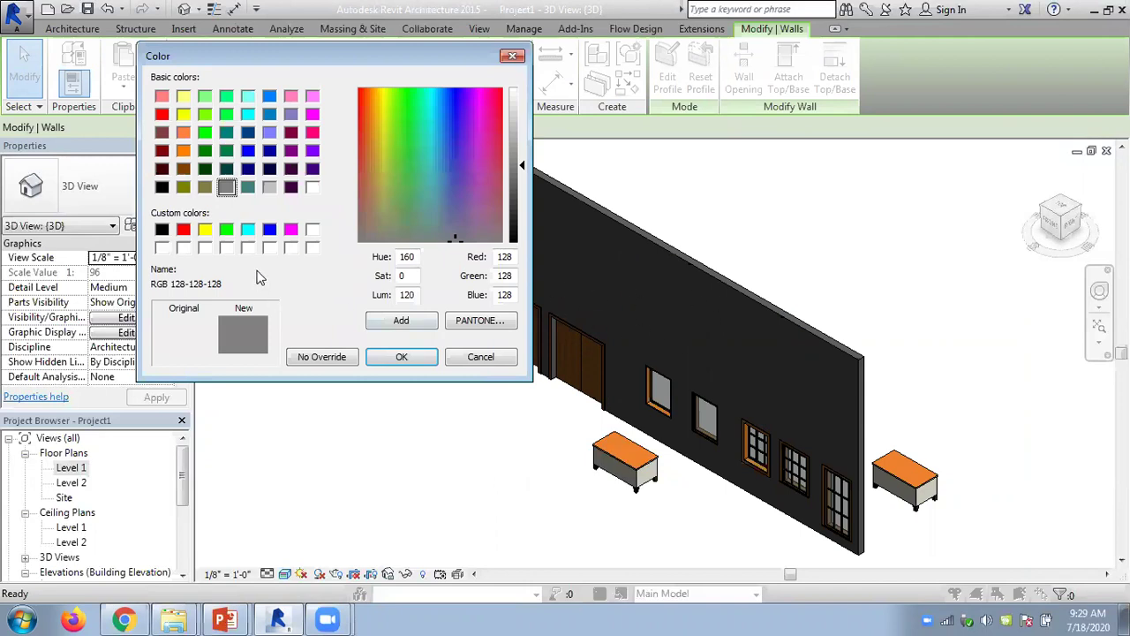
click(205, 231)
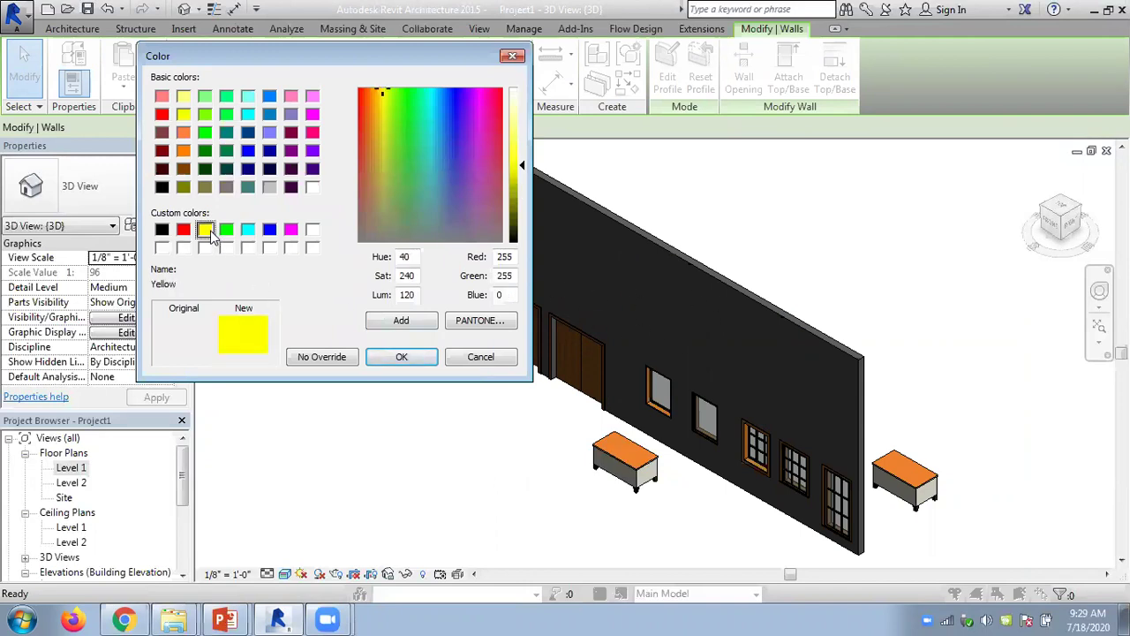
click(403, 357)
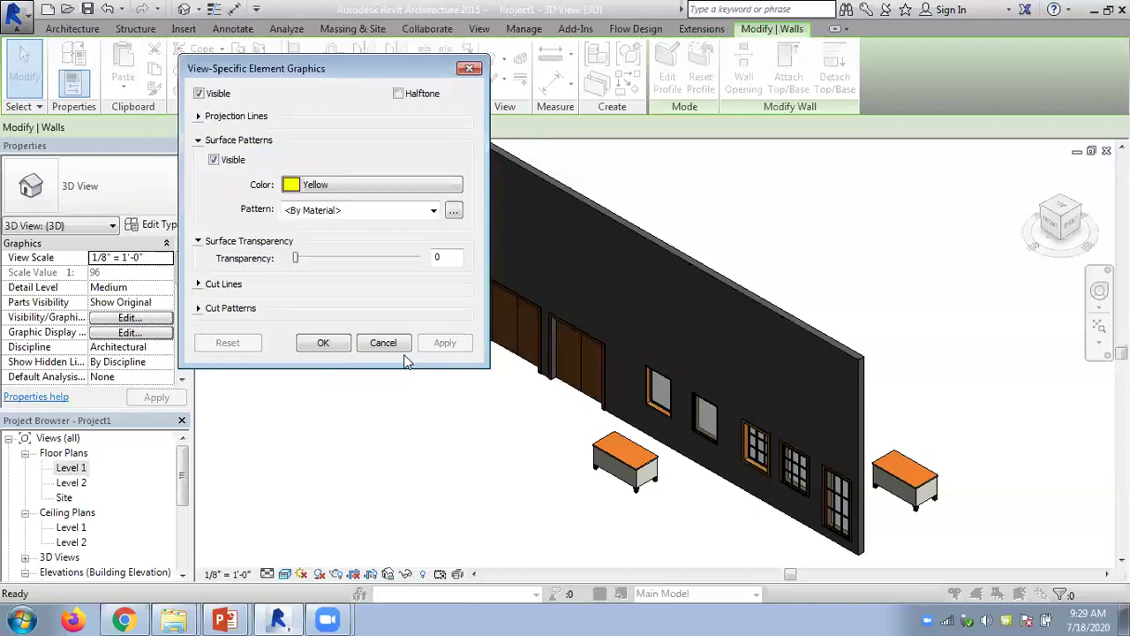
Set the wall's surface pattern to Solid fill, accept the element override and deselect the wall
click(433, 212)
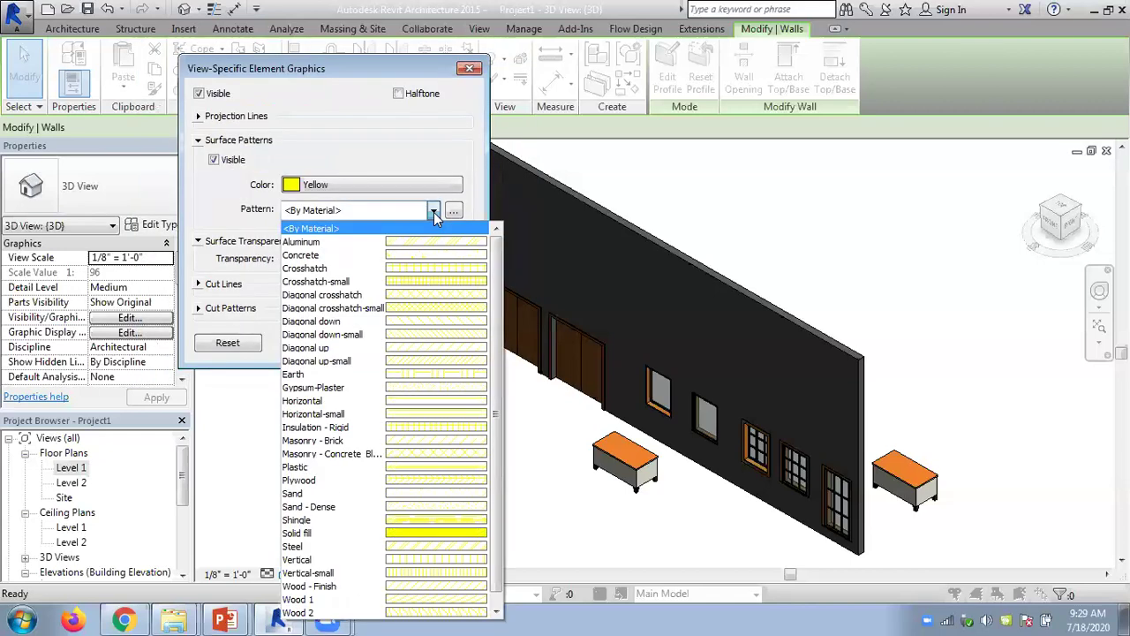
click(447, 532)
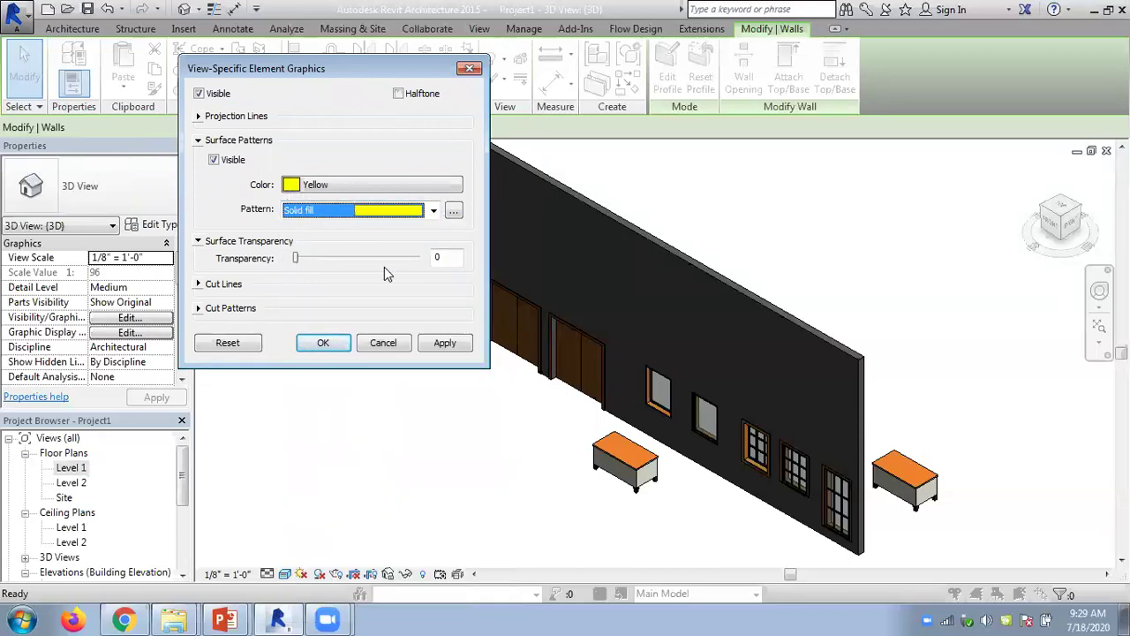
click(444, 347)
click(327, 345)
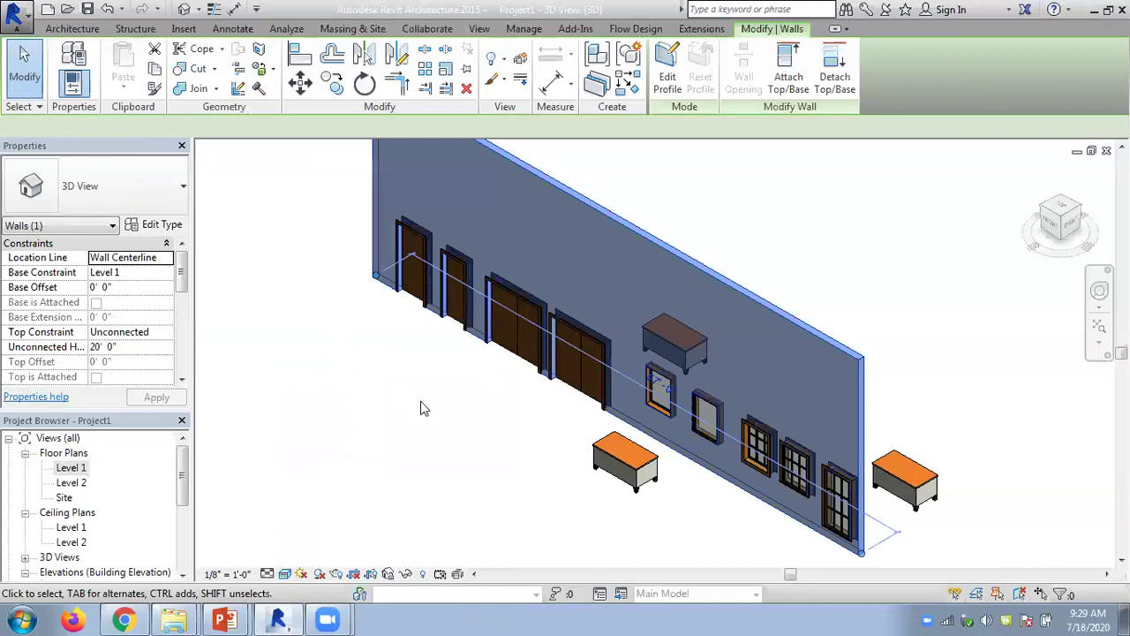
click(425, 411)
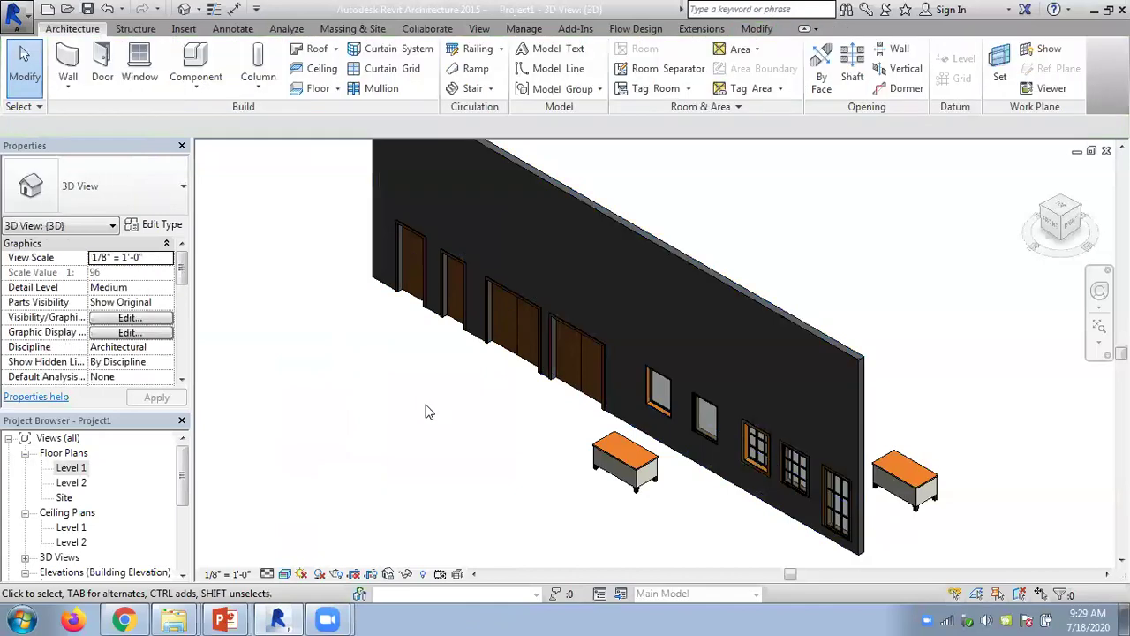
Compare the 3D view in the Realistic and Consistent Colors visual styles, returning to Realistic
click(284, 574)
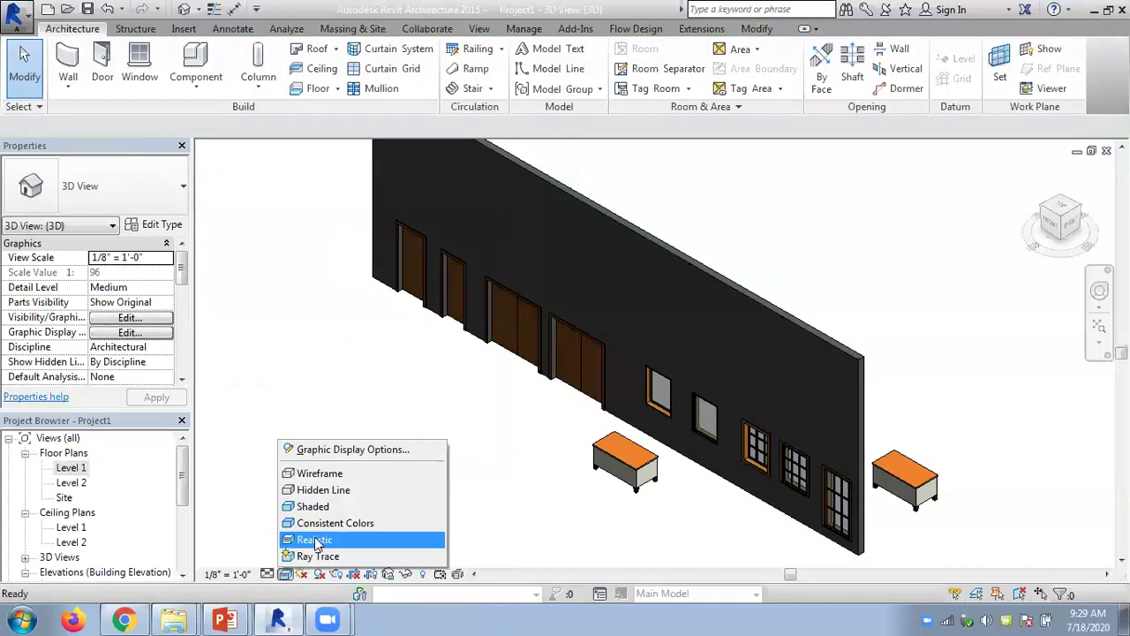
click(322, 543)
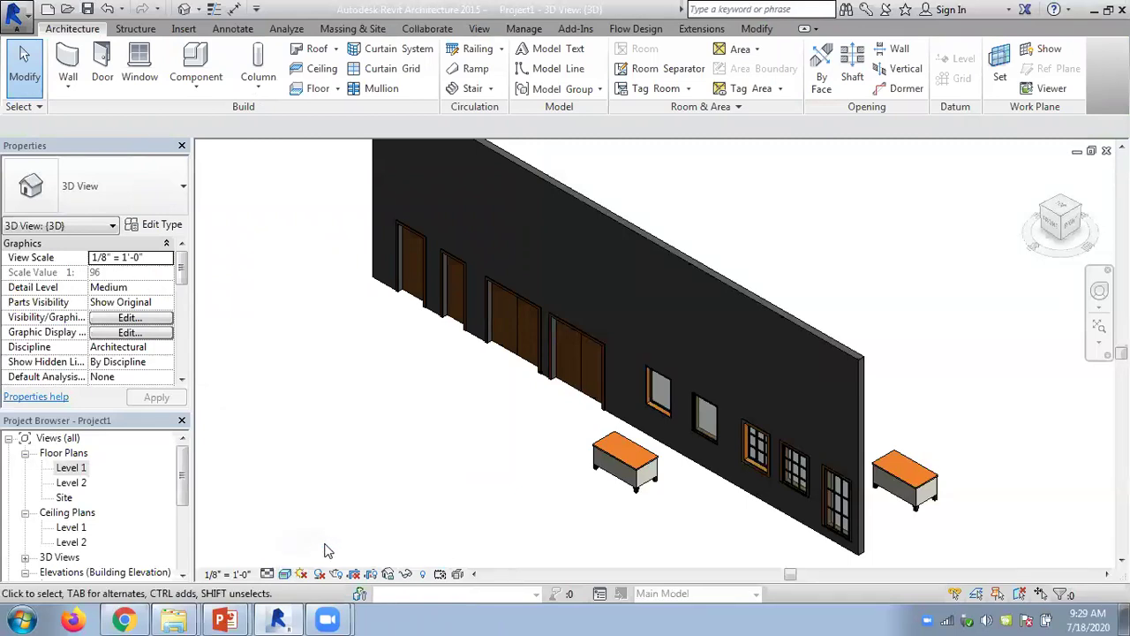
click(284, 574)
click(316, 527)
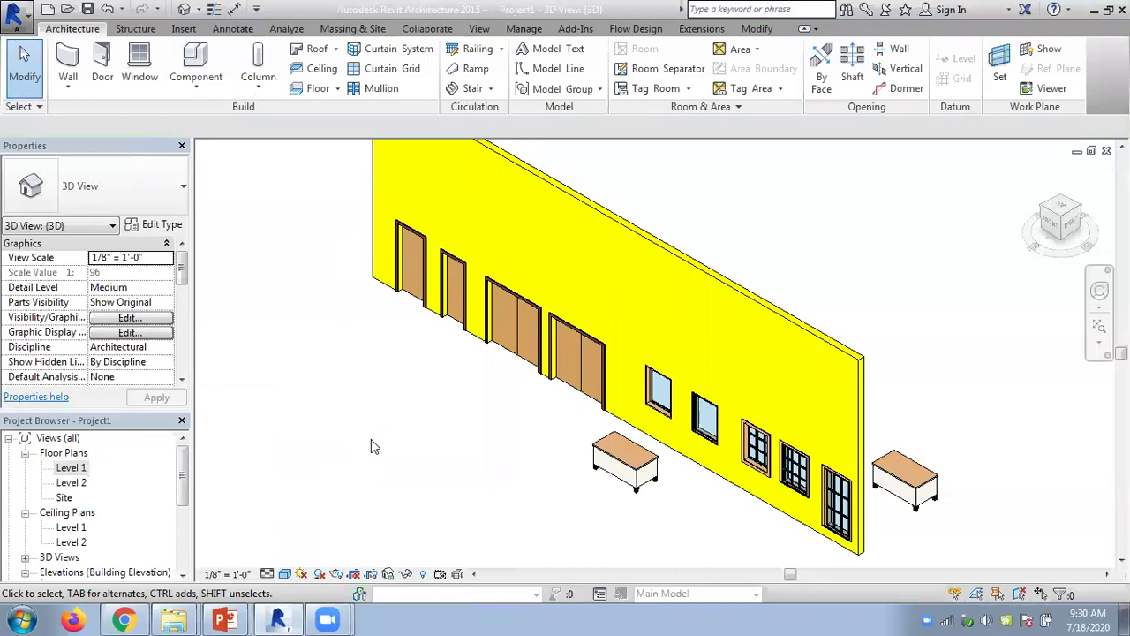
click(284, 574)
click(310, 540)
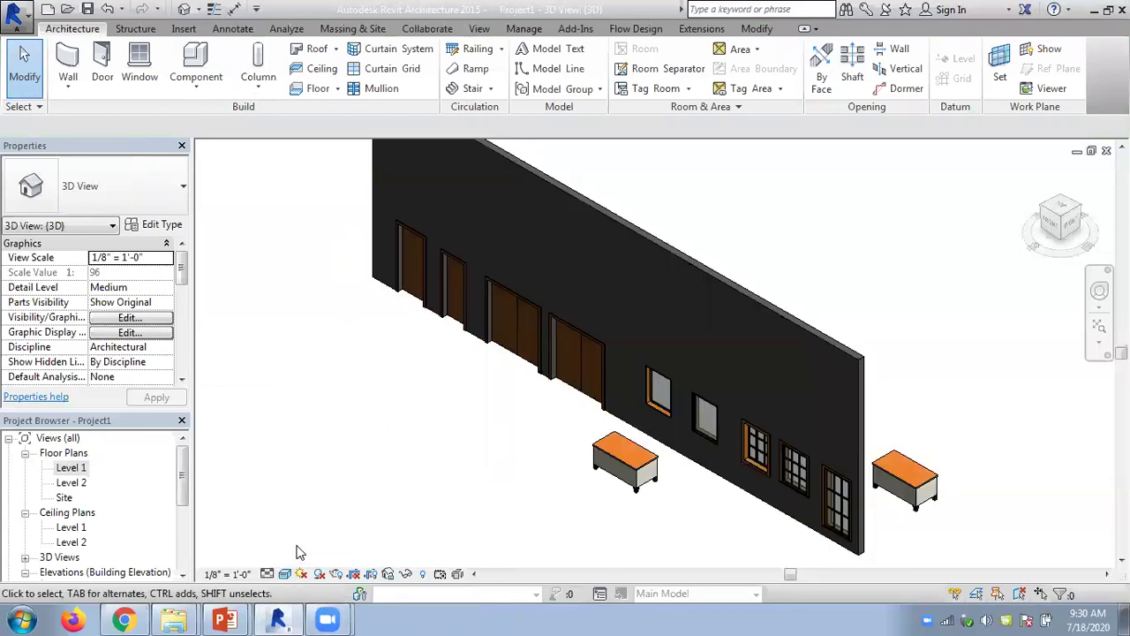
Change the wall's type to Generic - 4" Brick and deselect it
click(738, 292)
click(118, 194)
scroll(137, 400, up, 3)
scroll(133, 389, up, 1)
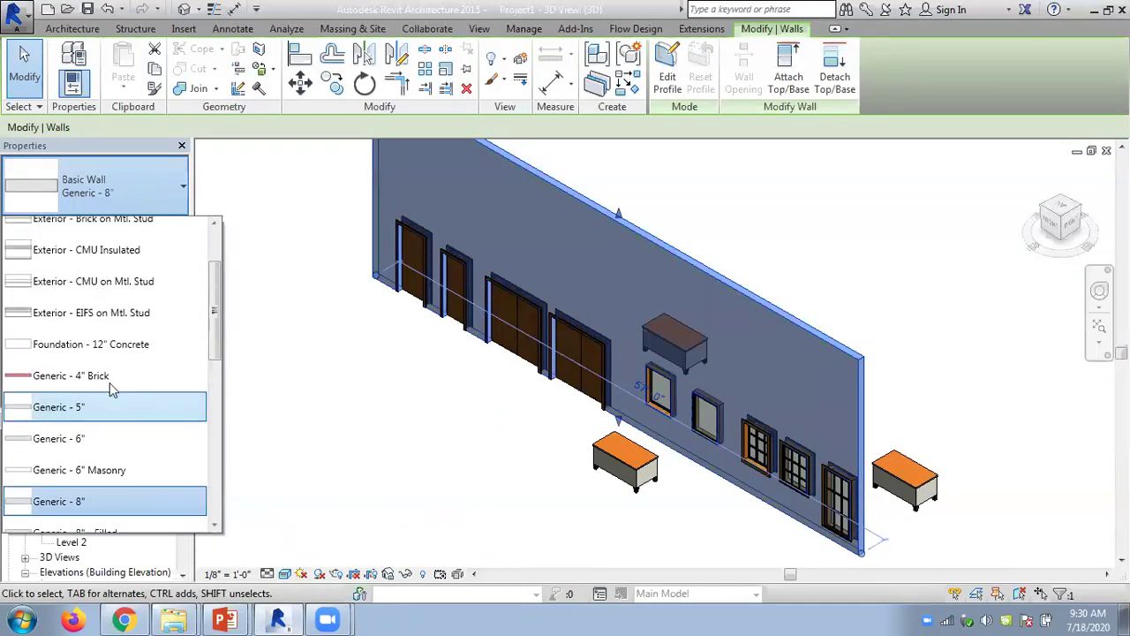
click(378, 386)
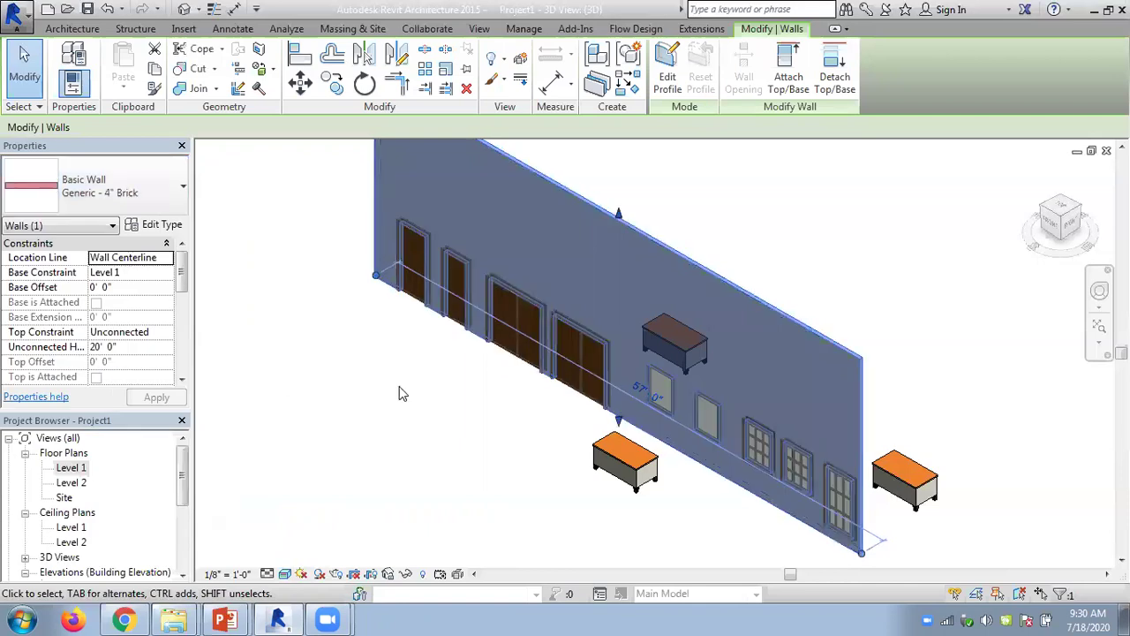
click(399, 393)
Examine the brick wall's surface, then compare the Consistent Colors and Shaded visual styles, leaving the view in Consistent Colors
scroll(822, 332, up, 2)
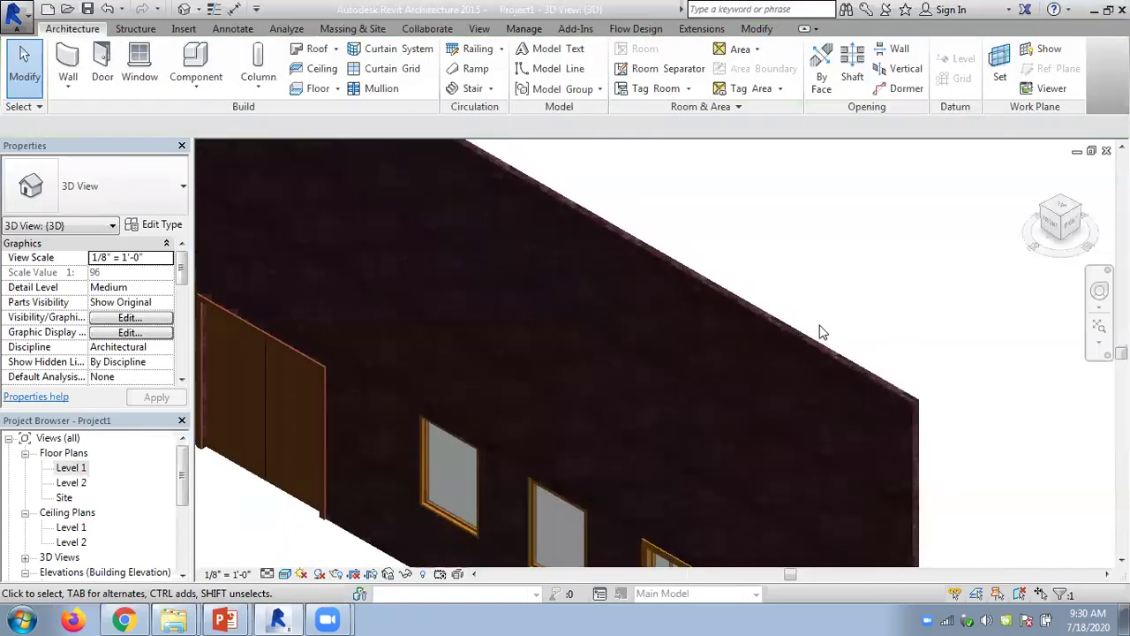
scroll(642, 413, up, 3)
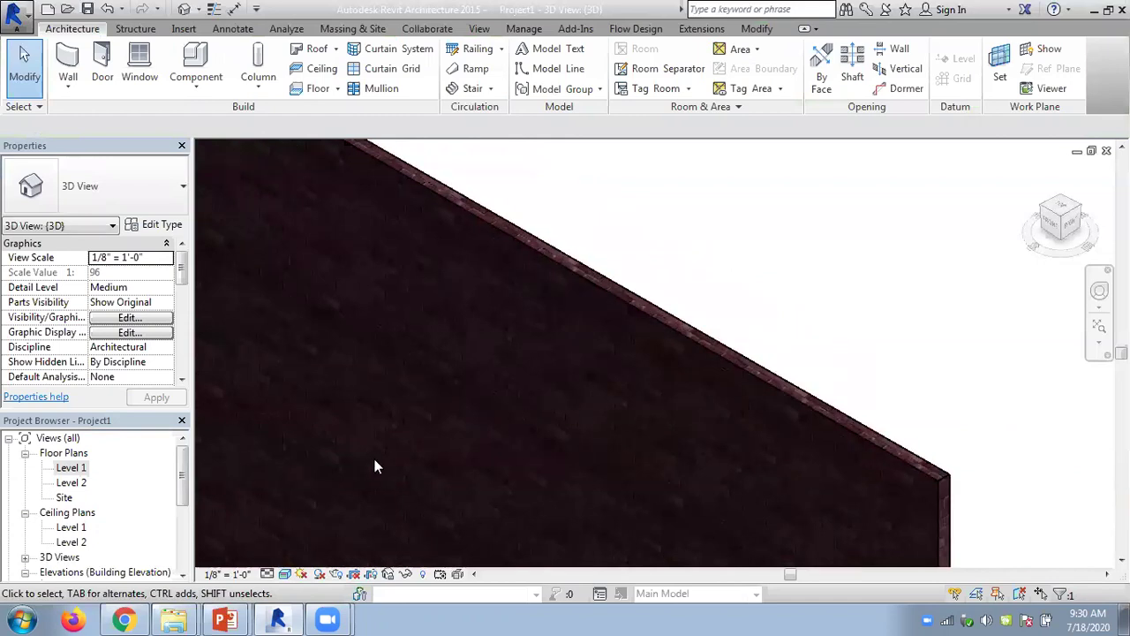
click(284, 575)
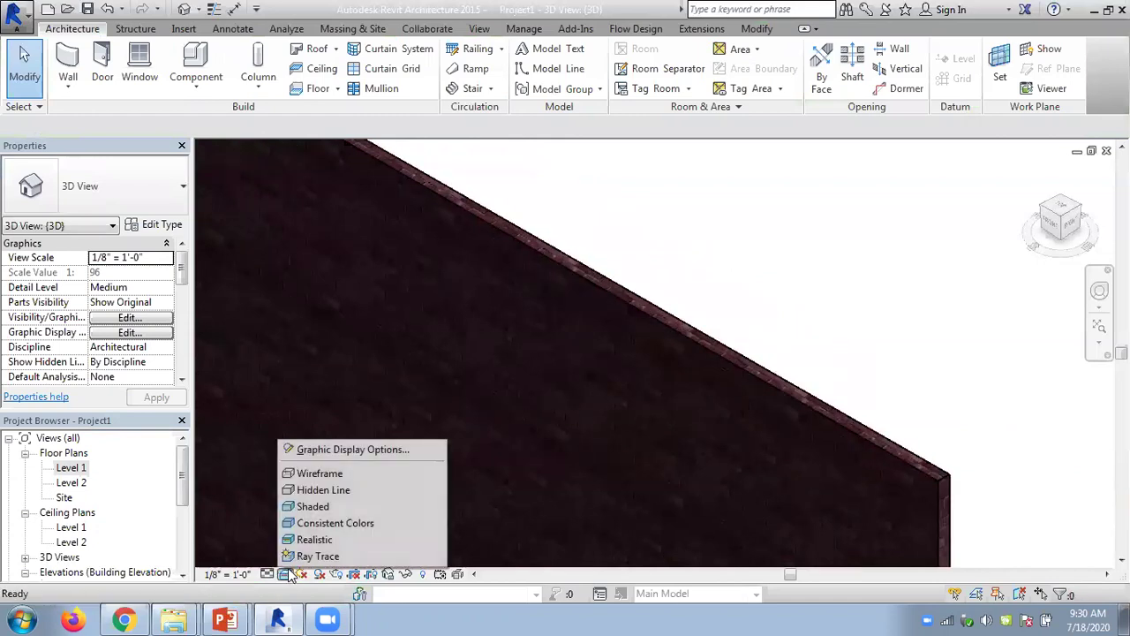
click(314, 524)
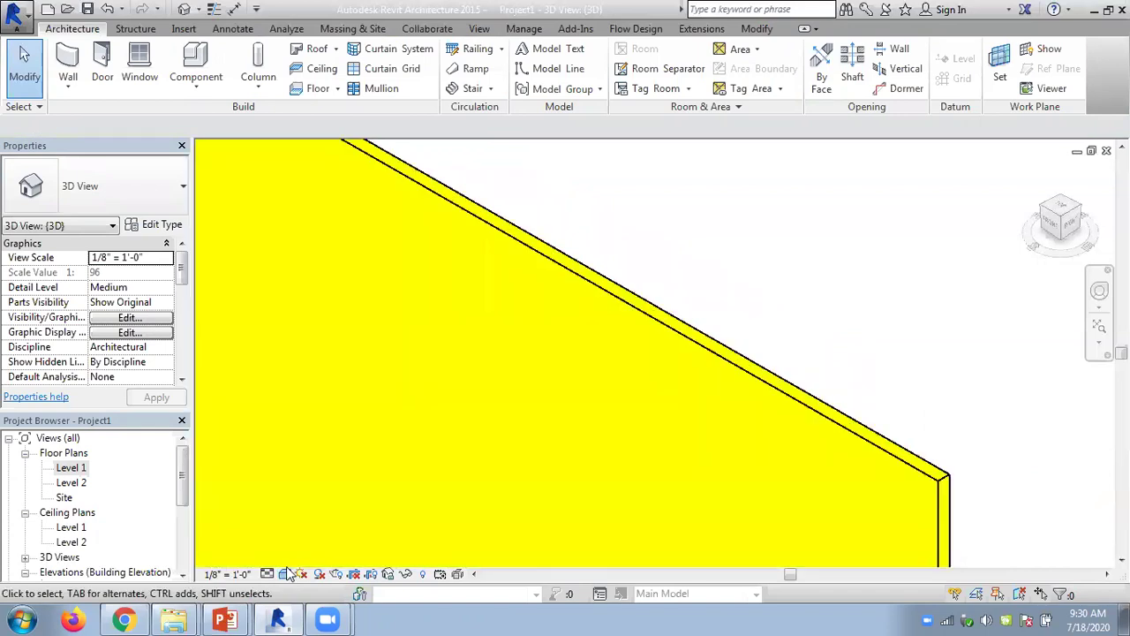
click(285, 574)
click(318, 507)
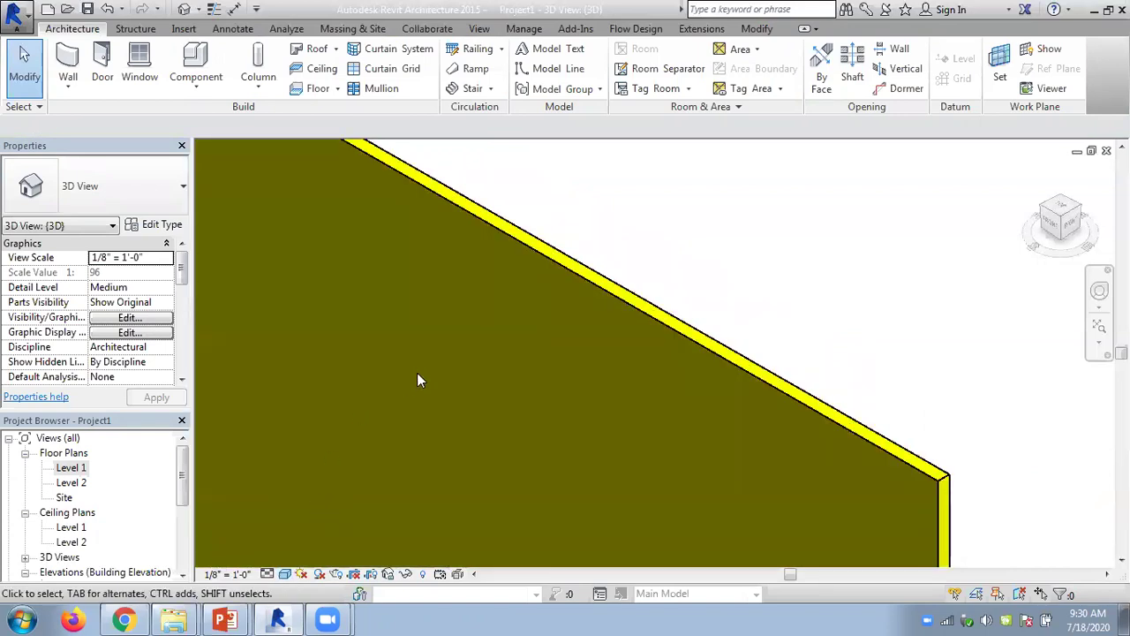
scroll(707, 246, down, 4)
middle_drag(593, 293, 656, 372)
click(286, 574)
click(325, 526)
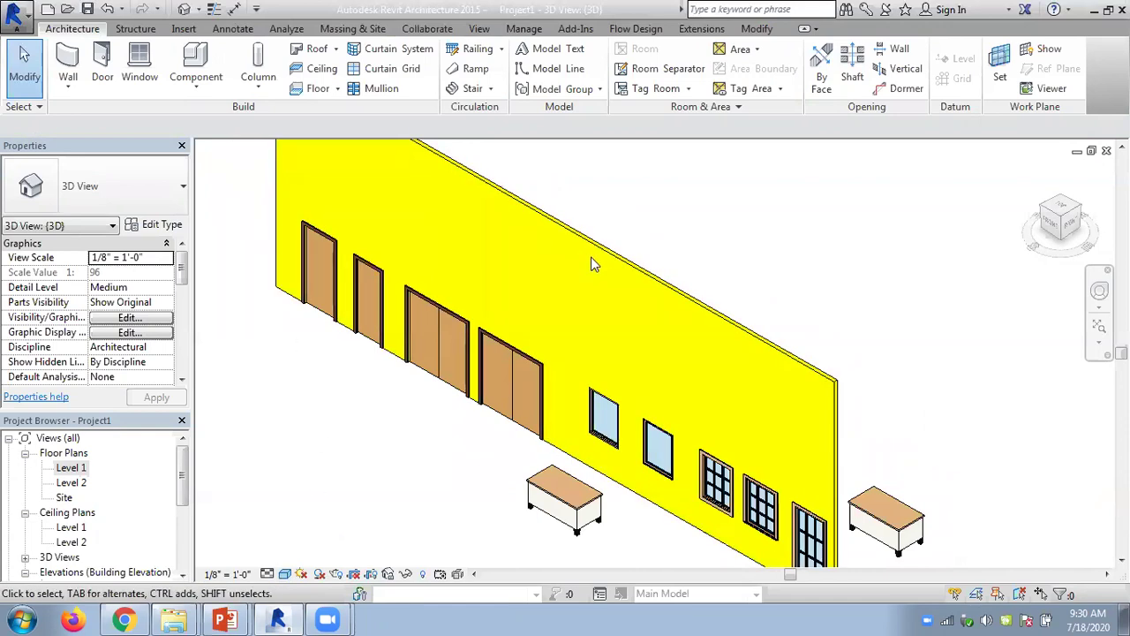
right_click(614, 267)
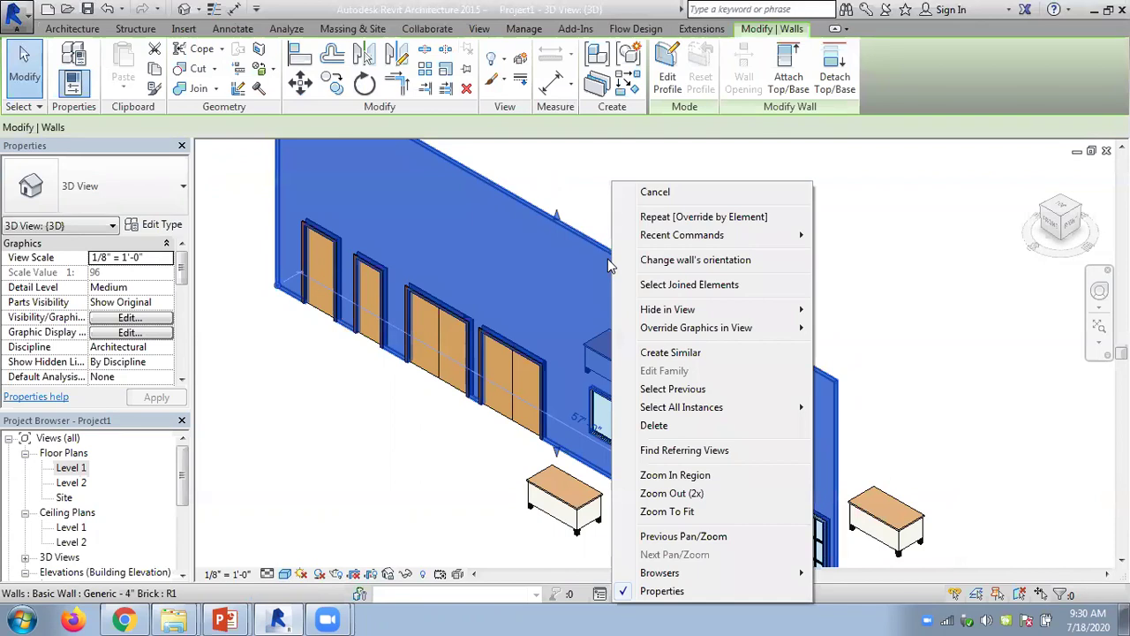
click(555, 177)
click(273, 70)
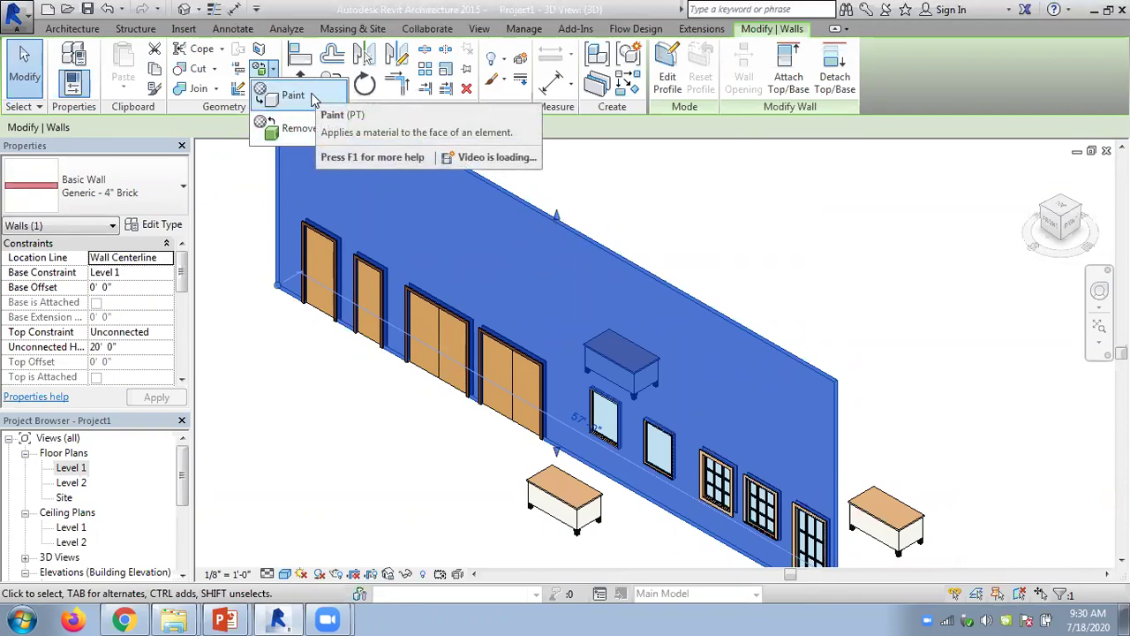
click(734, 190)
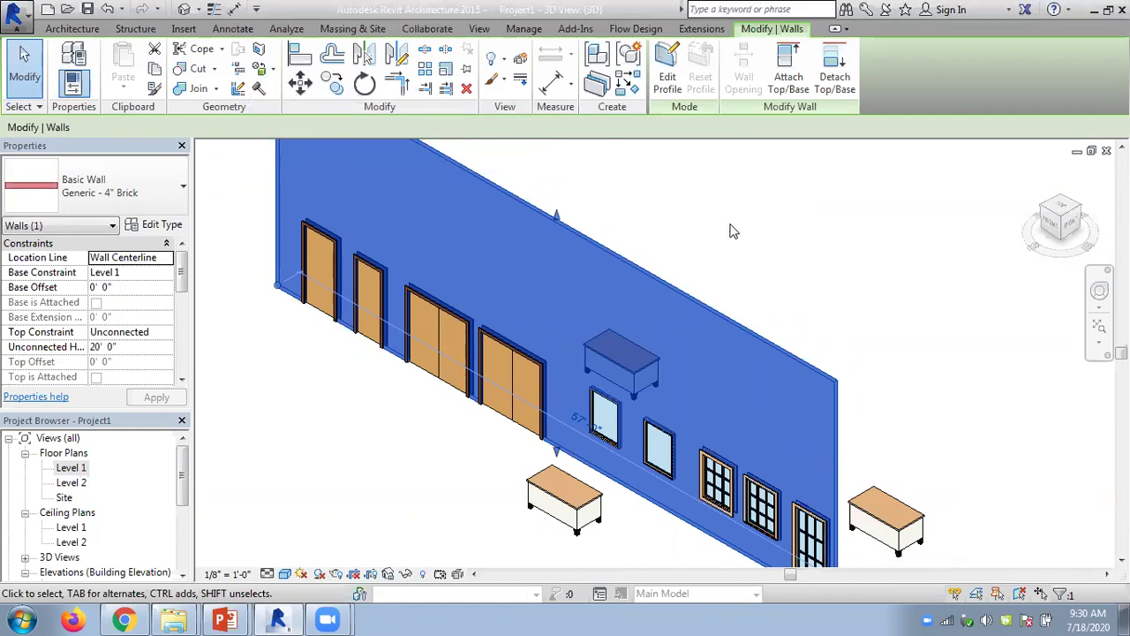
Clear the yellow surface pattern color from the brick wall's element override in the 3D view and reset the override
right_click(677, 297)
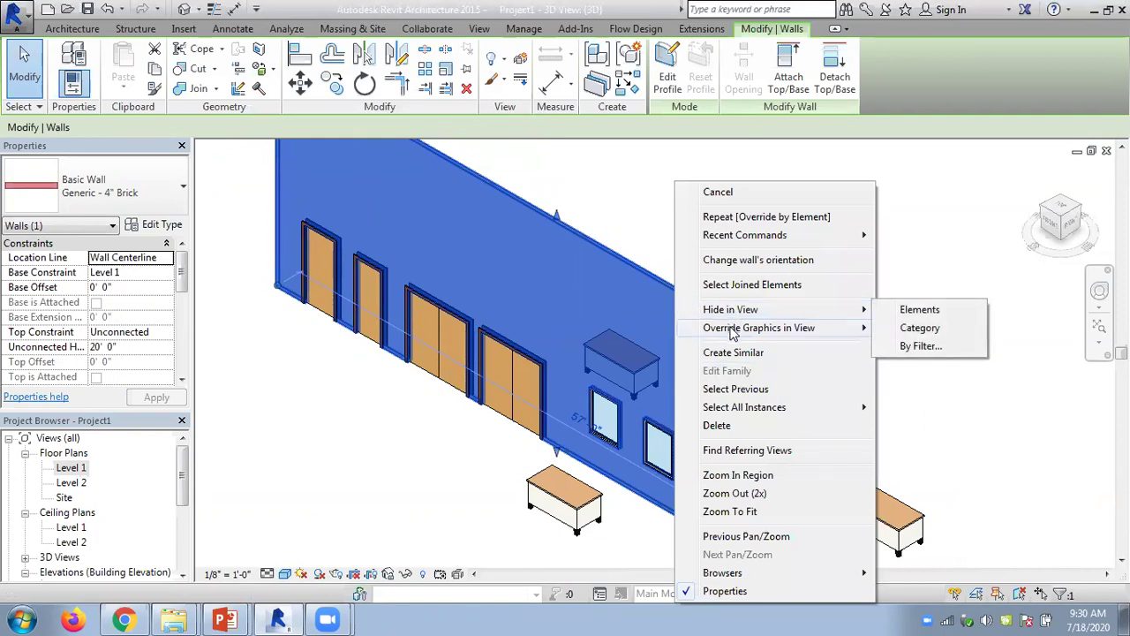
mouse_move(735, 328)
click(904, 327)
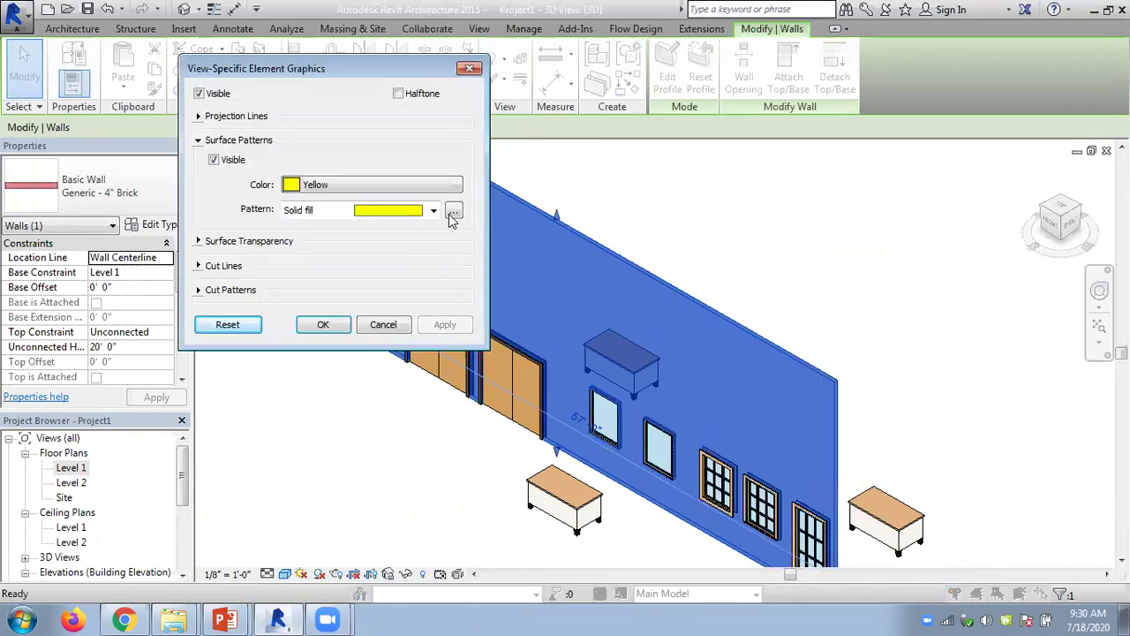
click(328, 184)
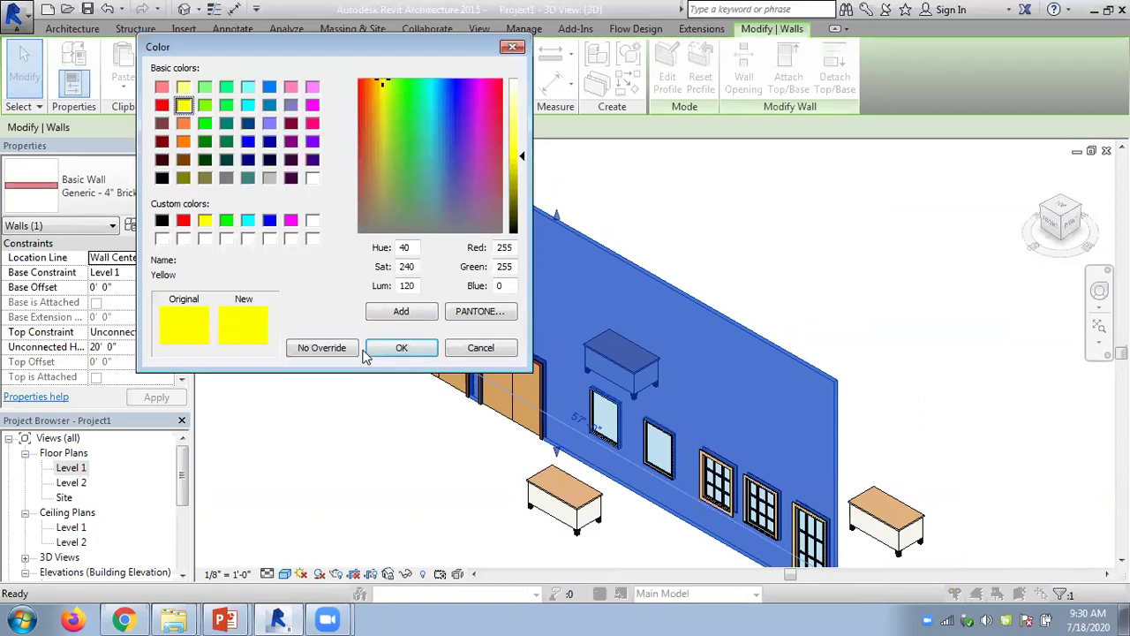
click(329, 348)
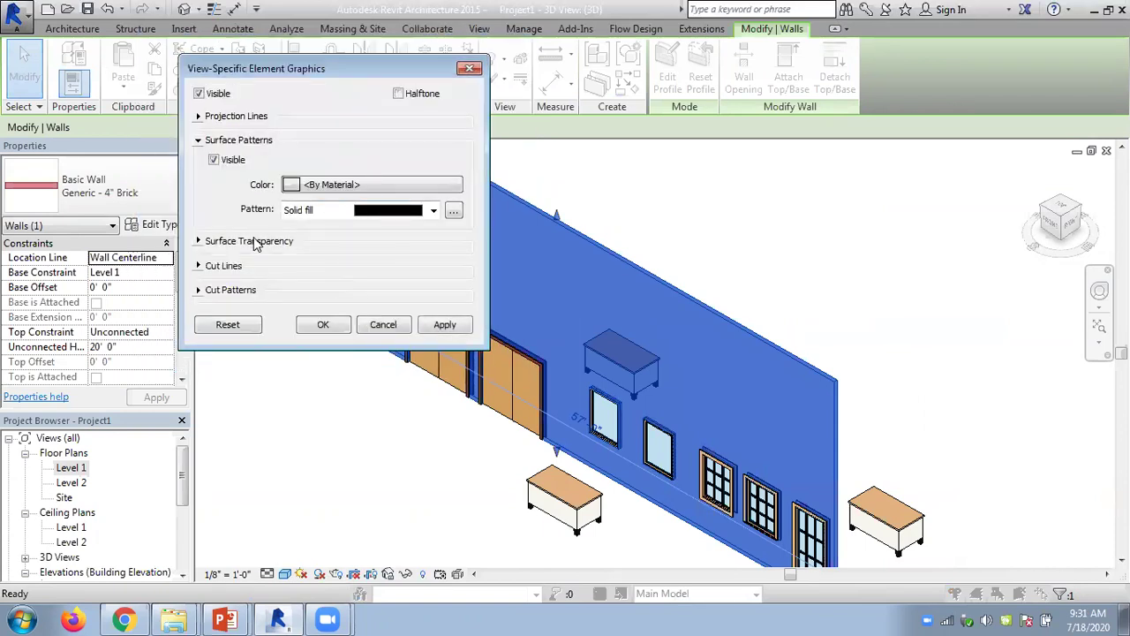
click(227, 326)
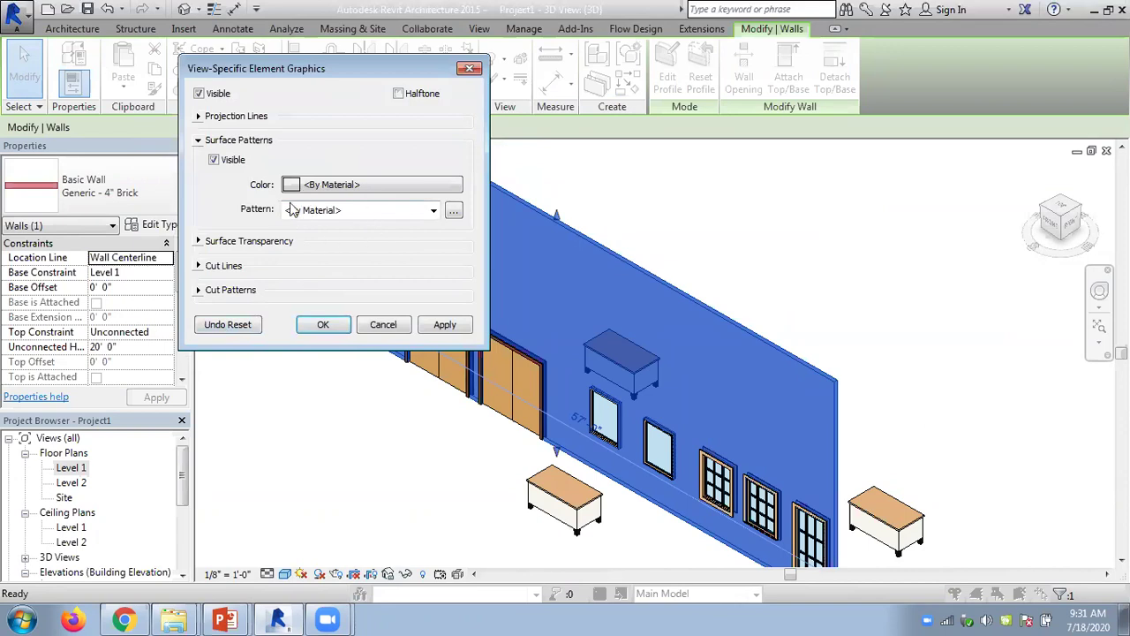
Override the wall's surface pattern with green Diagonal crosshatch-small, accept the override, deselect the wall and inspect its surface
click(326, 186)
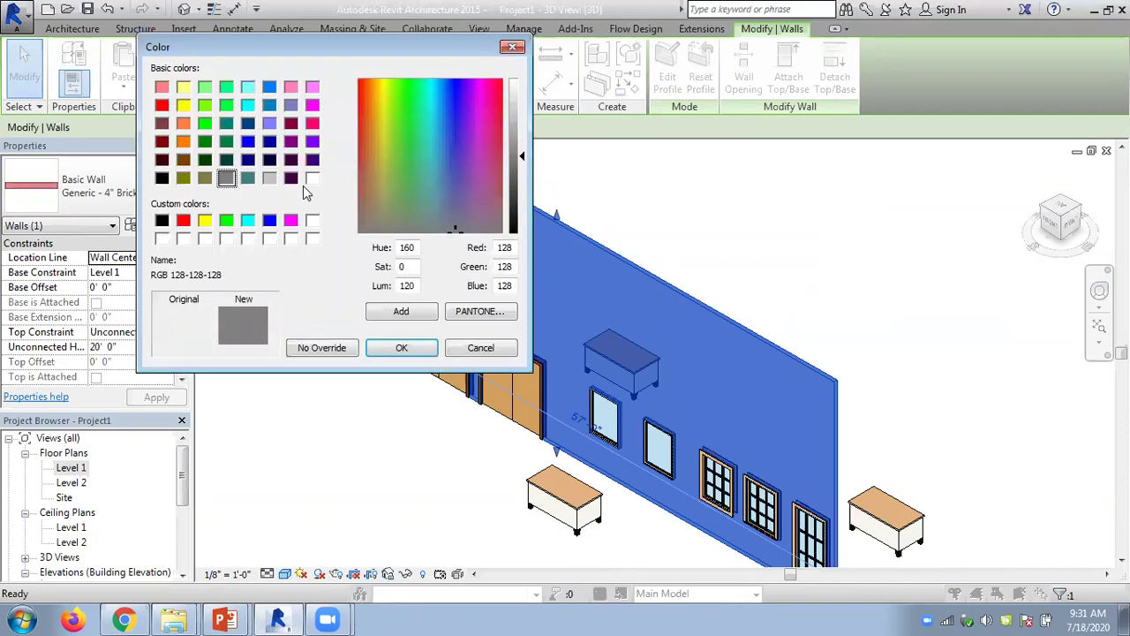
click(227, 221)
click(399, 348)
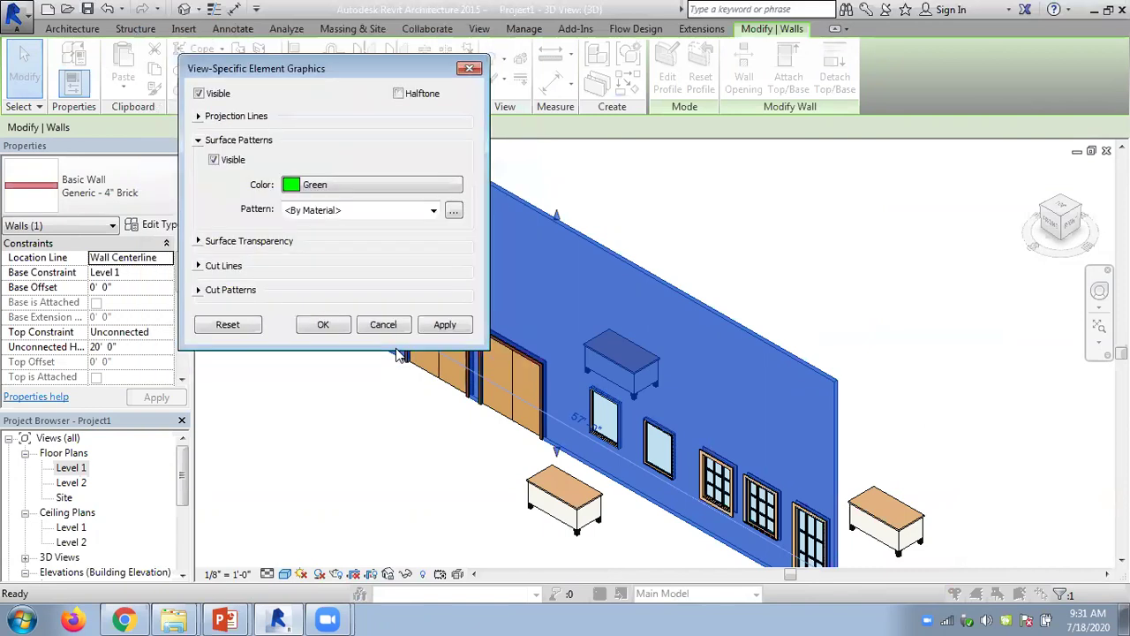
click(433, 210)
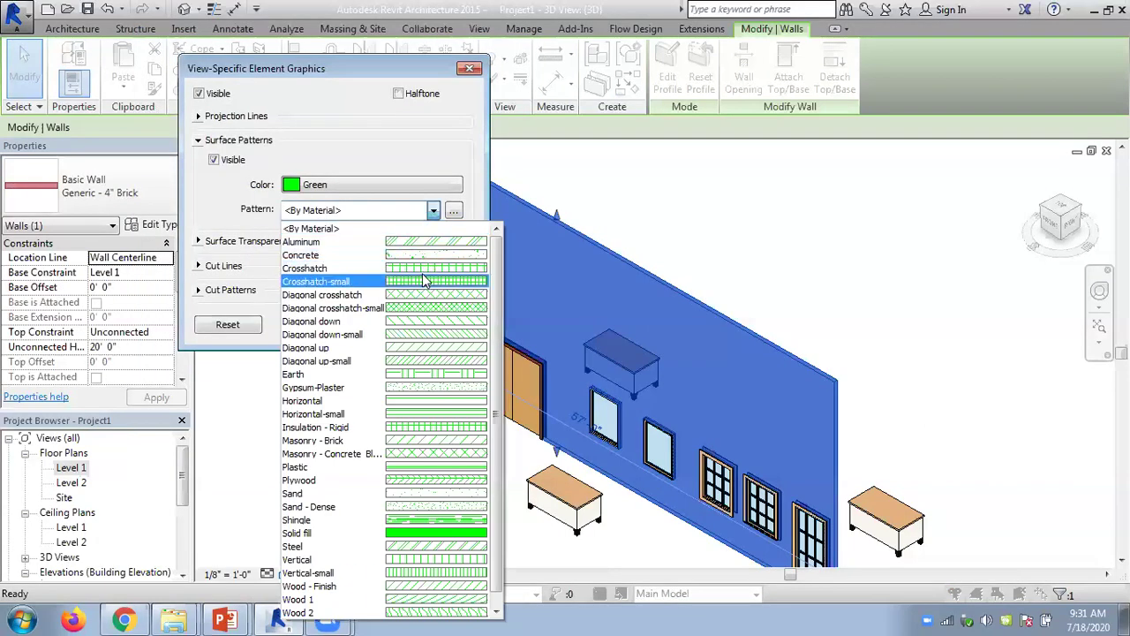
click(420, 308)
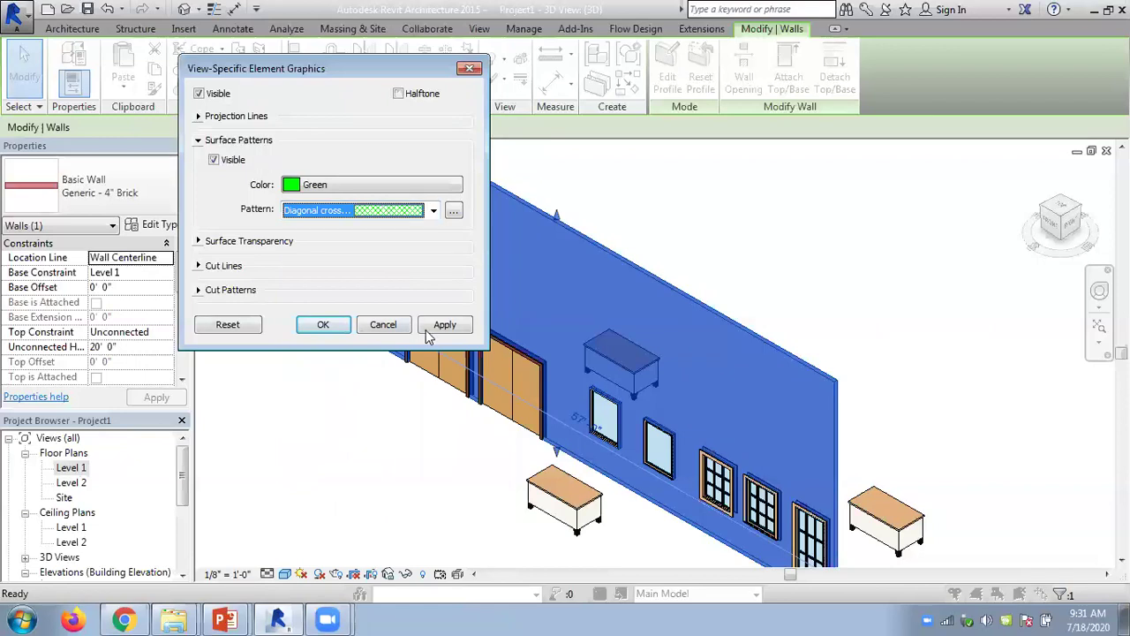
click(445, 324)
click(323, 324)
click(758, 296)
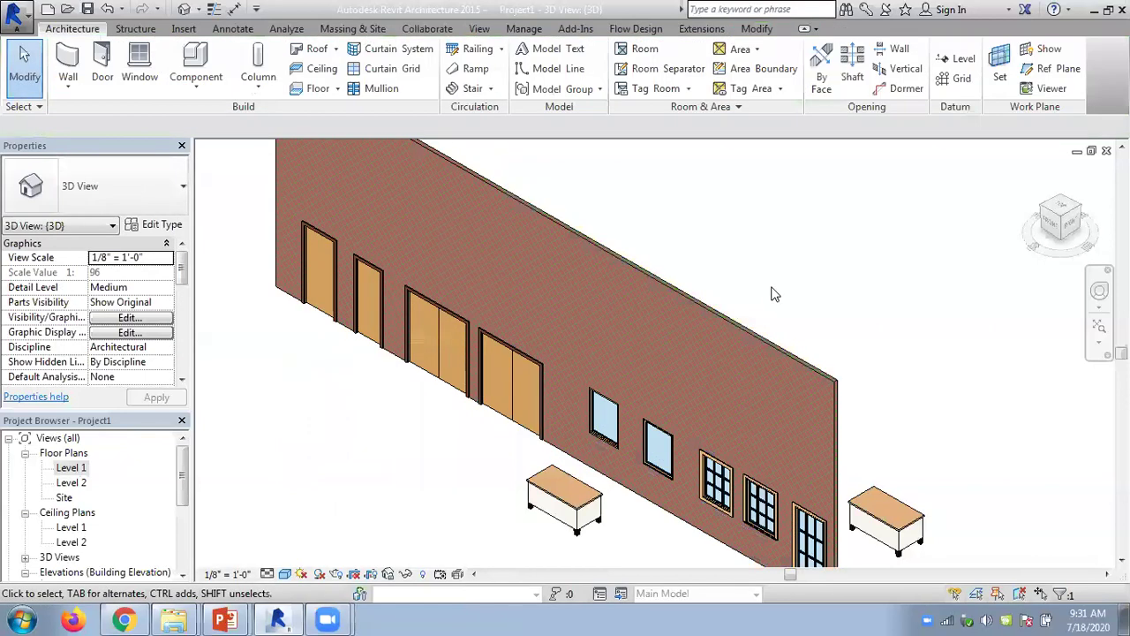
scroll(759, 353, up, 5)
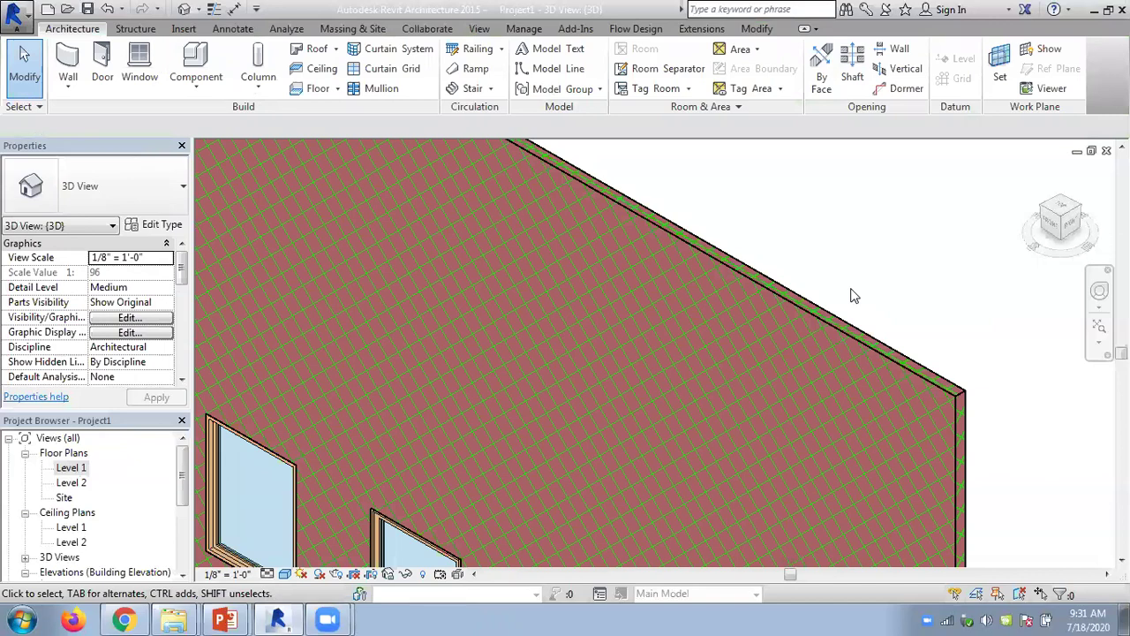
scroll(821, 247, down, 4)
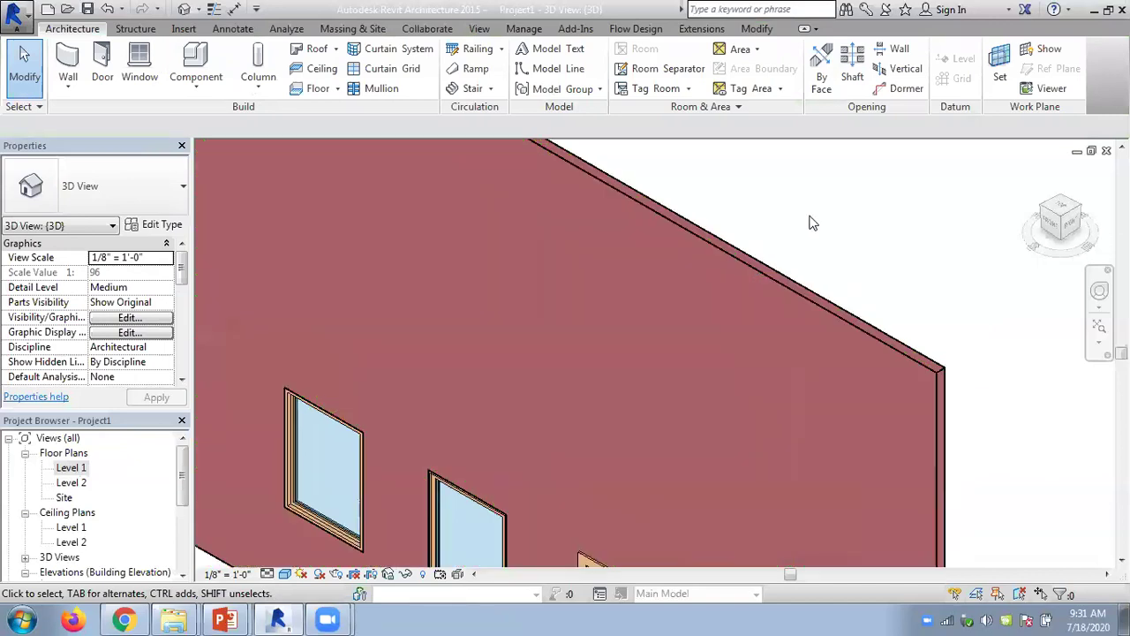
click(791, 252)
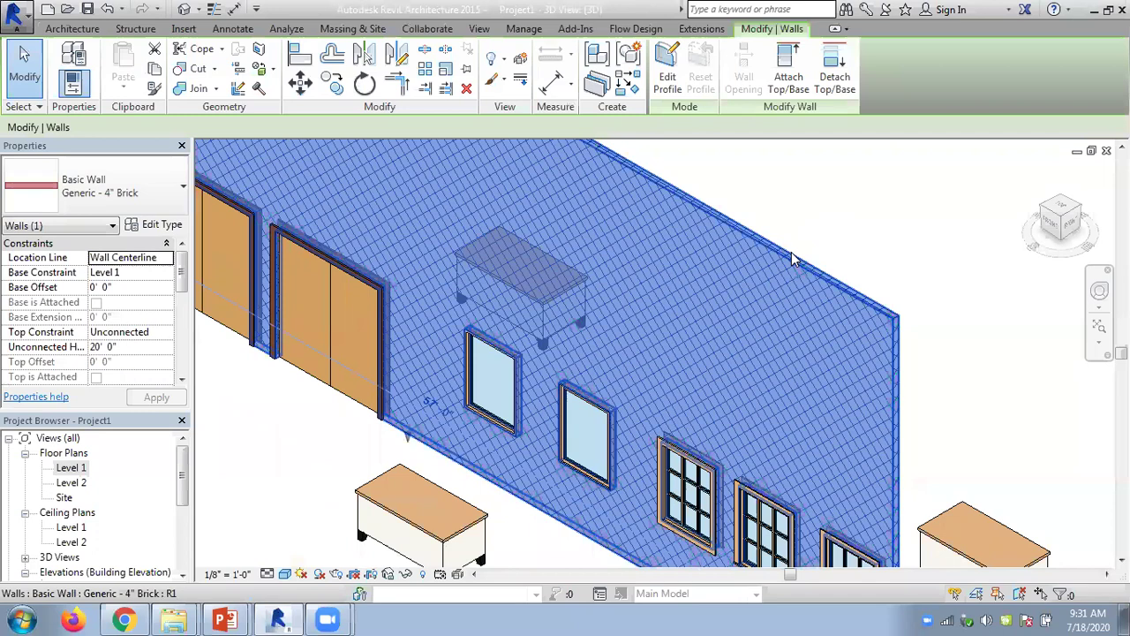
right_click(792, 251)
mouse_move(848, 309)
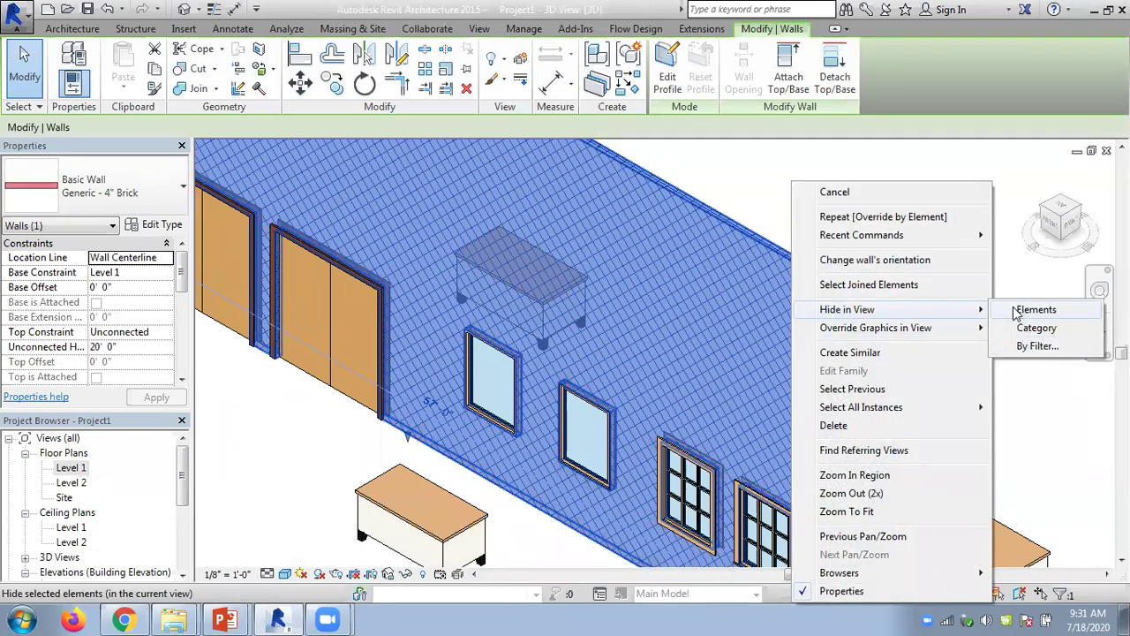
mouse_move(963, 328)
click(1025, 326)
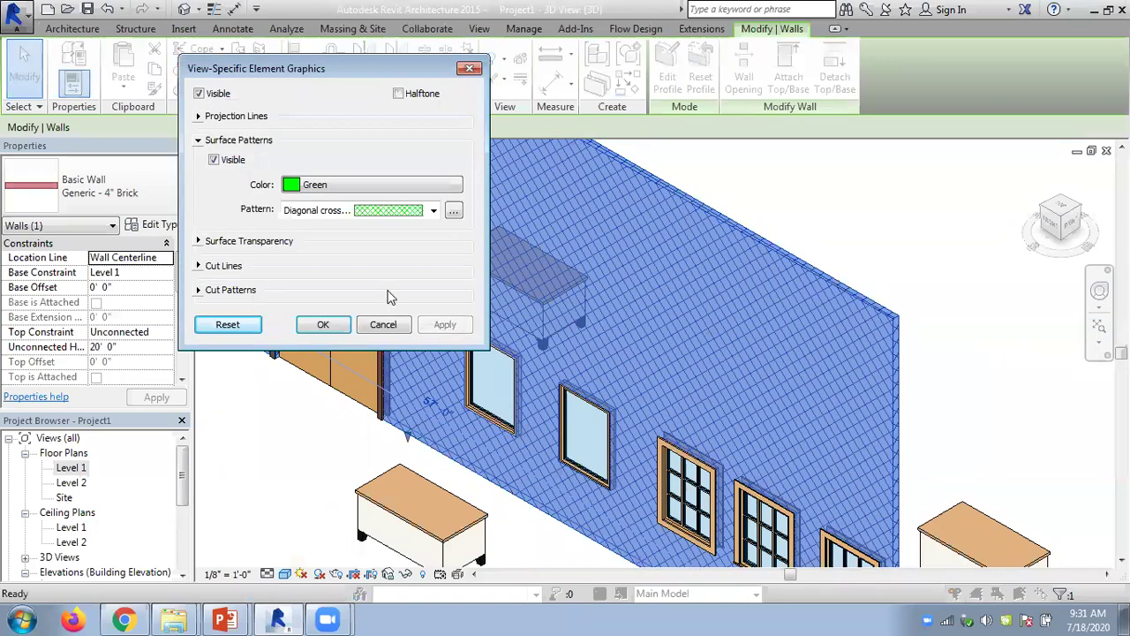
click(433, 210)
click(419, 519)
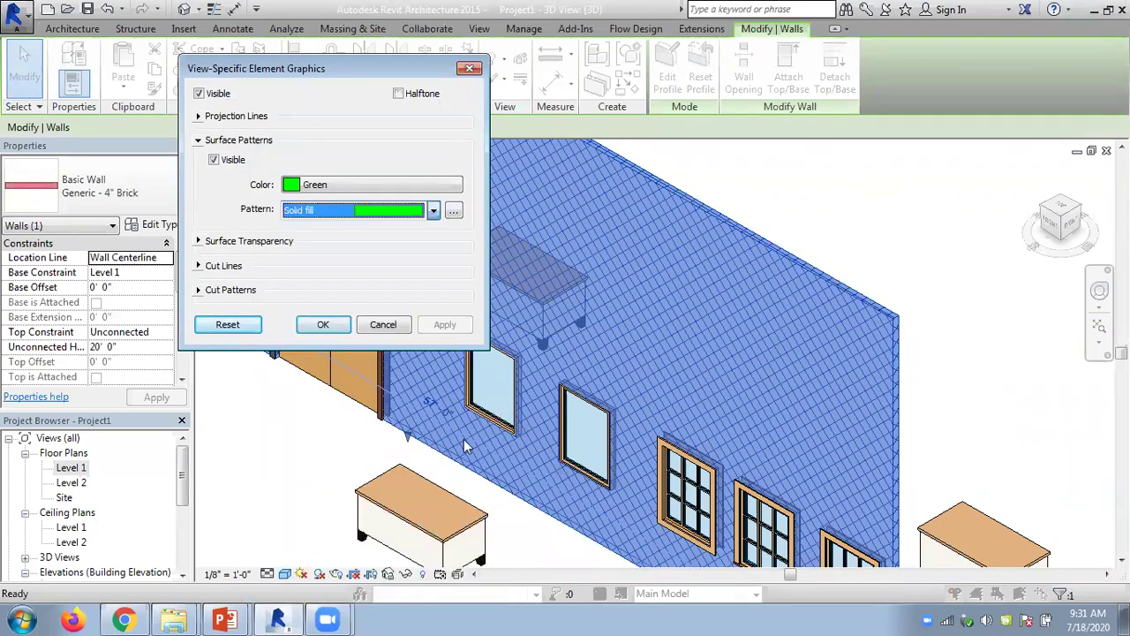
click(382, 327)
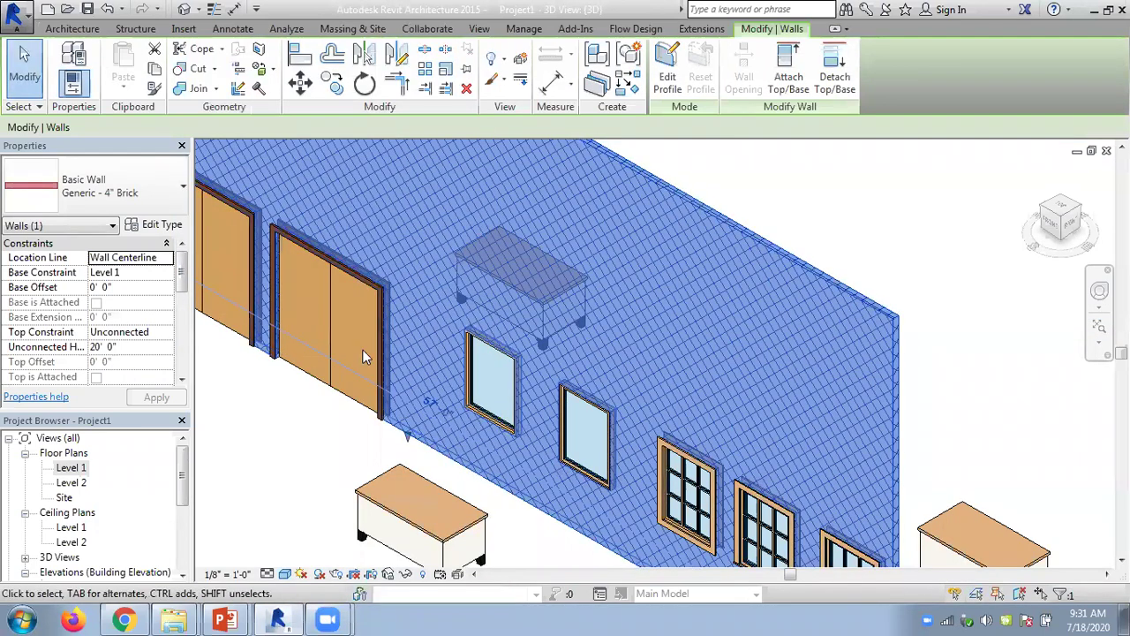
click(316, 516)
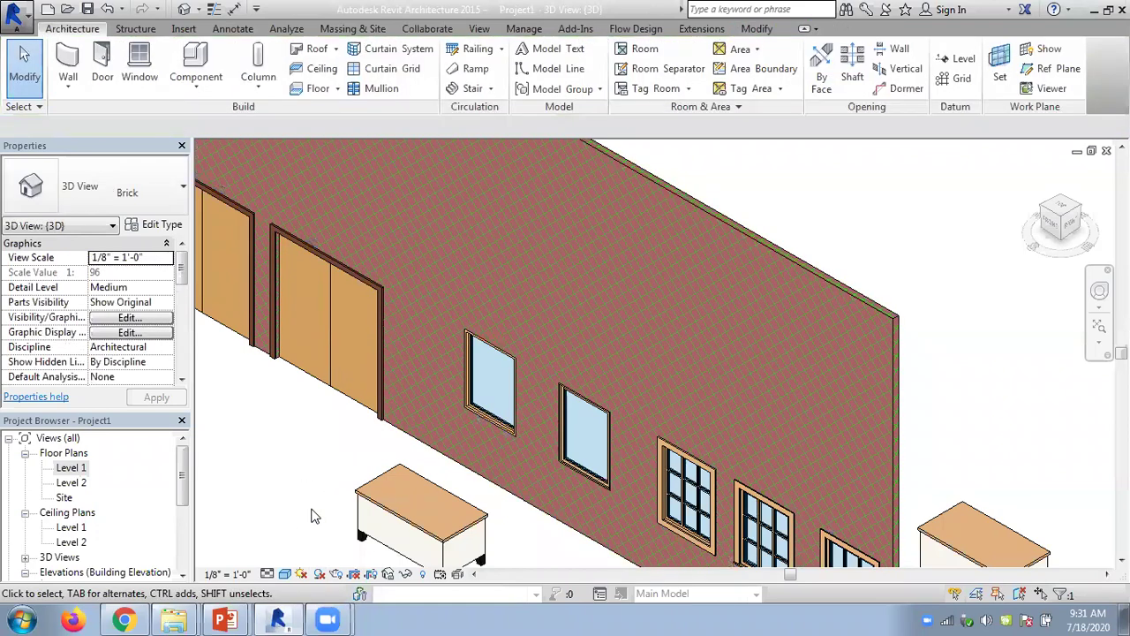
Change the wall's surface pattern override to Solid fill, apply and accept it, and deselect the wall
right_click(659, 181)
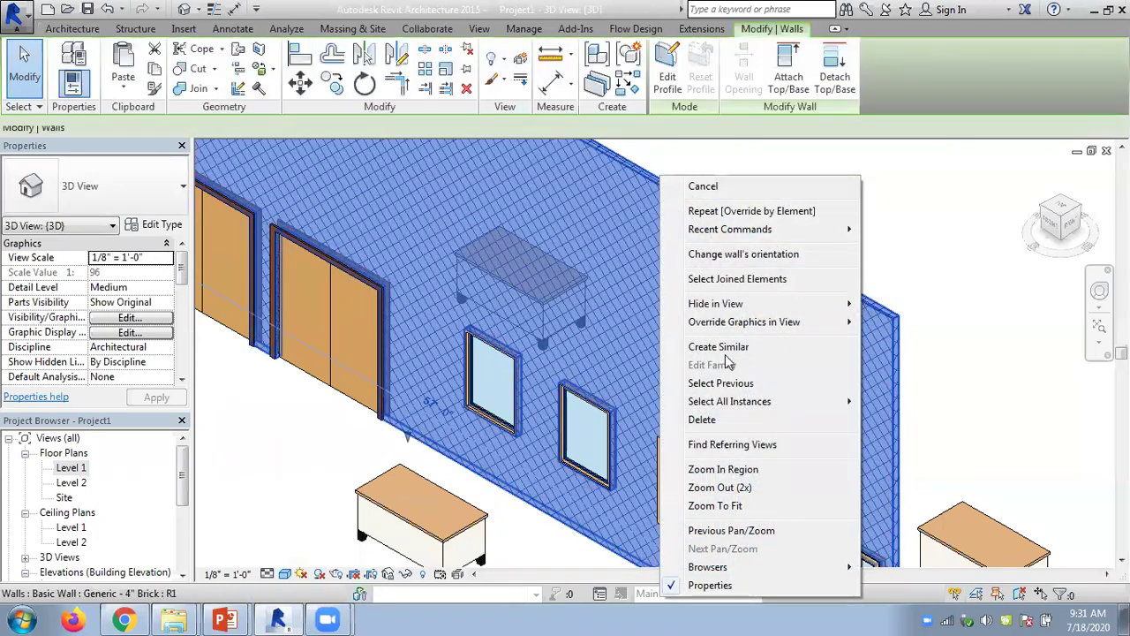
mouse_move(795, 322)
click(914, 322)
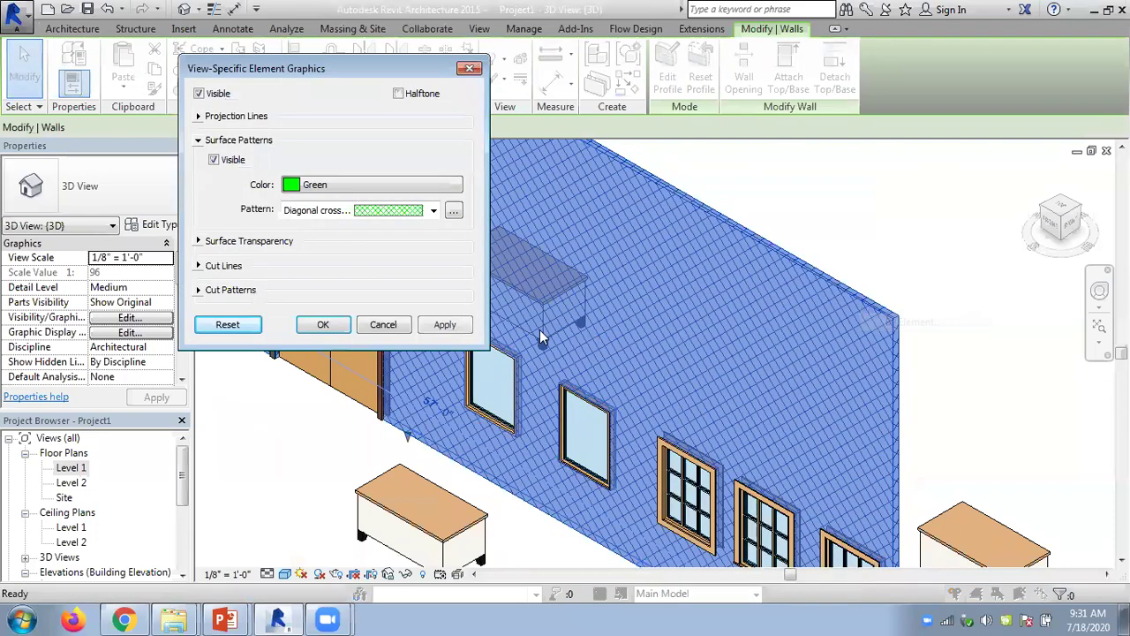
click(433, 211)
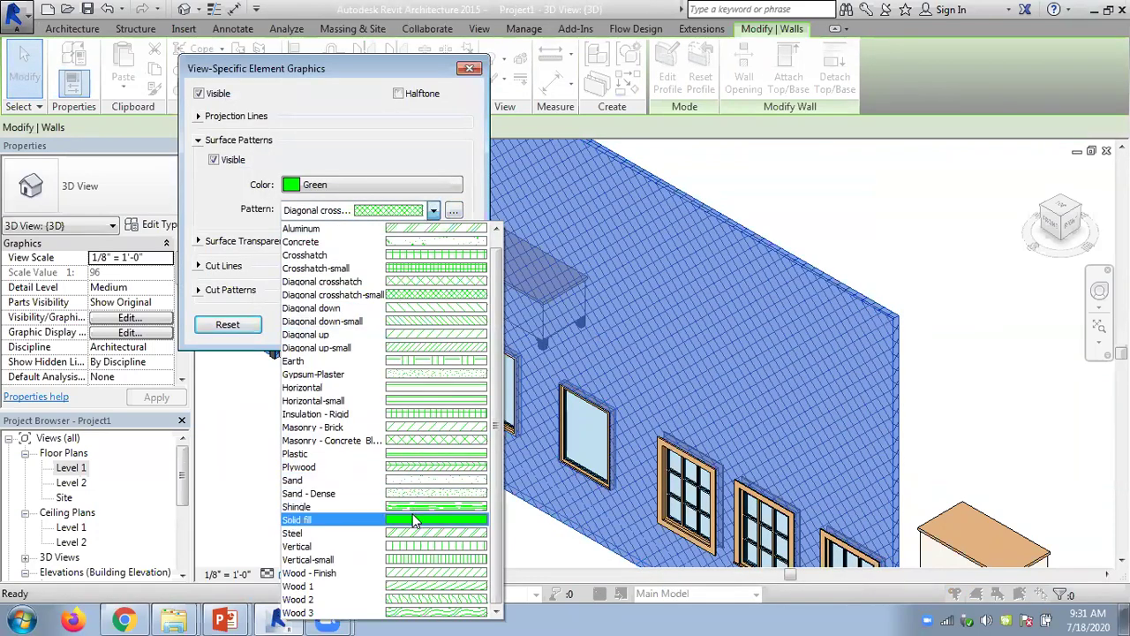
click(336, 519)
click(444, 324)
click(324, 325)
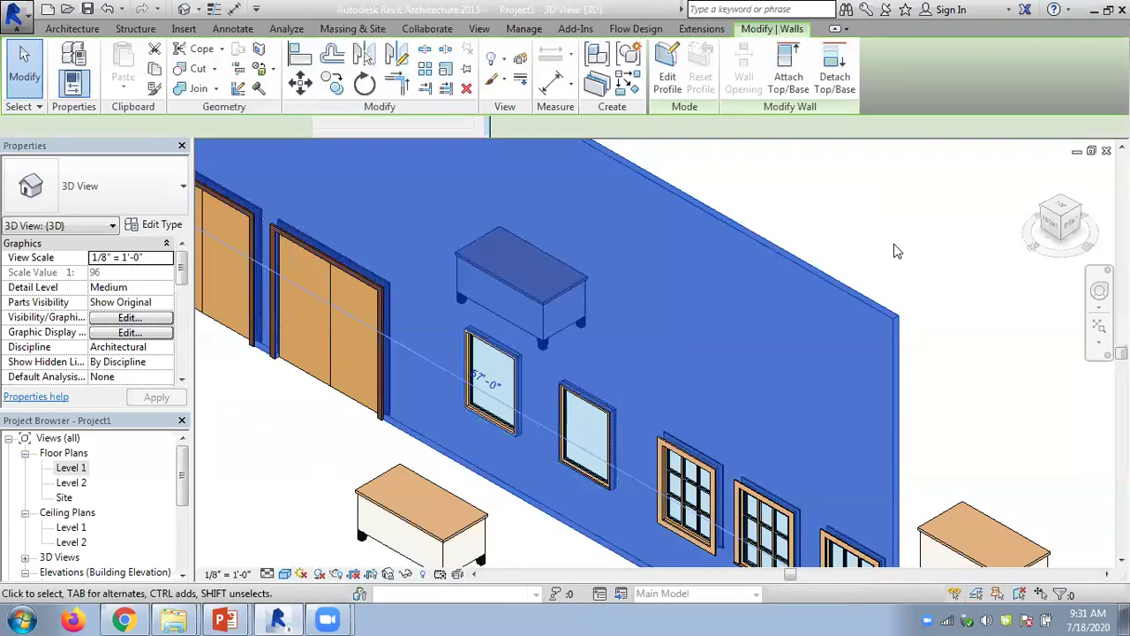
click(896, 248)
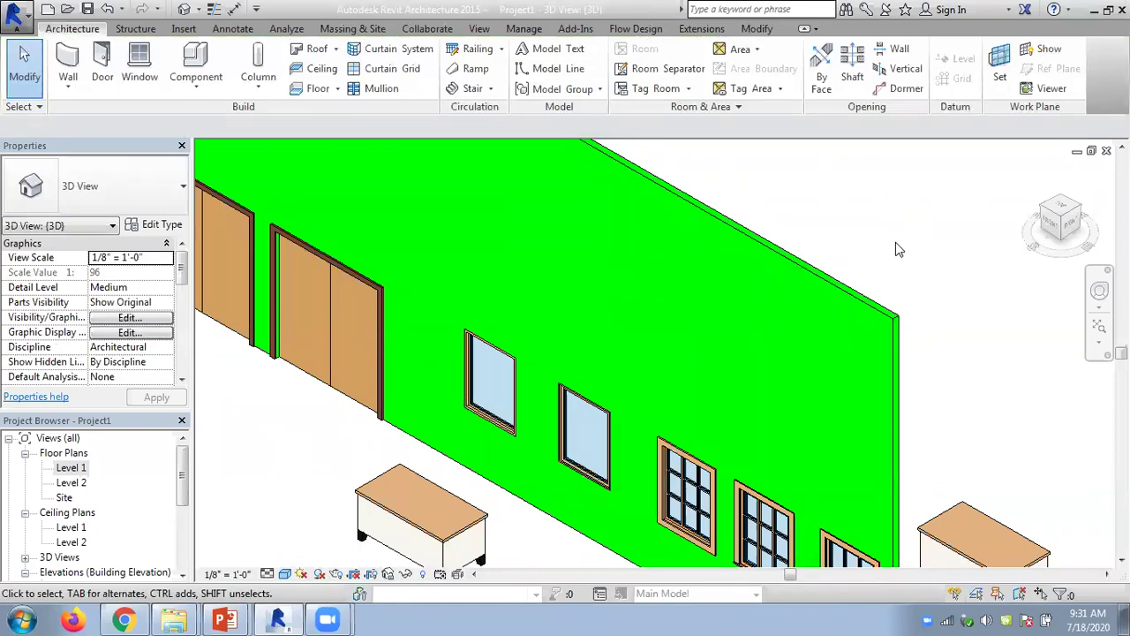
Open the green wall's element graphics override and set its projection line weight to 3
click(775, 255)
right_click(775, 255)
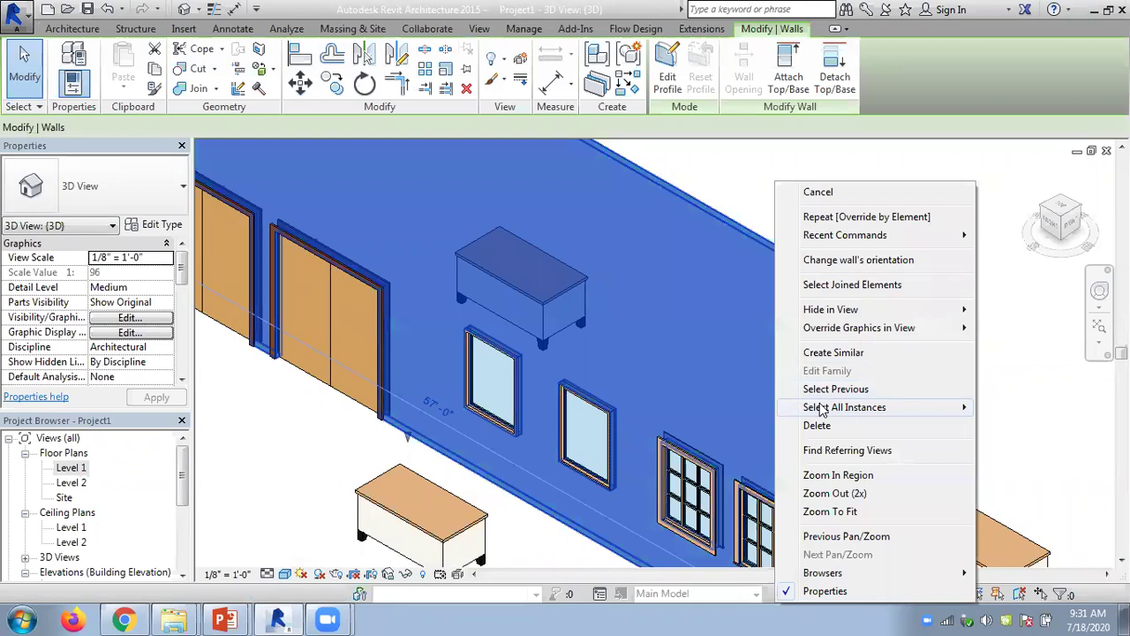
mouse_move(841, 327)
click(985, 330)
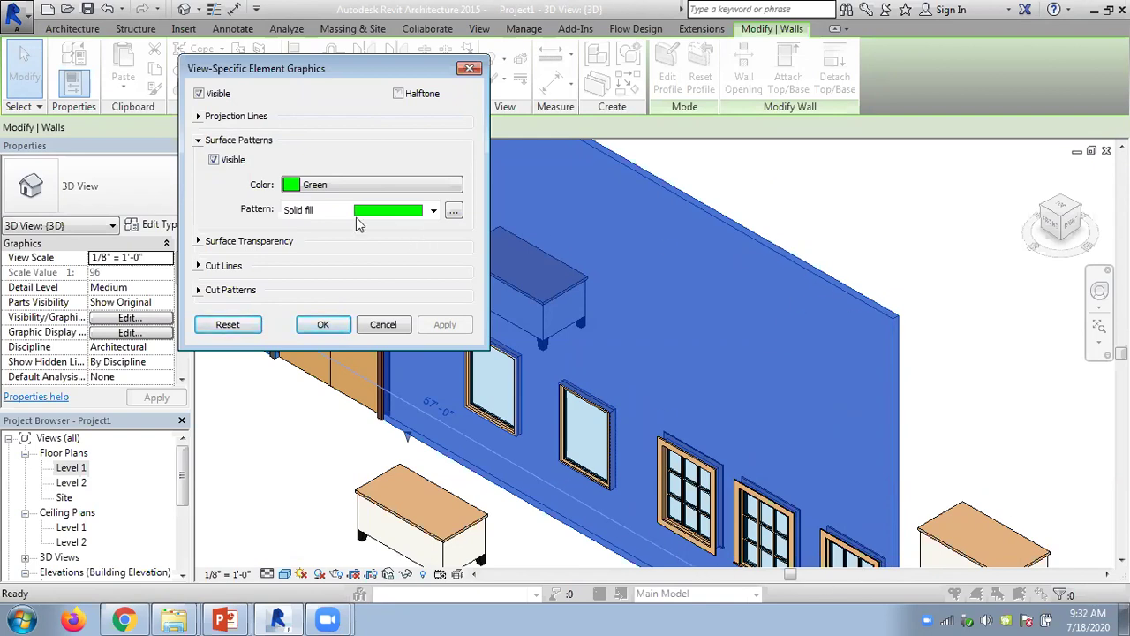
click(200, 117)
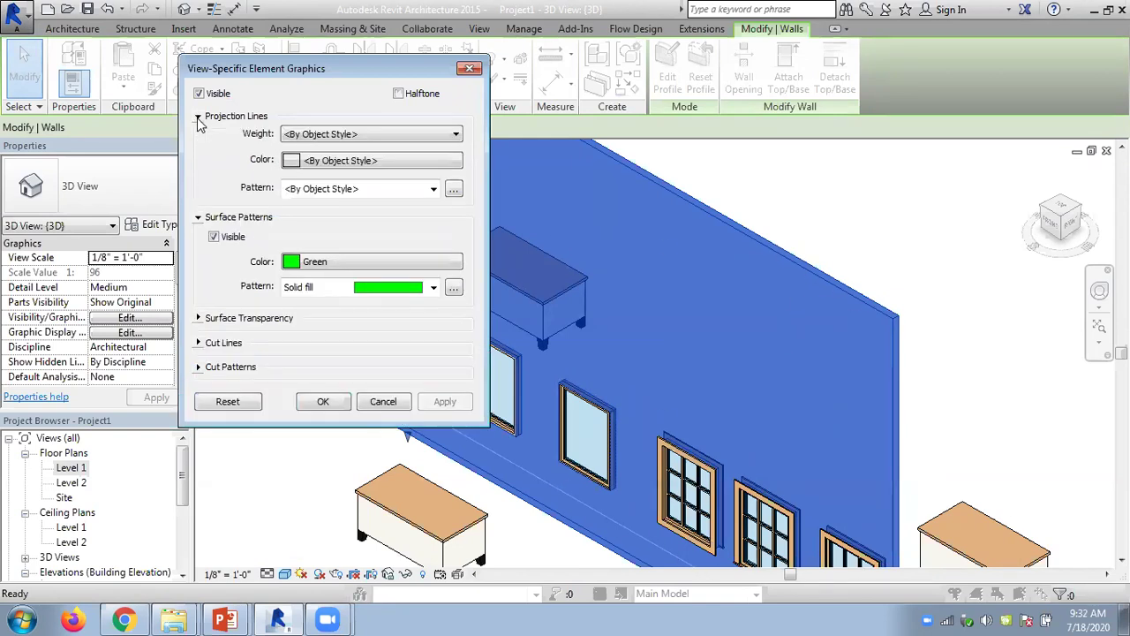
click(331, 132)
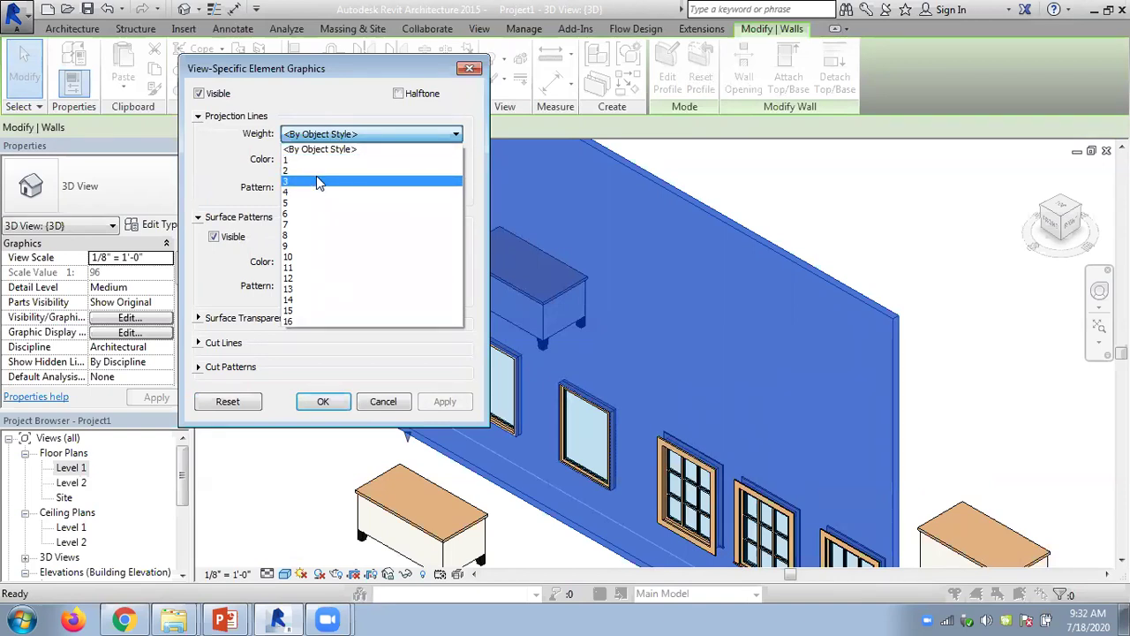
click(318, 181)
Set the wall's projection lines to Red with the Dash Dot 3/8" pattern and apply the override
click(330, 161)
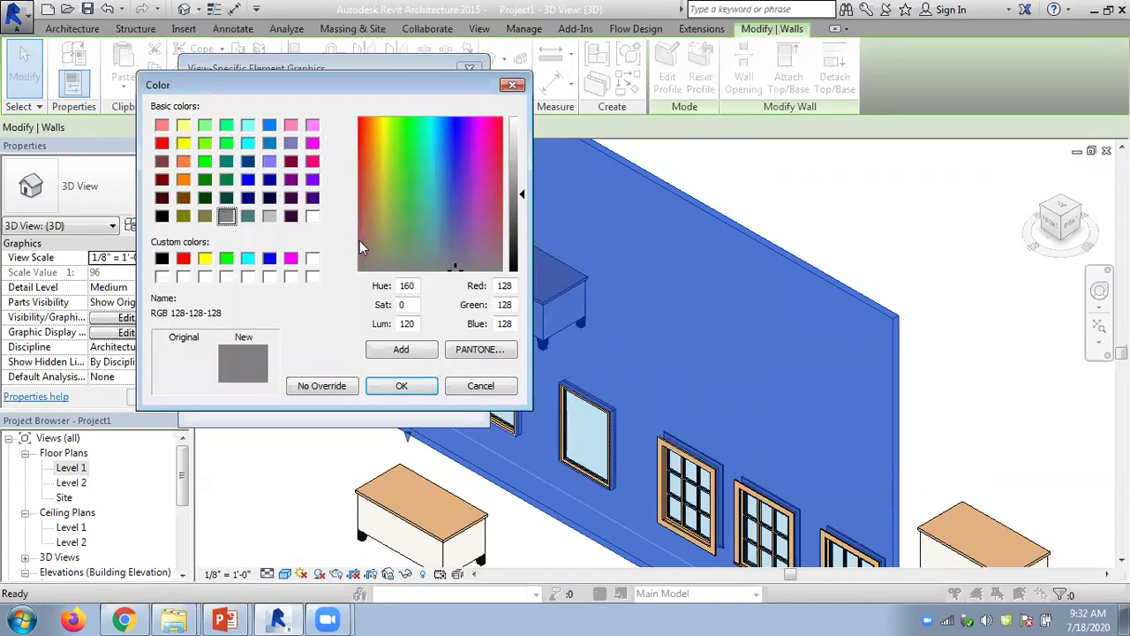
click(206, 261)
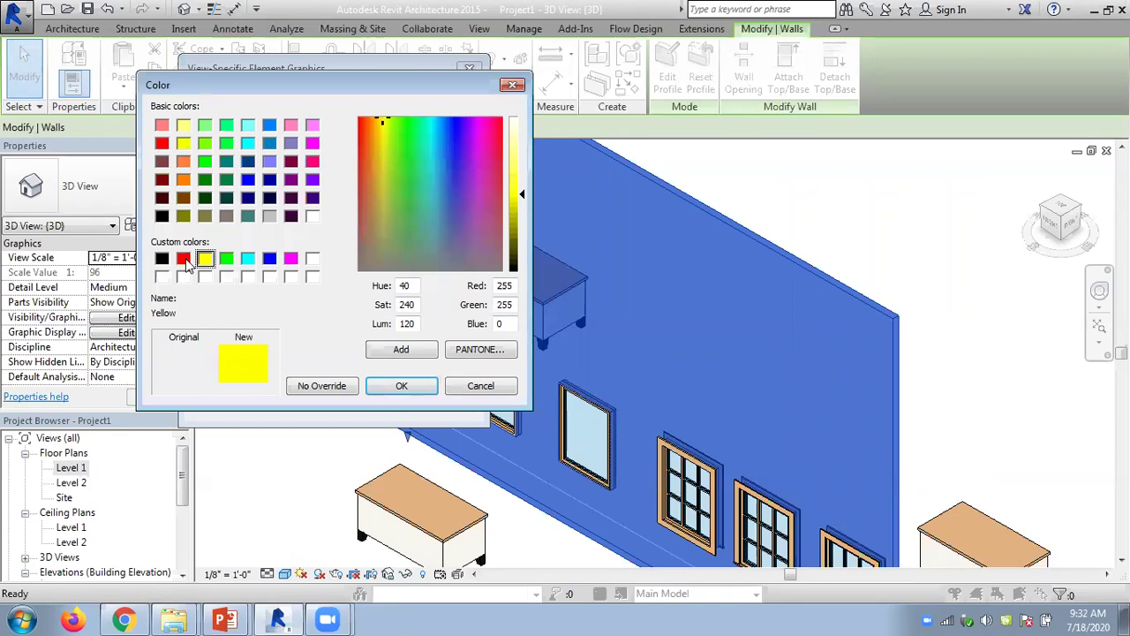
click(184, 259)
click(401, 386)
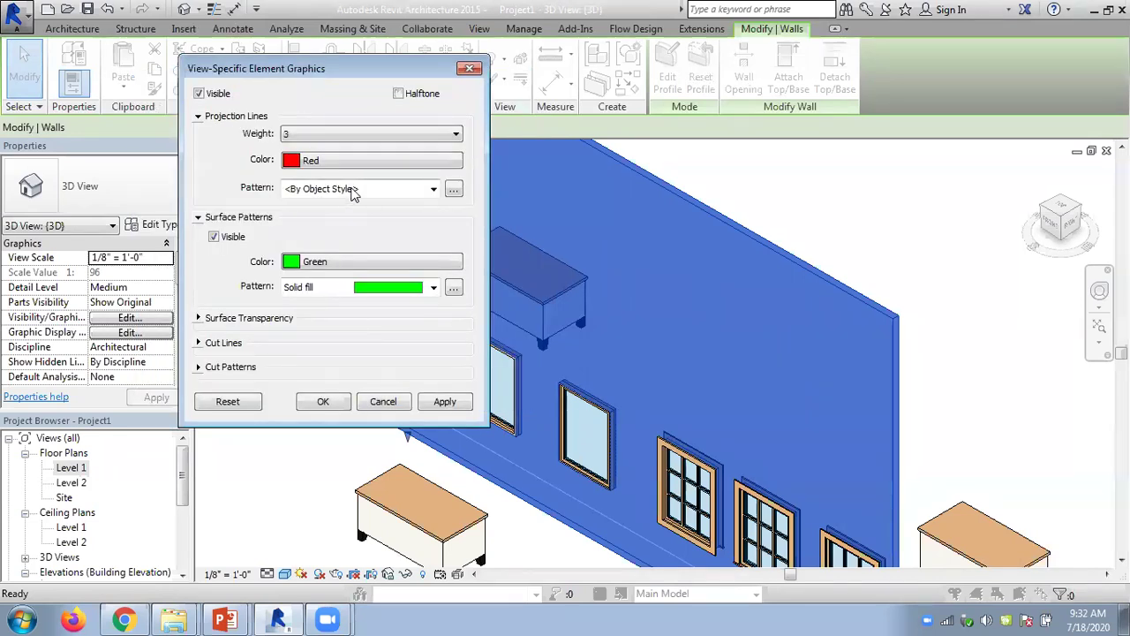
click(433, 189)
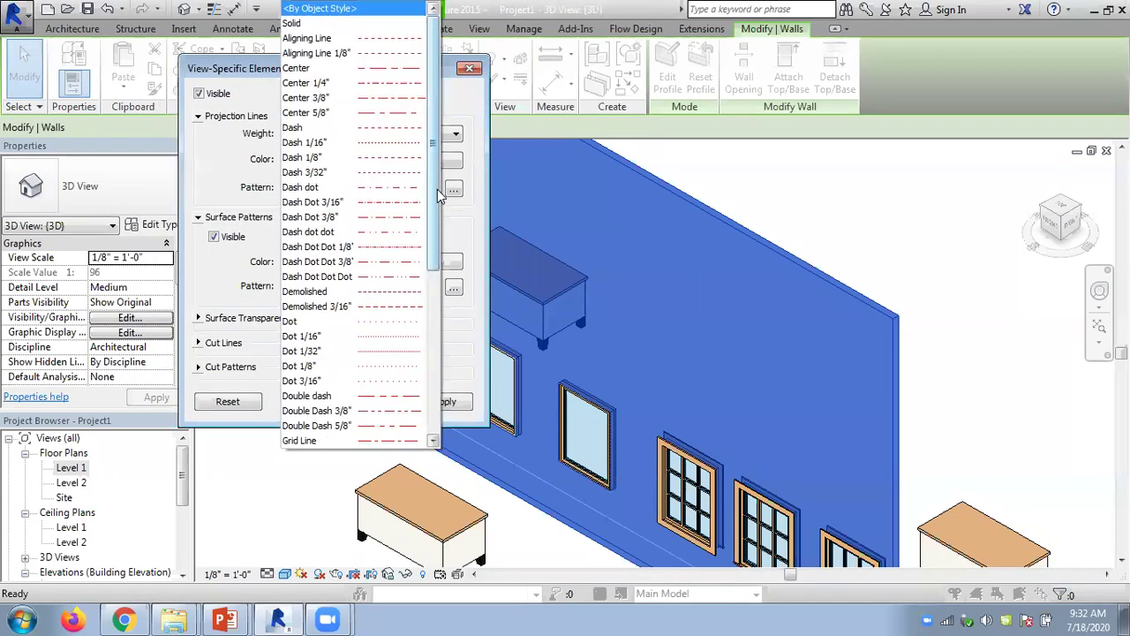
click(386, 222)
click(444, 402)
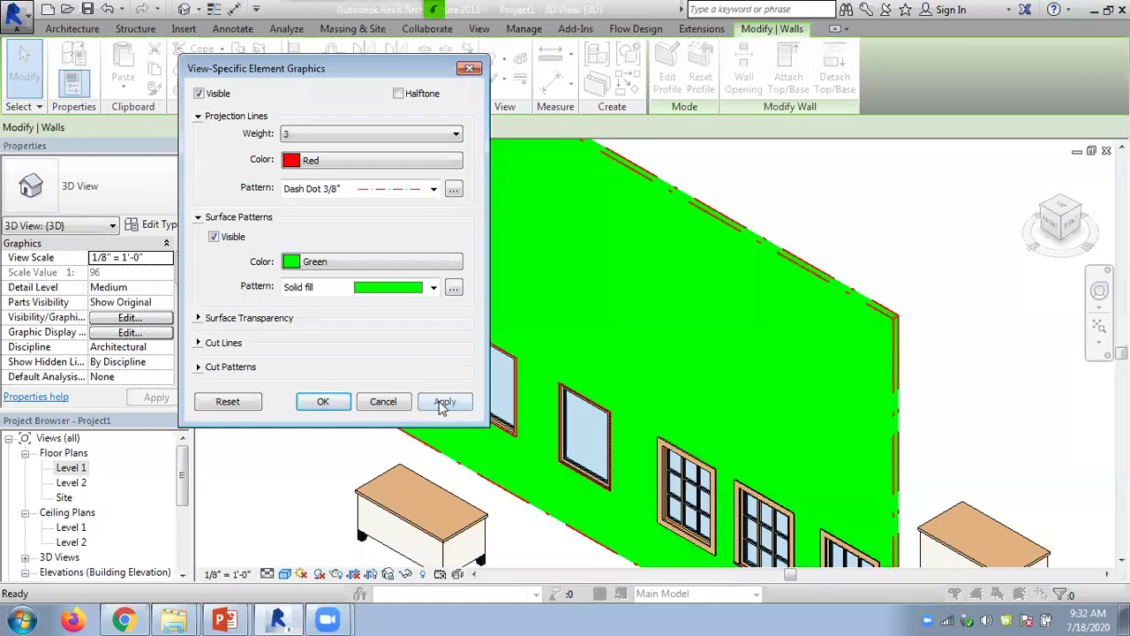
Accept the wall's projection line override, deselect the wall and inspect the line pattern along its top edge
click(323, 401)
click(954, 303)
scroll(954, 303, up, 1)
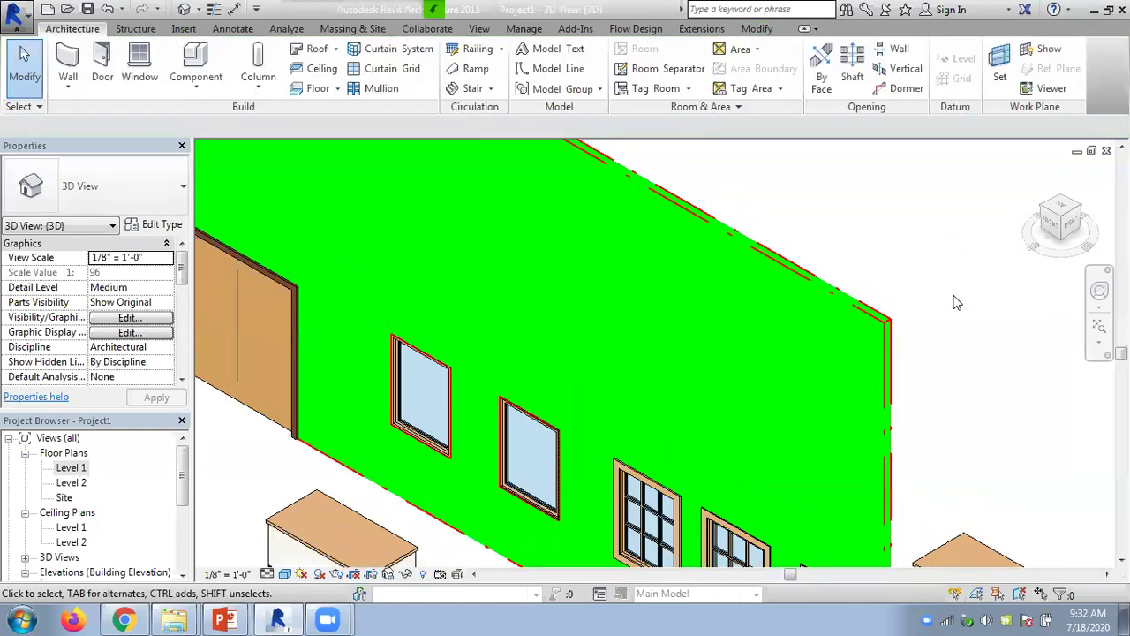
scroll(823, 352, up, 2)
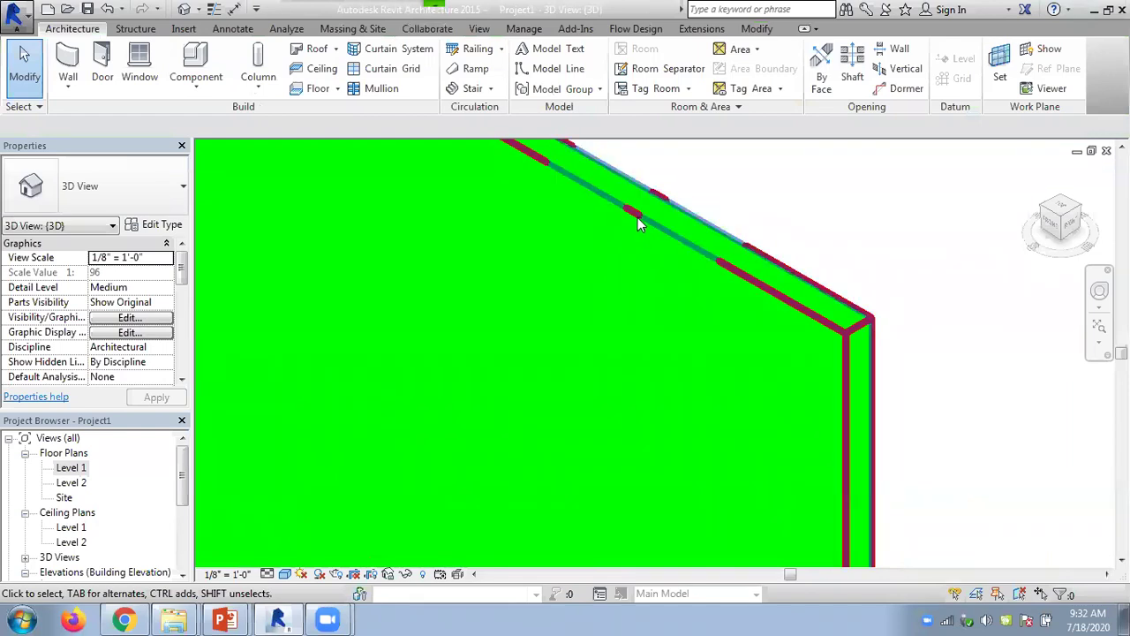
scroll(871, 233, down, 3)
scroll(899, 266, down, 3)
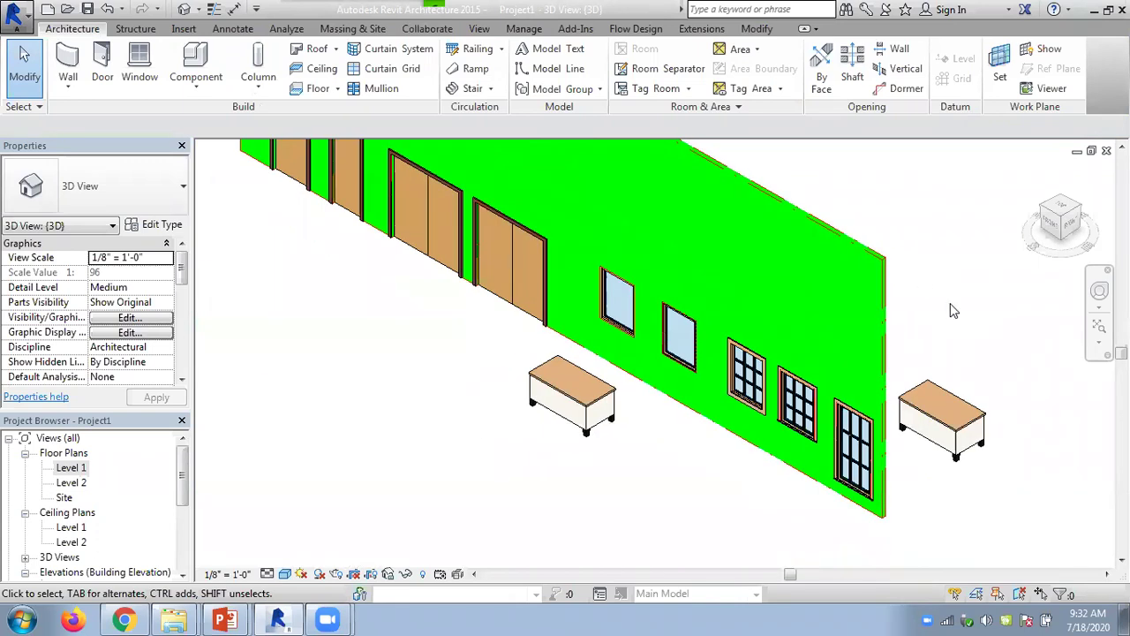
Examine the overridden projection lines along the green wall's edges from several angles and distances
shift+middle_drag(442, 341, 492, 341)
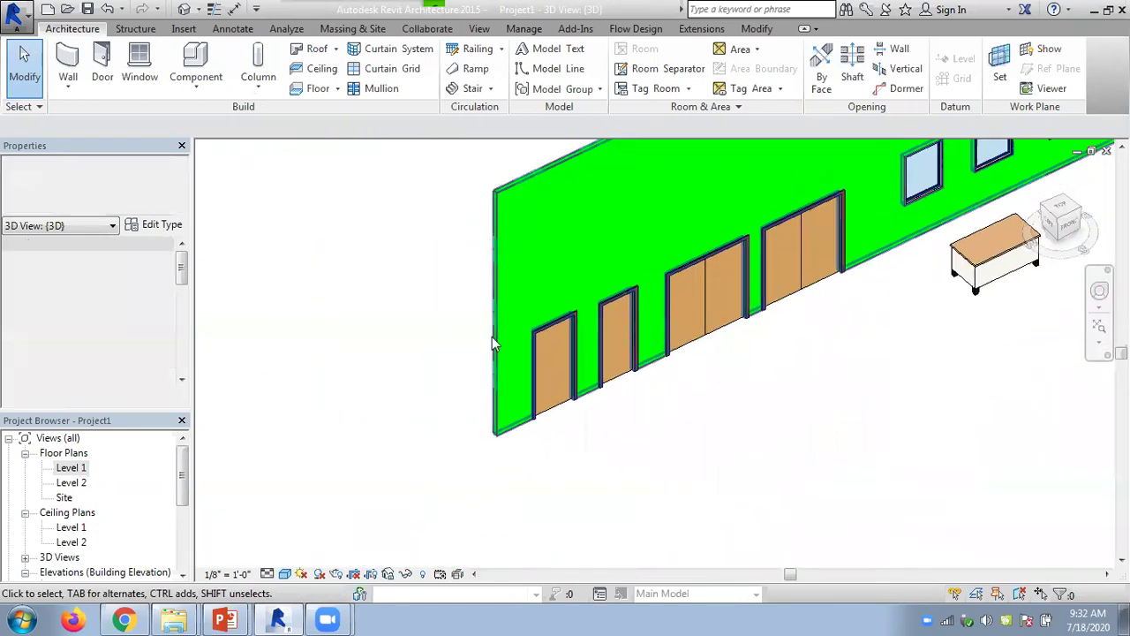
scroll(483, 365, up, 3)
scroll(484, 364, up, 2)
scroll(483, 365, down, 4)
shift+middle_drag(575, 479, 641, 134)
scroll(927, 308, up, 3)
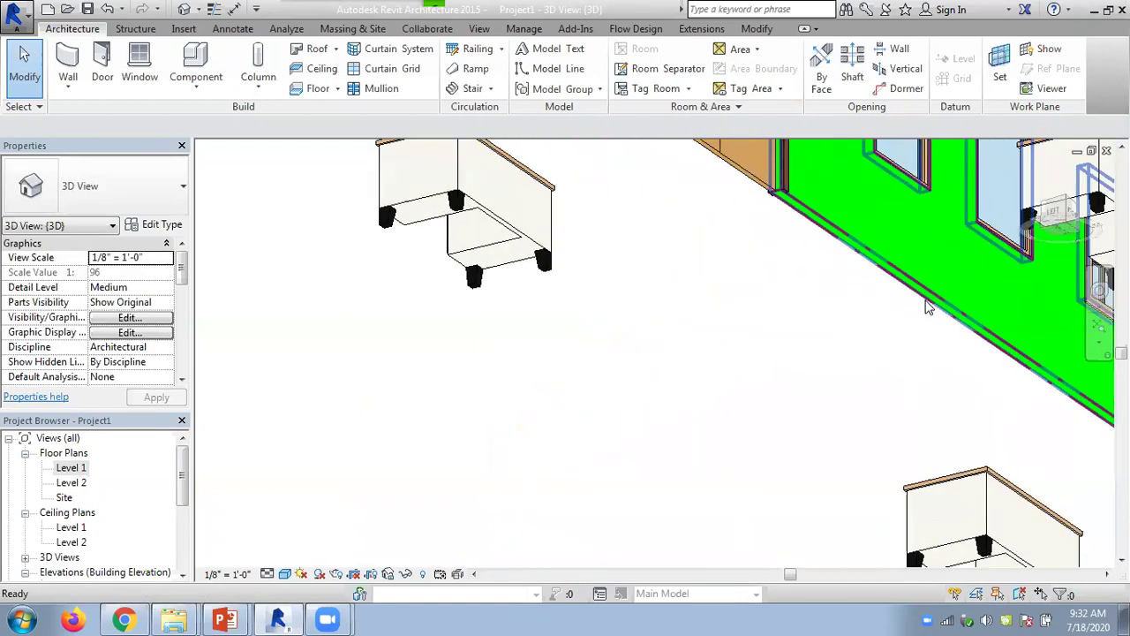
scroll(880, 359, up, 3)
scroll(827, 351, down, 5)
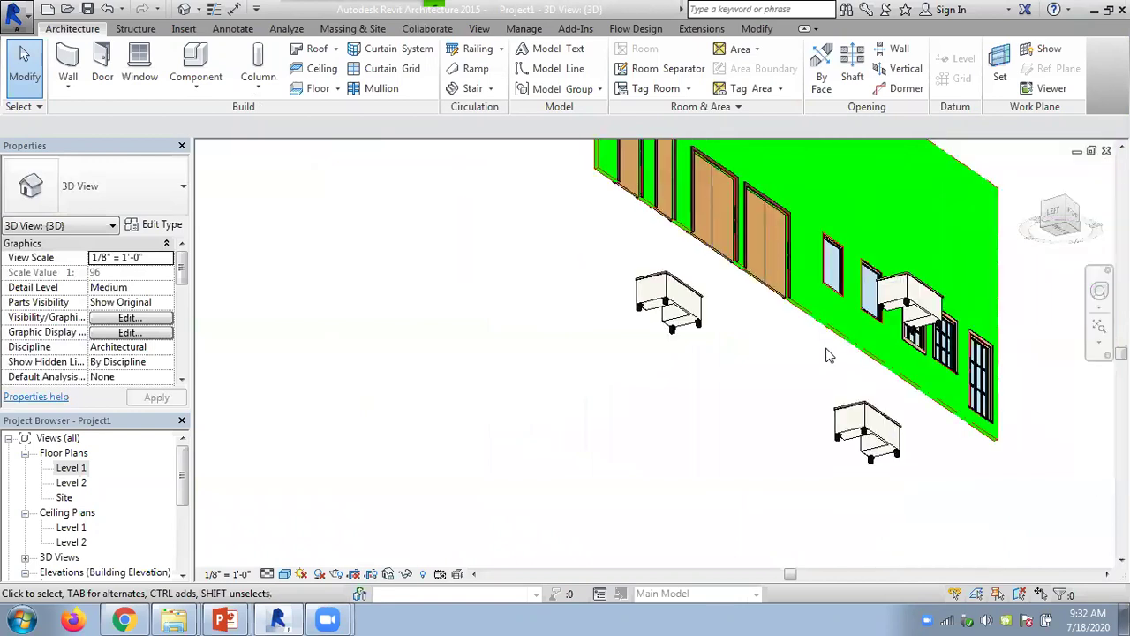
shift+middle_drag(952, 323, 724, 601)
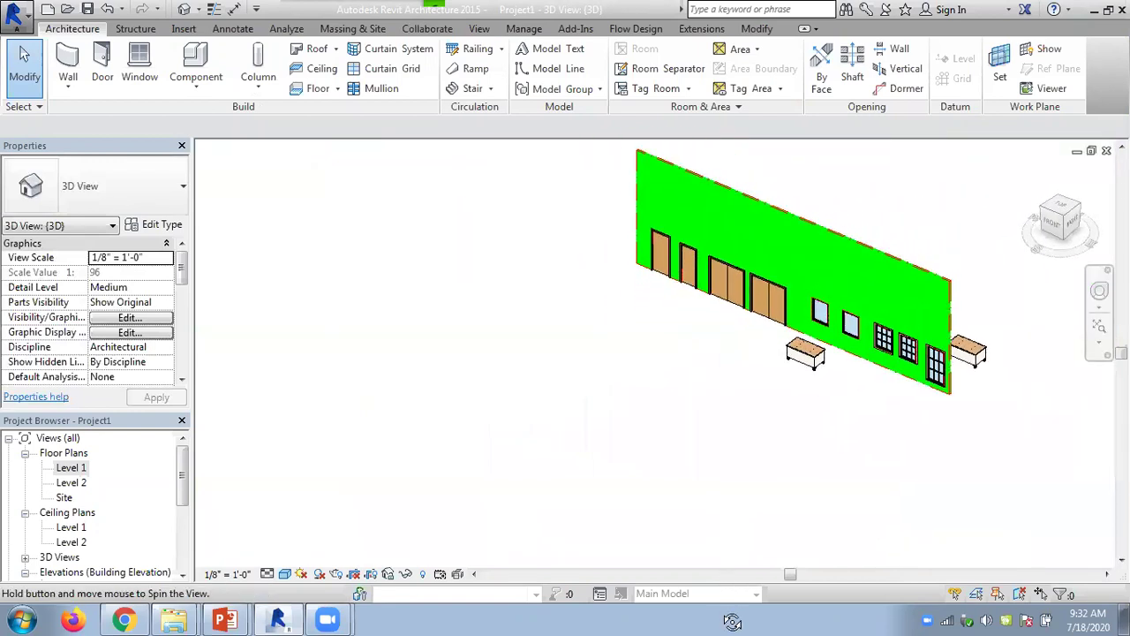
scroll(954, 285, up, 5)
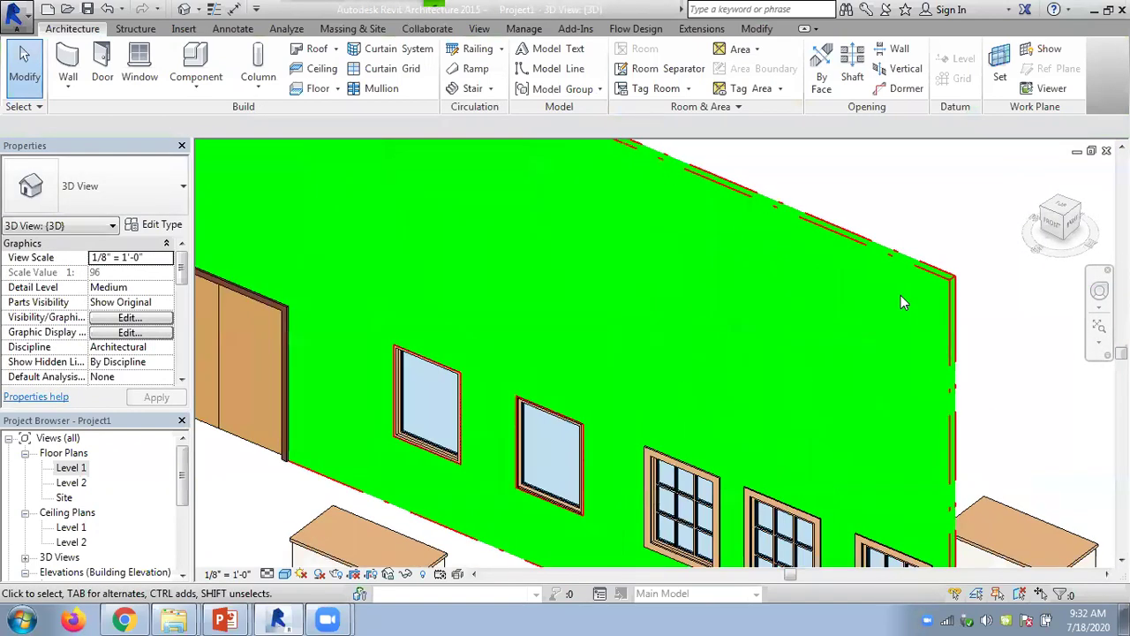
middle_drag(937, 214, 725, 255)
scroll(750, 244, down, 4)
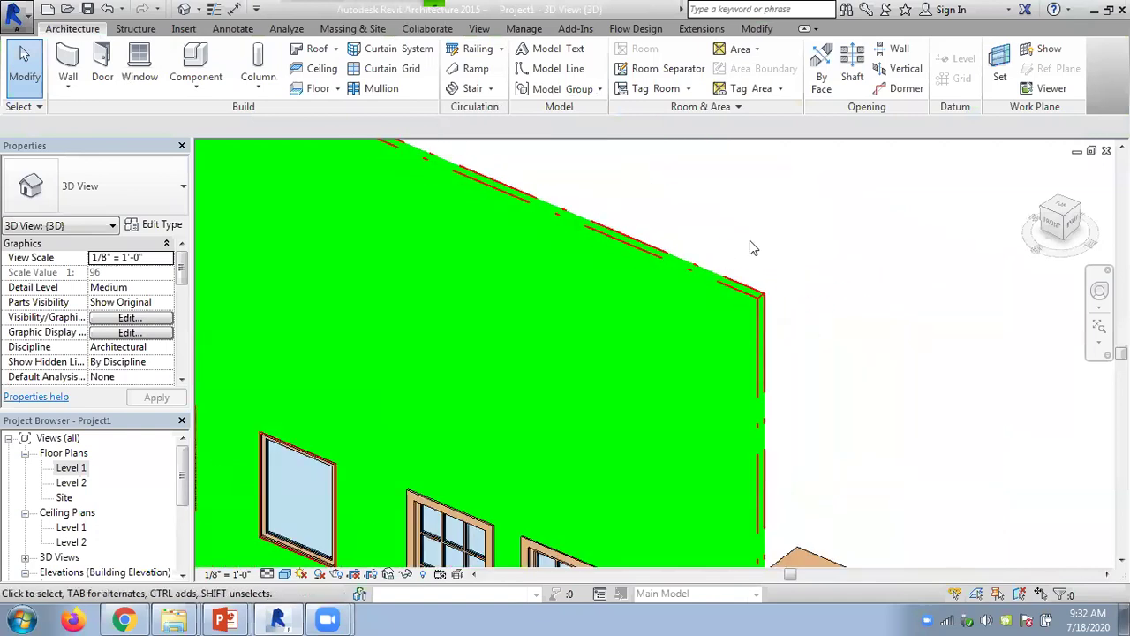
Review the green wall's element graphics override including its Surface Transparency settings, then cancel the dialog and deselect the wall
click(644, 242)
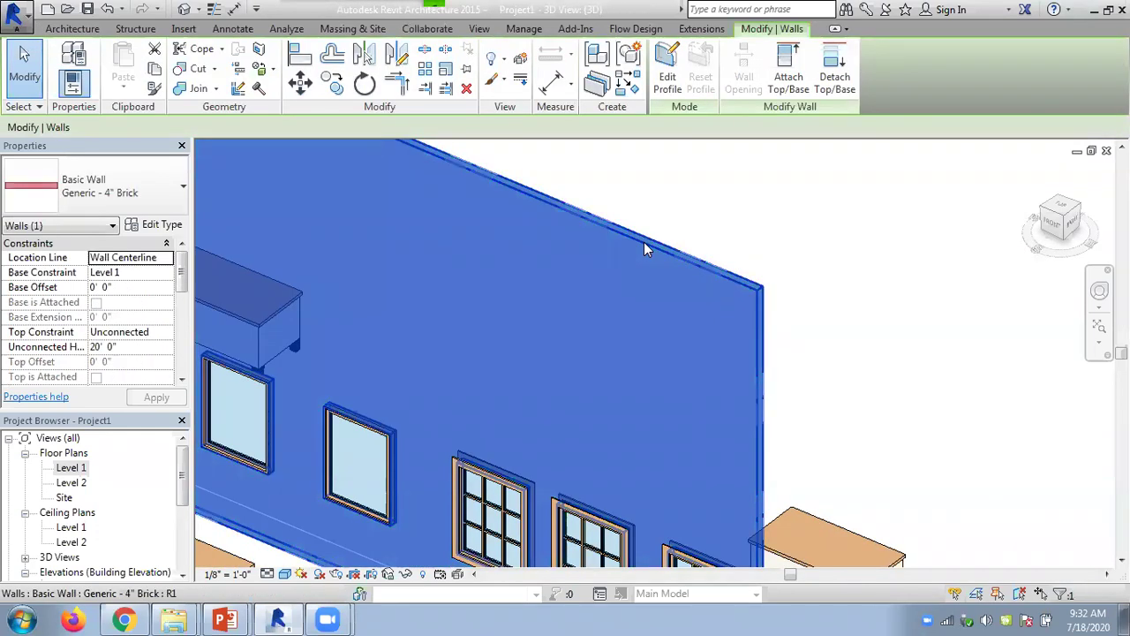
right_click(644, 242)
mouse_move(769, 311)
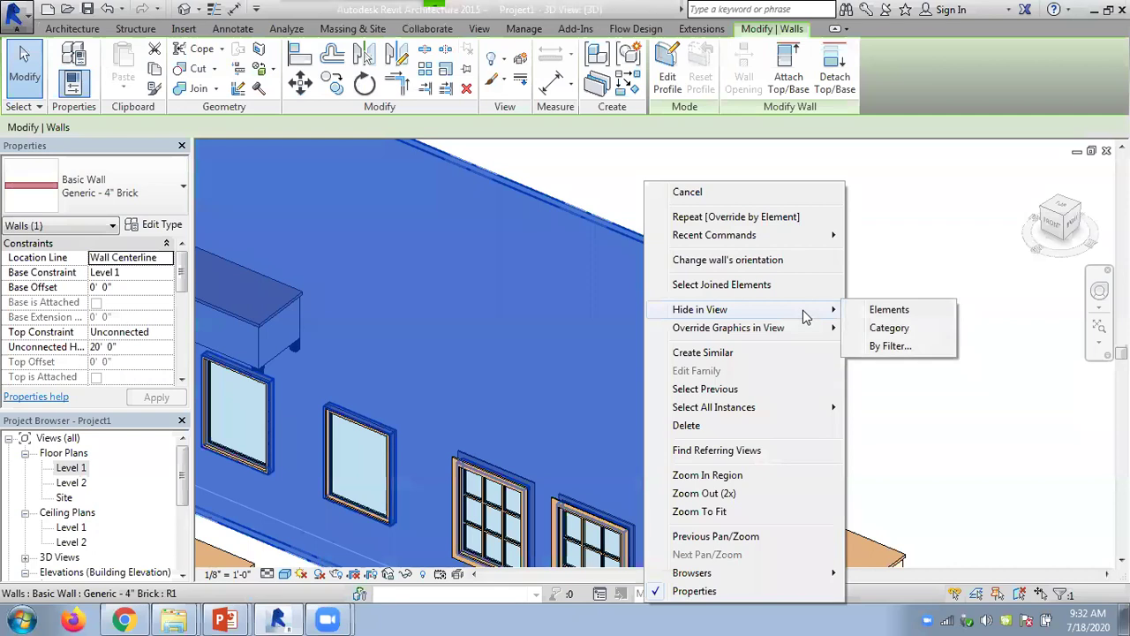
mouse_move(822, 328)
click(892, 327)
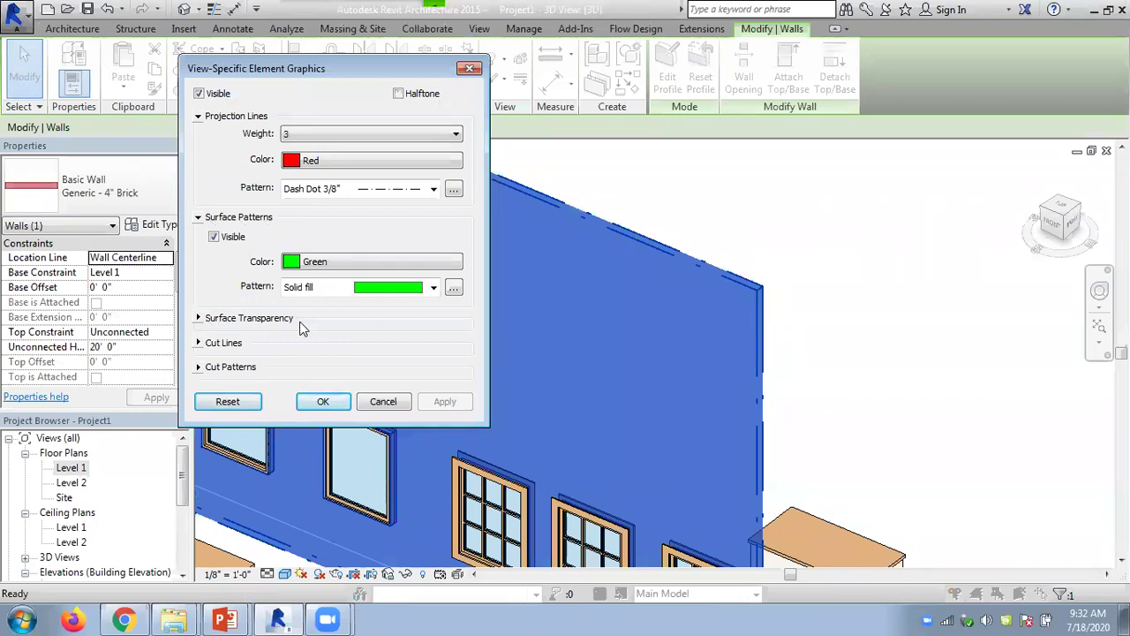
click(199, 318)
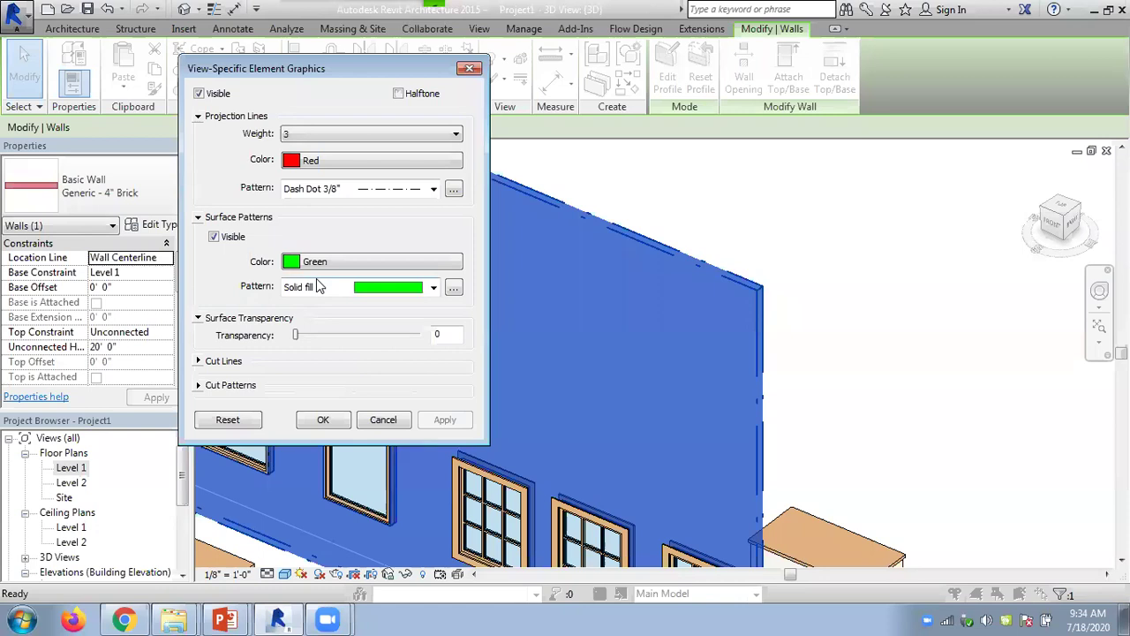
drag(365, 67, 794, 80)
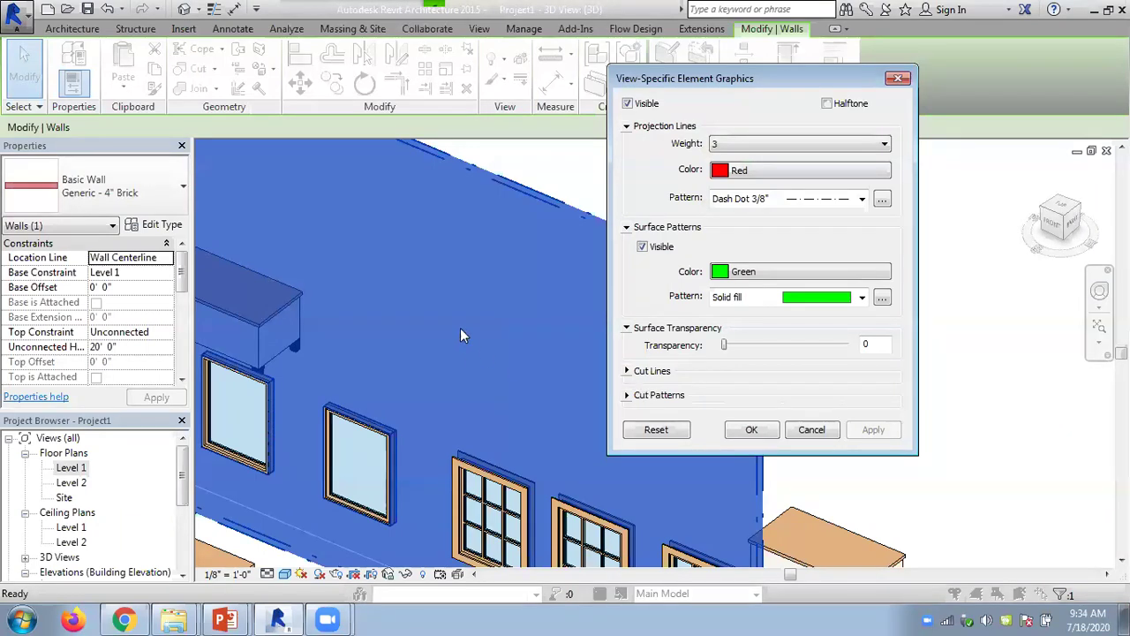
click(811, 430)
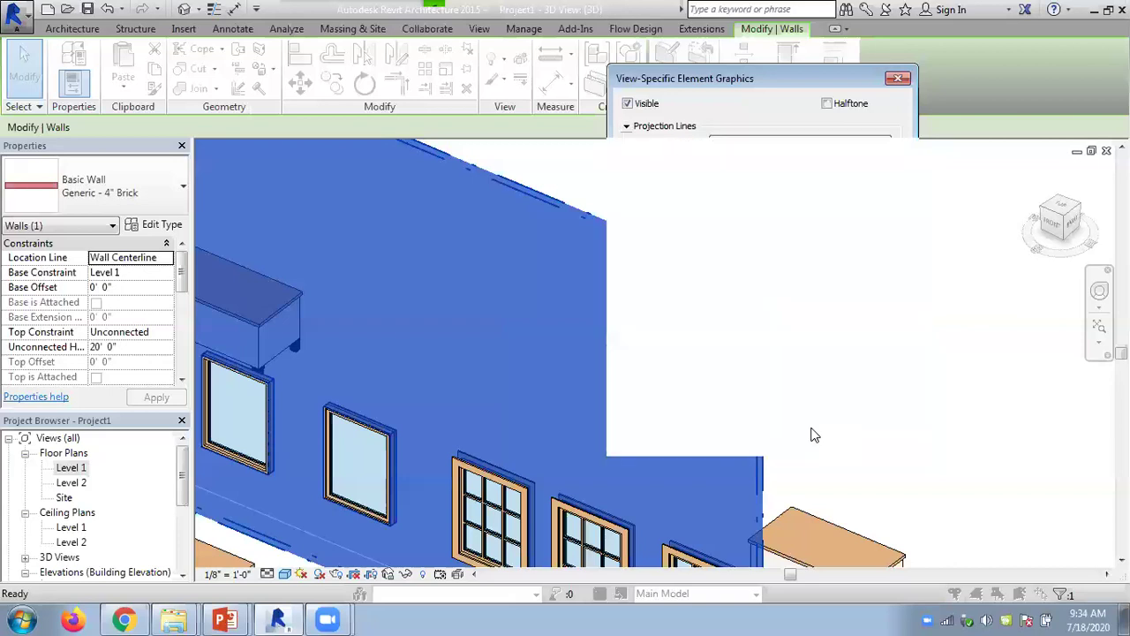
click(861, 382)
scroll(860, 362, down, 3)
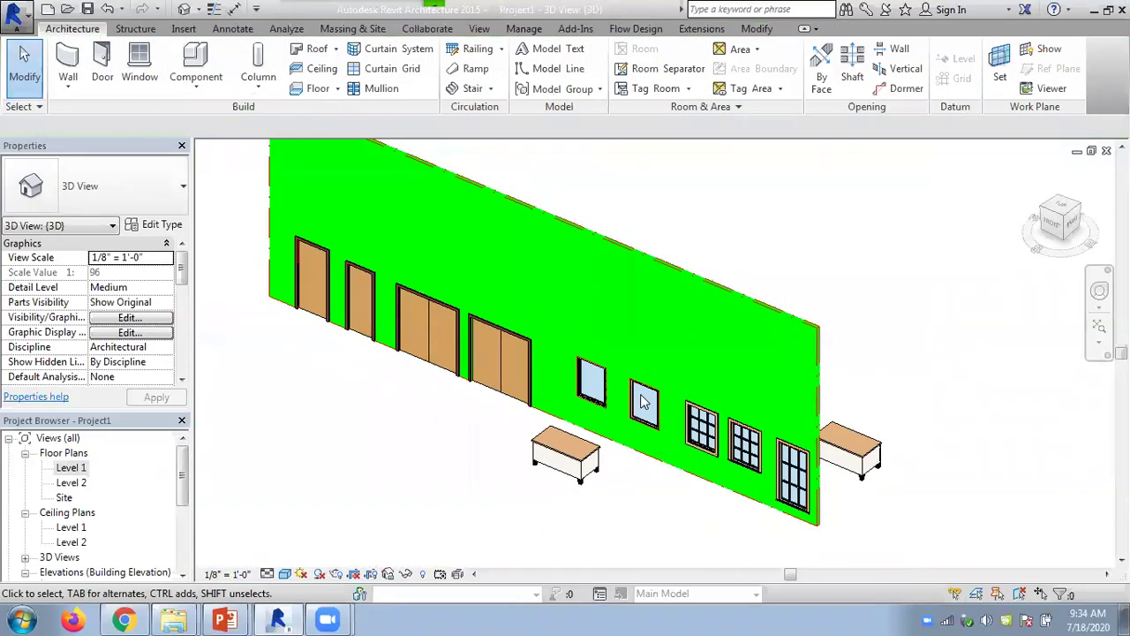
In the Level 1 floor plan, cut a vertical building section through the wall between the double doors and the first window, and open its view
double_click(74, 469)
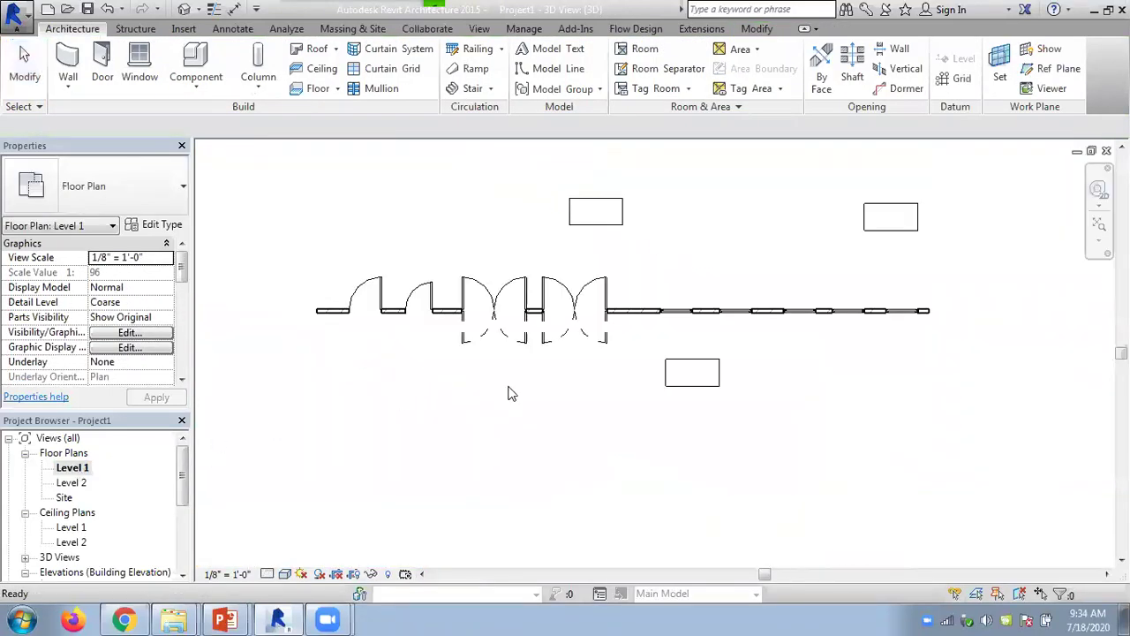
scroll(769, 341, up, 3)
middle_drag(777, 351, 739, 391)
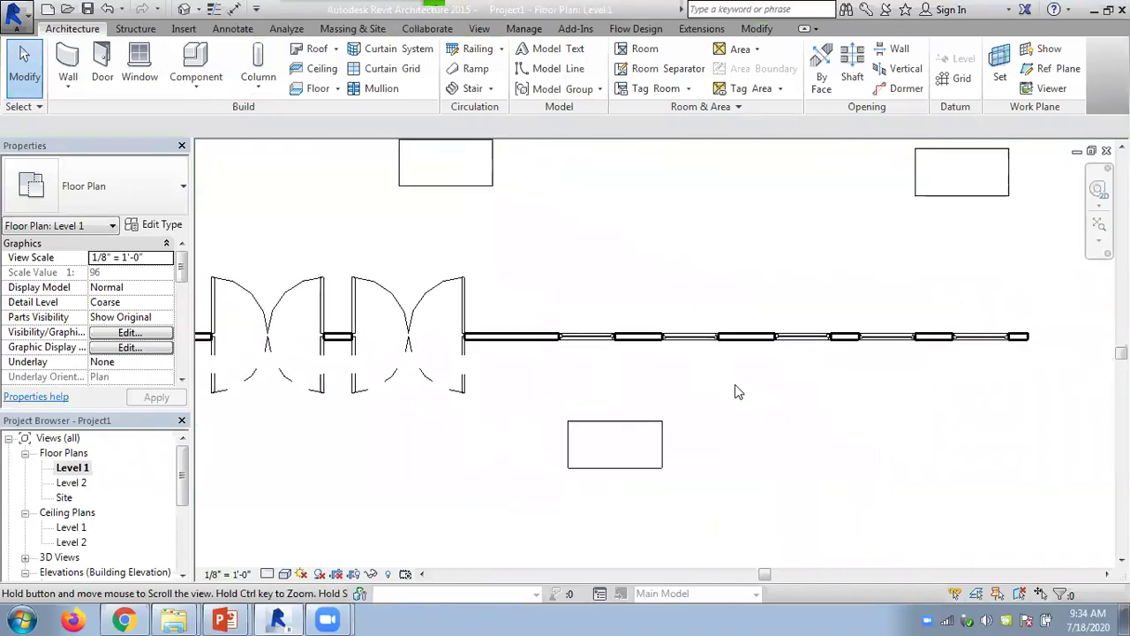
click(475, 30)
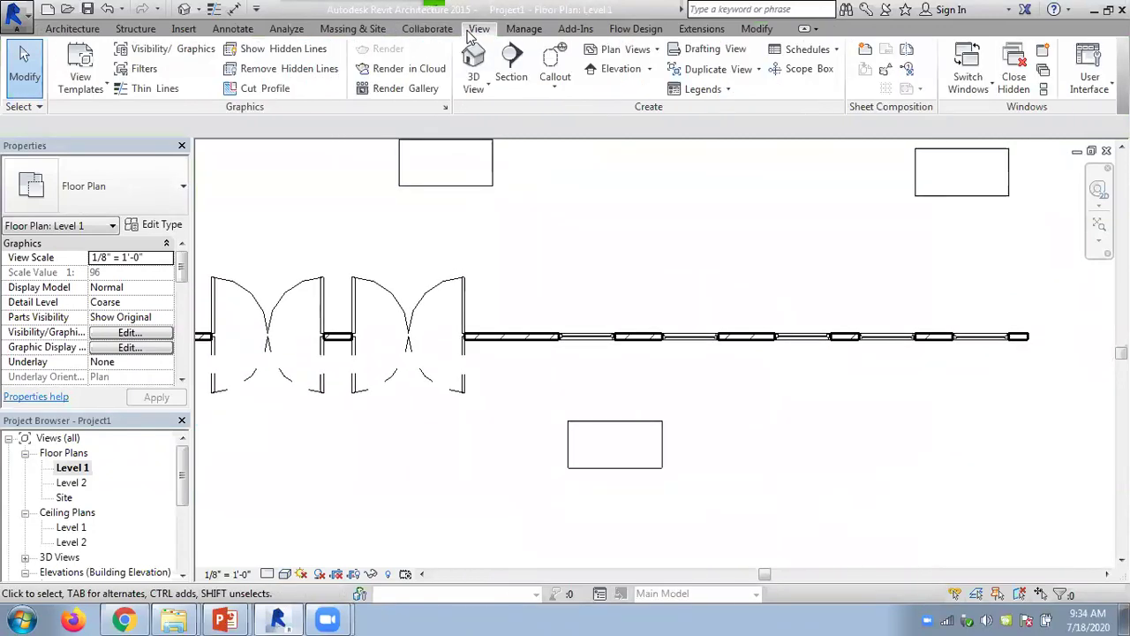
click(512, 64)
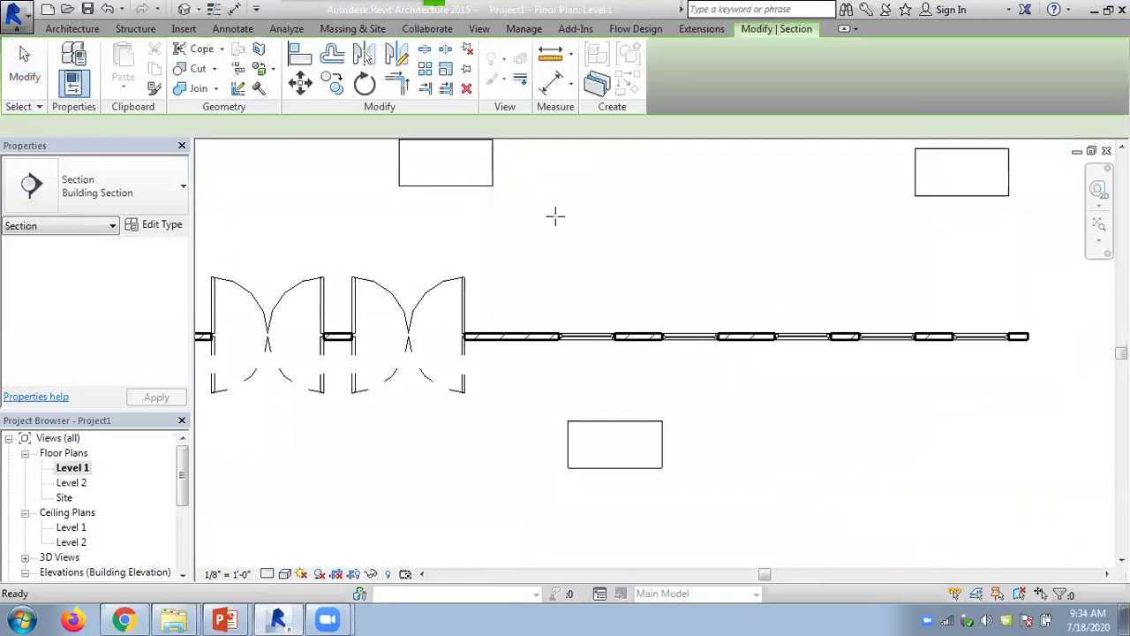
click(511, 237)
click(510, 504)
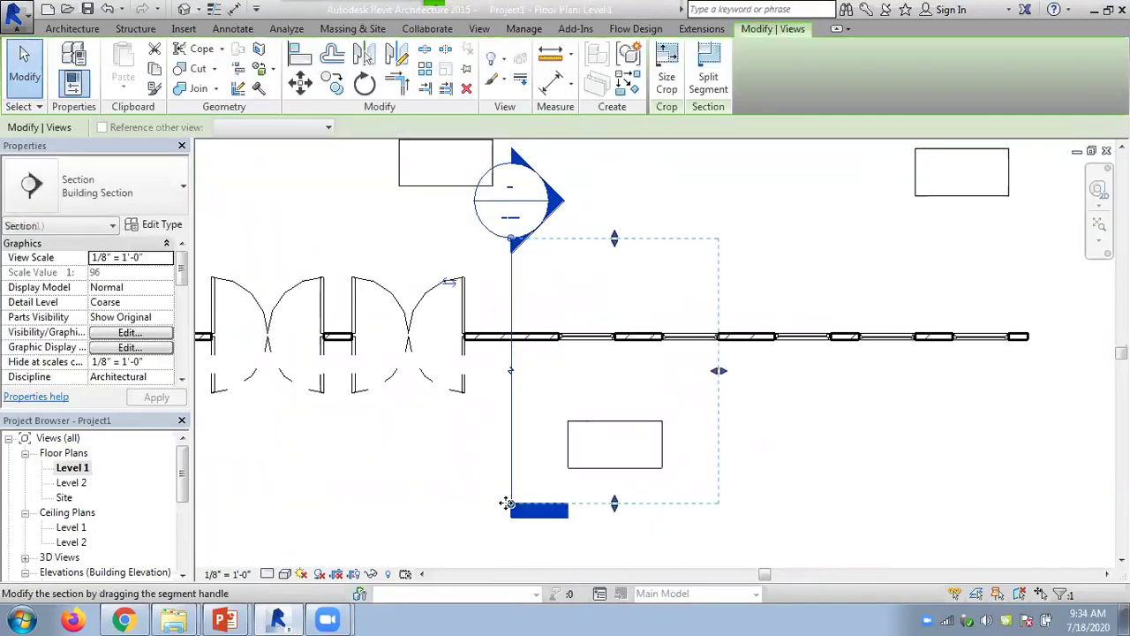
click(565, 389)
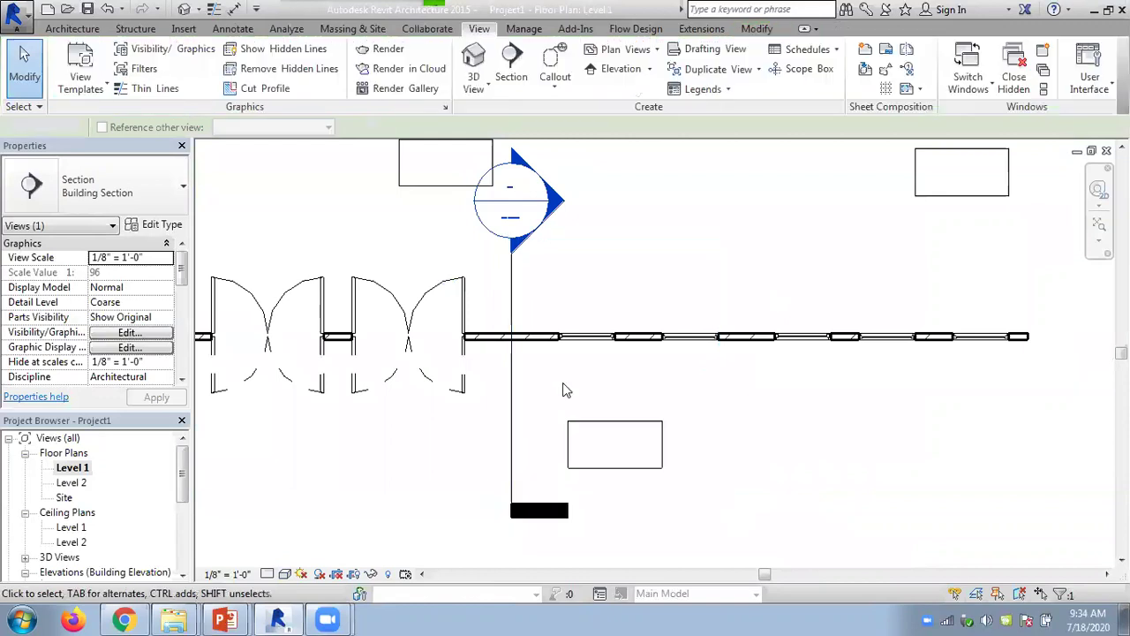
double_click(560, 207)
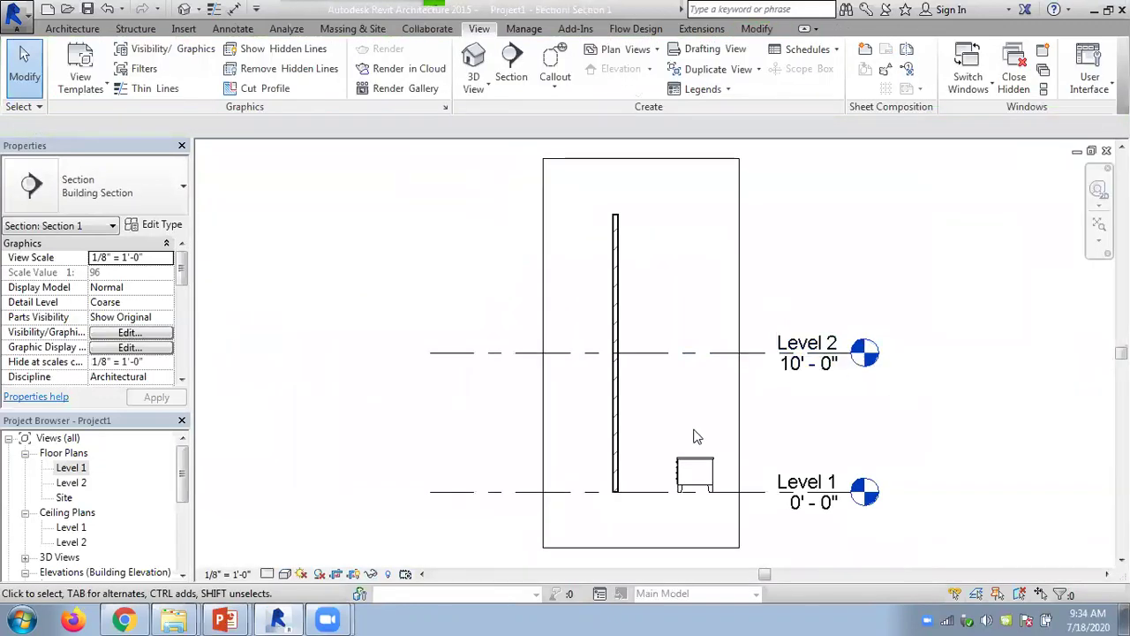
scroll(677, 428, up, 1)
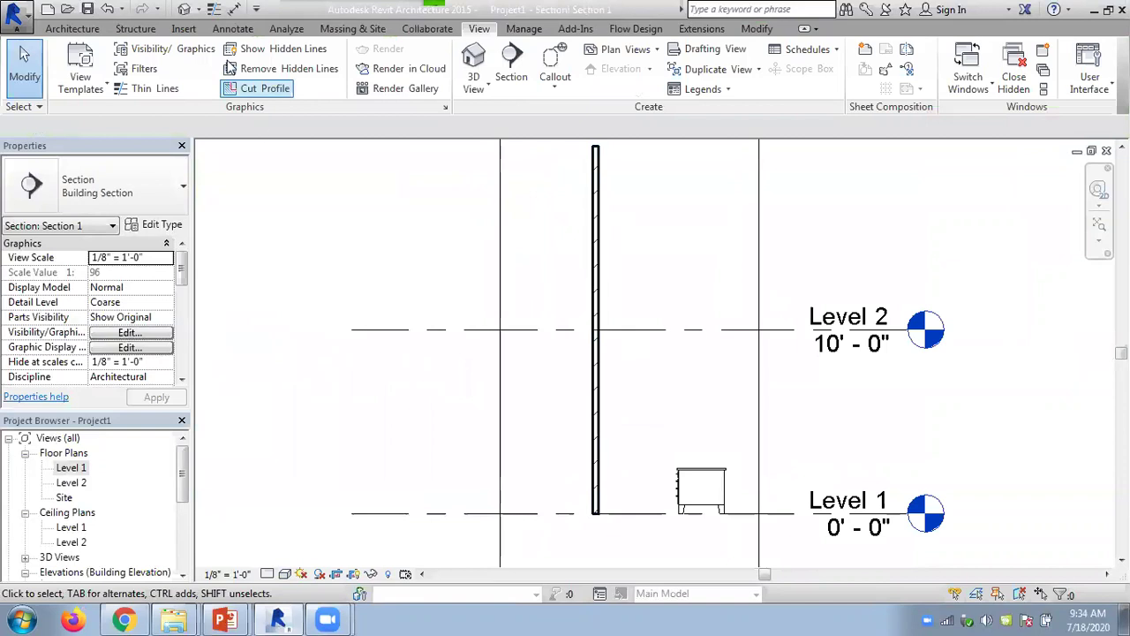
Toggle Thin Lines on and off in the section view to compare how the cut wall's line weights display
click(213, 8)
click(214, 8)
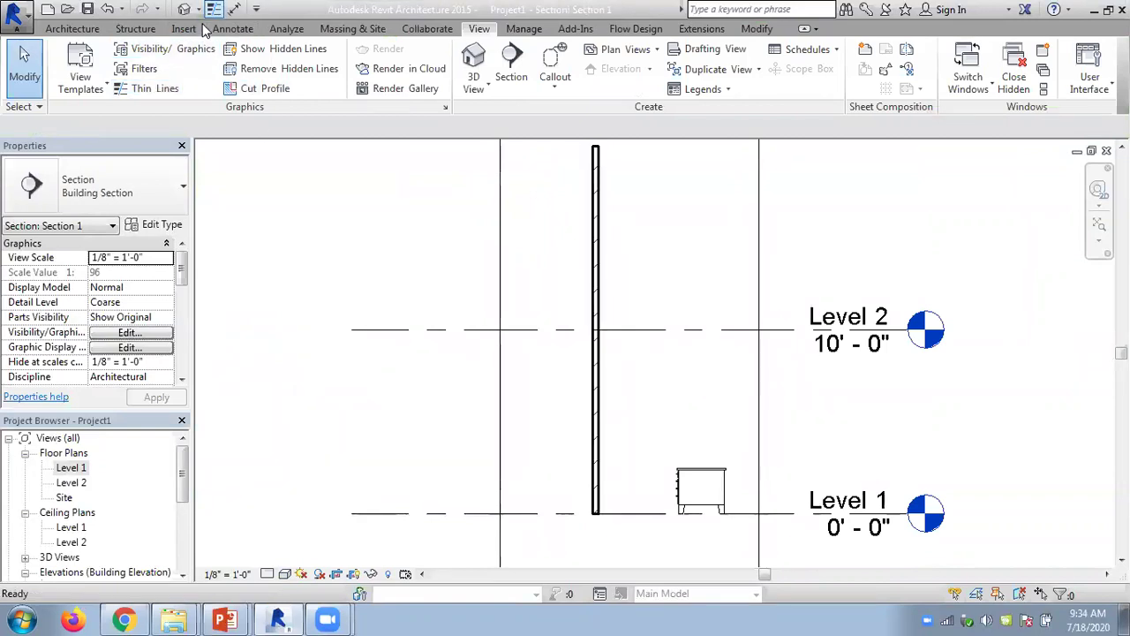
scroll(658, 216, up, 1)
scroll(657, 217, up, 1)
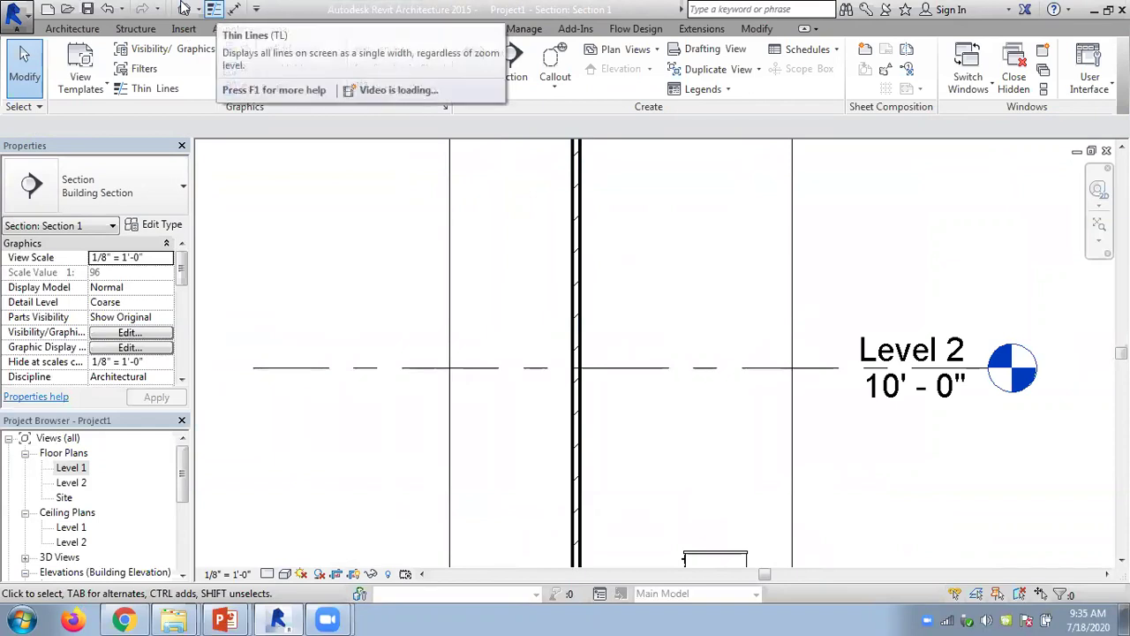
click(213, 9)
key(t)
key(l)
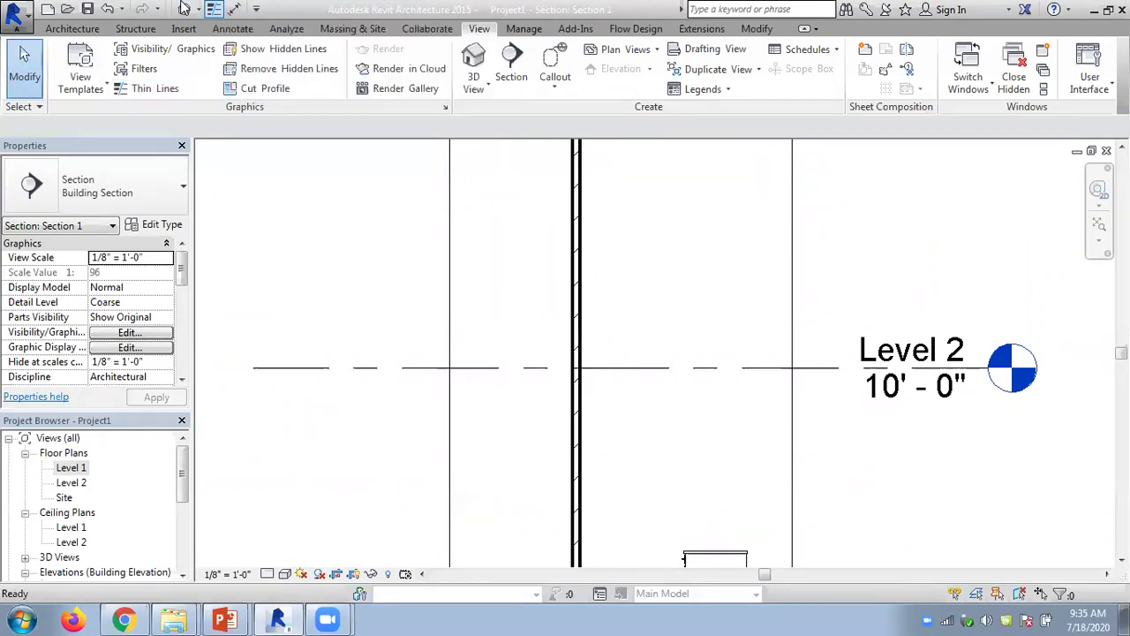
key(t)
key(l)
key(t)
key(l)
key(t)
key(l)
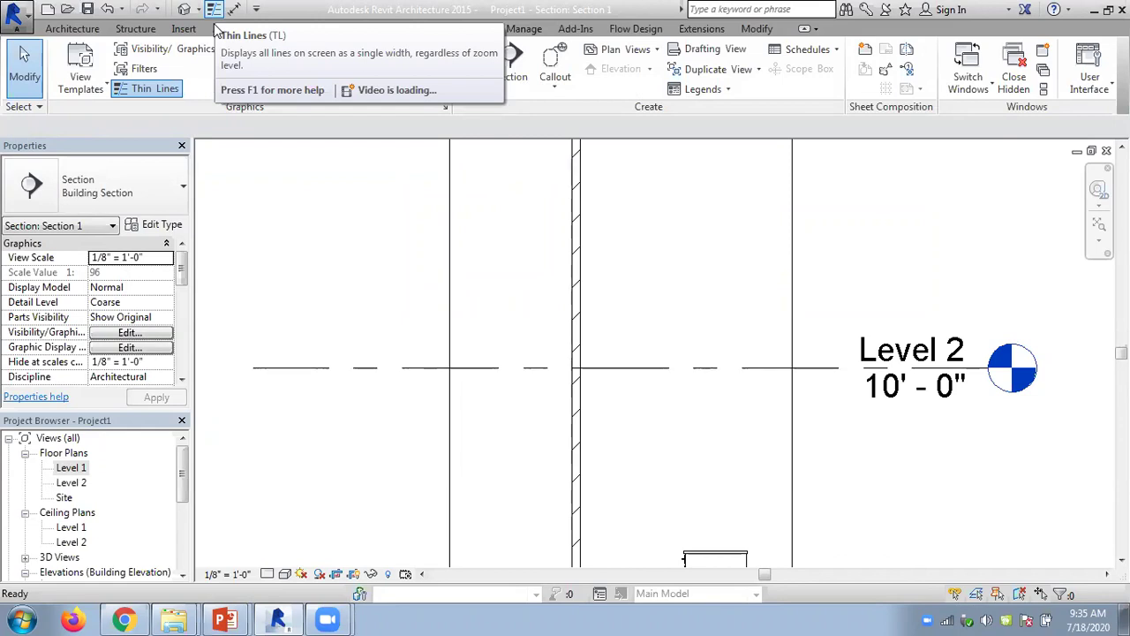
key(t)
key(l)
scroll(671, 235, down, 2)
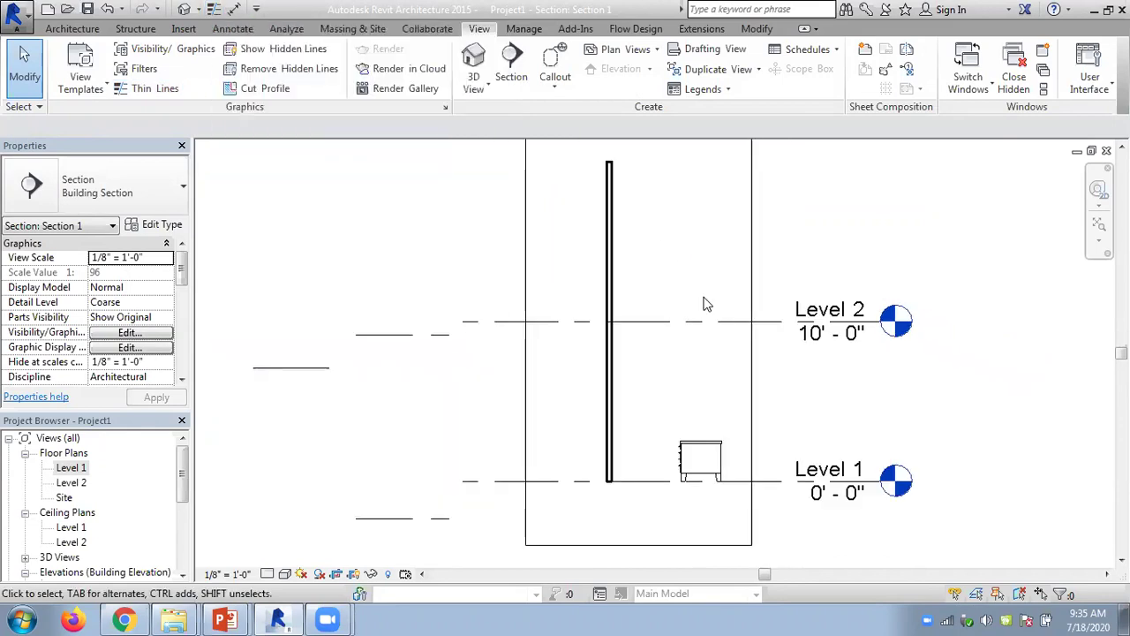
Override the cut wall's graphics by element in the section view, setting its cut line color to Blue
right_click(609, 256)
mouse_move(703, 332)
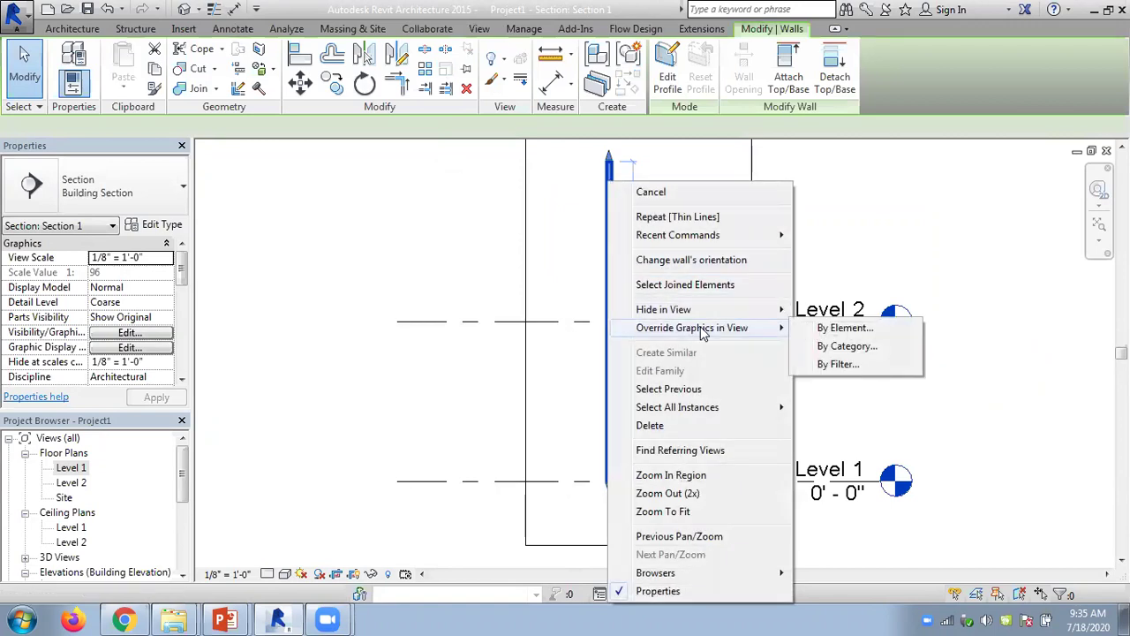
click(844, 328)
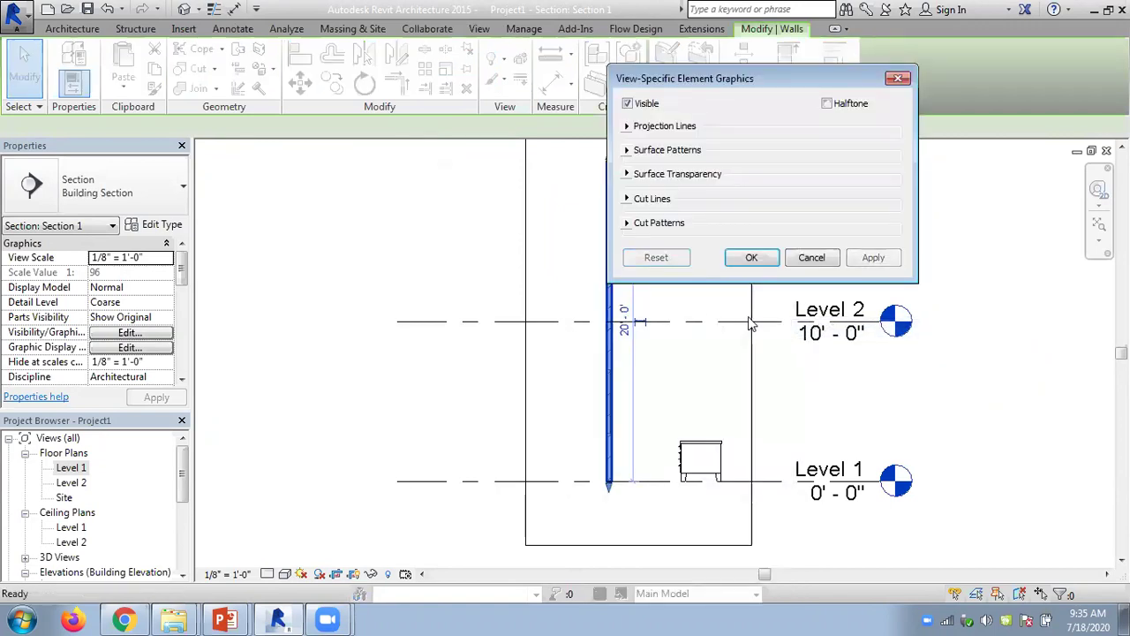
click(627, 199)
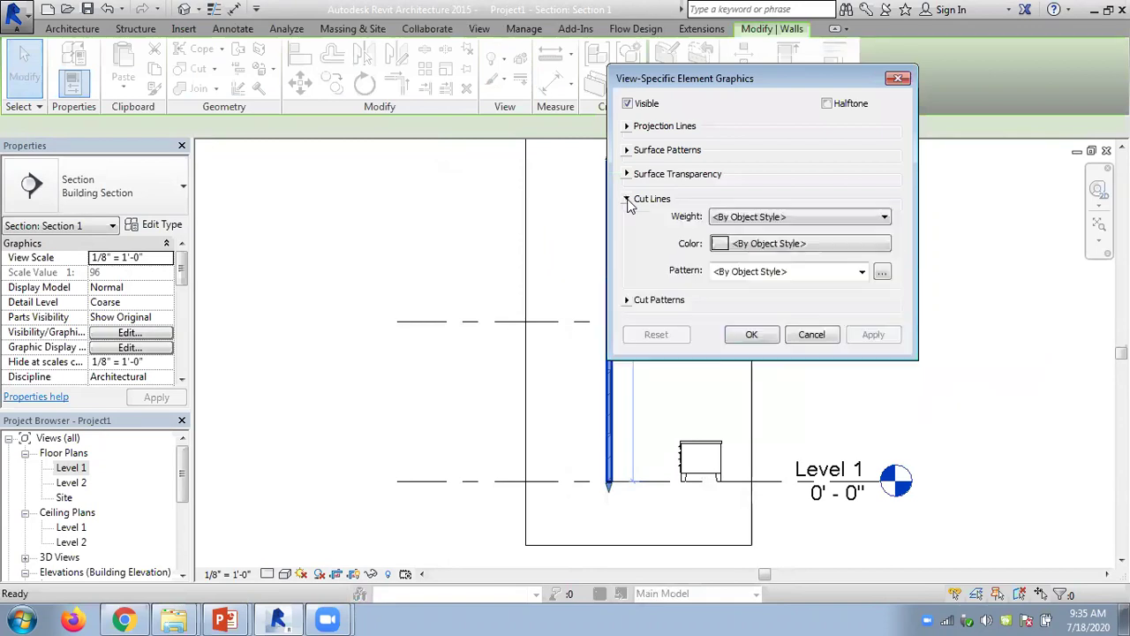
drag(693, 89, 810, 90)
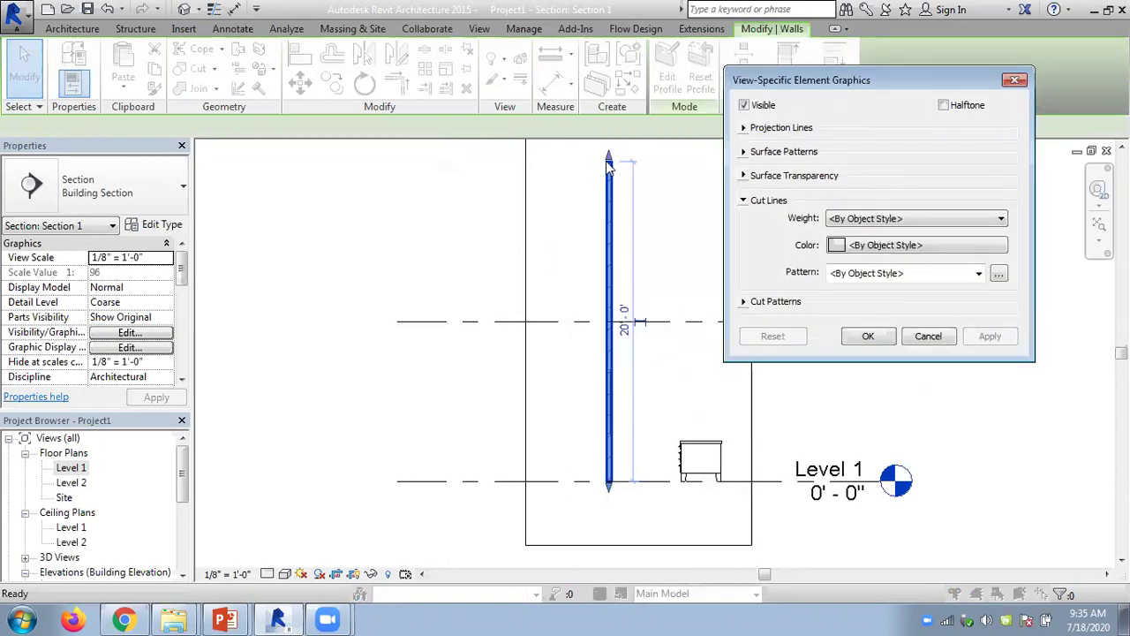
click(894, 224)
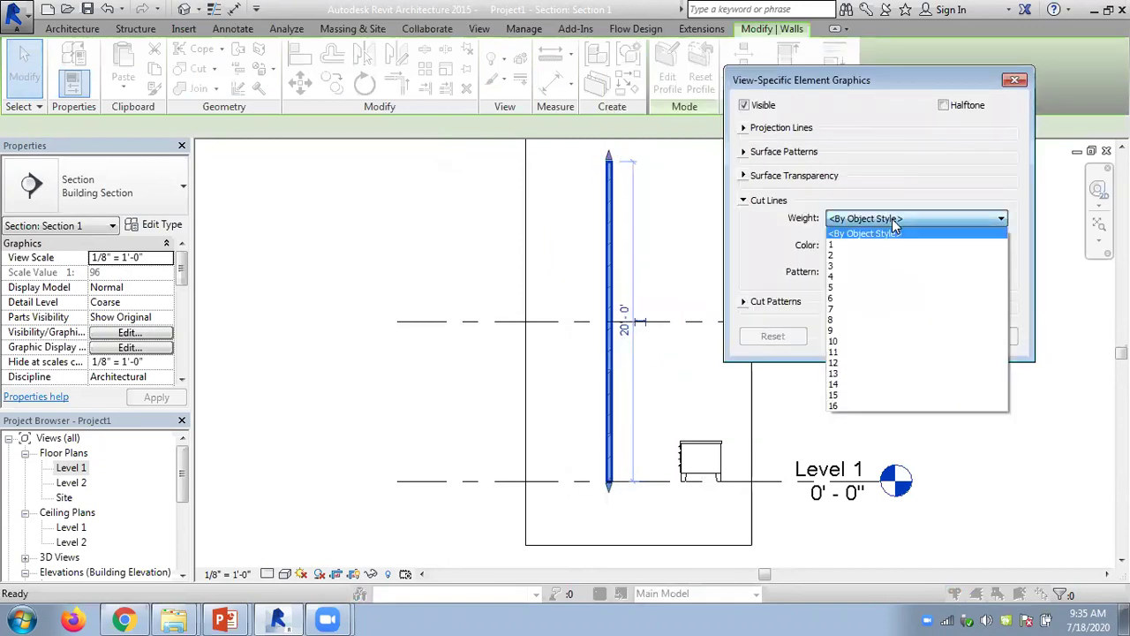
click(895, 224)
click(864, 247)
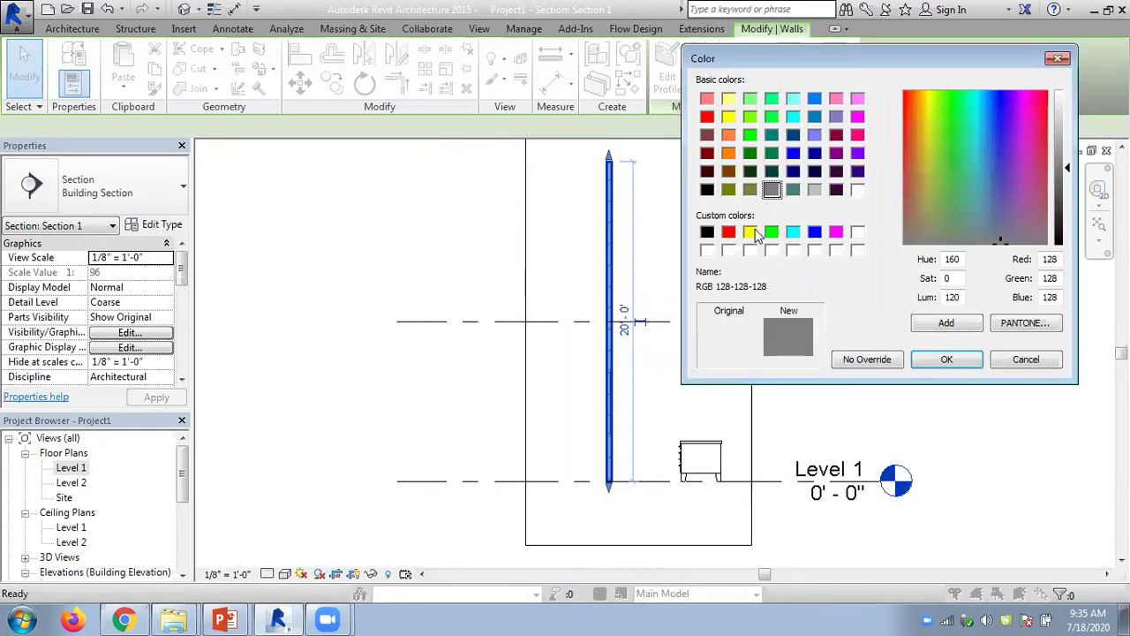
click(814, 232)
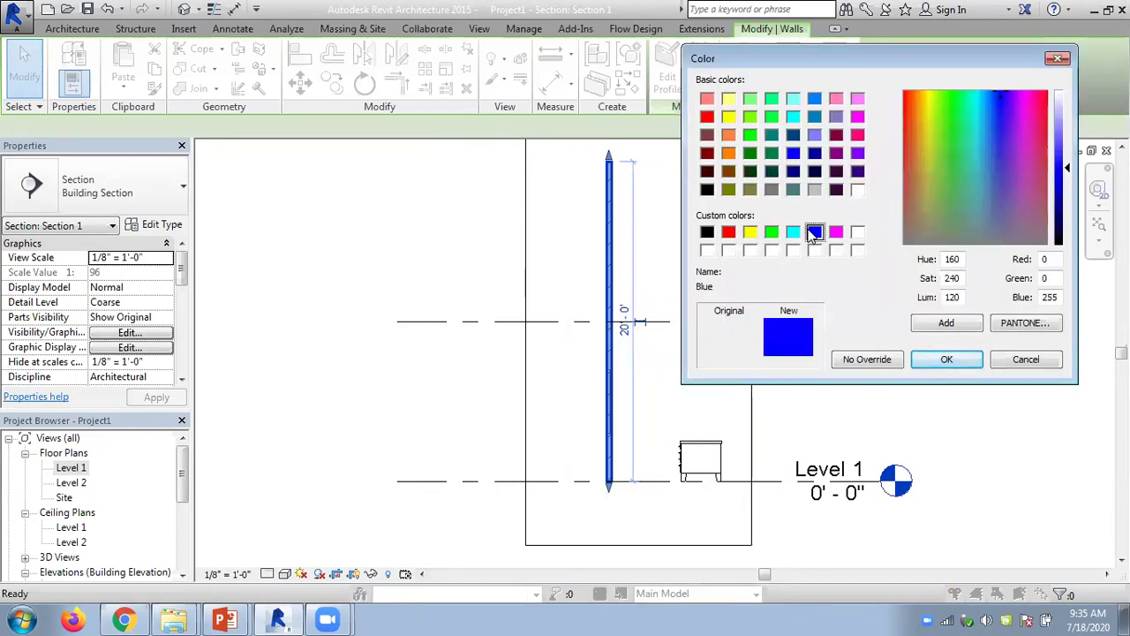
click(941, 362)
Set the wall's cut line pattern to Demolished 3/16" and apply the element override
click(876, 276)
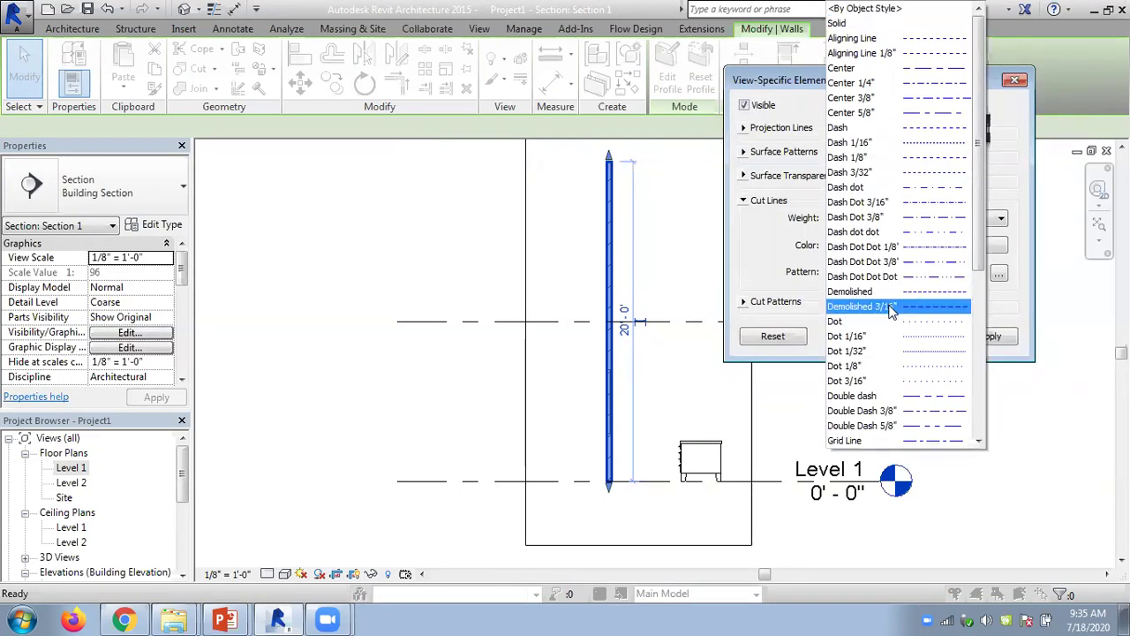
click(890, 306)
click(989, 336)
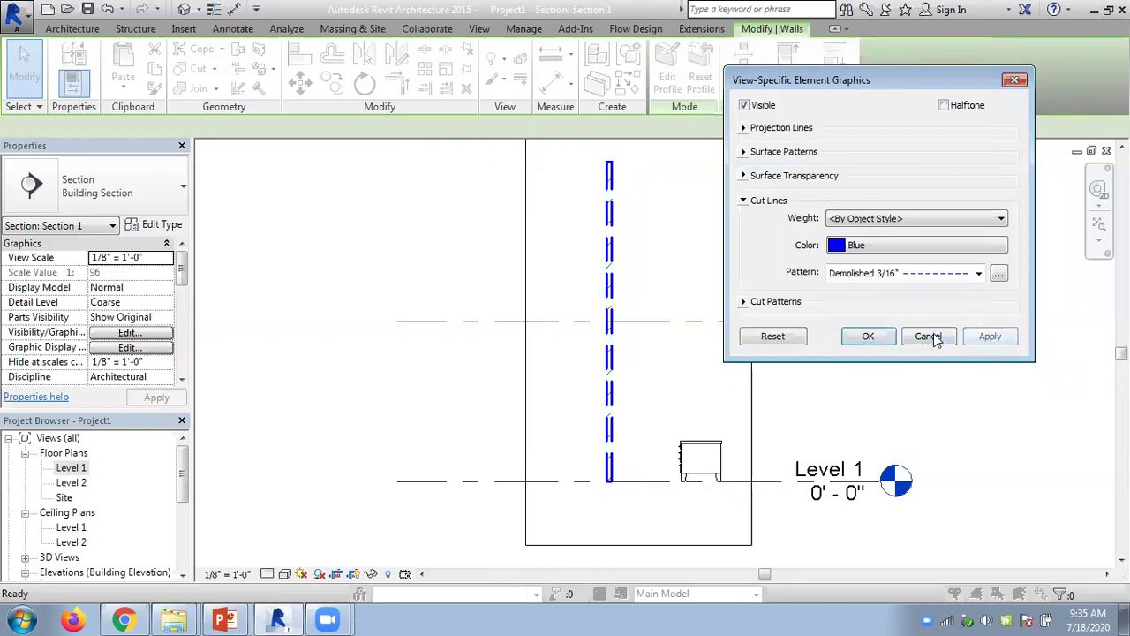
click(869, 337)
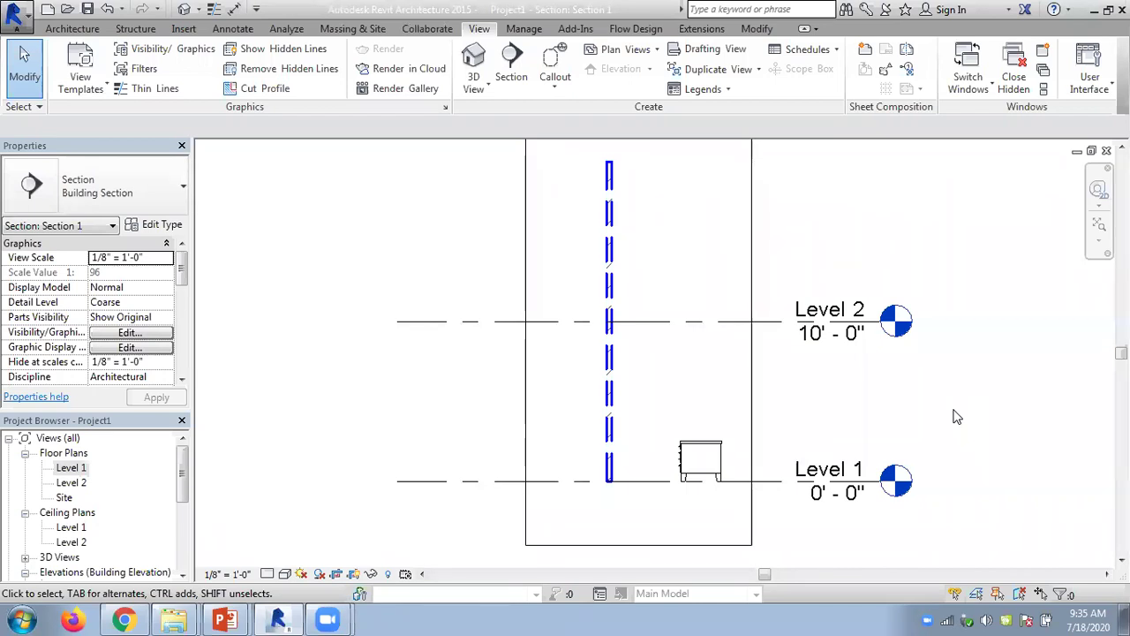
Turn on Thin Lines and examine the wall's overridden cut lines up close in the section
scroll(654, 309, up, 2)
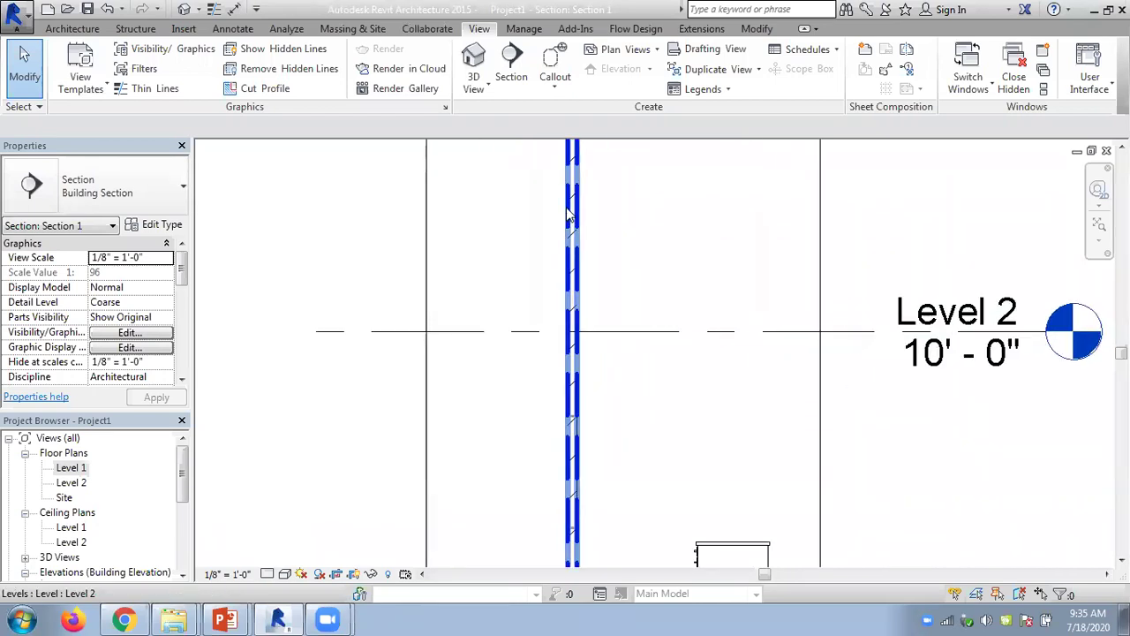
scroll(645, 287, down, 1)
scroll(628, 295, up, 2)
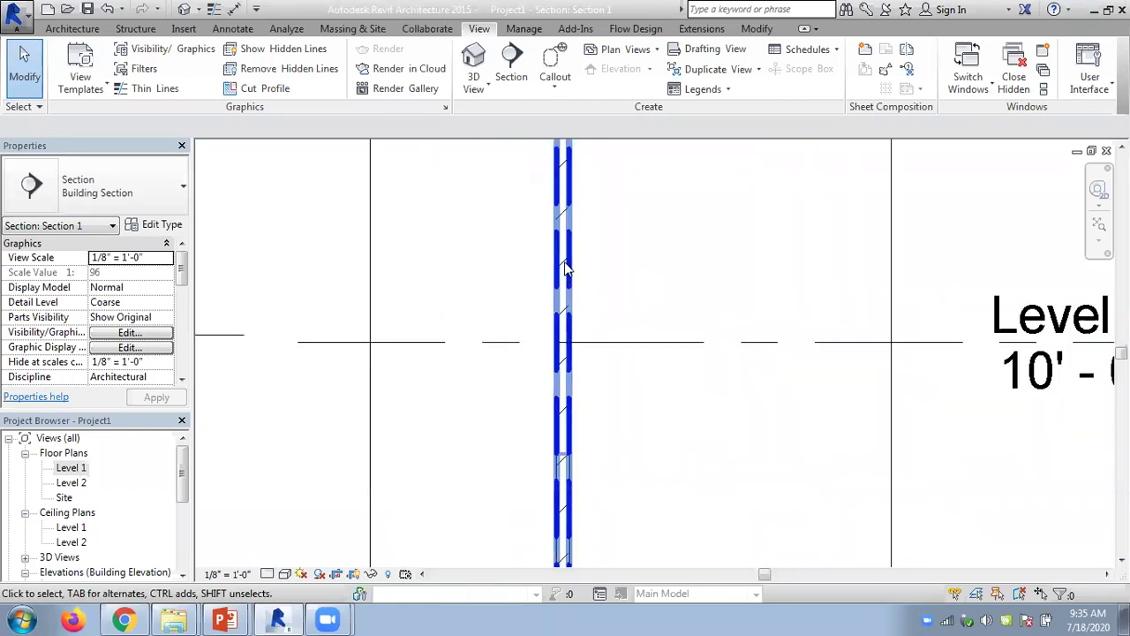
key(t)
key(l)
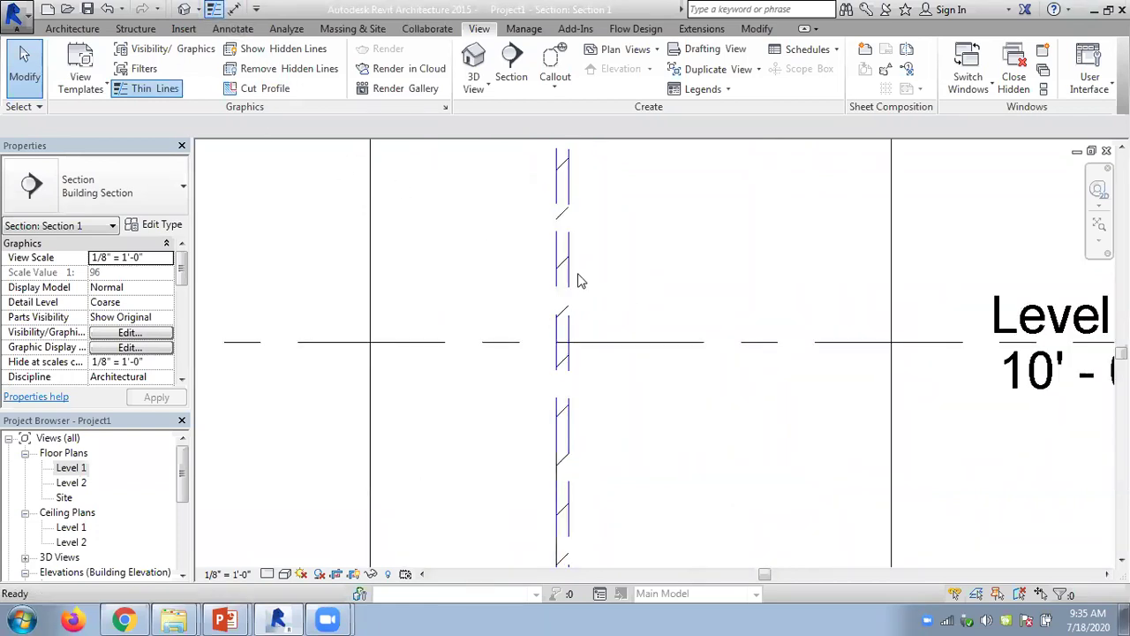
scroll(583, 274, up, 2)
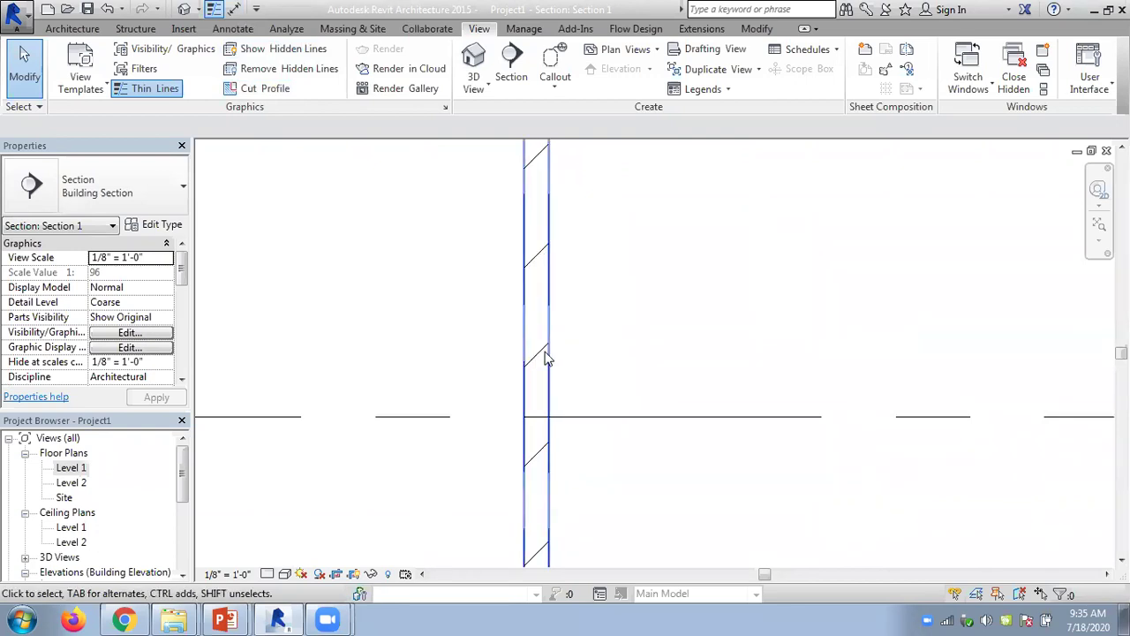
scroll(635, 265, down, 5)
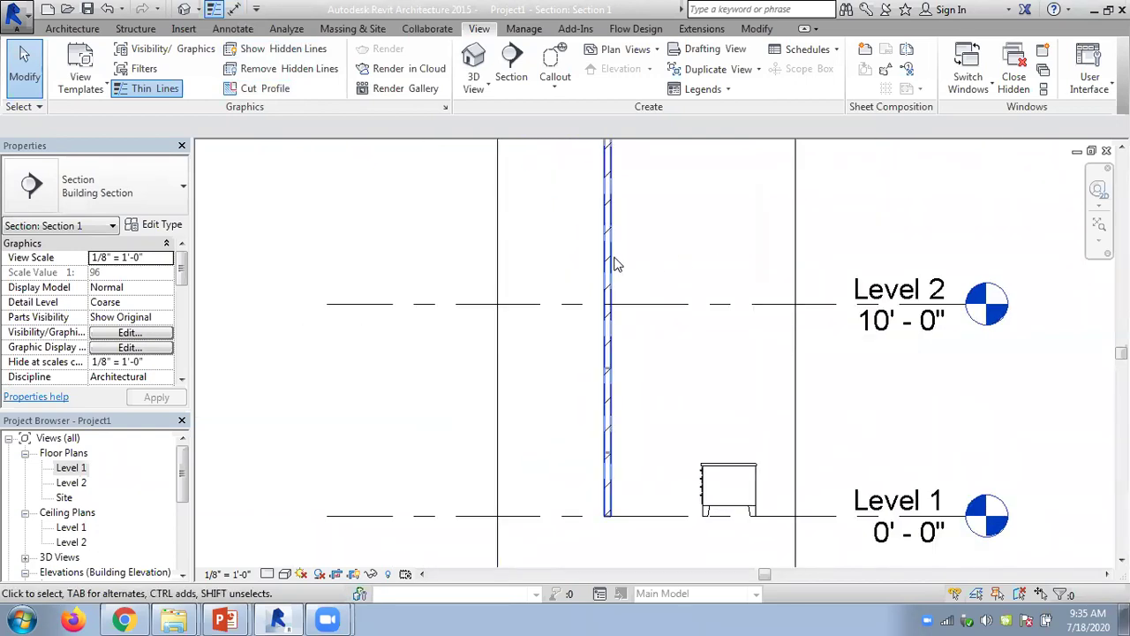
Override the wall's cut pattern by element, setting its color to Green
click(616, 263)
right_click(609, 257)
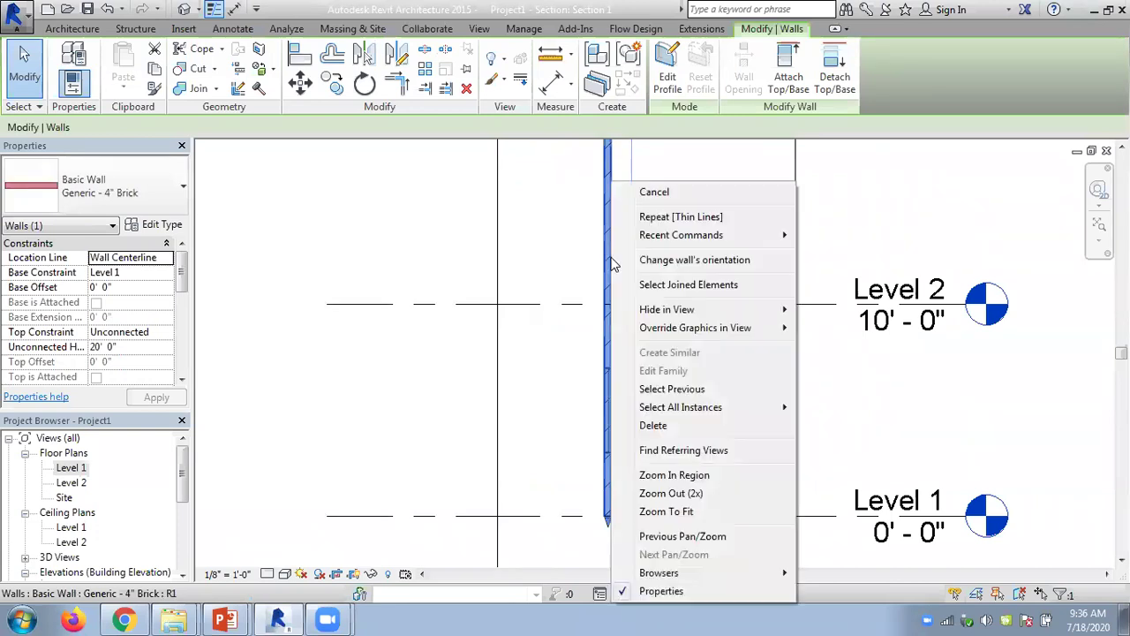
mouse_move(770, 328)
click(843, 331)
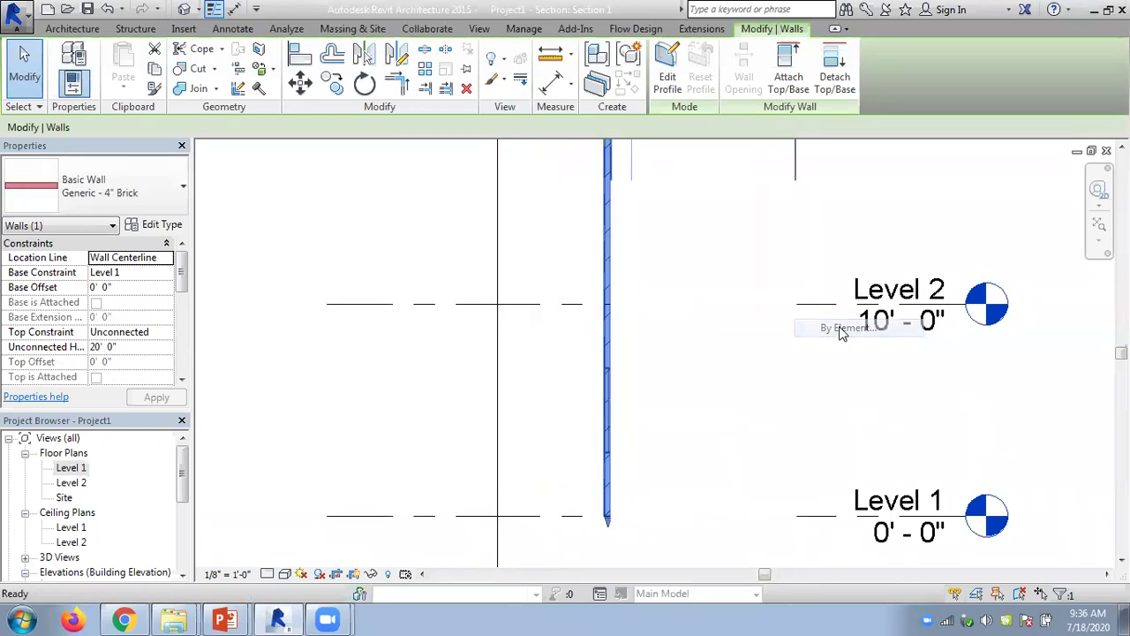
click(744, 302)
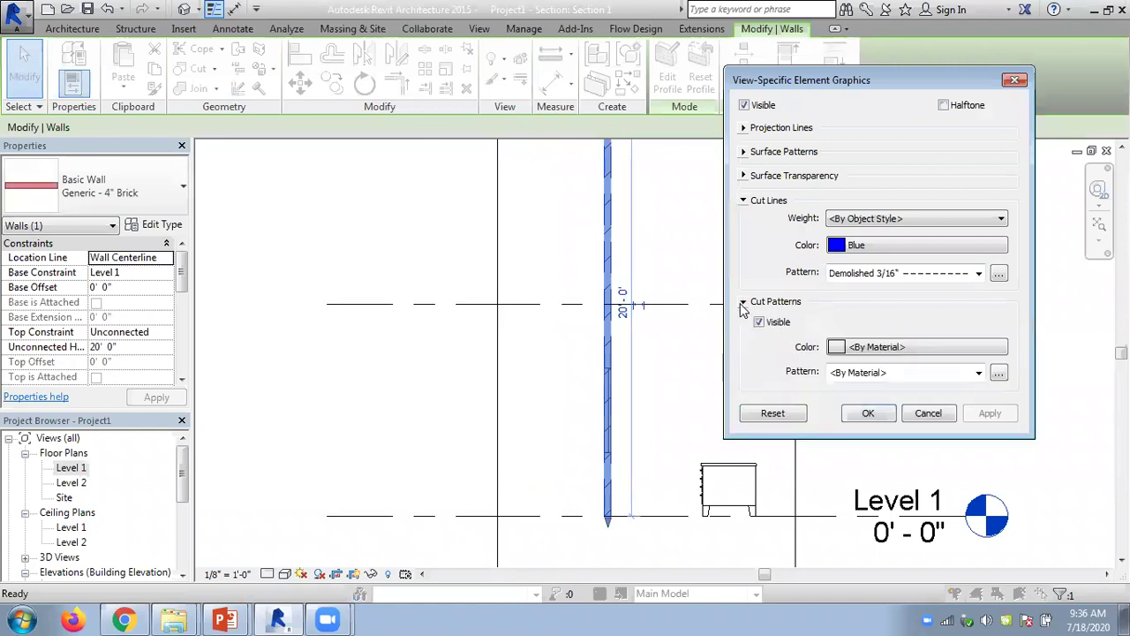
click(841, 346)
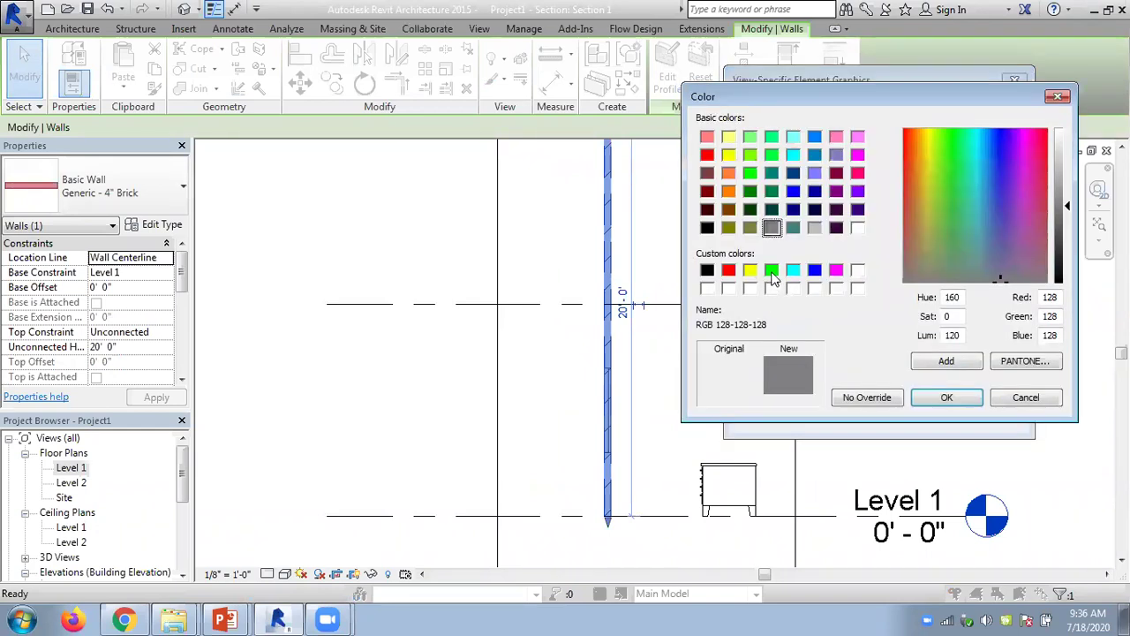
click(772, 270)
click(947, 397)
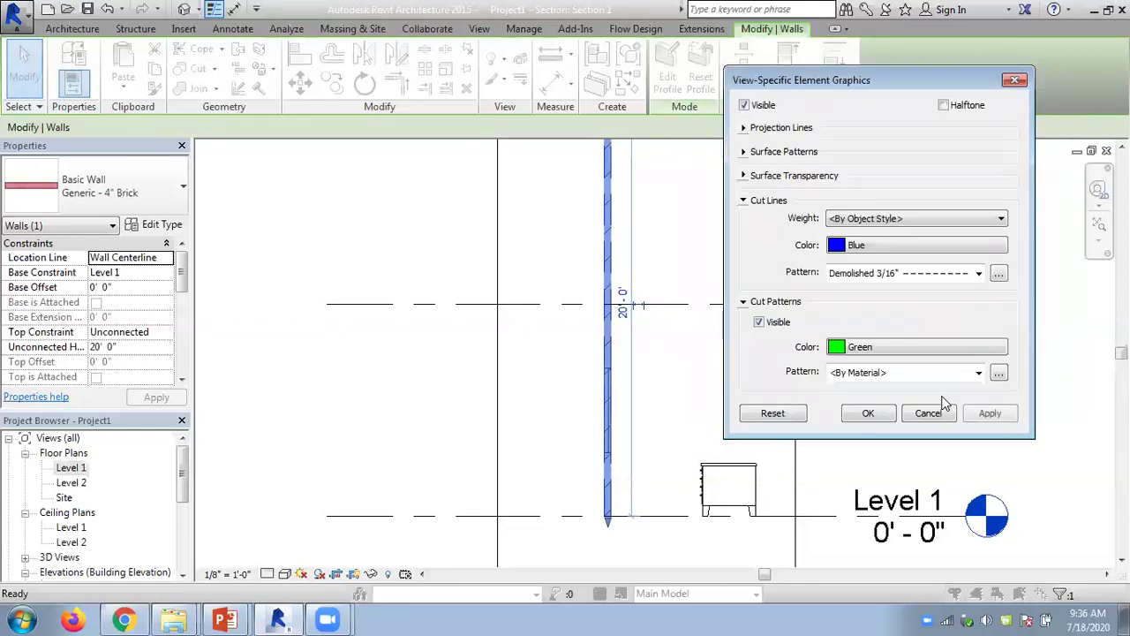
Set the wall's cut pattern to Solid fill and accept the element override
click(884, 373)
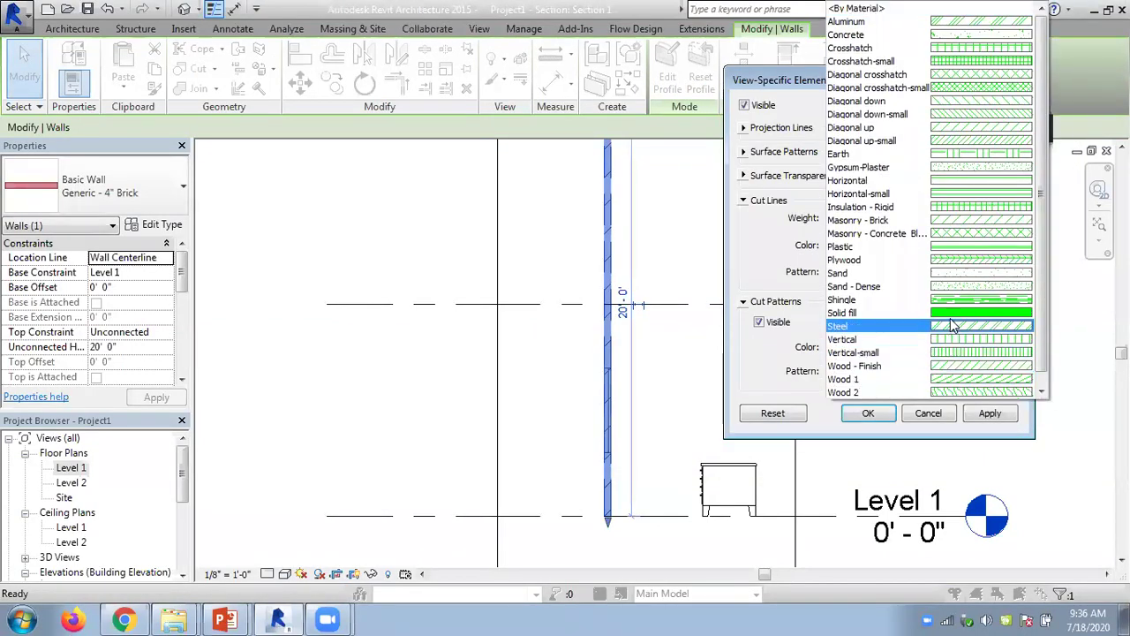
click(883, 313)
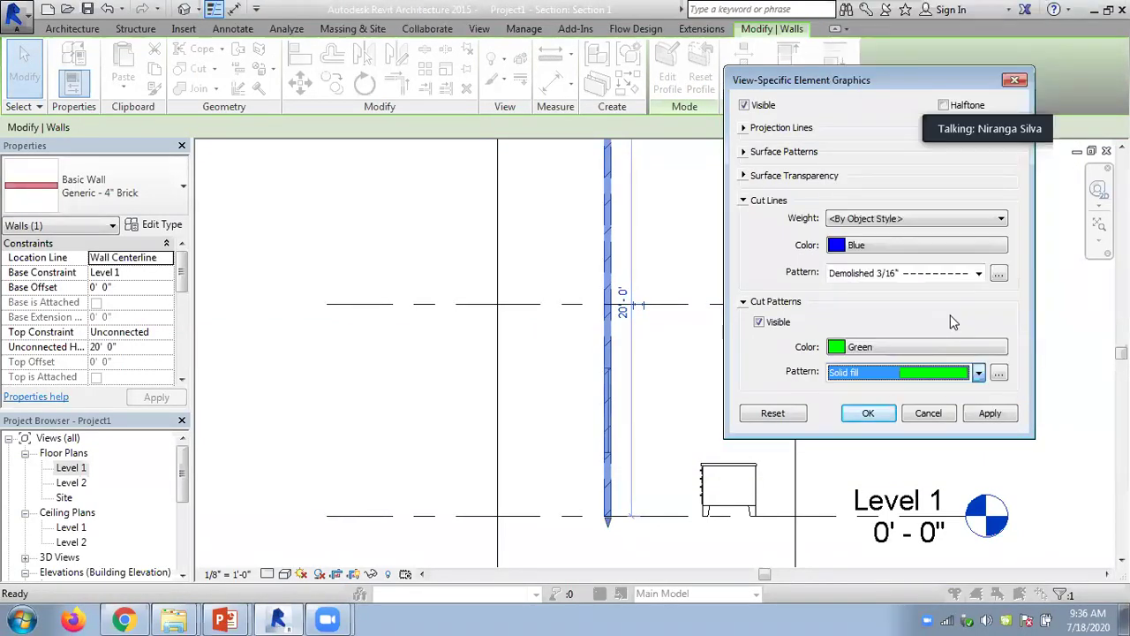
click(874, 412)
click(882, 412)
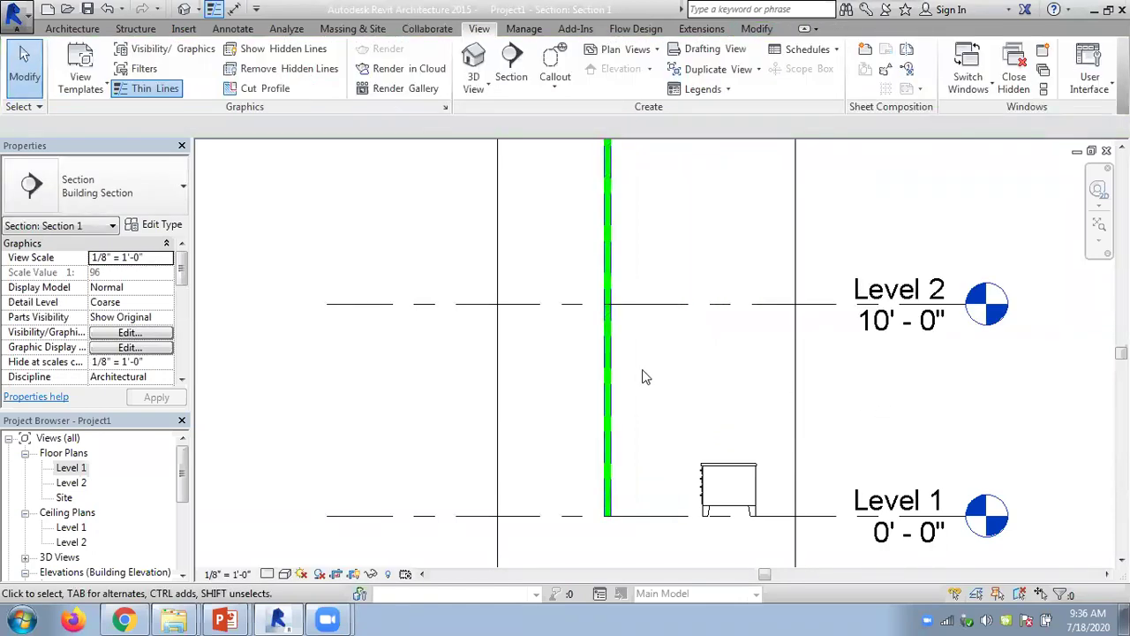
Set the section view's visual style to Realistic, dismissing the save reminder without saving
scroll(643, 371, up, 3)
click(285, 574)
click(304, 540)
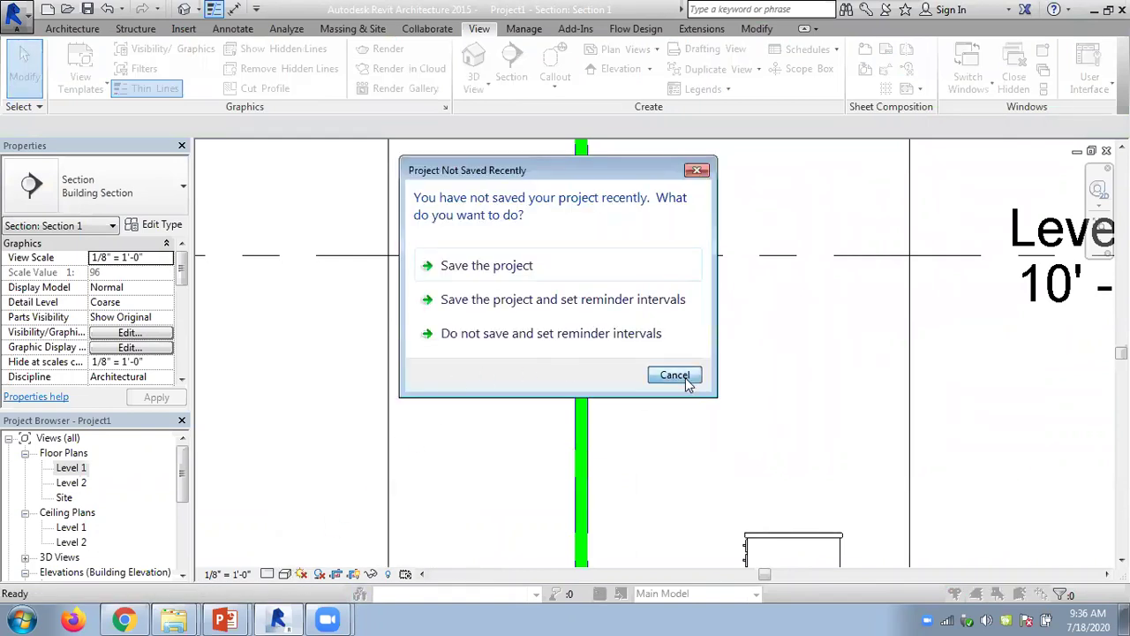
click(676, 376)
click(286, 574)
click(311, 539)
Switch the section view to Consistent Colors for comparison and return it to Realistic
click(285, 576)
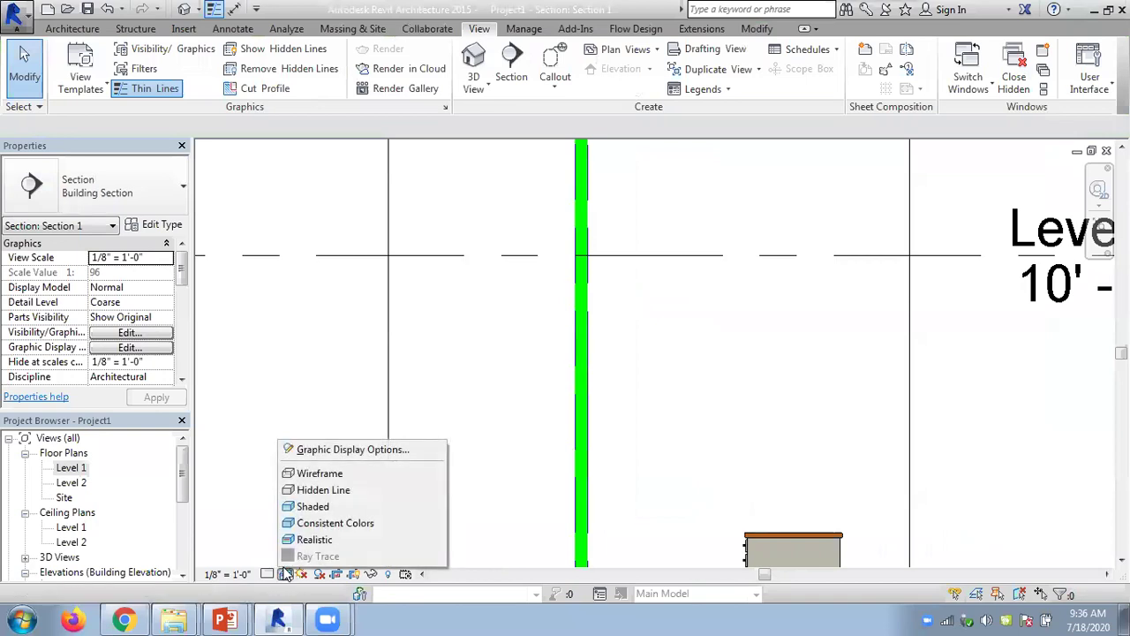
click(305, 526)
click(285, 574)
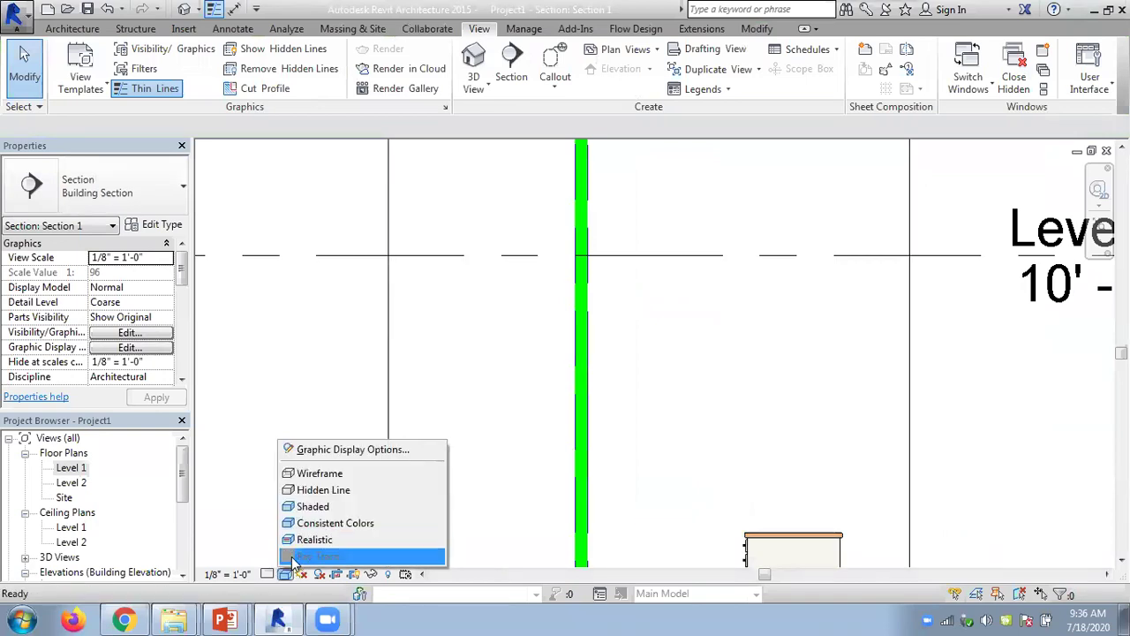
click(301, 540)
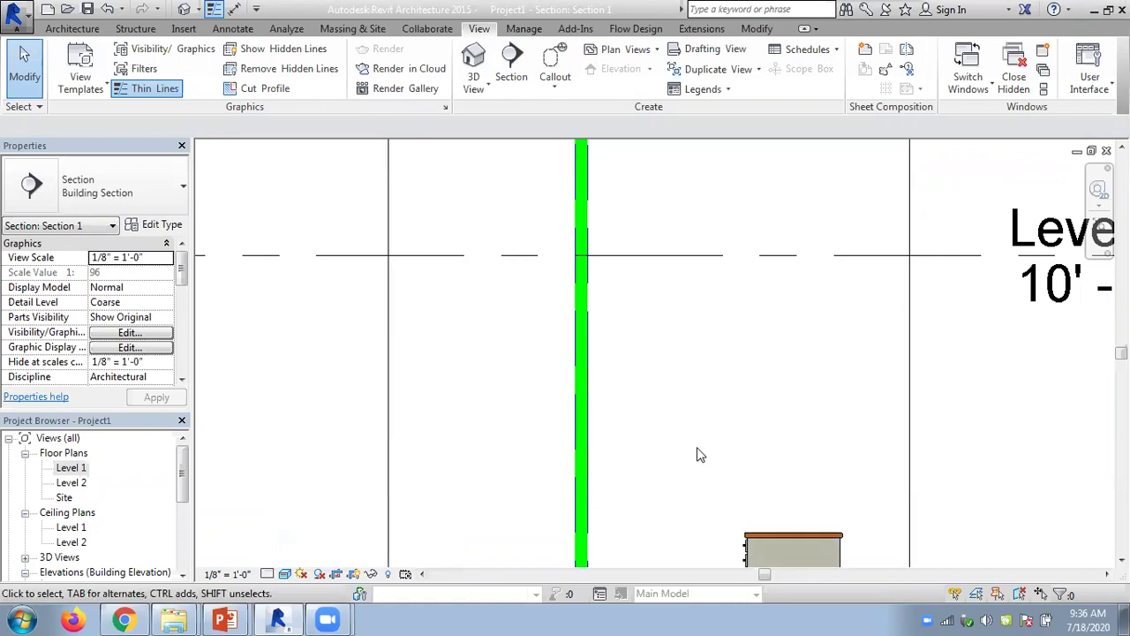
Reopen the wall's element graphics override and review its cut line and cut pattern settings
scroll(696, 455, down, 2)
scroll(667, 429, up, 3)
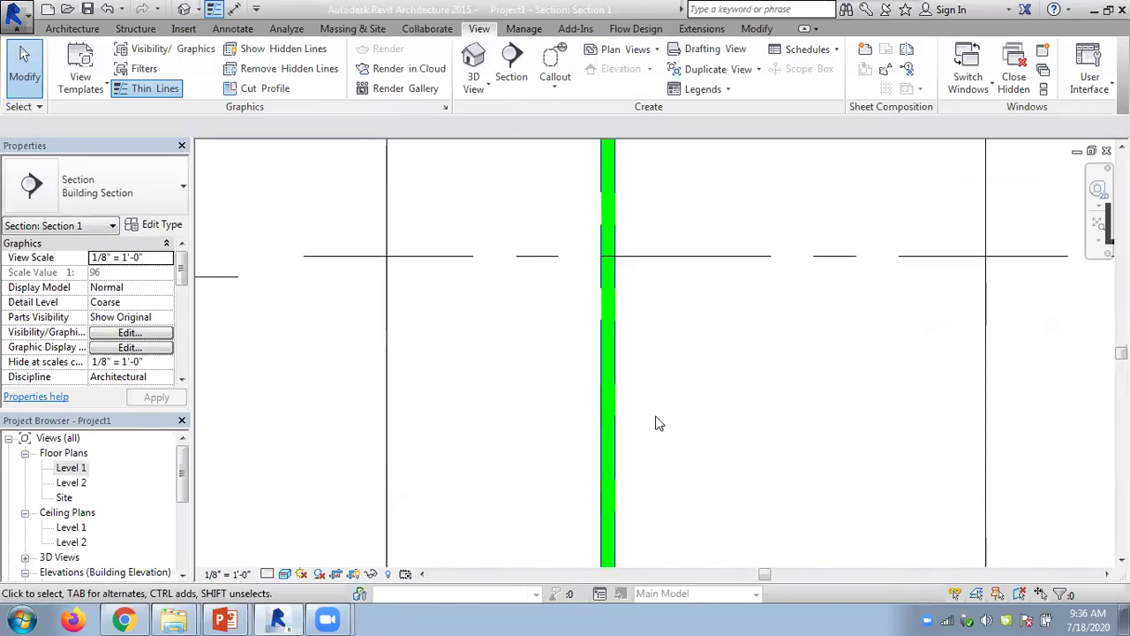
right_click(616, 336)
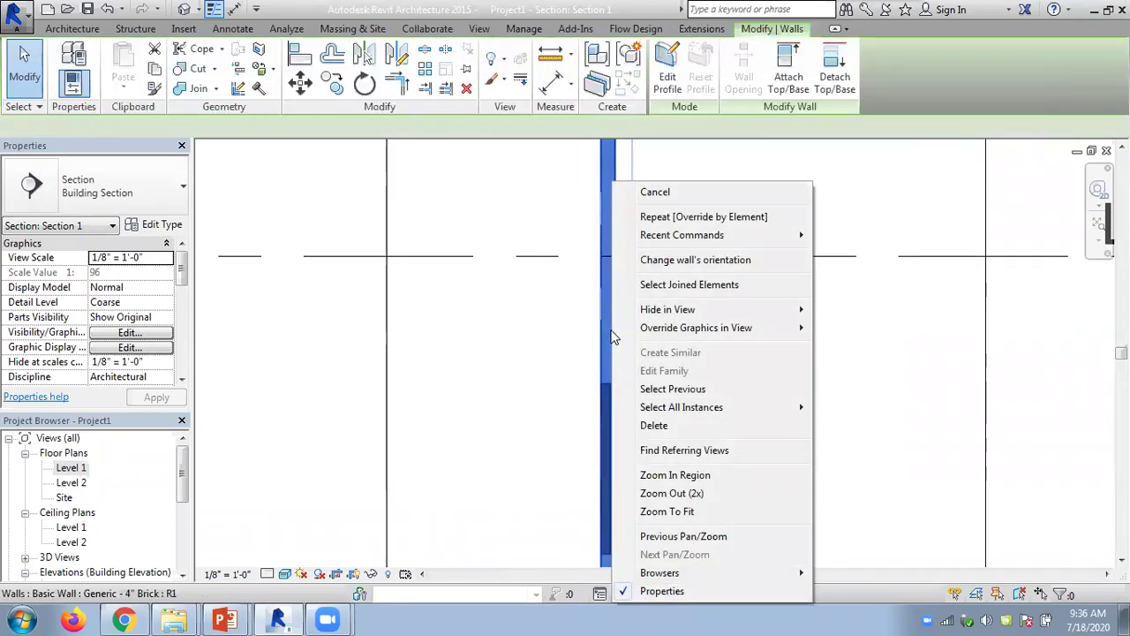
mouse_move(764, 329)
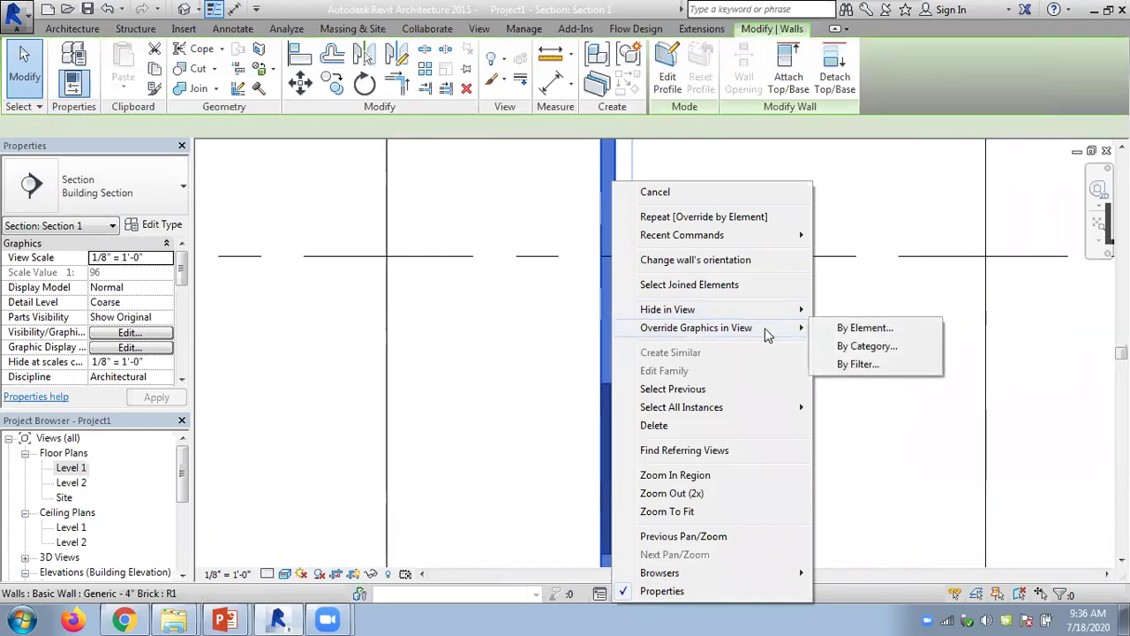
click(864, 328)
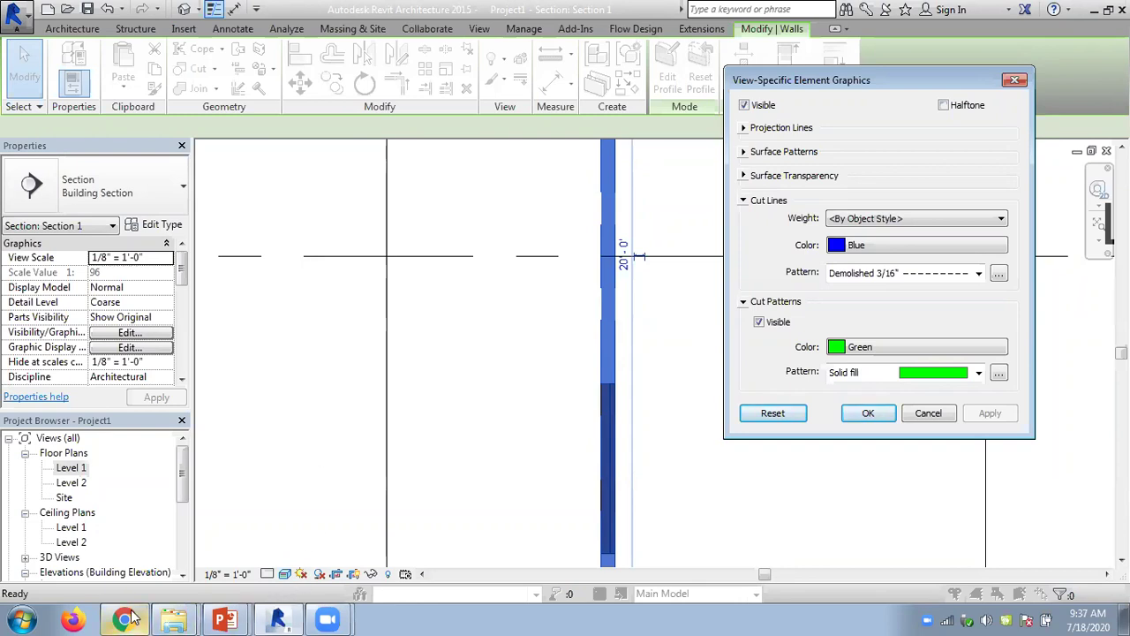
Switch to the Chapter 06 presentation in PowerPoint and advance to the slide on the Temporary Hide/Isolate tool
mouse_move(132, 609)
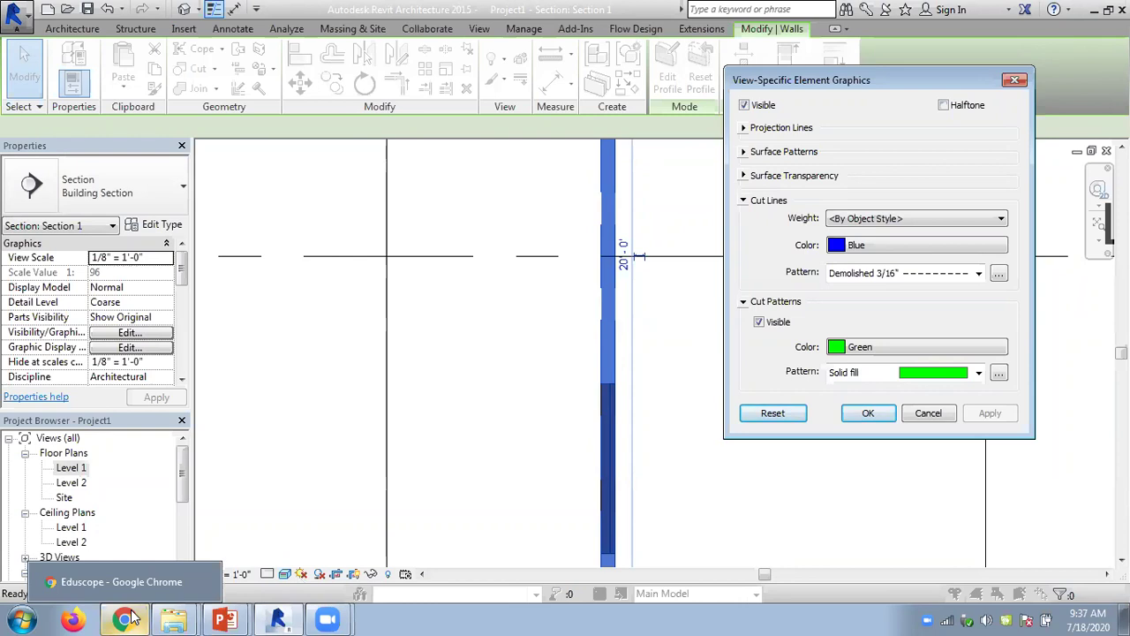
mouse_move(221, 618)
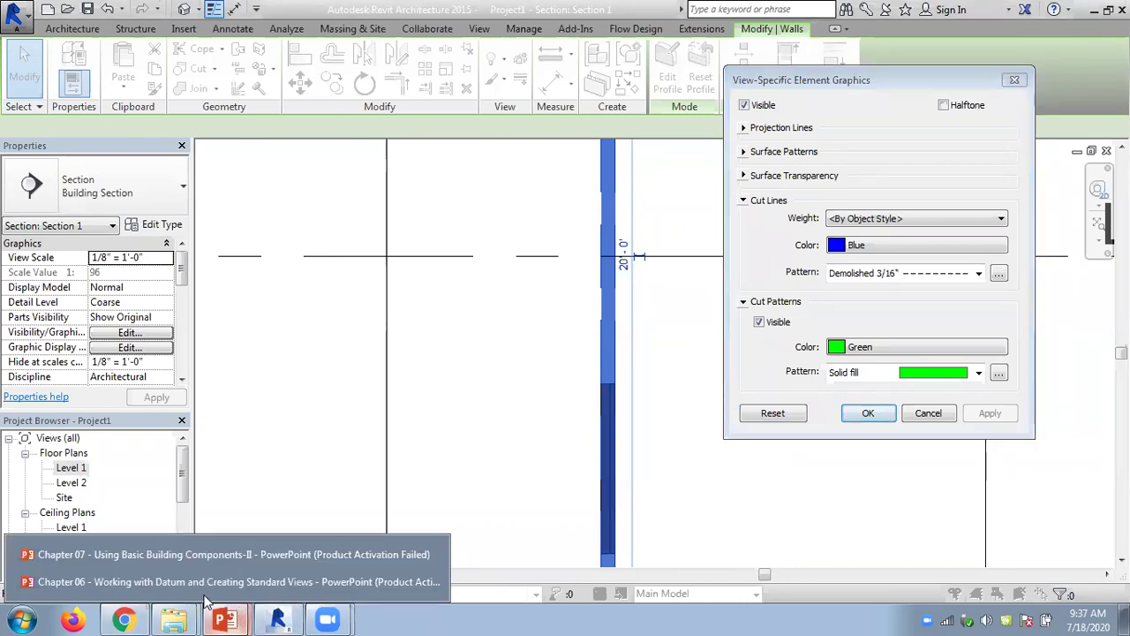
click(168, 583)
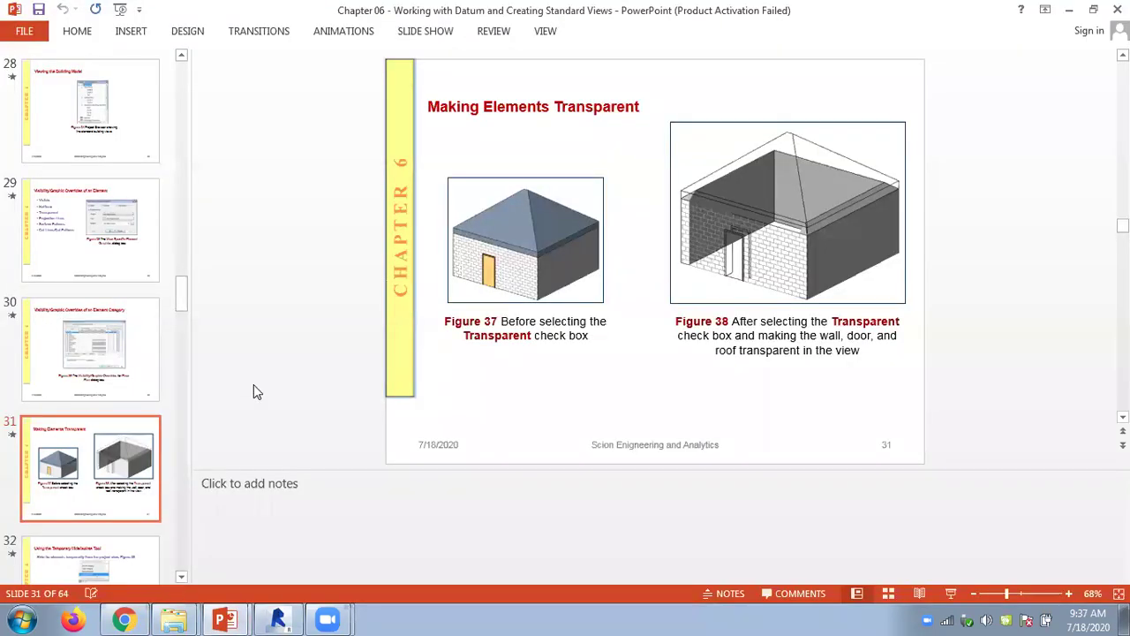
scroll(255, 388, down, 1)
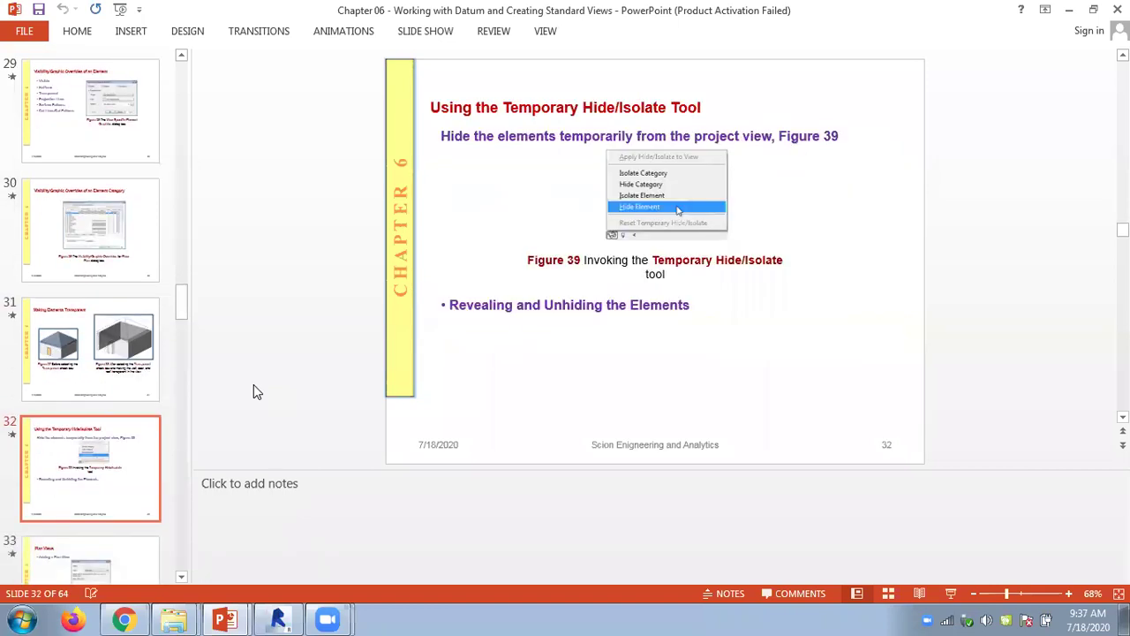
Look through the upcoming Chapter 06 slides on plan, elevation and section views, segmented sections and scope boxes up to Tutorial 1
scroll(254, 391, down, 1)
scroll(255, 392, down, 1)
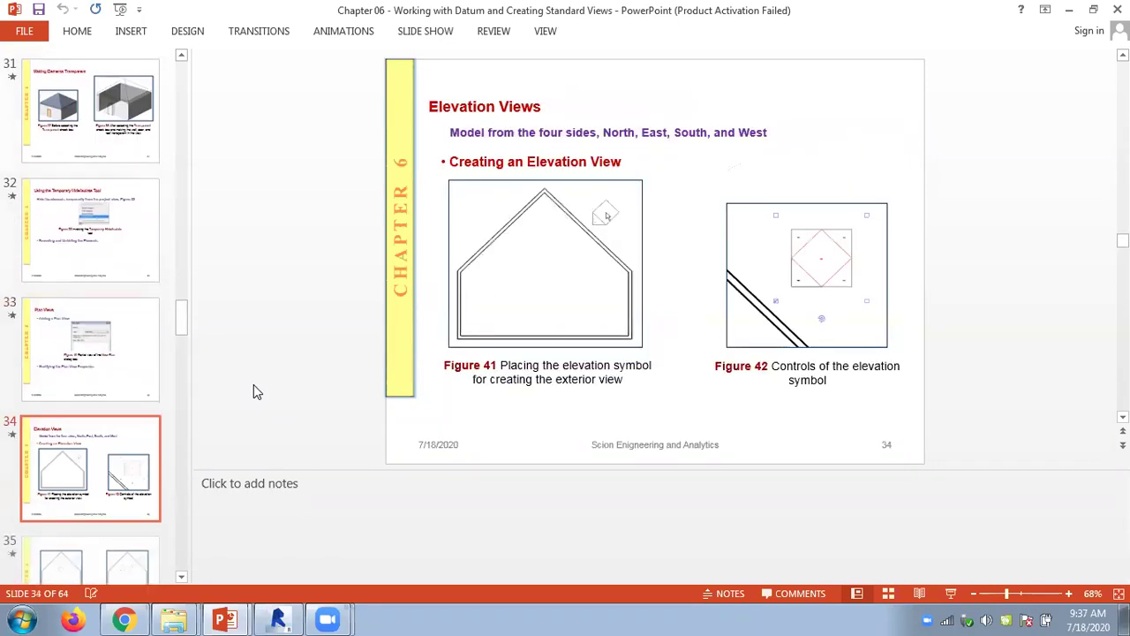
scroll(255, 391, down, 1)
scroll(255, 391, down, 1)
scroll(254, 391, down, 3)
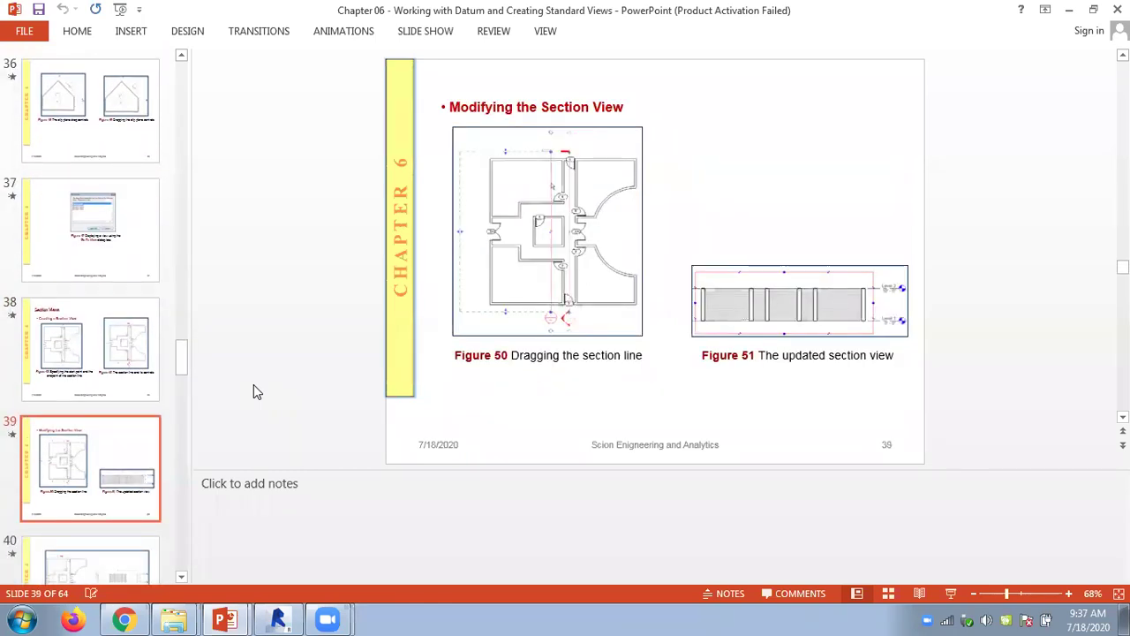
scroll(253, 391, down, 3)
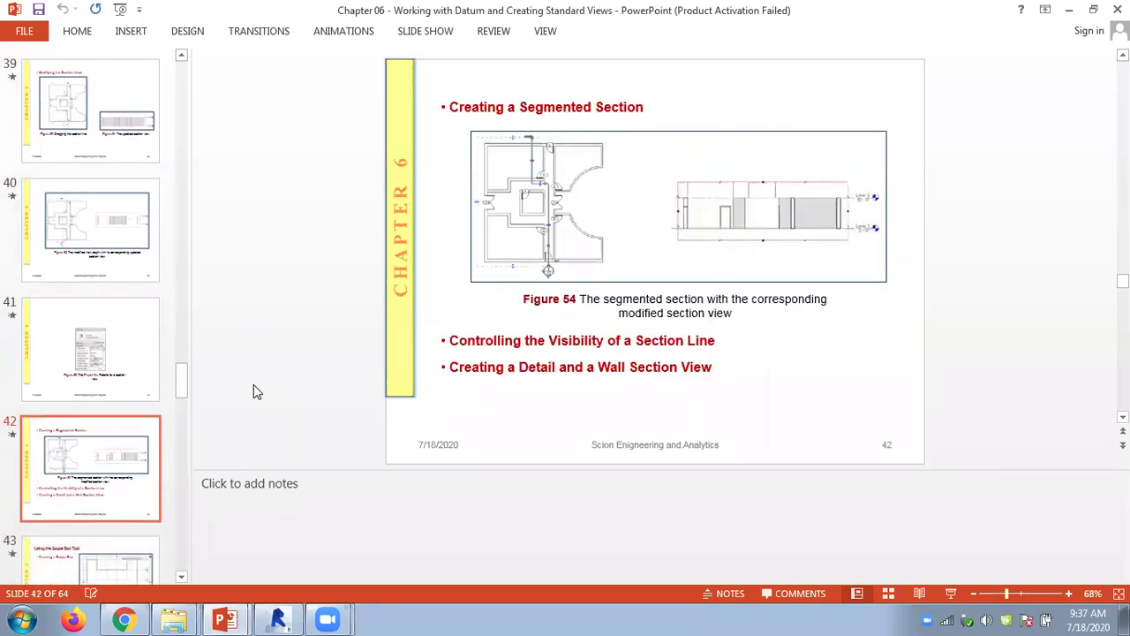
scroll(253, 392, down, 1)
scroll(254, 391, down, 1)
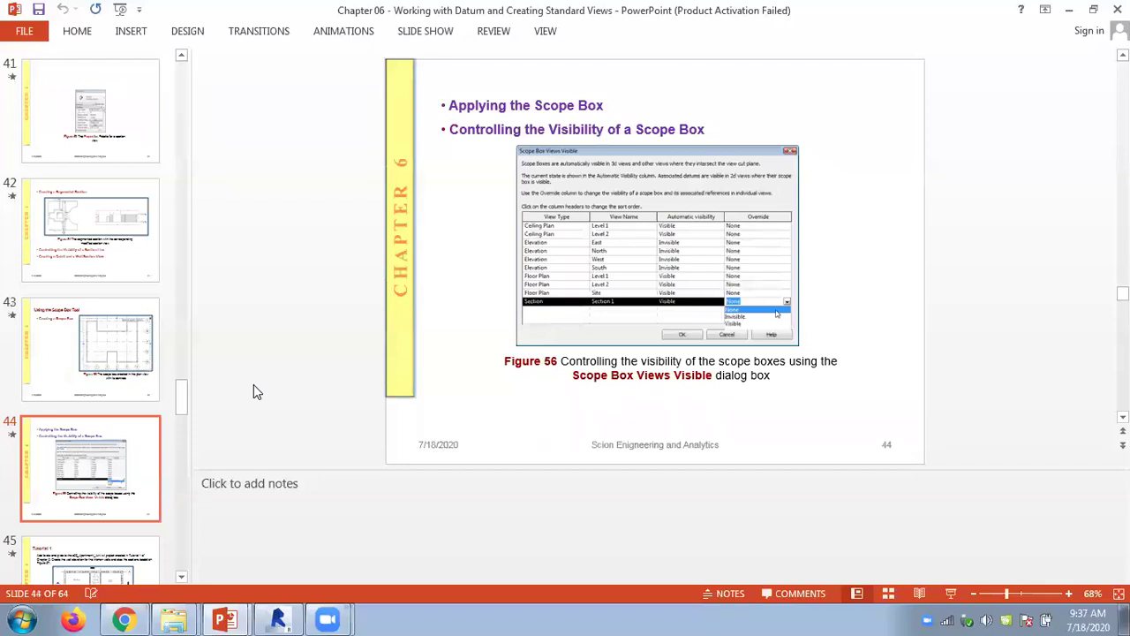
scroll(254, 391, down, 1)
Go back through the section view slides to the slide on the elevation clip plane drag controls
scroll(253, 391, up, 2)
scroll(254, 391, up, 4)
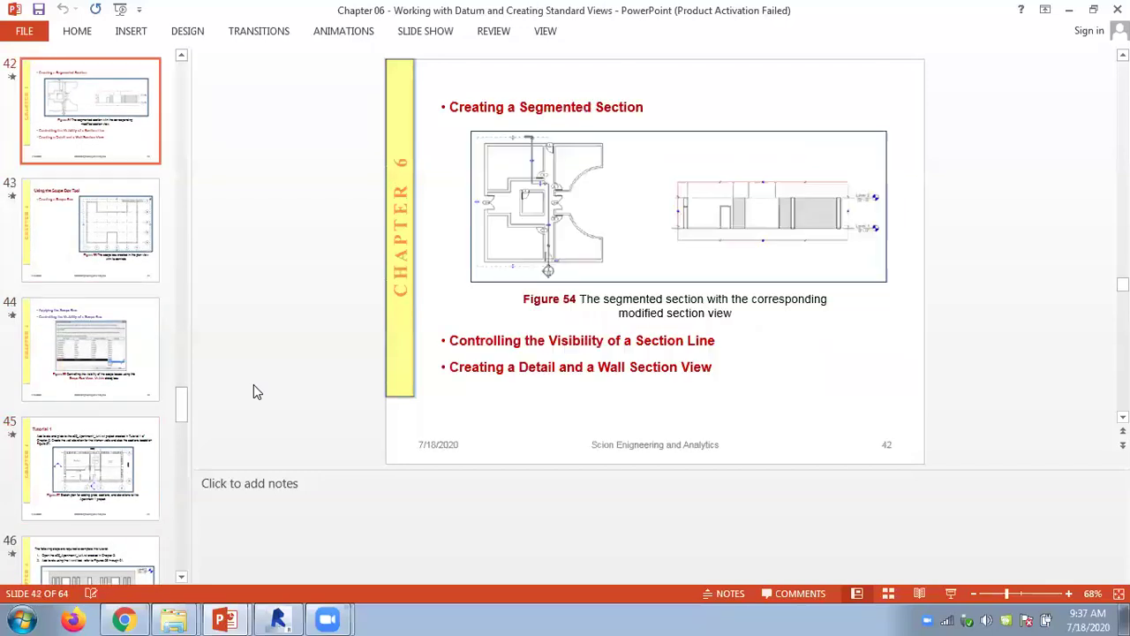
scroll(253, 391, up, 4)
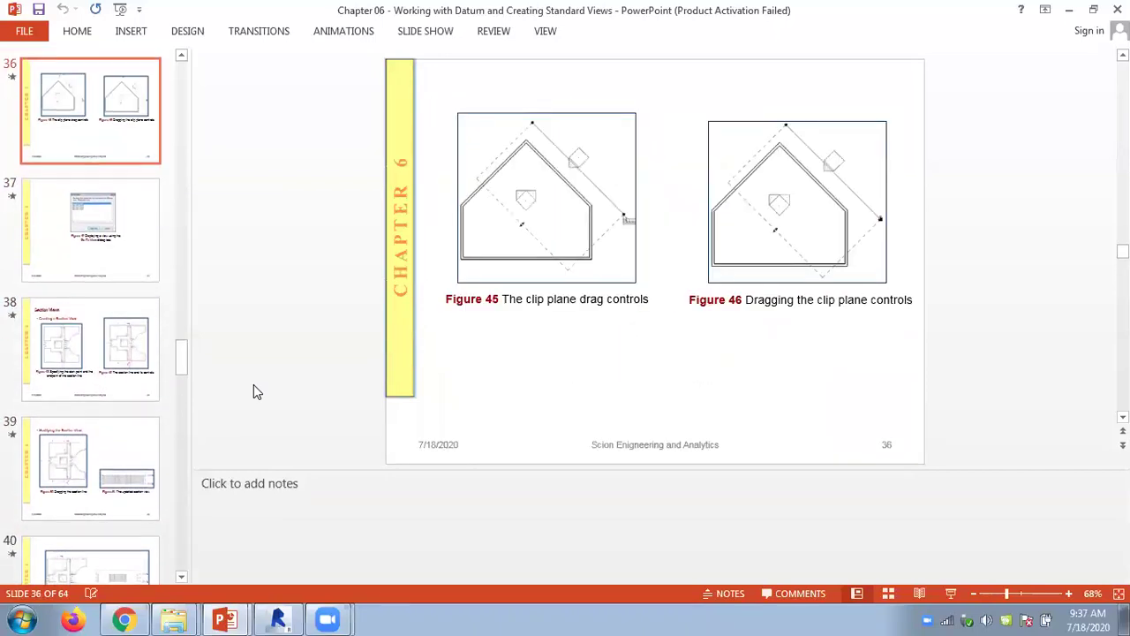
Go back through the Chapter 06 slides from the clip plane controls to Reference Planes and Work Planes
scroll(254, 391, up, 3)
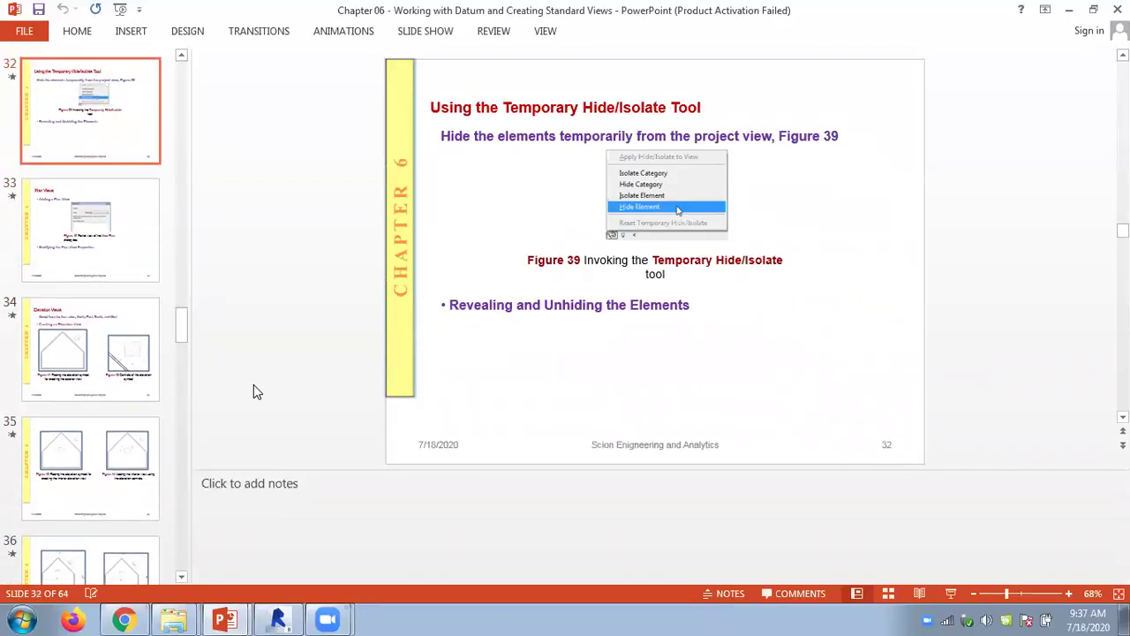
scroll(254, 391, up, 3)
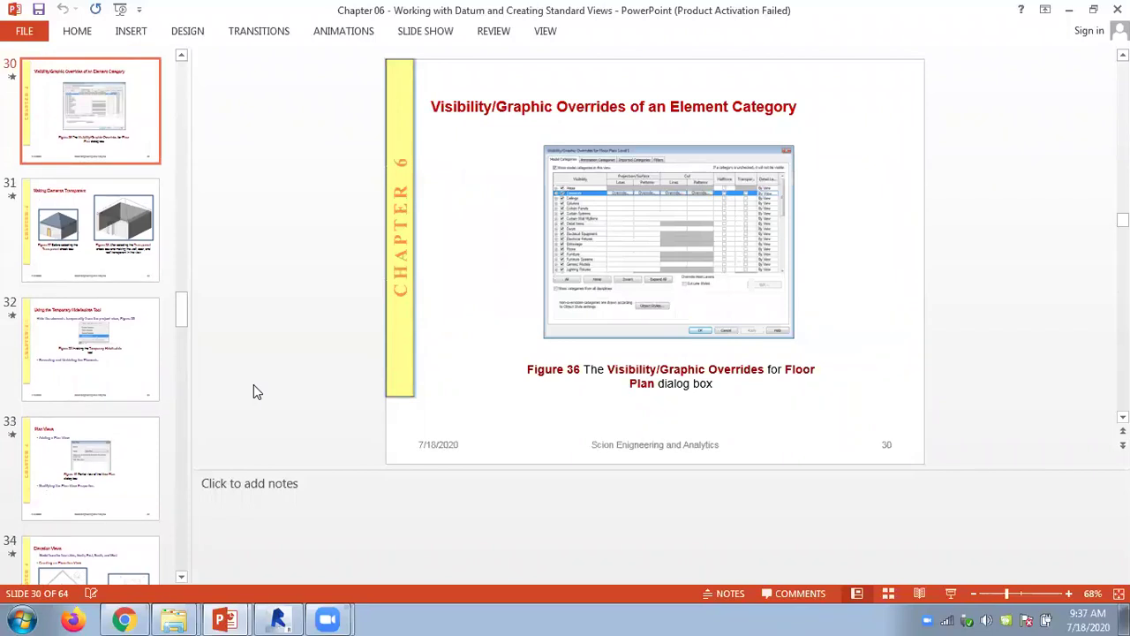
scroll(253, 391, up, 1)
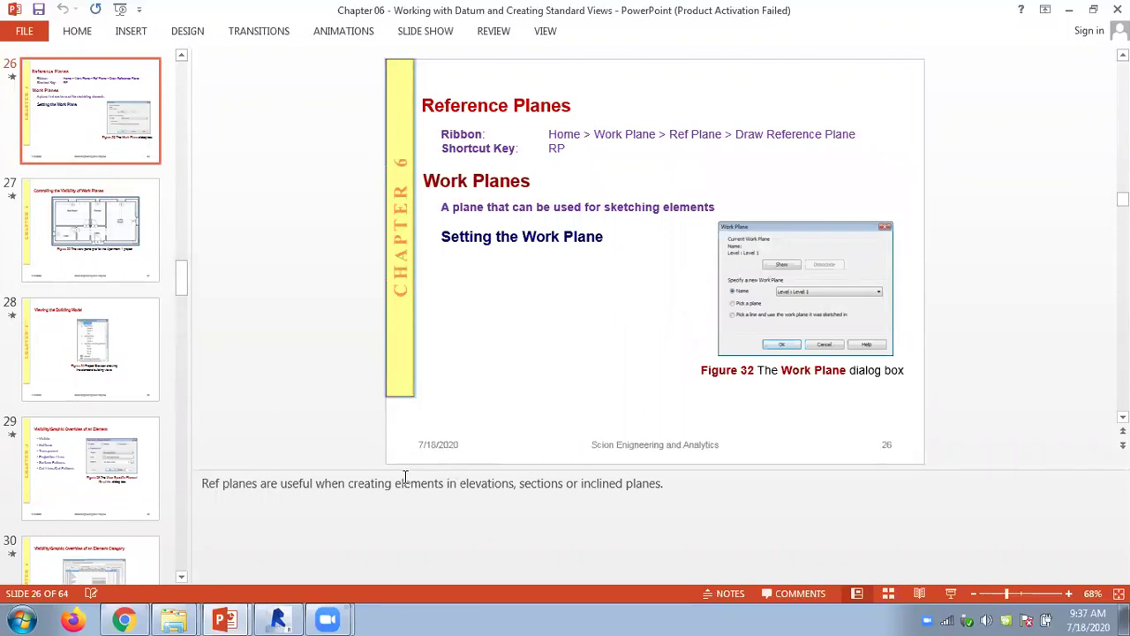
Switch to Revit, dismiss the wall's View-Specific Element Graphics settings without changes, and view the full wall in Section 1
click(279, 620)
click(285, 437)
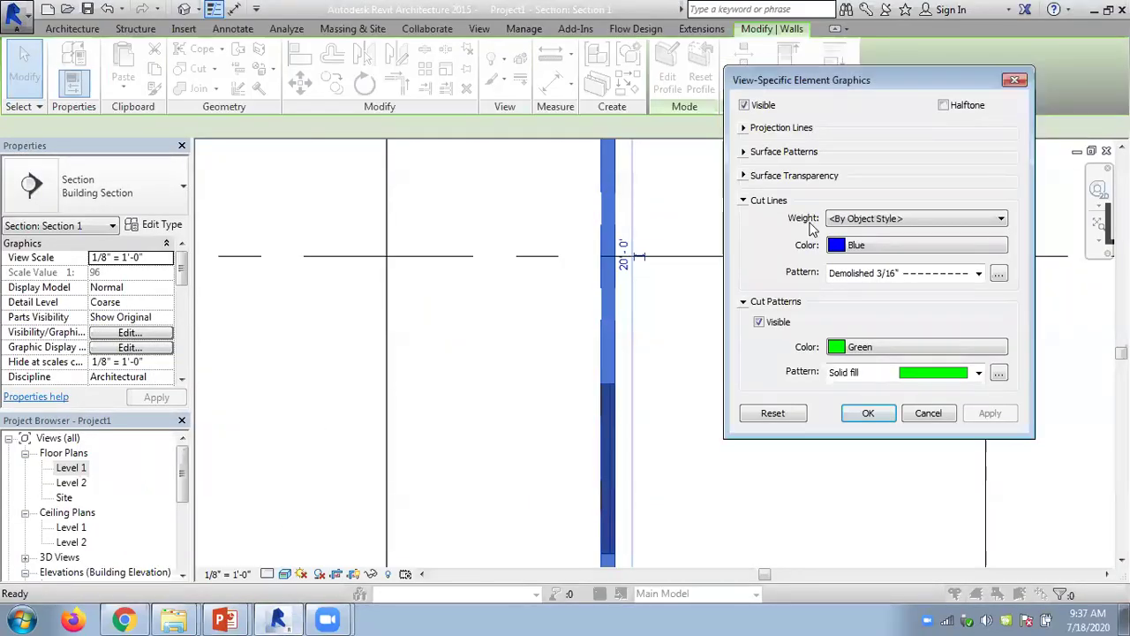
click(937, 413)
click(427, 211)
scroll(549, 212, down, 7)
middle_drag(500, 246, 509, 343)
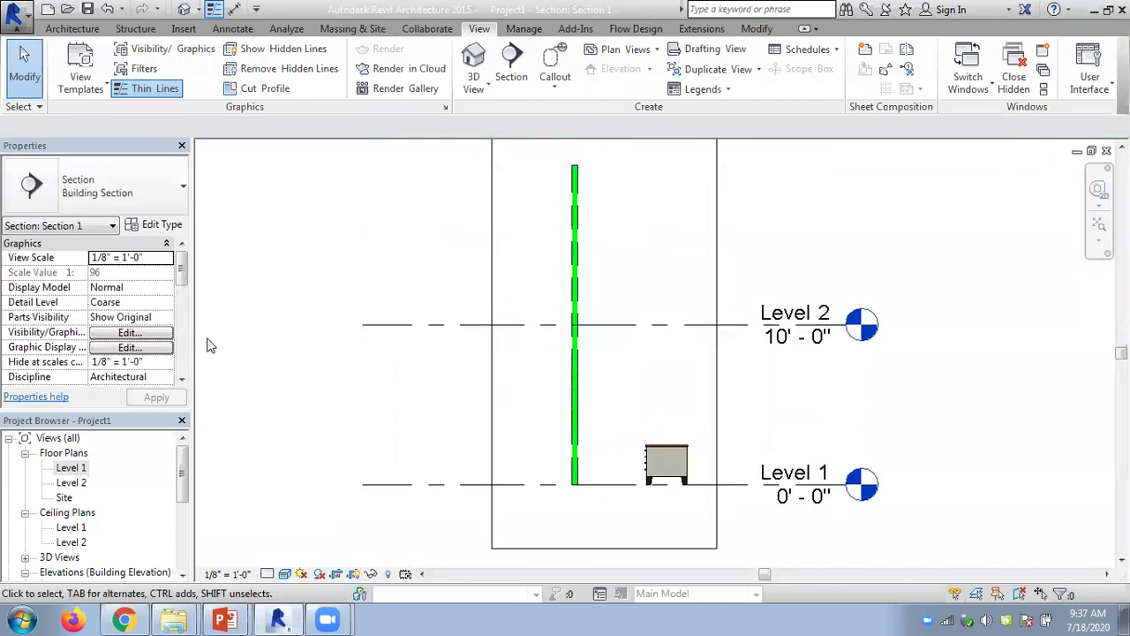
Compare the wall's appearance in the Level 1 floor plan, 3D view, Level 1 ceiling plan and Level 2 floor plan
click(75, 471)
double_click(72, 469)
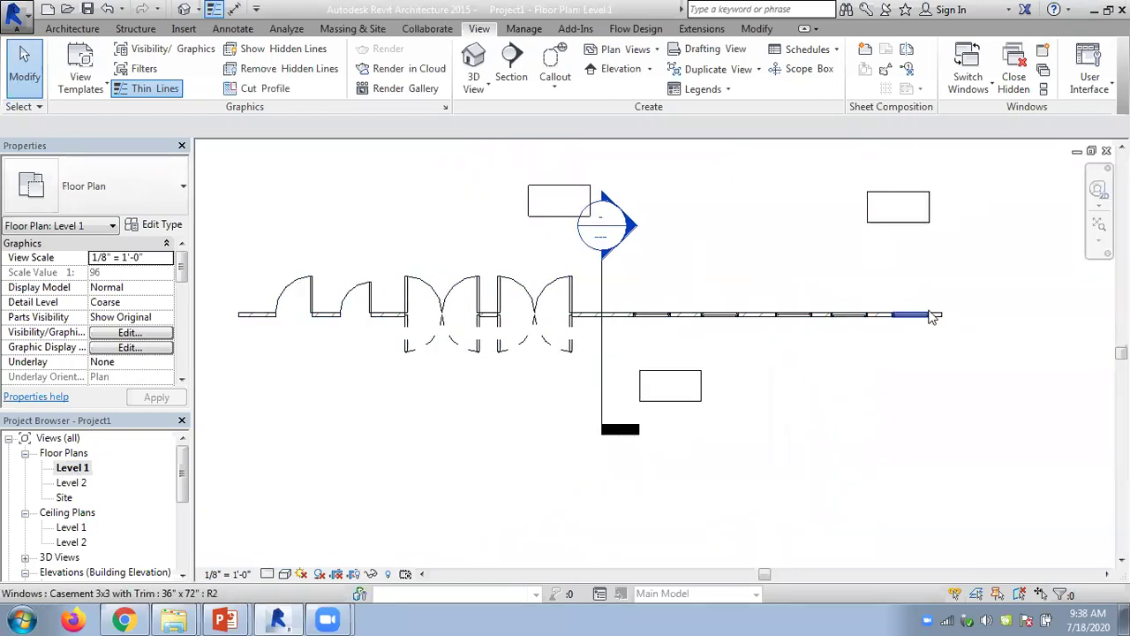
click(184, 10)
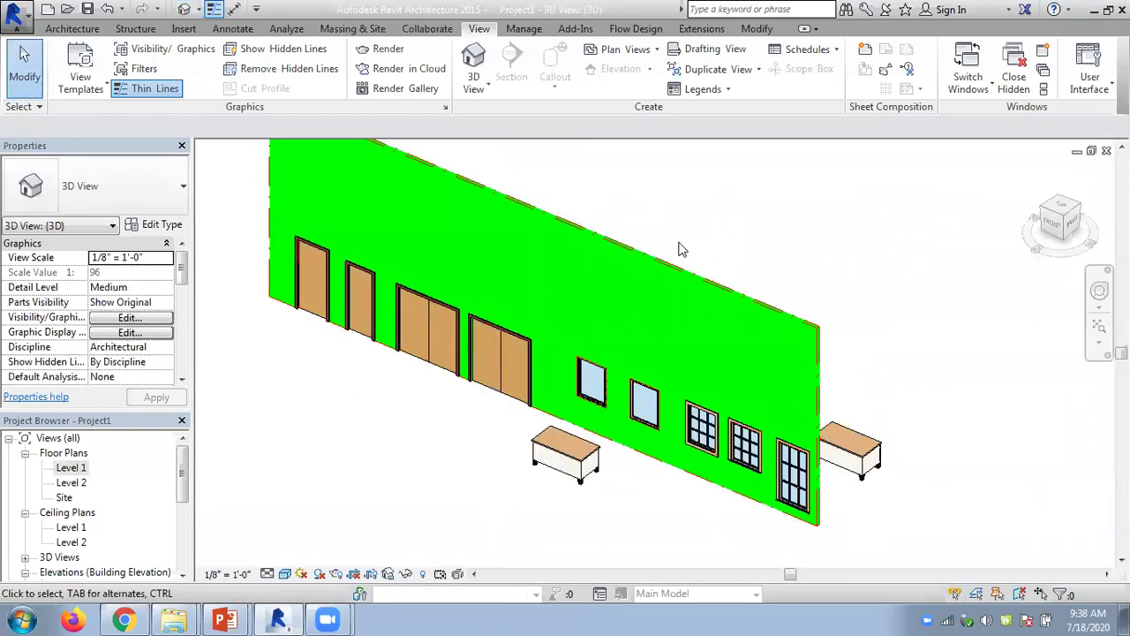
double_click(72, 527)
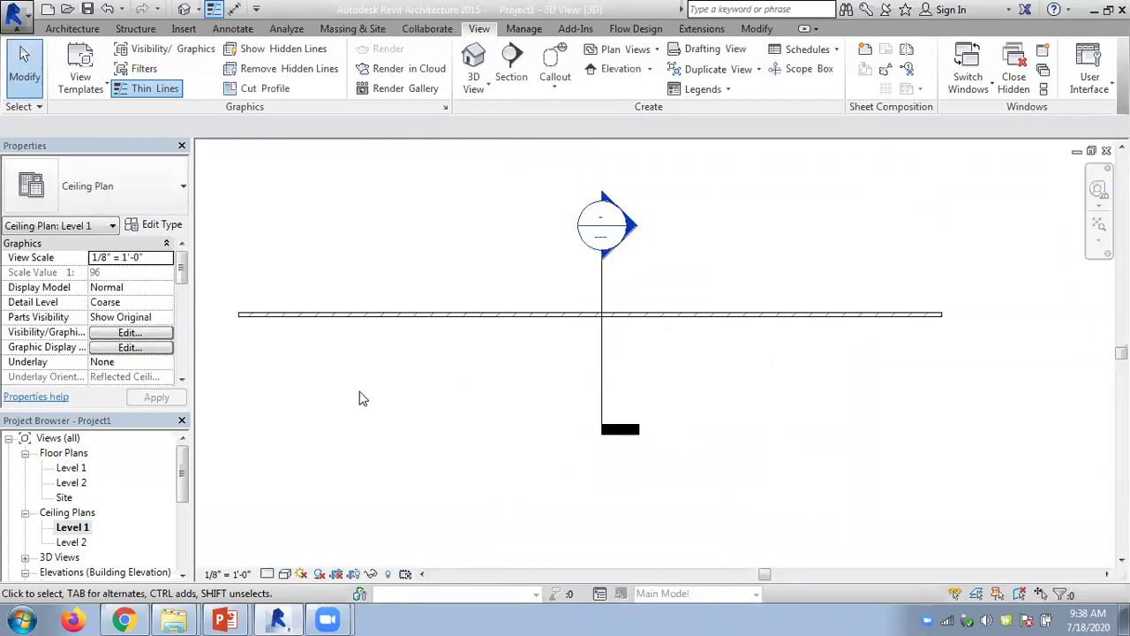
double_click(71, 467)
double_click(72, 483)
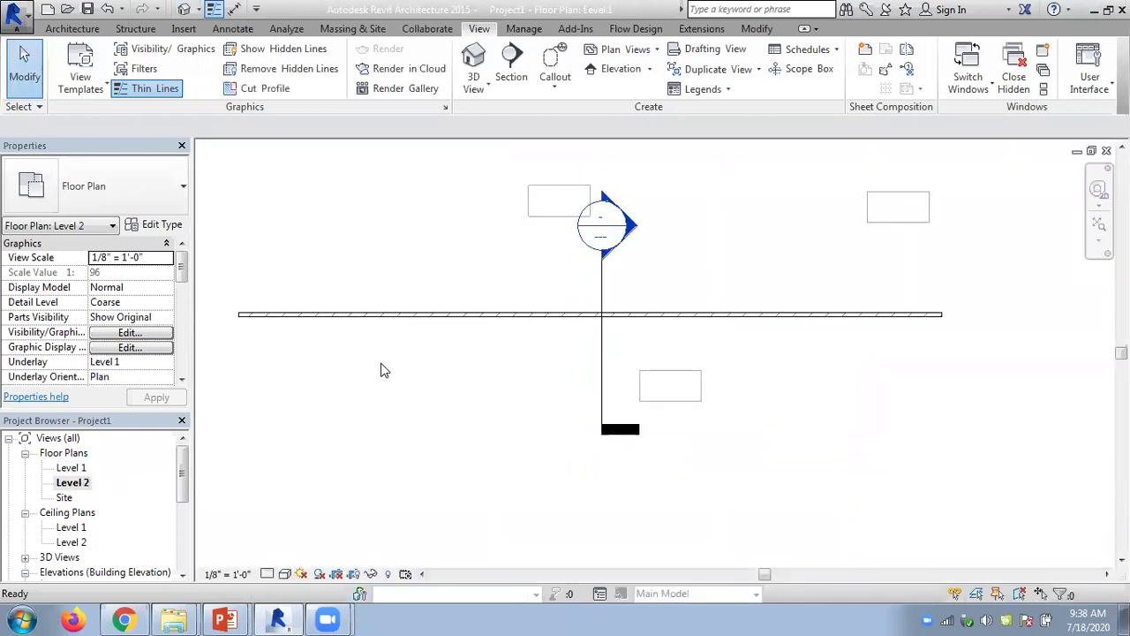
Set the Level 1 floor plan's visual style to Consistent Colors and inspect the wall with its windows
double_click(73, 469)
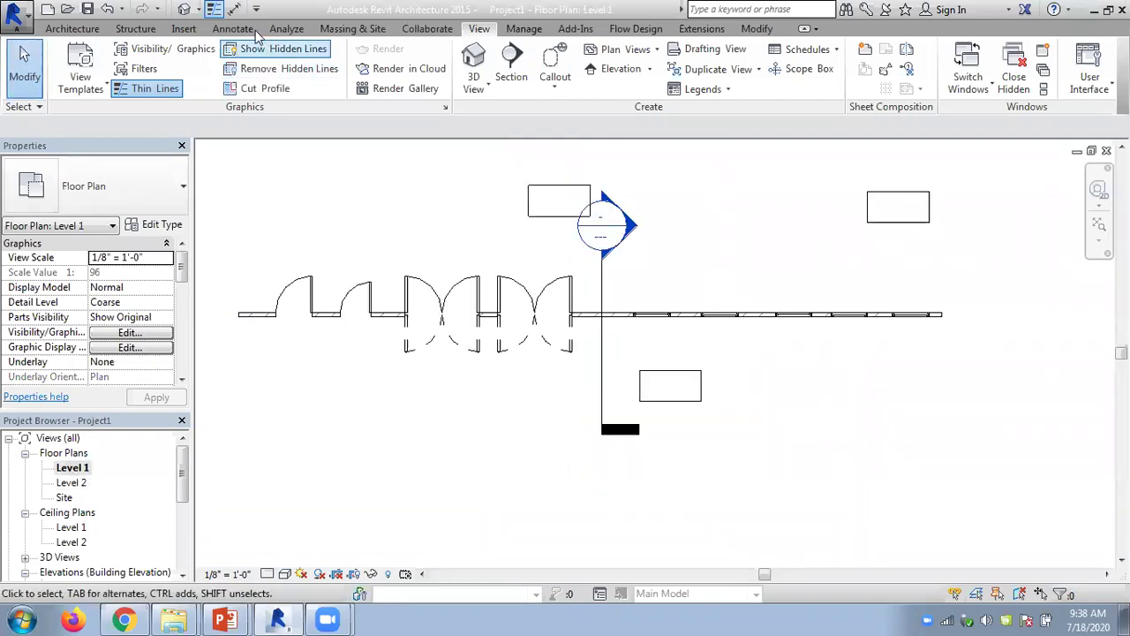
click(284, 574)
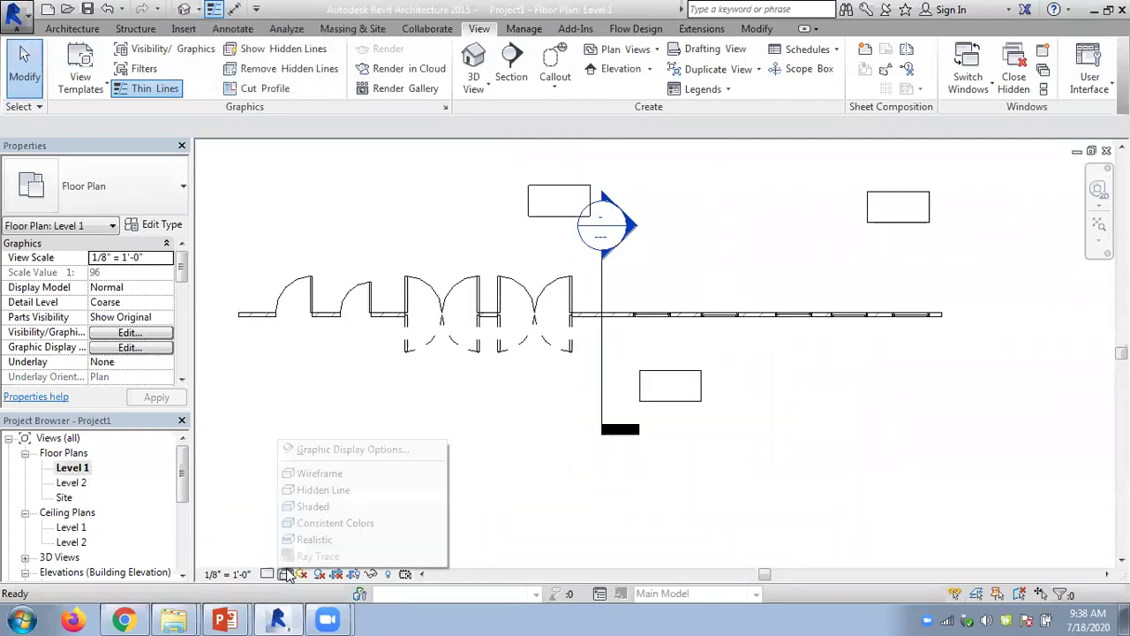
click(300, 527)
scroll(752, 343, up, 5)
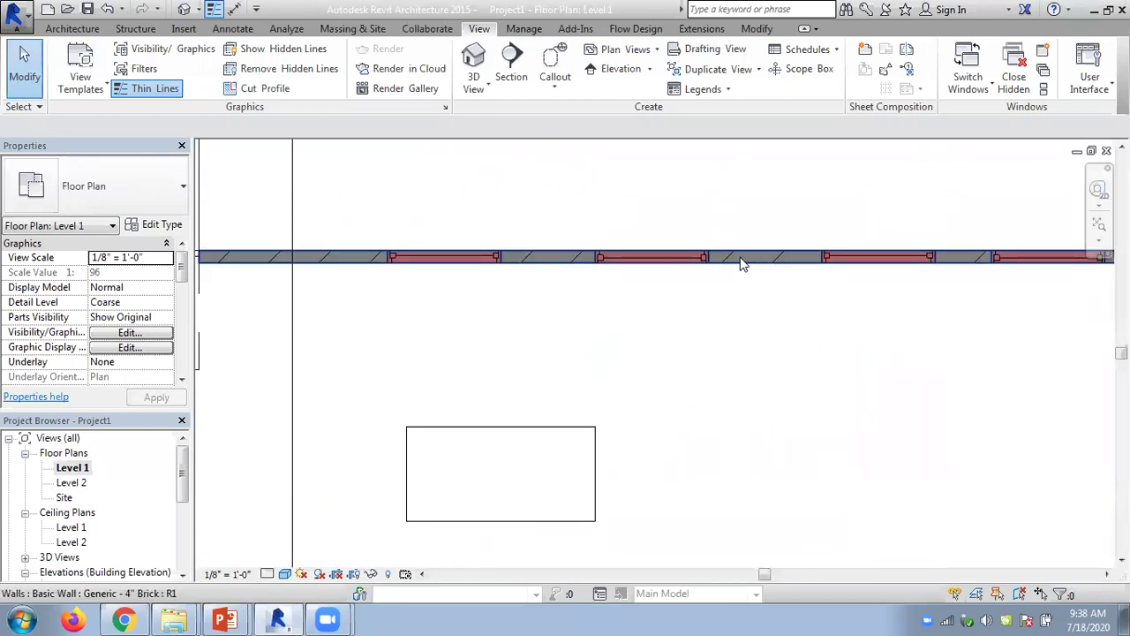
Reset the brick wall's element graphics overrides in the 3D view to their object style and material defaults
click(184, 8)
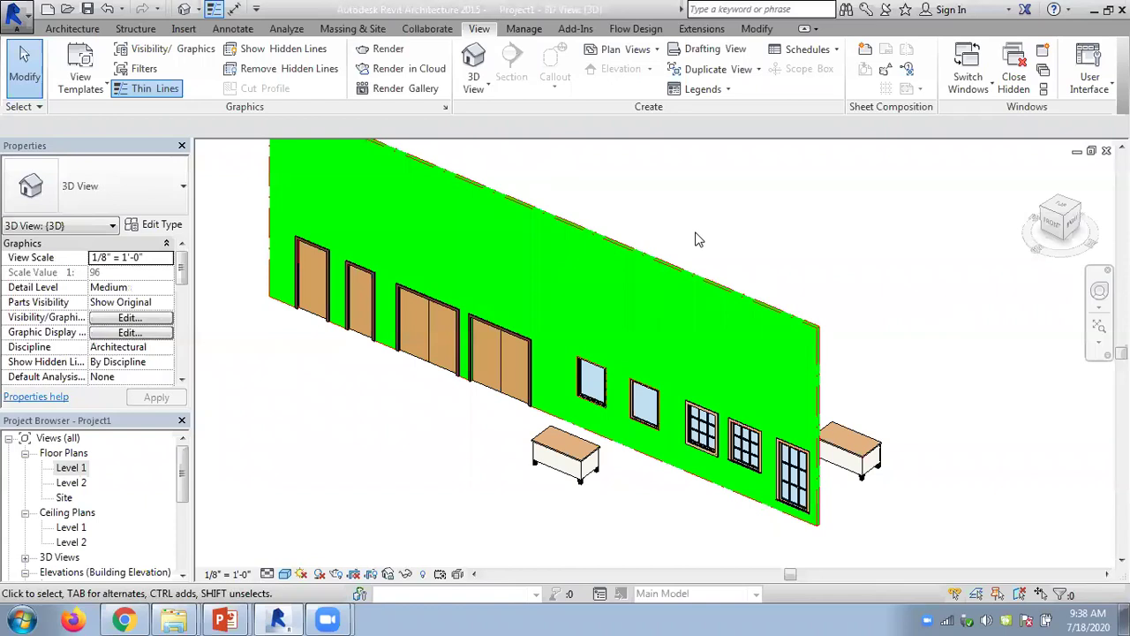
right_click(707, 282)
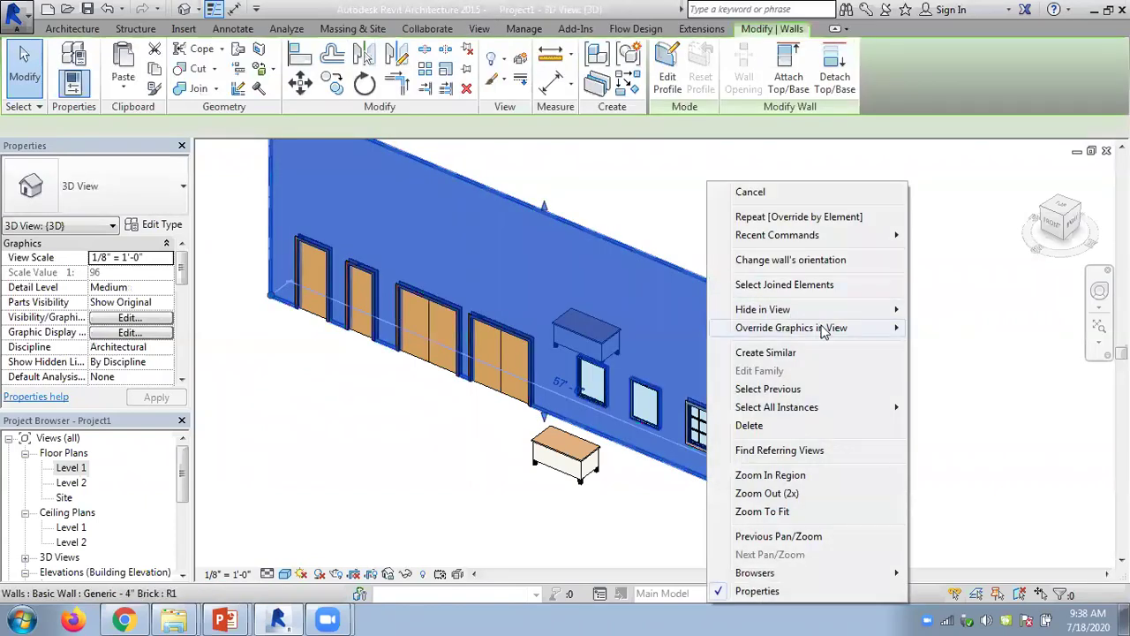
mouse_move(821, 328)
click(934, 328)
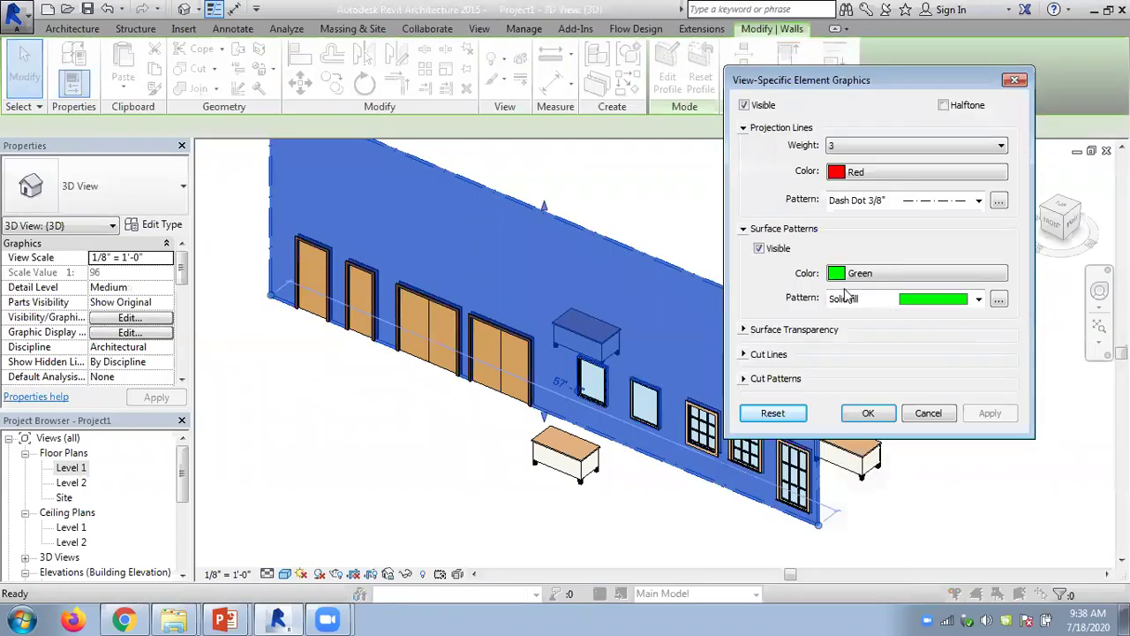
click(772, 413)
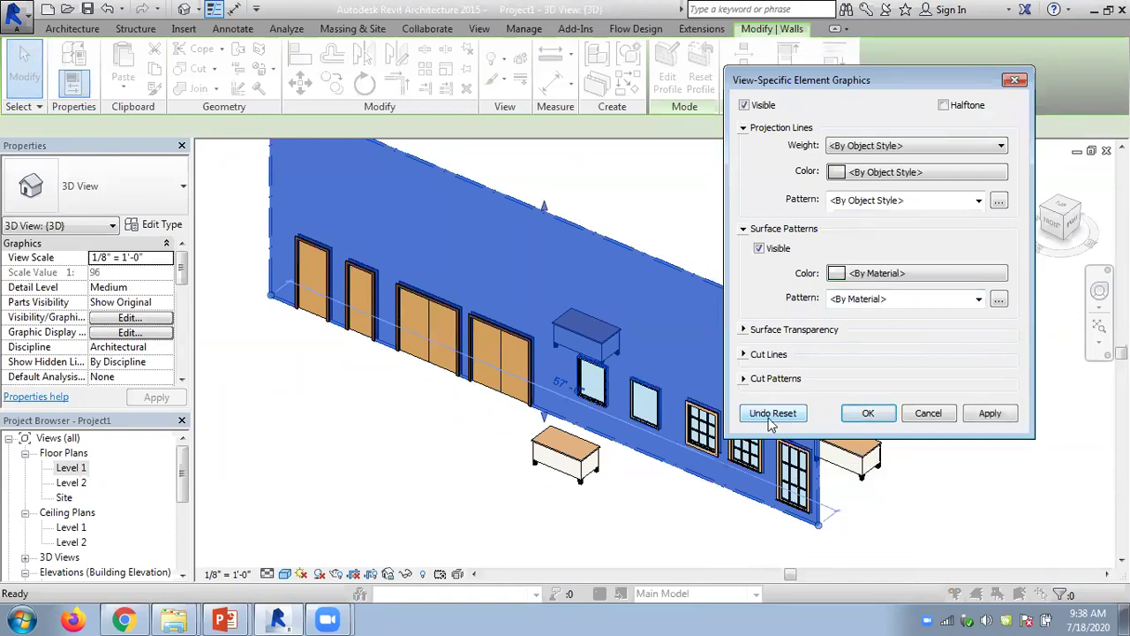
click(869, 414)
click(894, 373)
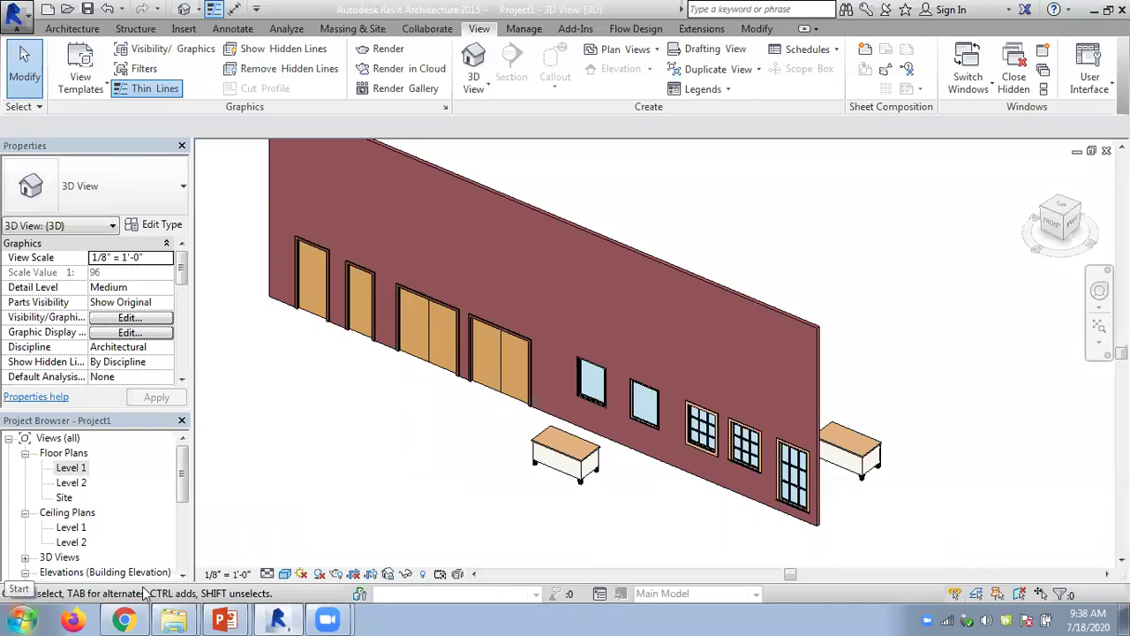
scroll(321, 477, down, 2)
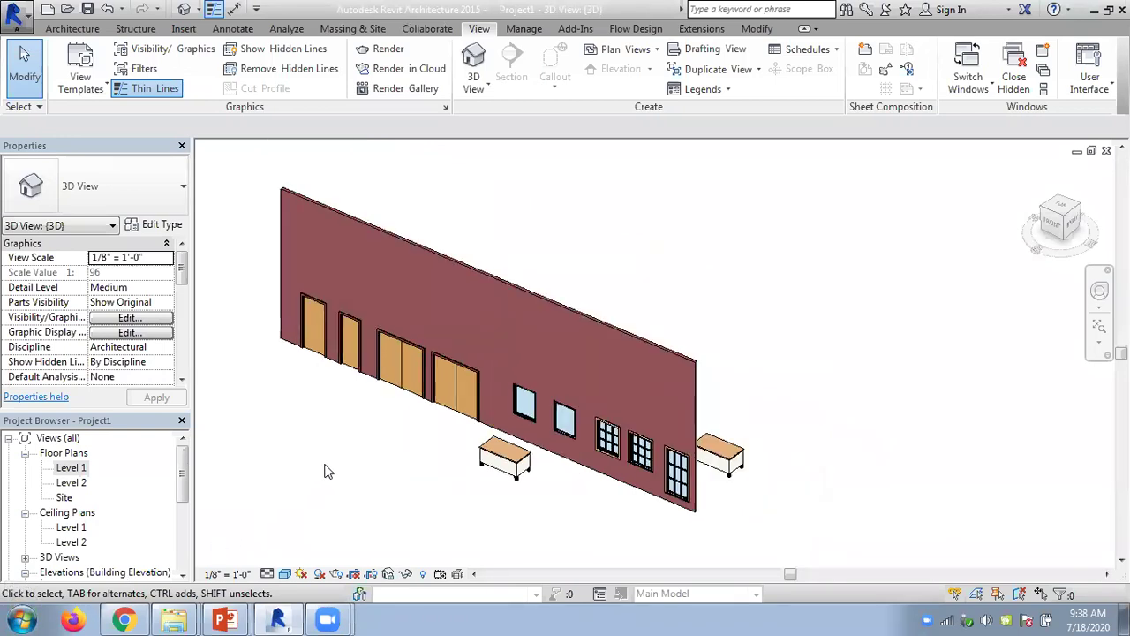
scroll(321, 475, up, 4)
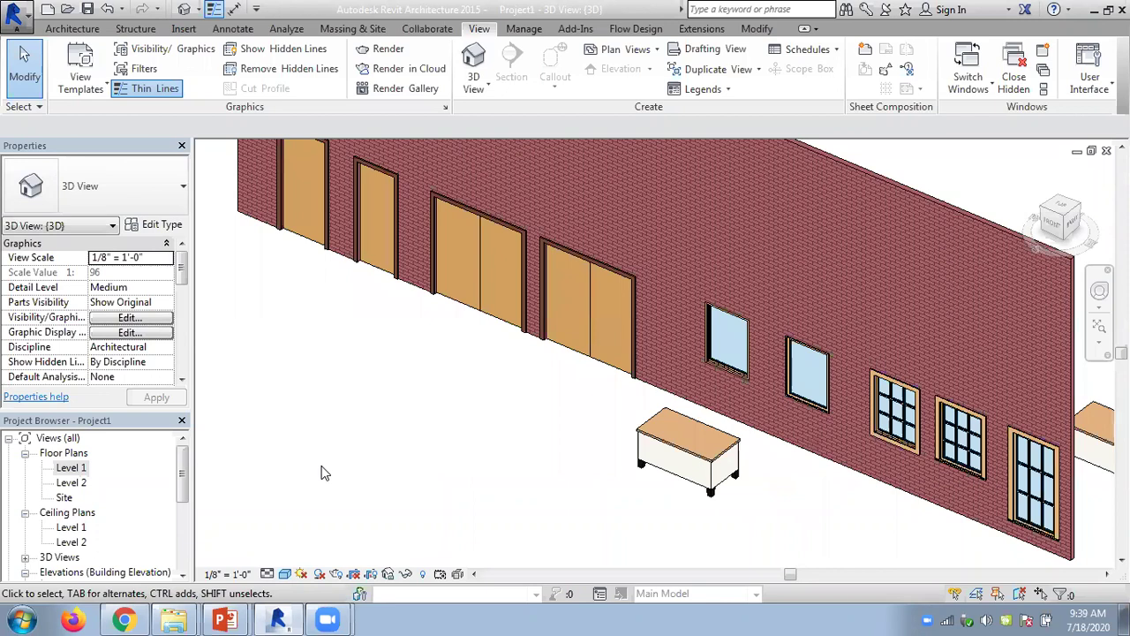
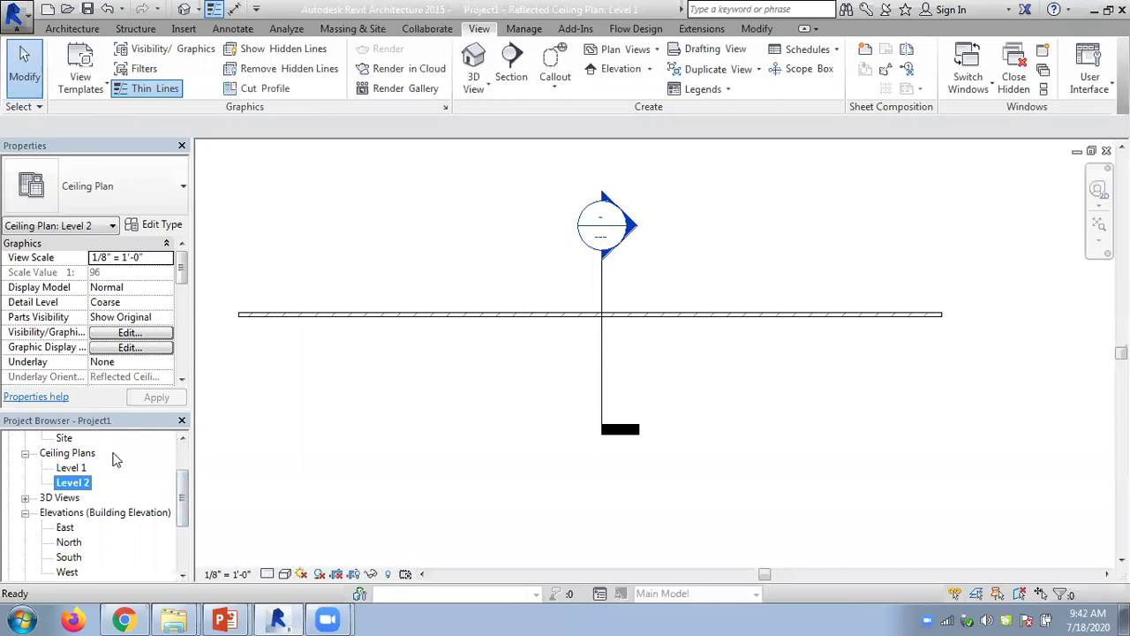
Return to the 3D view and examine the wall's brick surface pattern both close up and from farther away
drag(181, 505, 181, 492)
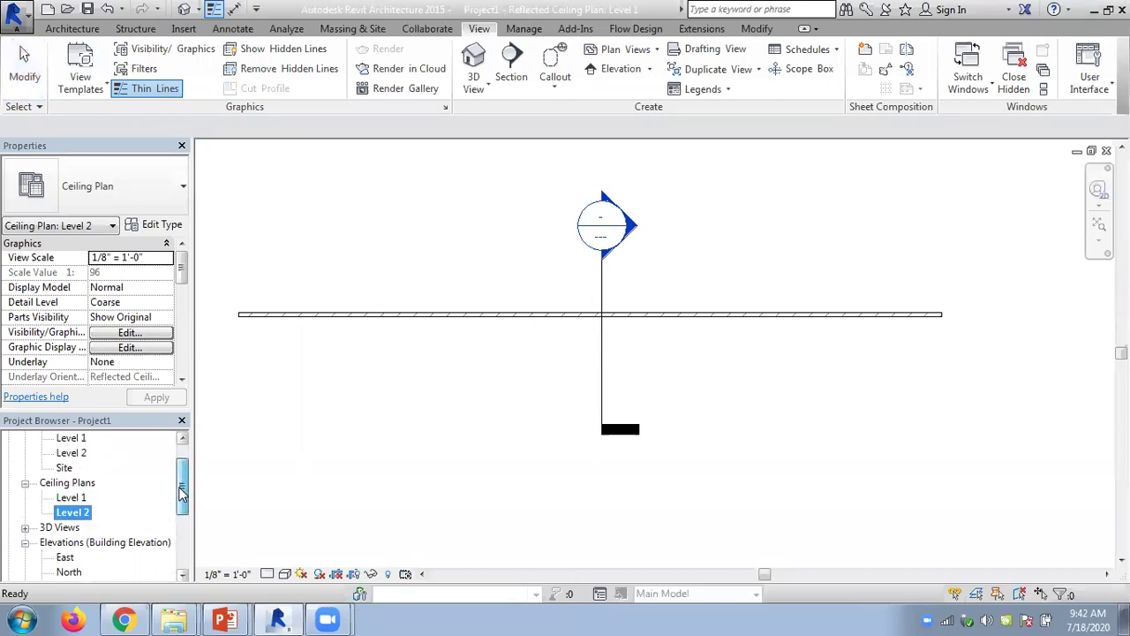
click(183, 10)
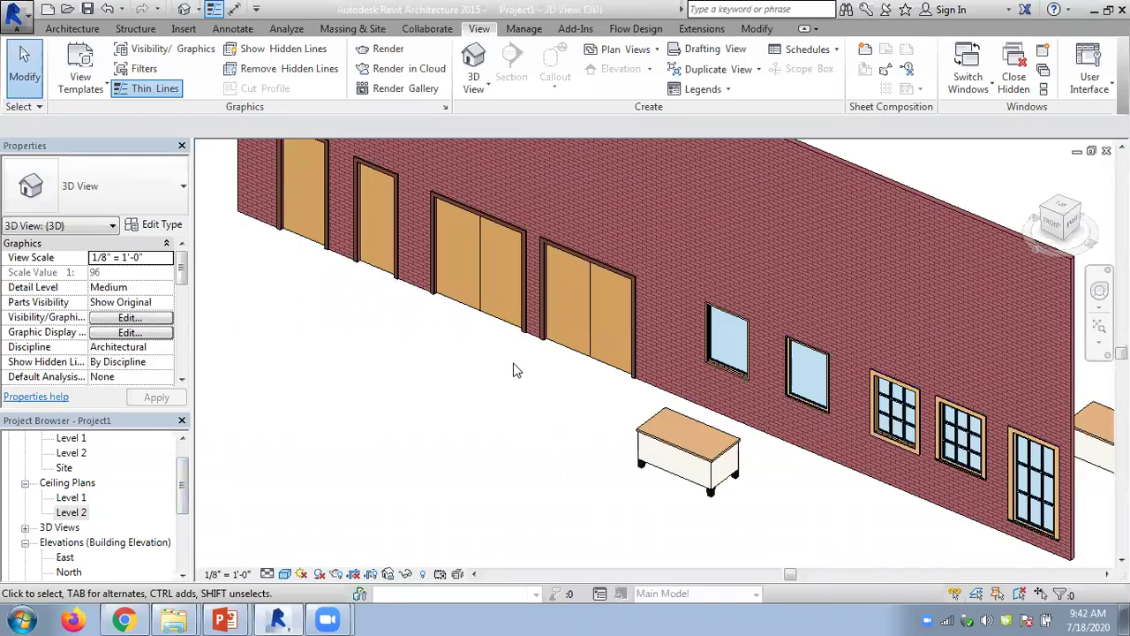
scroll(516, 371, down, 3)
scroll(819, 227, up, 3)
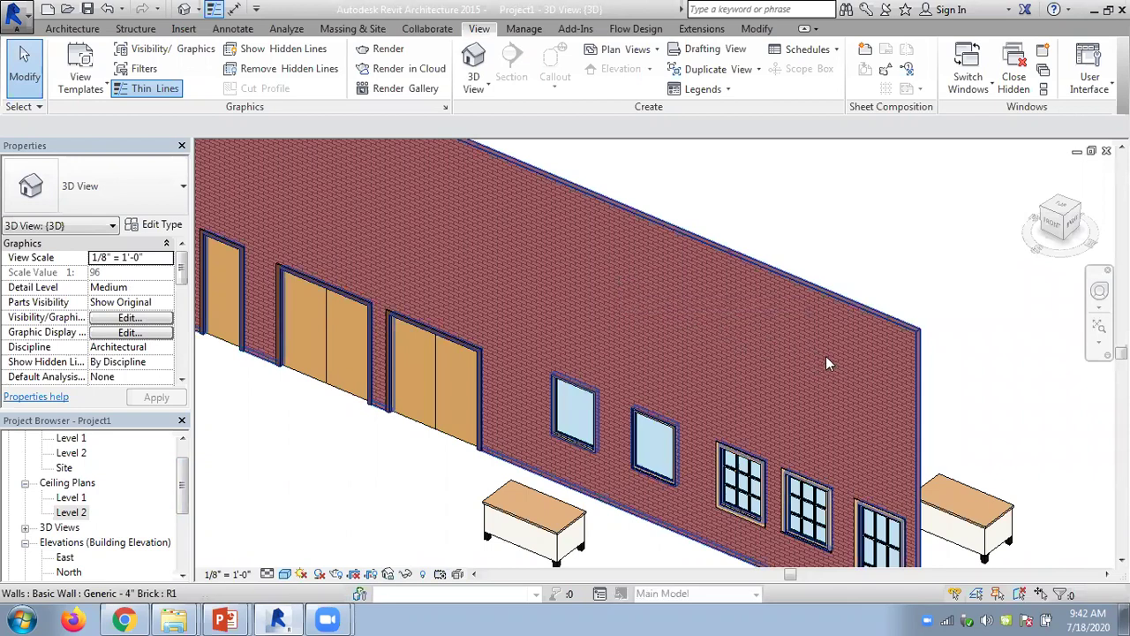
scroll(840, 255, up, 2)
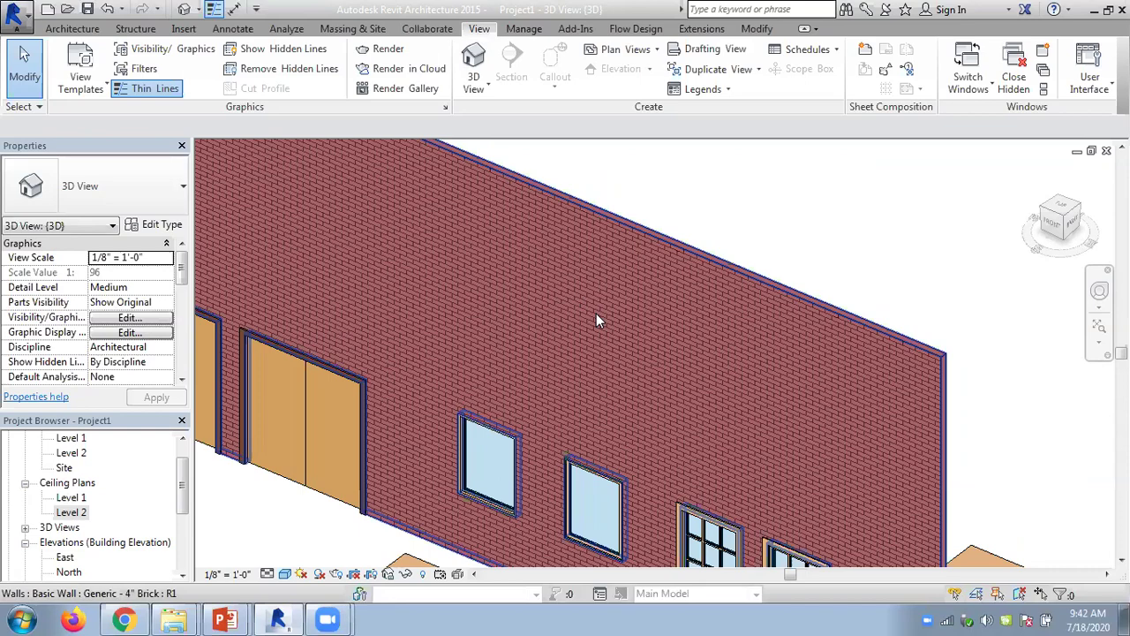
scroll(596, 313, down, 1)
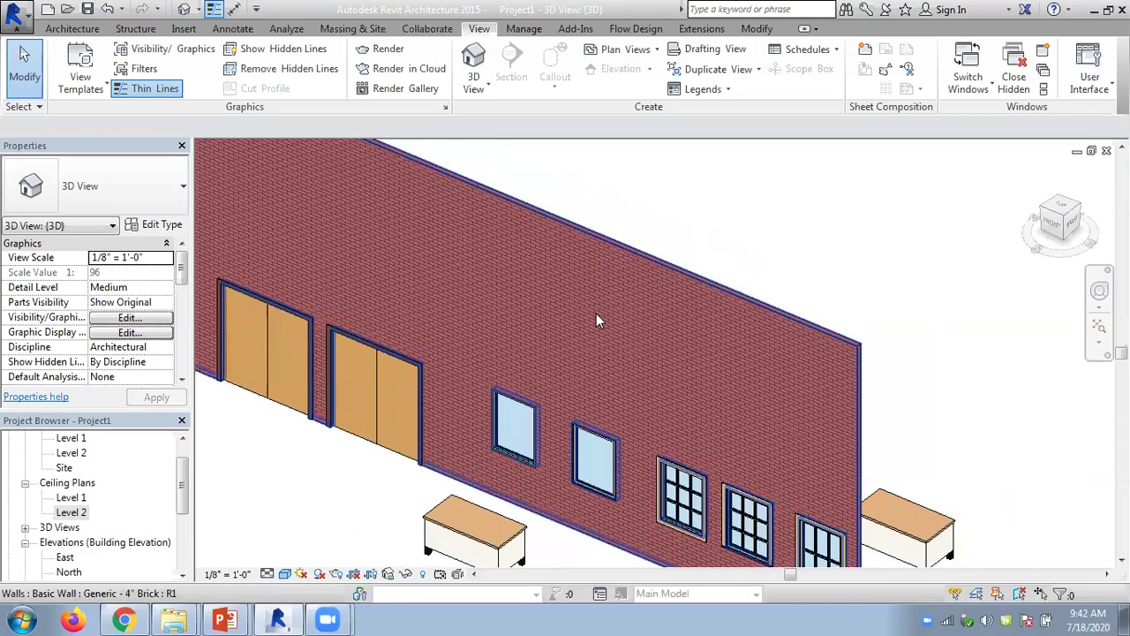
scroll(566, 284, down, 1)
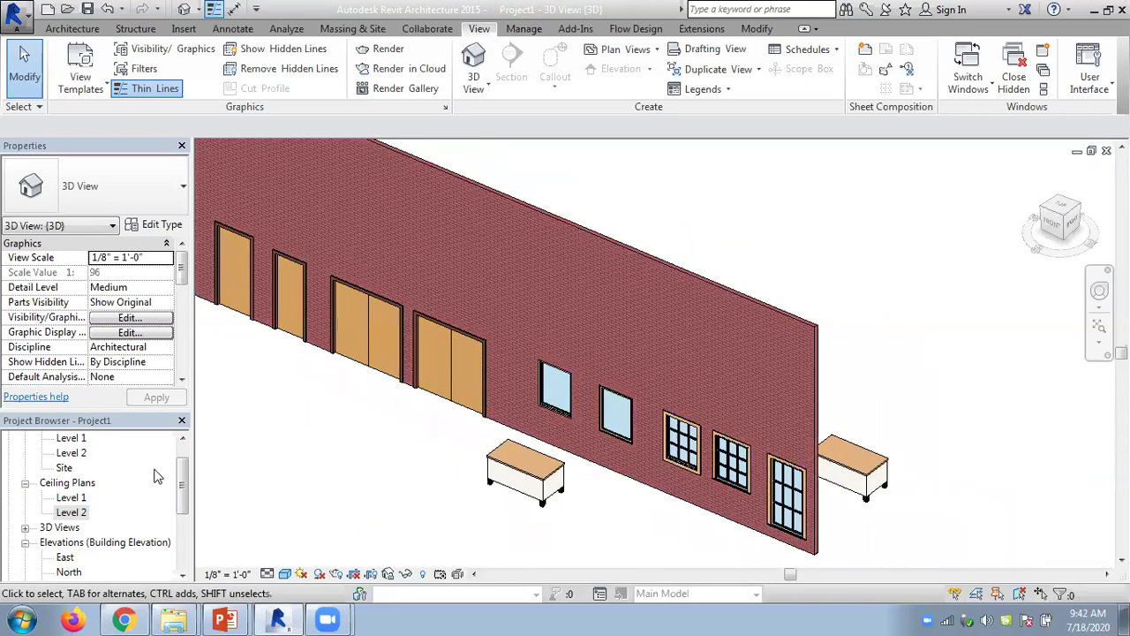
click(182, 486)
scroll(182, 485, up, 1)
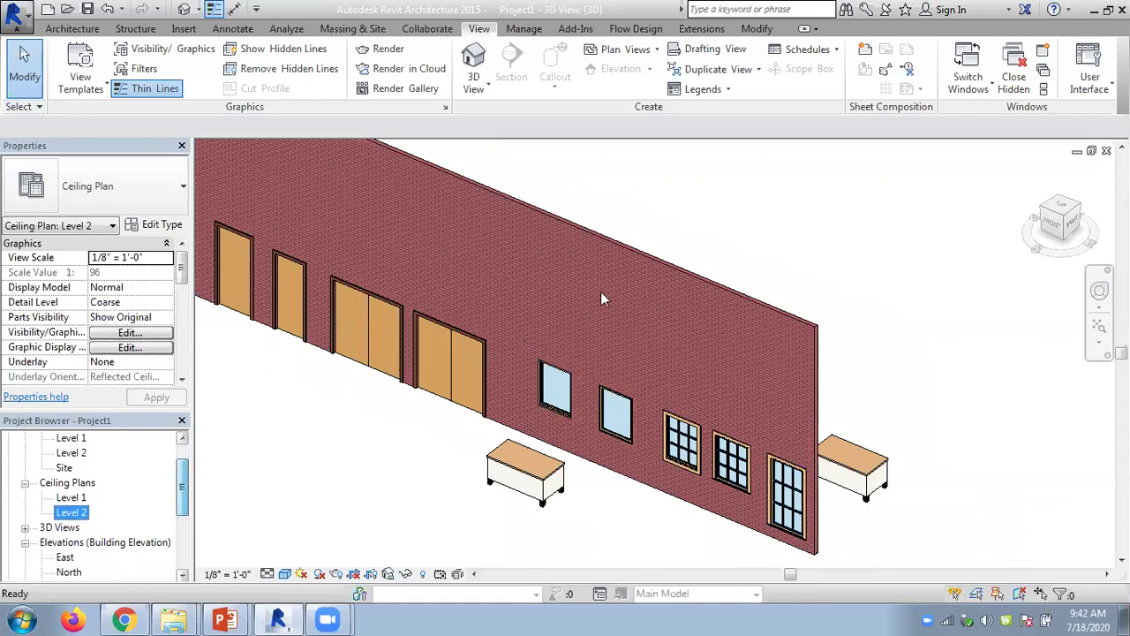
scroll(649, 298, up, 3)
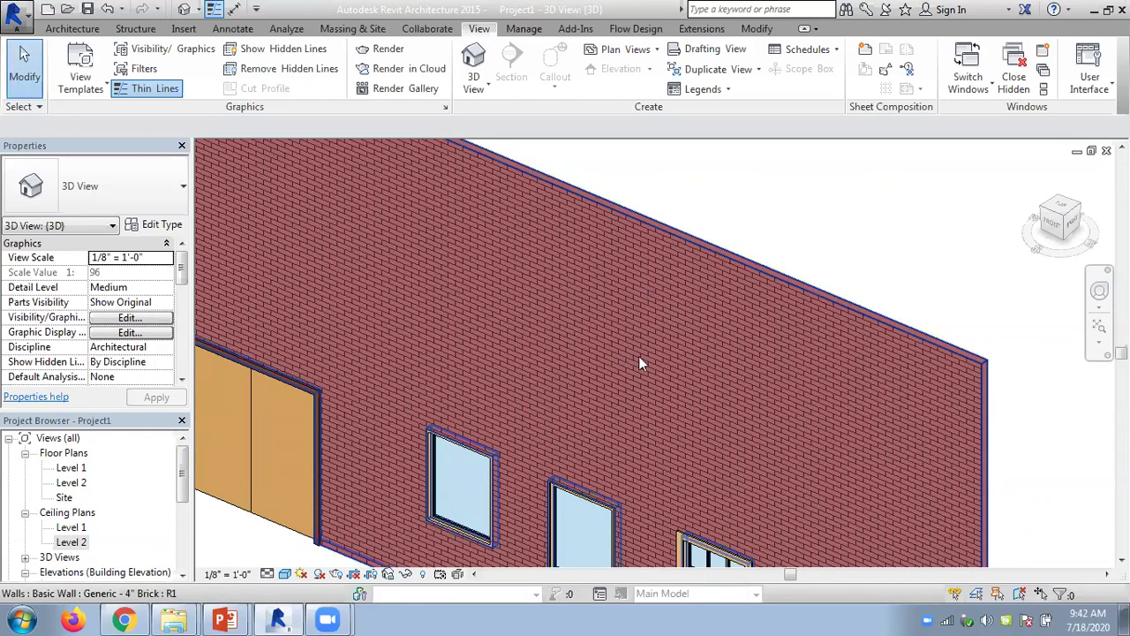
scroll(571, 277, down, 3)
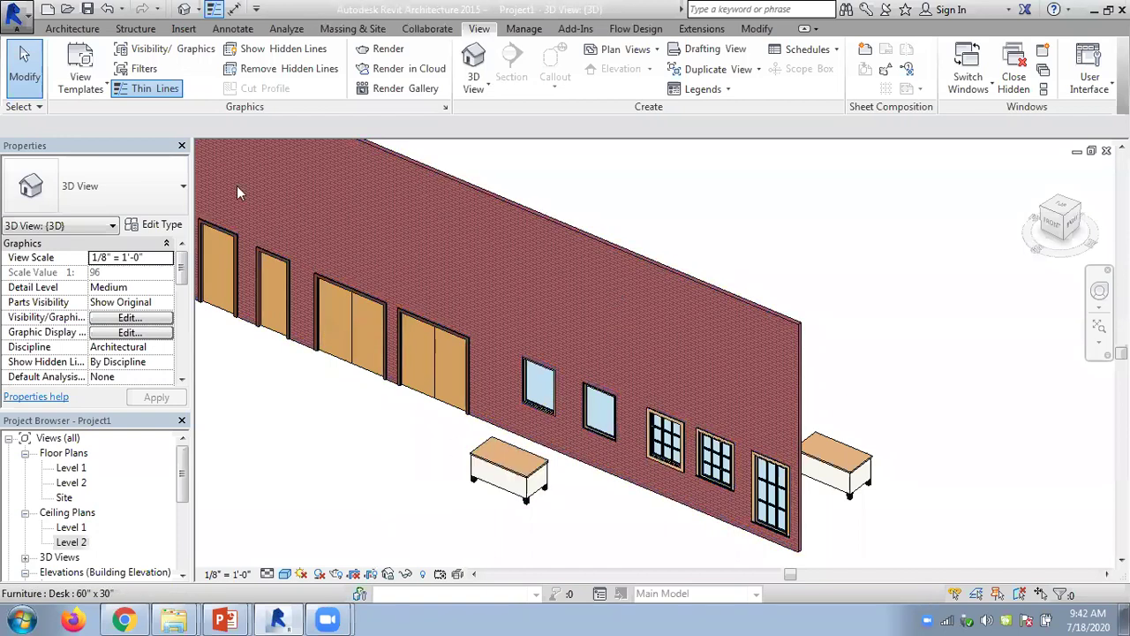
Place another 60" x 30" desk component on Level 1 in front of the wall's double doors
scroll(88, 75, up, 7)
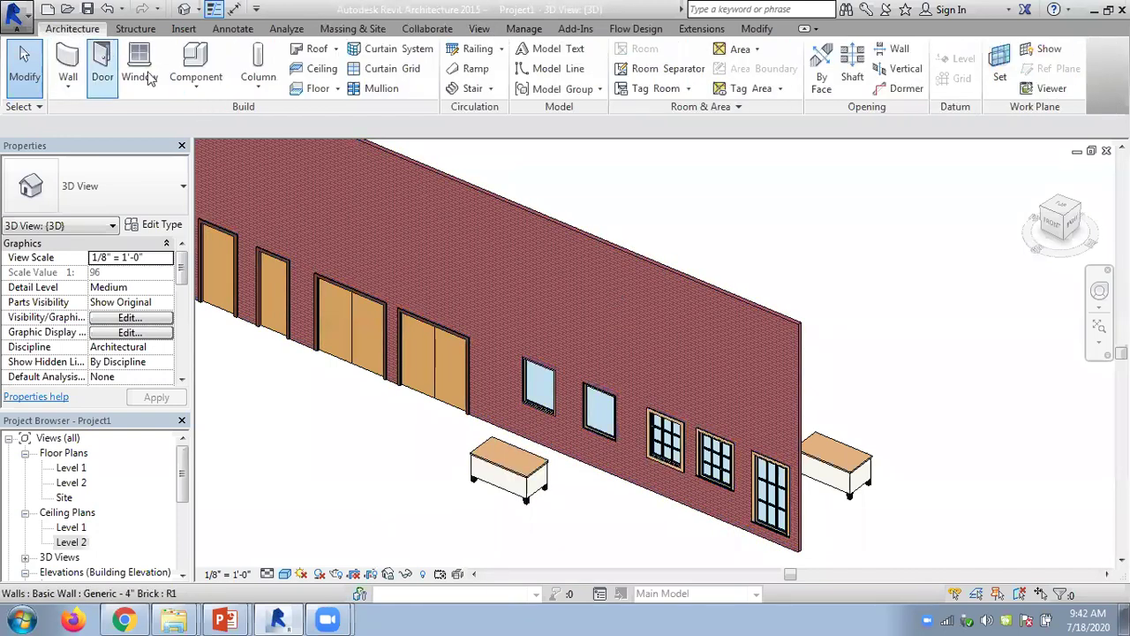
click(195, 88)
click(210, 115)
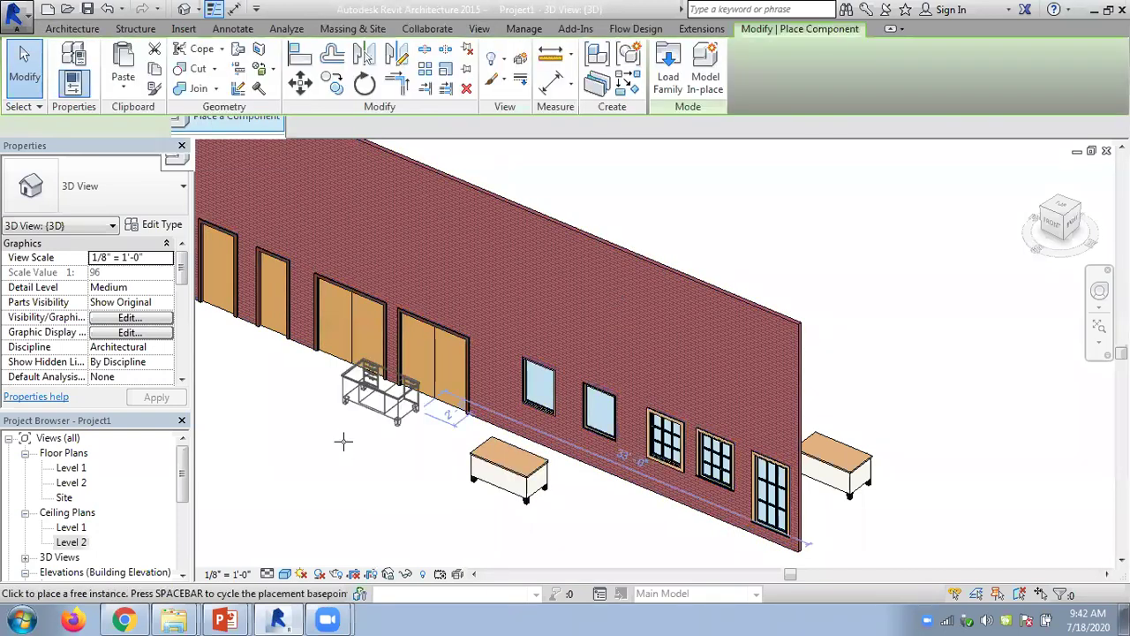
click(292, 461)
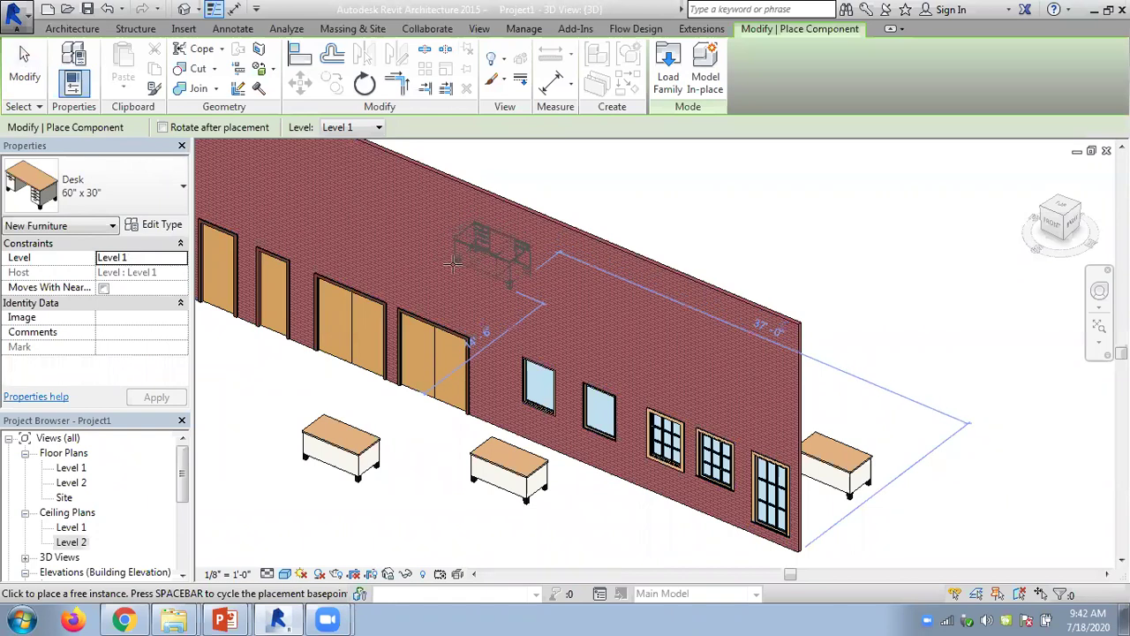
key(Escape)
key(Escape)
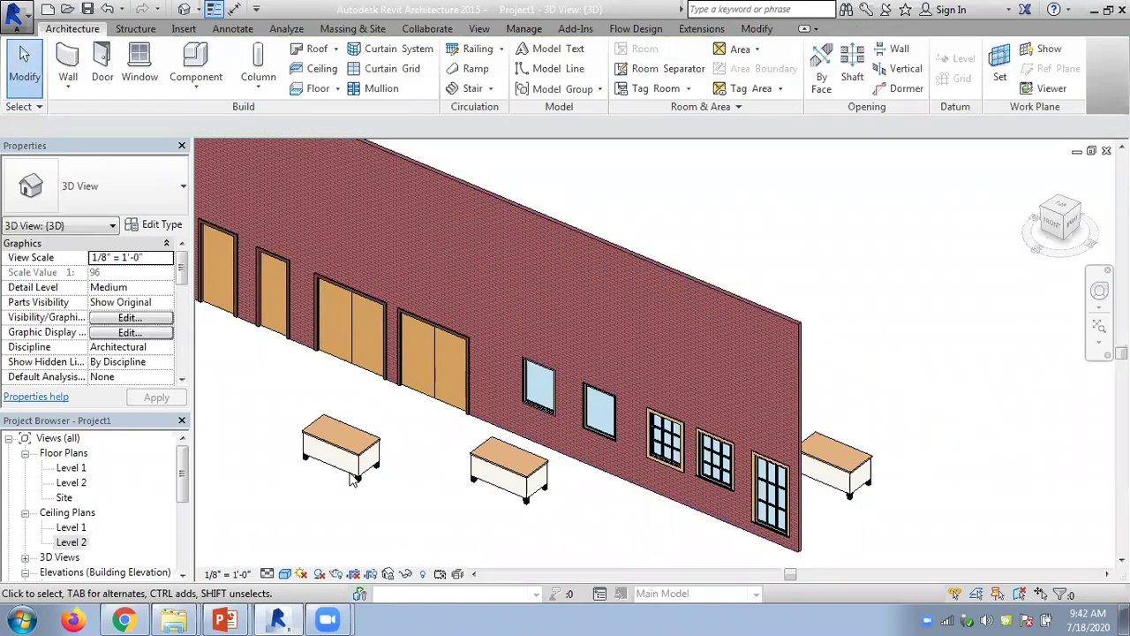
Switch to the Chapter 06 PowerPoint presentation and go back to the slide on controlling the visibility of grids
click(226, 620)
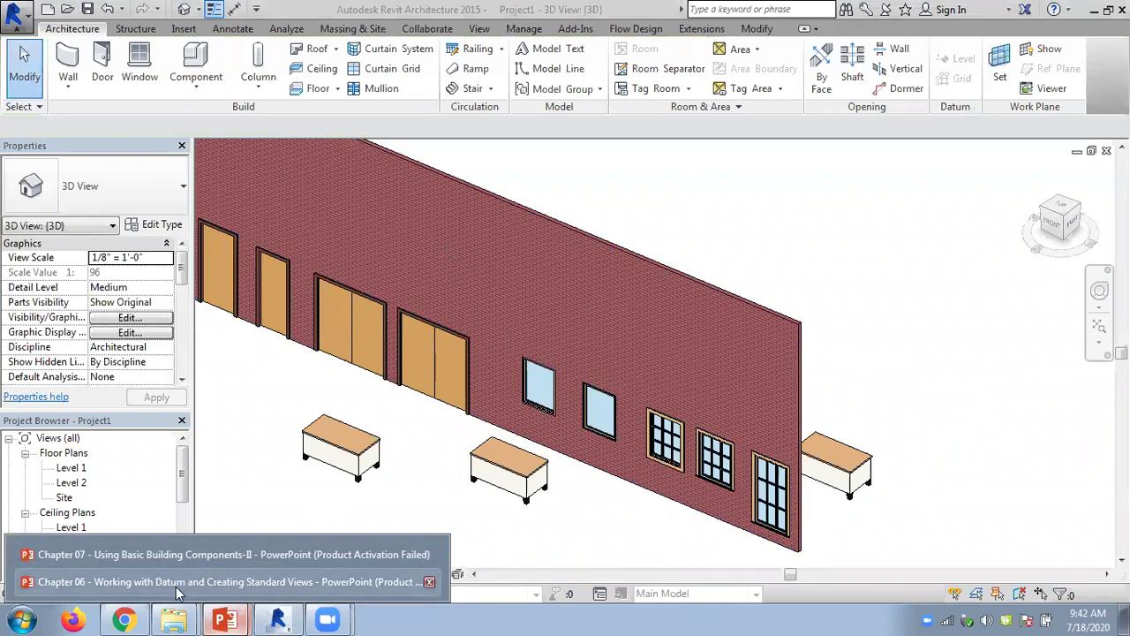
click(199, 581)
scroll(228, 427, up, 5)
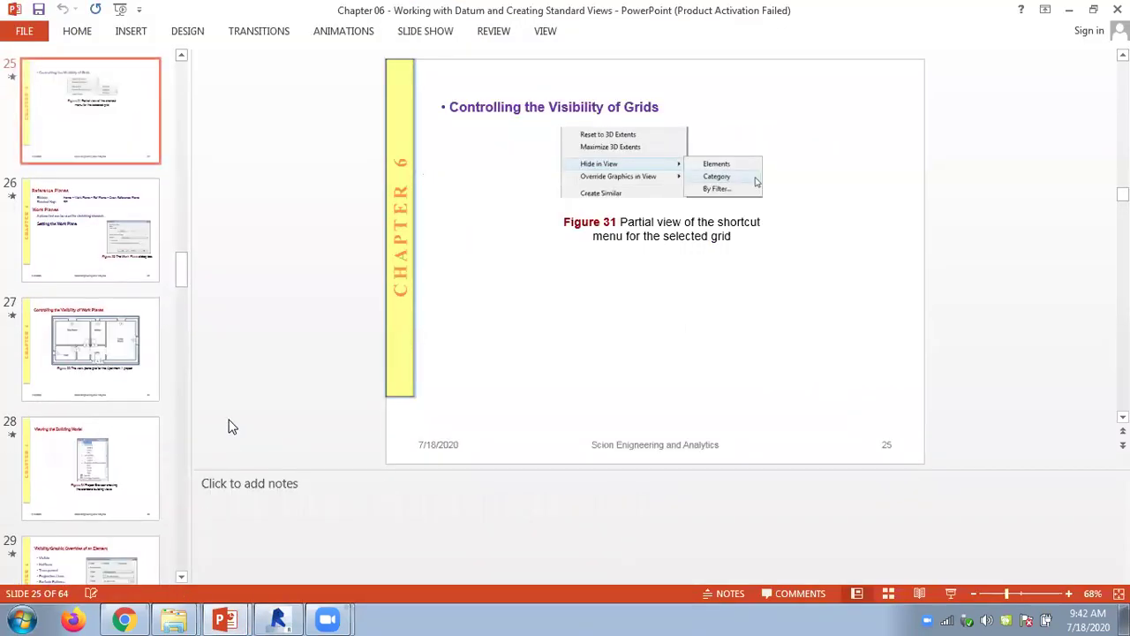
Review the slides from reference and work planes to making elements transparent, then switch to the Revit 3D view
scroll(227, 426, down, 8)
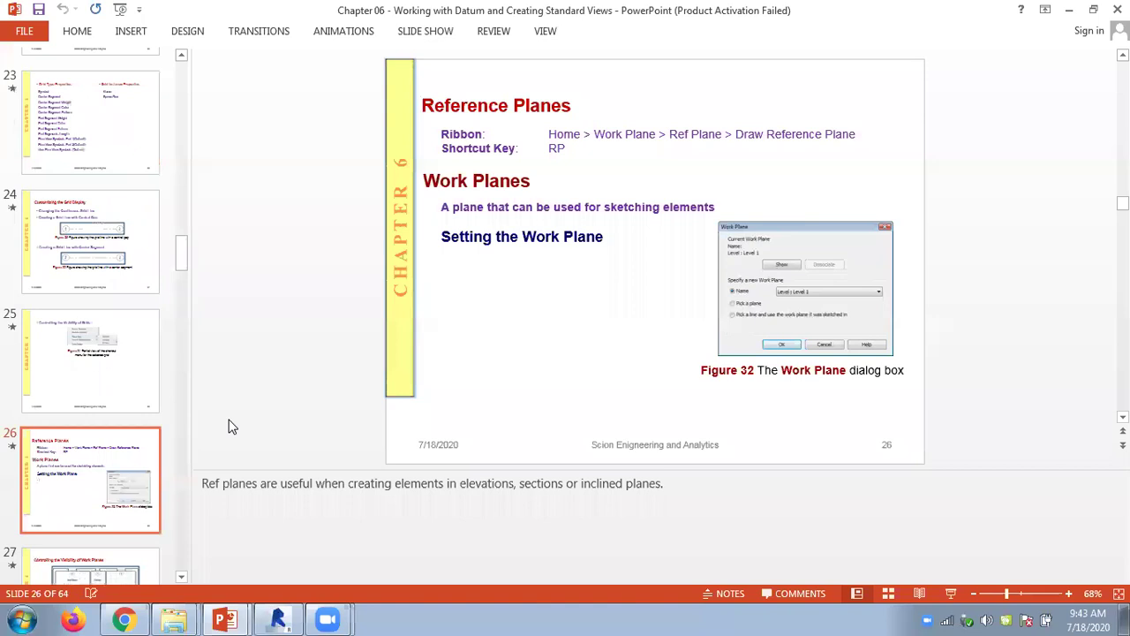
scroll(228, 426, up, 1)
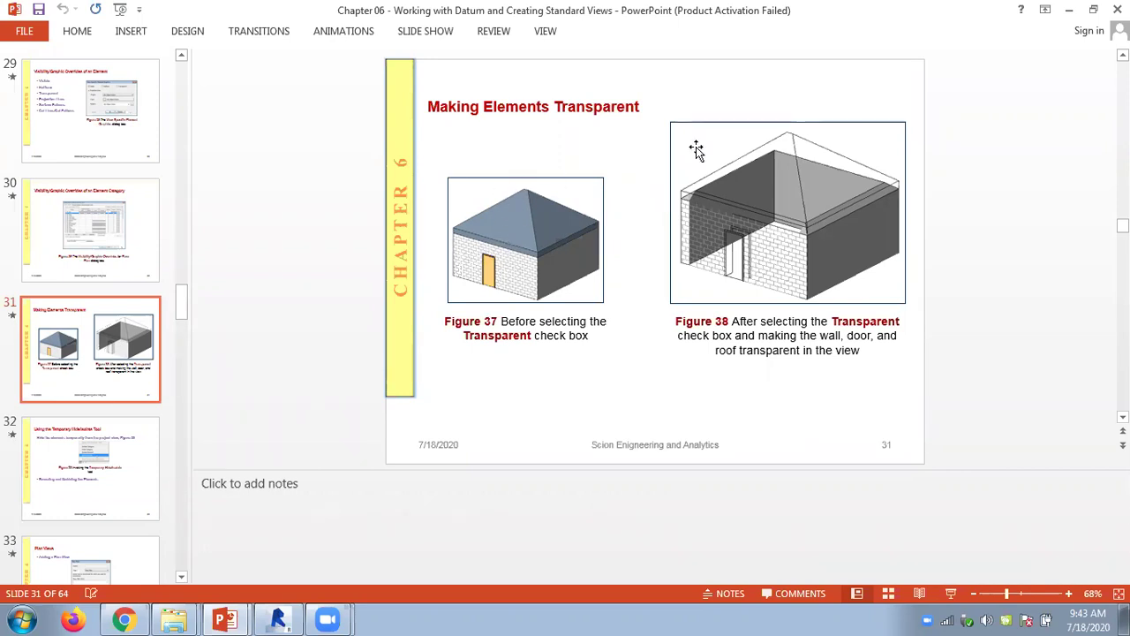
click(1071, 11)
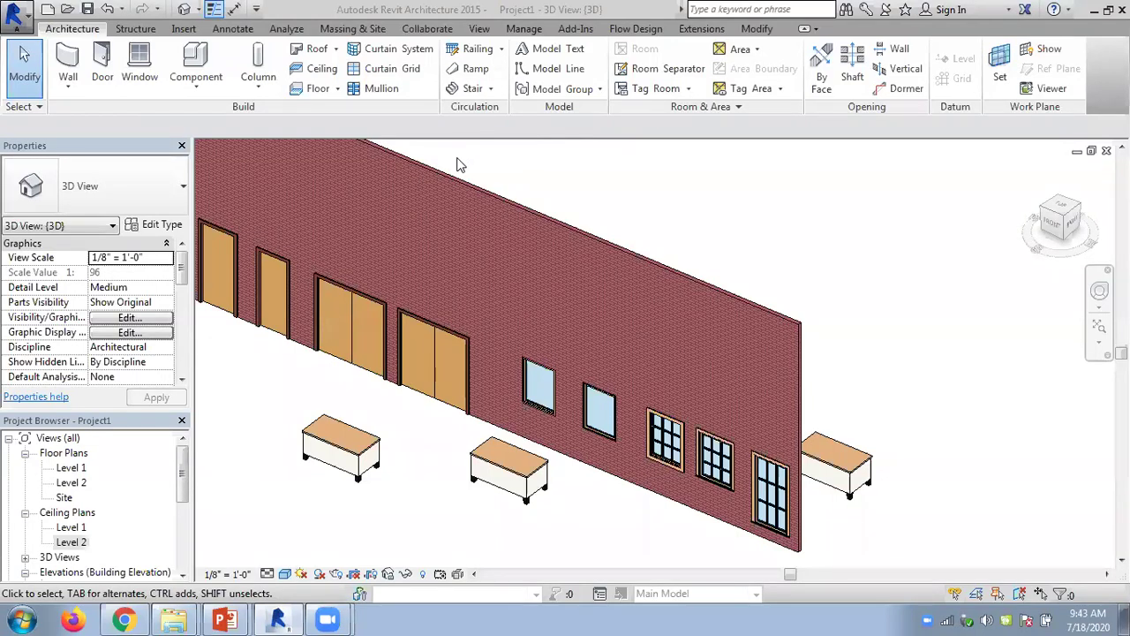
Create model text reading "Univotec" and place it in the 3D view in front of the brick wall
click(233, 30)
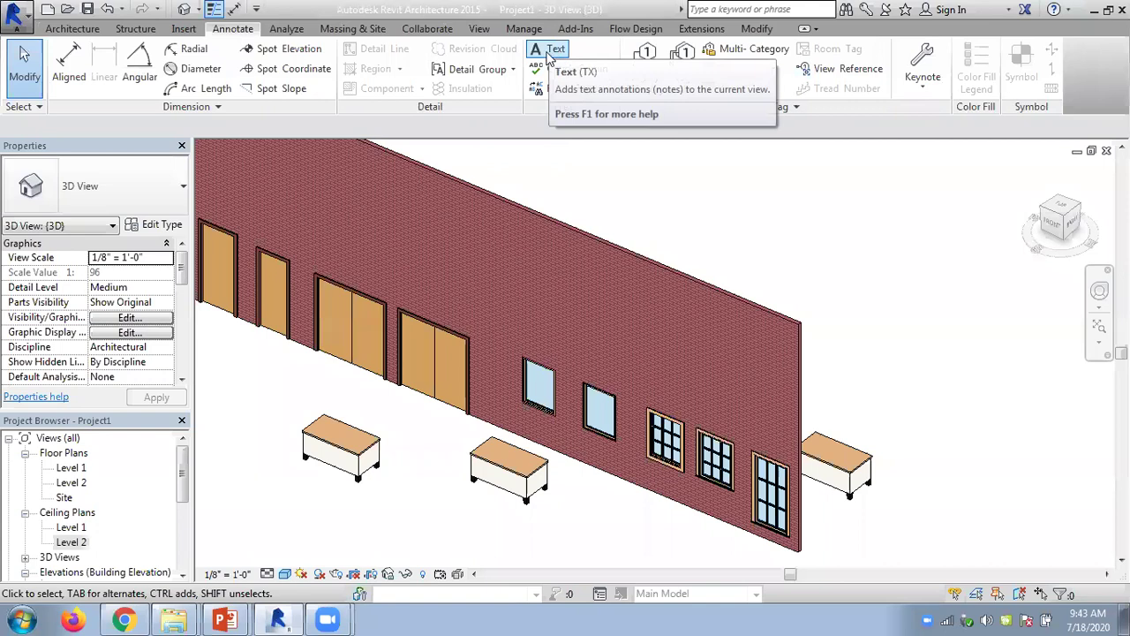
click(73, 28)
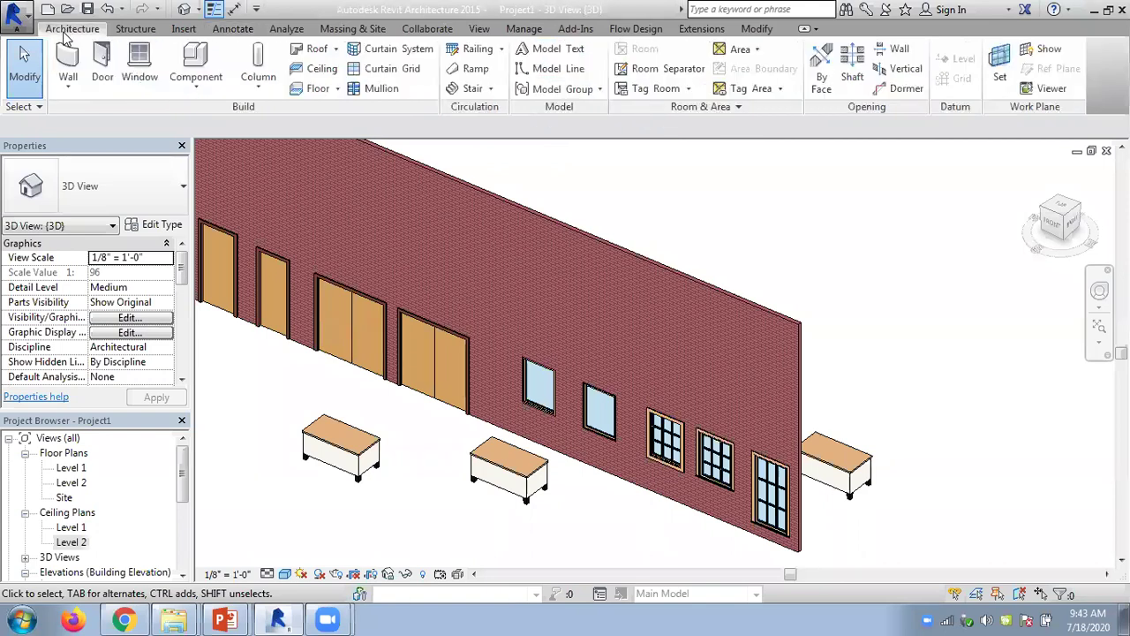
click(546, 50)
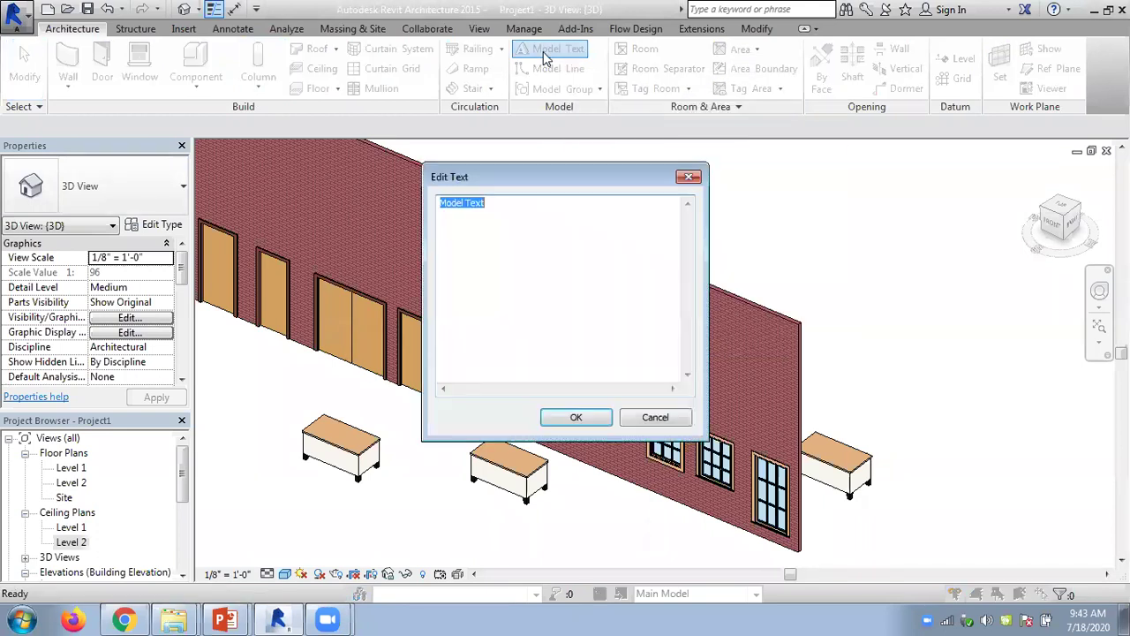
text(Univotec)
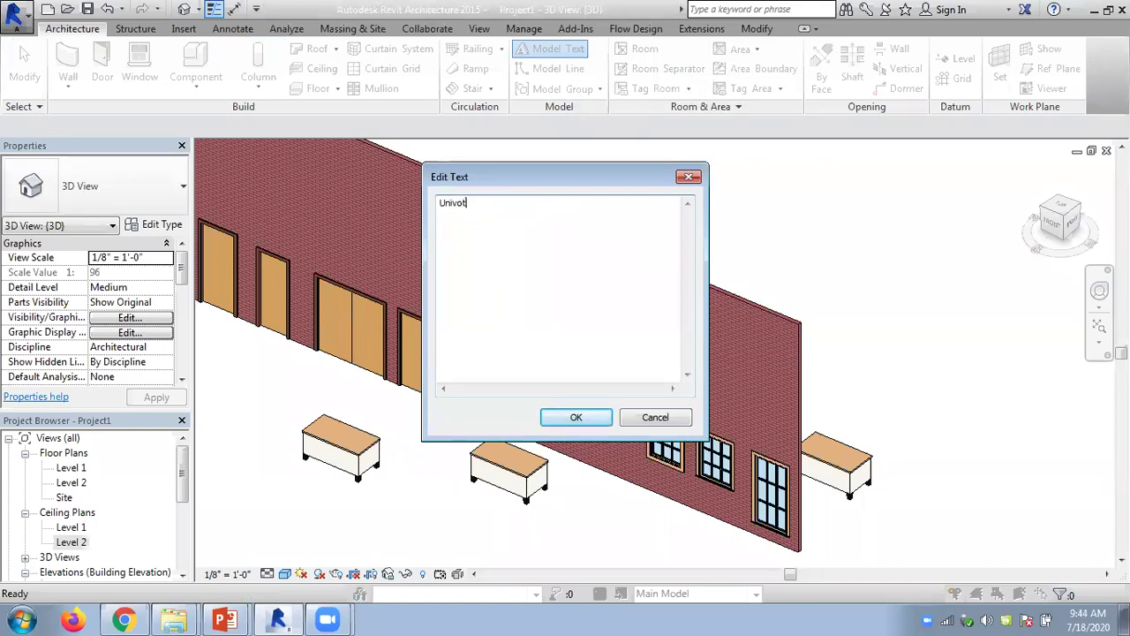
click(576, 417)
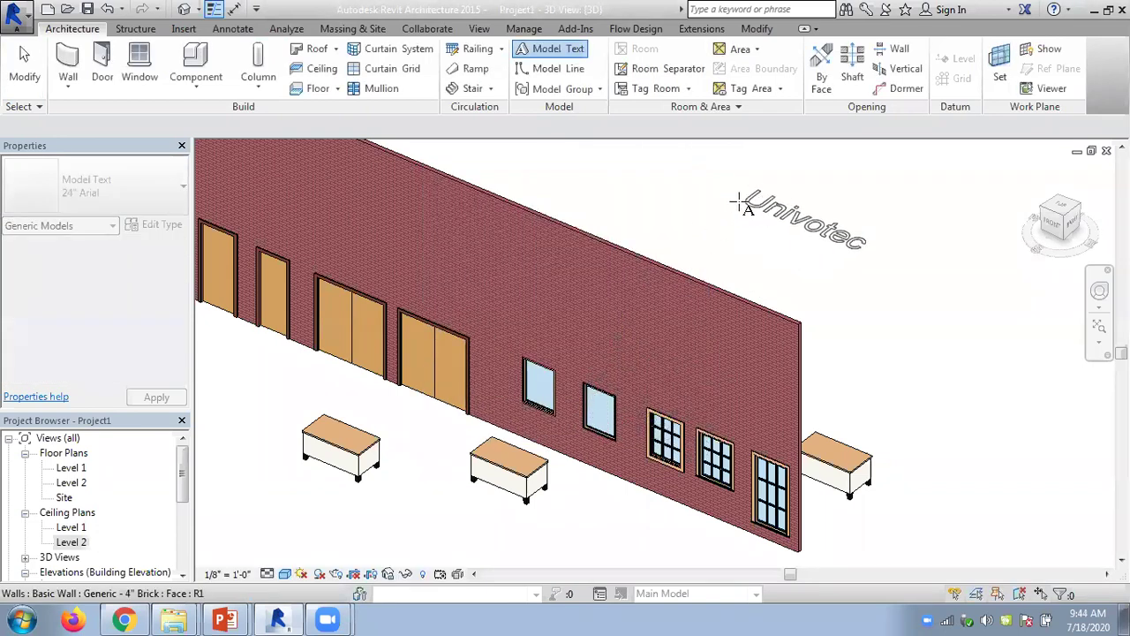
scroll(735, 212, down, 2)
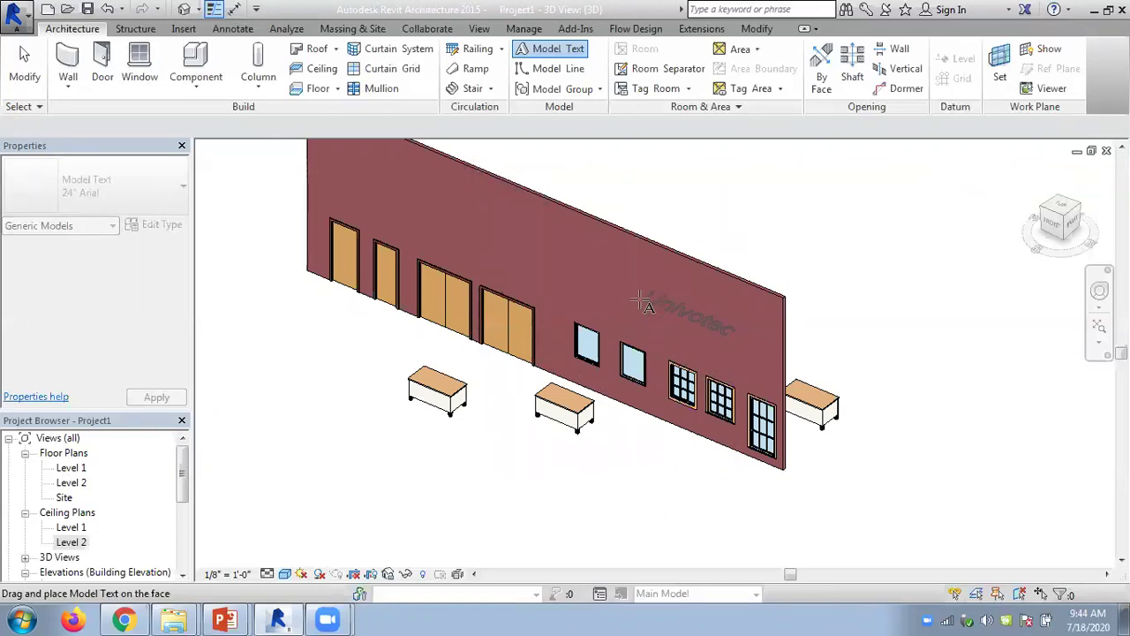
key(Escape)
key(Escape)
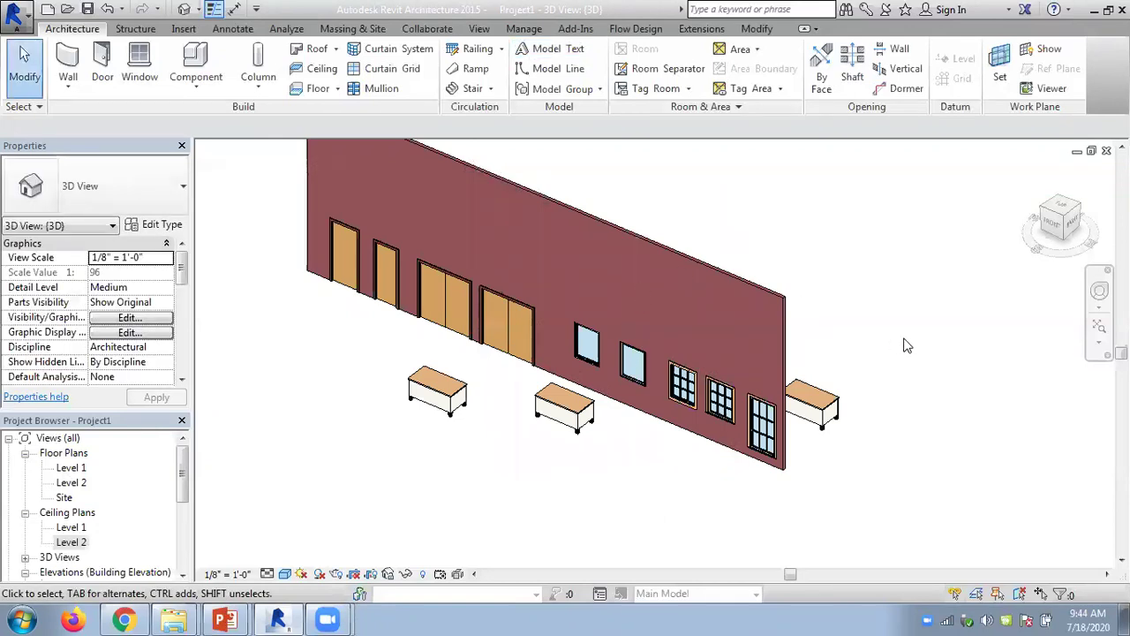
Select the Univotec model text and examine from several angles where it lies relative to the wall
shift+middle_drag(880, 398, 742, 371)
drag(736, 364, 434, 492)
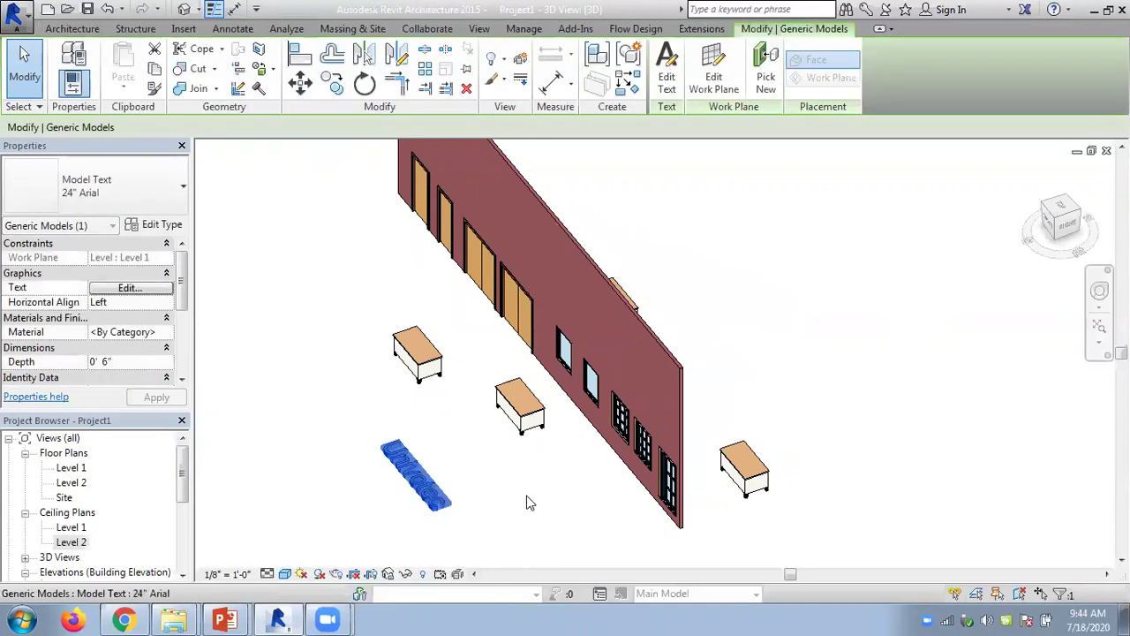
click(527, 497)
shift+middle_drag(527, 492, 610, 381)
scroll(539, 523, up, 2)
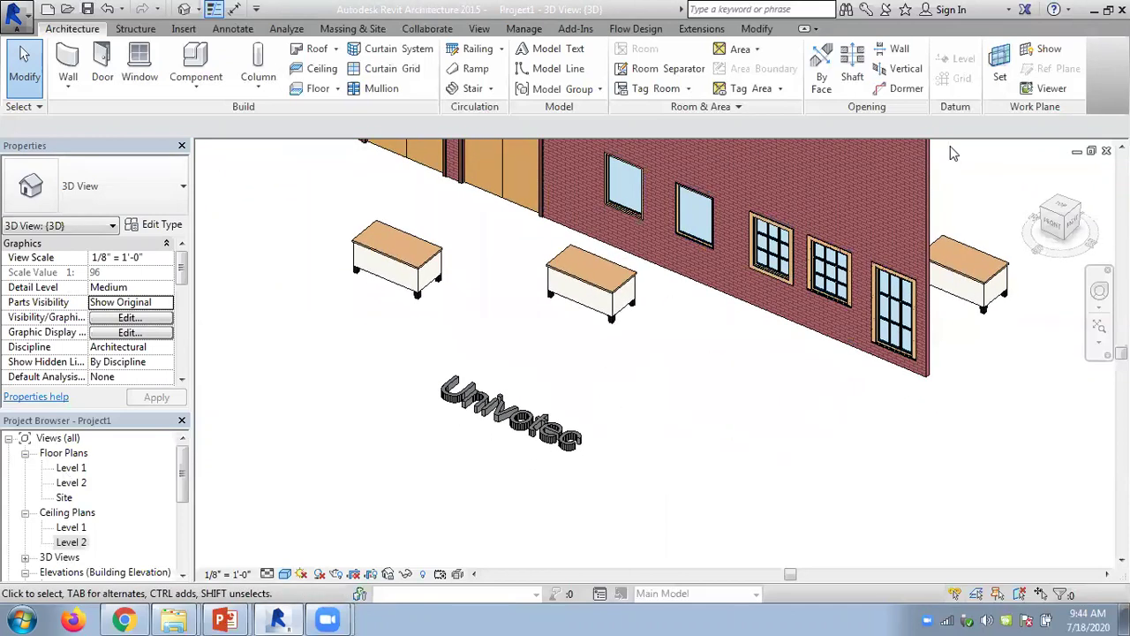
Show the active work plane in the 3D view and inspect its grid around the wall and model text
click(1047, 53)
scroll(717, 422, down, 2)
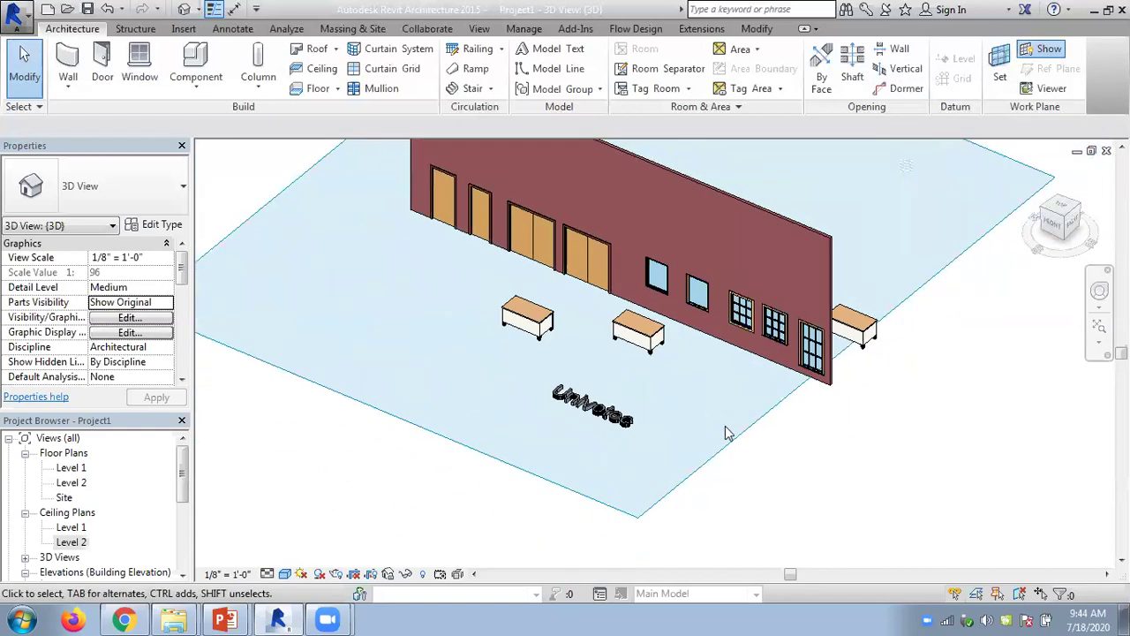
shift+middle_drag(786, 455, 790, 426)
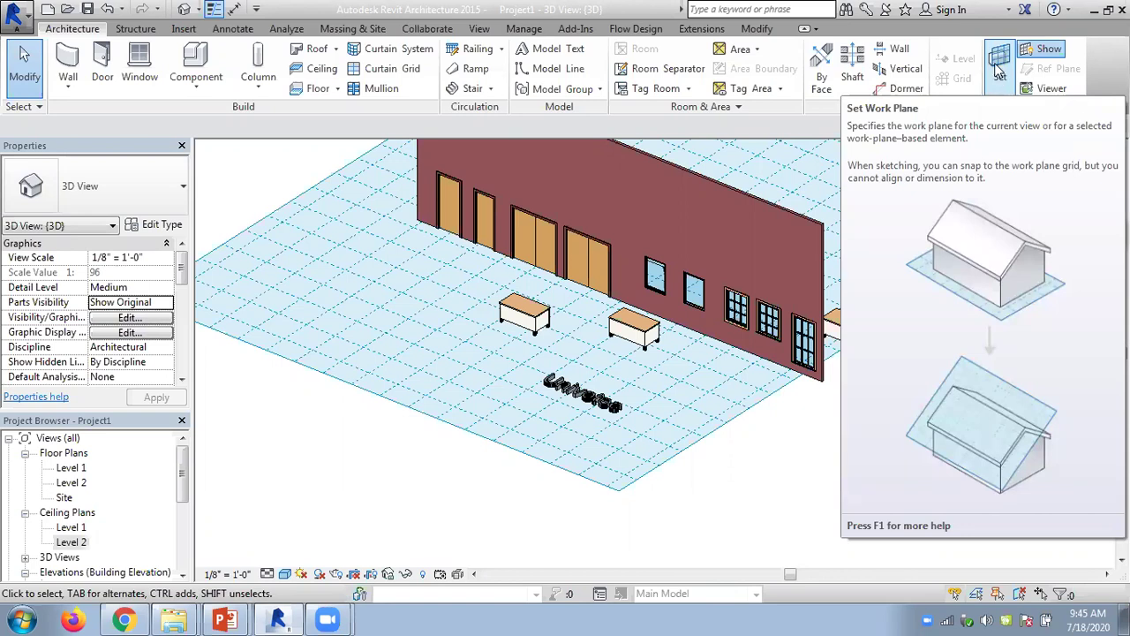
Set the 3D view's work plane by name to Level : Level 2
click(1000, 73)
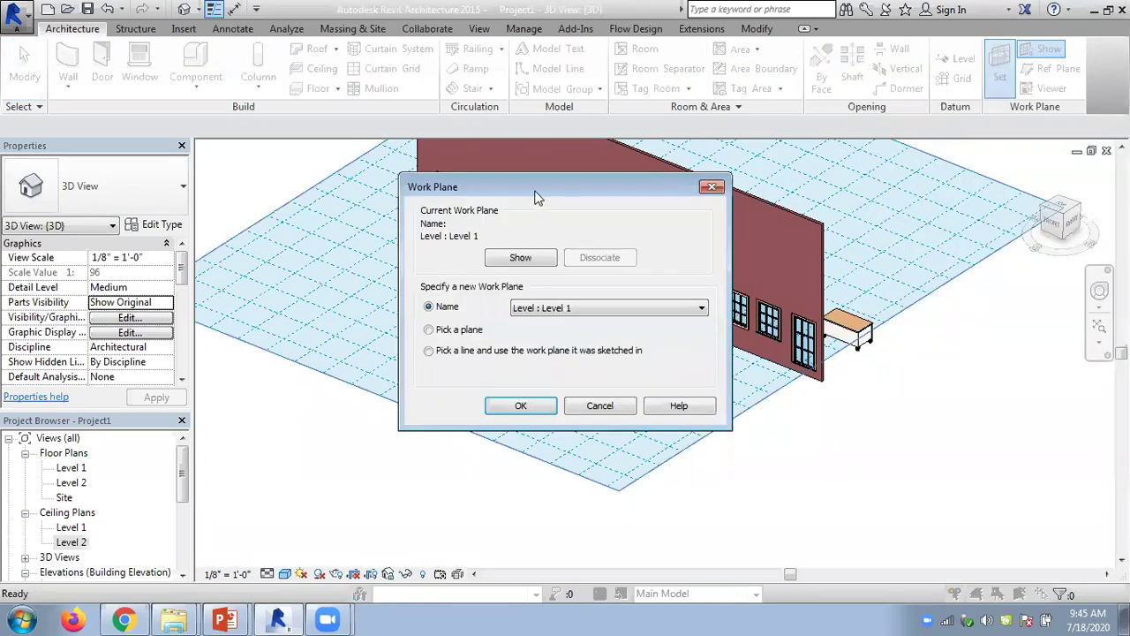
drag(532, 197, 248, 56)
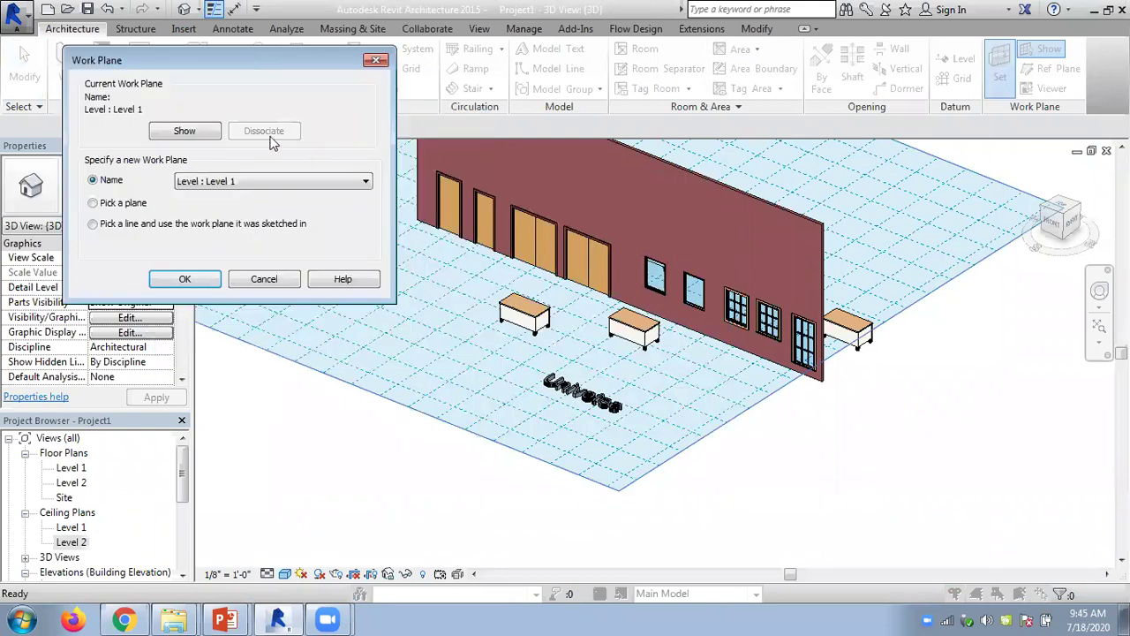
click(220, 182)
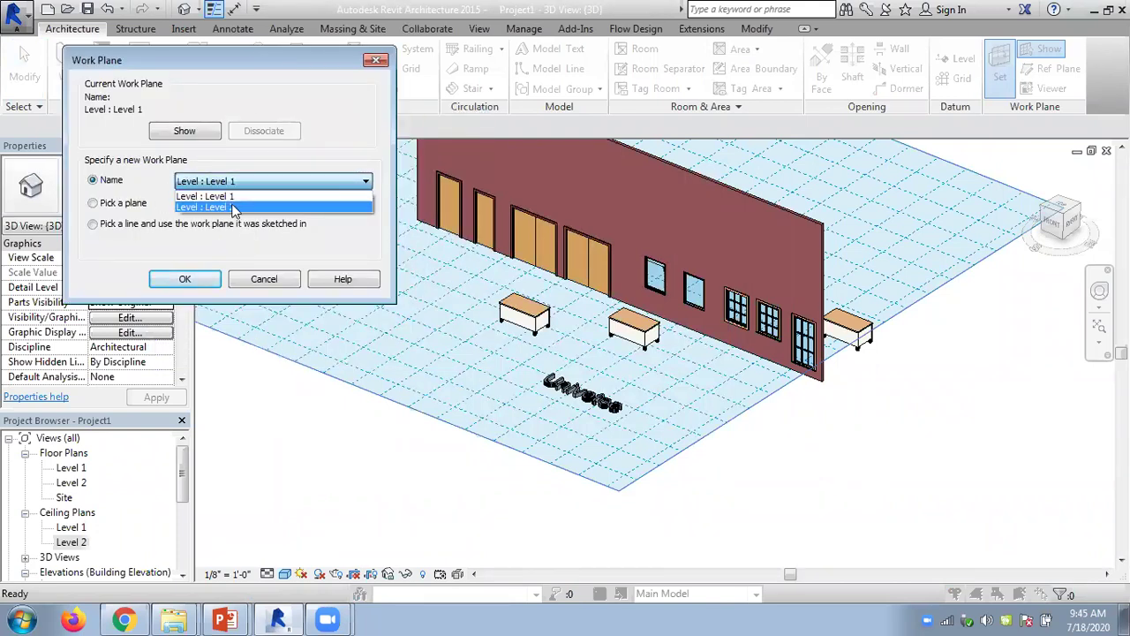
click(234, 207)
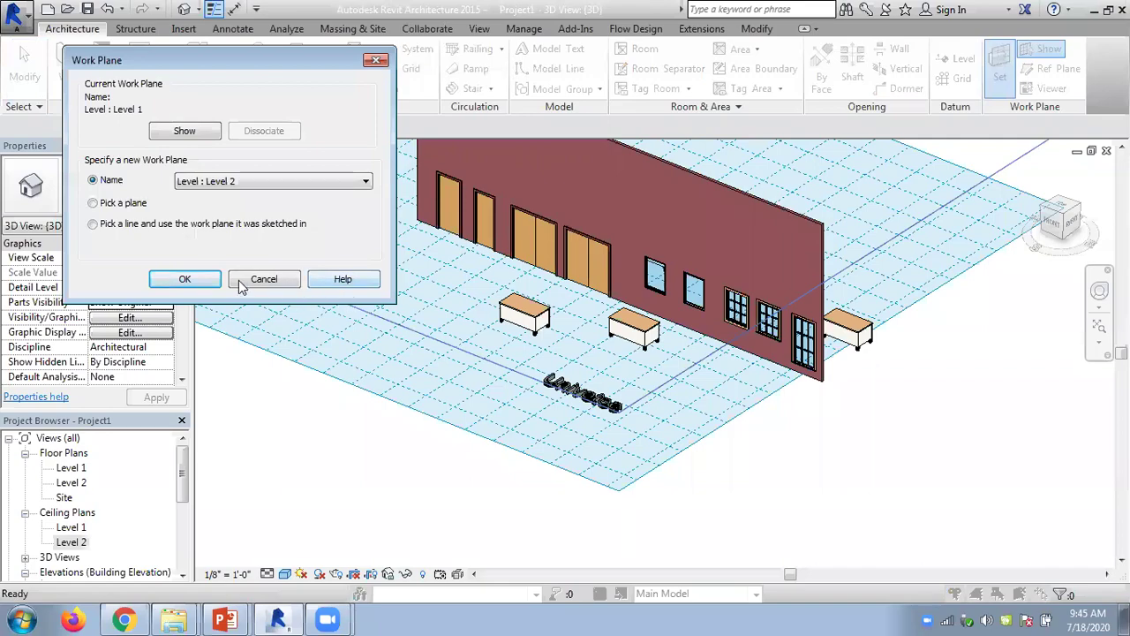
click(182, 279)
shift+middle_drag(718, 448, 742, 441)
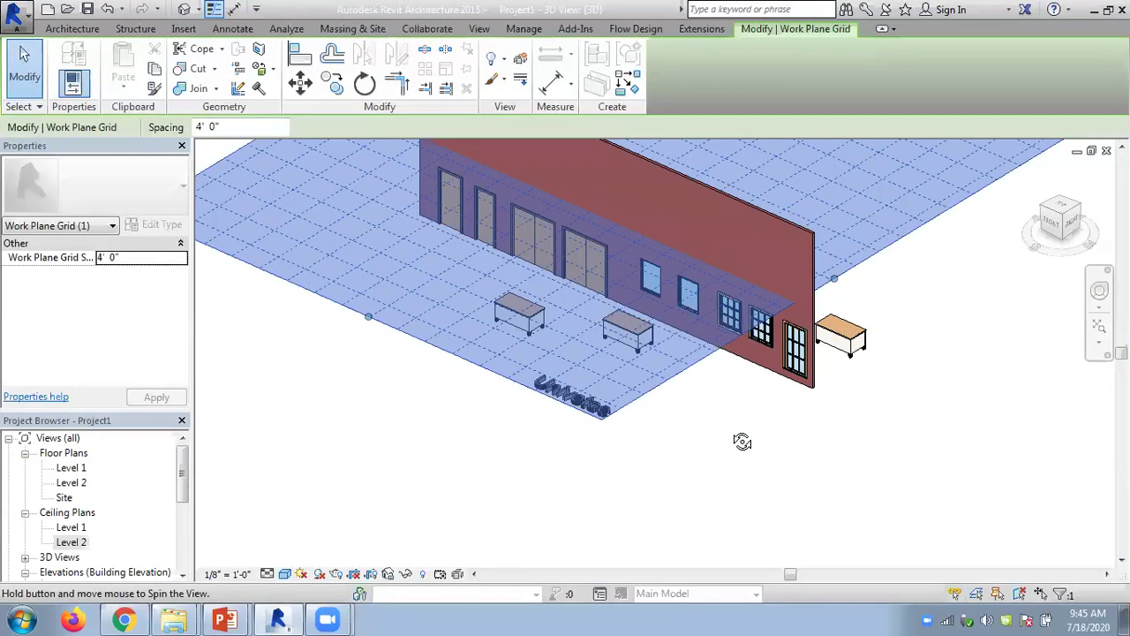
Place model text with the default wording "Model Text" on the Level 2 work plane, in front of the wall's doors
click(73, 28)
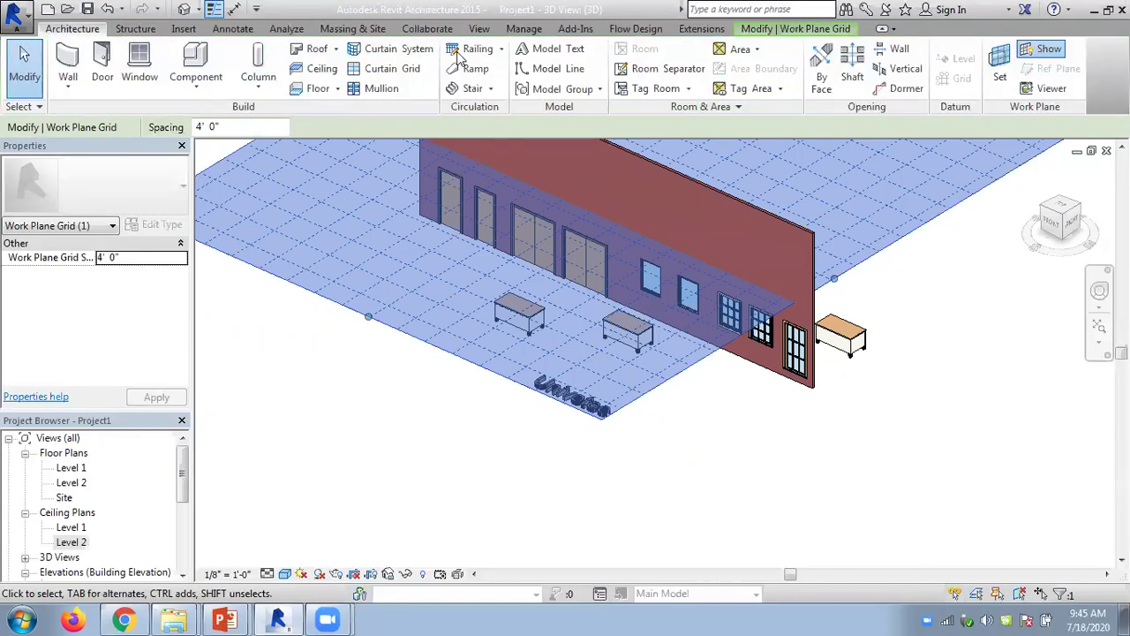
click(543, 53)
click(577, 420)
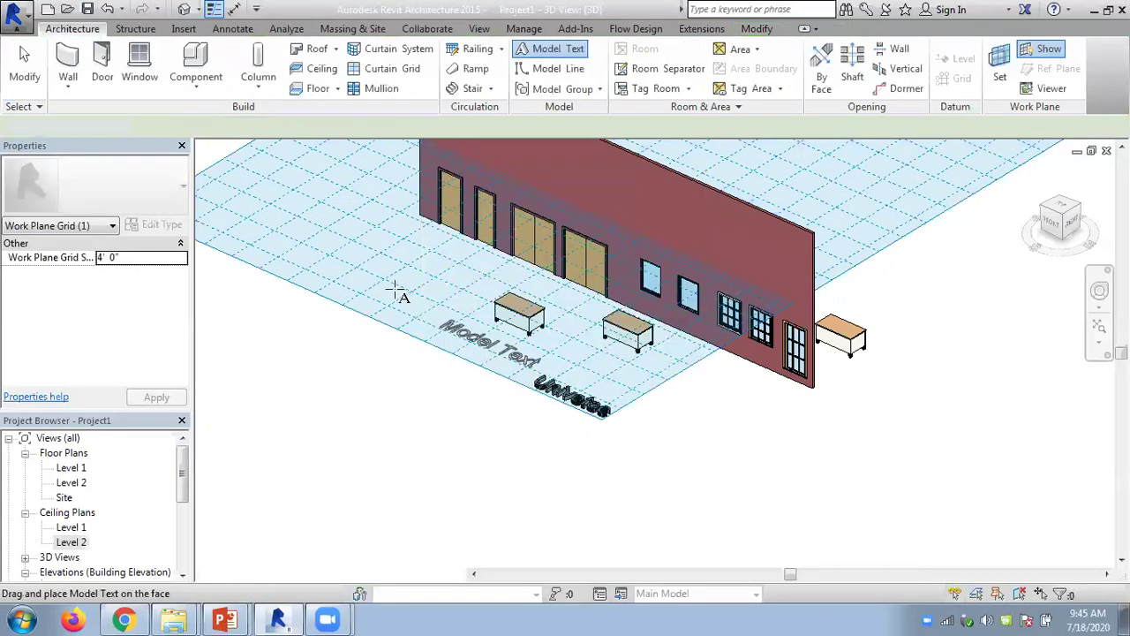
click(389, 296)
click(390, 425)
shift+middle_drag(398, 433, 493, 459)
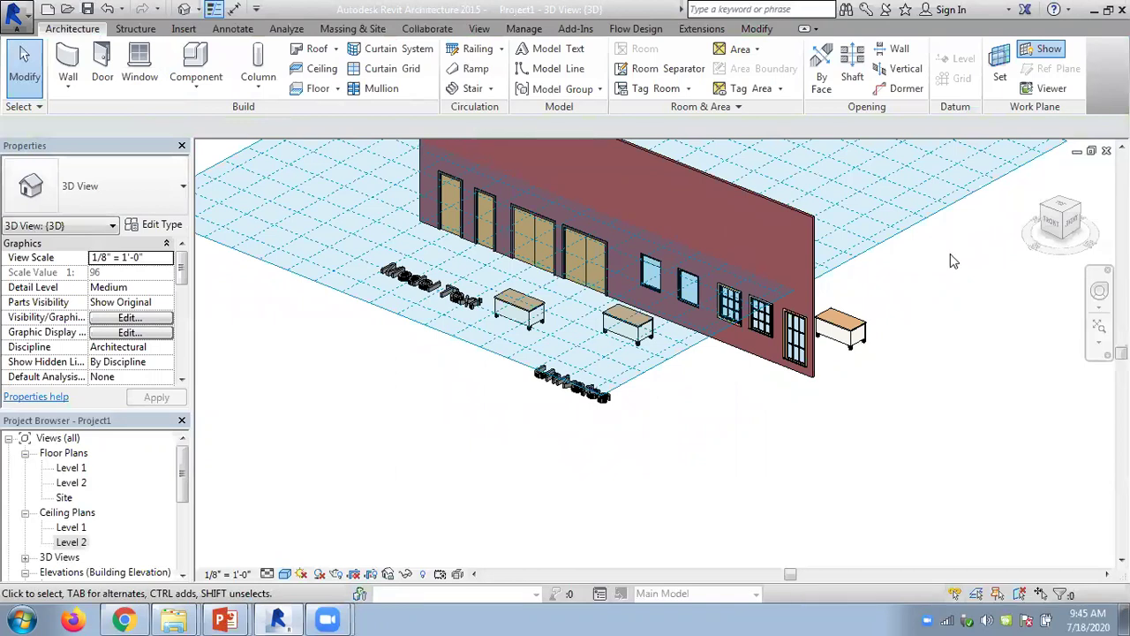
Set a new work plane with the Pick a plane option, using the brick wall's vertical face
click(1000, 69)
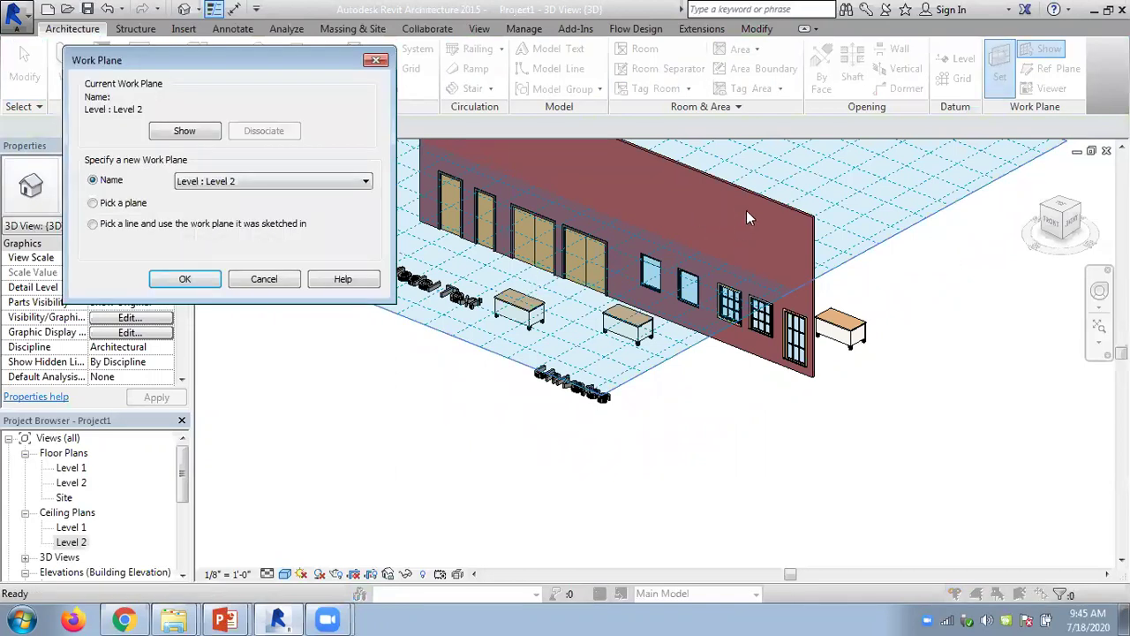
click(235, 182)
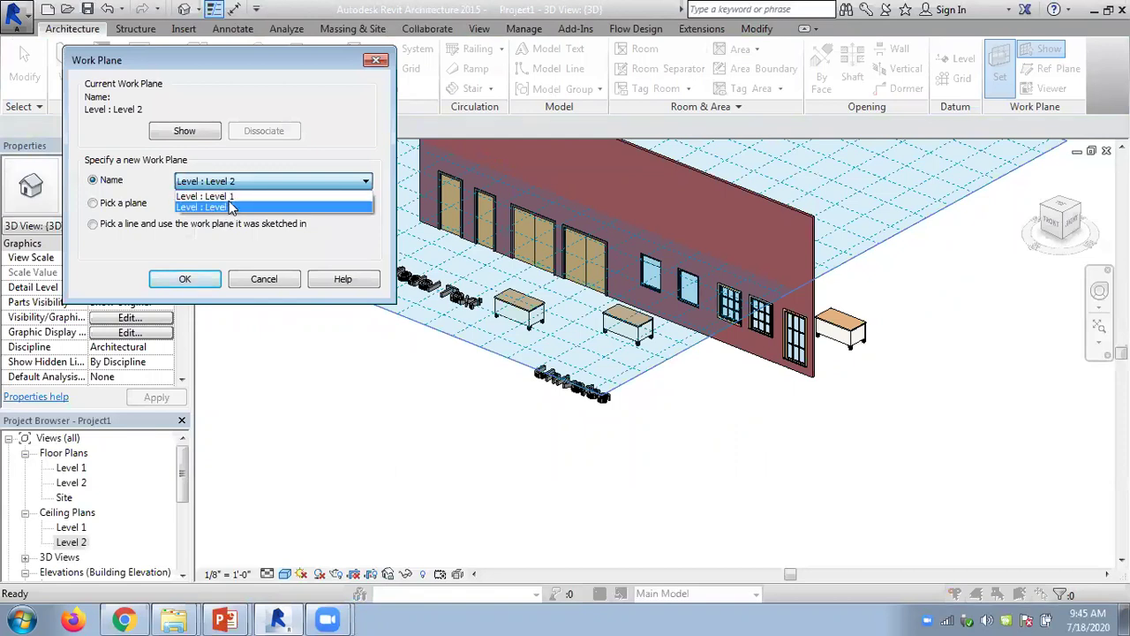
click(95, 209)
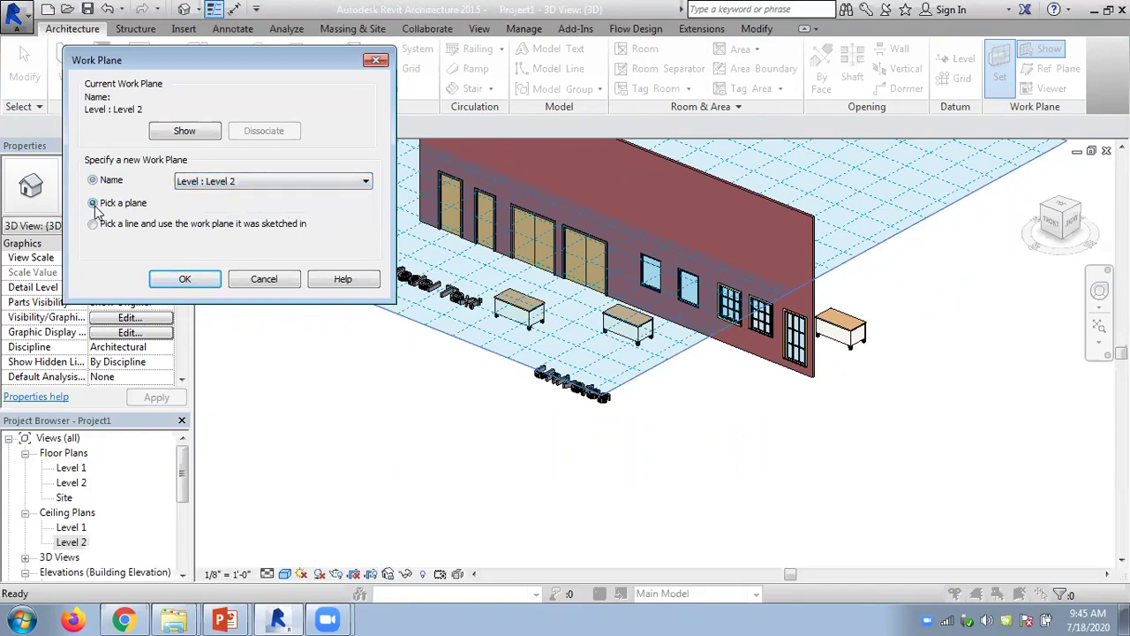
click(186, 279)
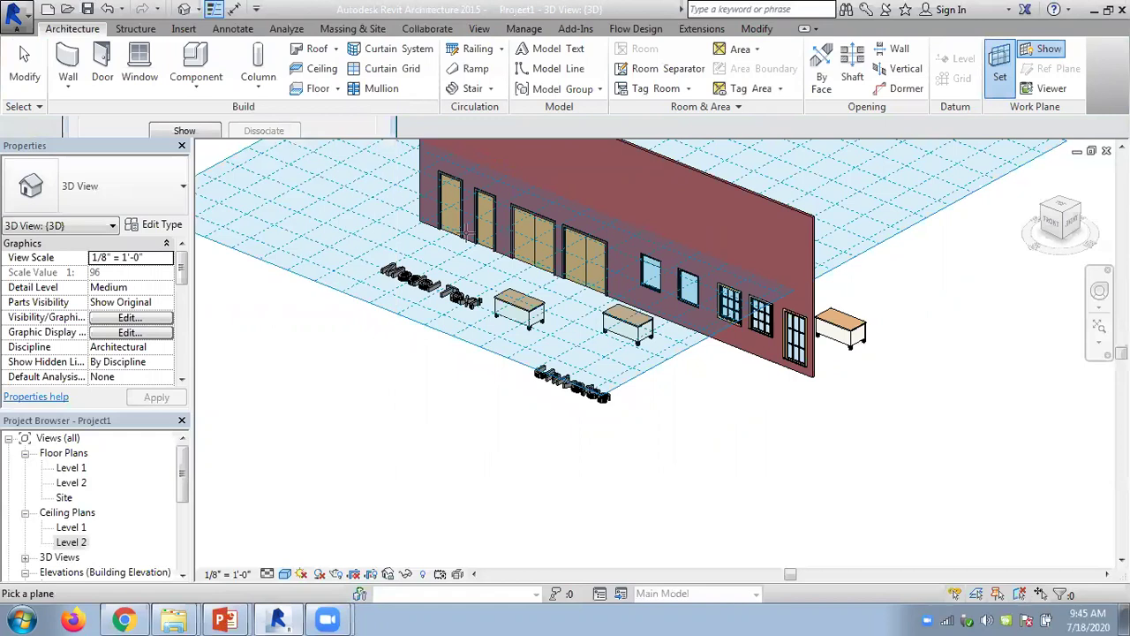
scroll(810, 226, up, 5)
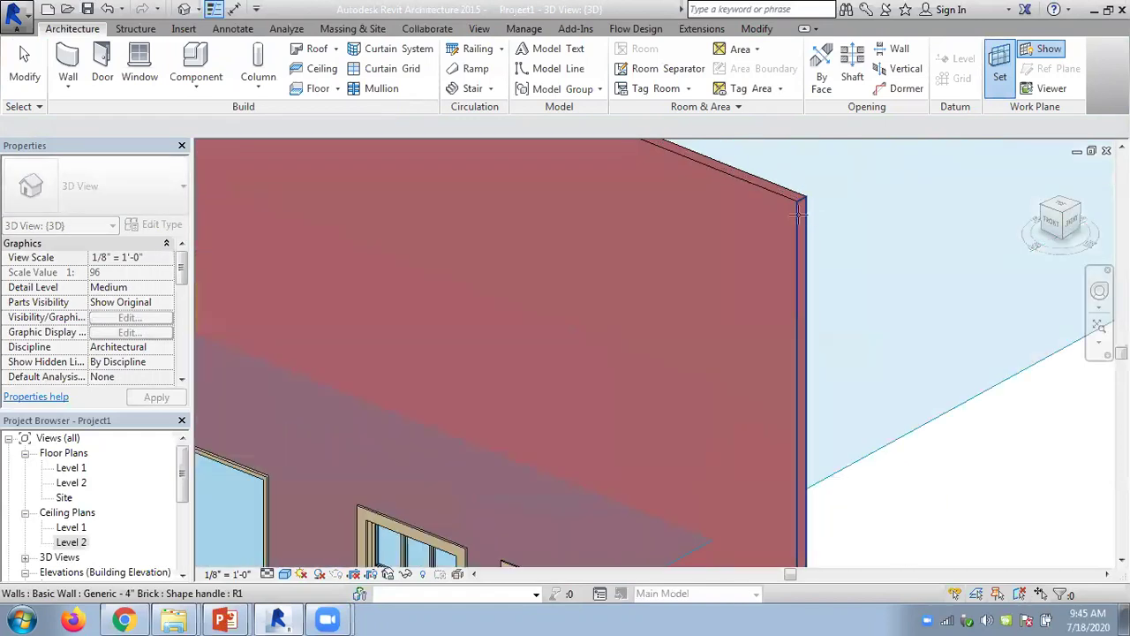
click(762, 190)
scroll(698, 265, down, 6)
shift+middle_drag(875, 380, 914, 378)
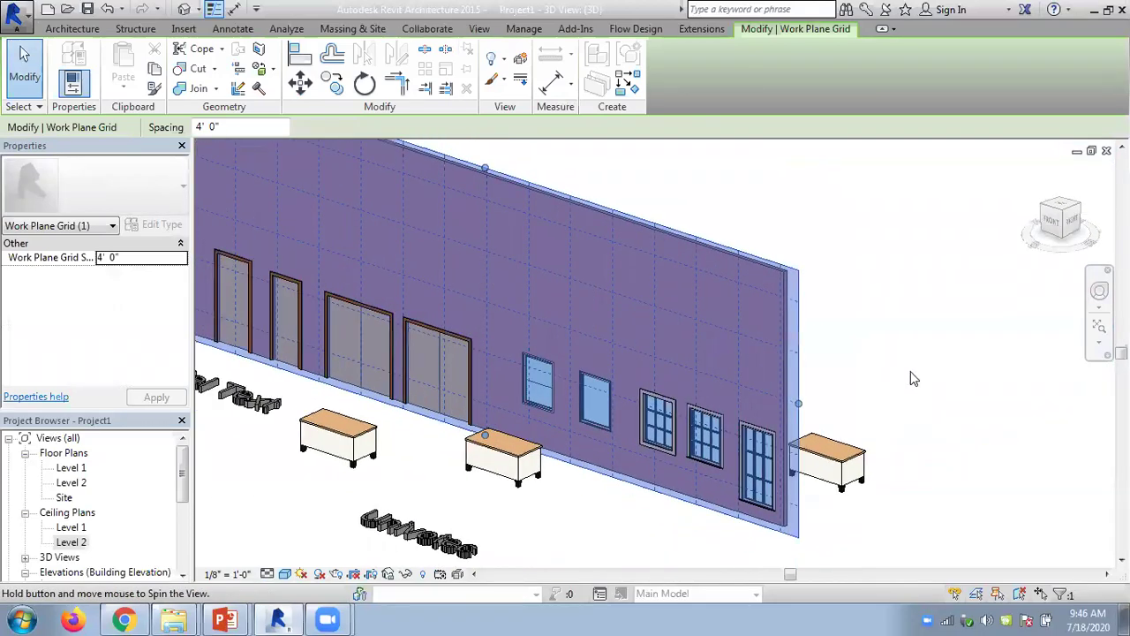
Place model text with the default wording "Model Text" on the brick wall's face above the windows
click(73, 28)
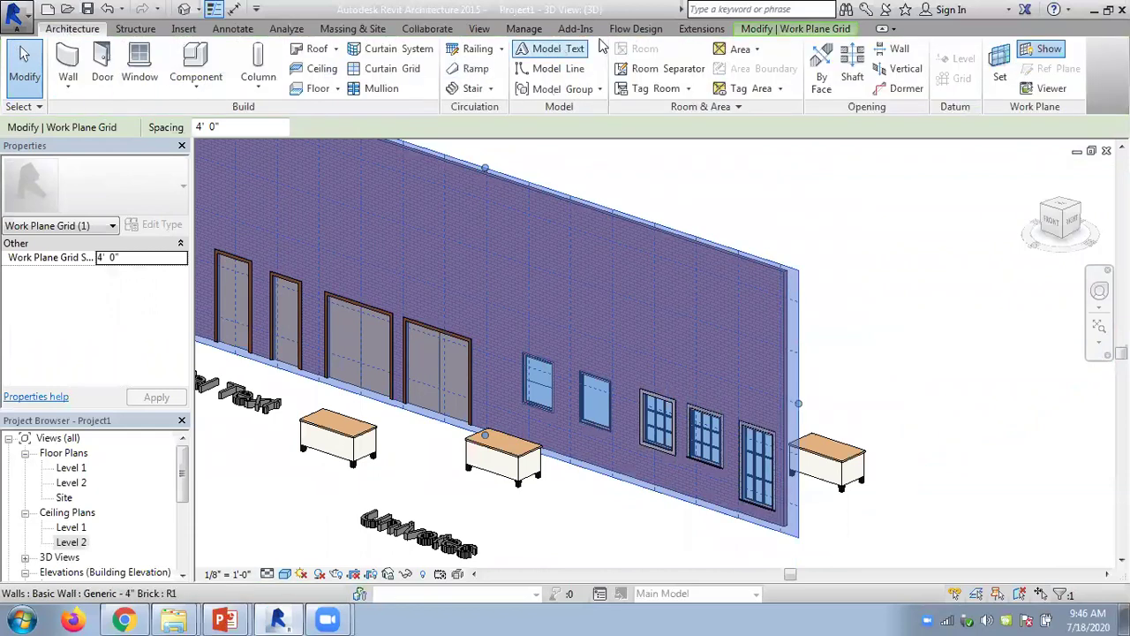
click(550, 48)
click(576, 416)
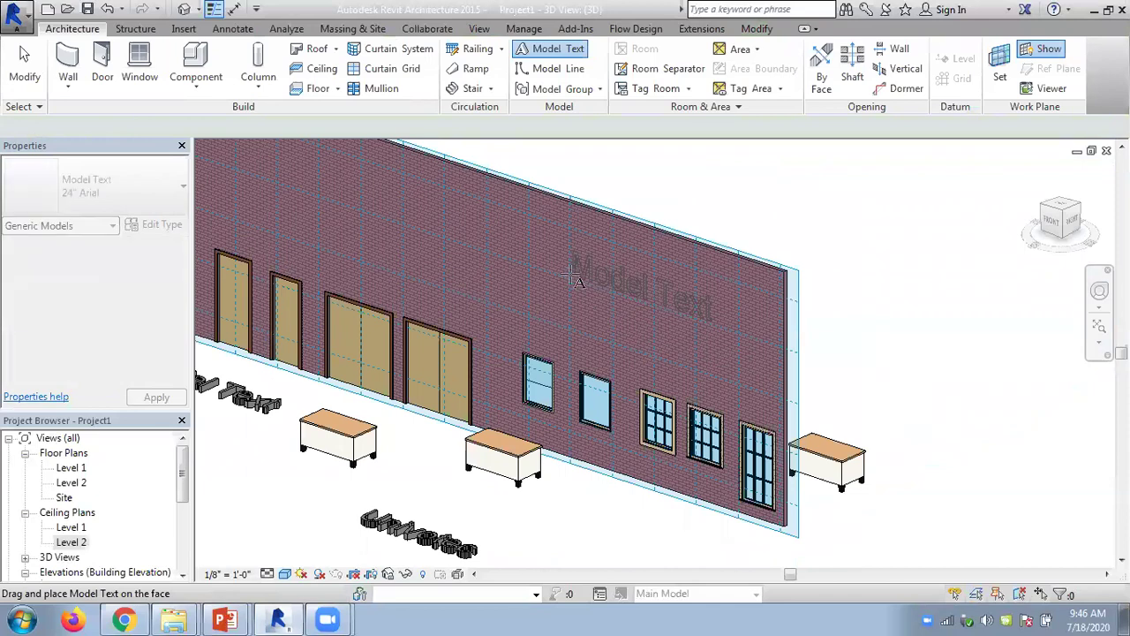
click(574, 279)
key(Escape)
key(Escape)
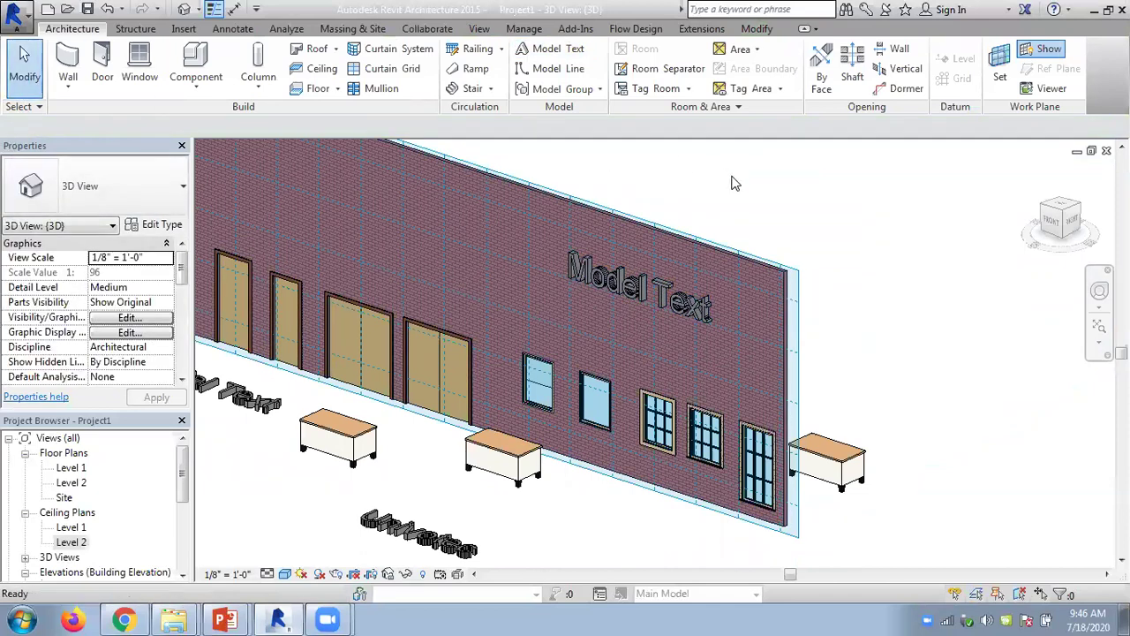
Examine the wall-mounted model text and the desks in front of the wall from near and far
scroll(815, 280, down, 3)
mouse_move(842, 290)
shift+middle_down()
mouse_move(765, 259)
mouse_move(730, 212)
mouse_move(755, 247)
mouse_move(828, 284)
shift+middle_up()
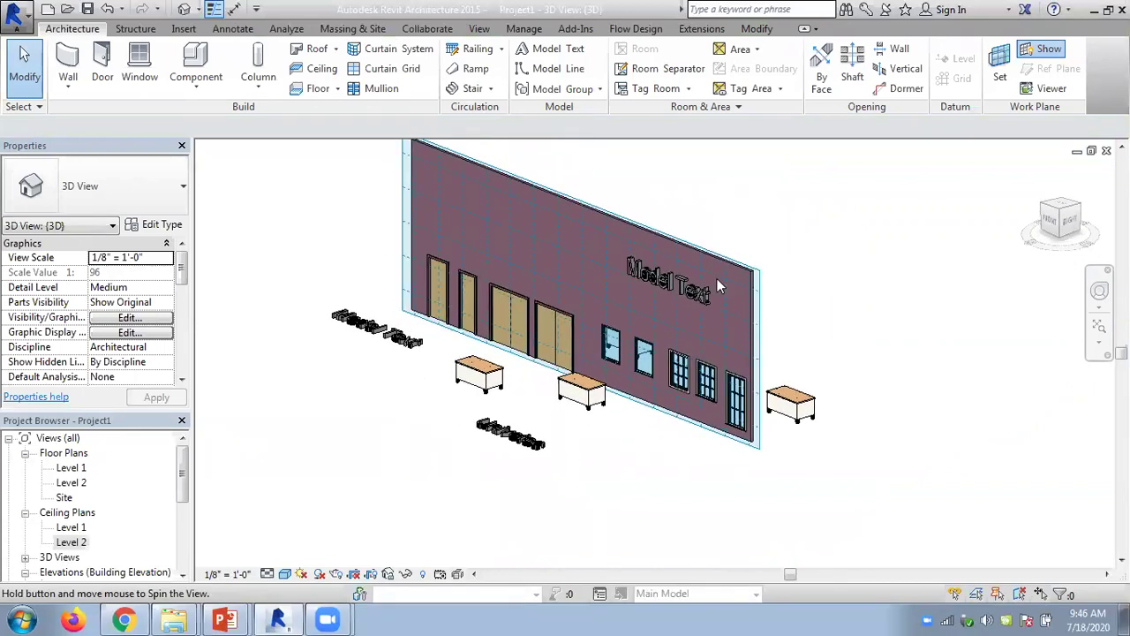
scroll(717, 280, up, 3)
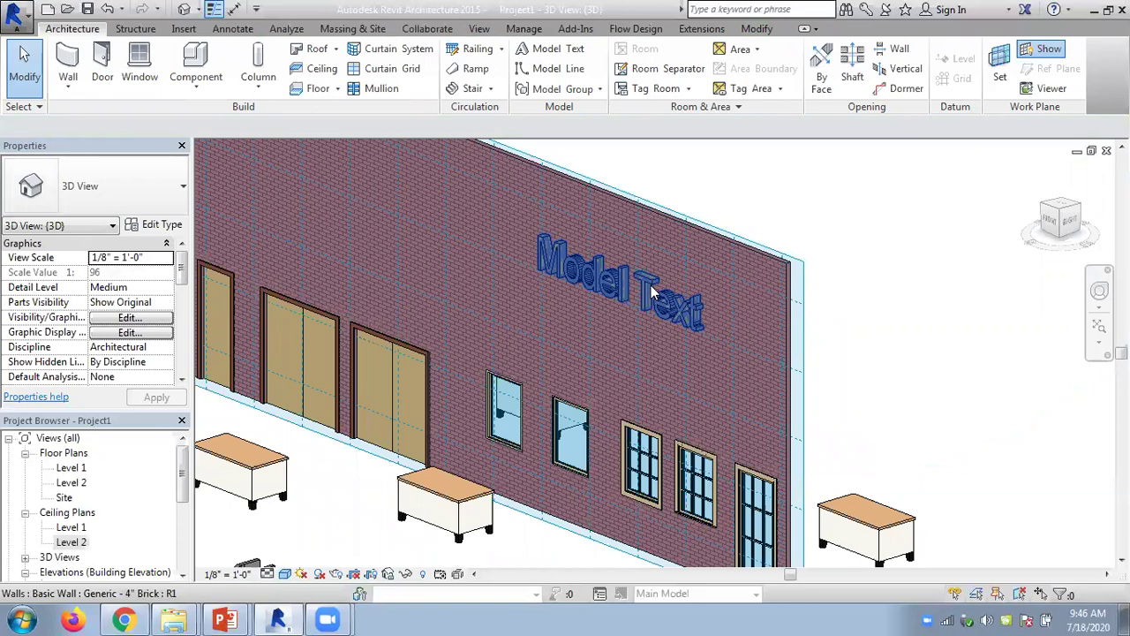
scroll(651, 291, down, 2)
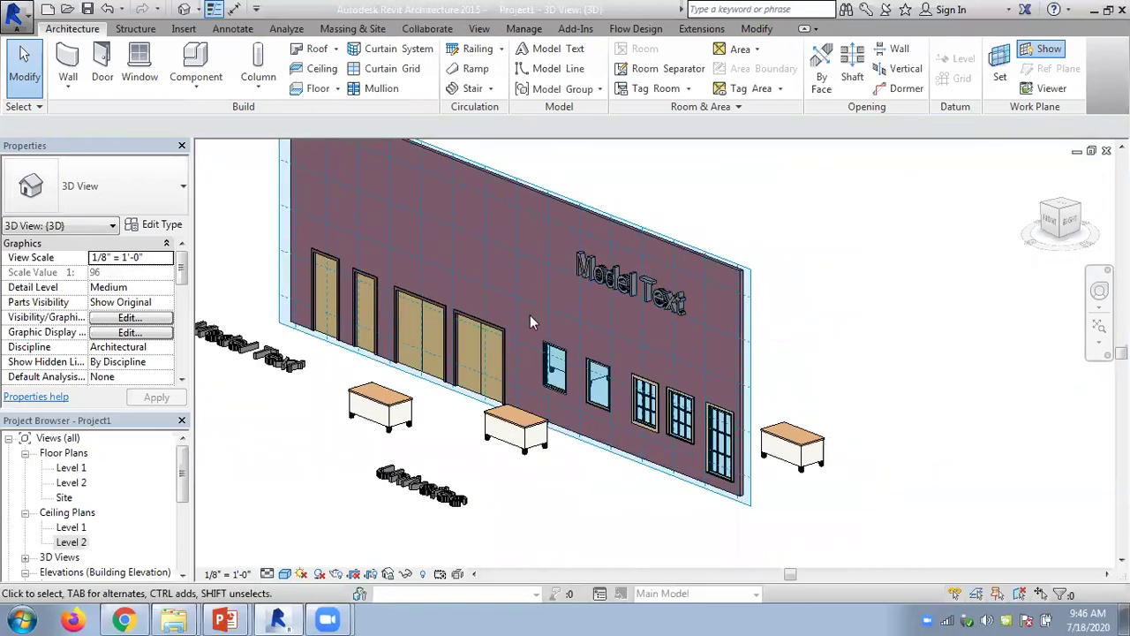
scroll(648, 450, up, 4)
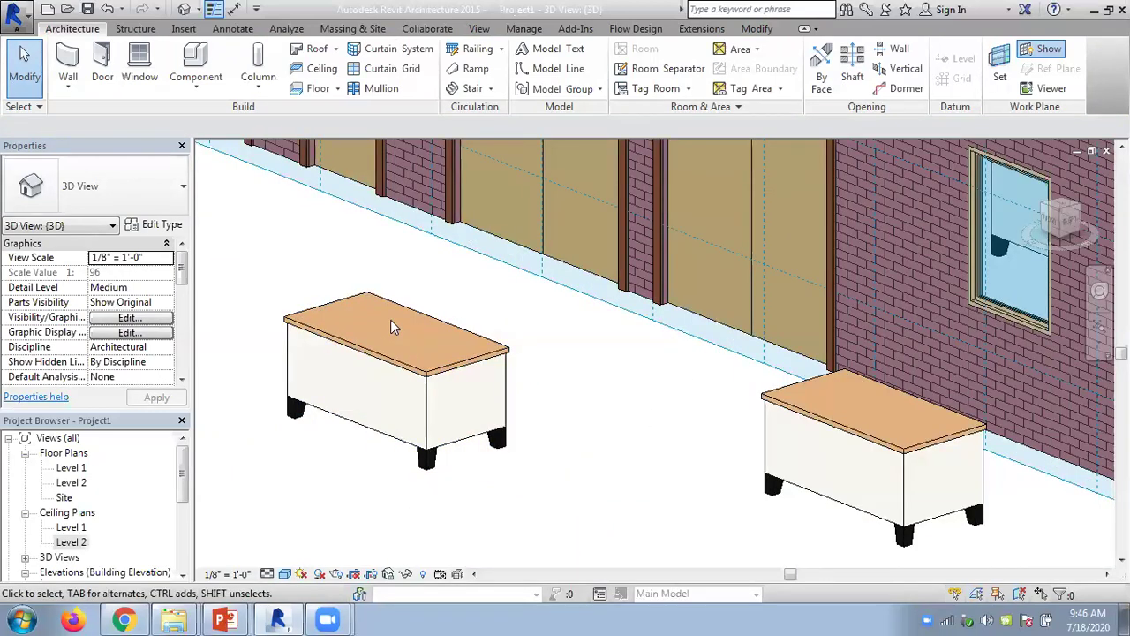
Set a new work plane with the Pick a plane option, using the top face of the desk farther from the windows
scroll(525, 316, down, 2)
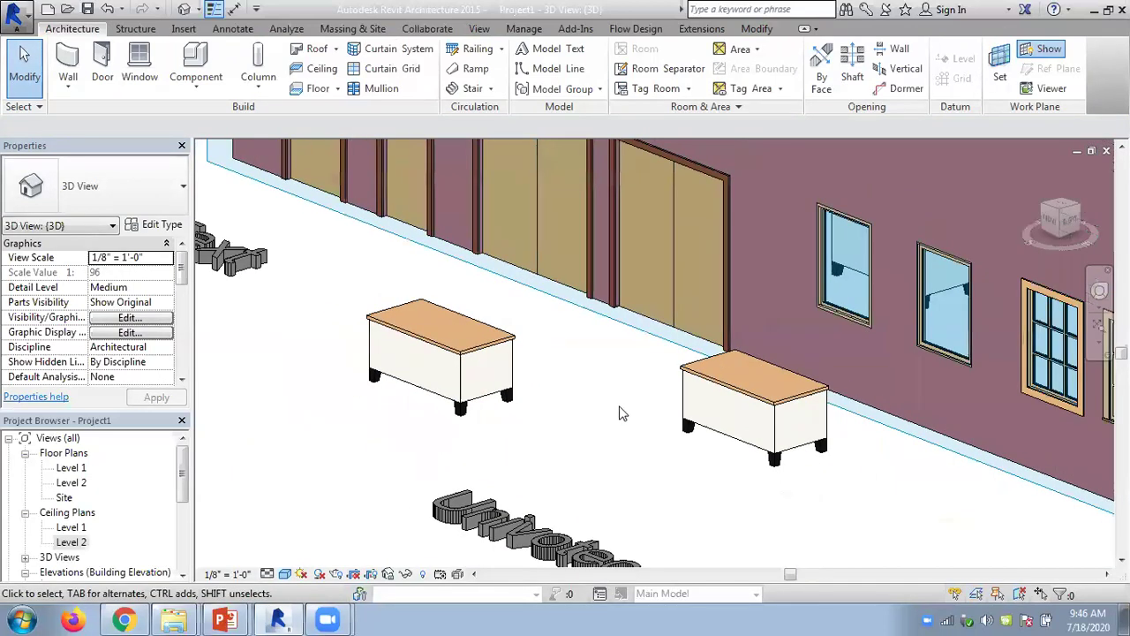
click(1011, 75)
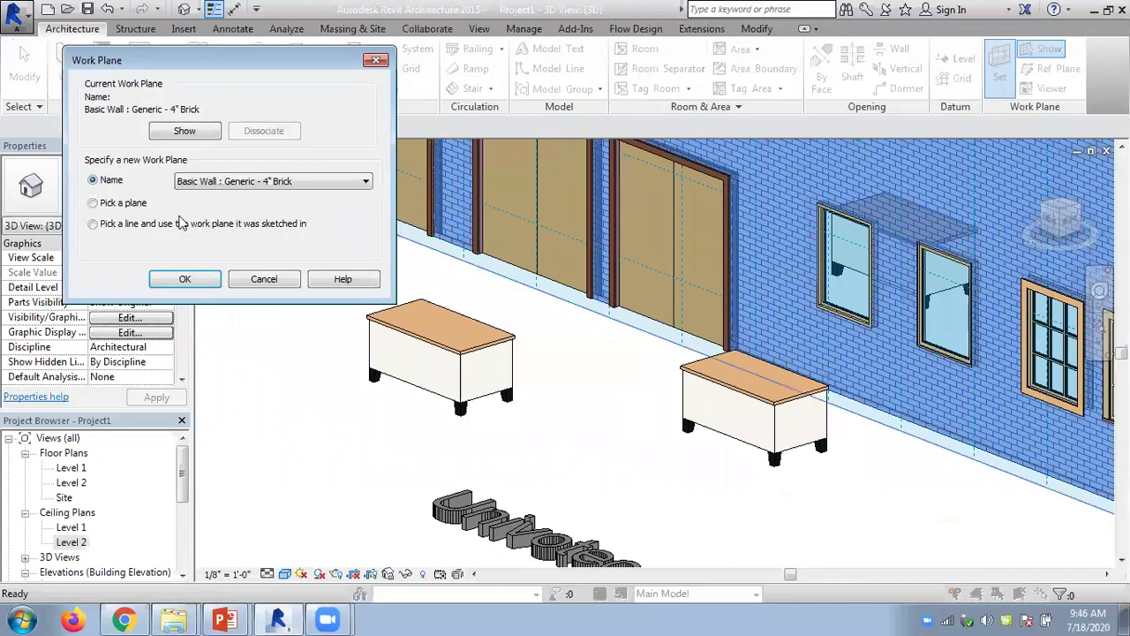
click(205, 182)
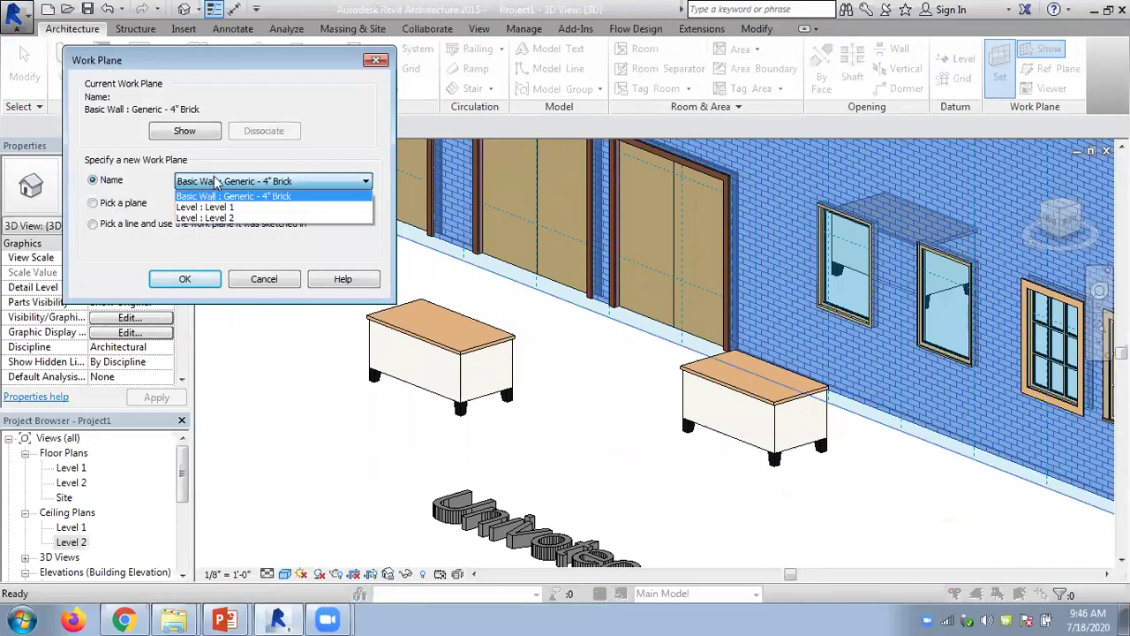
click(94, 204)
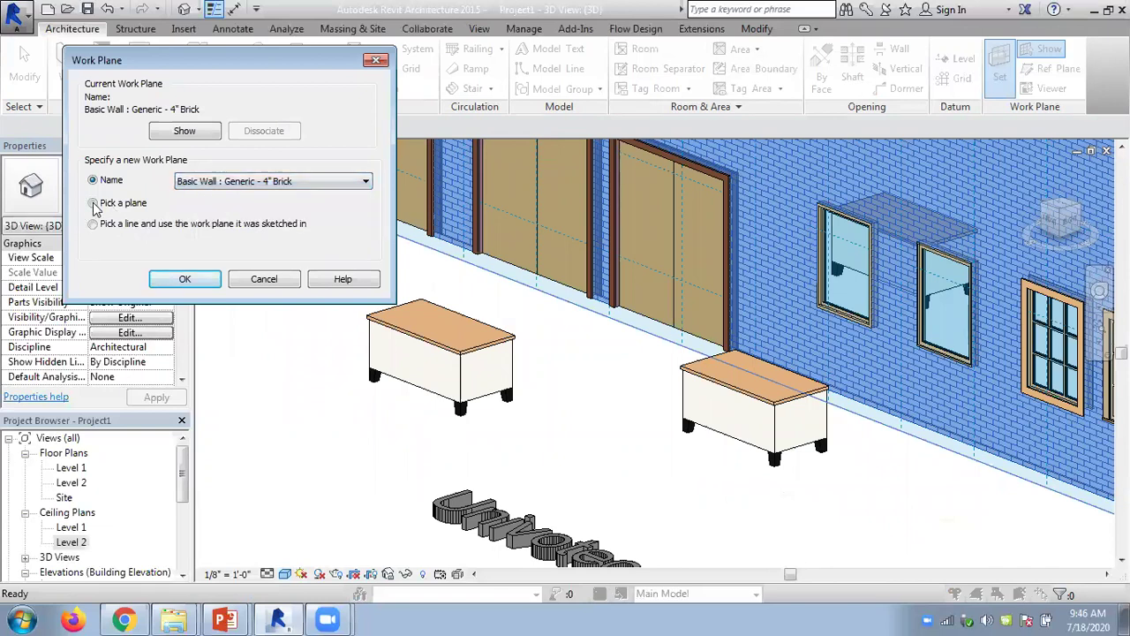
click(185, 278)
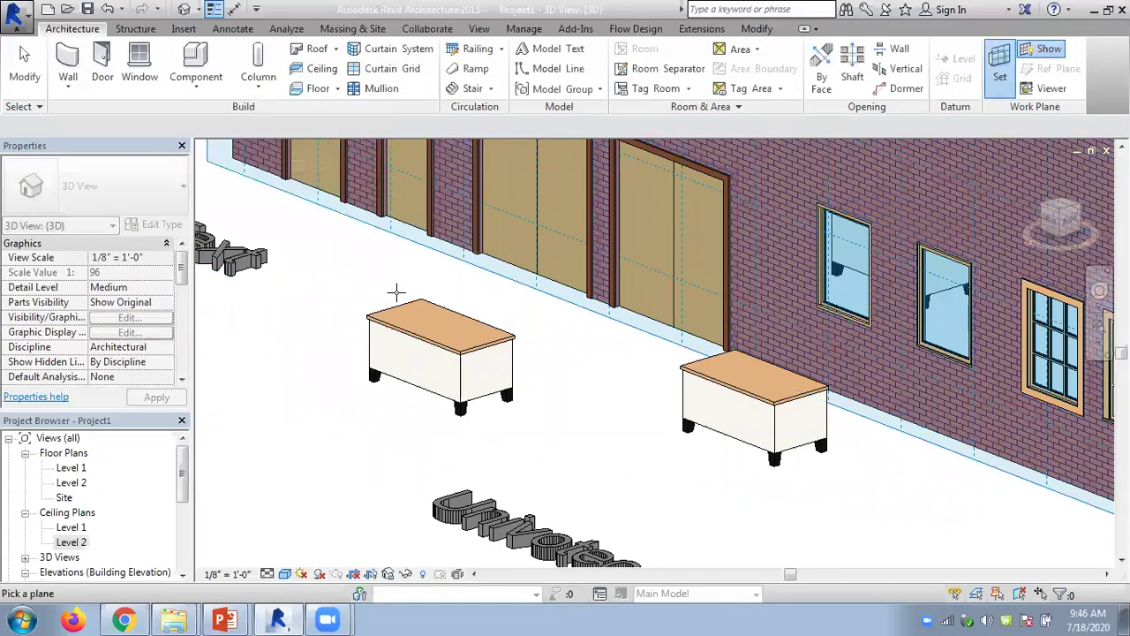
click(405, 301)
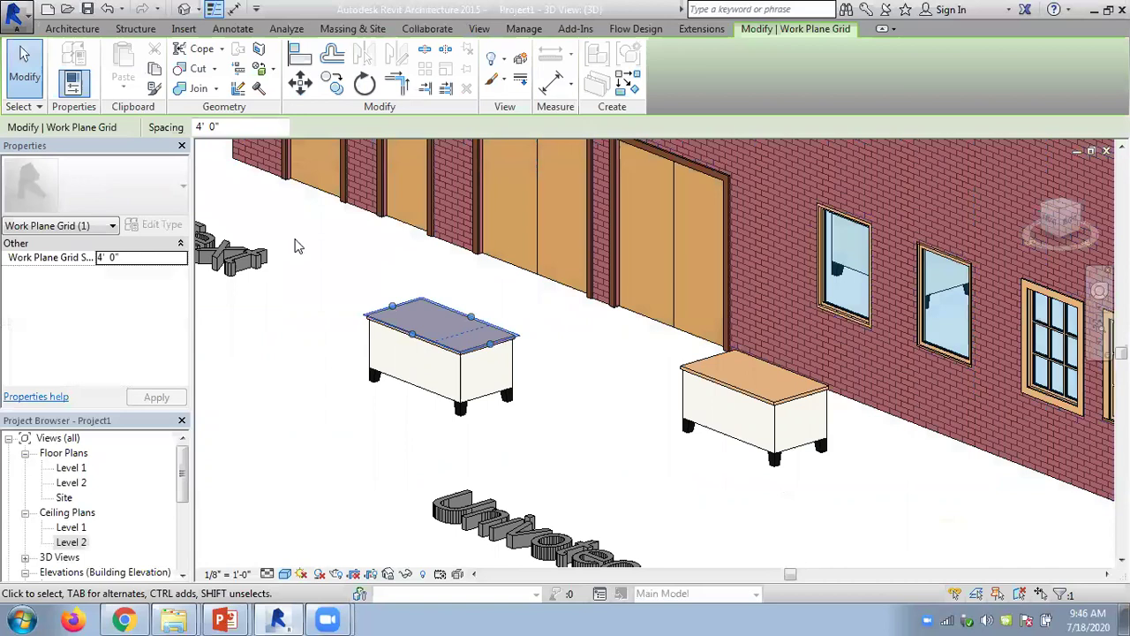
Place model text reading "Desk" on the desk's top face
click(82, 29)
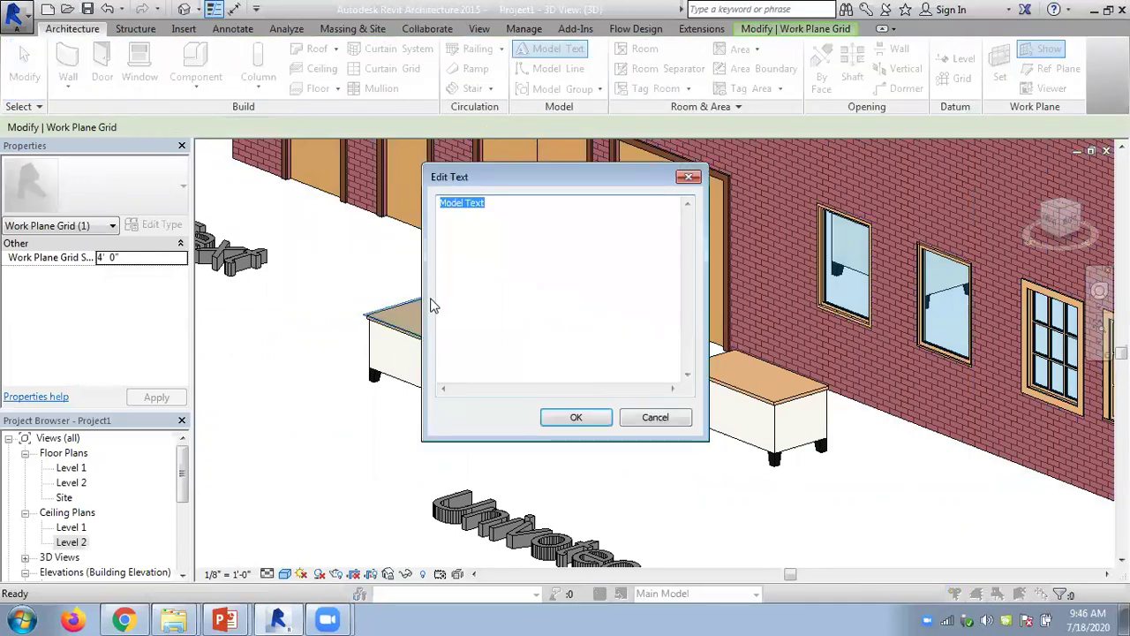
text(Desk)
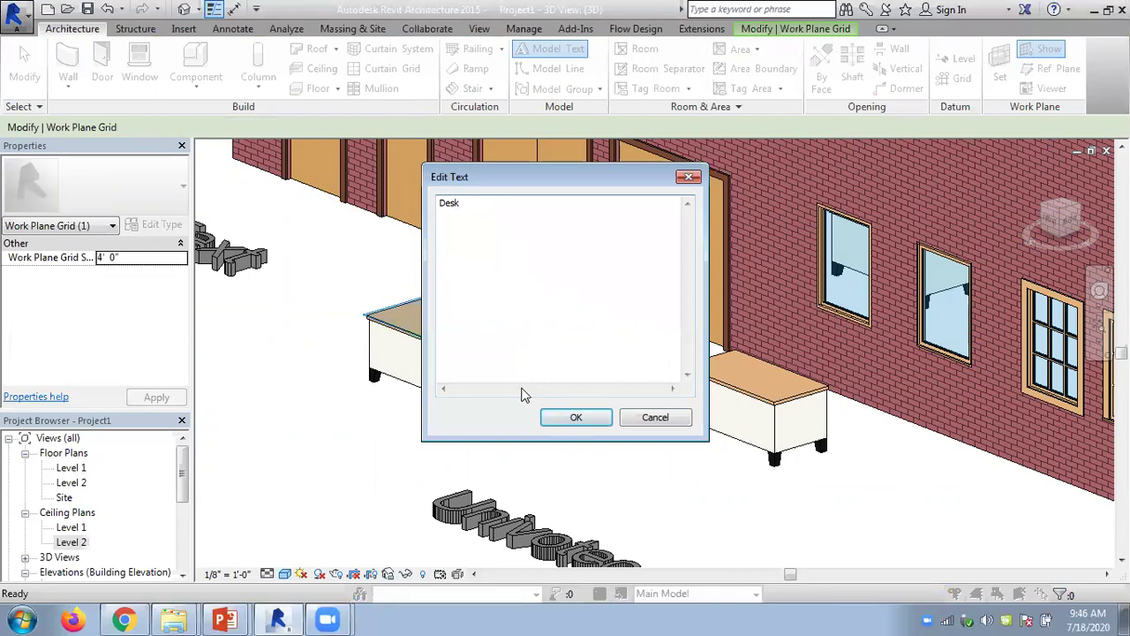
click(573, 417)
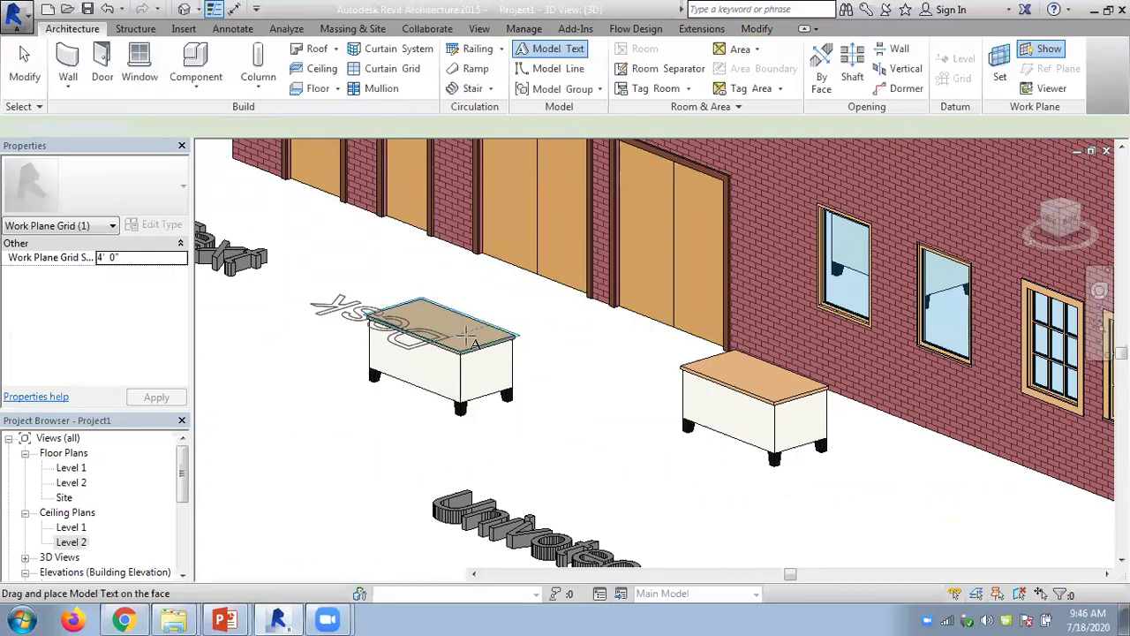
click(516, 347)
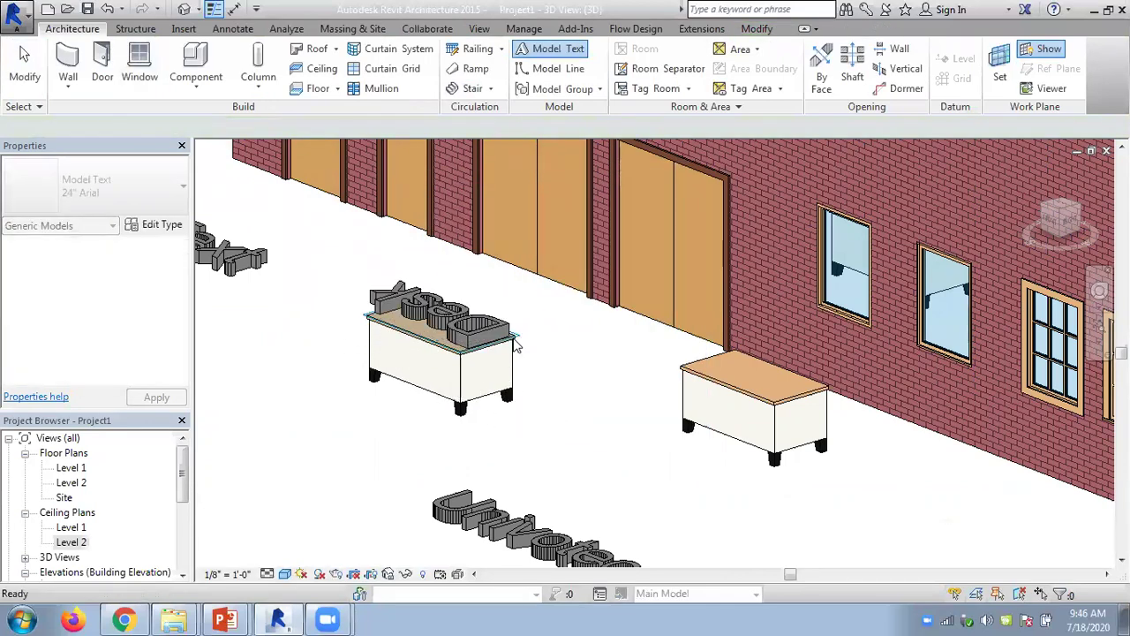
click(26, 77)
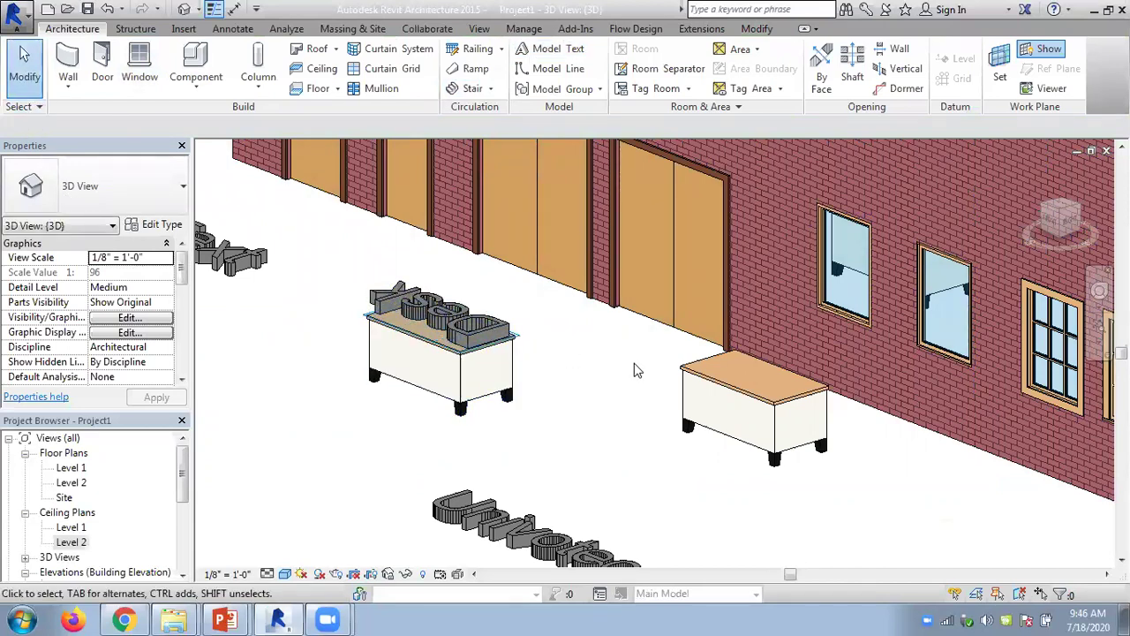
Edit the wording of the model text on the desk to "Desktop"
scroll(619, 371, down, 1)
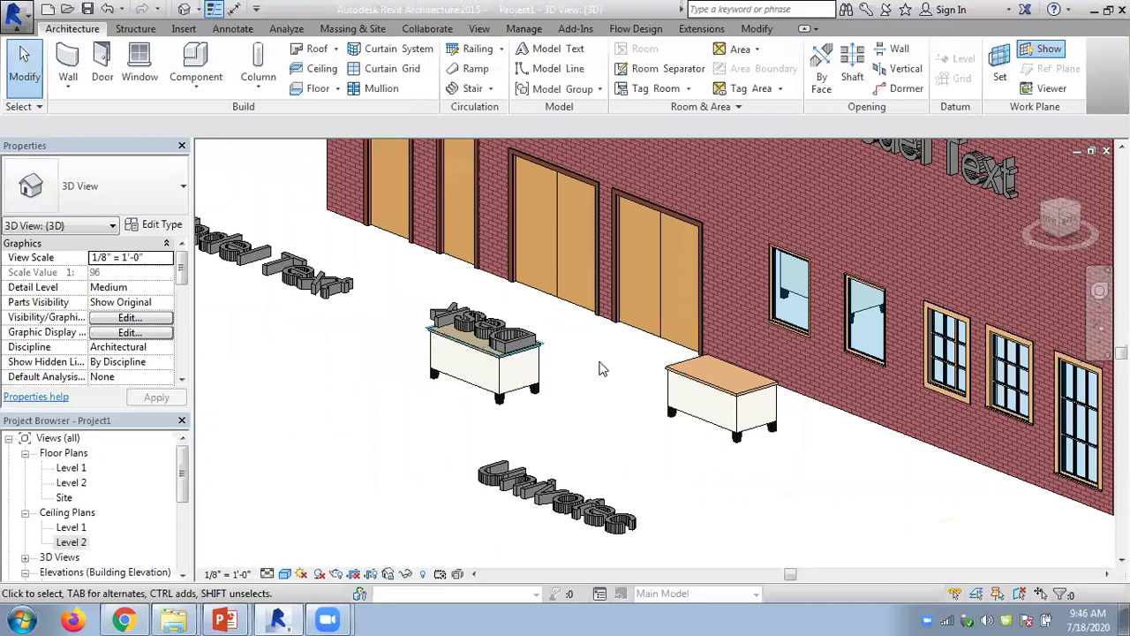
click(500, 347)
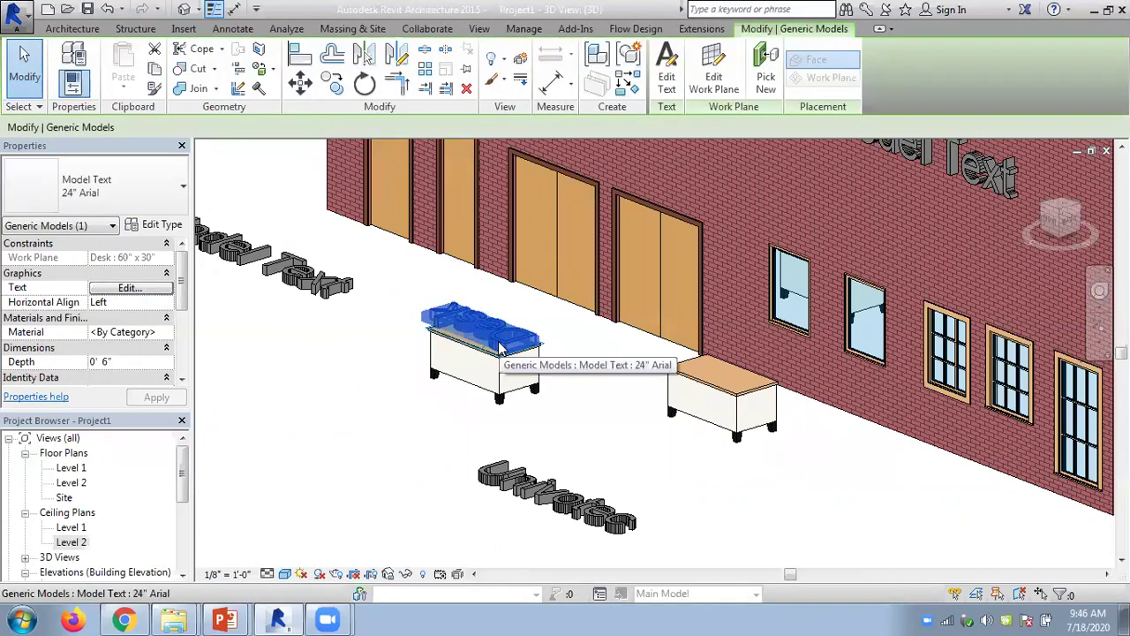
click(667, 72)
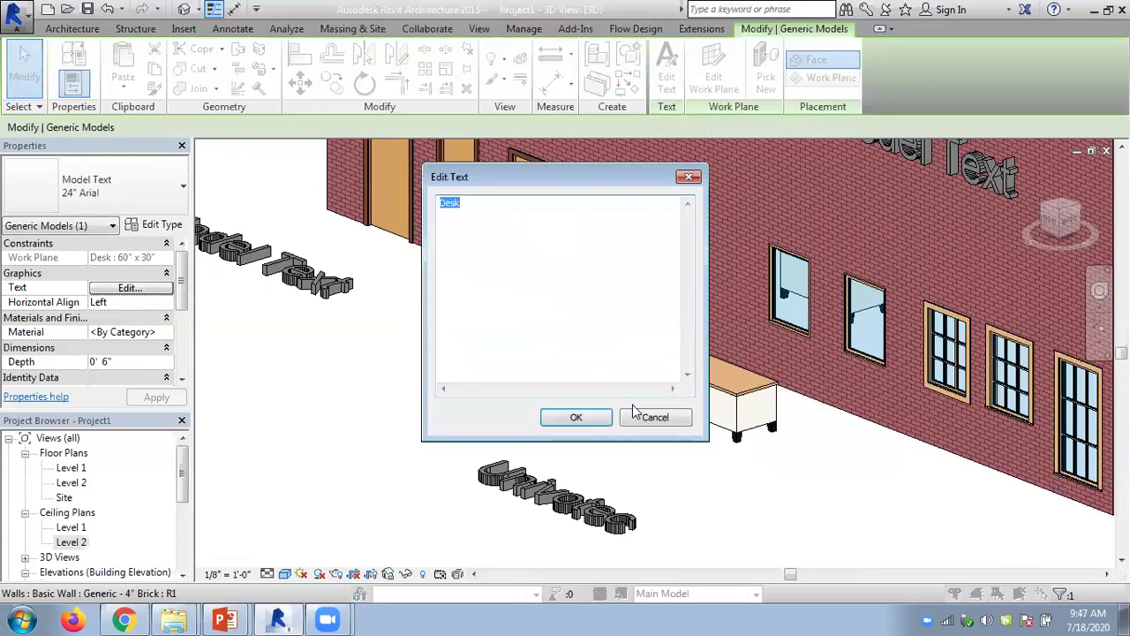
key(End)
click(576, 417)
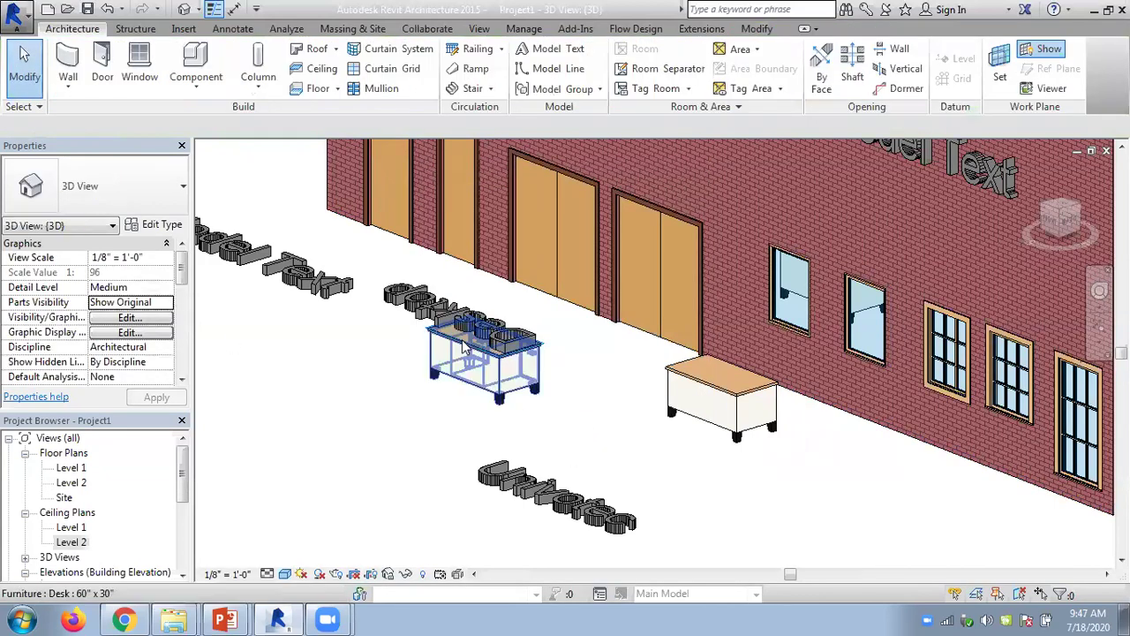
Assign the Wood material from the Autodesk Materials library to the "Desktop" model text
click(427, 312)
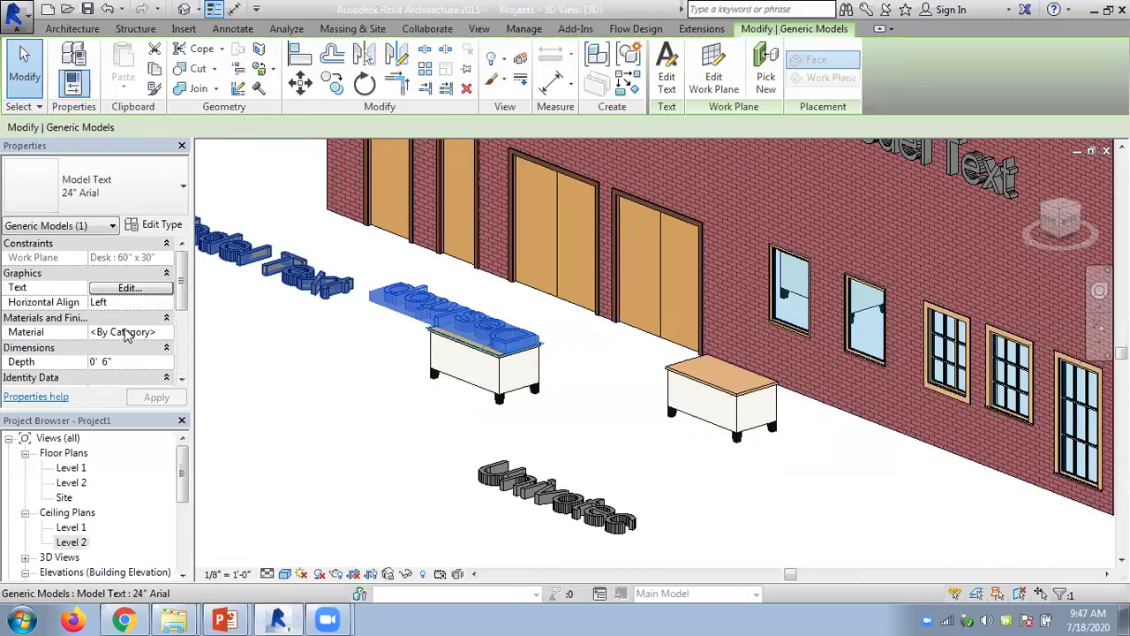
click(170, 338)
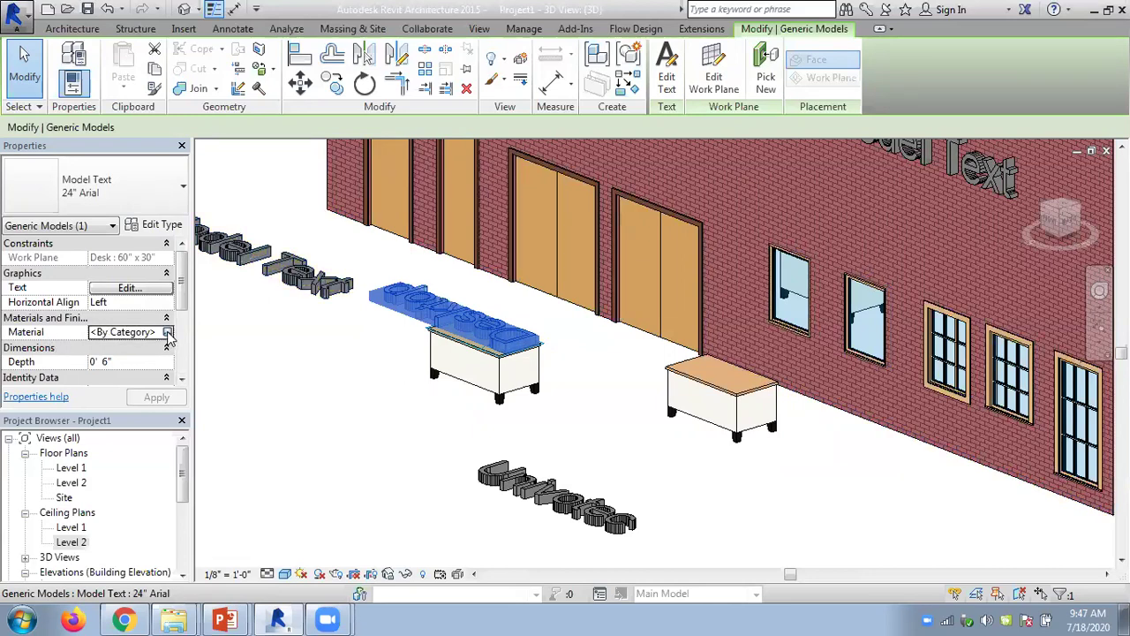
click(167, 333)
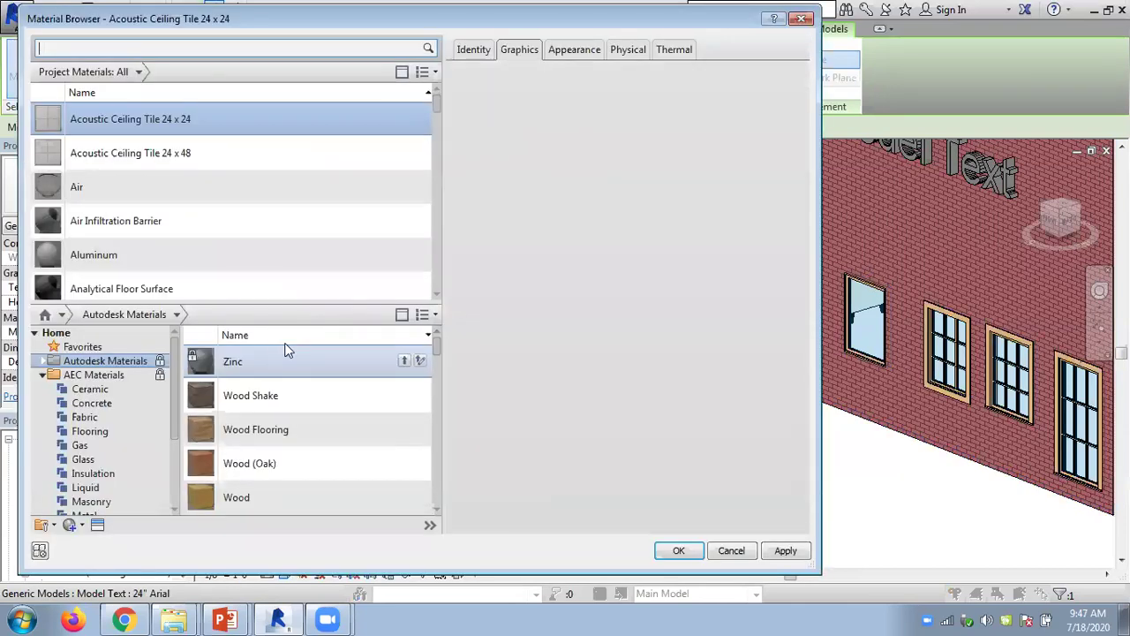
scroll(274, 424, down, 1)
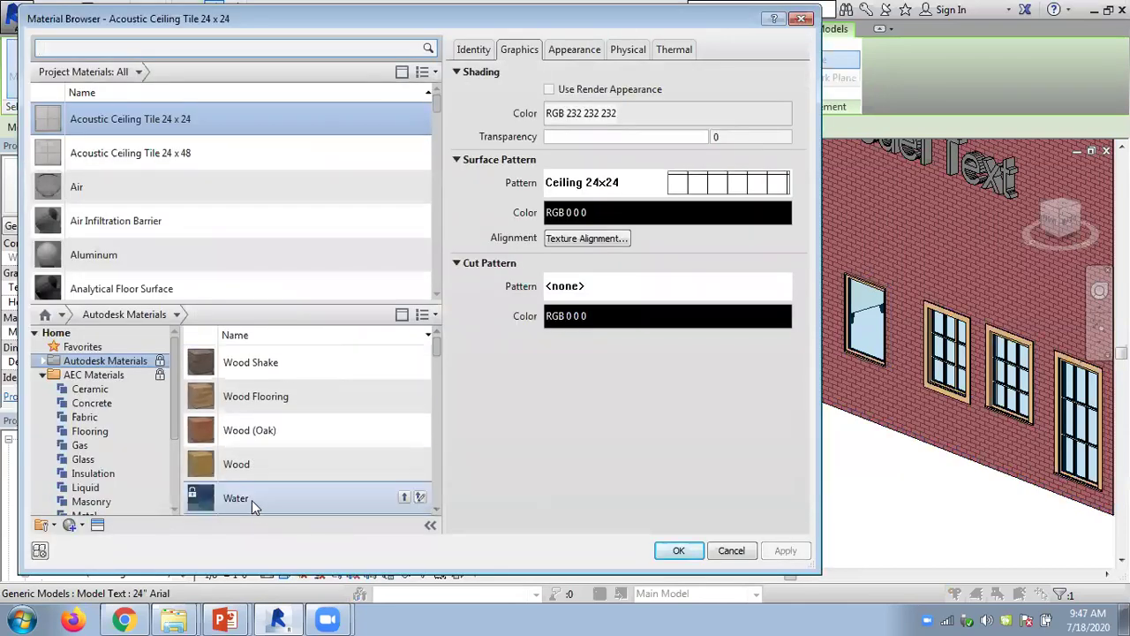
click(250, 464)
click(404, 463)
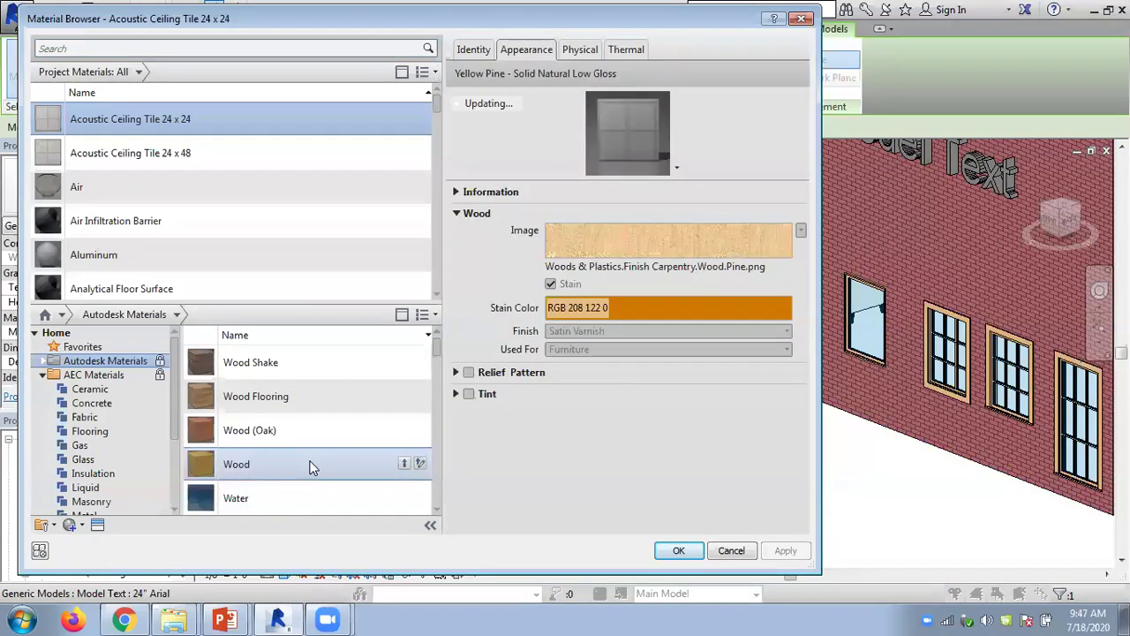
click(680, 550)
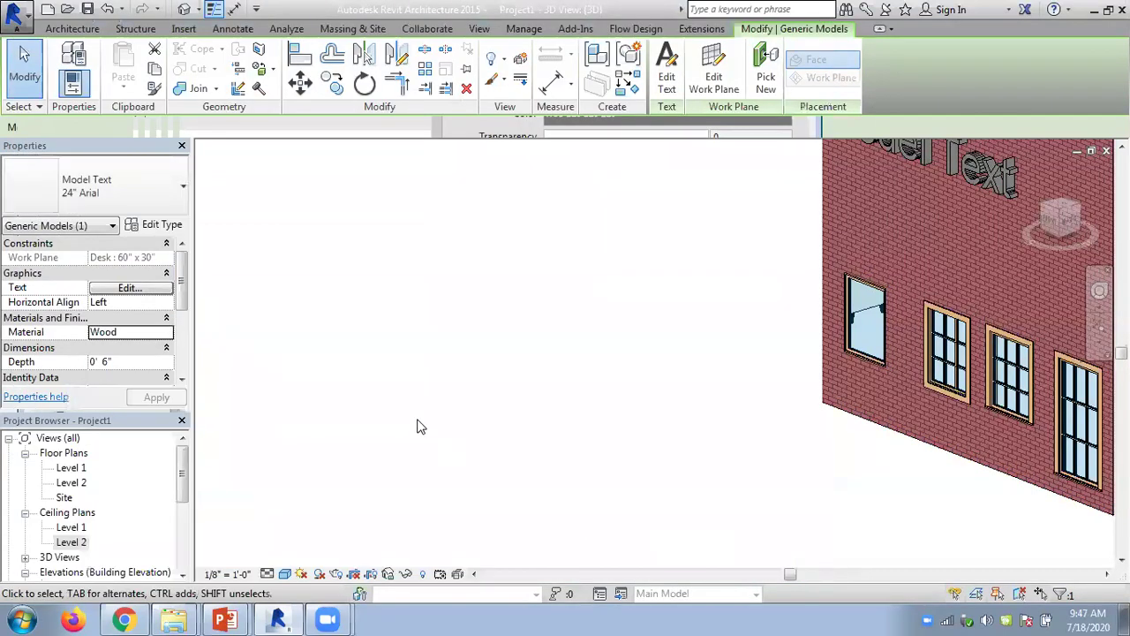
click(396, 385)
Switch the 3D view to the Realistic visual style and look closely at the wooden text on the desk
click(284, 574)
click(303, 541)
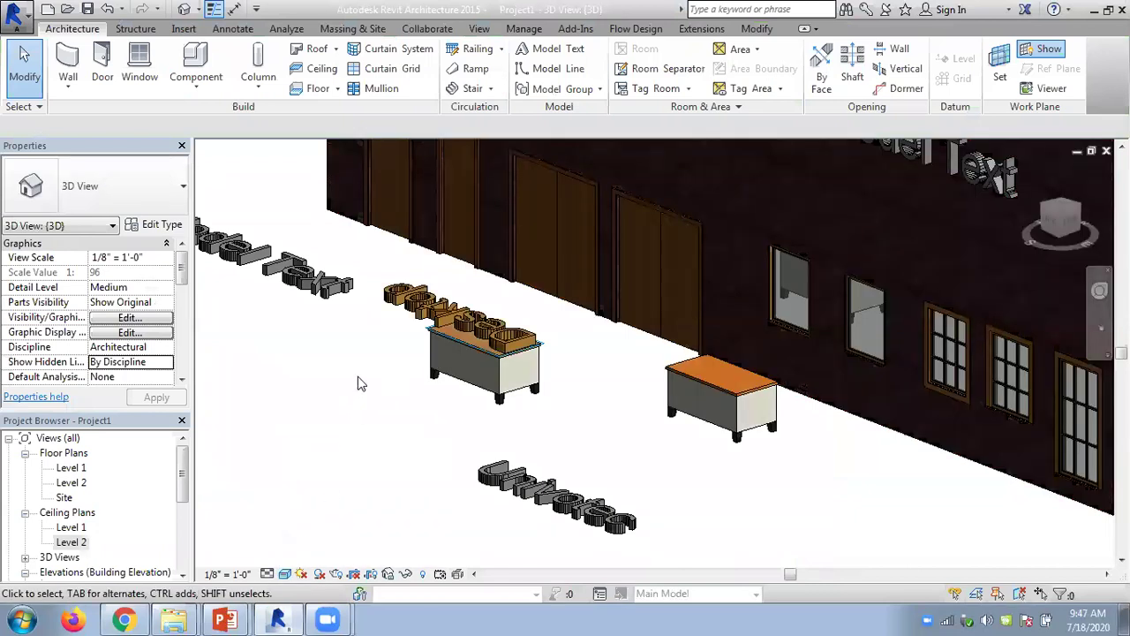
scroll(380, 328, up, 4)
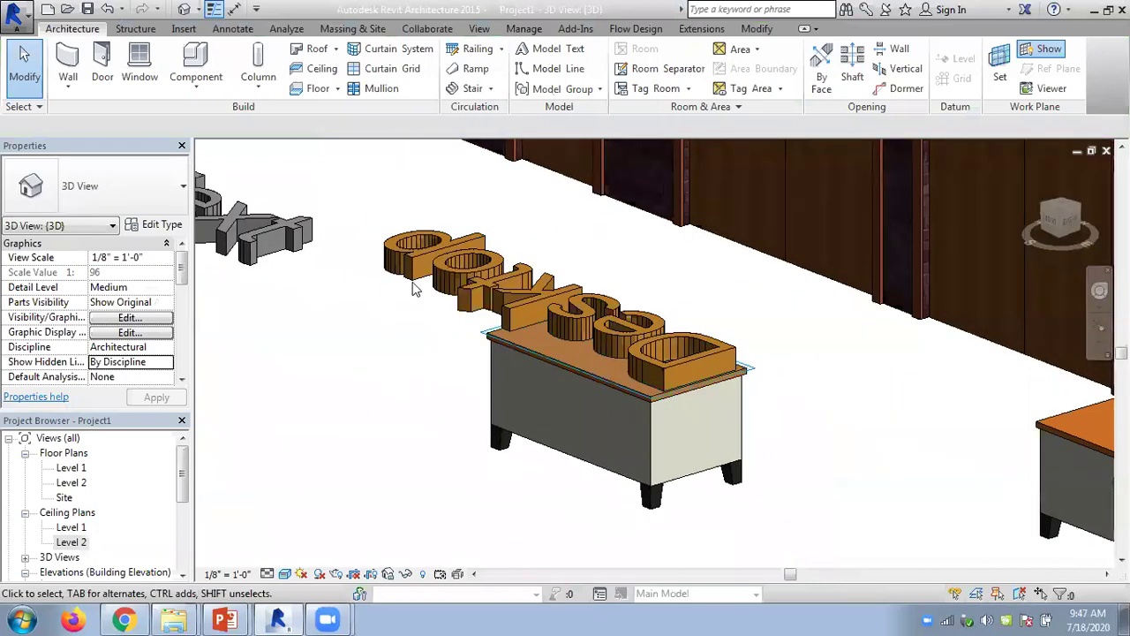
Set the horizontal alignment of the "Desktop" model text to Center
click(417, 281)
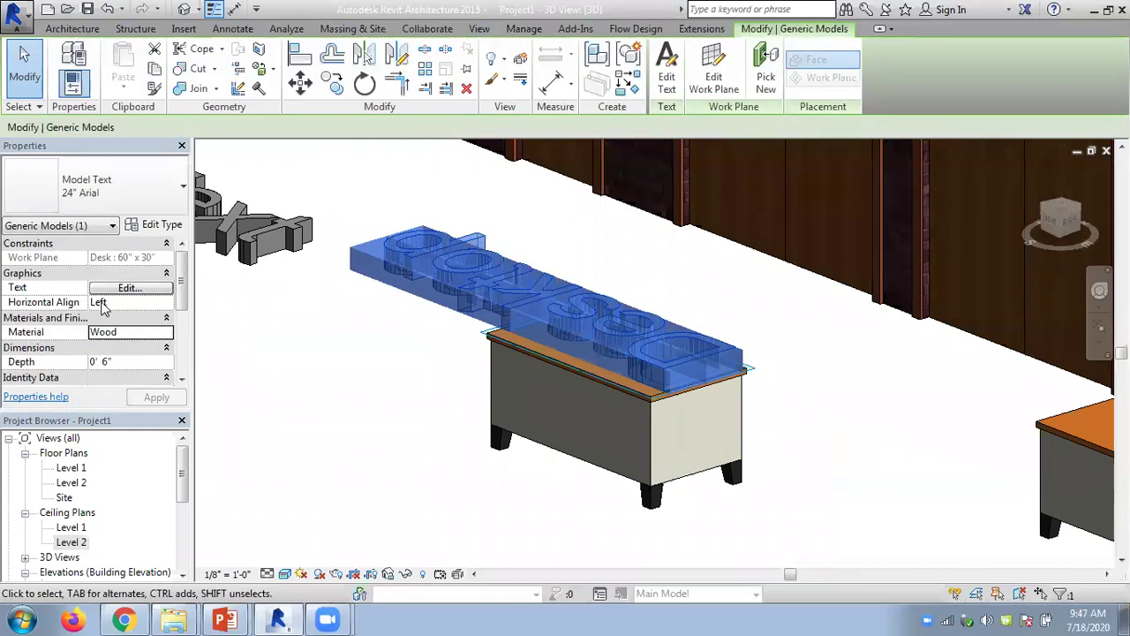
click(133, 302)
click(166, 302)
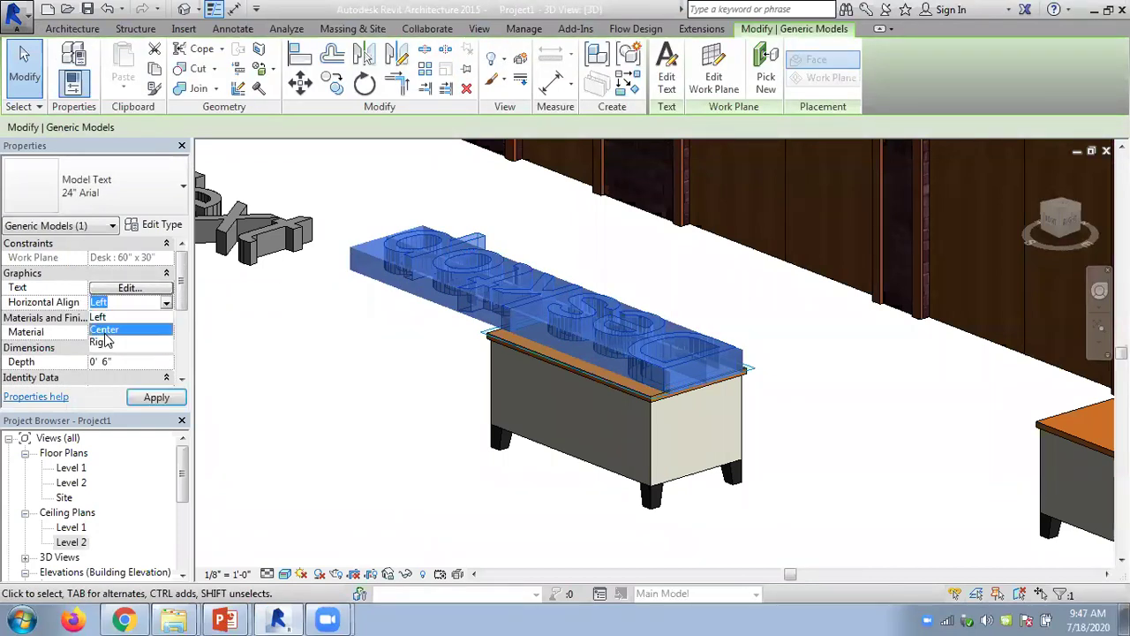
click(110, 320)
click(156, 399)
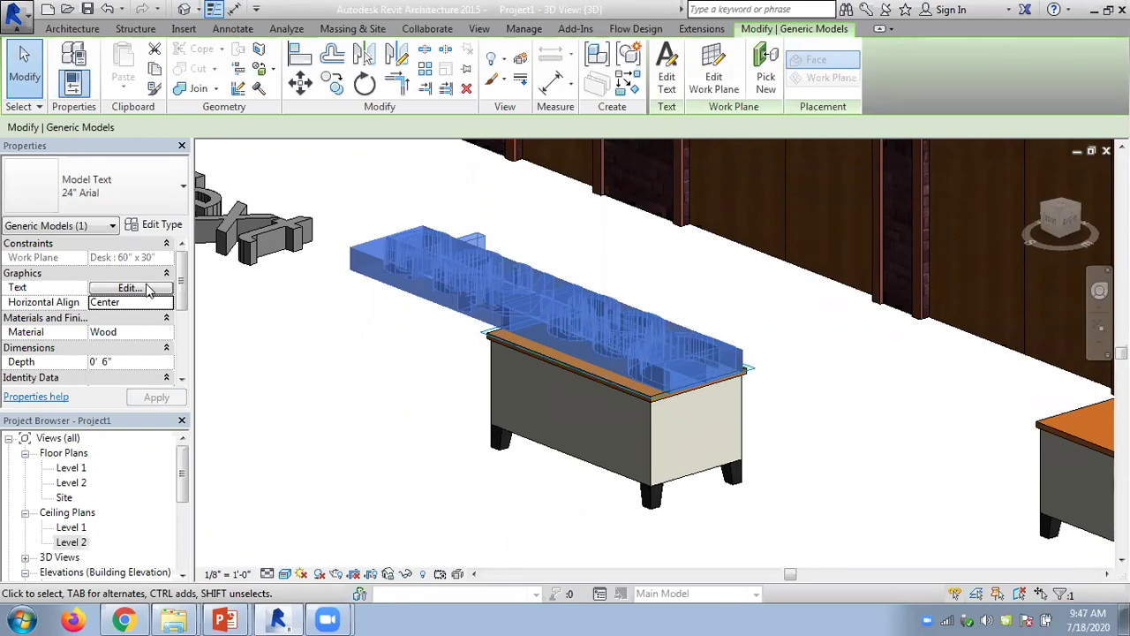
Set the 24" Arial model text type to a text size of 3' 0" with Bold and Italic enabled
click(154, 224)
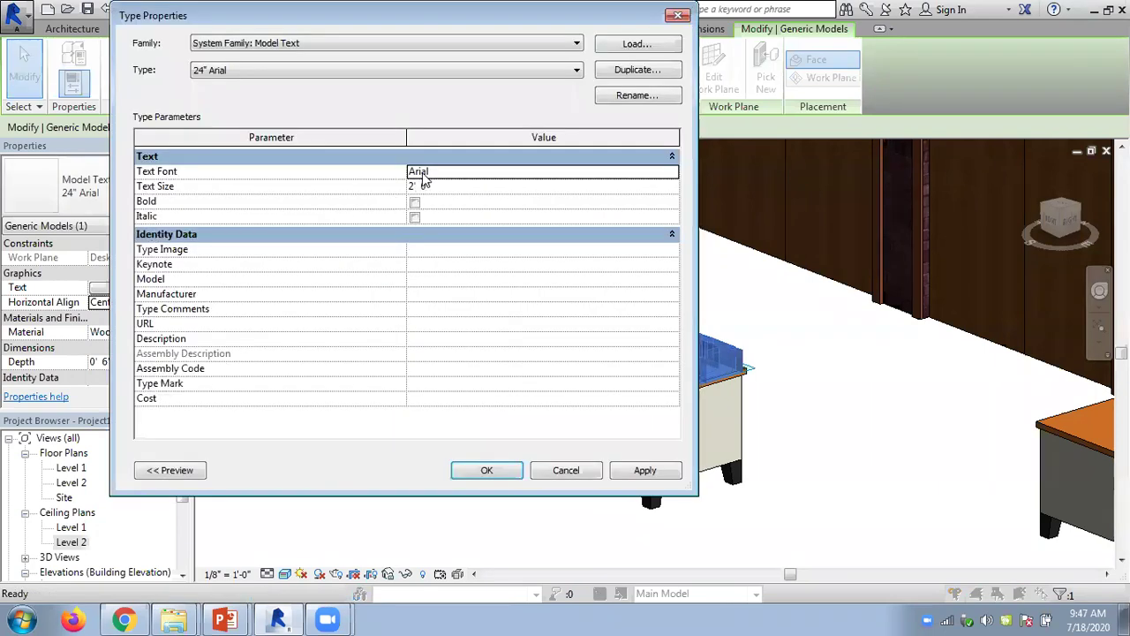
click(411, 187)
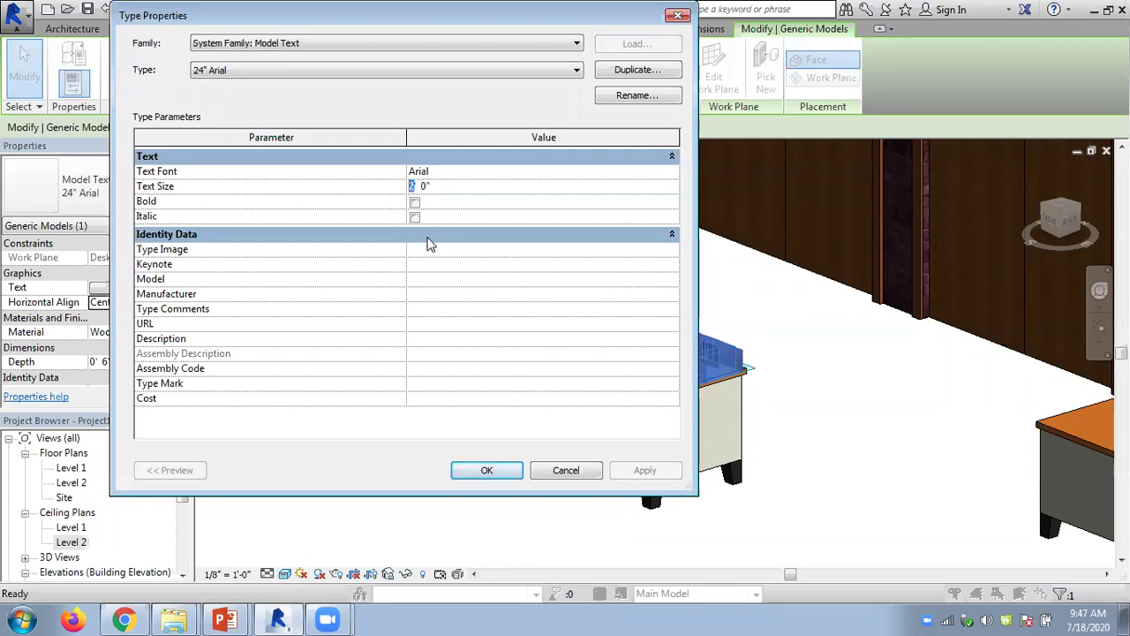
text(3)
click(463, 172)
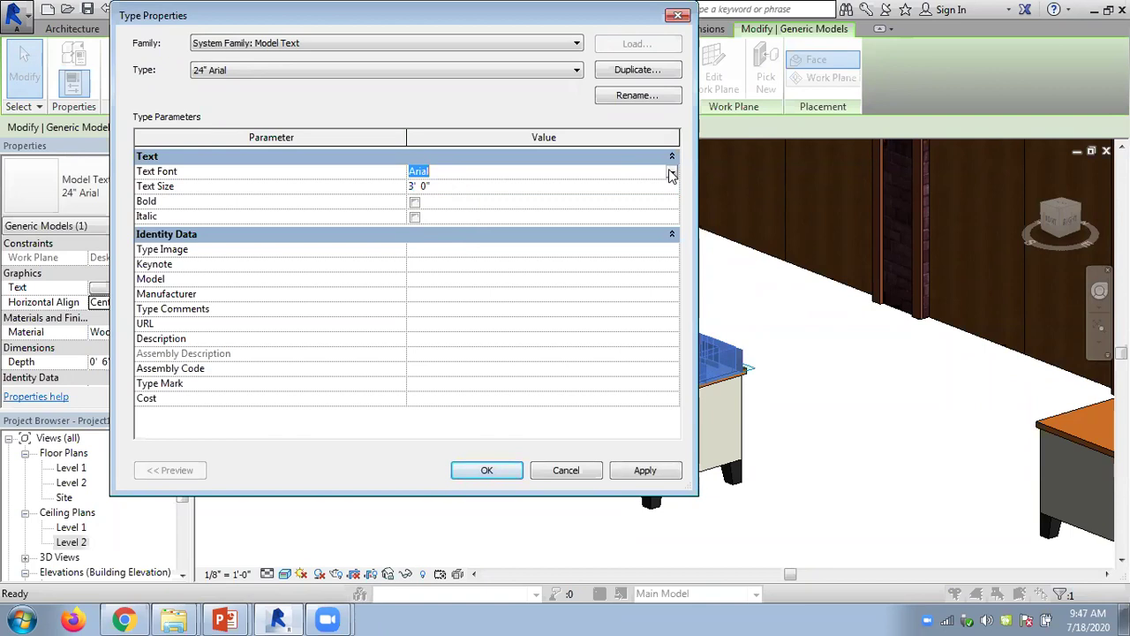
click(414, 202)
click(414, 218)
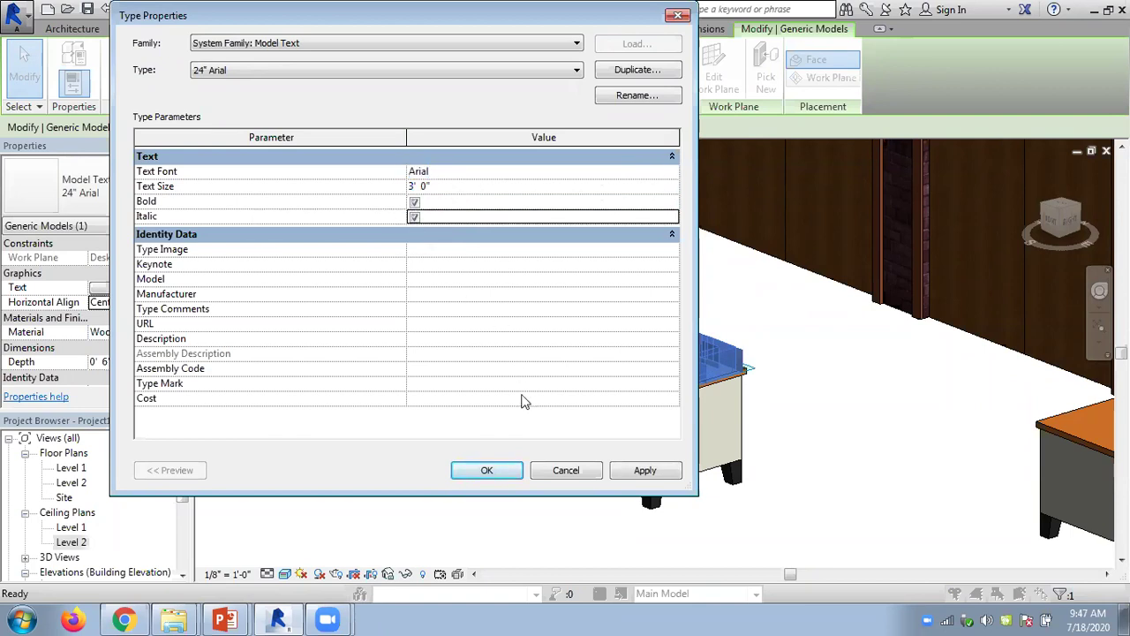
click(486, 471)
click(498, 479)
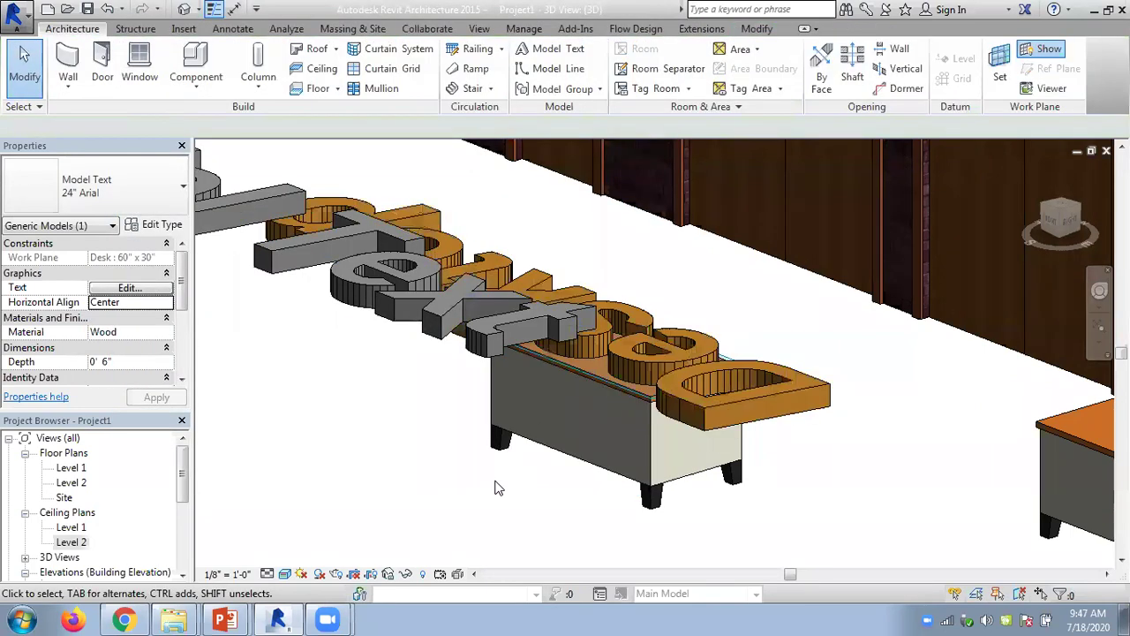
Set the depth of the "Desktop" model text to 0' 3"
scroll(468, 421, down, 3)
shift+middle_drag(728, 403, 583, 451)
click(574, 429)
click(105, 363)
text(6)
click(114, 363)
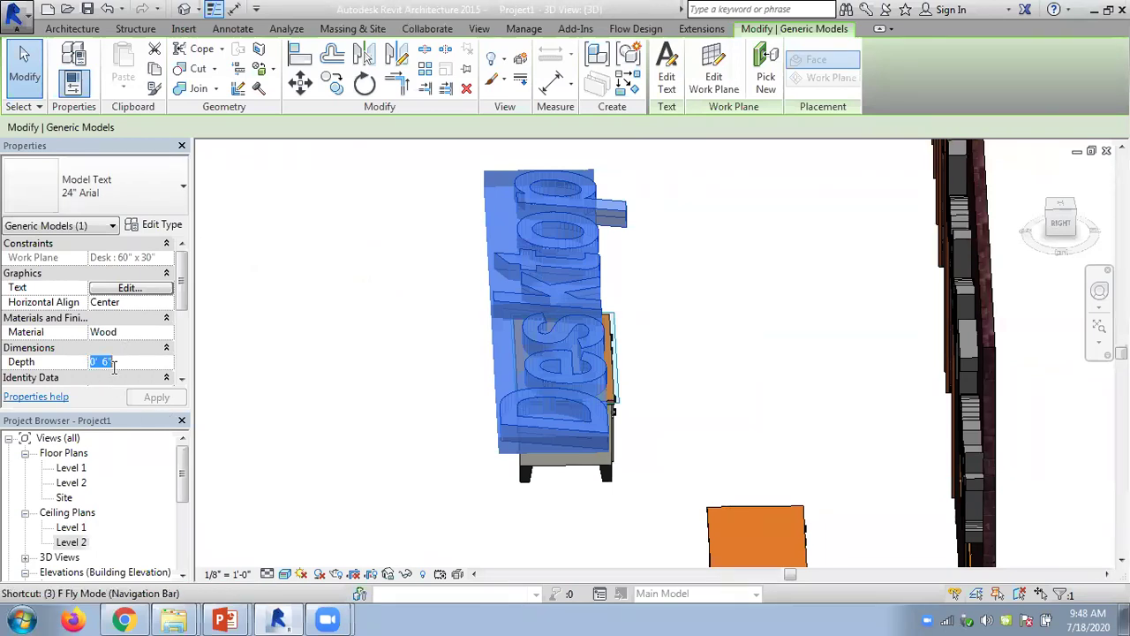
text(0' 3)
click(156, 398)
click(413, 385)
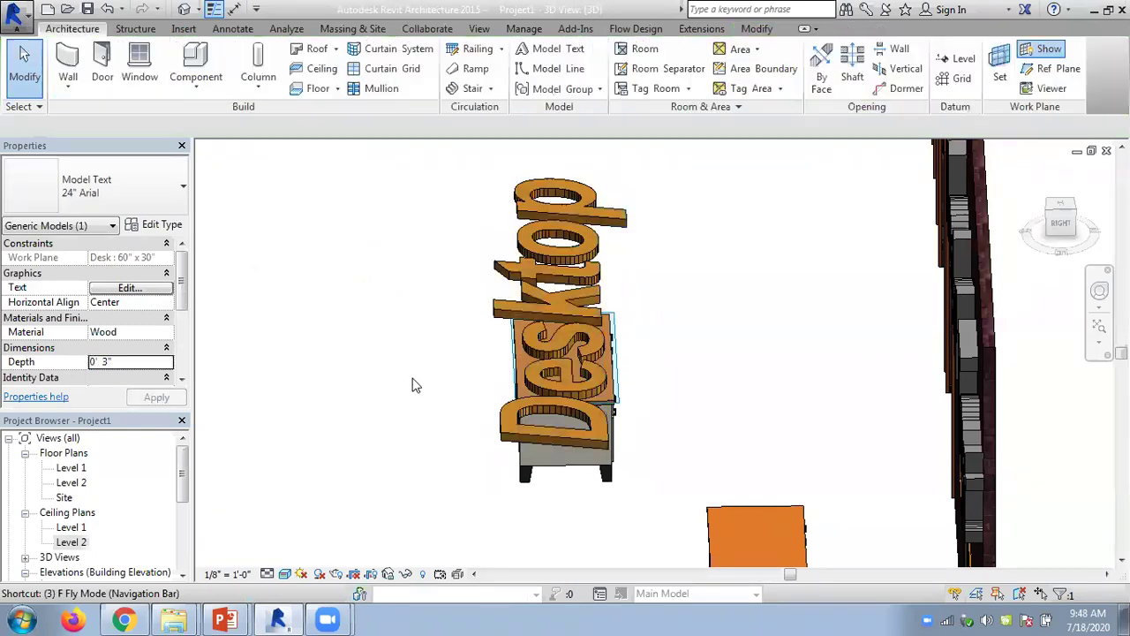
Set the text size of the 24" Arial model text type to 6'
shift+middle_drag(442, 306, 530, 371)
click(618, 484)
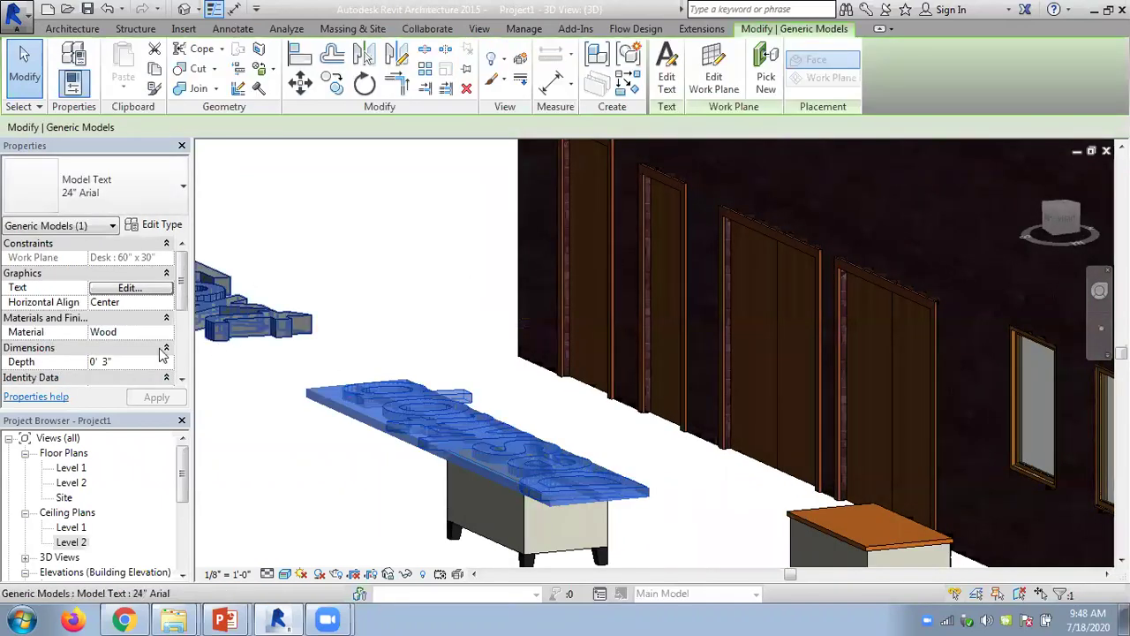
click(164, 227)
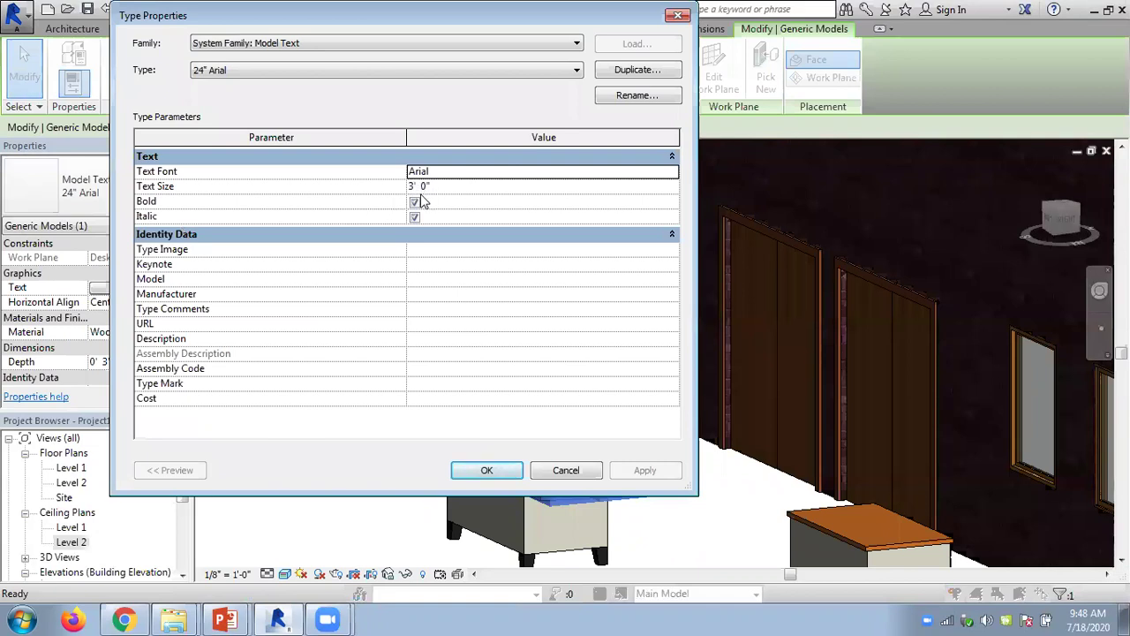
click(451, 186)
text(6)
click(645, 469)
click(495, 471)
click(457, 239)
Undo the recent text size and depth changes to the model text
shift+middle_drag(456, 239, 525, 538)
middle_drag(499, 406, 442, 523)
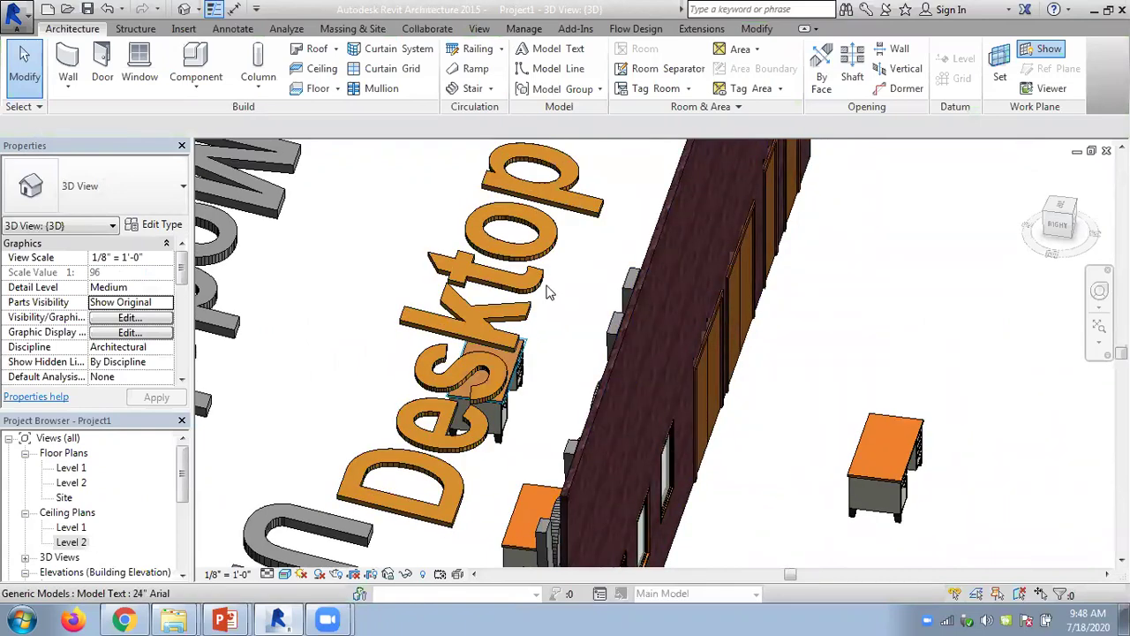
shift+middle_drag(406, 408, 578, 111)
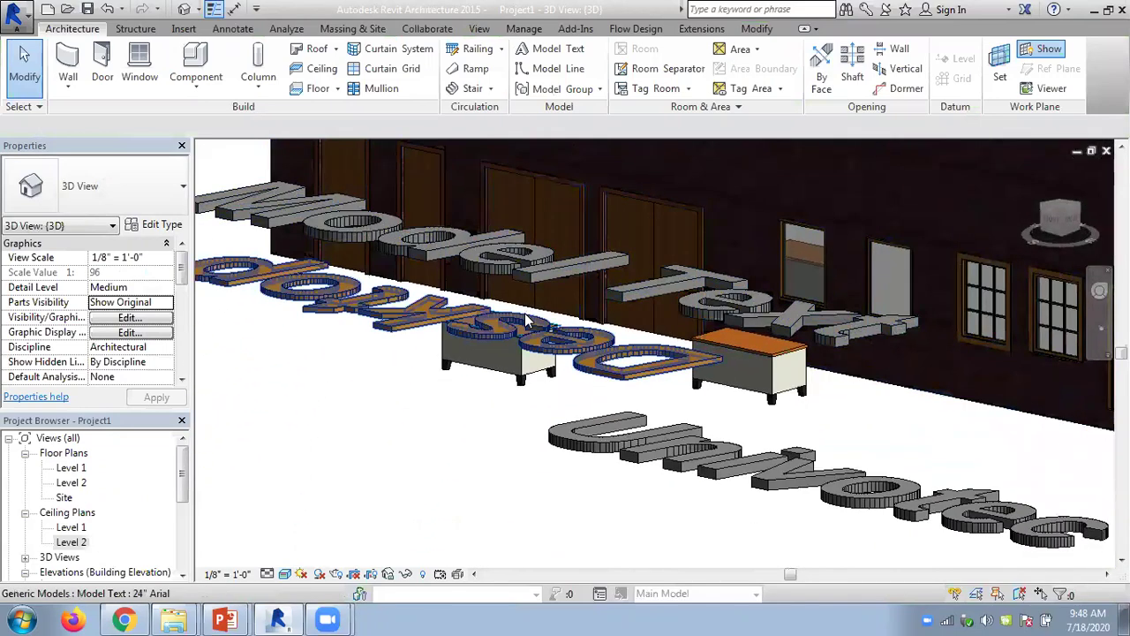
scroll(522, 324, down, 5)
shift+middle_drag(522, 325, 512, 447)
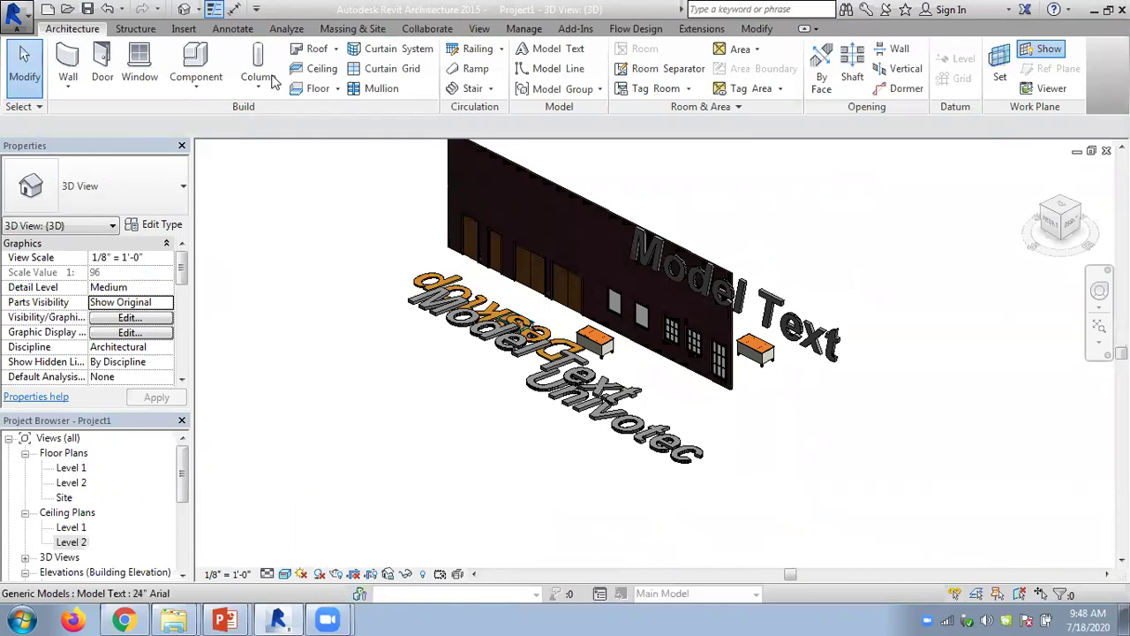
click(107, 9)
click(106, 8)
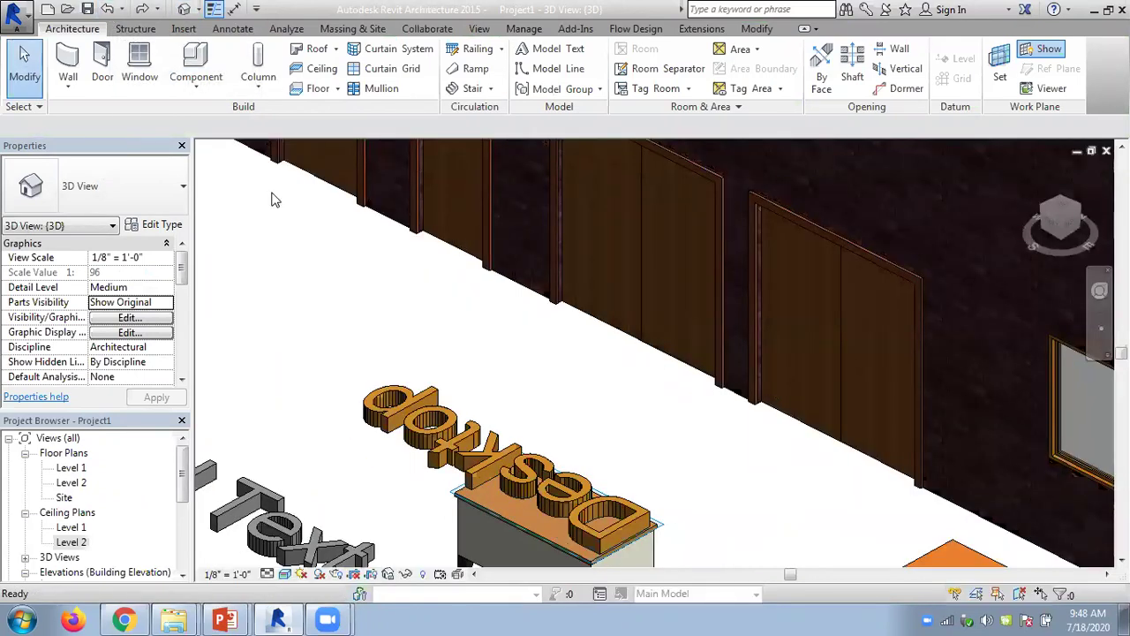
scroll(279, 263, down, 2)
middle_drag(315, 280, 447, 290)
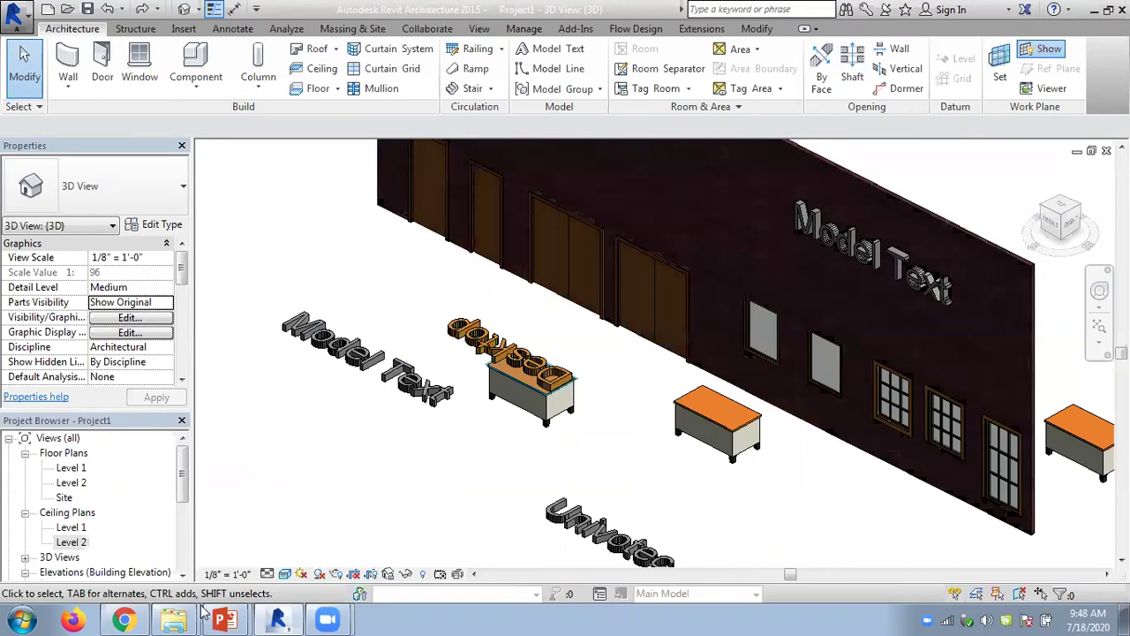
Switch to Chrome and check the recorded lectures on the Eduscope My List page
click(130, 619)
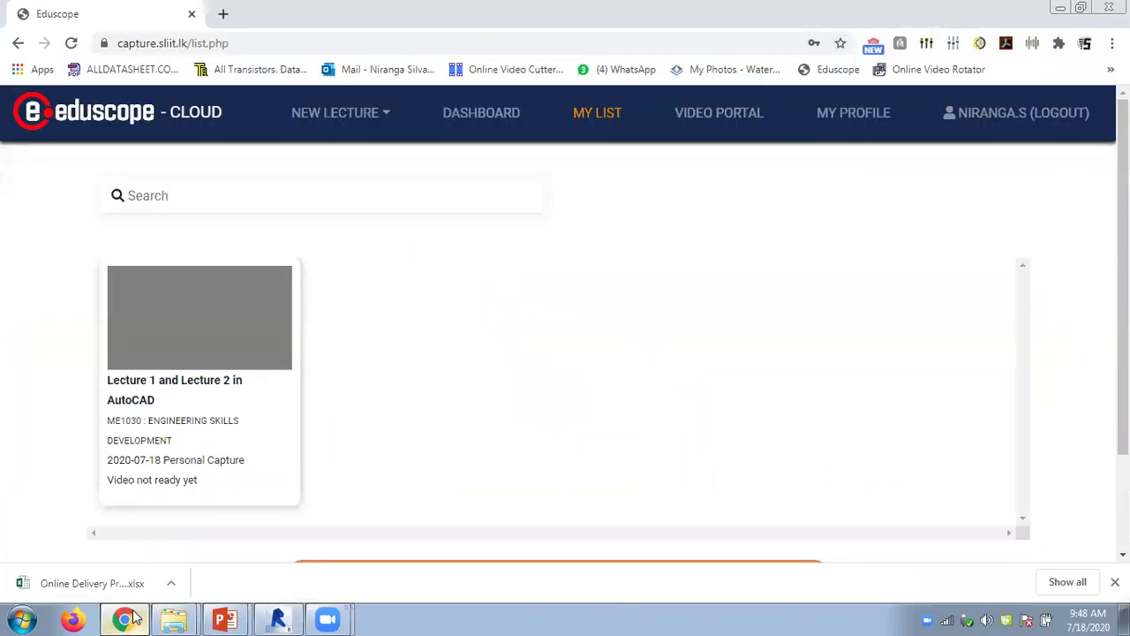
scroll(535, 474, down, 3)
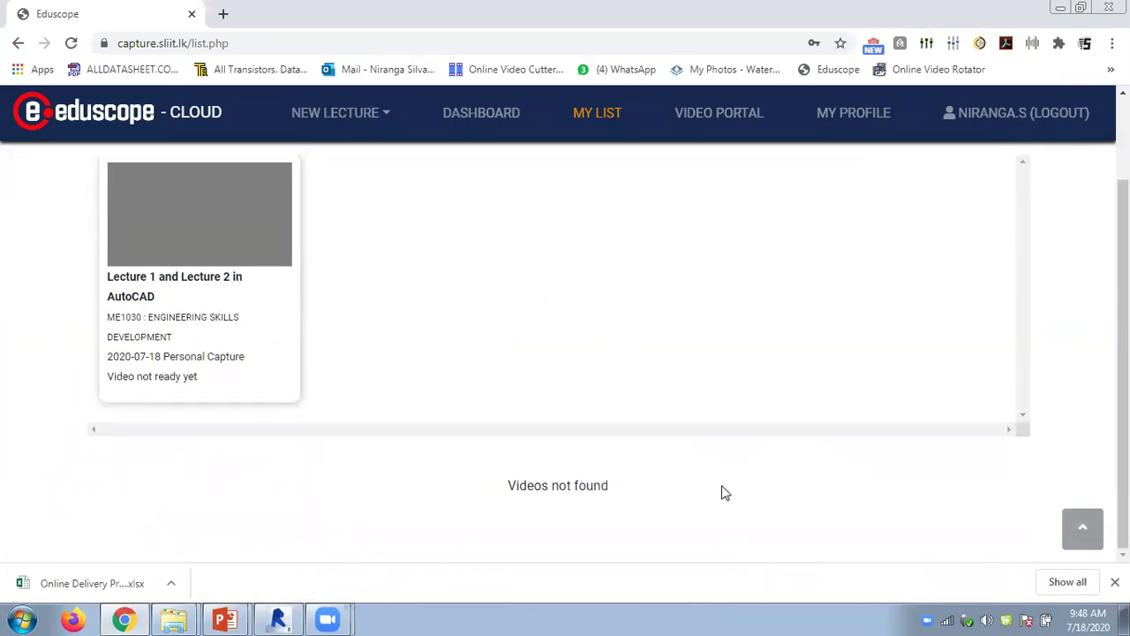
scroll(1051, 431, up, 2)
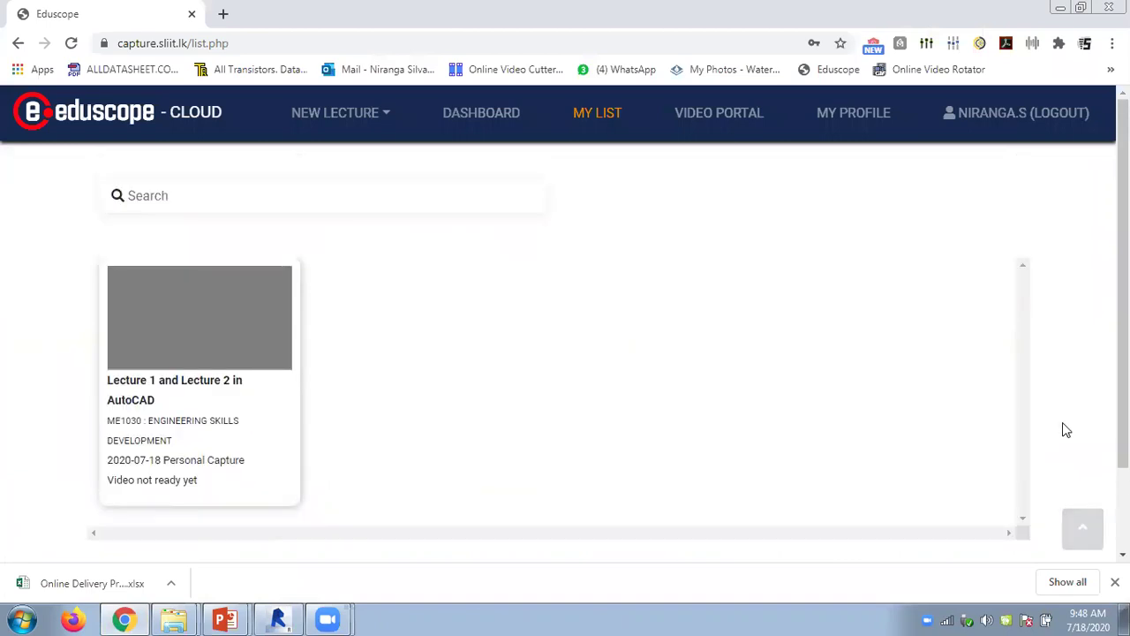
click(588, 113)
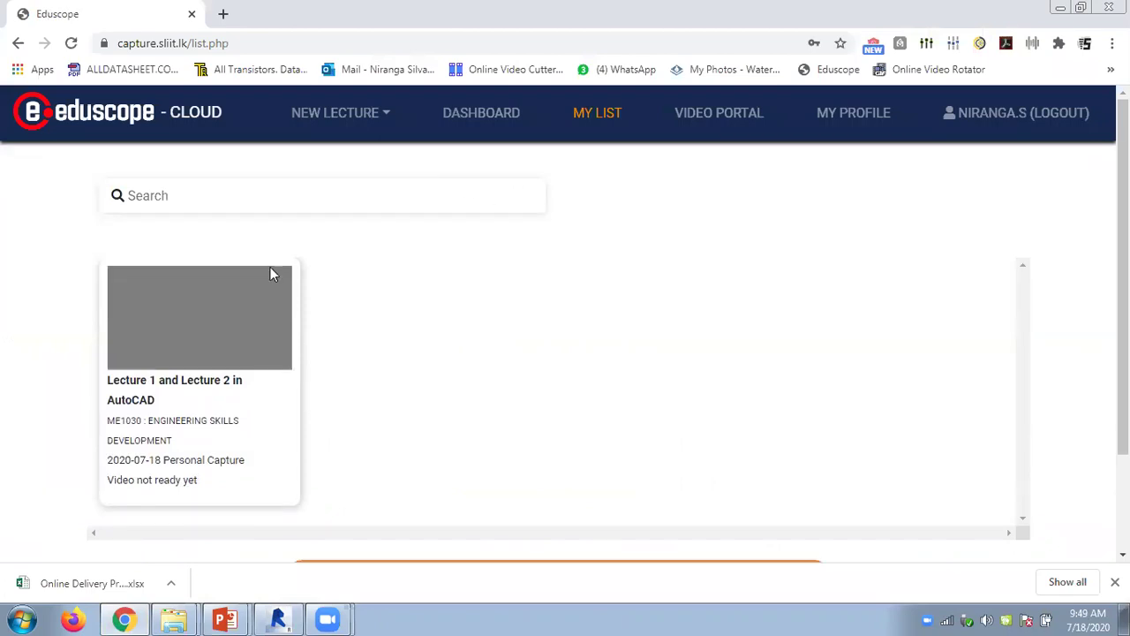
scroll(565, 418, down, 2)
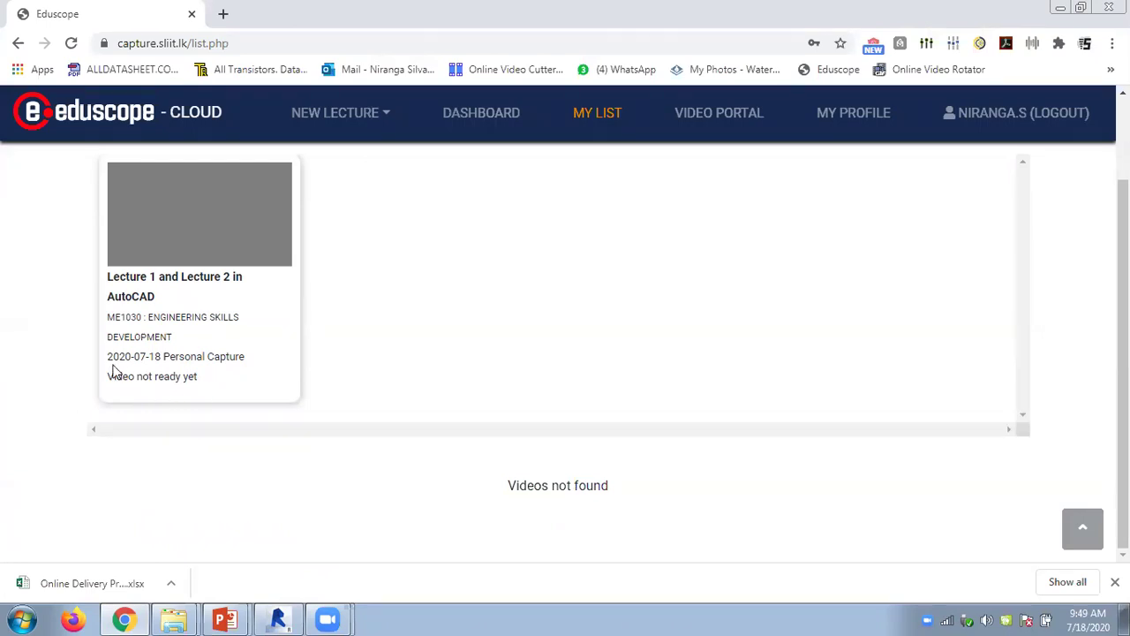
scroll(63, 327, up, 2)
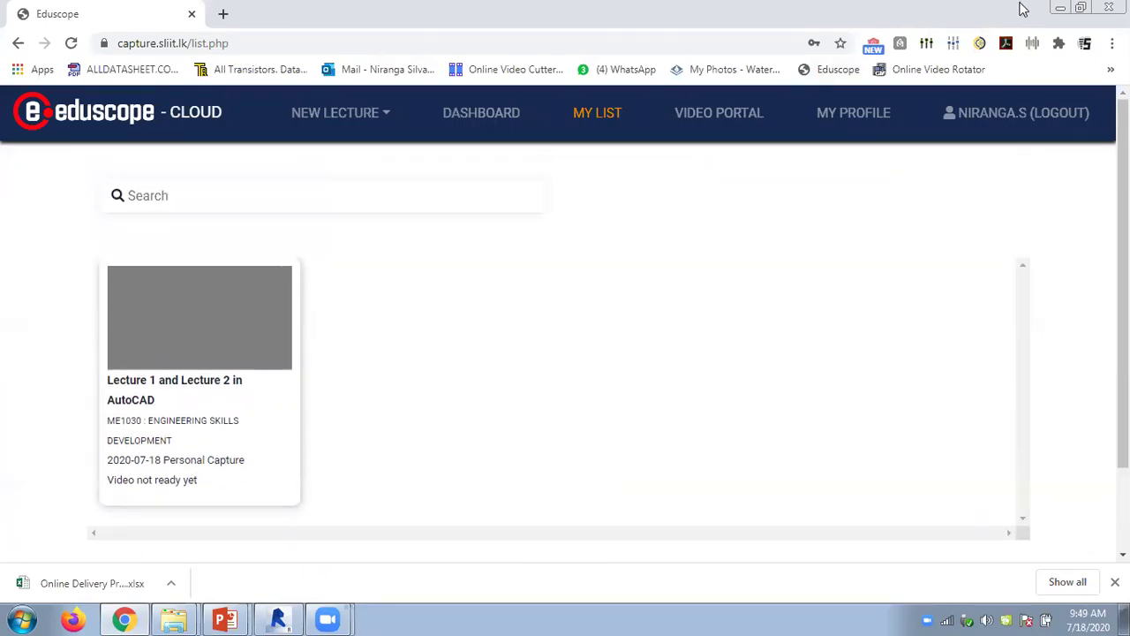
click(1059, 9)
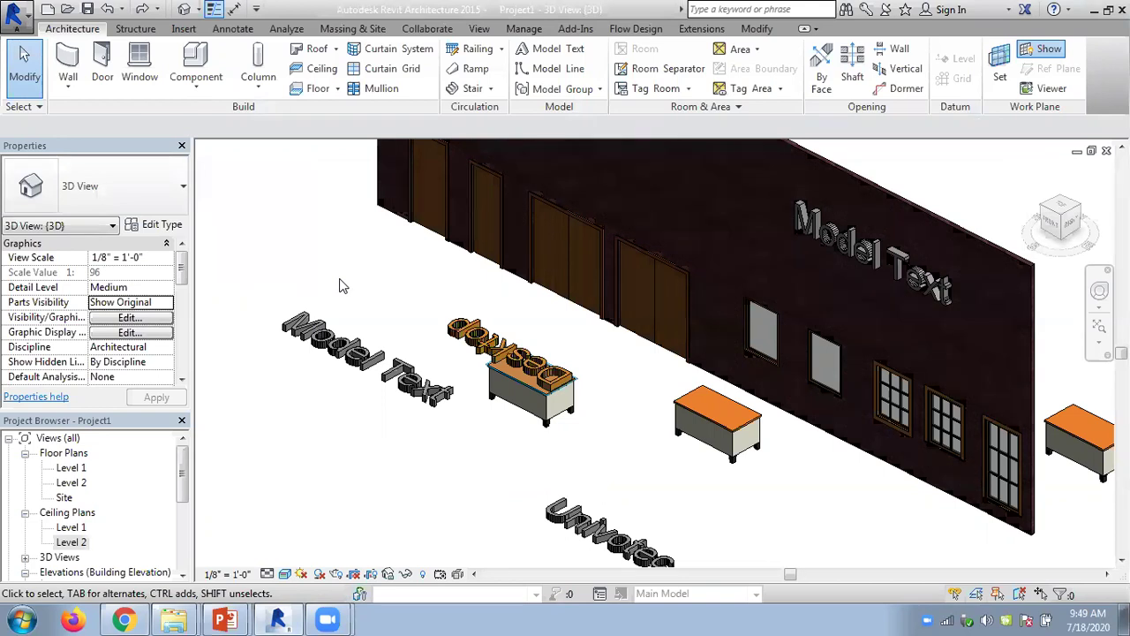
Examine the type properties and font choices of the model text placed on Level 2 without changing them
click(343, 340)
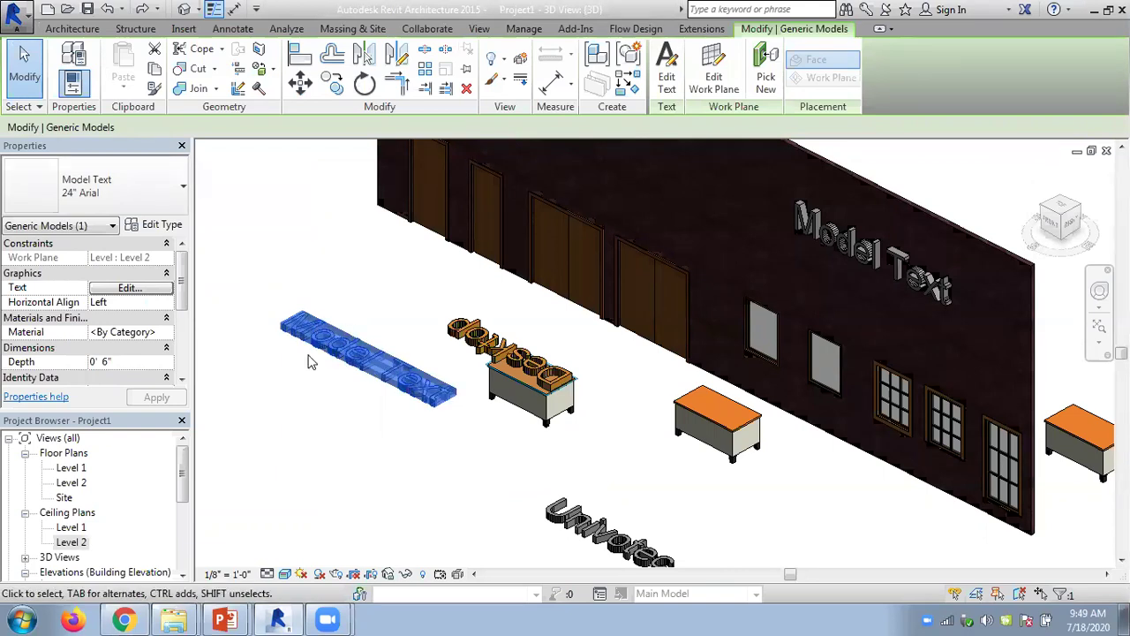
click(347, 292)
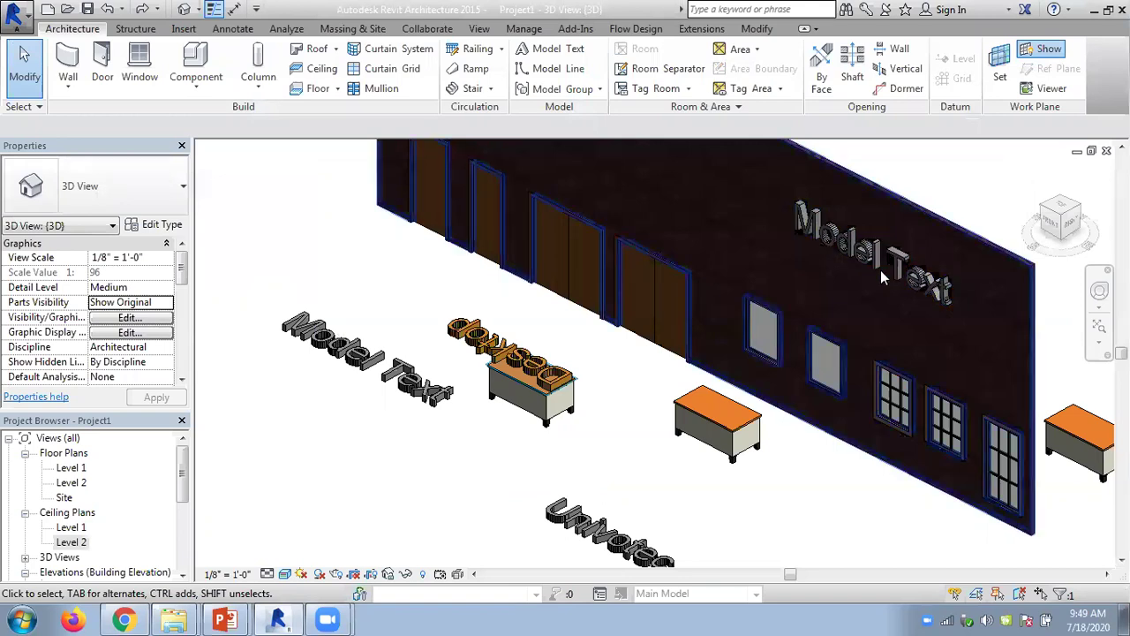
click(399, 375)
click(149, 224)
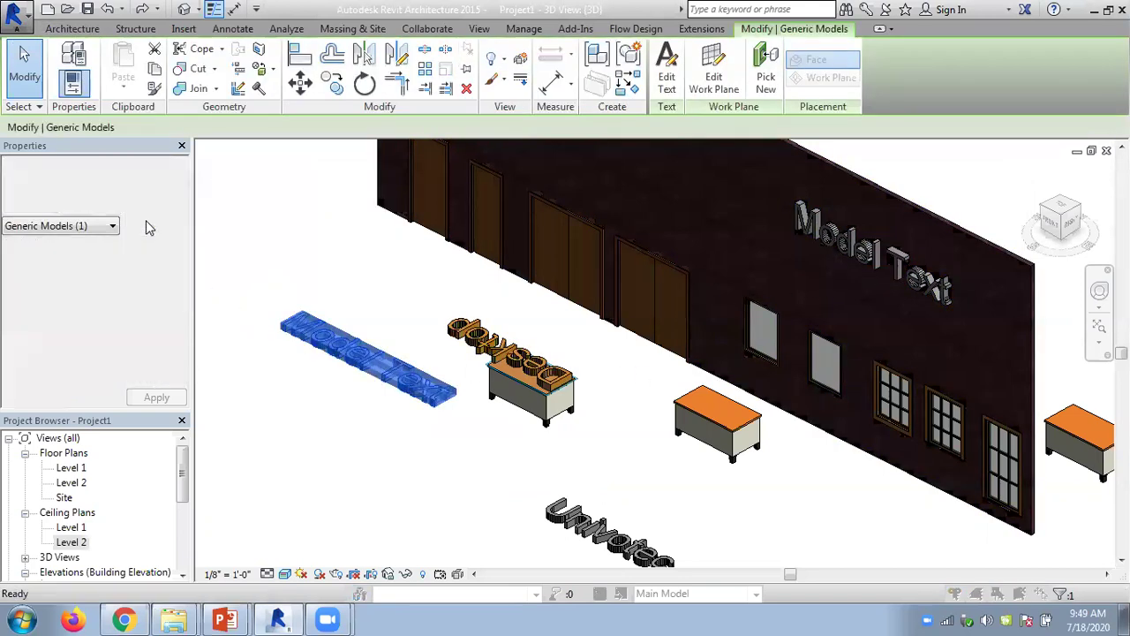
click(580, 477)
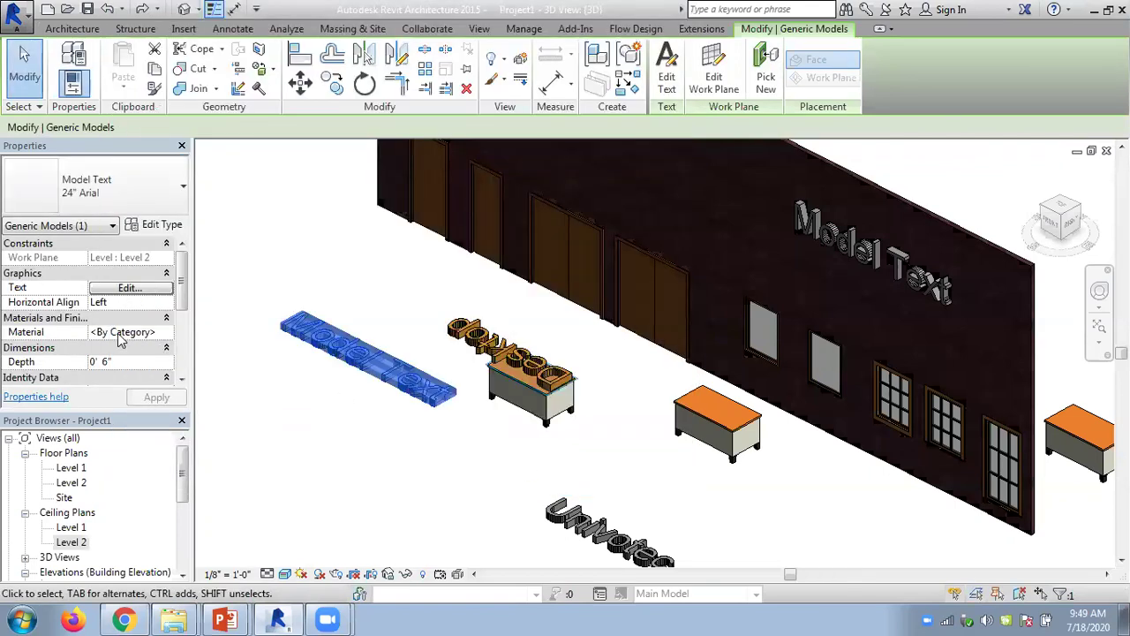
click(152, 225)
click(672, 173)
click(672, 173)
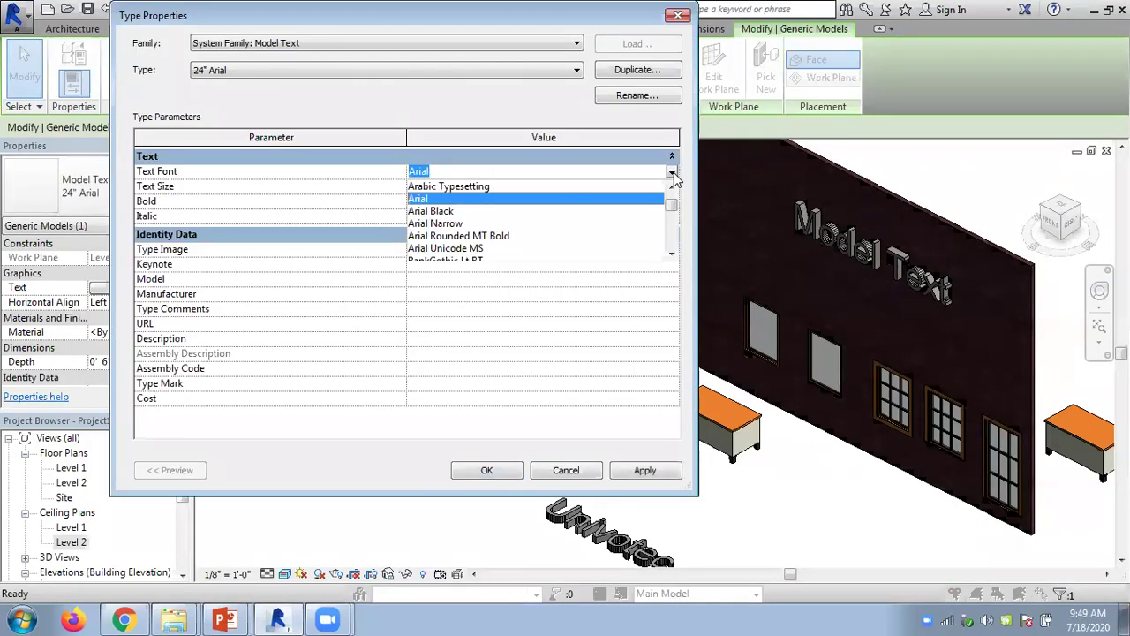
click(565, 473)
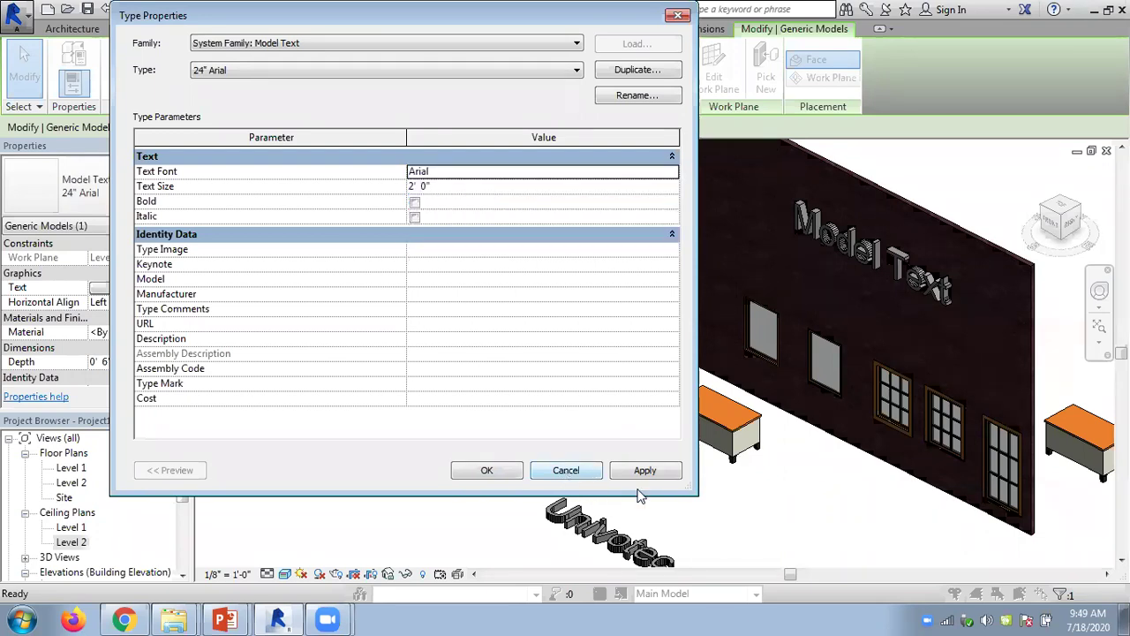
click(486, 470)
click(694, 500)
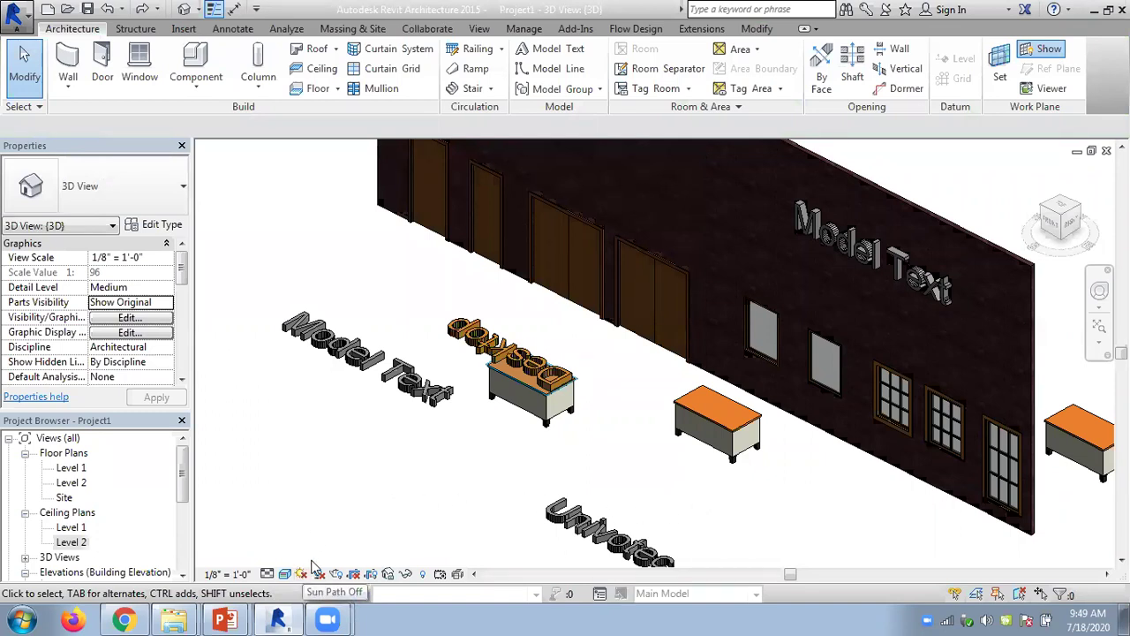
scroll(365, 500, down, 2)
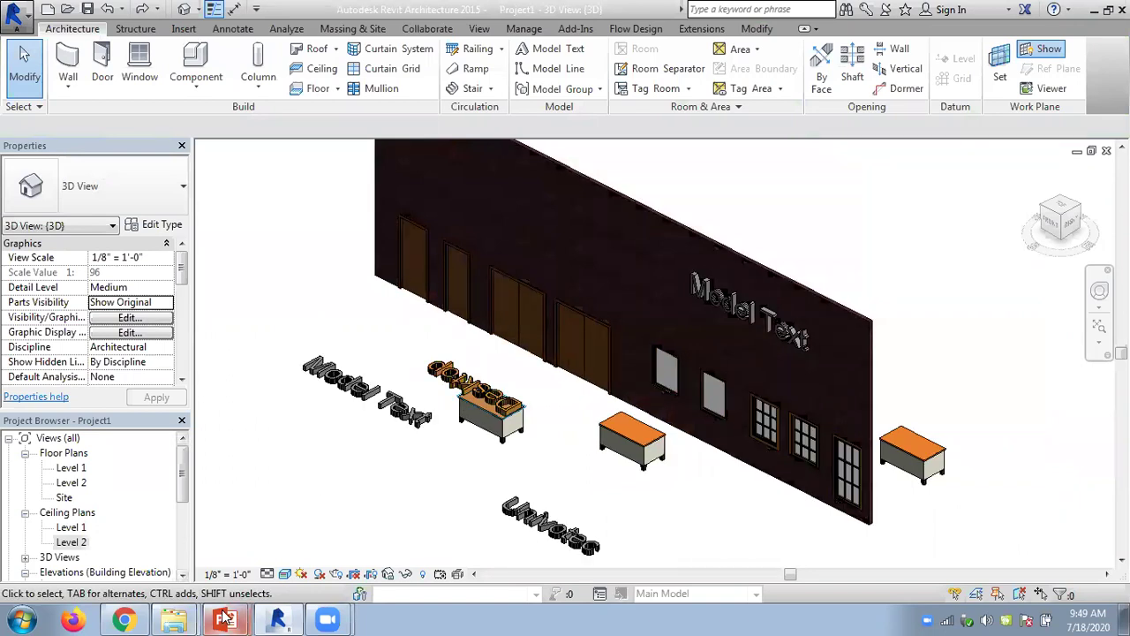
Switch to the Chapter 06 presentation in PowerPoint and show the slide on using the Temporary Hide/Isolate tool
mouse_move(226, 618)
click(198, 578)
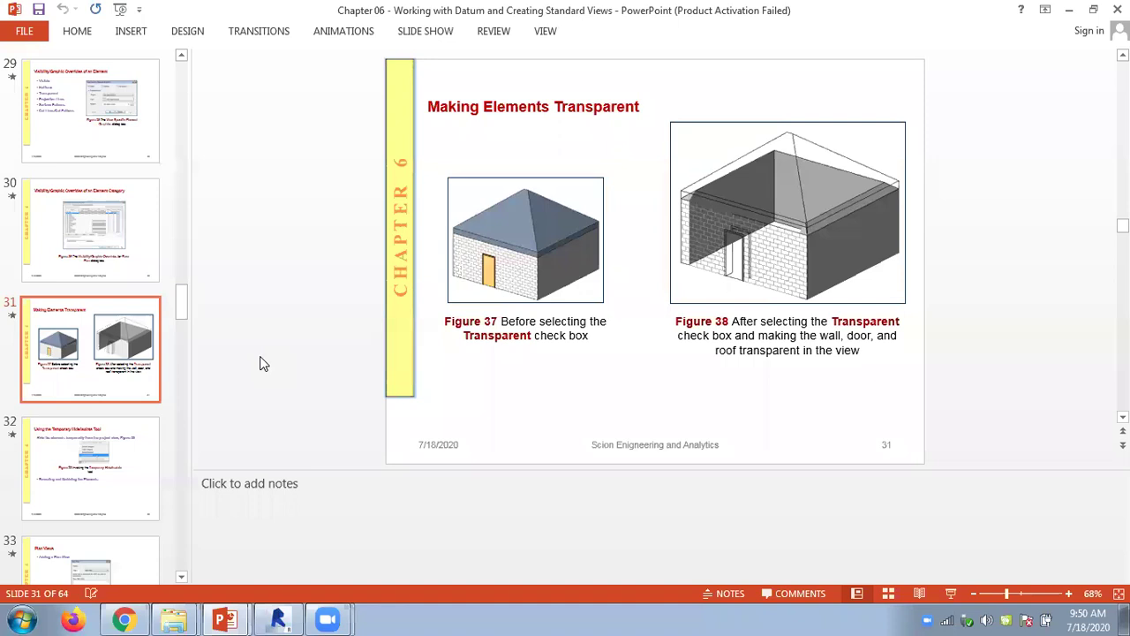
key(Down)
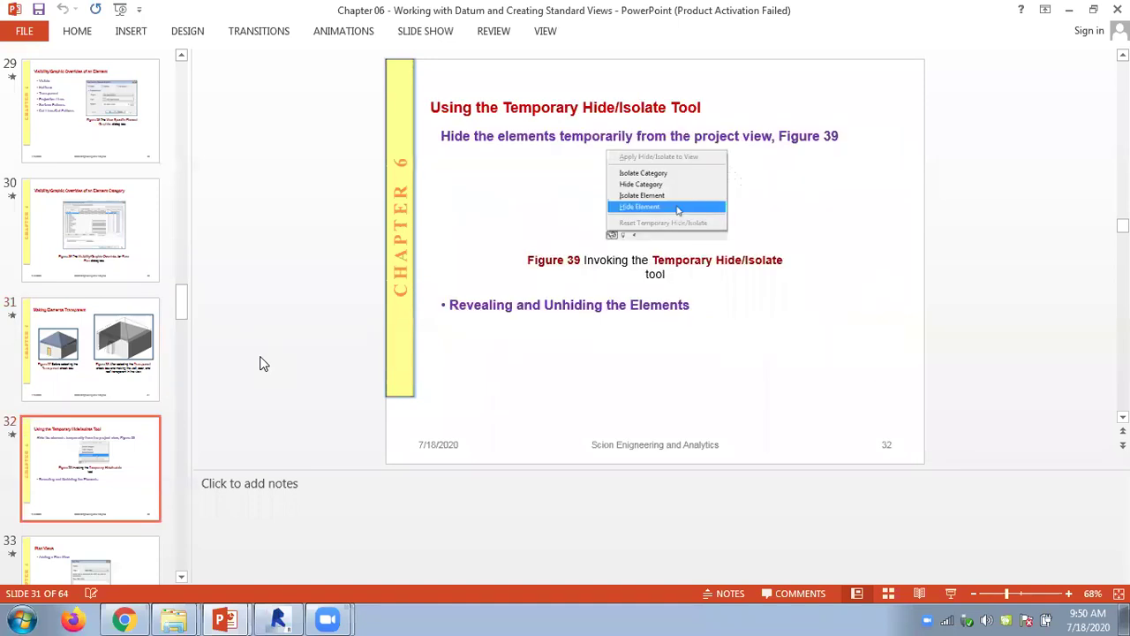
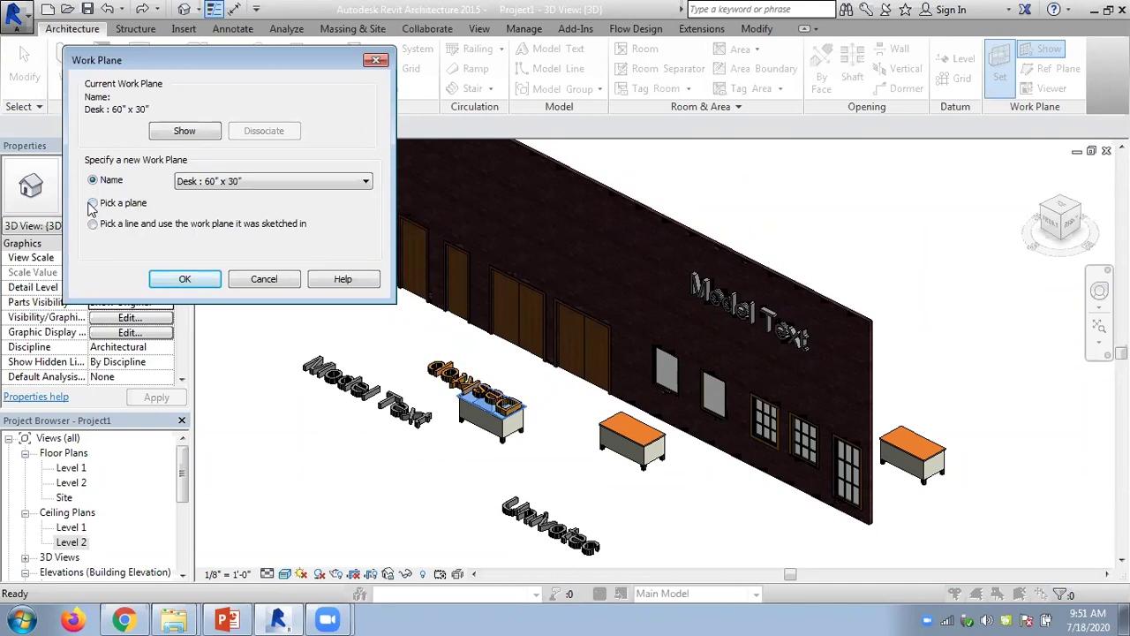
Review the named planes available for setting a new work plane, leaving the current one in place
click(219, 182)
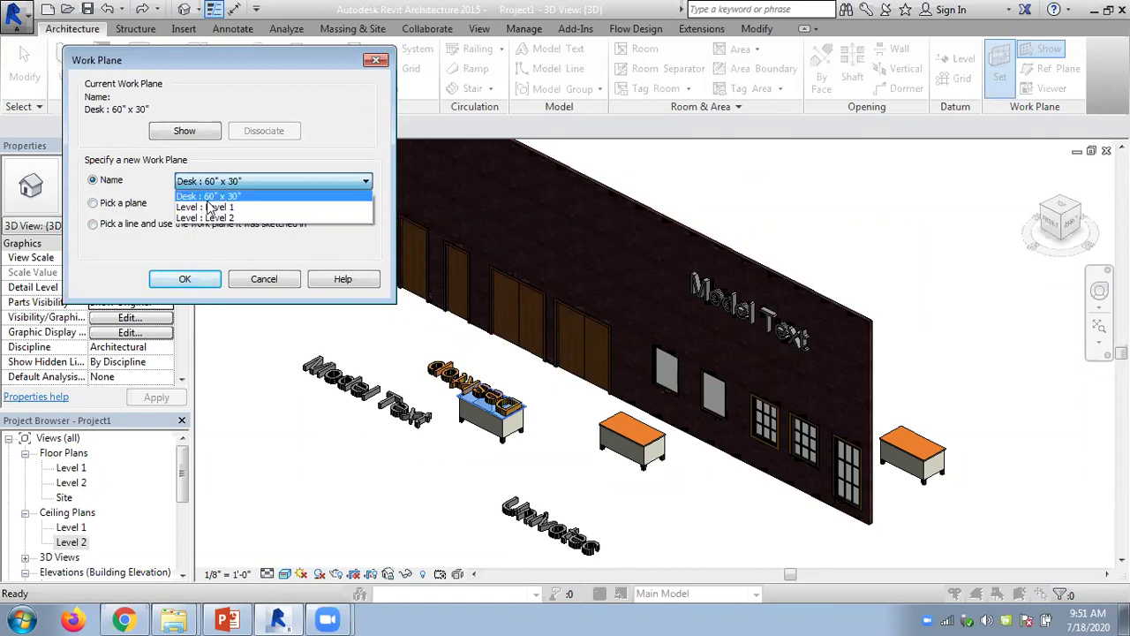
click(262, 181)
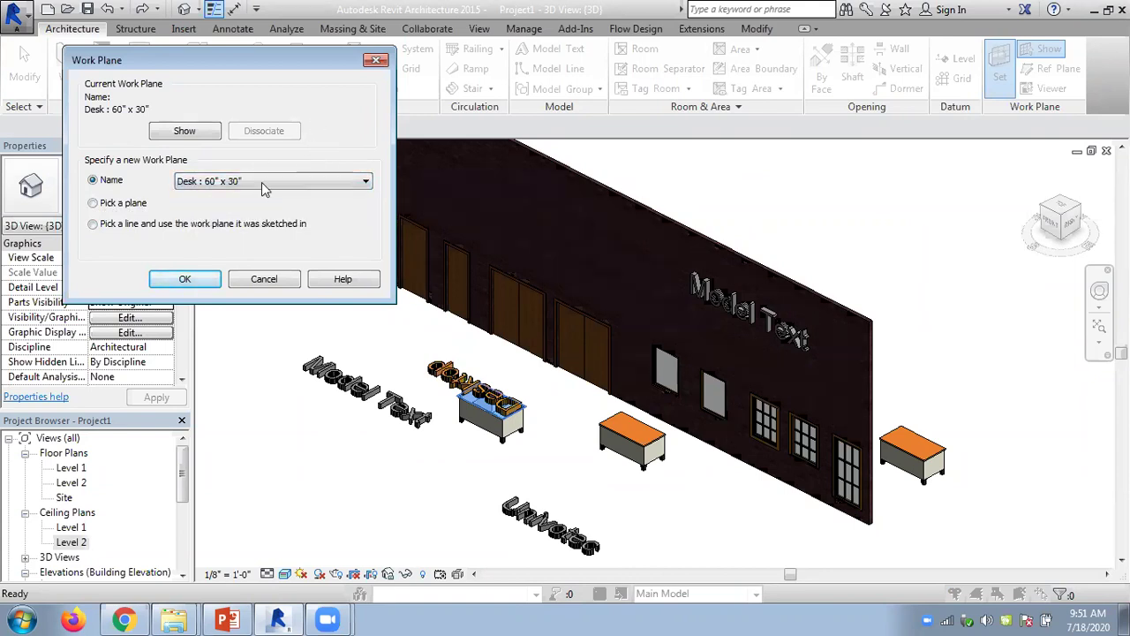
click(291, 280)
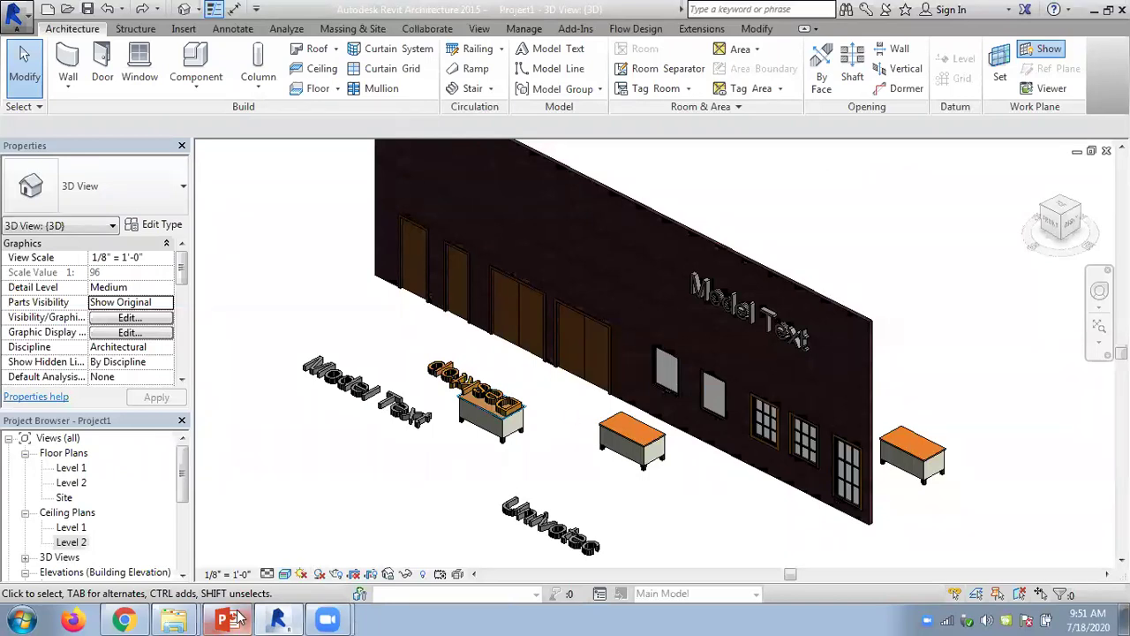
Open the Chapter 07 - Using Basic Building Components-II presentation from the Slides - ppt folder in PowerPoint and show its Learning Objectives slide
mouse_move(246, 617)
mouse_move(175, 618)
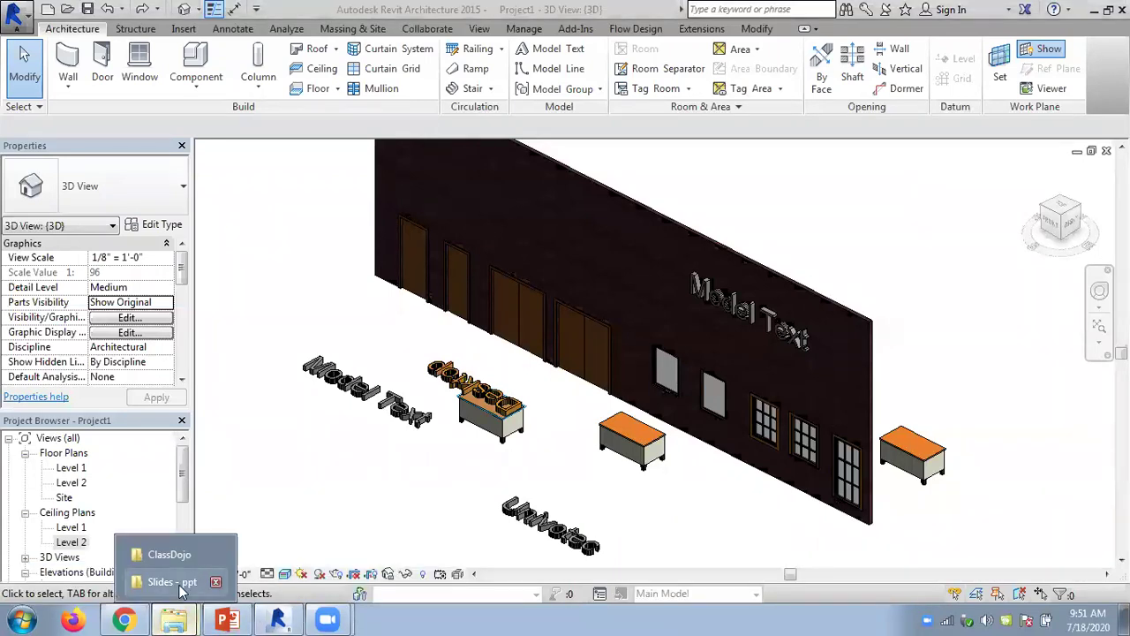
click(176, 583)
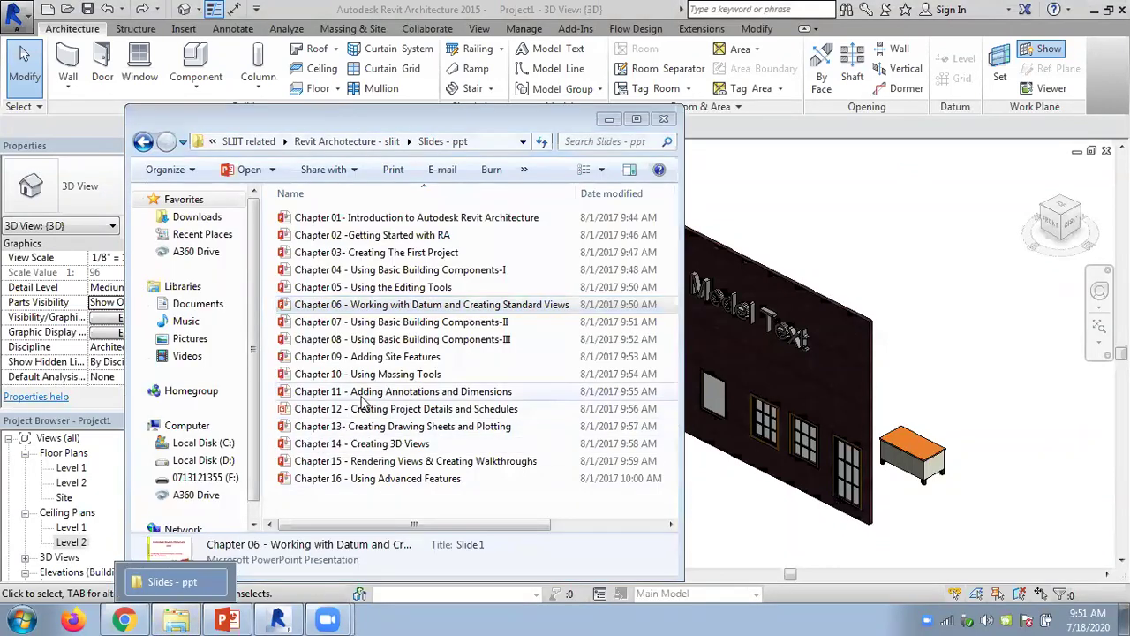
click(227, 618)
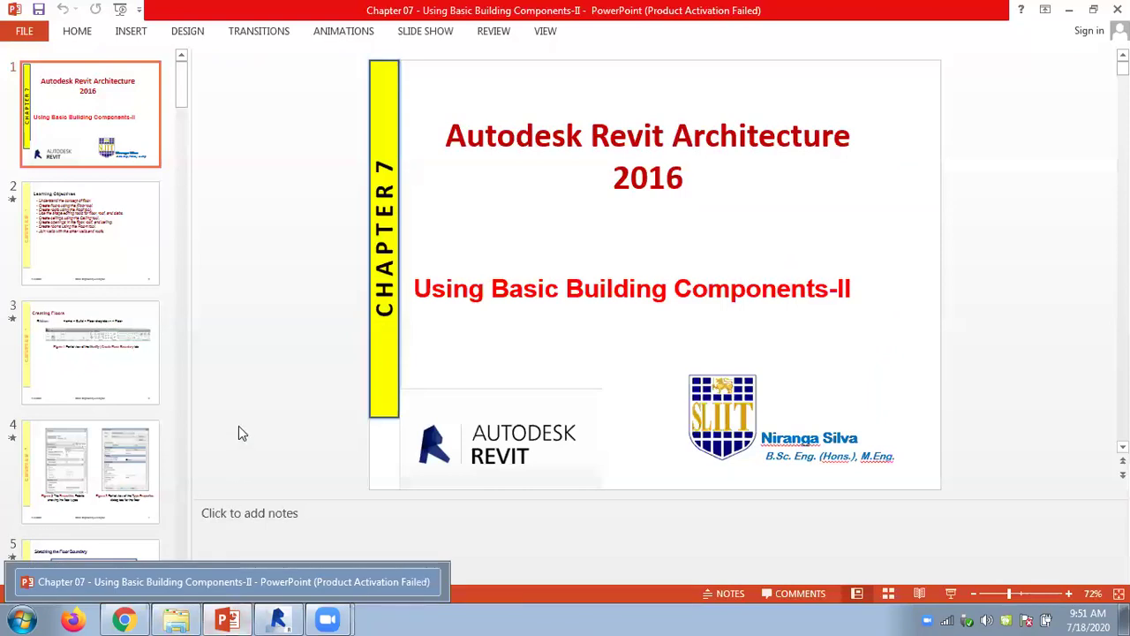
click(116, 261)
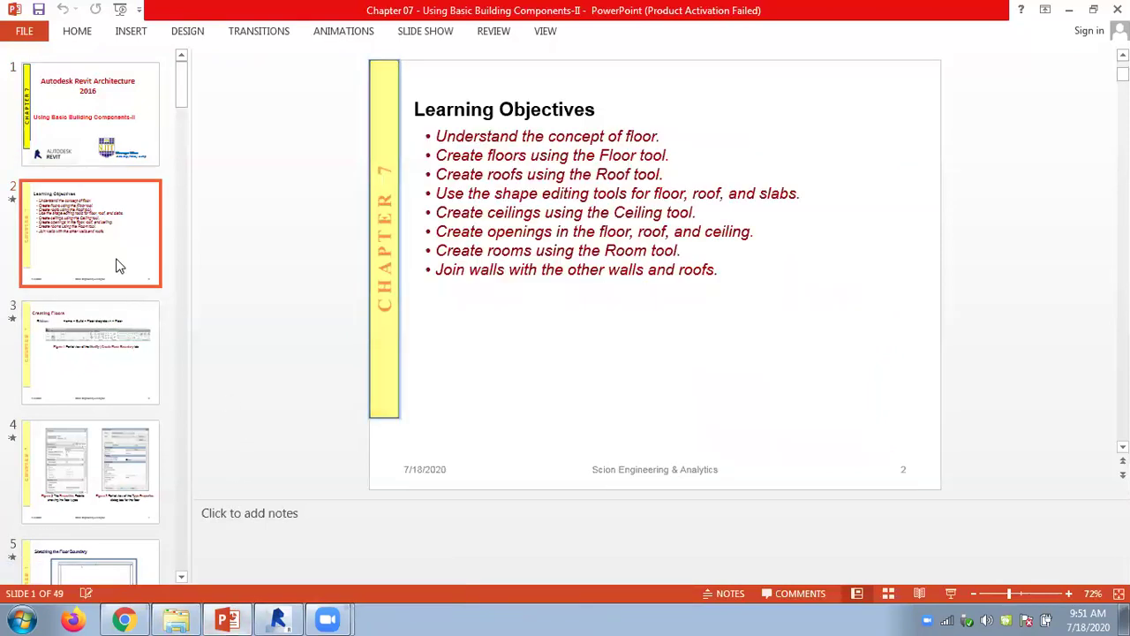
click(1074, 10)
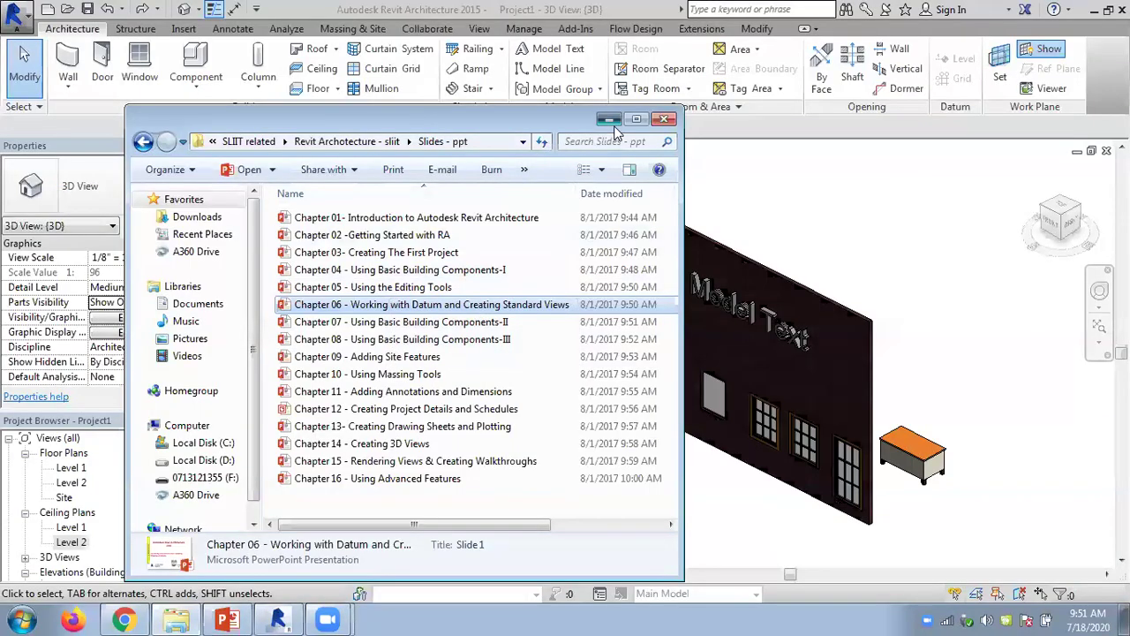
click(610, 119)
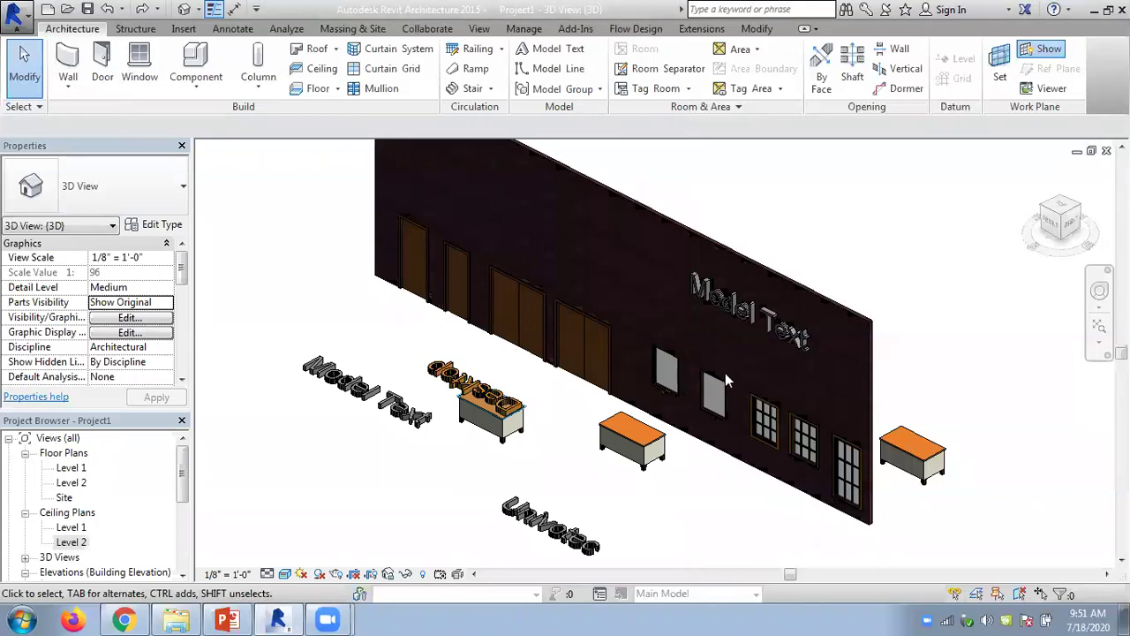
click(231, 619)
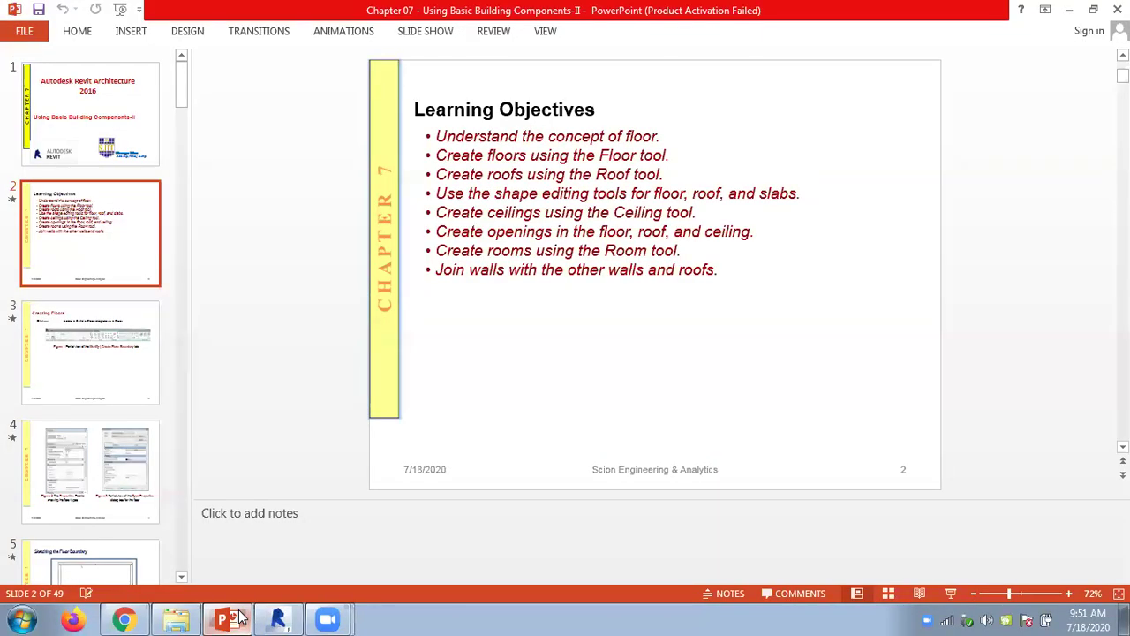
Switch from PowerPoint back to the Project1 3D view in Revit, dismissing the Zoom Cloud Meetings window opened over it
click(239, 619)
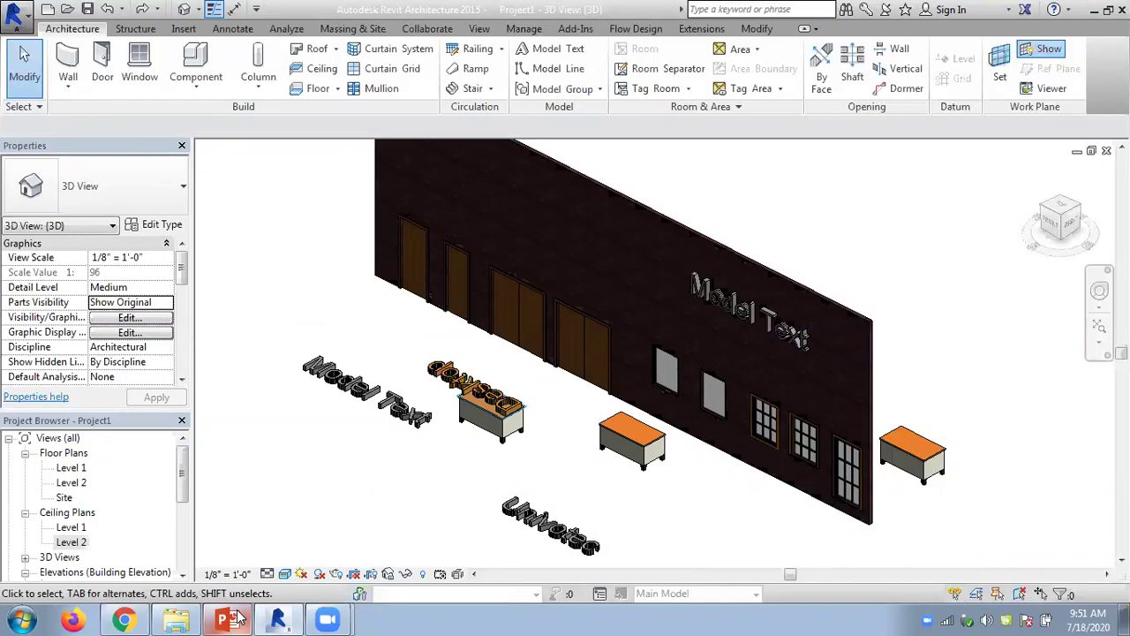
mouse_move(290, 618)
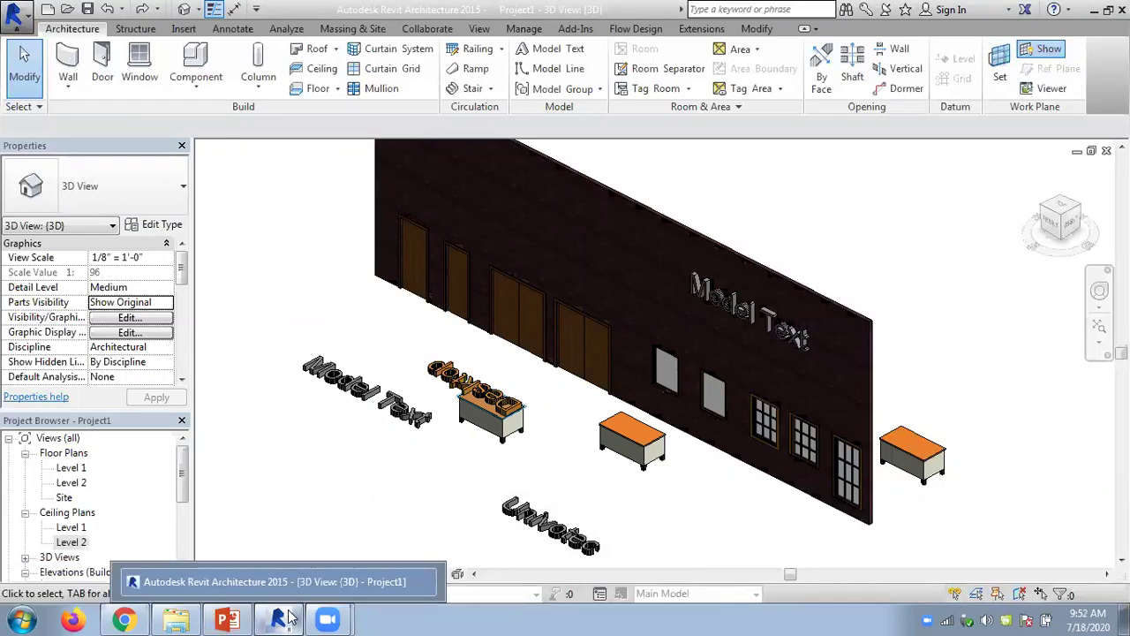
mouse_move(327, 618)
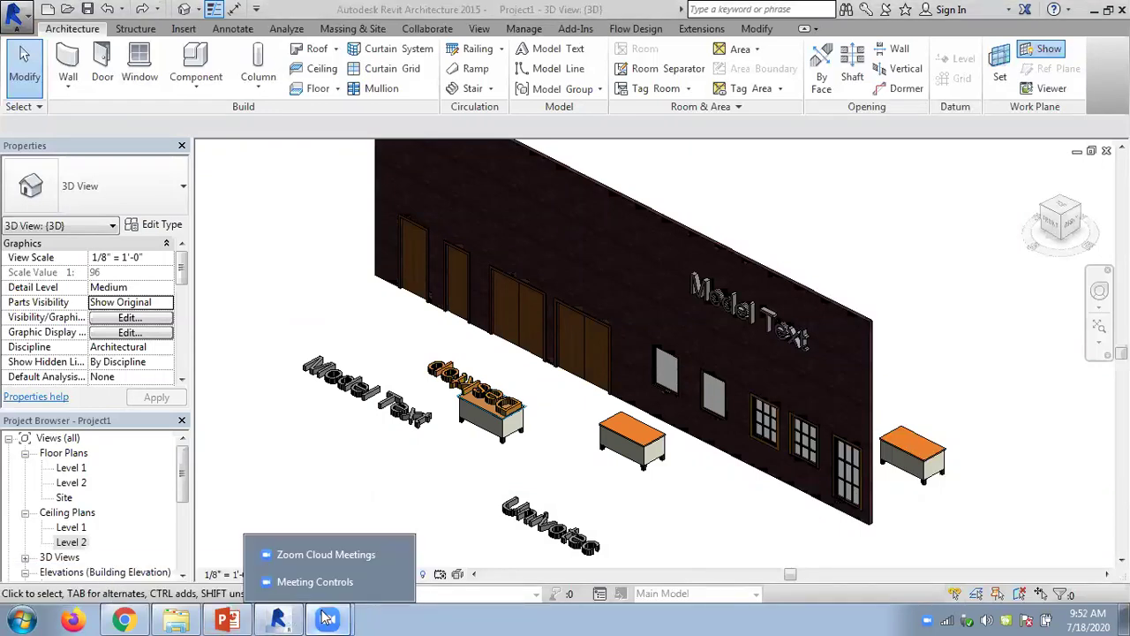
click(323, 558)
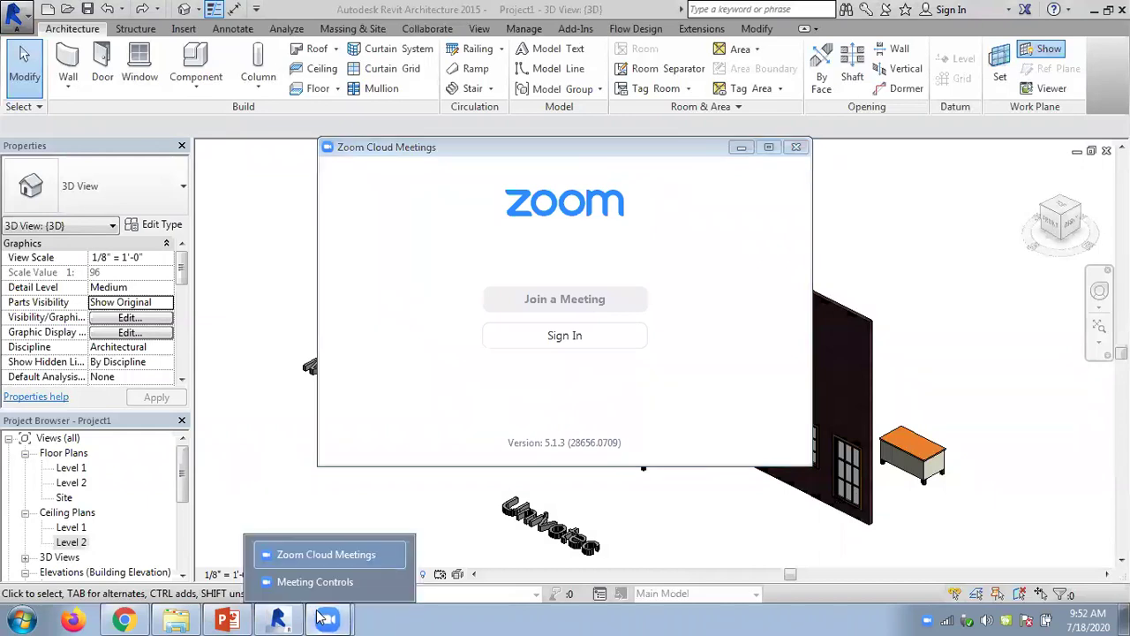
click(345, 584)
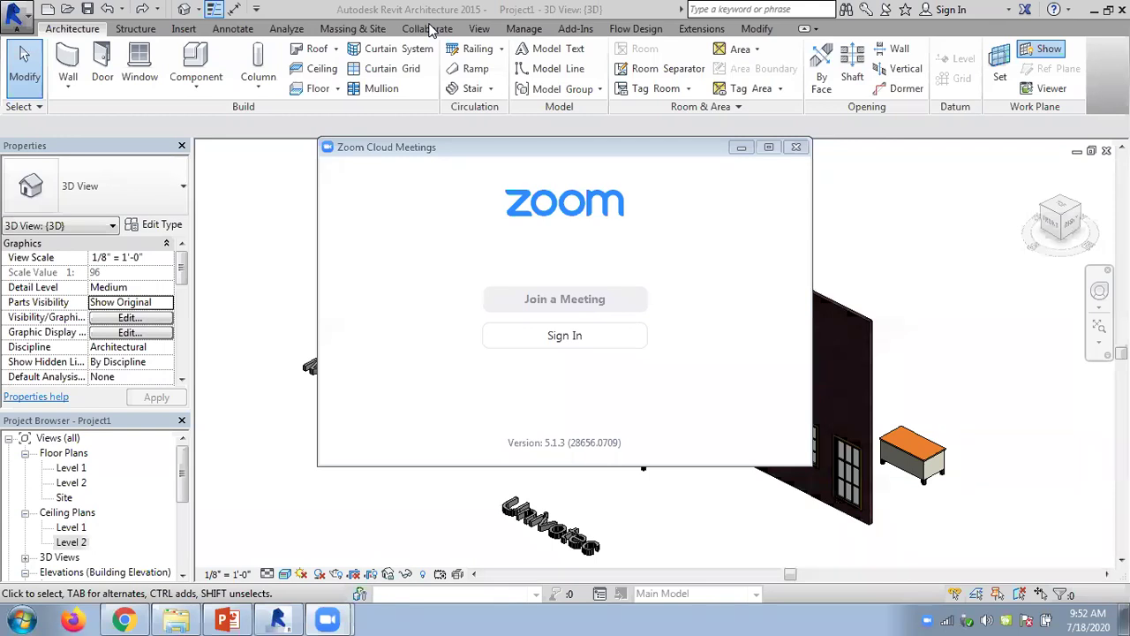
click(240, 202)
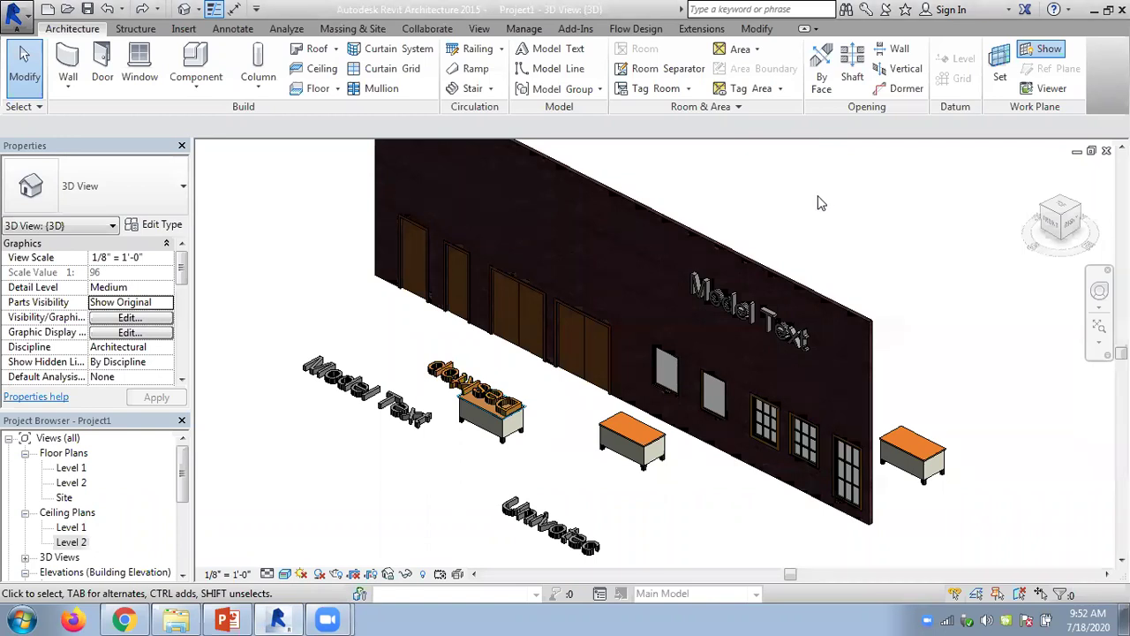
Look over the Level 1 floor plan of Project1 and return to the 3D view
double_click(70, 467)
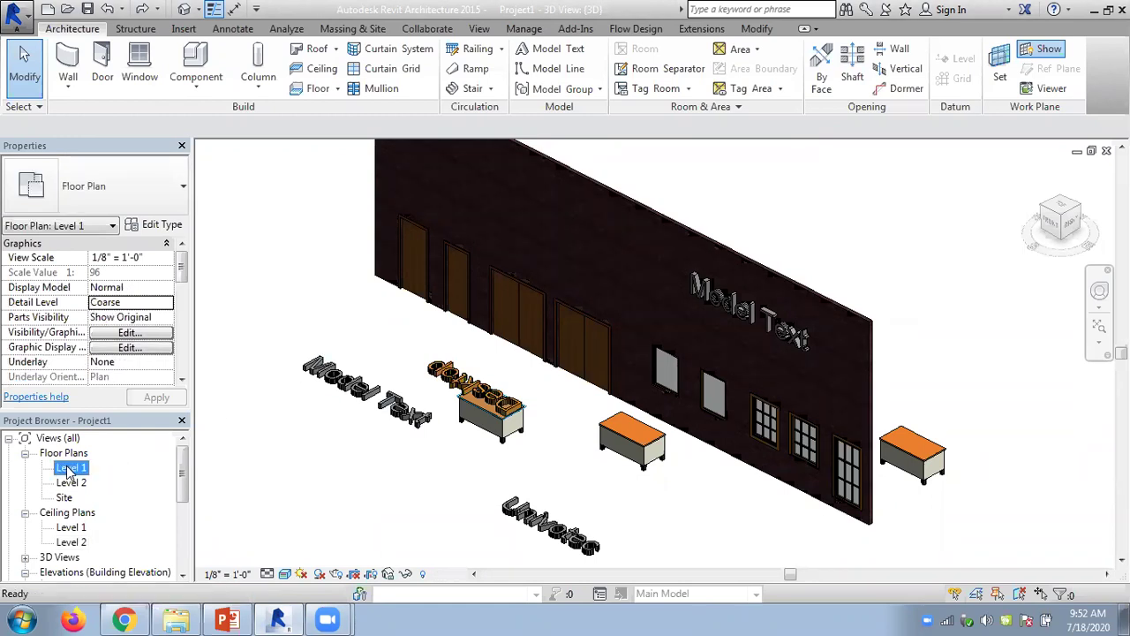
scroll(766, 431, down, 5)
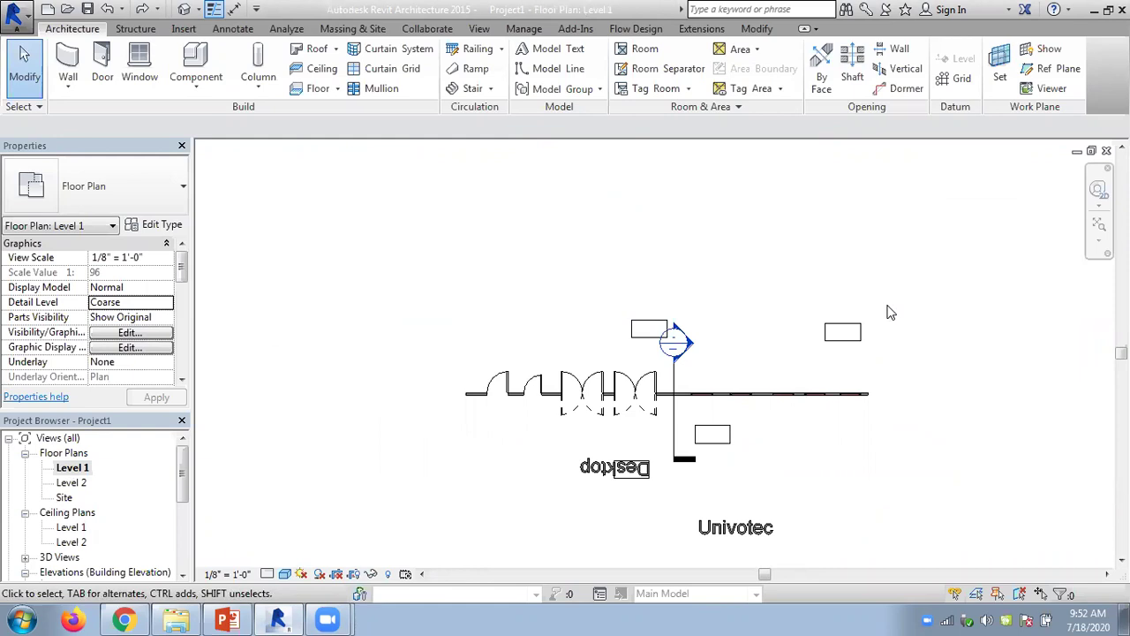
key(ctrl+Tab)
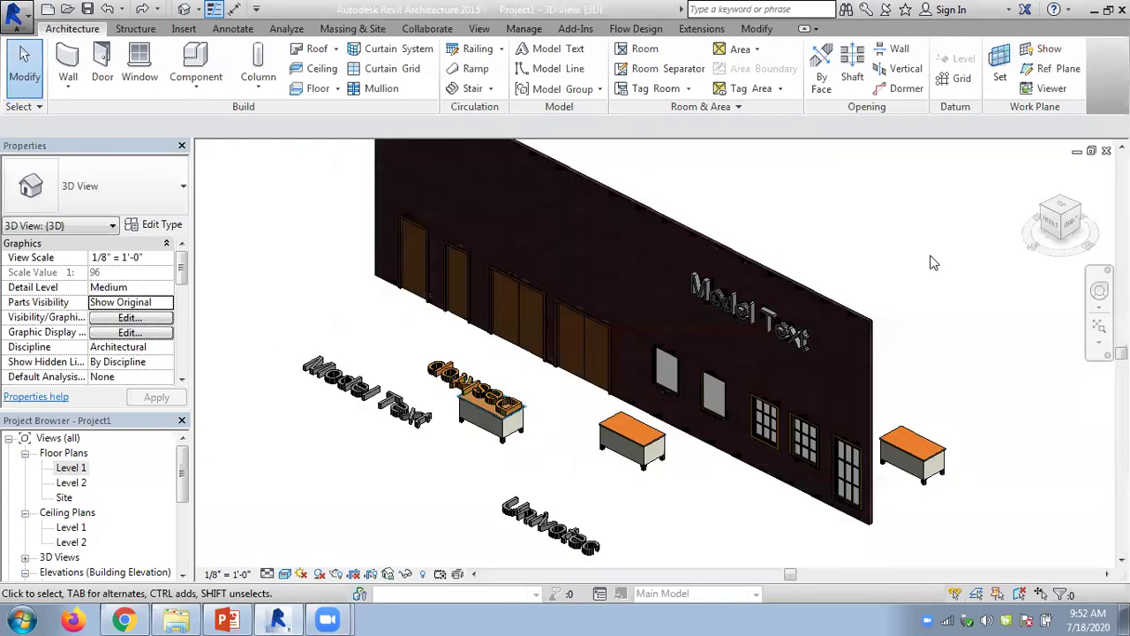
Close all open views of Project1 and discard its changes
click(1107, 150)
click(1106, 150)
click(1107, 150)
click(1107, 150)
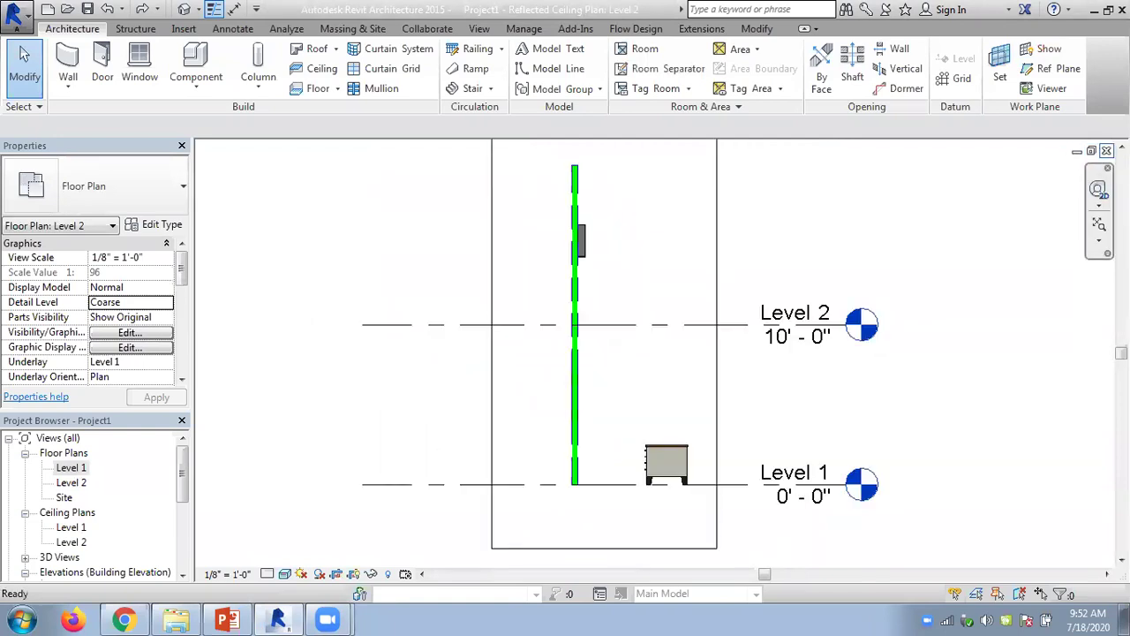
click(1107, 150)
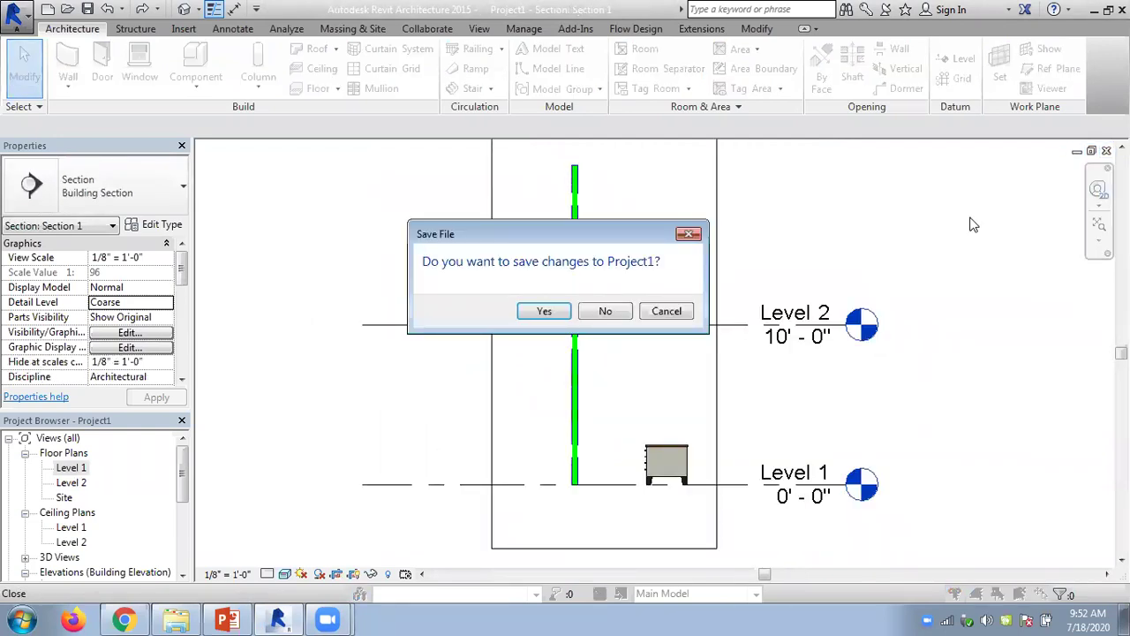
click(629, 312)
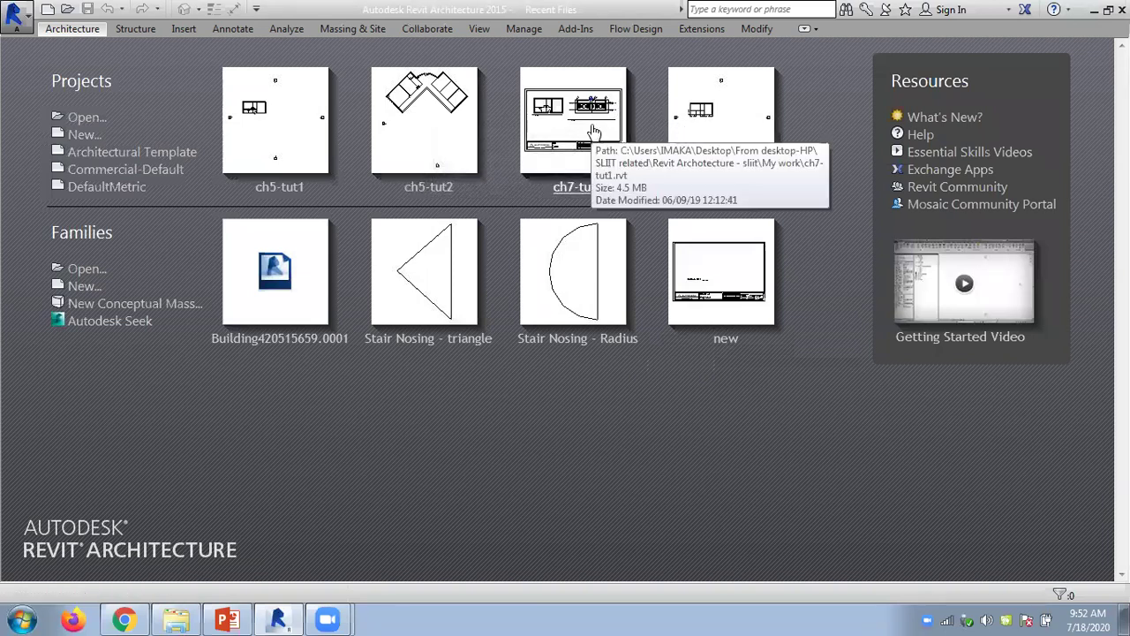
Open the recent project ch7-tut1 and display its First Floor plan followed by the default 3D view
click(595, 133)
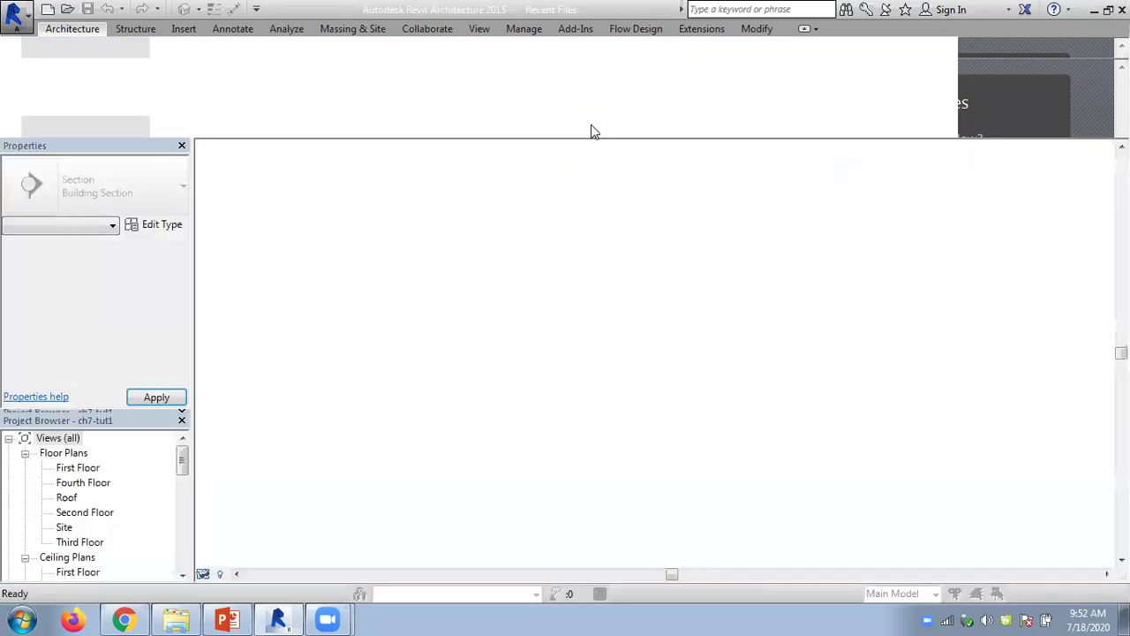
double_click(88, 467)
scroll(492, 300, down, 2)
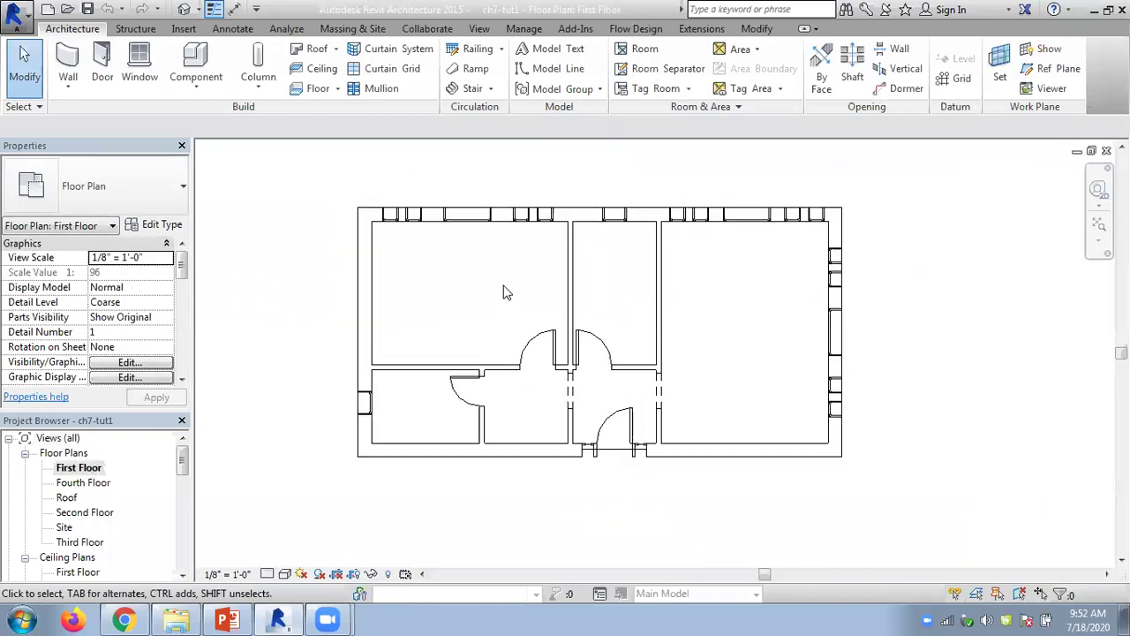
click(183, 9)
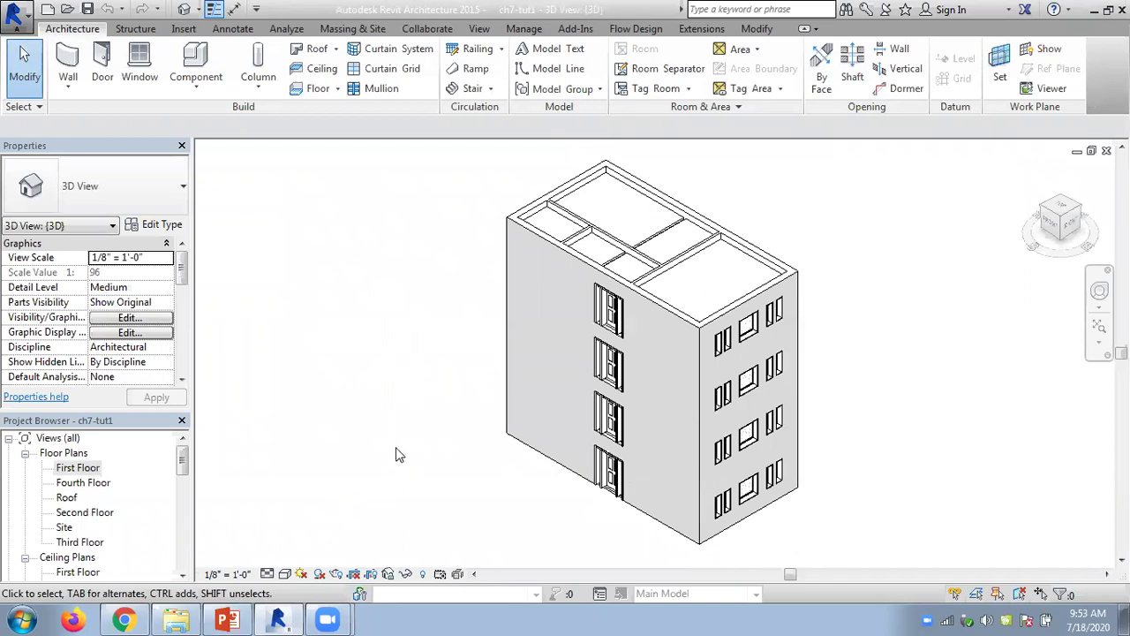
click(324, 616)
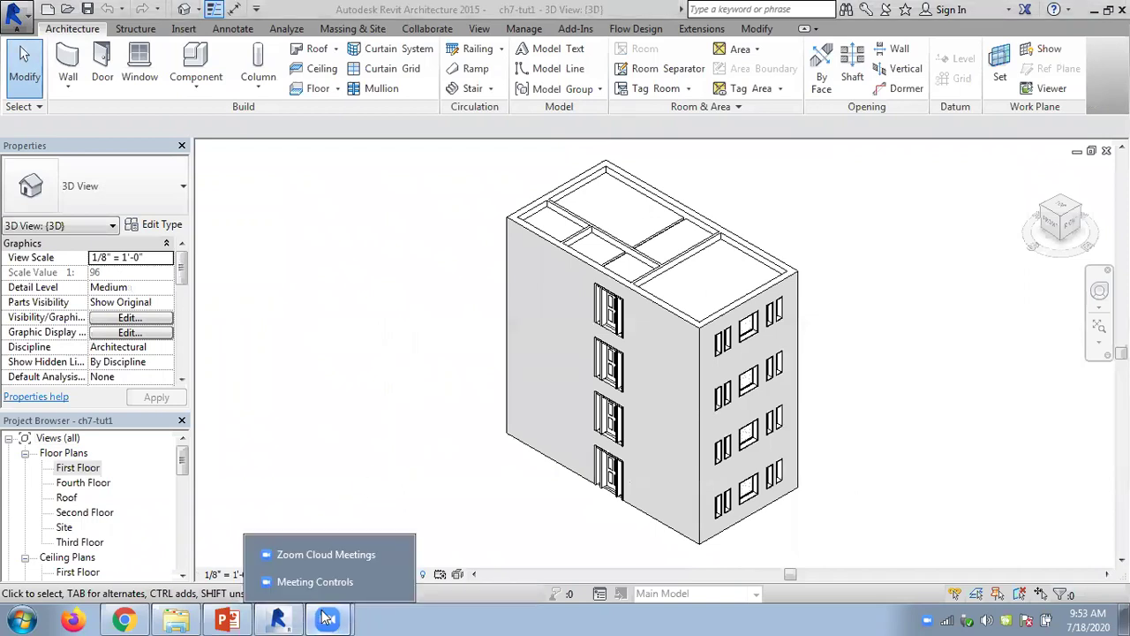
click(935, 253)
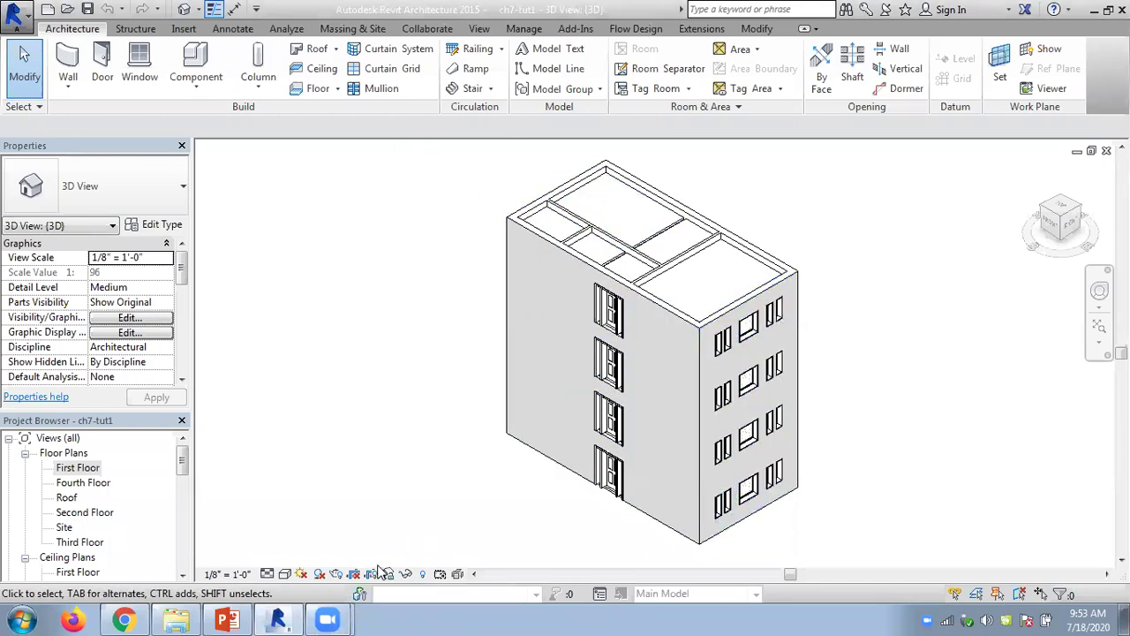
Display the four-storey building in the Realistic visual style and inspect it from below and above in 3D
click(284, 575)
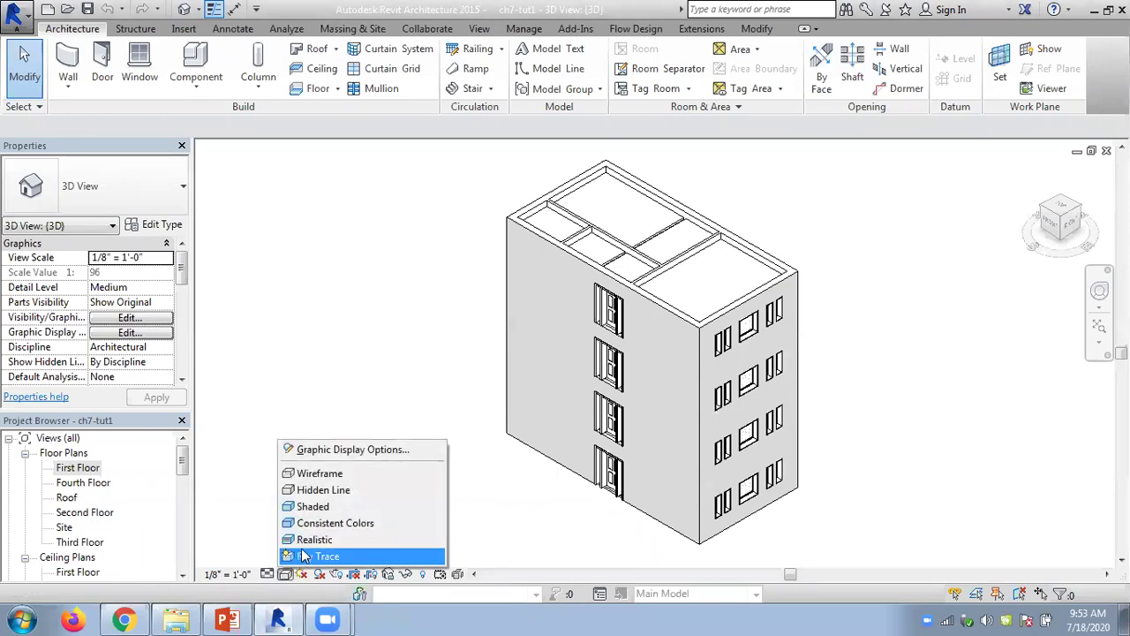
click(303, 539)
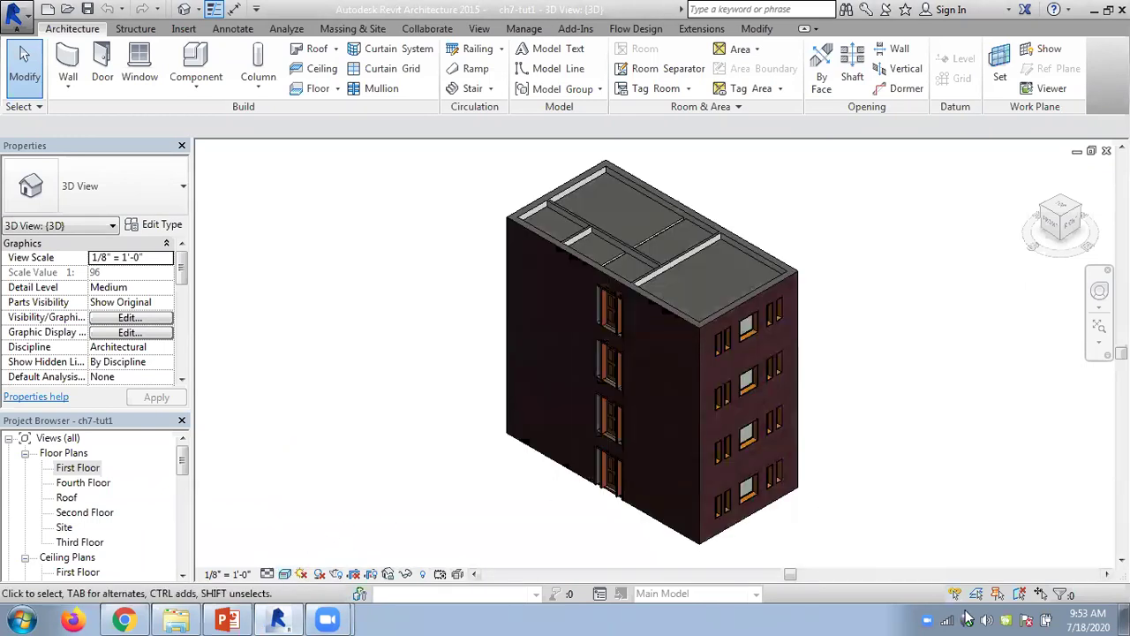
click(986, 620)
drag(982, 451, 962, 444)
click(919, 366)
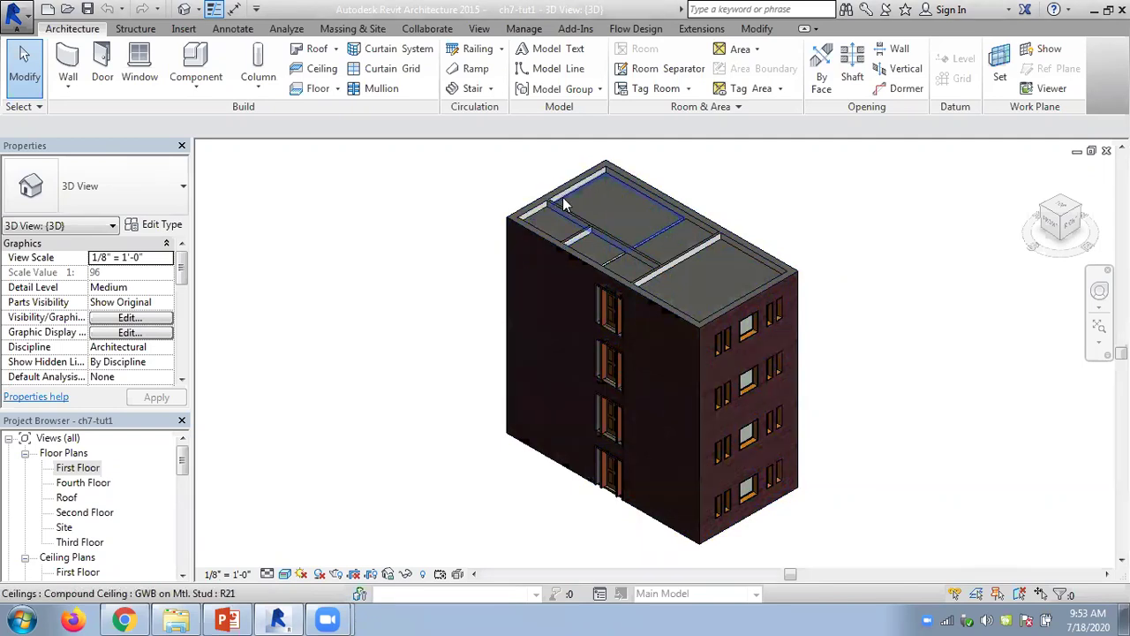
shift+middle_drag(469, 383, 480, 336)
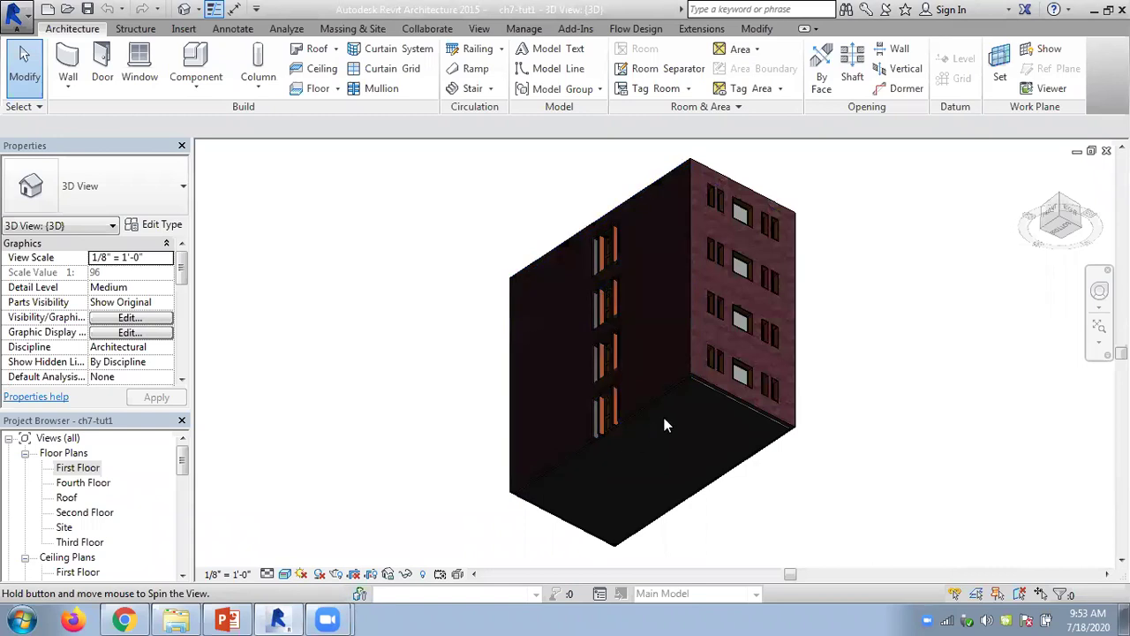
click(728, 406)
click(946, 439)
shift+middle_drag(923, 377, 330, 439)
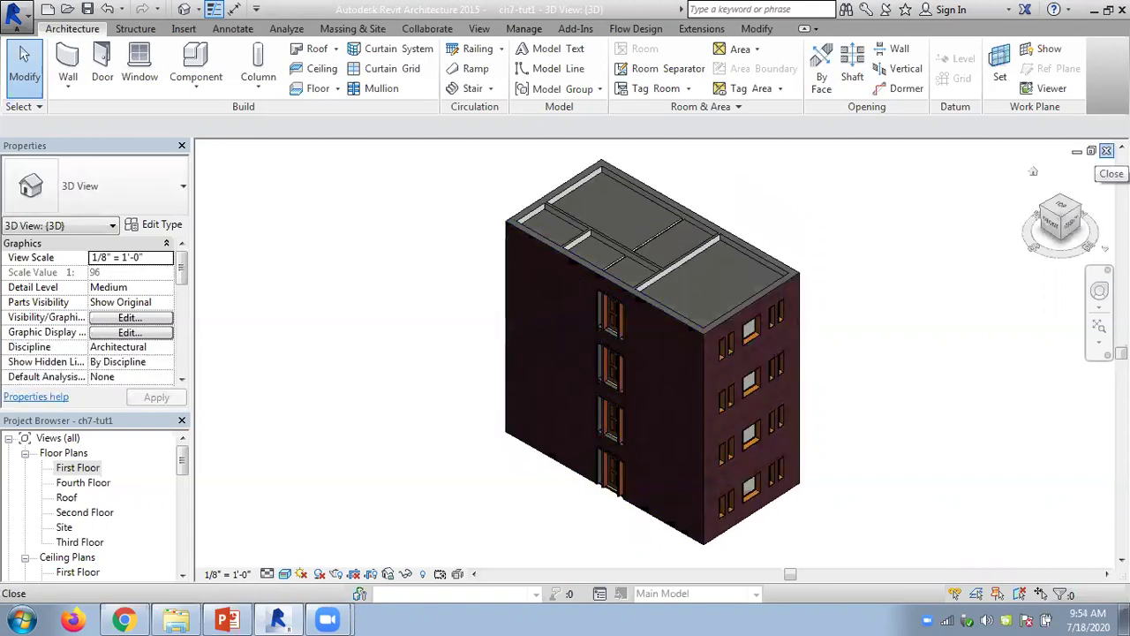
Close the 3D, First Floor and sheet views of ch7-tut1 and discard the project's changes
click(1106, 151)
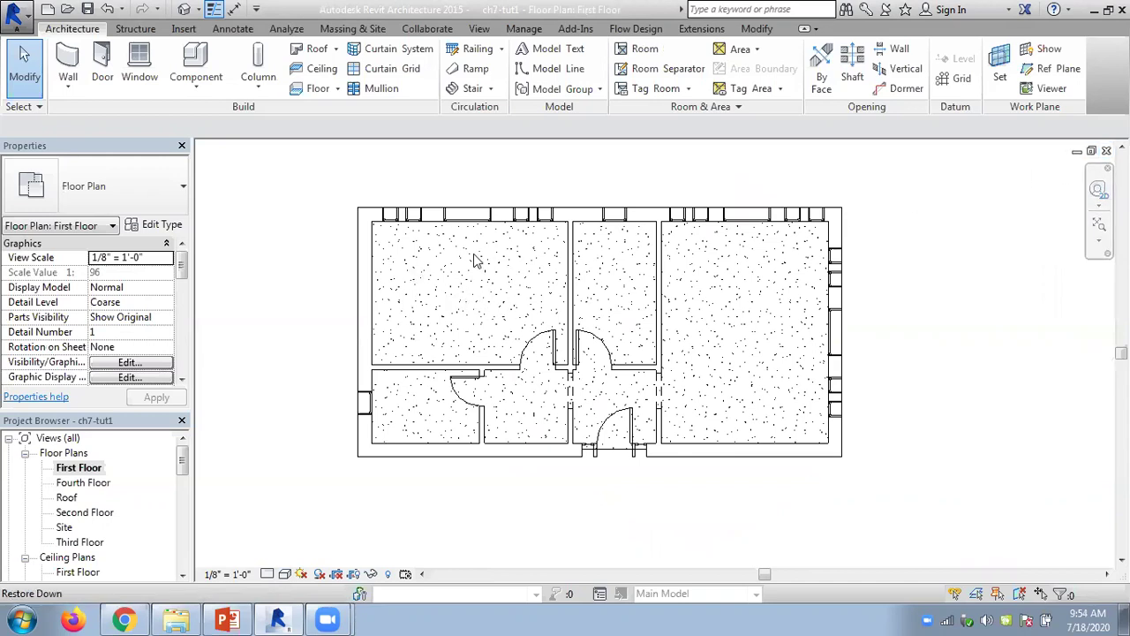
click(1106, 151)
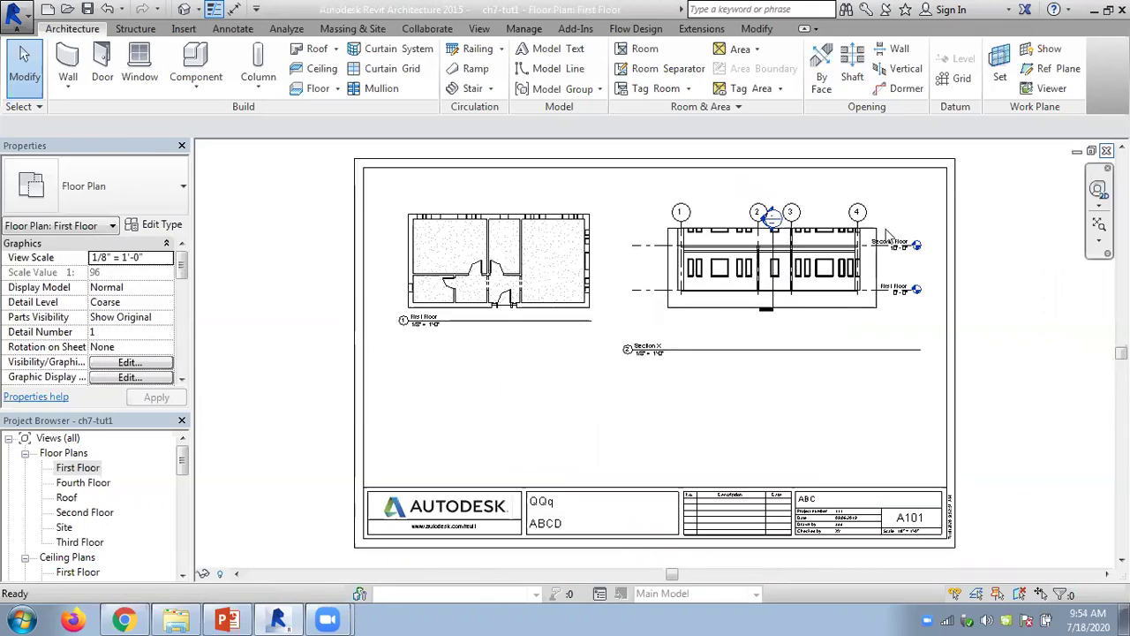
click(1106, 151)
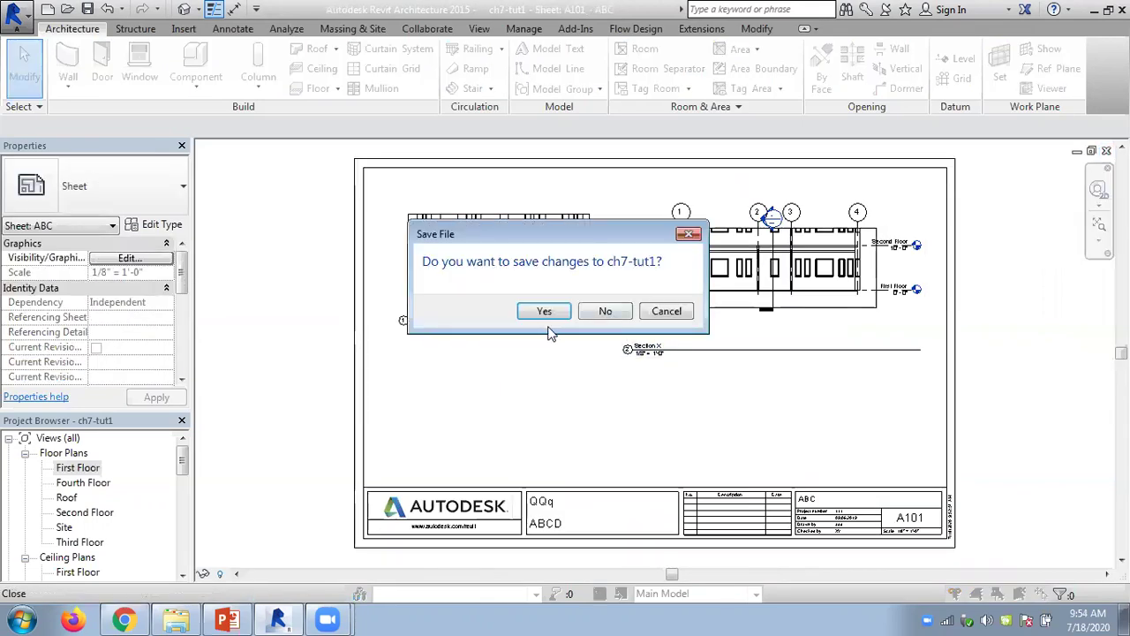
click(609, 309)
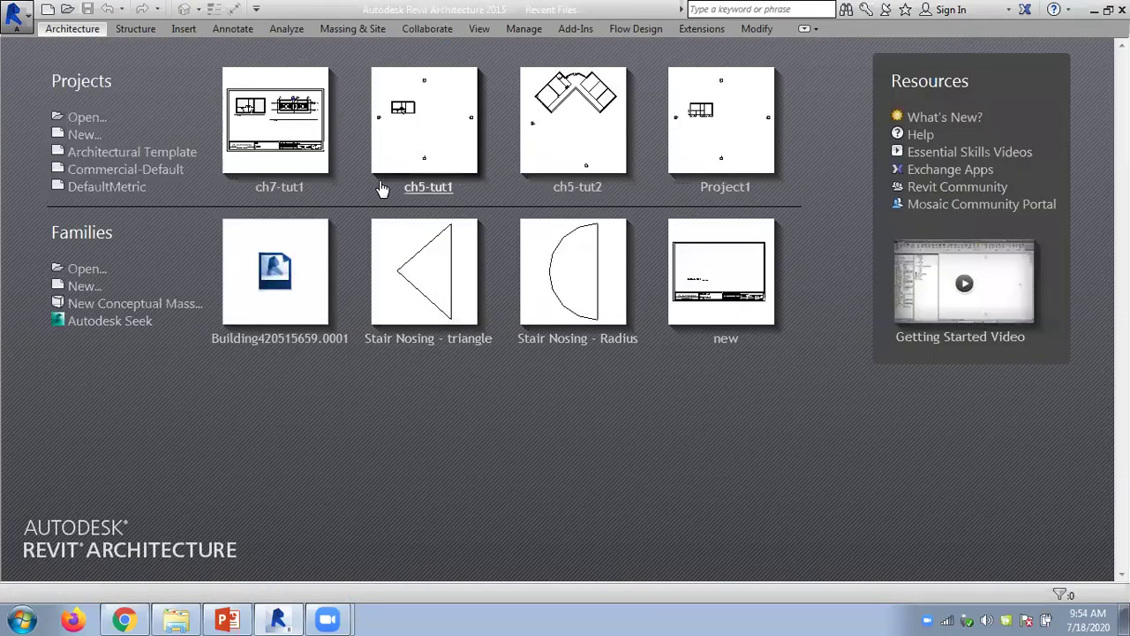
Open the recent project ch5-tut1 and inspect its single-storey building in the default 3D view
click(488, 157)
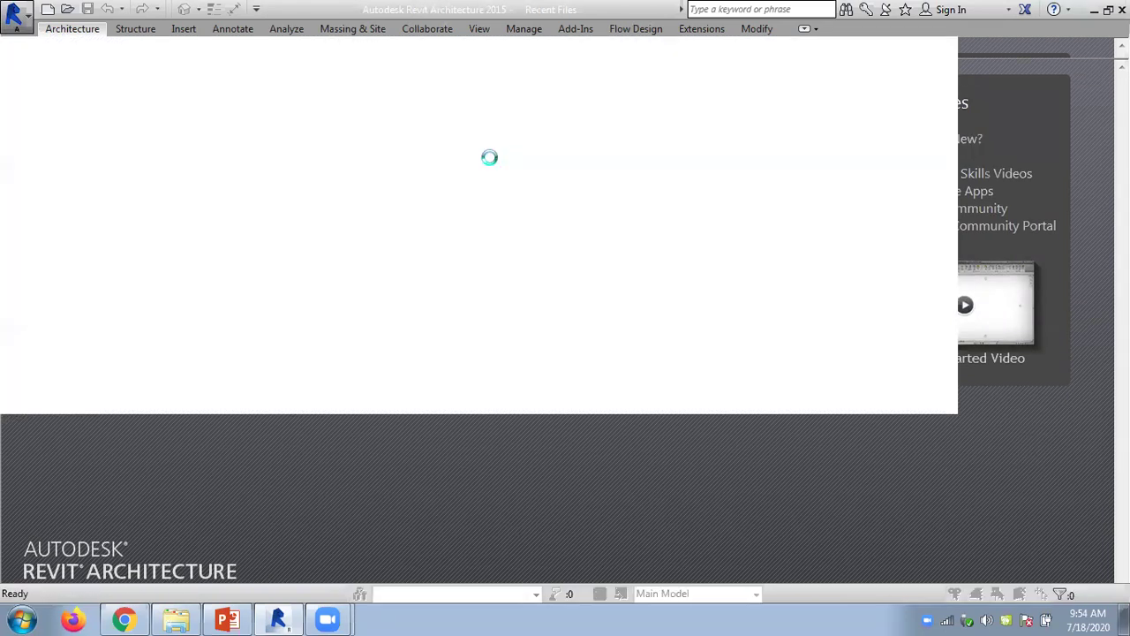
scroll(536, 281, up, 4)
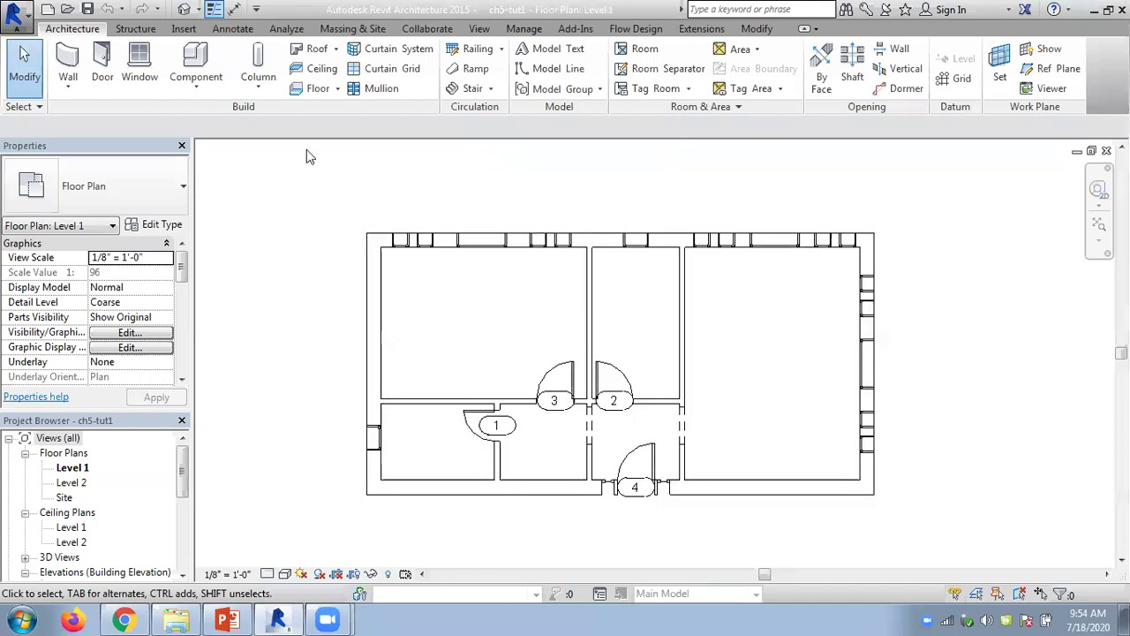
click(184, 9)
shift+middle_drag(914, 461, 959, 546)
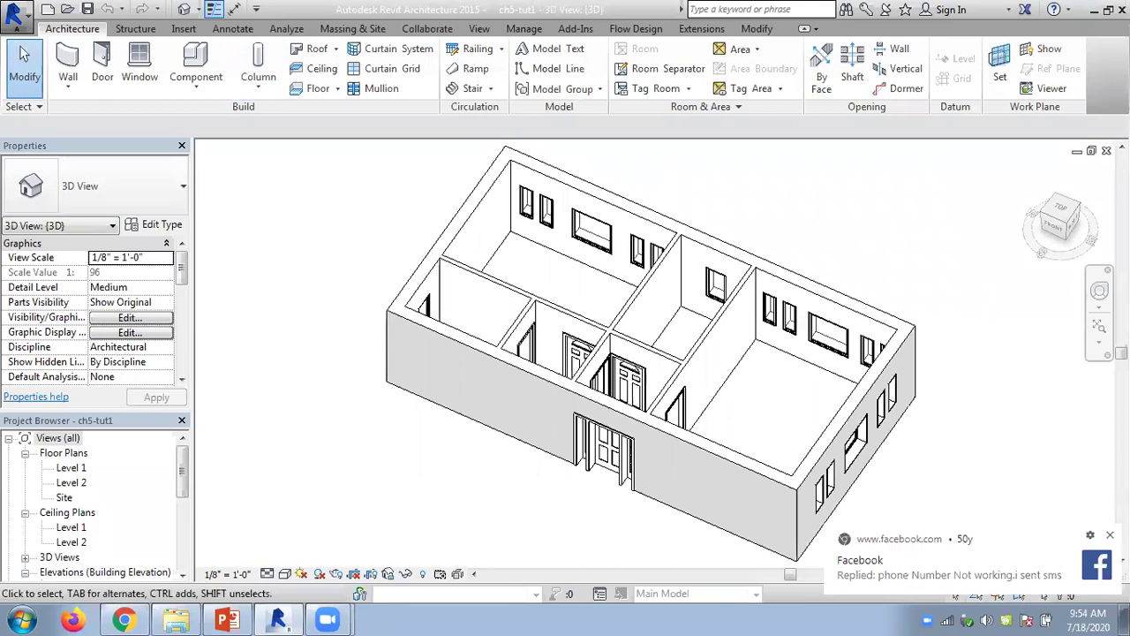
shift+middle_drag(1010, 472, 975, 397)
Return to the Level 1 floor plan of ch5-tut1 with the whole building in view
click(71, 469)
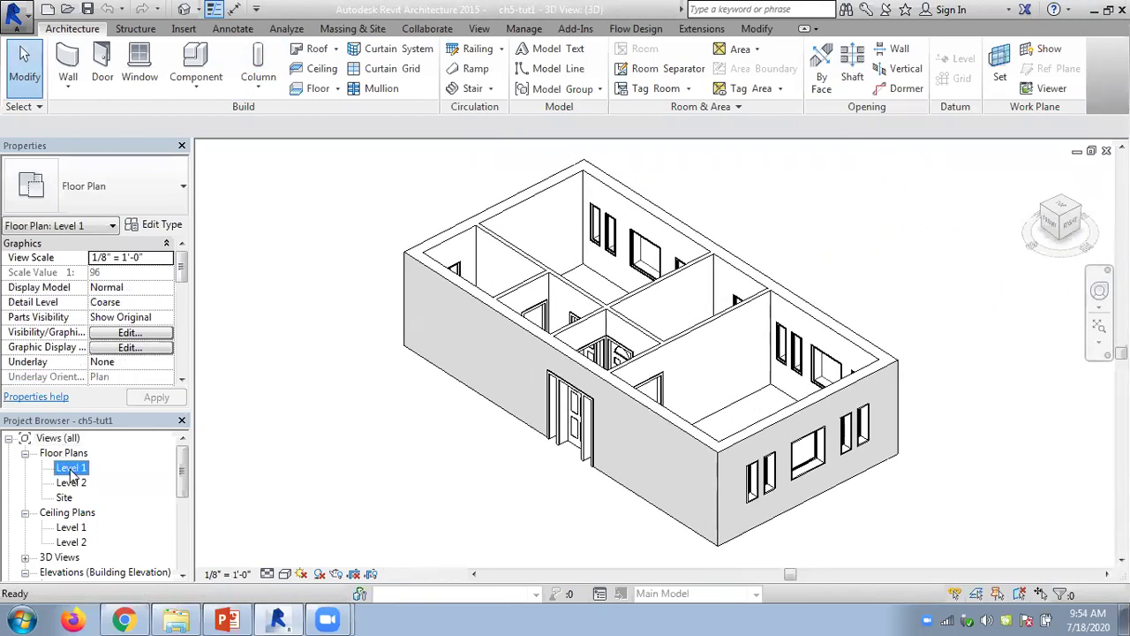
double_click(70, 468)
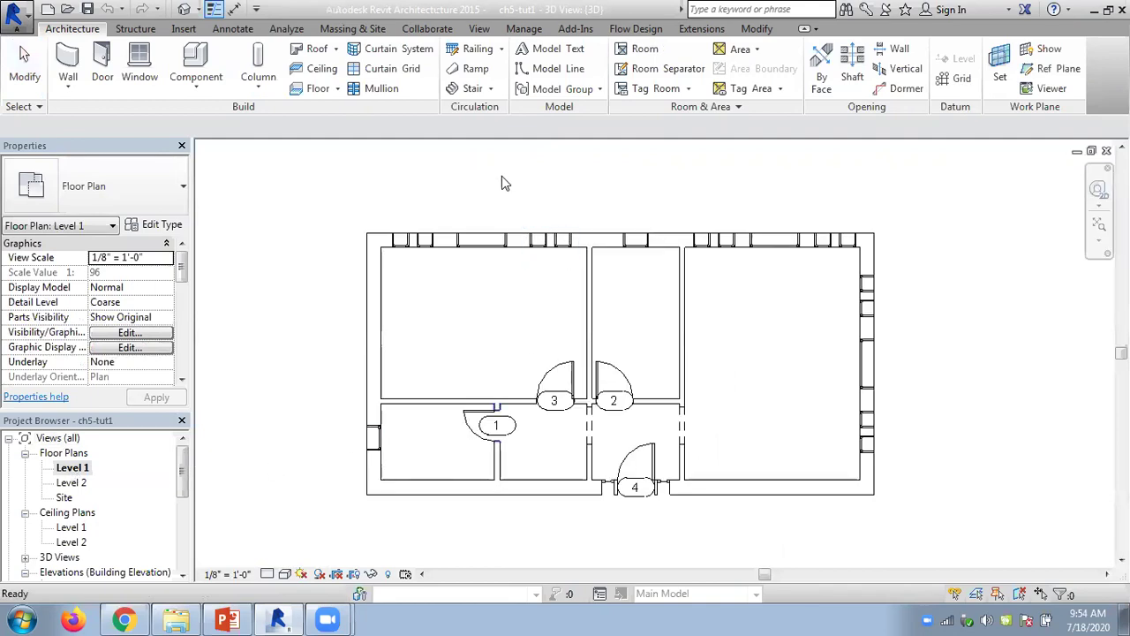
click(269, 513)
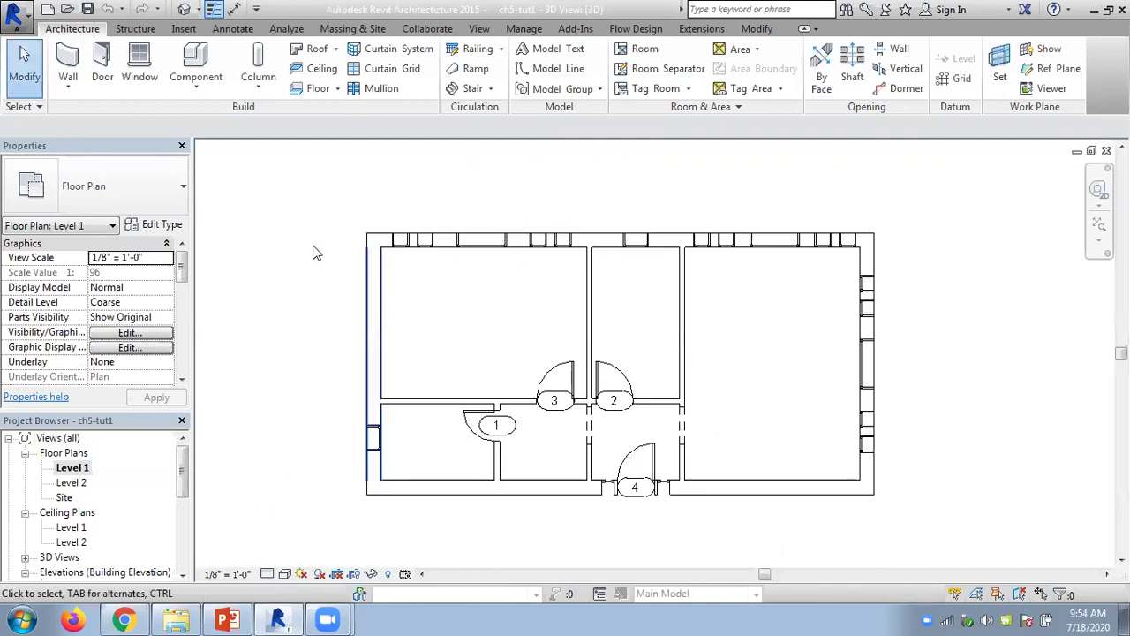
middle_drag(316, 254, 288, 238)
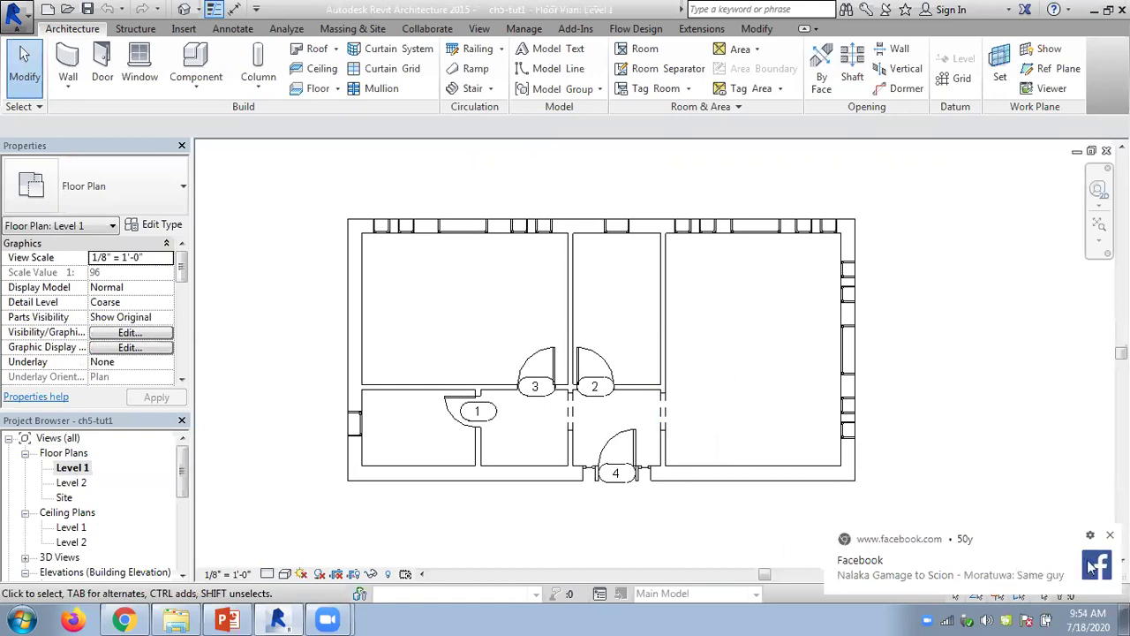
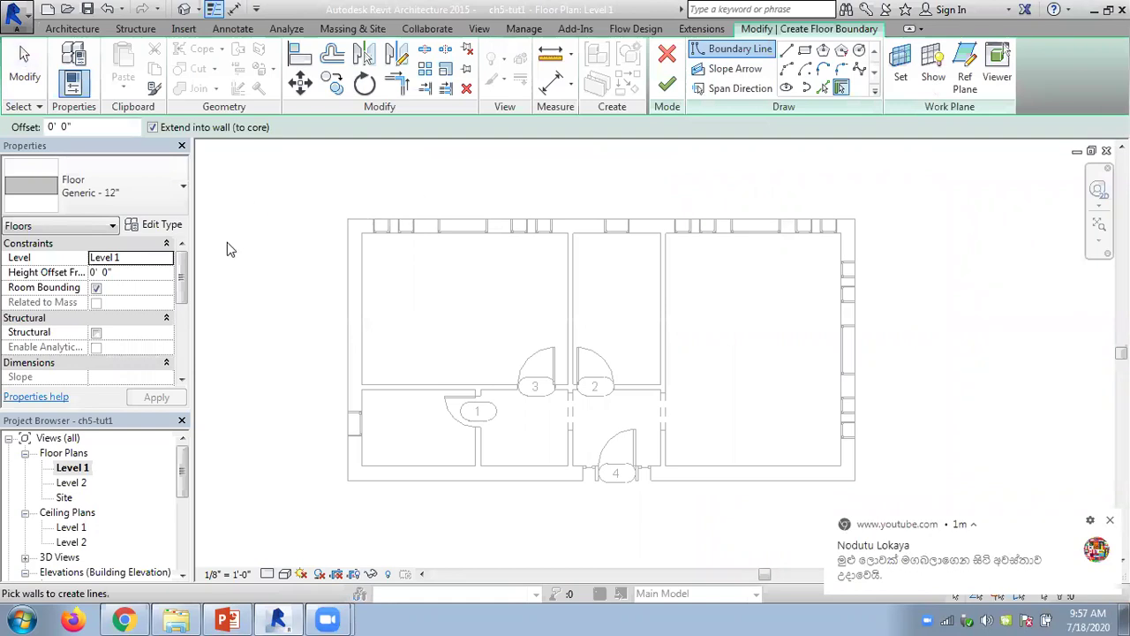
Review the available floor types and examine the type properties and layer structure of the Generic - 12" floor
click(117, 194)
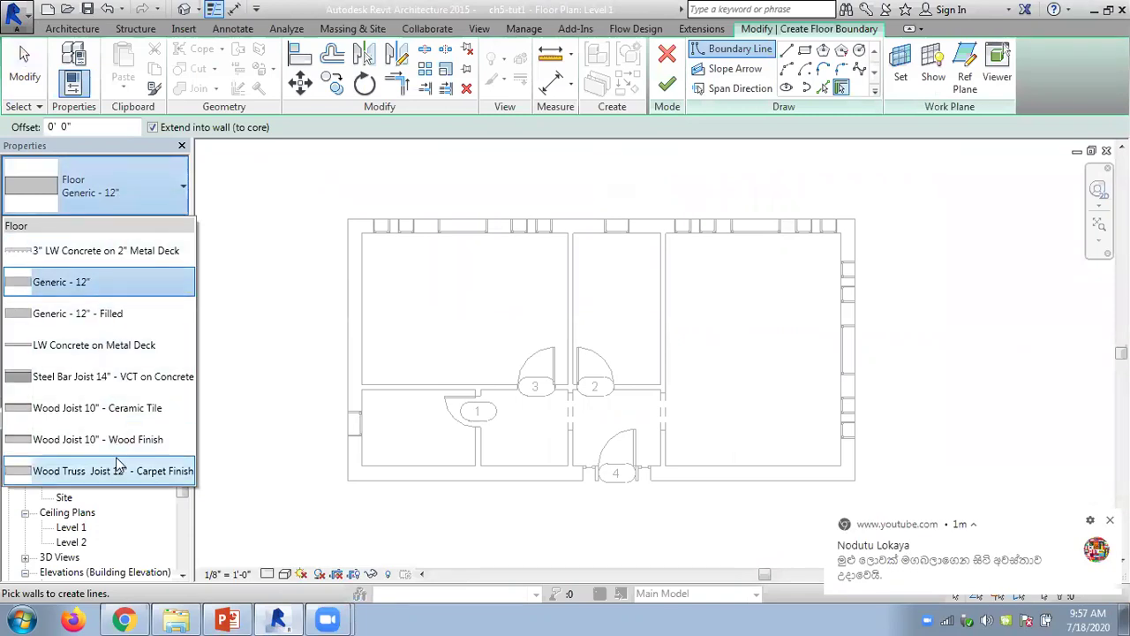
click(236, 234)
click(167, 225)
click(528, 173)
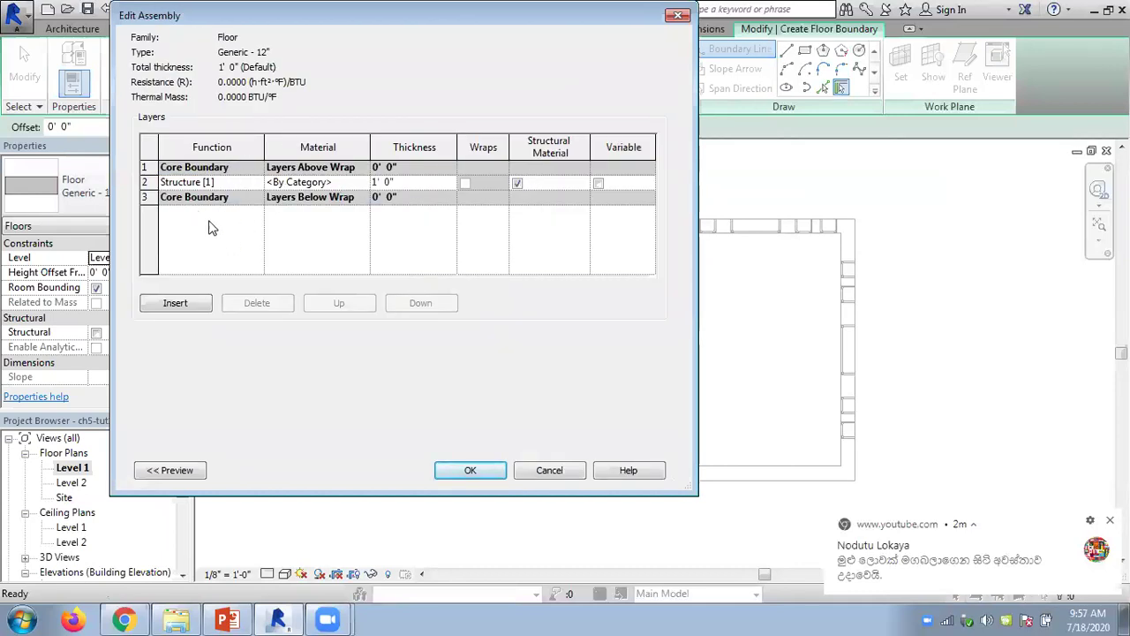
click(549, 470)
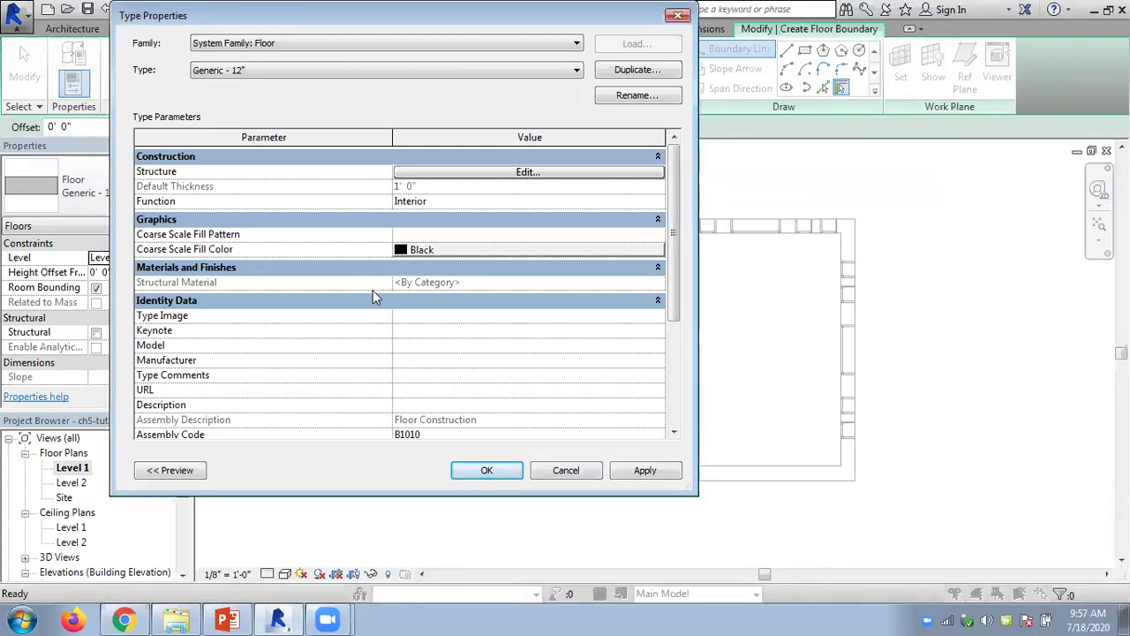
click(563, 471)
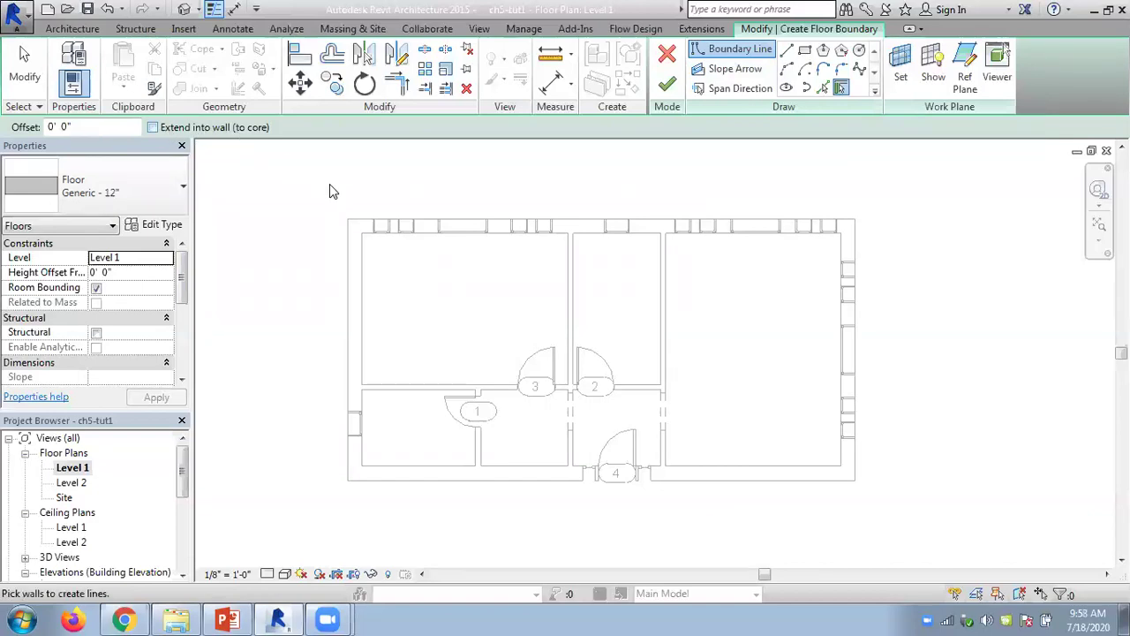
Pick the four exterior walls on Level 1 to place the floor's boundary lines along their outer faces
click(385, 240)
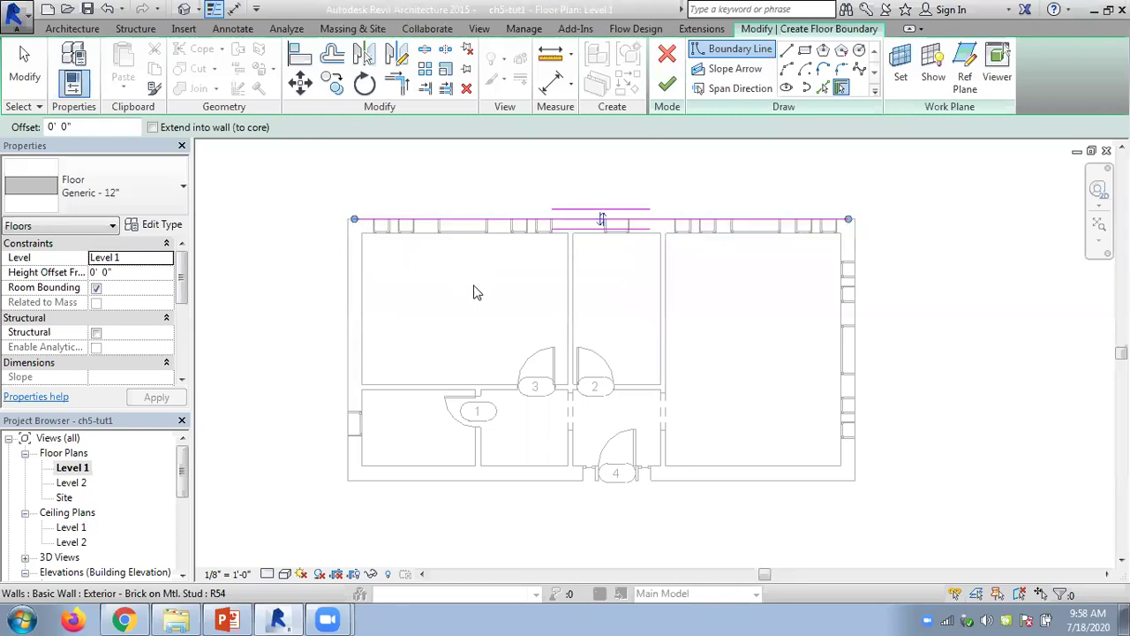
scroll(476, 292, up, 2)
click(645, 203)
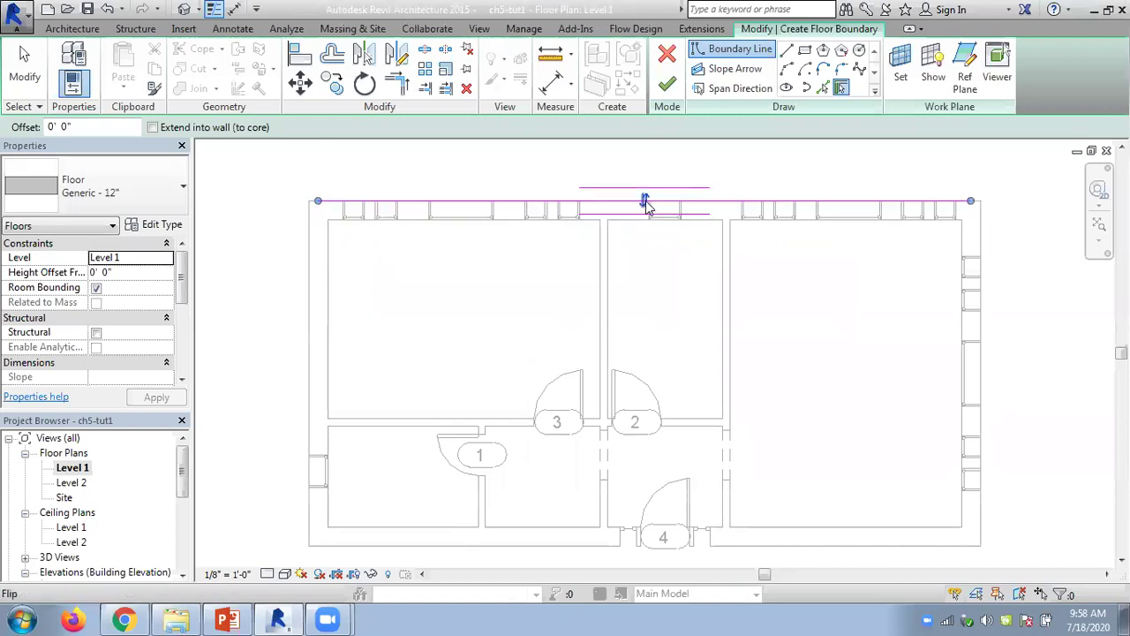
scroll(450, 255, down, 1)
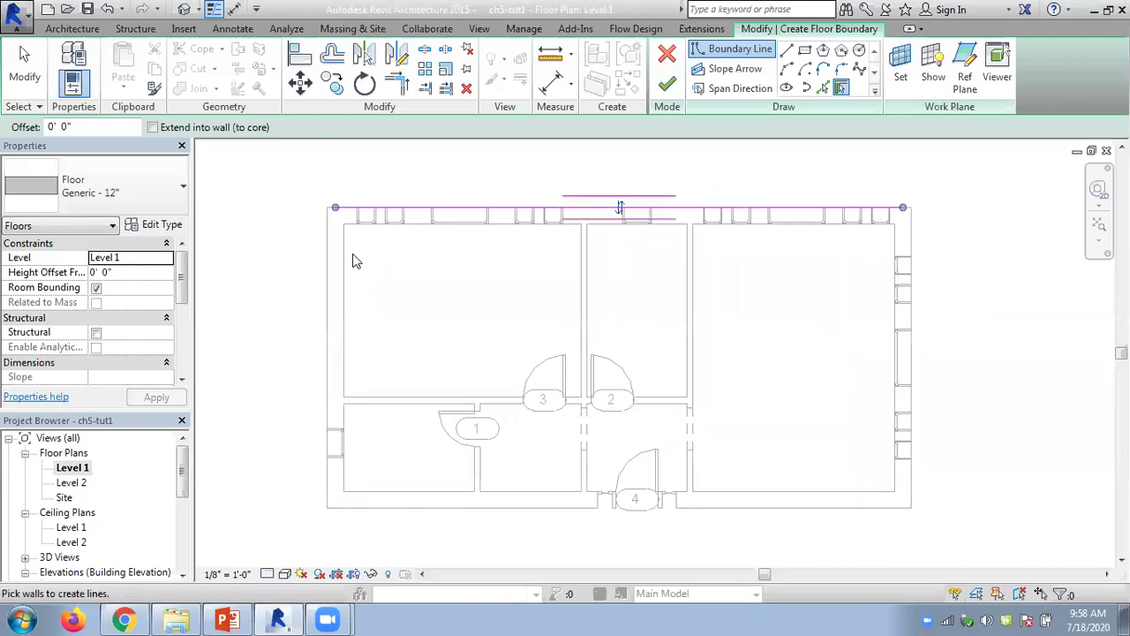
click(327, 291)
click(411, 507)
click(917, 473)
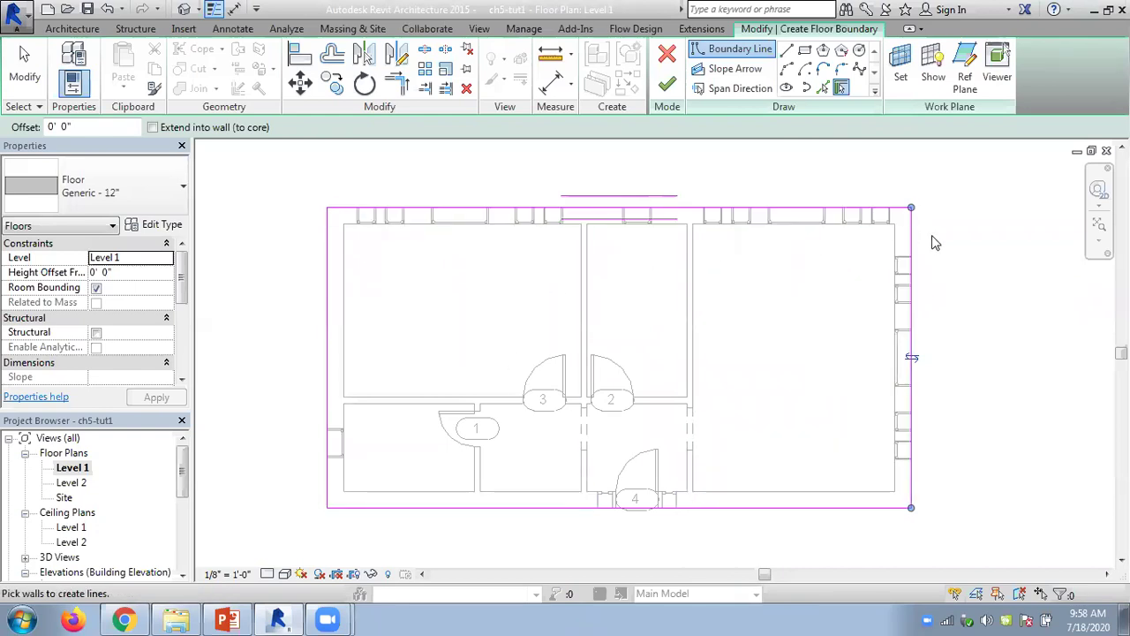
Flip the boundary to the walls' inner faces and back to the outer faces, and finish the Generic - 12" floor
click(912, 357)
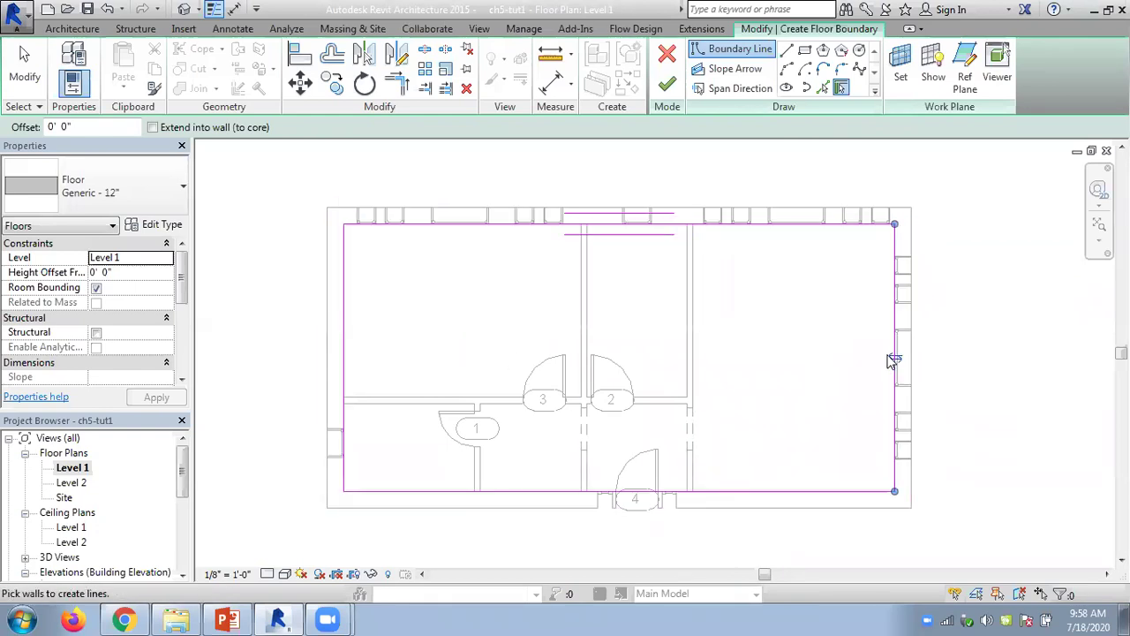
click(896, 358)
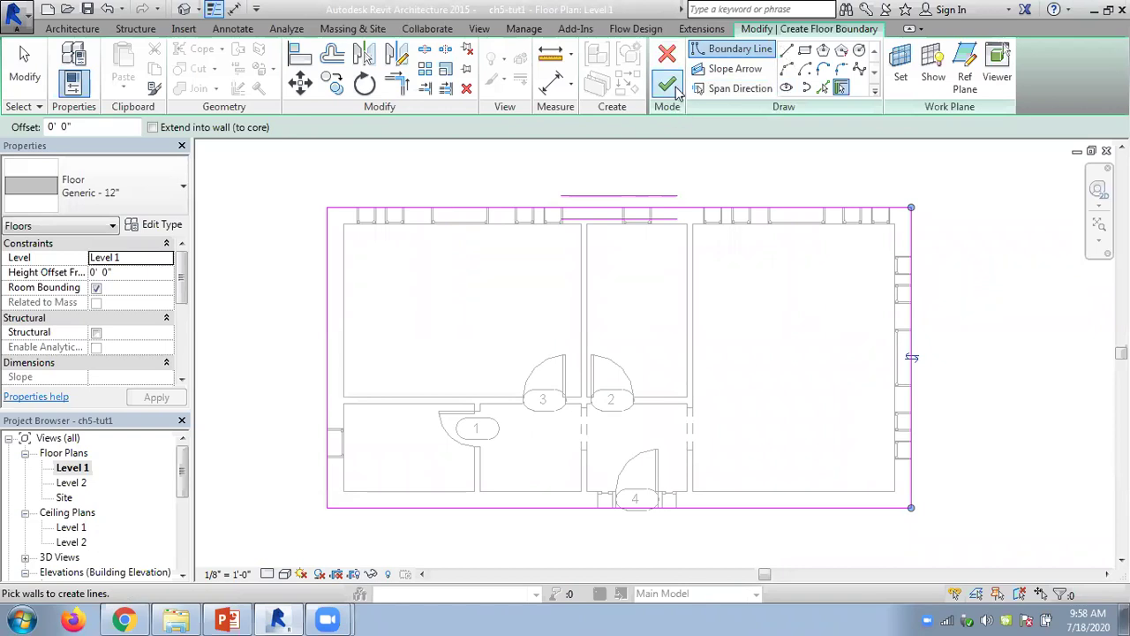
click(667, 84)
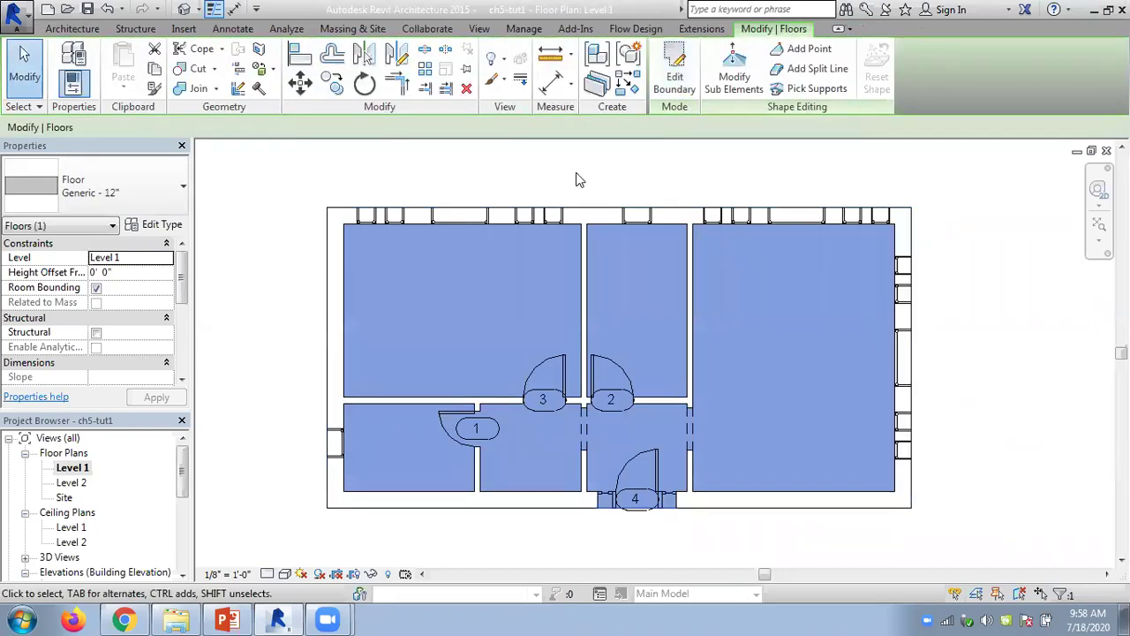
key(Escape)
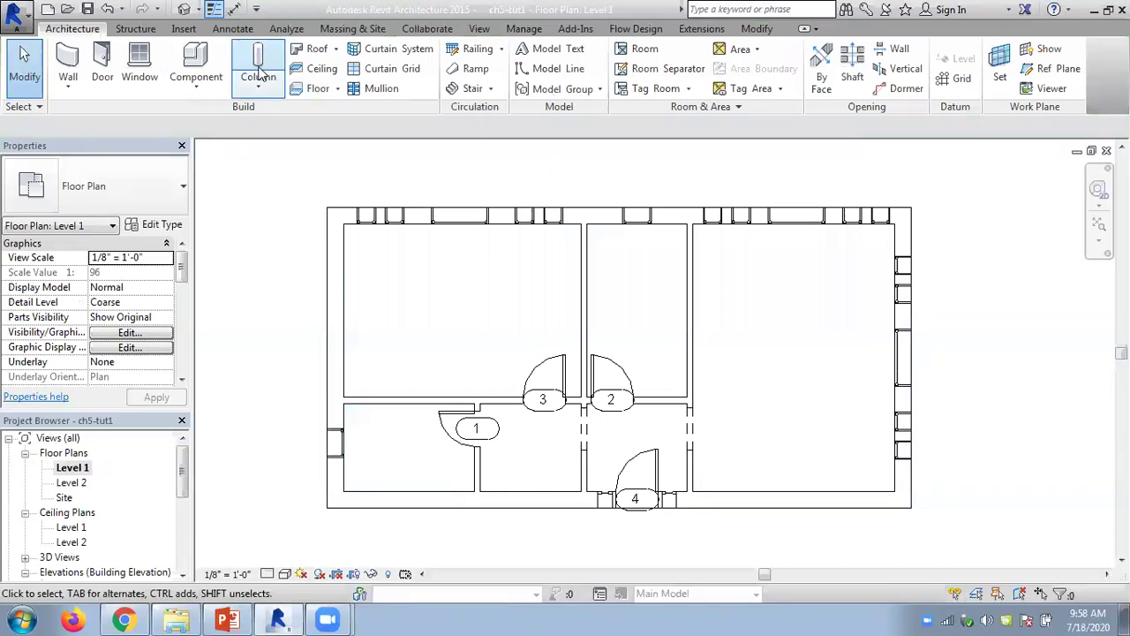
Show the building with its floor in the default 3D view using the Realistic visual style
click(184, 11)
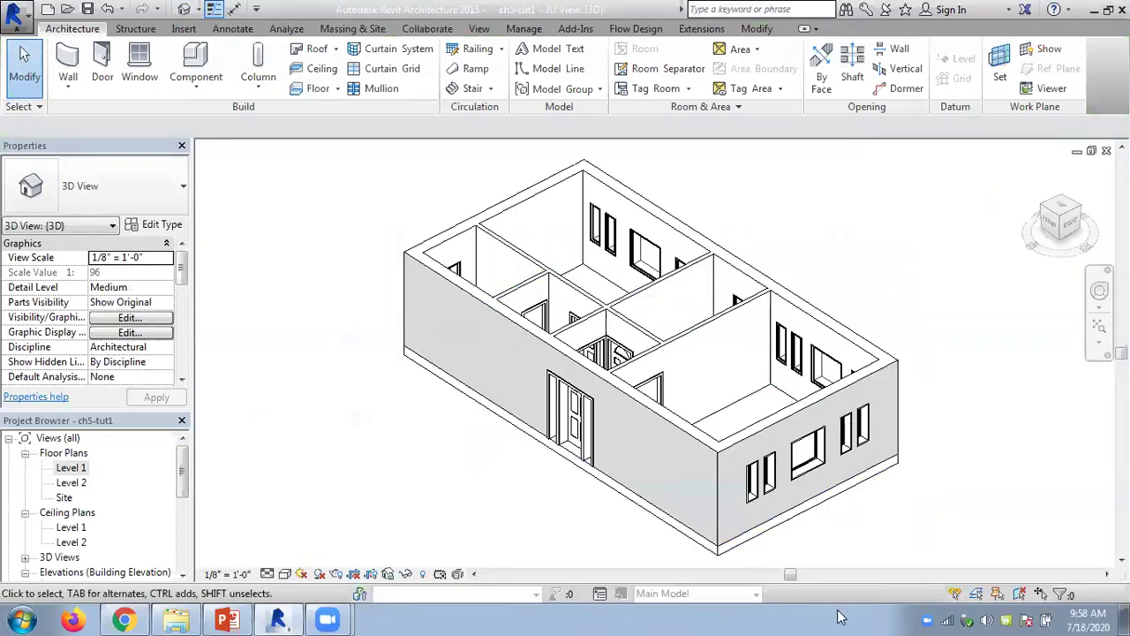
scroll(806, 548, up, 4)
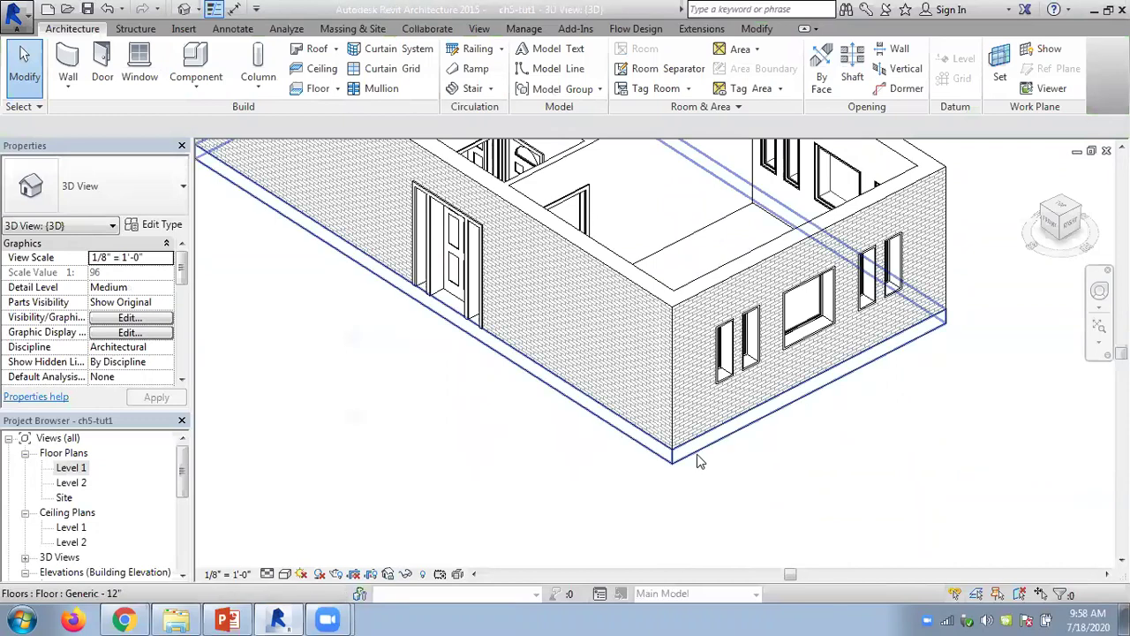
click(698, 461)
click(284, 574)
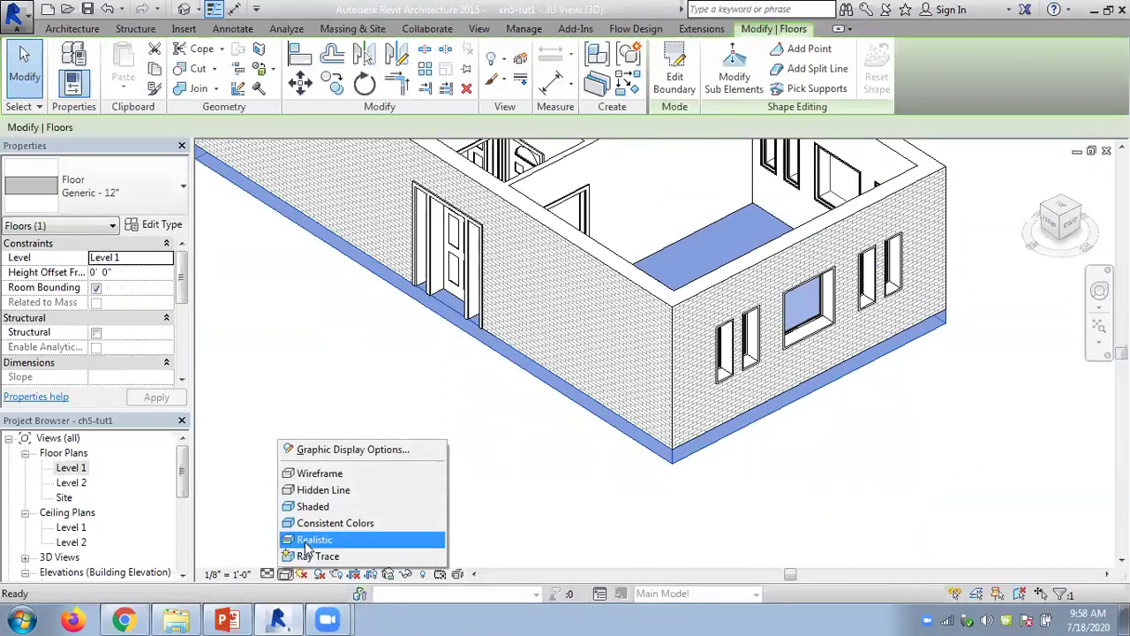
click(331, 538)
click(458, 506)
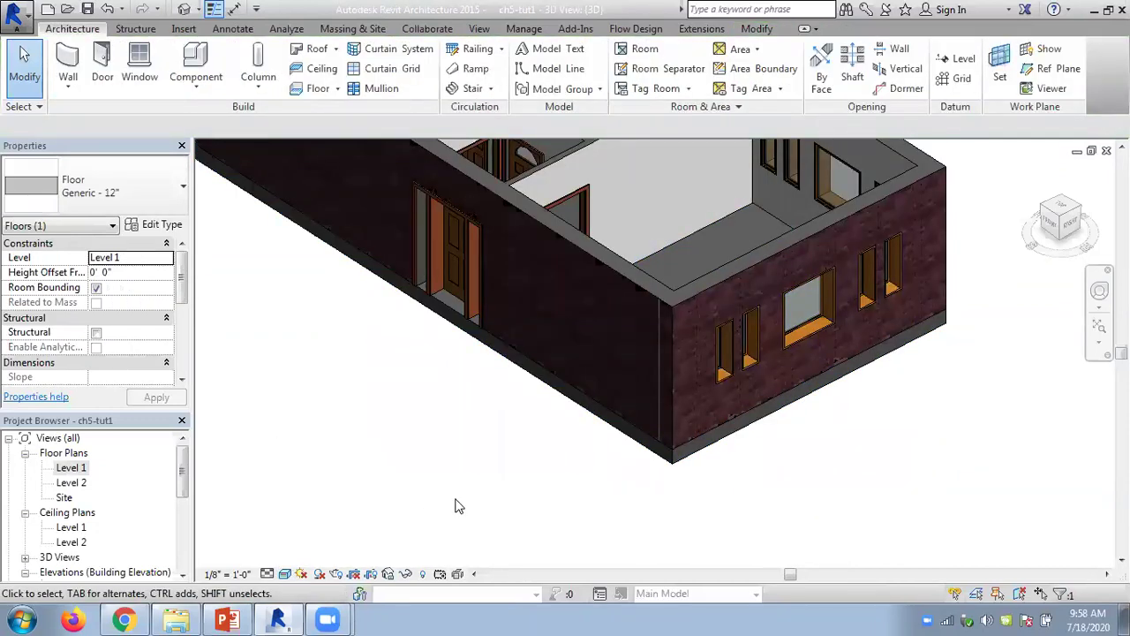
Edit the floor's boundary in the Level 1 plan, moving its upper edge down to cross the middle of the upper rooms
click(669, 460)
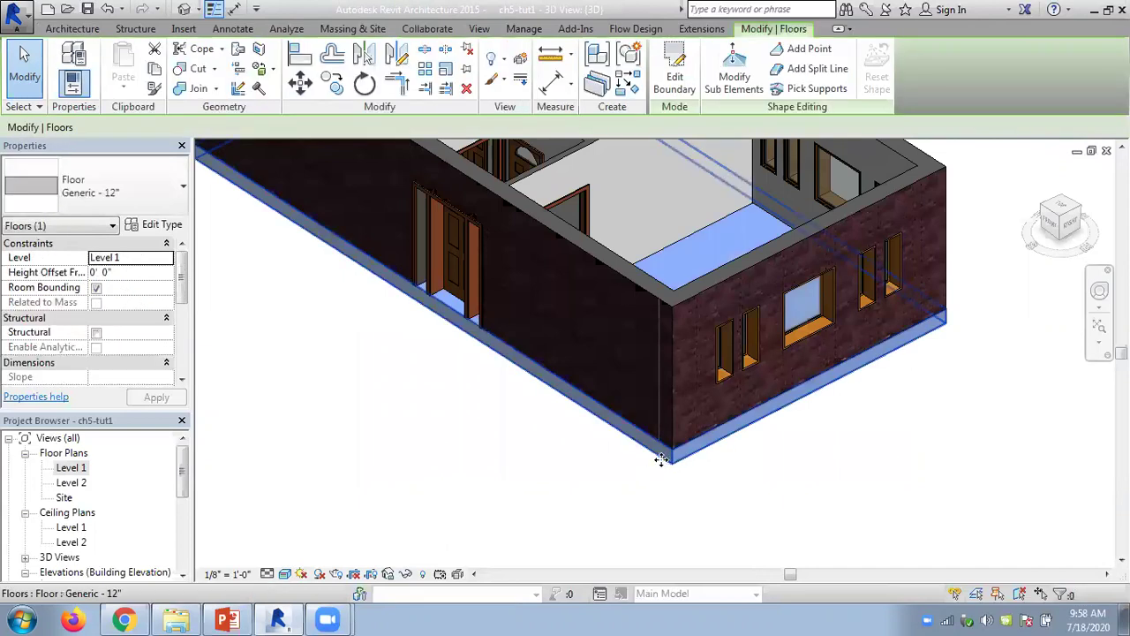
click(673, 75)
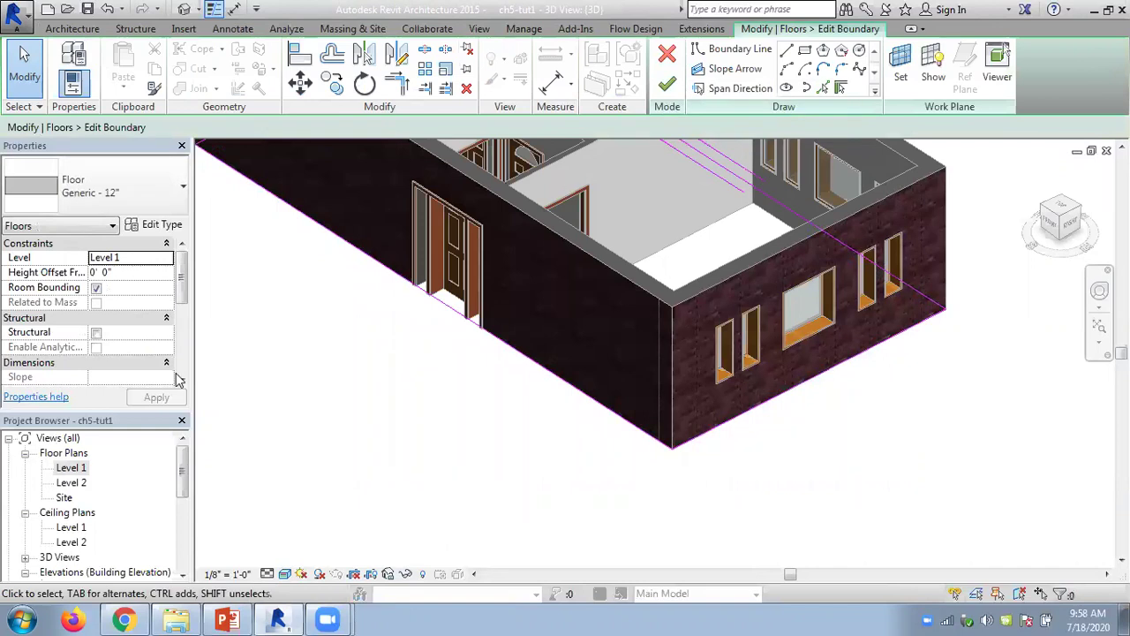
click(668, 55)
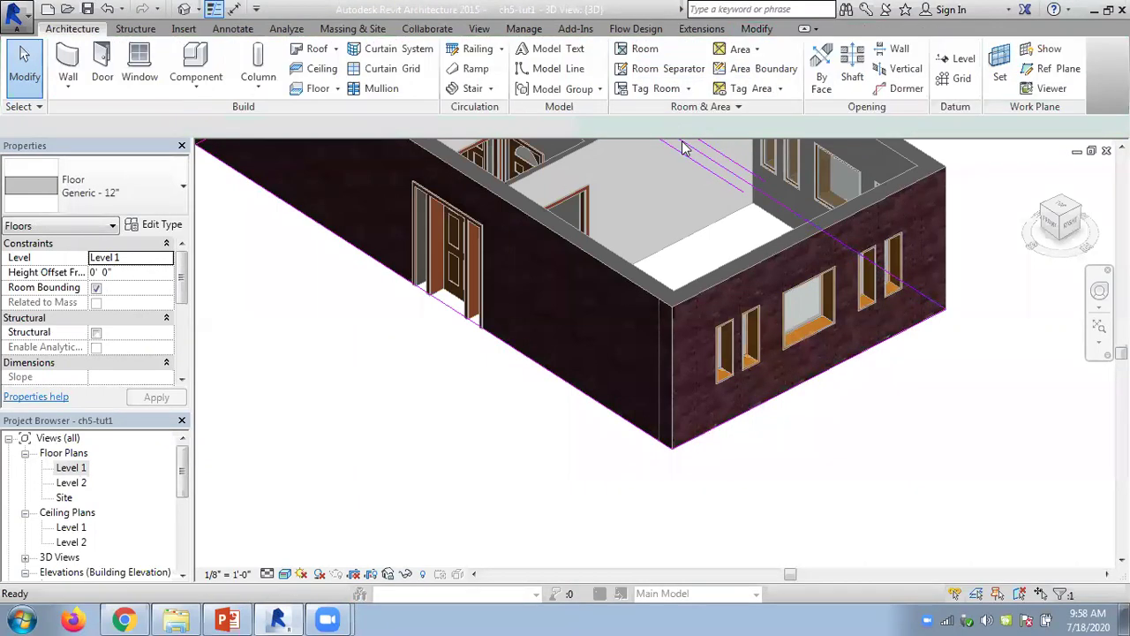
double_click(72, 467)
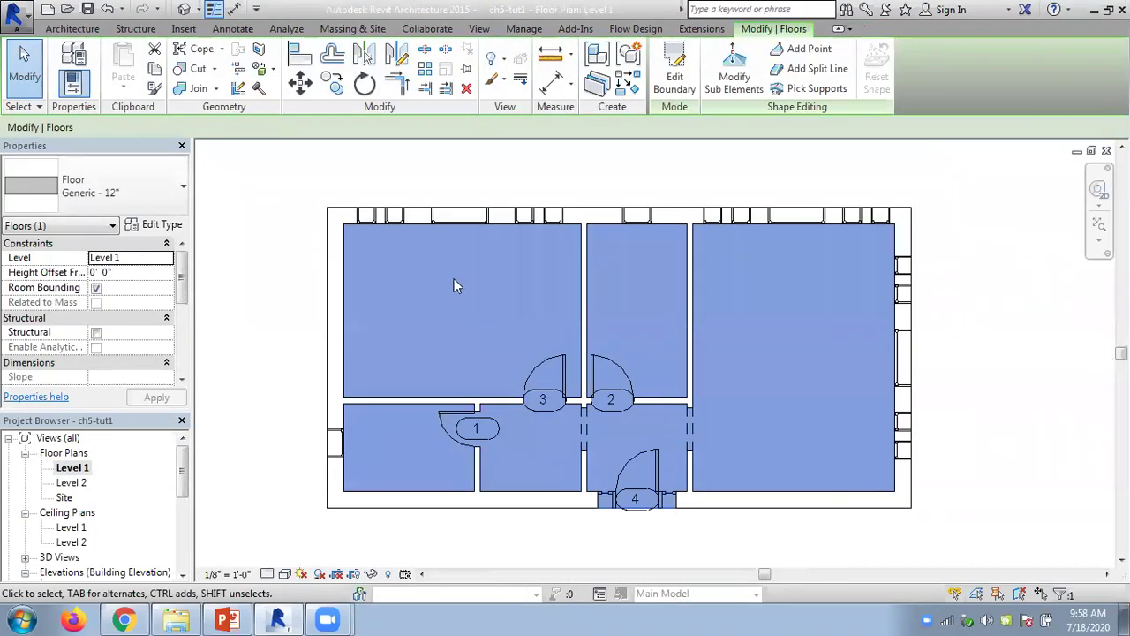
click(675, 75)
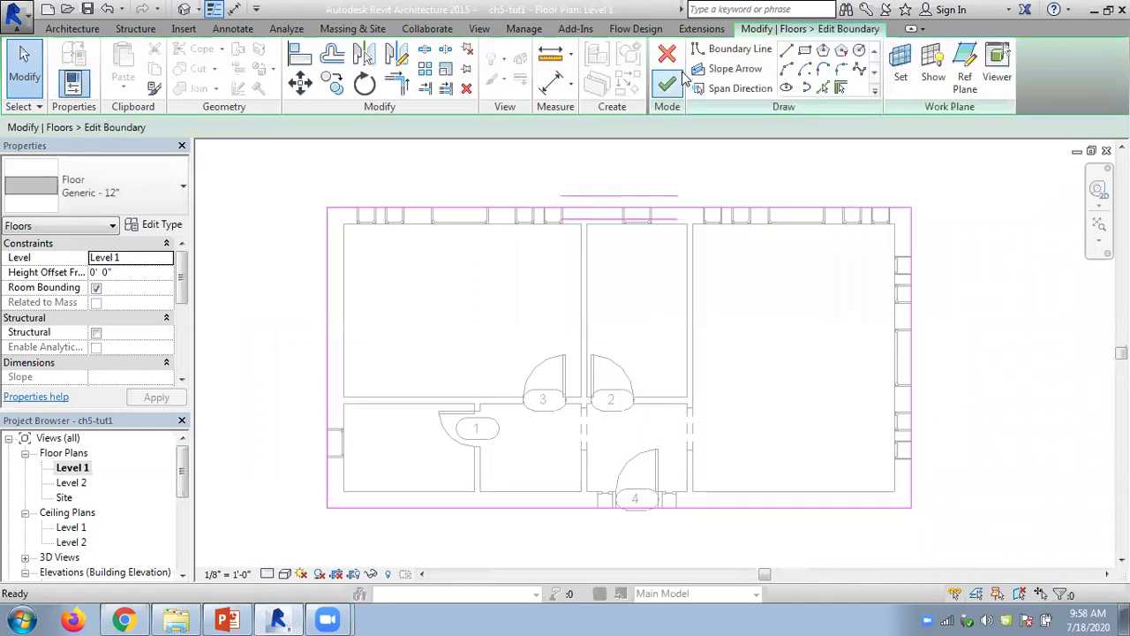
click(395, 215)
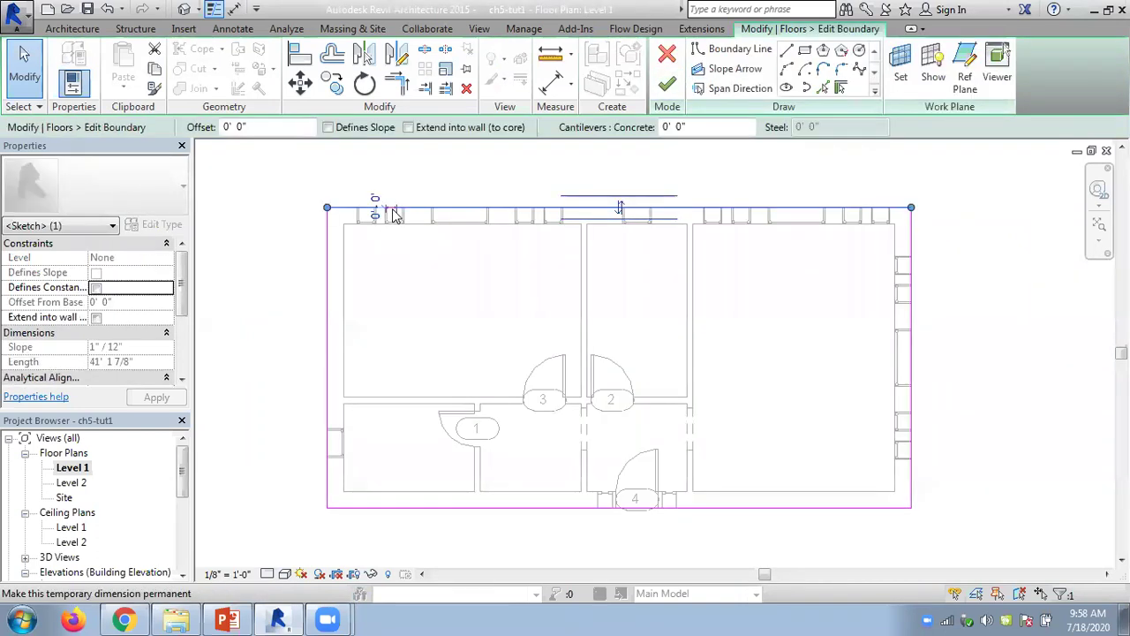
drag(413, 214, 396, 320)
click(280, 250)
click(667, 83)
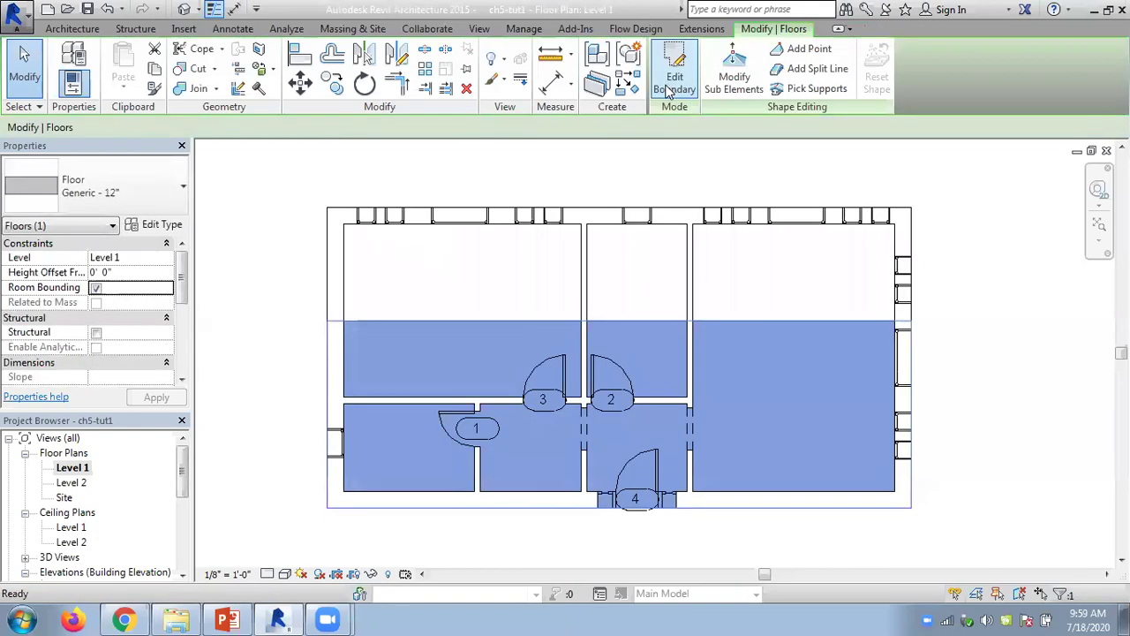
click(573, 169)
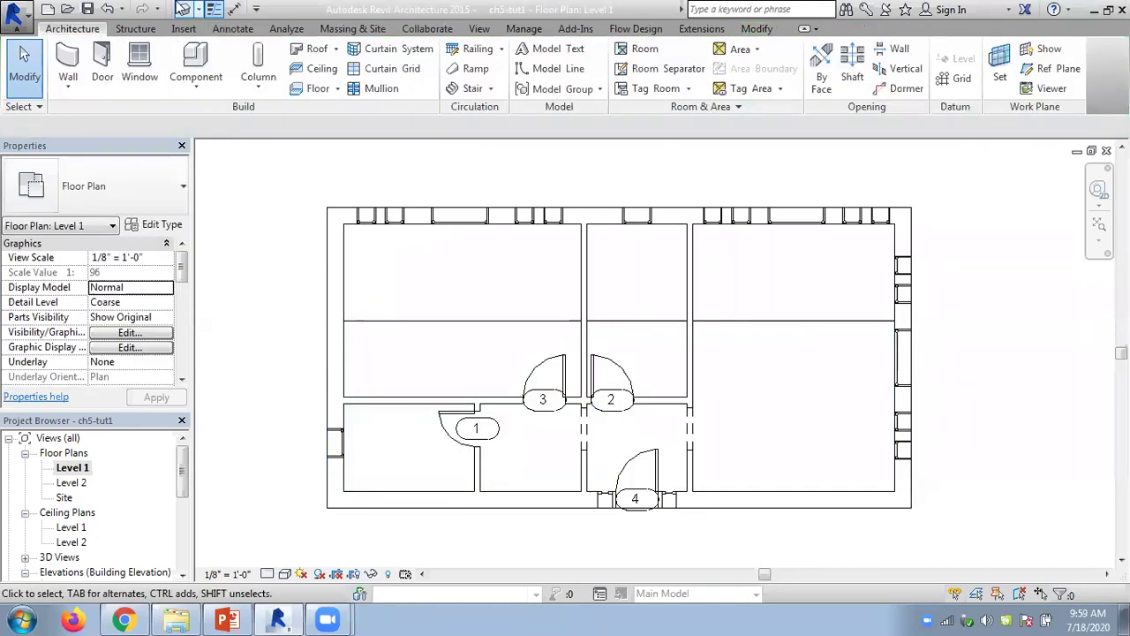
Inspect the shortened floor from above and below in the default 3D view
click(181, 9)
scroll(825, 424, down, 3)
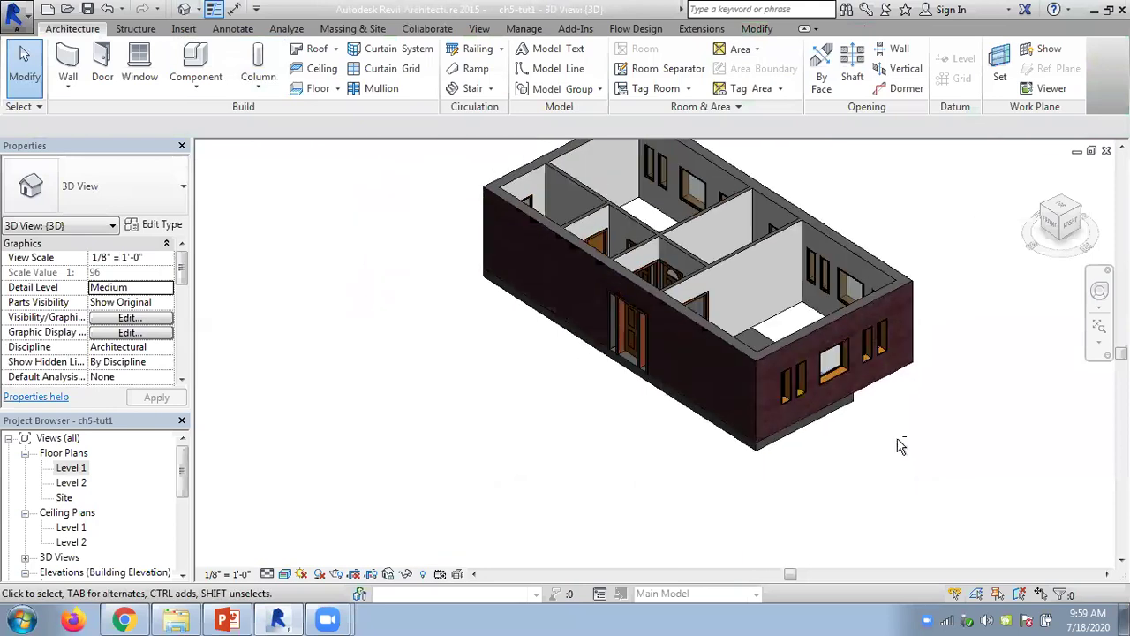
shift+middle_drag(901, 446, 733, 138)
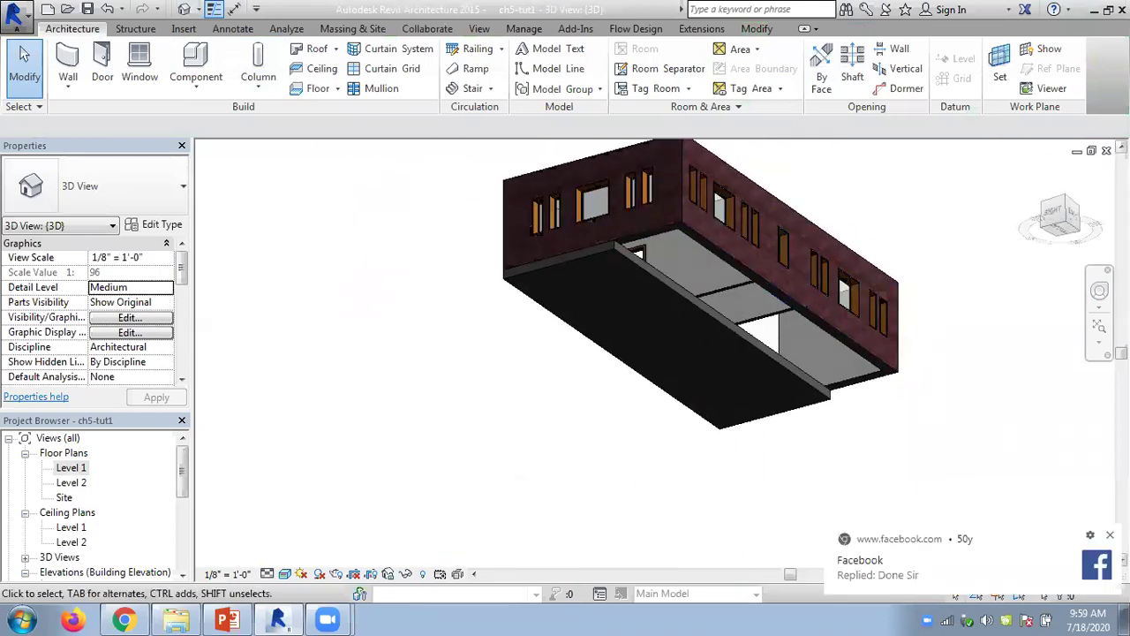
shift+middle_drag(636, 374, 777, 611)
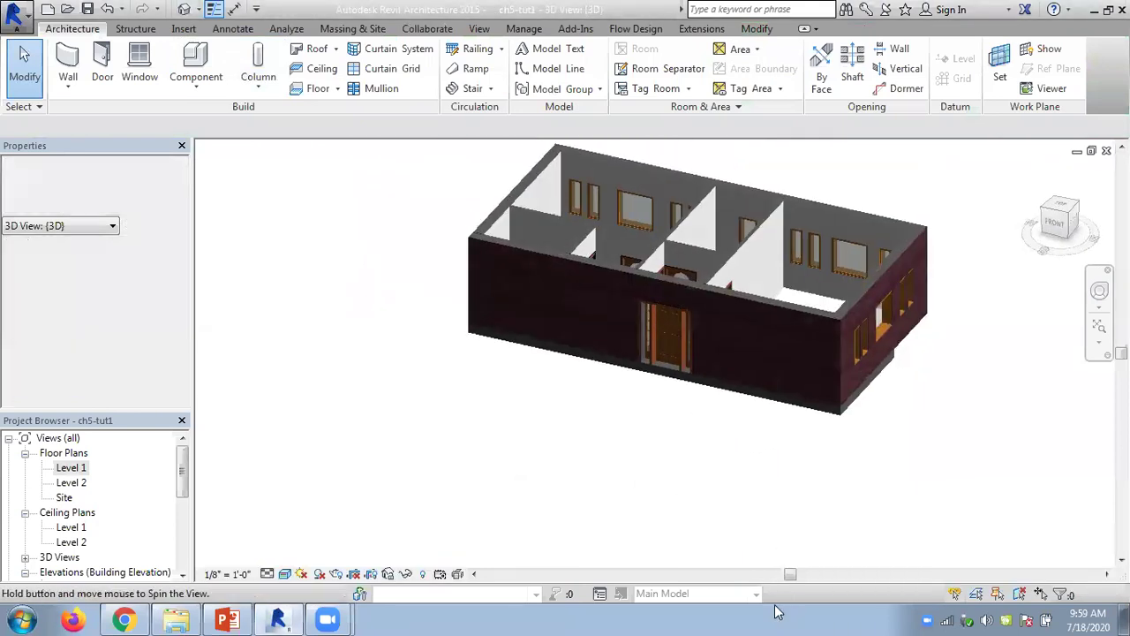
Delete the shortened floor under the building
click(841, 420)
key(Escape)
Start a new Generic - 12" floor in the Level 1 plan with extension into the wall core off and a 2' 0" boundary offset
double_click(73, 469)
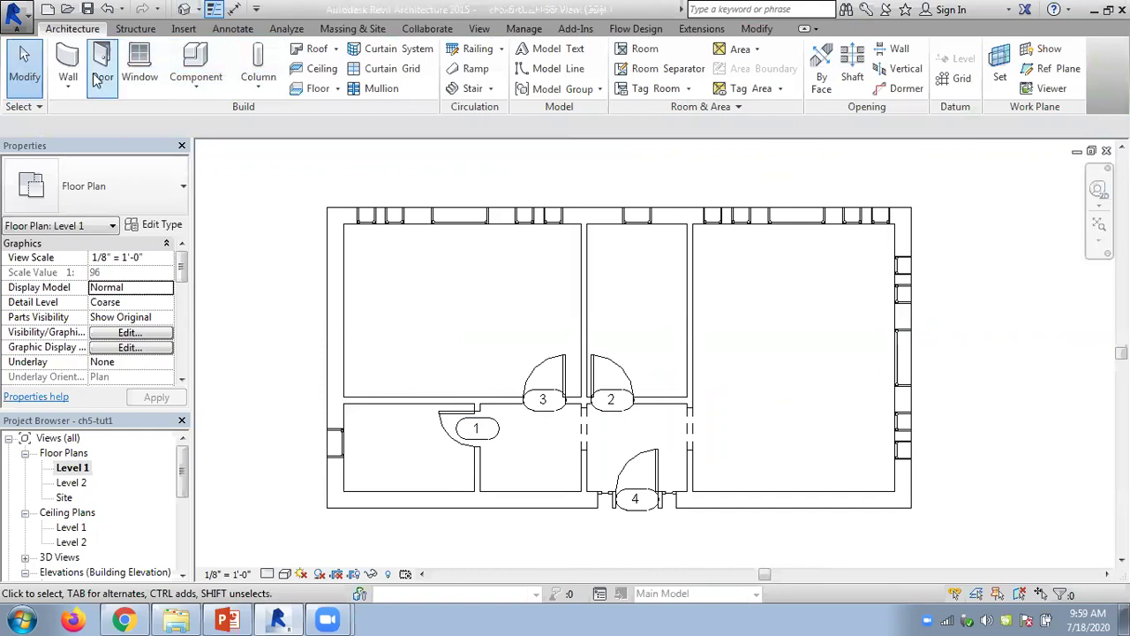
click(337, 90)
click(353, 116)
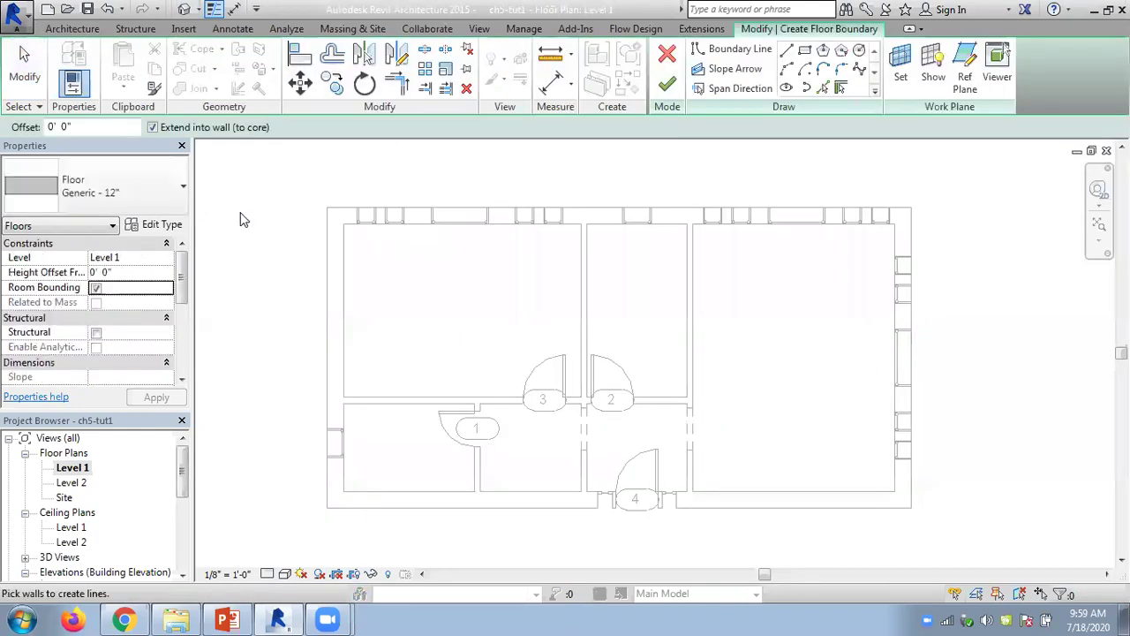
click(346, 226)
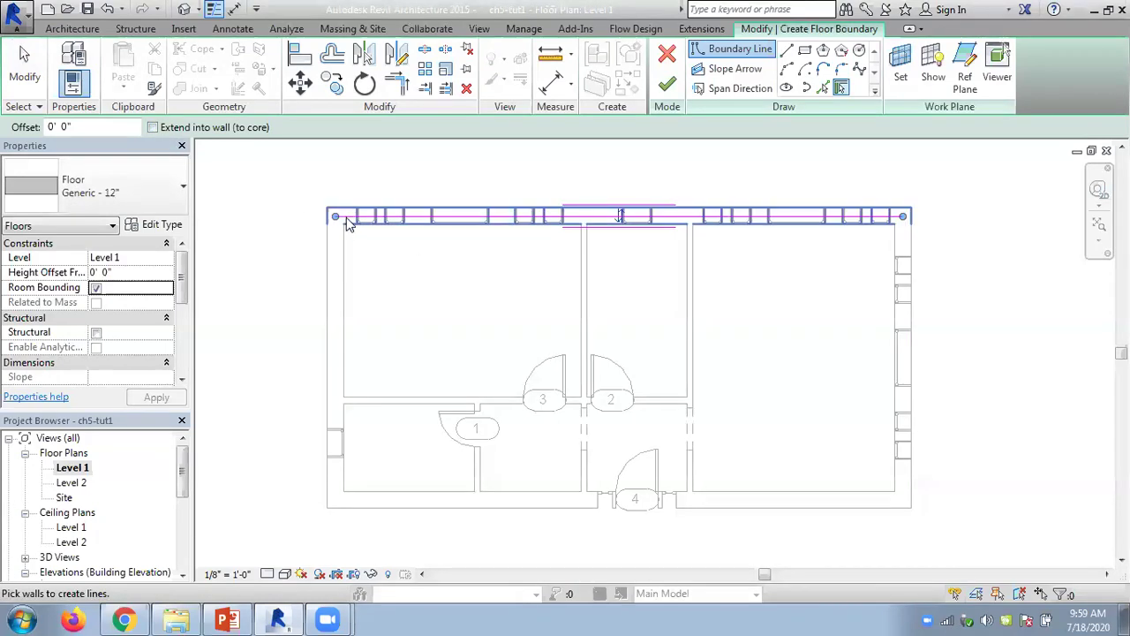
key(ctrl+z)
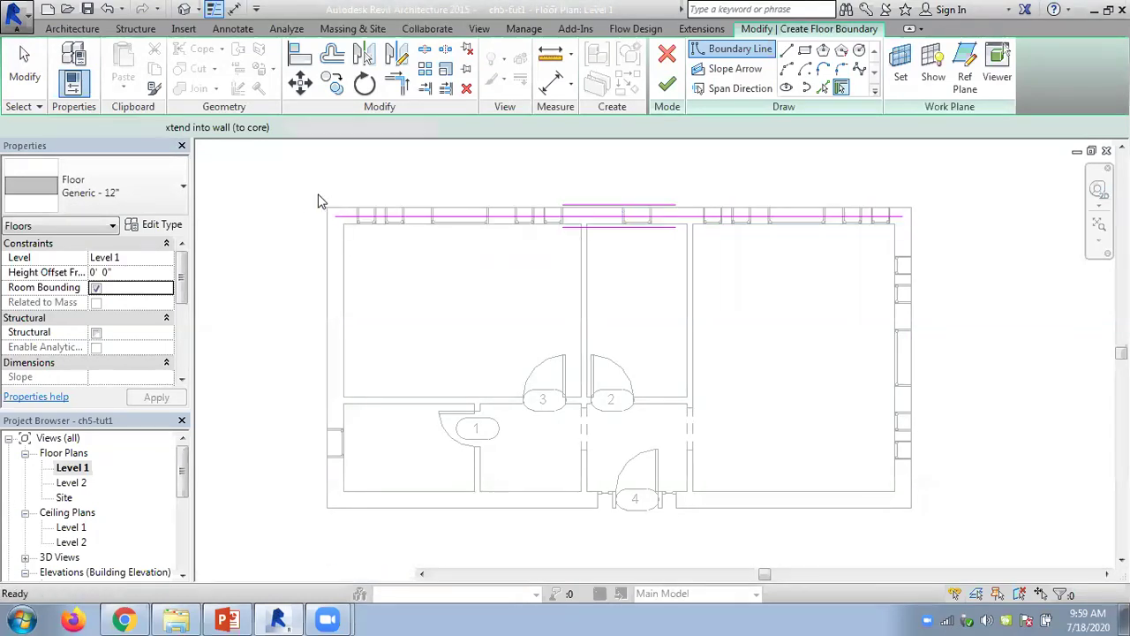
click(152, 128)
drag(86, 131, 18, 130)
text(2)
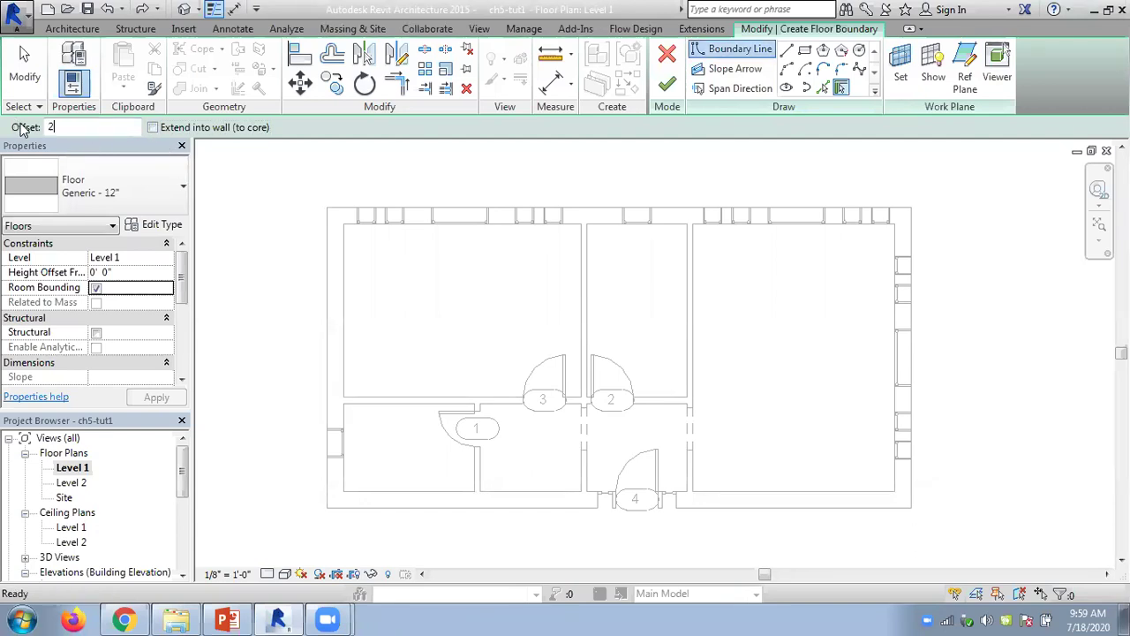
key(Return)
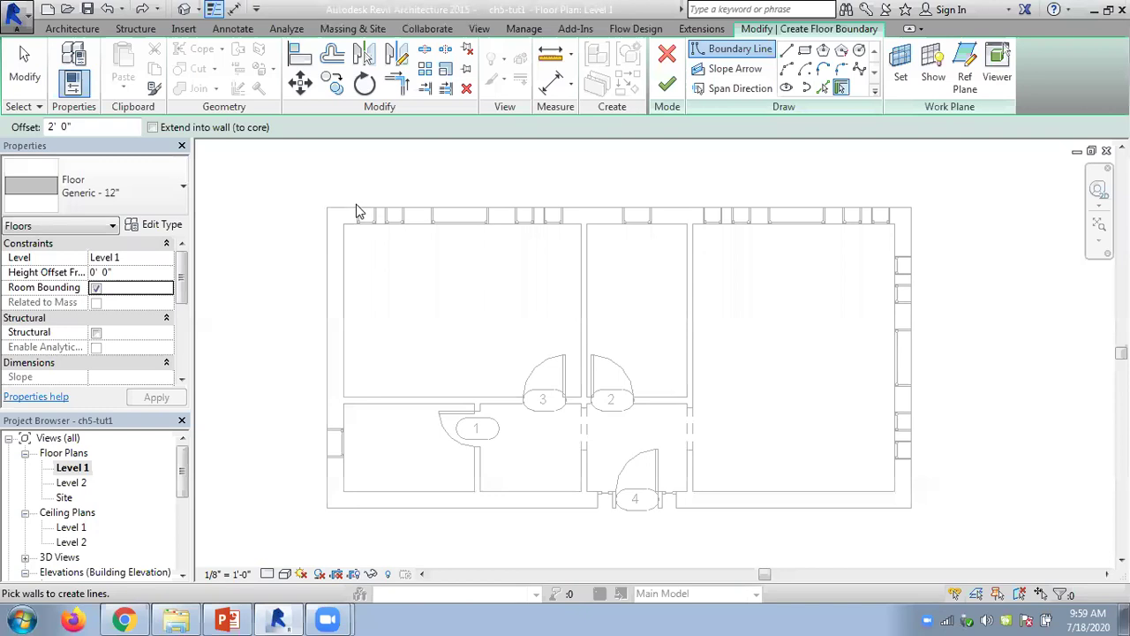
Outline the floor 2' 0" outside all four exterior walls, finish it, and inspect the overhang in the default 3D view
click(355, 218)
click(333, 293)
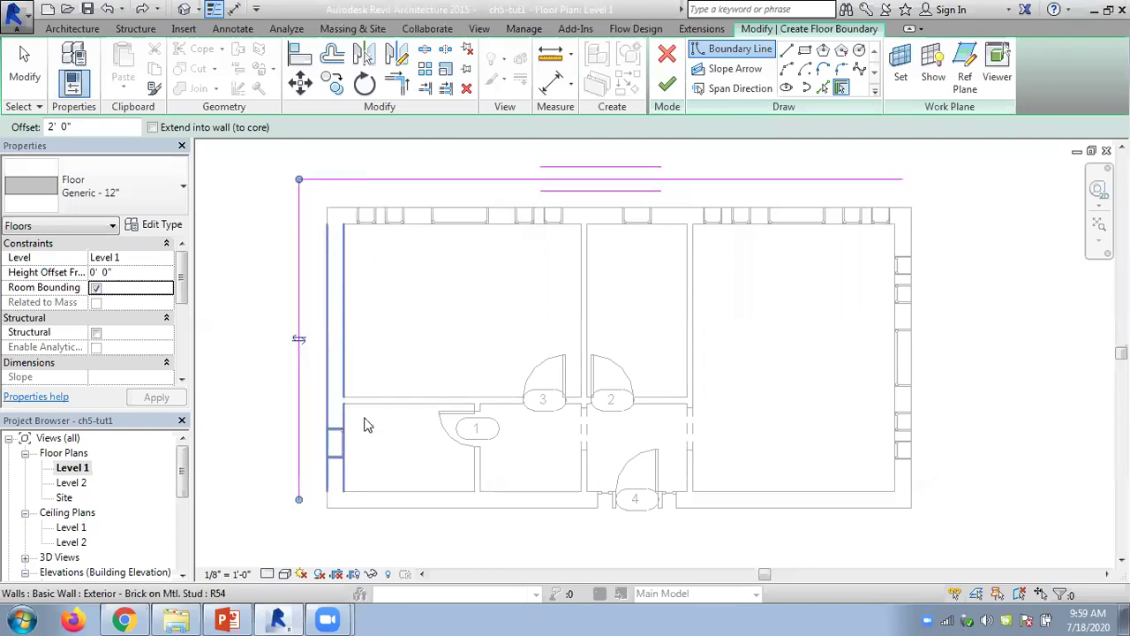
click(391, 519)
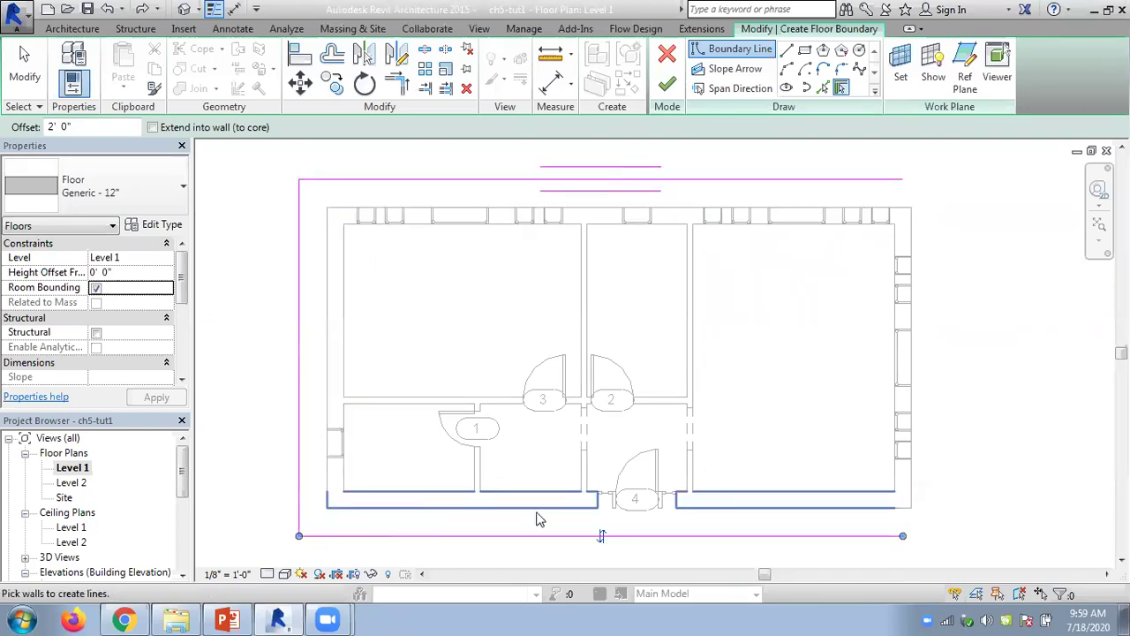
click(913, 439)
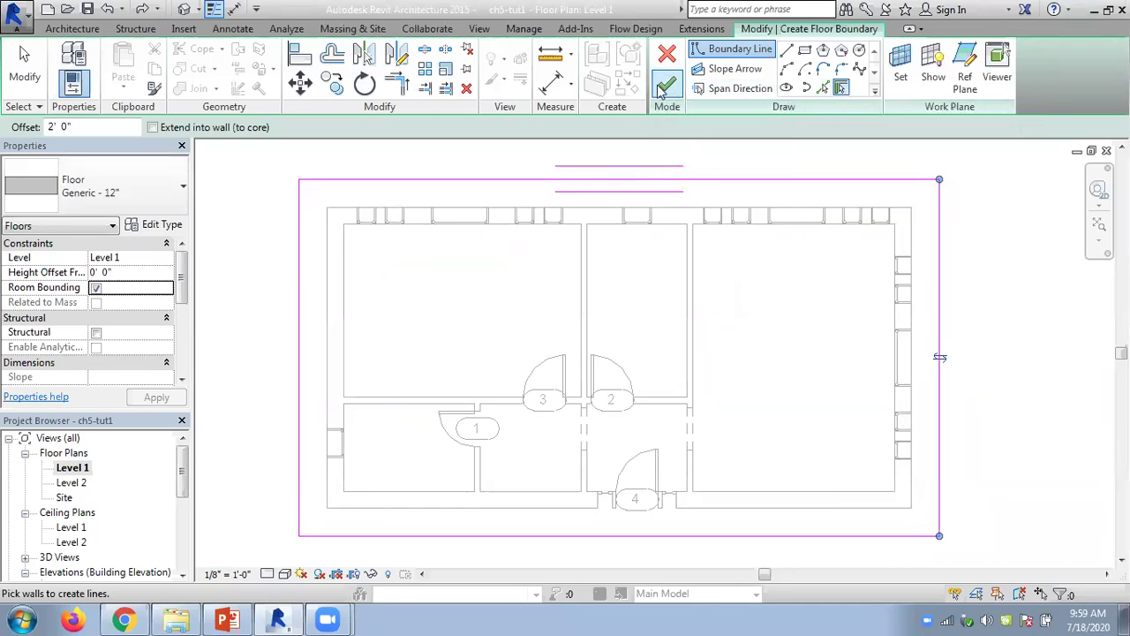
click(667, 84)
click(183, 9)
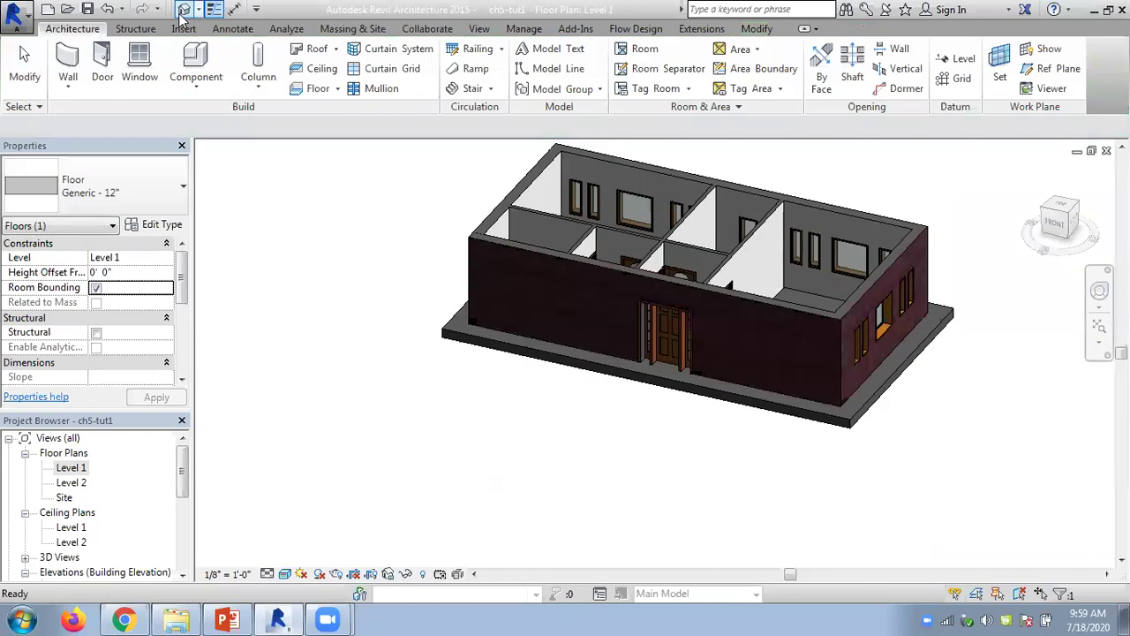
shift+middle_drag(601, 439, 818, 454)
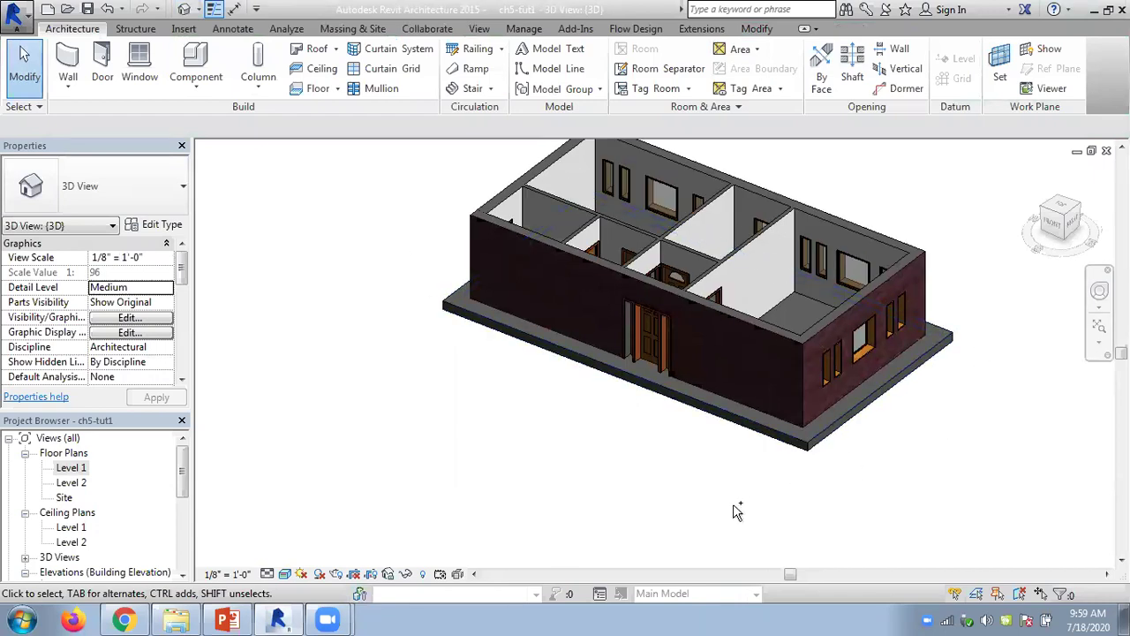
Undo the overhanging floor, discard its sketch, and return to the Level 1 floor plan
key(ctrl+z)
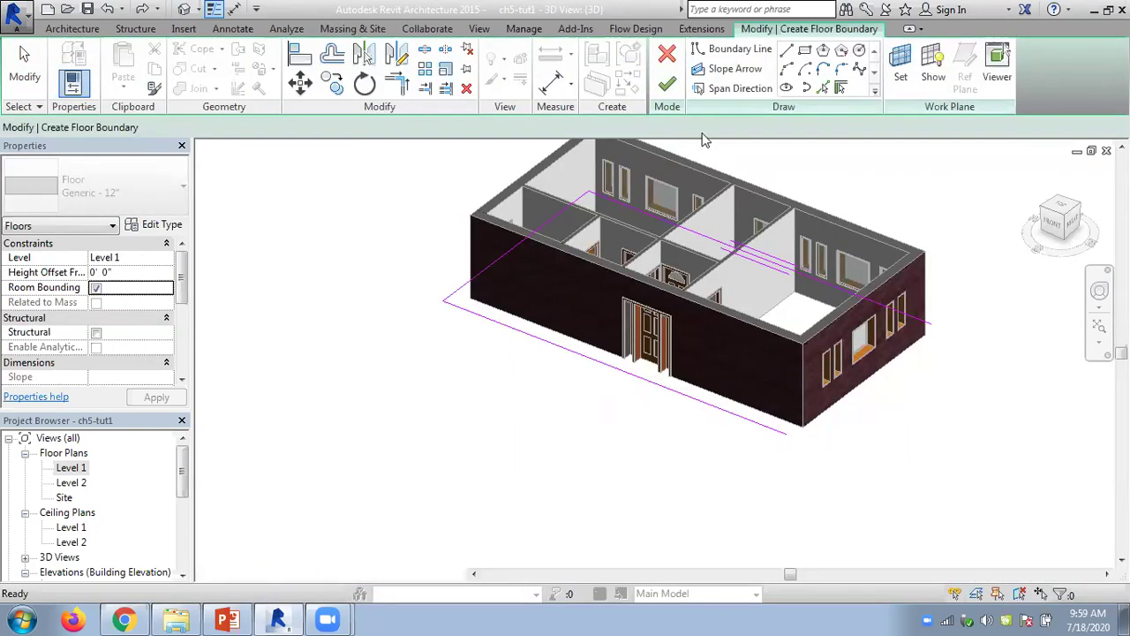
click(667, 54)
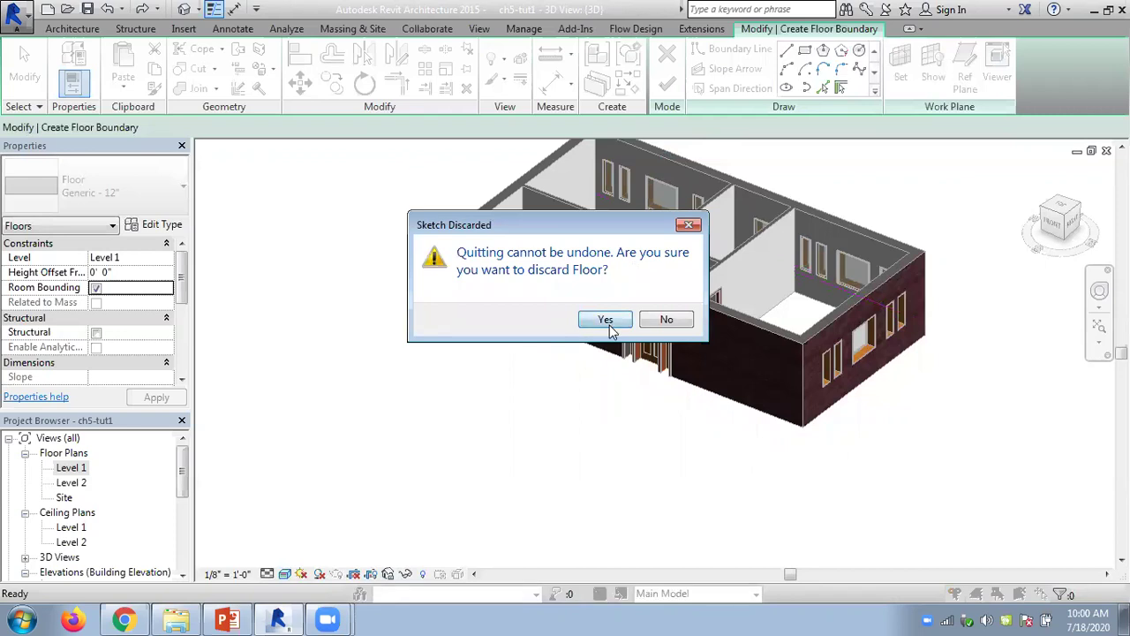
click(605, 321)
double_click(71, 482)
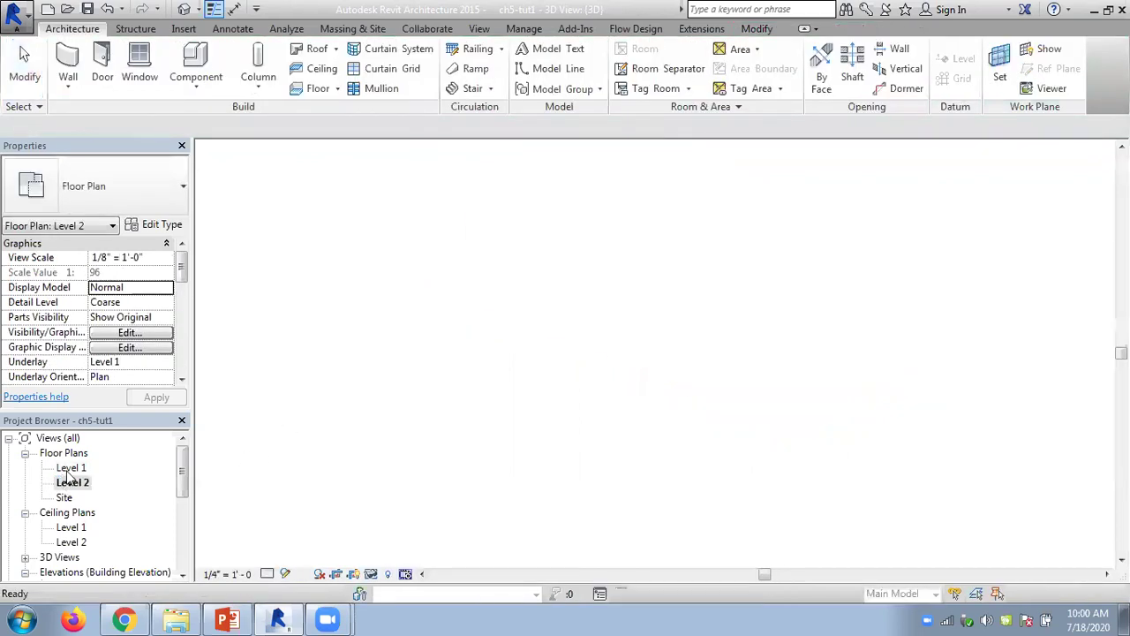
double_click(70, 467)
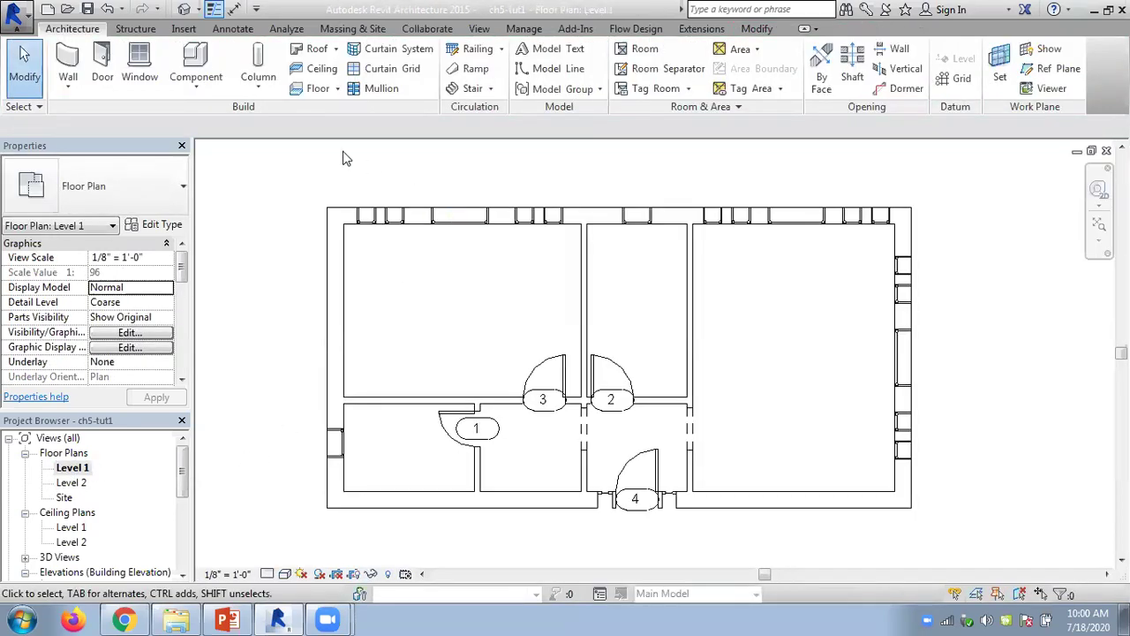
Start a new Generic - 12" floor with 0' 0" offset and extension into the wall core off, outlined along the four exterior walls
click(336, 88)
click(353, 116)
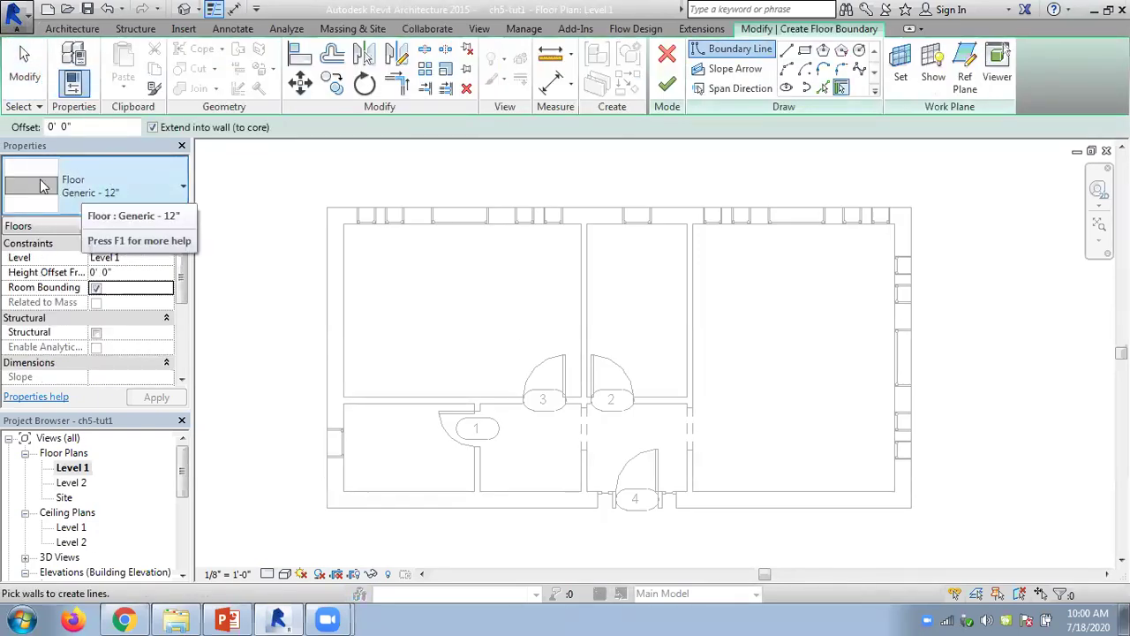
click(153, 127)
click(408, 212)
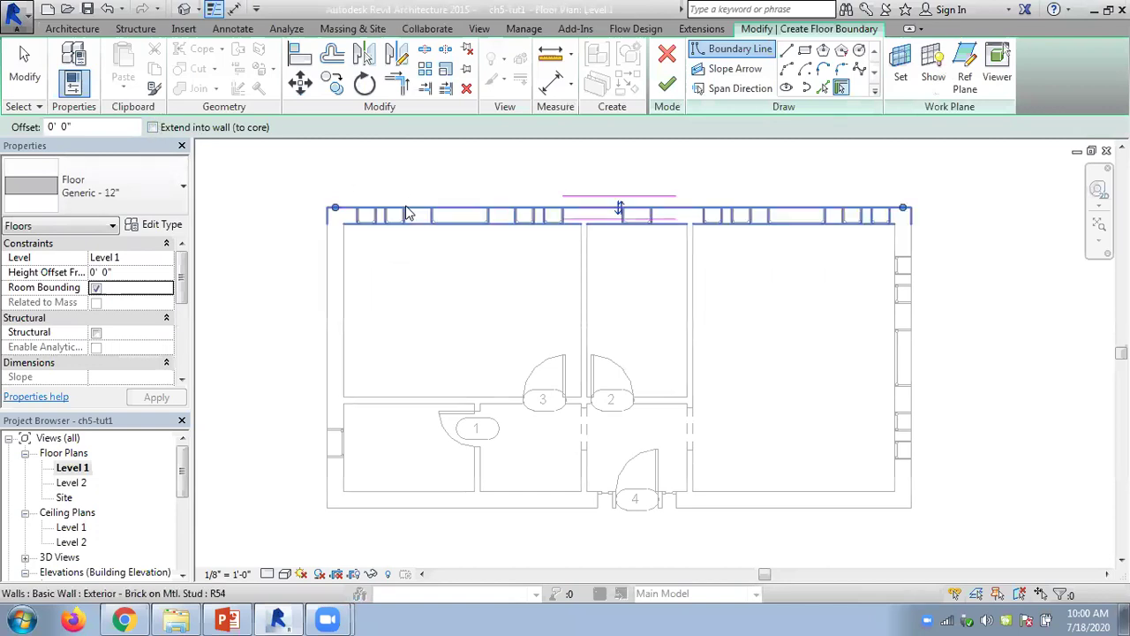
click(334, 309)
click(449, 509)
click(911, 433)
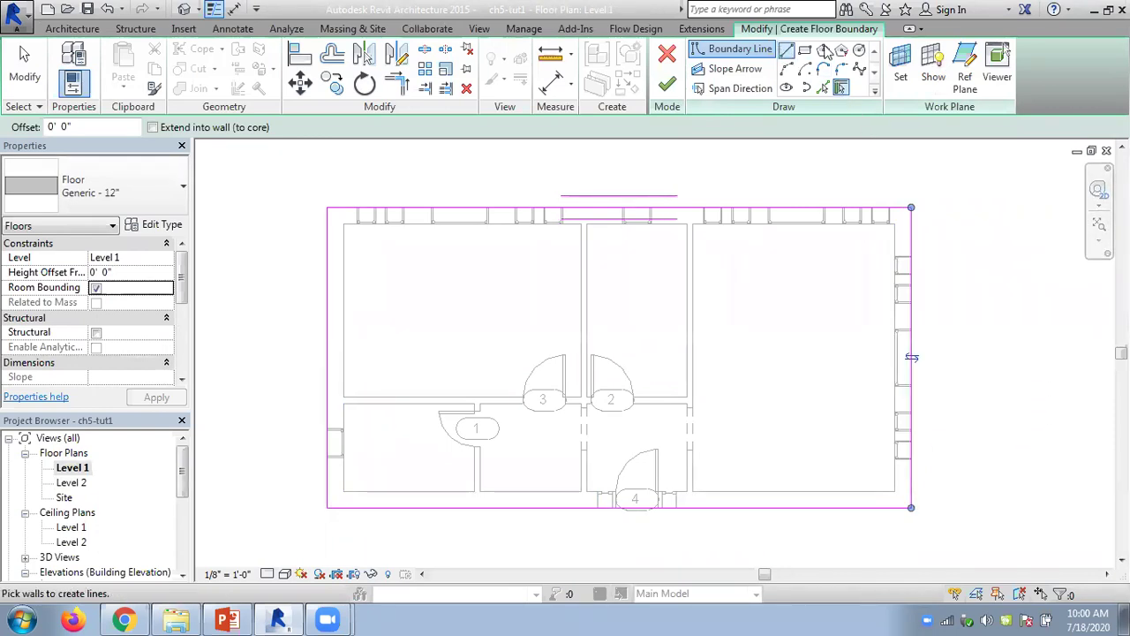
Sketch a circular opening in the middle of the large right-hand room within the floor boundary and finish the floor
click(859, 50)
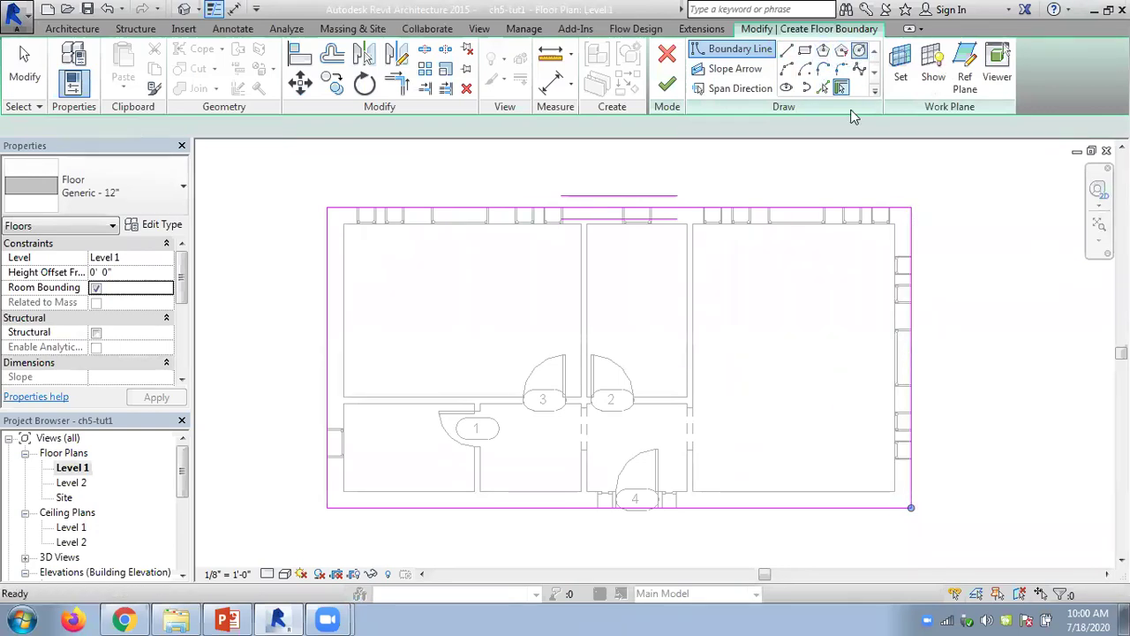
click(791, 352)
click(841, 405)
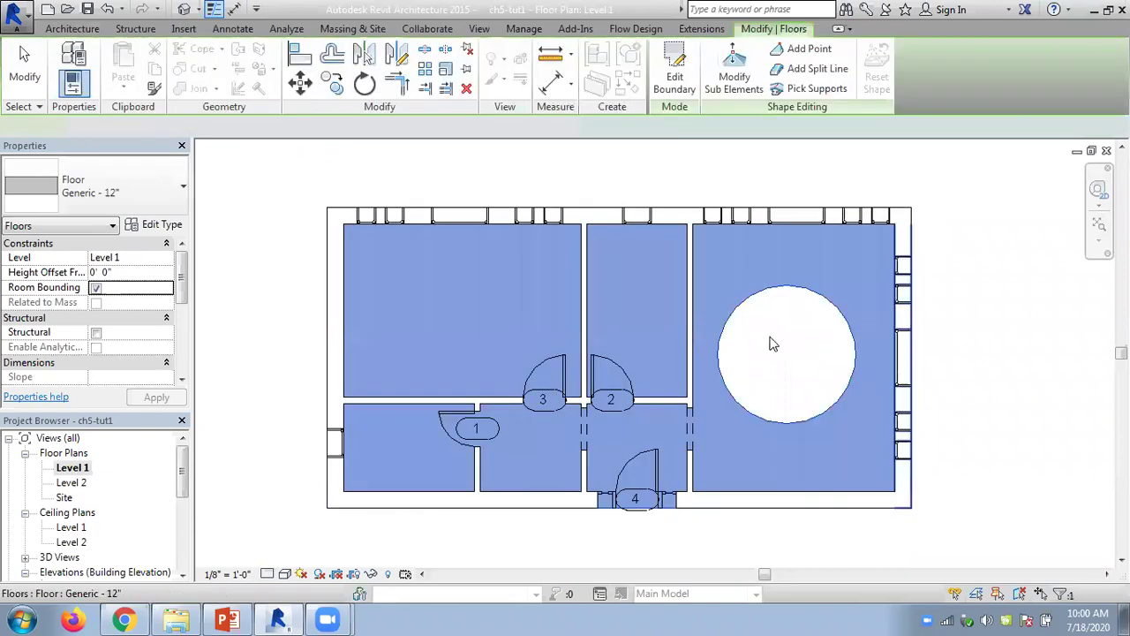
Edit the floor's boundary in the default 3D view to delete the circular opening, and finish the sketch
click(184, 9)
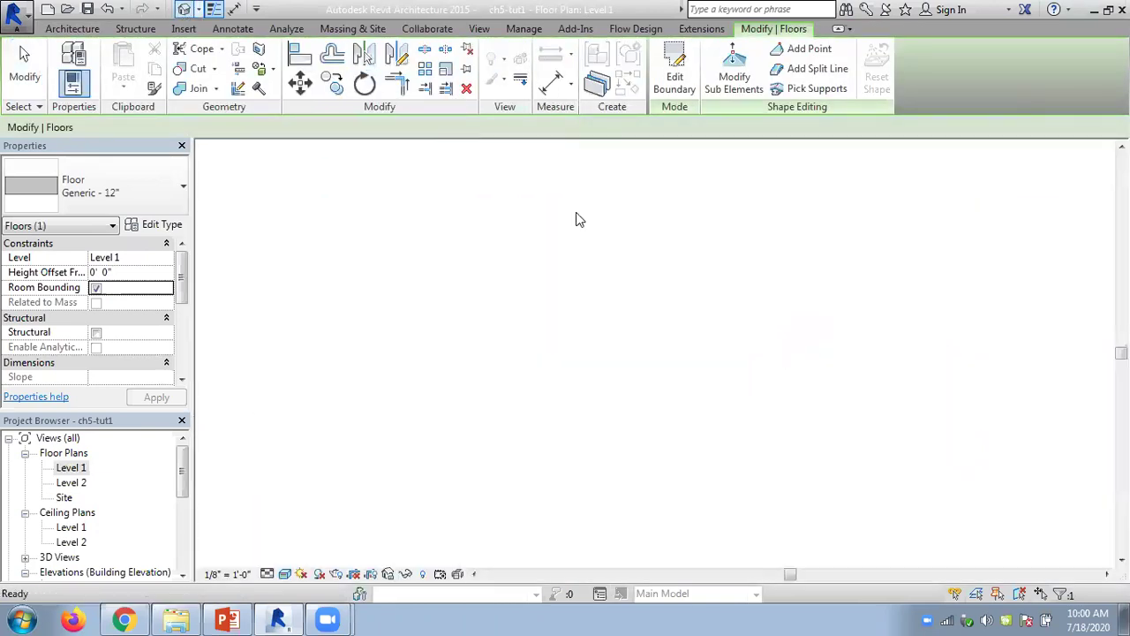
shift+middle_drag(911, 453, 803, 383)
click(800, 332)
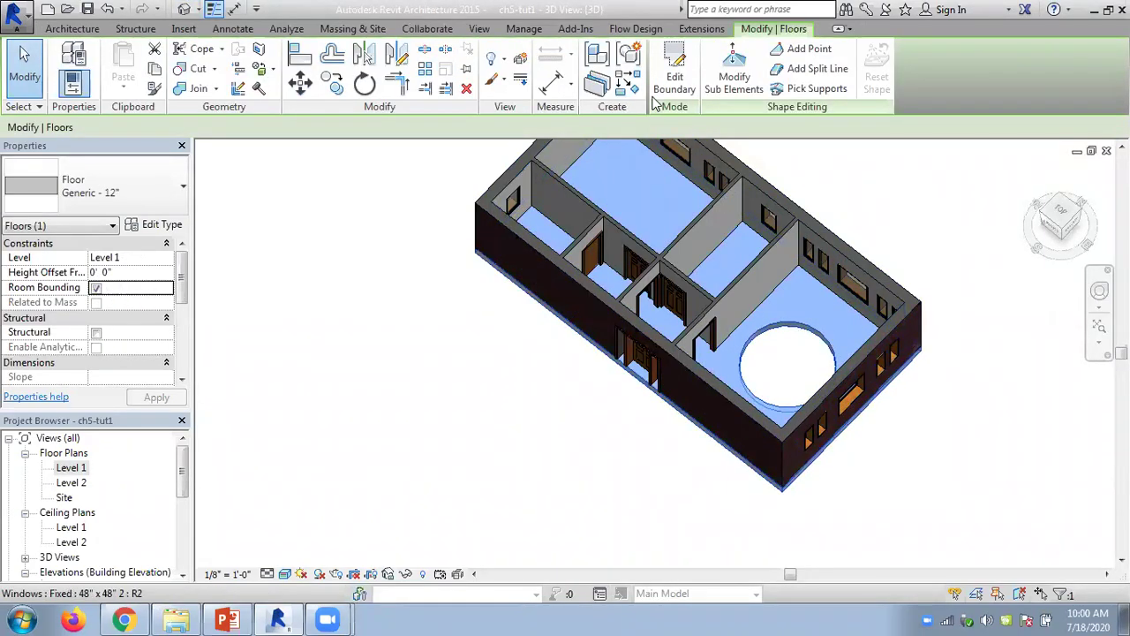
click(675, 71)
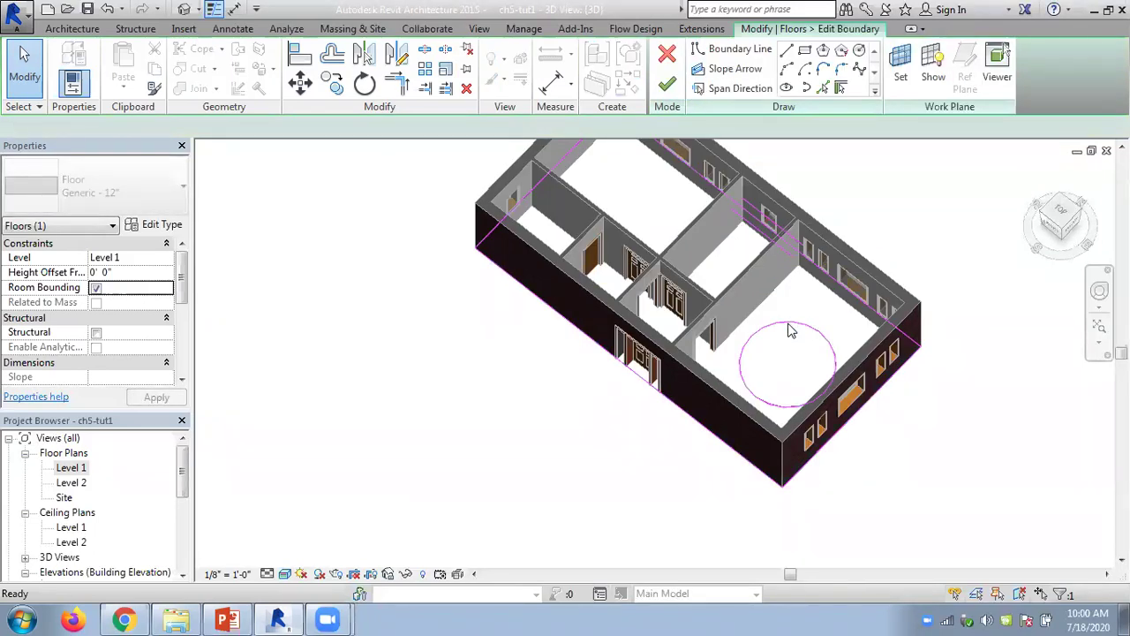
click(792, 325)
key(Delete)
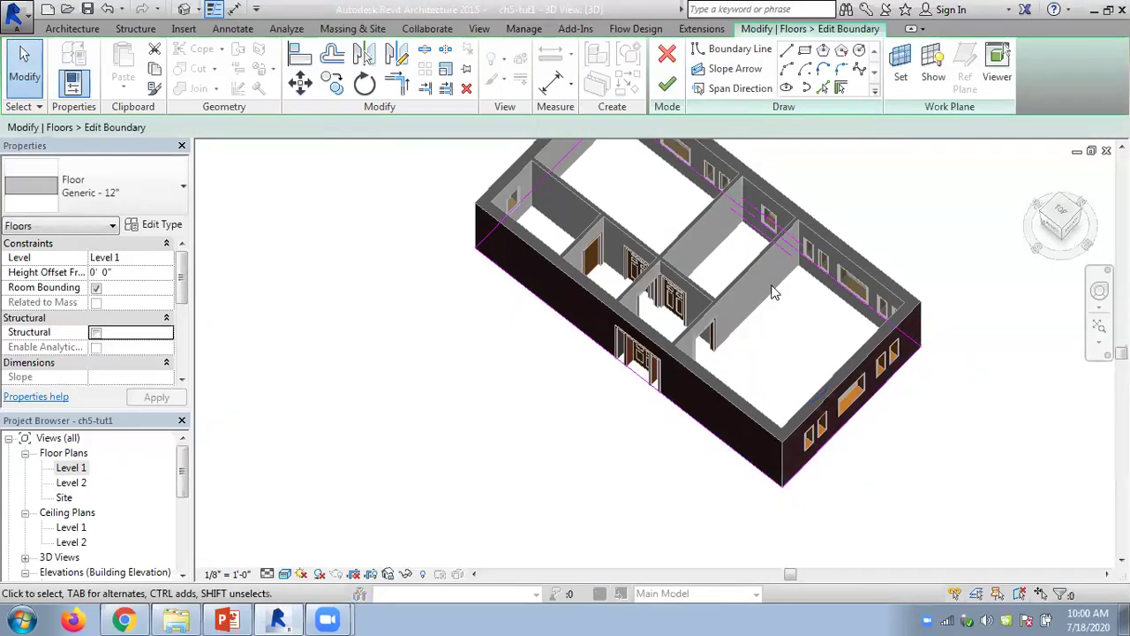
click(667, 84)
click(889, 460)
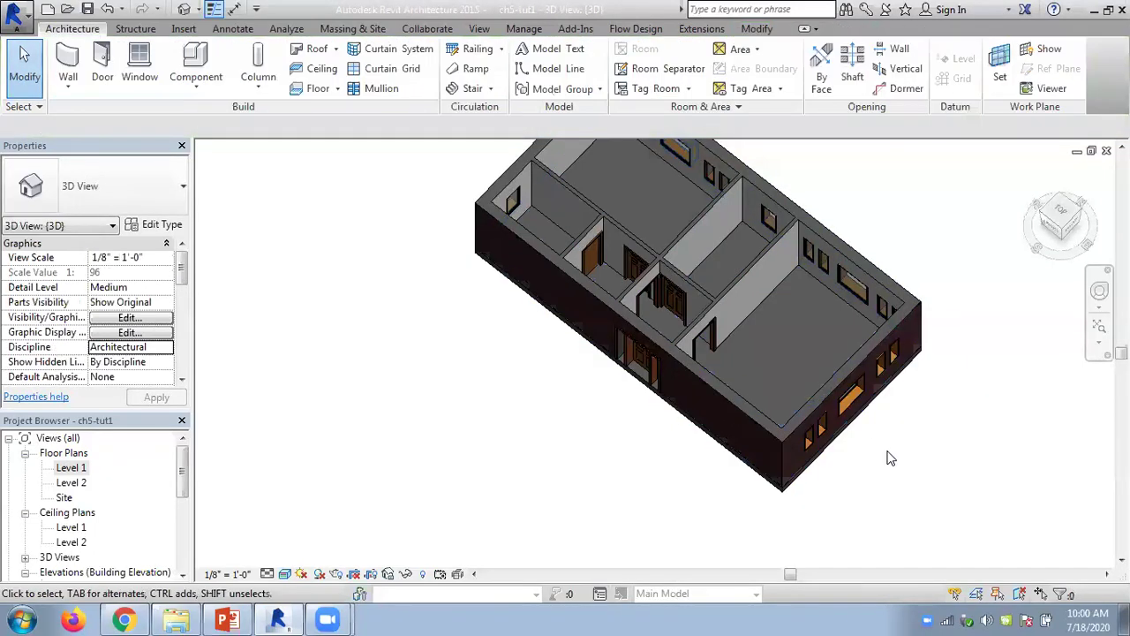
shift+middle_drag(568, 432, 590, 377)
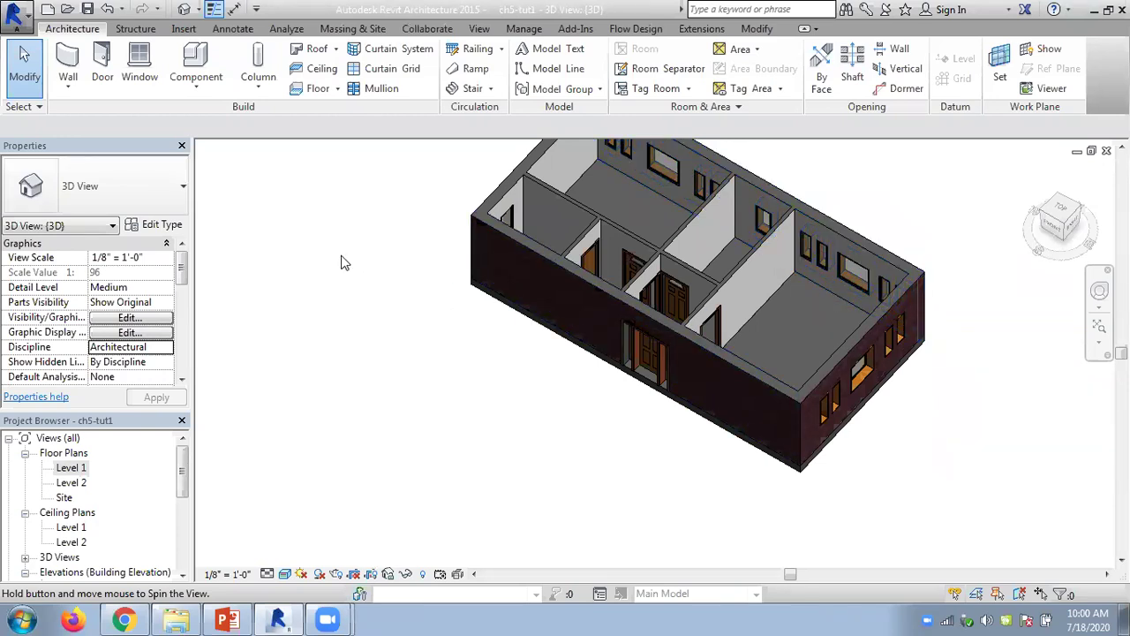
Compare the floor in the Level 1 plan and the default 3D view, selecting it by its outer edge in 3D
double_click(70, 469)
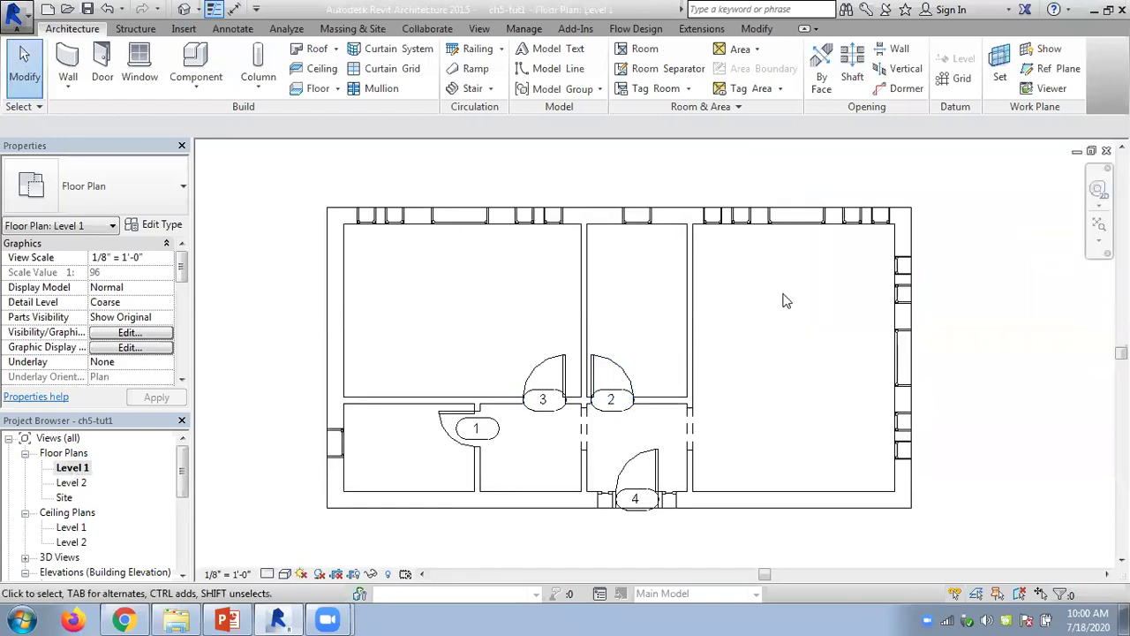
middle_drag(780, 355, 692, 334)
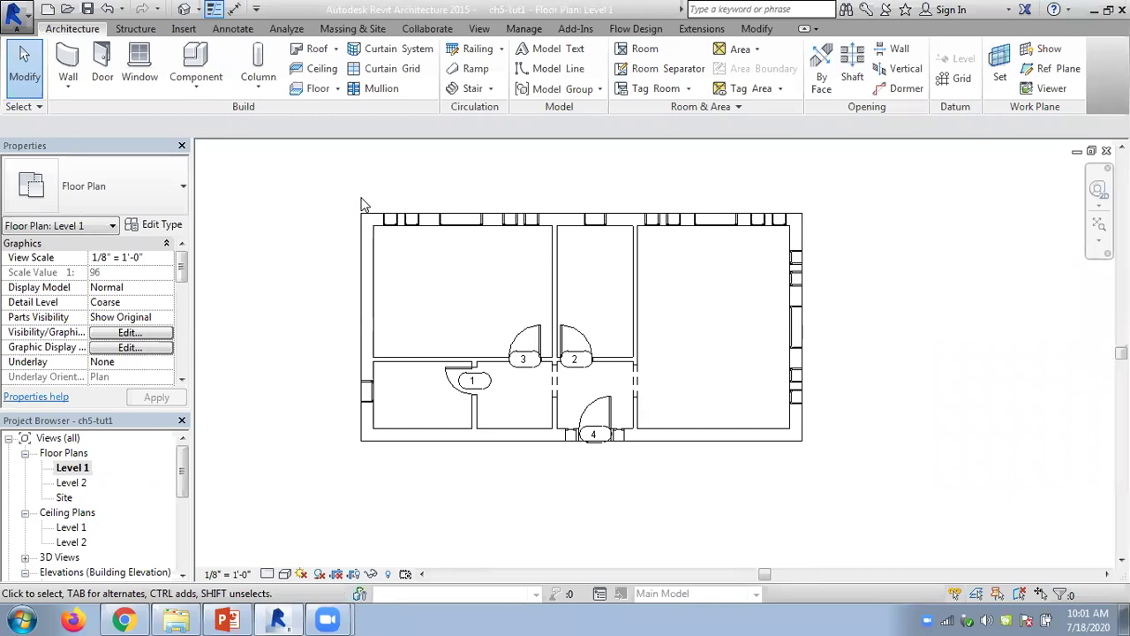
click(183, 10)
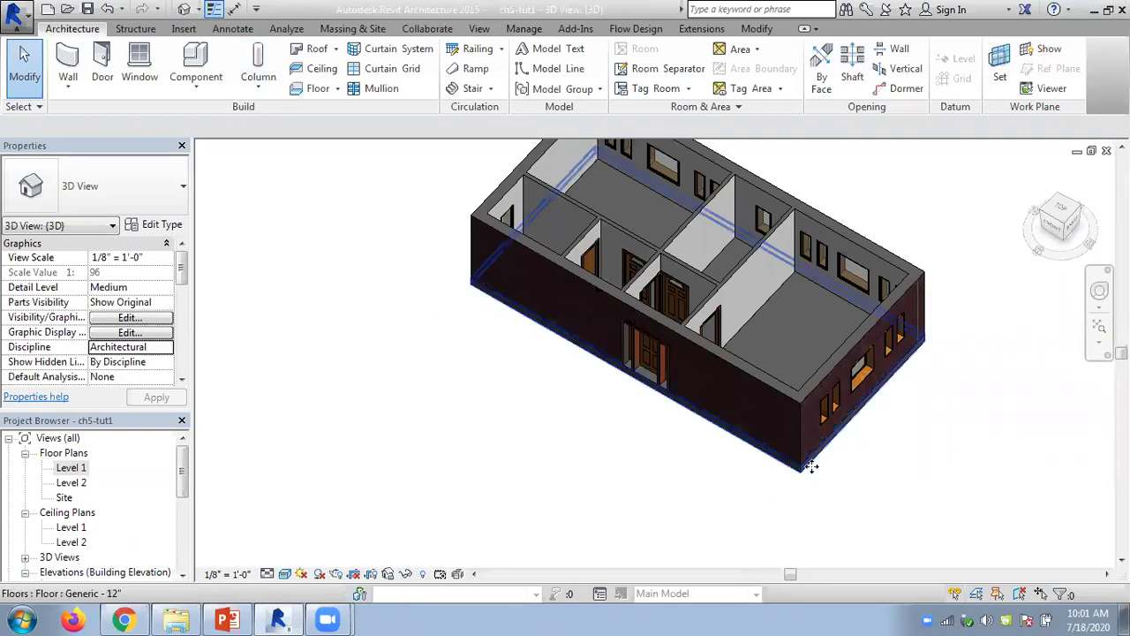
click(811, 467)
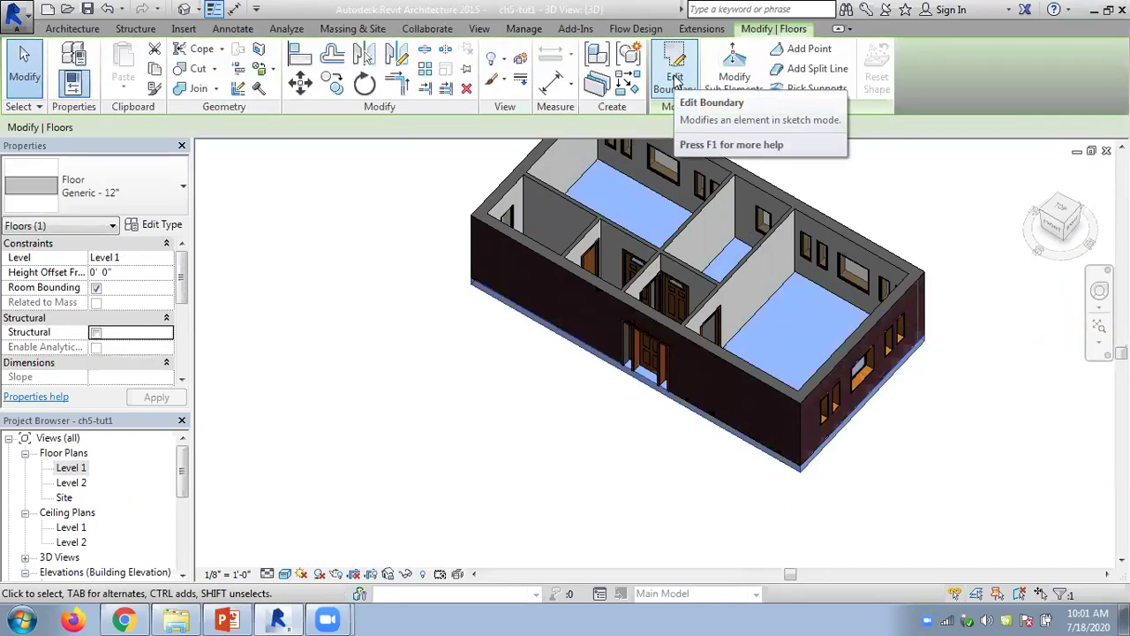
click(853, 205)
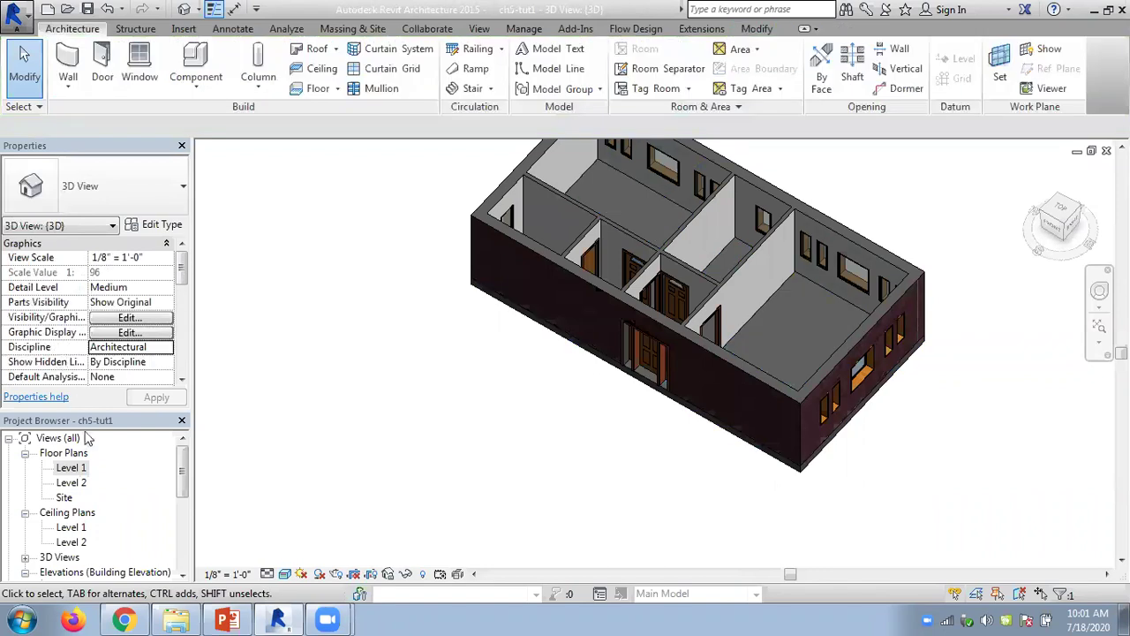
Try the Realistic and Consistent Colors visual styles in the Level 1 plan and settle on Shaded
click(74, 468)
double_click(74, 468)
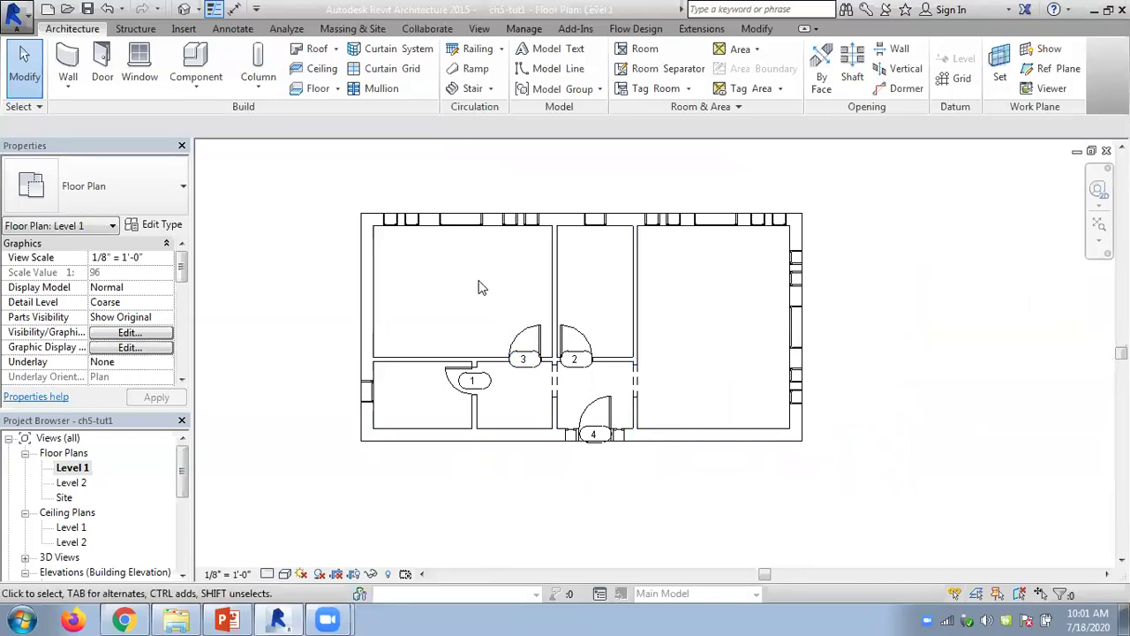
click(284, 574)
click(303, 535)
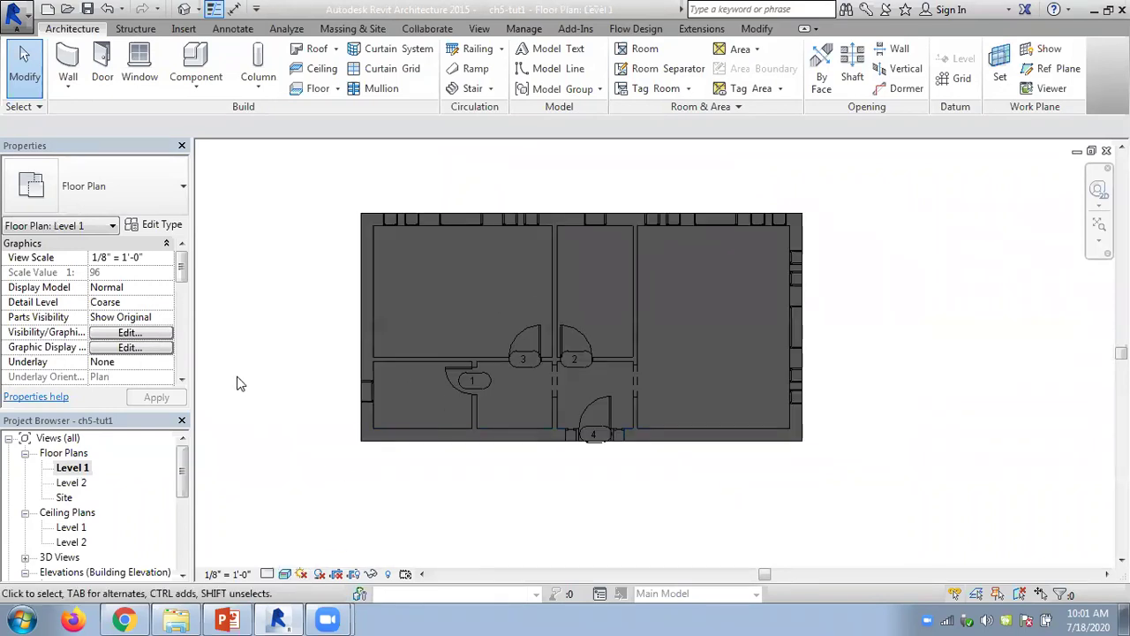
click(284, 574)
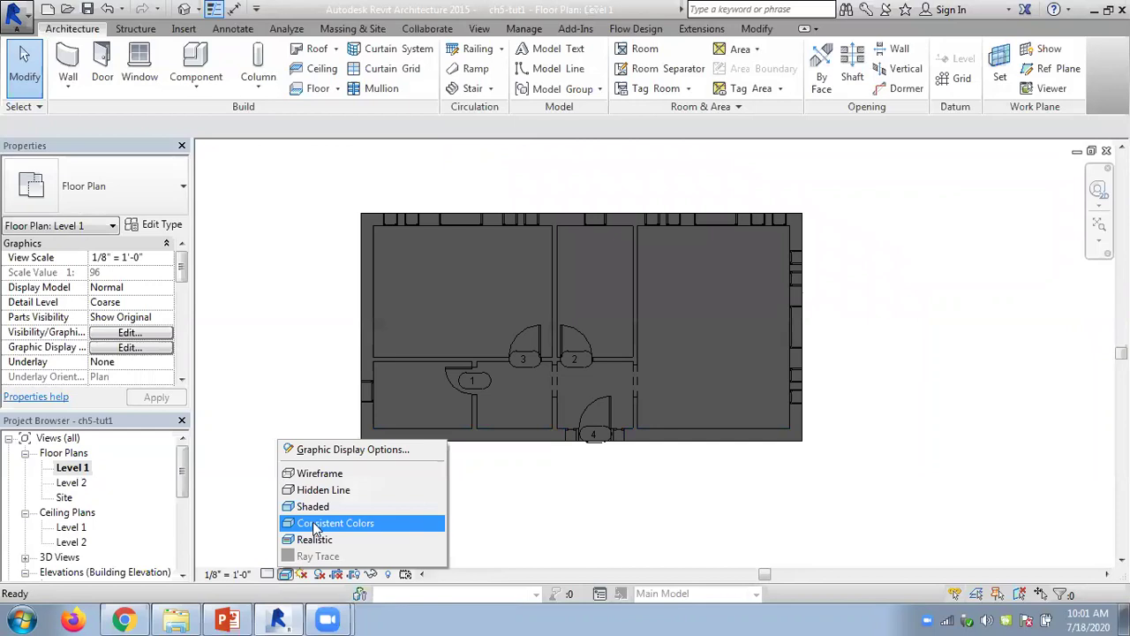
click(314, 523)
click(285, 574)
click(301, 505)
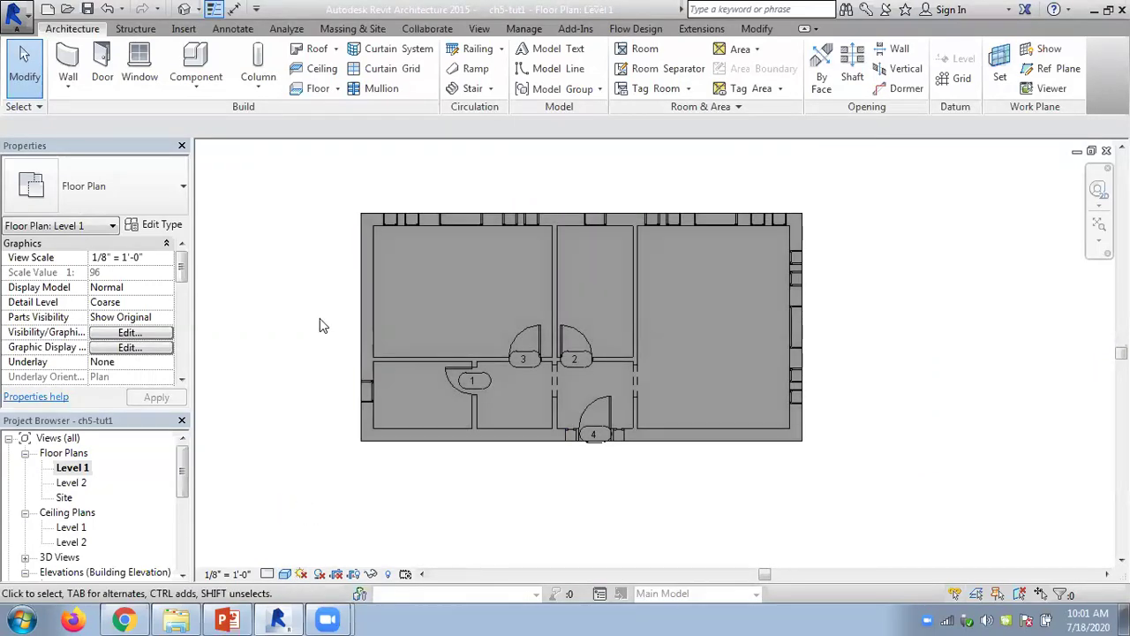
Enable selecting elements by face, and test it by selecting the floor from inside the upper-left room
click(1021, 595)
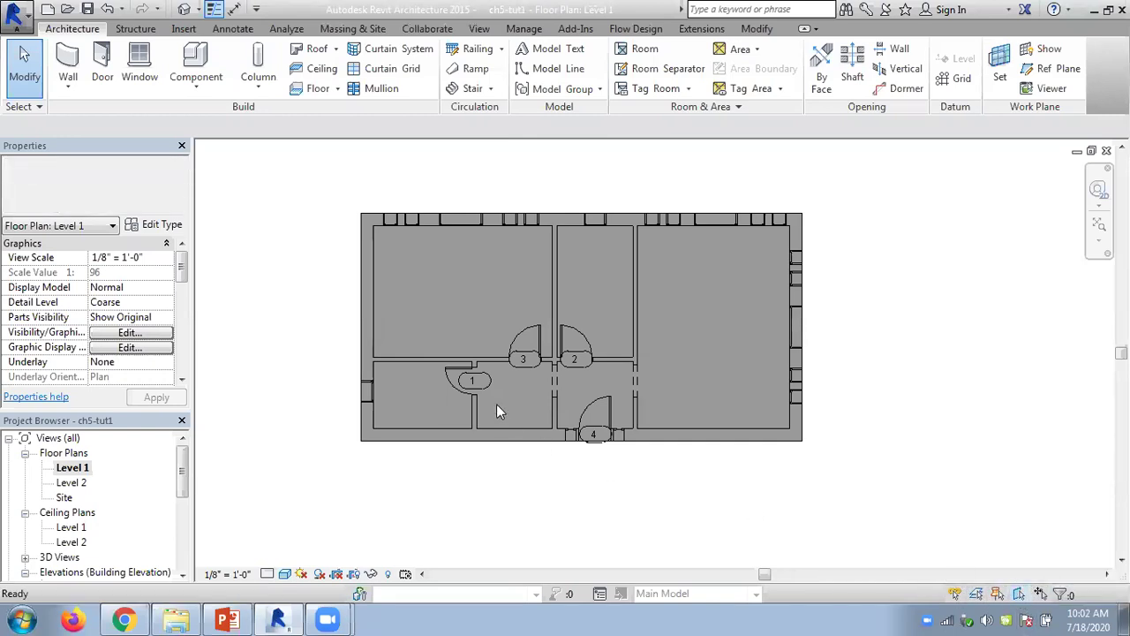
click(474, 315)
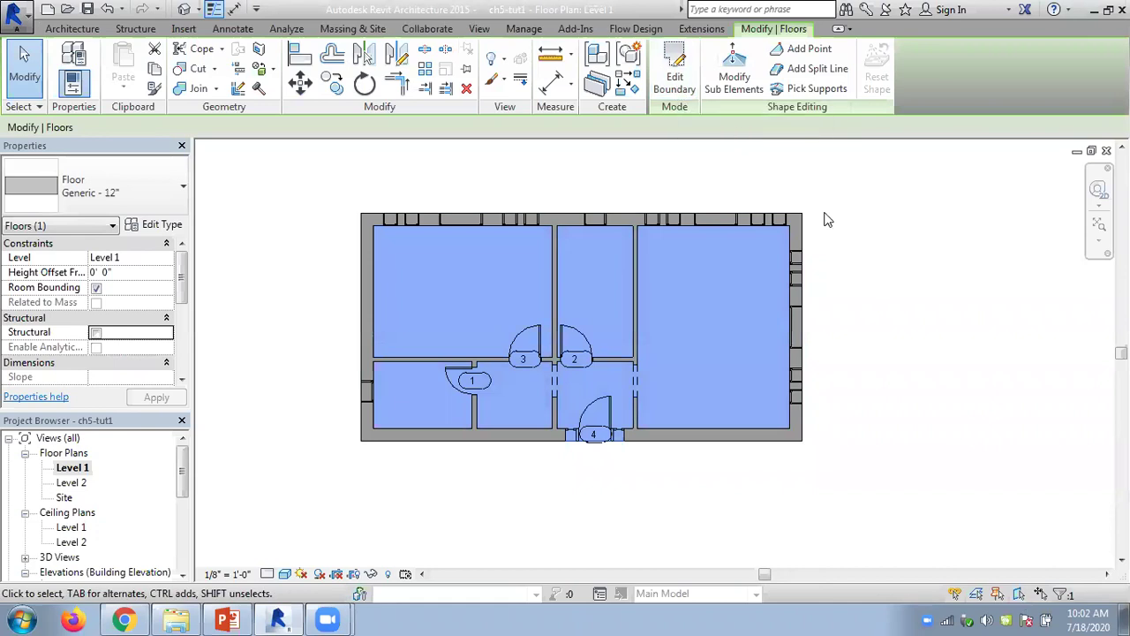
click(894, 302)
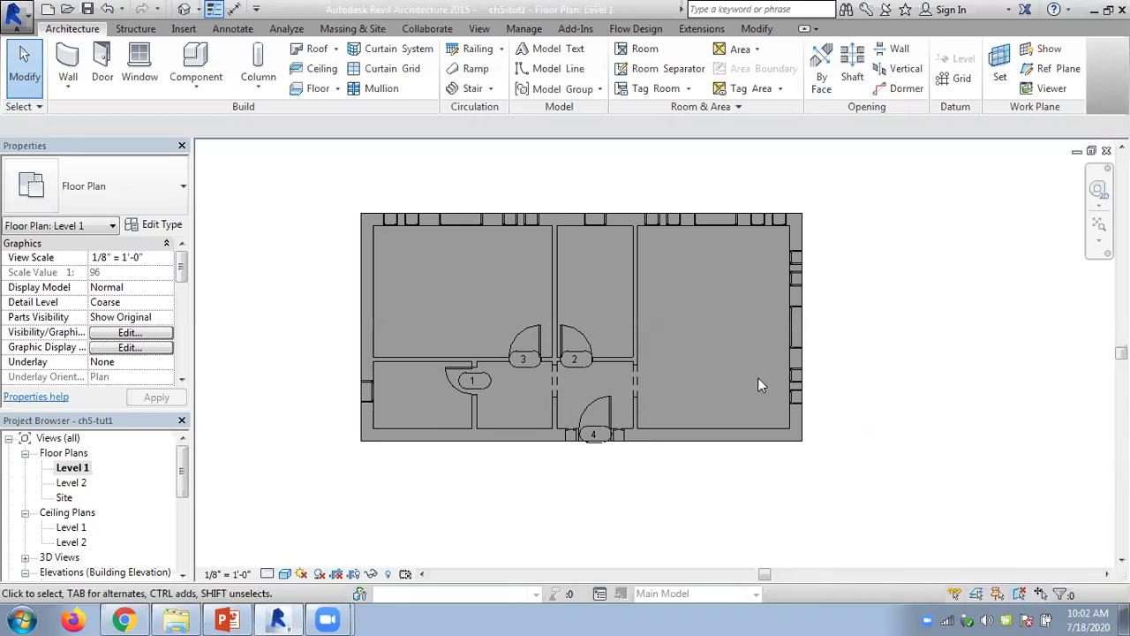
Select the lower, left and upper exterior walls one at a time in the Level 1 plan to check wall selection
click(728, 439)
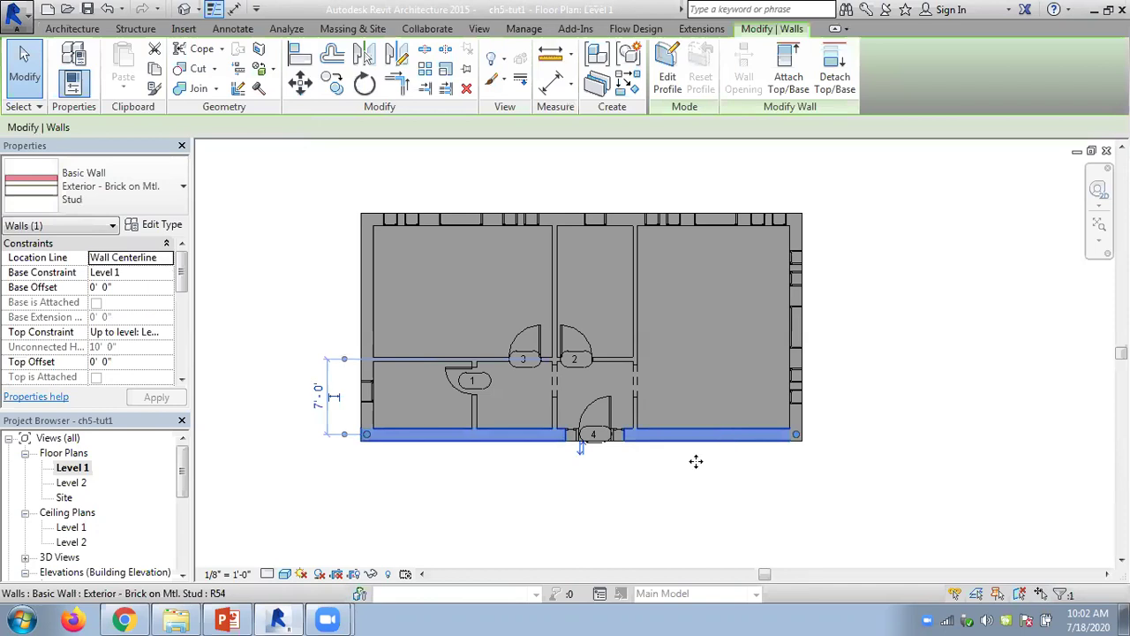
click(696, 461)
click(362, 320)
click(318, 300)
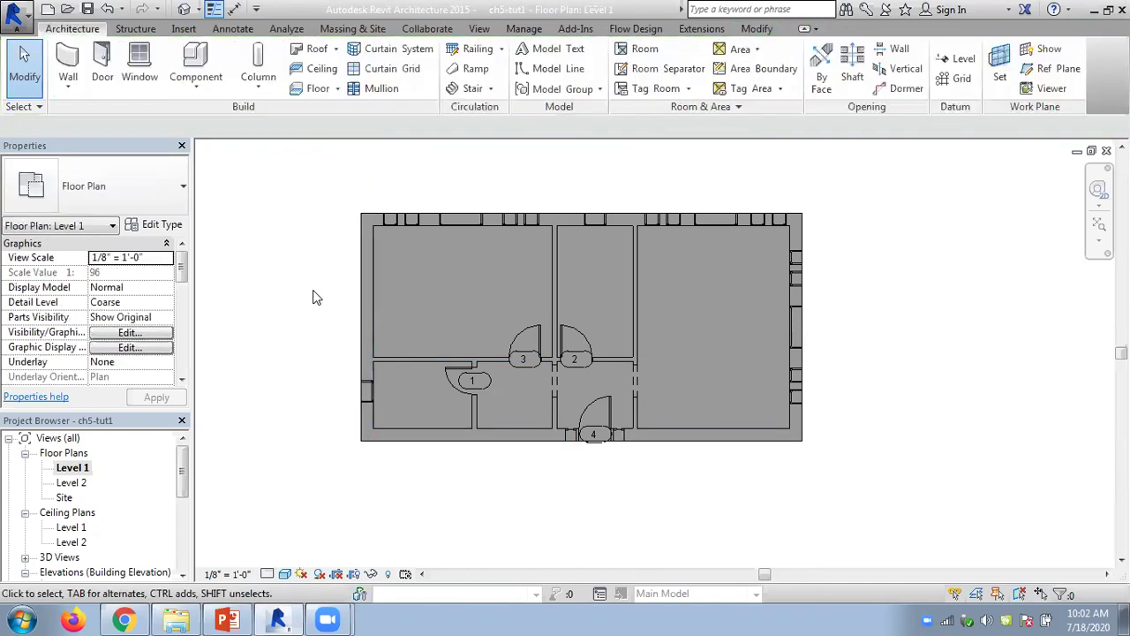
click(628, 218)
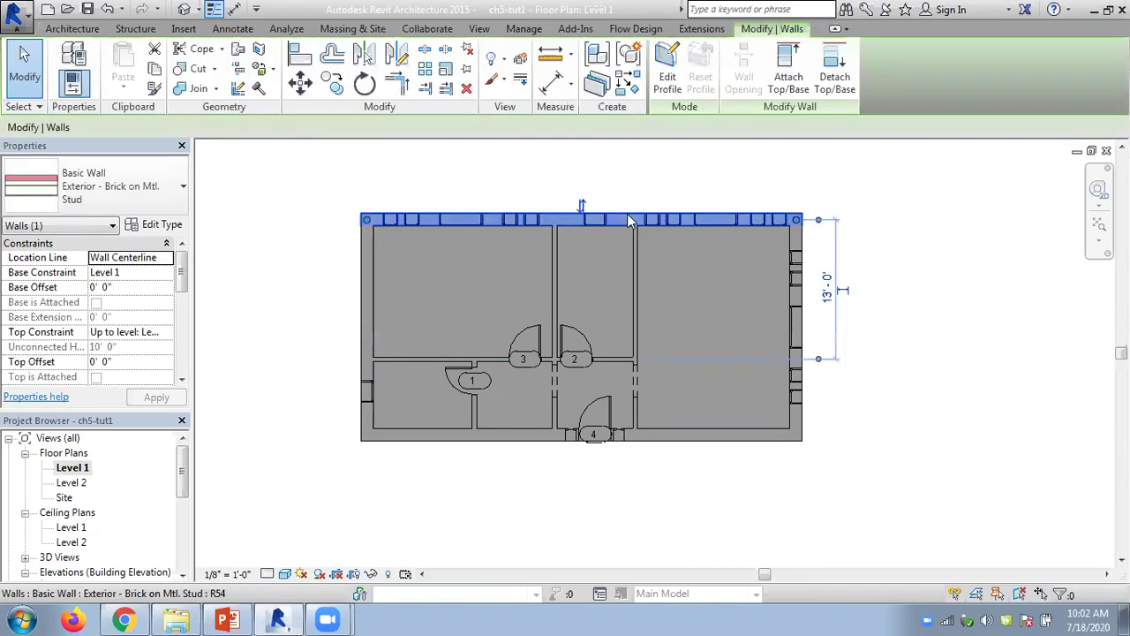
Test selecting the interior 5" partition between the two upper rooms beside doors 3 and 2, and clear the selection
click(608, 199)
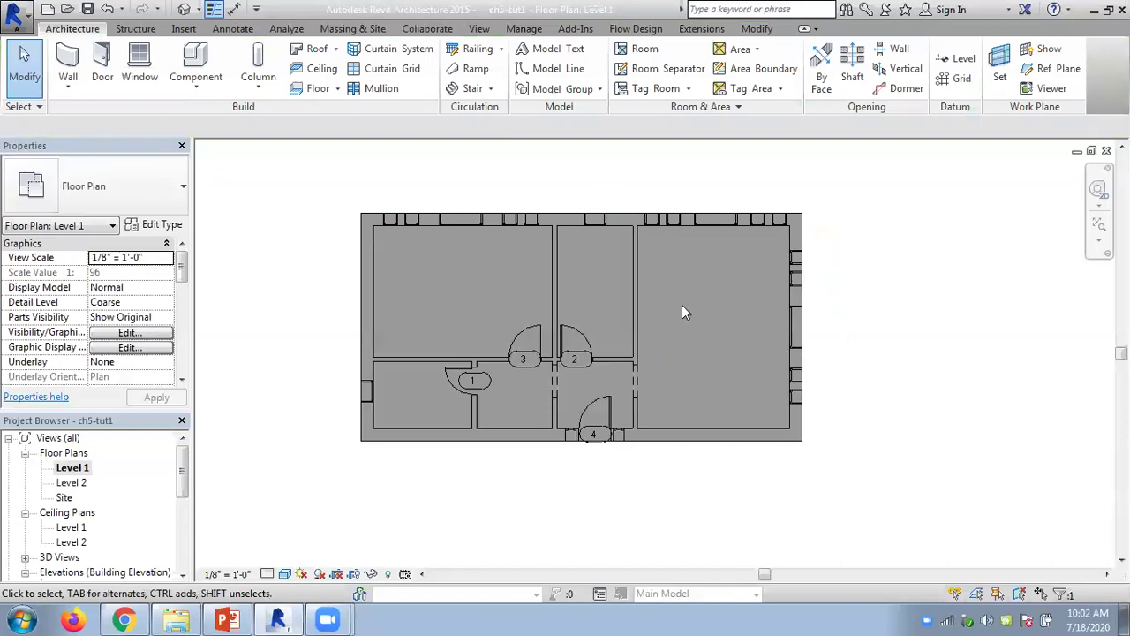
scroll(557, 283, up, 4)
click(547, 295)
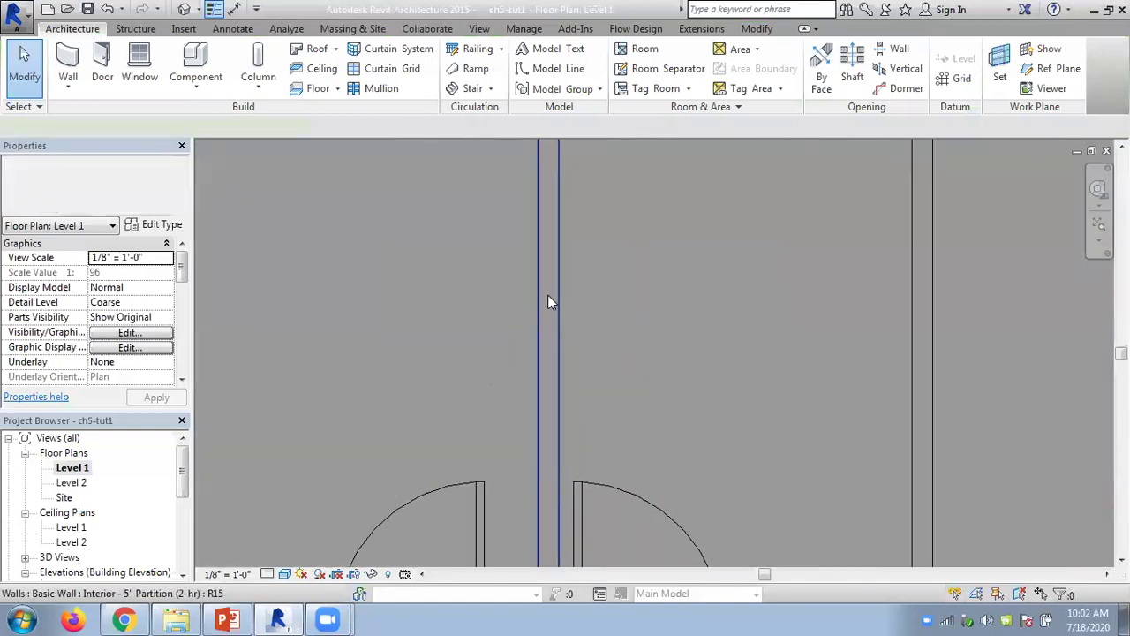
click(611, 304)
click(561, 303)
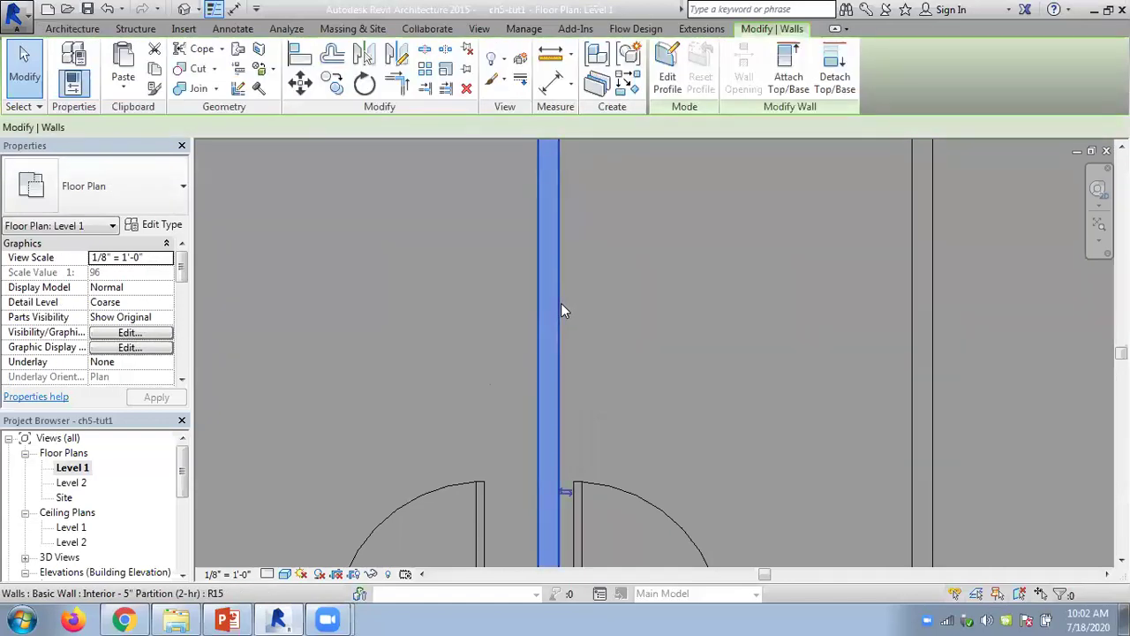
click(388, 301)
scroll(356, 308, down, 2)
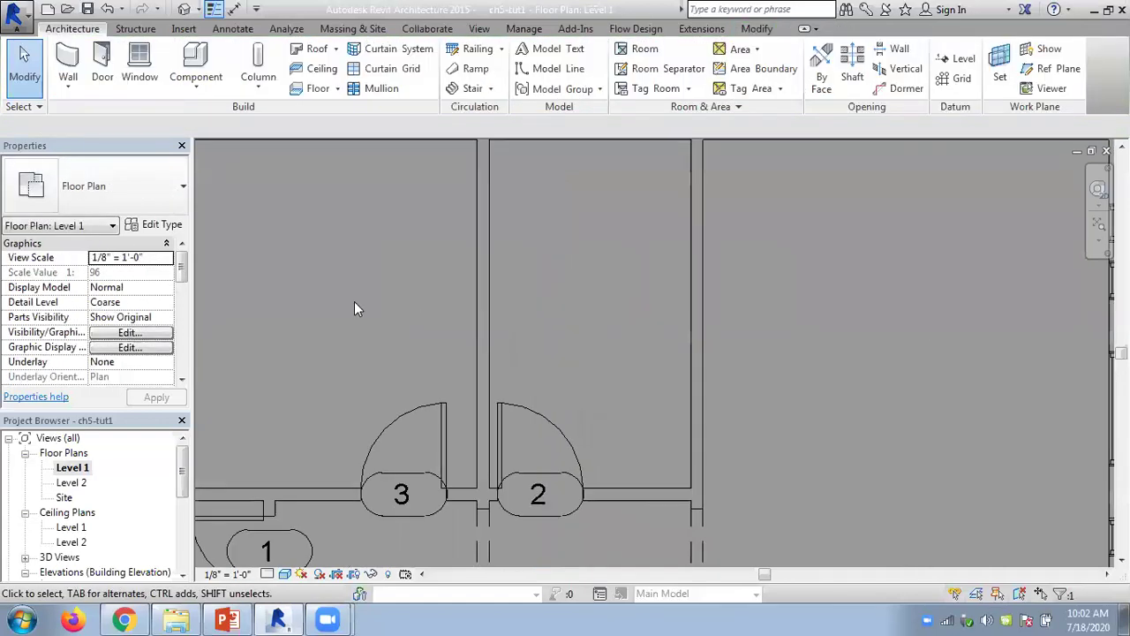
scroll(350, 295, down, 4)
middle_drag(376, 282, 490, 244)
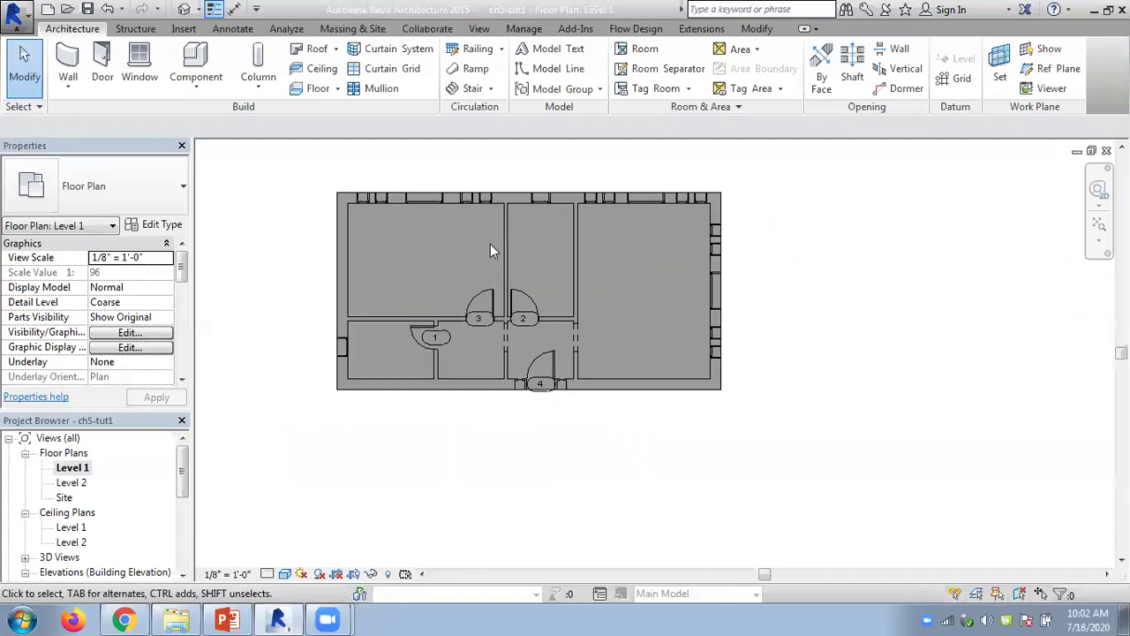
Enable selection by face and edit the floor boundary to cut a rectangular opening in the upper-left room
click(1020, 595)
click(424, 265)
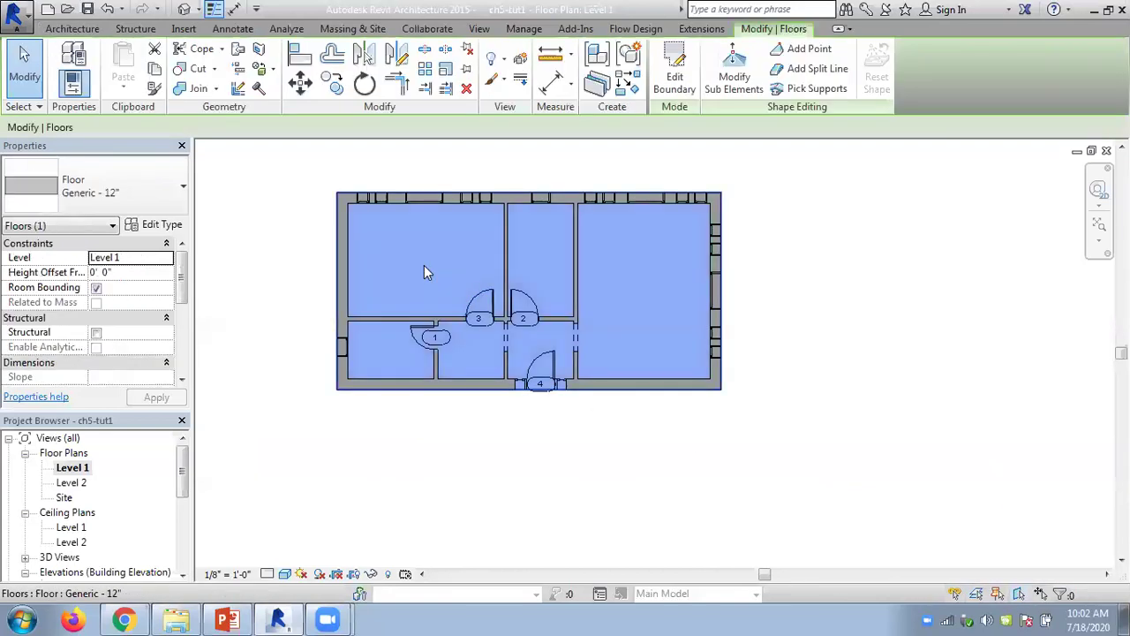
click(680, 84)
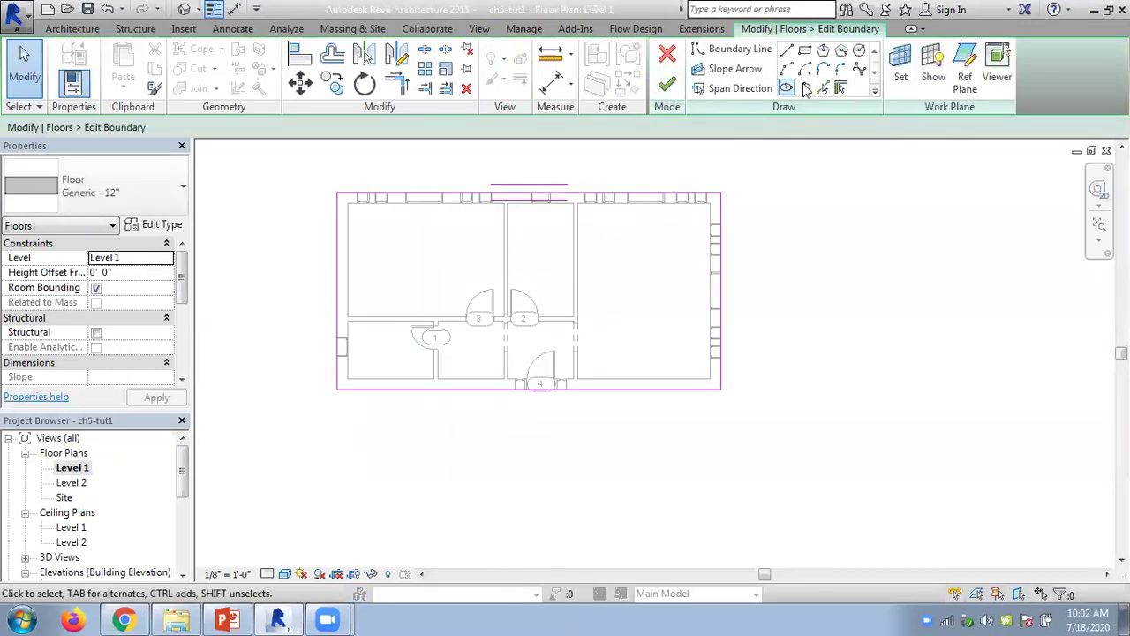
click(805, 50)
click(385, 244)
click(462, 269)
click(666, 84)
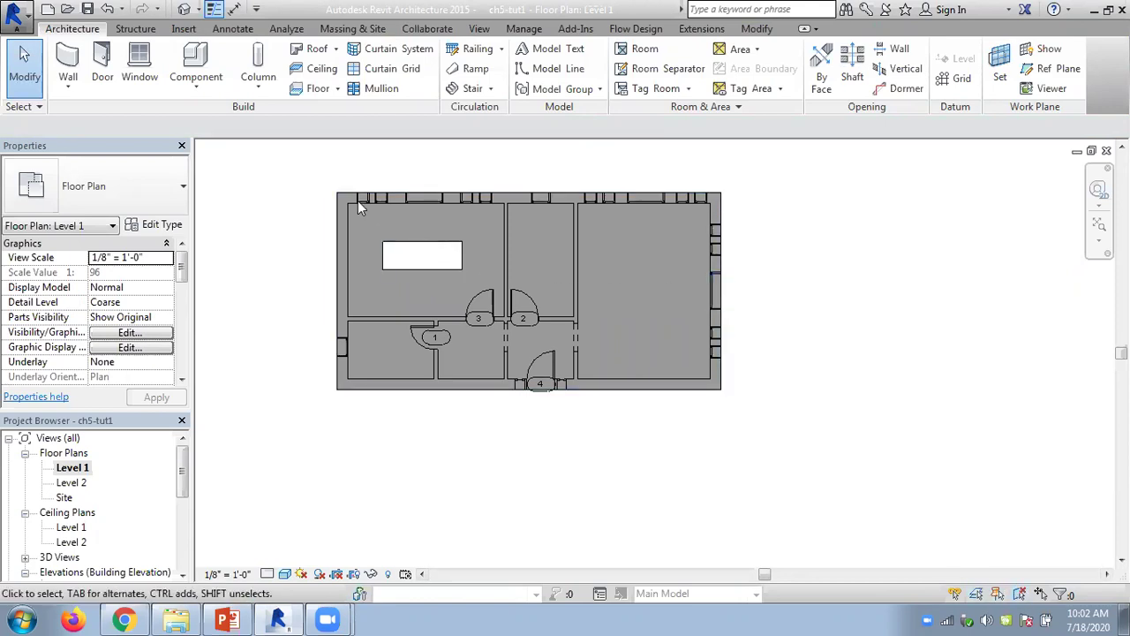
Window-select the whole plan and filter the selection to the Floors category only
drag(296, 168, 791, 435)
click(672, 81)
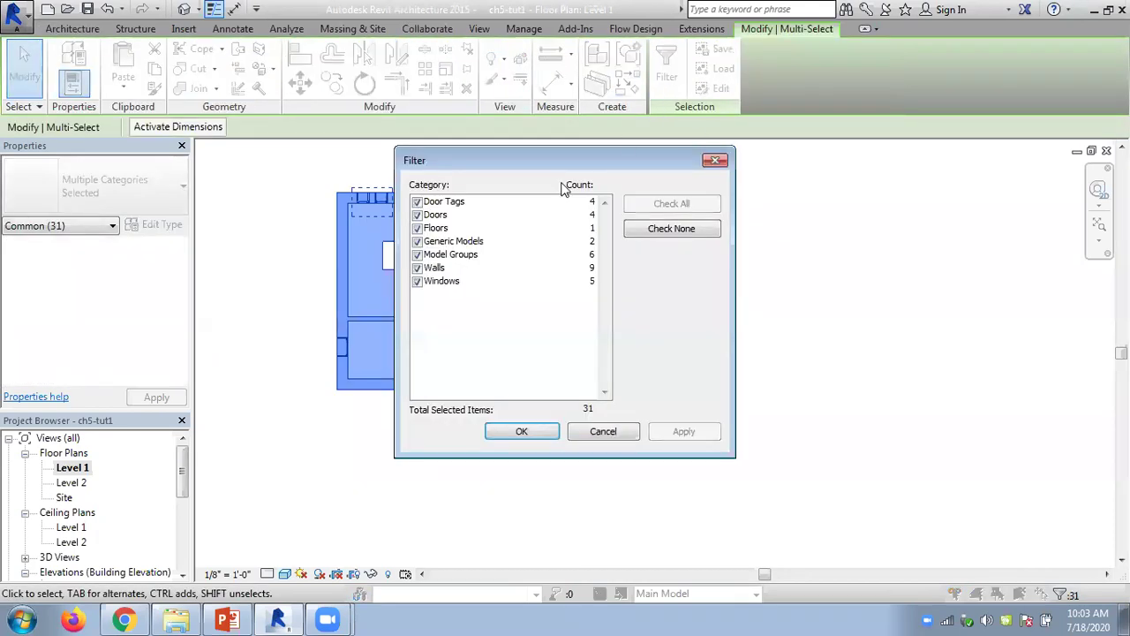
click(692, 232)
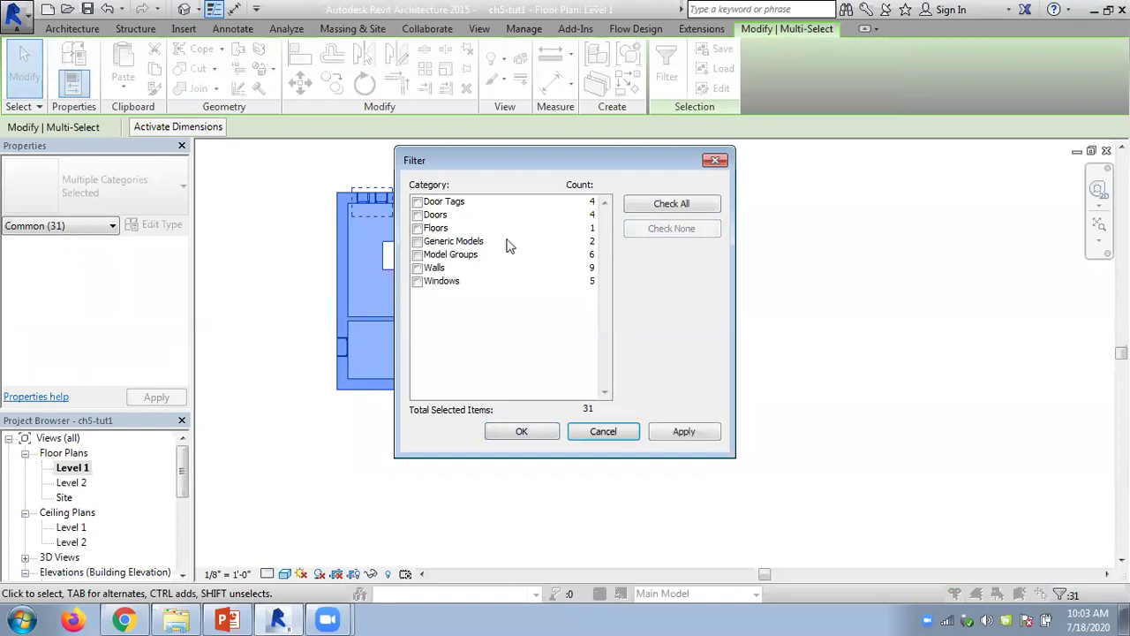
click(416, 228)
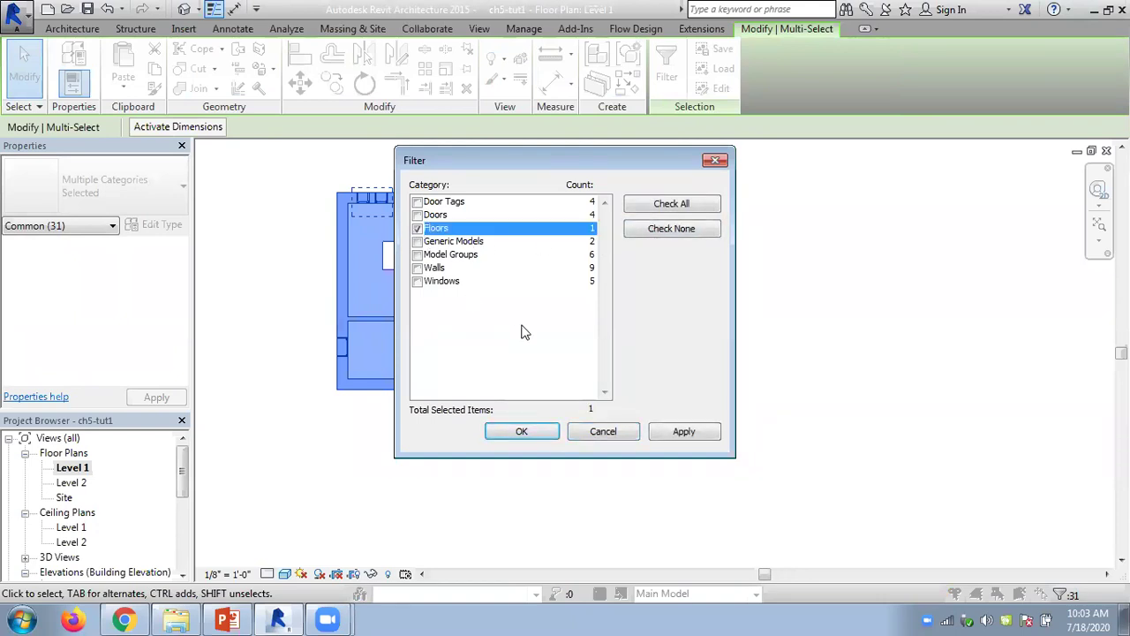
click(526, 439)
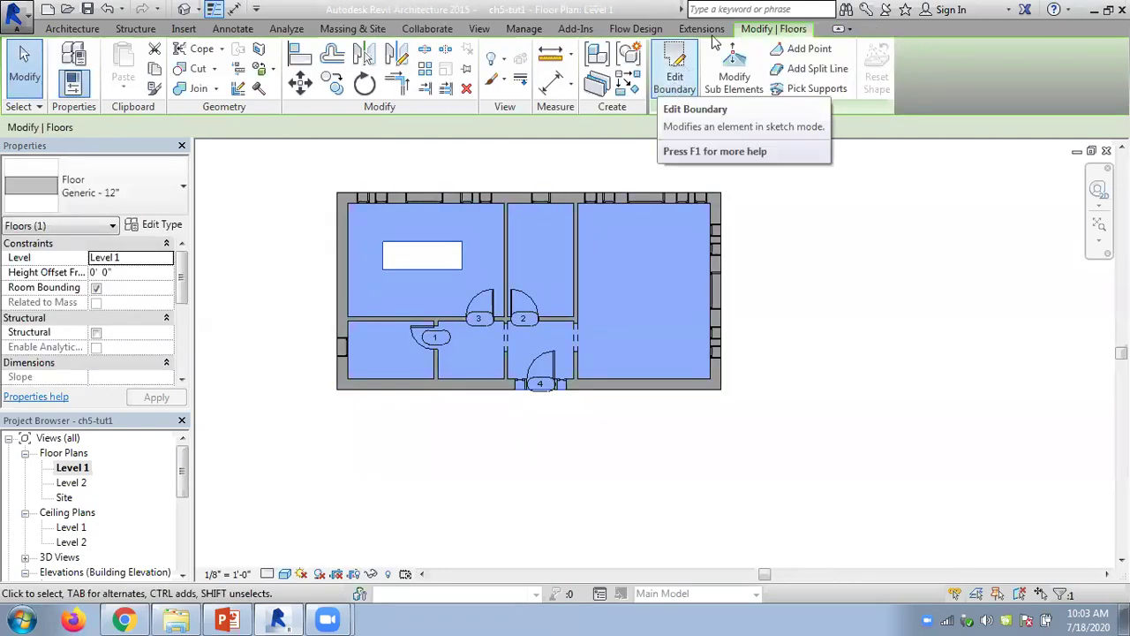
Edit the floor boundary to cut a circular opening in the large right-hand room
click(674, 76)
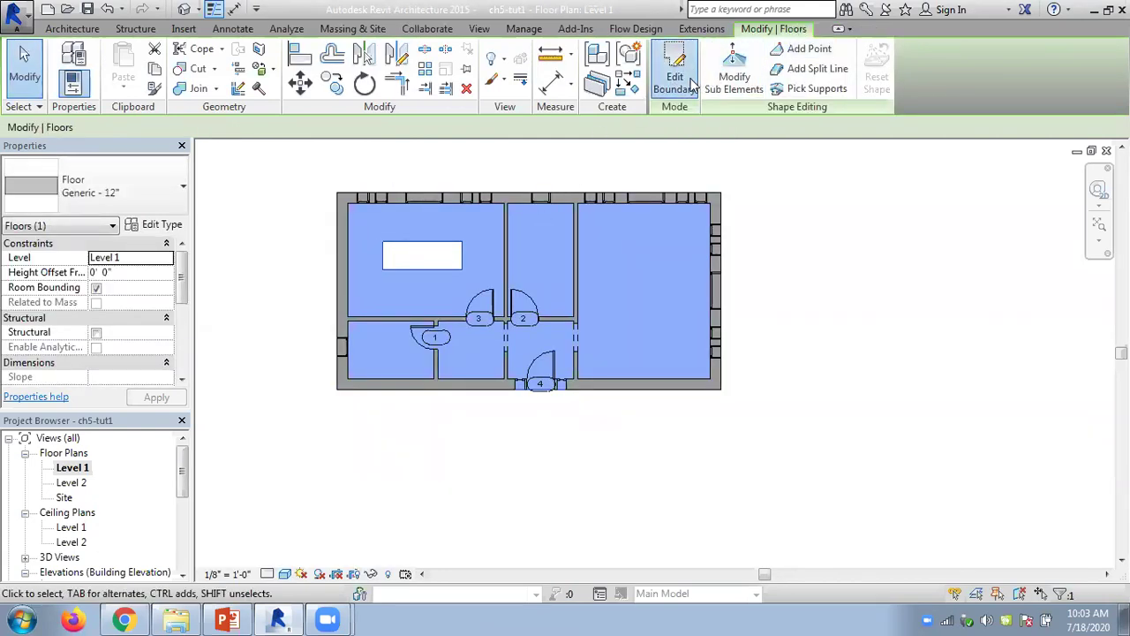
click(859, 49)
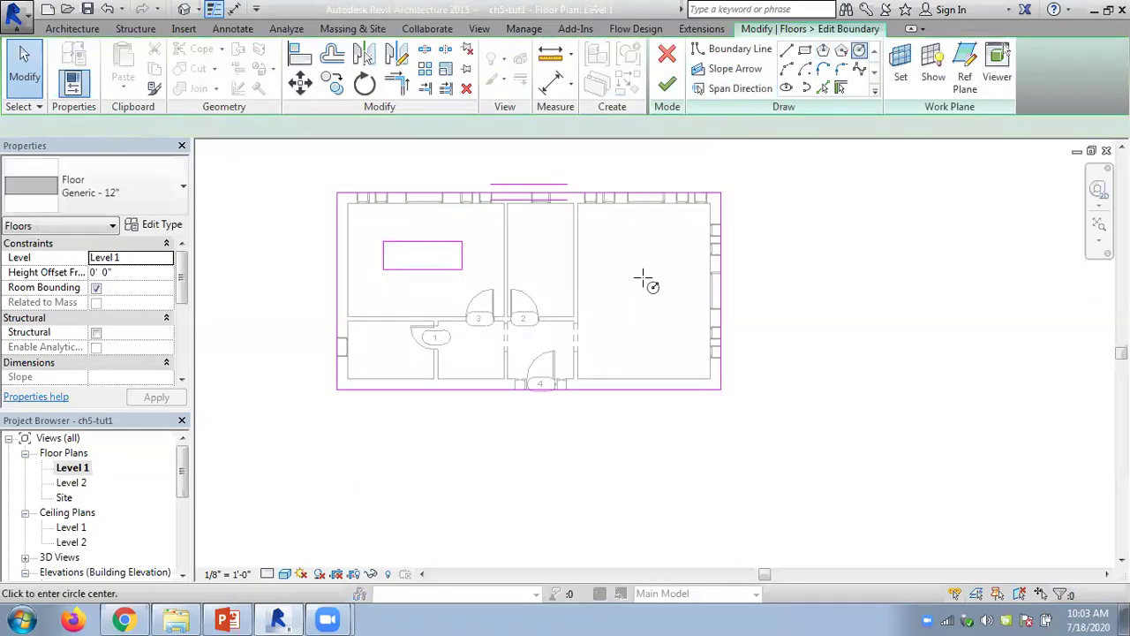
click(643, 277)
click(663, 296)
click(667, 84)
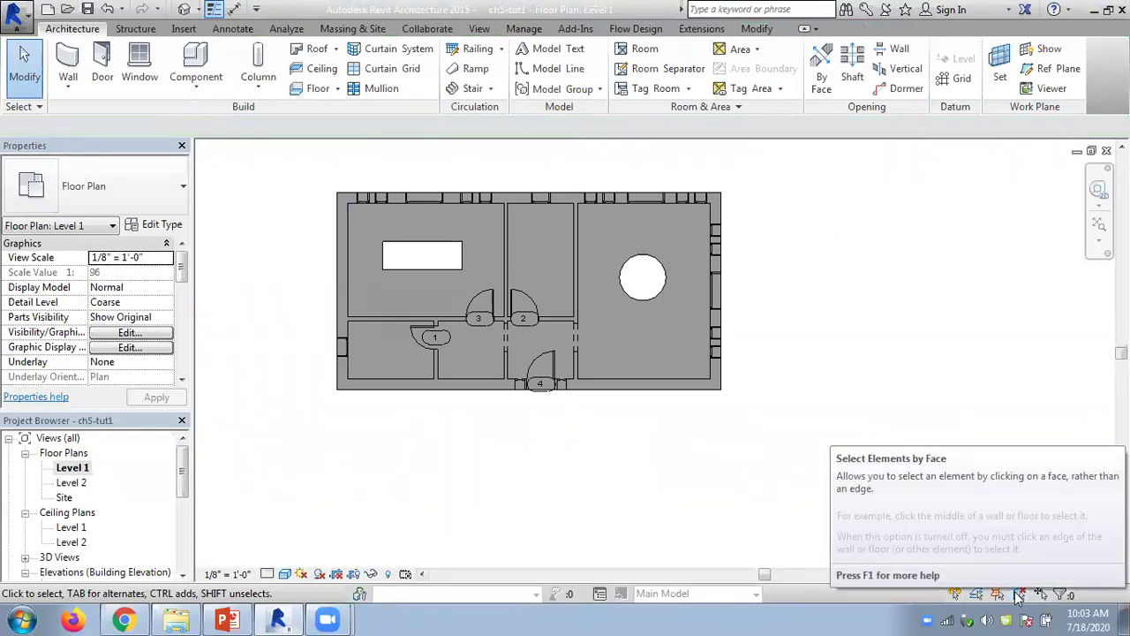
Isolate the floor again by filtering a selection of the whole plan to Floors, and clear the selection
drag(296, 169, 786, 441)
click(667, 71)
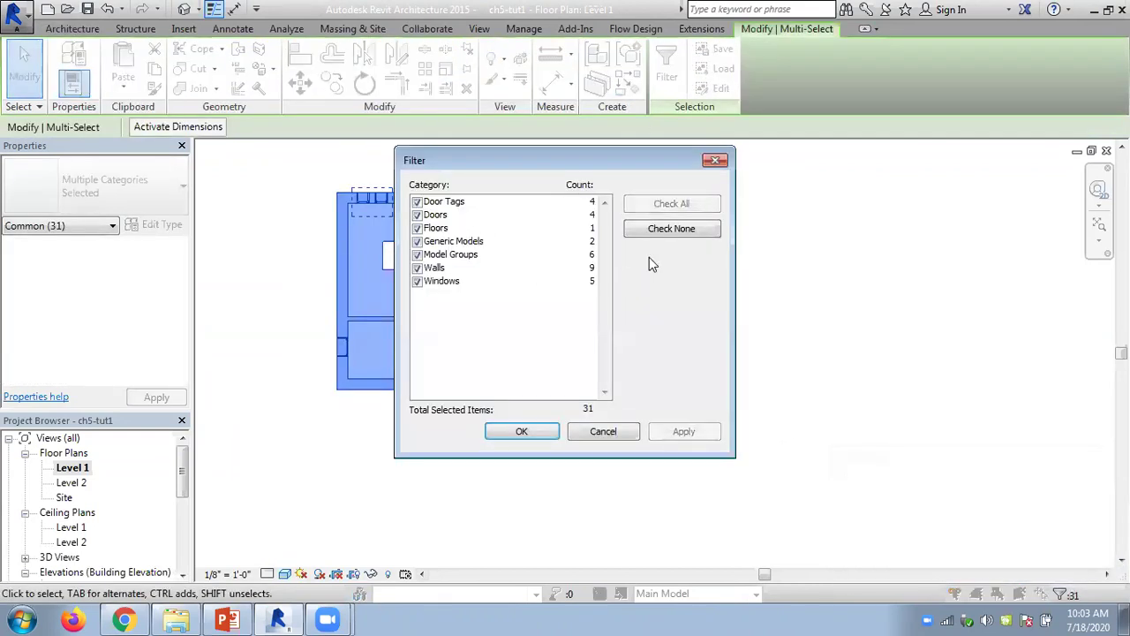
click(673, 229)
click(417, 228)
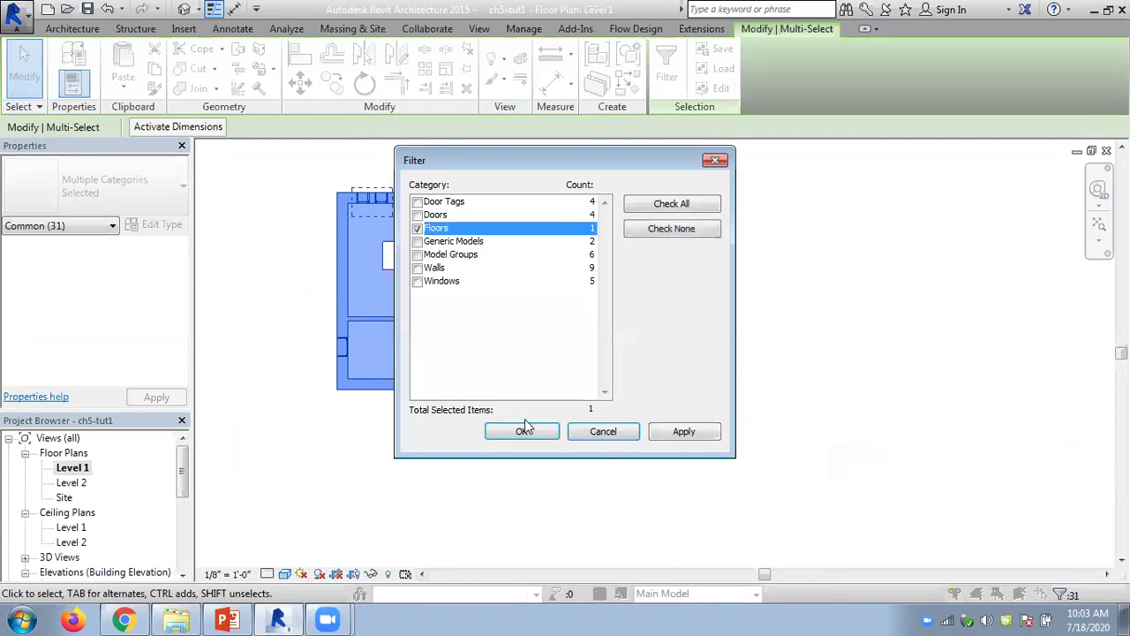
click(524, 431)
key(Escape)
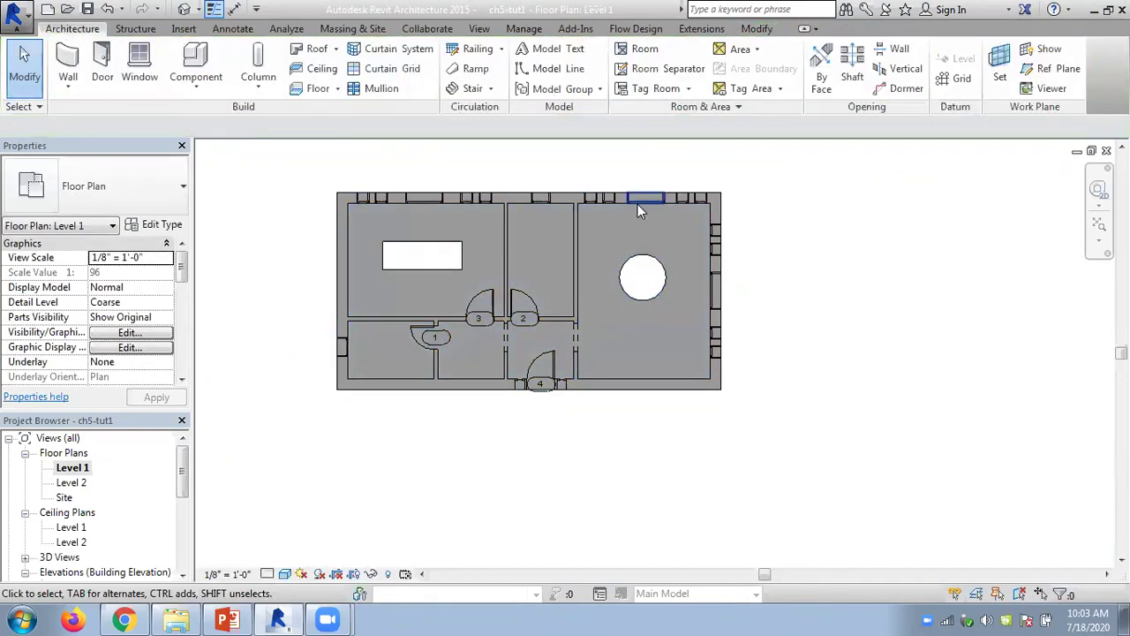
Delete the circular and rectangular openings from the floor boundary sketch, finish the edit and deselect the floor
click(651, 301)
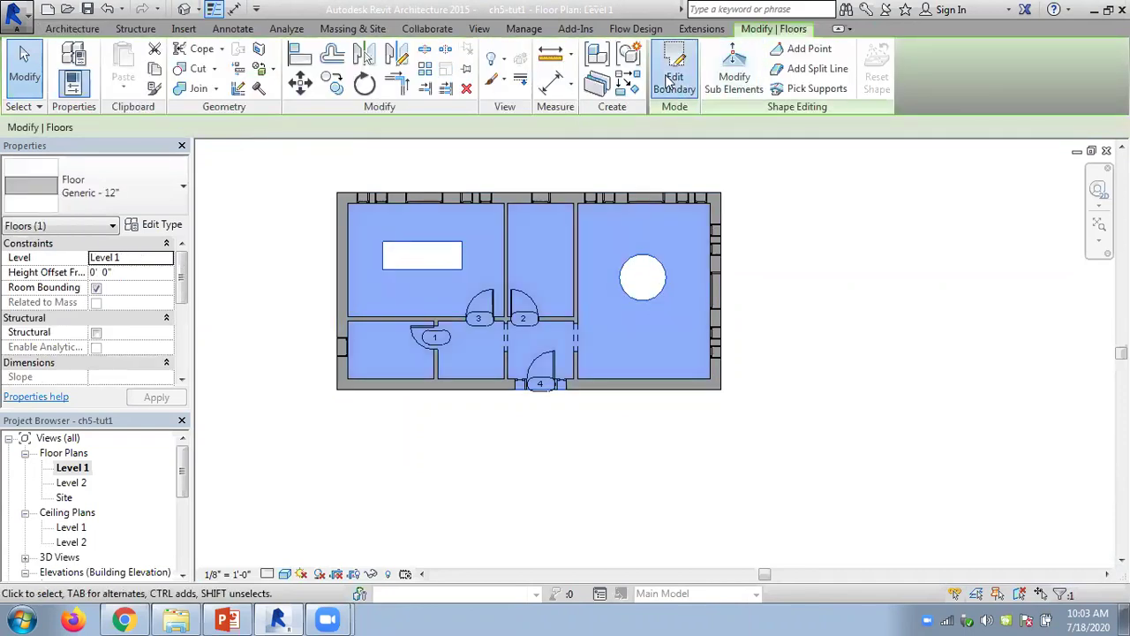
click(675, 77)
click(658, 269)
key(Delete)
click(465, 265)
key(Delete)
drag(451, 279, 354, 225)
key(Delete)
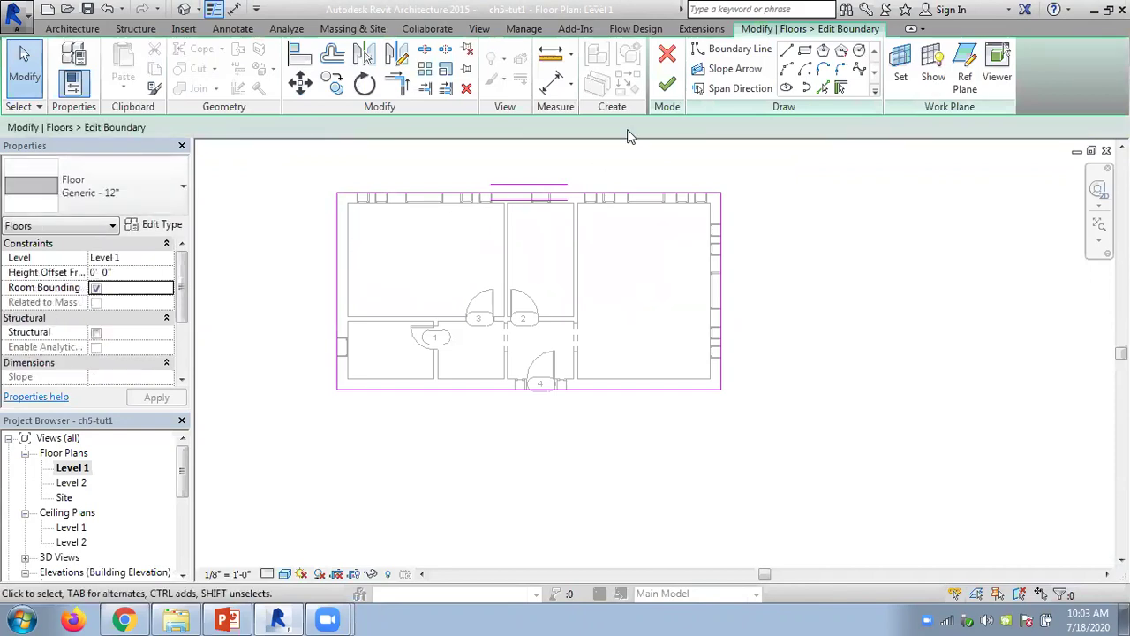
click(667, 84)
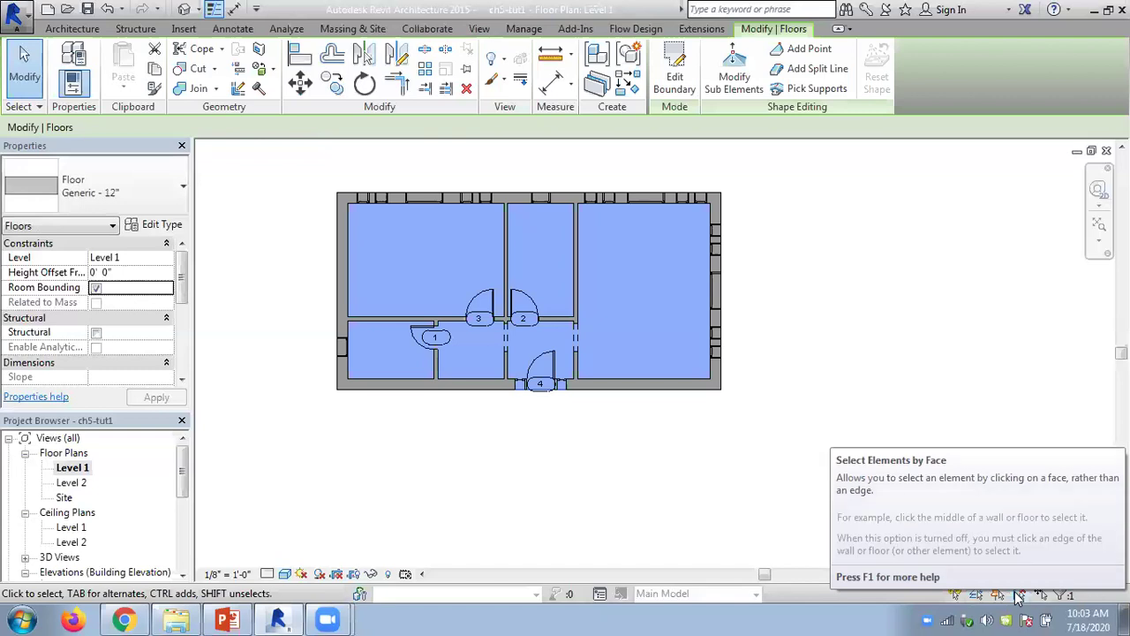
click(853, 389)
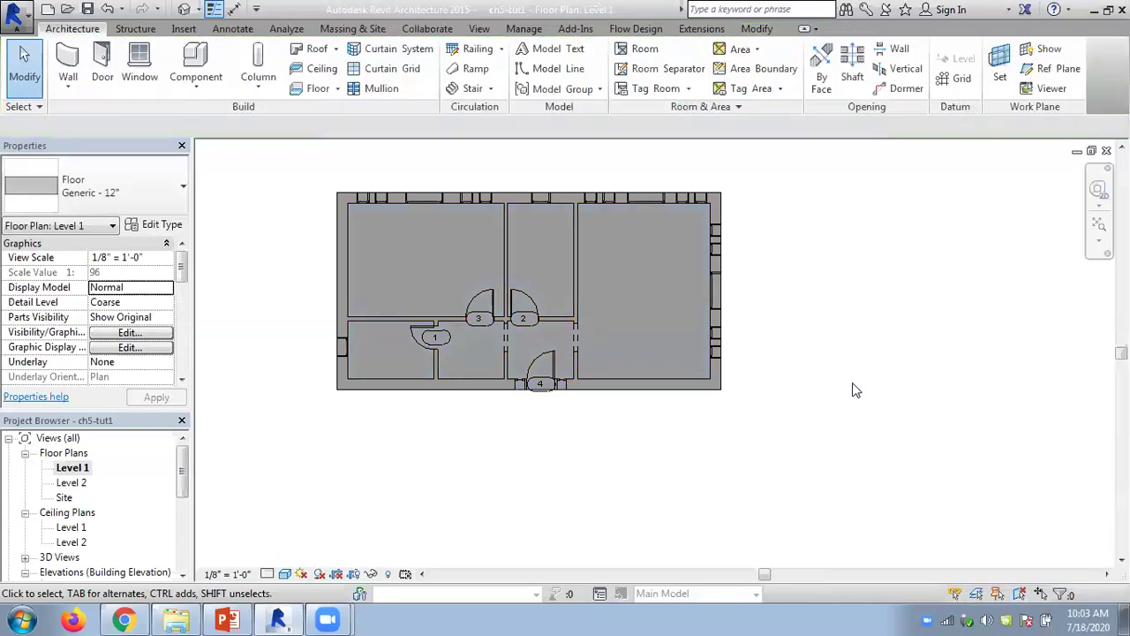
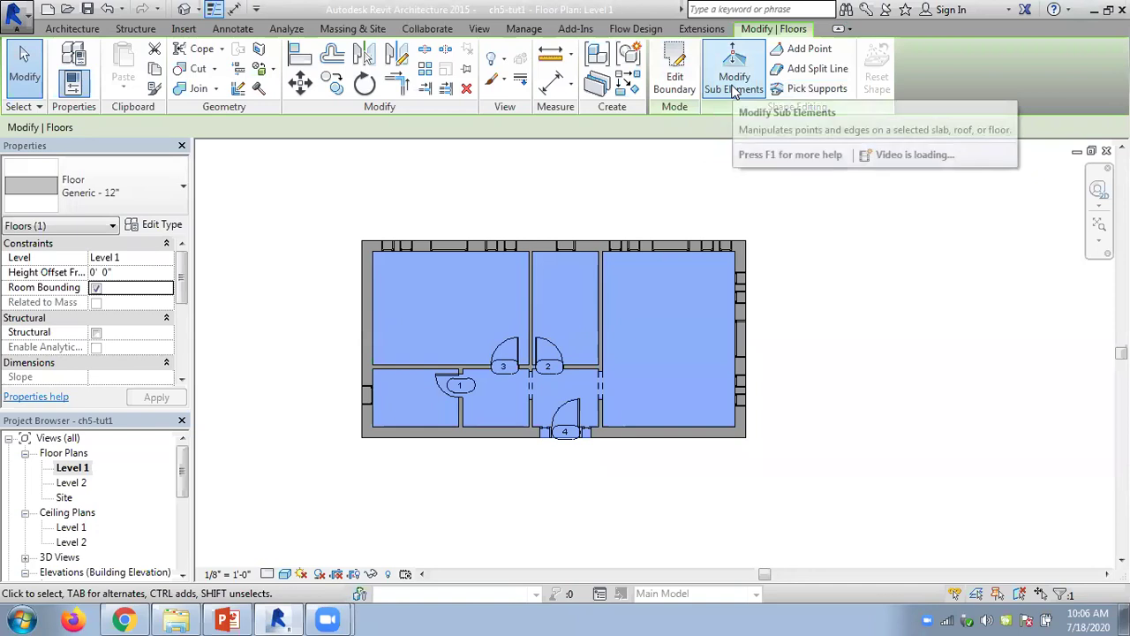
In the floor's boundary sketch, draw a slope arrow along the upper edge from the upper-left corner to the upper-right corner
click(676, 75)
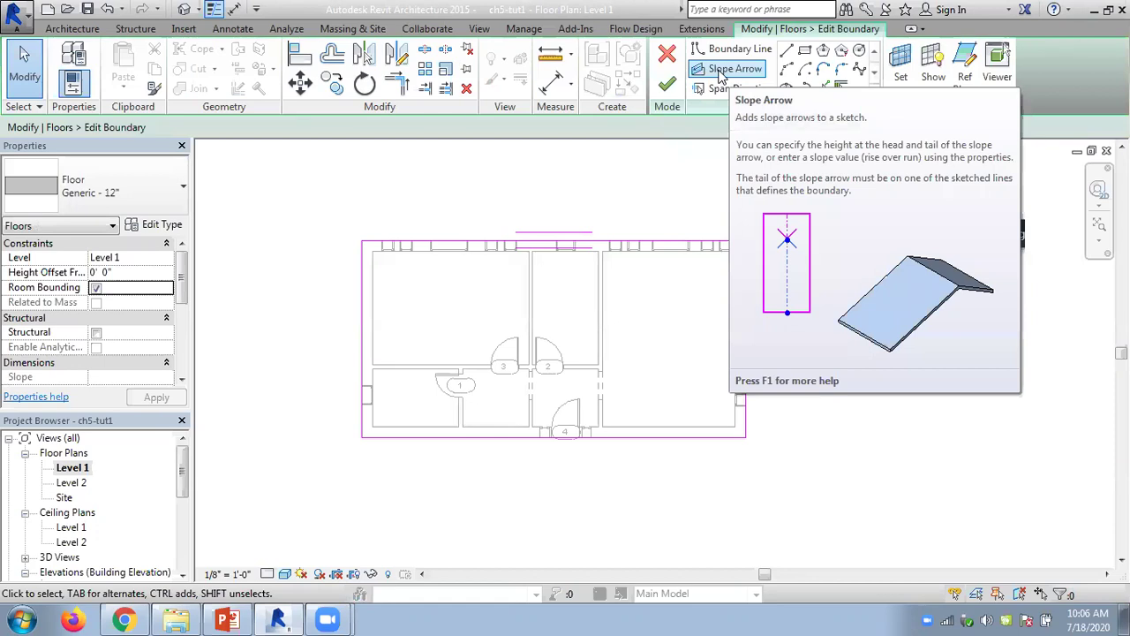
click(722, 72)
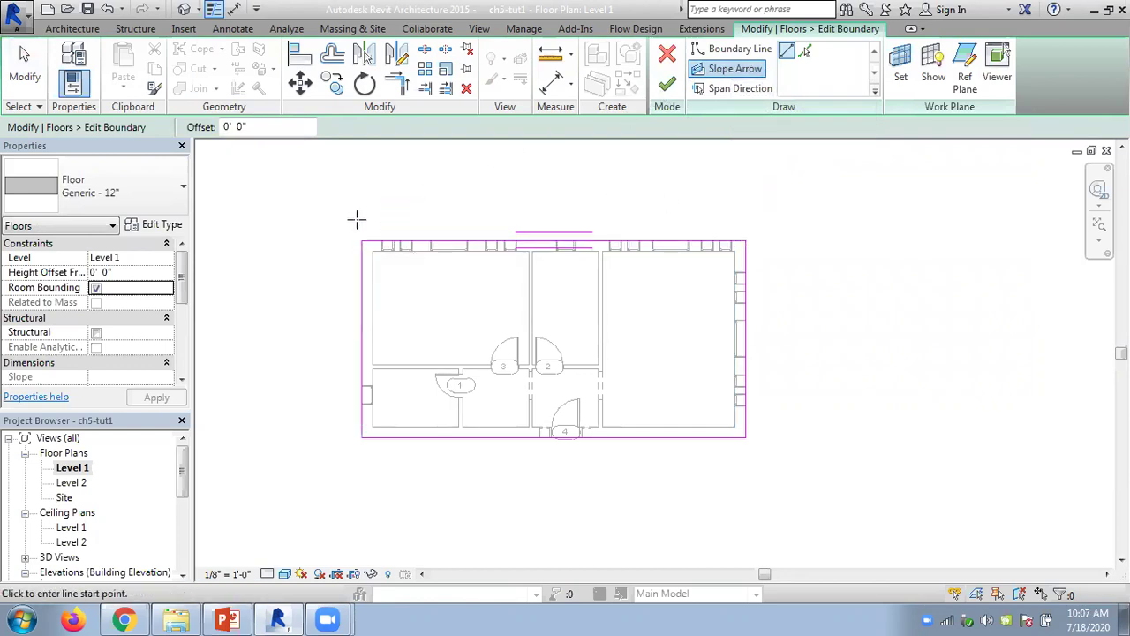
click(361, 238)
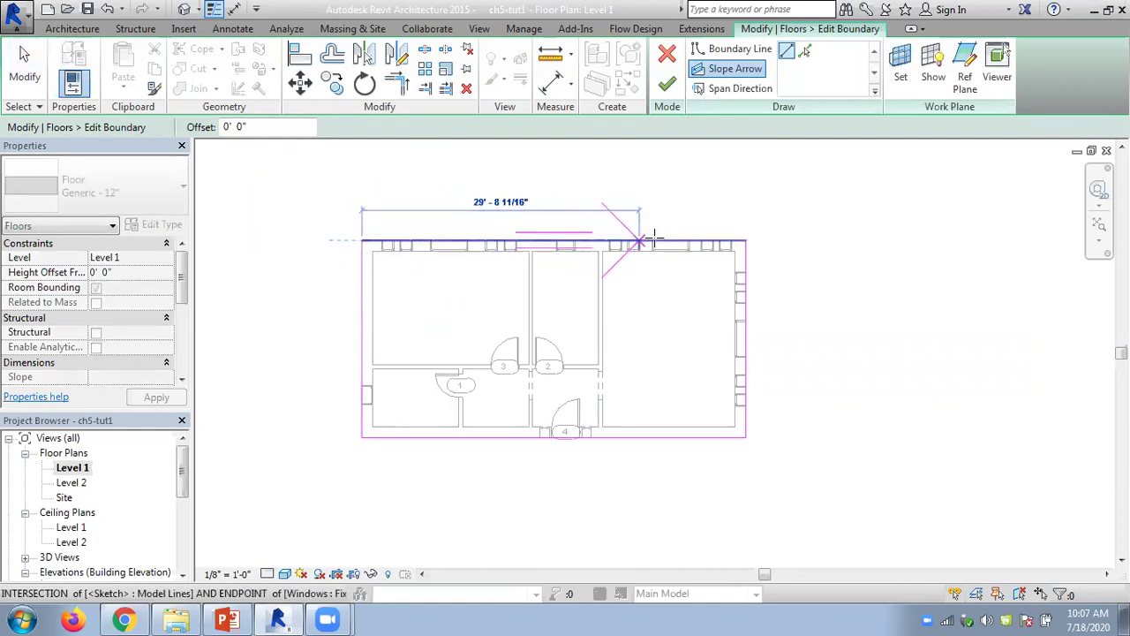
click(746, 240)
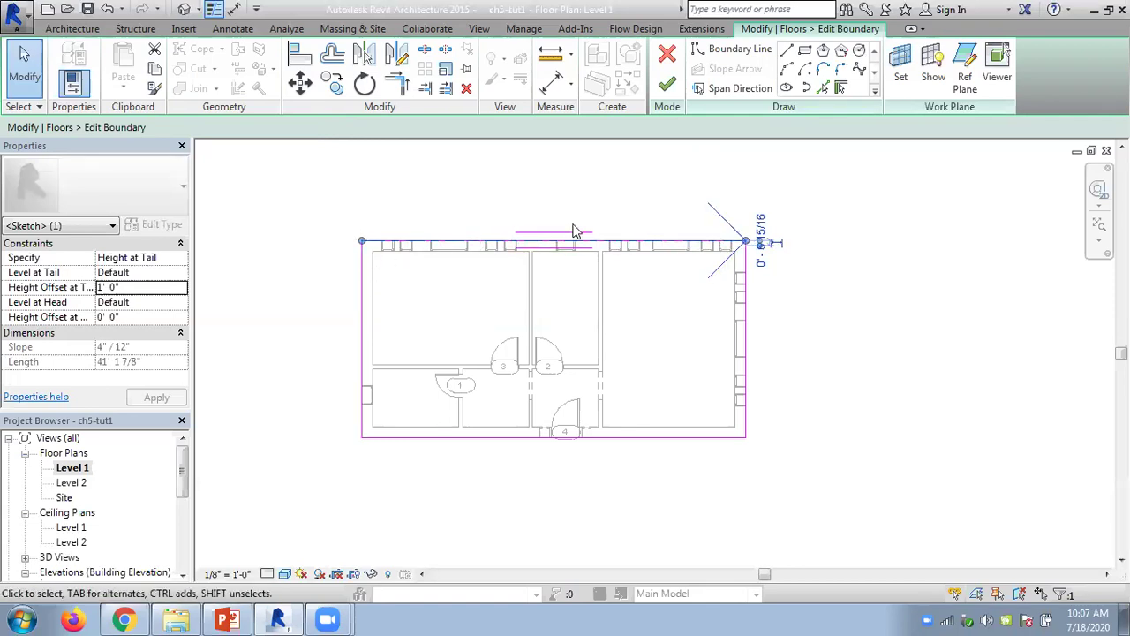
key(Escape)
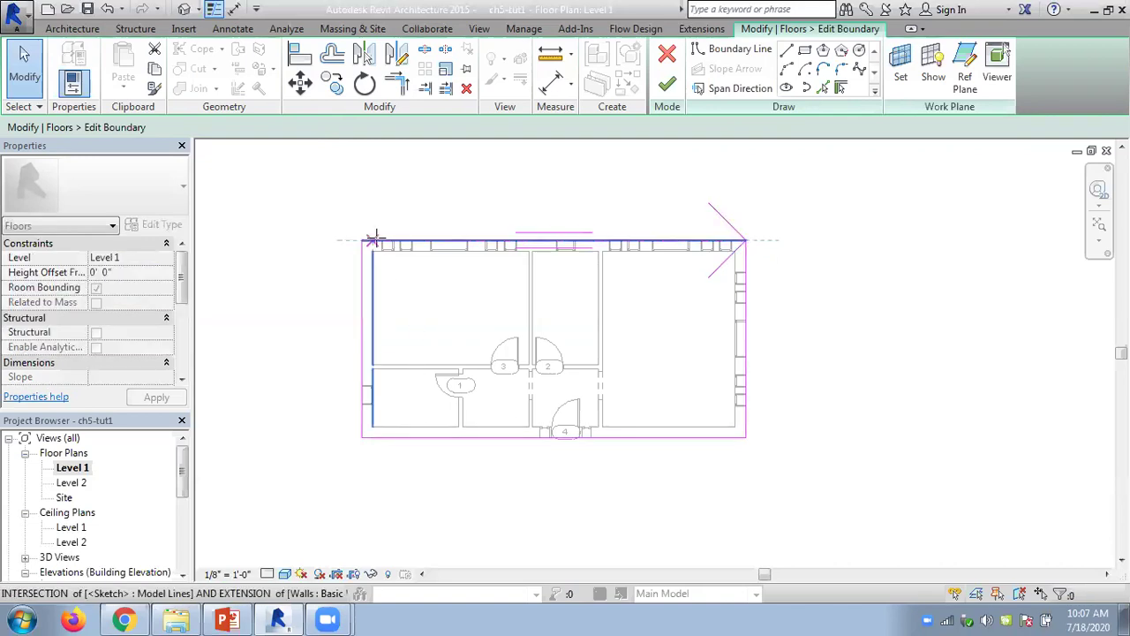
click(551, 238)
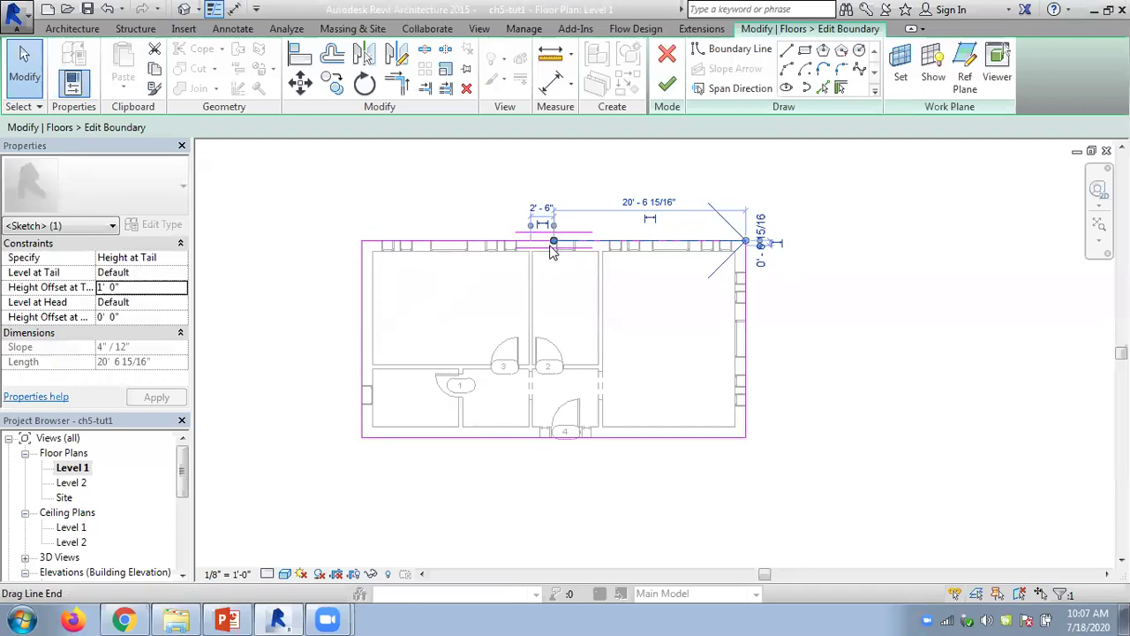
drag(555, 245, 362, 240)
Lower the system speaker volume slightly
click(987, 621)
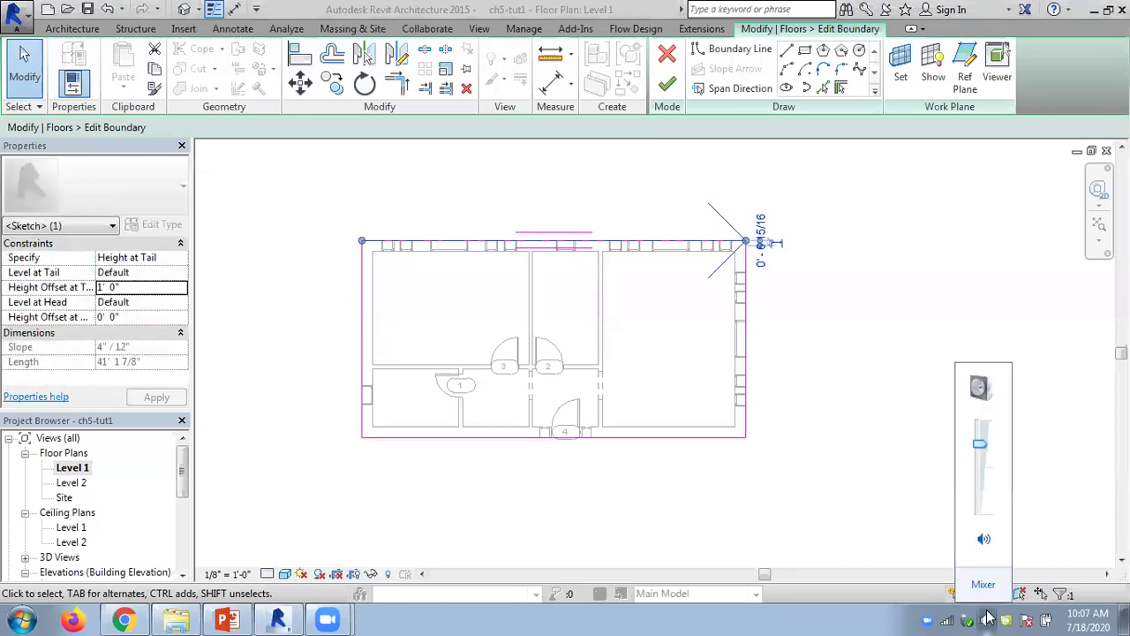
mouse_move(979, 445)
mouse_down()
mouse_move(964, 450)
mouse_move(973, 464)
mouse_up()
click(863, 368)
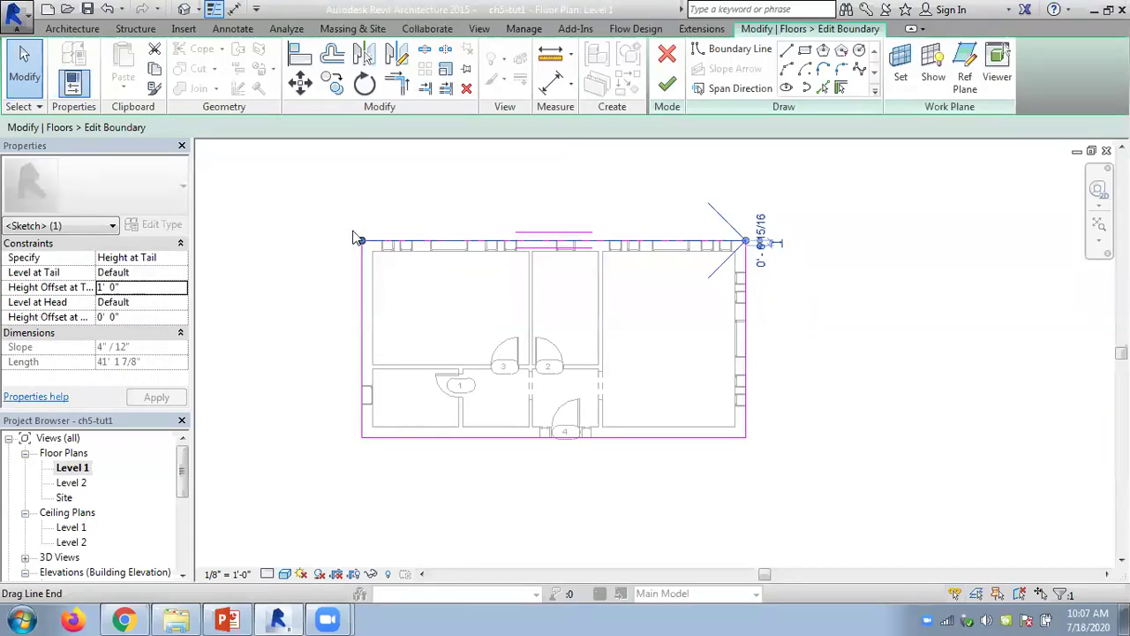
Set the slope arrow's Height Offset at Tail to 2' 0", finish the floor boundary edit and clear the selection
click(146, 287)
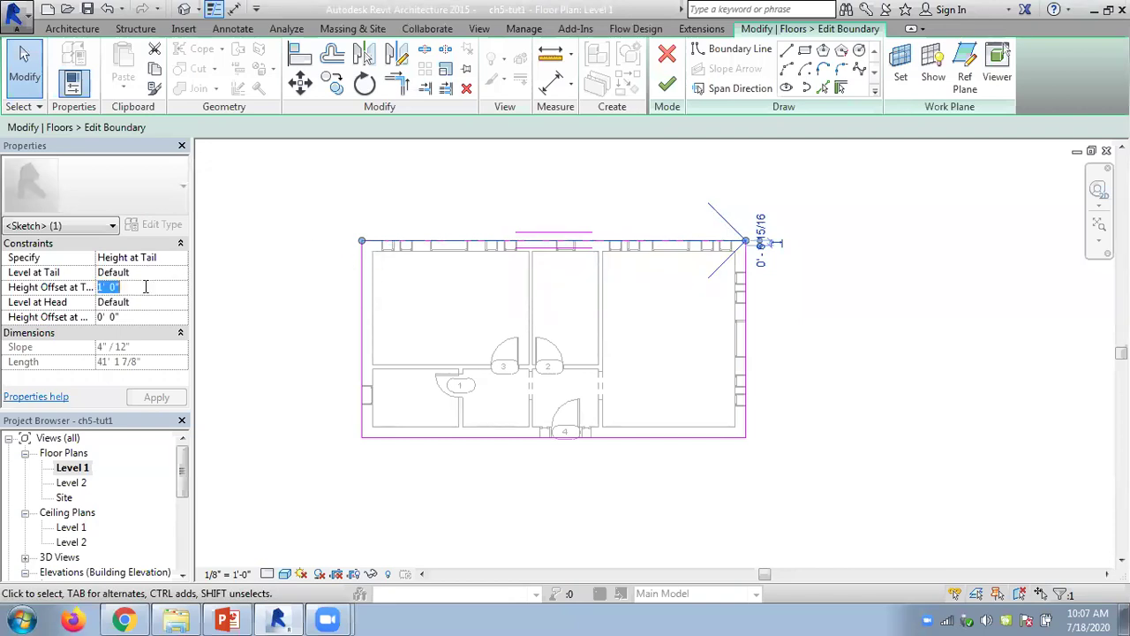
text(2' 0")
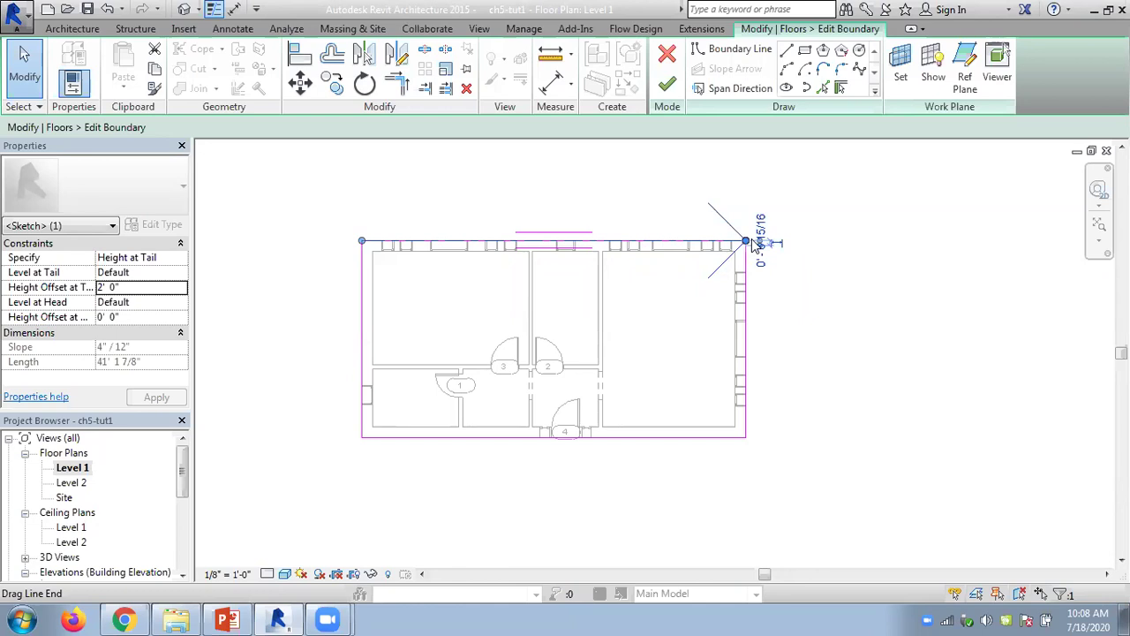
click(668, 86)
click(604, 212)
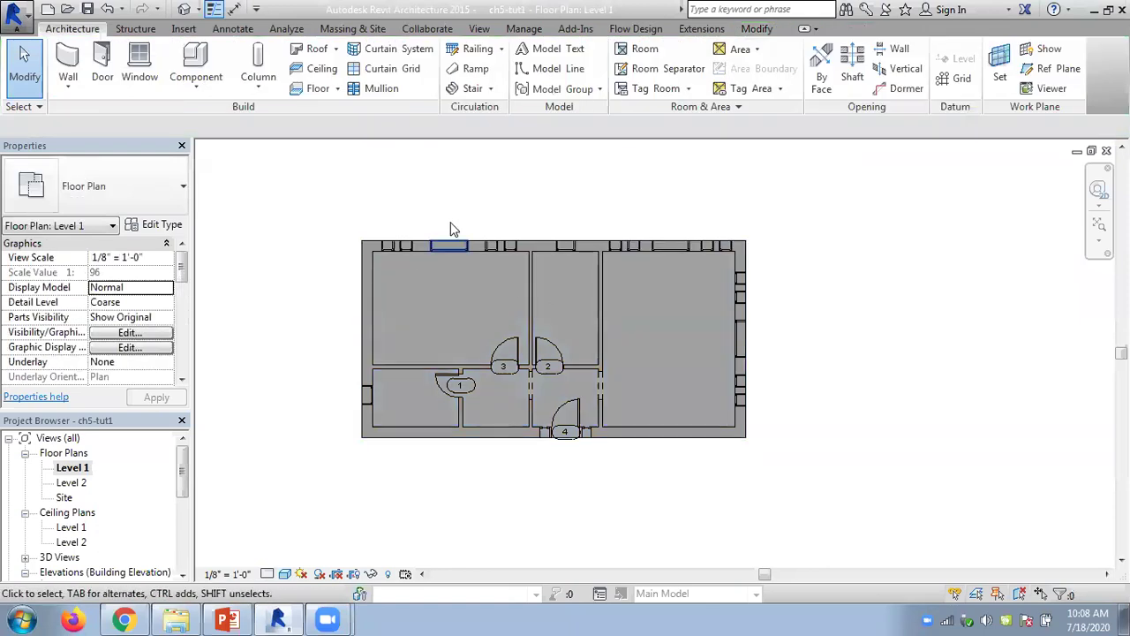
Open the South elevation and examine the sloped floor by selecting it, then clear the selection
drag(187, 452, 183, 506)
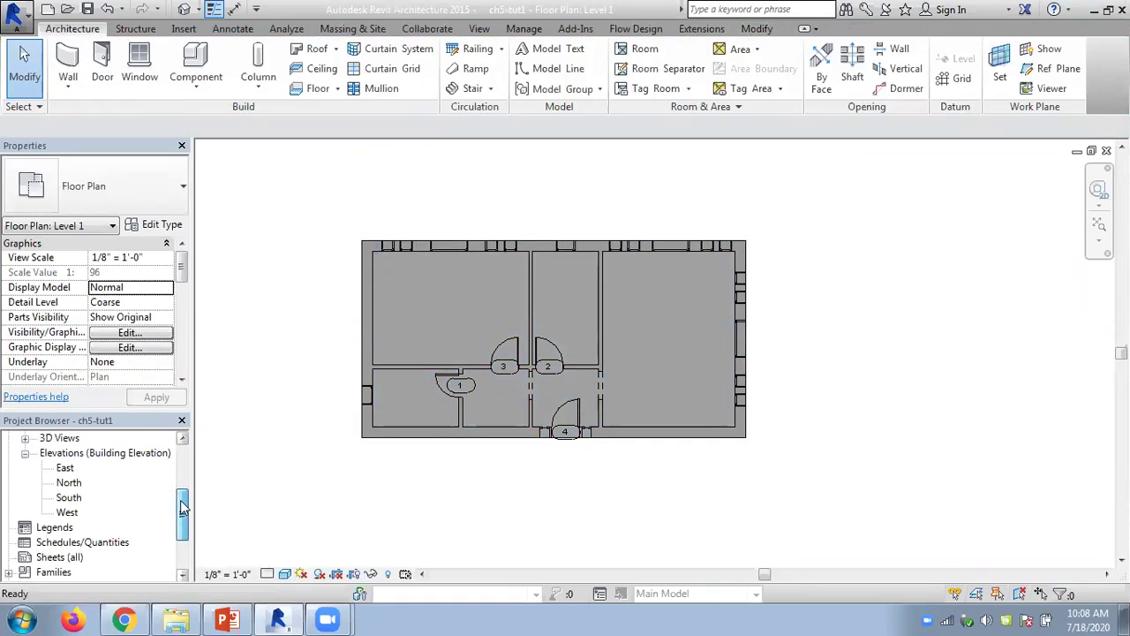
double_click(68, 502)
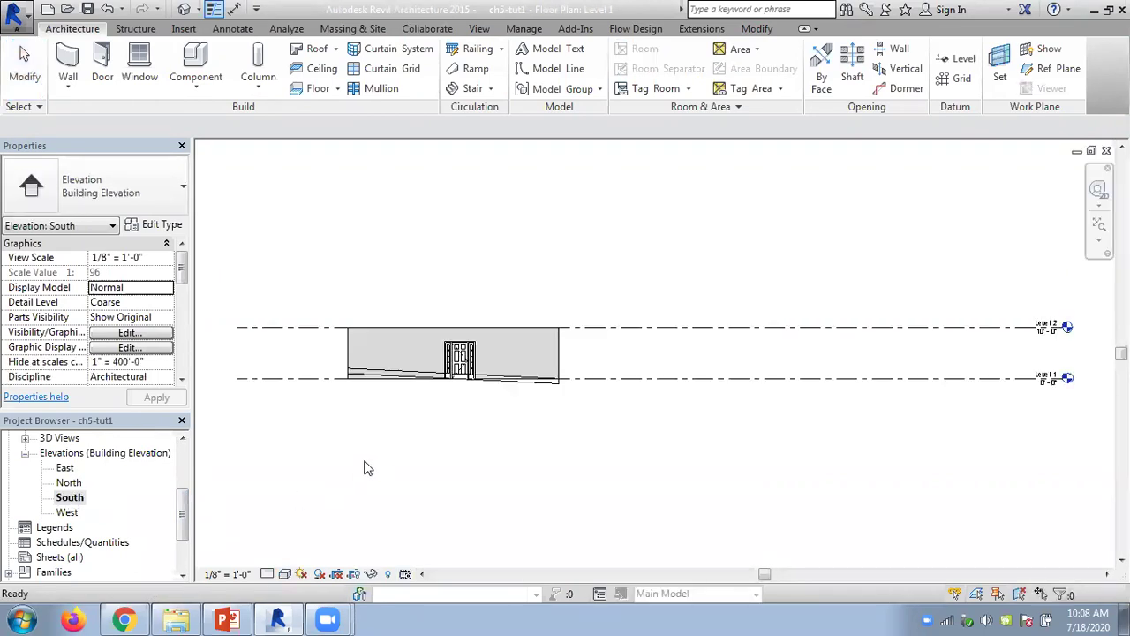
scroll(329, 409, up, 5)
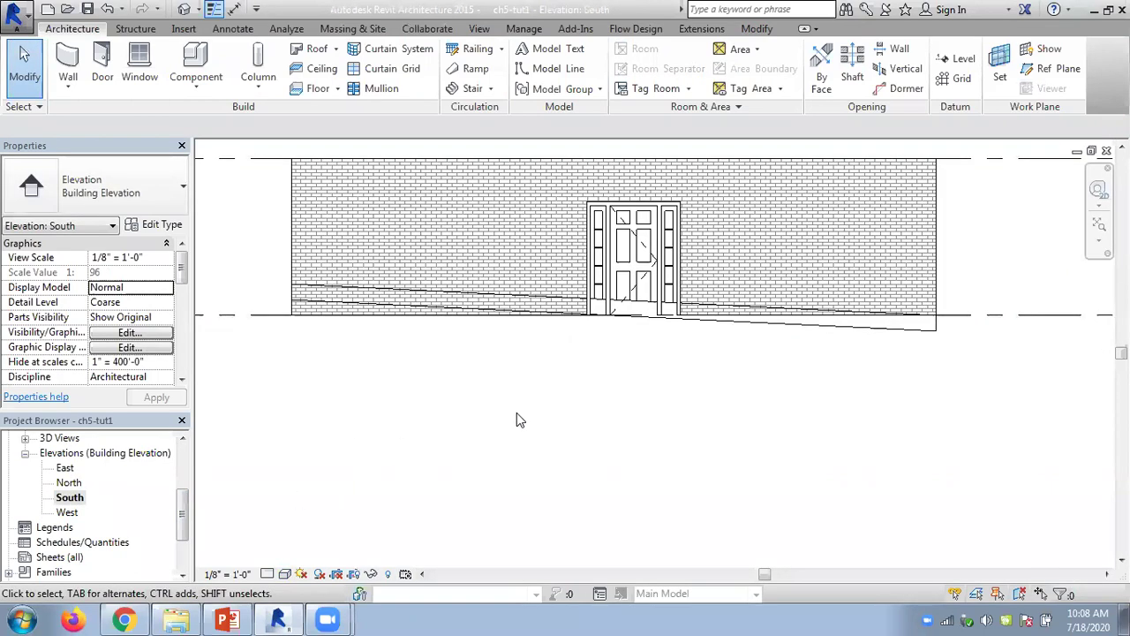
click(371, 305)
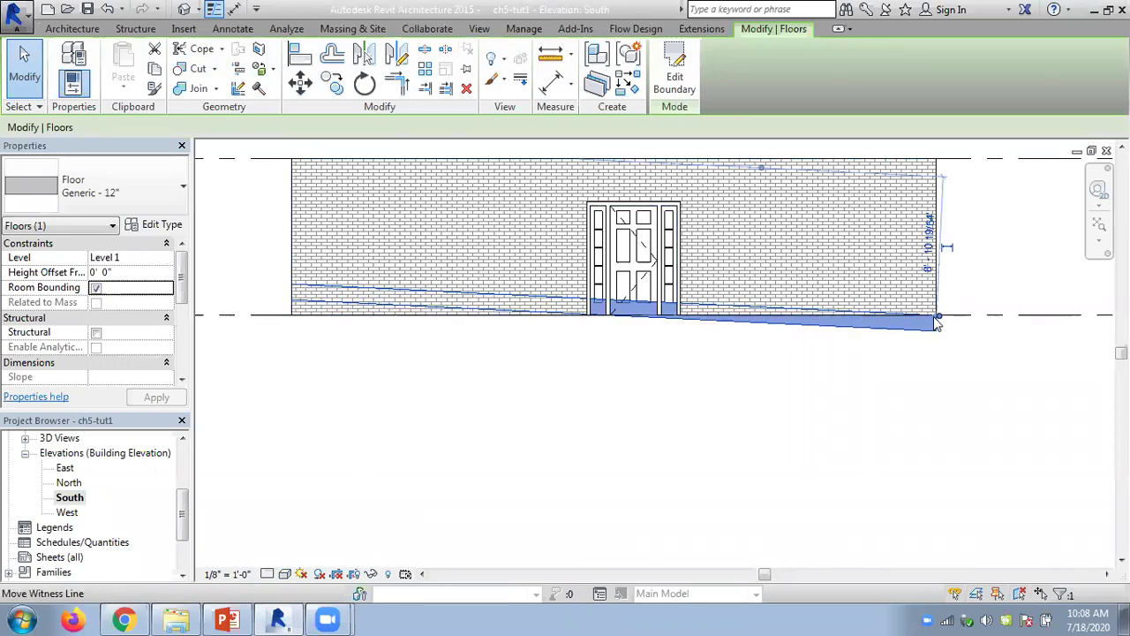
click(843, 386)
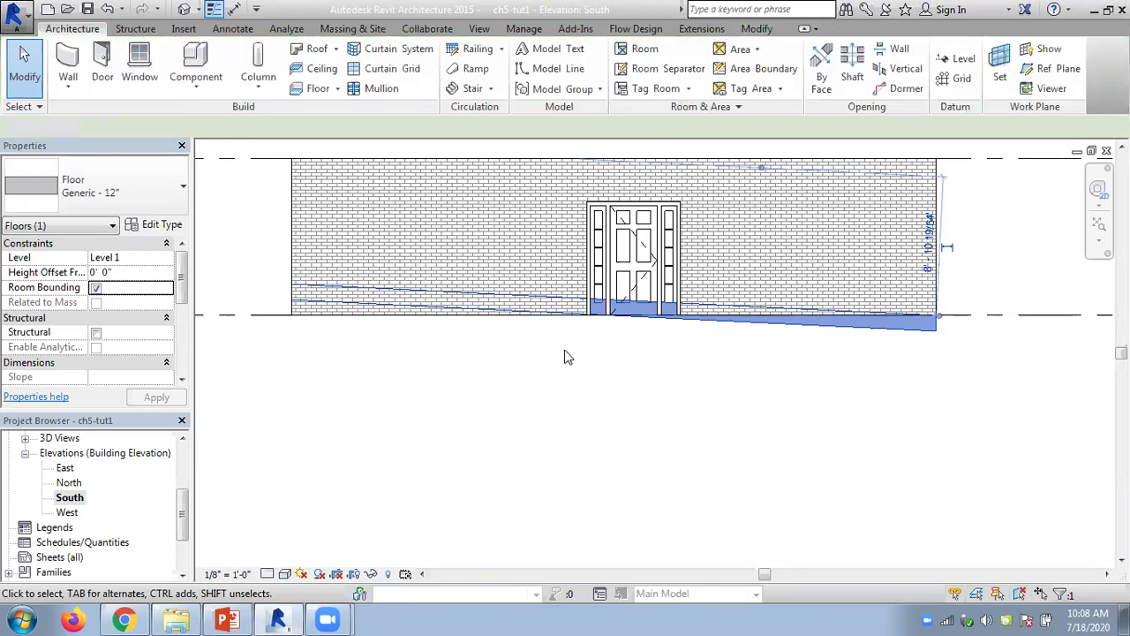
Place Spot Elevations with leaders on the sloped floor's top edge, one at its high end and one at its low end
scroll(281, 261, up, 2)
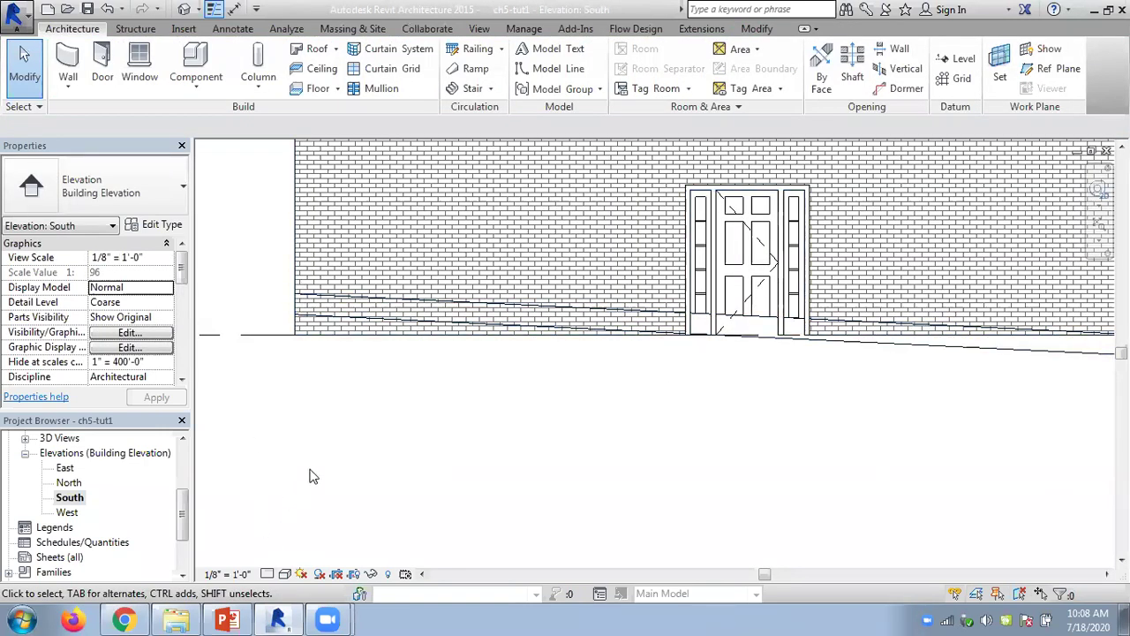
click(479, 29)
click(230, 29)
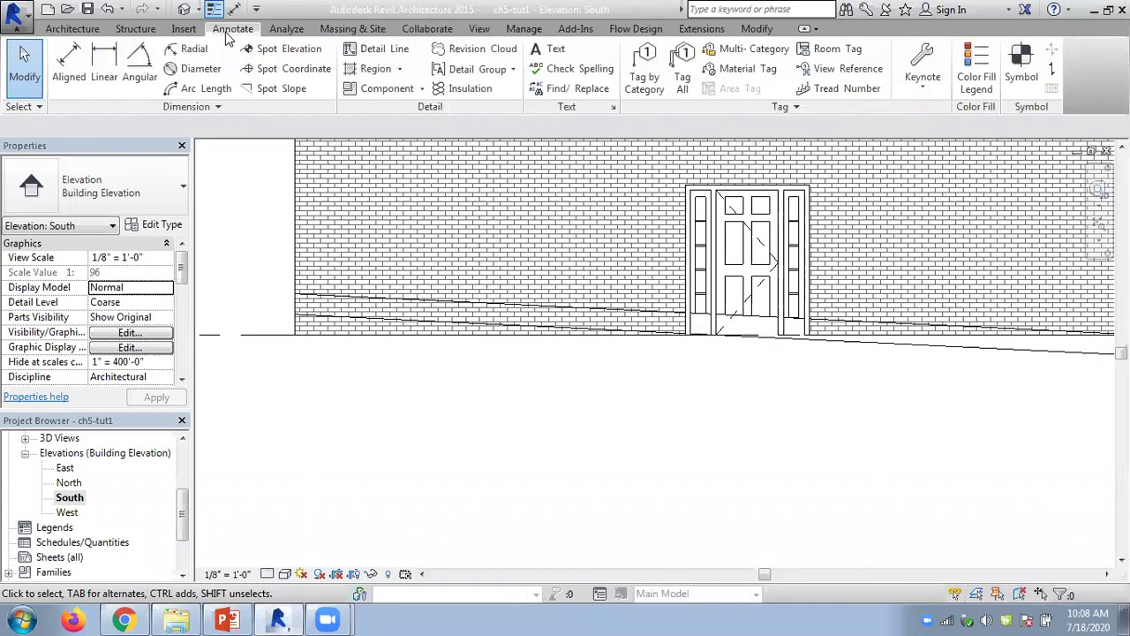
click(267, 53)
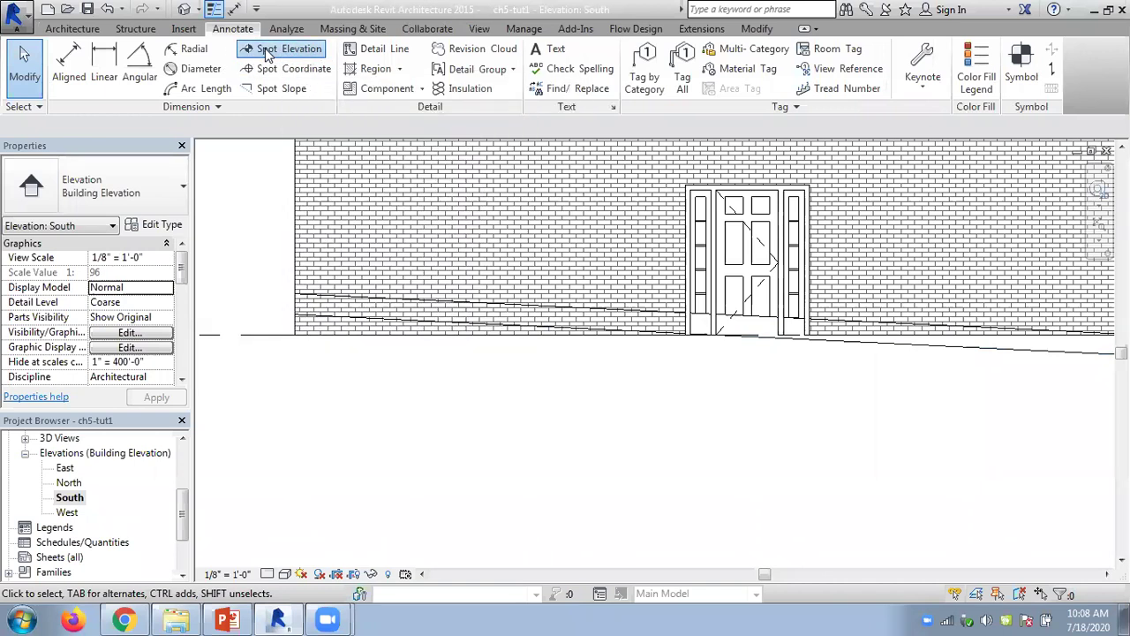
click(294, 294)
click(237, 292)
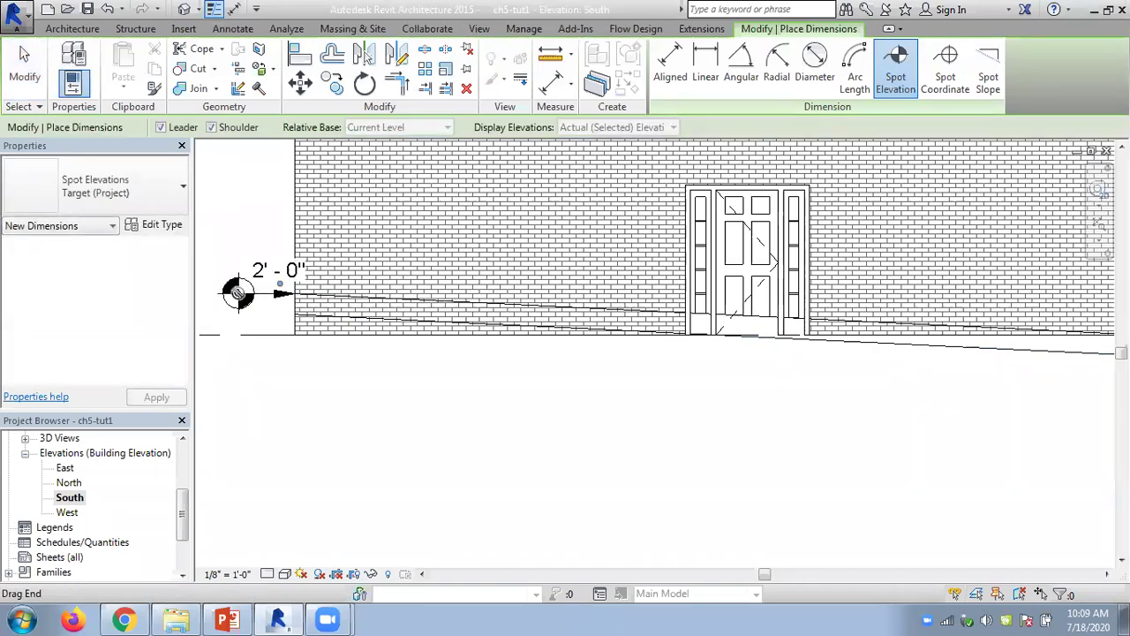
scroll(338, 372, down, 2)
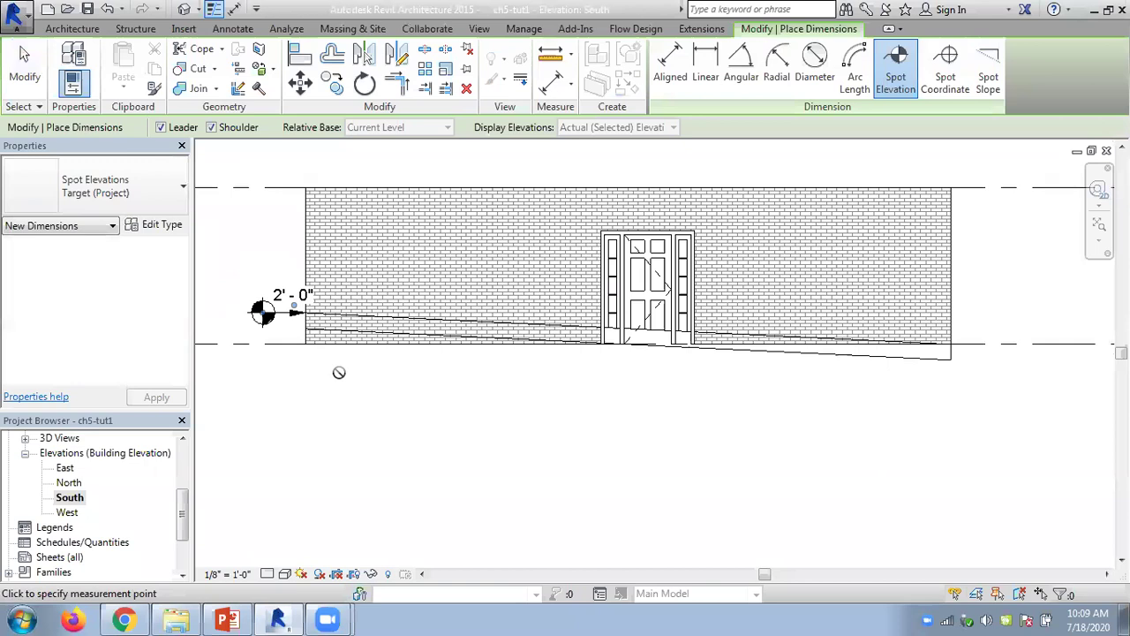
click(950, 345)
click(1014, 343)
click(1014, 343)
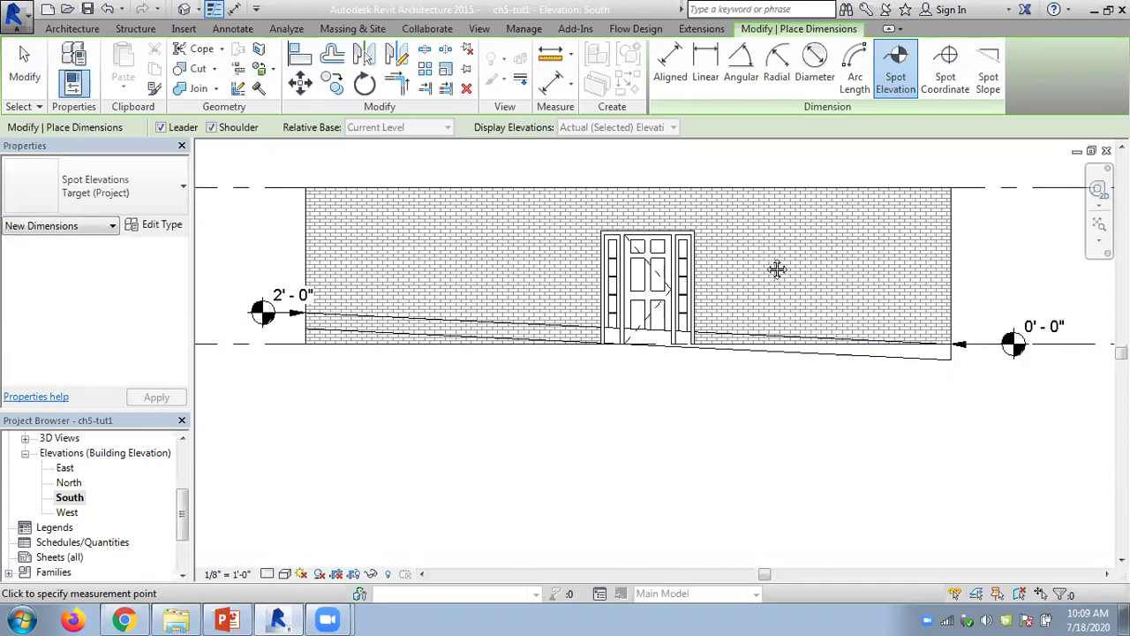
Place a Spot Elevation at the upper-right corner of the entrance door frame, with its leader extending to the right
scroll(777, 265, up, 3)
click(733, 326)
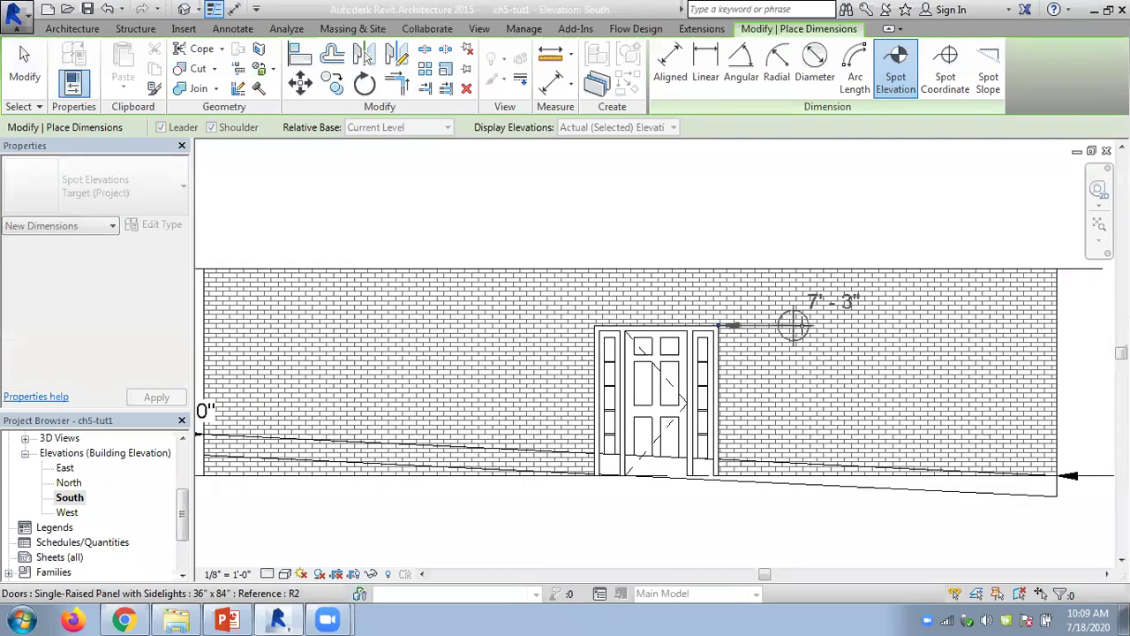
click(835, 325)
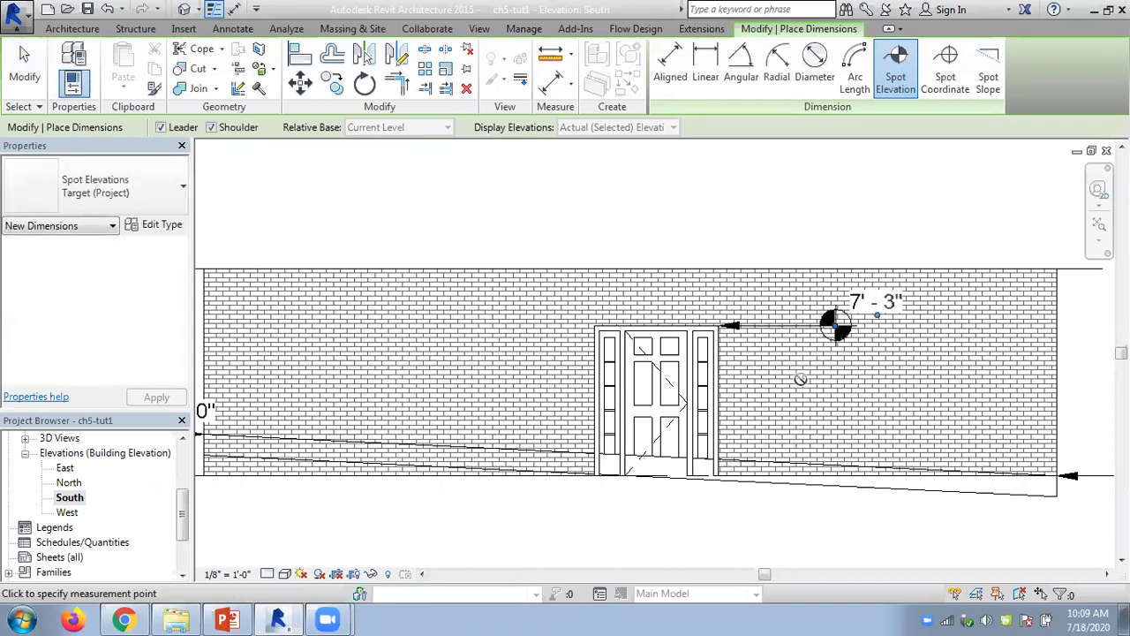
scroll(777, 505, down, 2)
middle_drag(773, 504, 739, 432)
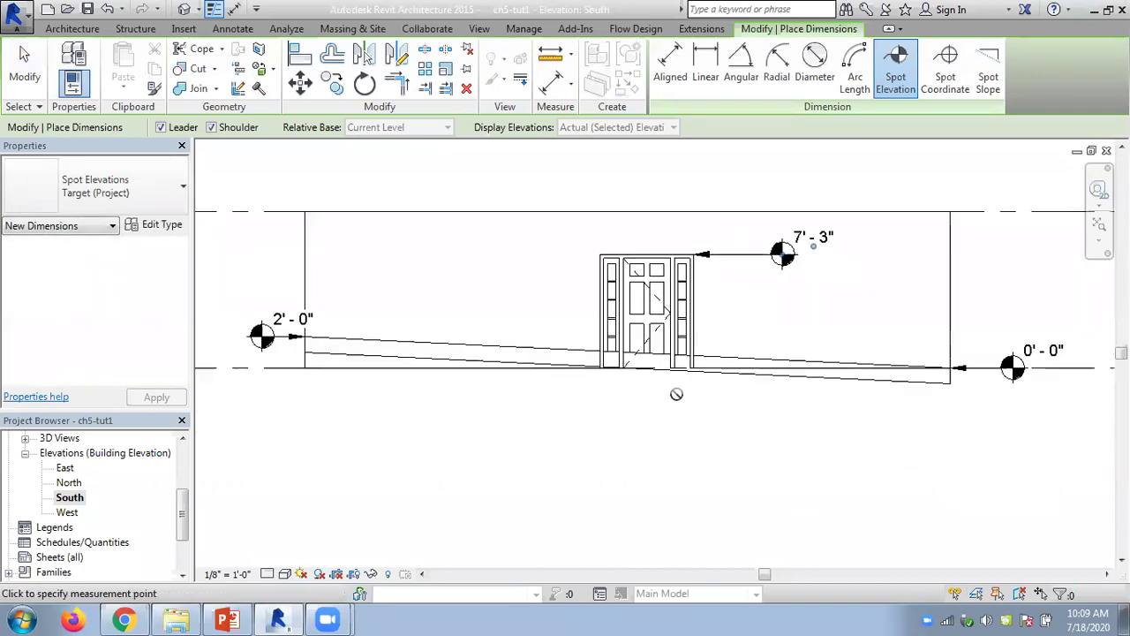
Place a Spot Elevation at mid-height on the entrance door's right sidelight and end the command
scroll(693, 315, up, 3)
click(695, 315)
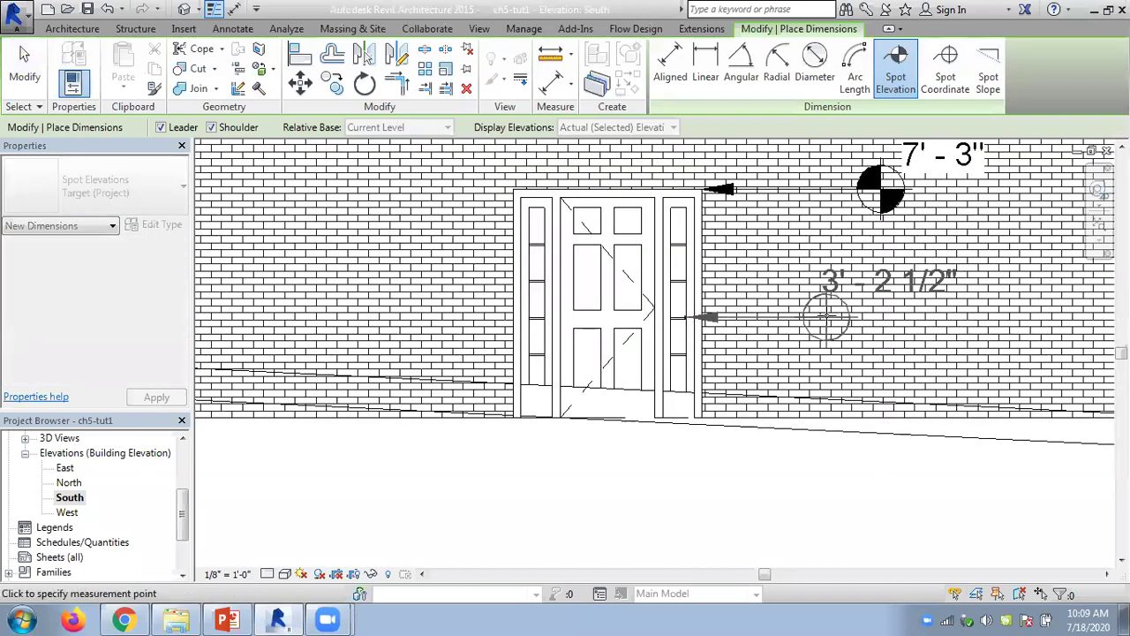
click(826, 317)
scroll(807, 498, down, 2)
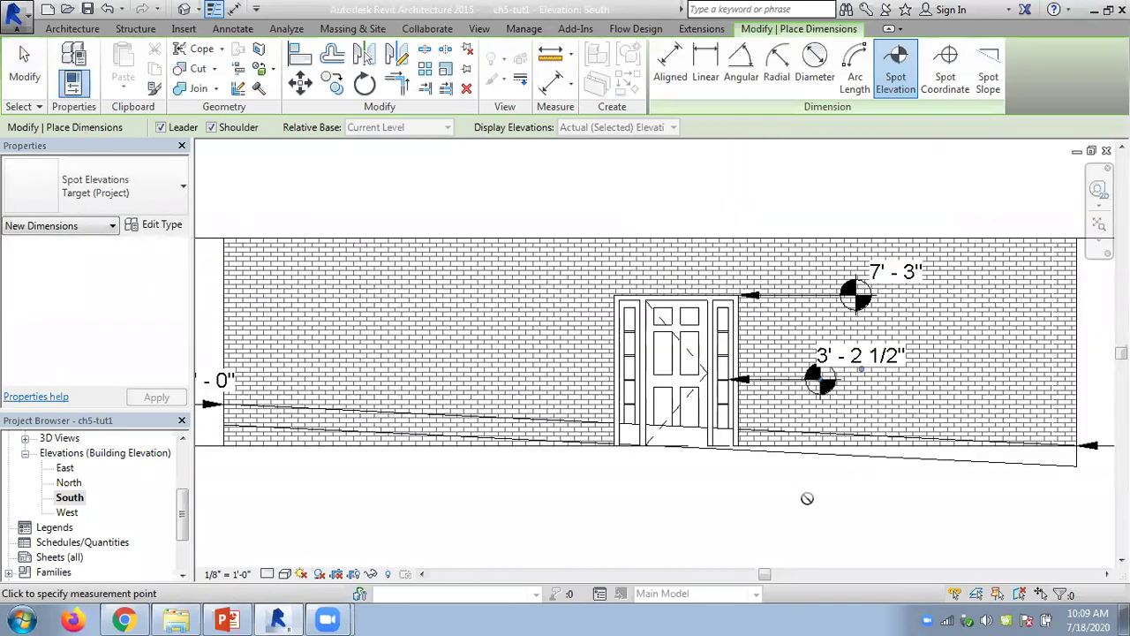
scroll(808, 498, down, 2)
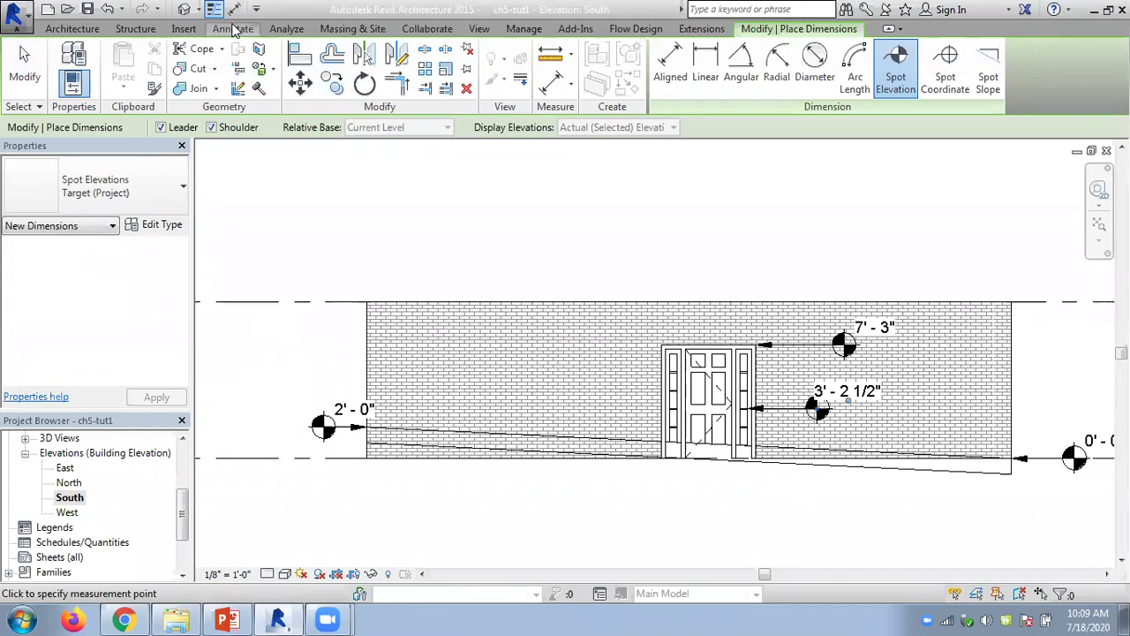
click(233, 29)
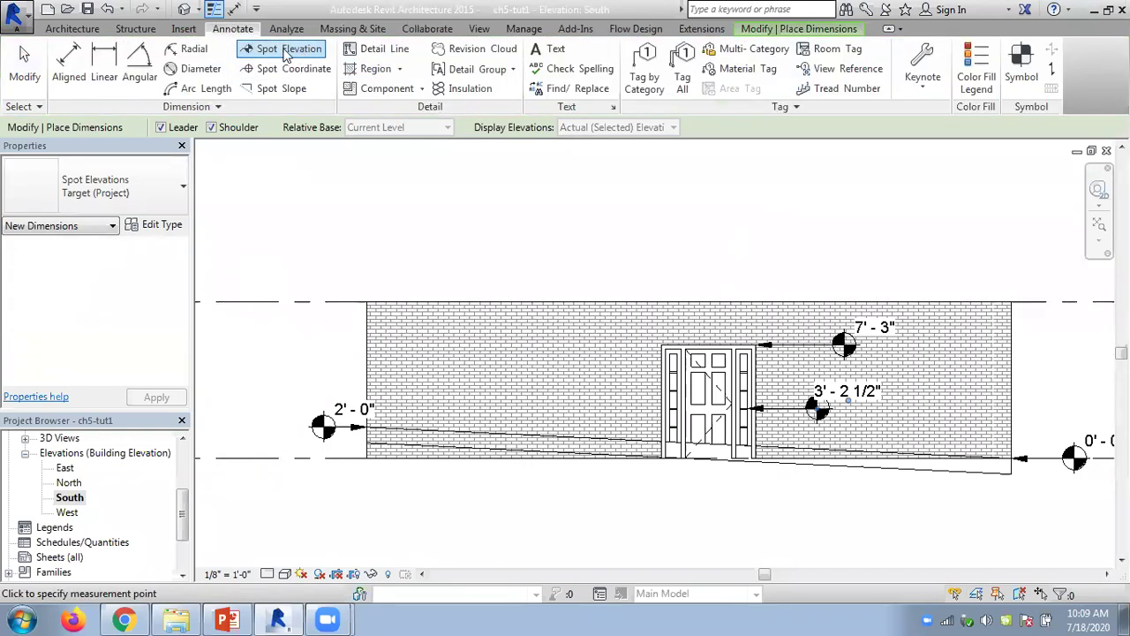
click(781, 29)
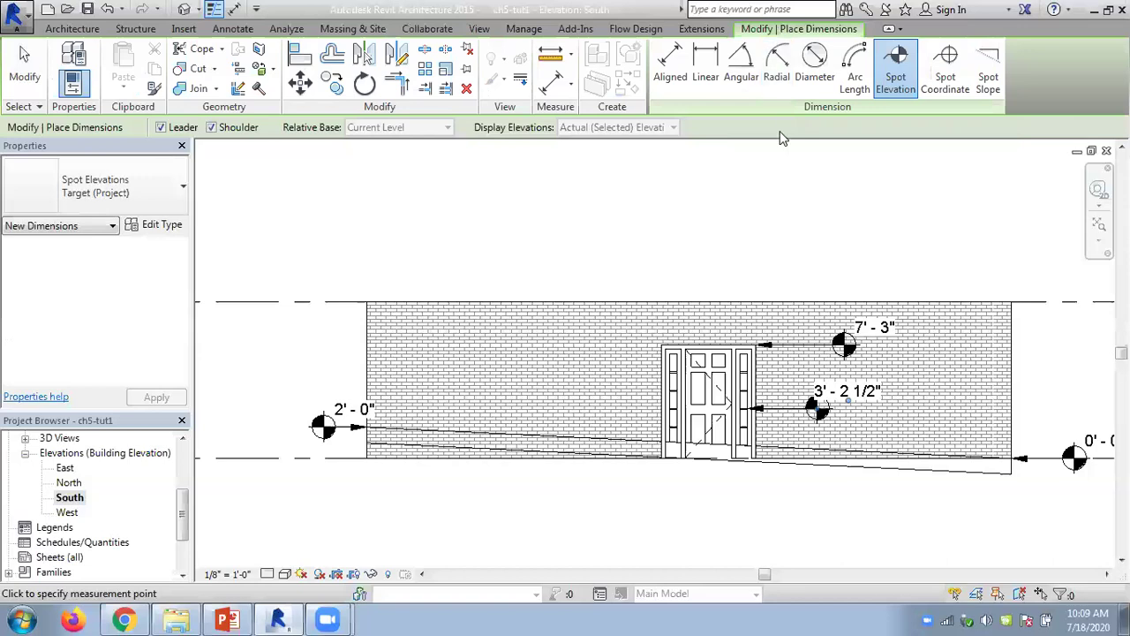
key(Escape)
scroll(517, 219, down, 1)
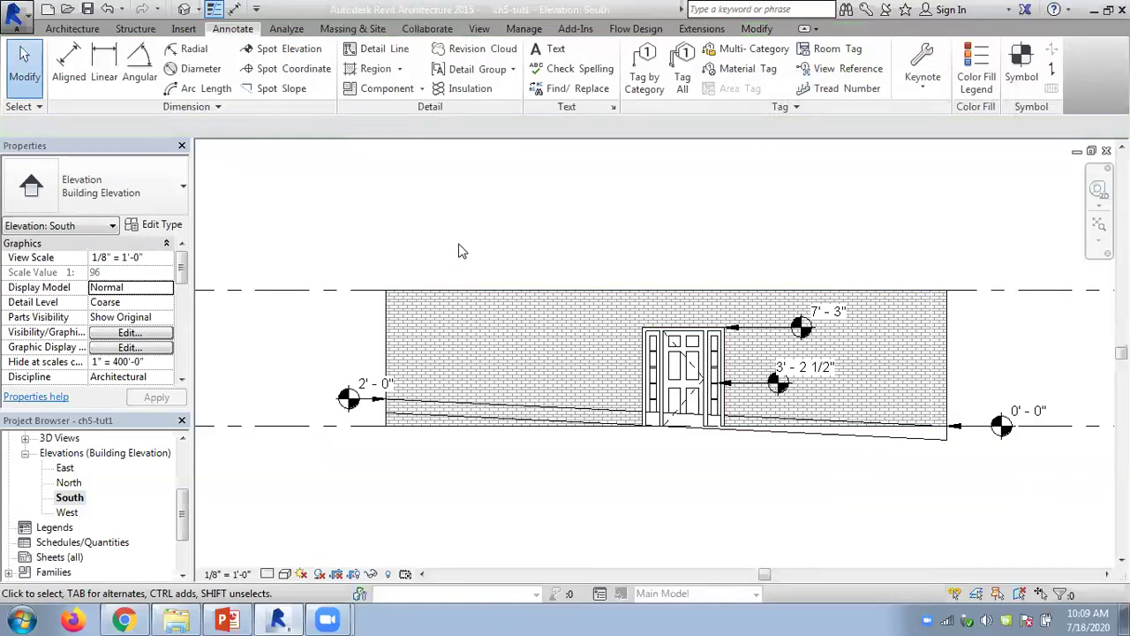
Undo the spot elevations, the floor's slope edit and the deletion of its openings, then check the floor in elevation and deselect it
scroll(459, 250, up, 3)
scroll(461, 246, down, 4)
scroll(461, 245, up, 3)
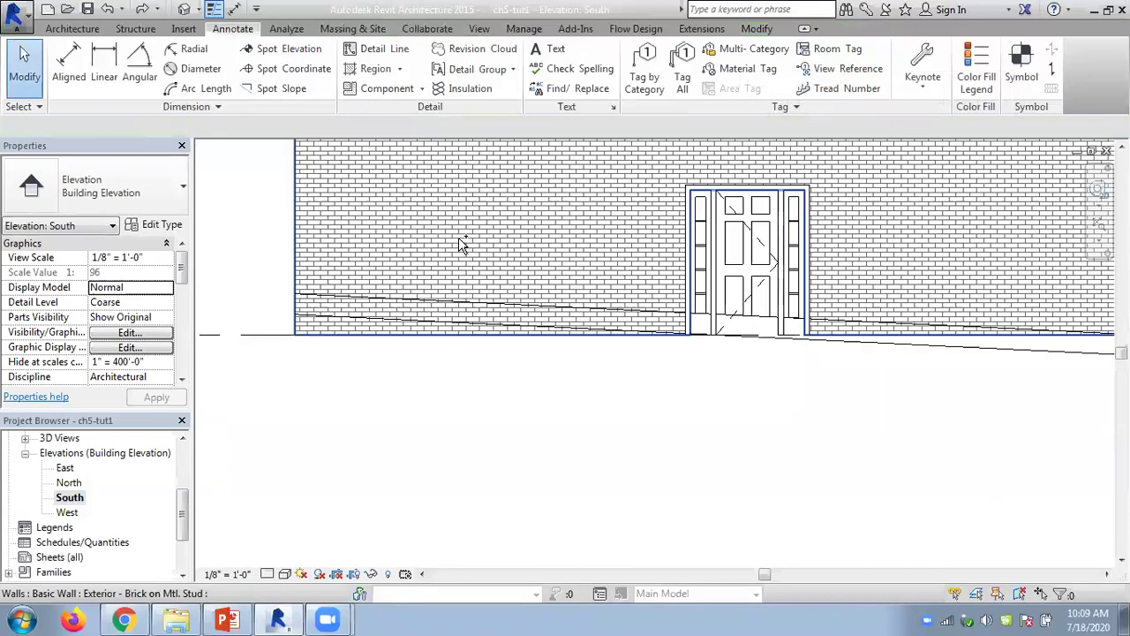
key(ctrl+z)
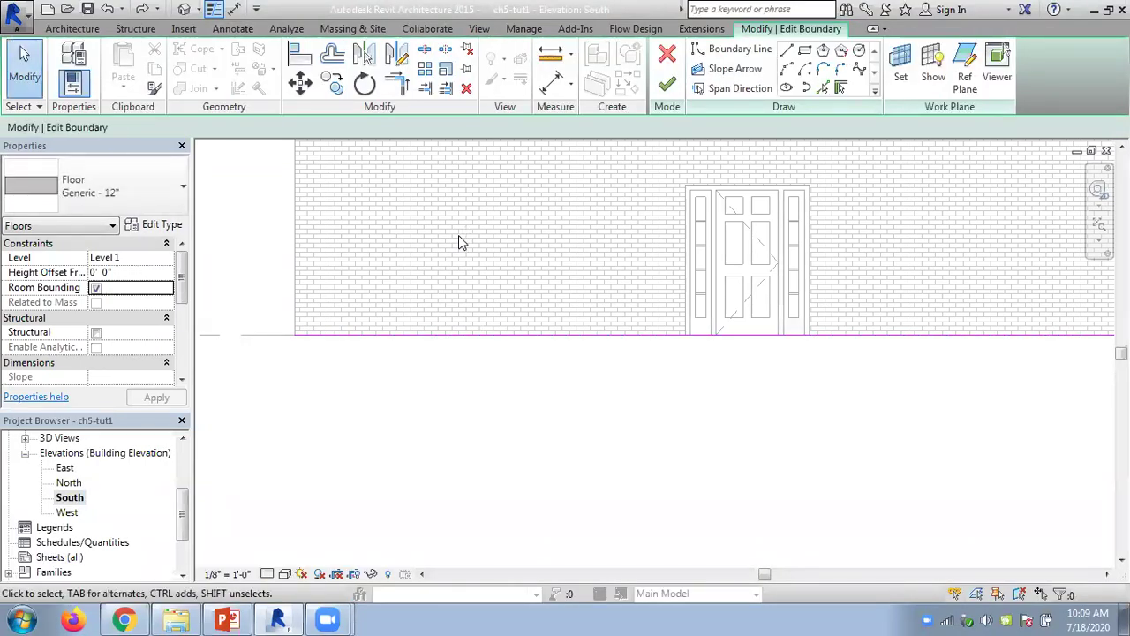
scroll(529, 408, down, 1)
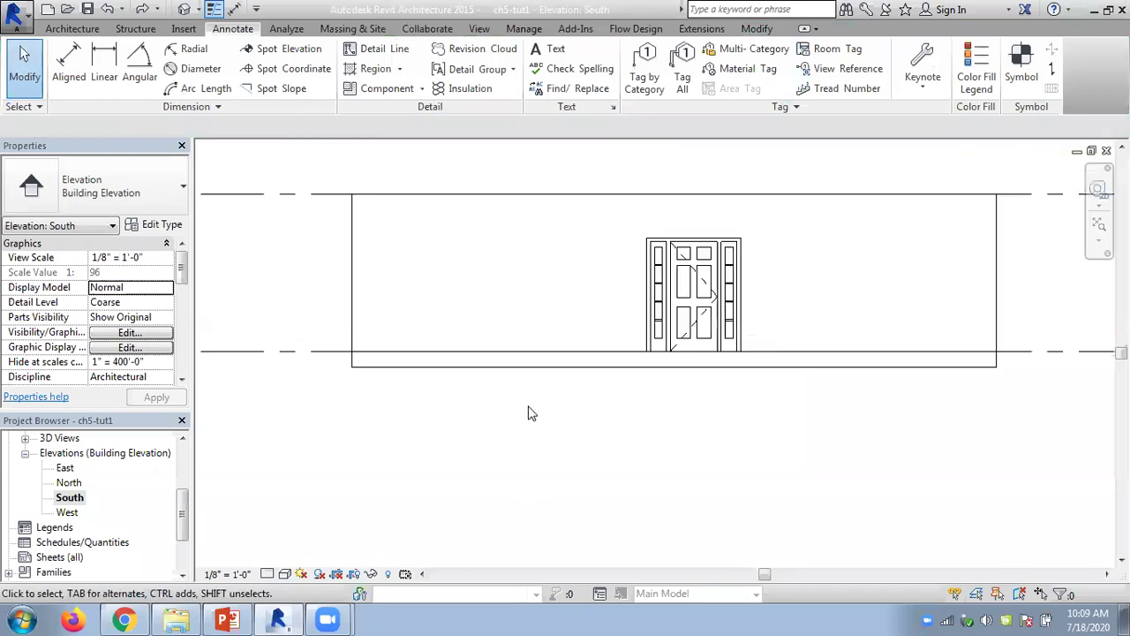
scroll(545, 389, down, 1)
click(413, 376)
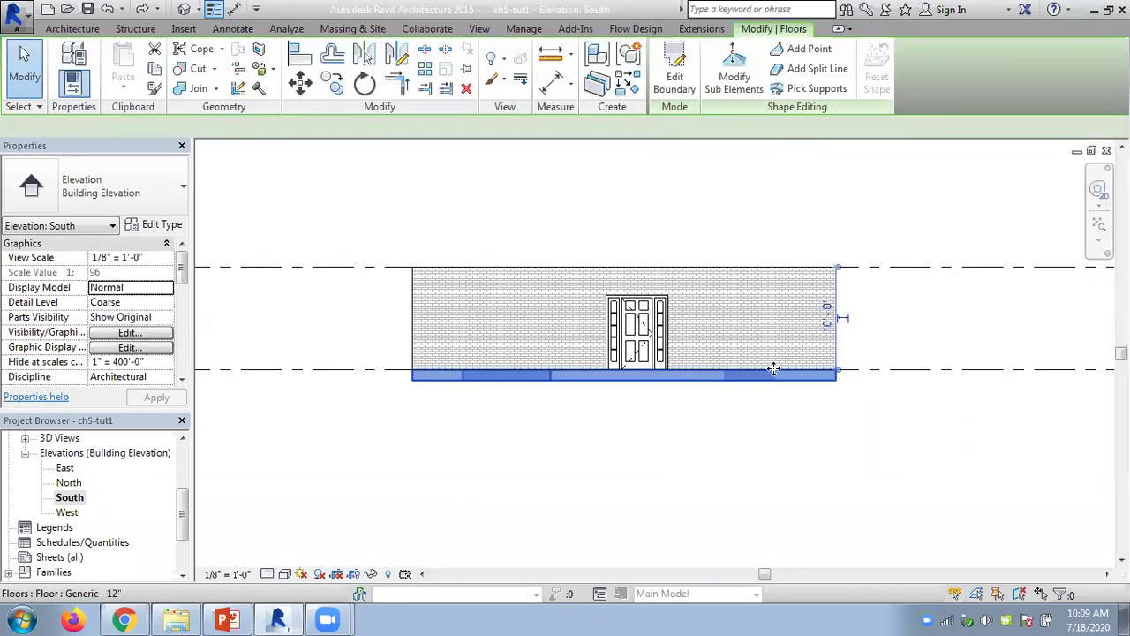
click(401, 413)
Open the Level 1 floor plan, window-select the whole building and filter the selection down to Floors only
scroll(181, 481, up, 3)
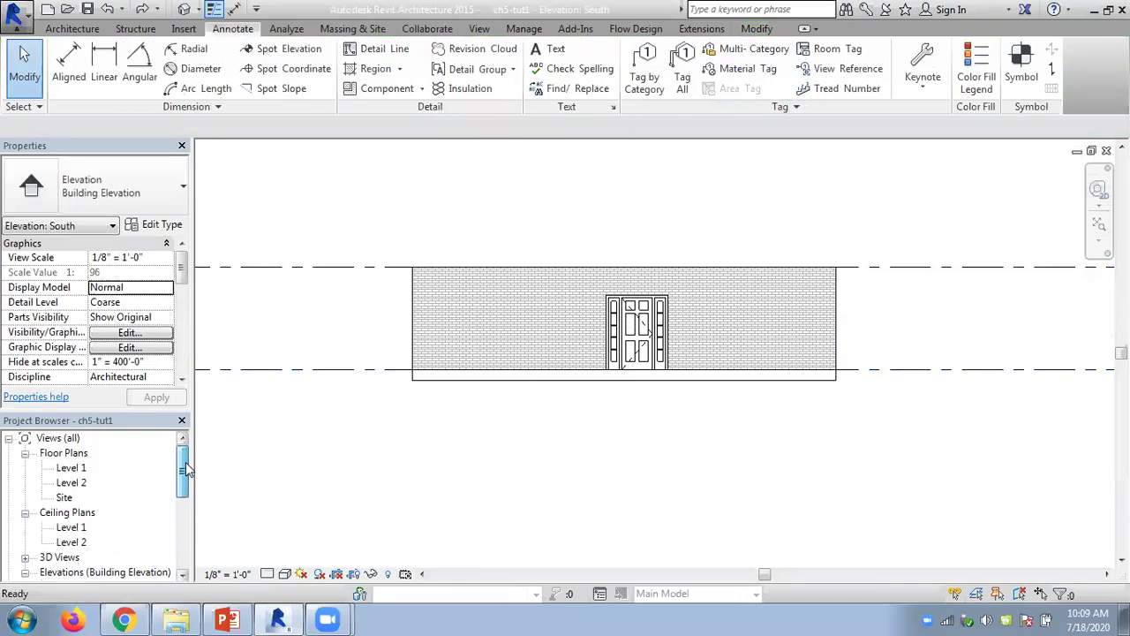
double_click(69, 468)
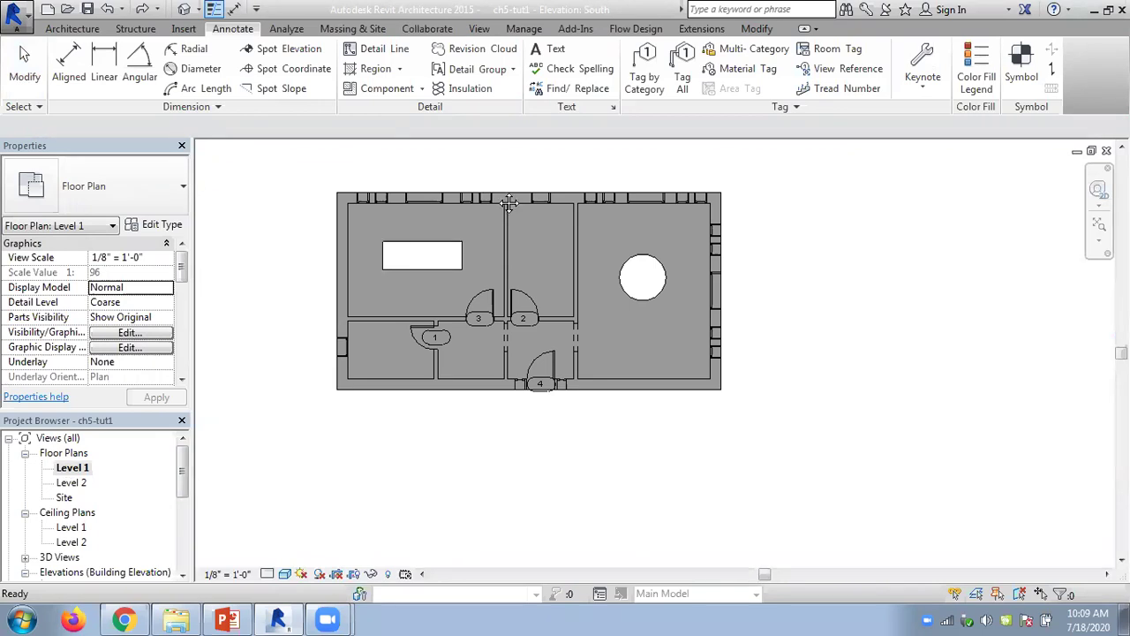
drag(329, 220, 866, 536)
click(667, 67)
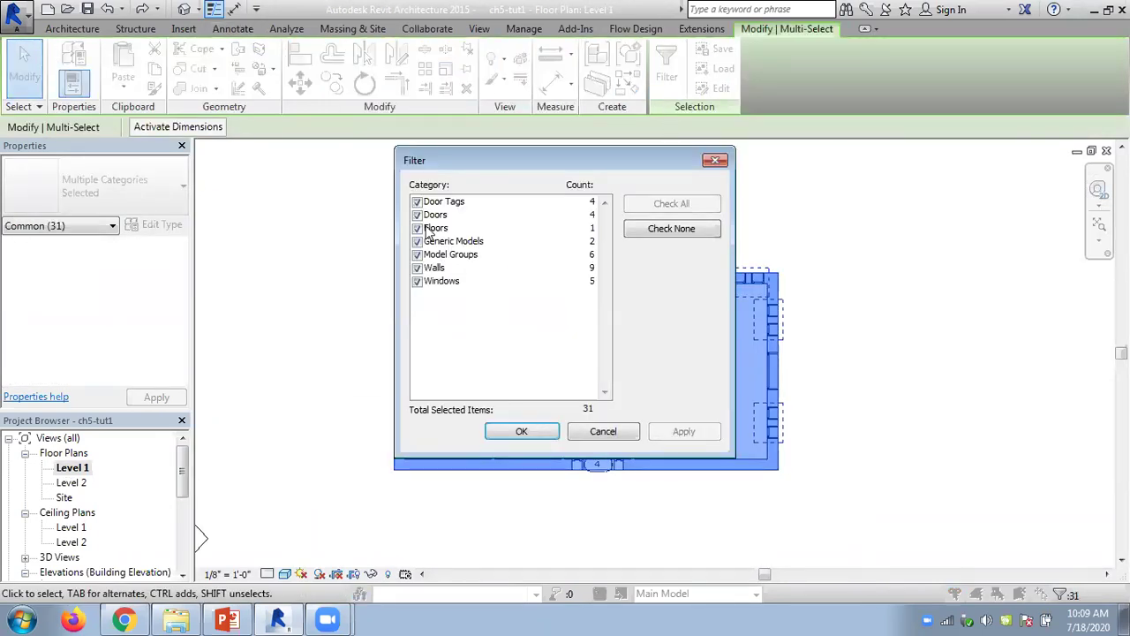
click(673, 232)
click(417, 228)
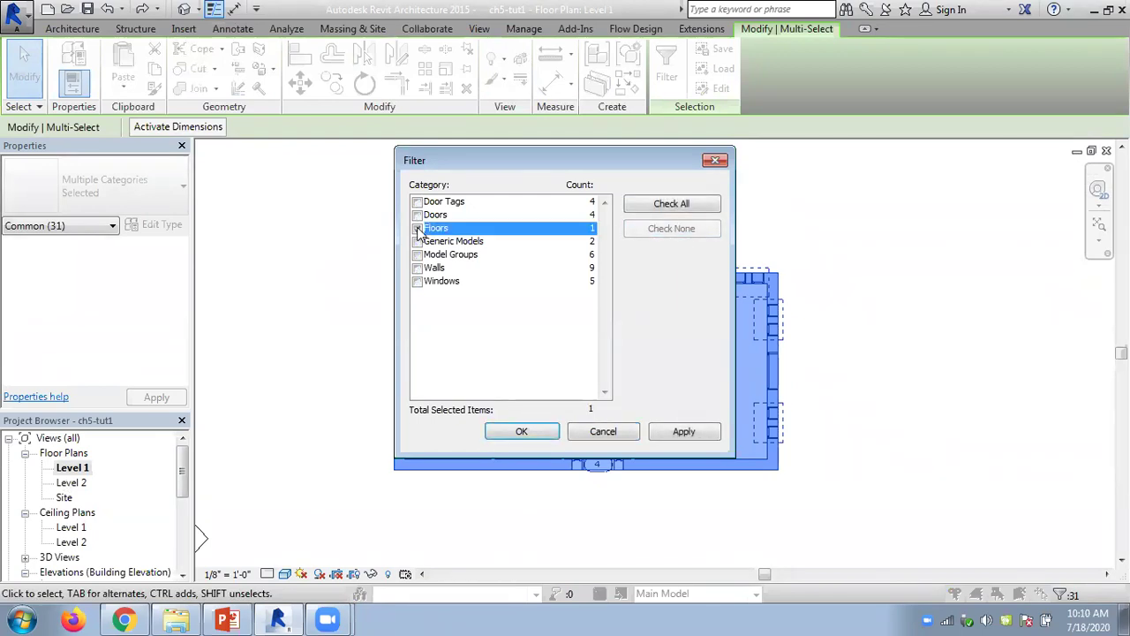
click(521, 431)
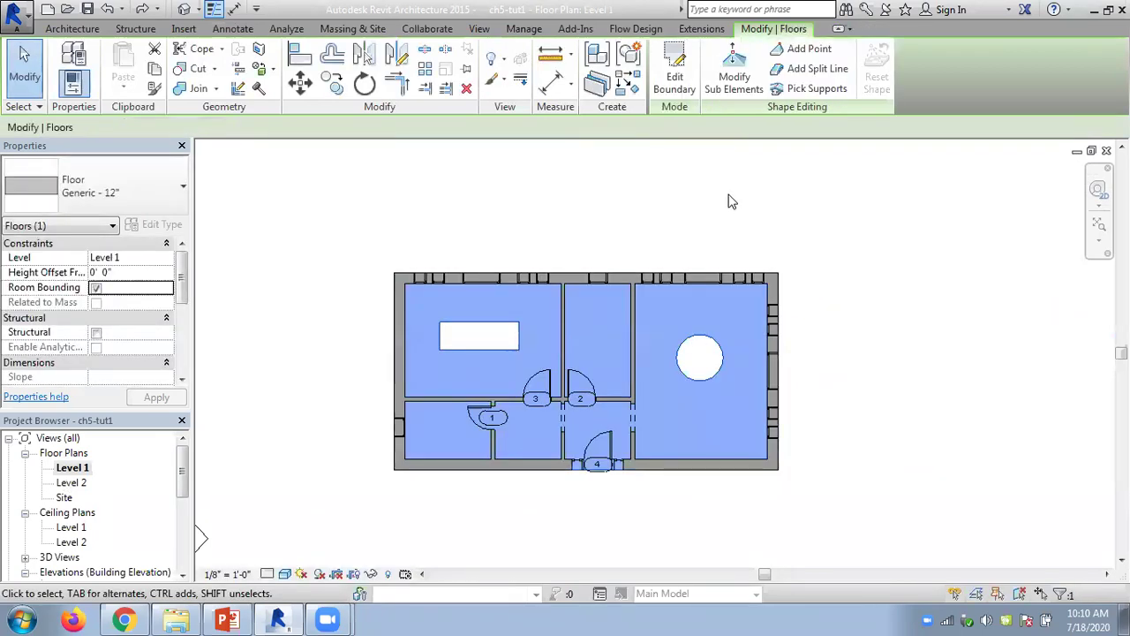
Edit the floor's boundary and draw a slope arrow along the upper edge from the upper-left corner to the upper-right corner
click(675, 71)
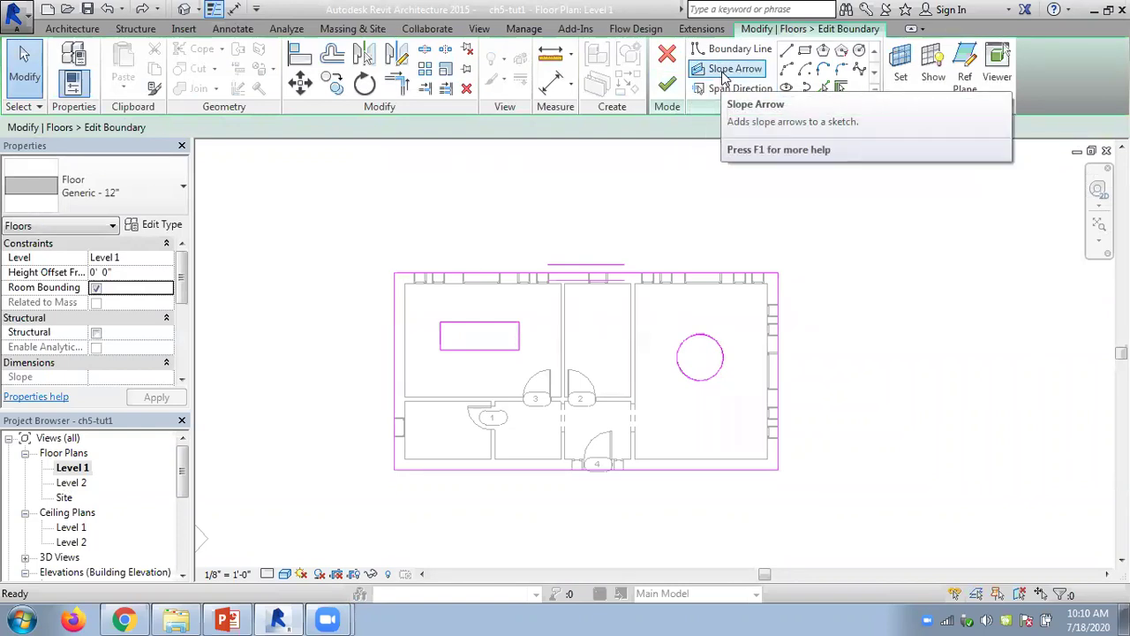
click(729, 71)
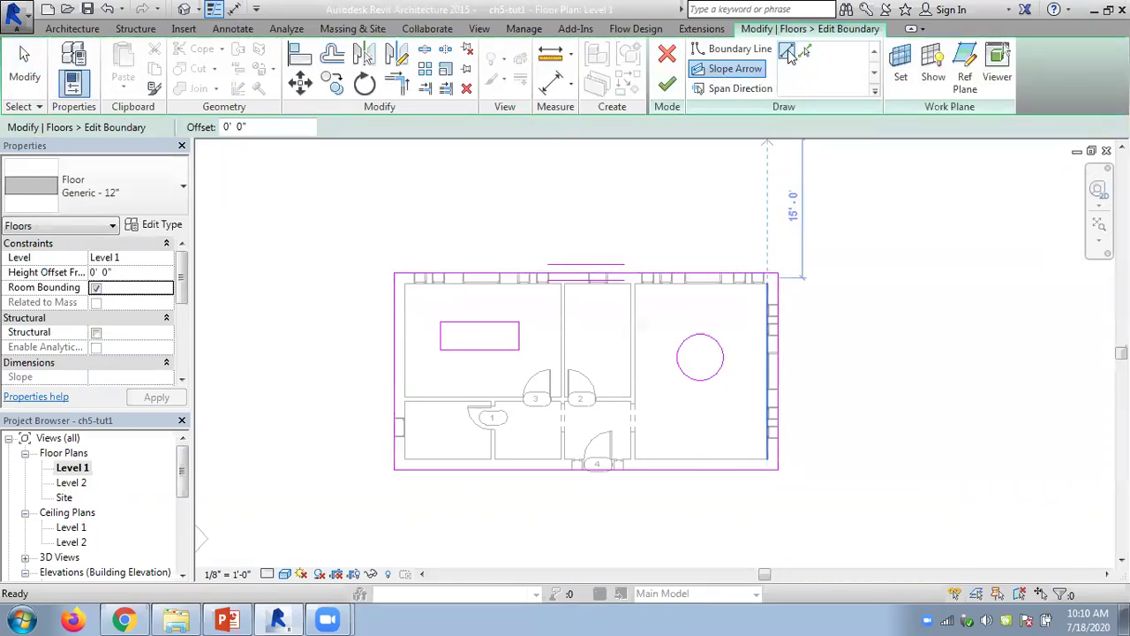
click(394, 274)
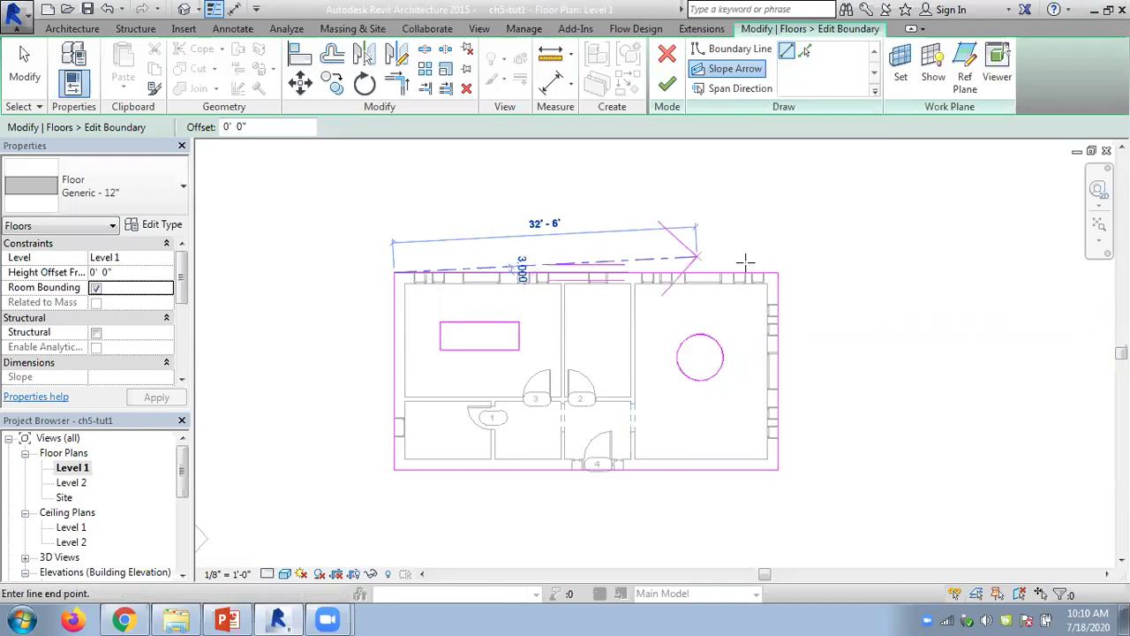
click(777, 273)
key(Escape)
key(Escape)
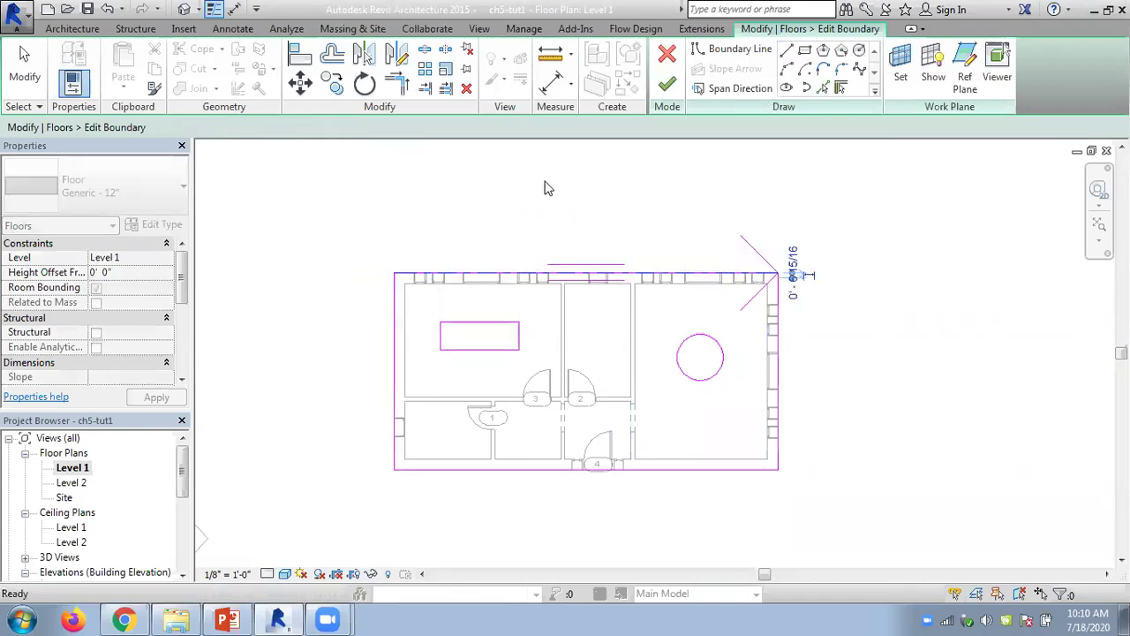
Set the slope arrow's height offset to 3' 0" at the tail and -1' 0" at the head, and finish the floor sketch
click(396, 275)
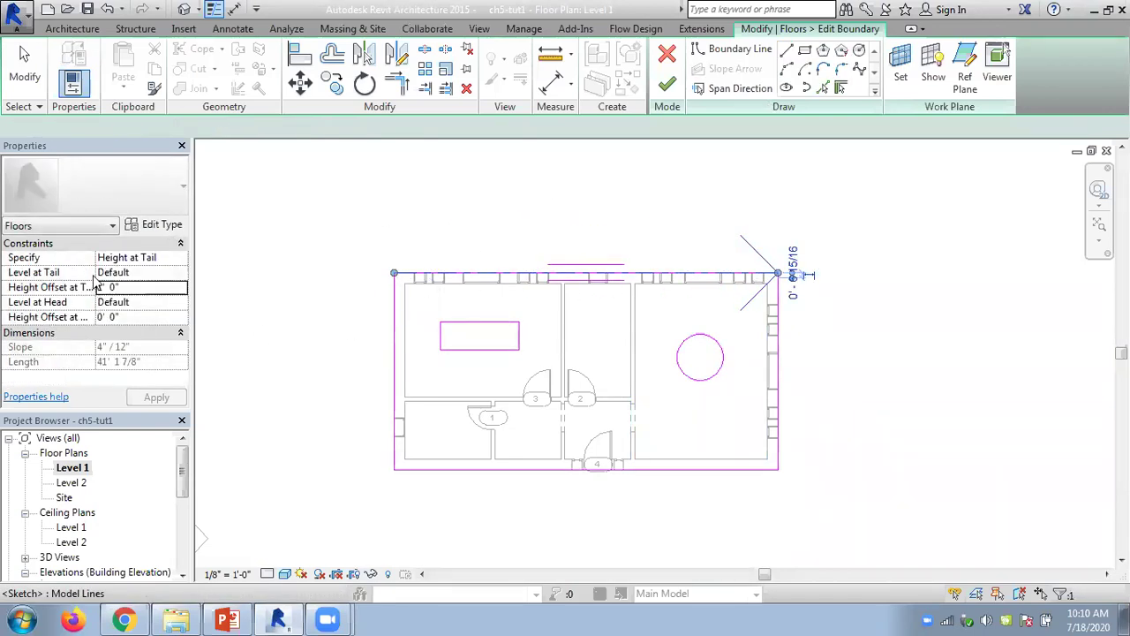
click(128, 285)
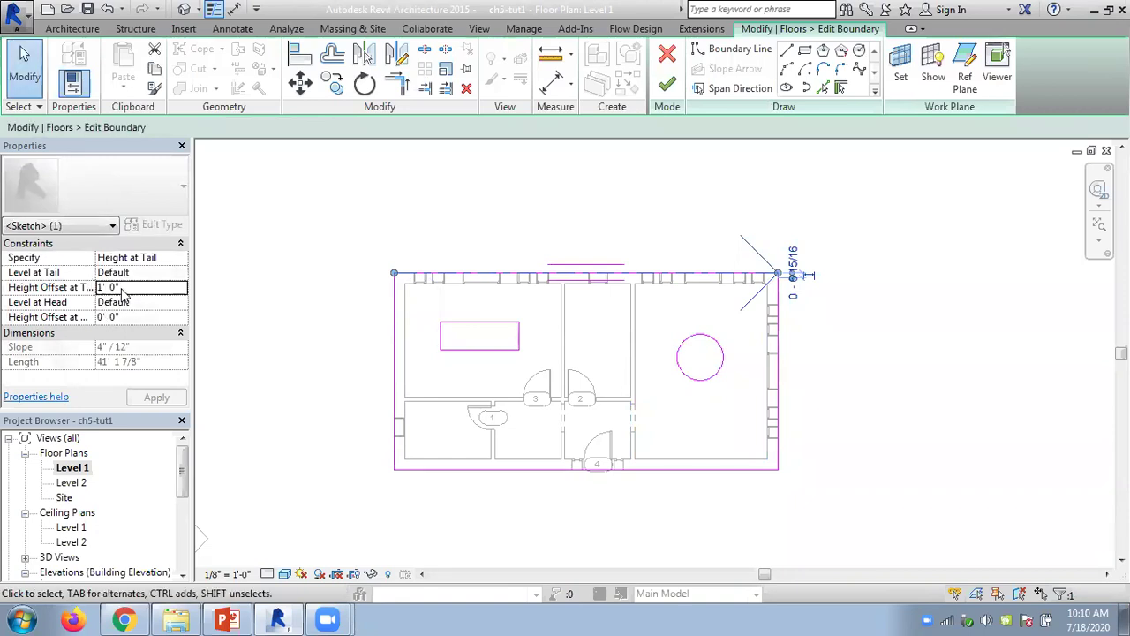
double_click(123, 287)
text(3)
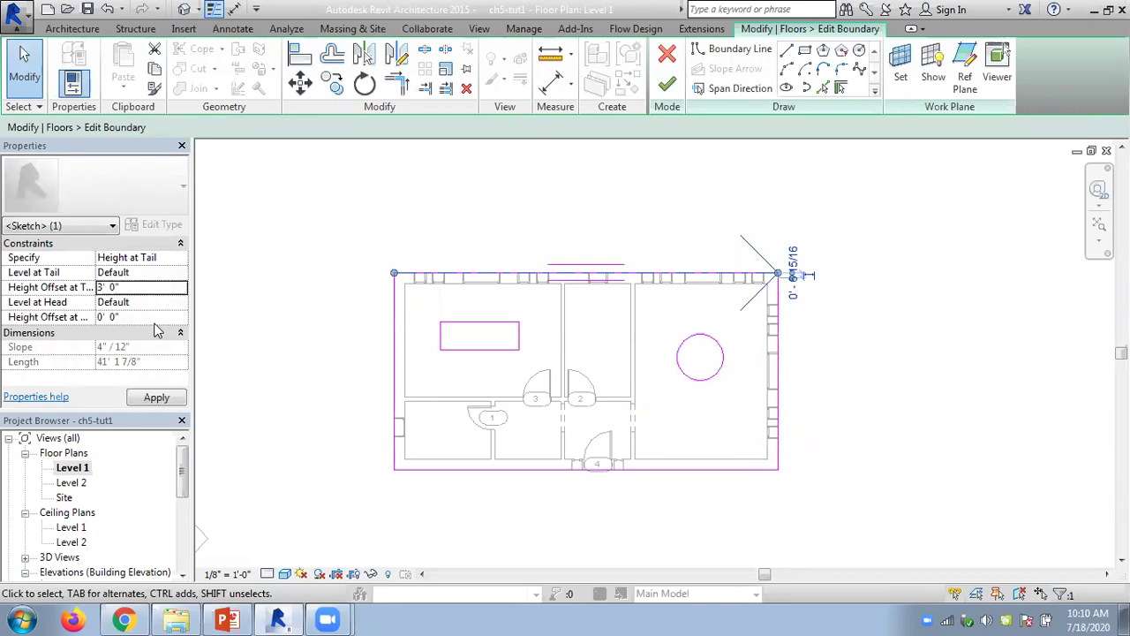
click(124, 317)
text(-1)
click(157, 398)
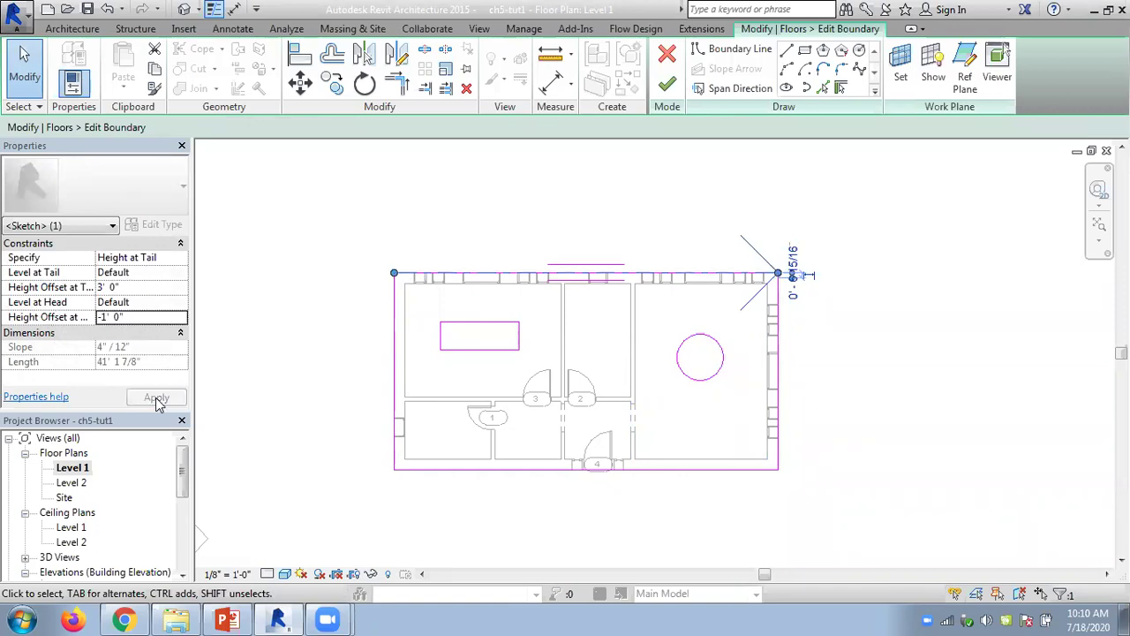
click(667, 86)
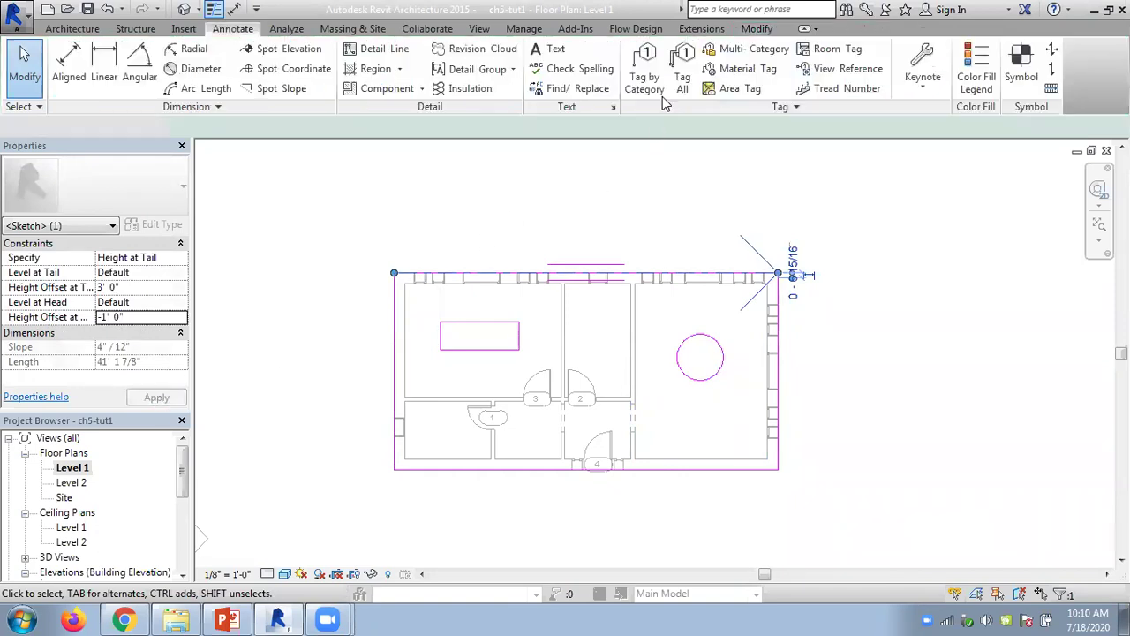
click(445, 218)
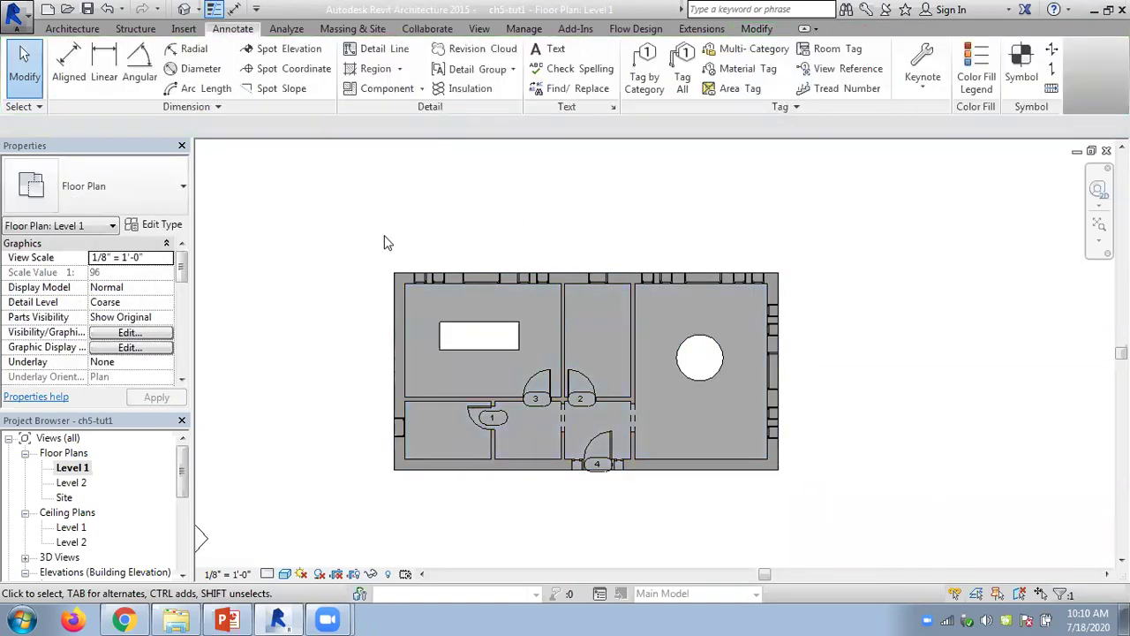
Open the South elevation and place a Spot Elevation on the upper corner of the sloped floor's high end
drag(185, 469, 182, 516)
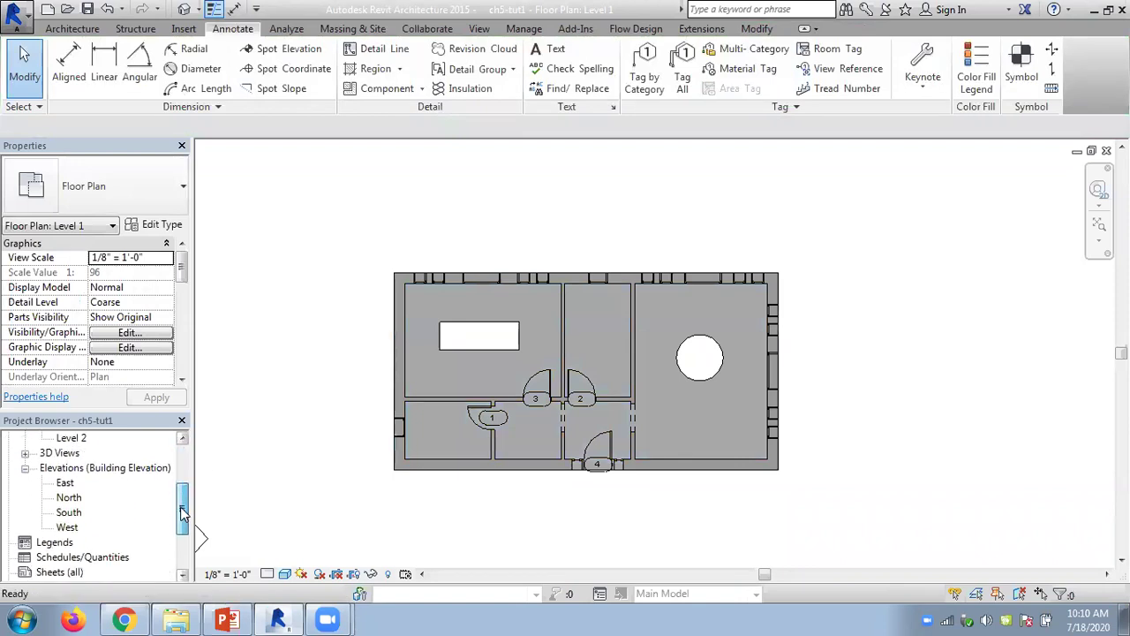
double_click(70, 513)
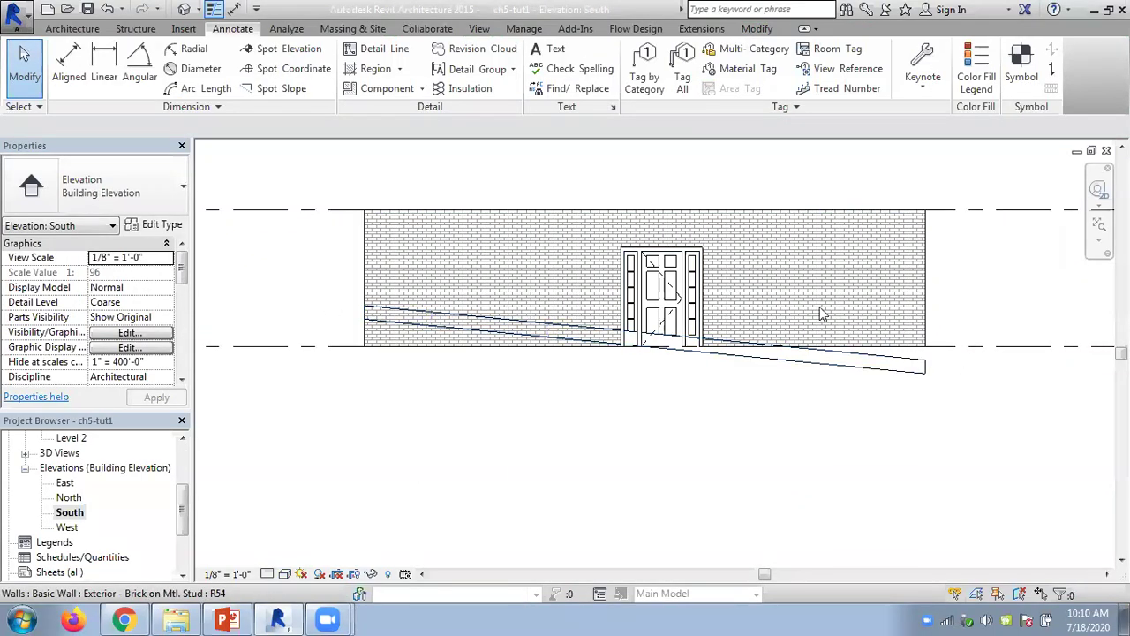
click(268, 50)
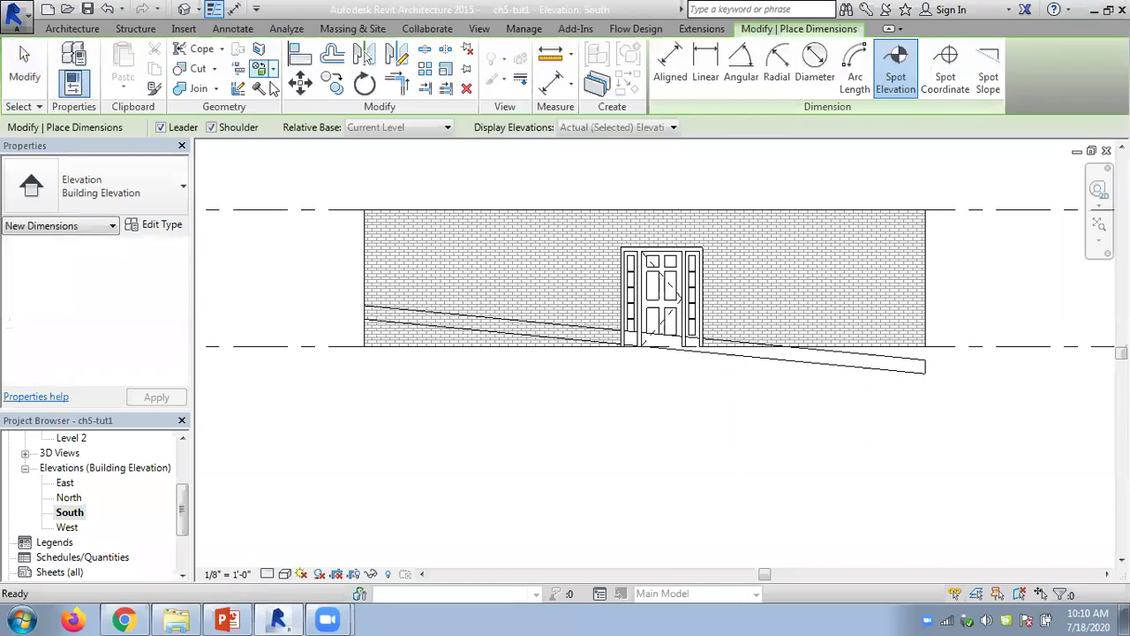
click(364, 306)
click(265, 309)
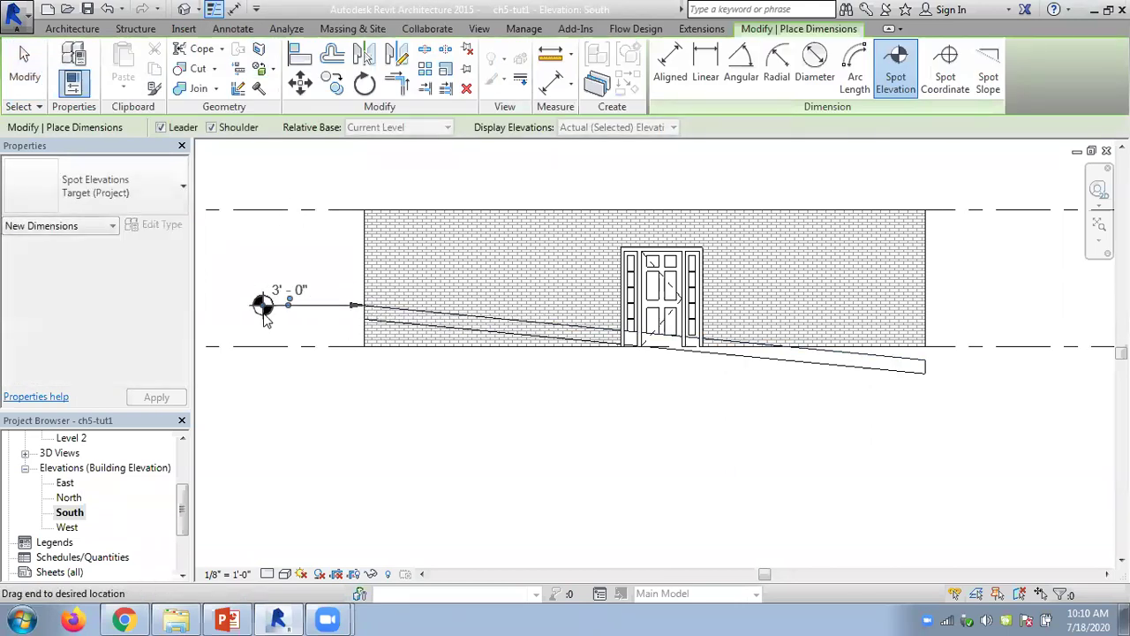
Place a Spot Elevation on the upper corner of the floor's low end, outside the wall, and end the command
click(924, 373)
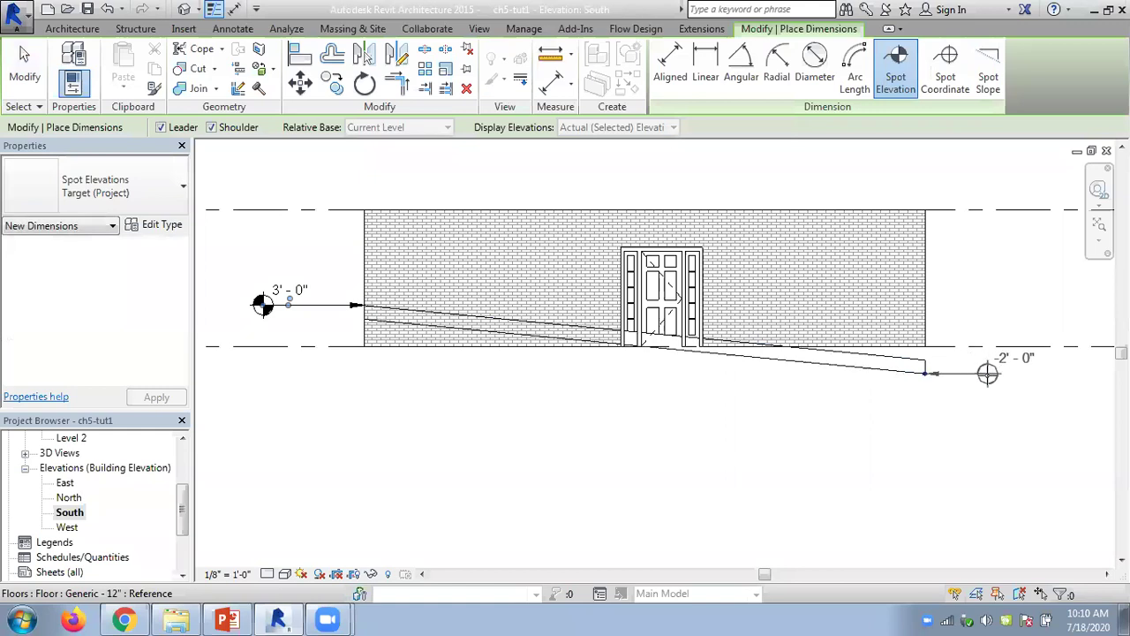
key(Escape)
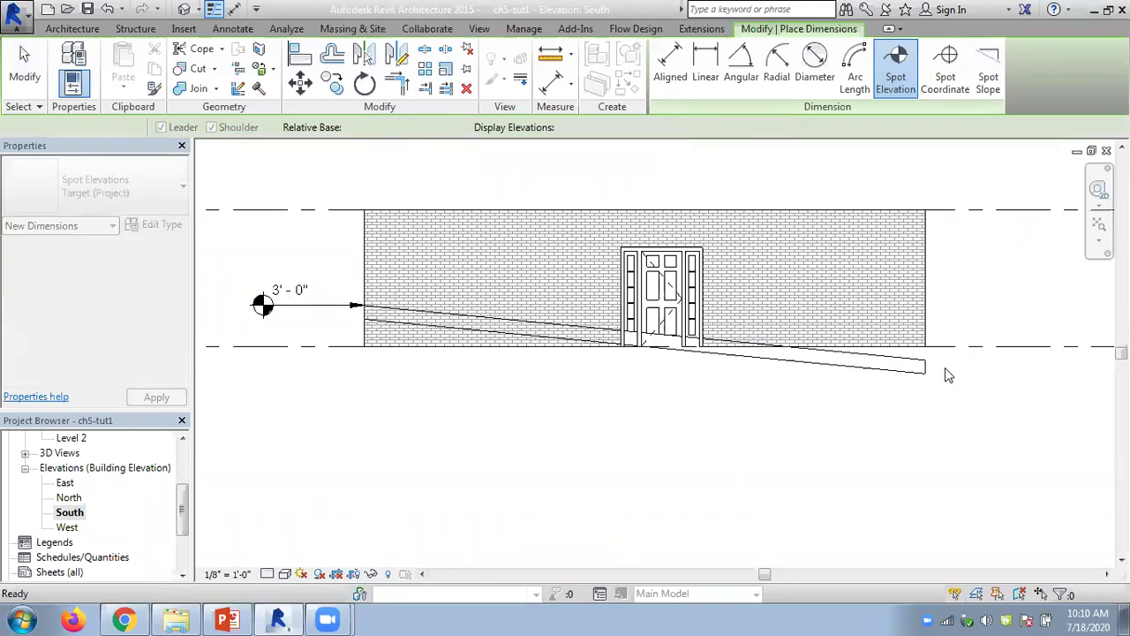
click(925, 359)
click(981, 360)
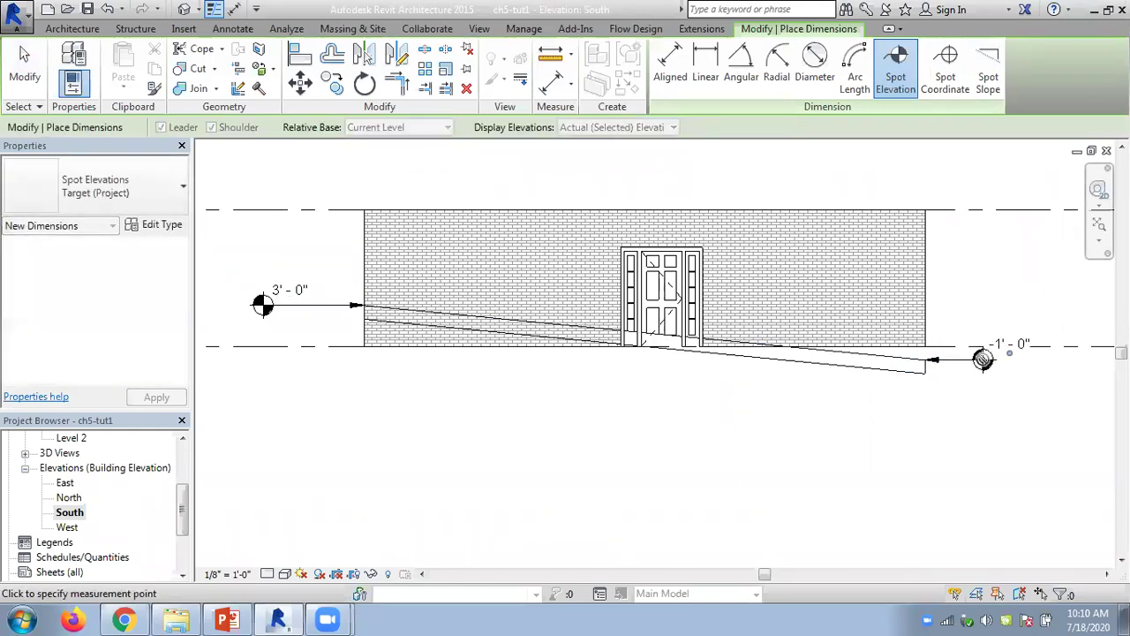
key(Escape)
key(Escape)
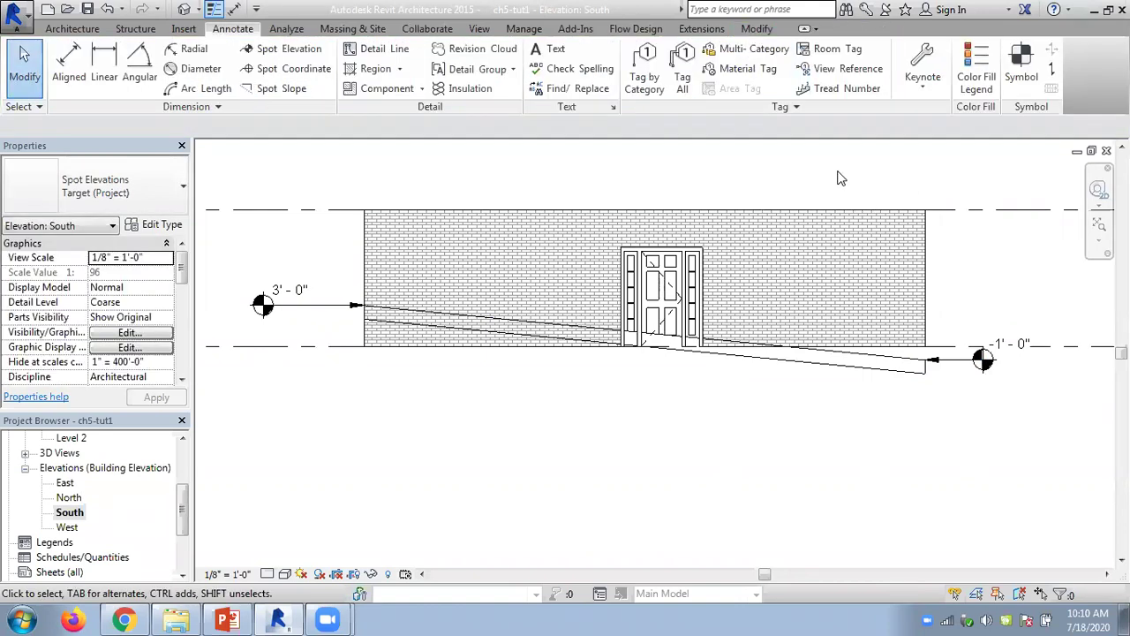
Examine how the sloped floor meets the walls and entrance door in the South elevation and the default 3D view
click(508, 318)
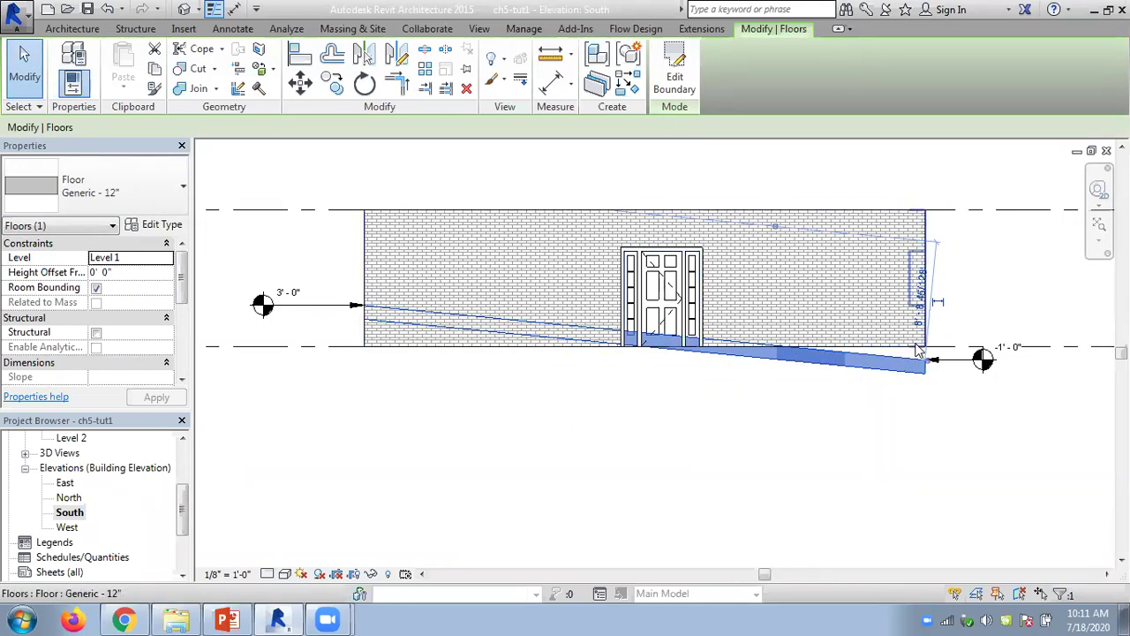
click(566, 436)
middle_drag(609, 412, 588, 421)
click(183, 10)
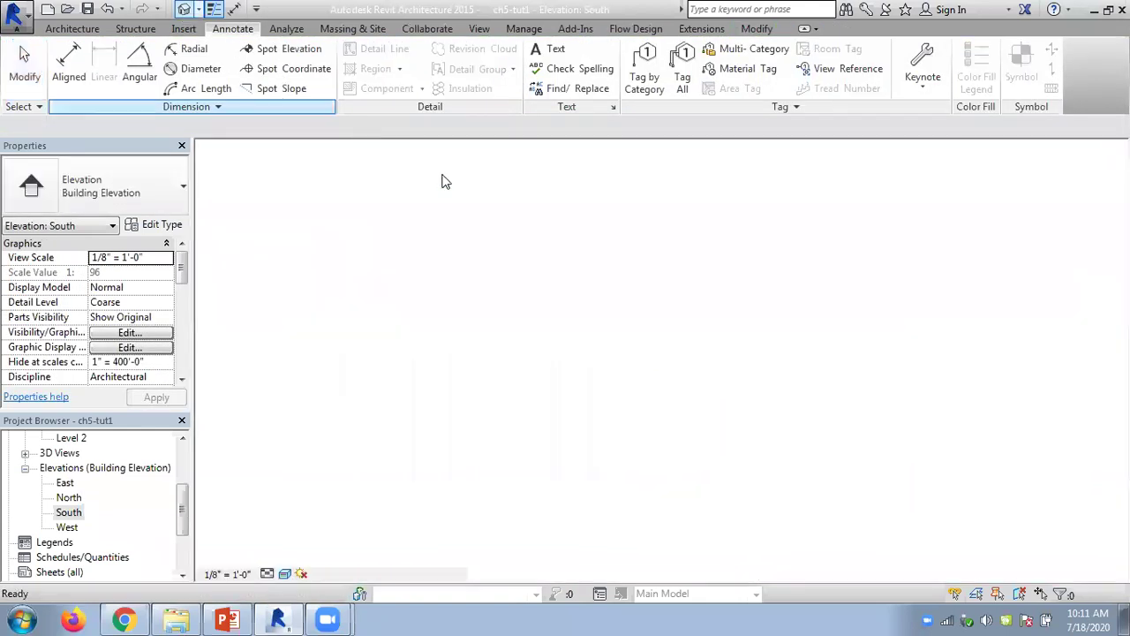
shift+middle_drag(530, 361, 563, 210)
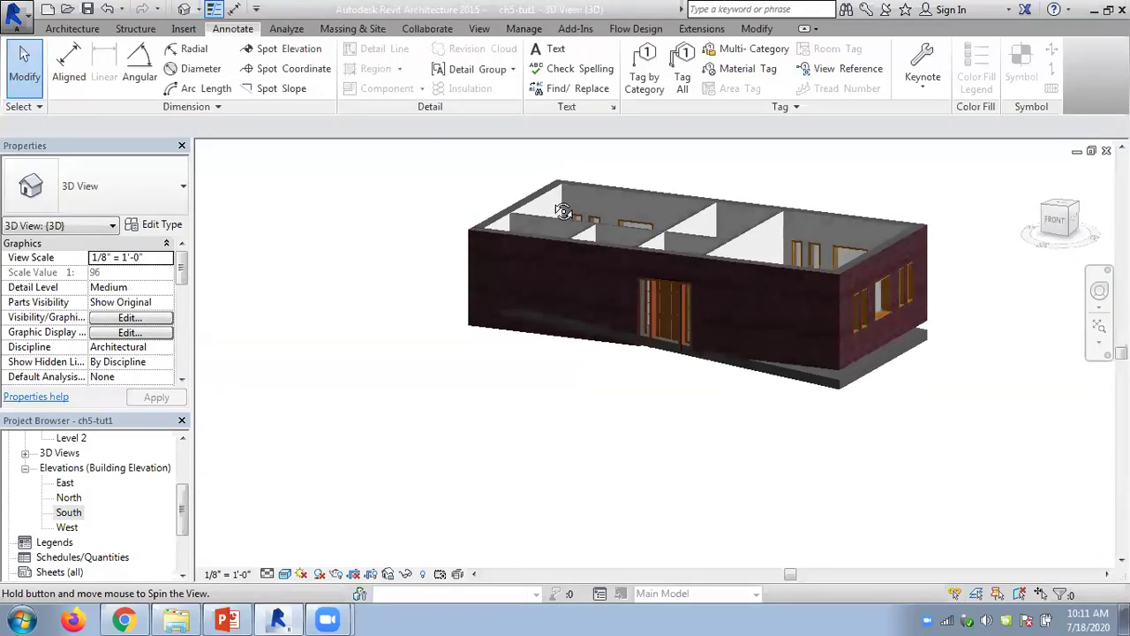
shift+middle_drag(680, 416, 657, 455)
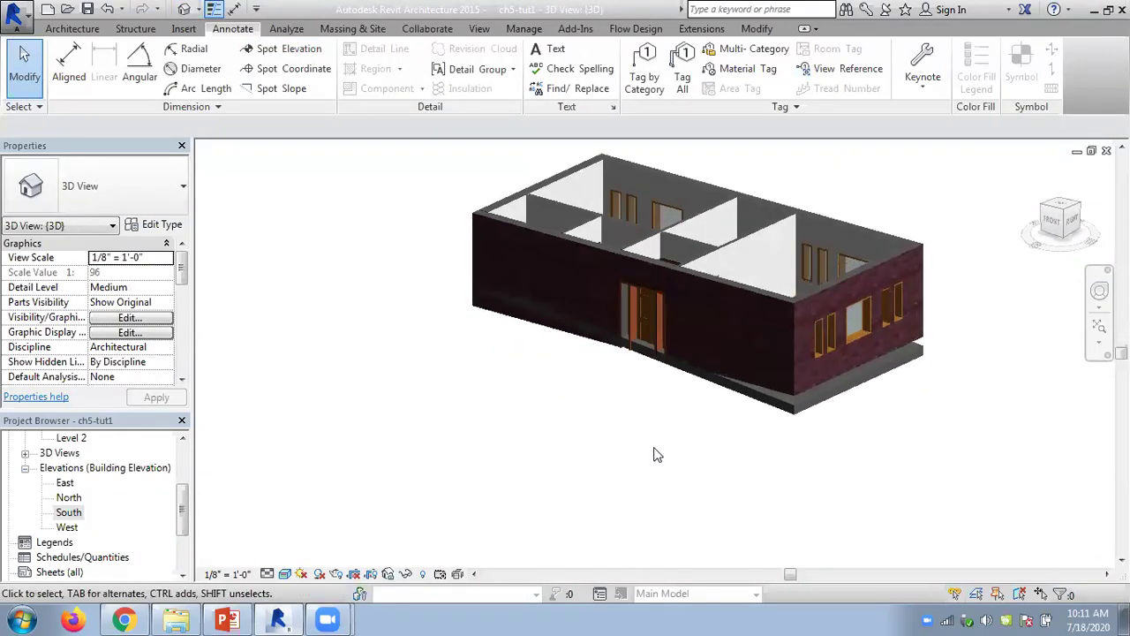
scroll(773, 459, up, 6)
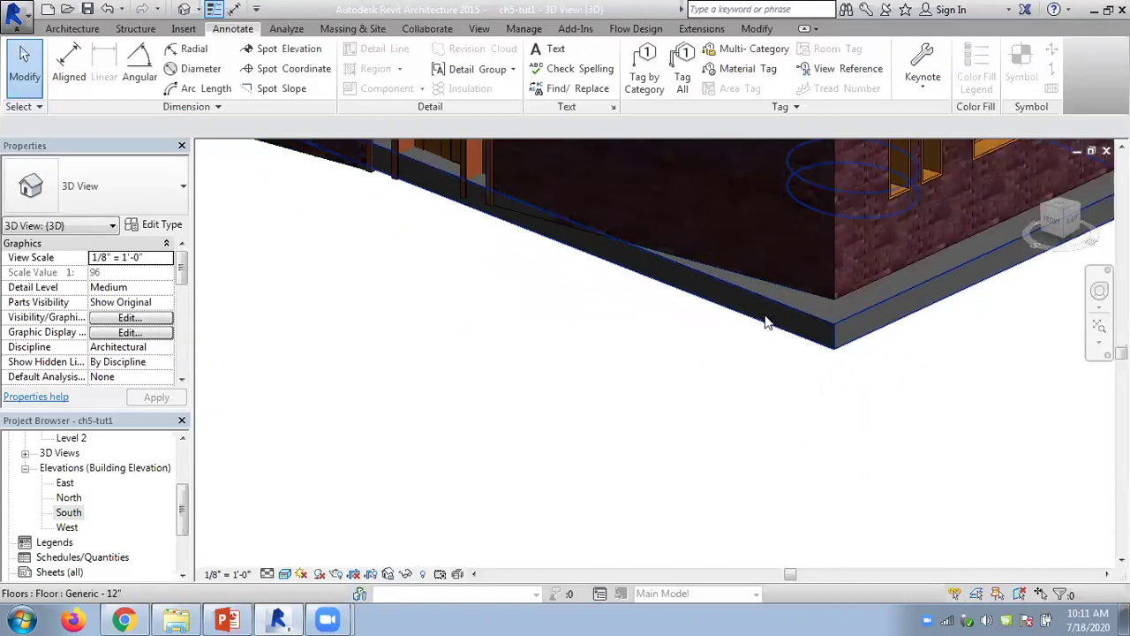
scroll(767, 323, down, 6)
shift+middle_drag(586, 371, 732, 474)
scroll(484, 290, up, 6)
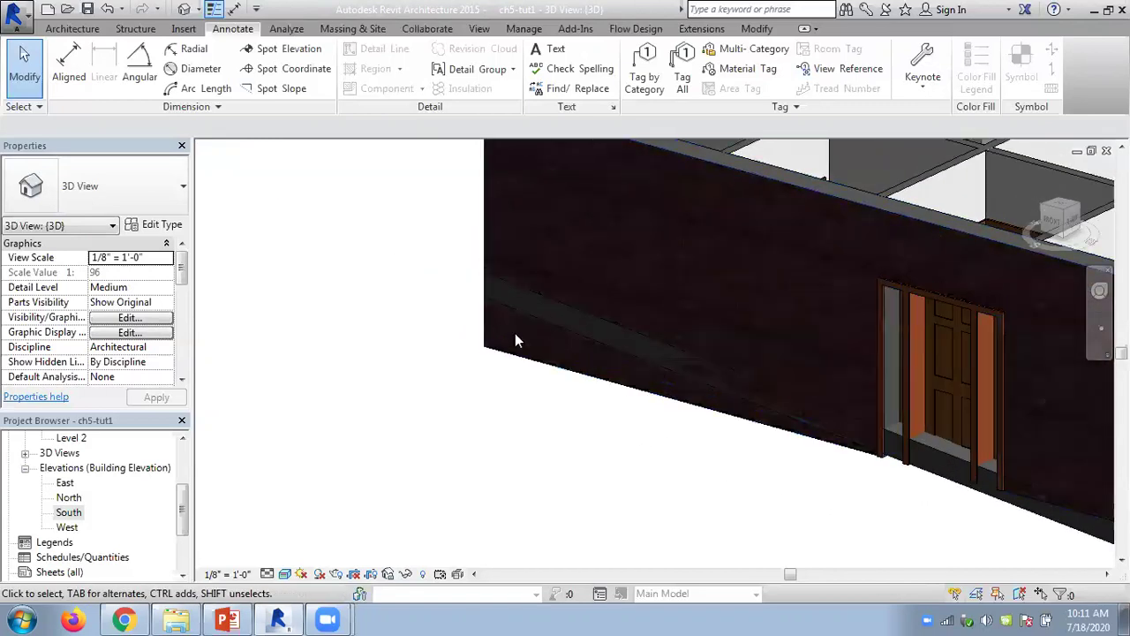
scroll(434, 354, down, 5)
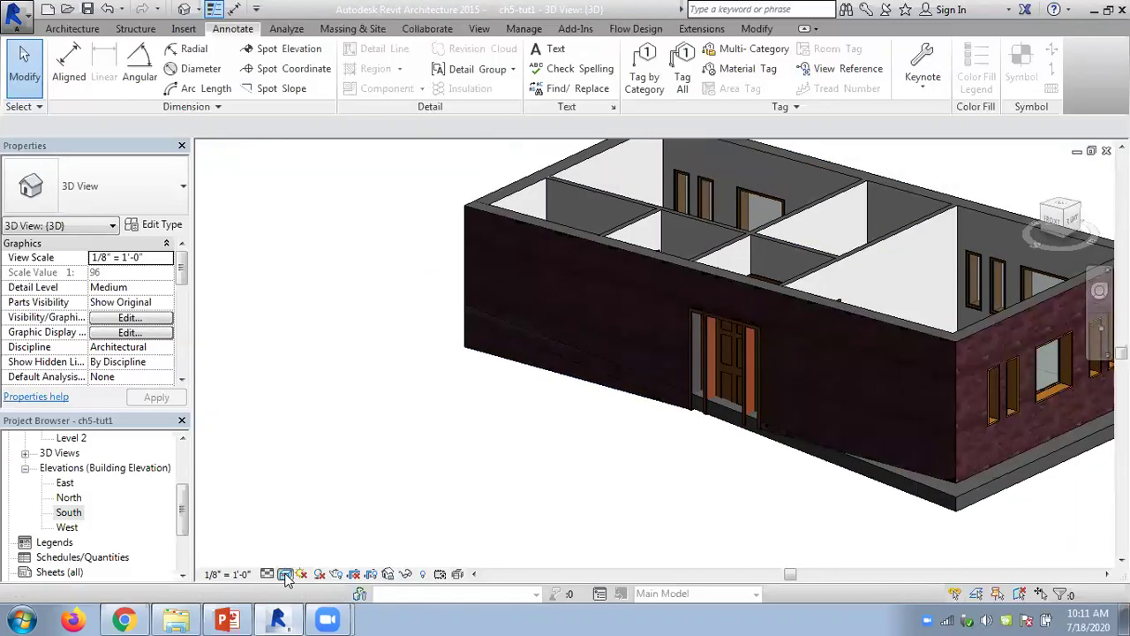
Try the Shaded visual style on the 3D view, and settle on Hidden Line
click(285, 575)
click(329, 509)
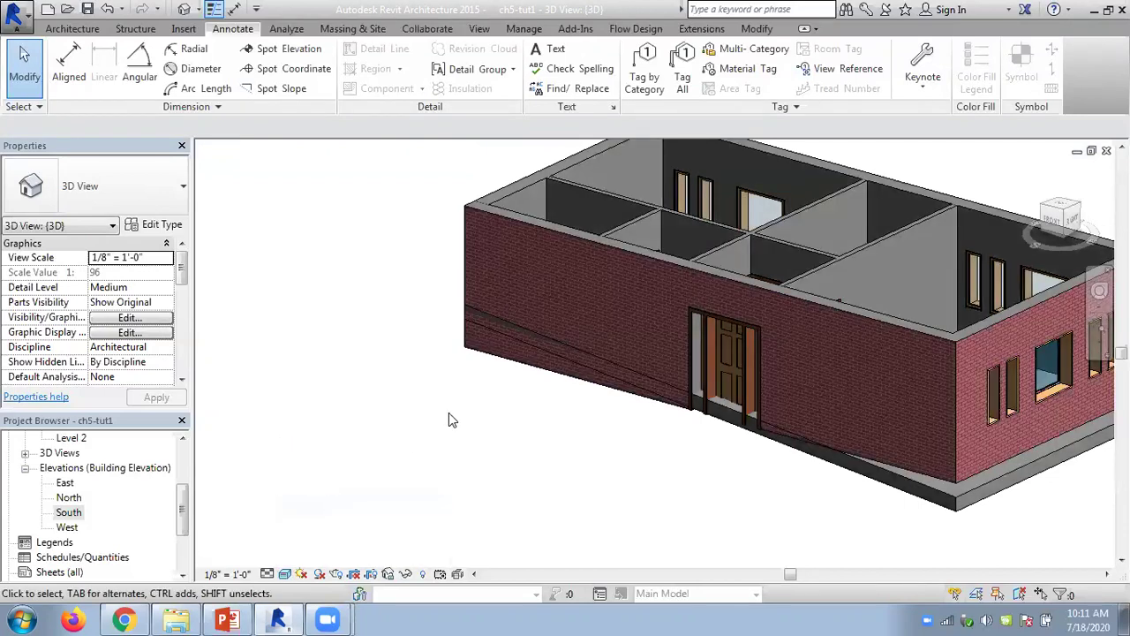
shift+middle_drag(416, 381, 396, 409)
click(286, 575)
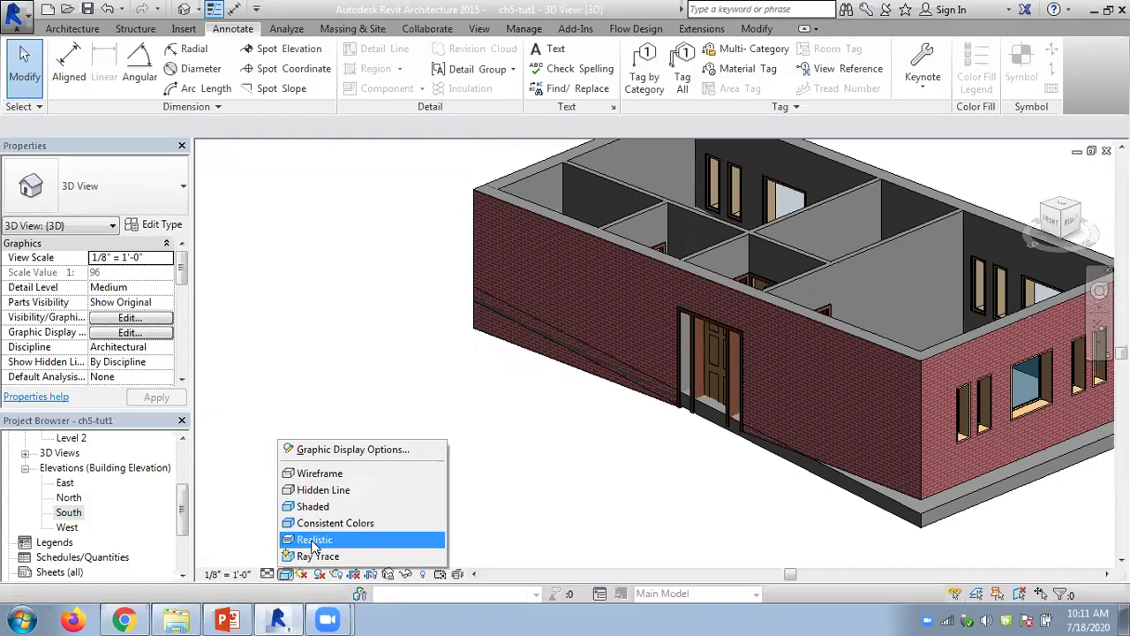
click(330, 497)
shift+middle_drag(473, 400, 391, 447)
scroll(515, 464, down, 2)
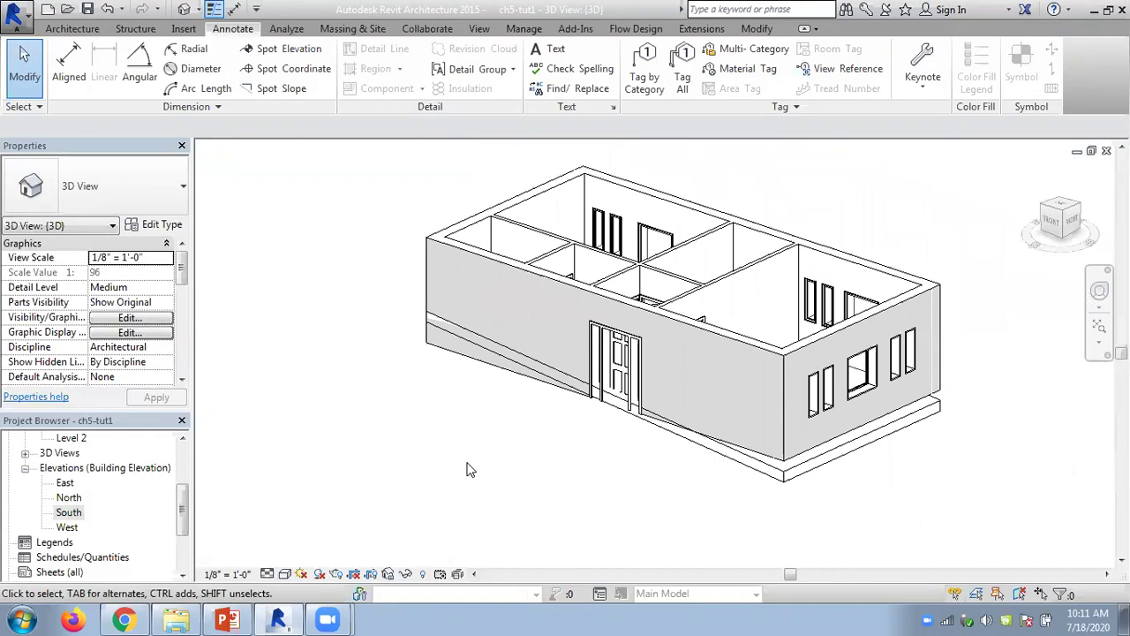
click(844, 489)
click(845, 501)
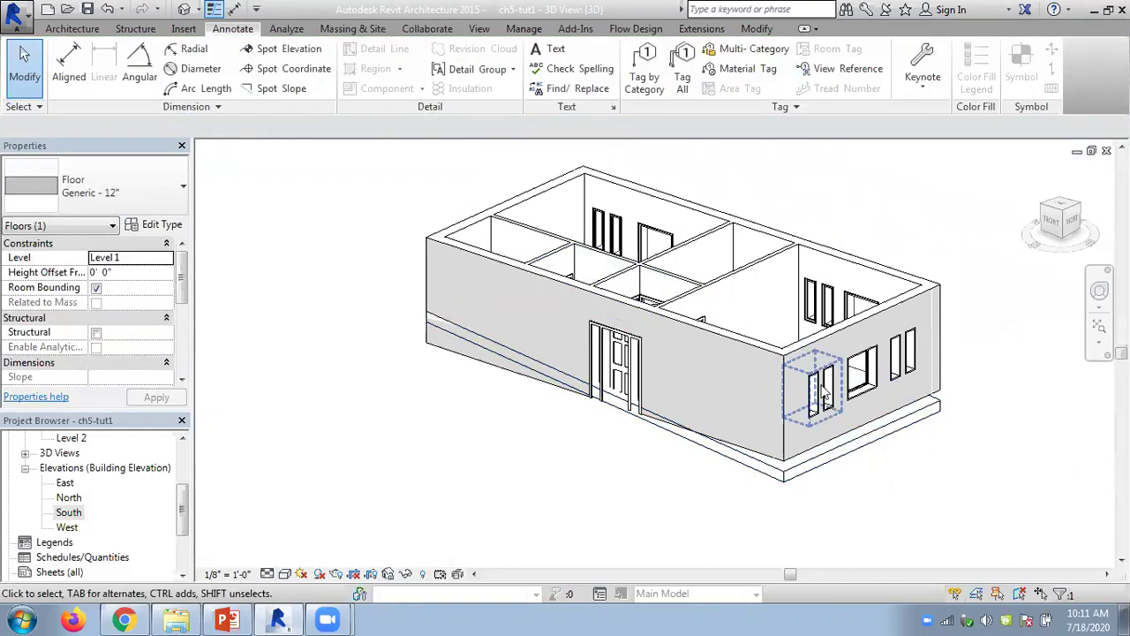
click(805, 344)
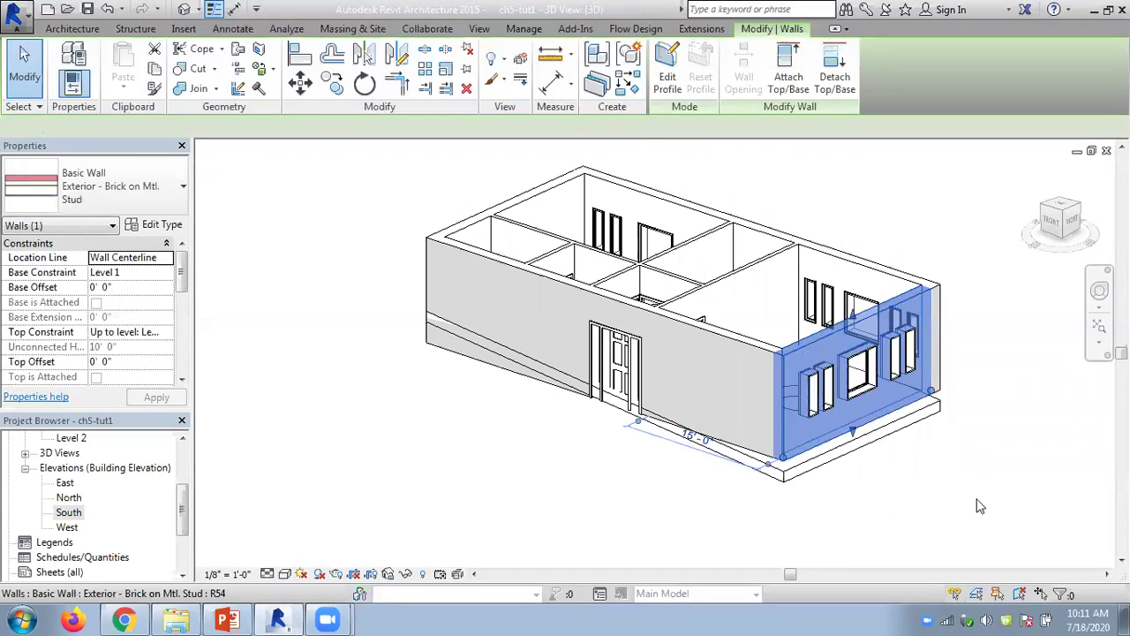
click(975, 467)
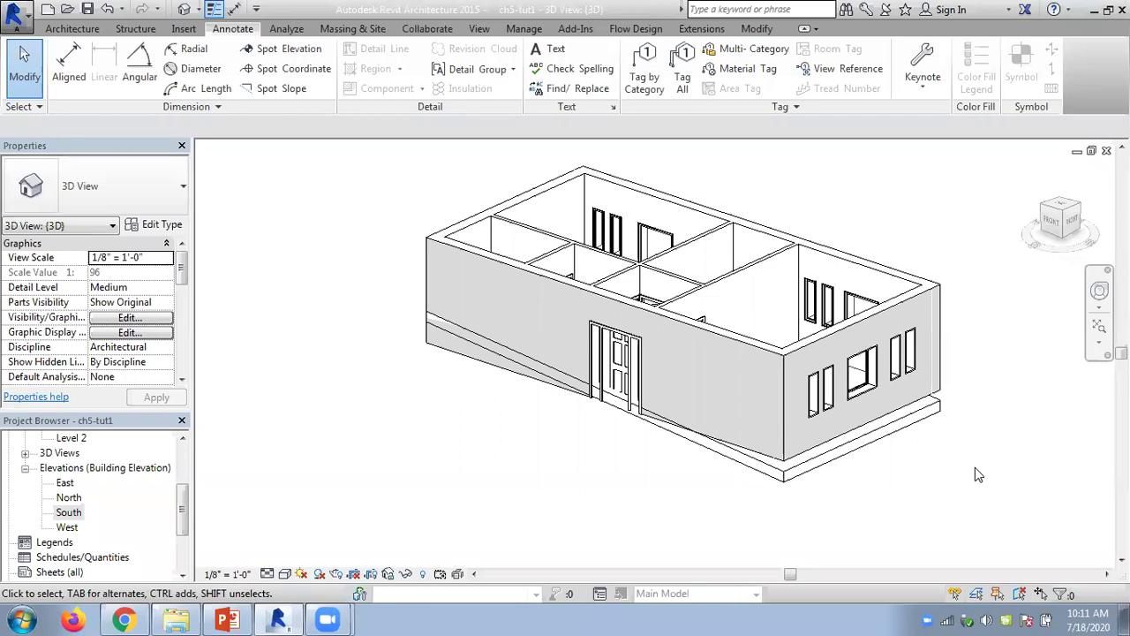
Edit the floor's boundary in 3D, set the slope arrow's tail height offset to 2' 0", and finish the sketch
click(785, 479)
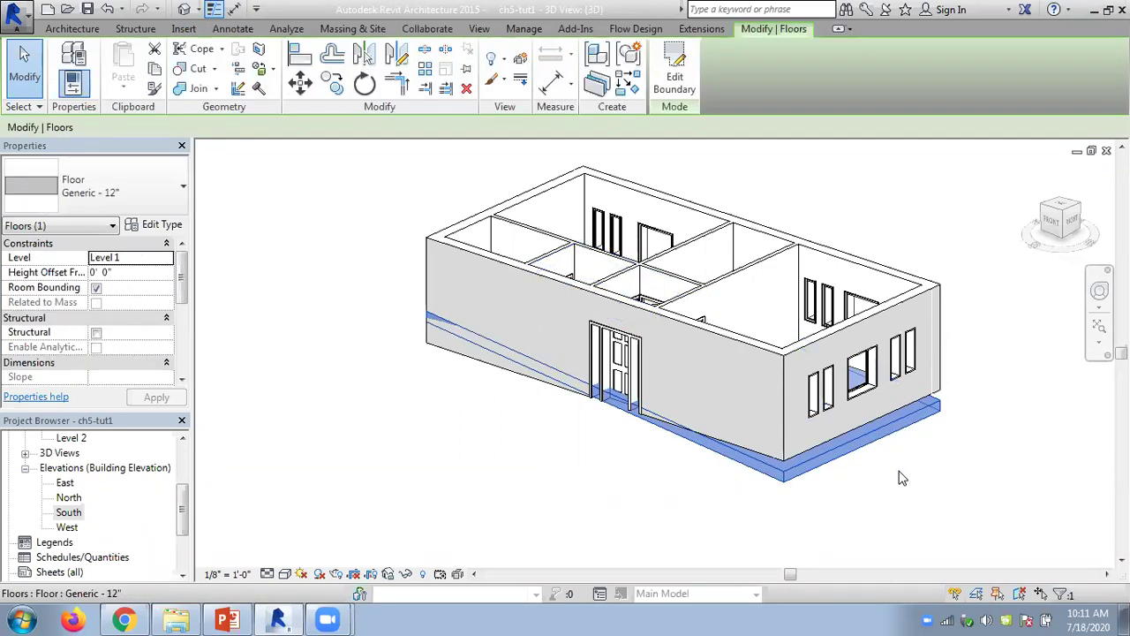
click(686, 91)
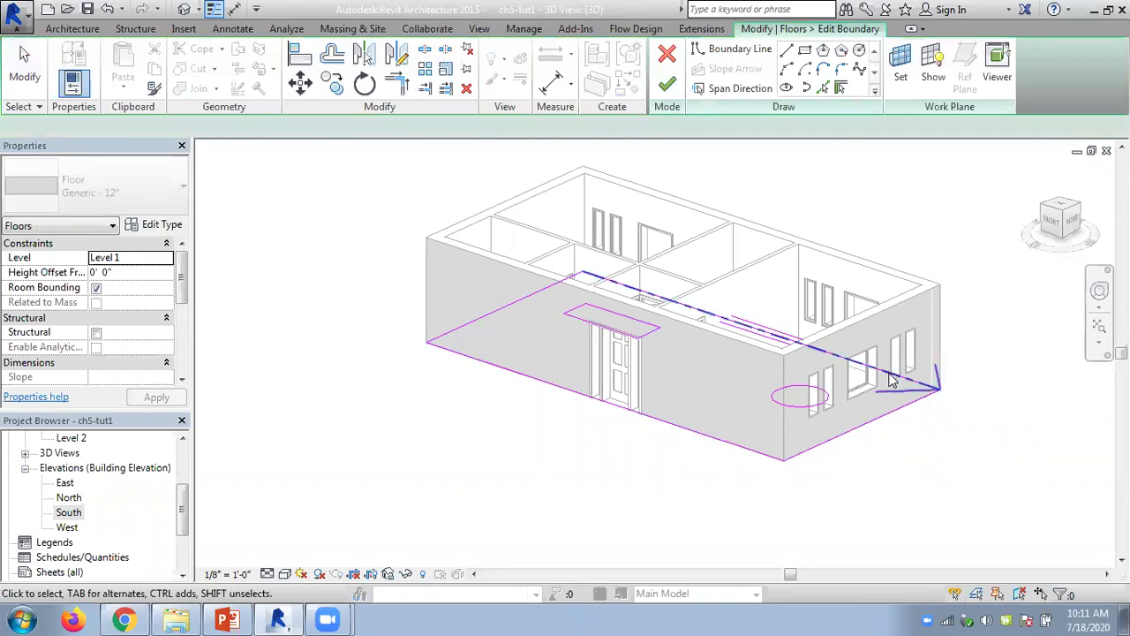
click(892, 381)
click(123, 288)
text(2)
click(117, 316)
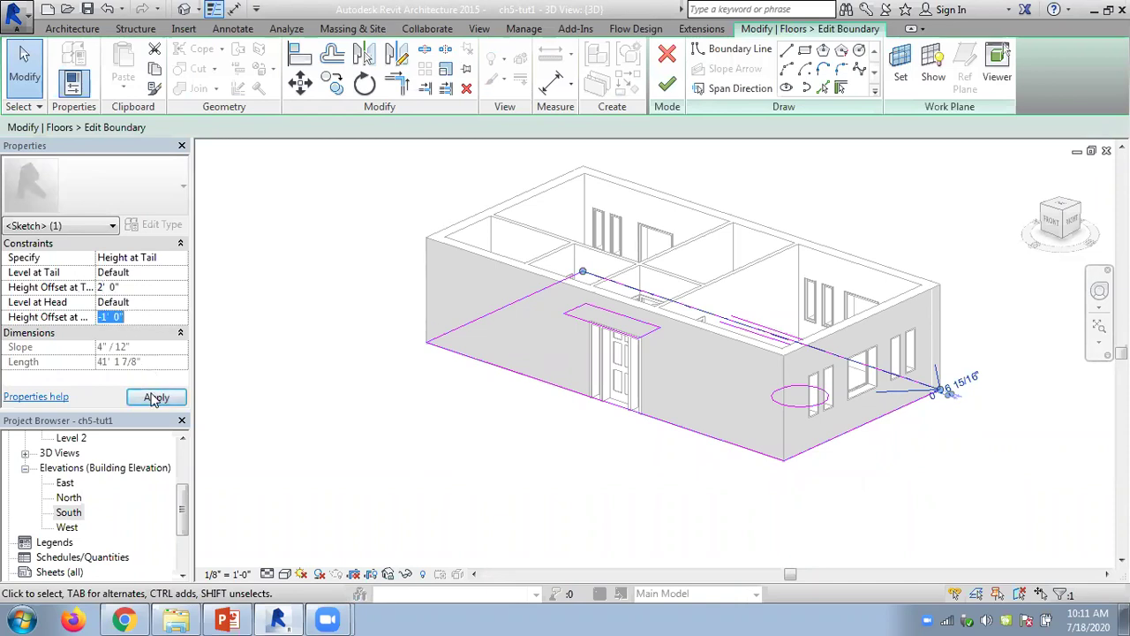
click(156, 397)
click(668, 84)
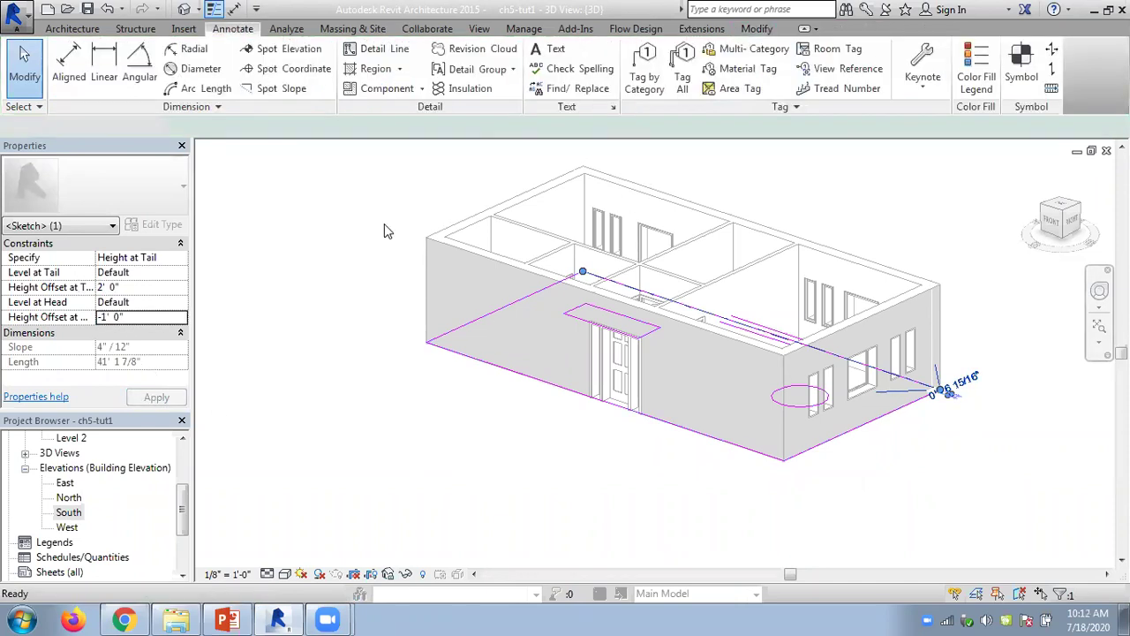
click(372, 227)
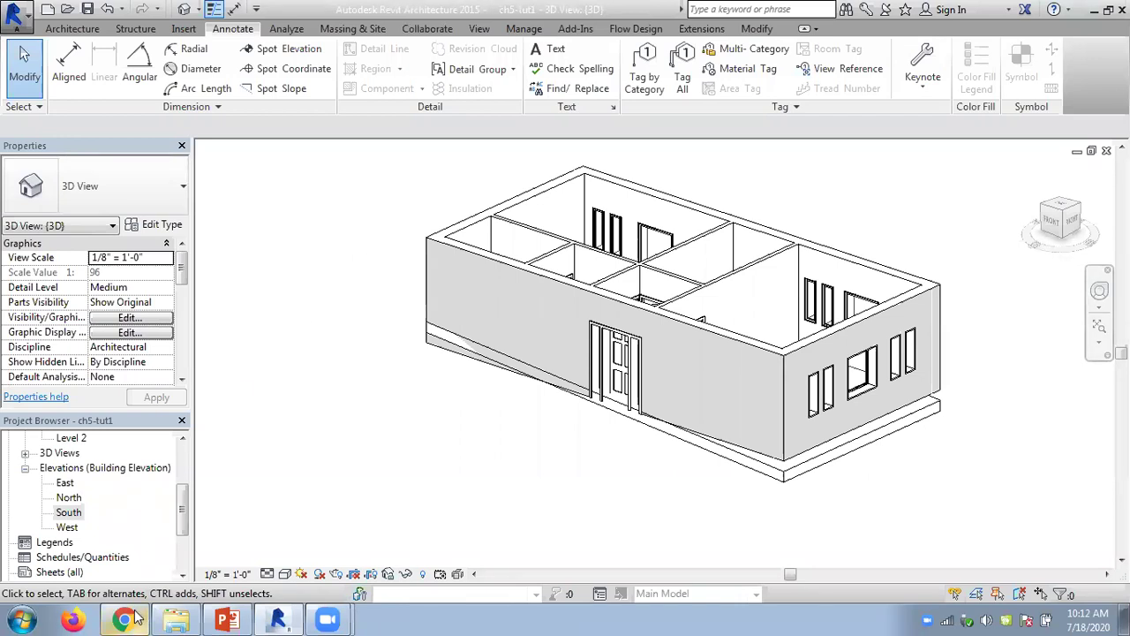
Try removing the slope arrow from the floor's boundary sketch, and exit the sketch with the arrow restored
mouse_move(135, 619)
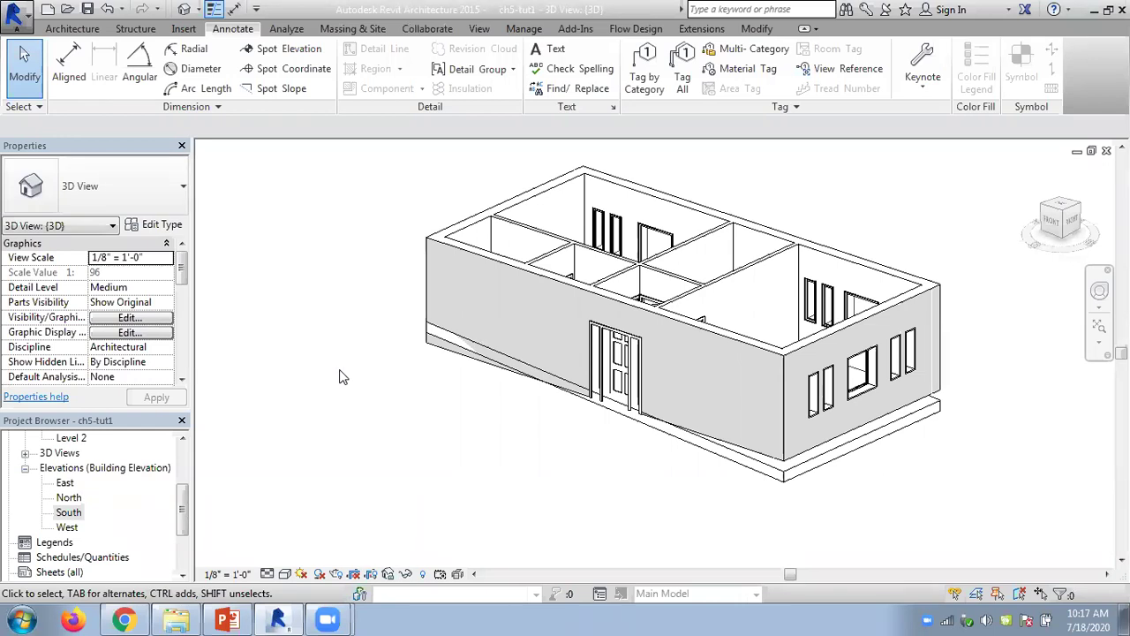
click(727, 468)
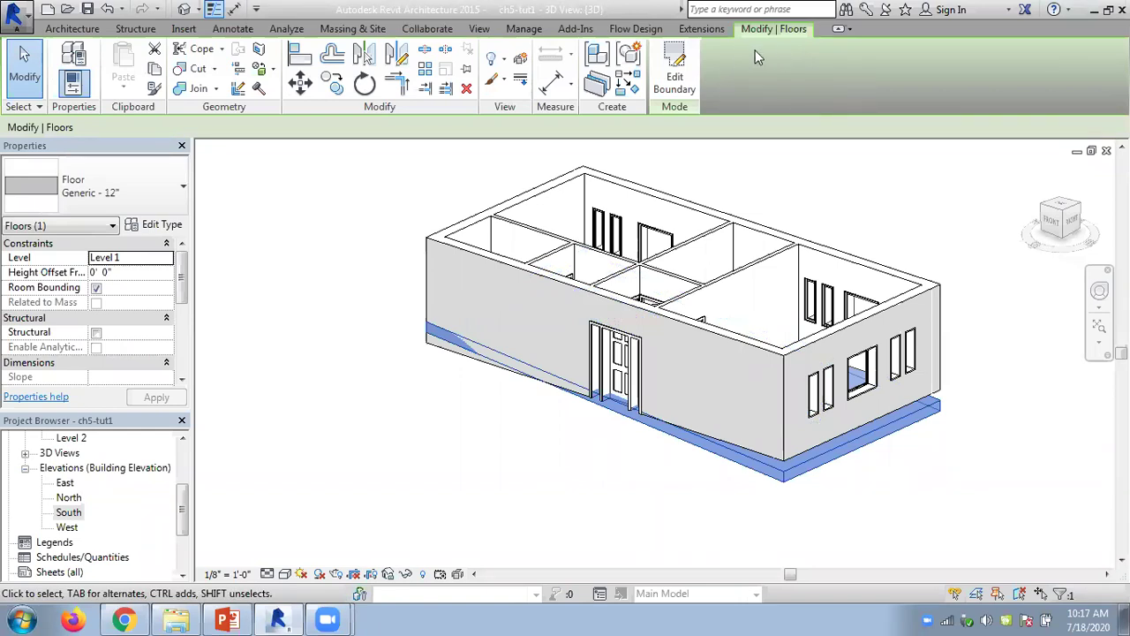
click(675, 71)
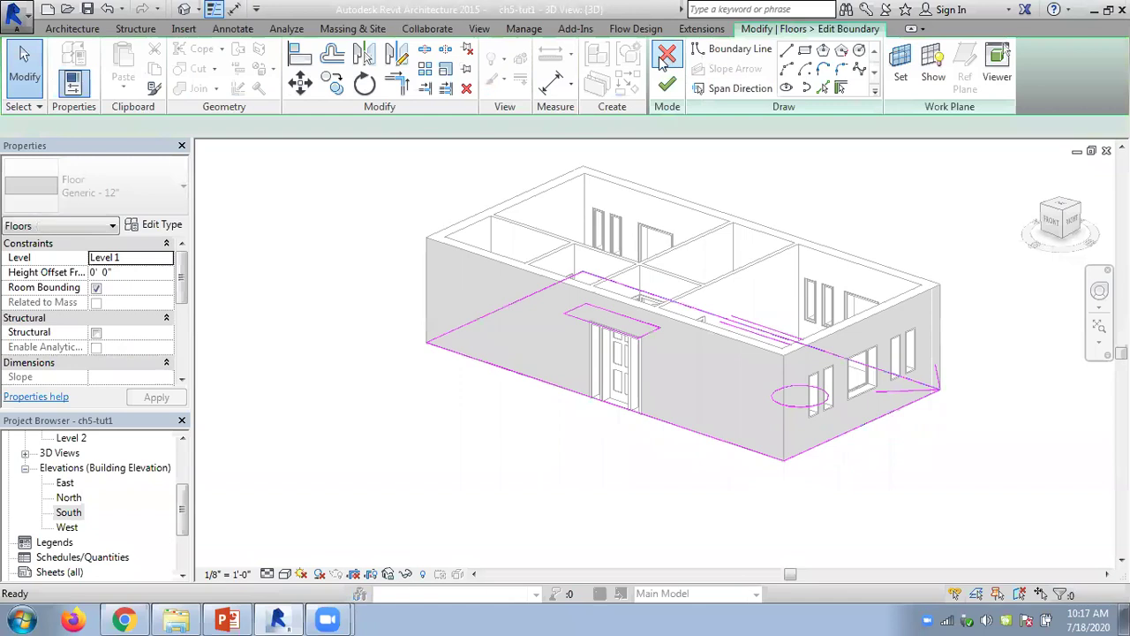
click(851, 367)
key(Delete)
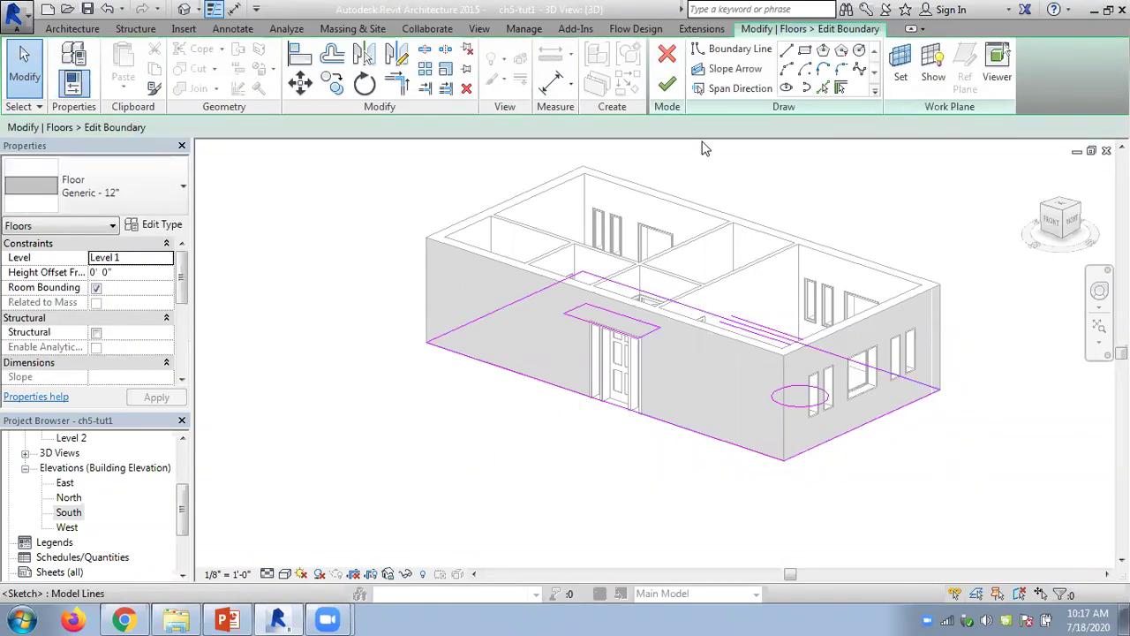
click(667, 84)
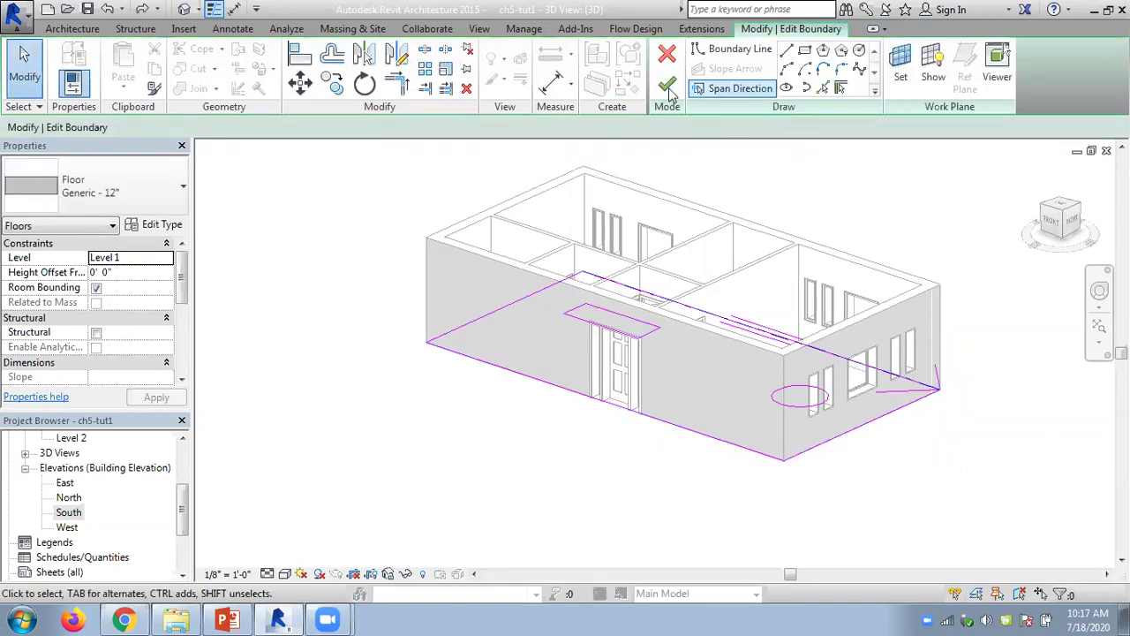
click(667, 88)
click(397, 189)
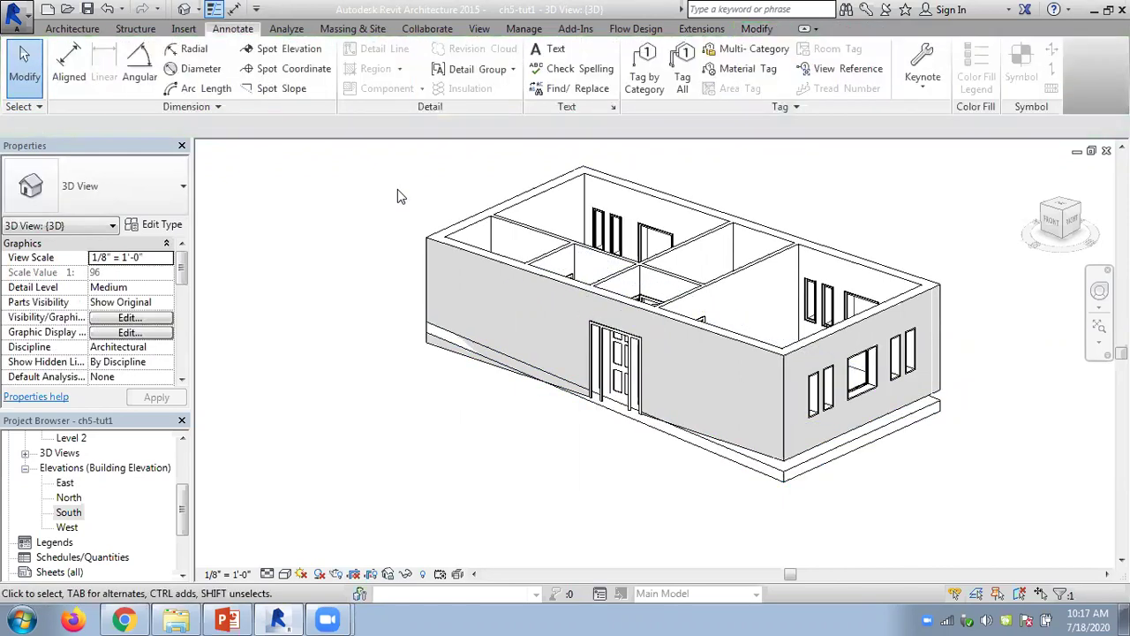
Examine how the sloped floor meets the brick walls and entrance door in the 3D view
click(730, 463)
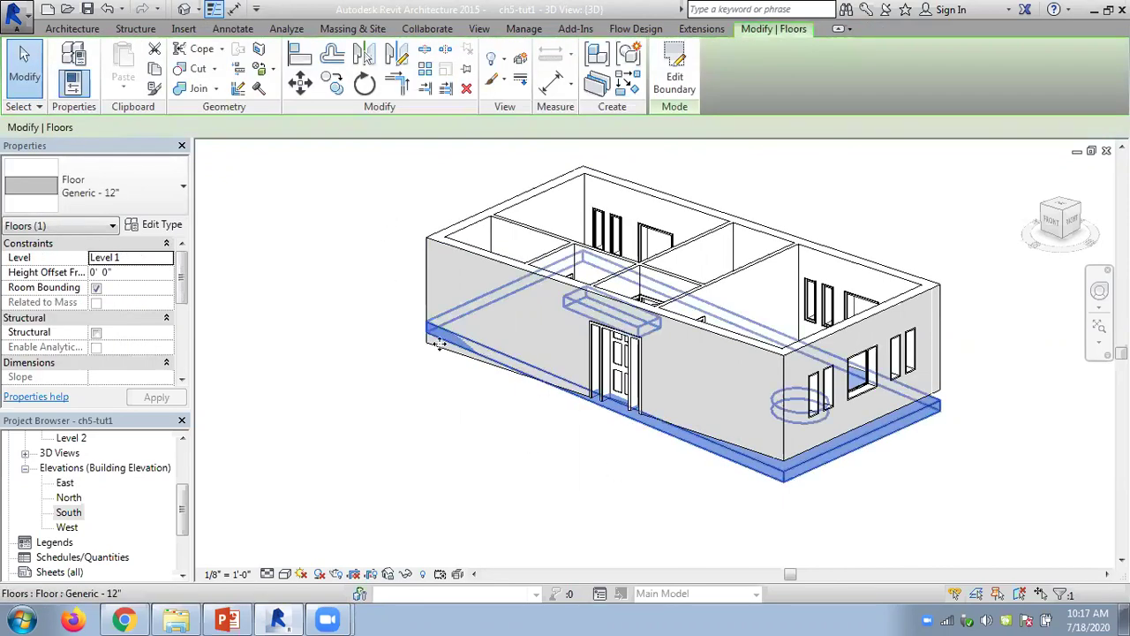
click(738, 492)
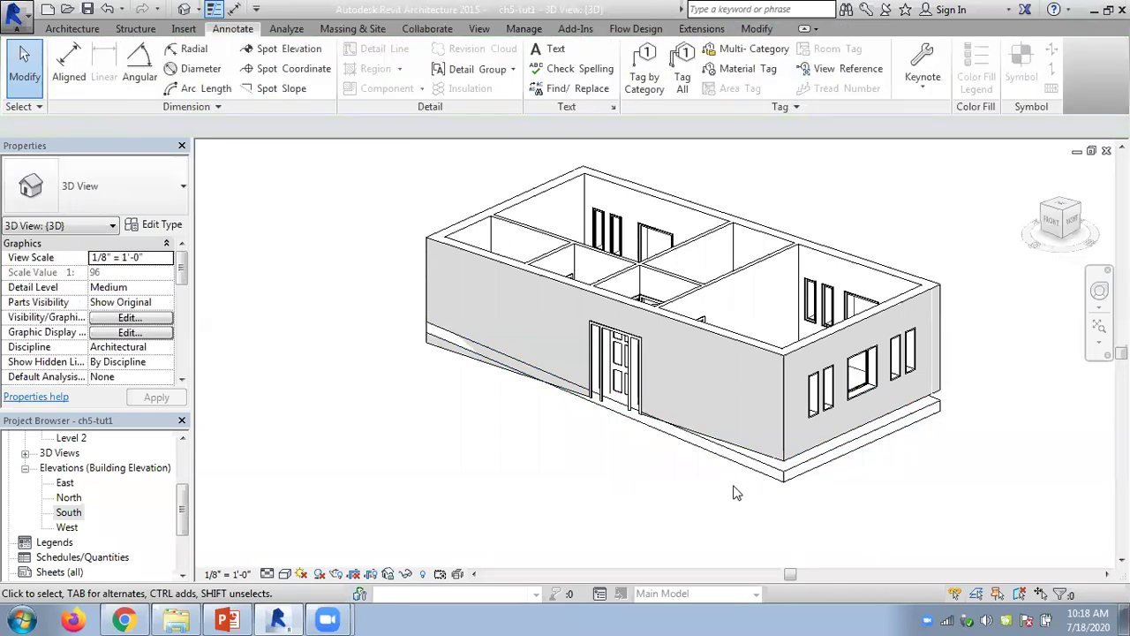
scroll(742, 491, up, 4)
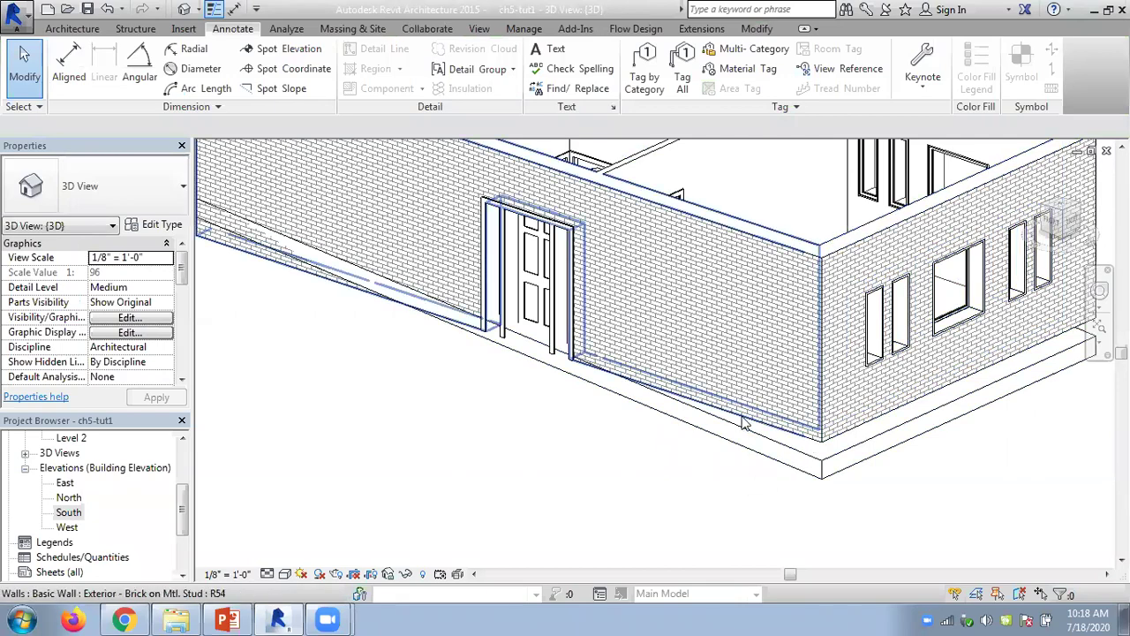
scroll(613, 515, down, 5)
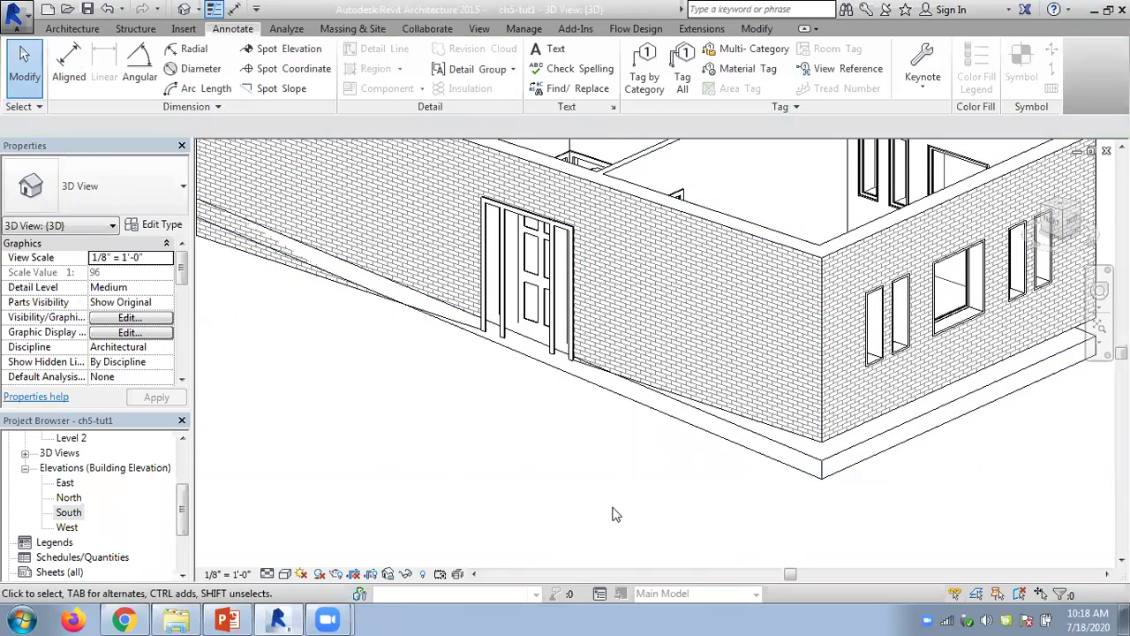
scroll(328, 261, up, 5)
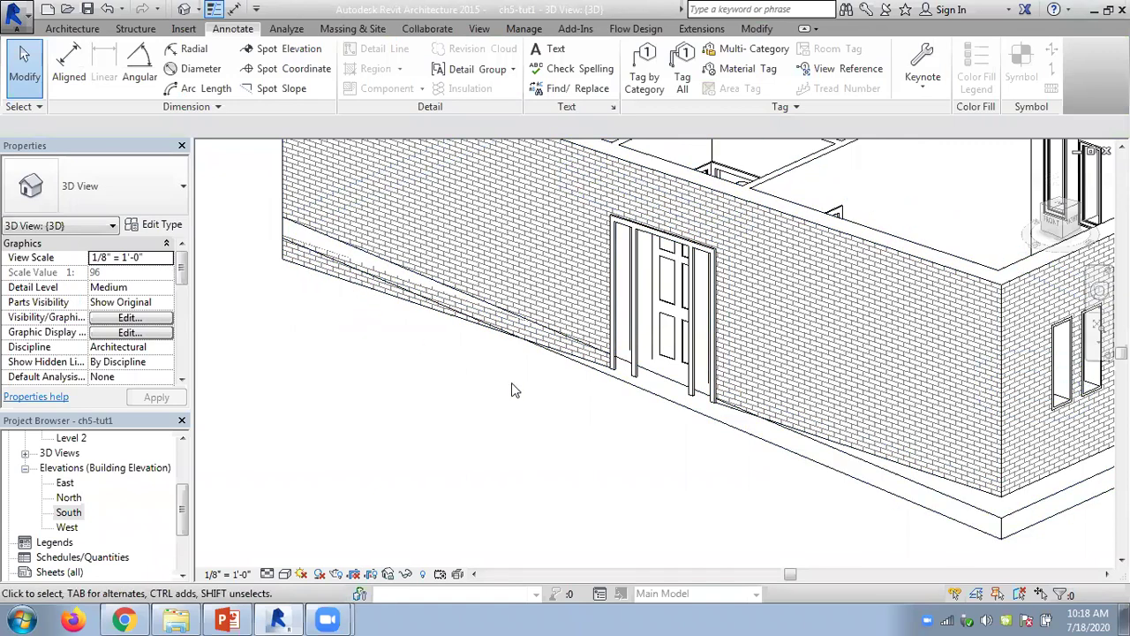
scroll(512, 384, down, 1)
middle_drag(981, 523, 845, 517)
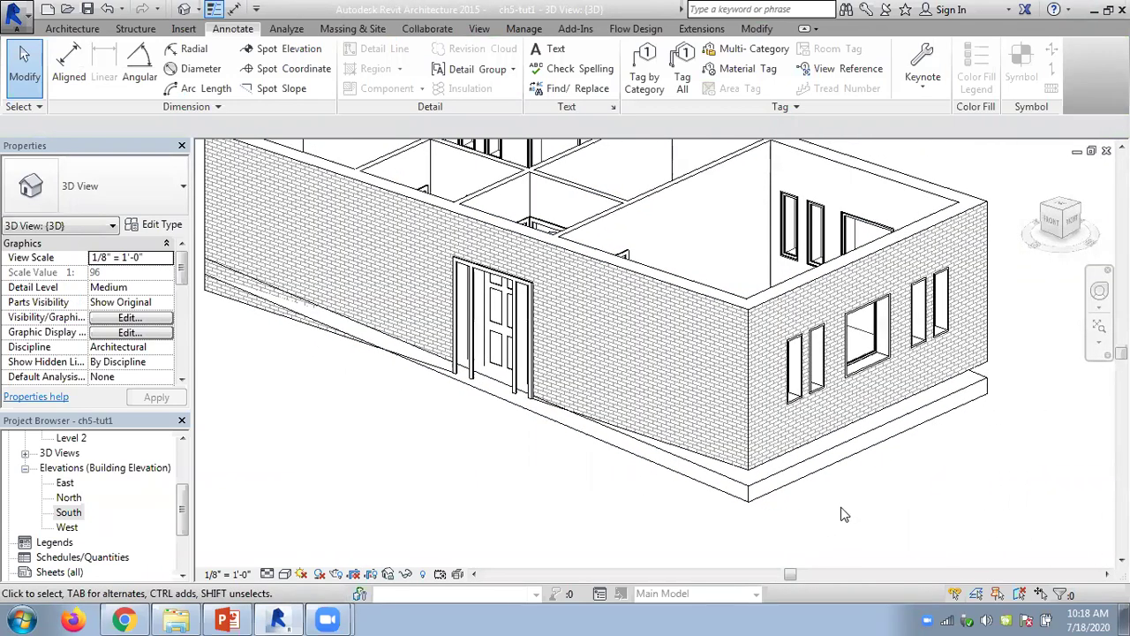
Edit the profile of the east end brick wall and delete its bottom line
click(766, 309)
click(668, 92)
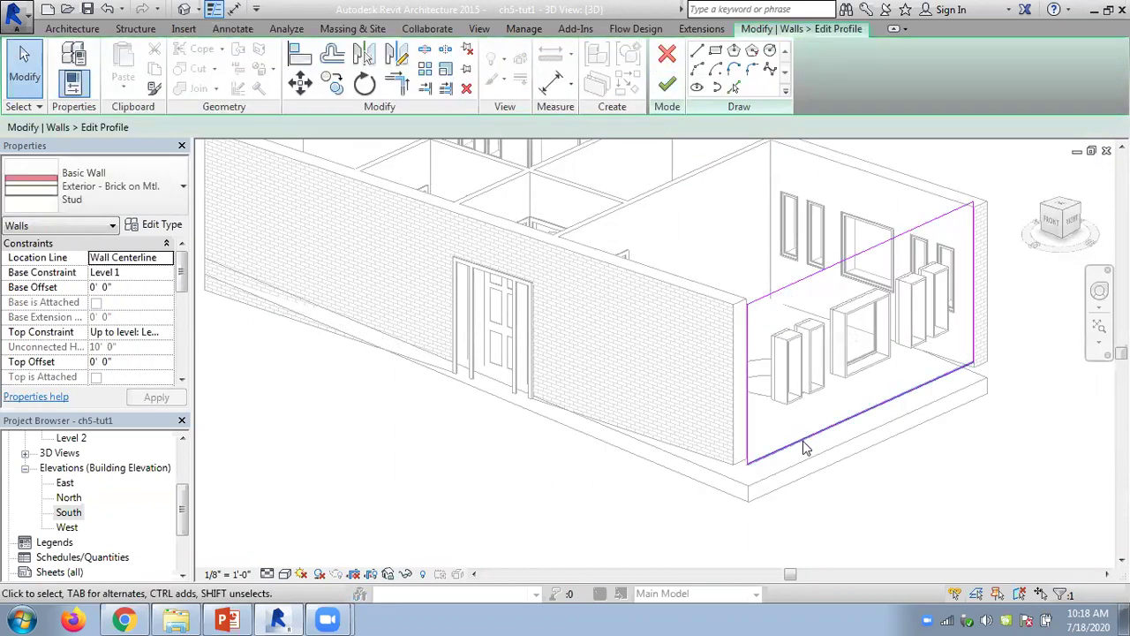
click(801, 458)
drag(802, 465, 802, 449)
click(1079, 581)
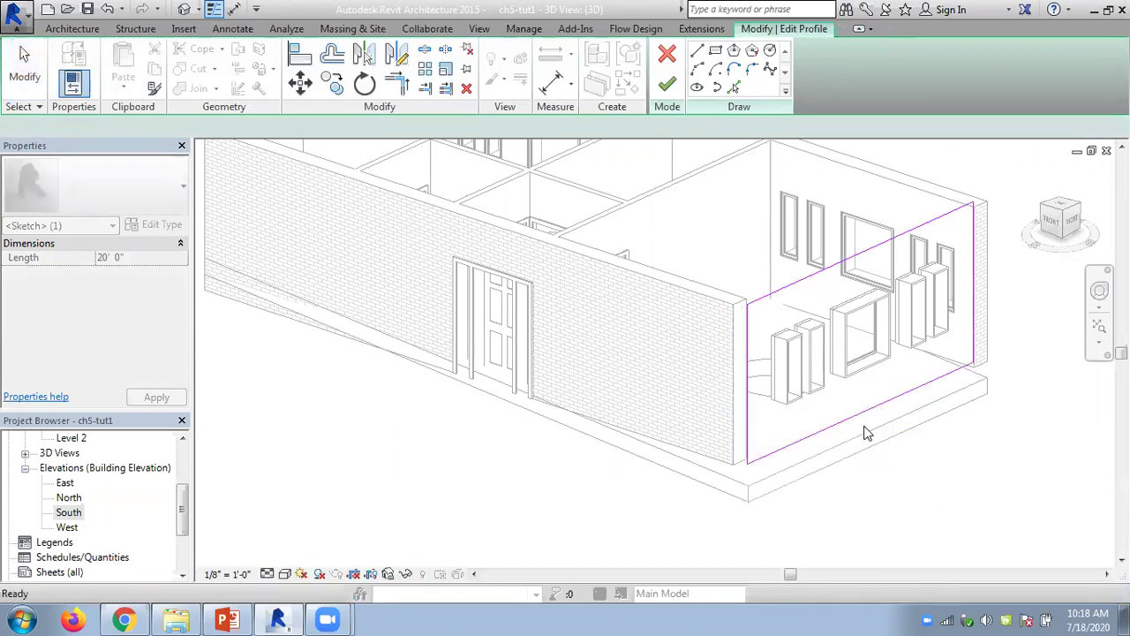
click(858, 419)
key(Delete)
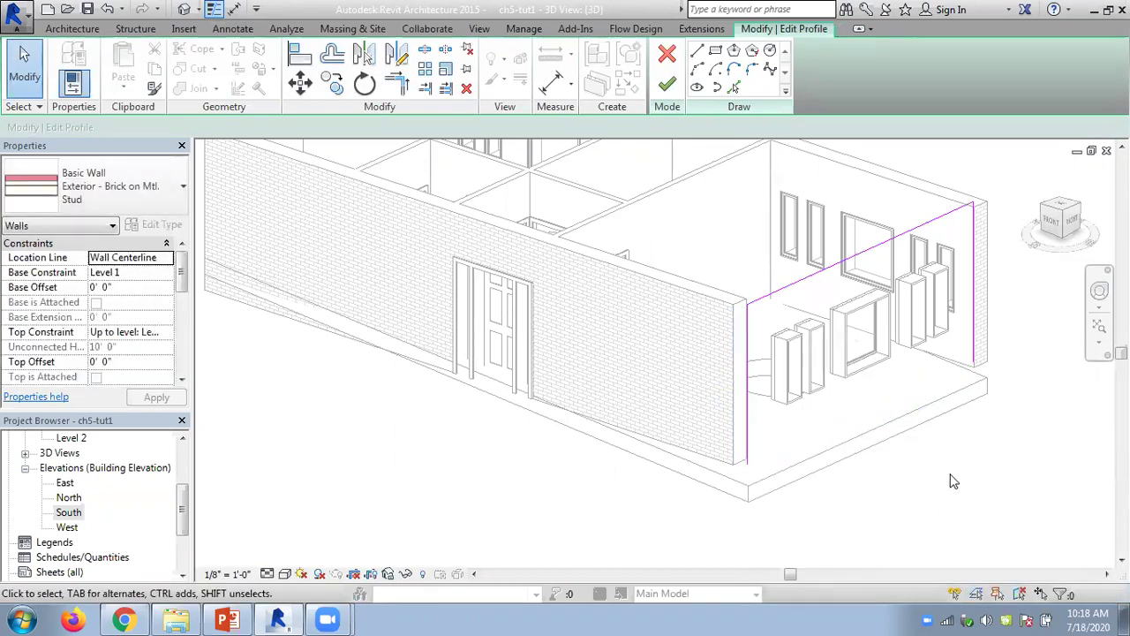
Pick the floor's top edge as the wall's bottom line, trim it to both vertical profile lines, and finish the profile
scroll(952, 481, up, 1)
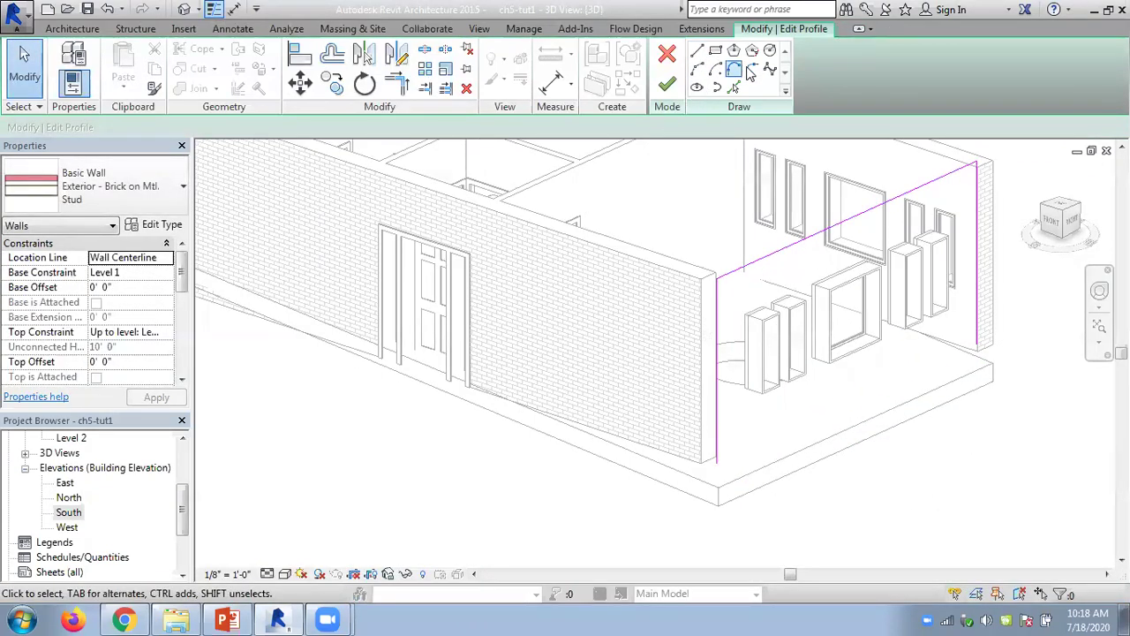
click(734, 89)
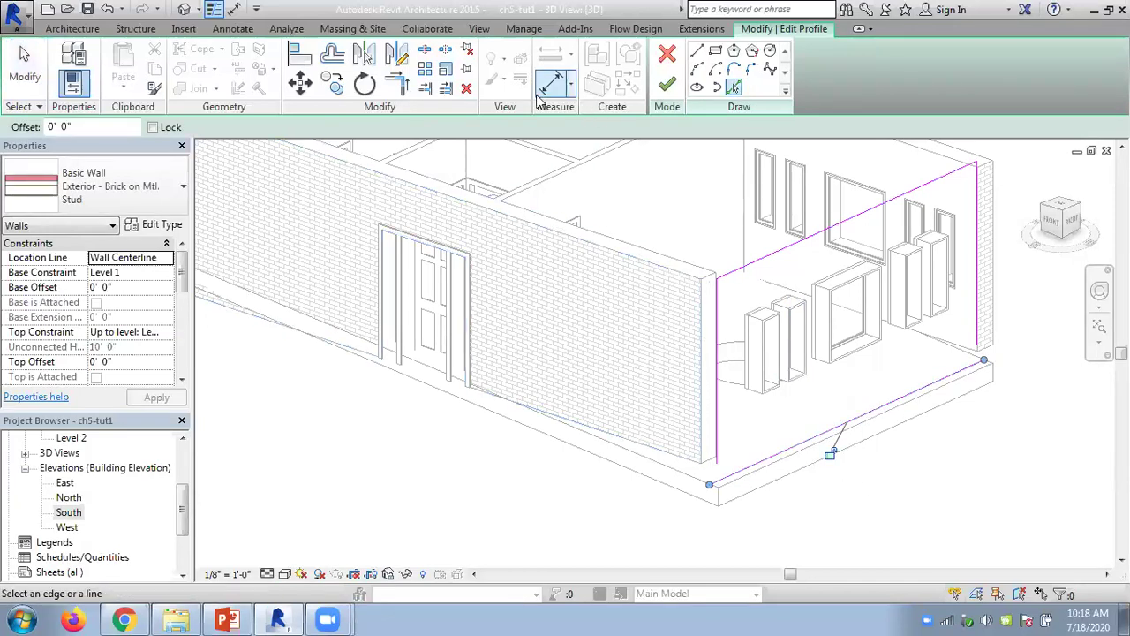
click(396, 84)
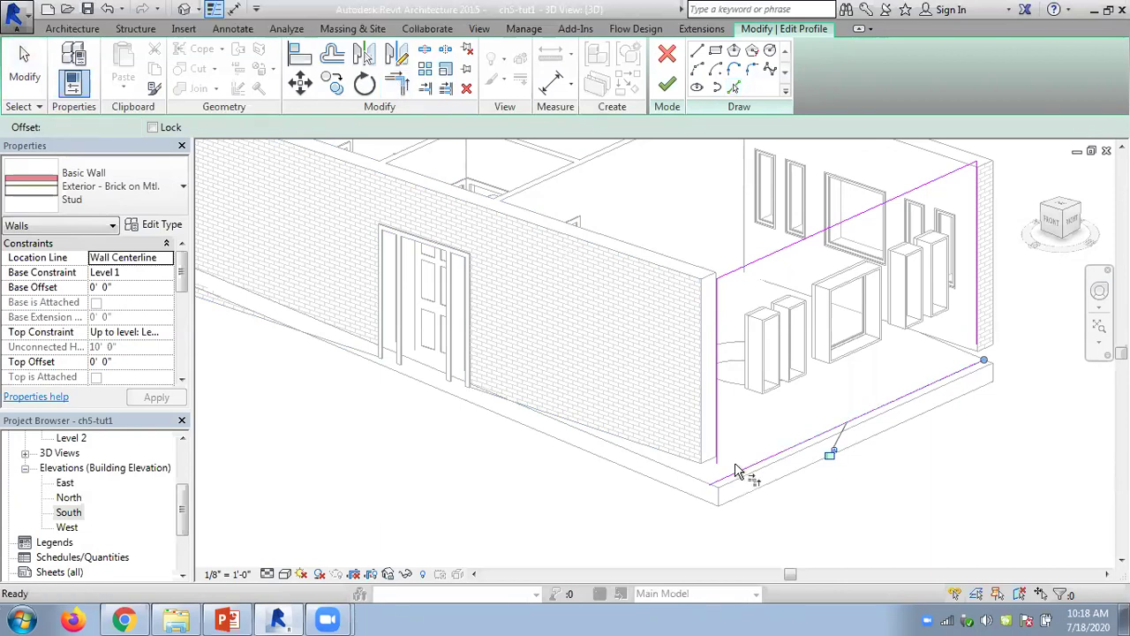
click(733, 475)
click(717, 452)
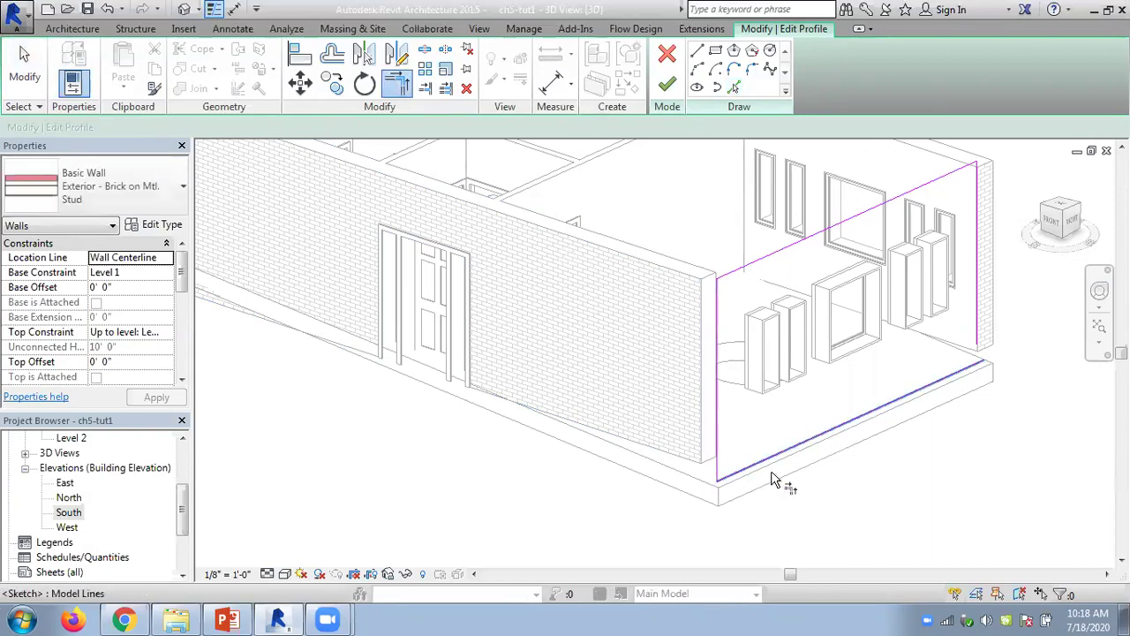
click(978, 338)
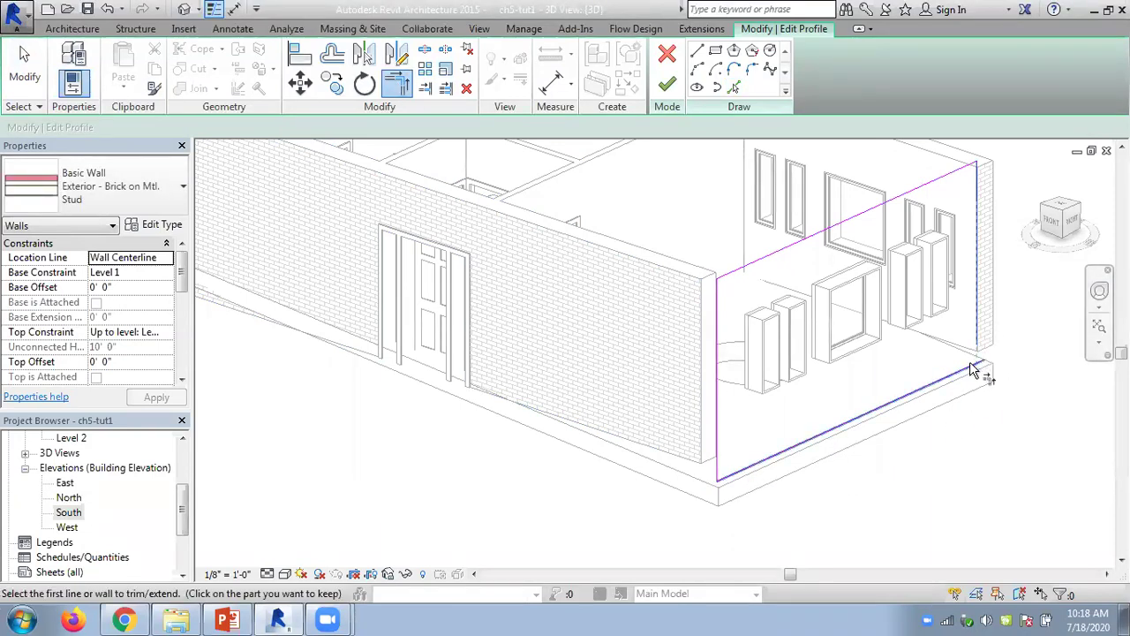
click(982, 366)
click(666, 84)
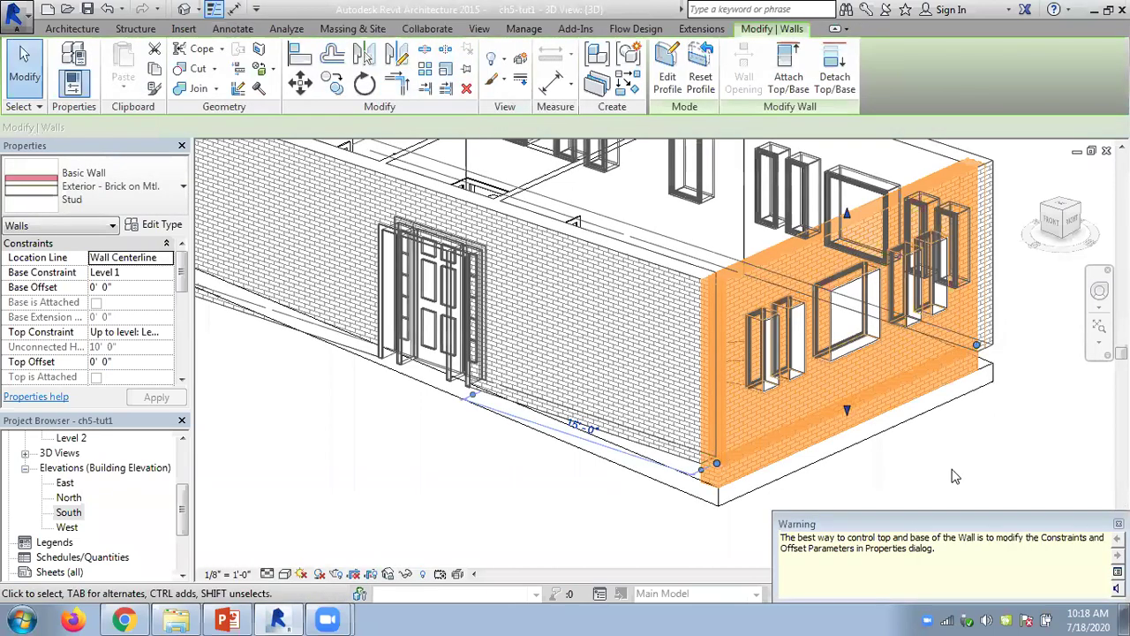
click(952, 477)
Inspect the corners where the east wall's extended base meets the floor, and undo the profile edit
scroll(888, 486, up, 2)
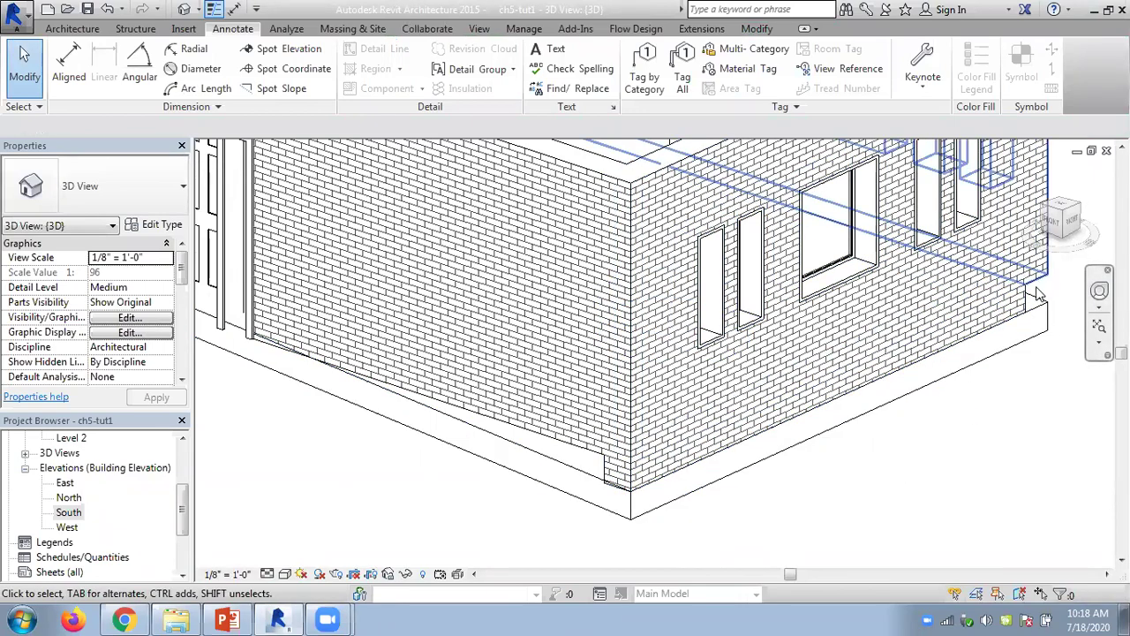
scroll(778, 506, down, 1)
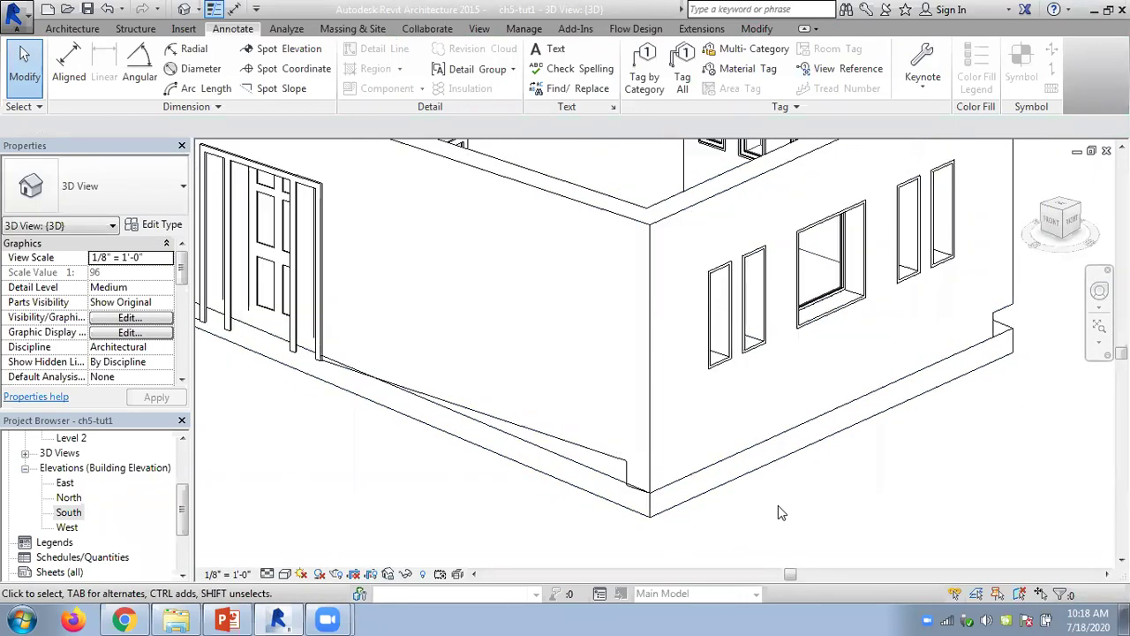
scroll(782, 513, down, 1)
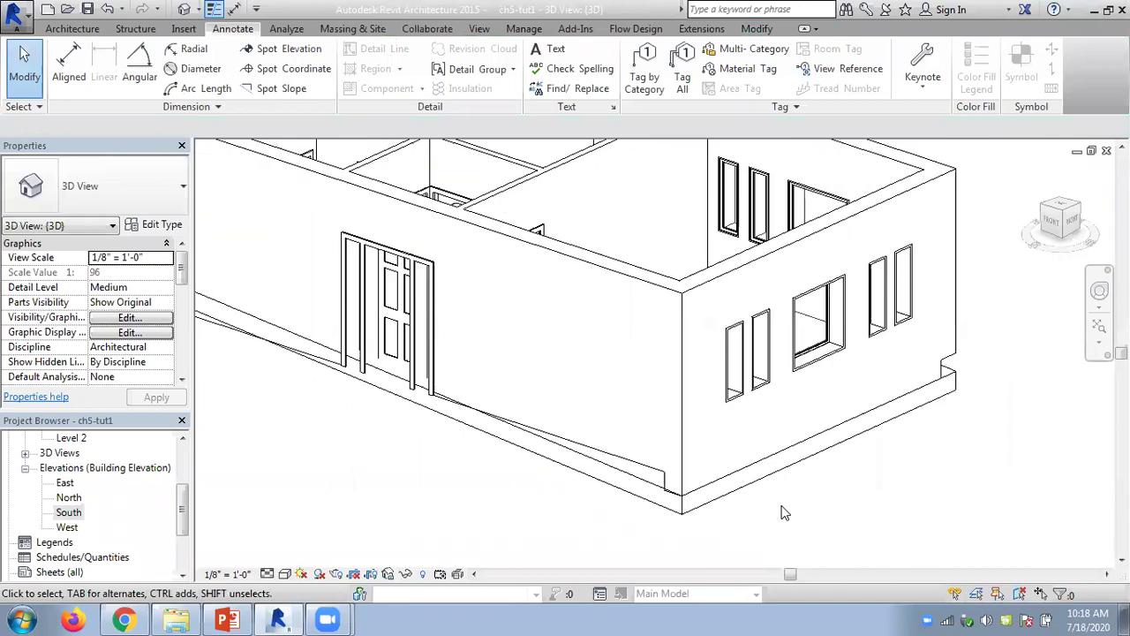
scroll(528, 420, up, 1)
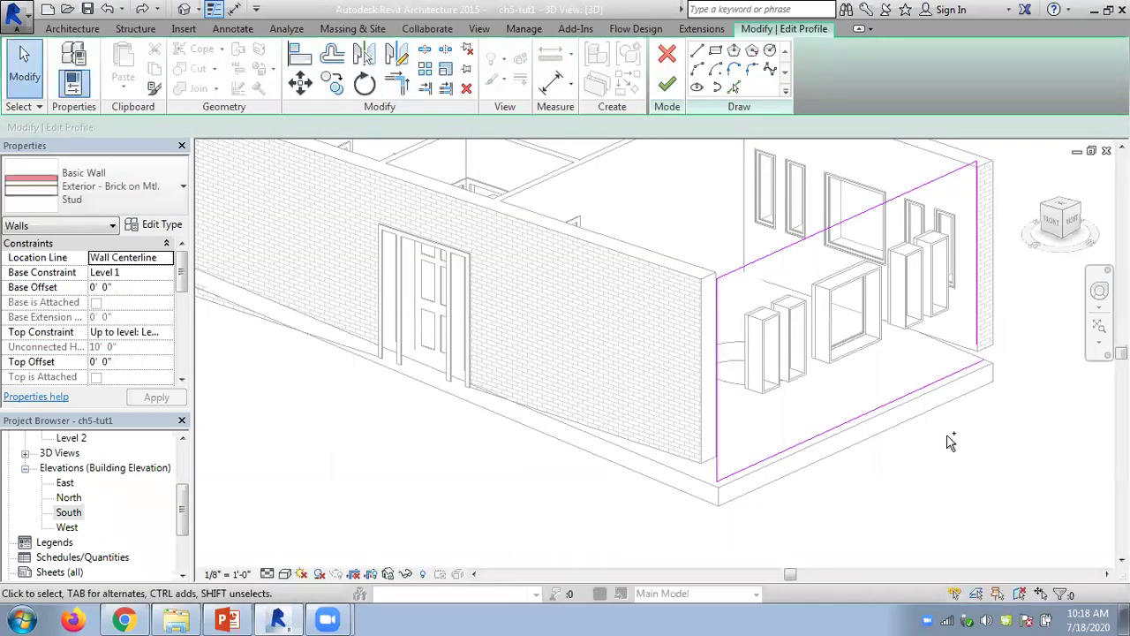
key(ctrl+z)
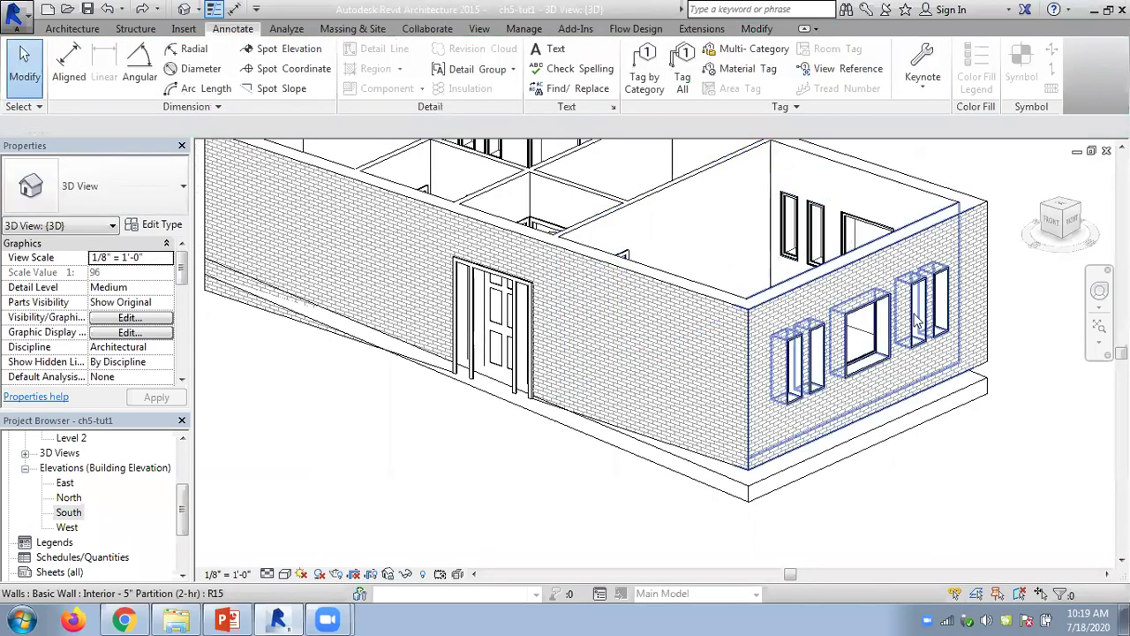
Reopen the east end wall's profile and delete its bottom line again
click(789, 303)
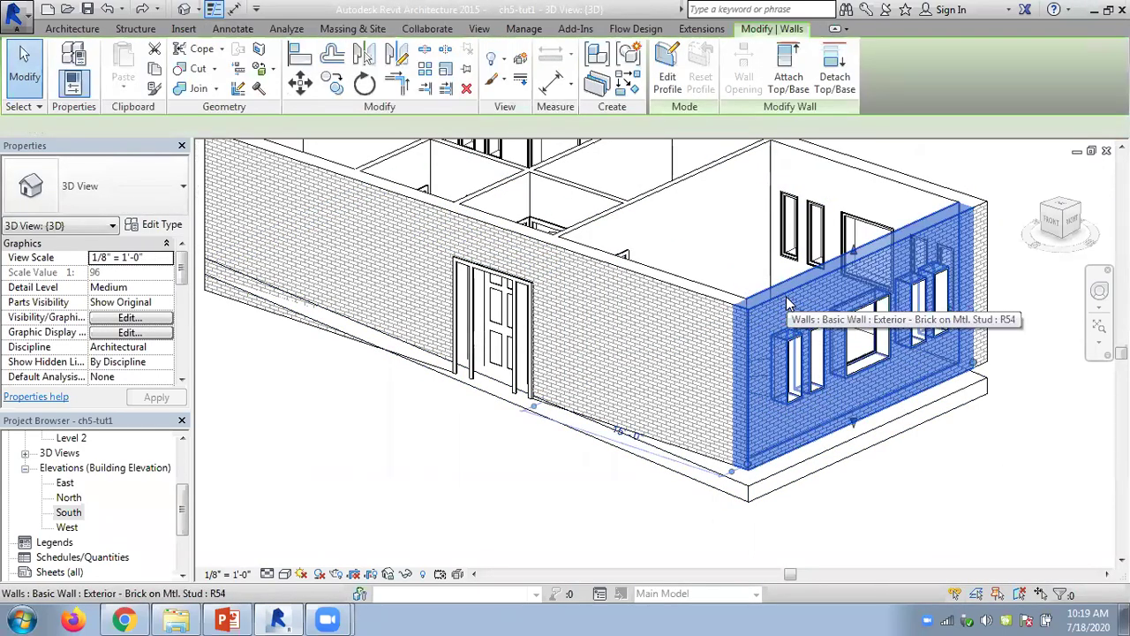
click(667, 82)
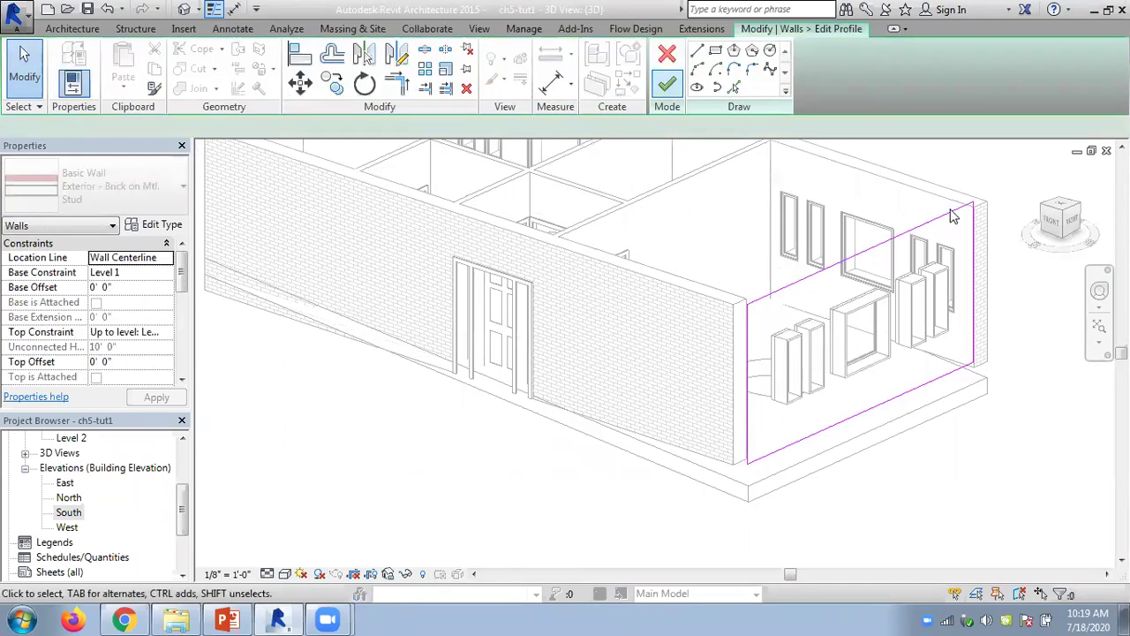
click(795, 444)
key(Delete)
Pick the floor's top edge as the new bottom line of the wall profile and lock it to the floor
scroll(983, 450, up, 1)
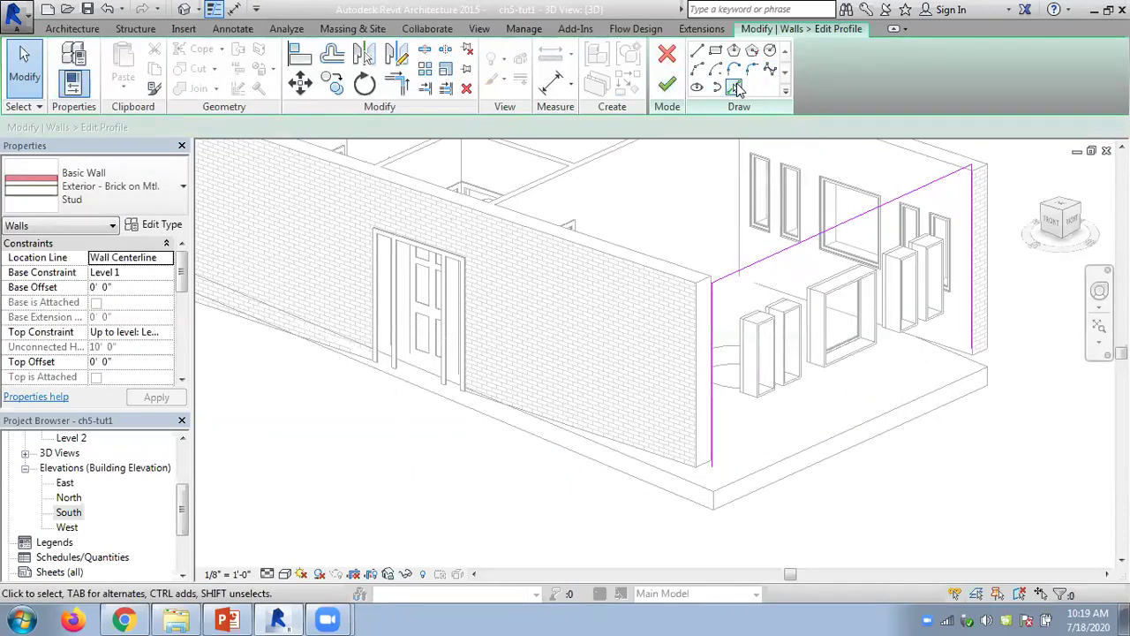
click(737, 85)
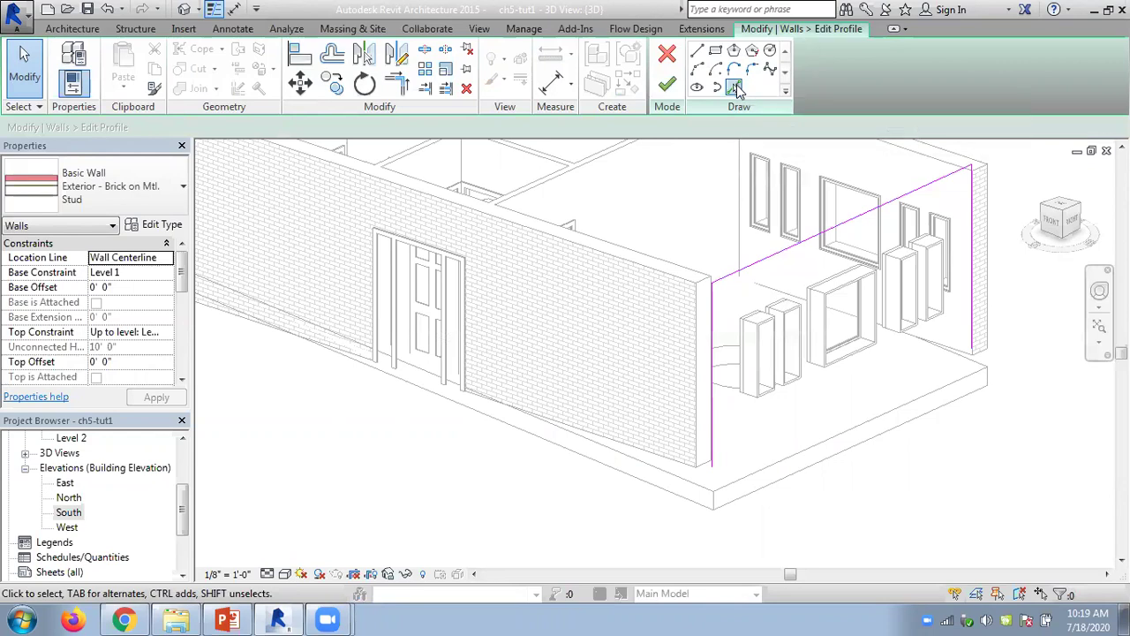
click(806, 459)
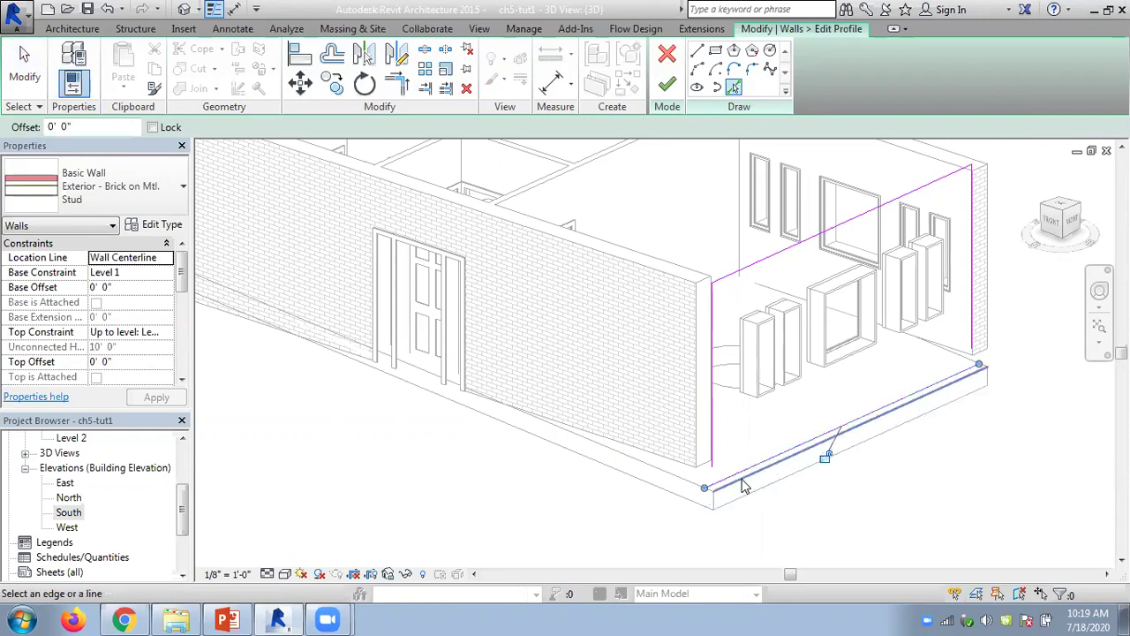
click(826, 457)
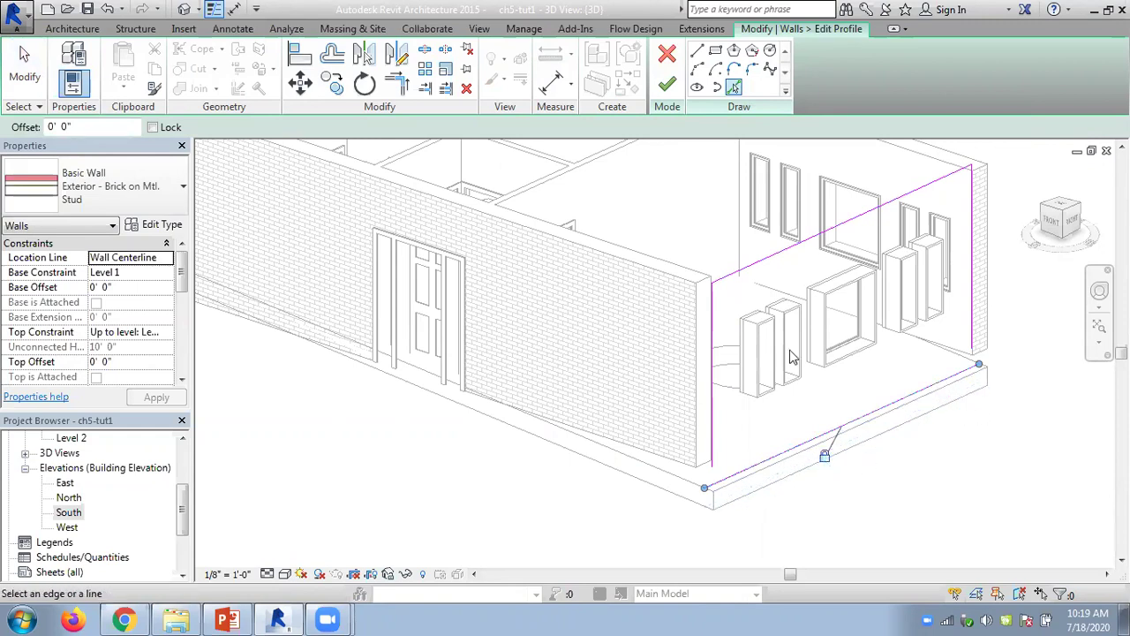
Trim both lower corners of the right end wall's profile to the floor edge line and finish the profile edit
click(397, 83)
click(716, 440)
click(744, 484)
click(975, 329)
click(975, 375)
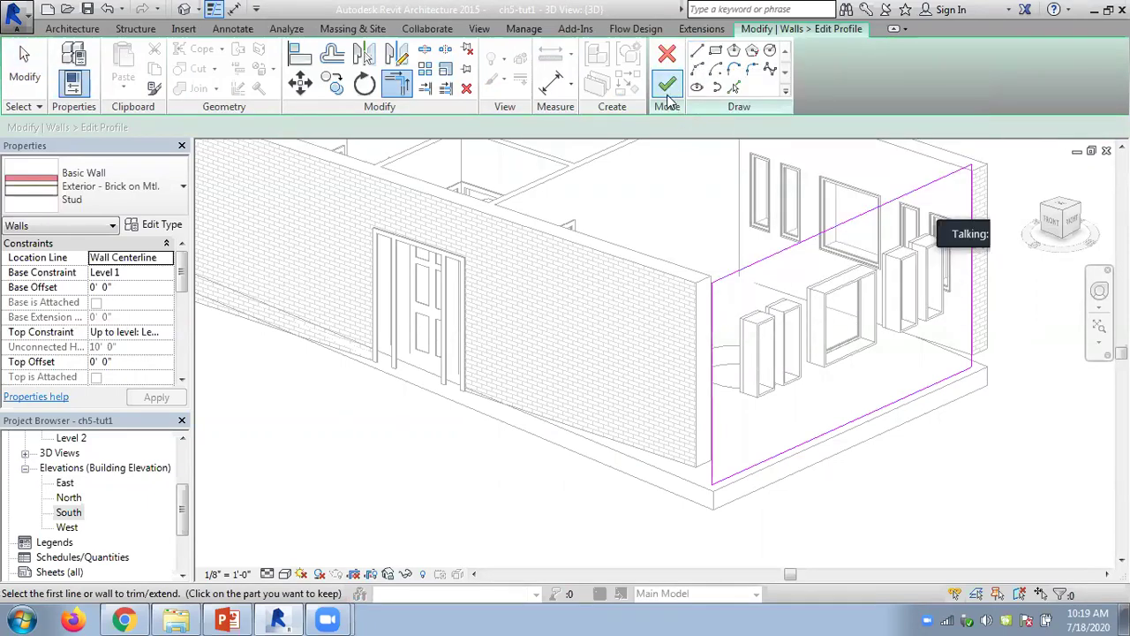
click(667, 84)
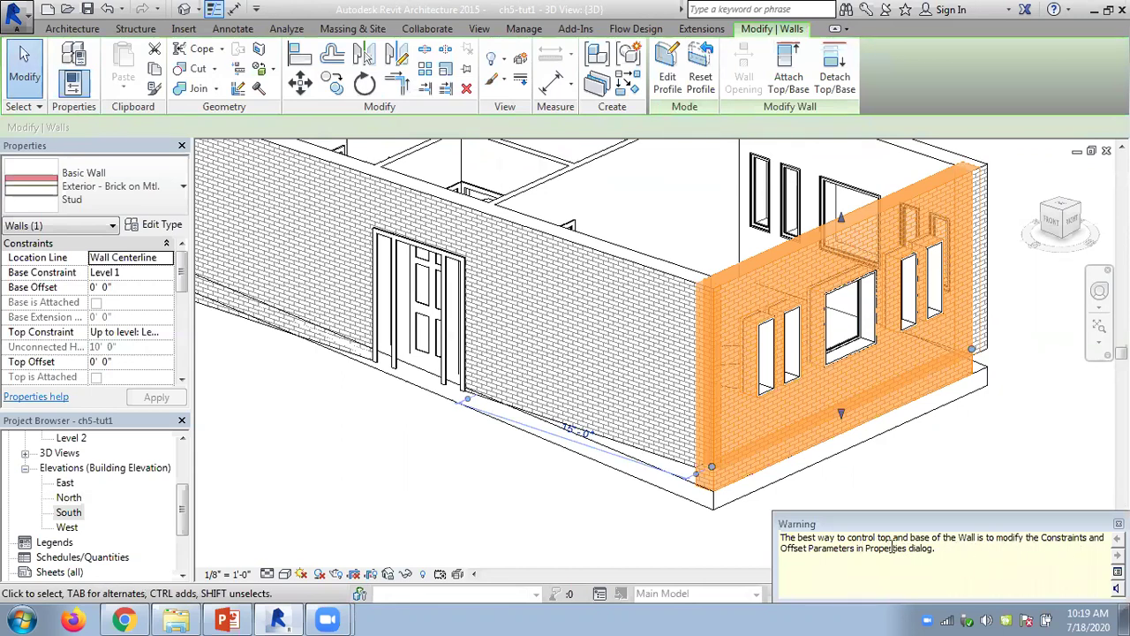
click(996, 478)
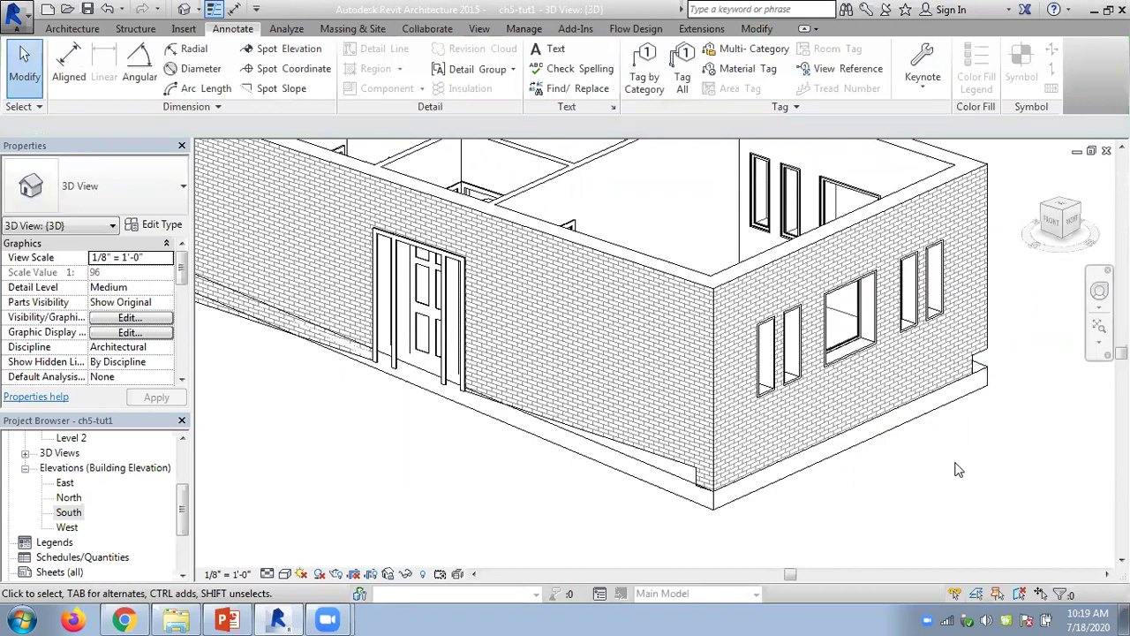
Undo the right end wall's profile changes and close the profile sketch with the original outline
key(ctrl+z)
key(ctrl+z)
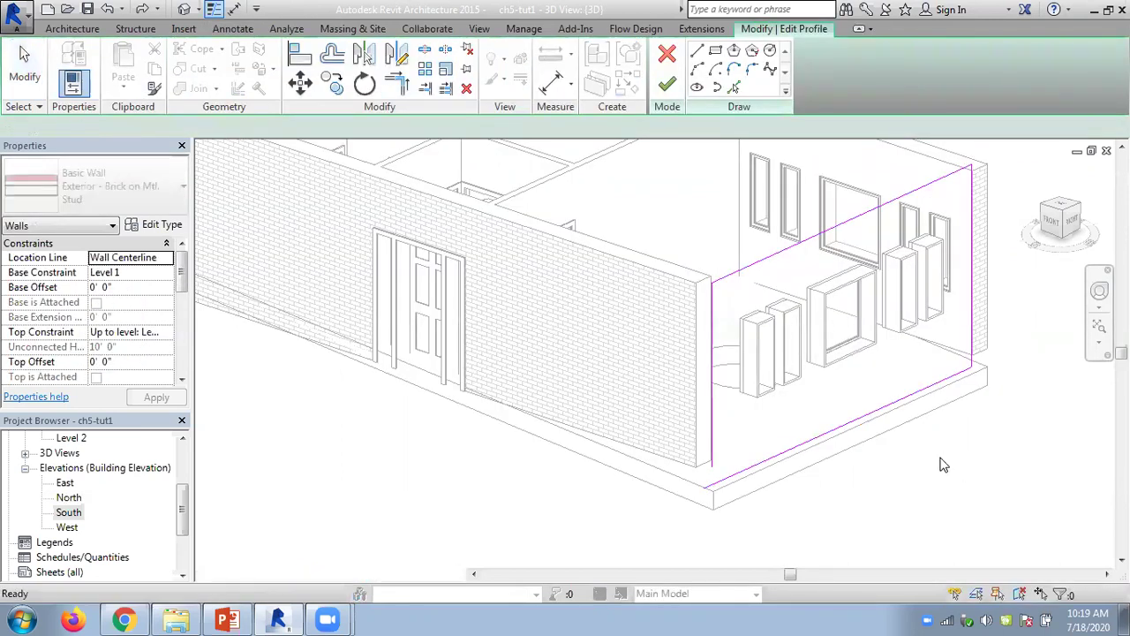
scroll(943, 466, down, 1)
click(667, 83)
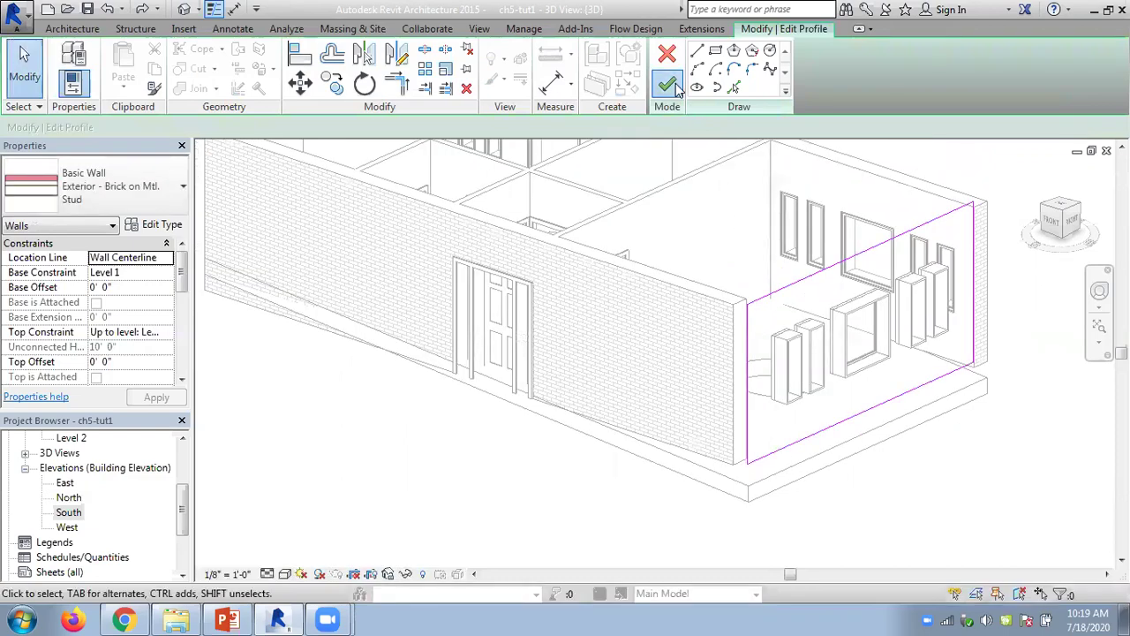
click(1024, 488)
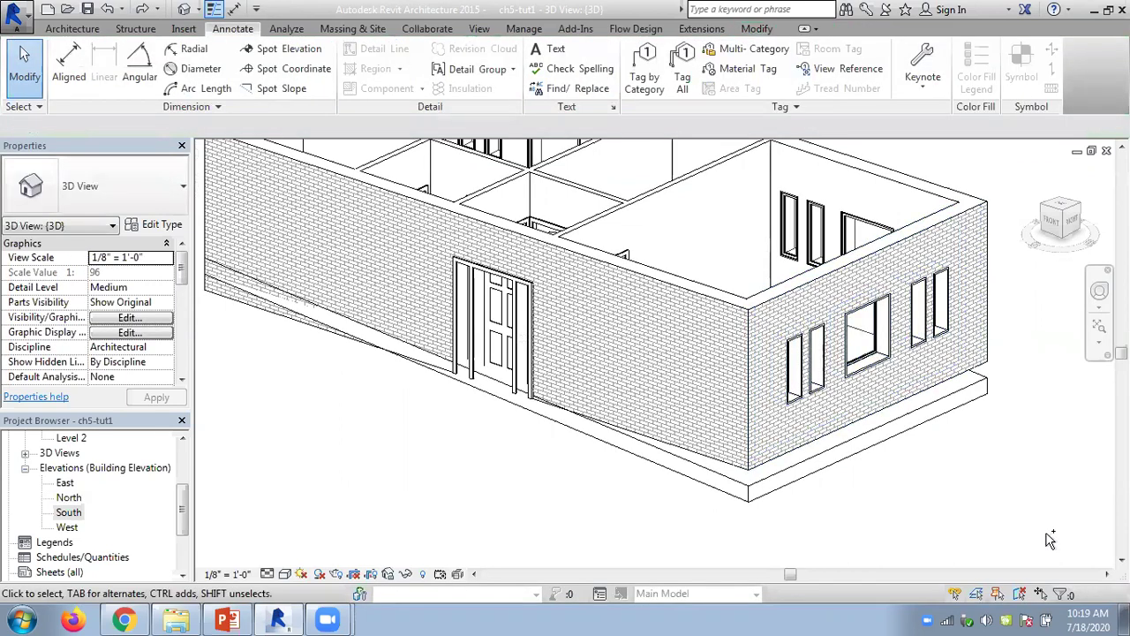
Try to attach the top of the right end wall to the floor slab, and cancel the attempt
click(795, 293)
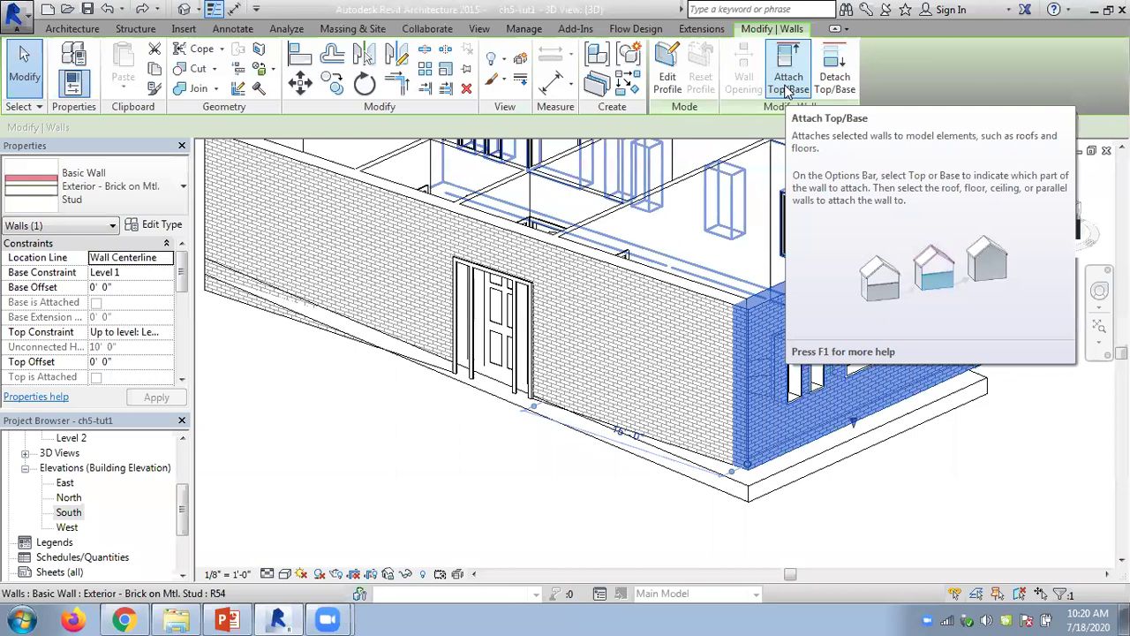
click(789, 84)
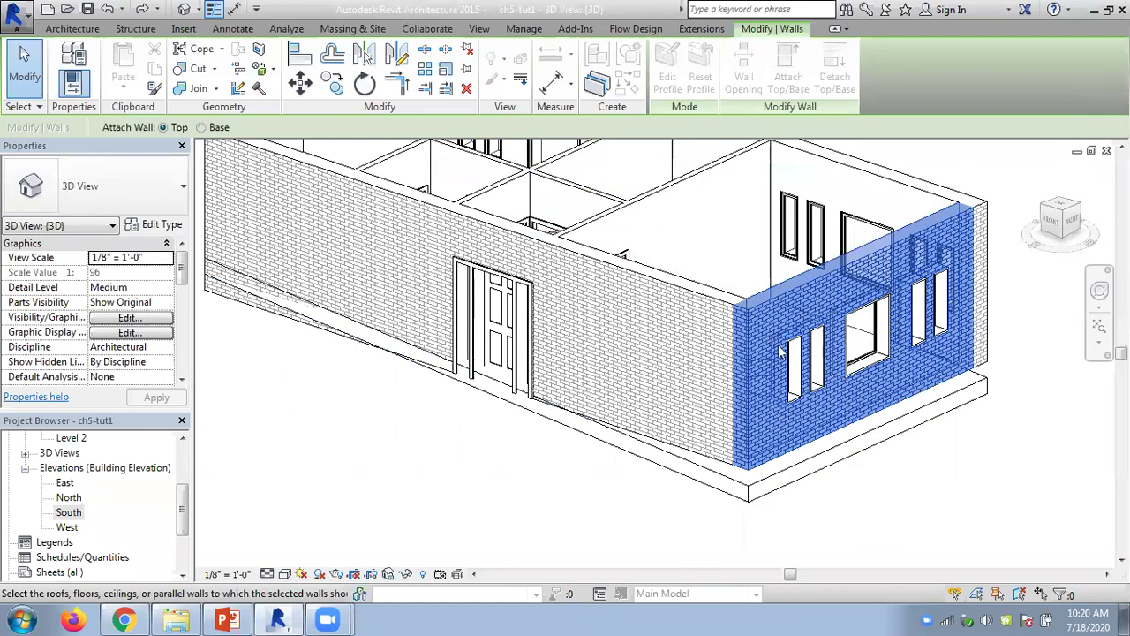
click(810, 469)
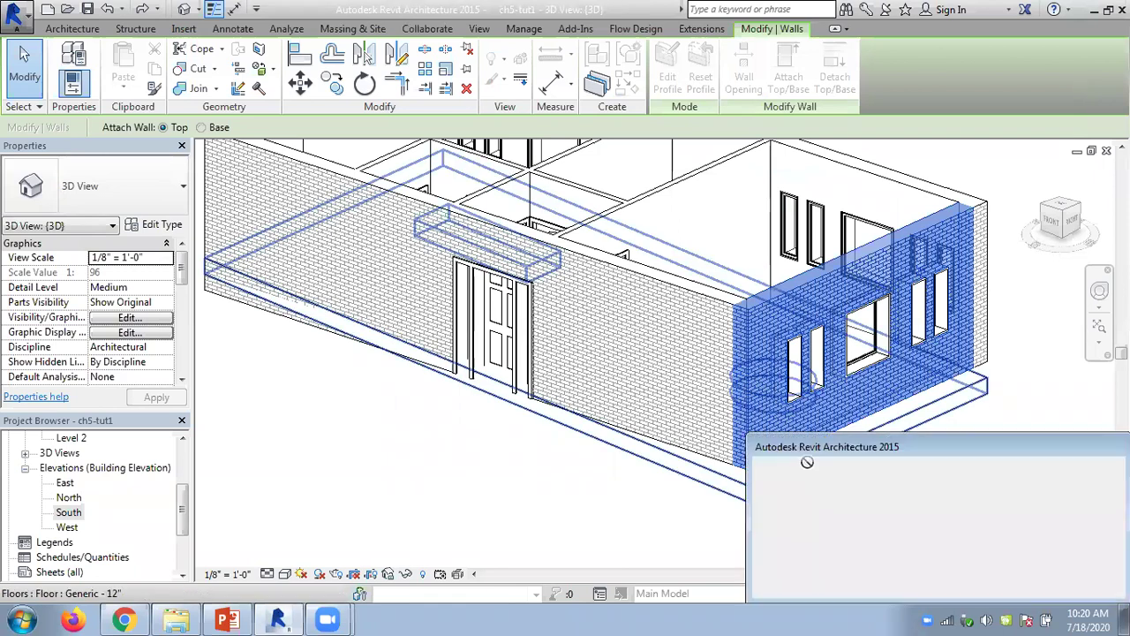
drag(870, 451, 883, 311)
click(1081, 445)
Attach the base of the right end wall to the floor slab
click(788, 306)
click(789, 77)
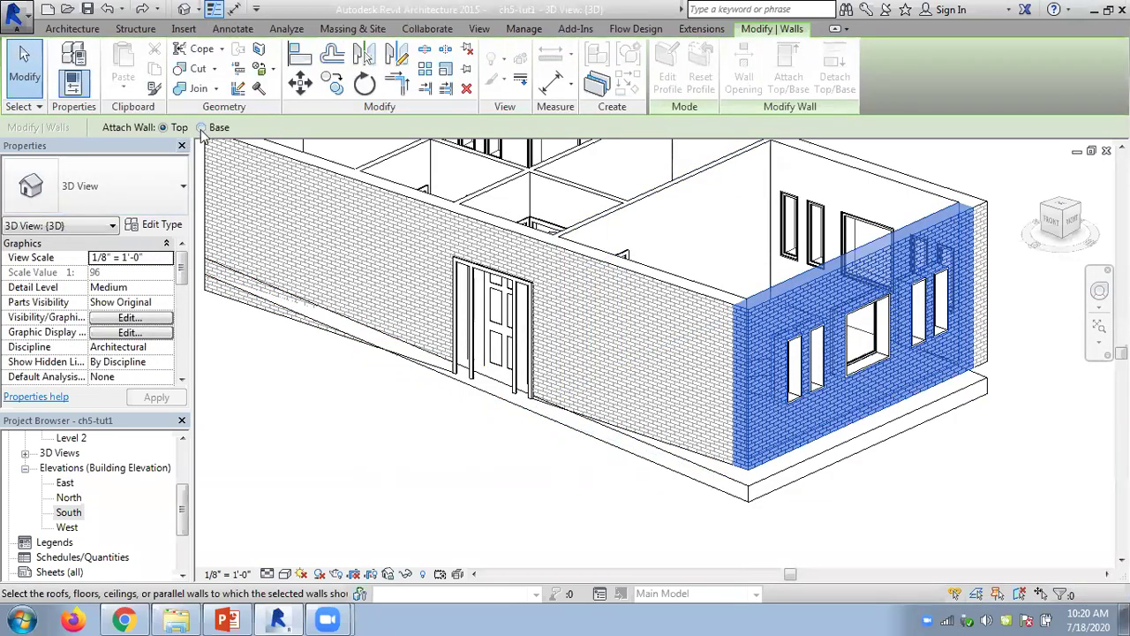
click(202, 128)
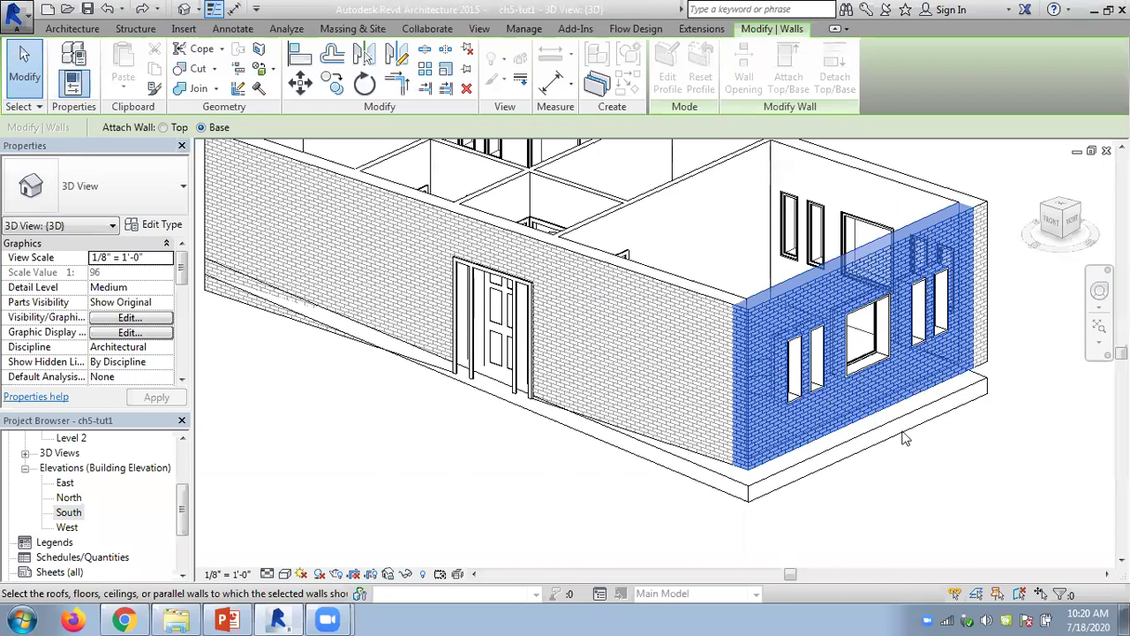
click(834, 452)
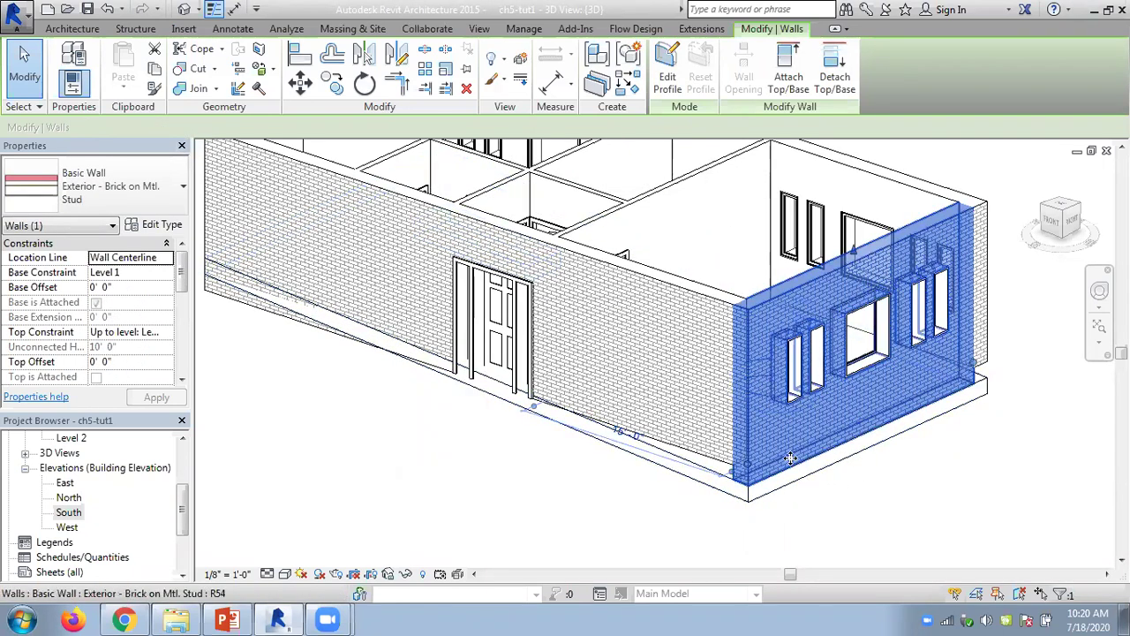
click(1015, 466)
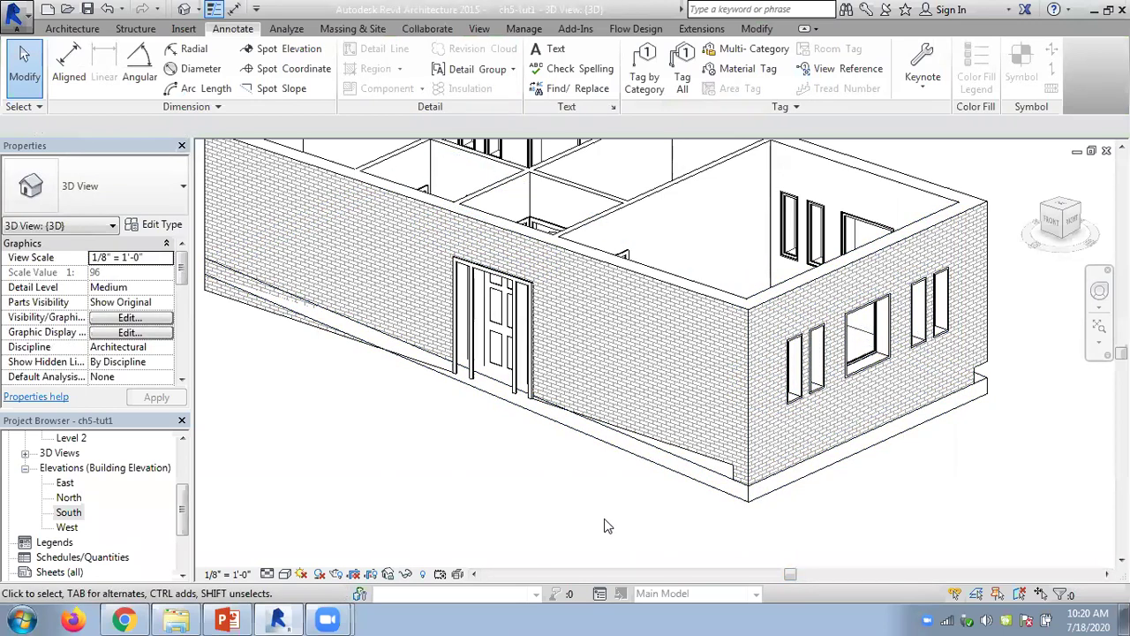
Attach the base of the front wall containing the entrance door to the floor slab
click(664, 290)
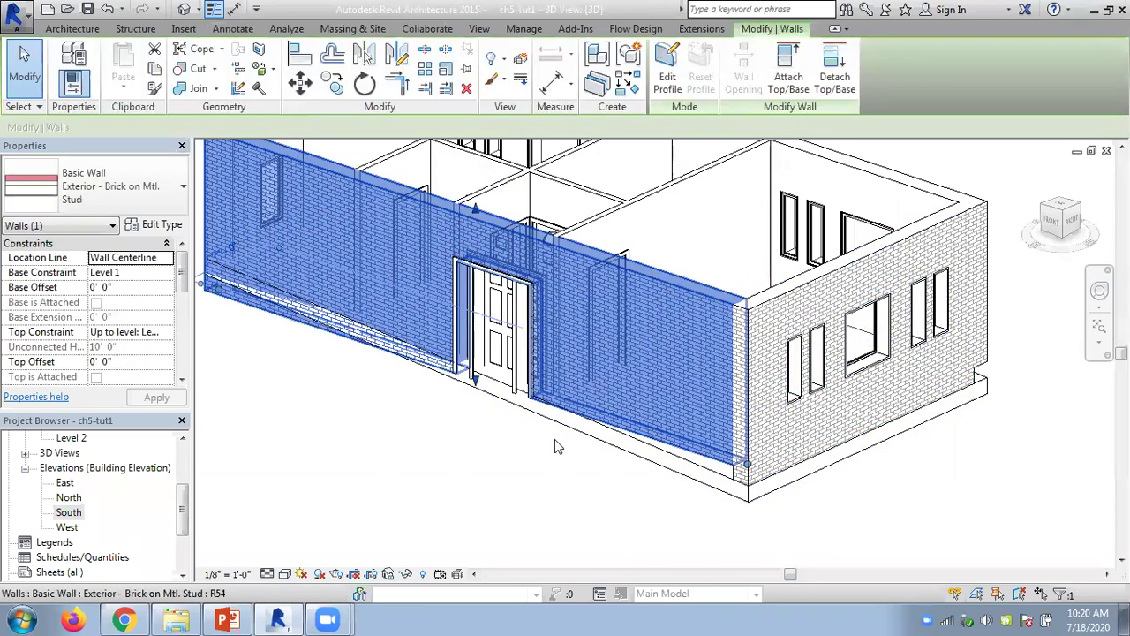
click(789, 88)
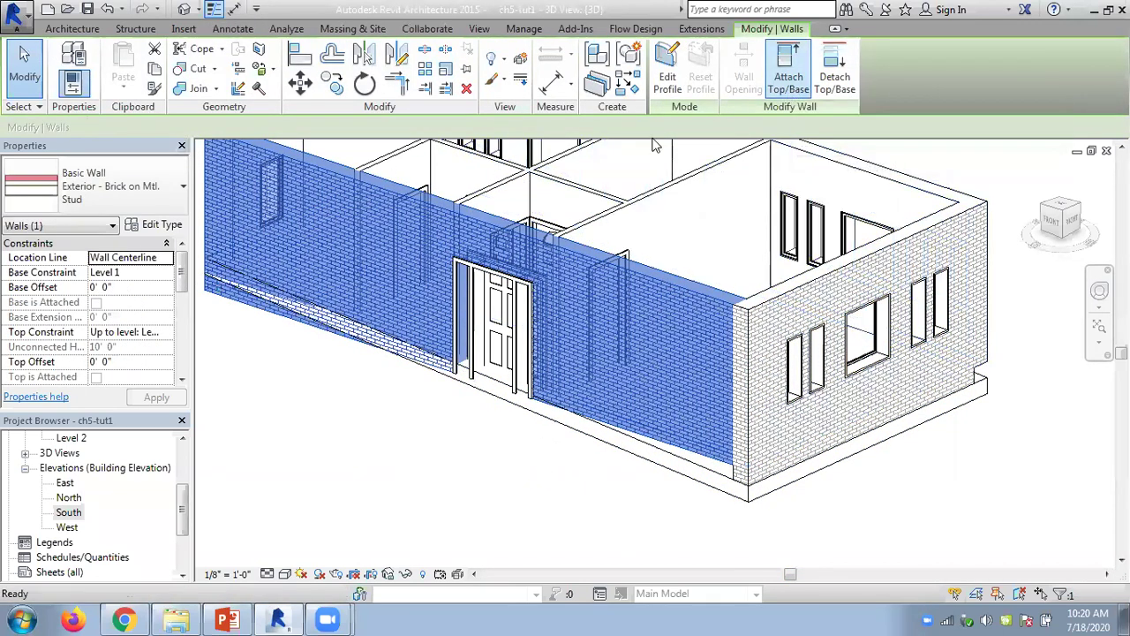
click(202, 127)
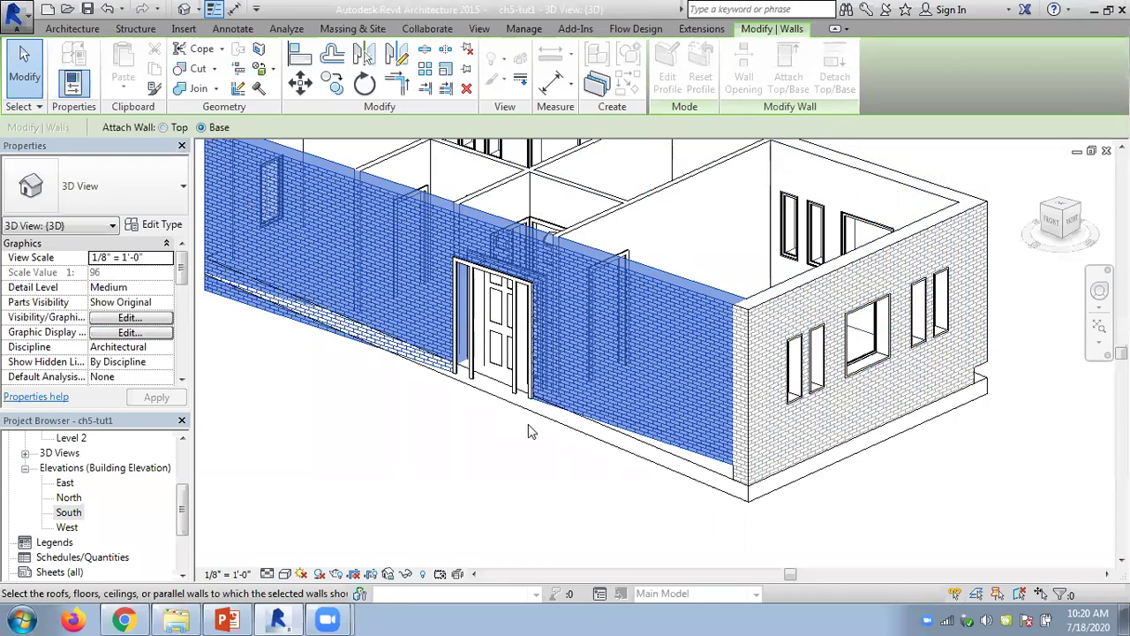
click(652, 453)
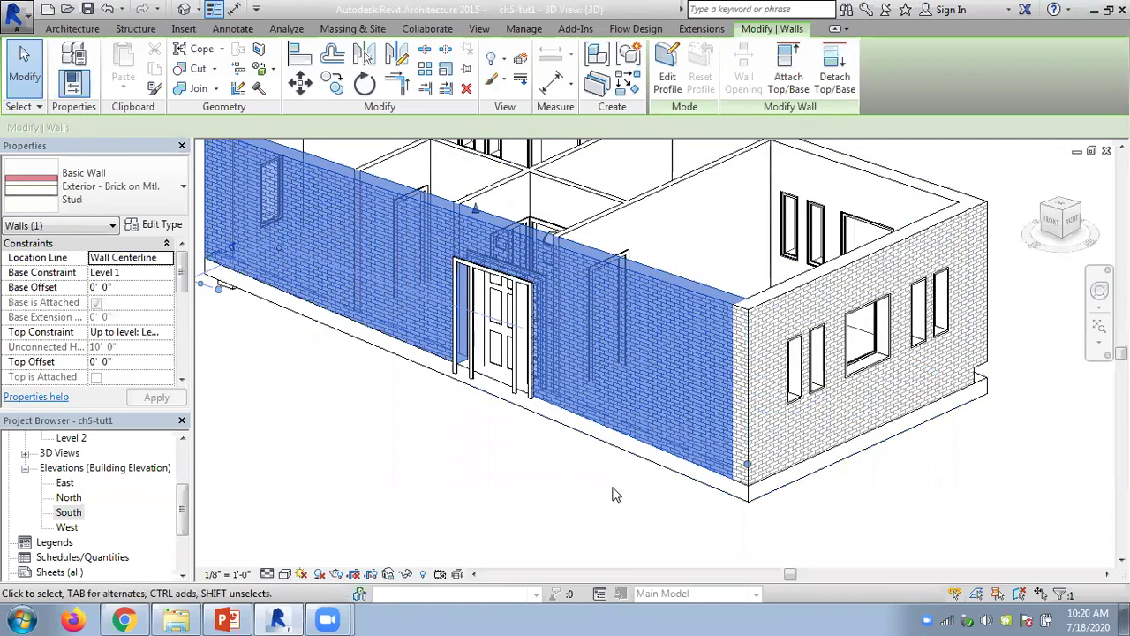
click(528, 466)
Attach the base of the left end wall with the single window to the floor slab
shift+middle_drag(458, 451, 435, 384)
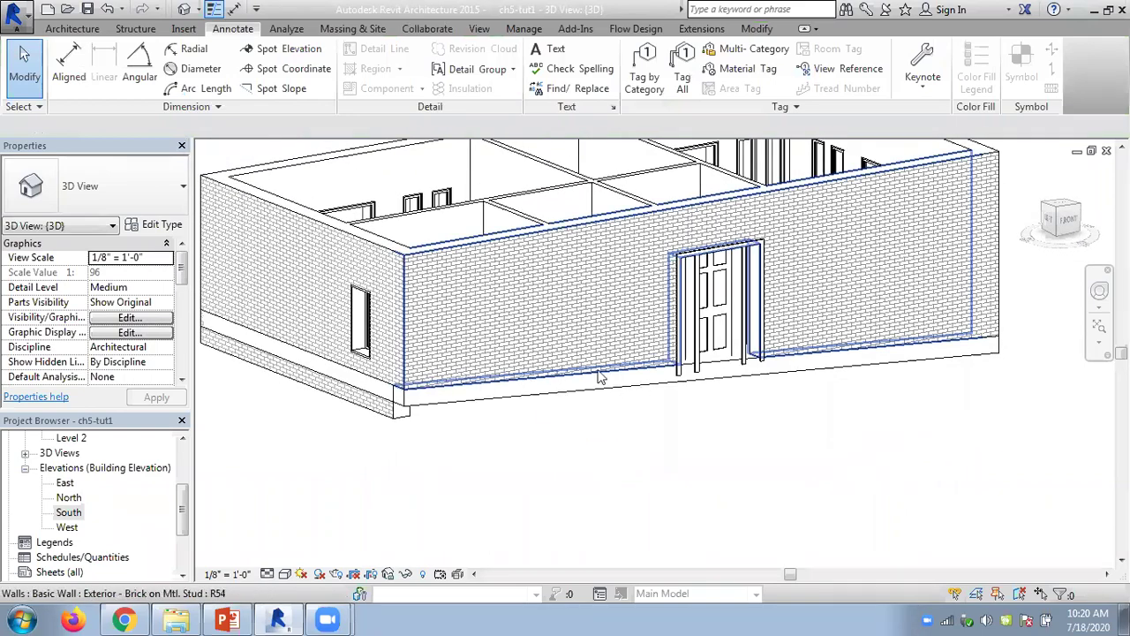
shift+middle_drag(772, 437, 767, 349)
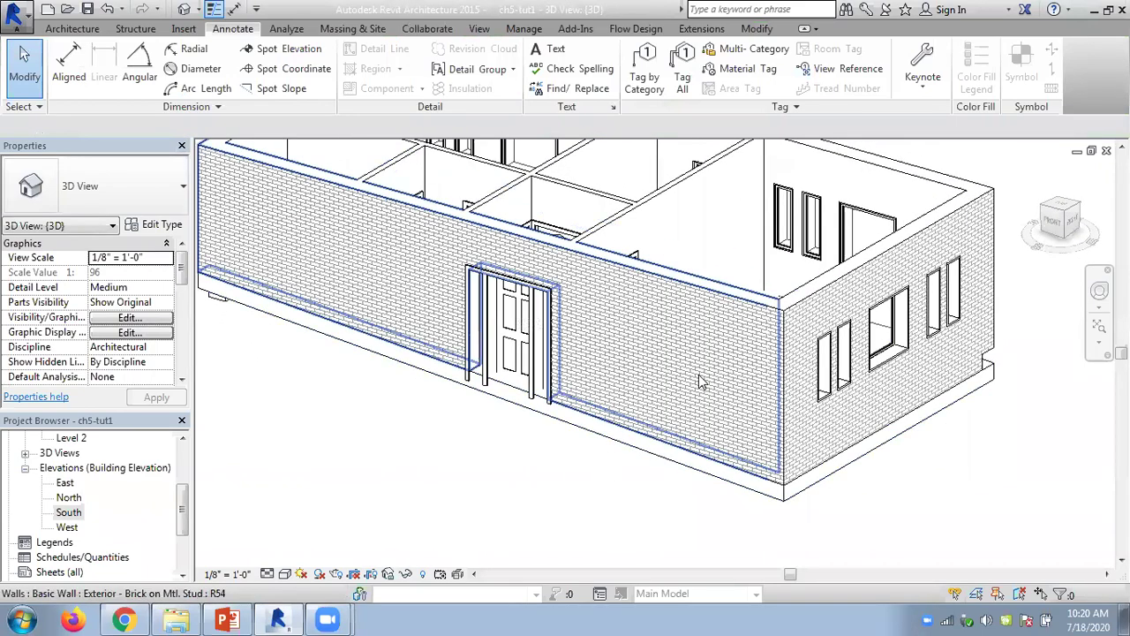
click(740, 477)
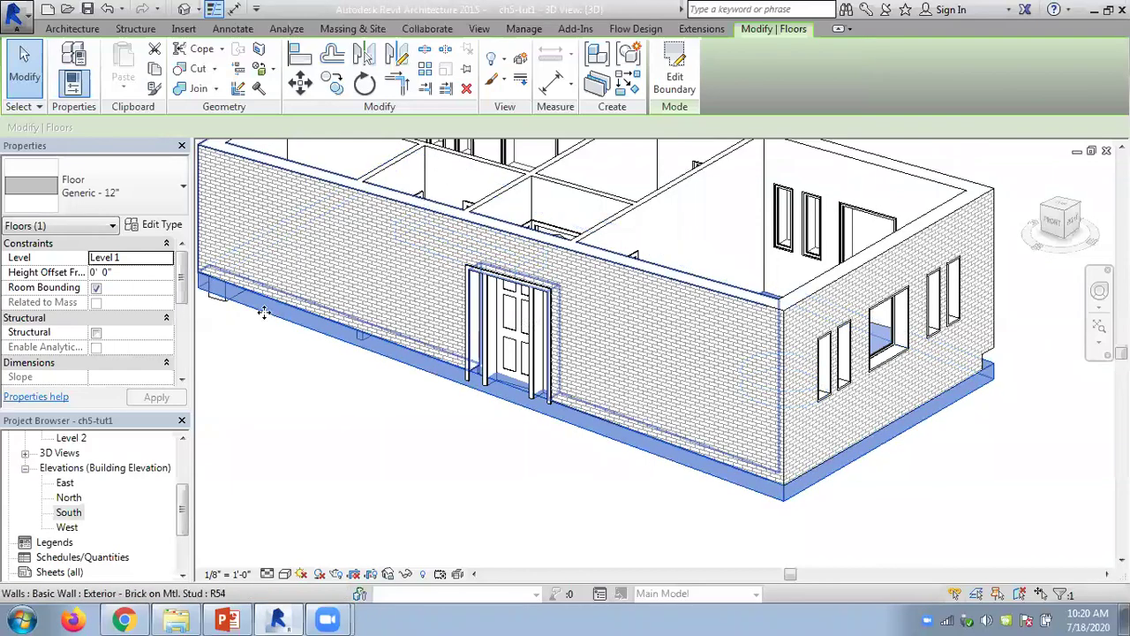
middle_drag(399, 459, 578, 499)
shift+middle_drag(409, 431, 636, 454)
middle_drag(567, 514, 512, 439)
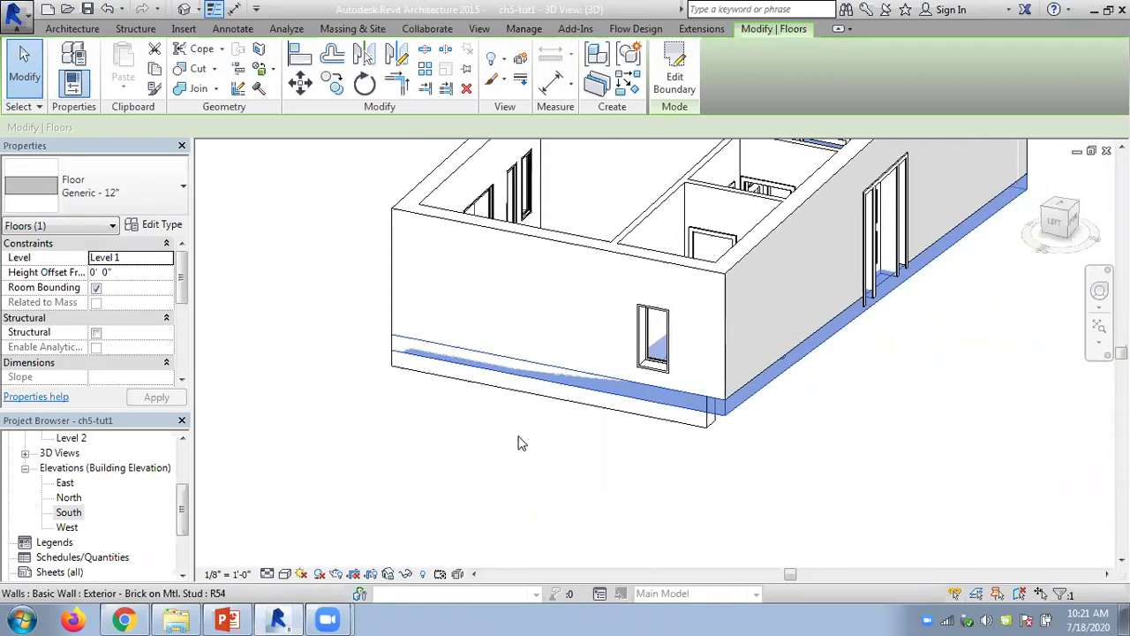
click(557, 442)
click(574, 241)
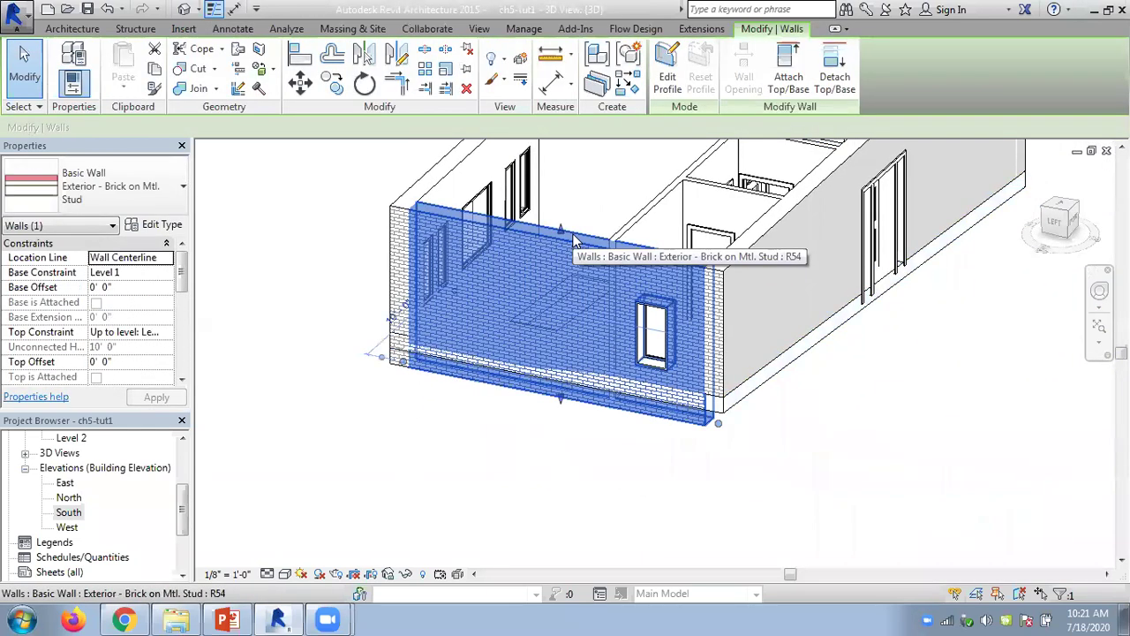
click(789, 82)
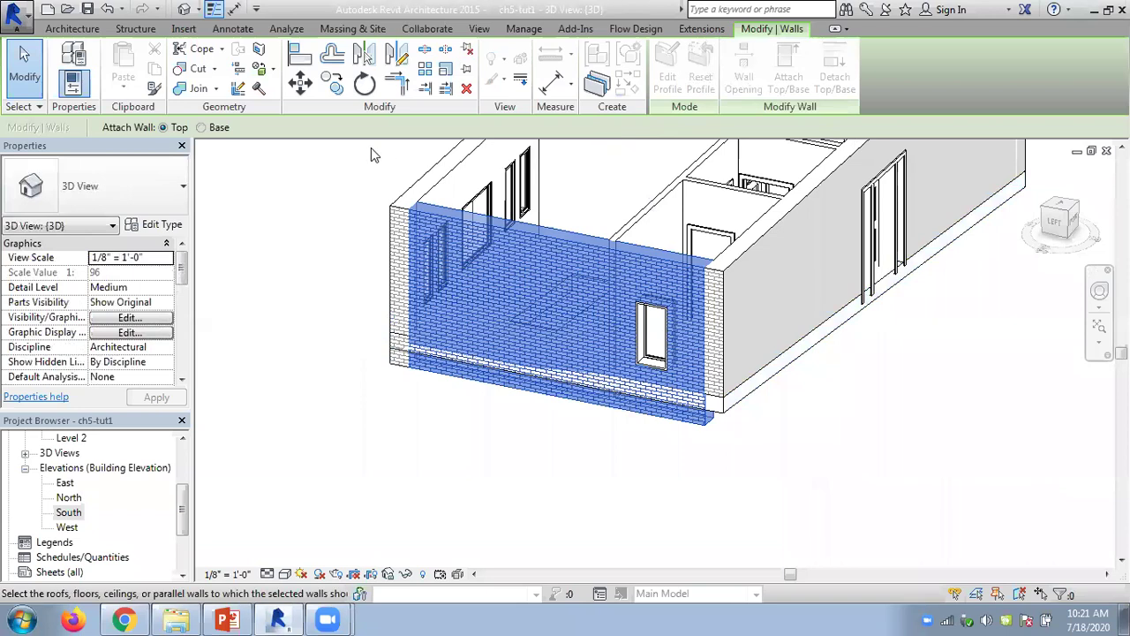
click(202, 128)
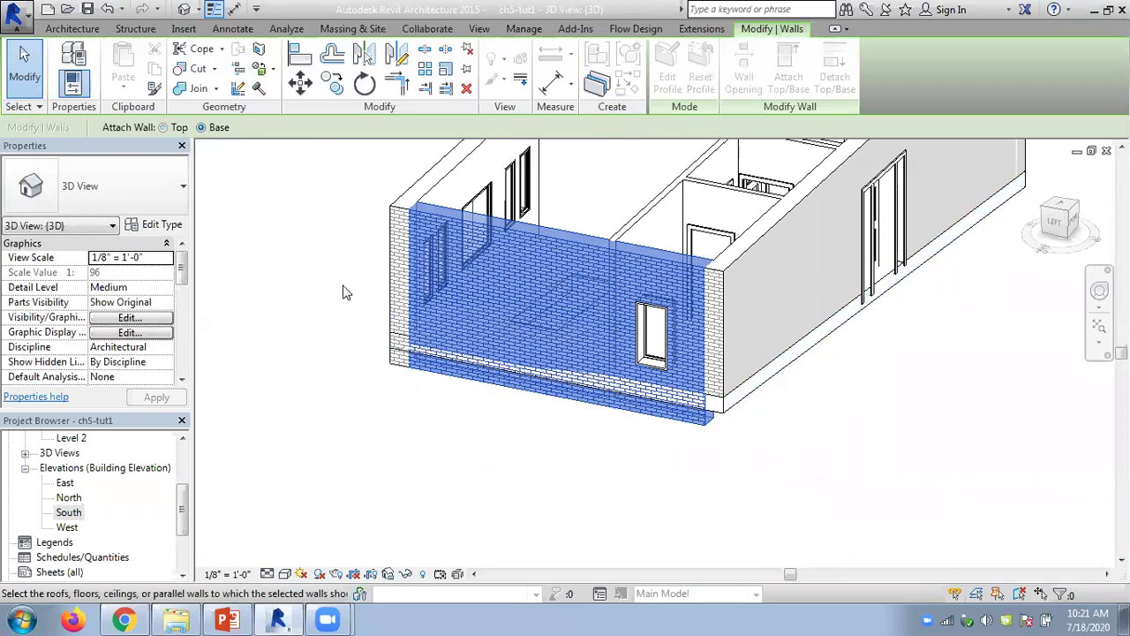
click(720, 415)
click(609, 456)
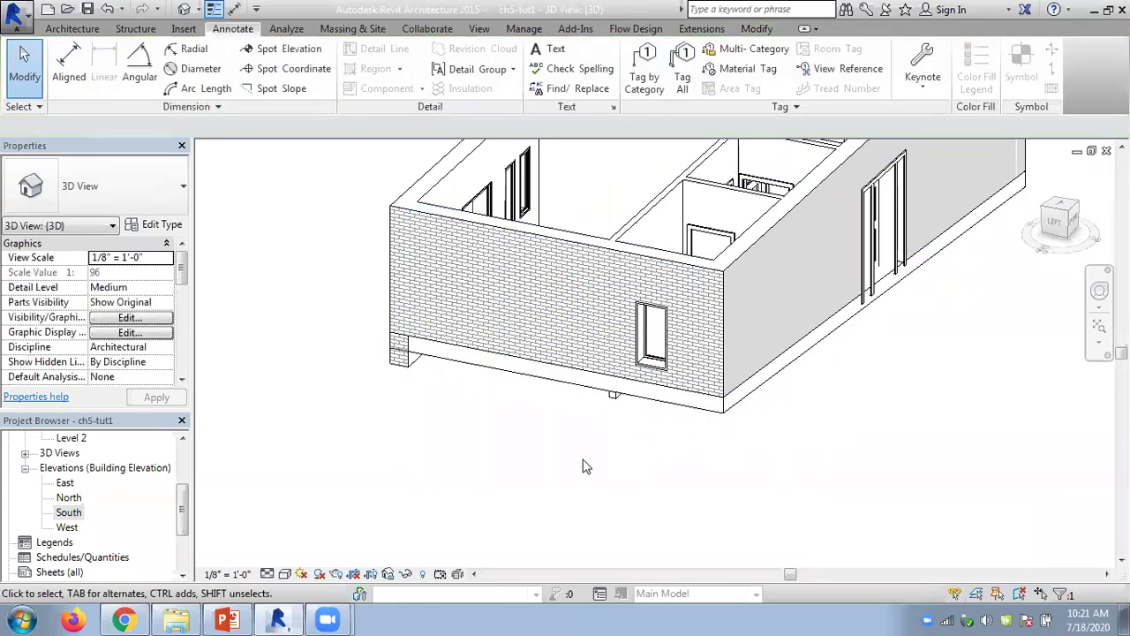
Attach the base of the long rear wall with the row of windows to the floor slab
shift+middle_drag(519, 434, 400, 336)
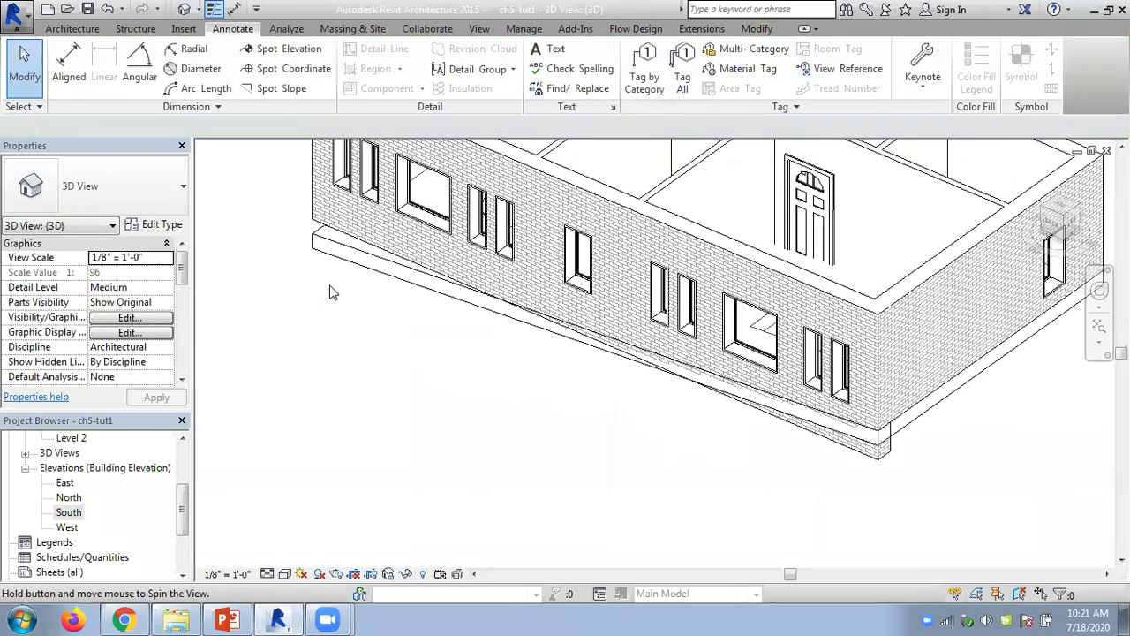
click(610, 212)
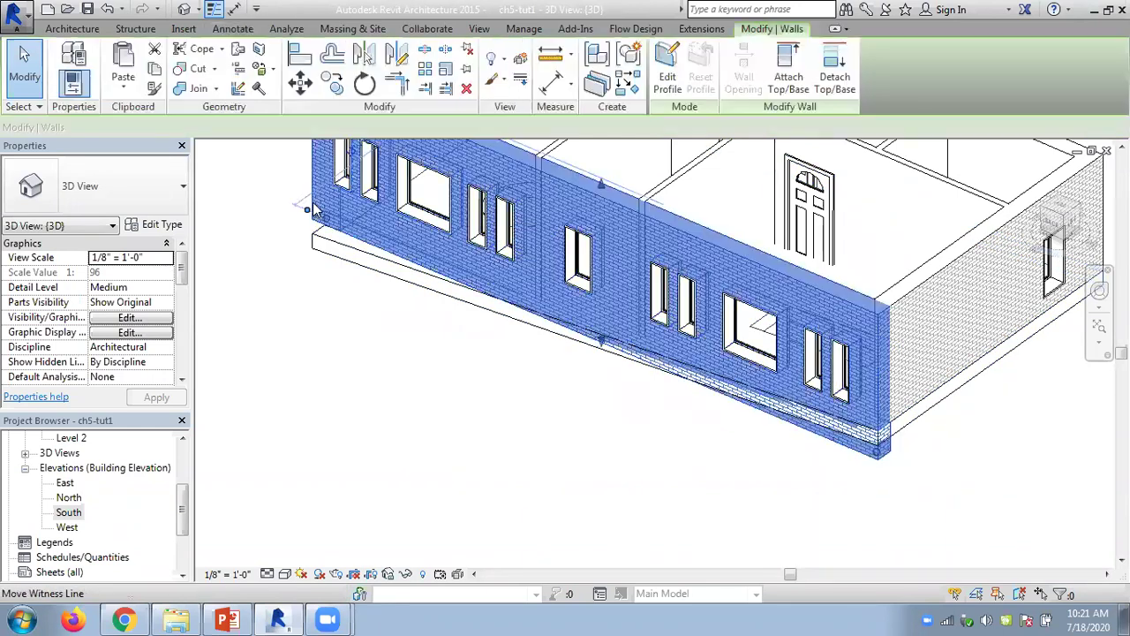
click(788, 72)
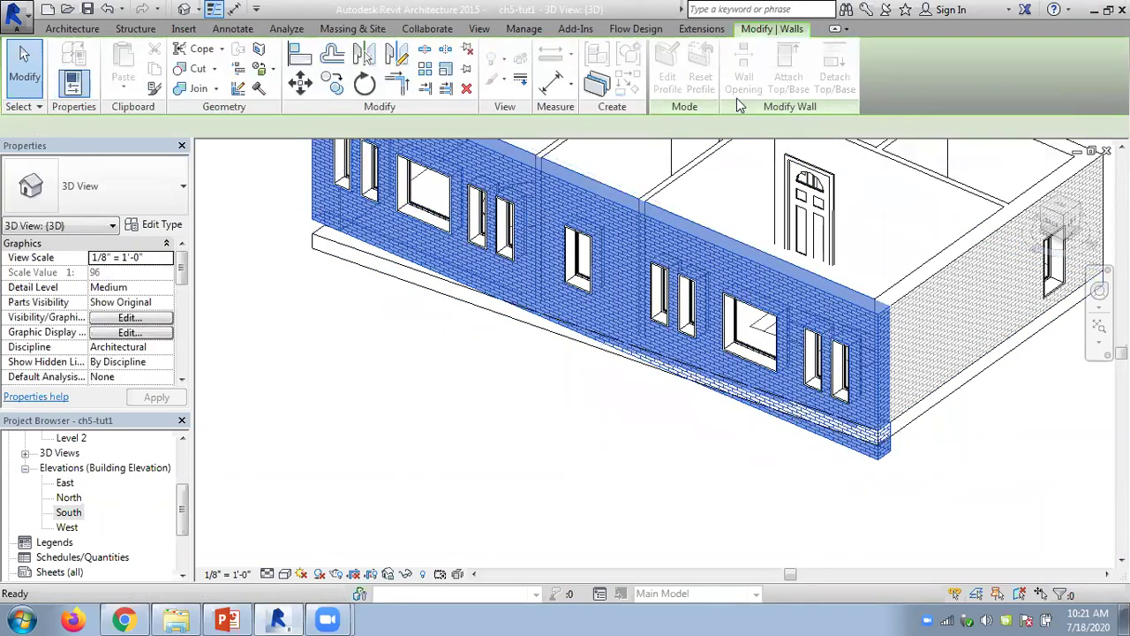
click(201, 128)
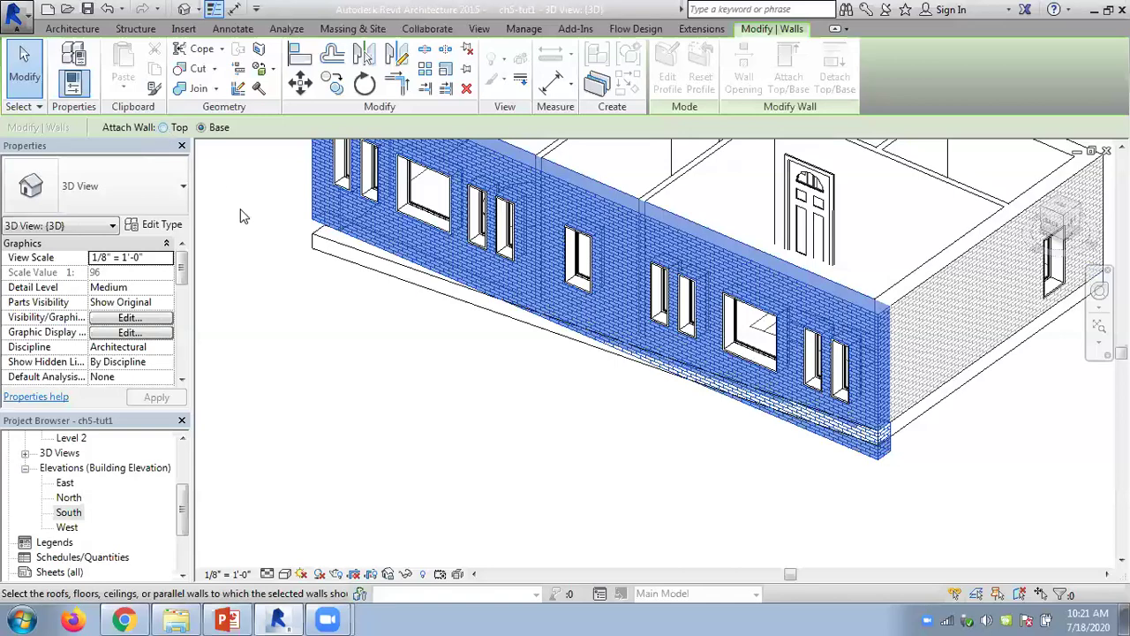
click(389, 264)
click(387, 340)
Detach the base of the right end wall from the floor slab
shift+middle_drag(534, 404, 433, 227)
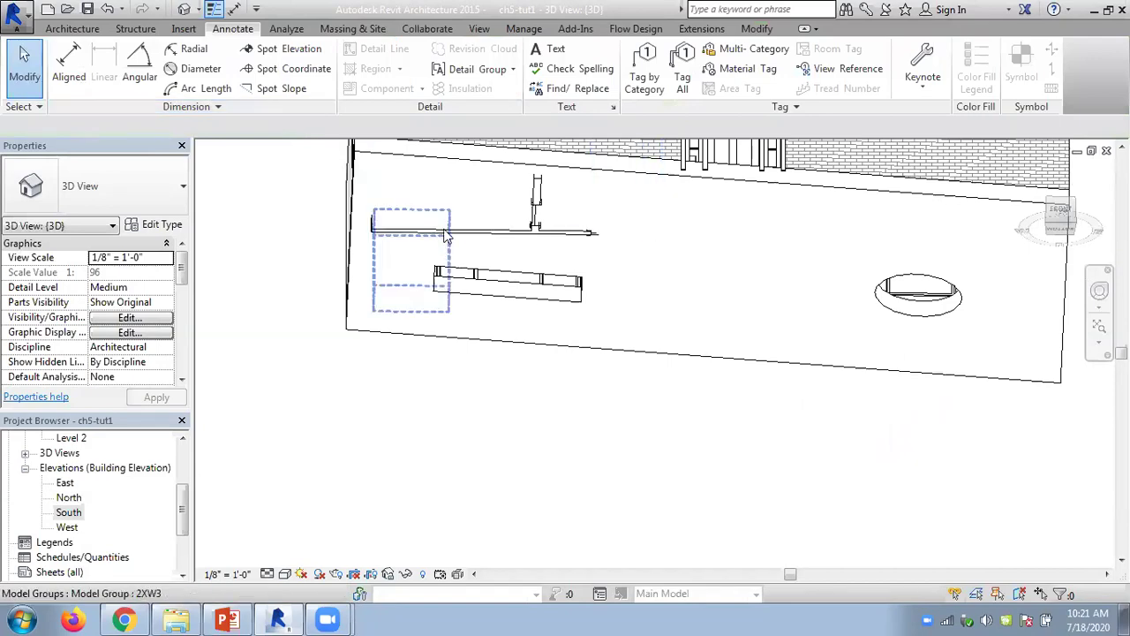
shift+middle_drag(514, 356, 604, 475)
scroll(858, 497, down, 2)
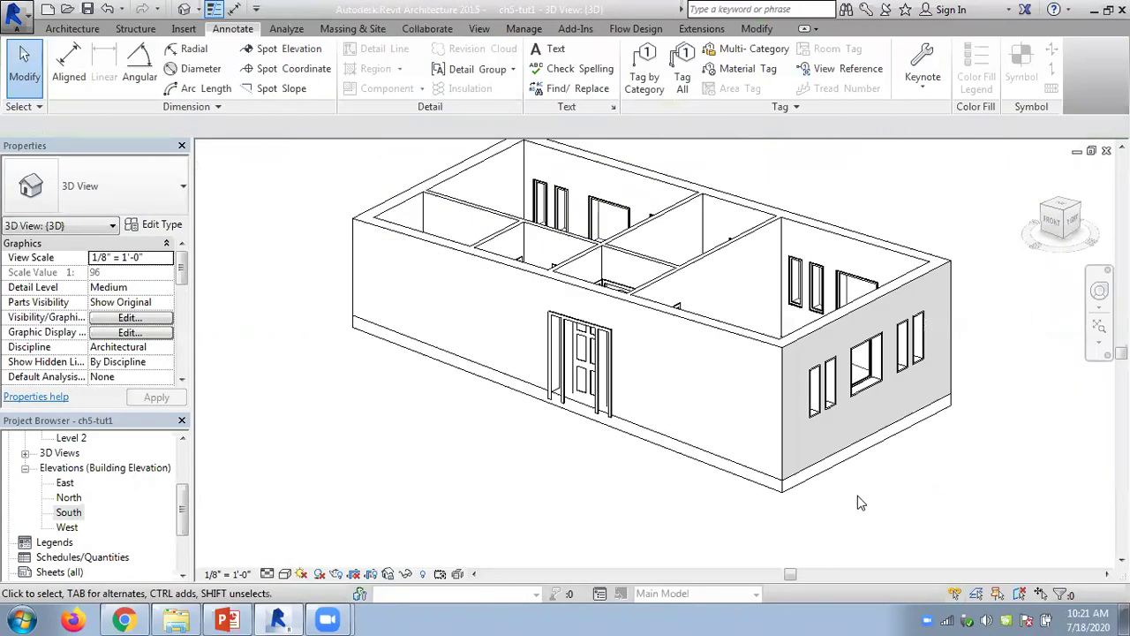
click(804, 337)
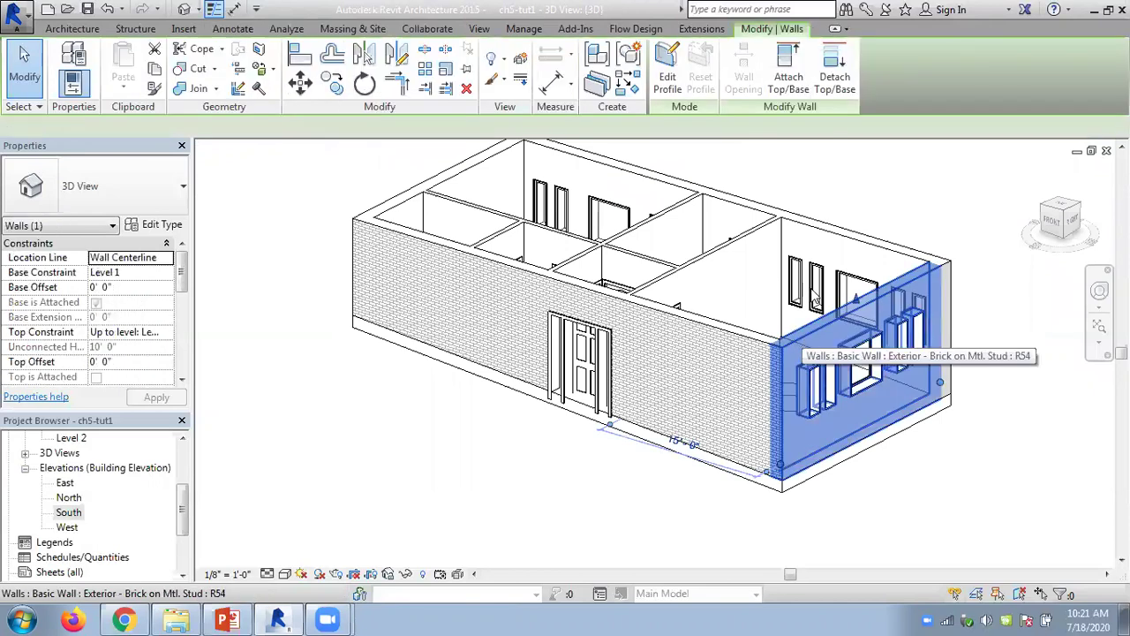
click(831, 88)
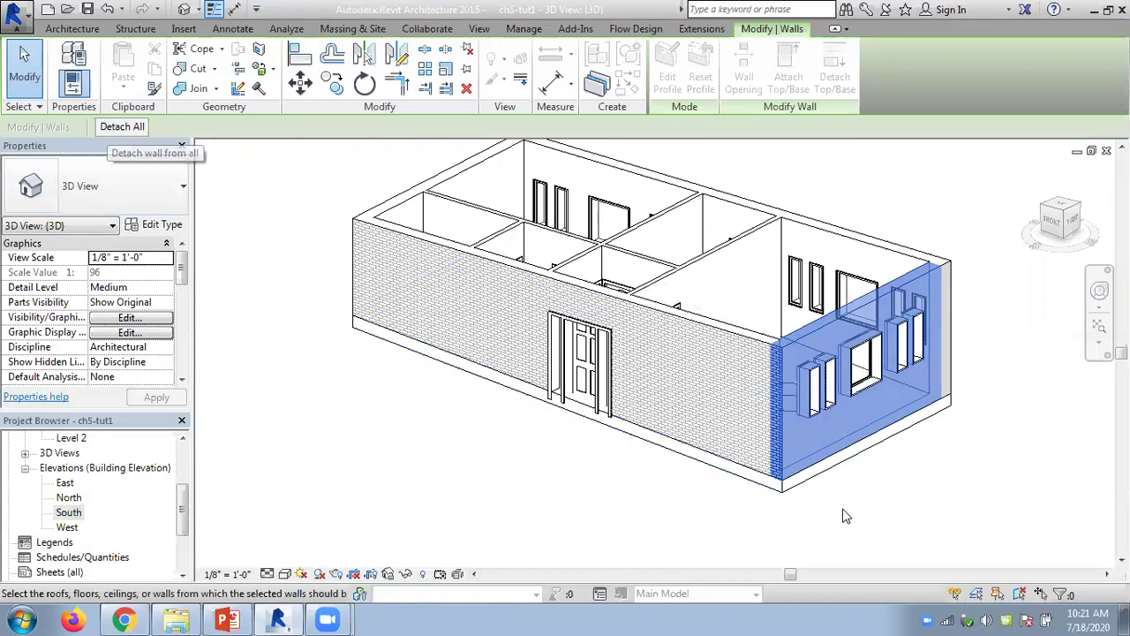
click(796, 493)
click(881, 530)
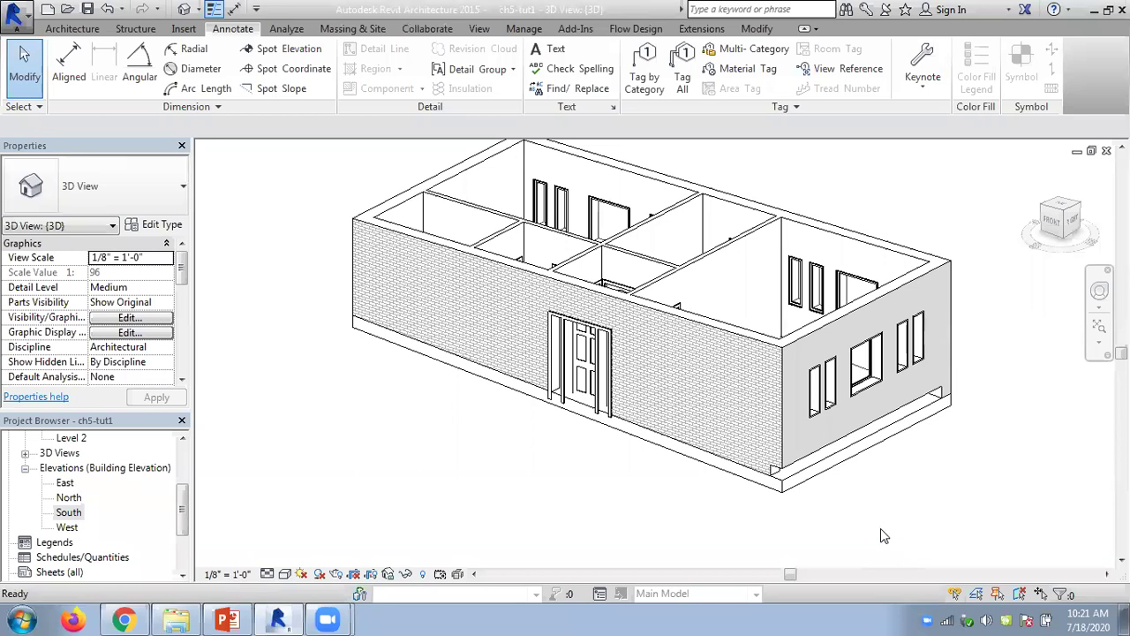
Remove every attachment of the right end wall using Detach All
click(813, 336)
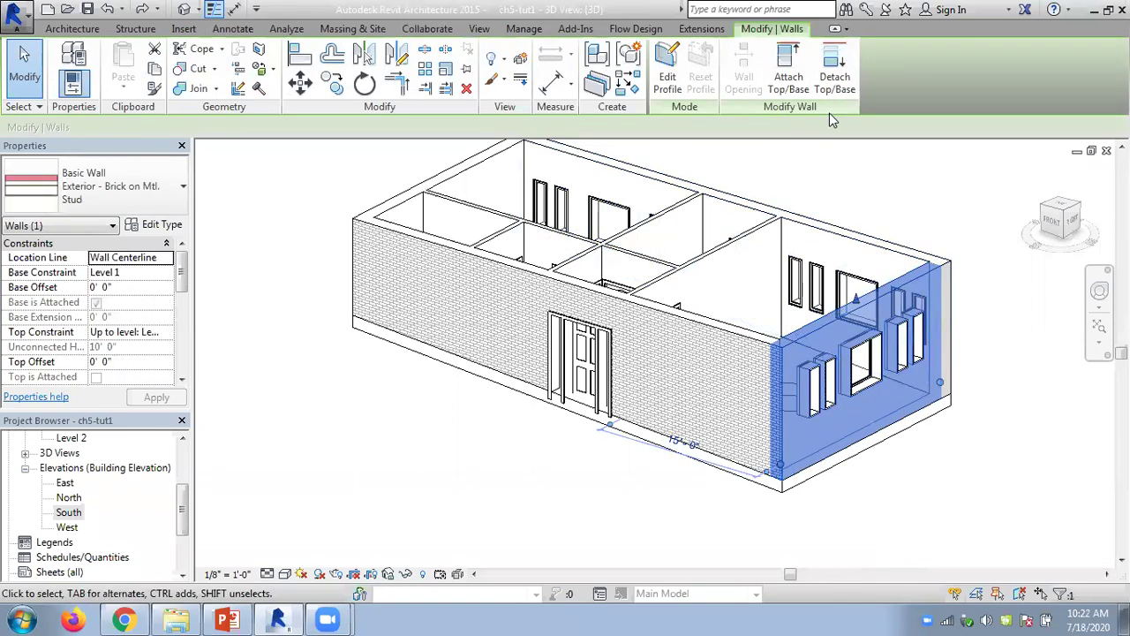
click(834, 80)
click(119, 127)
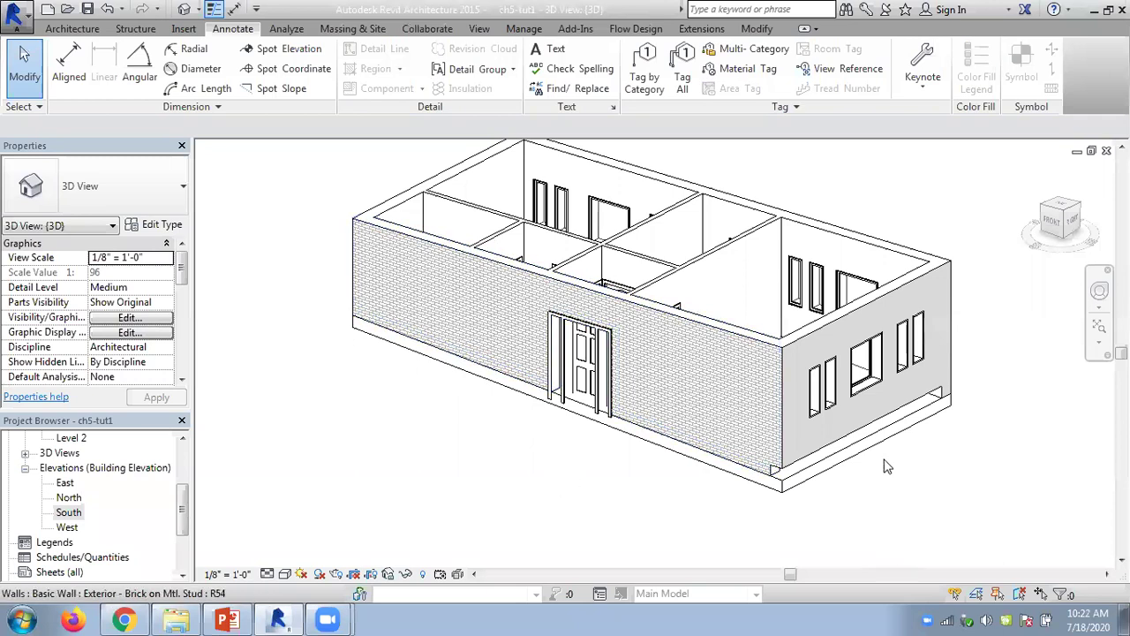
Detach the base of the front wall containing the entrance door from the floor slab
click(730, 343)
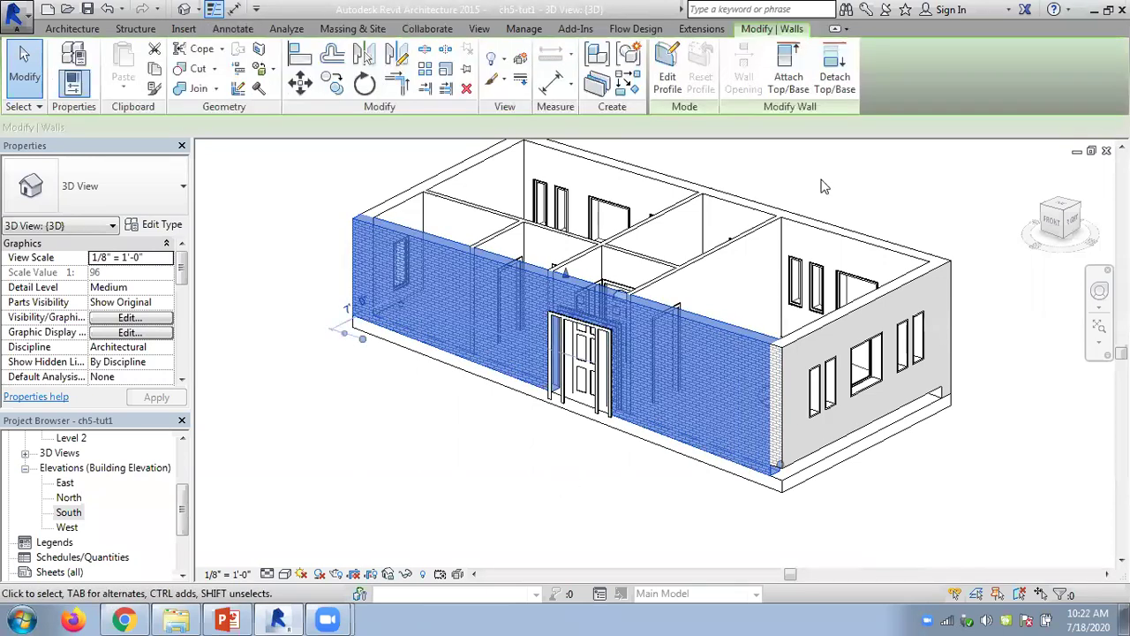
click(832, 81)
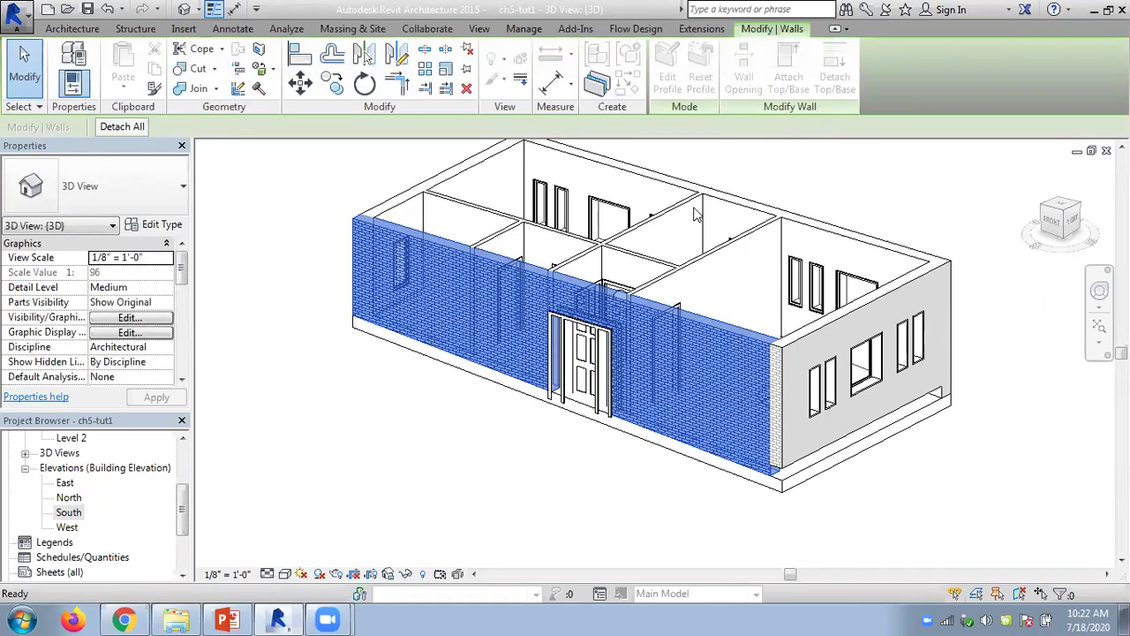
click(632, 444)
click(594, 456)
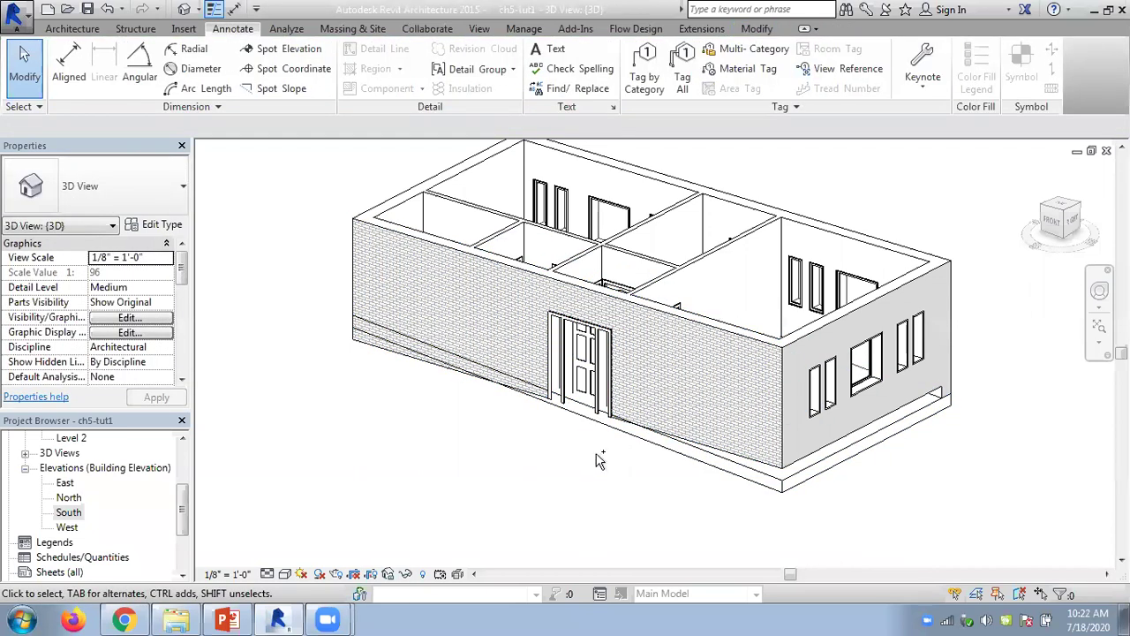
Undo the wall attachment changes back to the floor slab's boundary sketch, and finish the sketch with its slope arrow
scroll(598, 459, up, 2)
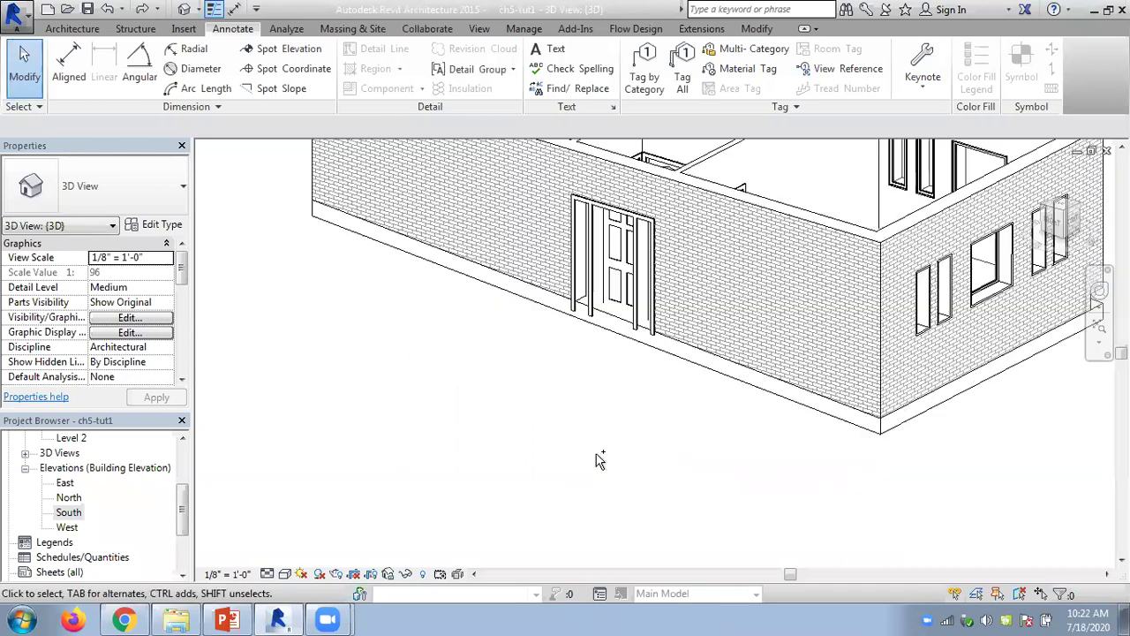
key(ctrl+z)
key(ctrl+z)
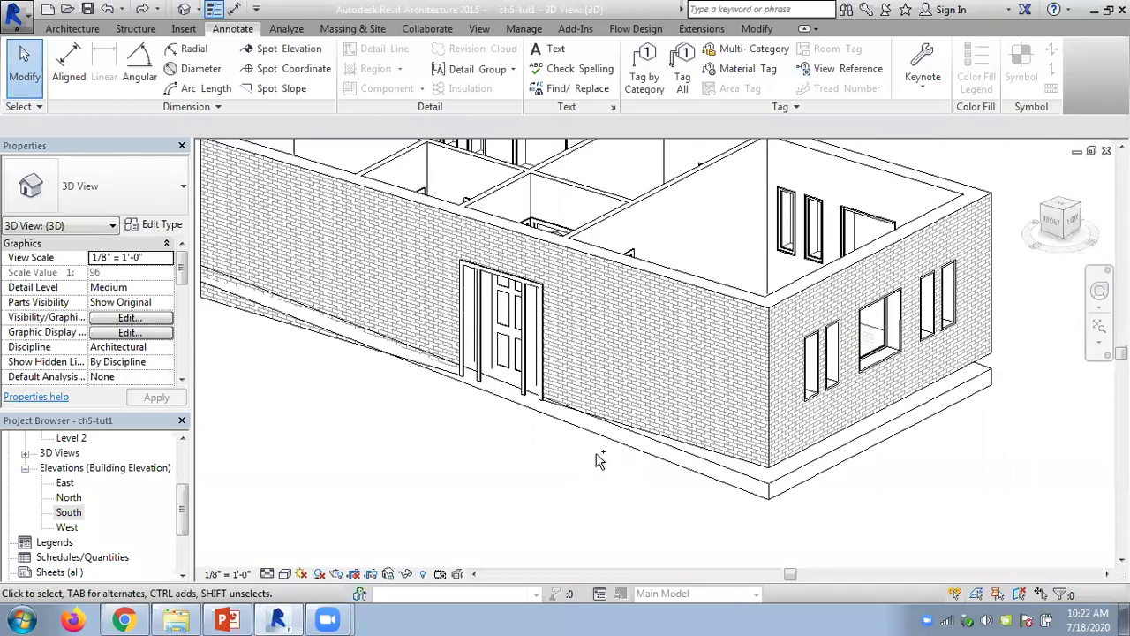
key(ctrl+z)
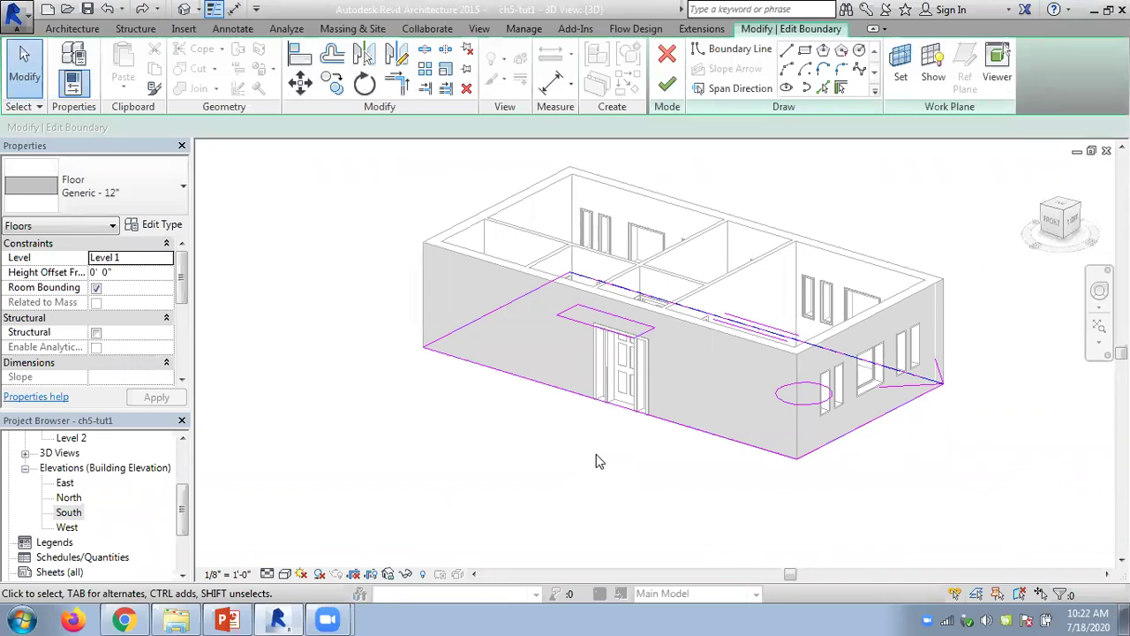
click(666, 86)
click(996, 461)
mouse_move(980, 468)
shift+middle_down()
mouse_move(1067, 334)
mouse_move(962, 412)
mouse_move(795, 424)
mouse_move(601, 283)
mouse_move(808, 381)
mouse_move(989, 490)
shift+middle_up()
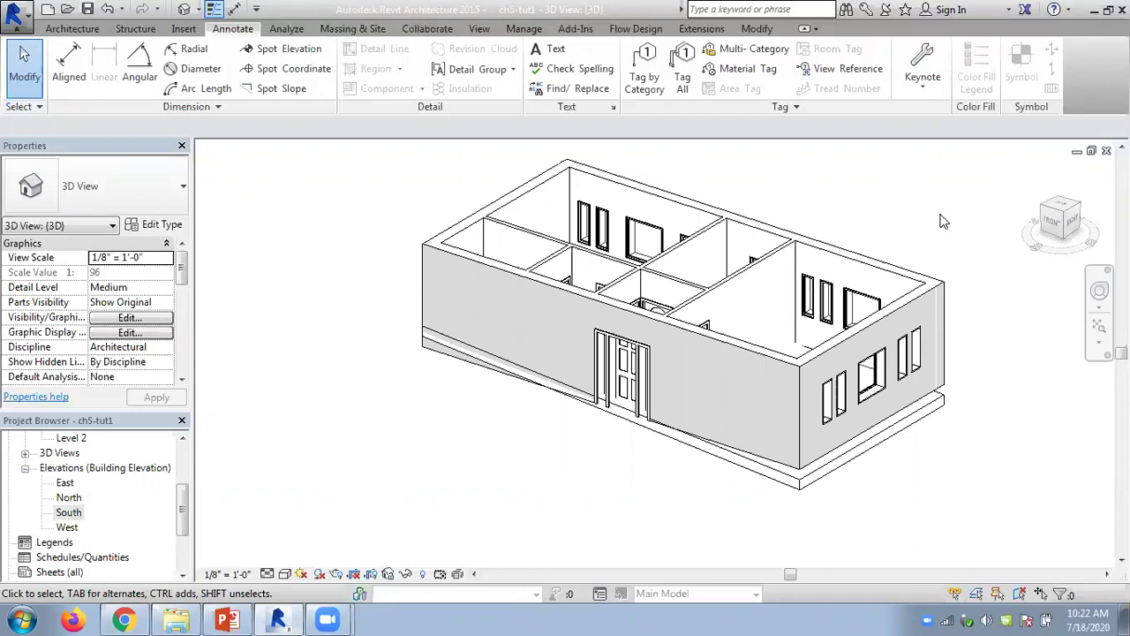
click(328, 618)
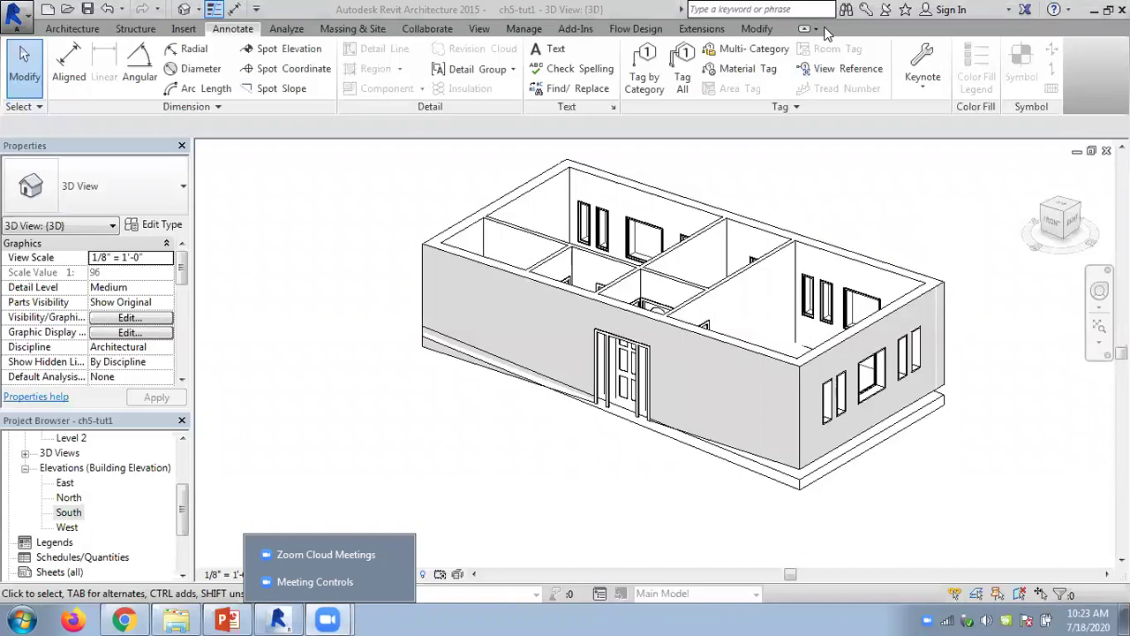
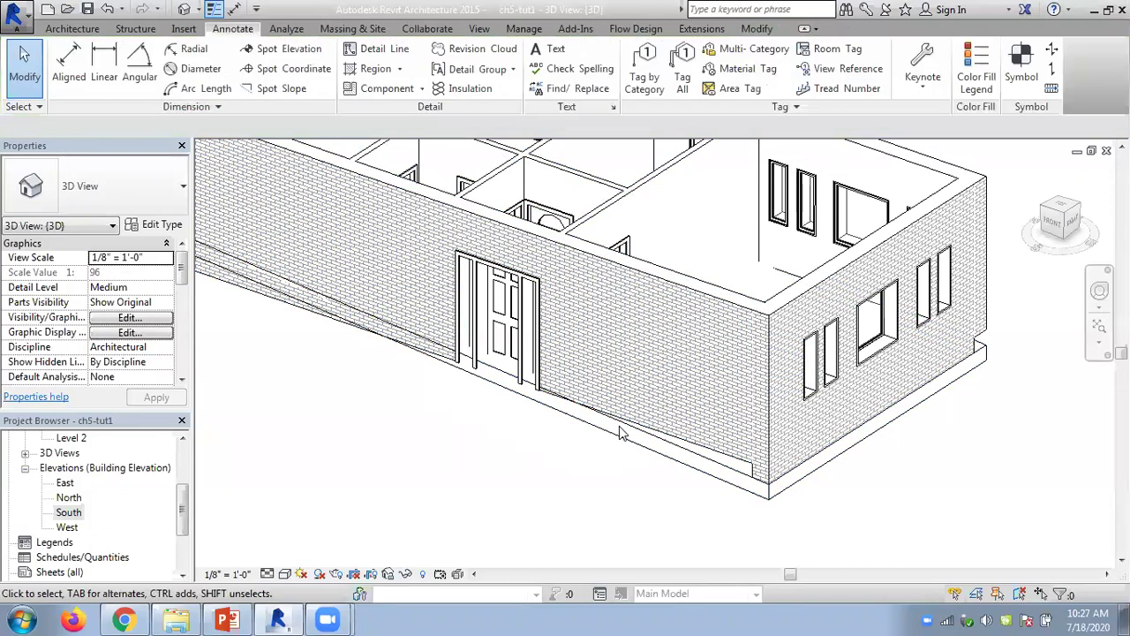
Attach the base of the front wall with the entrance door to the sloped floor slab
click(717, 316)
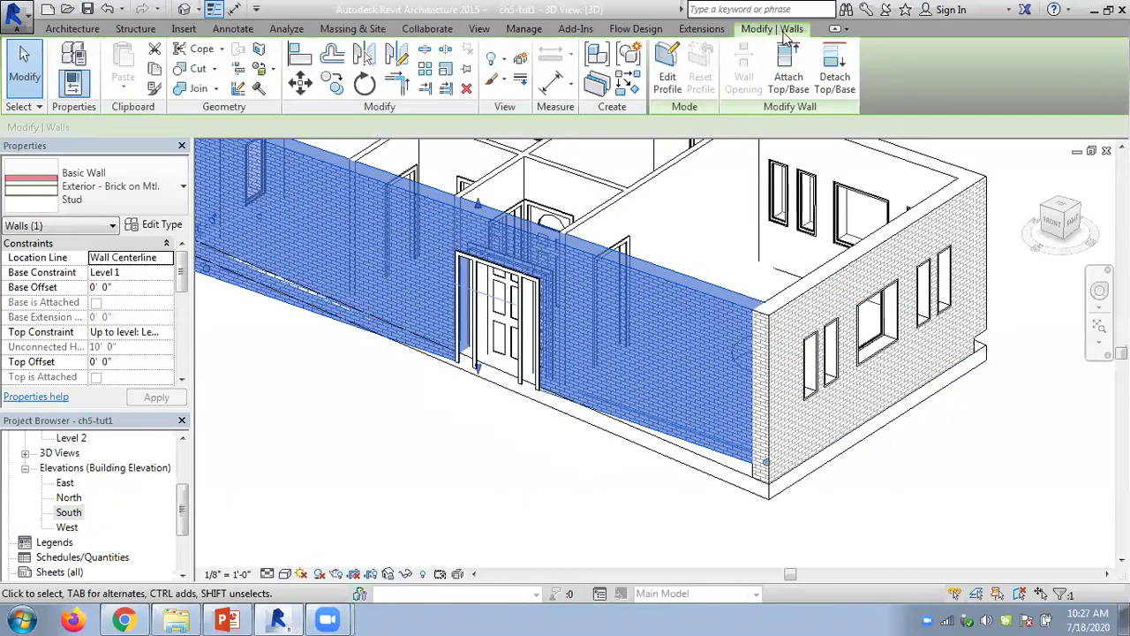
click(788, 68)
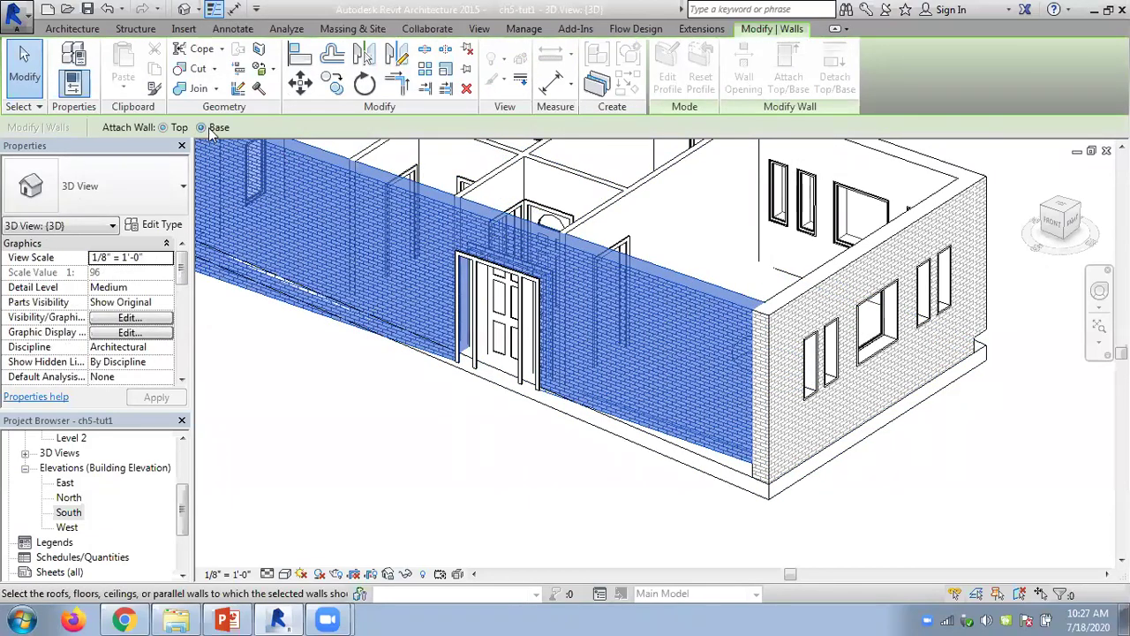
key(Escape)
key(Escape)
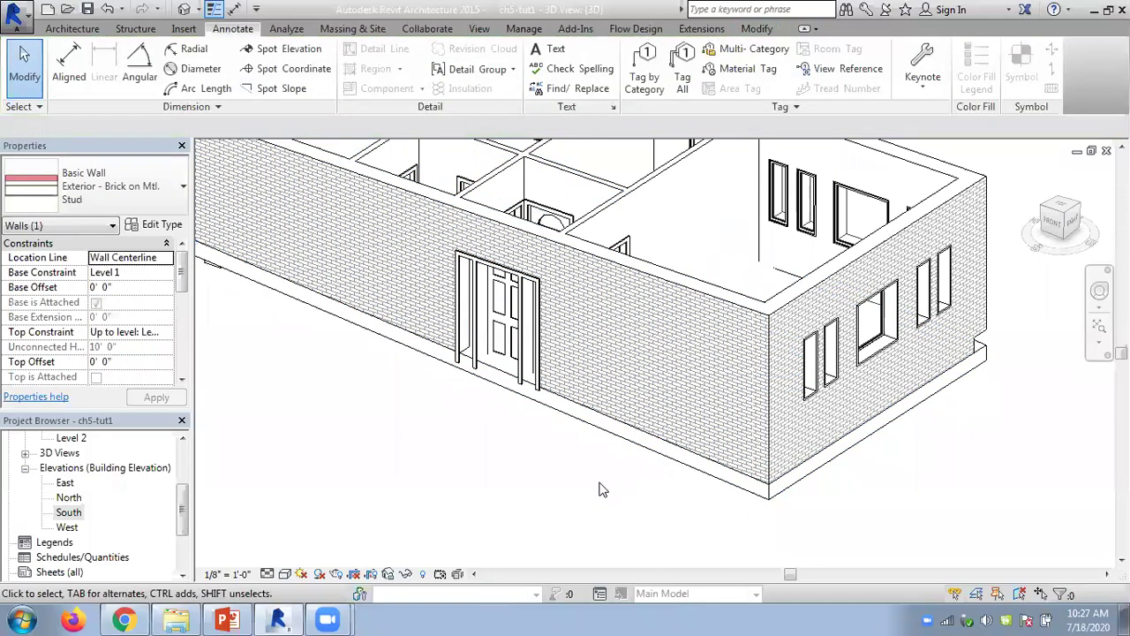
Attach the base of the long rear wall with the row of windows to the sloped floor slab
scroll(618, 486, down, 2)
shift+middle_drag(649, 484, 236, 503)
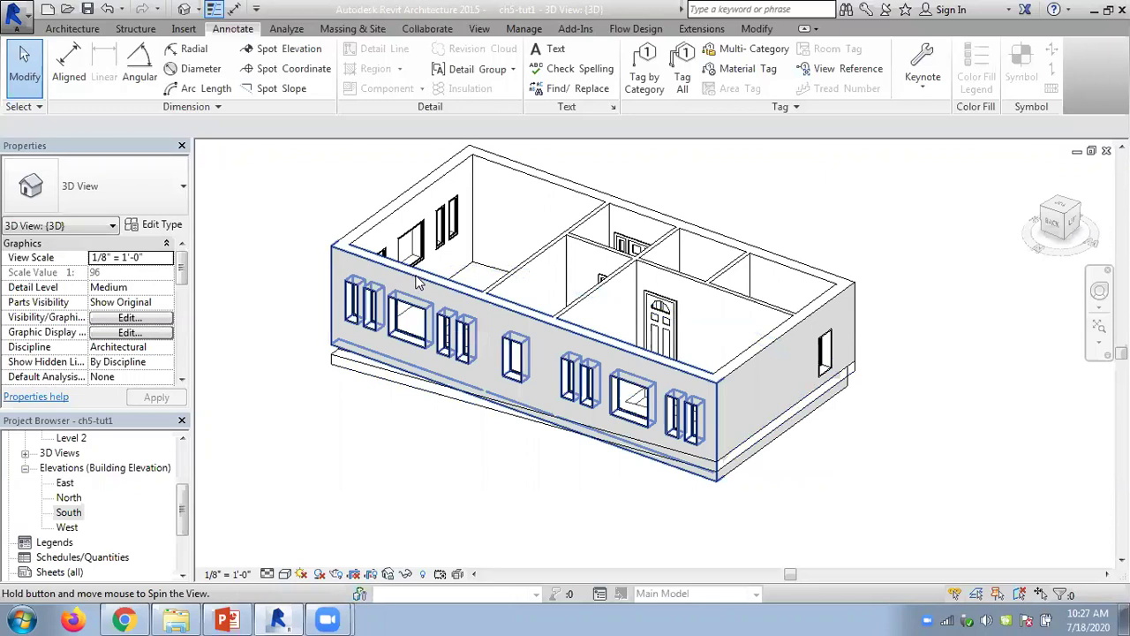
click(414, 300)
click(788, 70)
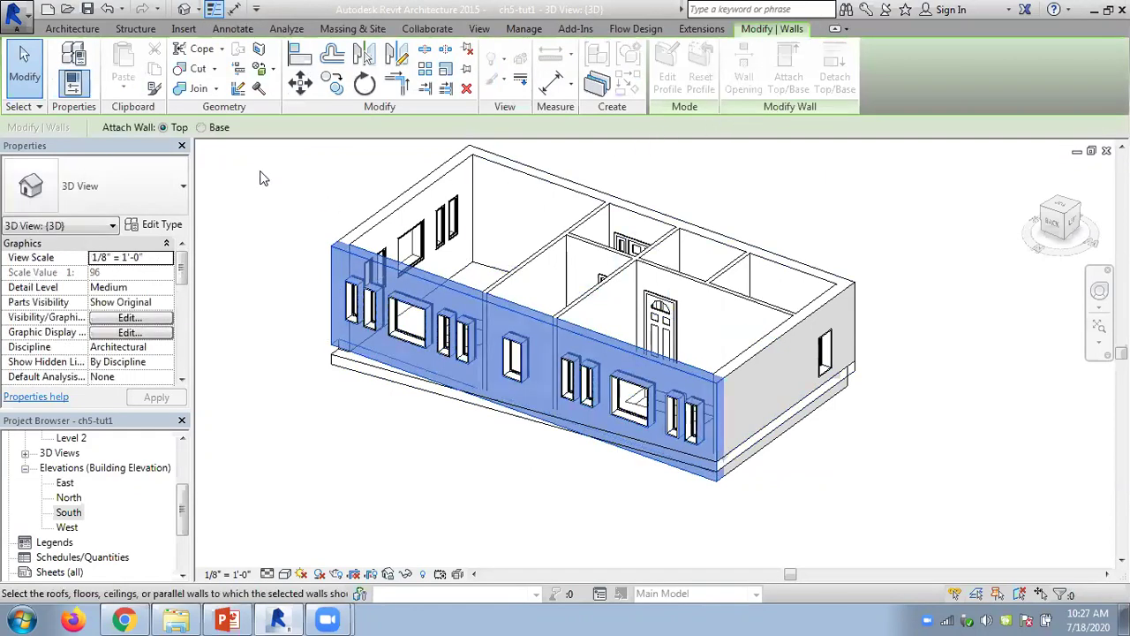
click(357, 375)
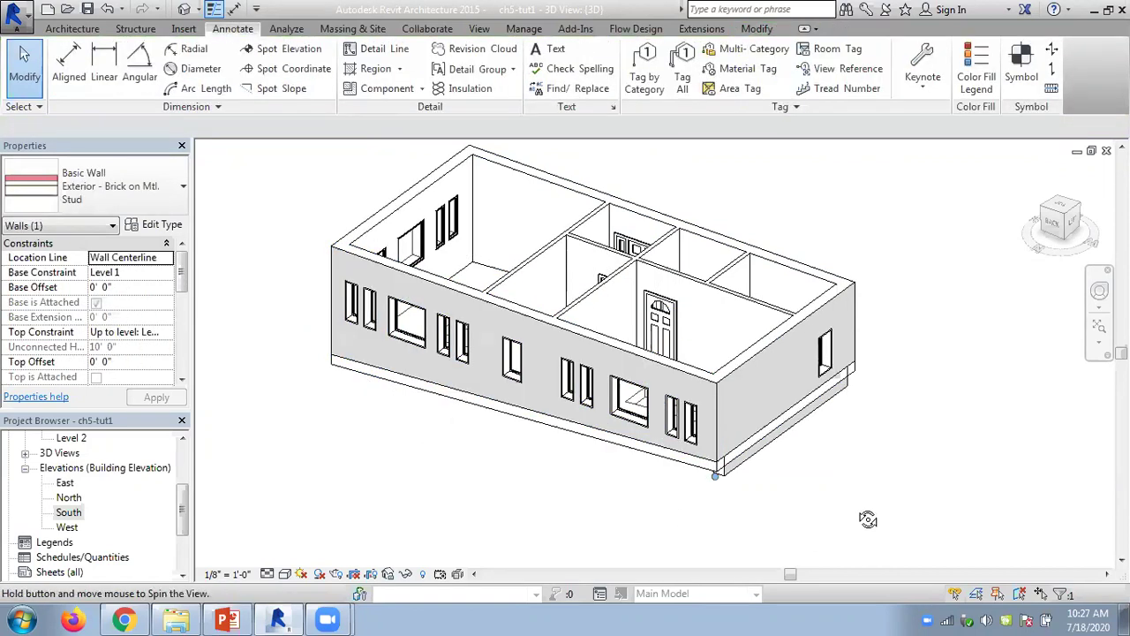
Attach the base of the left end wall with the single window to the sloped floor slab
shift+middle_drag(868, 520, 671, 398)
click(599, 366)
click(786, 79)
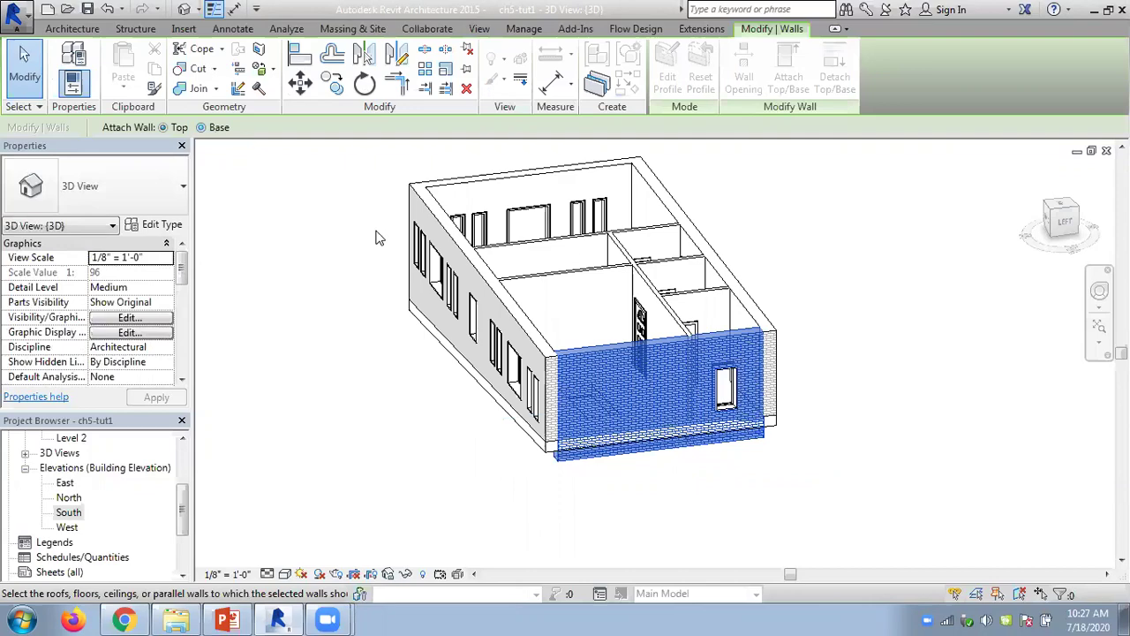
click(598, 500)
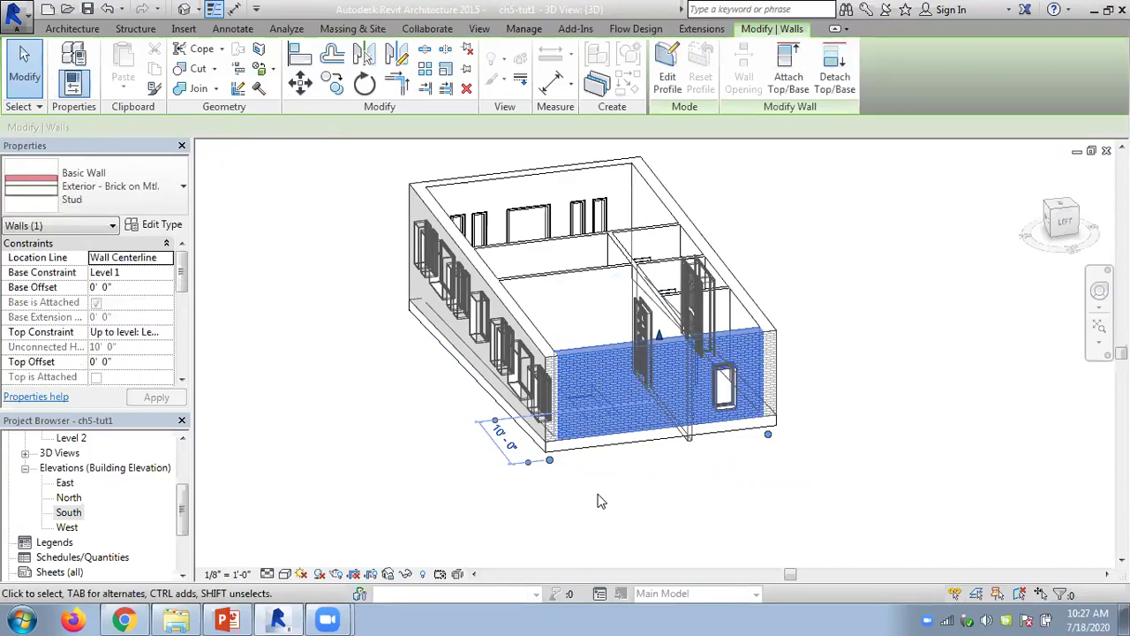
click(869, 376)
Delete the slope arrow from the floor slab's boundary sketch and finish the boundary edit
shift+middle_drag(868, 369, 1098, 331)
shift+middle_drag(557, 430, 876, 434)
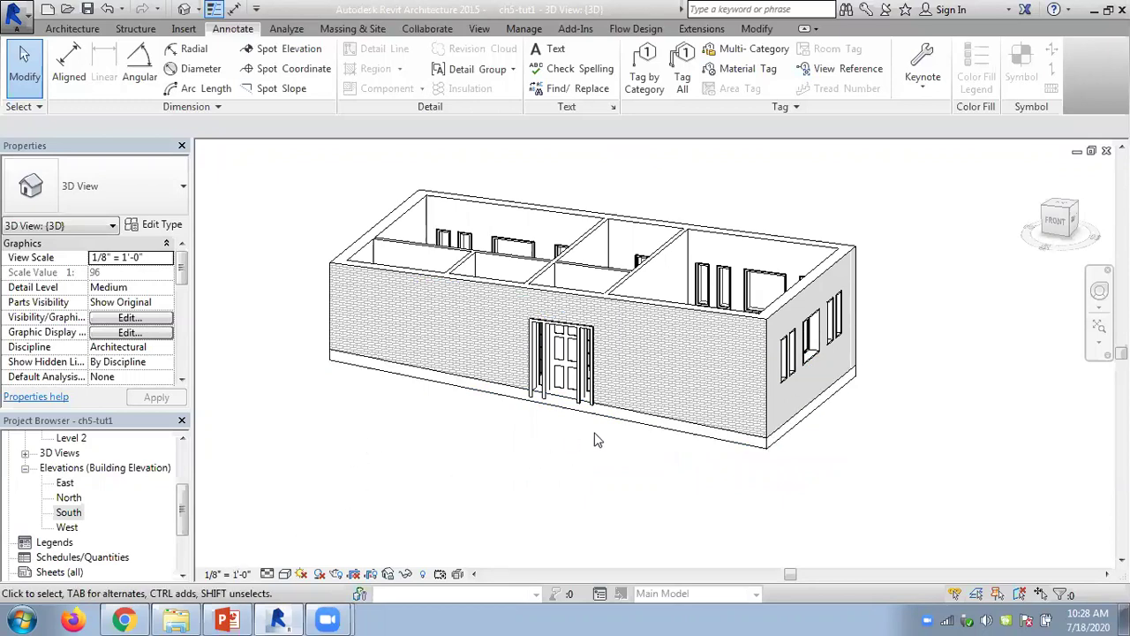
click(623, 432)
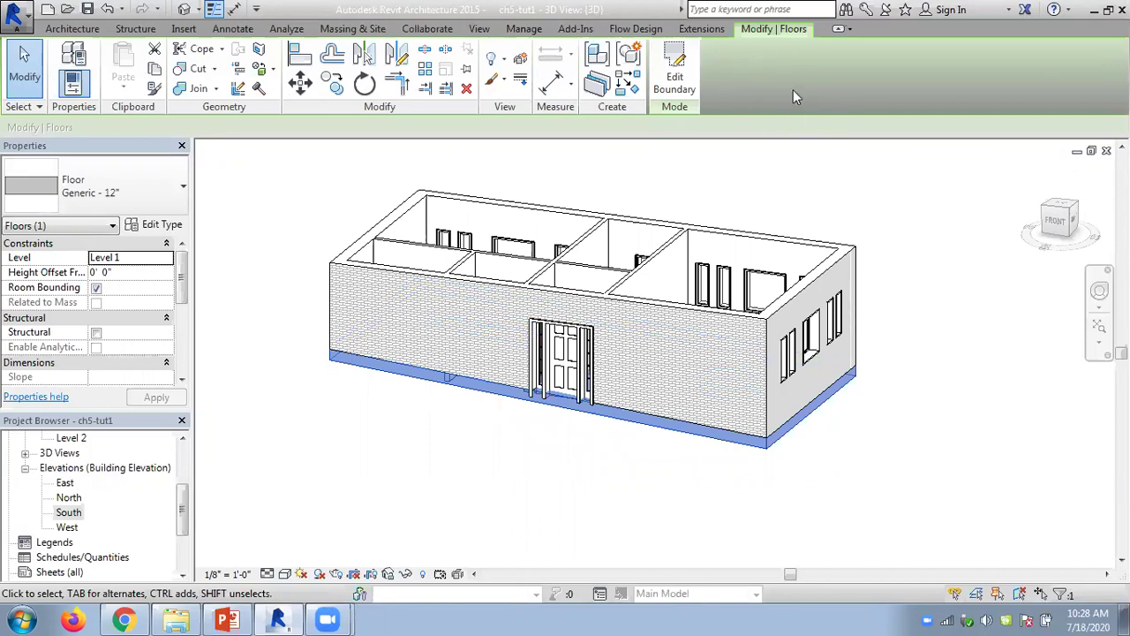
click(676, 84)
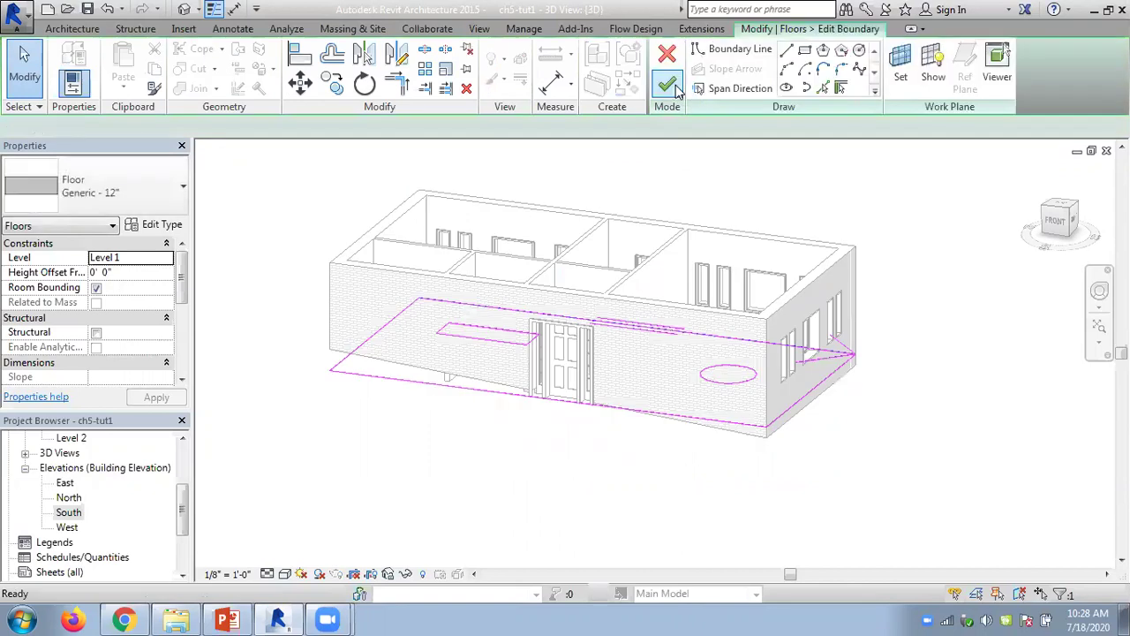
click(745, 347)
key(Escape)
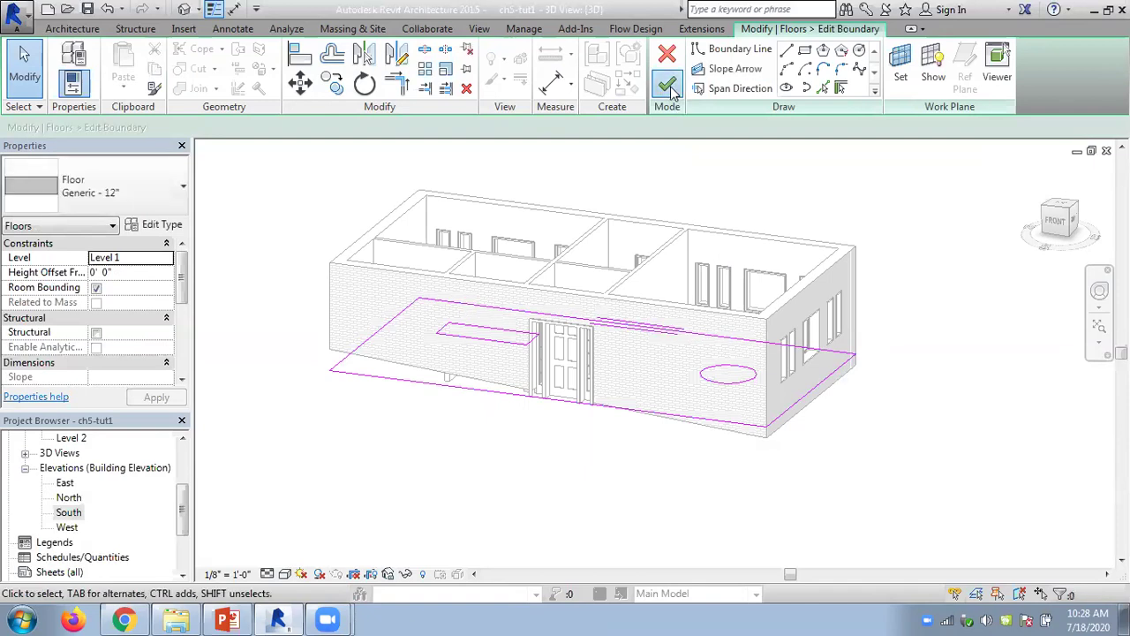
click(668, 87)
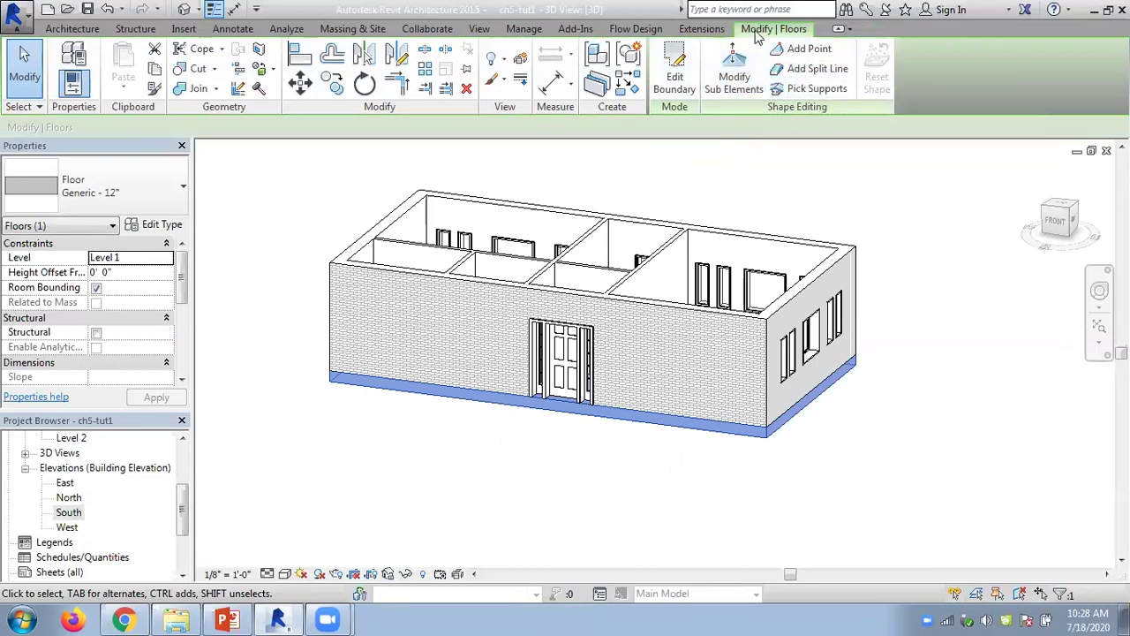
shift+middle_drag(641, 456, 795, 265)
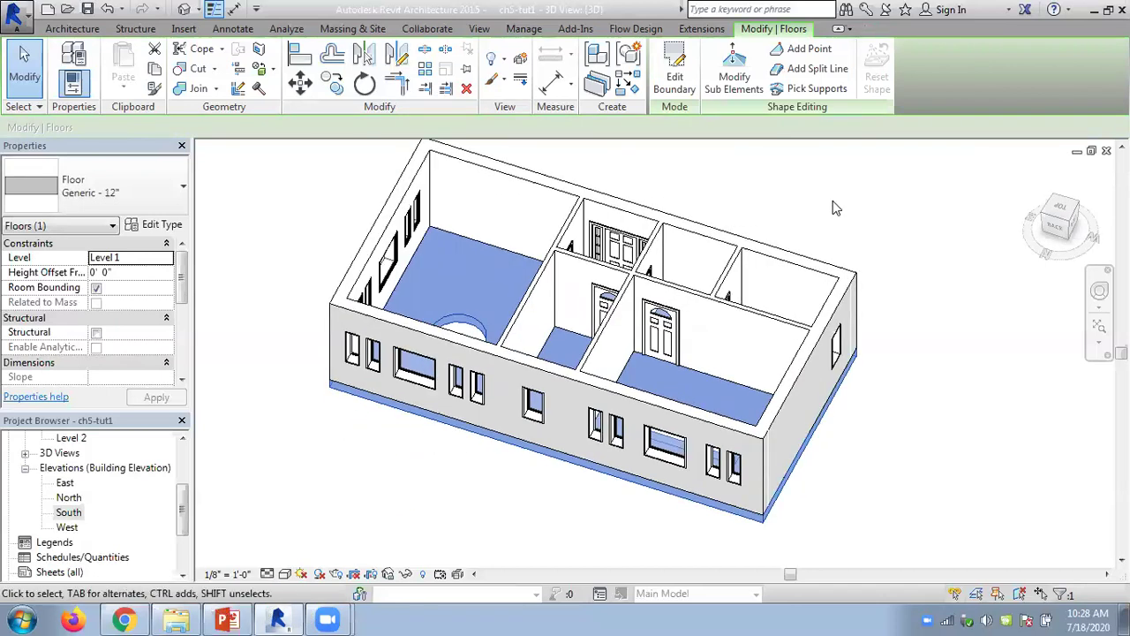
click(745, 79)
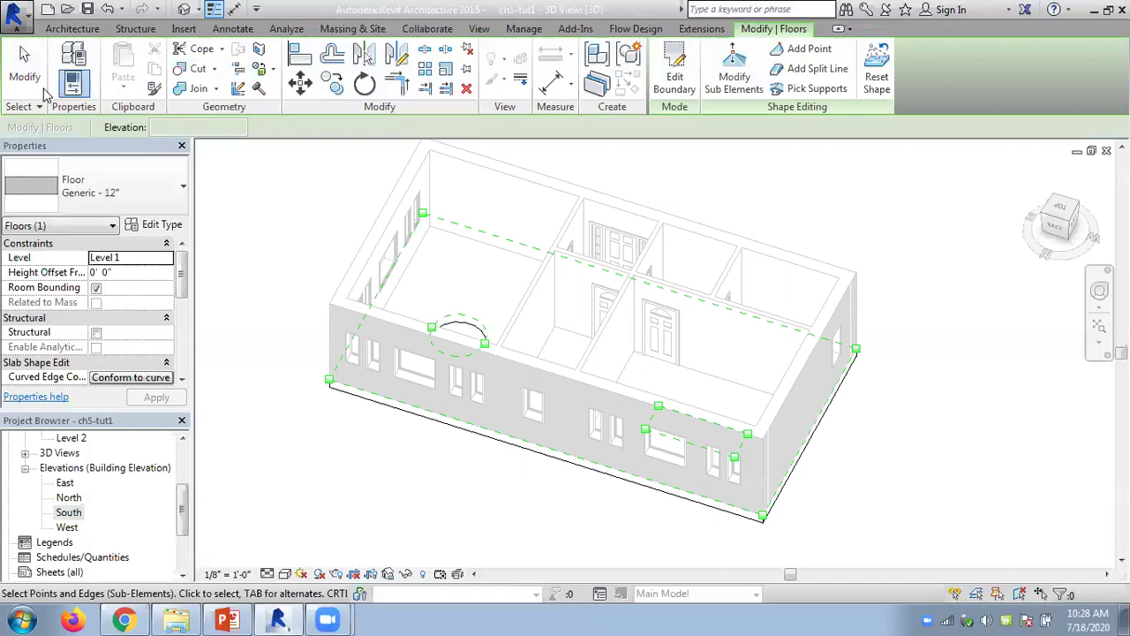
key(Escape)
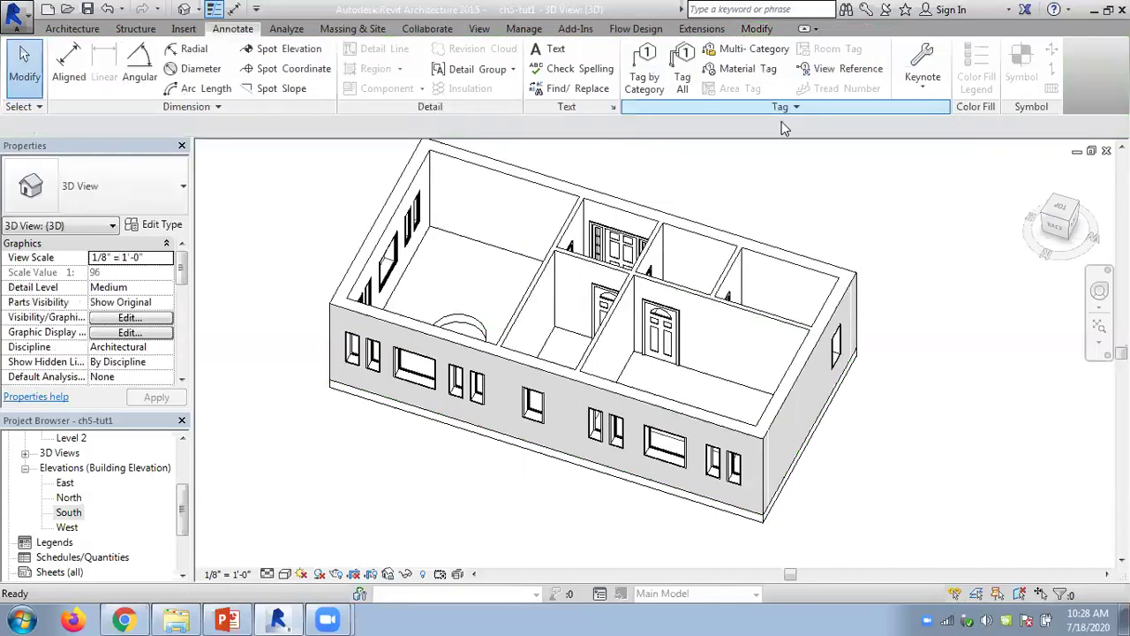
Delete the circular and rectangular openings from the floor slab's boundary sketch and finish the boundary edit
click(461, 313)
click(675, 70)
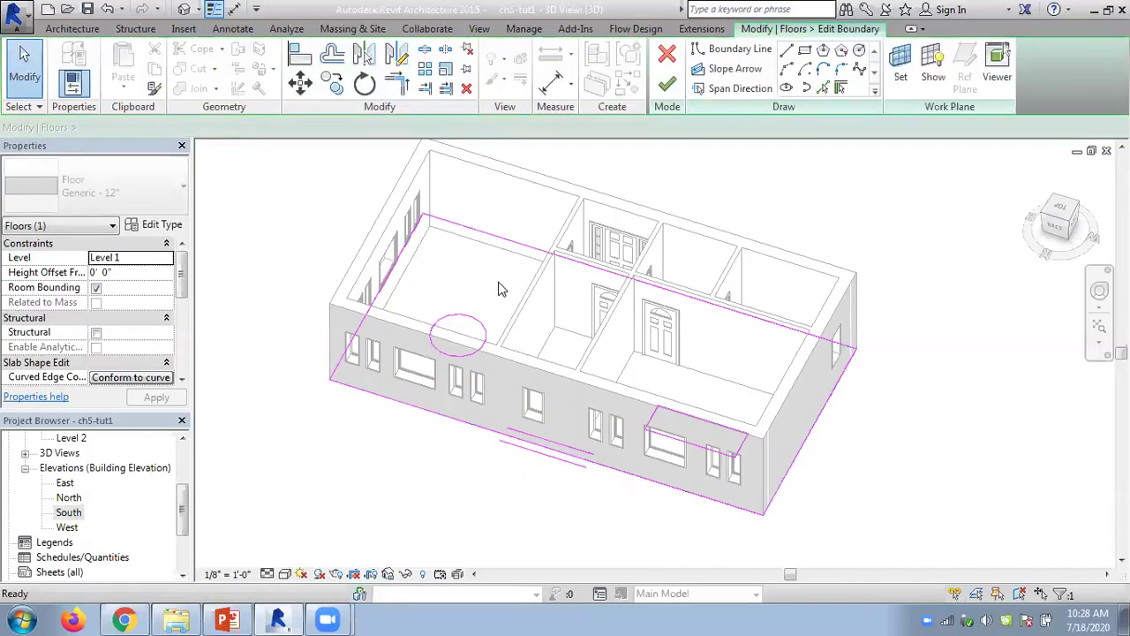
click(480, 326)
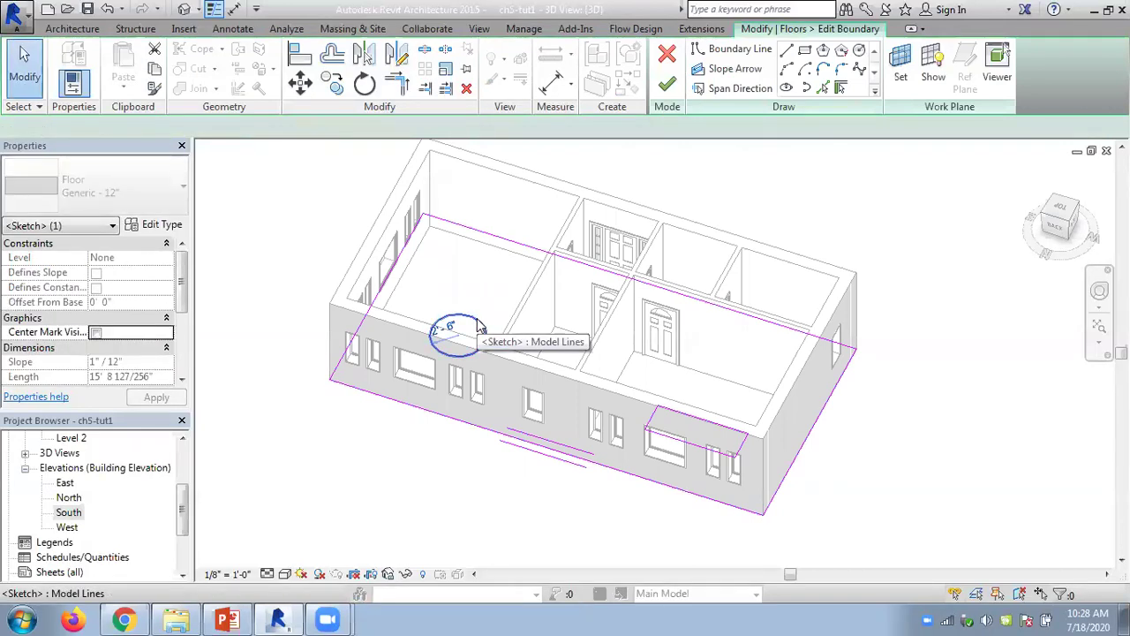
key(Delete)
click(712, 423)
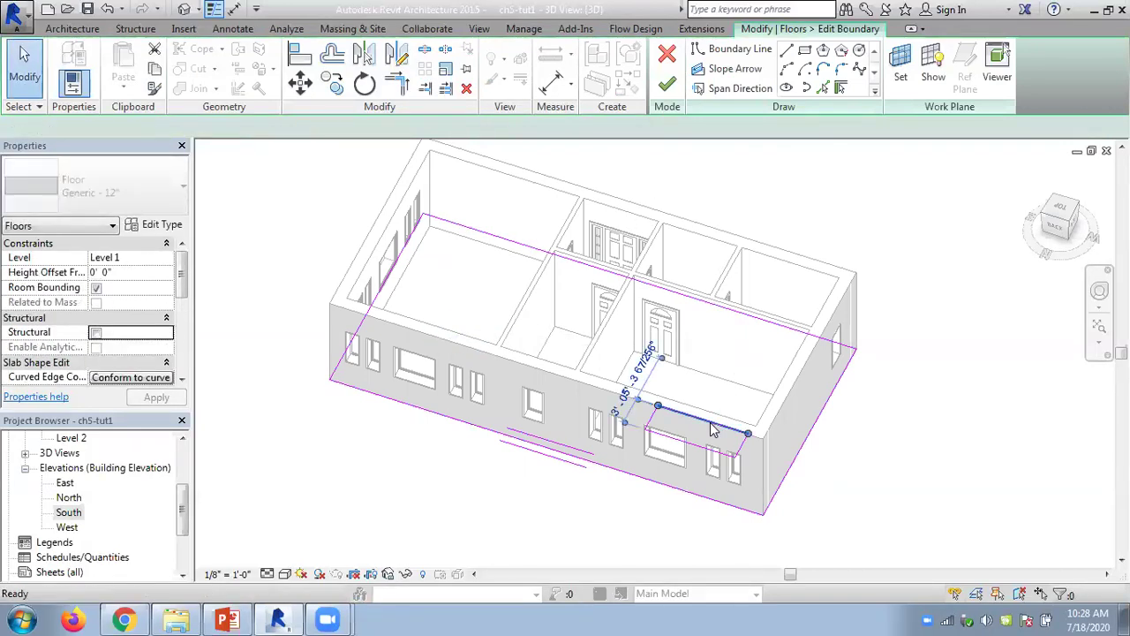
key(Delete)
click(738, 451)
key(Delete)
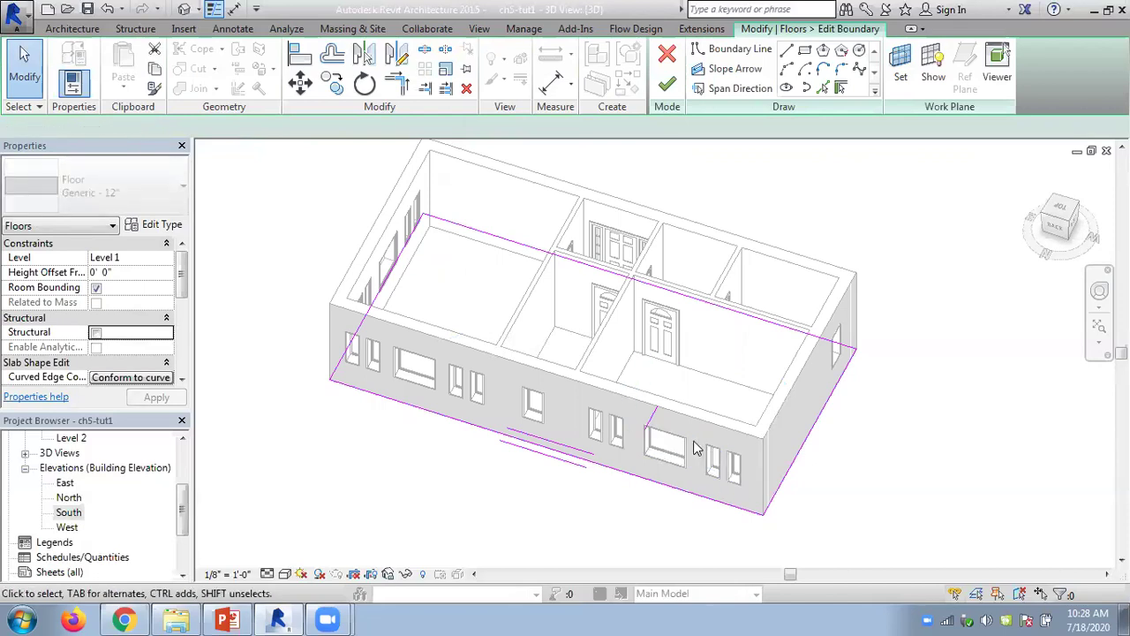
click(655, 423)
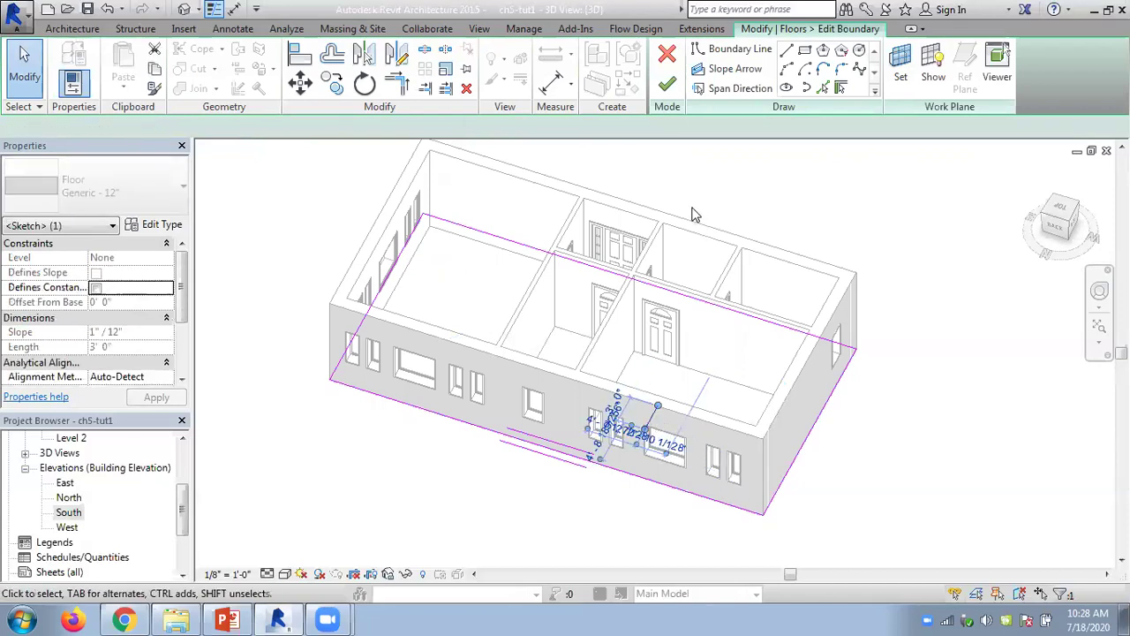
key(Delete)
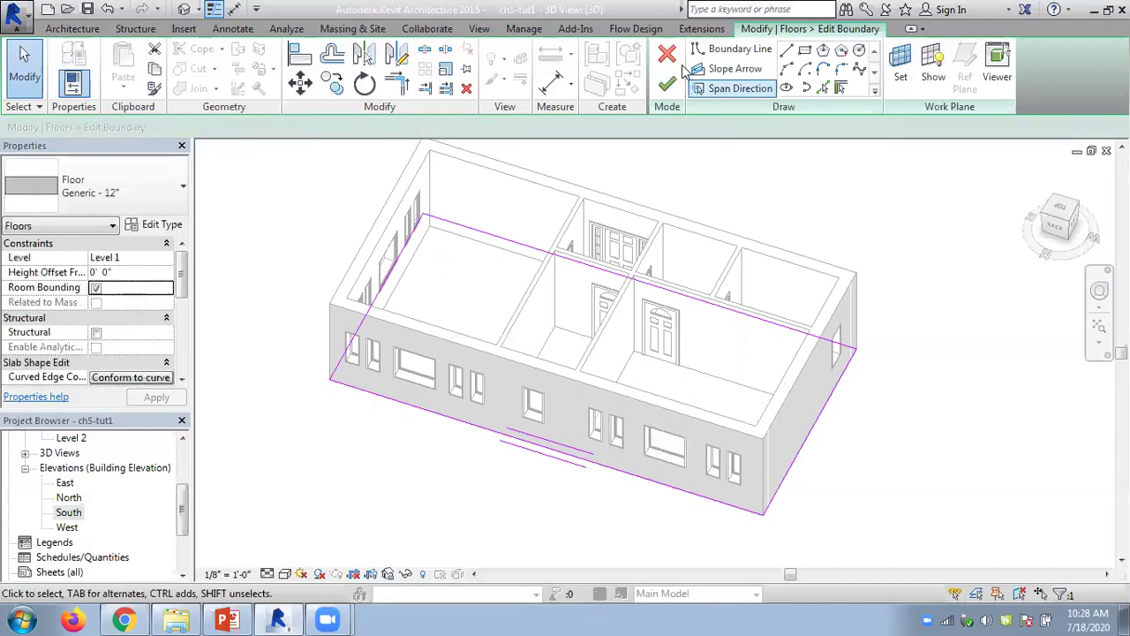
click(667, 83)
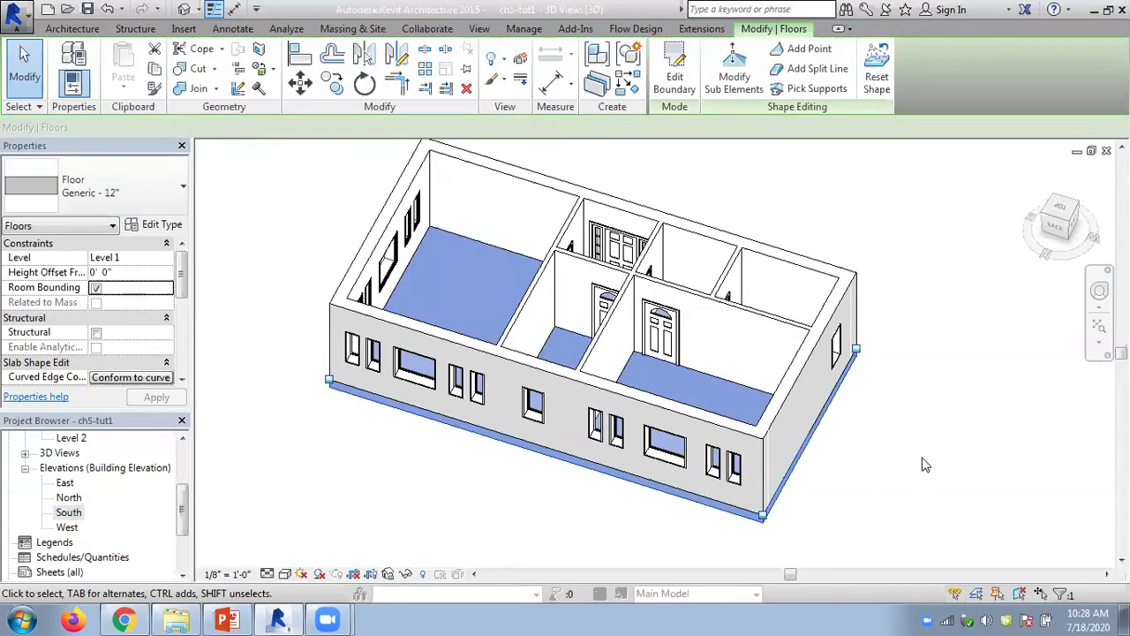
Raise the floor slab's corner point between the long windowed wall and the right end wall to a 3' elevation and finish shape editing
click(742, 70)
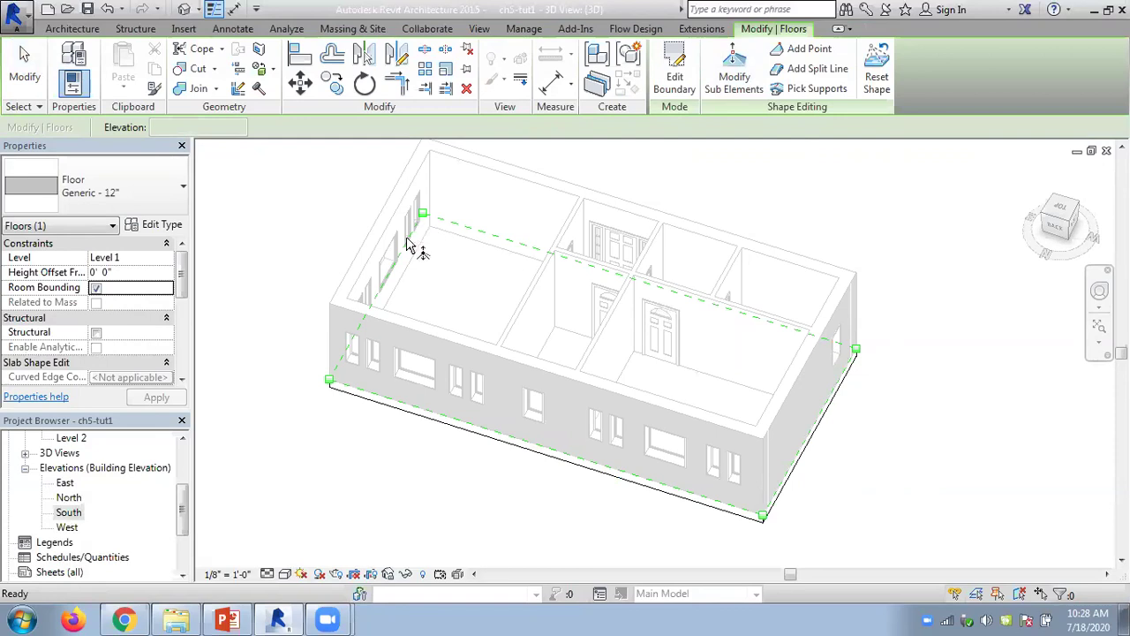
shift+middle_drag(608, 495, 745, 509)
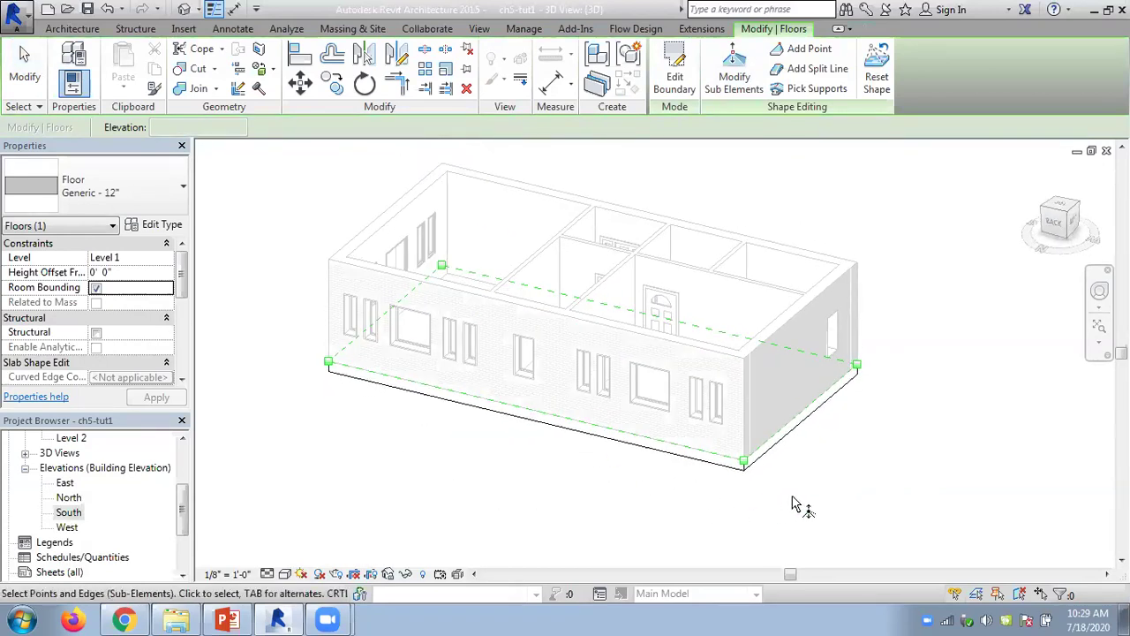
click(744, 467)
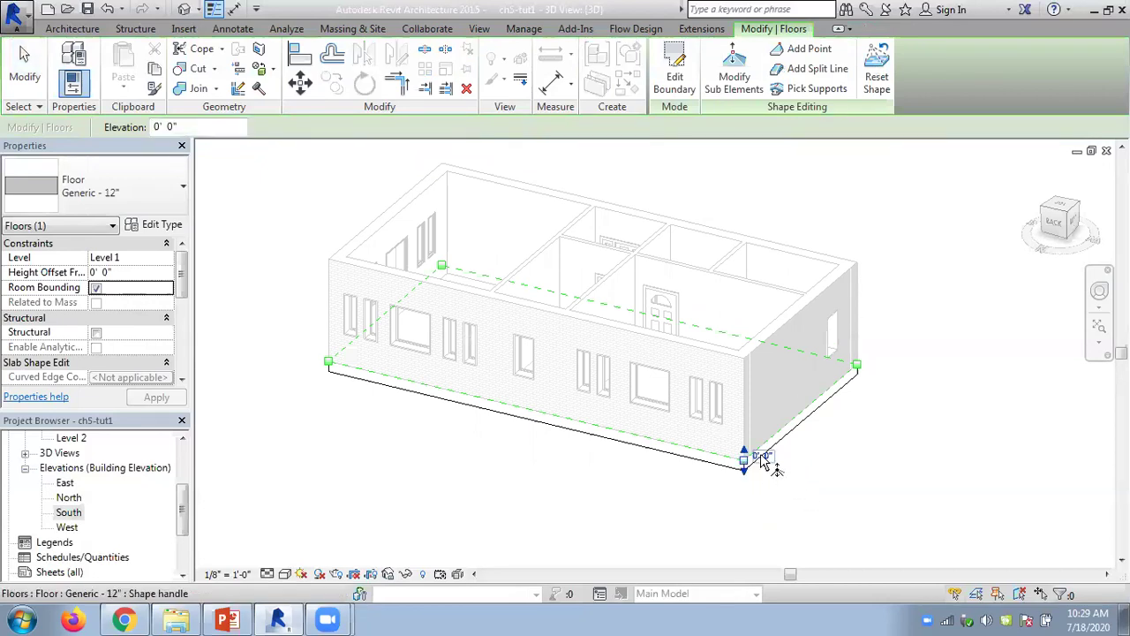
click(762, 459)
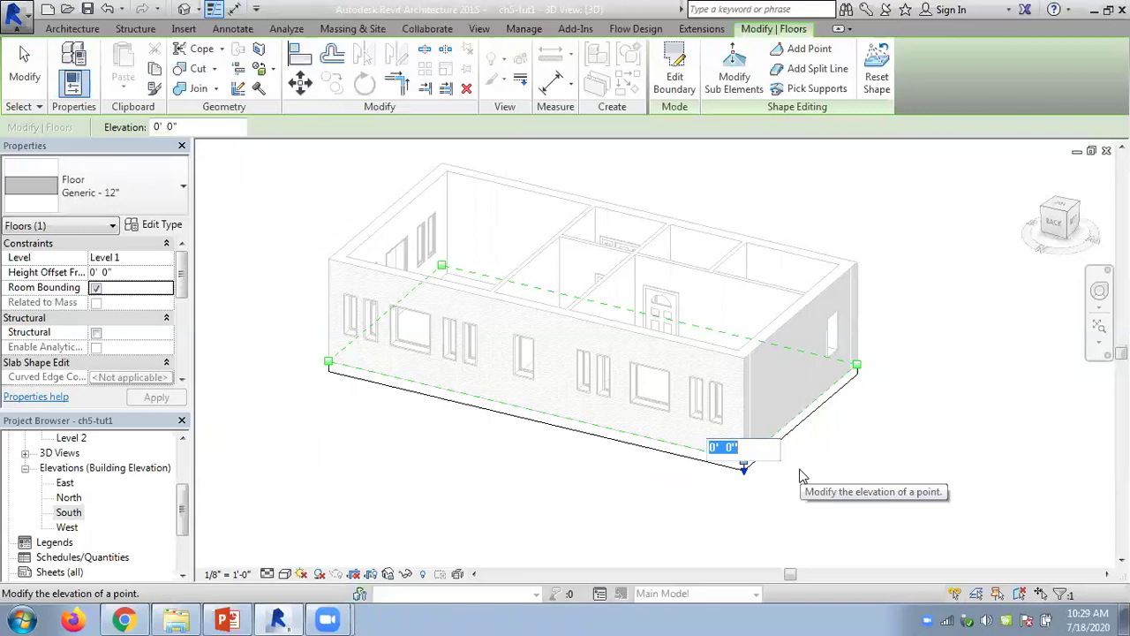
text(3)
key(Return)
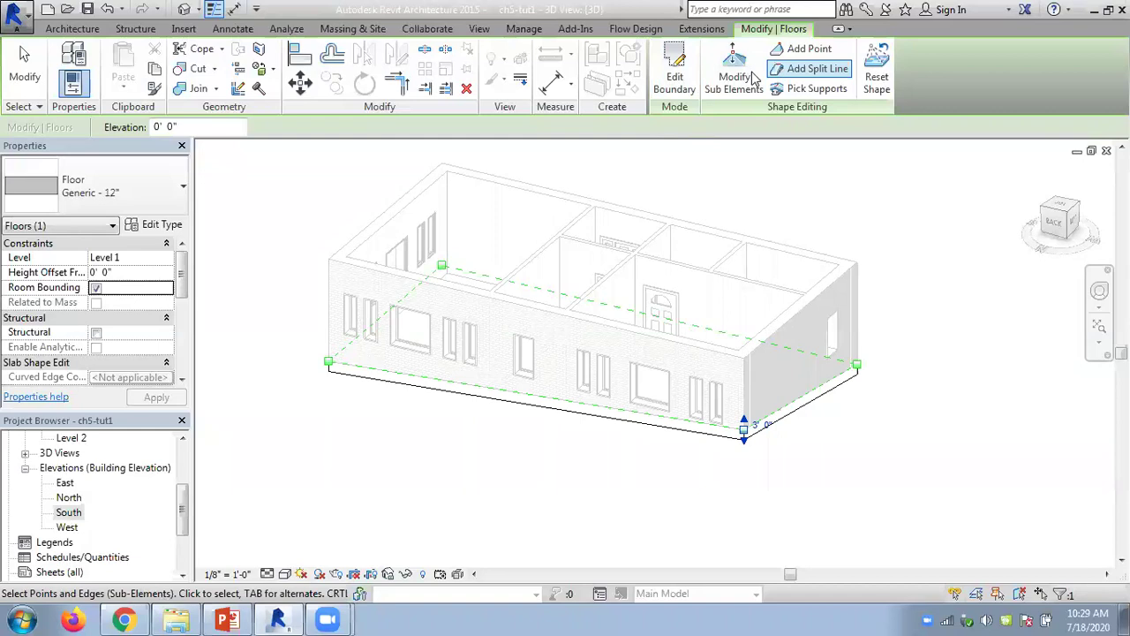
click(24, 69)
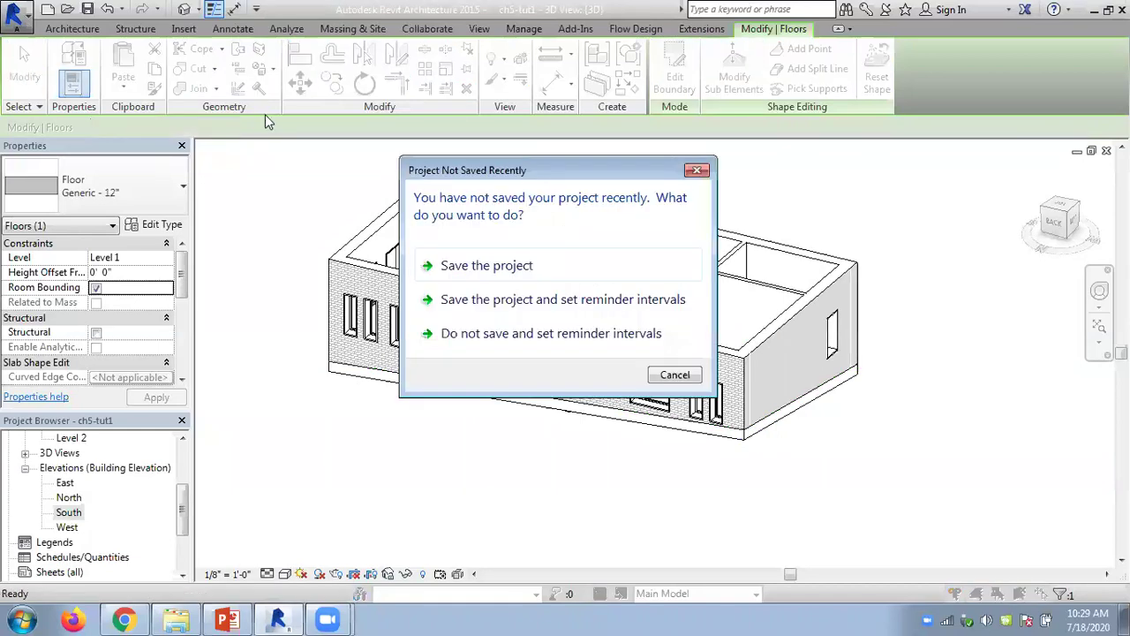
click(673, 375)
Change the 3D view's visual style so the walls and floor slab display with coloured surfaces
mouse_move(866, 460)
shift+middle_down()
mouse_move(926, 271)
mouse_move(989, 339)
mouse_move(1045, 439)
mouse_move(1034, 447)
mouse_move(917, 373)
mouse_move(651, 384)
mouse_move(606, 361)
shift+middle_up()
scroll(553, 480, up, 5)
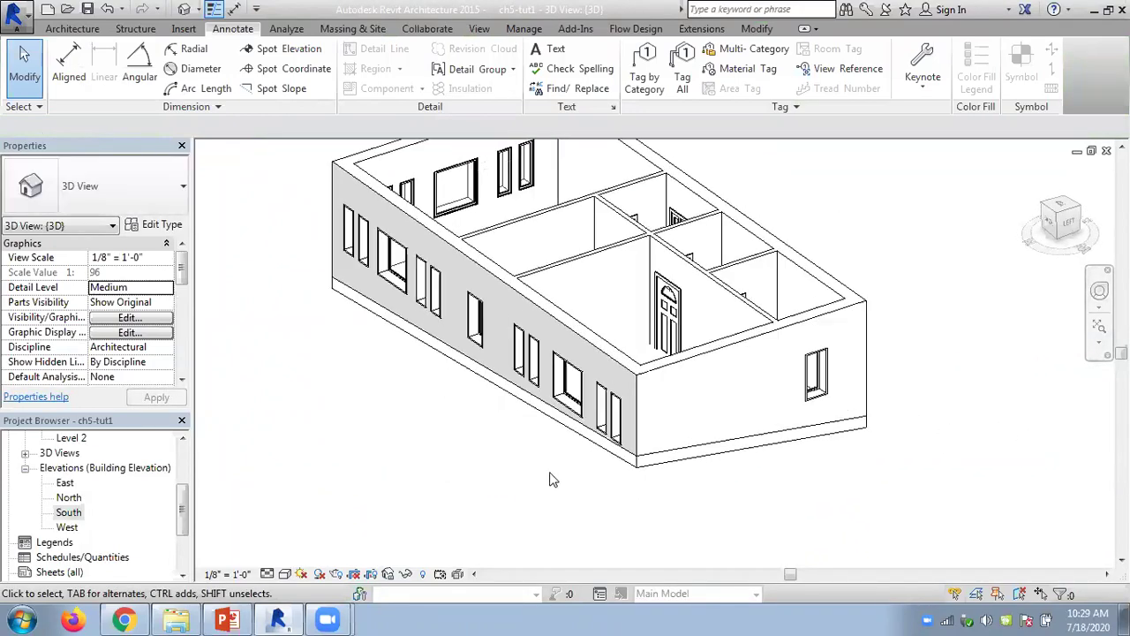
click(285, 574)
click(327, 521)
Delete all the interior partition walls so only the four exterior brick walls enclose the floor slab
shift+middle_drag(500, 434, 552, 561)
scroll(539, 476, down, 4)
shift+middle_drag(481, 501, 548, 442)
click(658, 343)
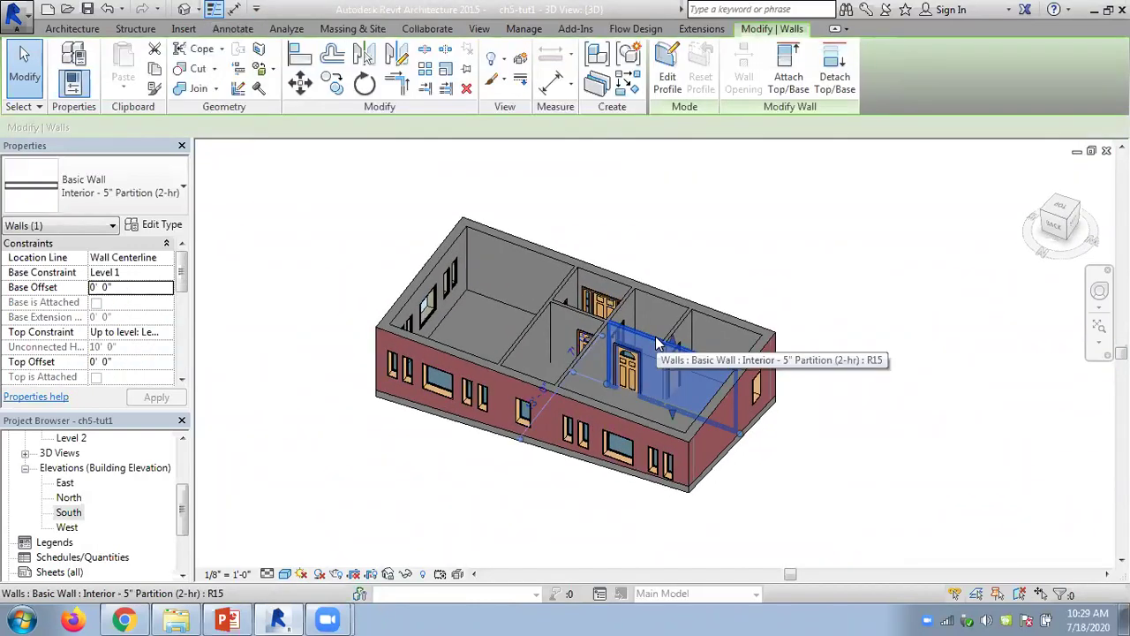
key(Delete)
drag(690, 394, 574, 354)
click(683, 224)
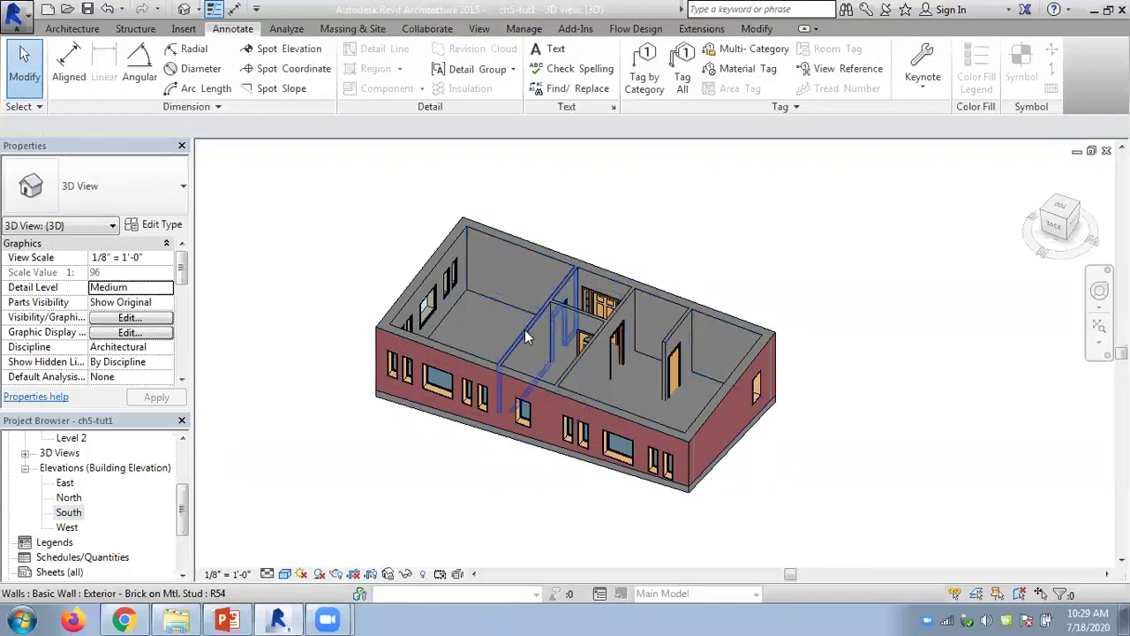
click(581, 352)
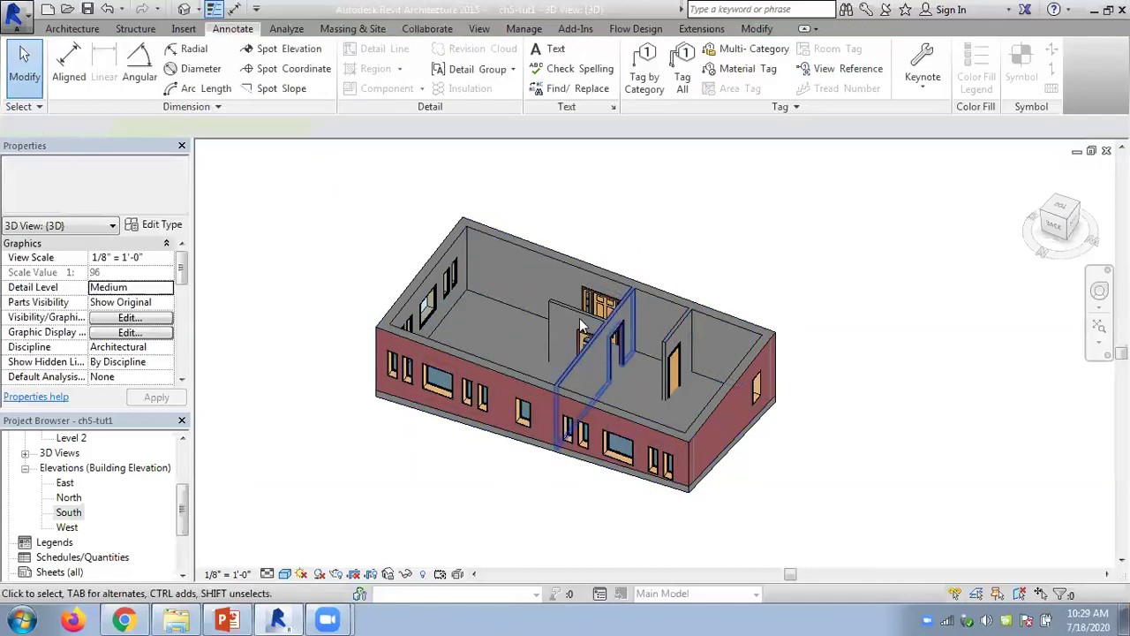
key(Delete)
click(579, 326)
key(Delete)
click(673, 328)
key(Delete)
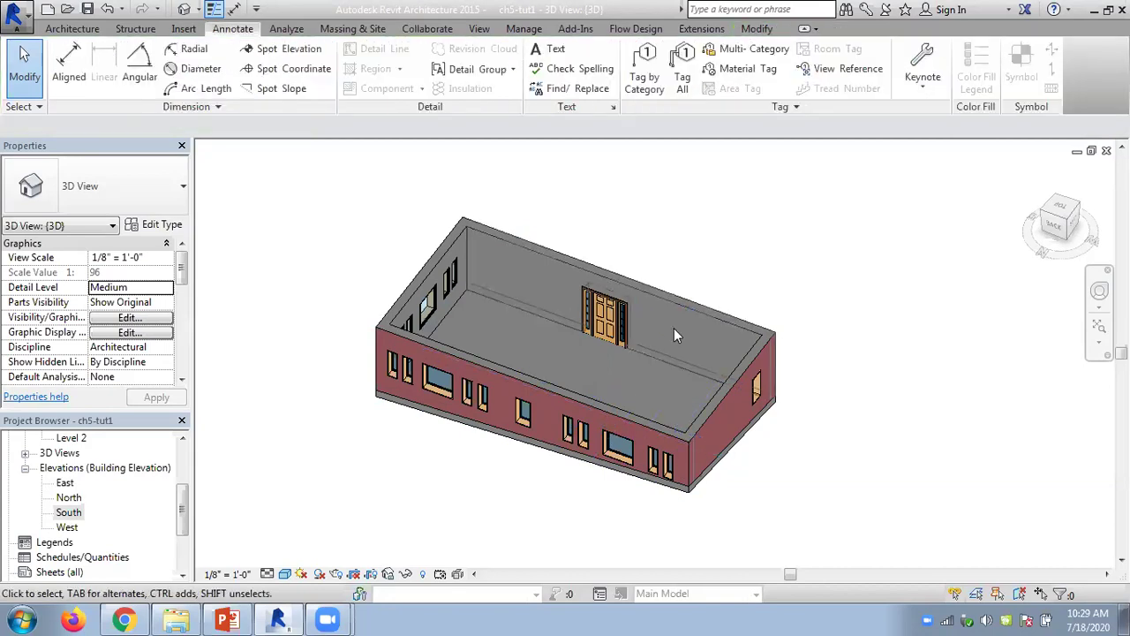
Select the whole building and filter the selection down to the Floors category only
mouse_move(799, 280)
shift+middle_down()
mouse_move(966, 330)
mouse_move(795, 262)
mouse_move(802, 281)
shift+middle_up()
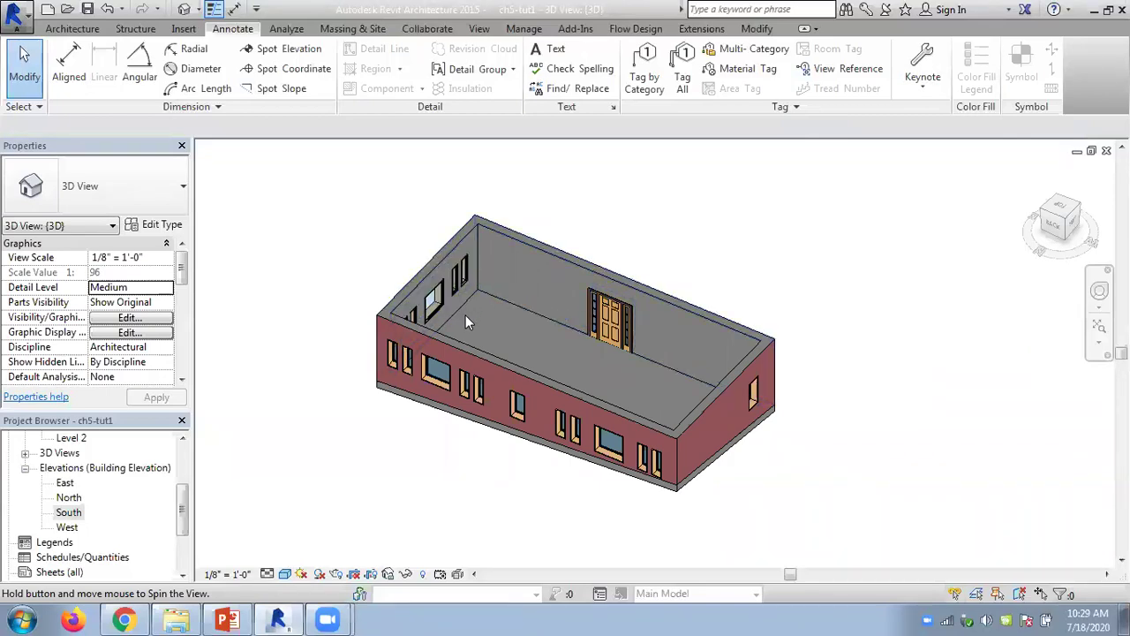
drag(323, 197, 820, 531)
click(664, 62)
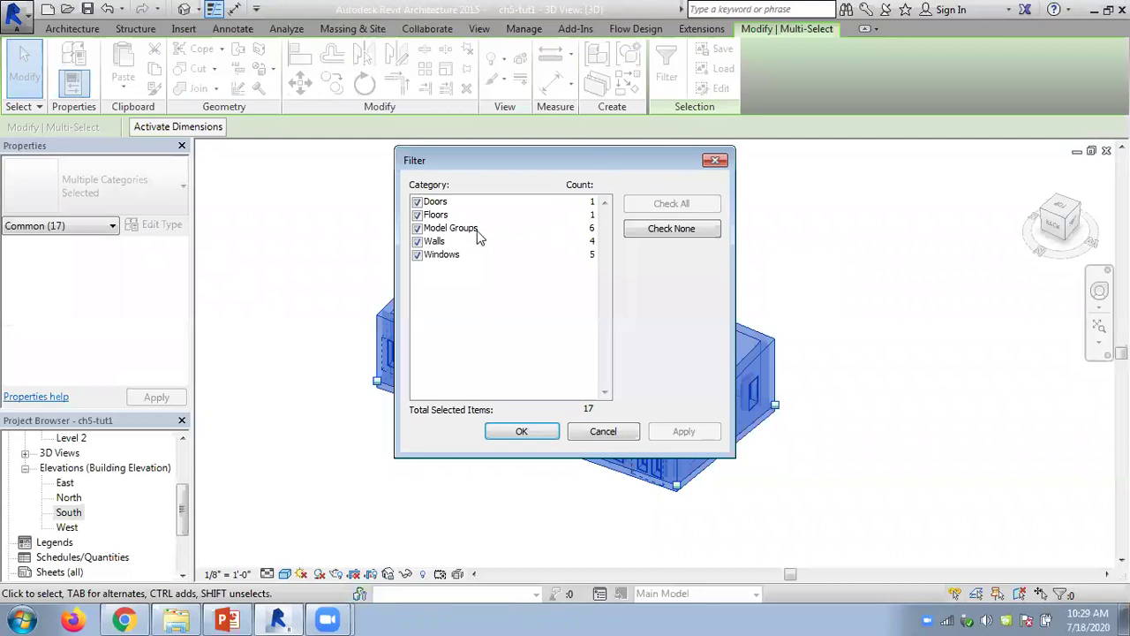
click(658, 229)
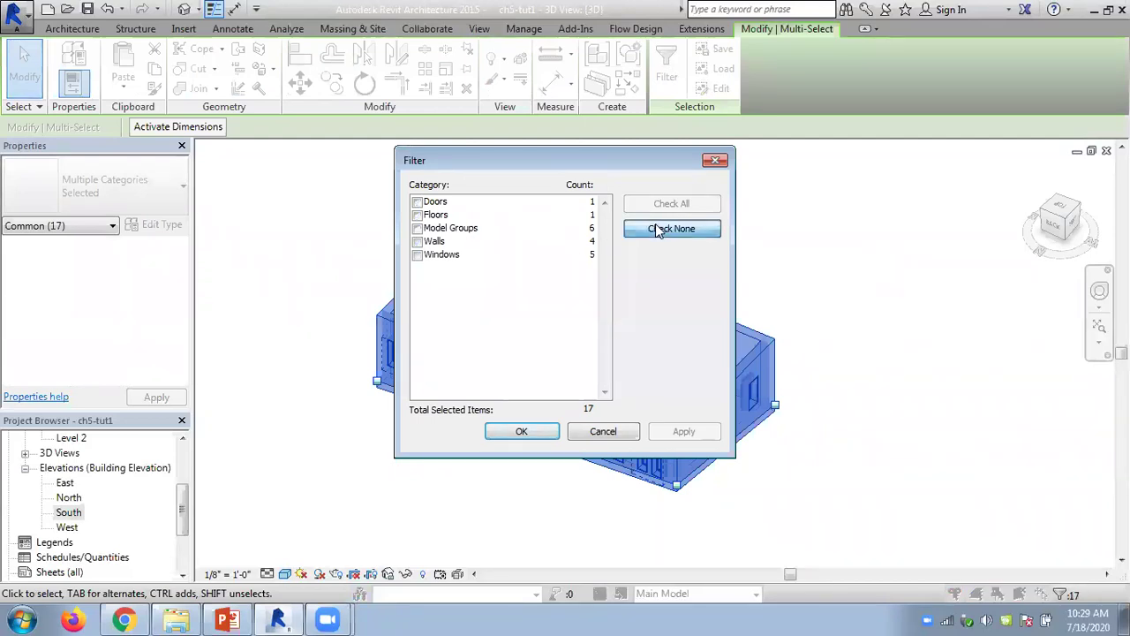
click(418, 214)
click(512, 432)
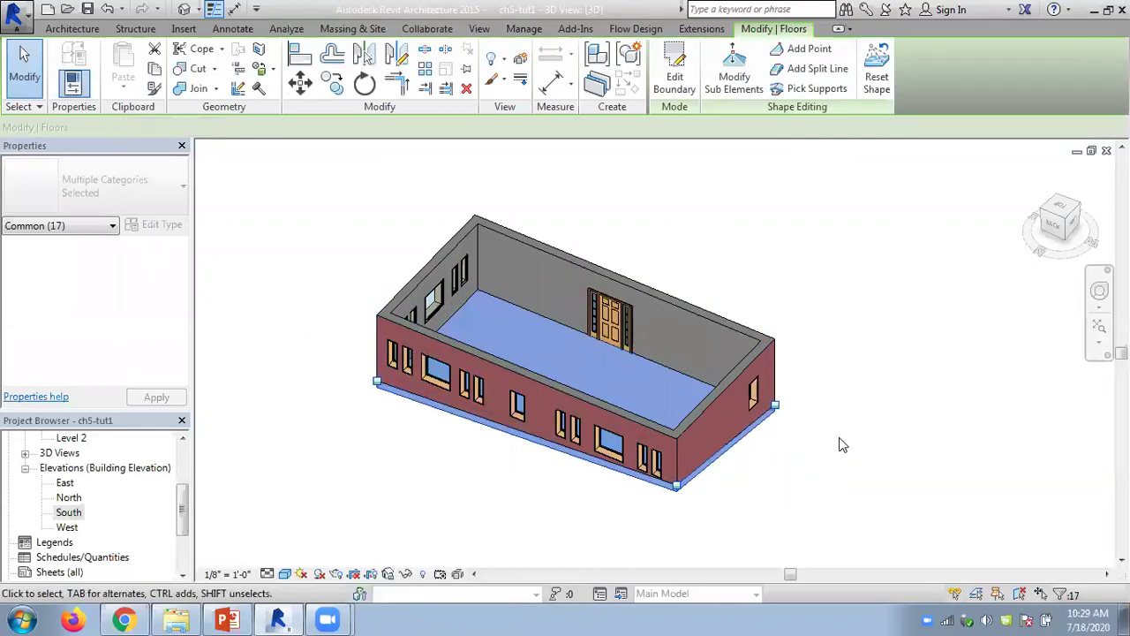
Set the slab corner point at the left end of the long windowed wall to a -3' elevation and accept the wall-cut warnings
click(733, 80)
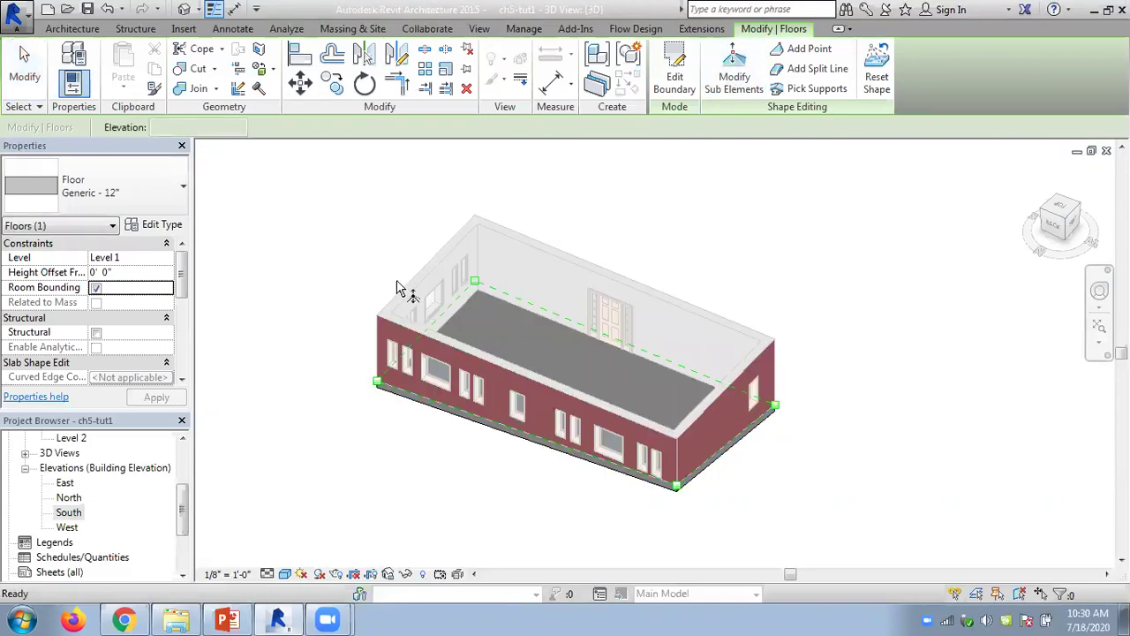
click(378, 384)
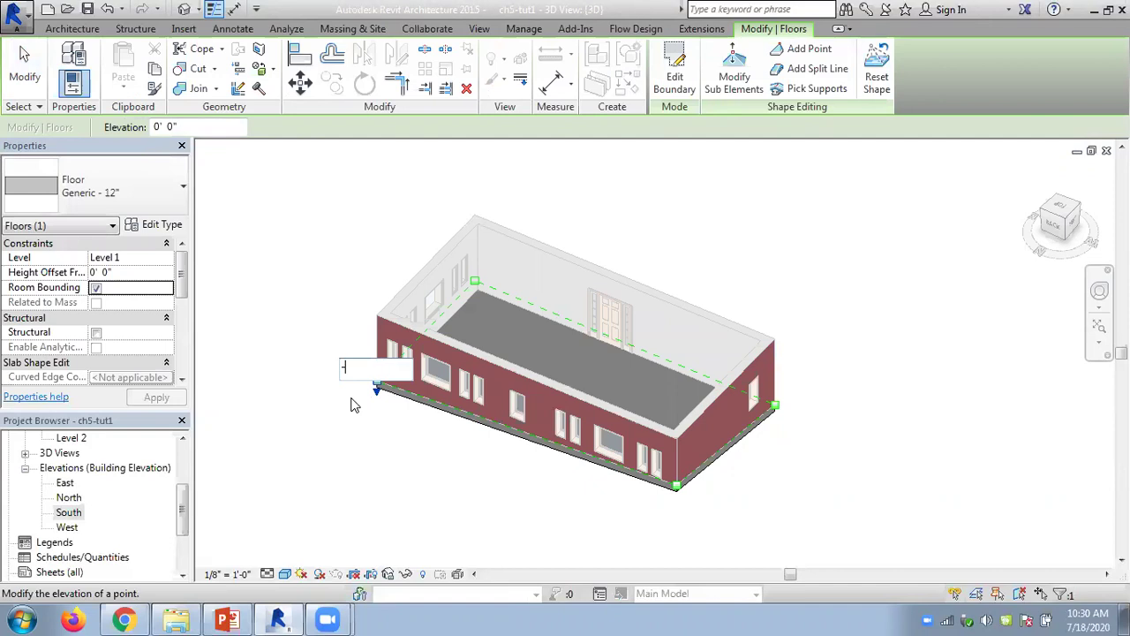
text(-3)
key(Return)
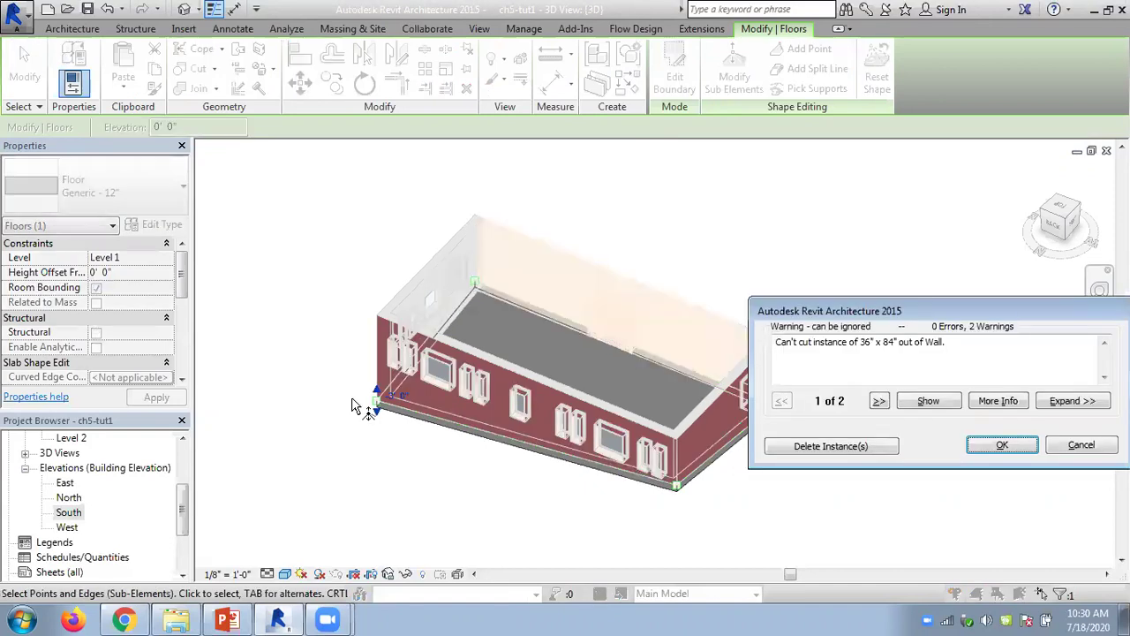
click(1001, 448)
Add a shape point near the middle of the floor slab, set its elevation to 5' and finish shape editing
shift+middle_drag(439, 453, 525, 270)
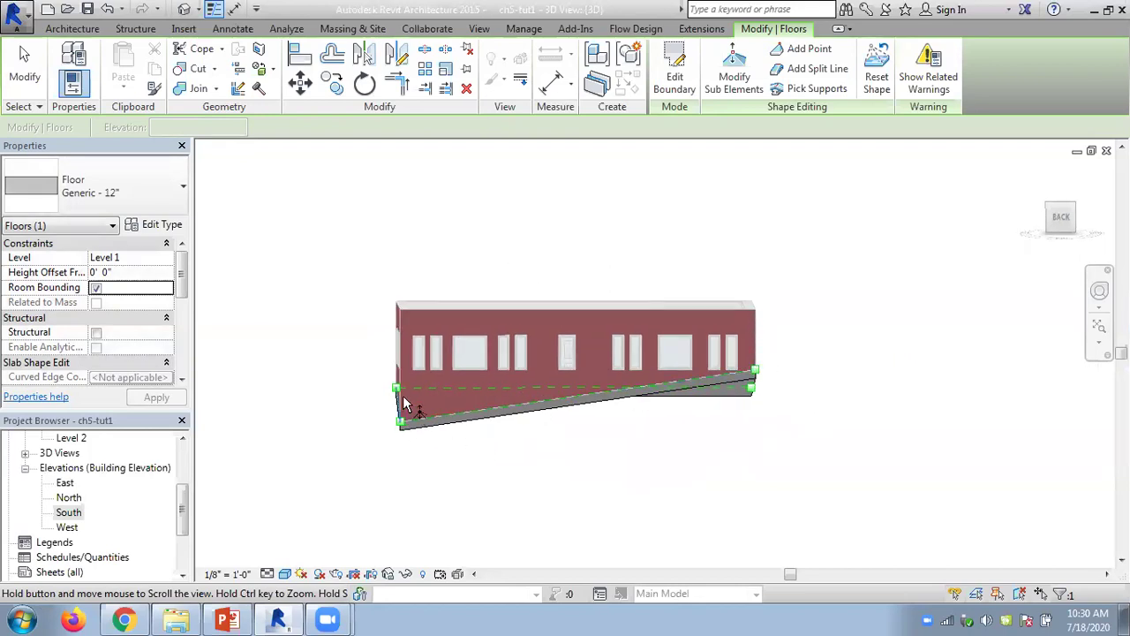
shift+middle_drag(344, 455, 501, 381)
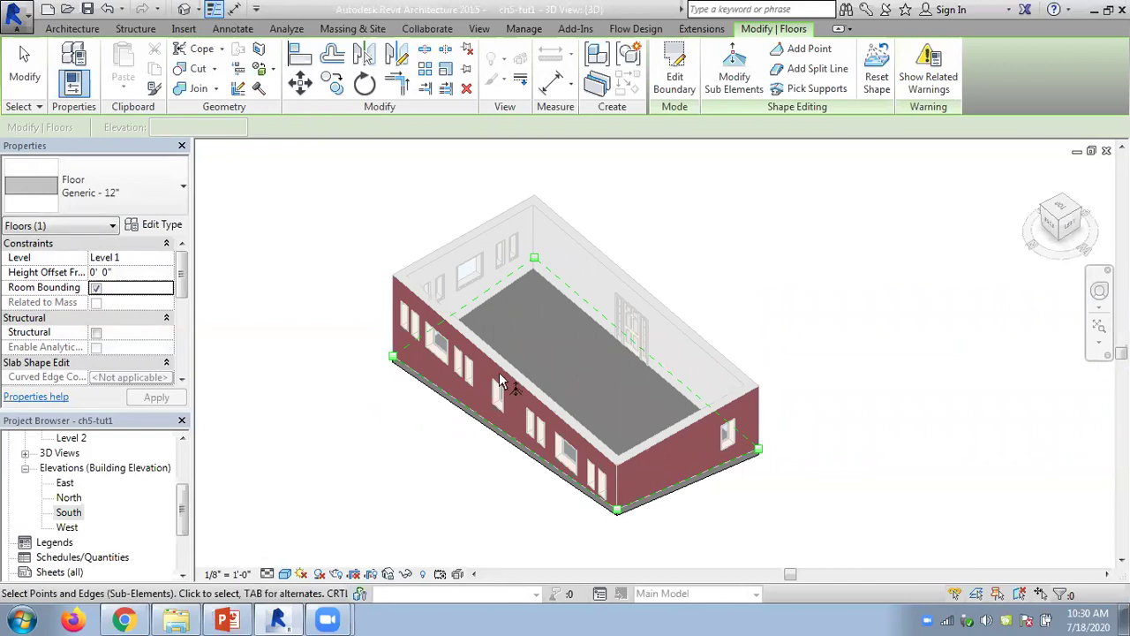
click(810, 51)
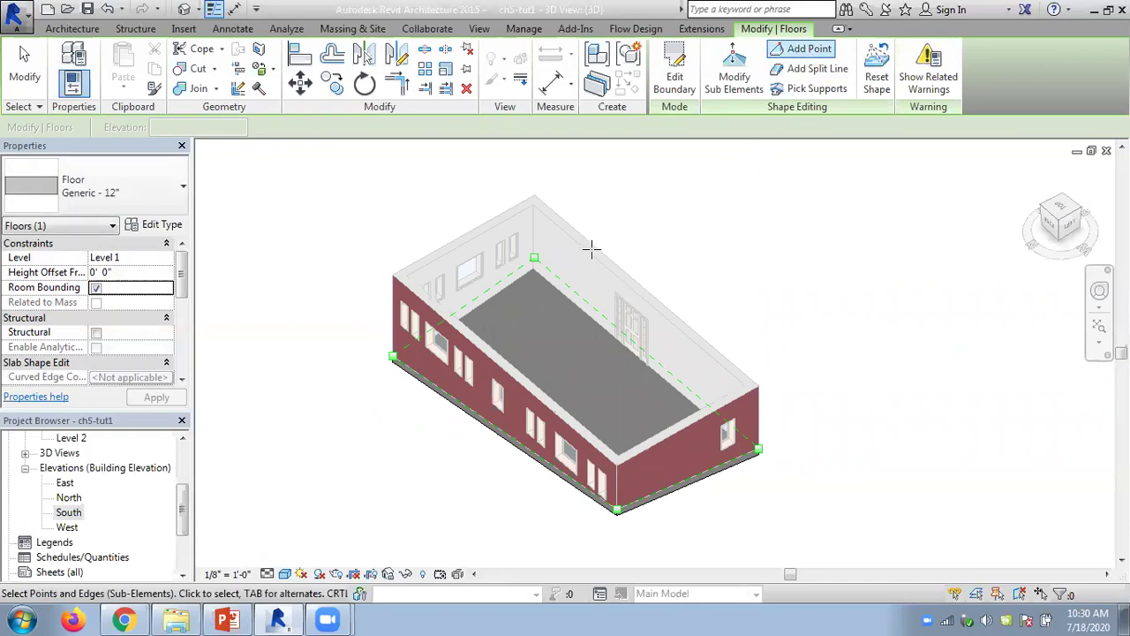
click(563, 365)
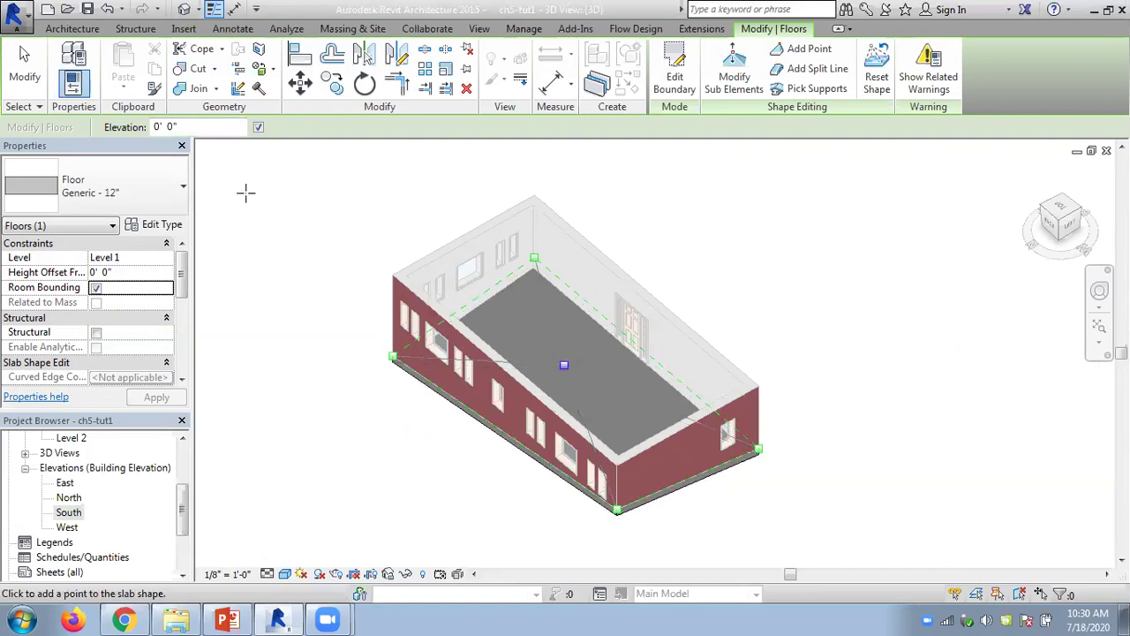
key(Escape)
click(564, 364)
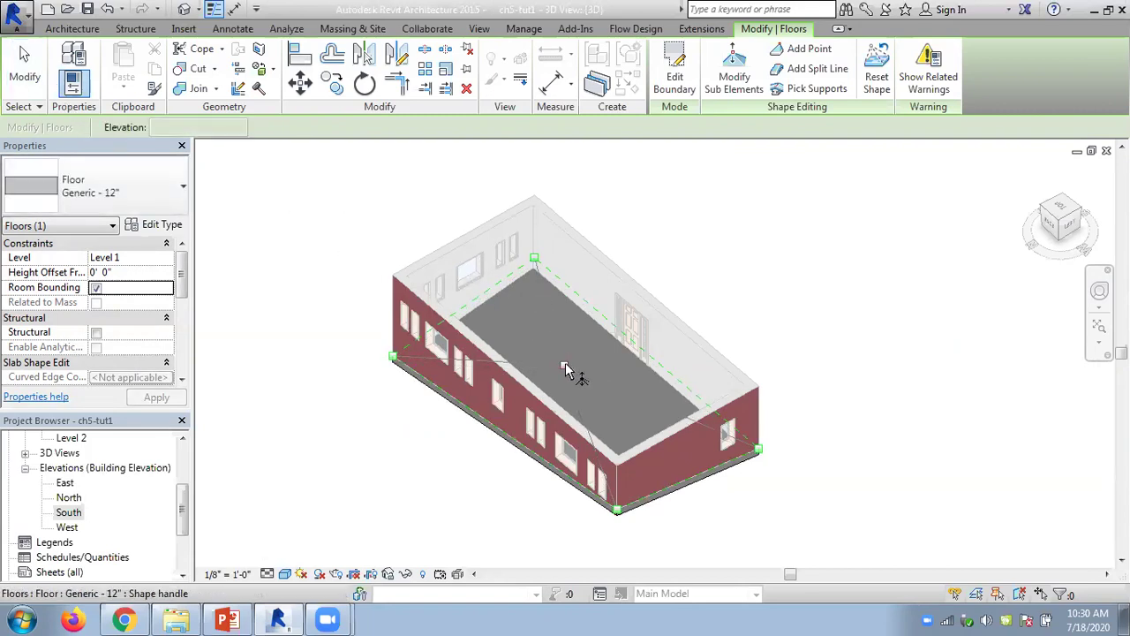
click(590, 361)
text(5)
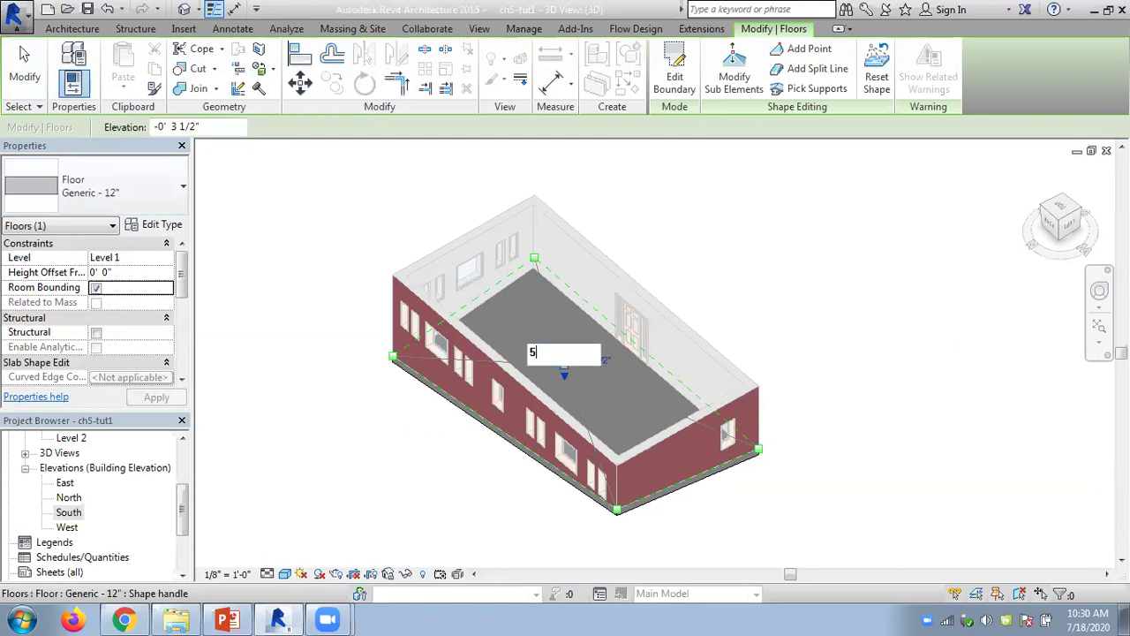
key(Return)
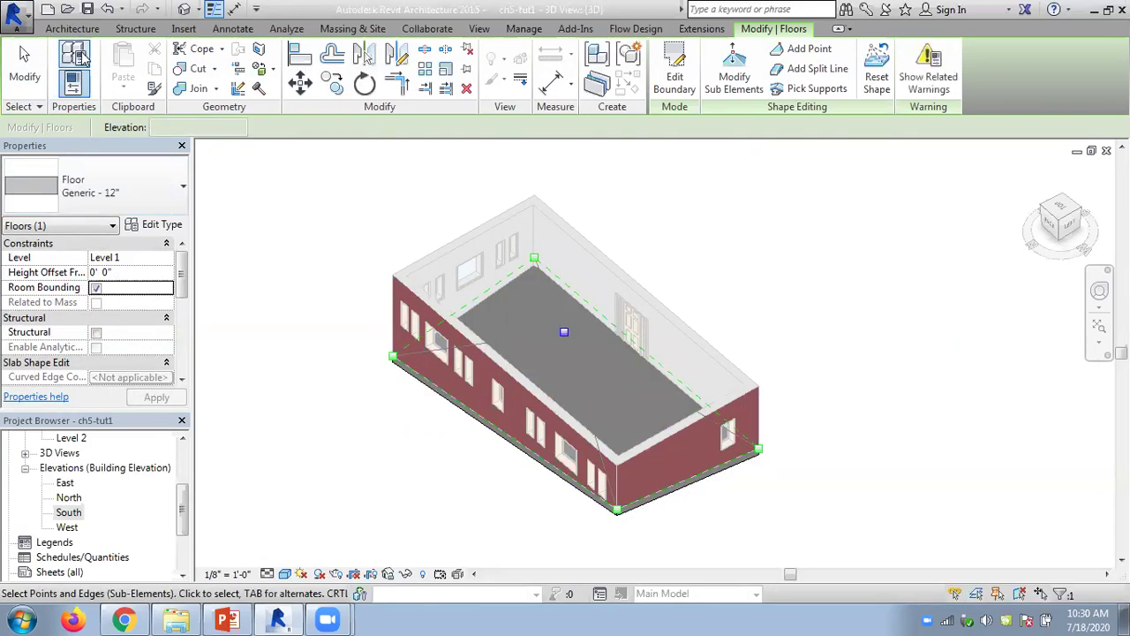
click(33, 74)
click(247, 348)
Add a second slab shape point between the centre point and the left end wall, set its elevation to -3' and finish shape editing
mouse_move(248, 348)
shift+middle_down()
mouse_move(321, 174)
mouse_move(399, 295)
mouse_move(500, 296)
mouse_move(518, 309)
shift+middle_up()
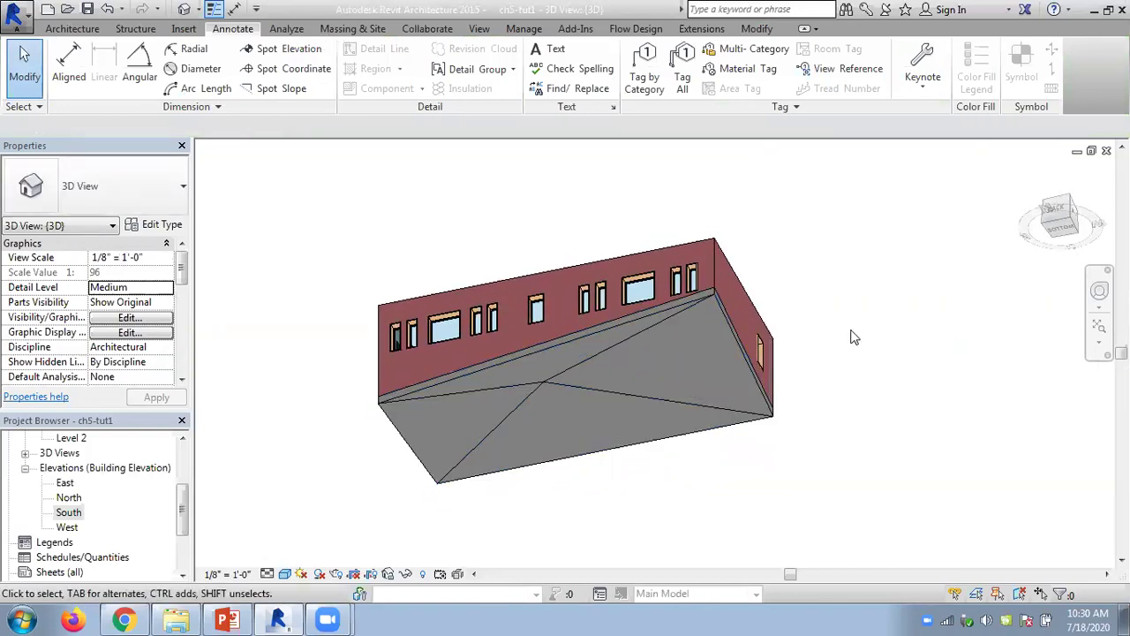
shift+middle_drag(850, 292, 795, 498)
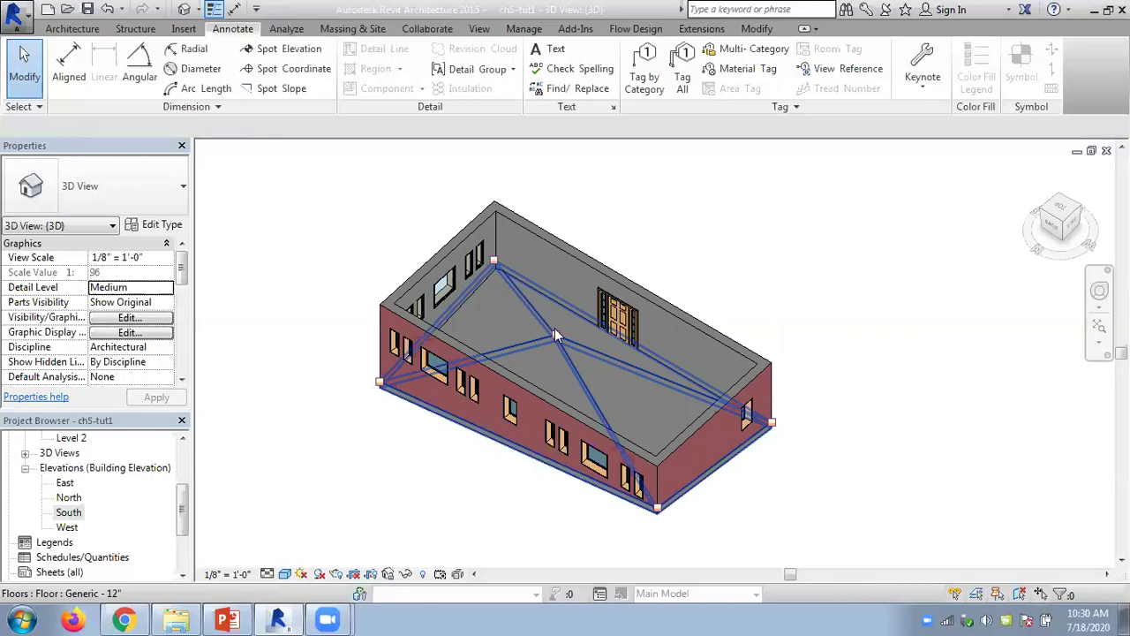
shift+middle_drag(810, 328, 821, 348)
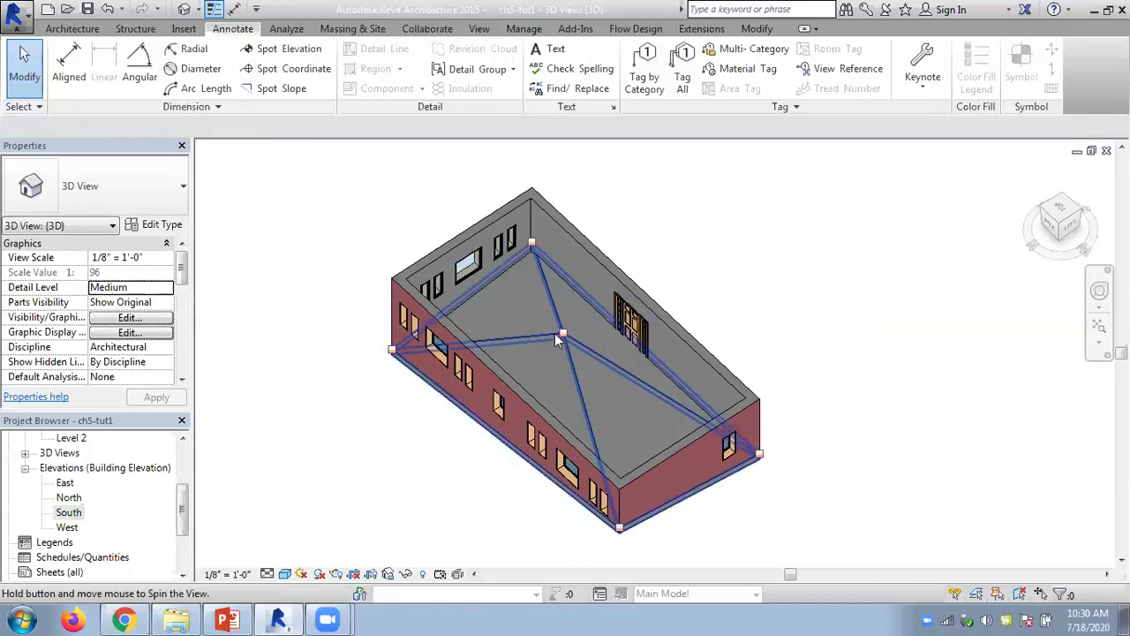
click(560, 341)
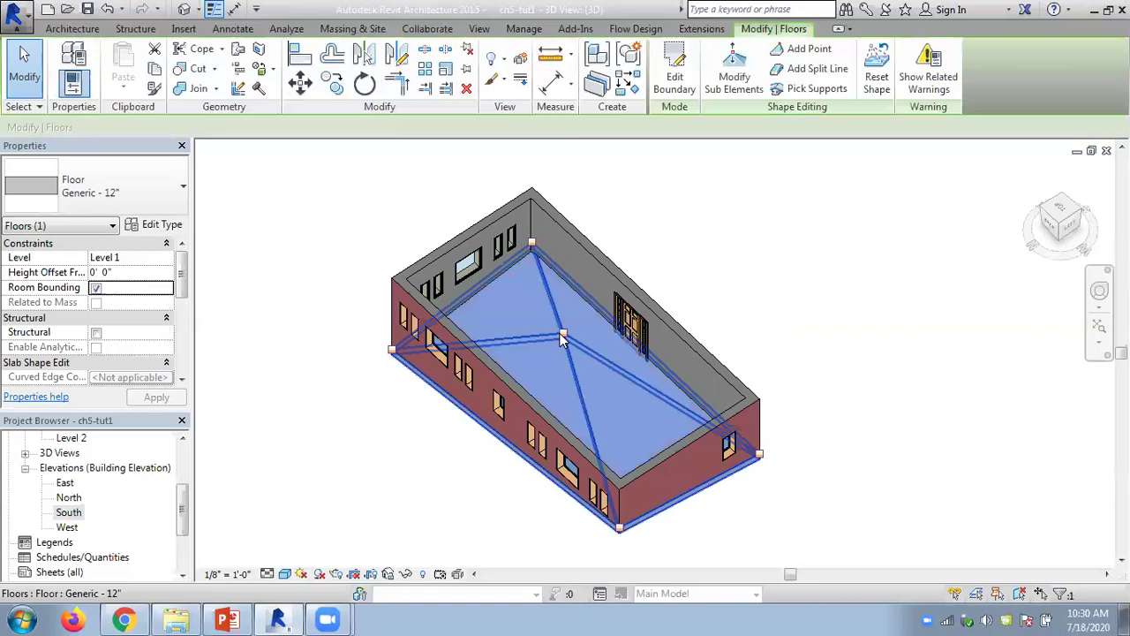
click(807, 48)
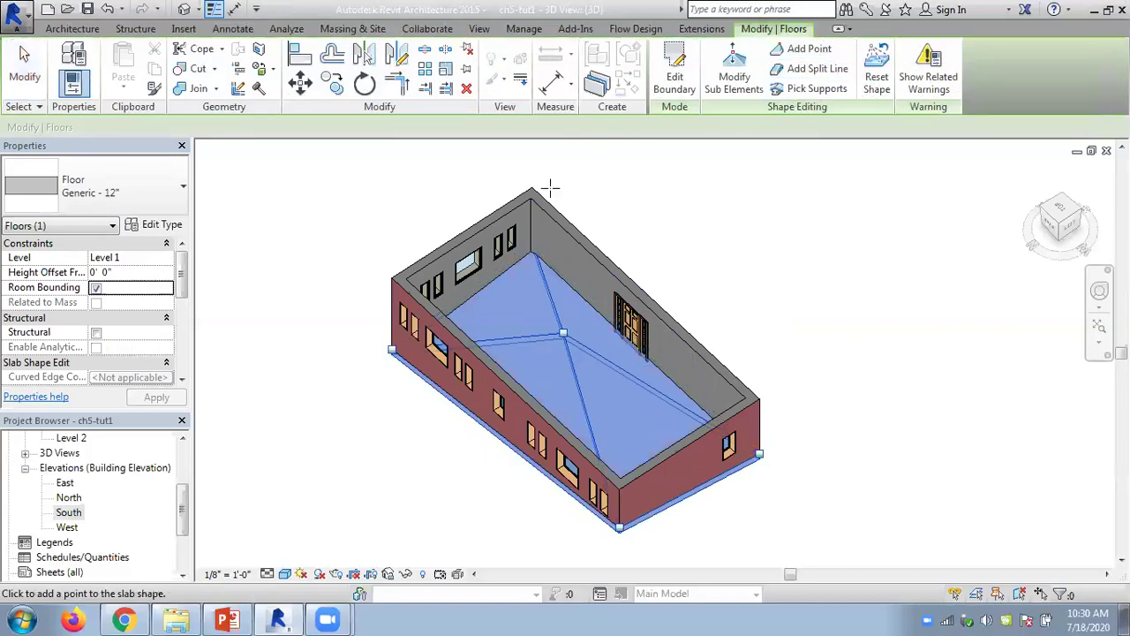
click(506, 306)
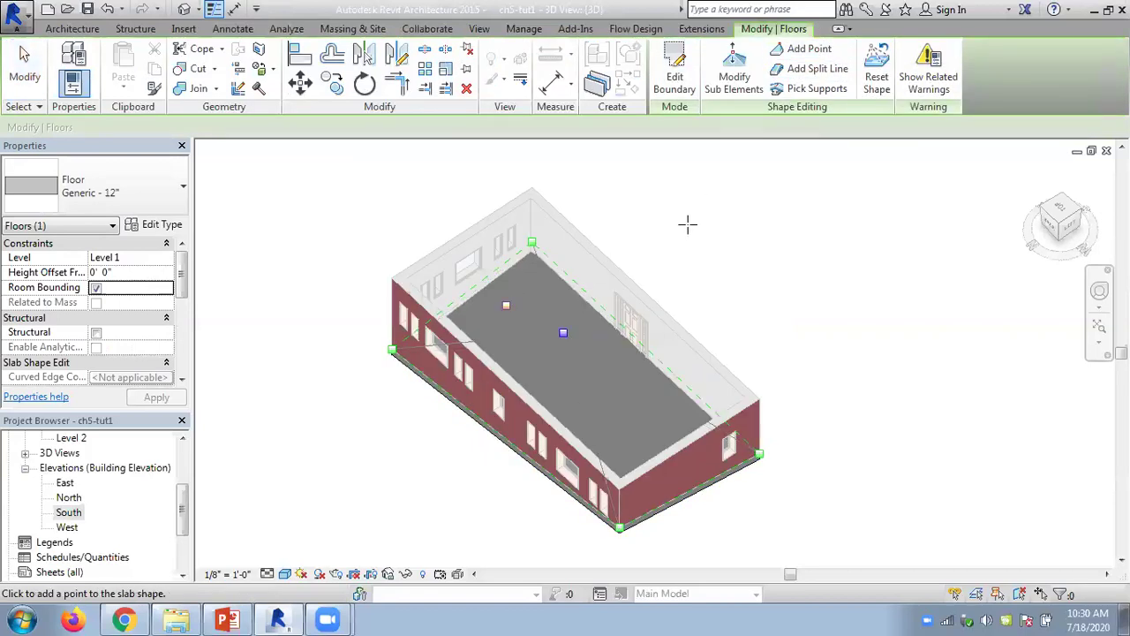
key(Escape)
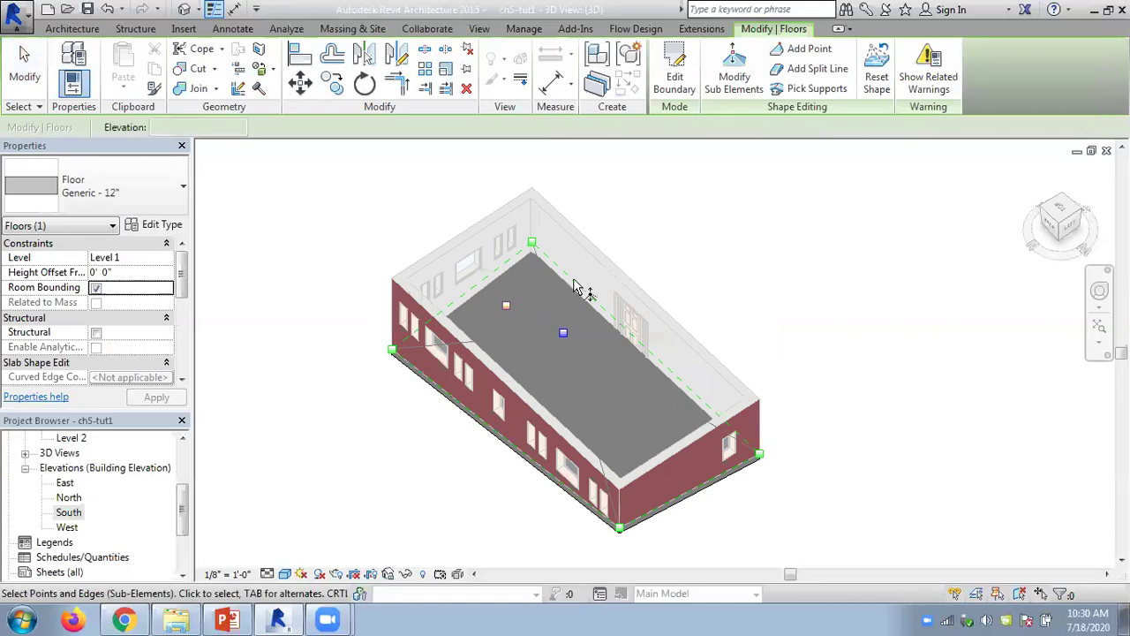
click(507, 306)
click(520, 293)
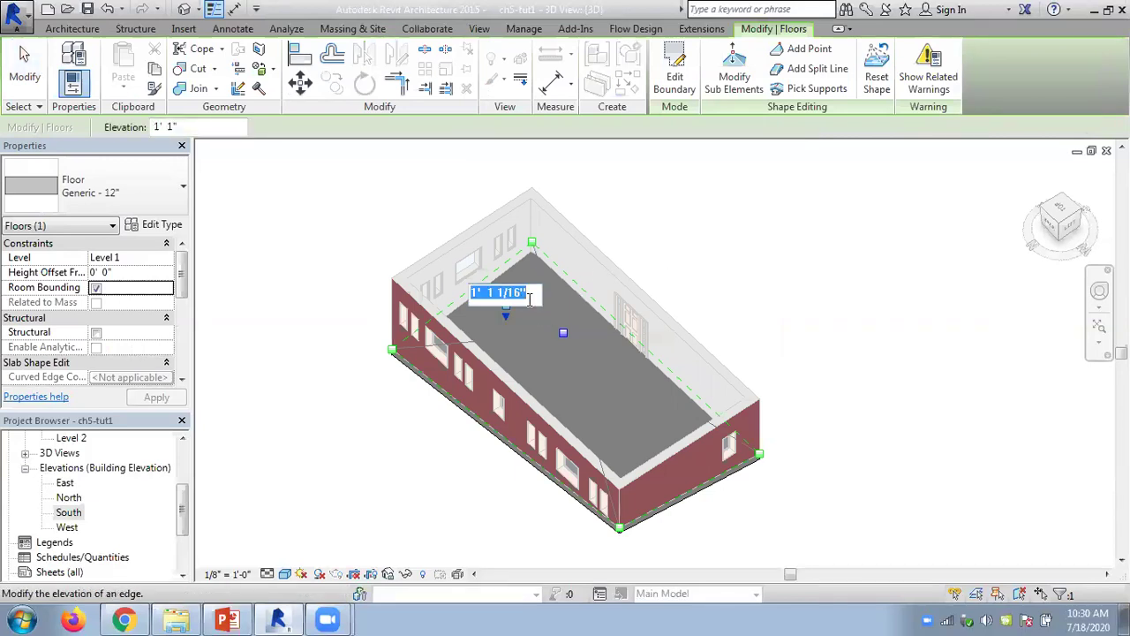
text(-3)
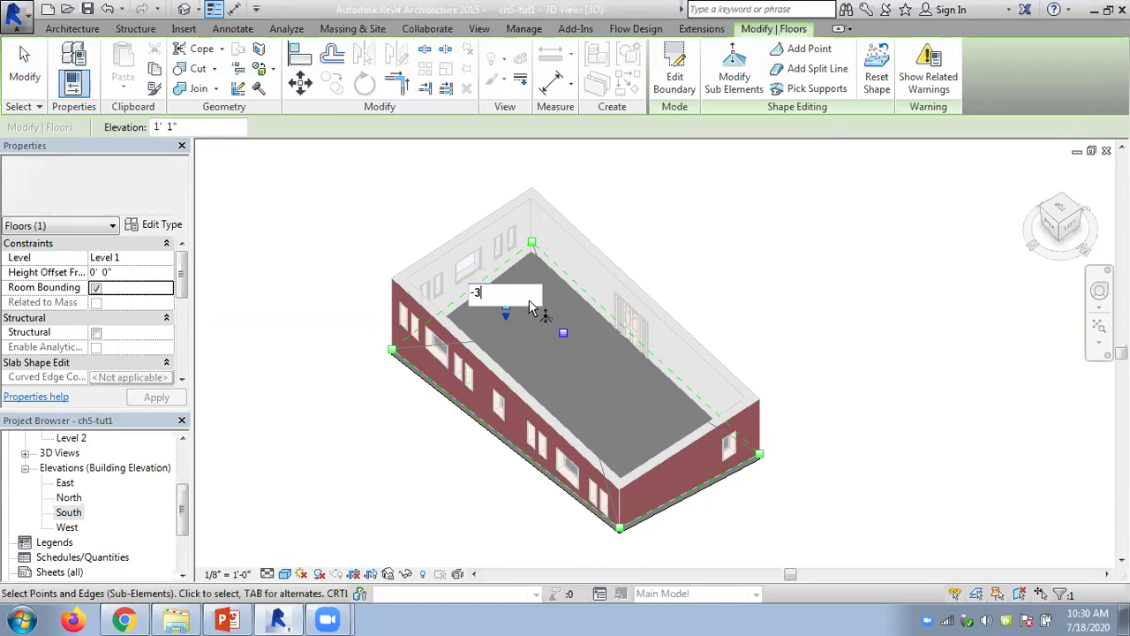
key(Return)
click(9, 73)
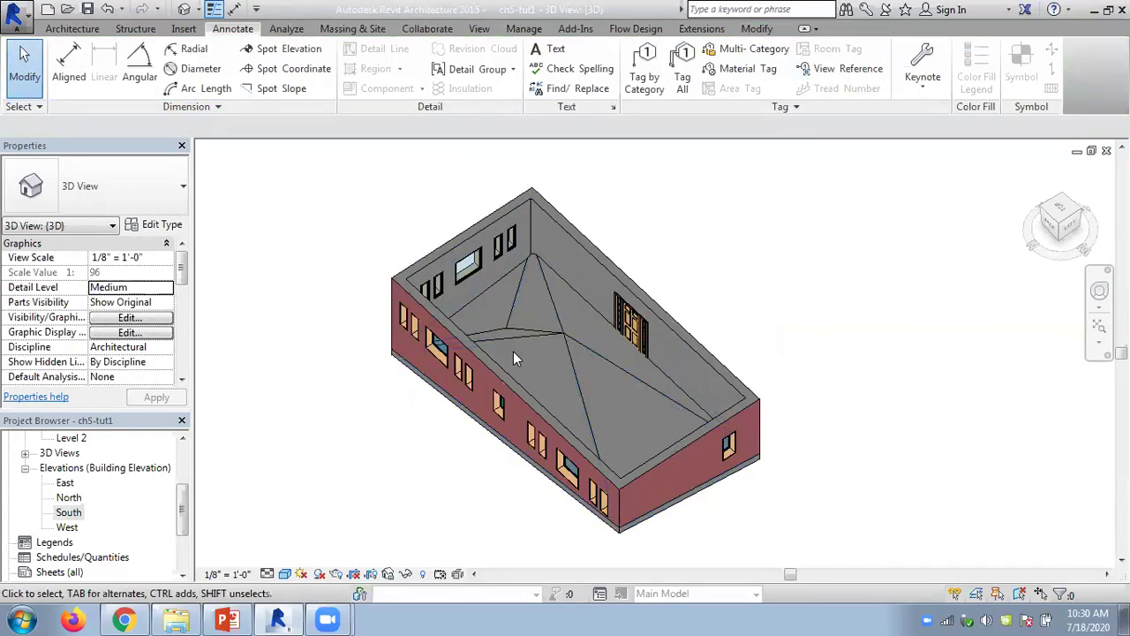
Reset the shape of the floor slab to remove its added points and elevation changes
shift+middle_drag(581, 383, 840, 287)
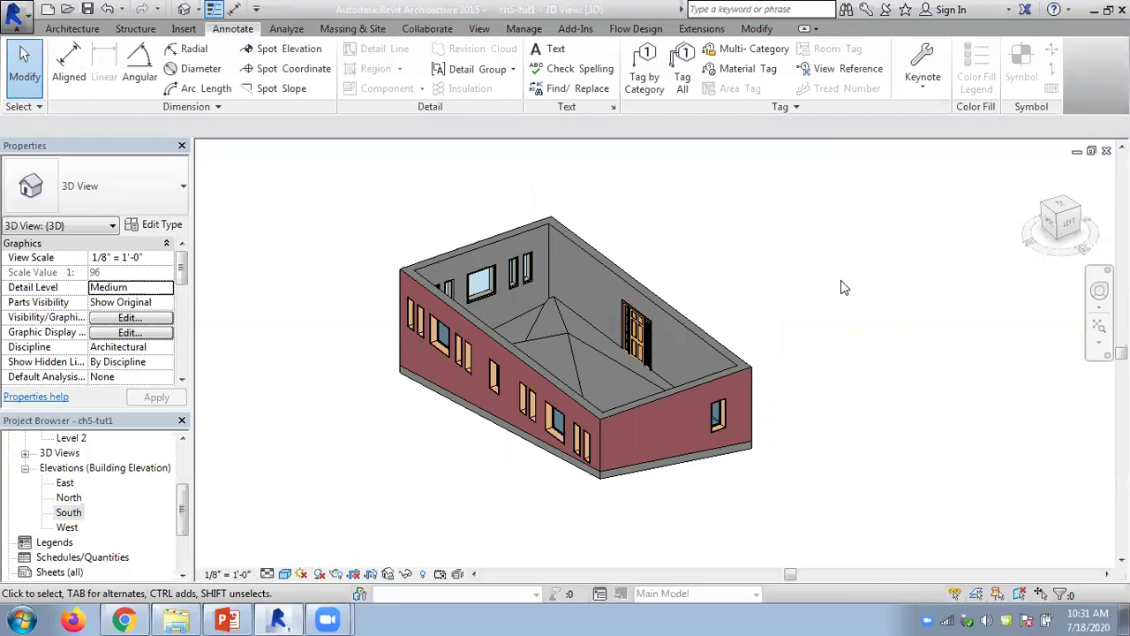
click(587, 341)
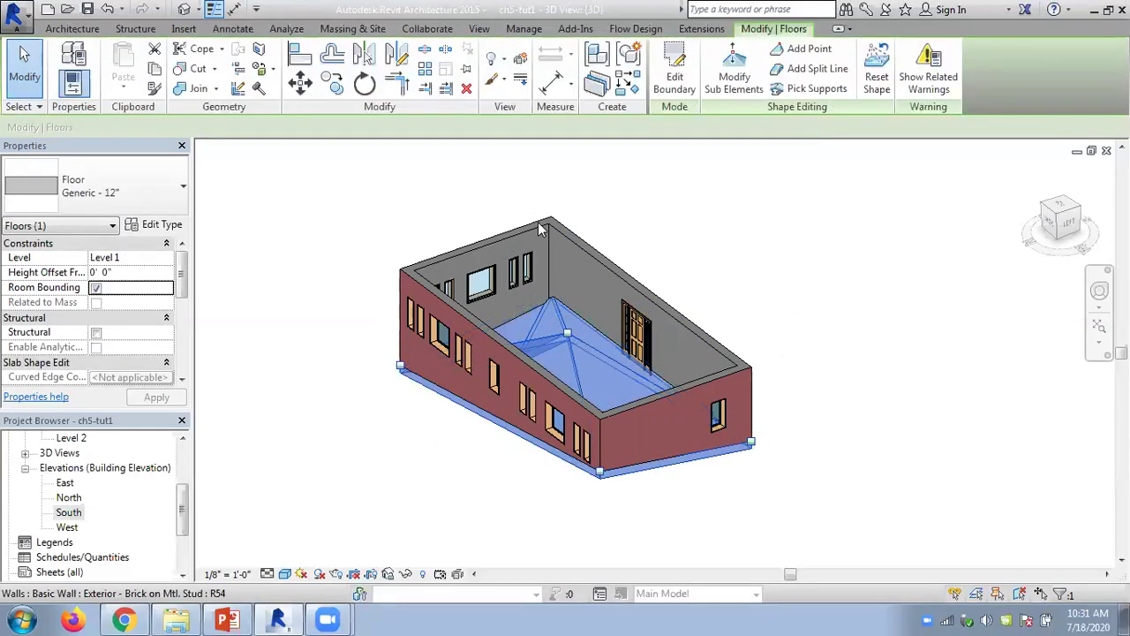
click(877, 82)
click(796, 305)
shift+middle_drag(793, 334, 752, 454)
Add two shape points inside the floor slab, one toward each end of the building, and finish shape editing
click(699, 456)
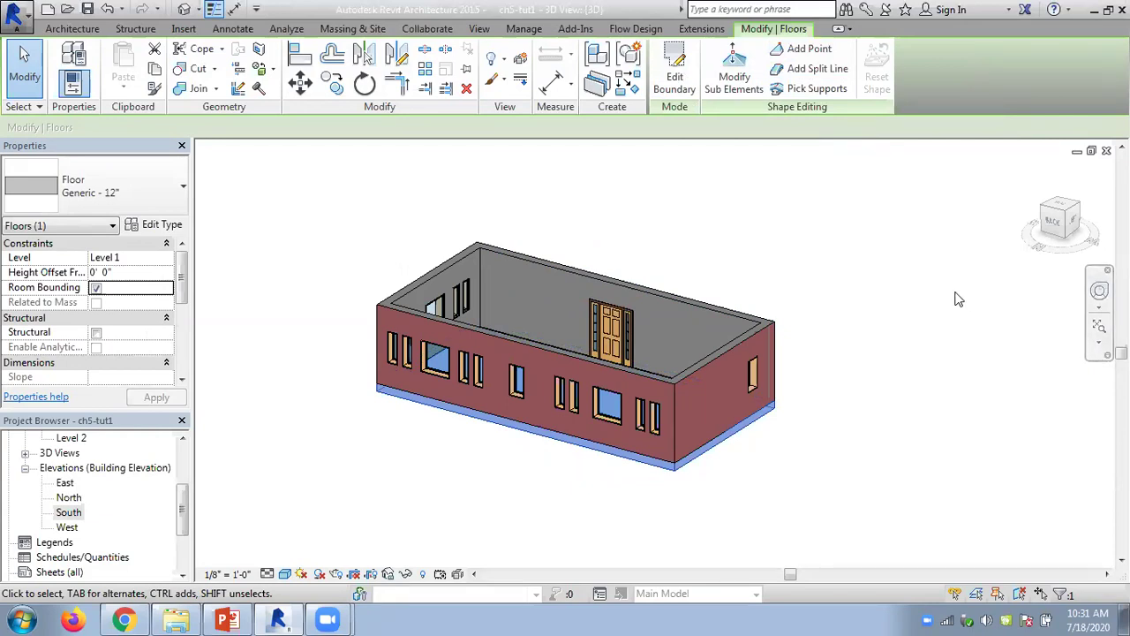
click(746, 80)
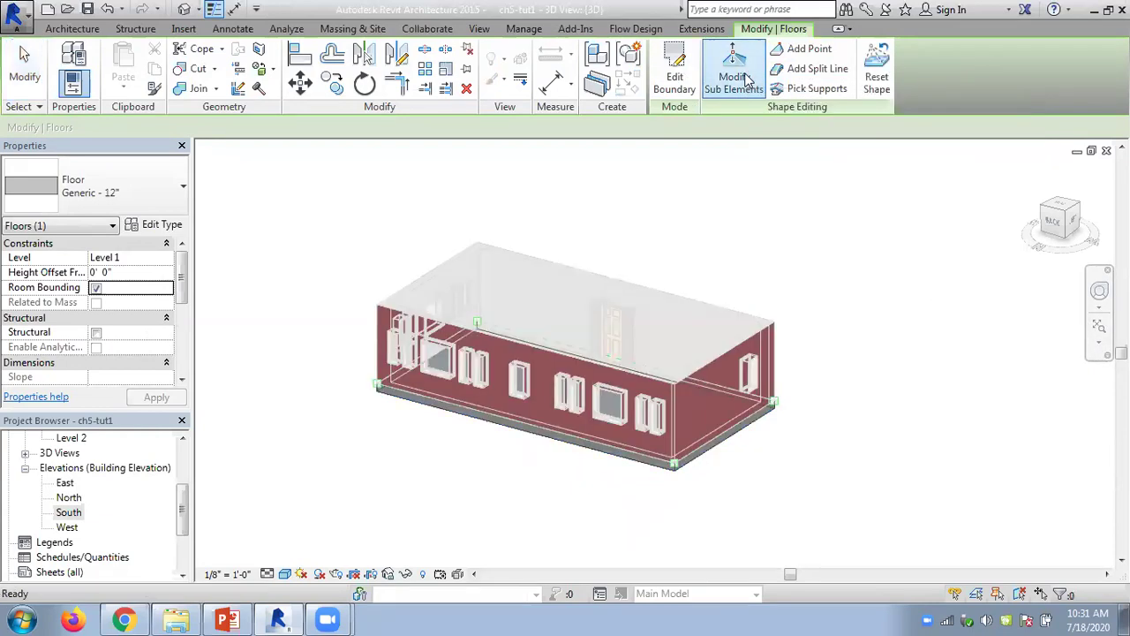
shift+middle_drag(871, 371, 857, 503)
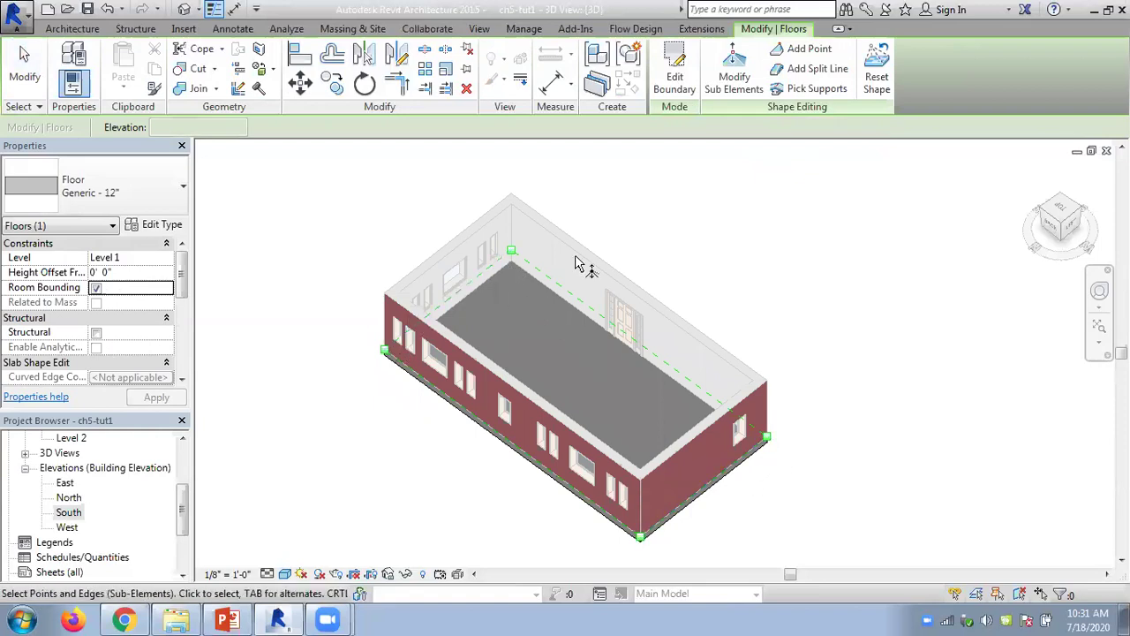
click(824, 53)
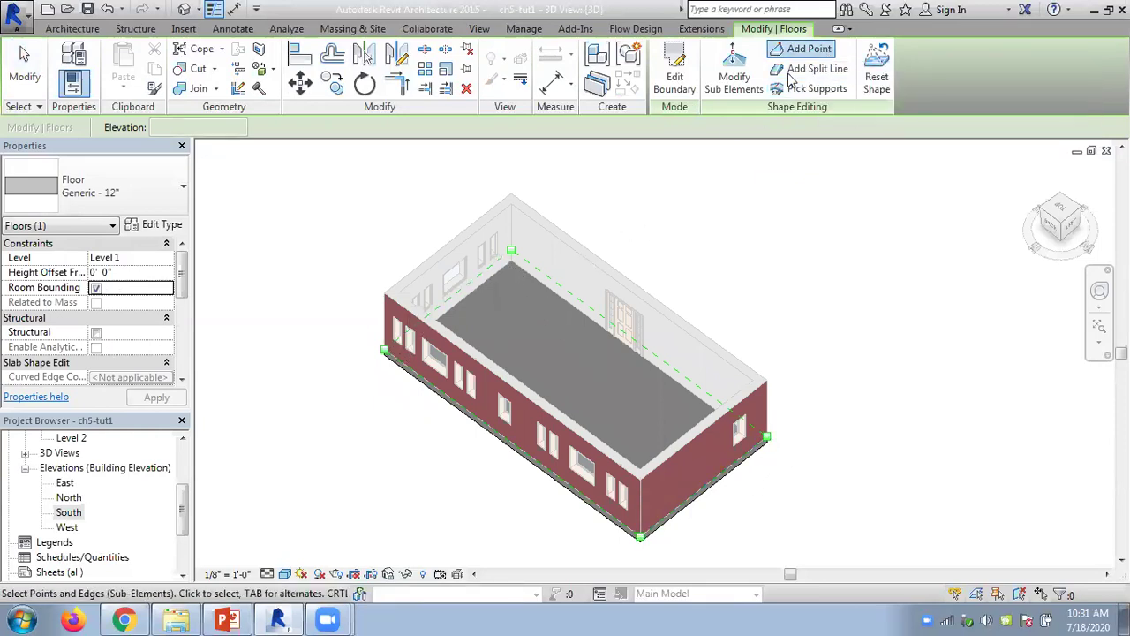
click(523, 337)
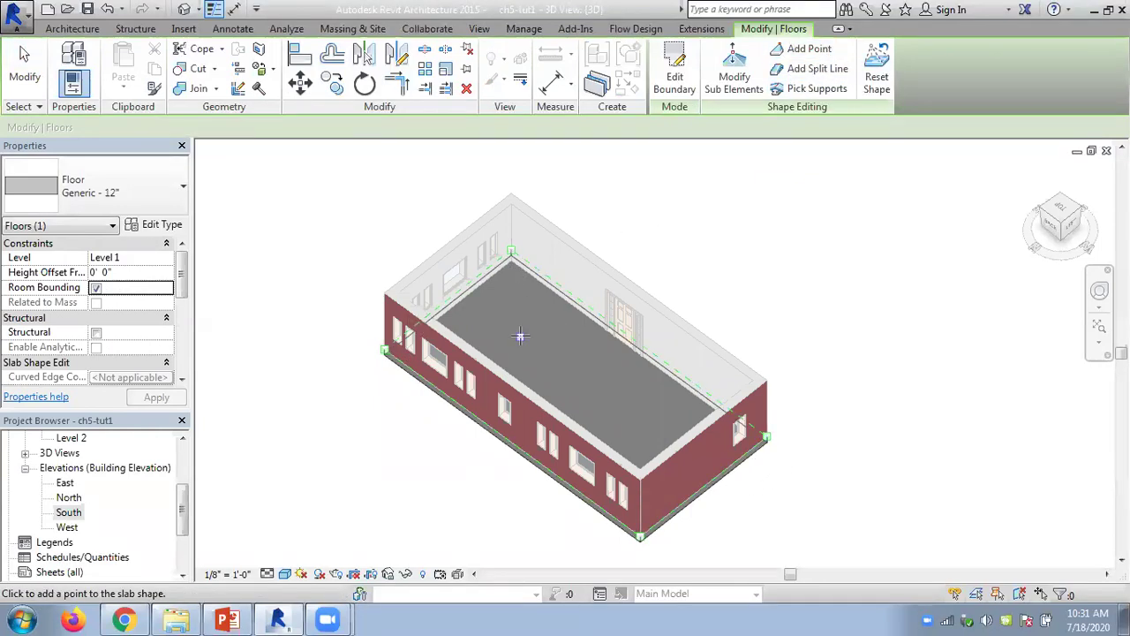
click(616, 412)
click(24, 66)
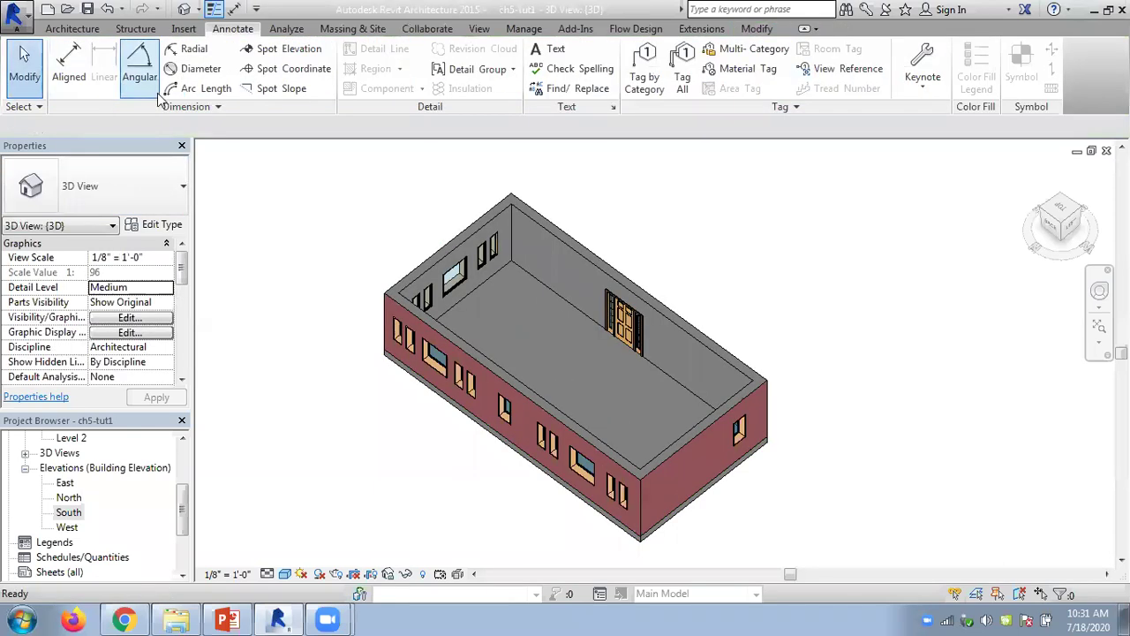
Open the Level 1 floor plan
scroll(84, 478, up, 3)
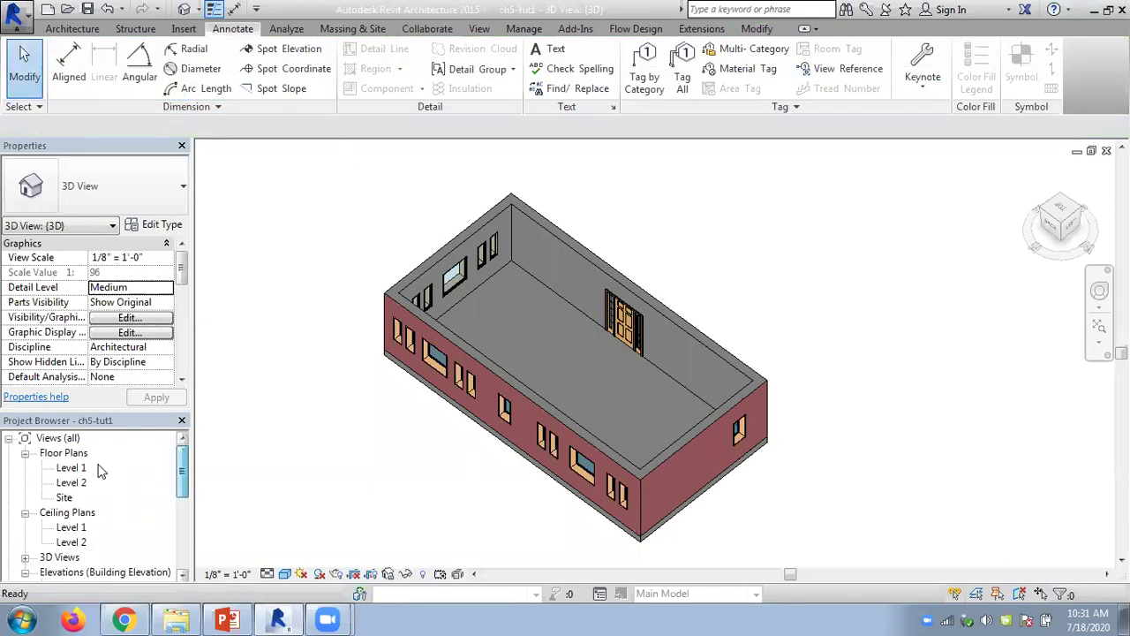
double_click(72, 467)
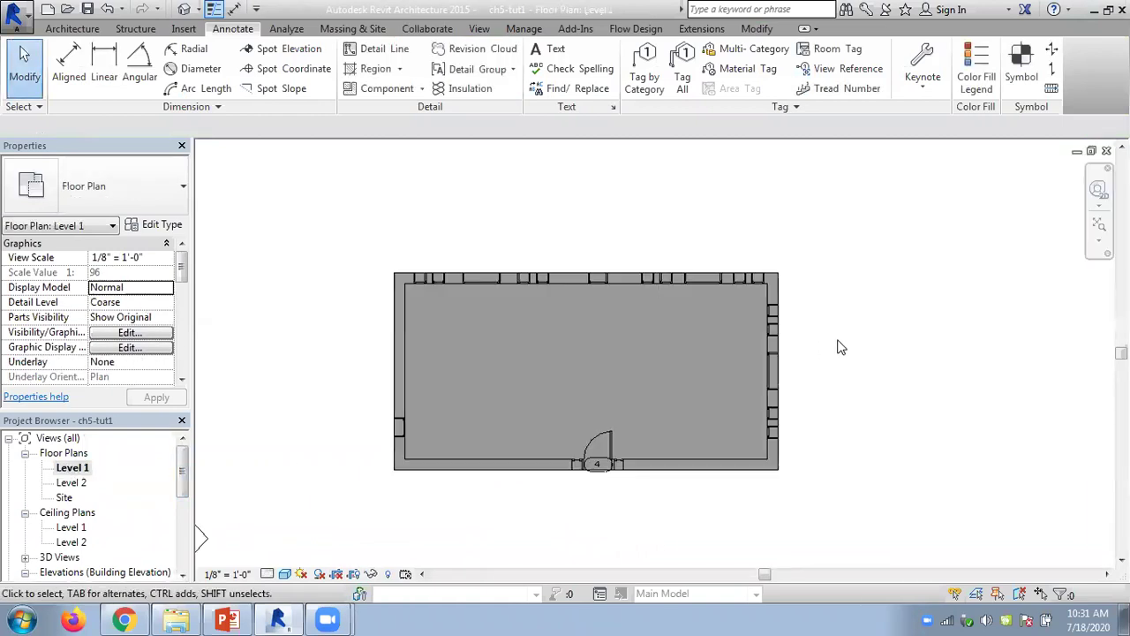
drag(328, 227, 824, 534)
click(667, 62)
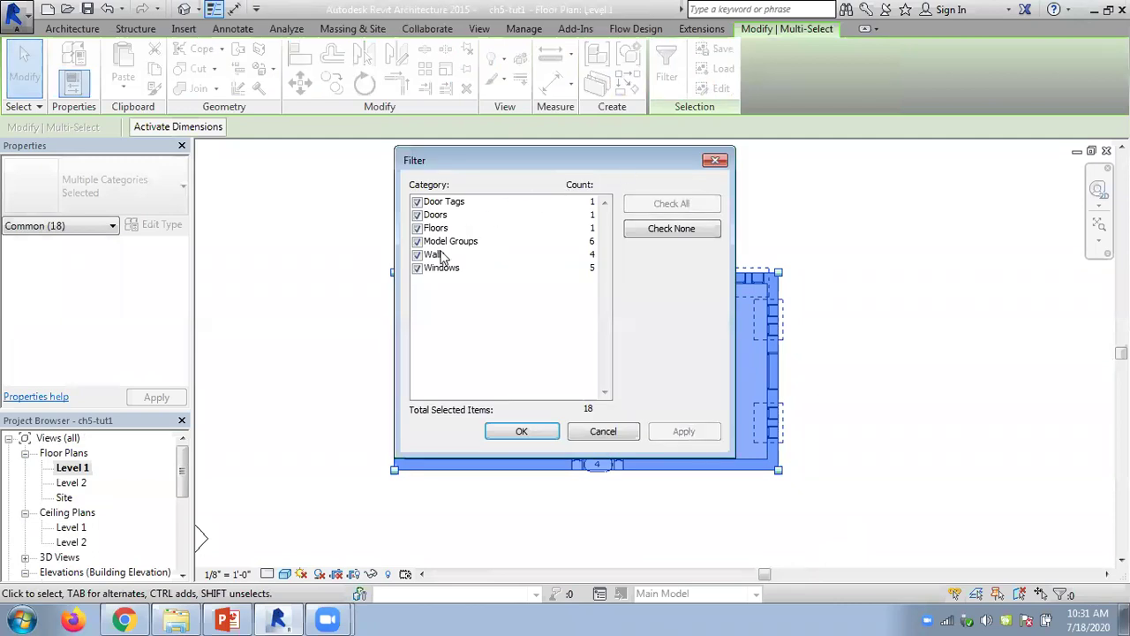
click(419, 229)
click(672, 228)
click(417, 228)
click(520, 431)
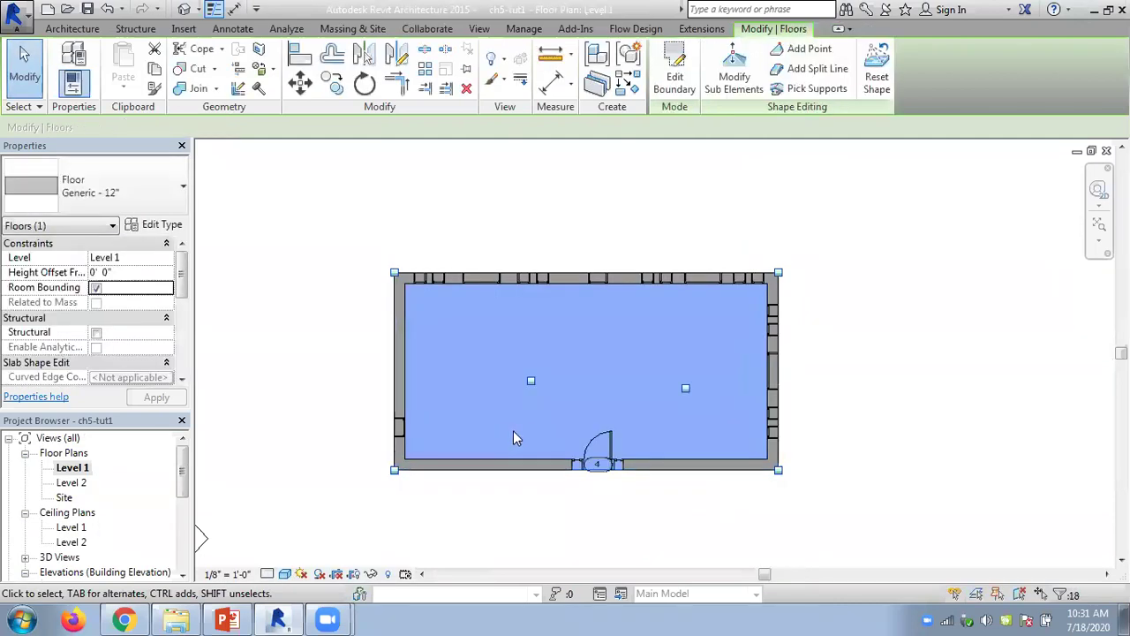
click(734, 81)
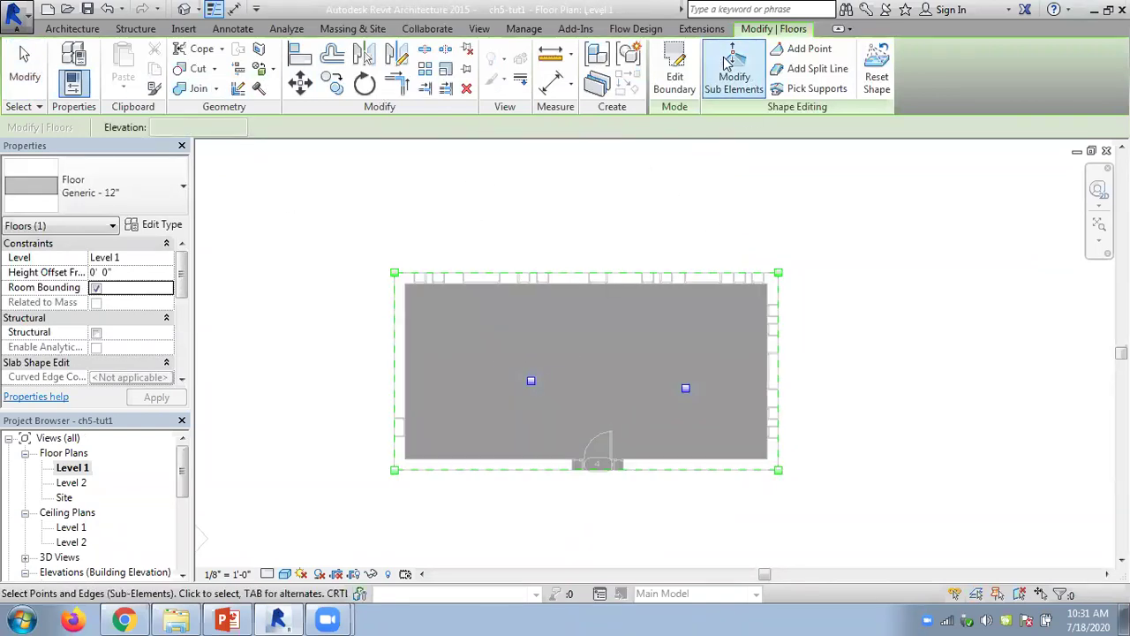
Draw a vertical detail line in the <Centerline> style, about 28'-6" long, crossing the building near its left end wall
click(232, 28)
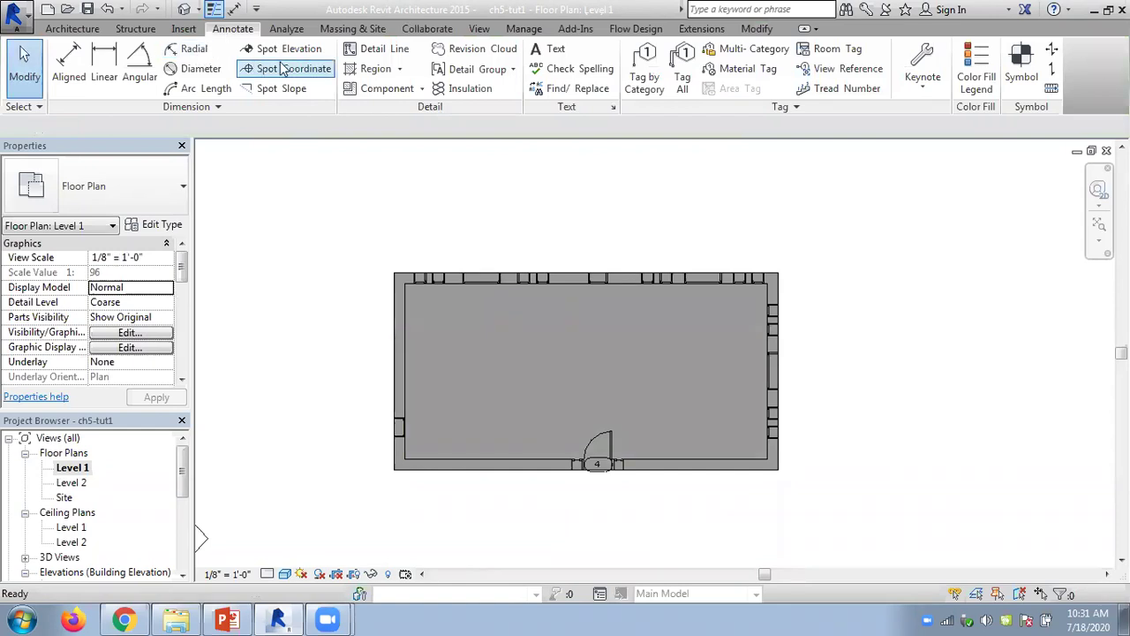
click(381, 49)
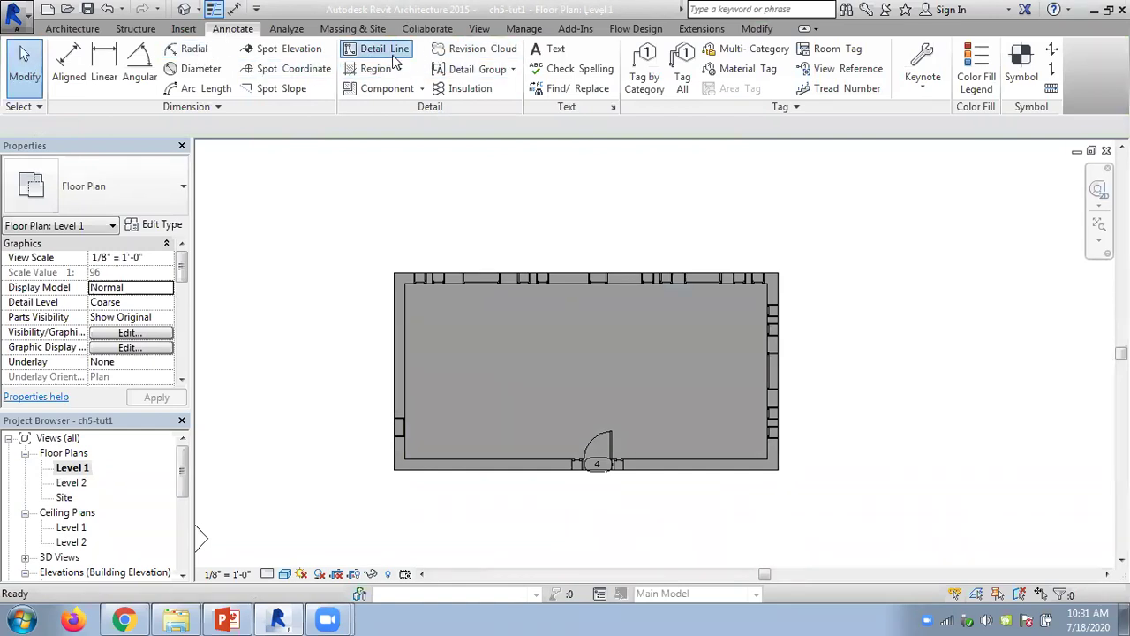
click(232, 28)
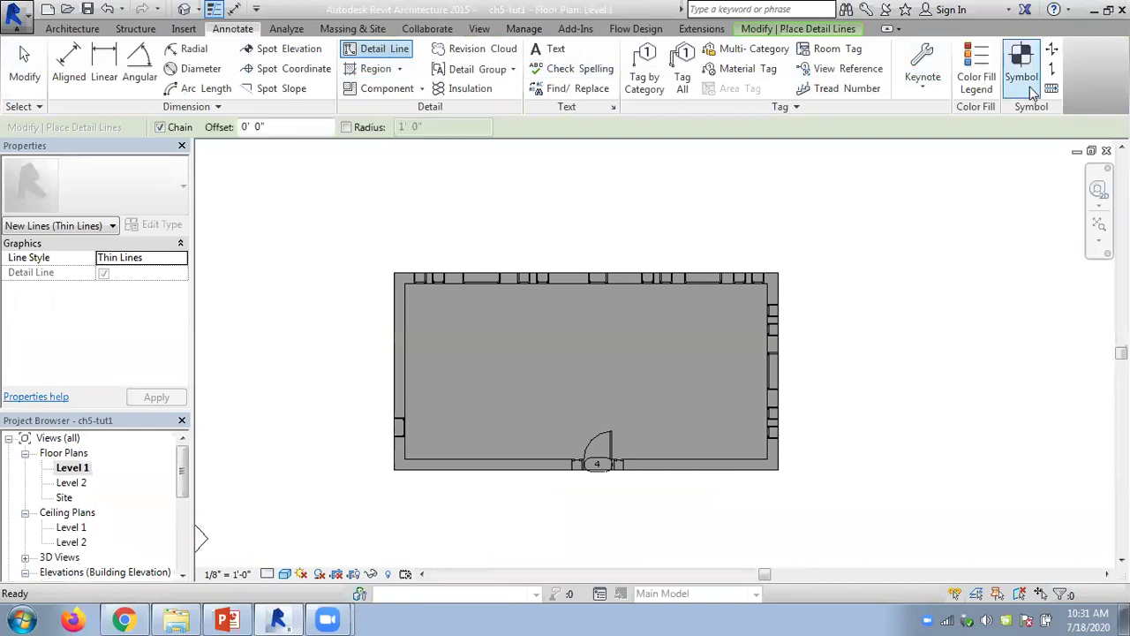
key(Escape)
click(384, 48)
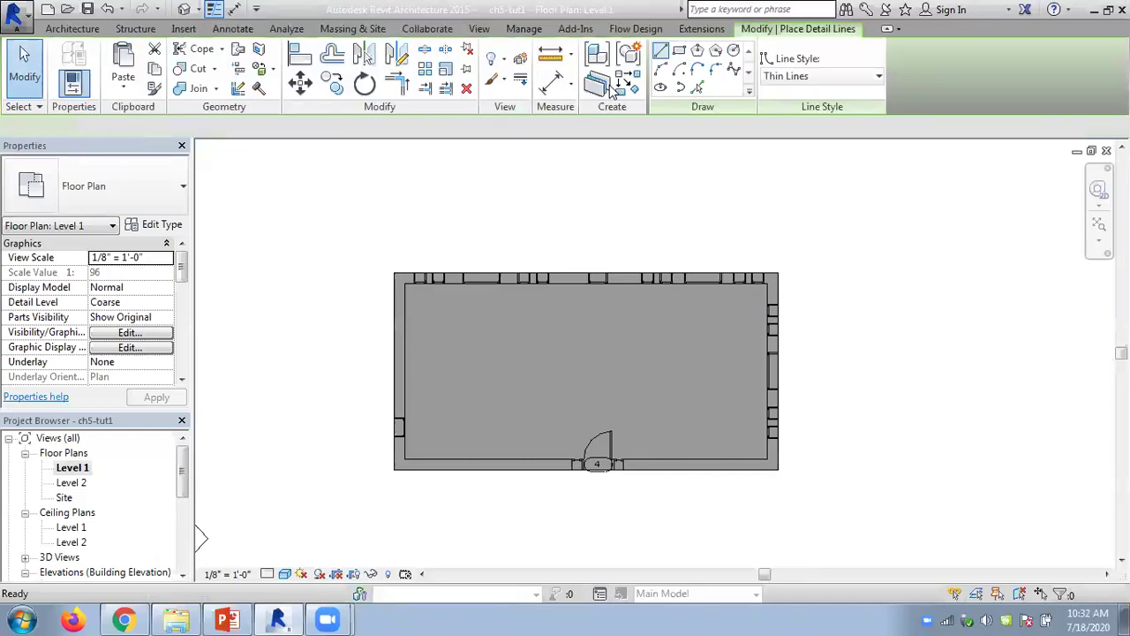
click(846, 77)
scroll(795, 142, up, 1)
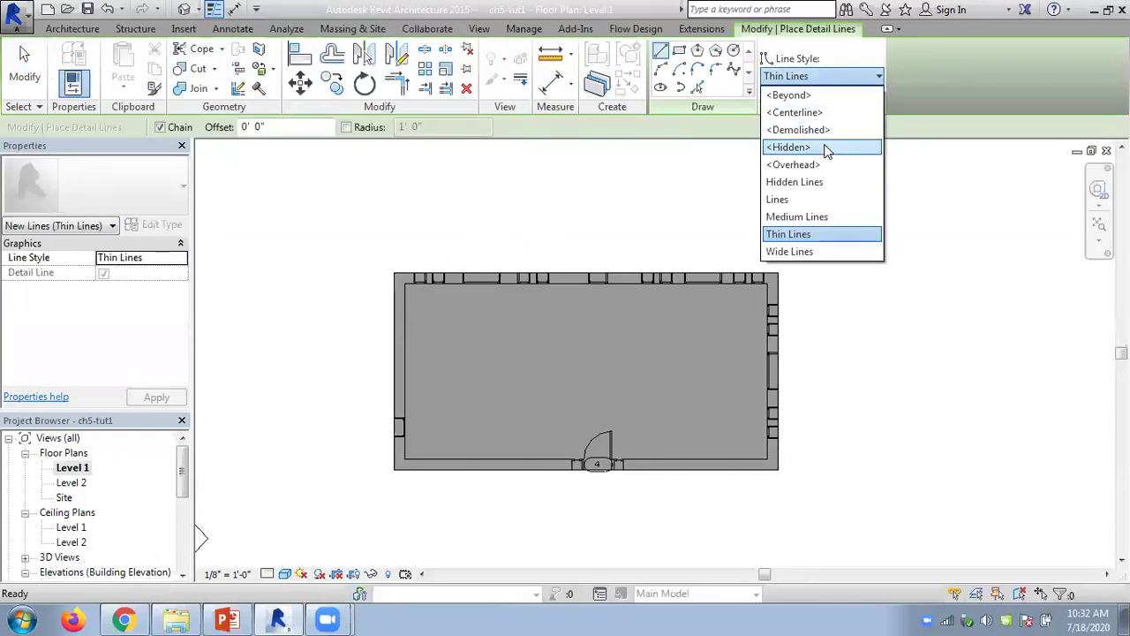
click(795, 103)
click(478, 227)
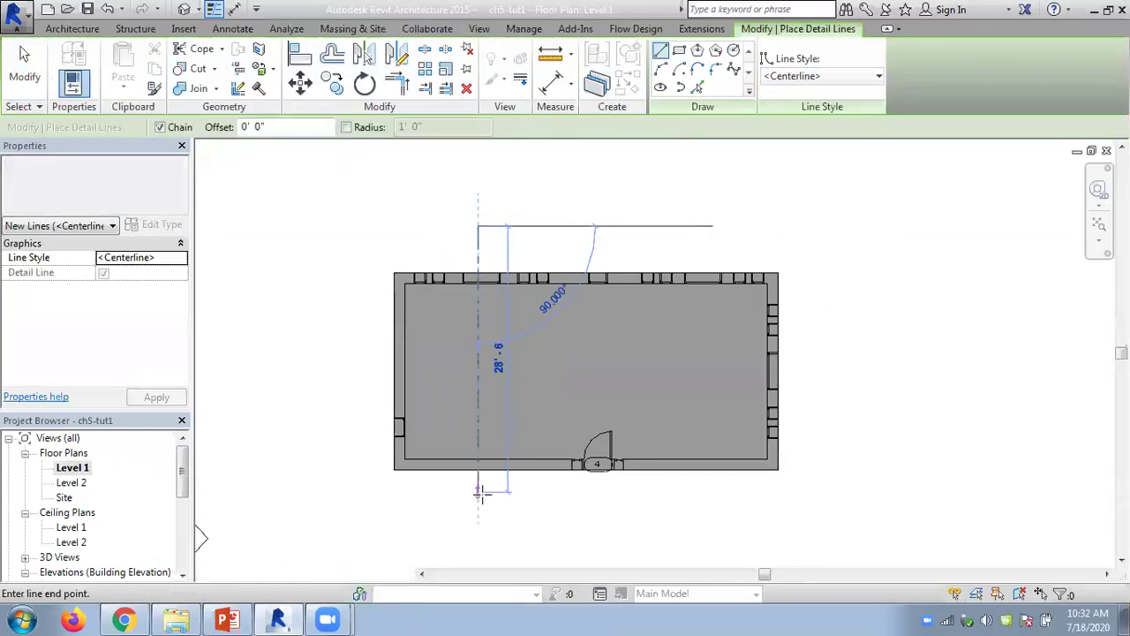
click(482, 496)
key(Escape)
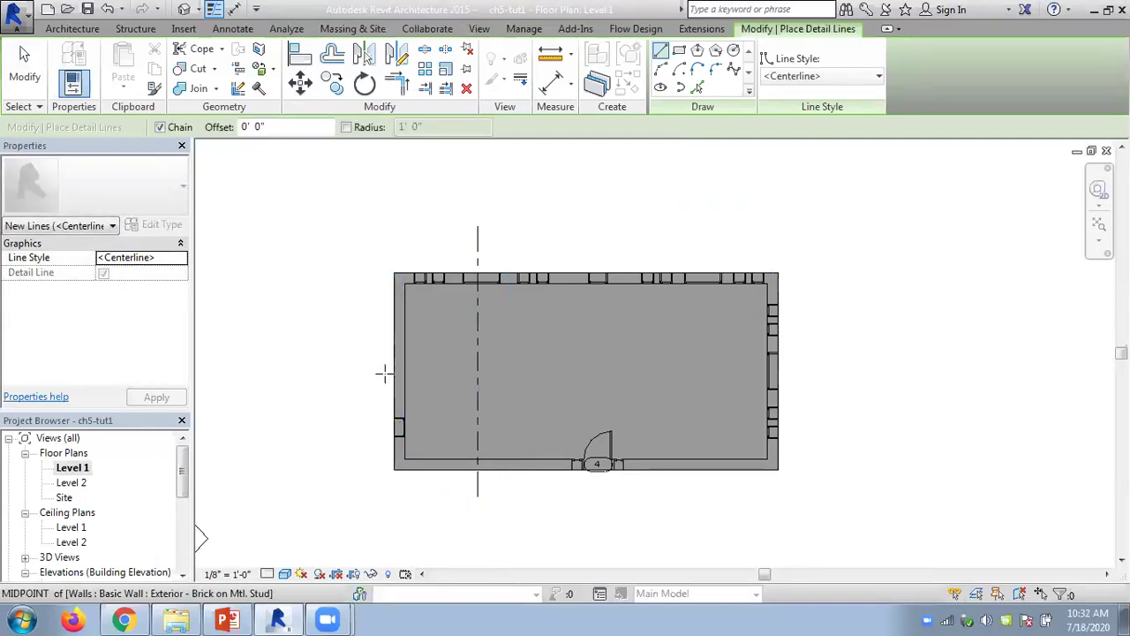
Draw a horizontal centreline detail line from the left wall's midpoint across the building to beyond the right wall
click(392, 371)
click(856, 371)
key(Escape)
key(Escape)
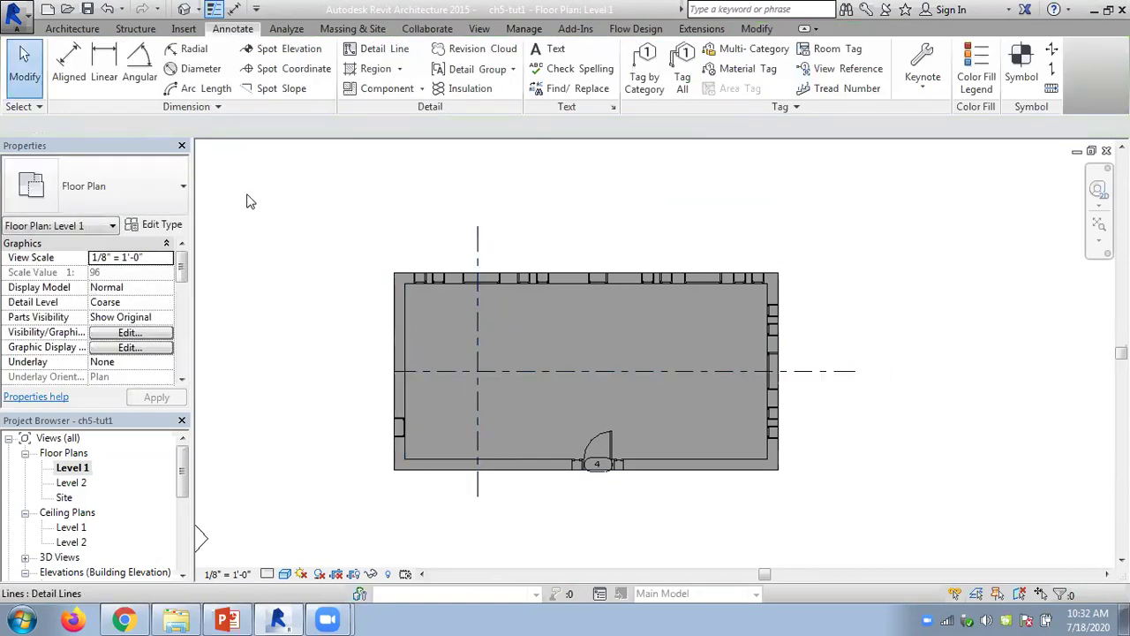
Place an aligned dimension above the building between the left wall's centreline and the vertical detail line
click(69, 64)
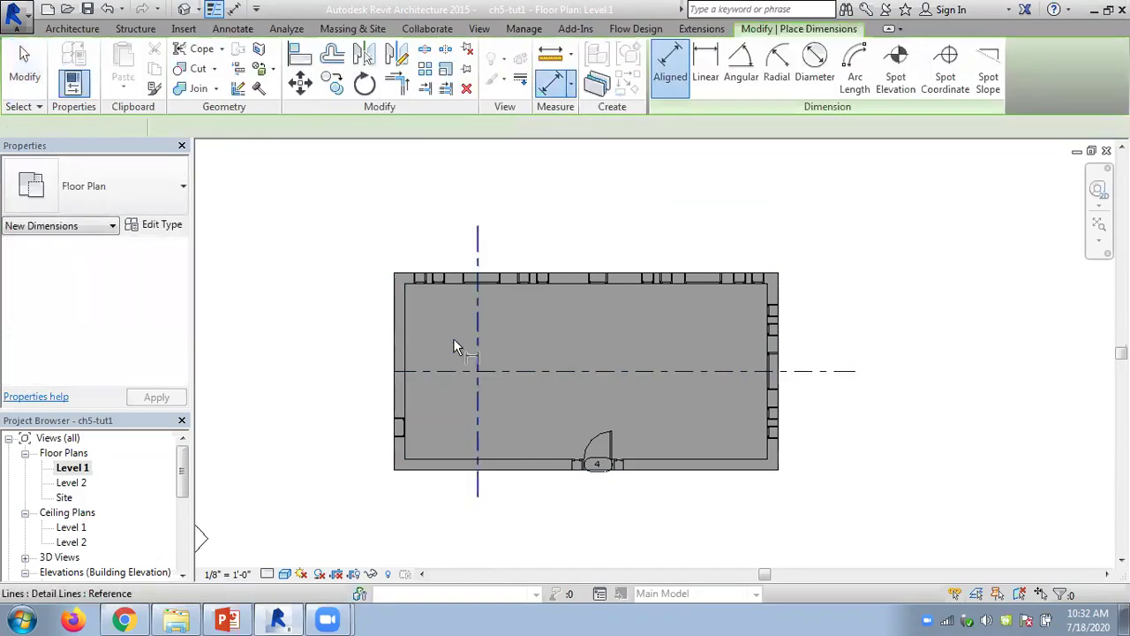
click(404, 340)
click(408, 240)
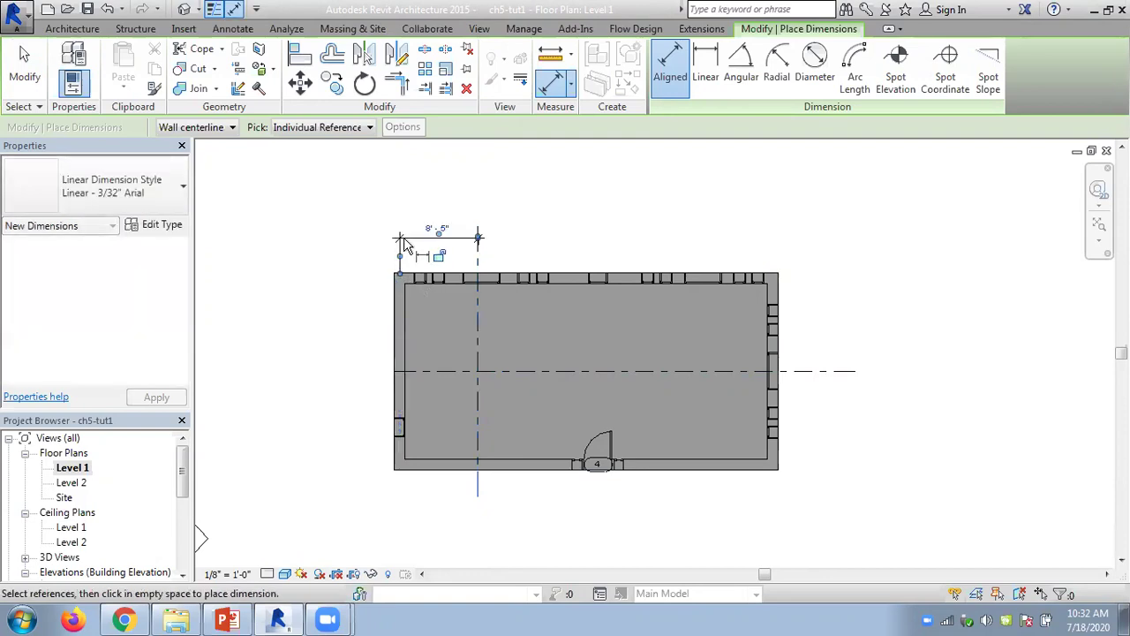
key(Escape)
key(Escape)
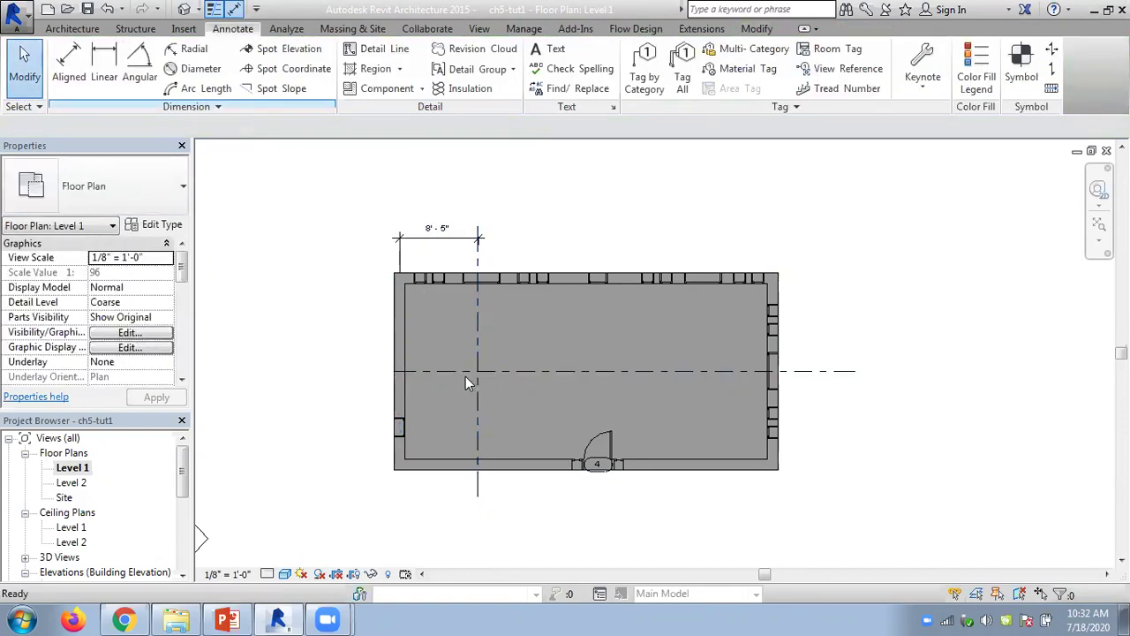
Select everything in the Level 1 plan and filter the selection down to the Floors category only
drag(316, 168, 890, 561)
click(667, 70)
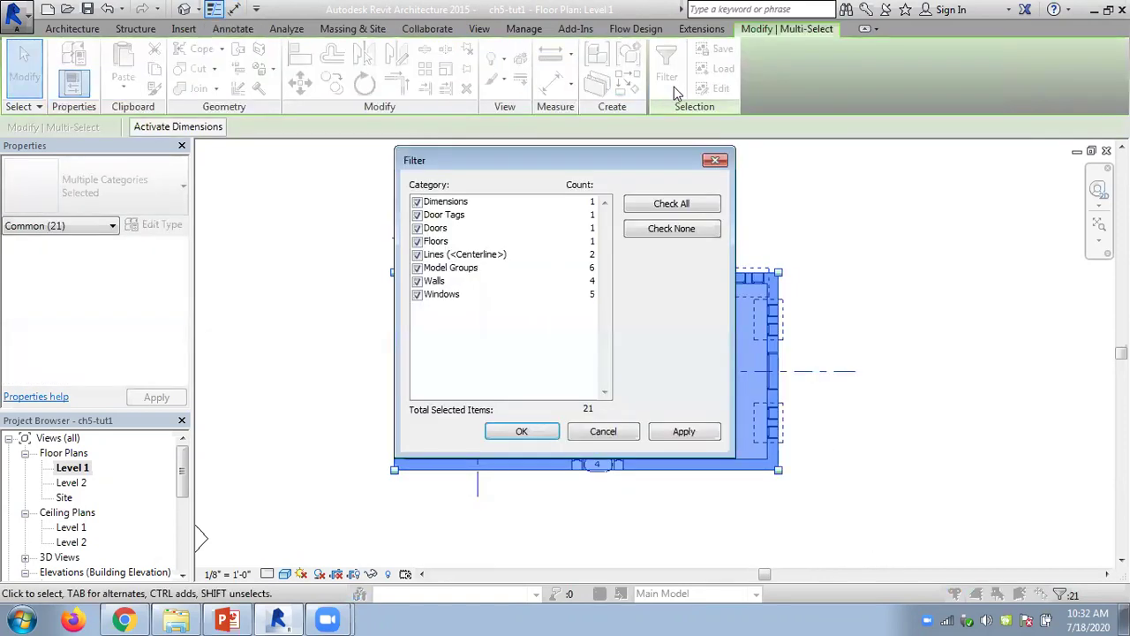
click(656, 233)
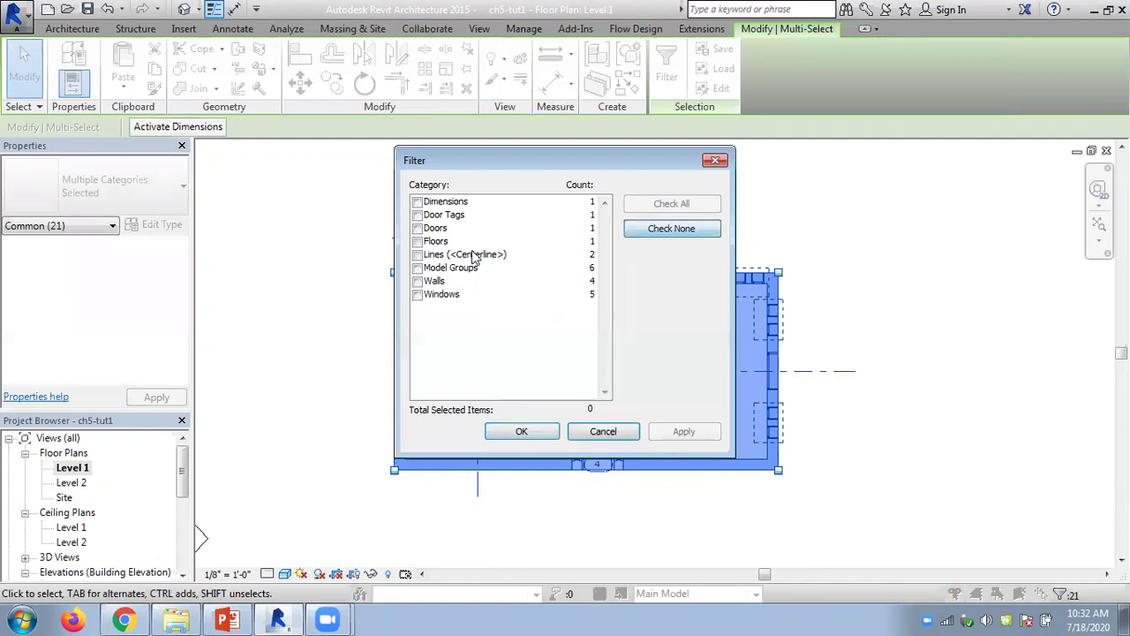
click(417, 242)
click(522, 435)
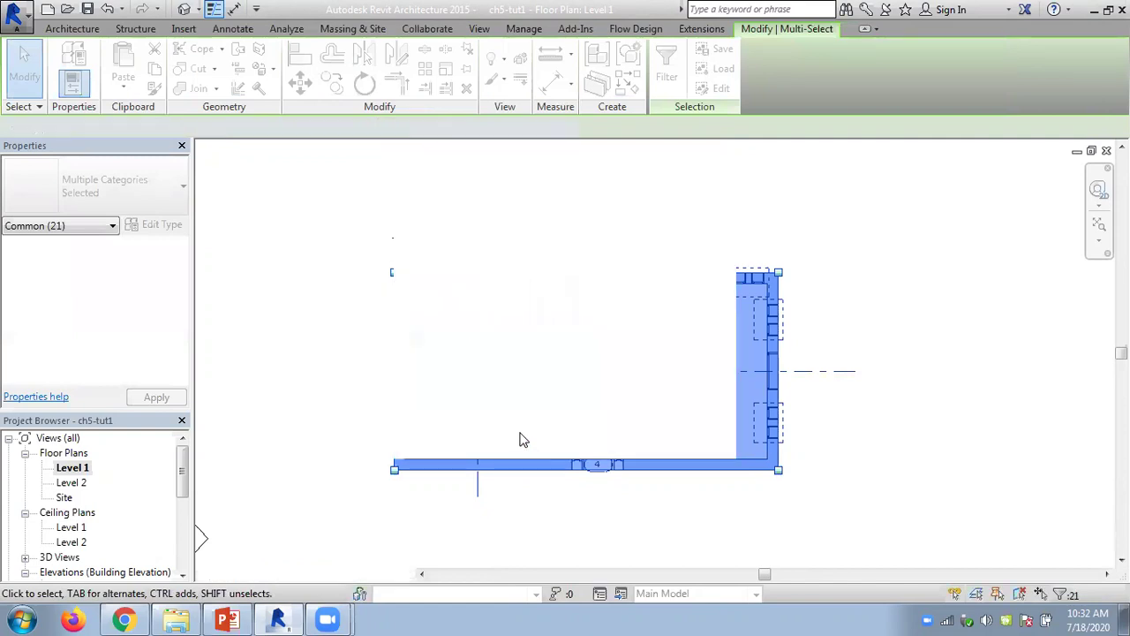
Add a slab shape point at the intersection of the two centreline detail lines
click(734, 80)
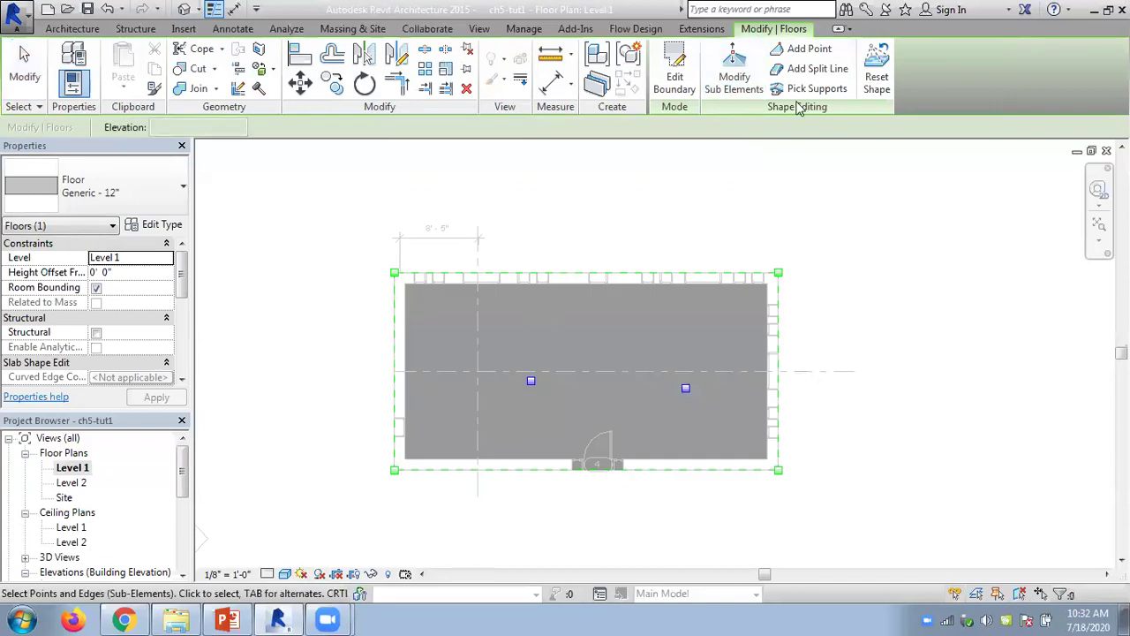
click(802, 49)
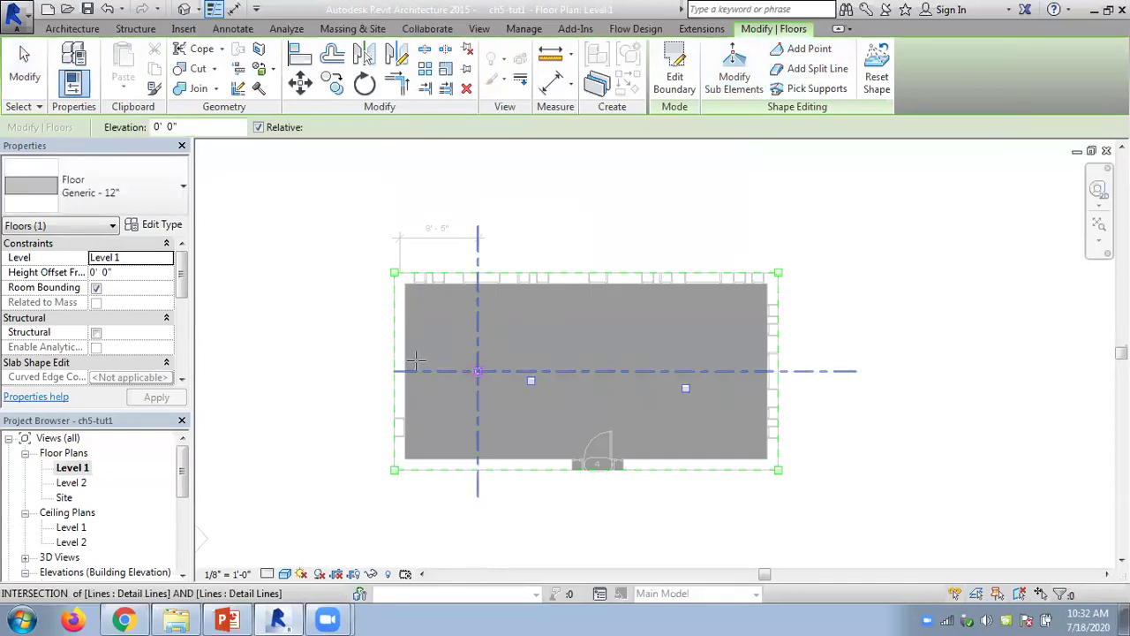
click(478, 371)
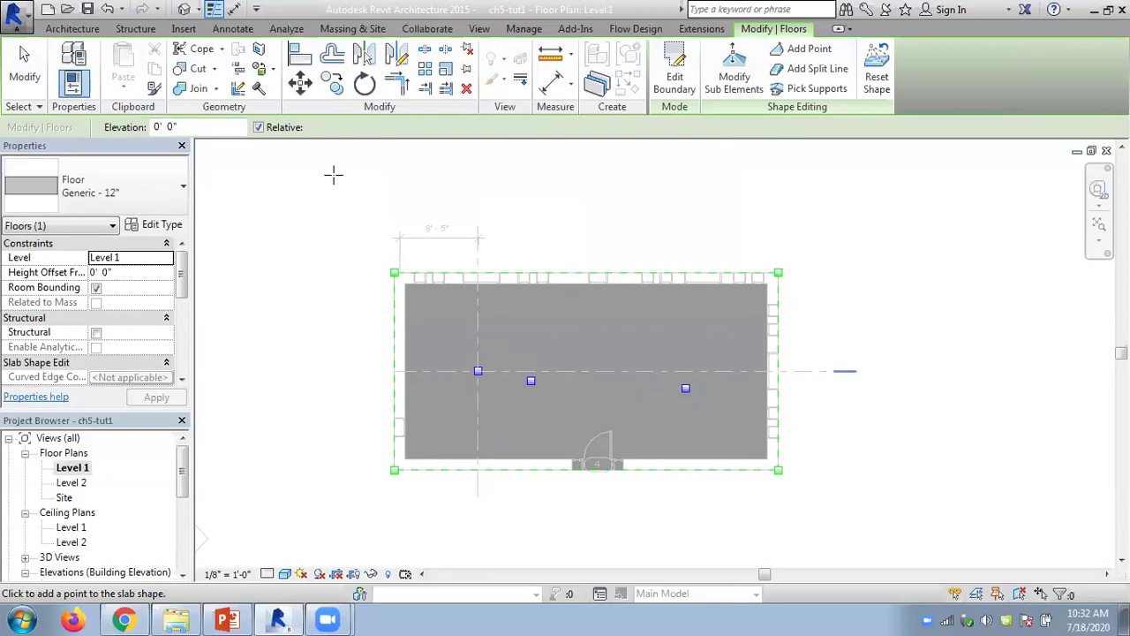
key(Escape)
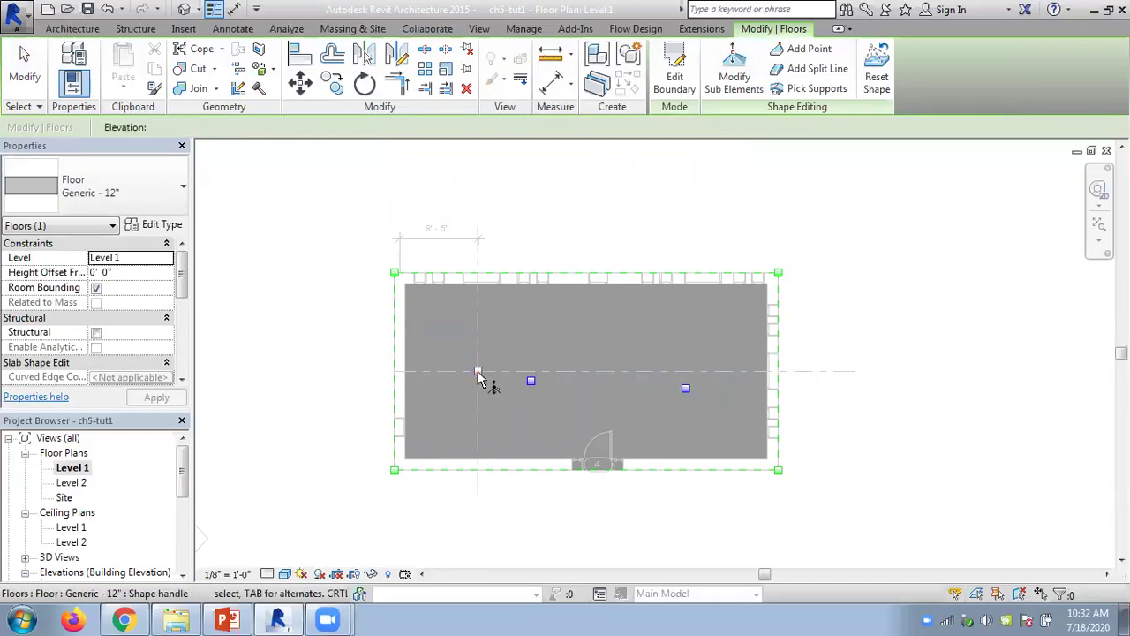
Set the elevation of the shape point at the centreline intersection to -3' and finish shape editing
click(478, 375)
click(495, 365)
key(BackSpace)
text(-3)
key(Return)
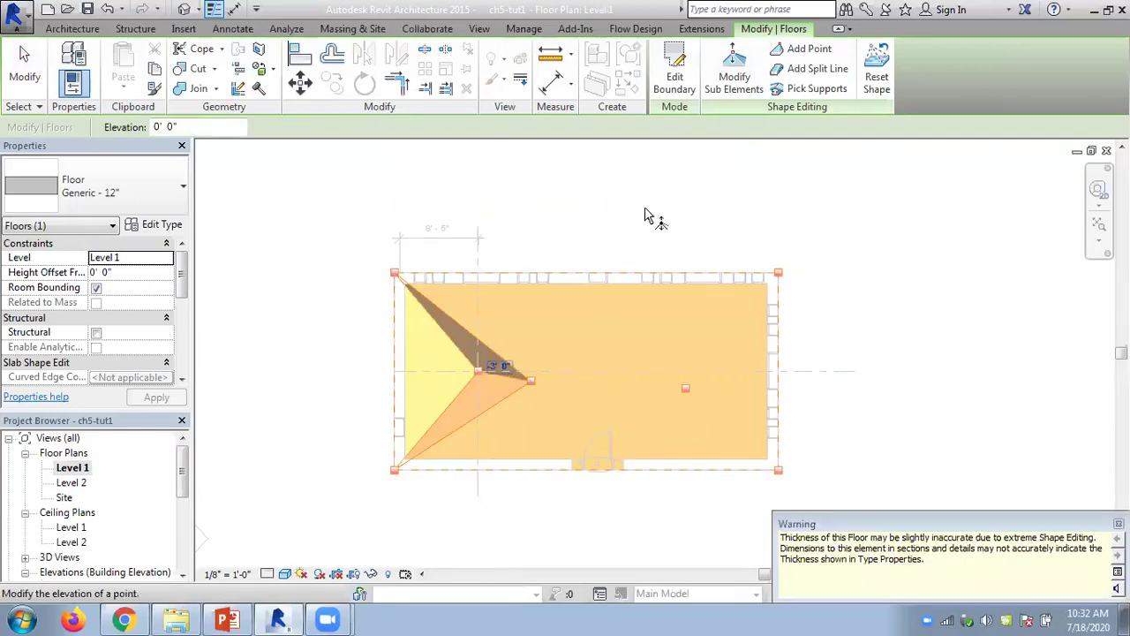
click(648, 216)
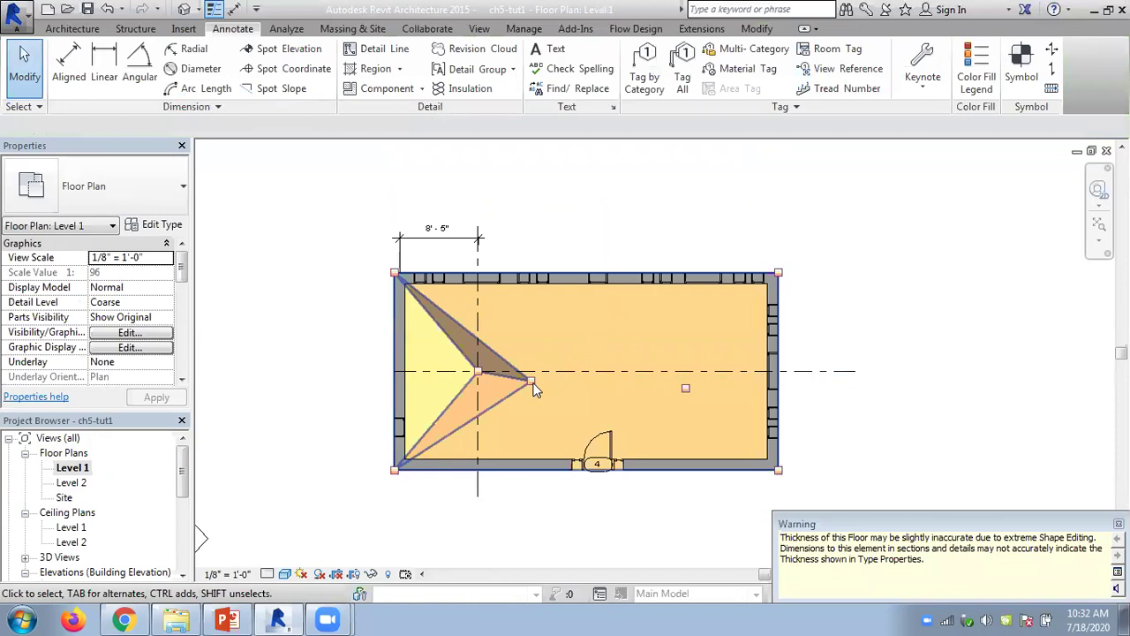
click(532, 387)
click(586, 391)
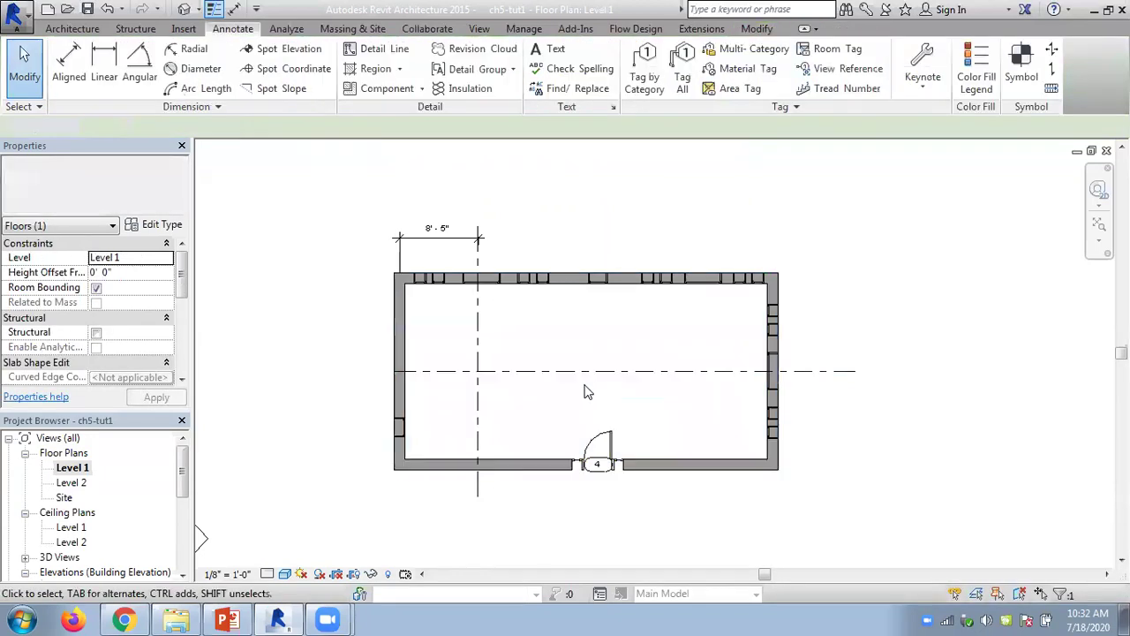
mouse_move(311, 192)
mouse_down()
mouse_move(626, 449)
mouse_move(850, 545)
mouse_up()
click(655, 533)
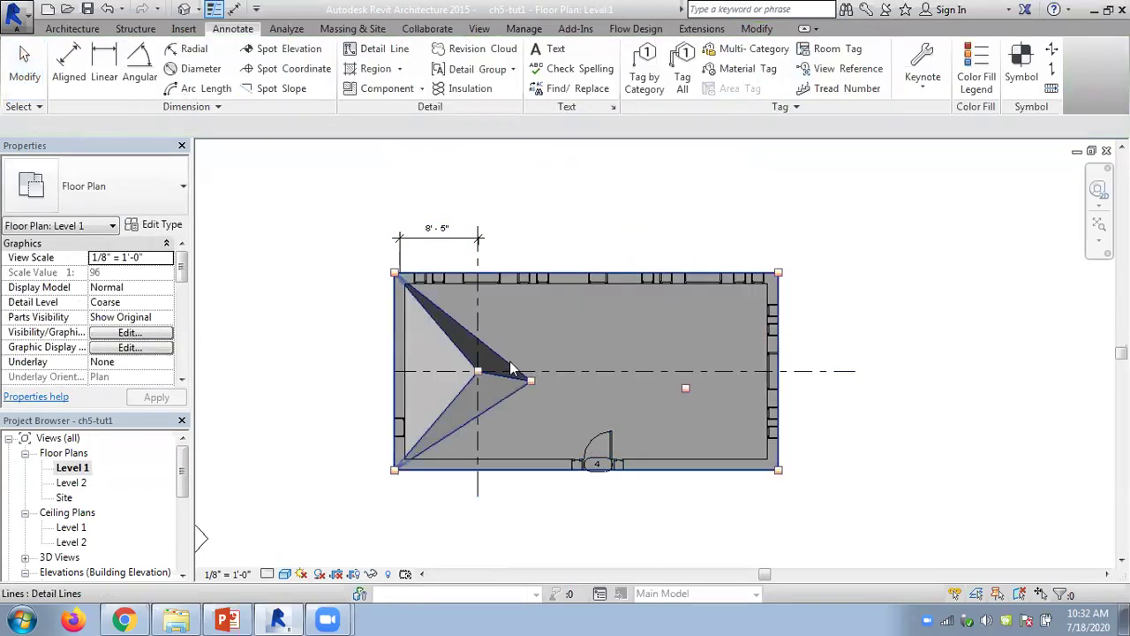
Delete the two extra interior shape points from the floor slab, keeping only the one at the centreline intersection, and finish shape editing
click(510, 361)
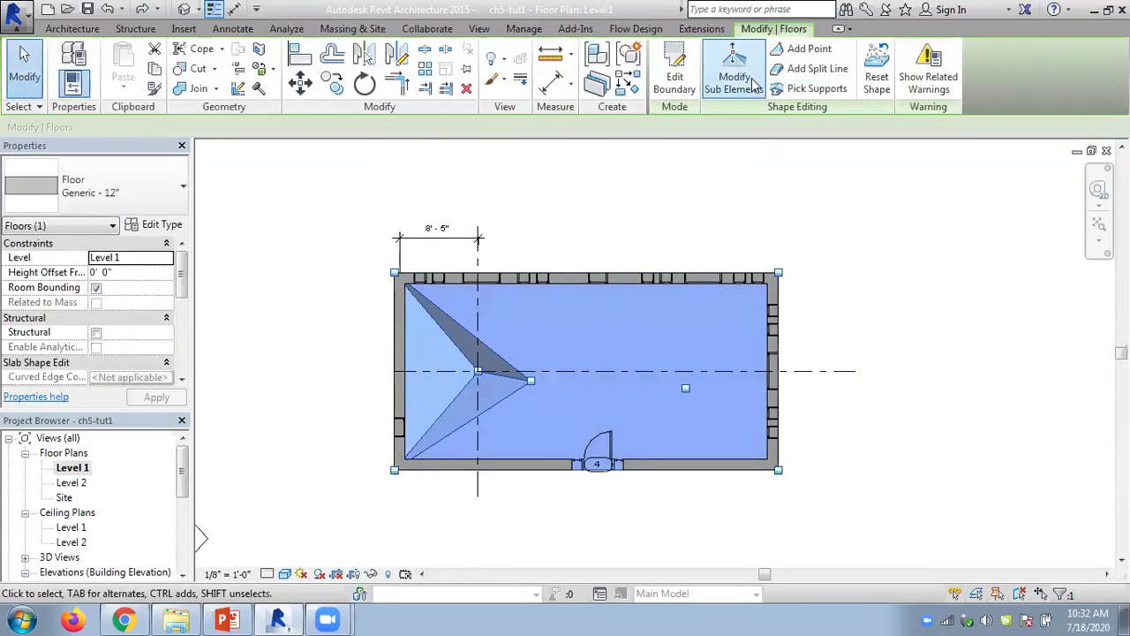
click(752, 80)
click(536, 386)
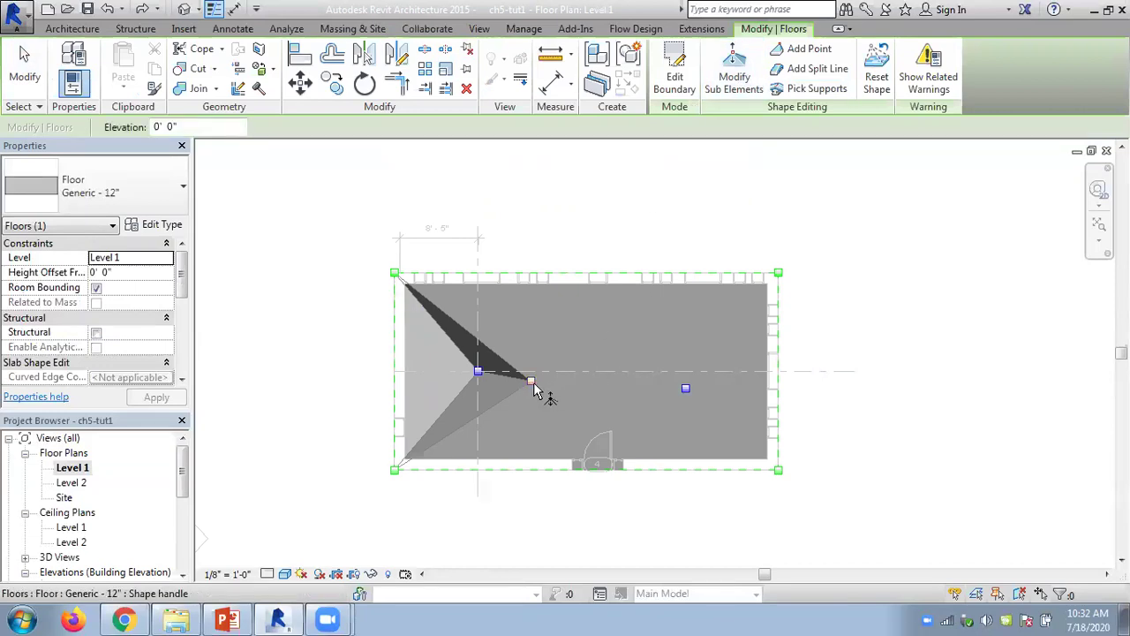
key(Delete)
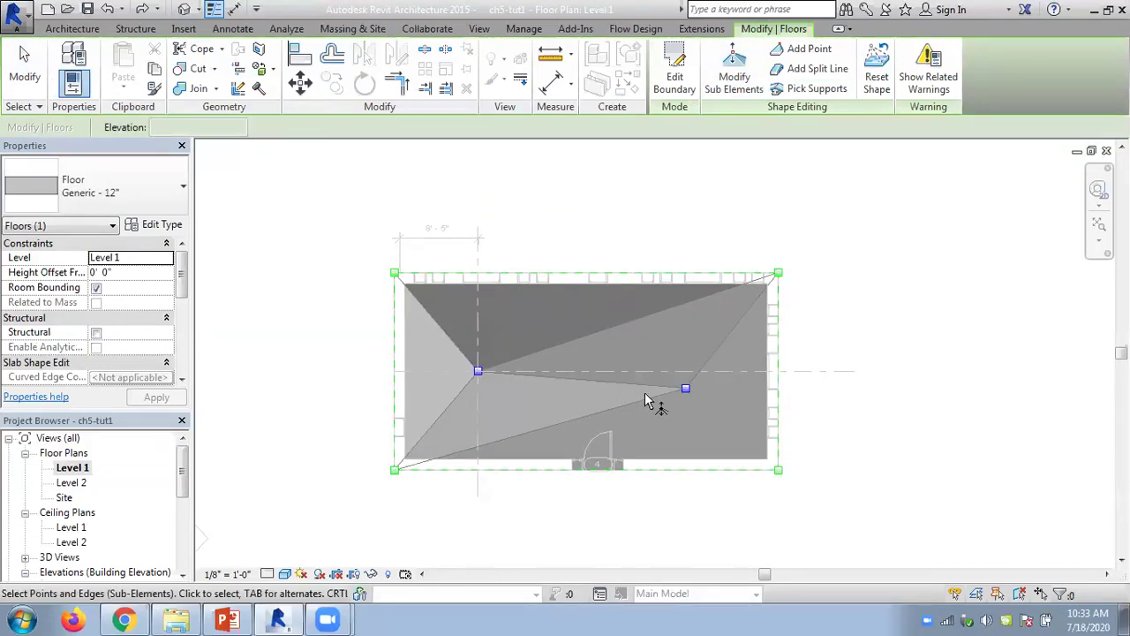
click(687, 389)
key(Delete)
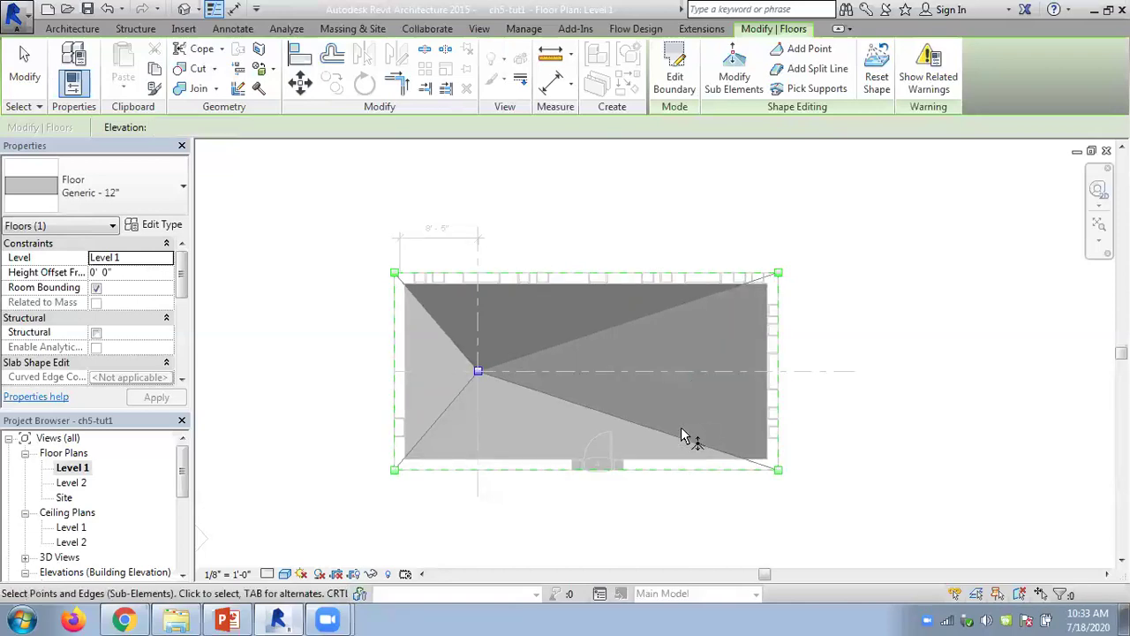
key(Escape)
key(Escape)
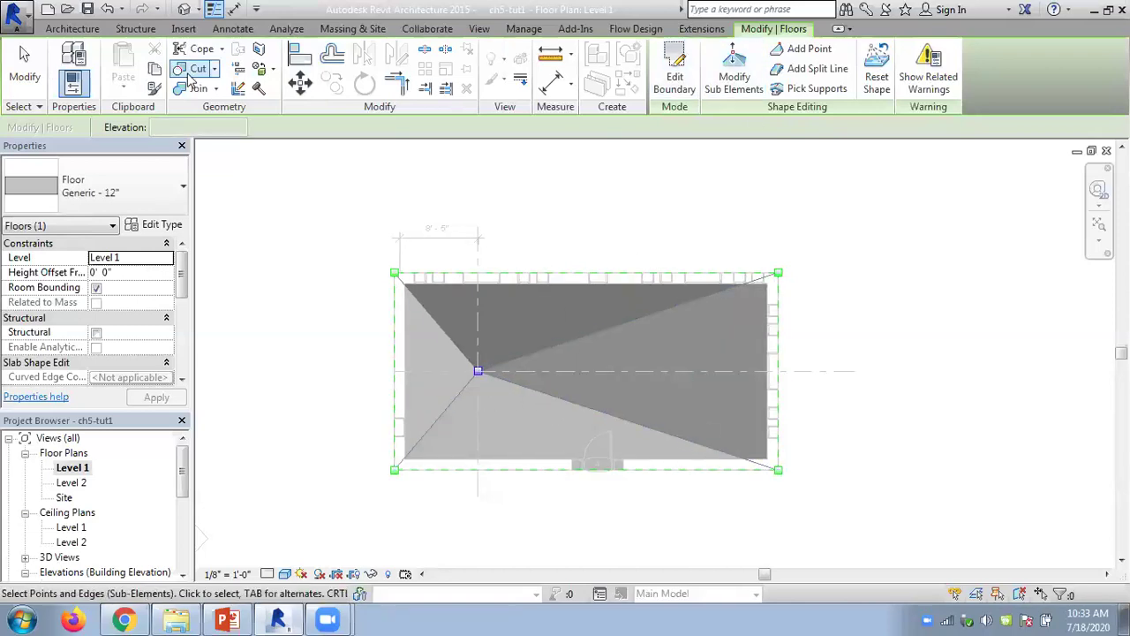
Examine the floor slab's slopes around the lowered point in the 3D view, from the front and from above
click(184, 9)
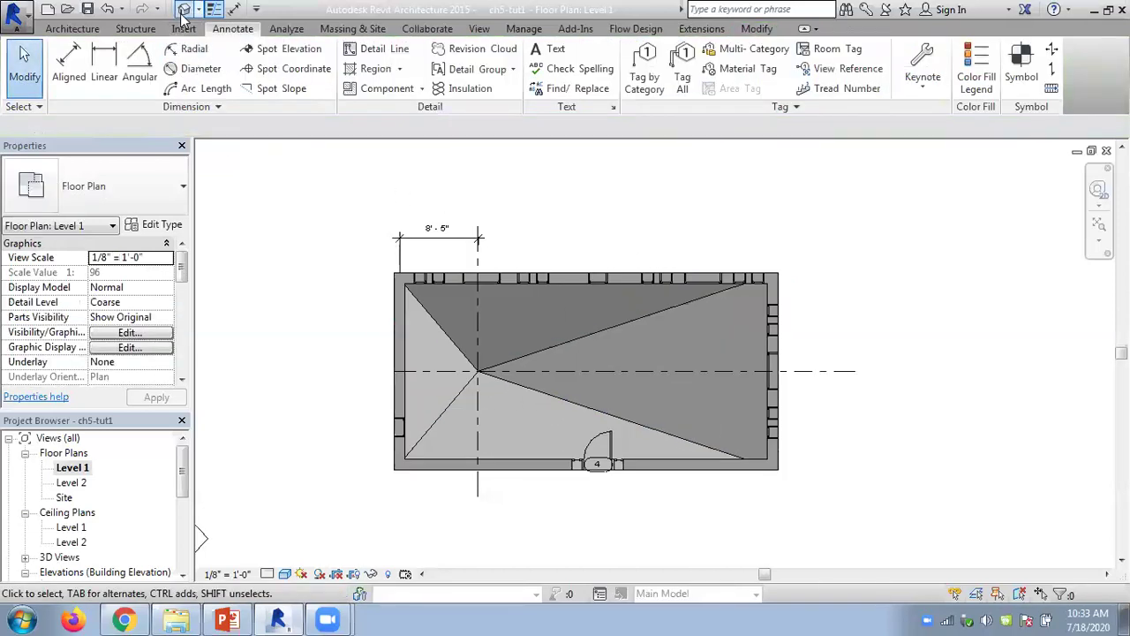
shift+middle_drag(610, 429, 433, 210)
shift+middle_drag(306, 242, 230, 212)
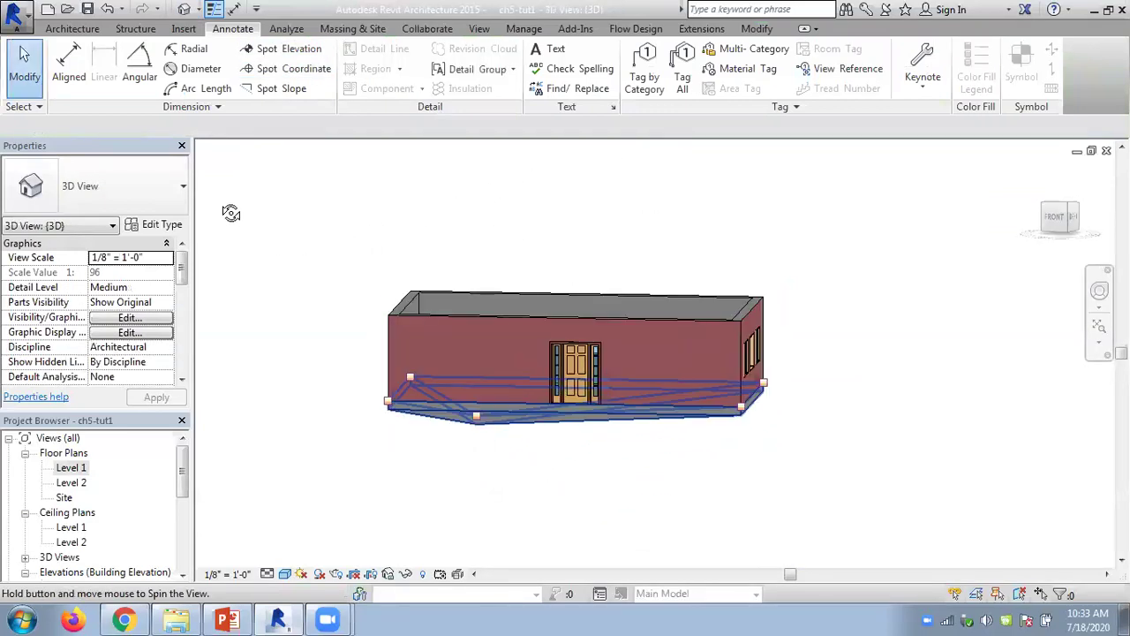
shift+middle_drag(214, 88, 293, 203)
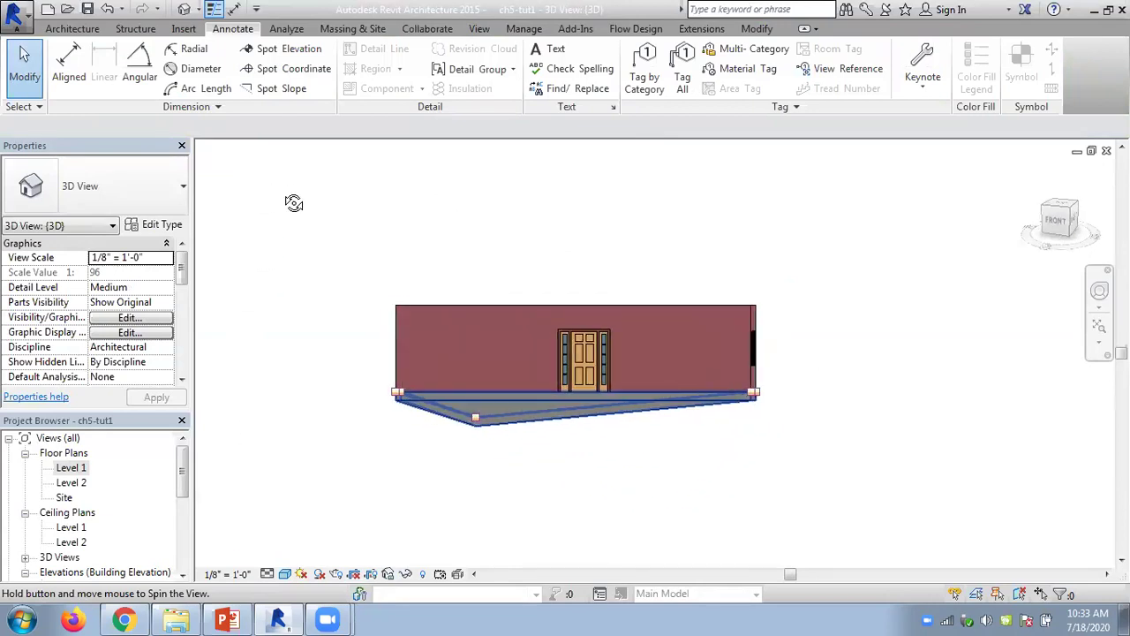
click(293, 203)
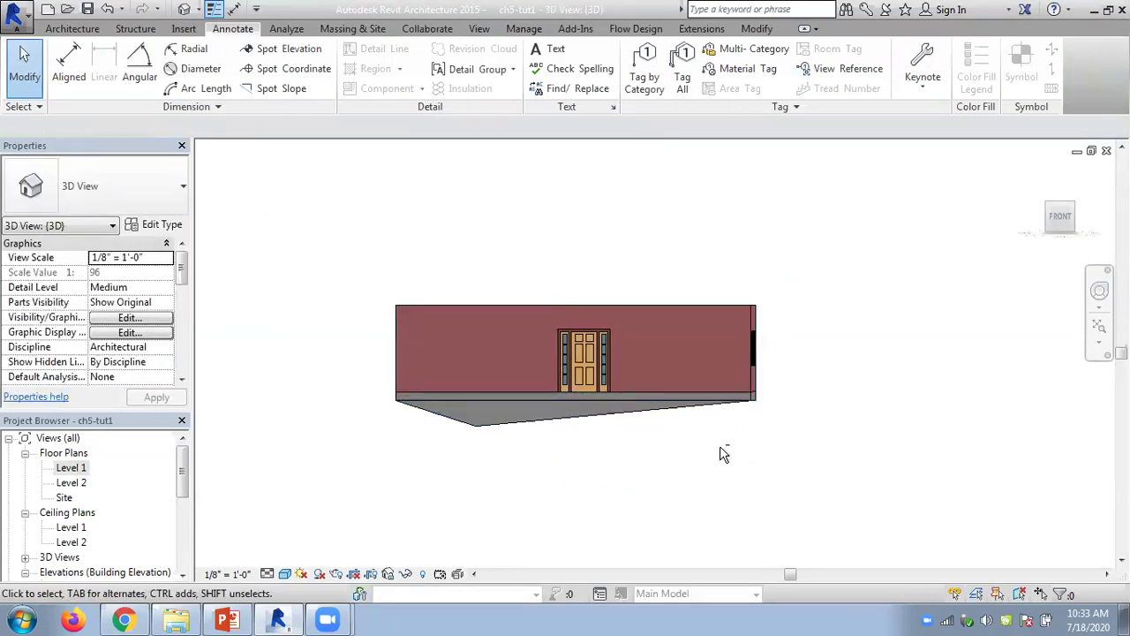
shift+middle_drag(723, 454, 733, 341)
shift+middle_drag(858, 365, 818, 460)
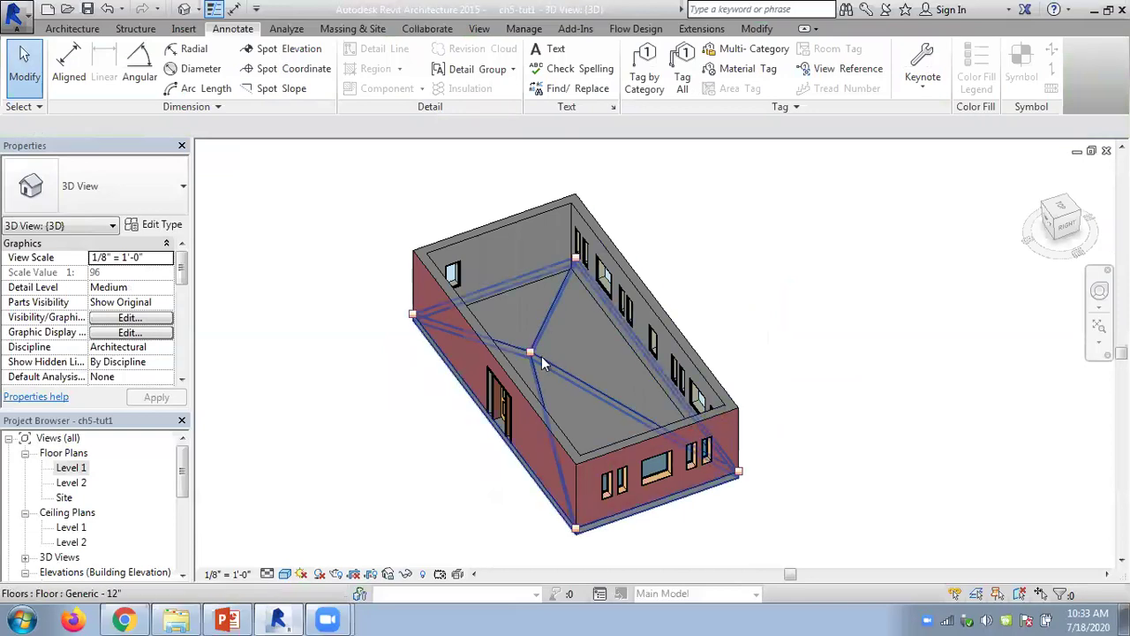
shift+middle_drag(769, 338, 828, 304)
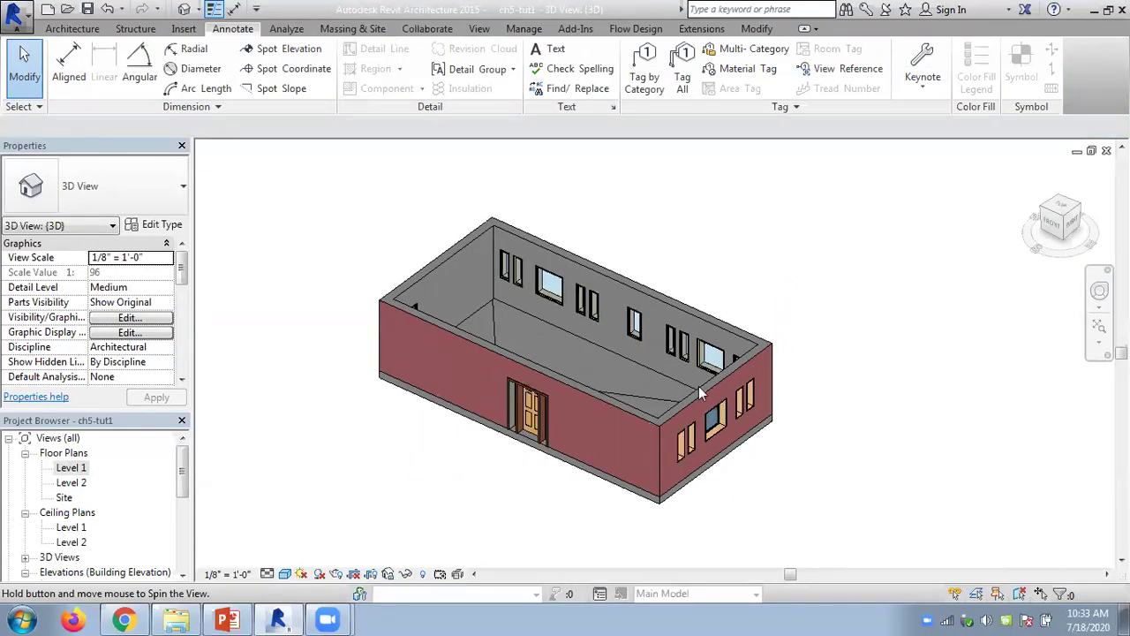
mouse_move(141, 615)
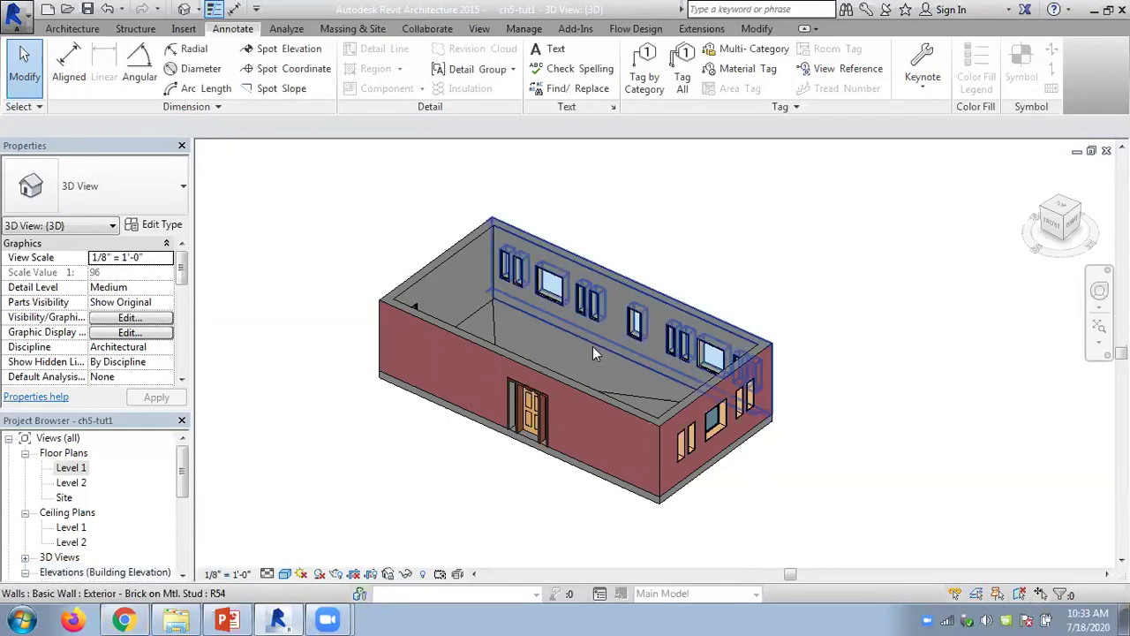
click(633, 392)
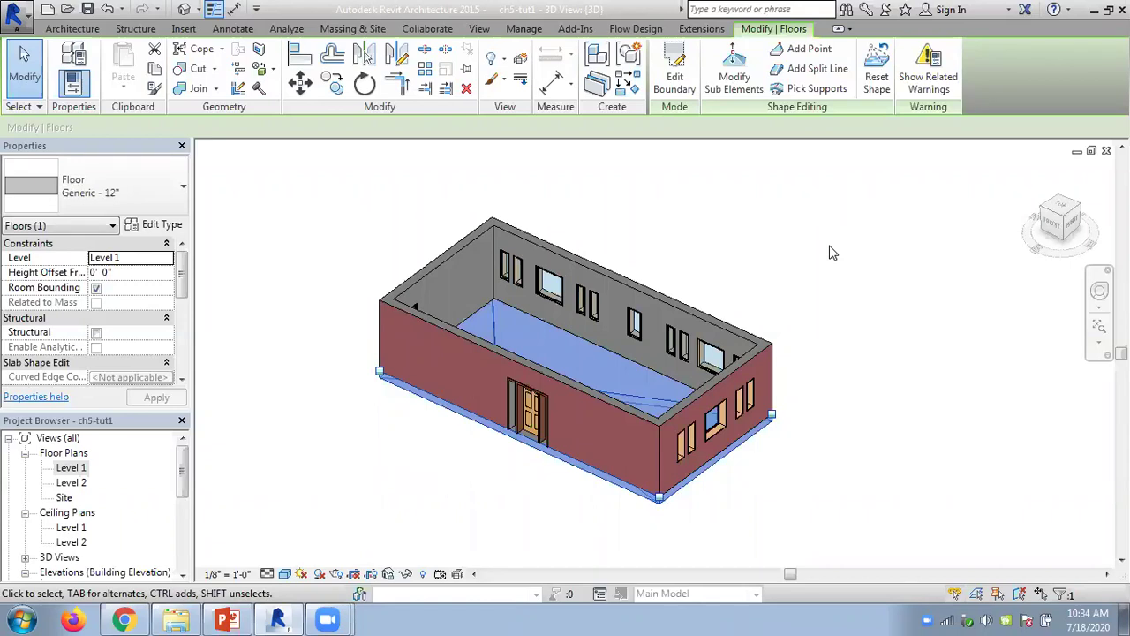
click(871, 279)
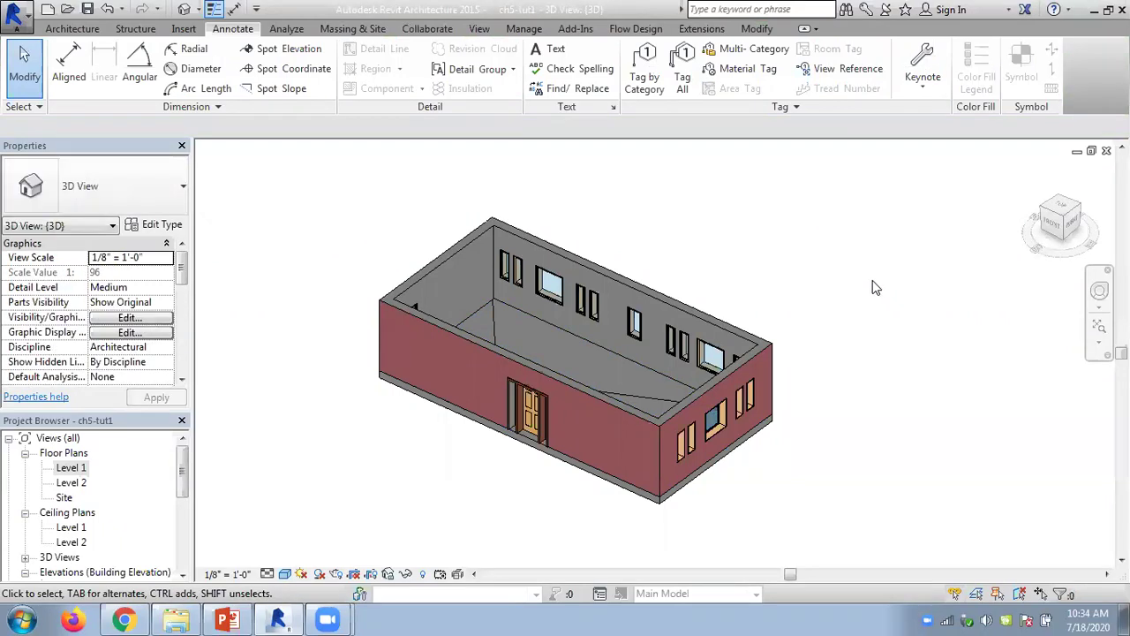
Select the floor slab in the 3D view and reset its shape to remove all slab shape edits
shift+scroll(872, 288, left, 10)
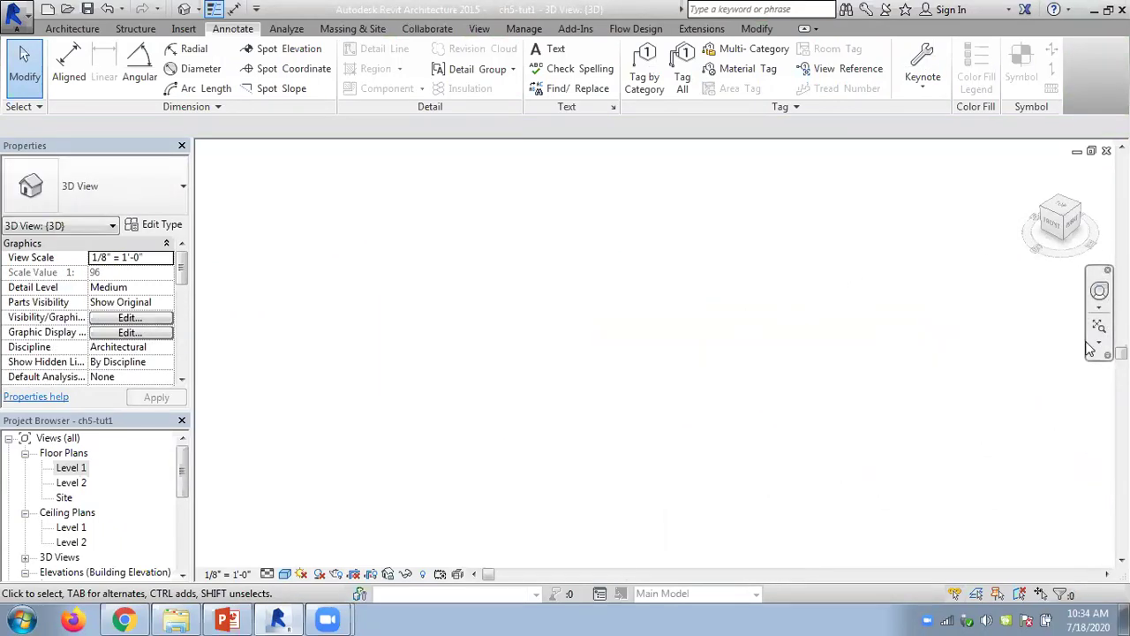
click(1100, 343)
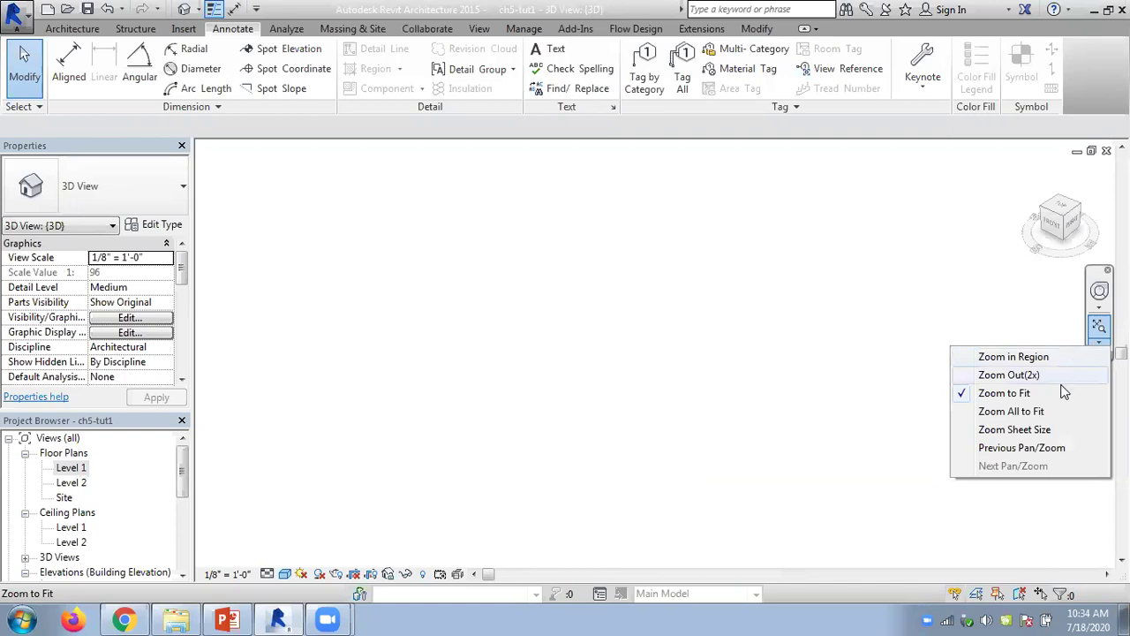
click(1049, 408)
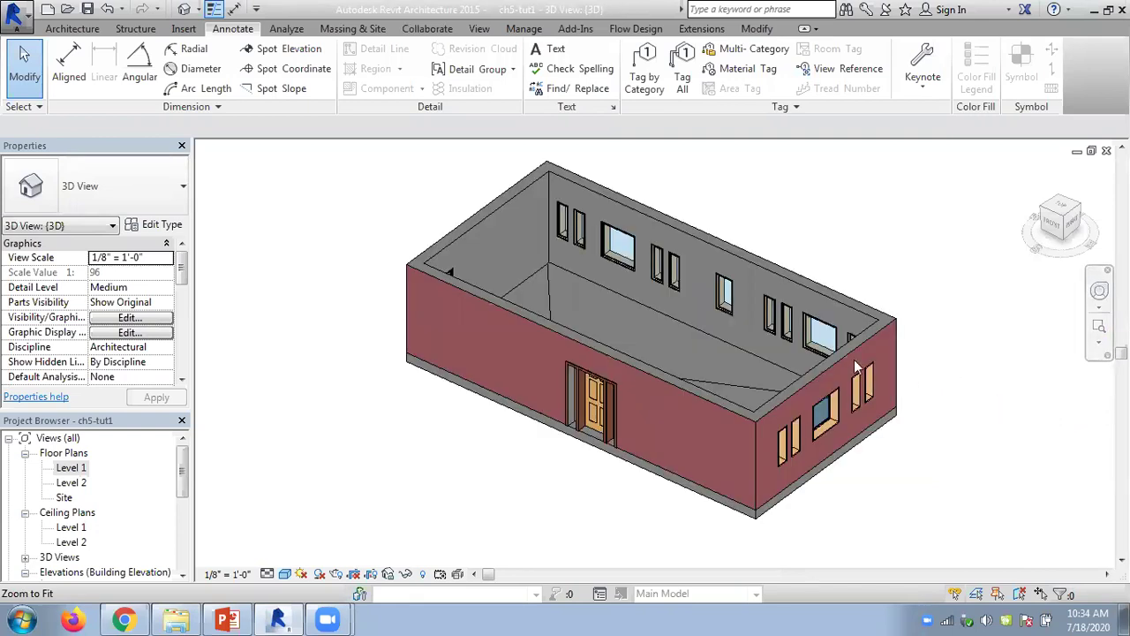
shift+middle_drag(748, 379, 763, 502)
click(659, 363)
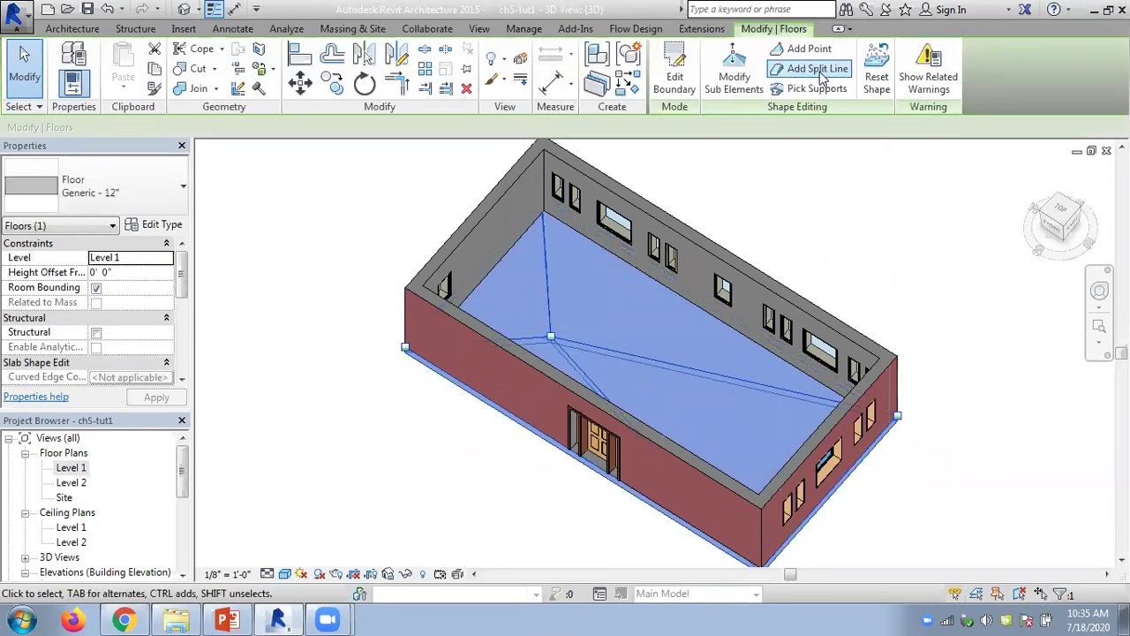
click(875, 81)
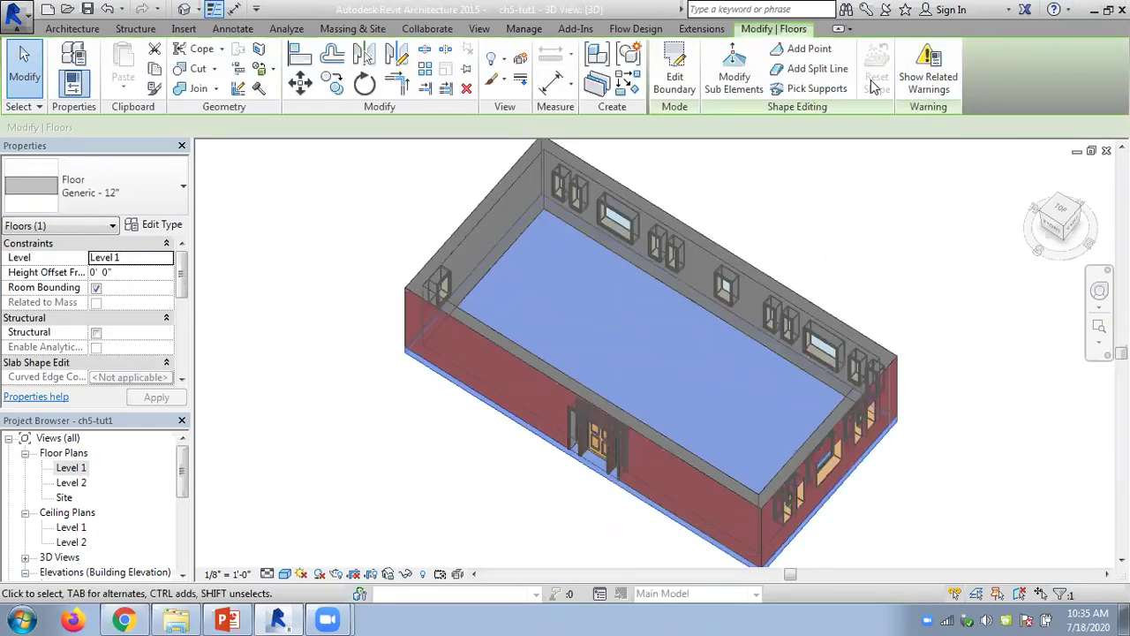
Open the Level 1 floor plan, select everything there and filter the selection down to the Floors category only
click(745, 78)
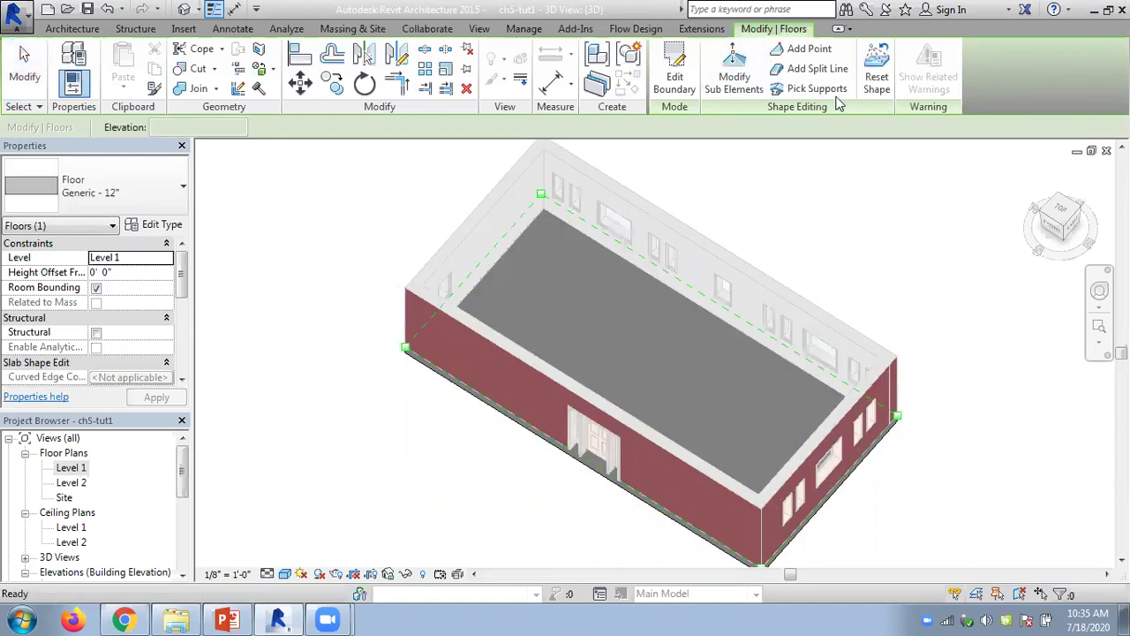
double_click(77, 471)
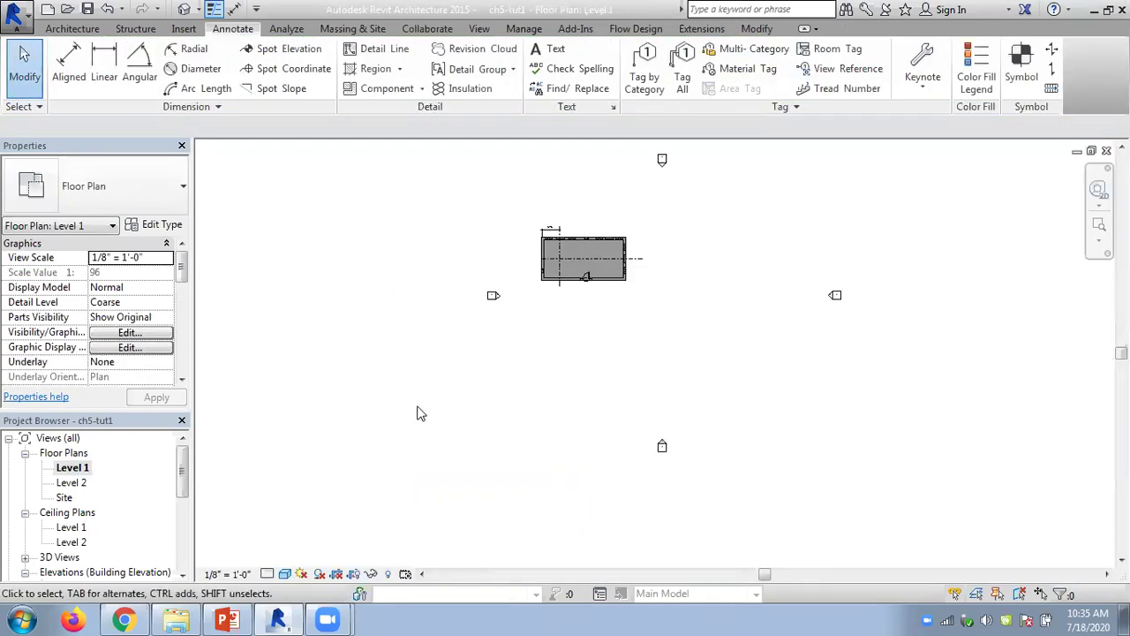
scroll(583, 234, up, 5)
drag(320, 179, 909, 517)
click(662, 66)
click(673, 229)
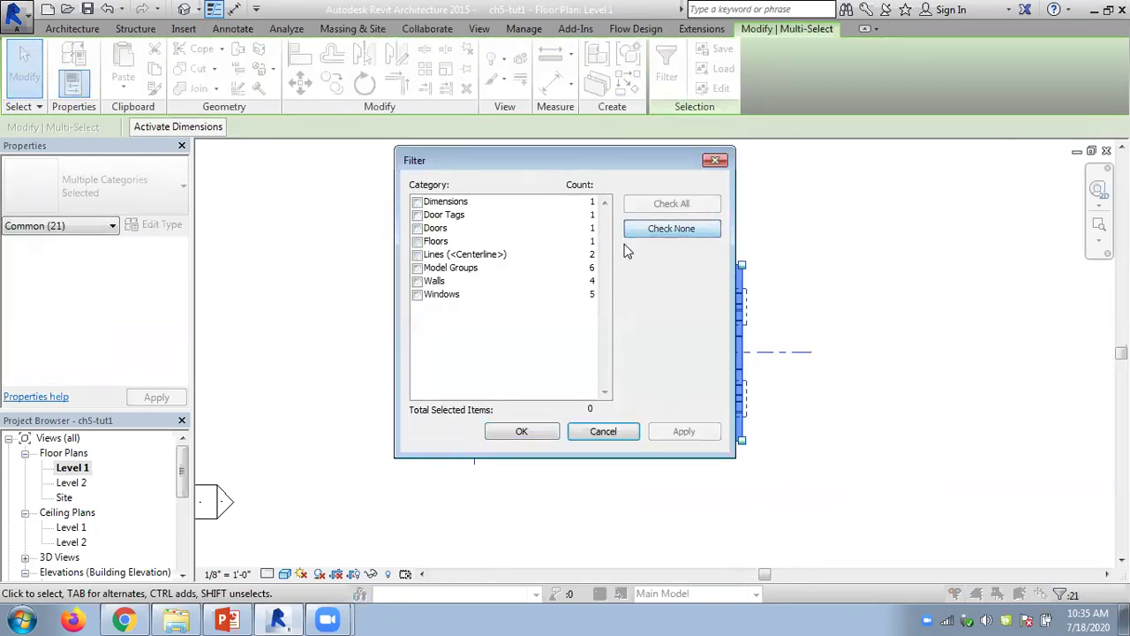
click(419, 242)
click(527, 432)
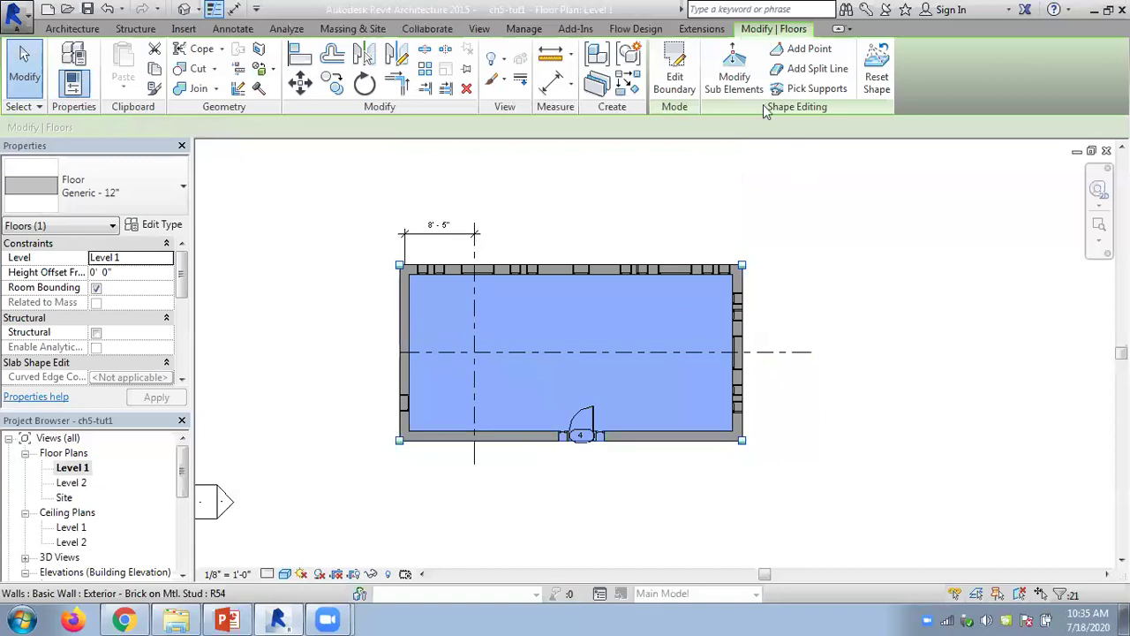
Add a vertical split line across the floor from the midpoint of its upper edge to the midpoint of the lower wall
click(734, 70)
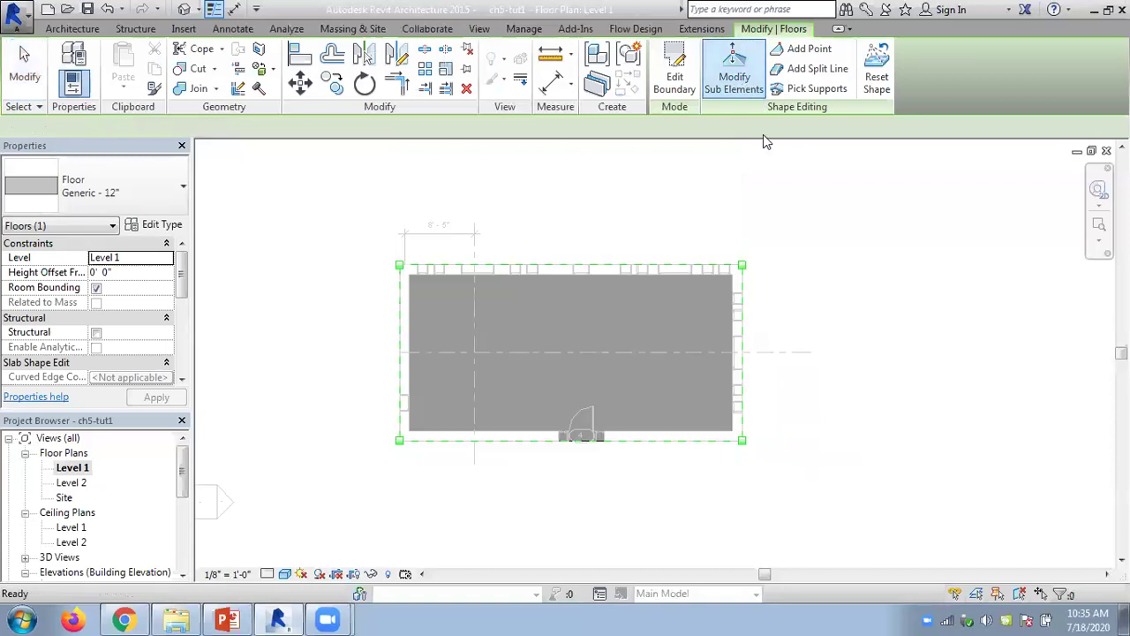
click(818, 71)
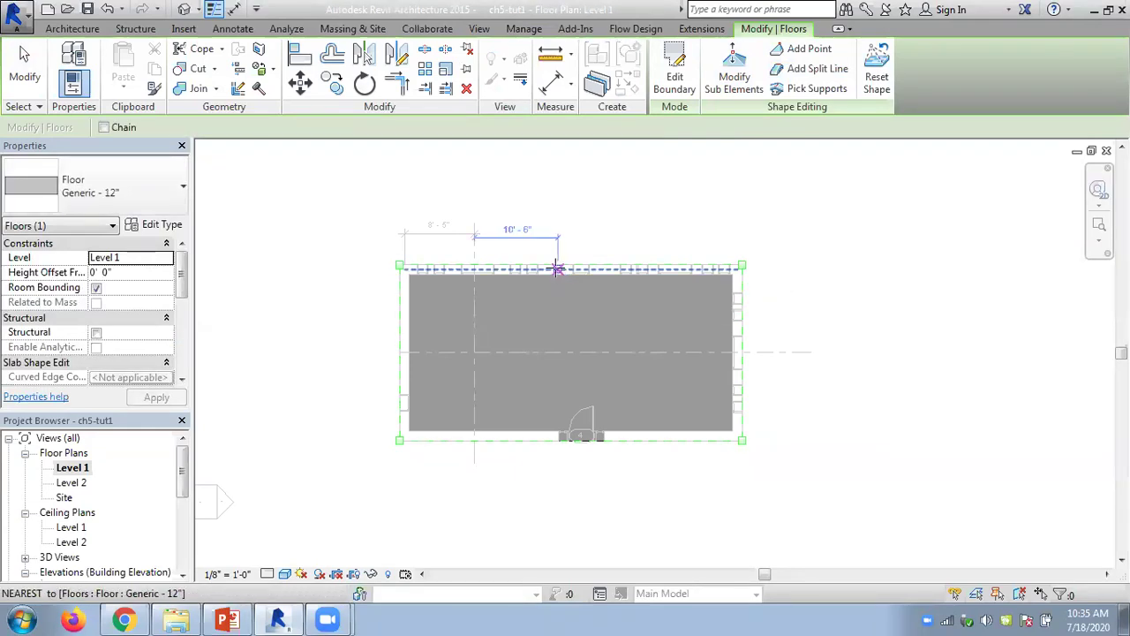
click(572, 265)
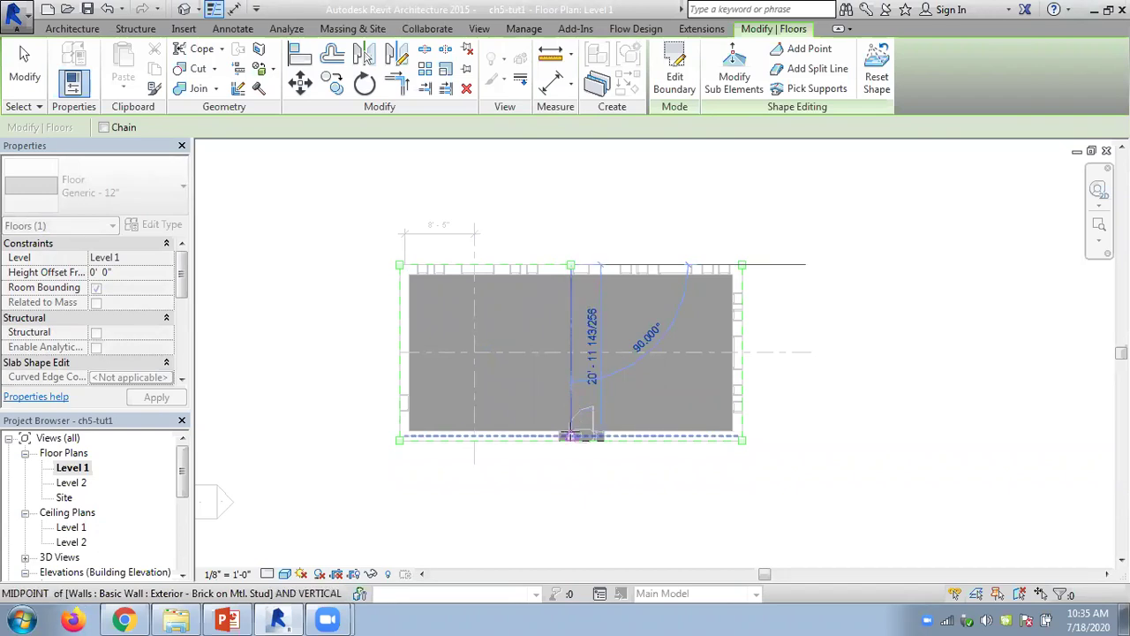
click(570, 436)
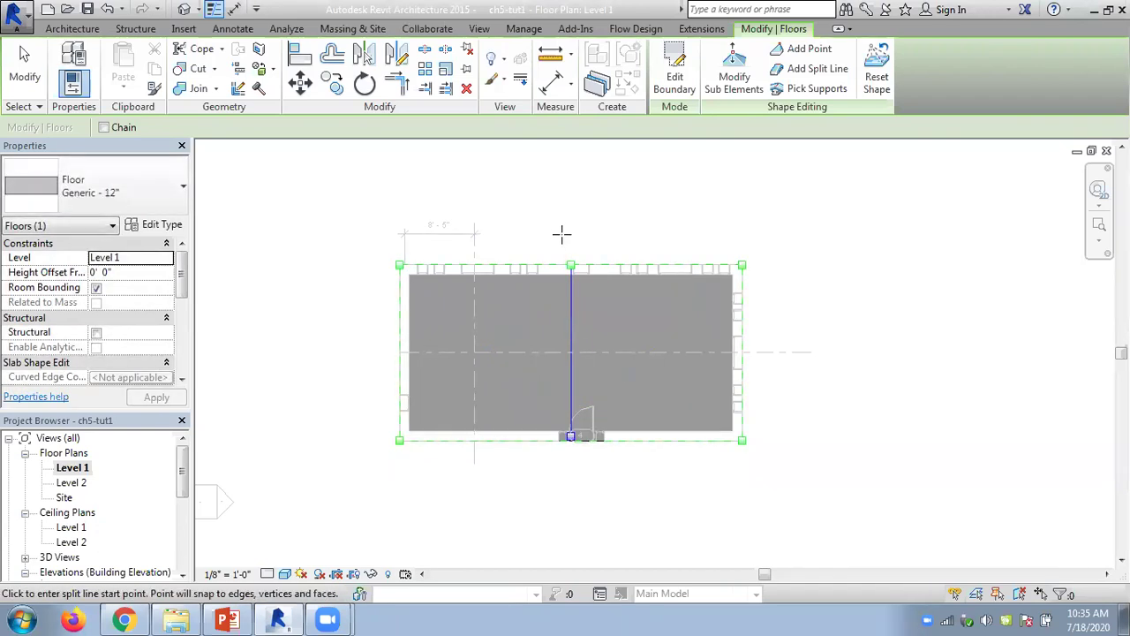
key(Escape)
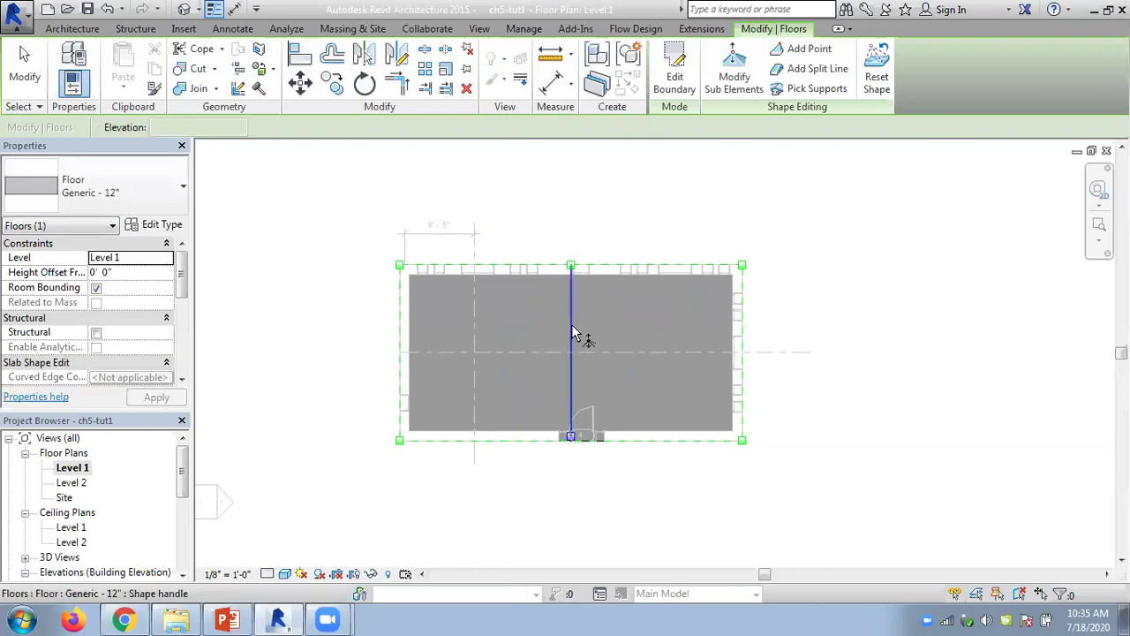
Set the split line's elevation to -3, finish shape editing and check the folded floor in the 3D view
click(573, 334)
click(597, 343)
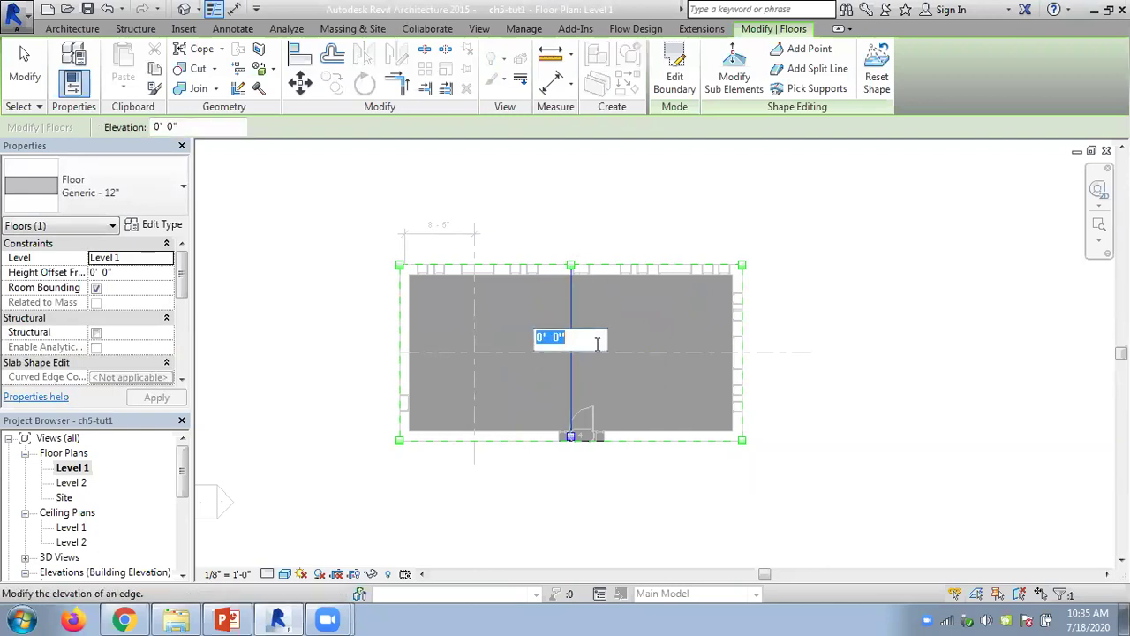
text(-3)
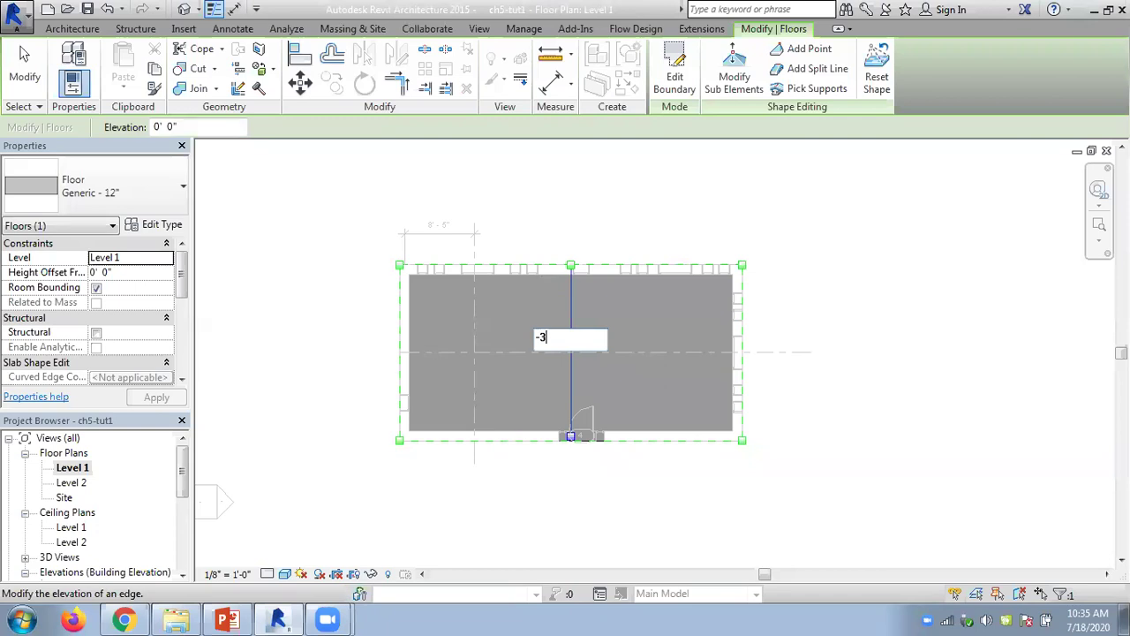
key(Return)
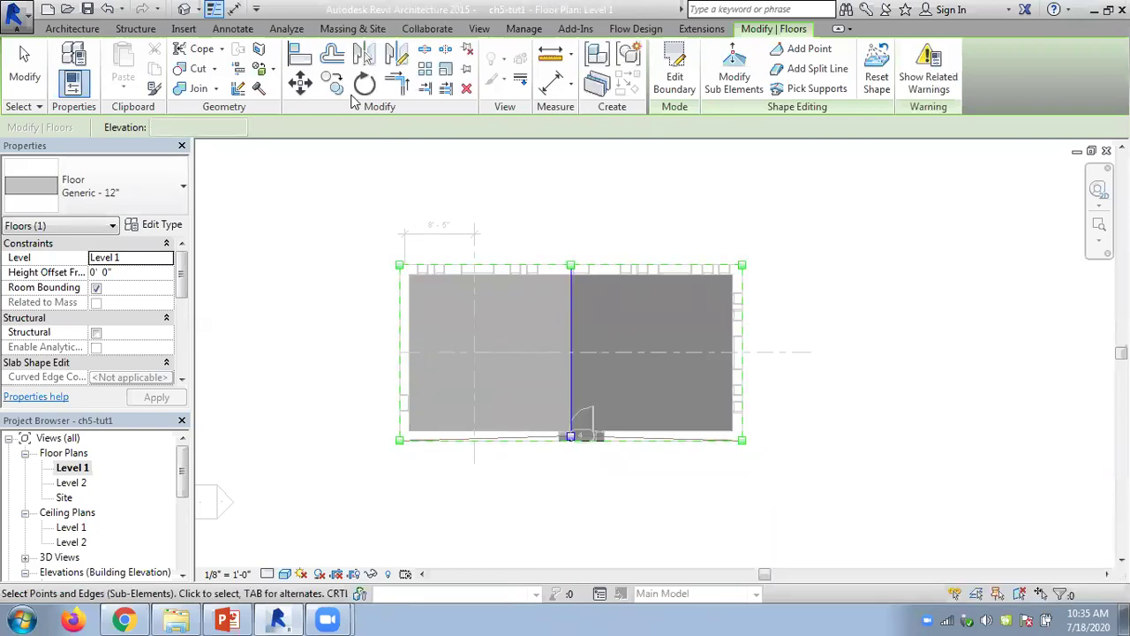
click(183, 10)
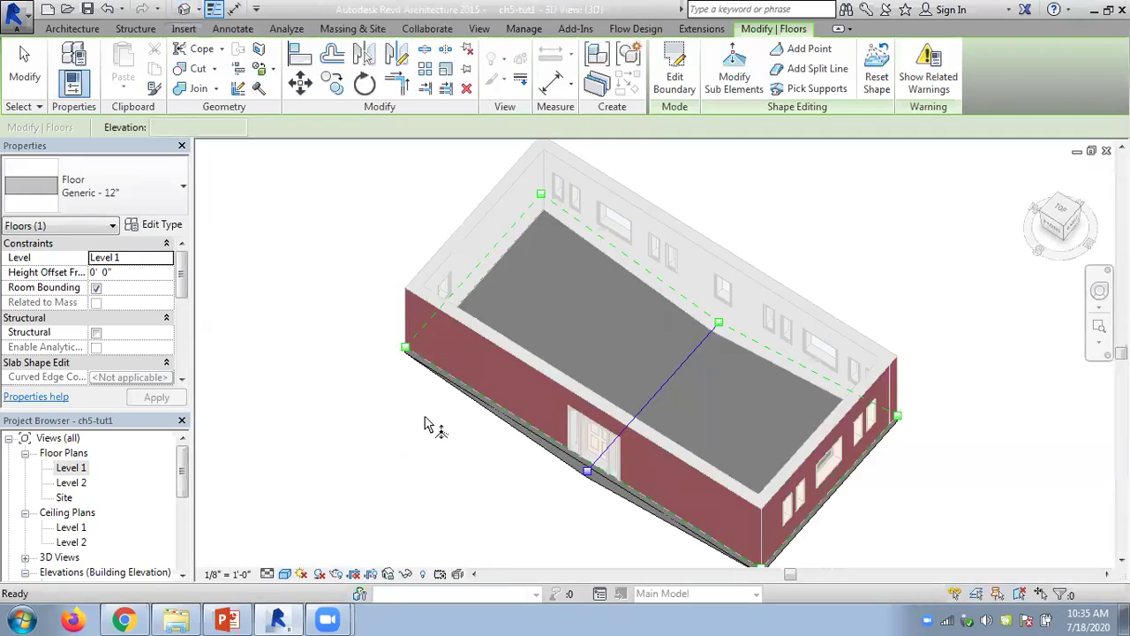
shift+middle_drag(400, 434, 446, 232)
click(24, 75)
mouse_move(396, 277)
shift+middle_down()
mouse_move(382, 118)
mouse_move(353, 298)
mouse_move(362, 485)
mouse_move(341, 432)
mouse_move(392, 224)
mouse_move(362, 255)
mouse_move(365, 389)
mouse_move(354, 442)
mouse_move(450, 436)
shift+middle_up()
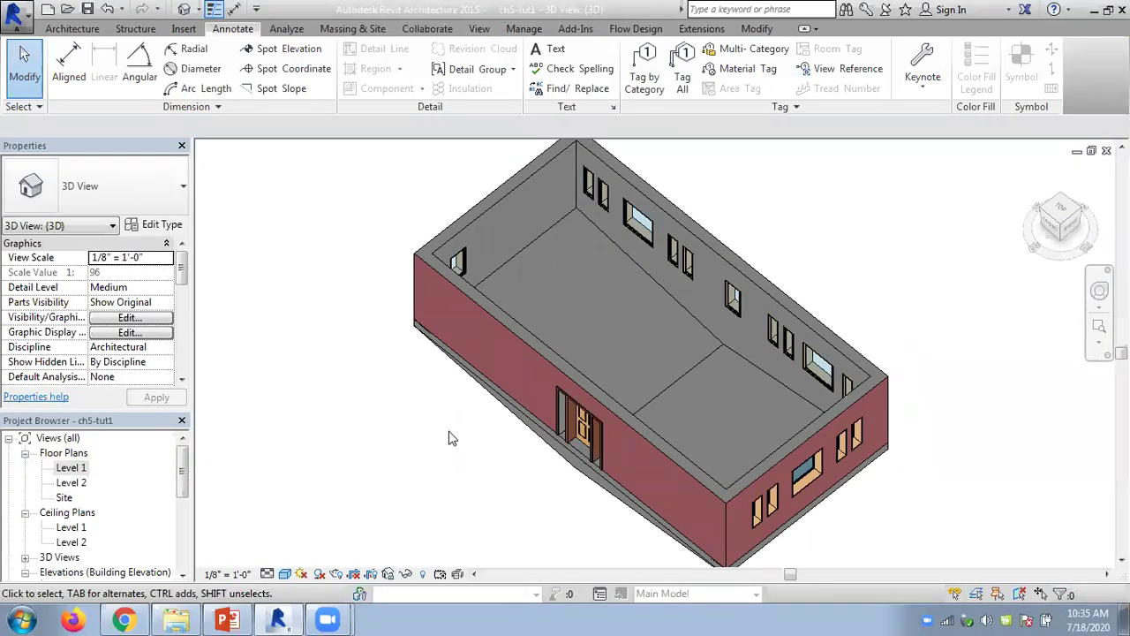
Select the floor in the 3D view and add two shape points, one on each side of the split line
click(665, 390)
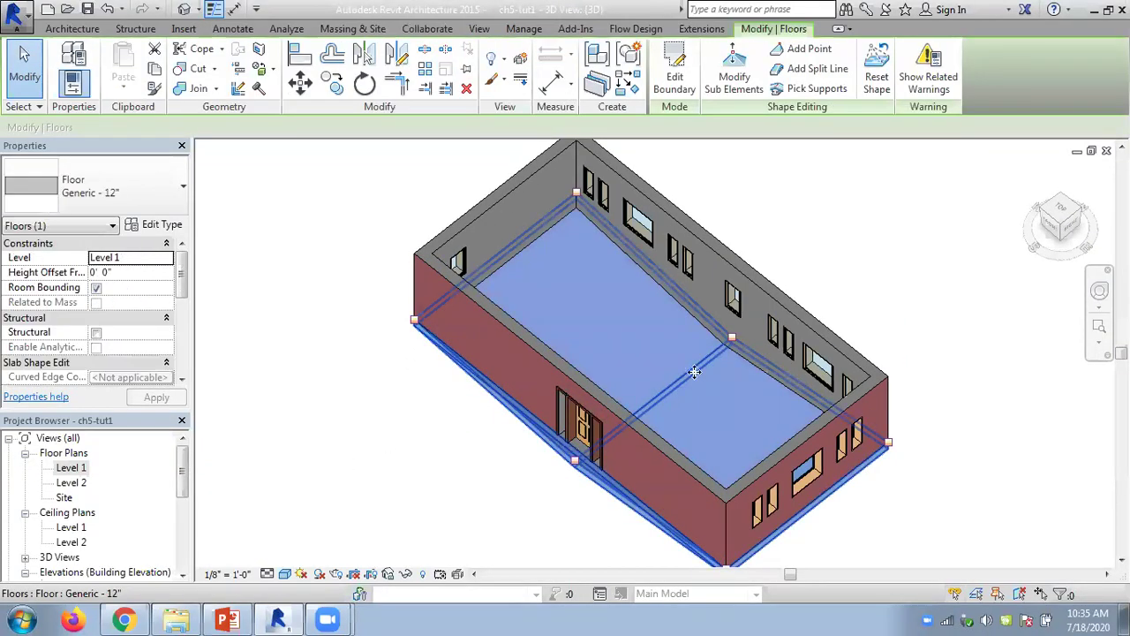
click(809, 69)
click(809, 49)
click(574, 302)
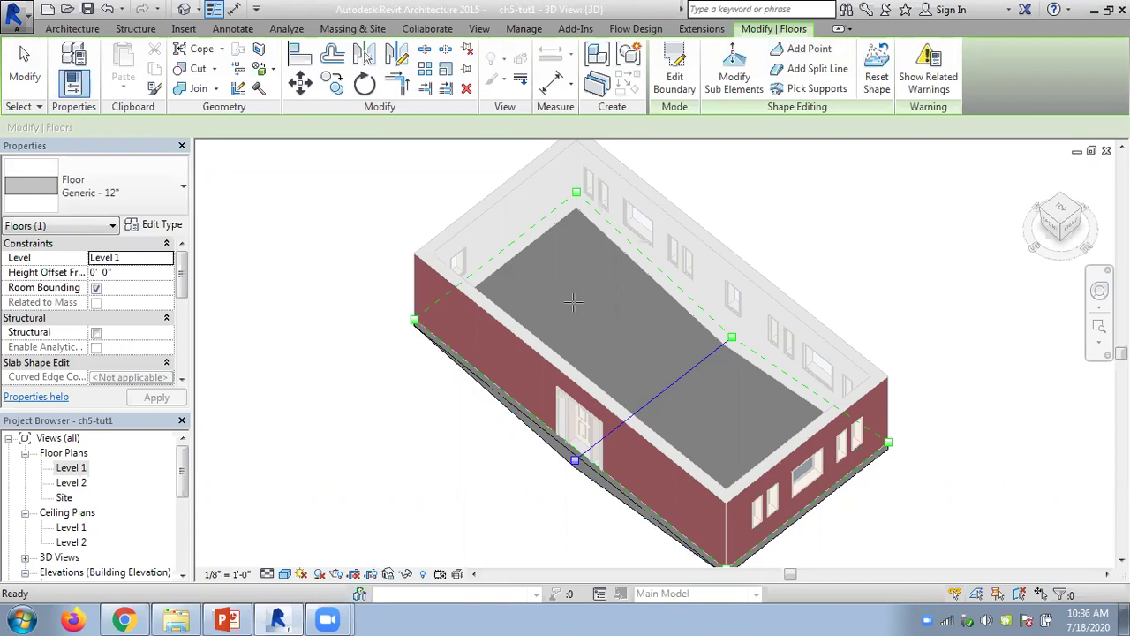
click(734, 430)
key(Escape)
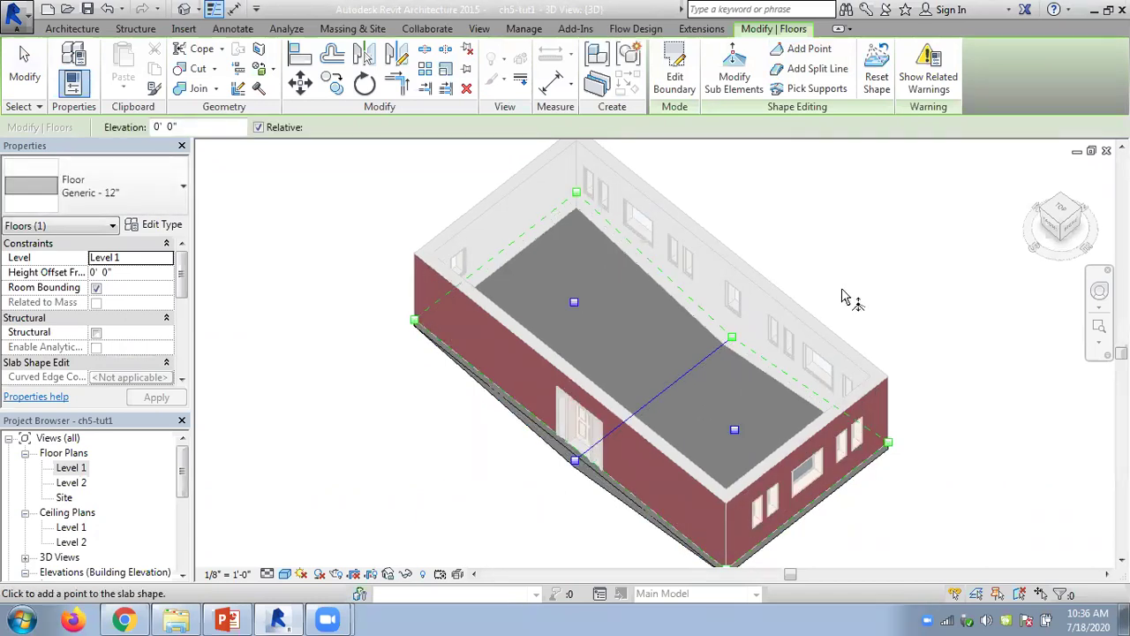
Set the elevation of the new point on the larger visible area of the floor, behind the split line, to 3'
click(574, 303)
click(575, 304)
click(590, 292)
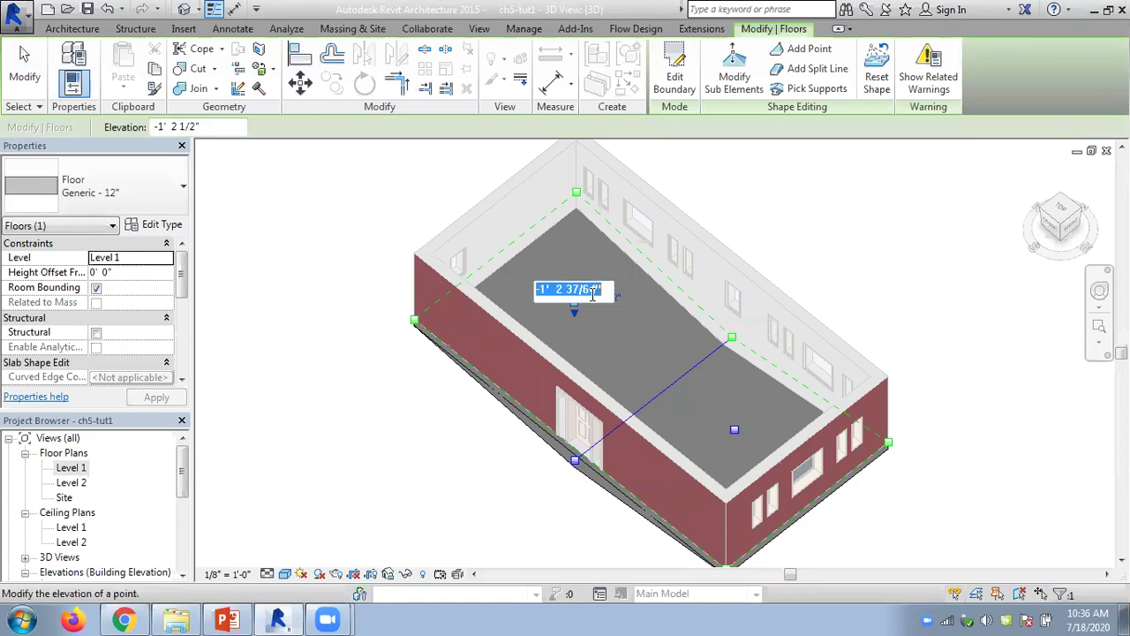
text(3)
key(Return)
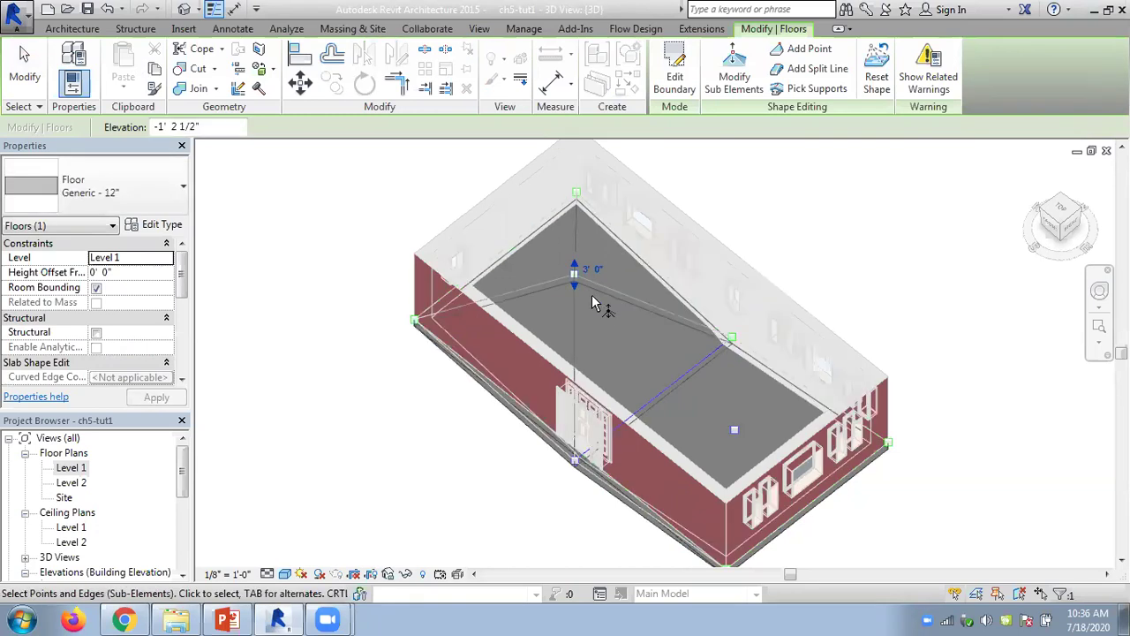
Set the elevation of the point on the other side of the split line to -5', finish shape editing and inspect the slopes in 3D
click(735, 430)
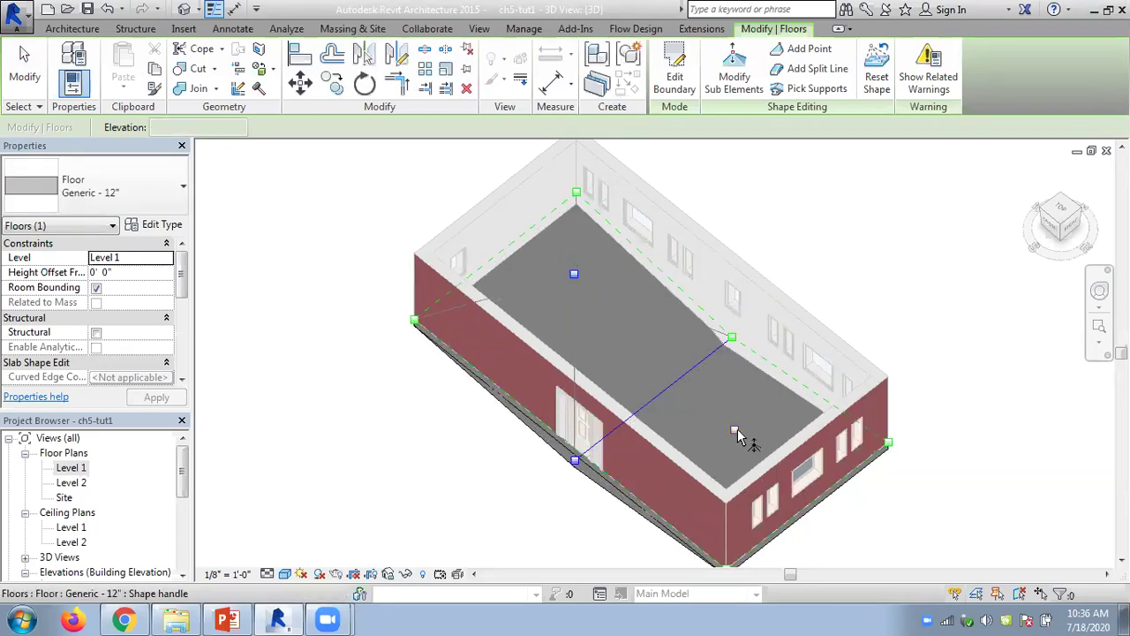
click(760, 422)
text(-5)
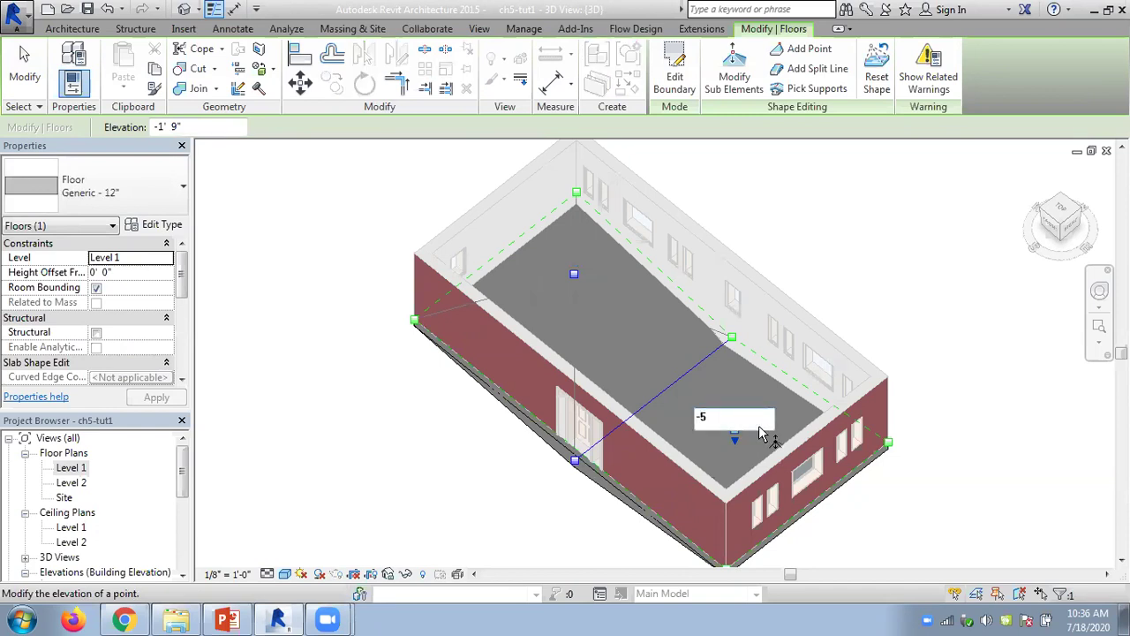
key(Return)
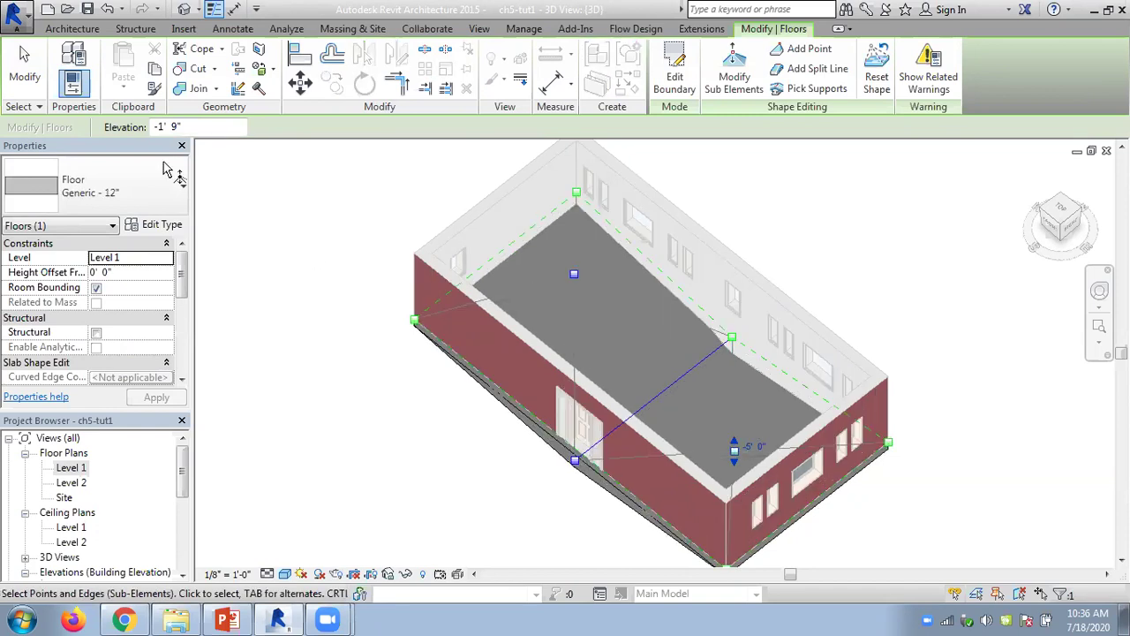
click(25, 67)
click(301, 199)
mouse_move(361, 318)
shift+middle_down()
mouse_move(492, 33)
mouse_move(480, 30)
mouse_move(369, 295)
mouse_move(345, 305)
shift+middle_up()
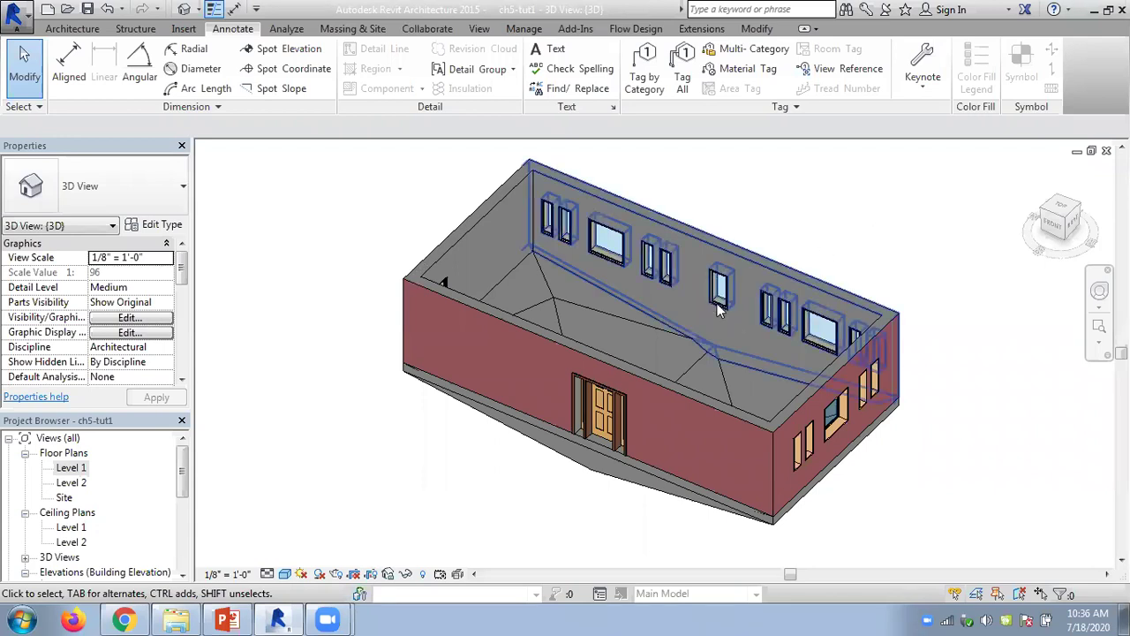
click(611, 312)
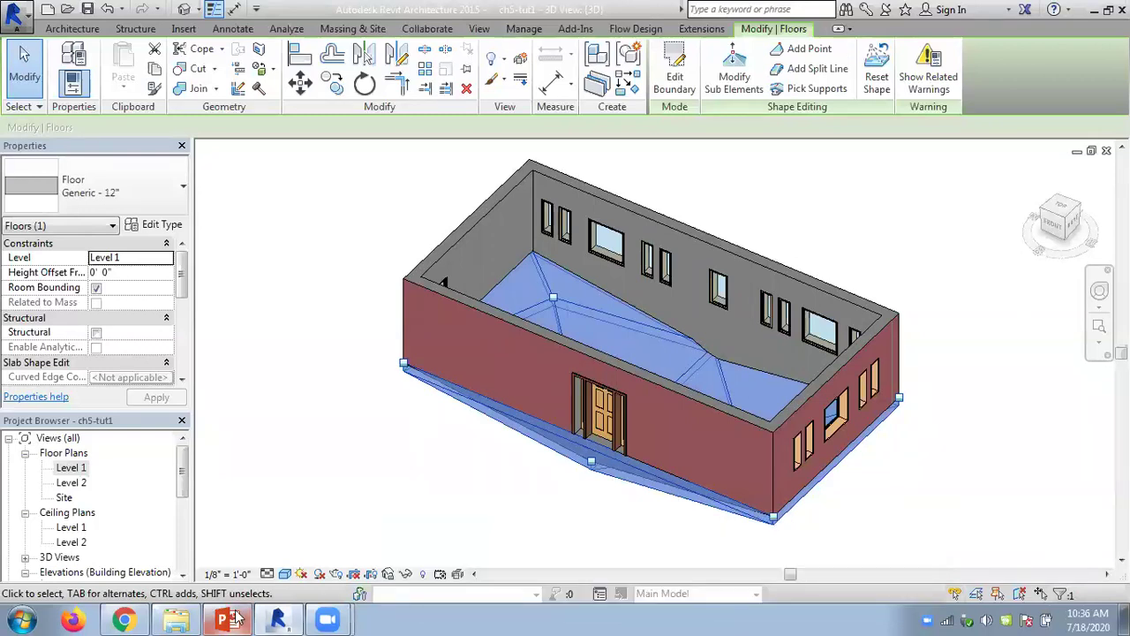
mouse_move(327, 619)
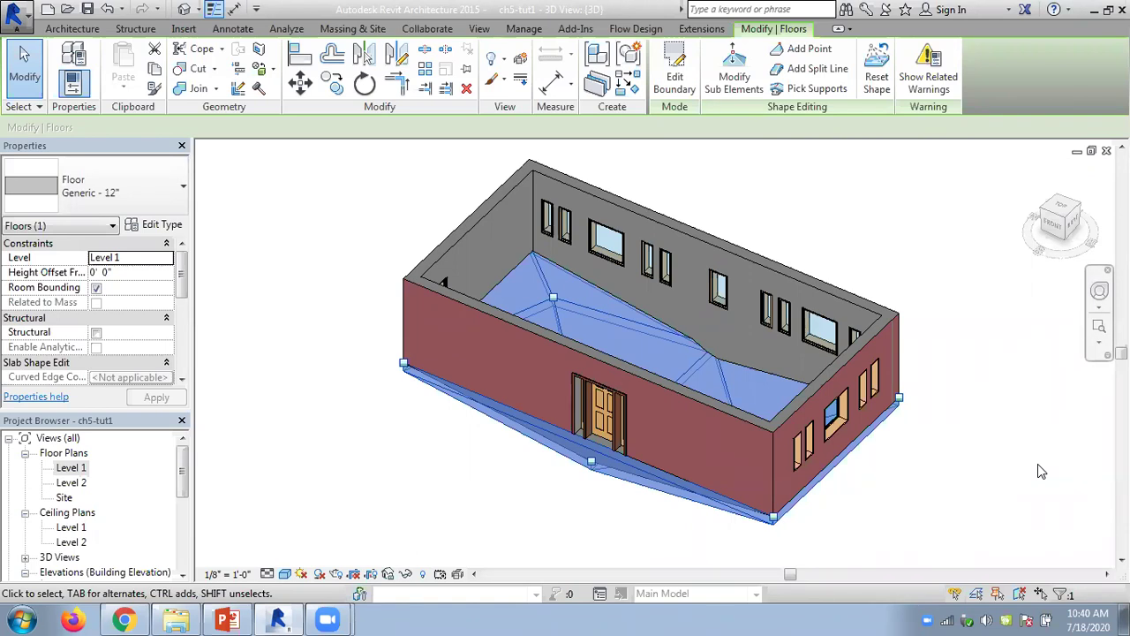
click(863, 222)
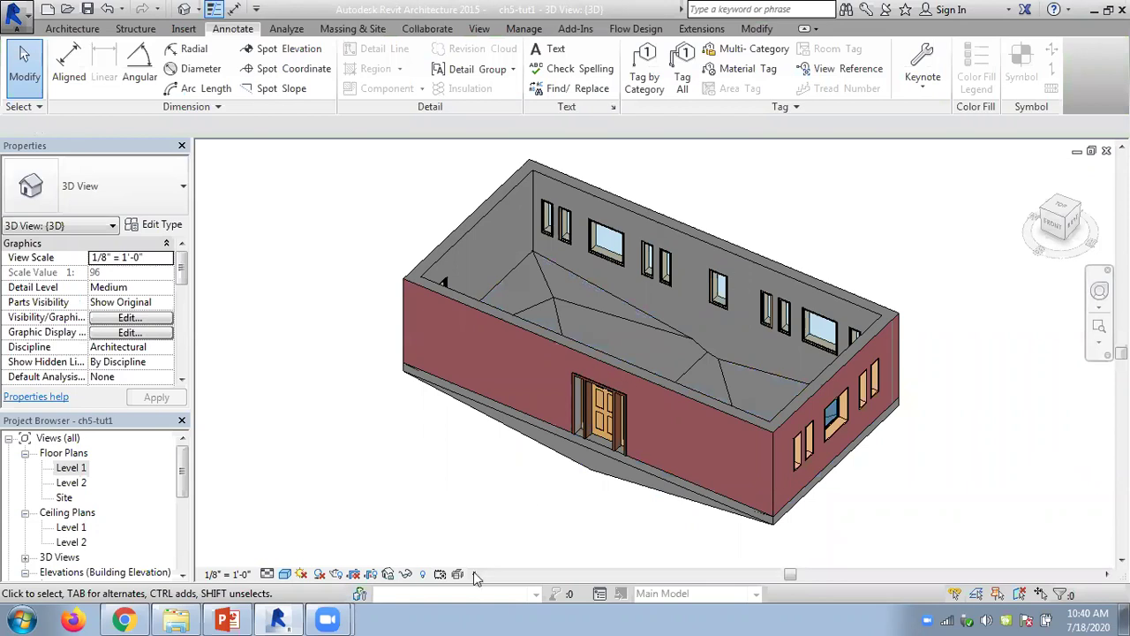
click(510, 431)
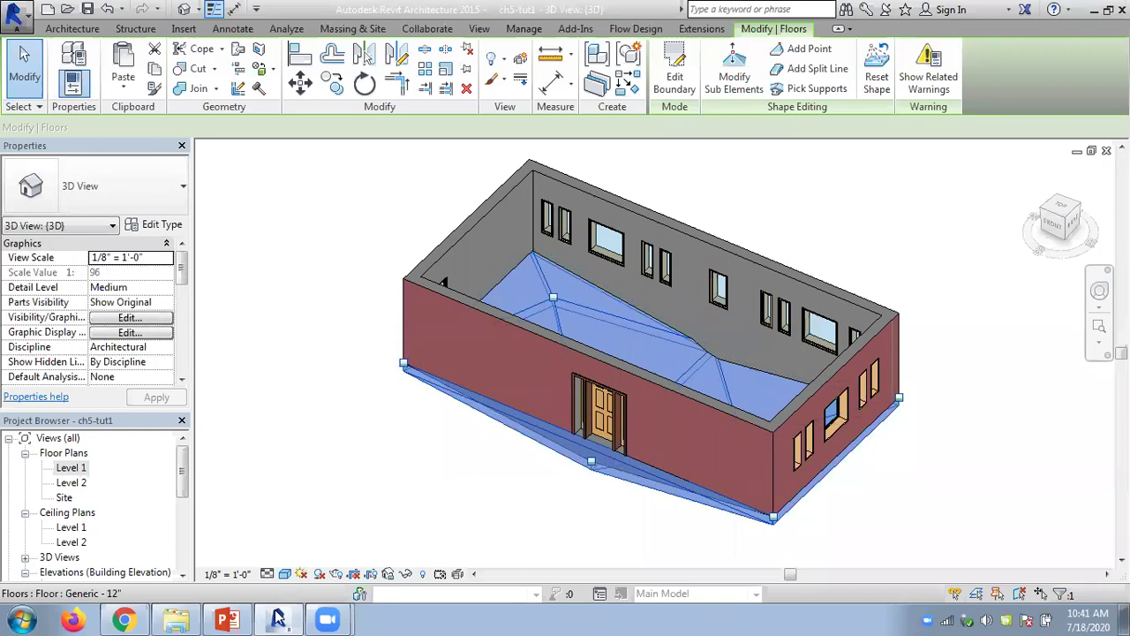
Switch to the Chapter 07 presentation in PowerPoint and page through the floor, roof and shape editing slides up to Creating Ceilings
click(231, 616)
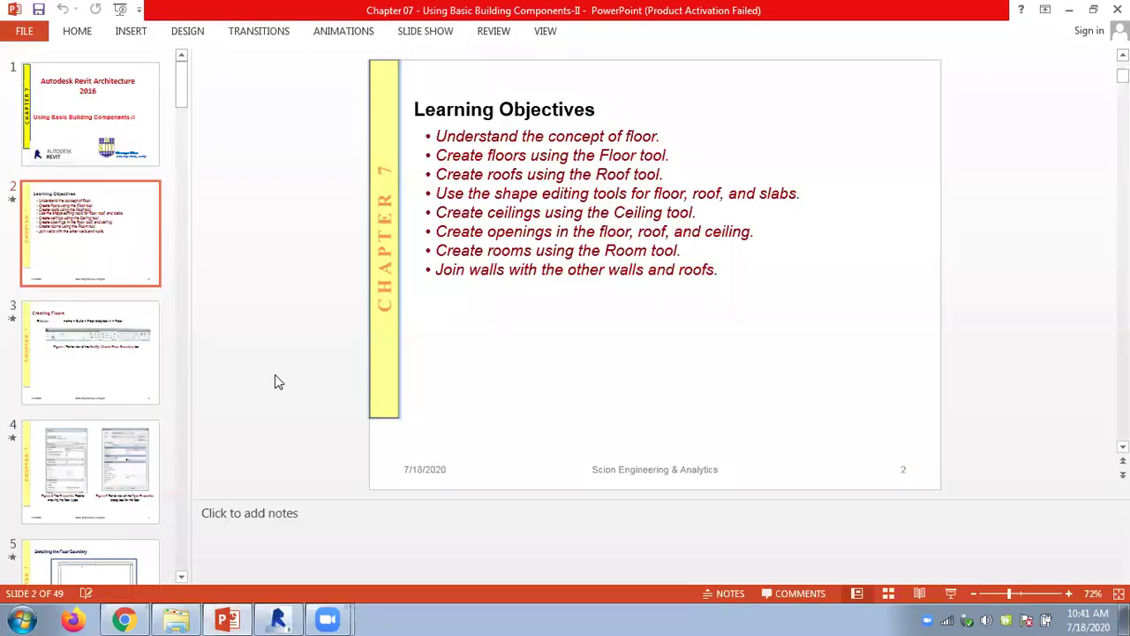
scroll(277, 376, down, 1)
scroll(277, 376, down, 1)
scroll(277, 376, up, 1)
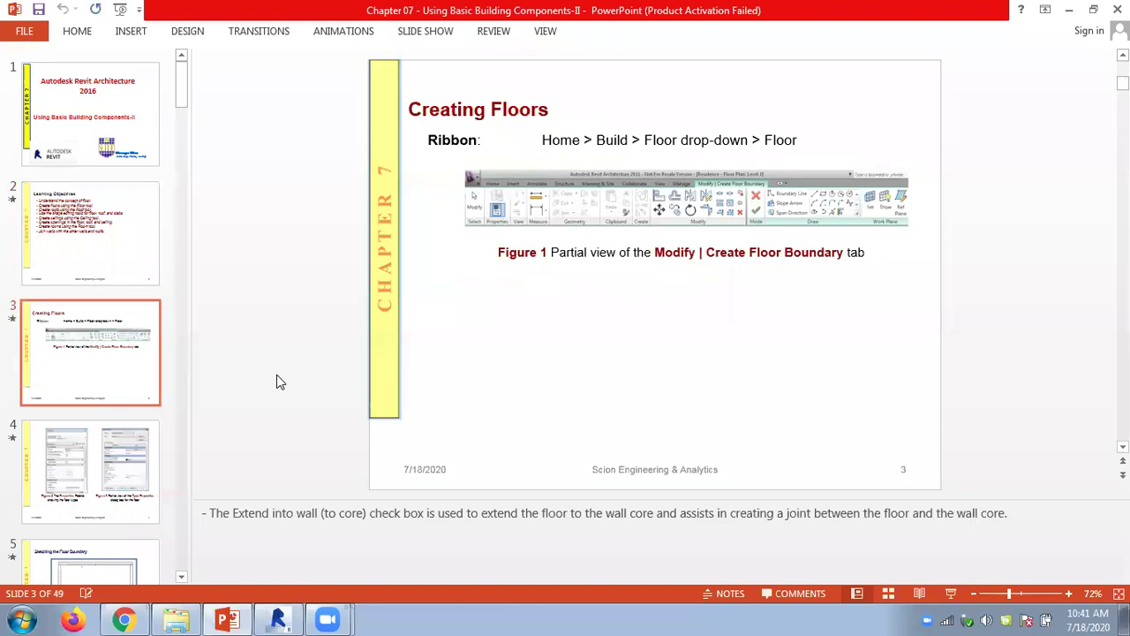
scroll(277, 376, down, 3)
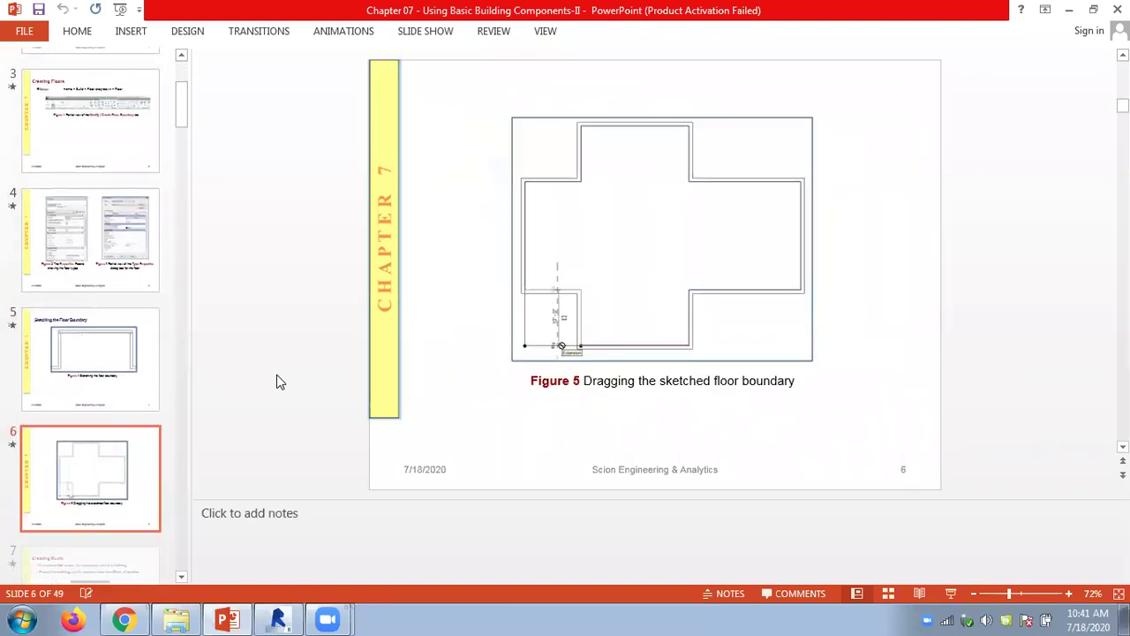
scroll(277, 375, down, 3)
scroll(277, 381, down, 4)
scroll(277, 382, down, 4)
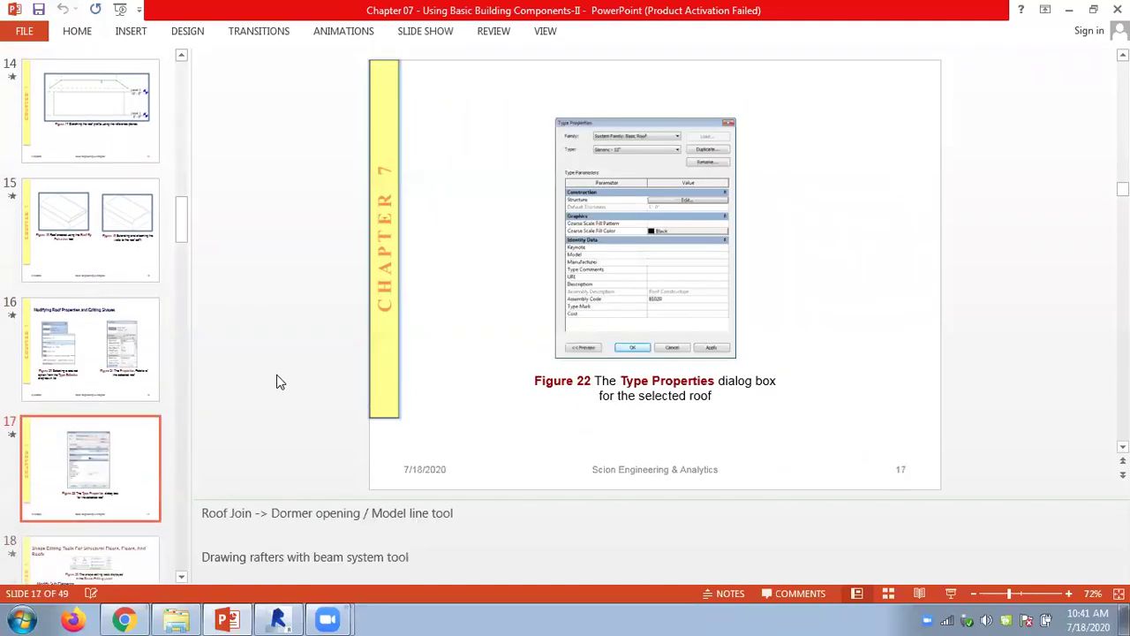
scroll(276, 381, down, 3)
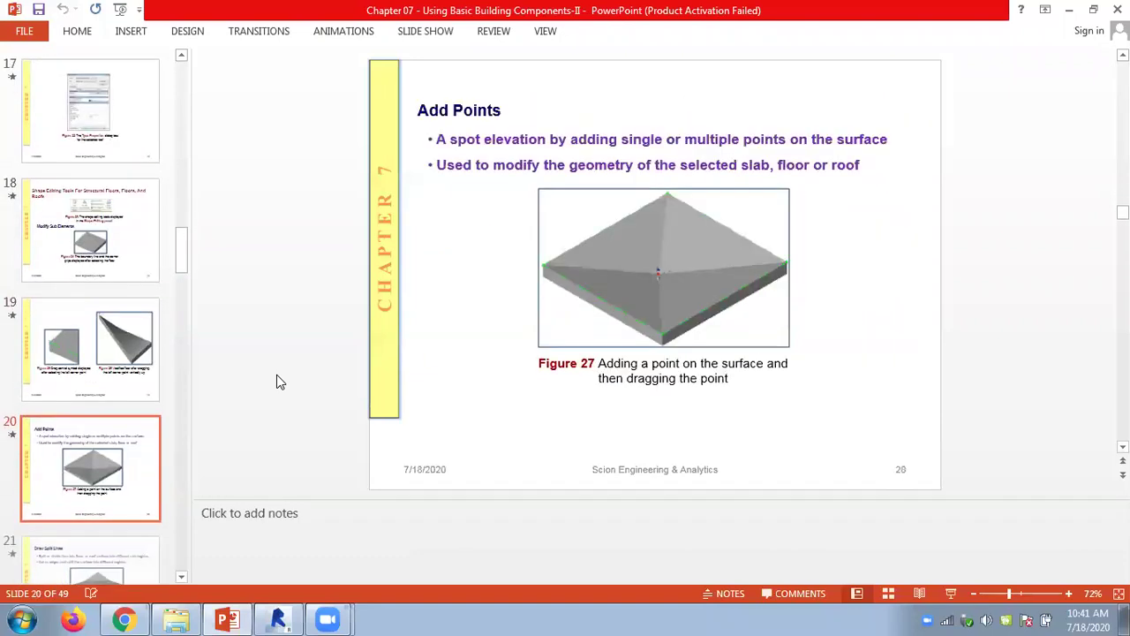
scroll(276, 381, down, 2)
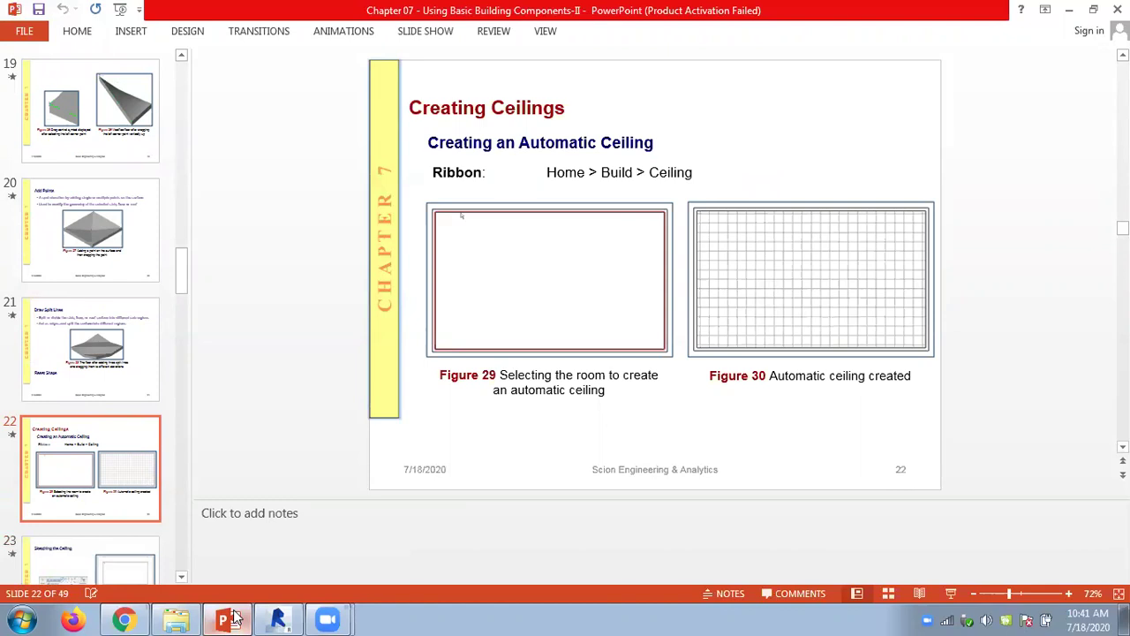
Switch back to Revit, select the floor slab and reset its shape to remove all points and split lines
click(276, 620)
click(427, 457)
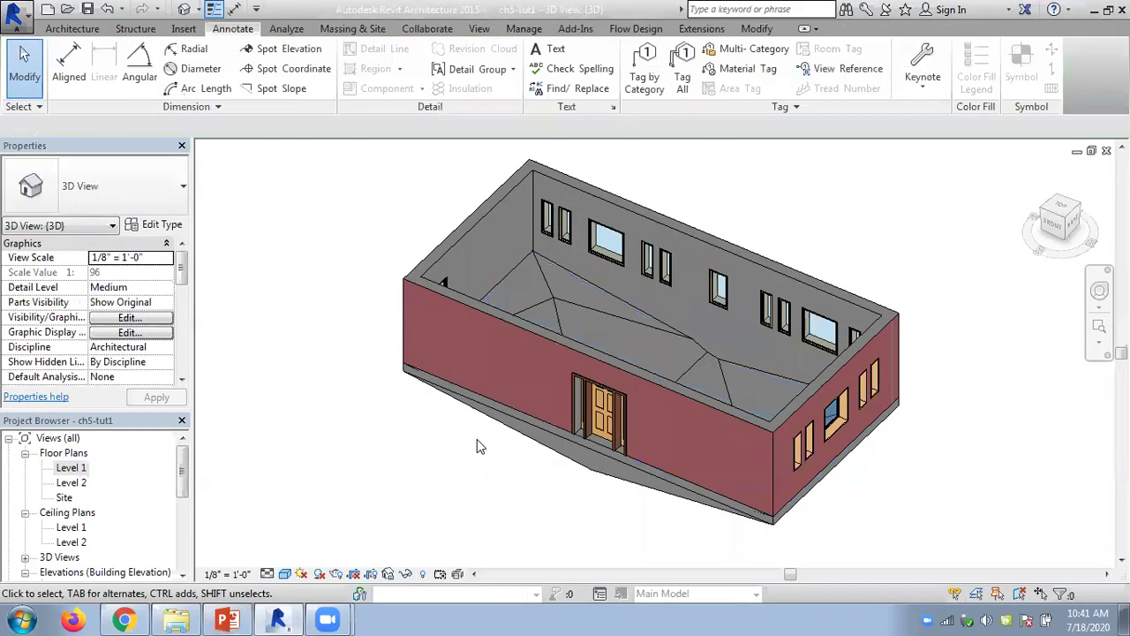
click(592, 450)
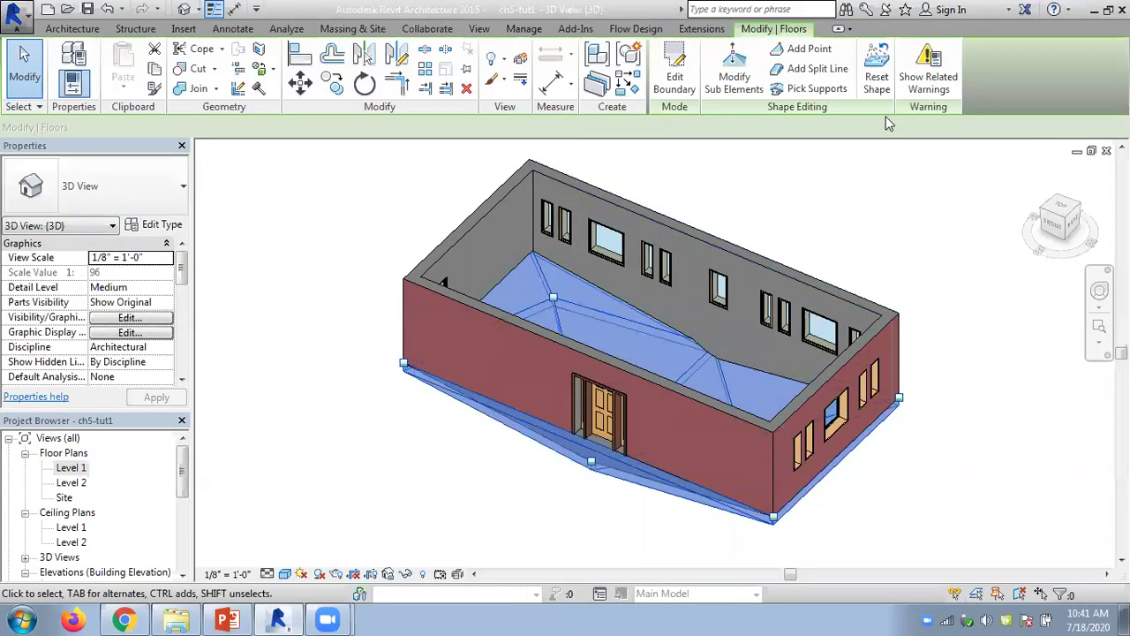
click(879, 79)
click(830, 209)
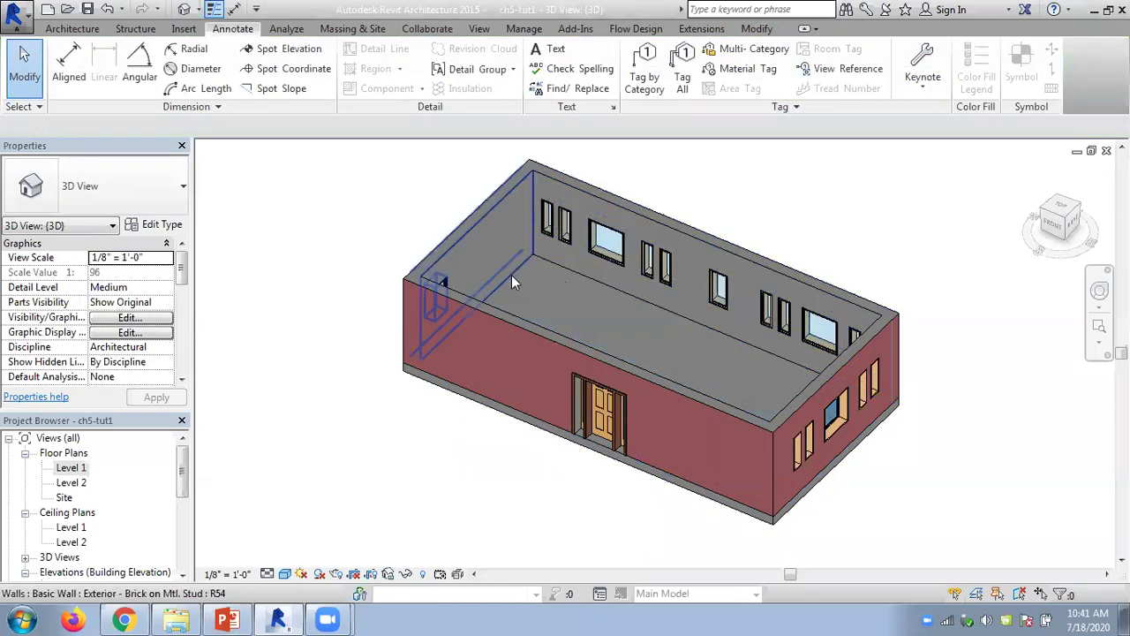
Edit the floor boundary by adding a circle of about 3' radius near the floor's far-left corner, and finish the sketch to cut a hole
click(696, 493)
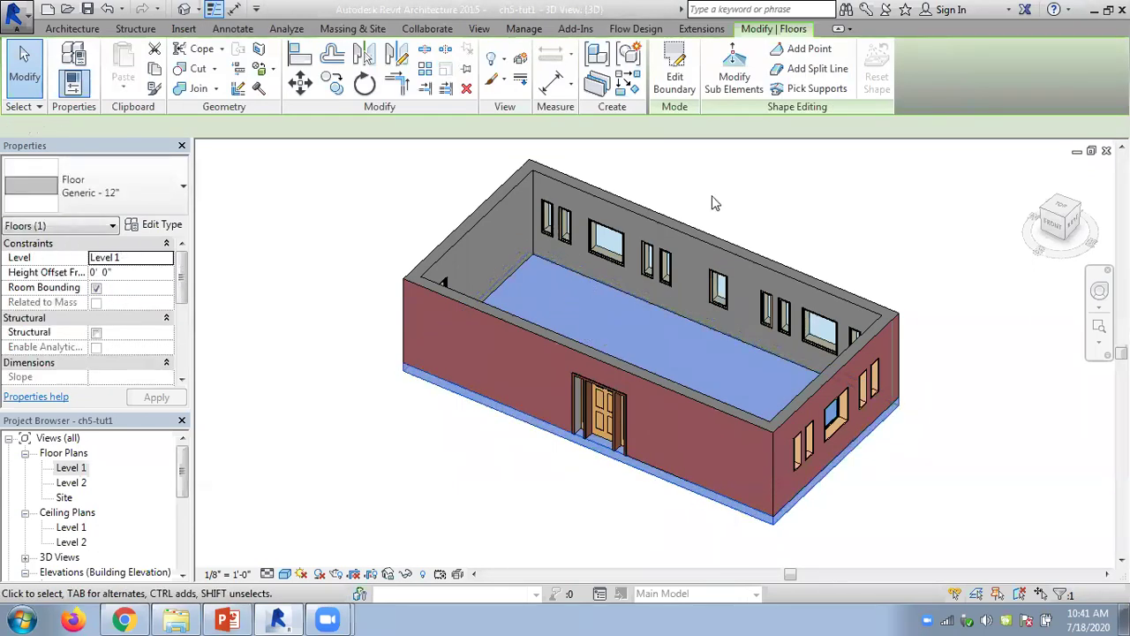
click(674, 76)
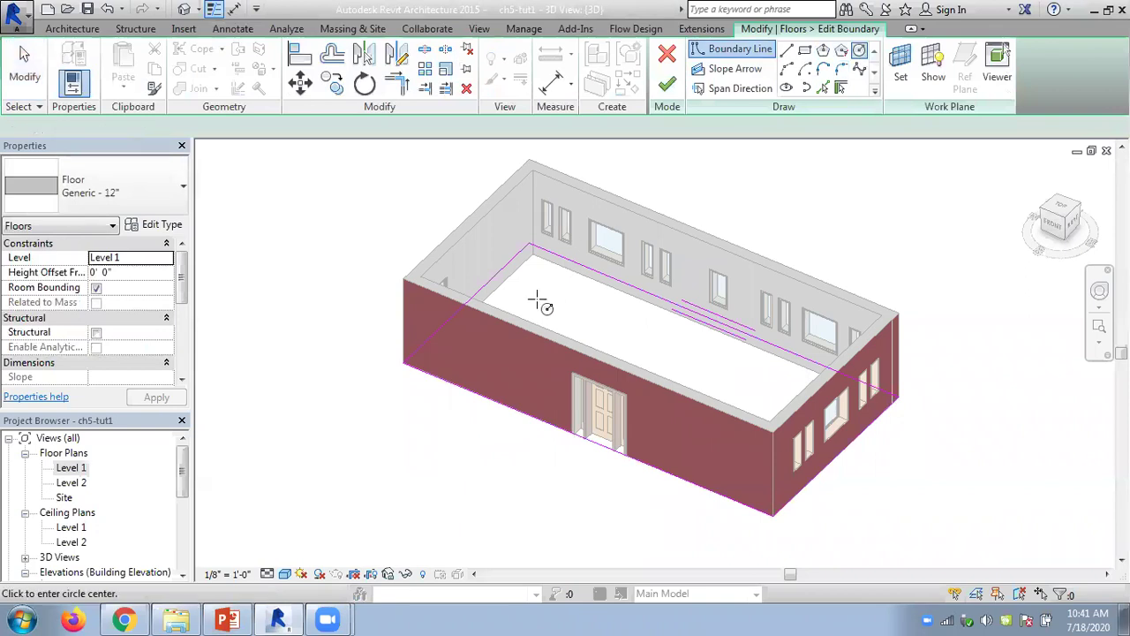
click(537, 298)
click(667, 84)
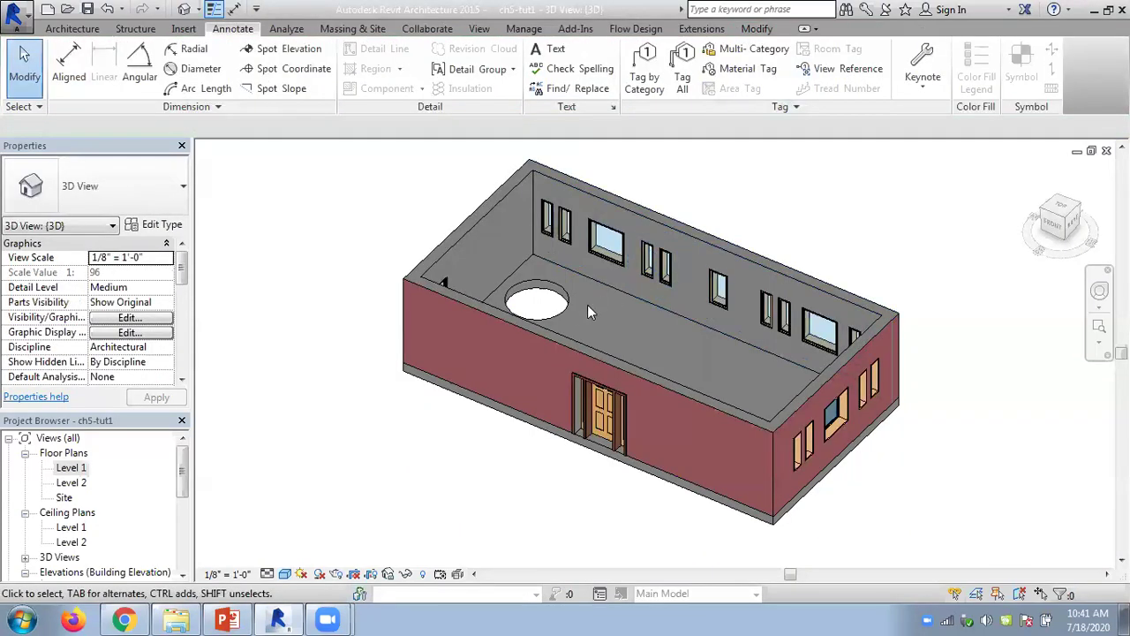
Reopen the floor's boundary sketch, delete the circle and finish the sketch
click(545, 290)
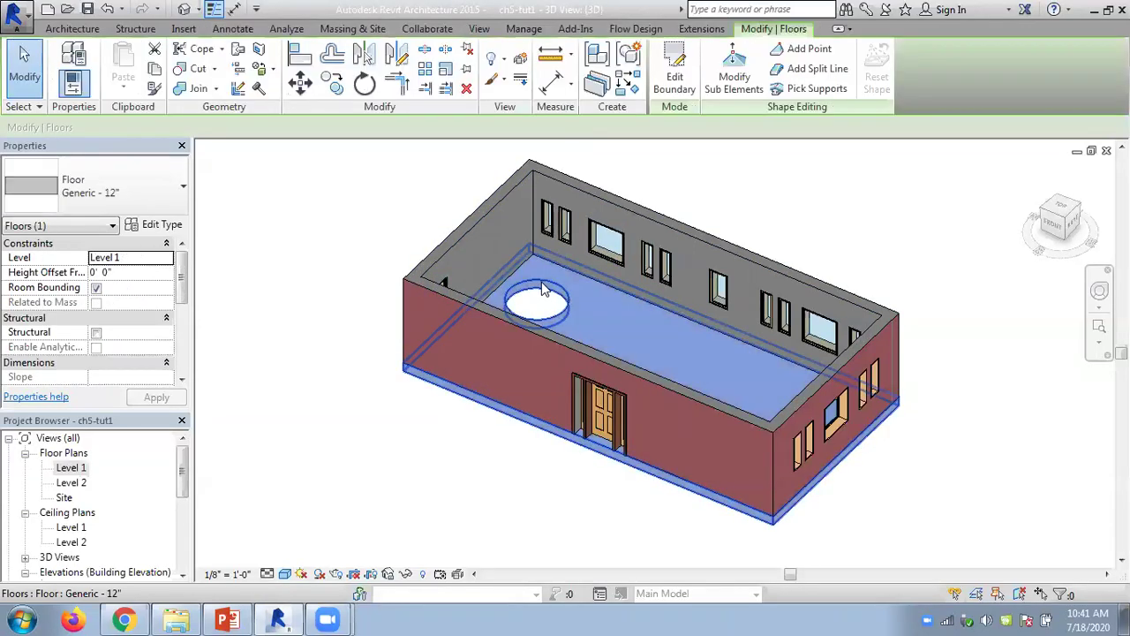
click(675, 76)
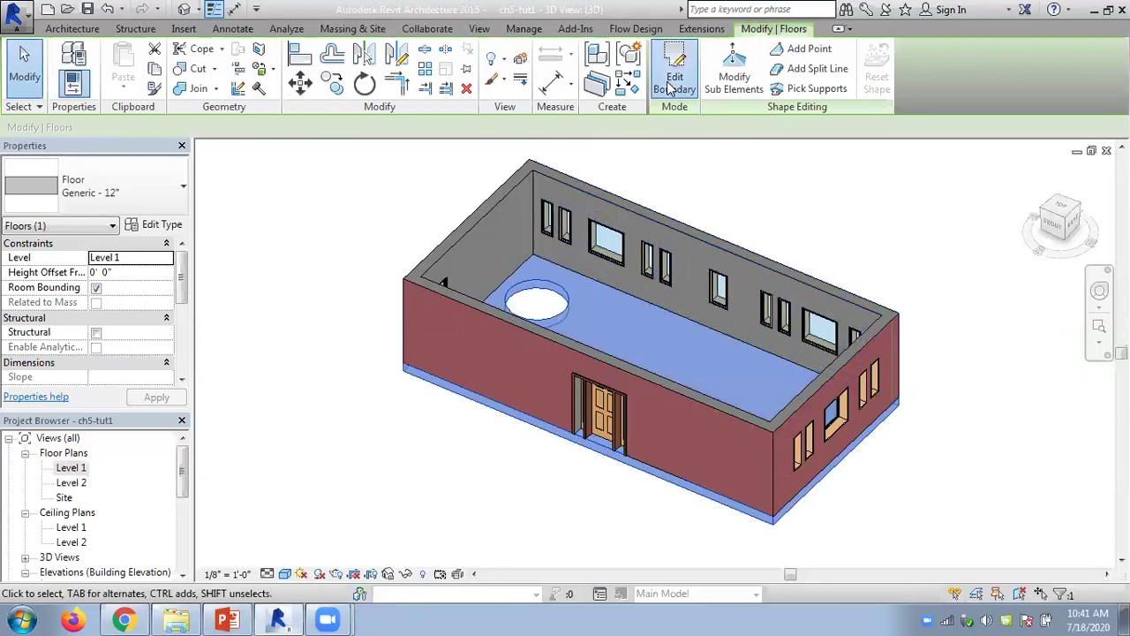
click(555, 311)
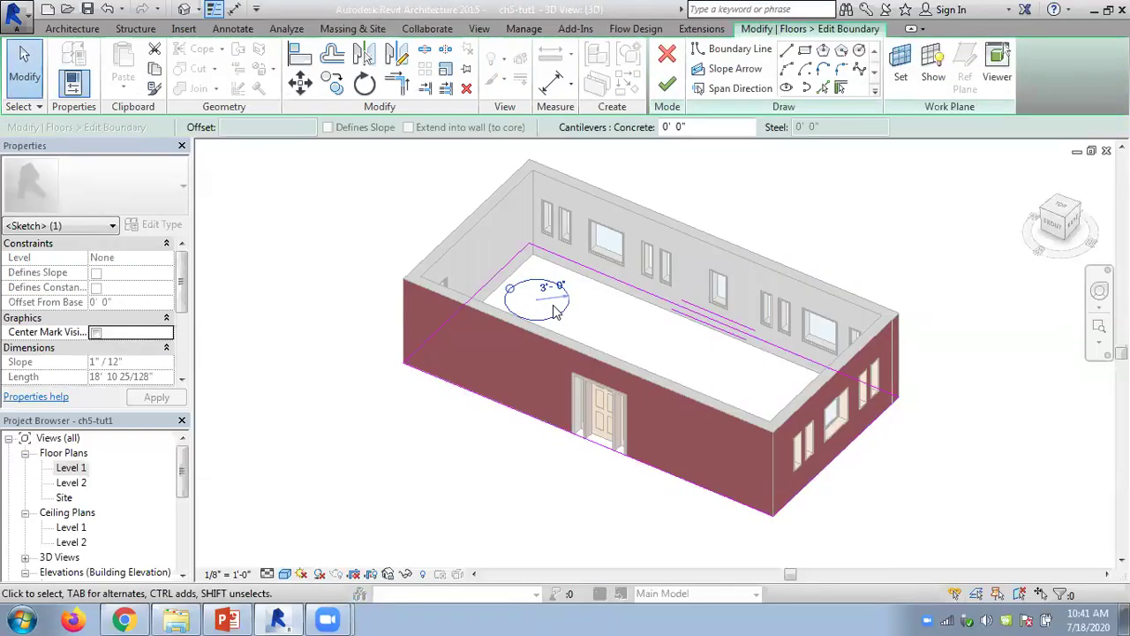
key(Delete)
click(667, 84)
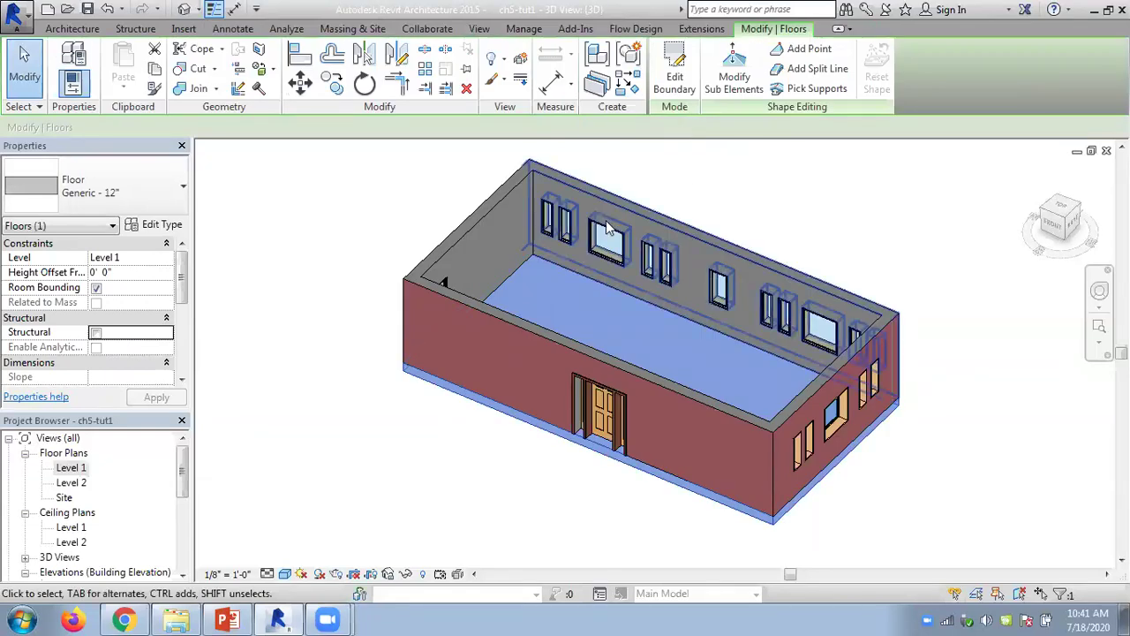
click(388, 204)
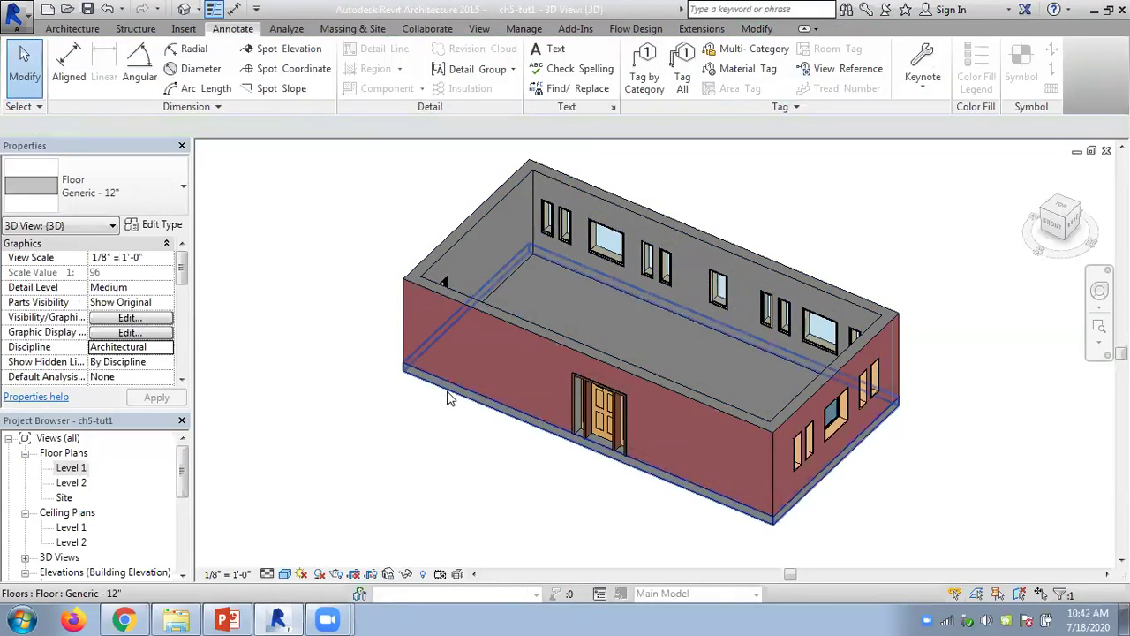
click(447, 391)
click(276, 216)
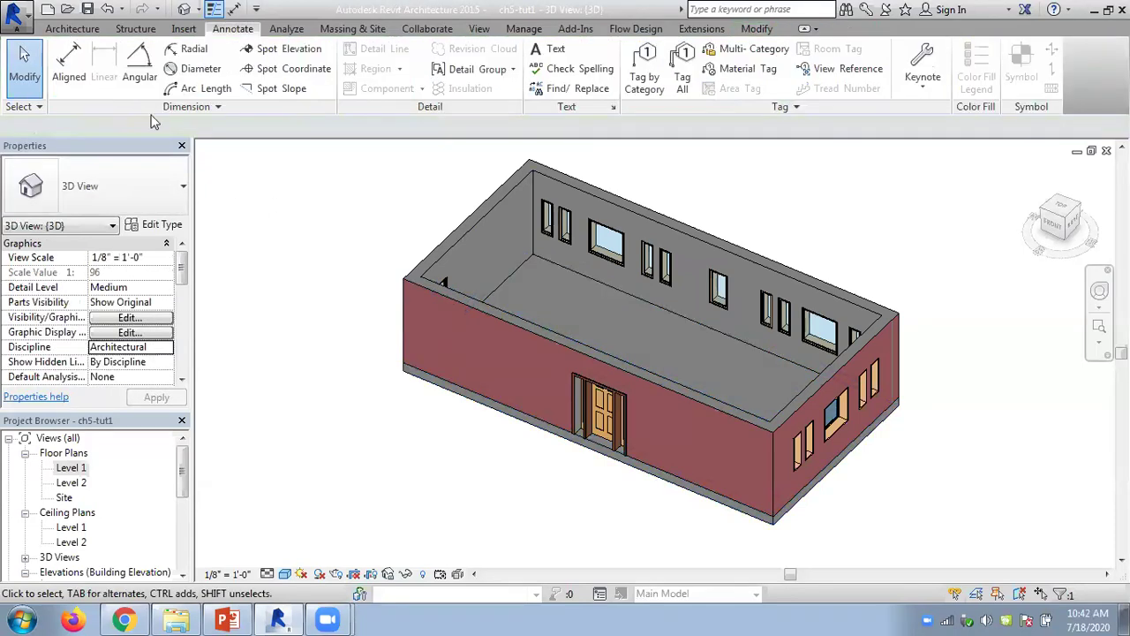
Cut a by-face opening in the floor with a circle of about 2' 6" radius near the far-left corner, and finish the sketch
click(71, 28)
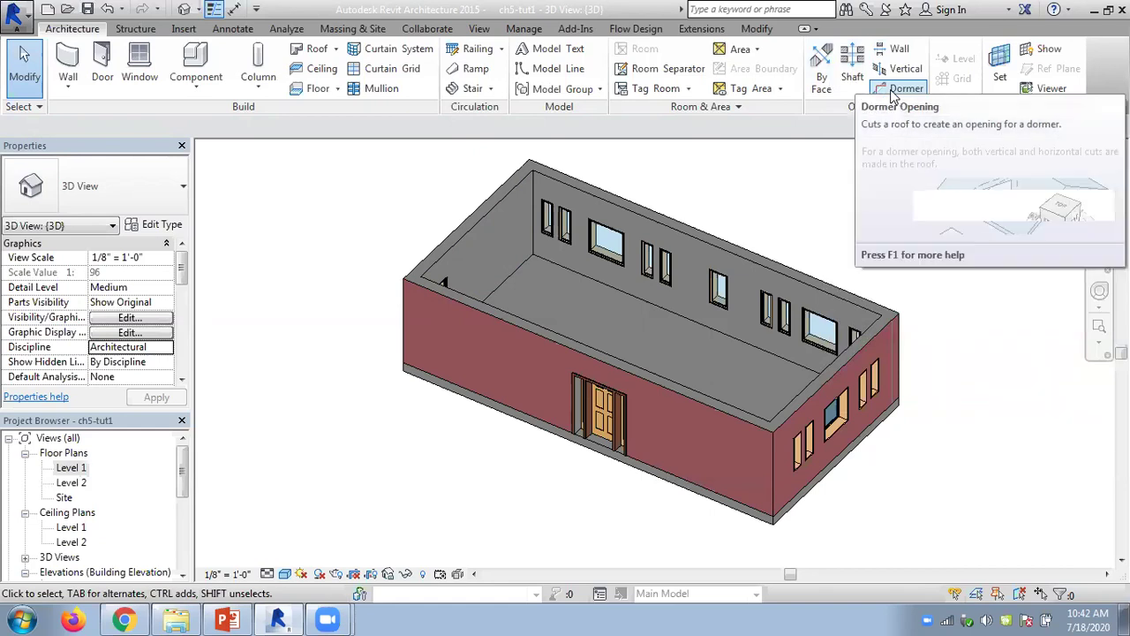
click(823, 78)
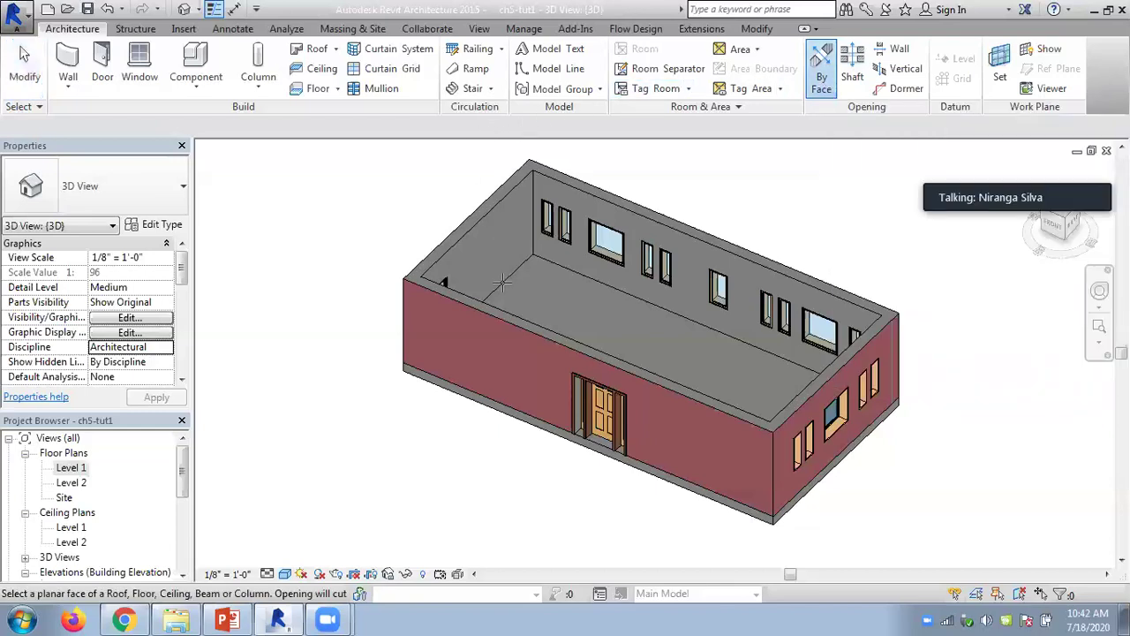
click(527, 420)
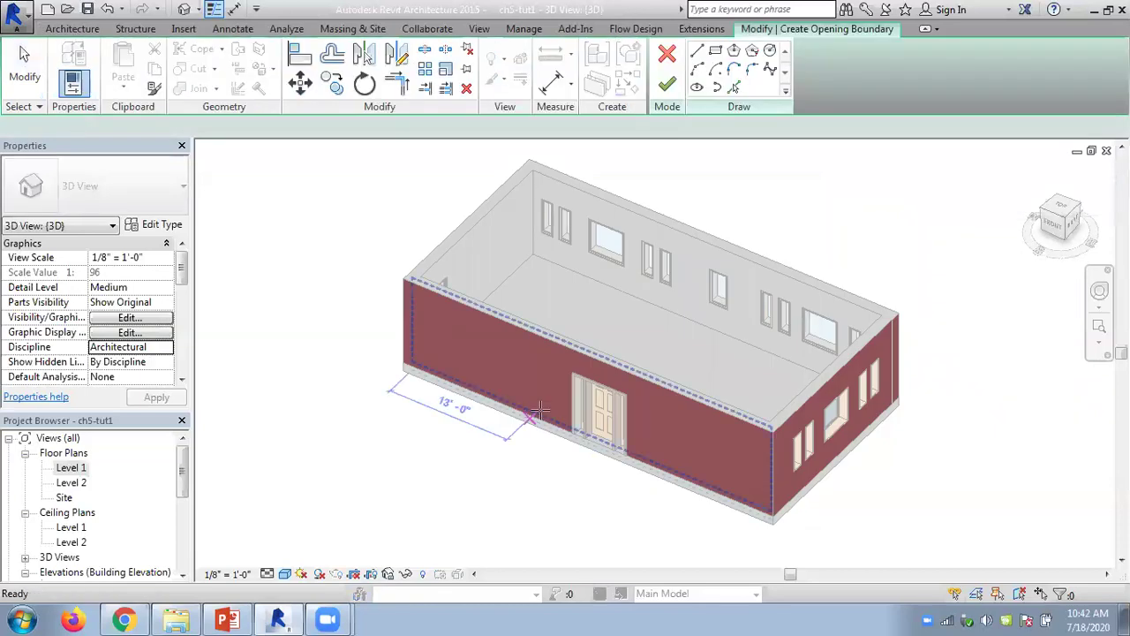
click(769, 51)
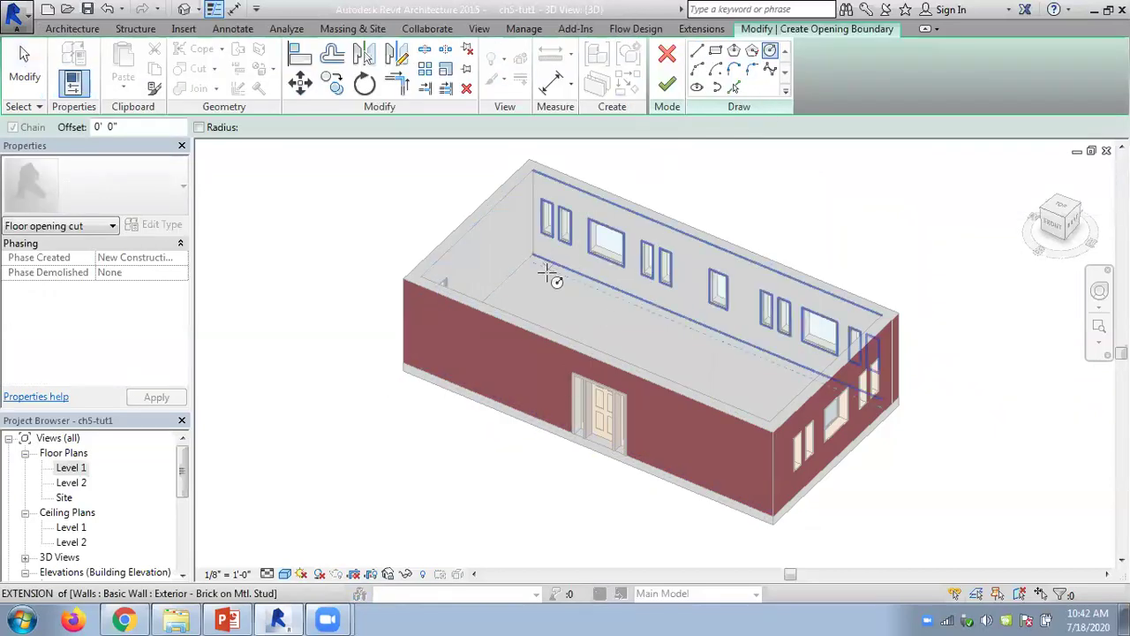
click(547, 303)
click(574, 318)
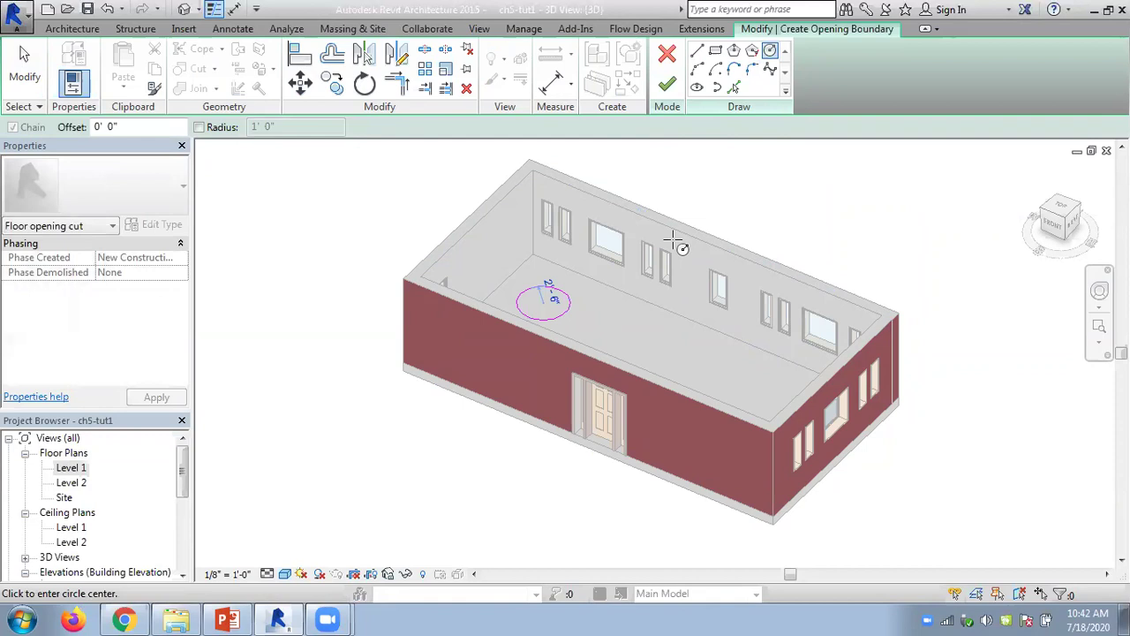
click(667, 85)
click(742, 192)
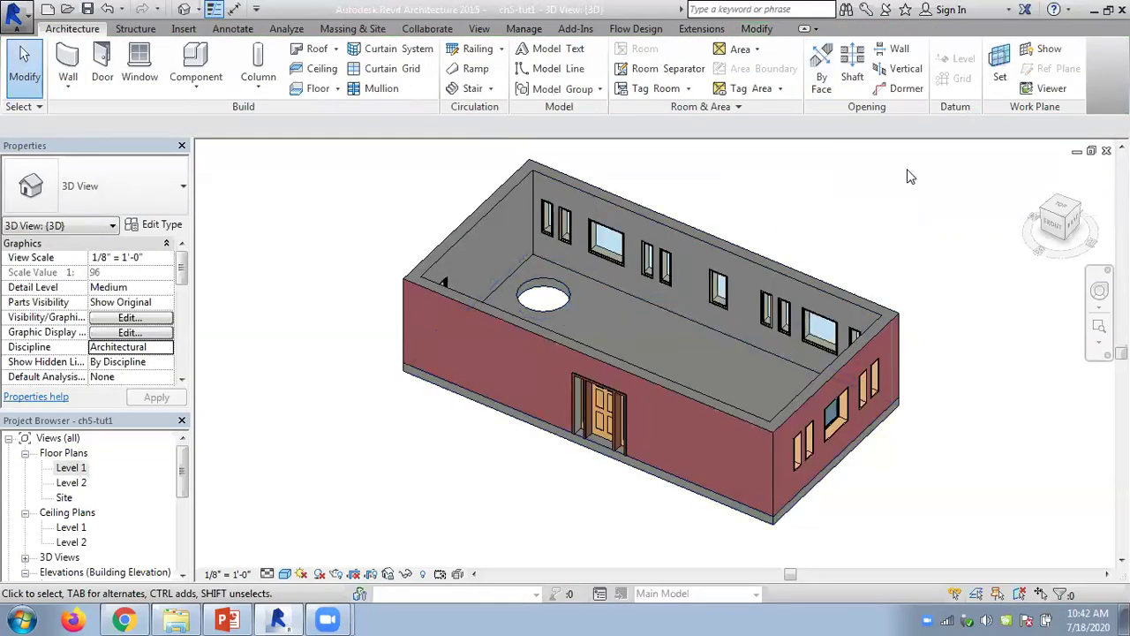
Delete the circular floor opening and undo the deletion
click(566, 311)
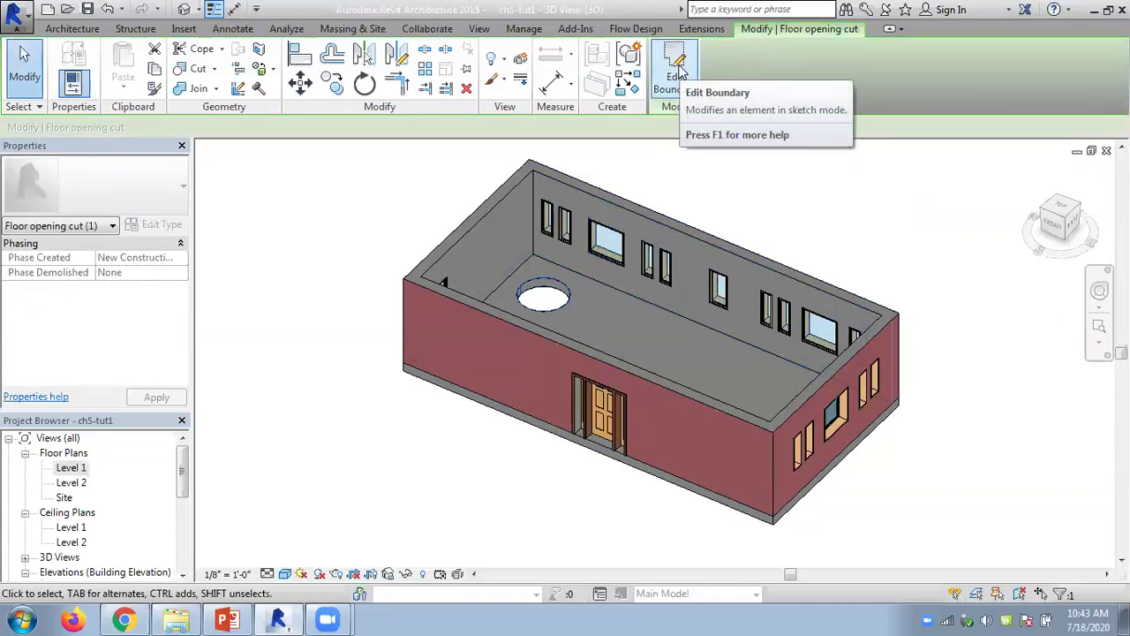
key(Delete)
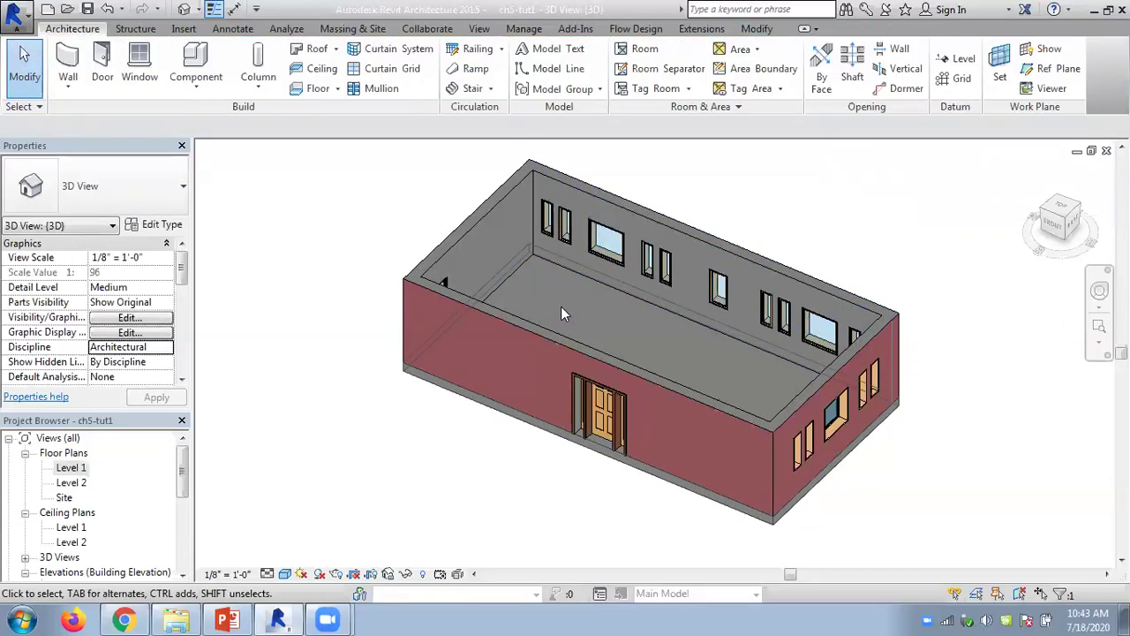
key(ctrl+z)
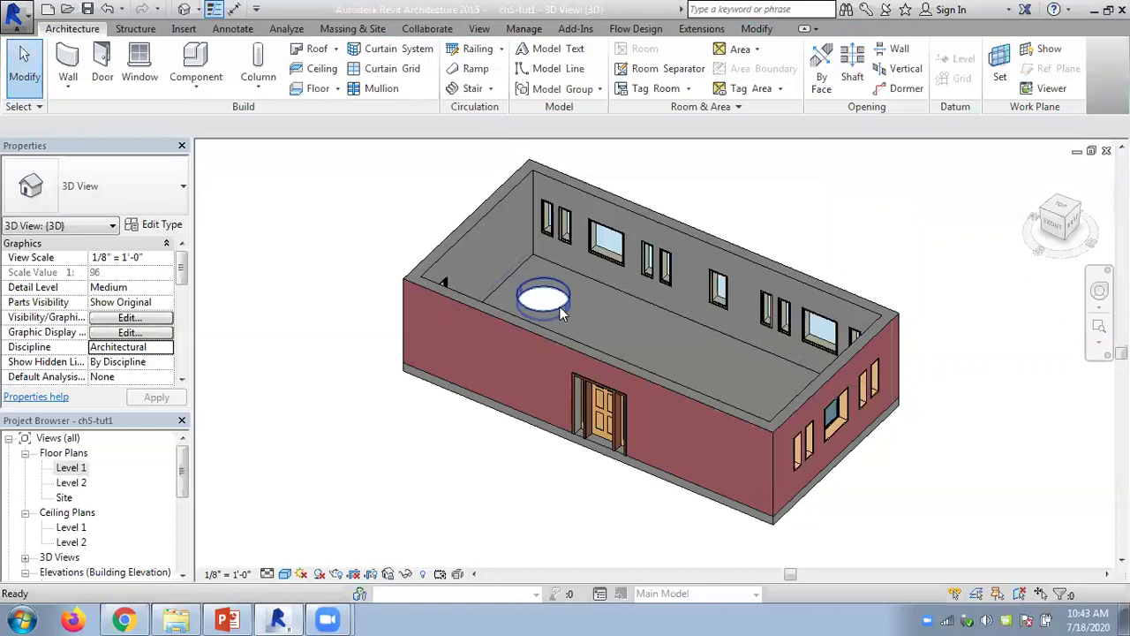
click(559, 306)
click(775, 201)
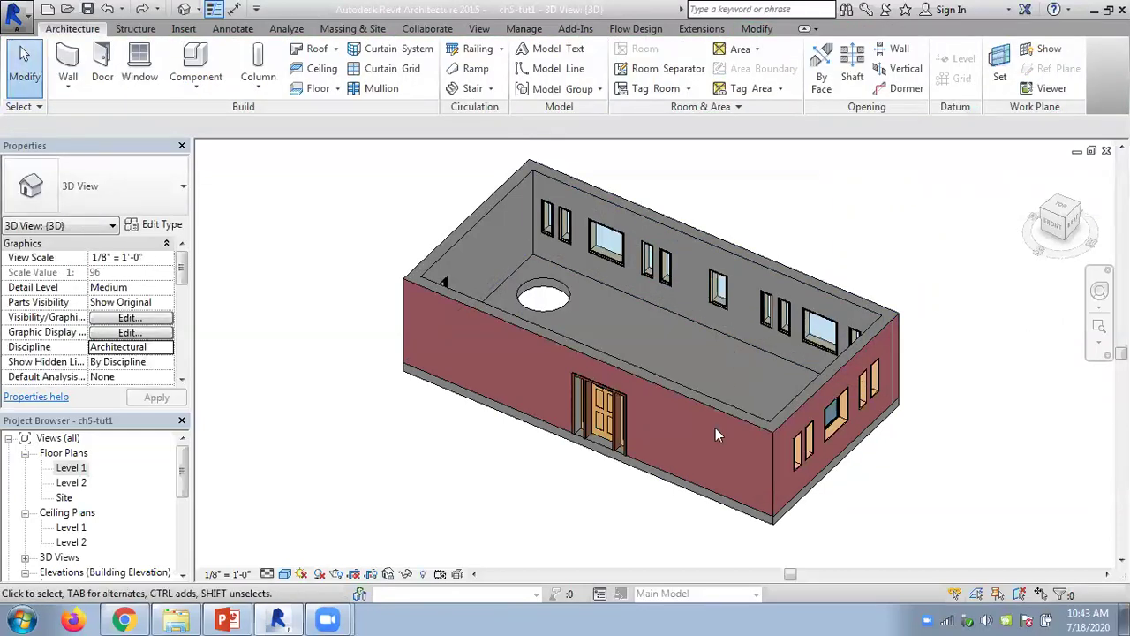
Edit the floor boundary by adding a circle of about 3' radius toward the floor's right end, and finish the sketch
click(720, 501)
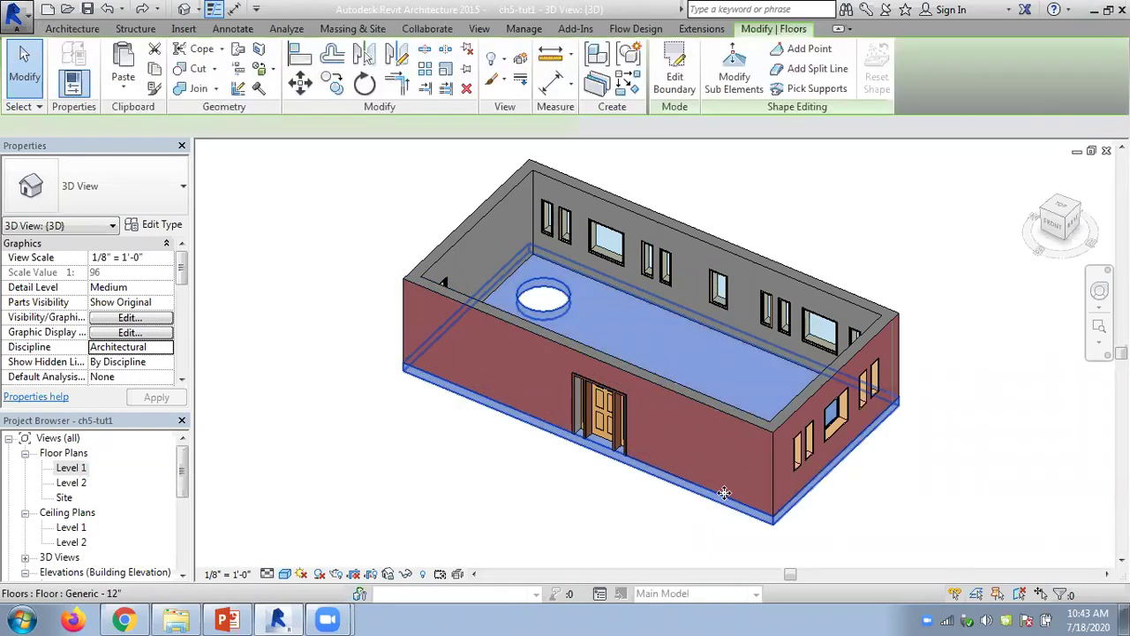
click(671, 76)
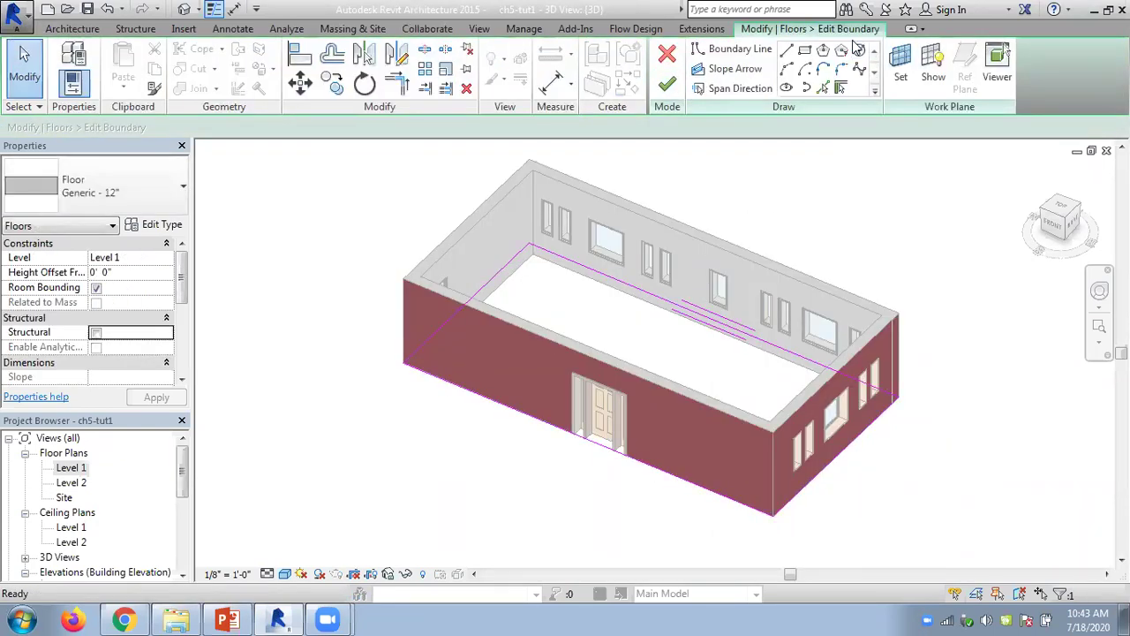
click(860, 49)
click(716, 364)
click(733, 374)
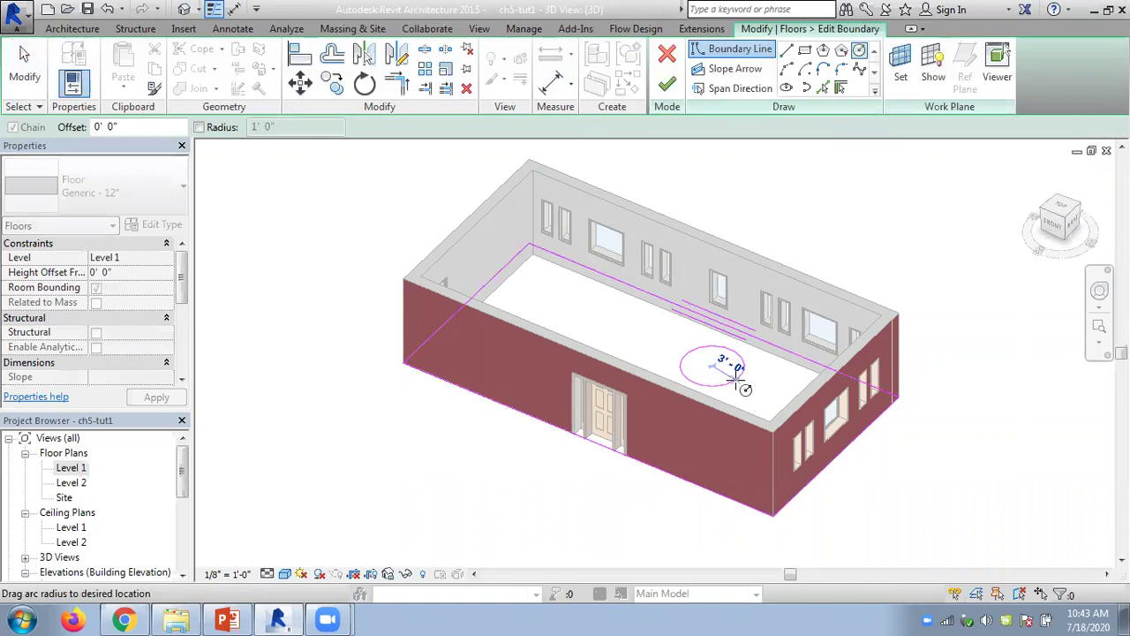
click(667, 84)
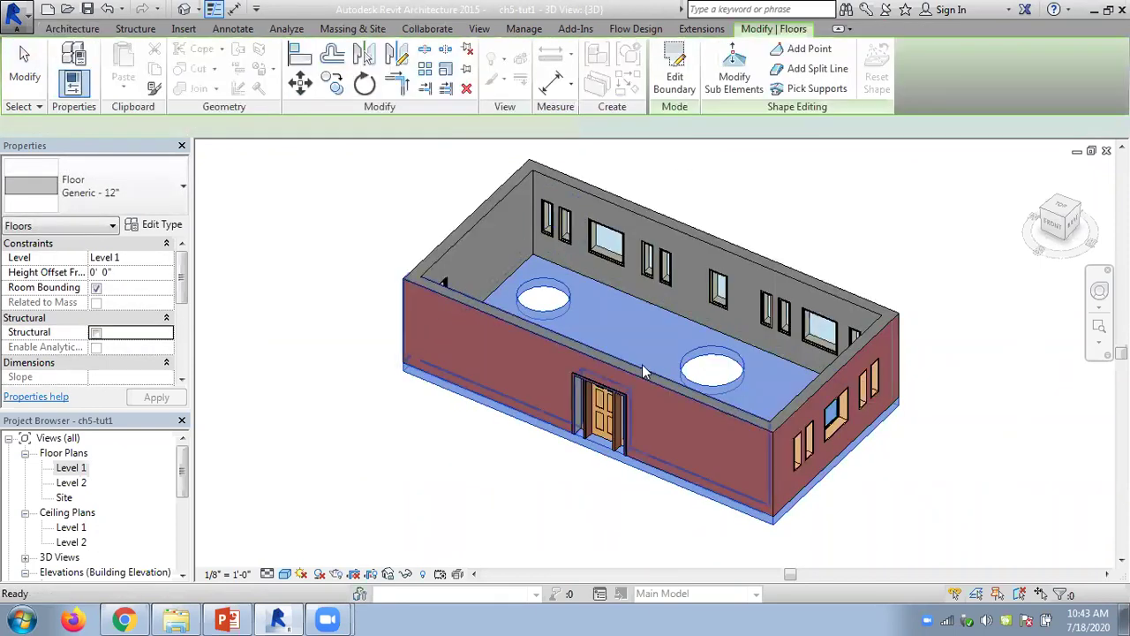
click(787, 225)
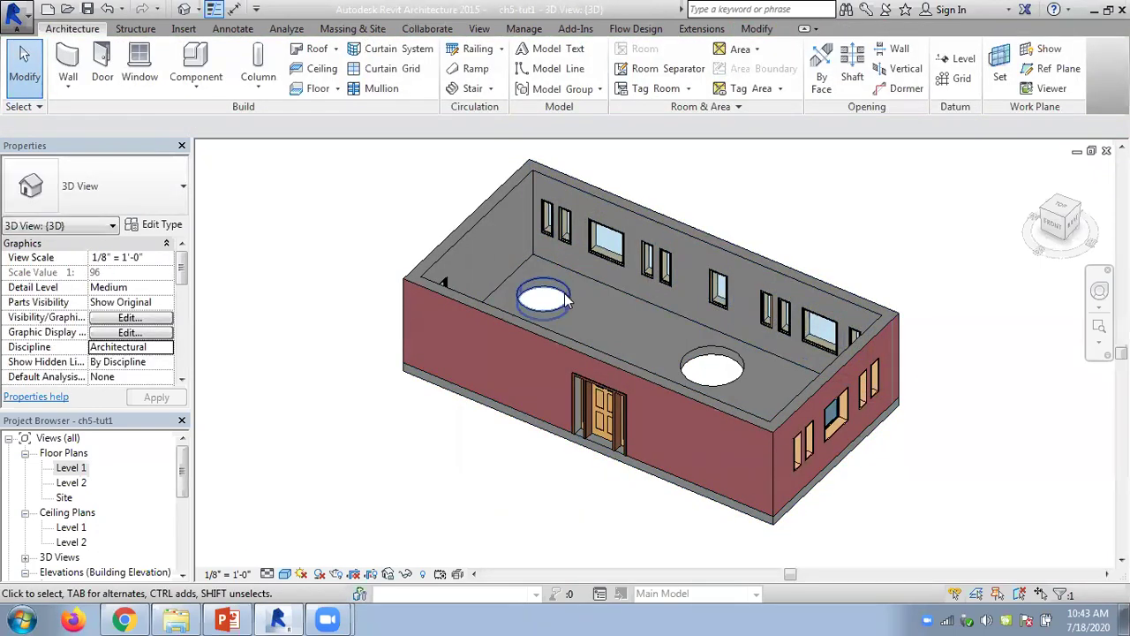
Select each circular hole's edge in turn to compare which element each hole belongs to
click(742, 369)
click(700, 223)
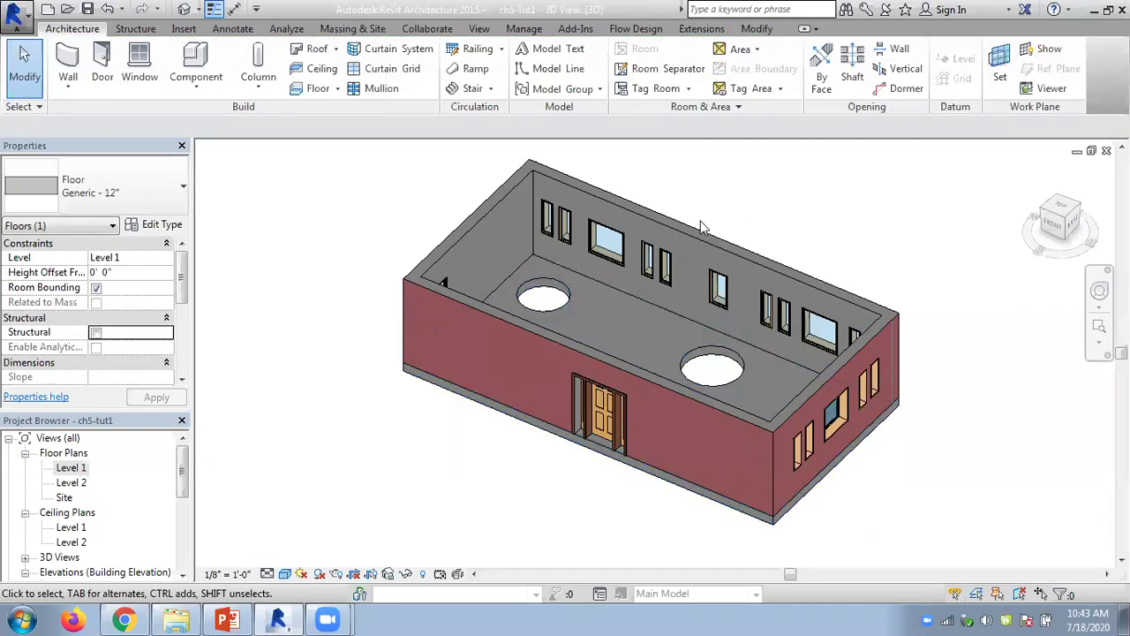
click(568, 303)
key(Escape)
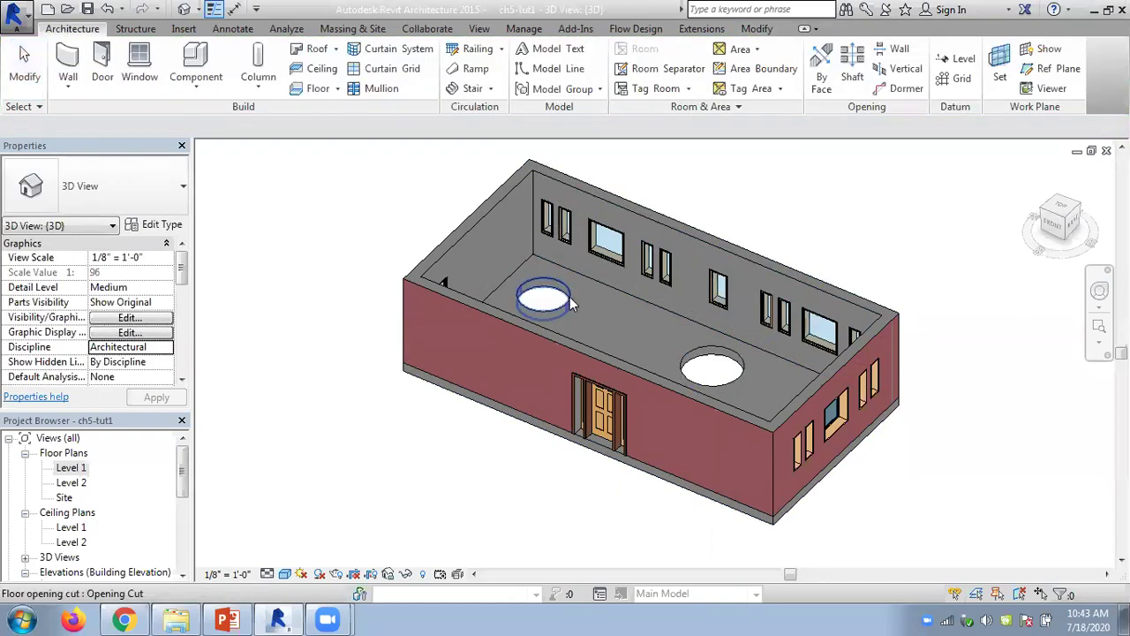
Edit the floor opening cut's boundary, enlarge its circle to about 4' radius, and finish the sketch
click(568, 303)
click(671, 78)
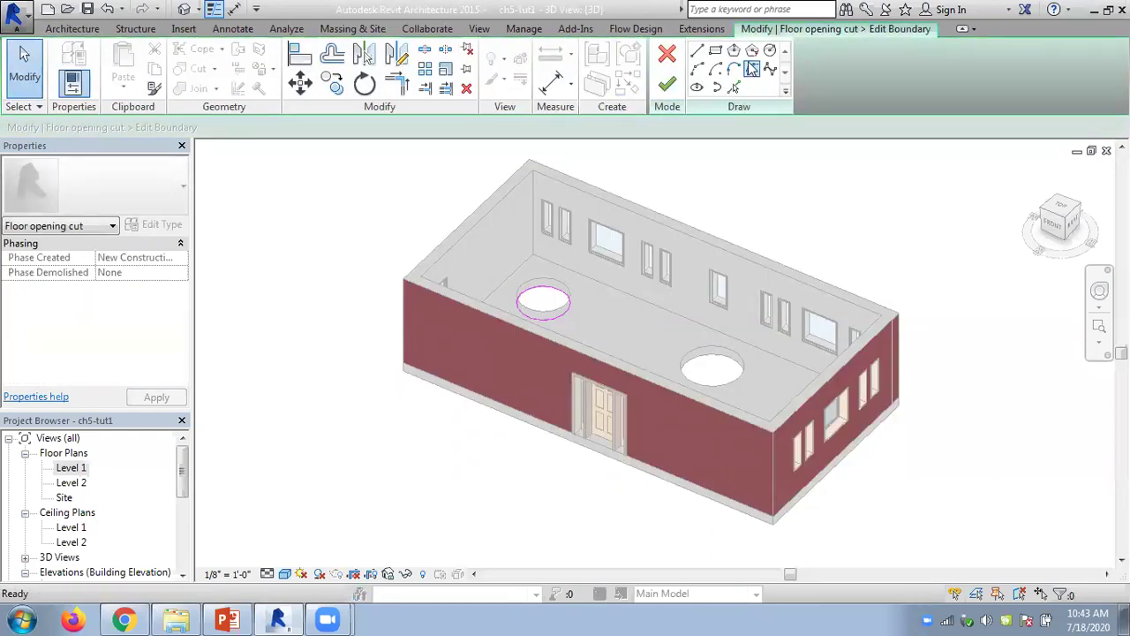
click(569, 311)
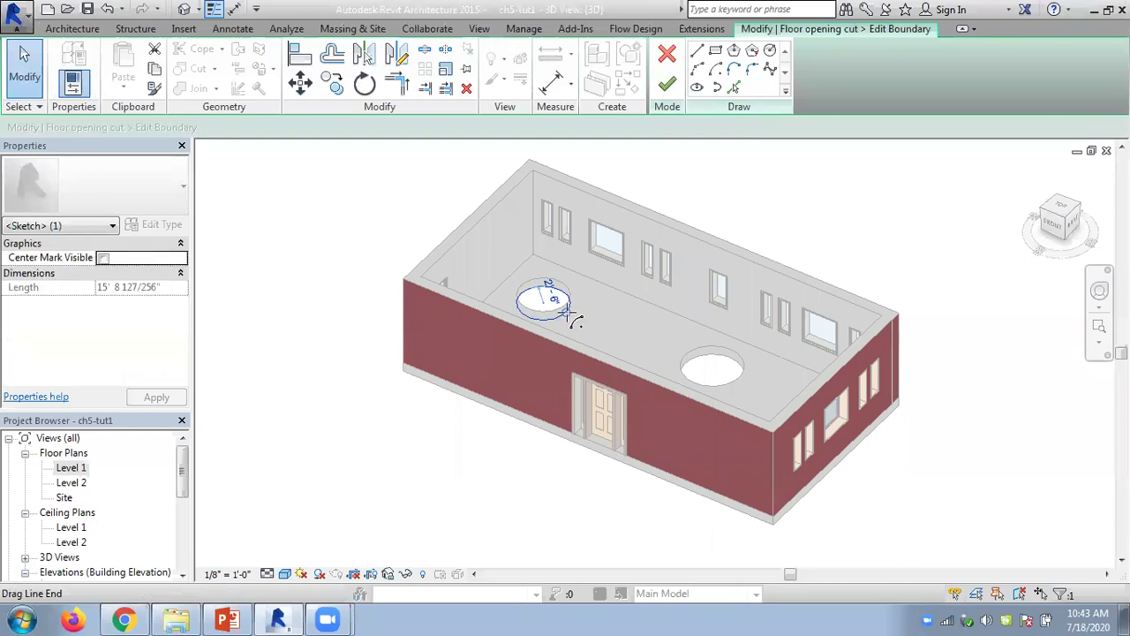
drag(577, 321, 583, 324)
click(667, 82)
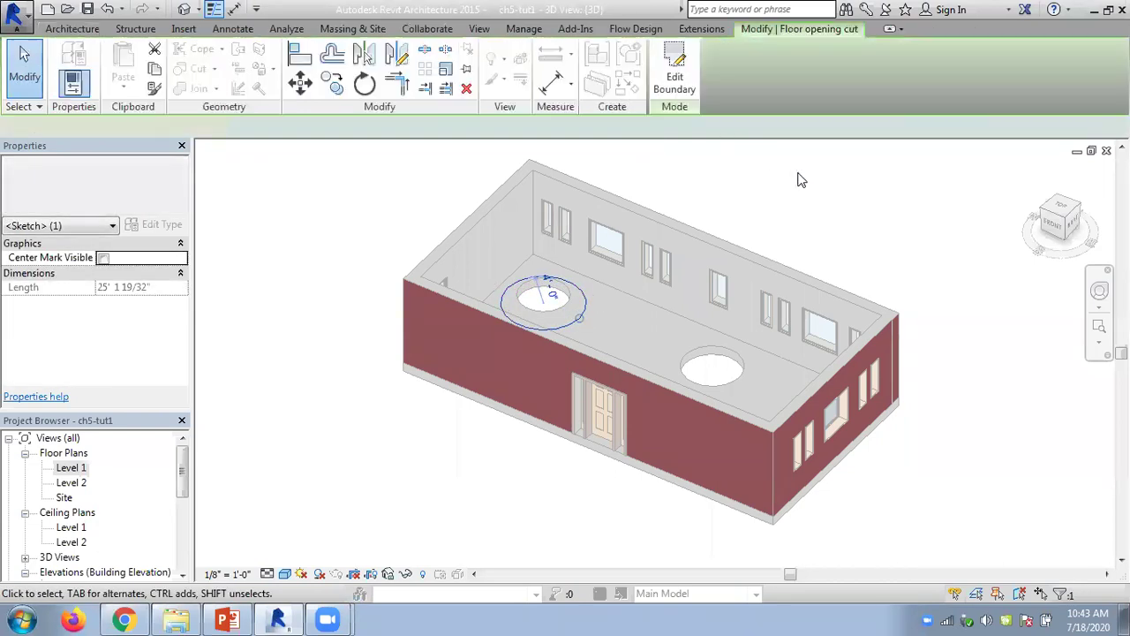
key(Escape)
Reopen the floor's boundary sketch, delete the circle toward the right end and finish the sketch
click(745, 371)
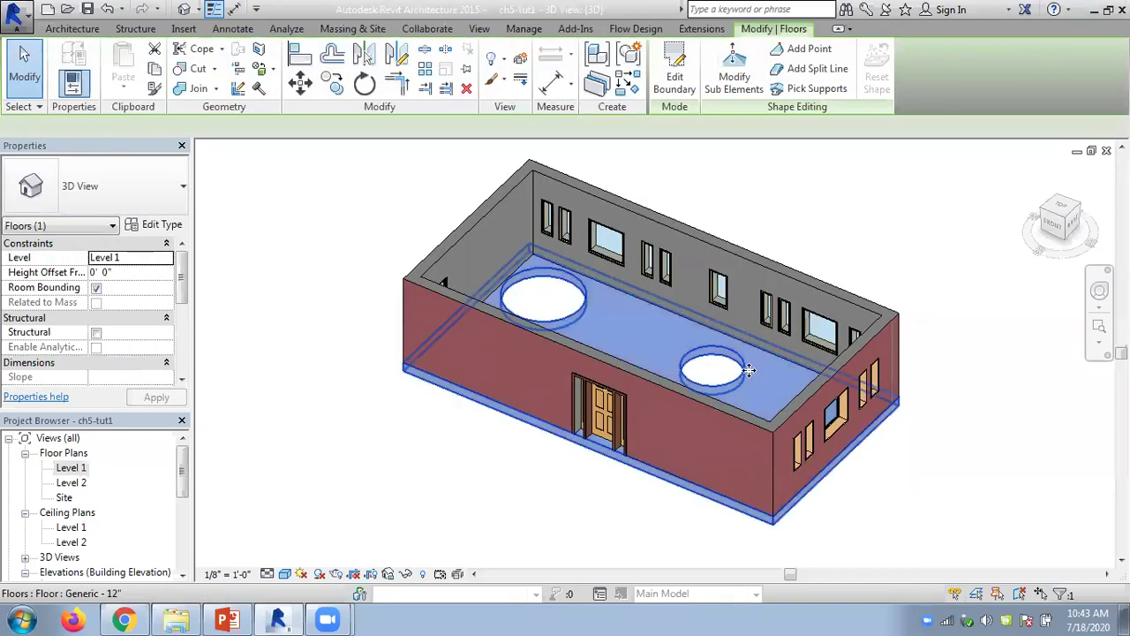
click(671, 82)
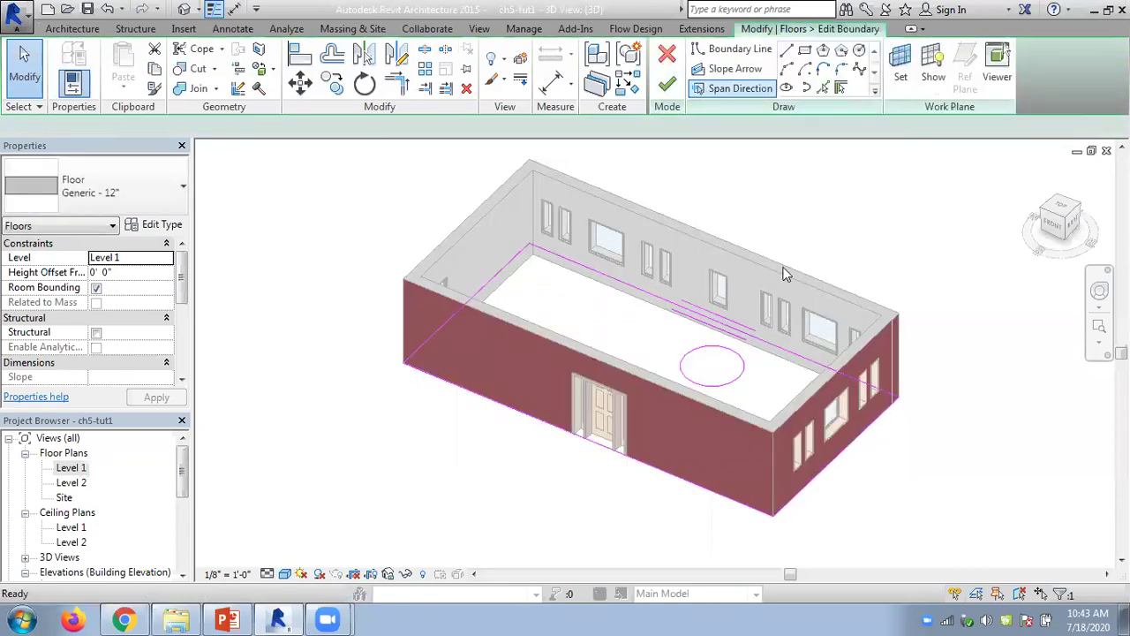
click(746, 374)
key(Delete)
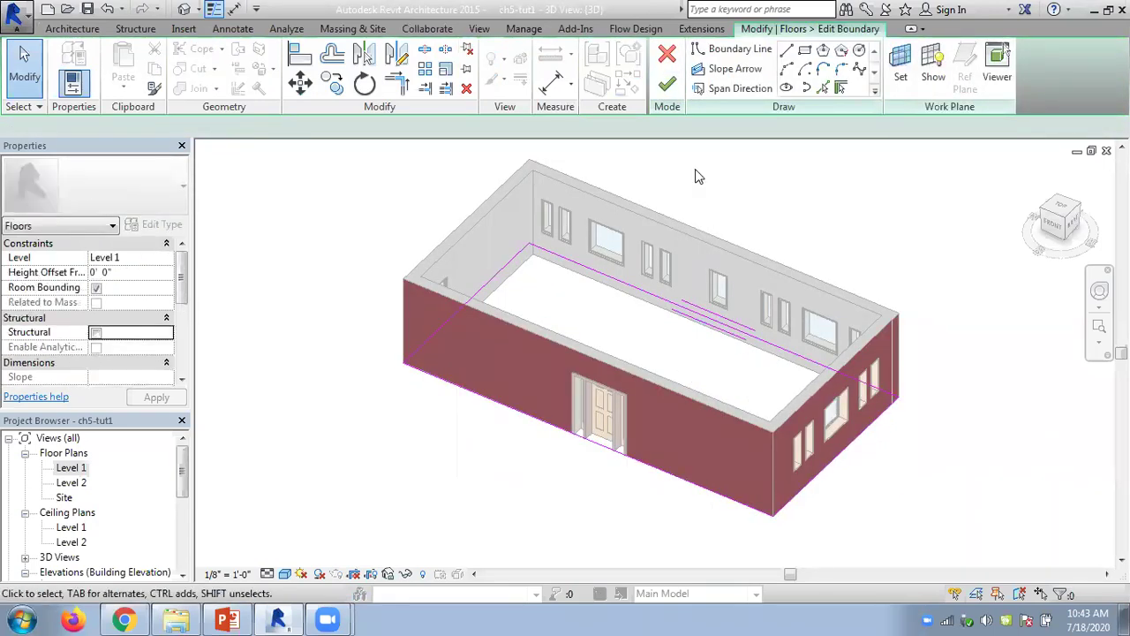
click(668, 86)
key(Escape)
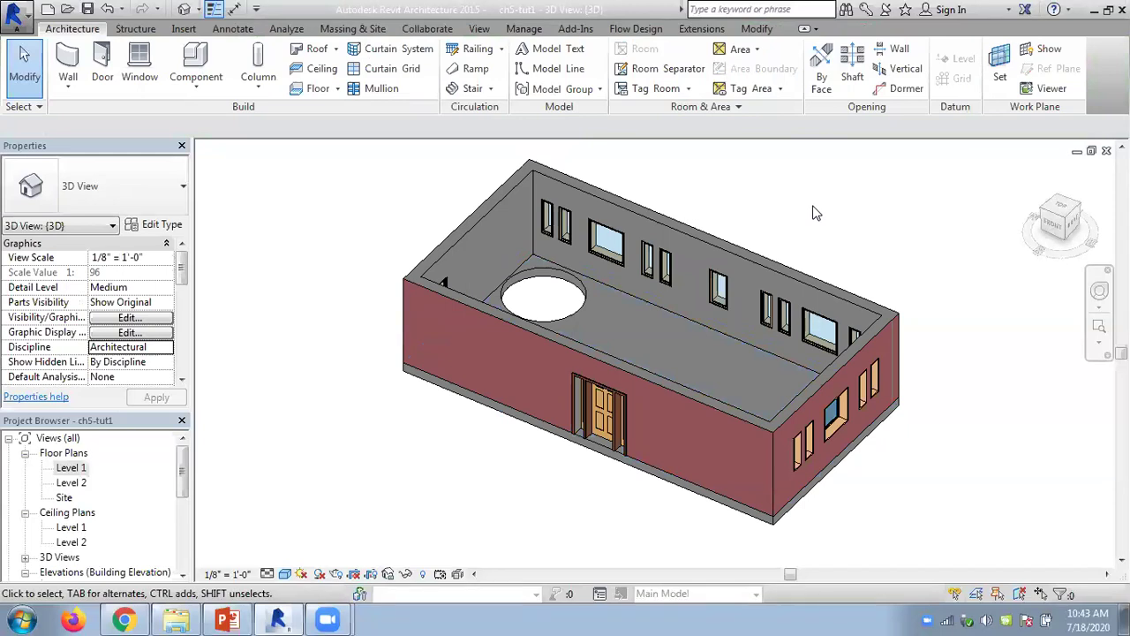
Move the circular floor opening cut toward the middle of the floor
click(572, 320)
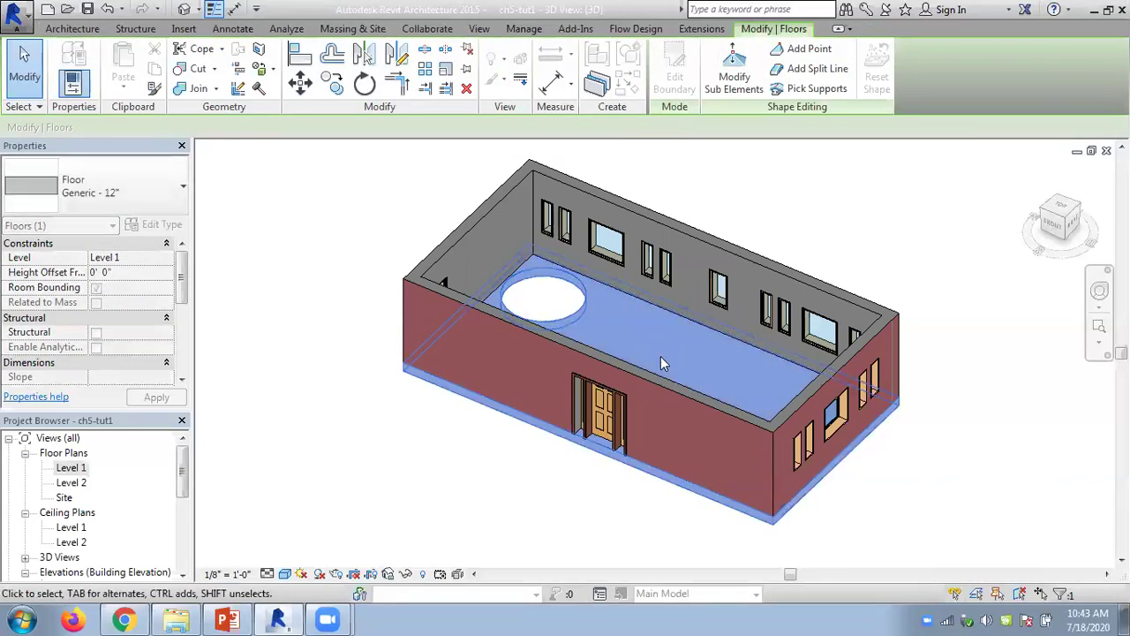
click(789, 210)
scroll(787, 210, down, 1)
shift+middle_drag(788, 210, 777, 314)
drag(604, 287, 676, 349)
click(777, 234)
shift+middle_drag(783, 245, 807, 191)
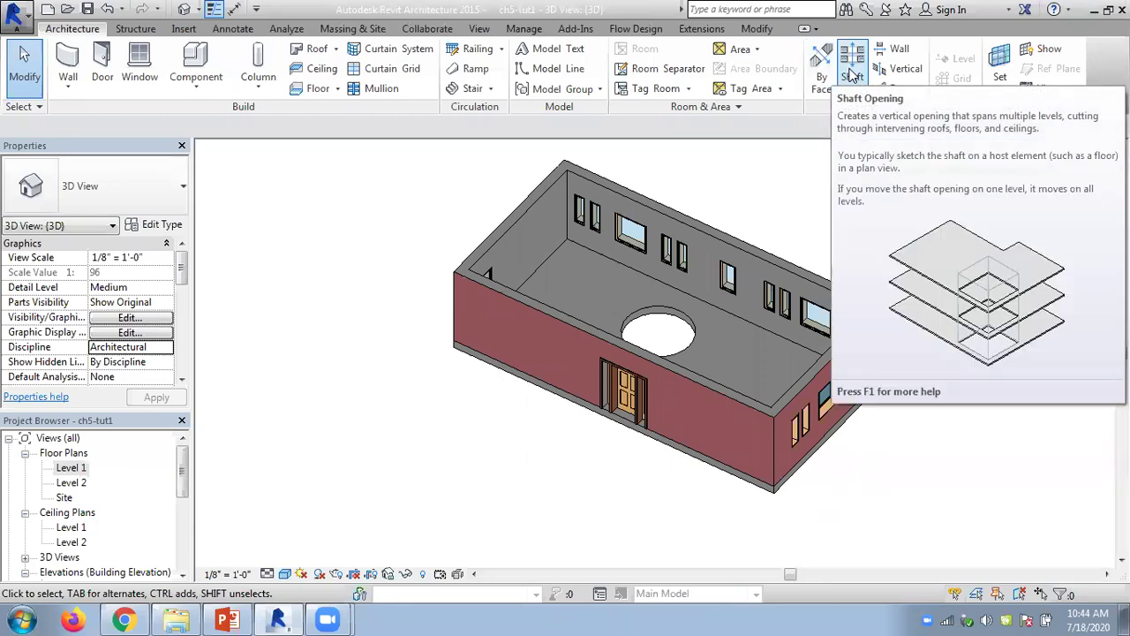
Create a shaft opening from a circle of about 3' radius near the floor's far-left corner and stretch its height to about 28' 2"
scroll(740, 183, down, 2)
middle_drag(747, 183, 697, 254)
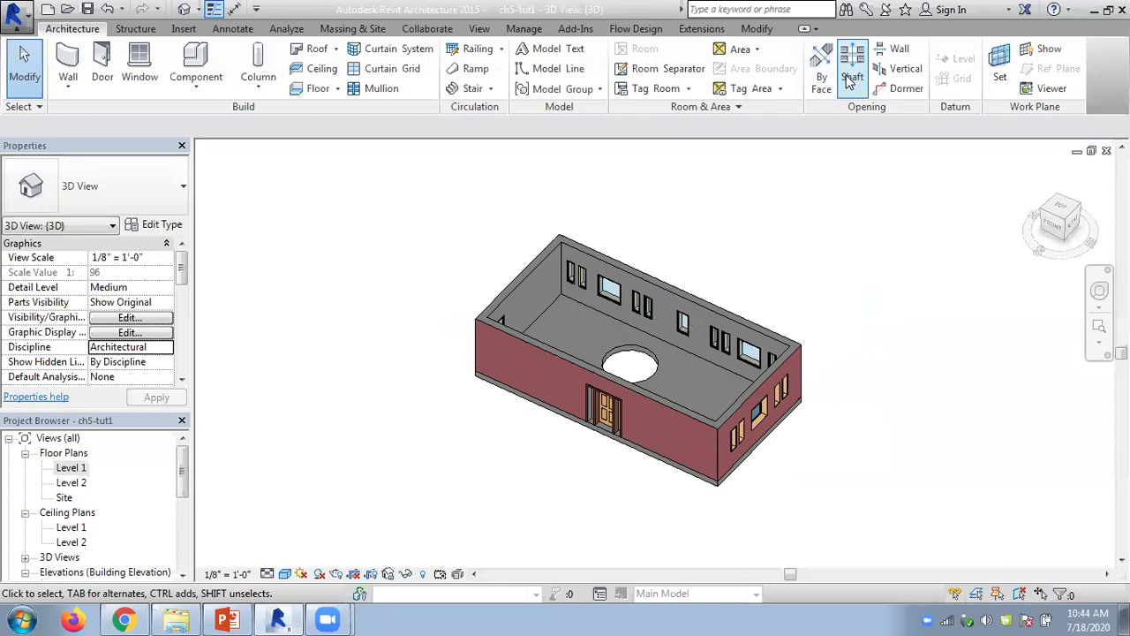
click(850, 80)
click(675, 374)
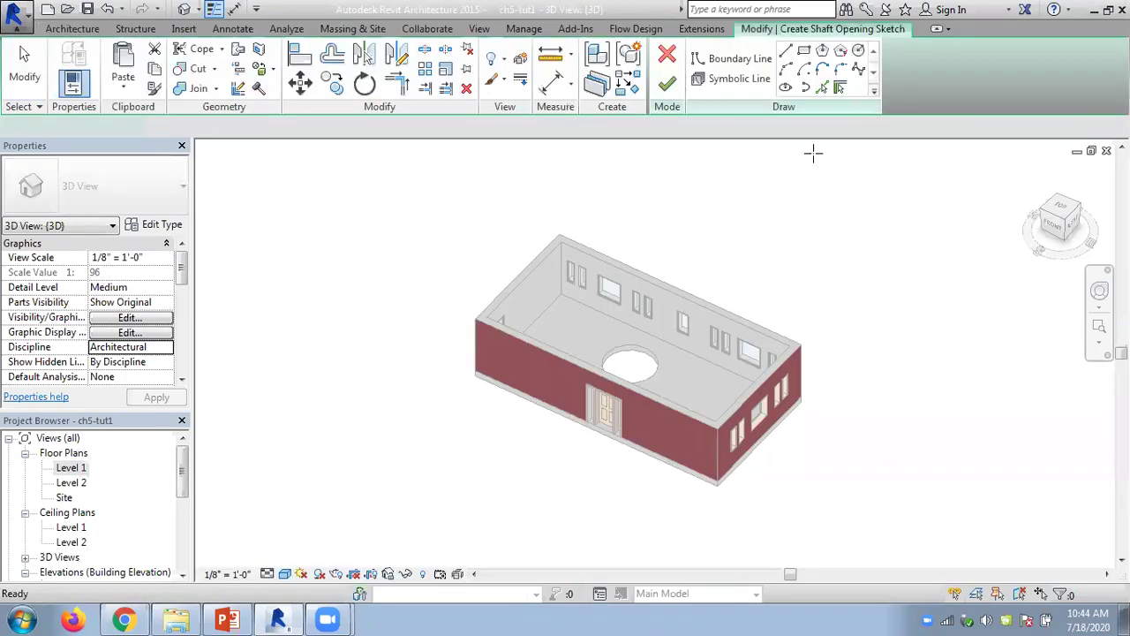
click(859, 51)
click(574, 332)
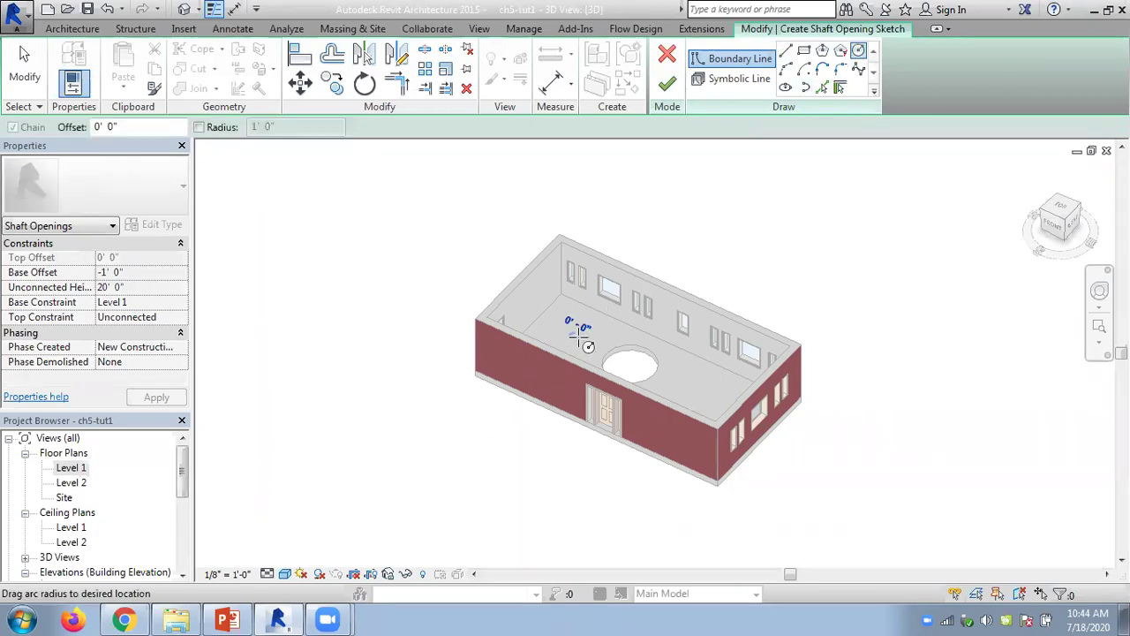
click(590, 344)
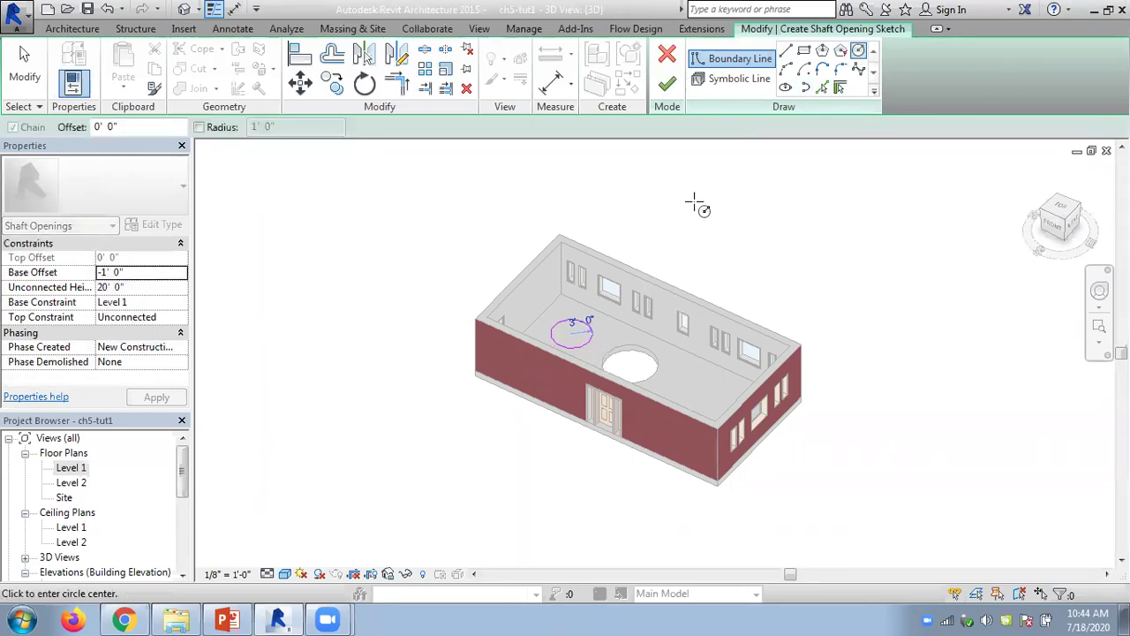
click(667, 84)
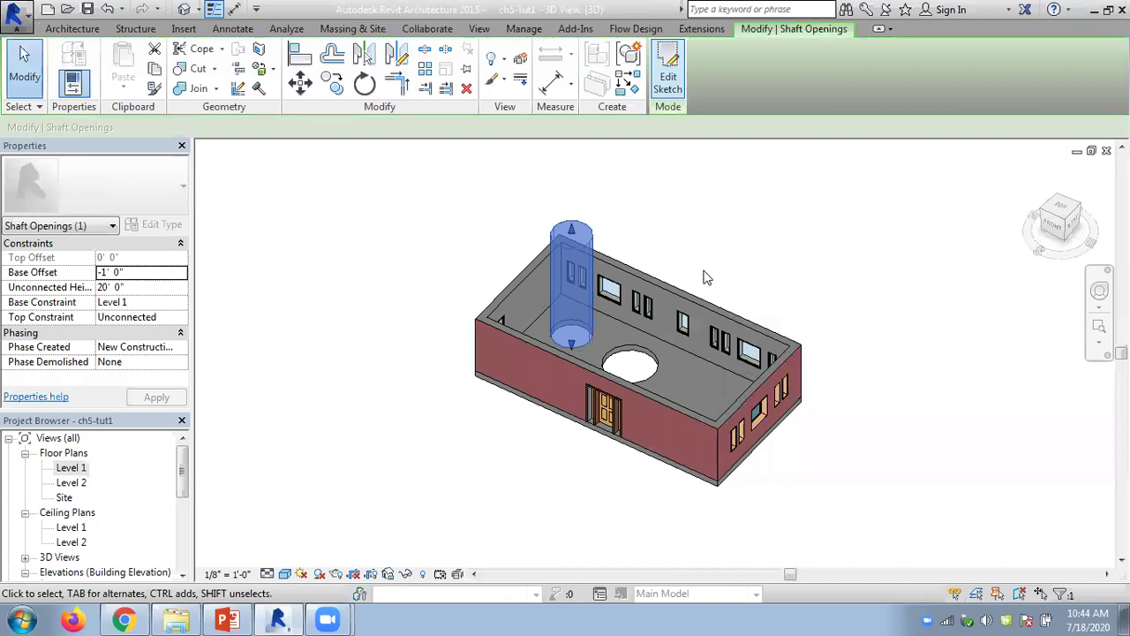
shift+middle_drag(530, 256, 553, 226)
drag(571, 231, 573, 180)
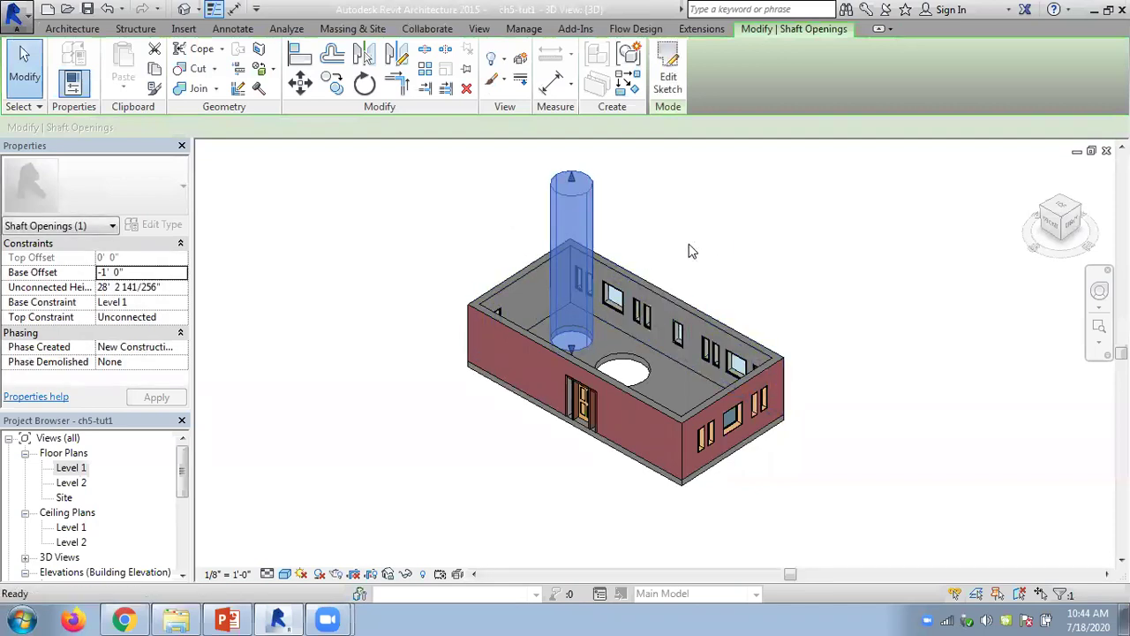
Undo the shaft opening and its circle, and quit the shaft sketch, discarding the opening cut
key(ctrl+z)
key(ctrl+z)
click(667, 83)
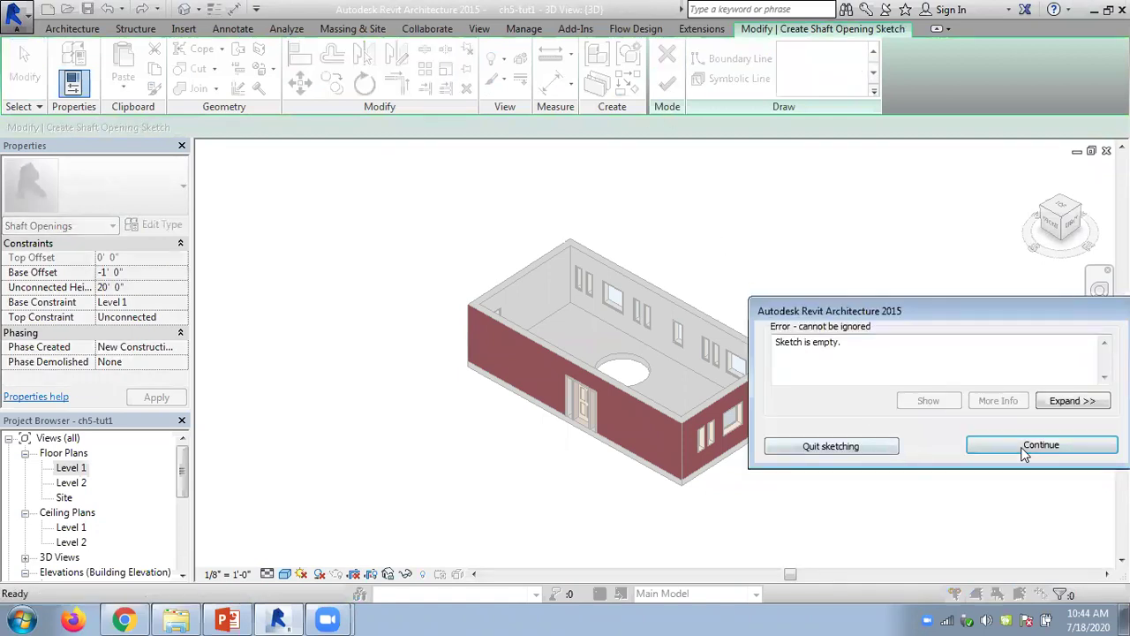
click(1021, 447)
click(672, 55)
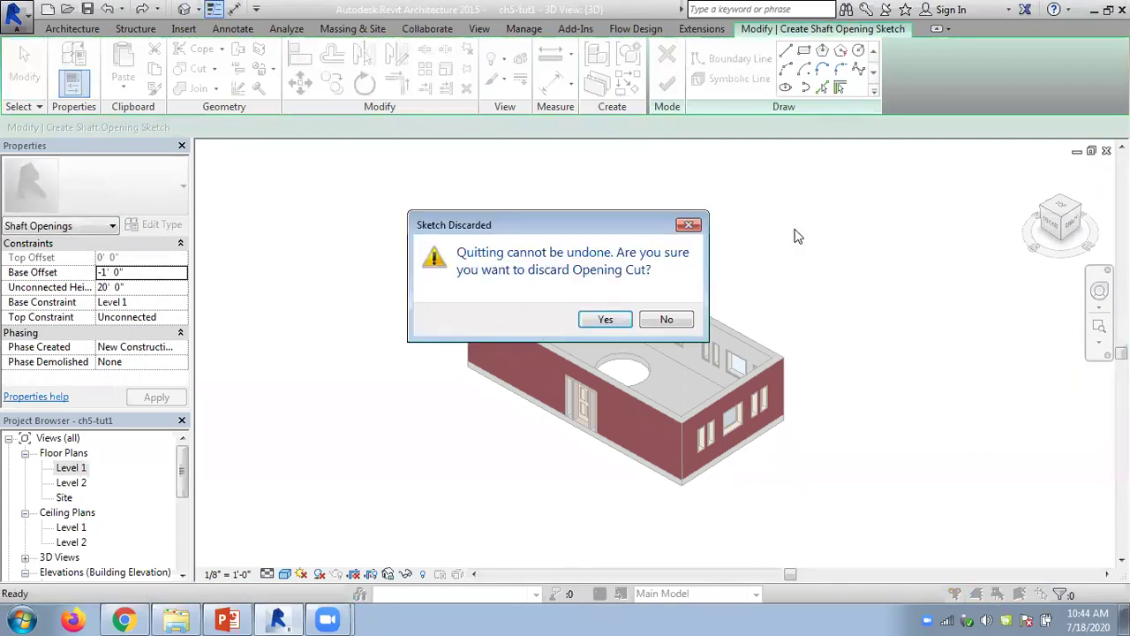
click(605, 320)
Clear the floor selection and open the East building elevation
mouse_move(782, 250)
shift+middle_down()
mouse_move(810, 256)
mouse_move(672, 484)
shift+middle_up()
click(676, 475)
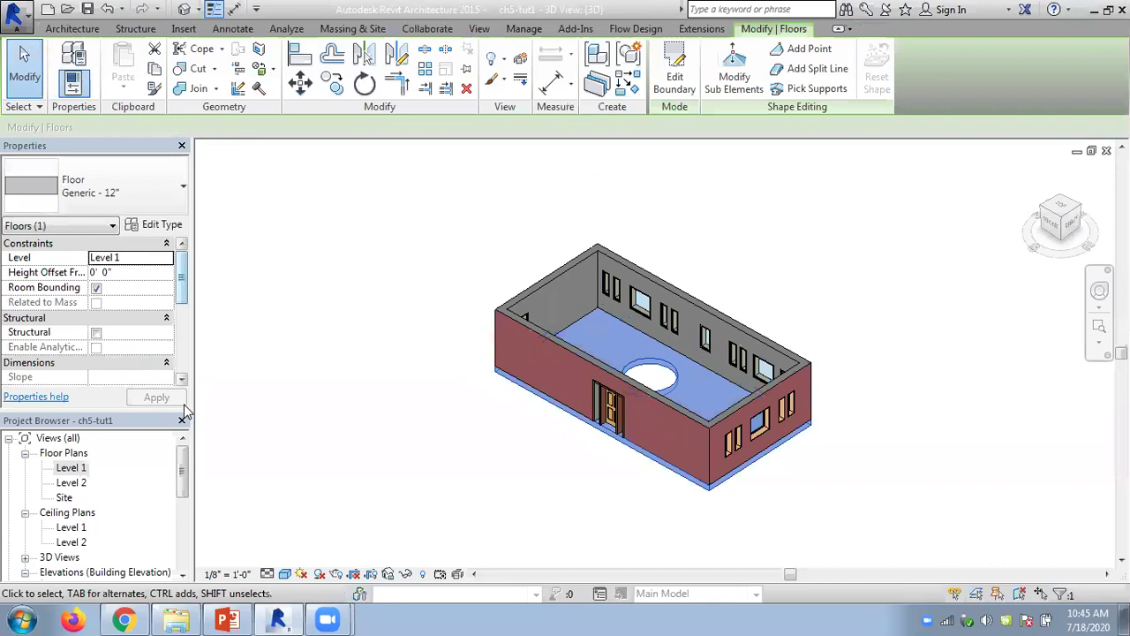
key(Escape)
drag(186, 492, 177, 535)
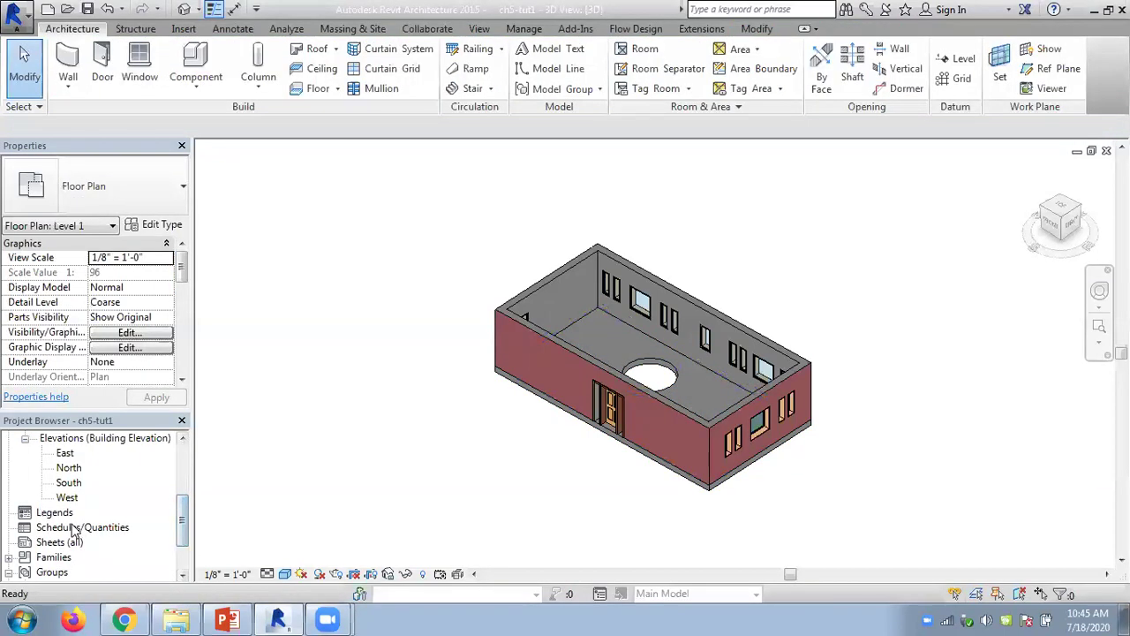
double_click(64, 453)
Add three levels above Level 2 at 10' spacing, at elevations 20', 30' and 40', aligned with the existing level heads
click(708, 387)
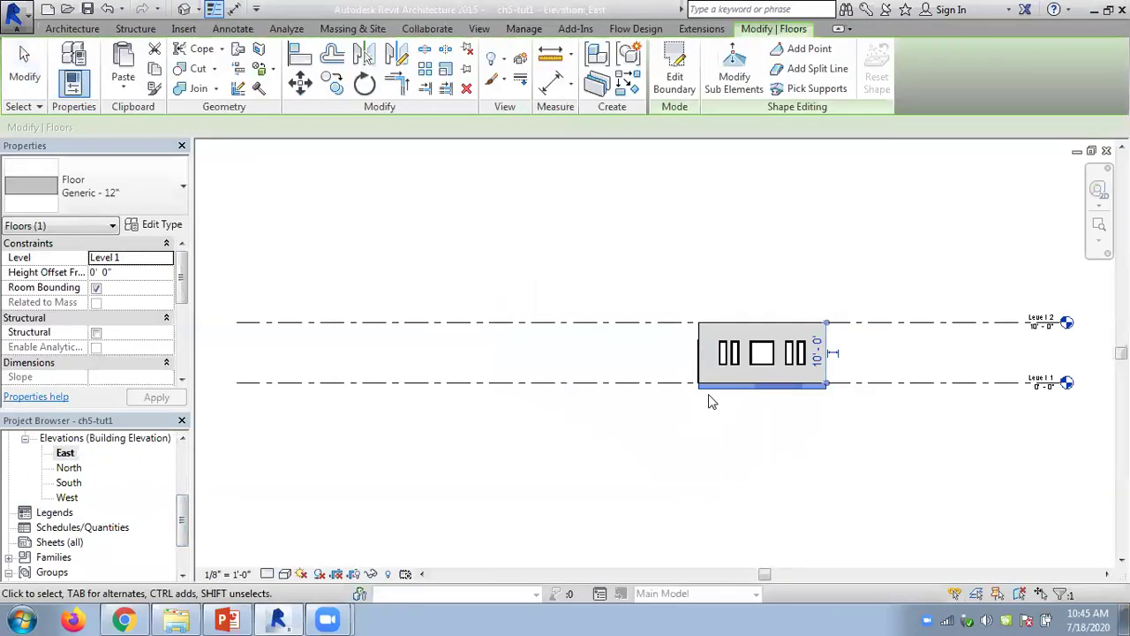
middle_drag(853, 295, 702, 313)
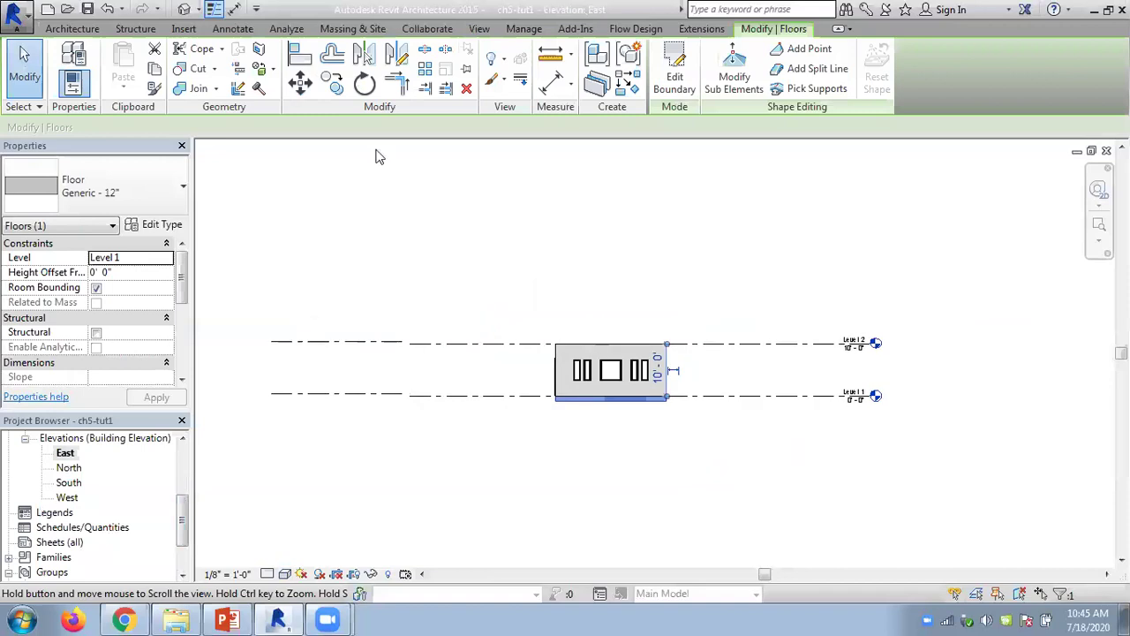
click(72, 28)
click(958, 60)
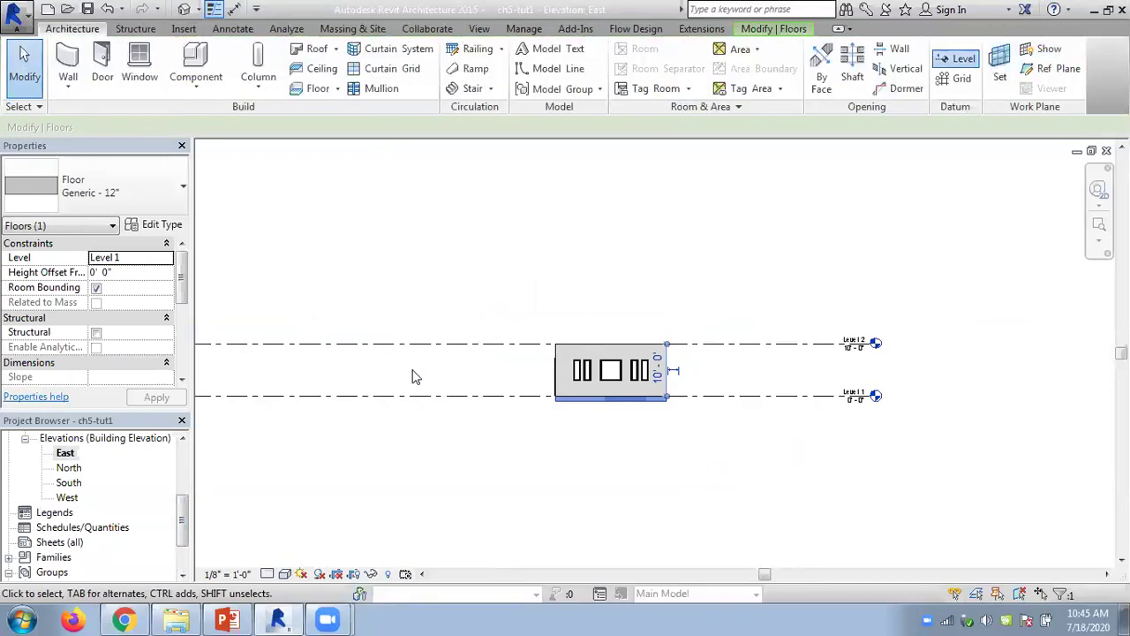
click(265, 293)
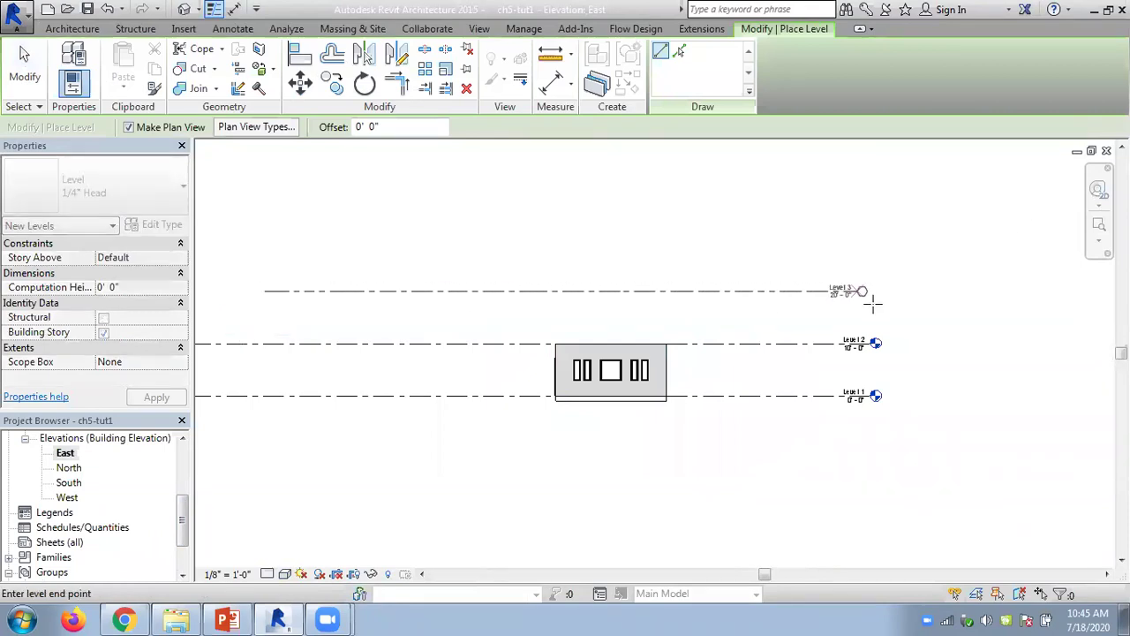
click(873, 291)
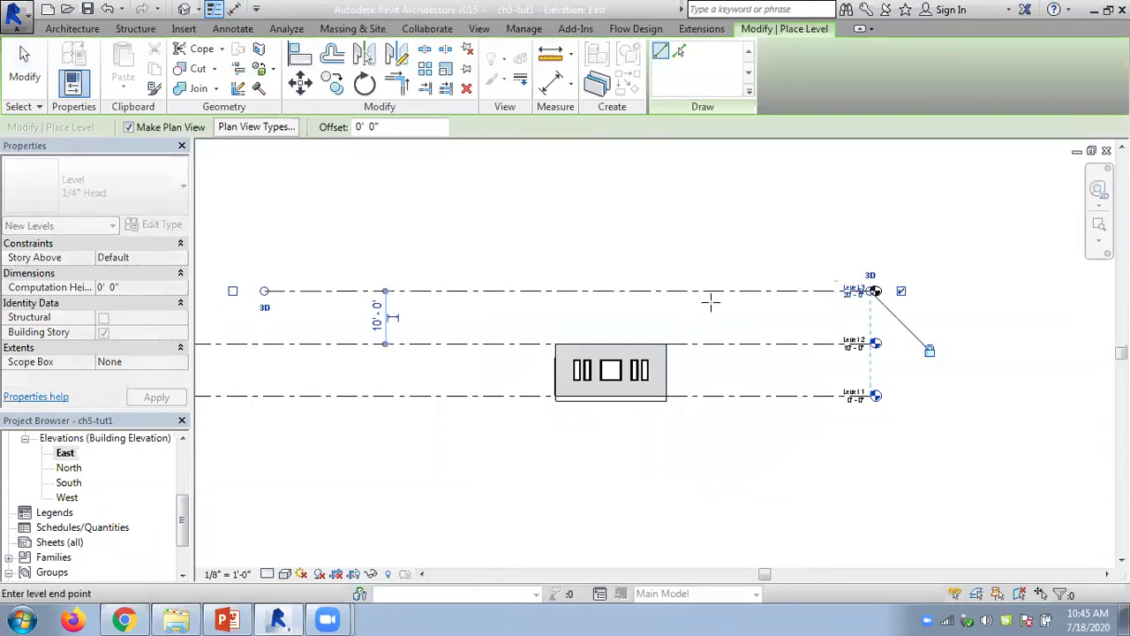
click(311, 238)
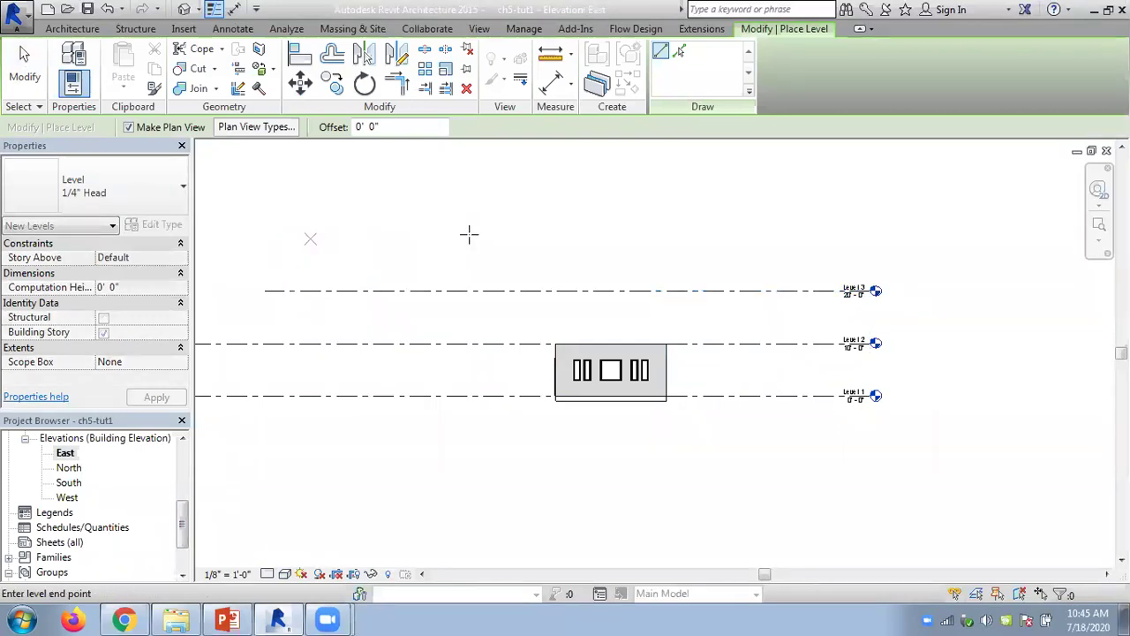
click(872, 239)
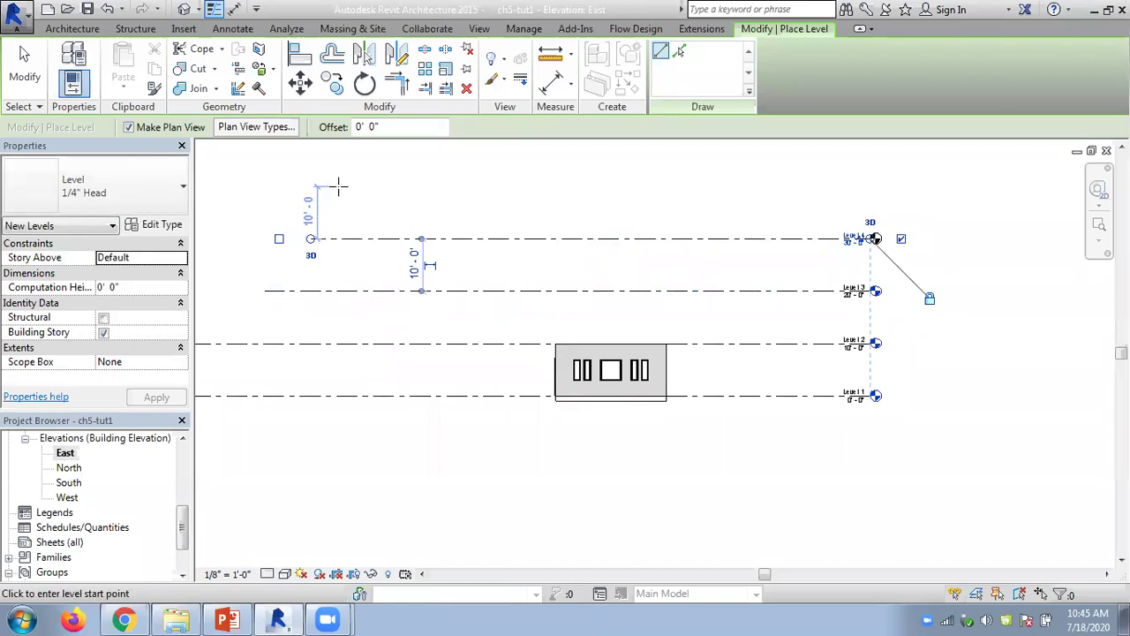
click(339, 186)
click(875, 186)
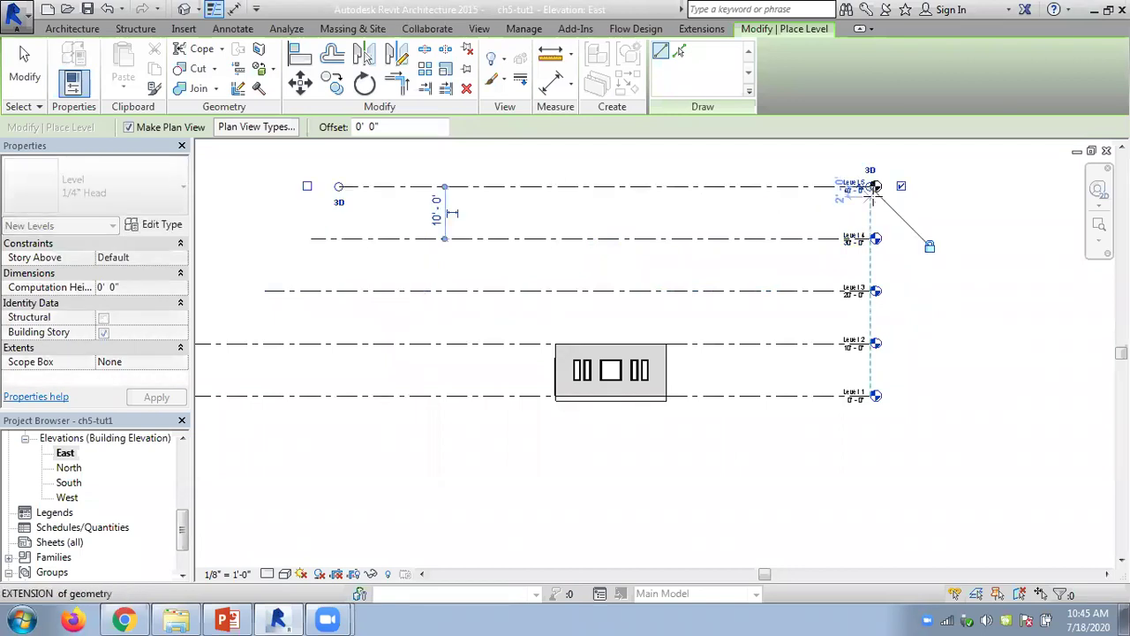
key(Escape)
key(Escape)
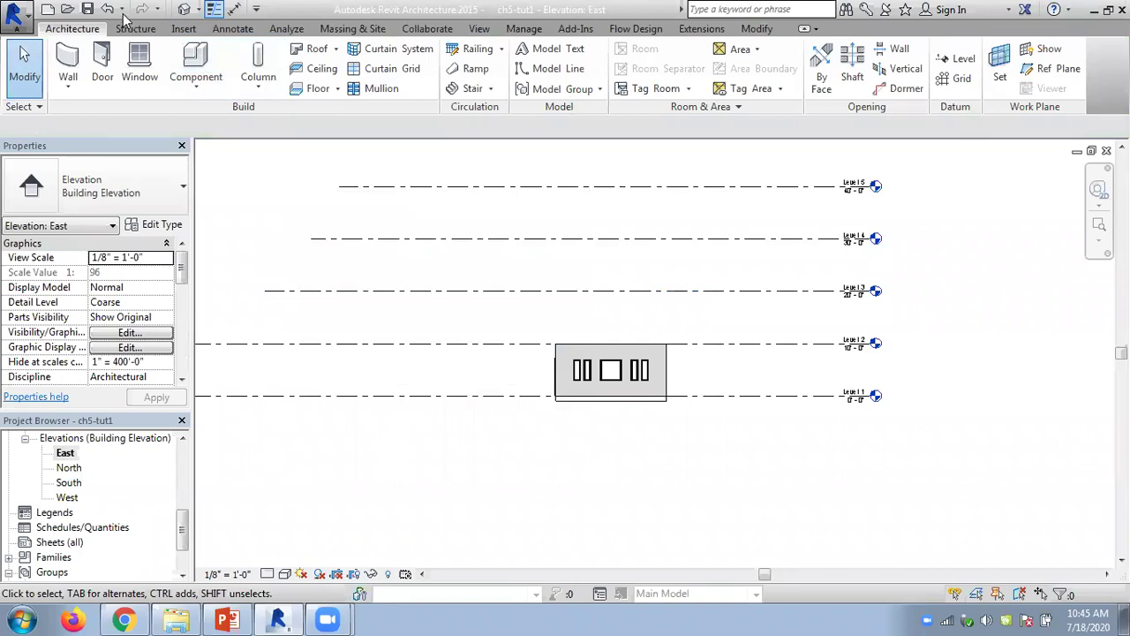
In the 3D view, copy the floor with its circular opening and paste it aligned to Levels 2, 3 and 4
click(182, 8)
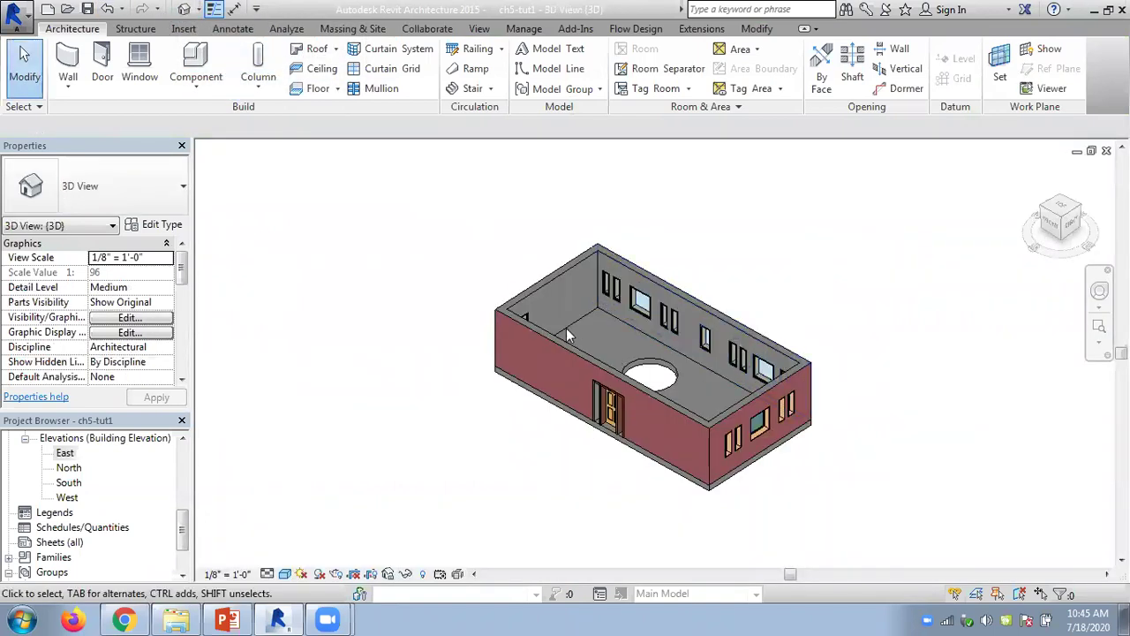
click(572, 421)
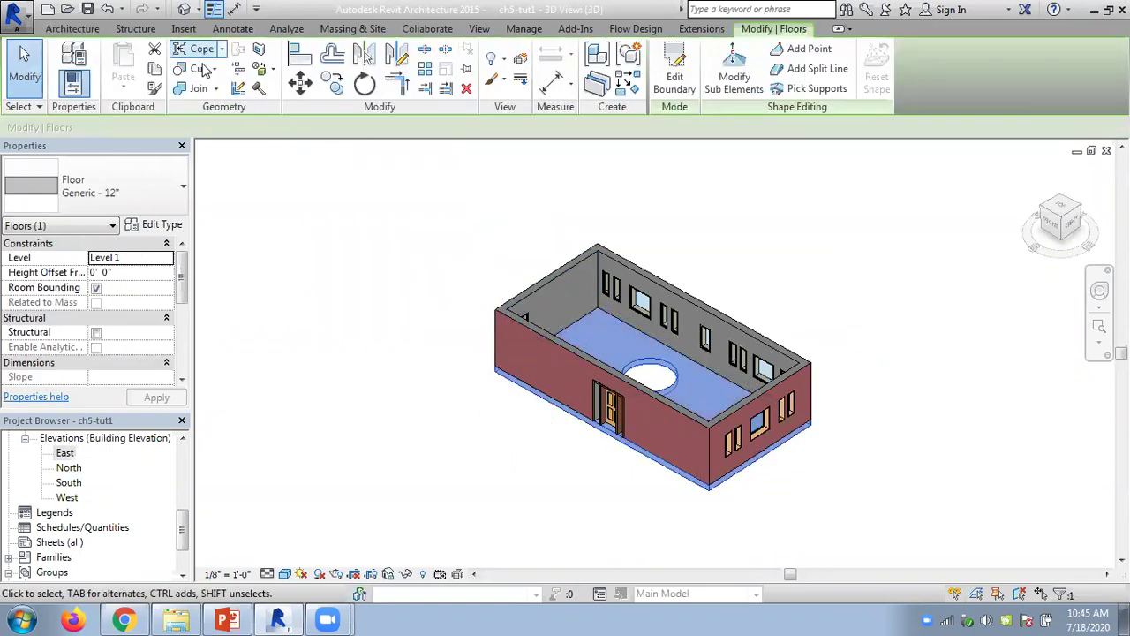
click(155, 71)
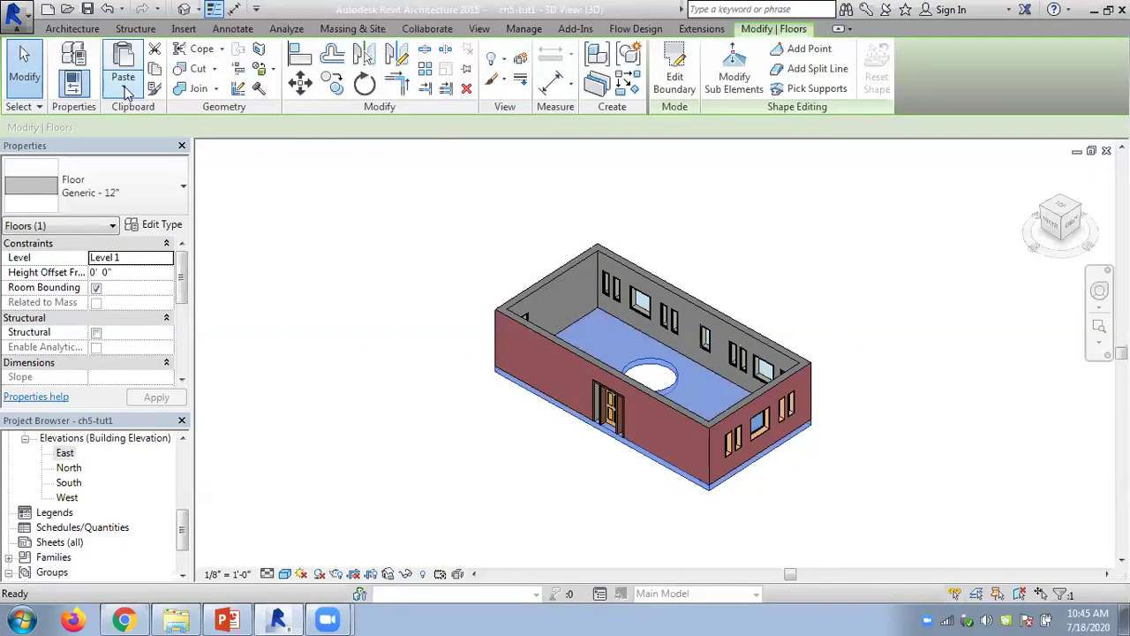
click(123, 88)
click(189, 150)
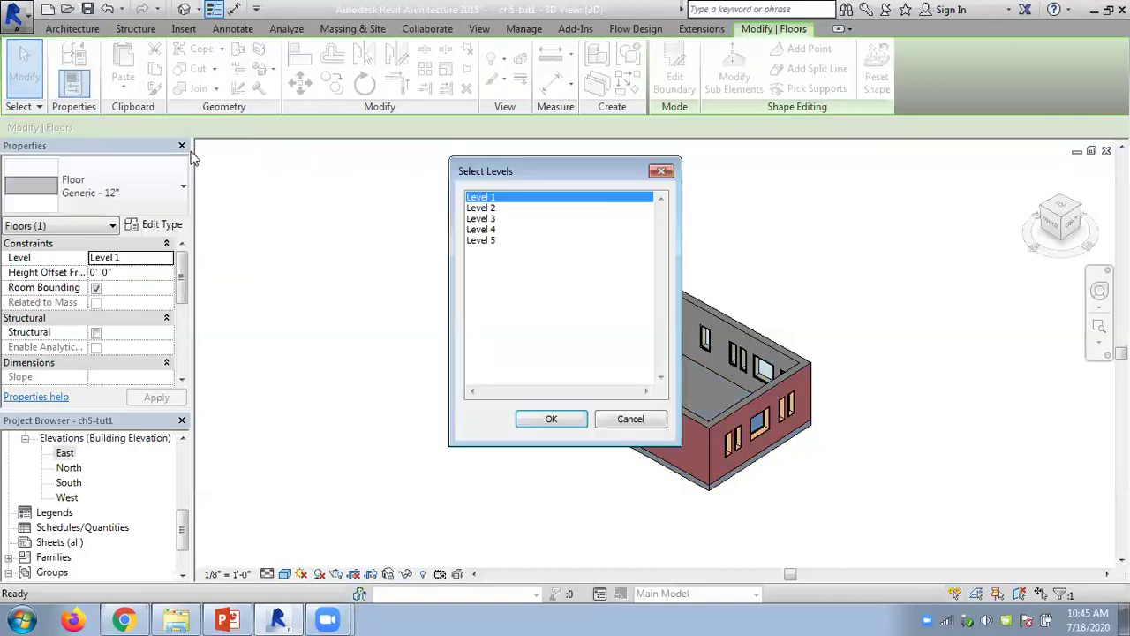
click(491, 210)
ctrl+click(486, 219)
ctrl+click(483, 229)
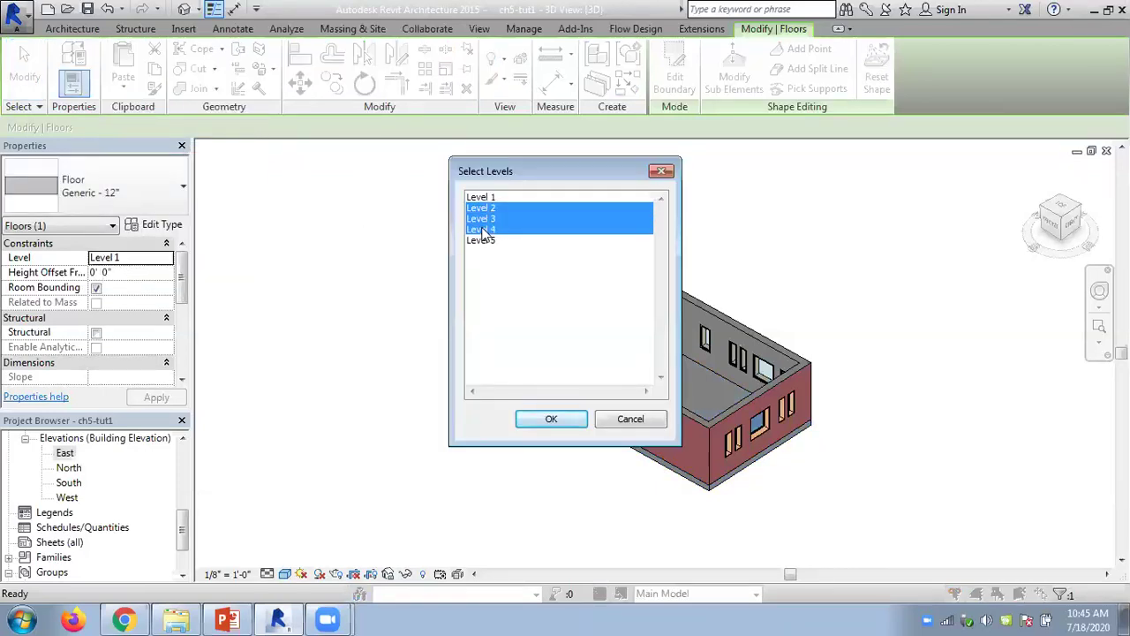
click(550, 419)
click(404, 316)
shift+middle_drag(403, 309, 450, 368)
right_click(440, 361)
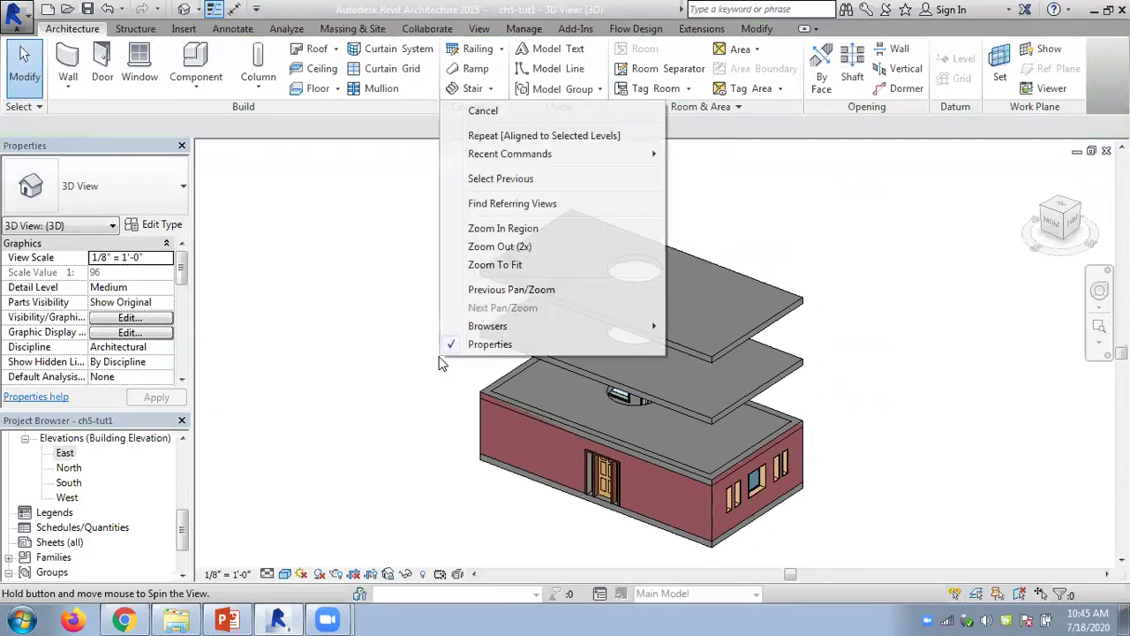
click(780, 253)
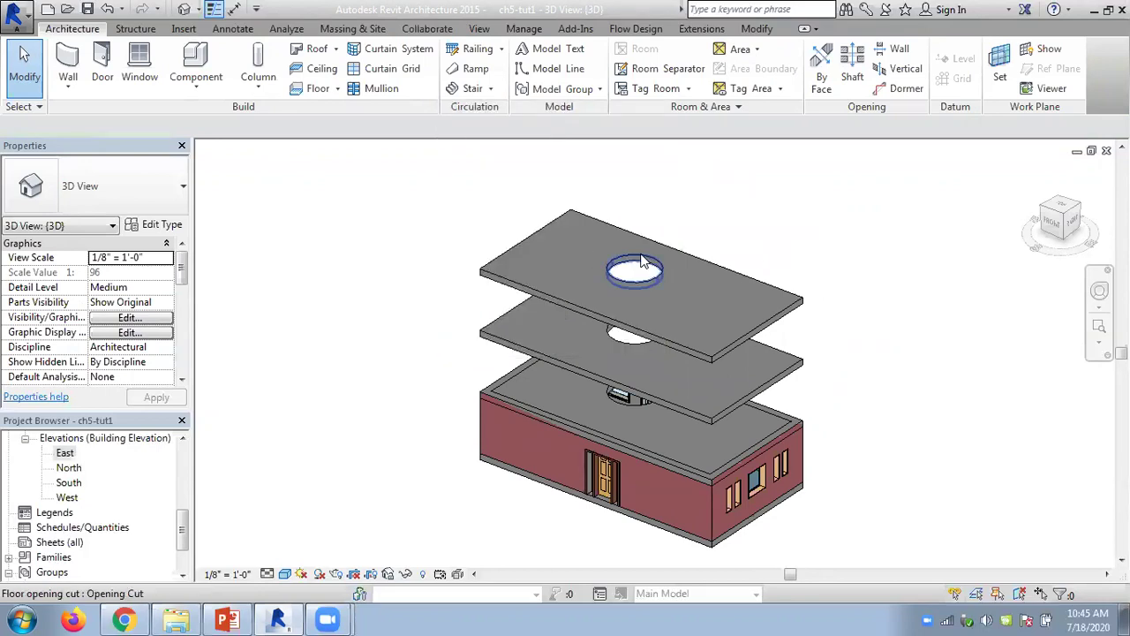
Undo the floor copies on Levels 2, 3 and 4 along with the uppermost level
click(641, 265)
key(ctrl+z)
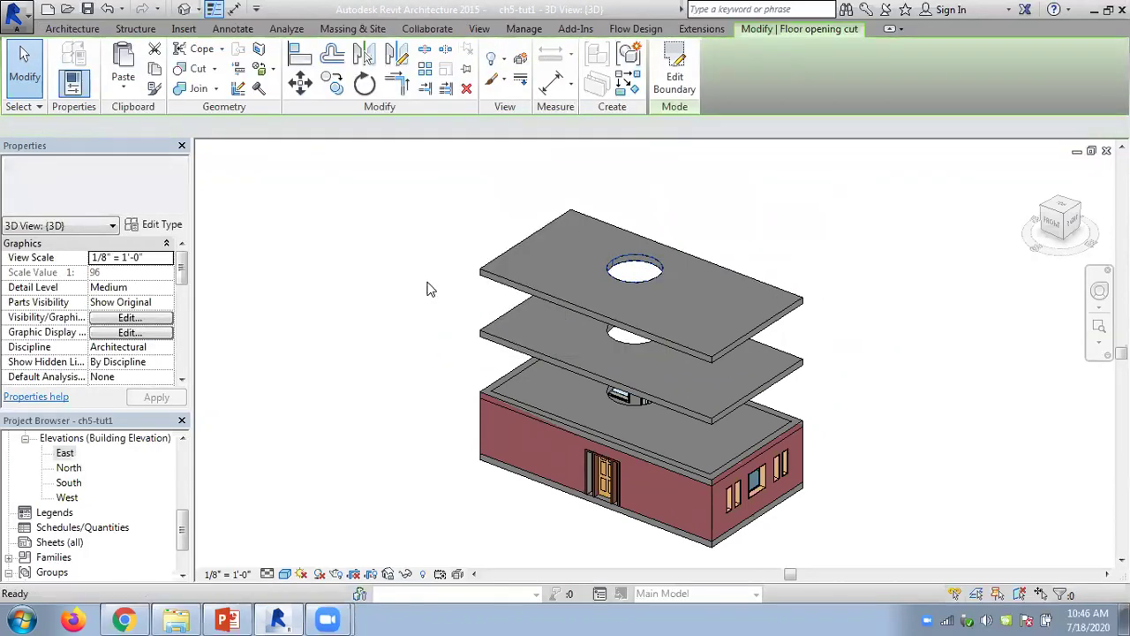
shift+middle_drag(519, 280, 506, 349)
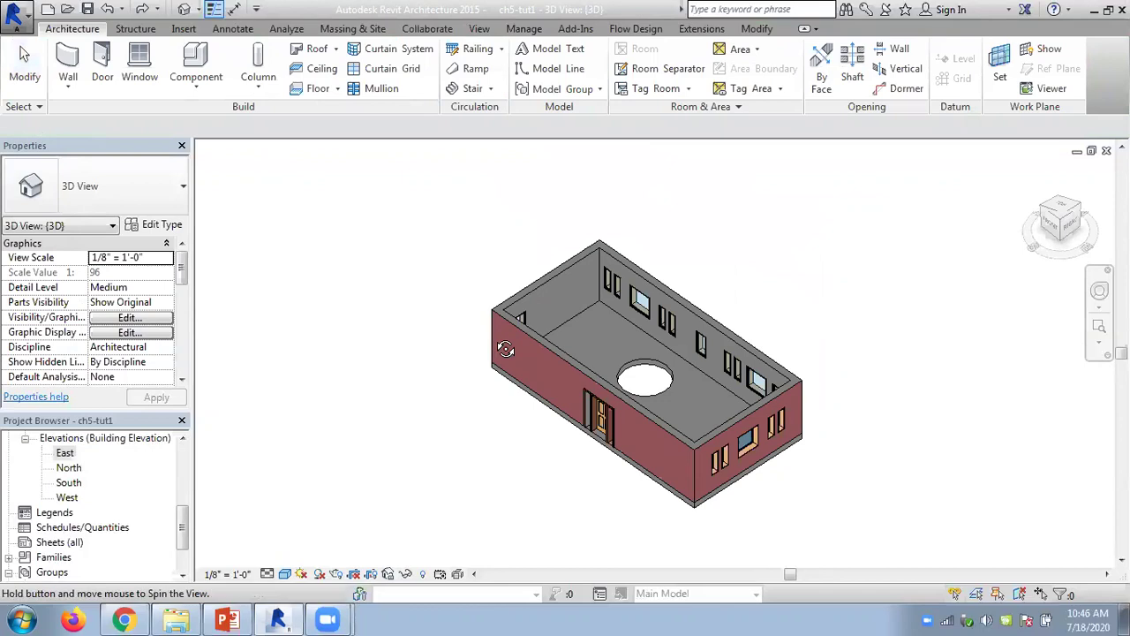
Delete the circular opening cut from the Level 1 floor
click(642, 378)
key(Delete)
shift+middle_drag(398, 373, 456, 377)
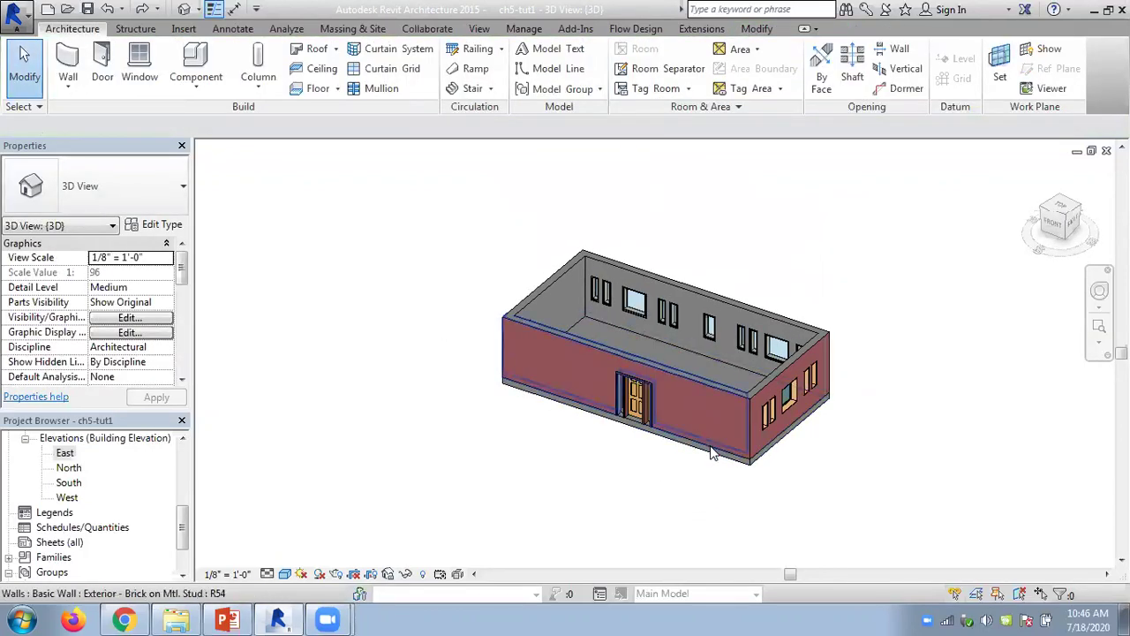
Copy the solid Level 1 floor and paste it aligned to Levels 2, 3 and 4
click(712, 457)
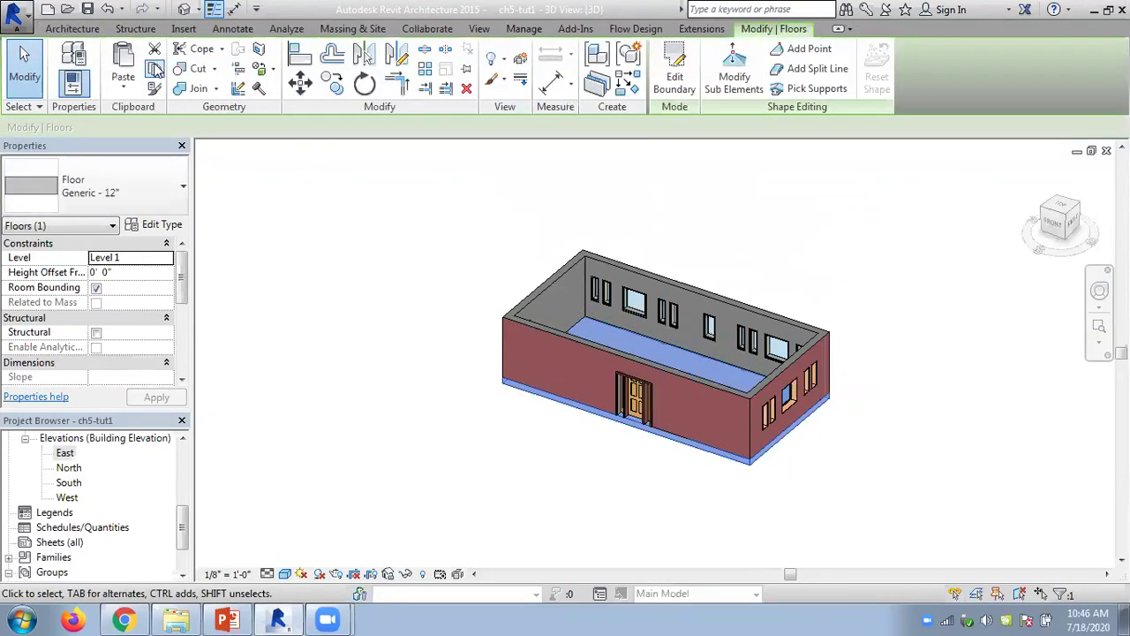
click(123, 93)
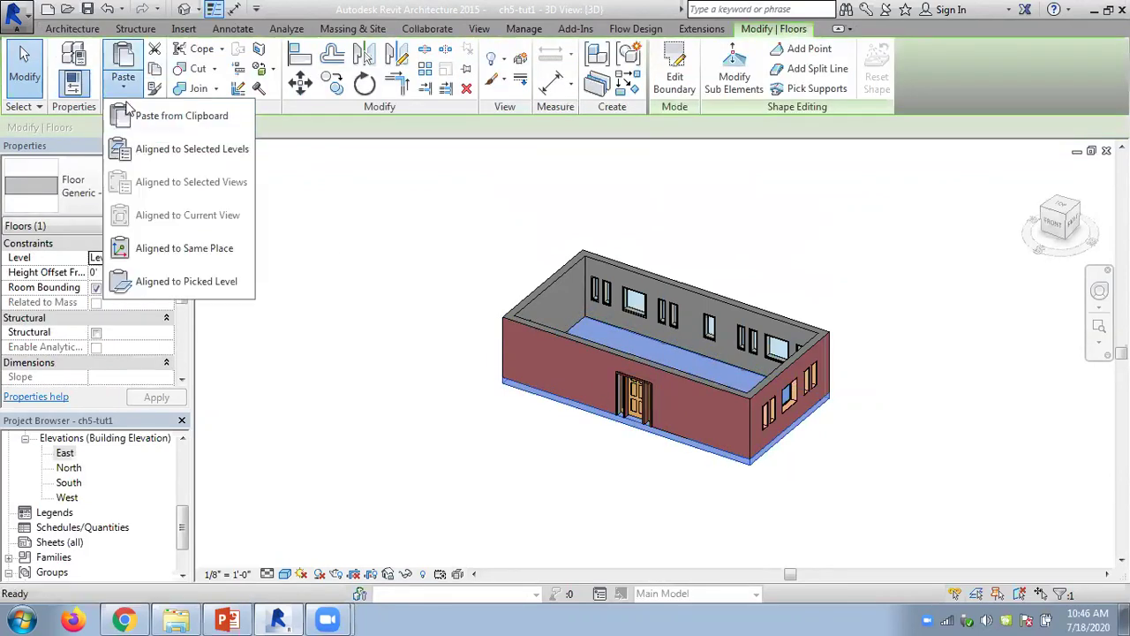
click(160, 155)
click(479, 210)
ctrl+click(485, 221)
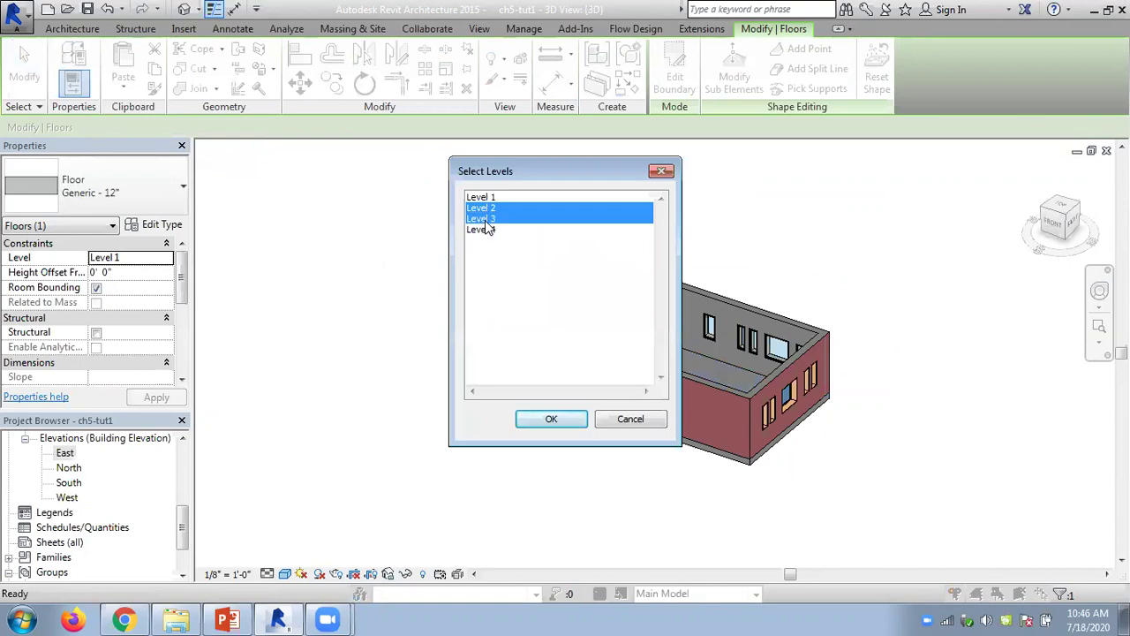
click(551, 419)
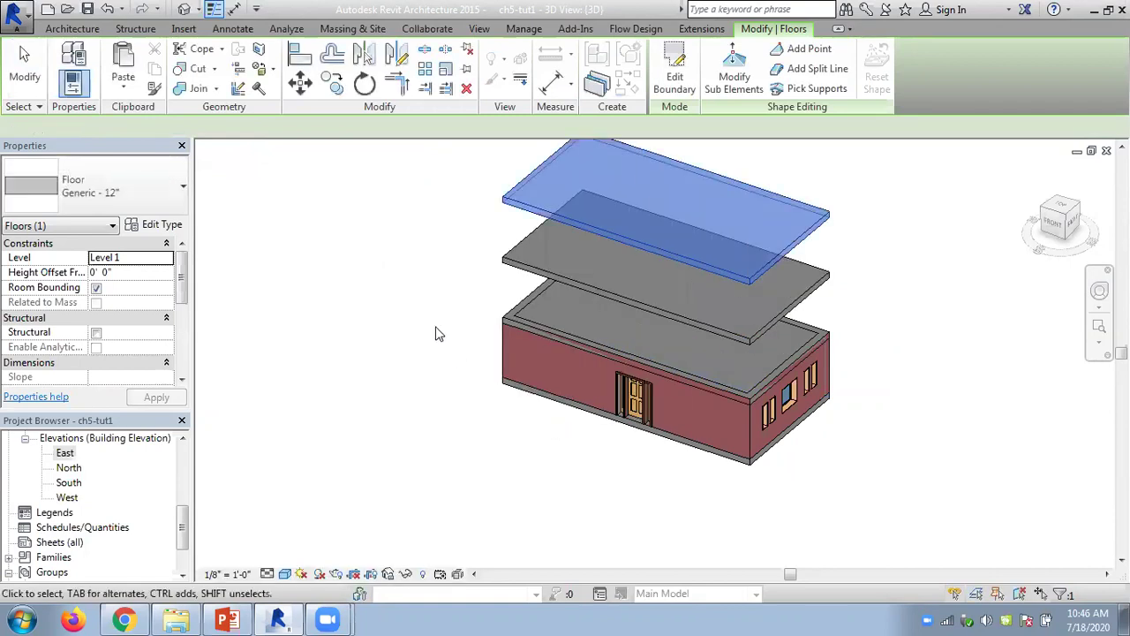
click(422, 322)
shift+middle_drag(420, 327, 440, 283)
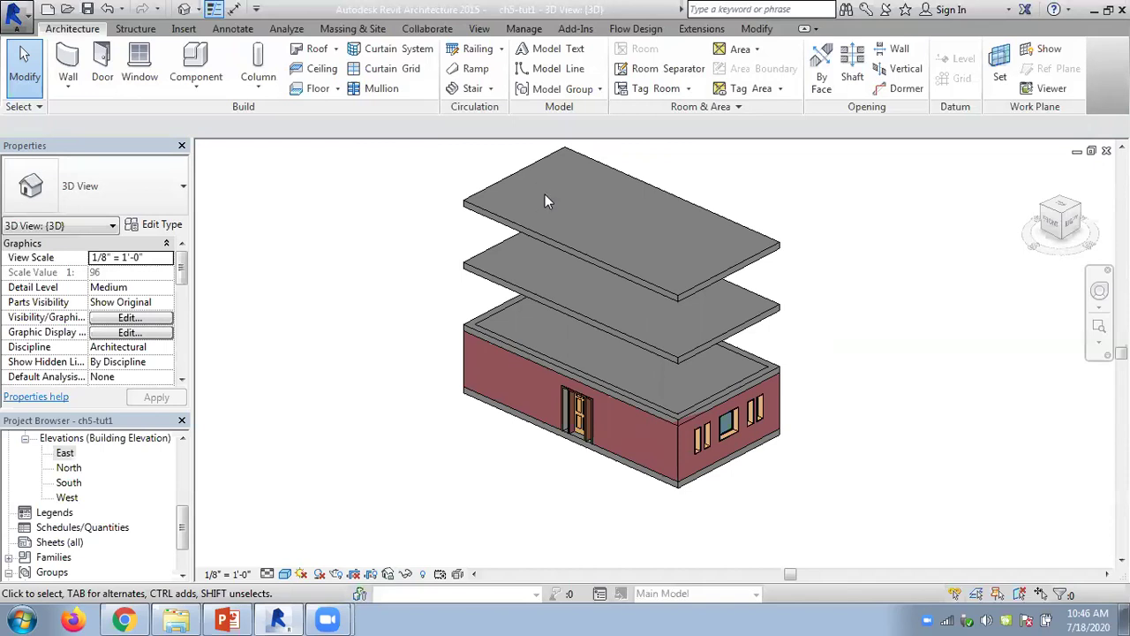
Create a shaft opening from a rectangular boundary about 8' by 6' 6" sketched near the left end of the top floor
click(852, 79)
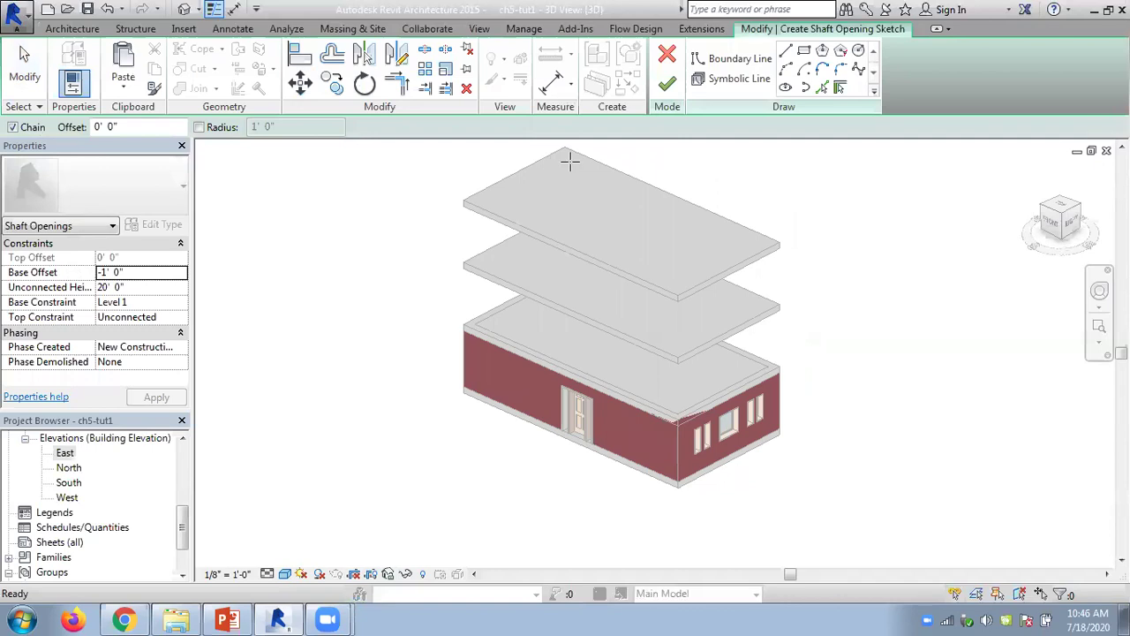
click(804, 51)
click(556, 185)
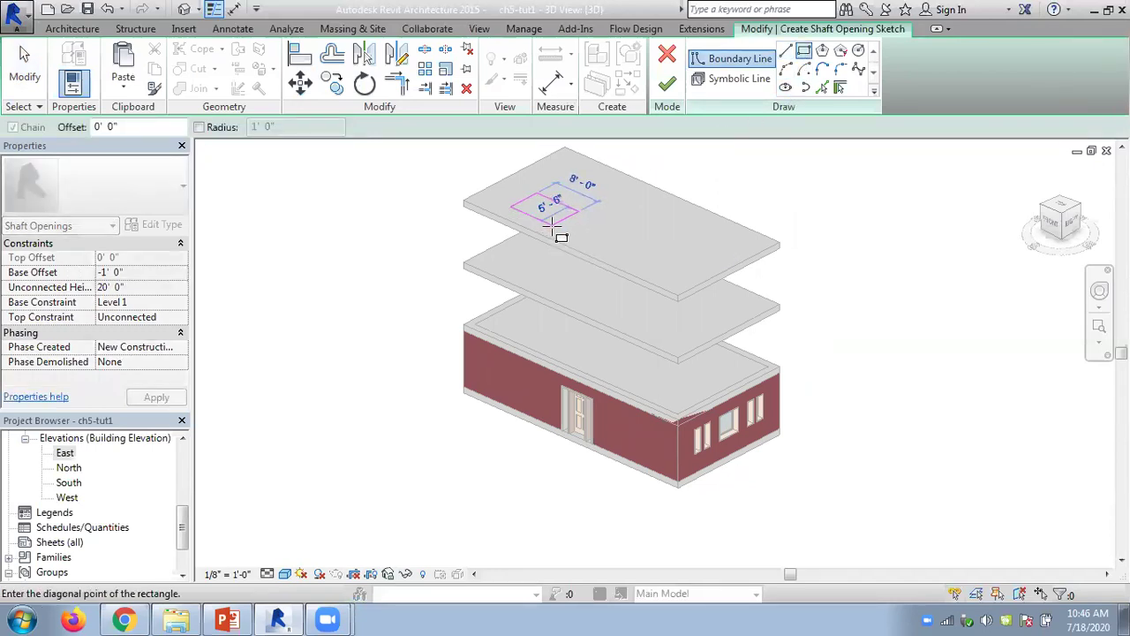
click(552, 225)
click(667, 82)
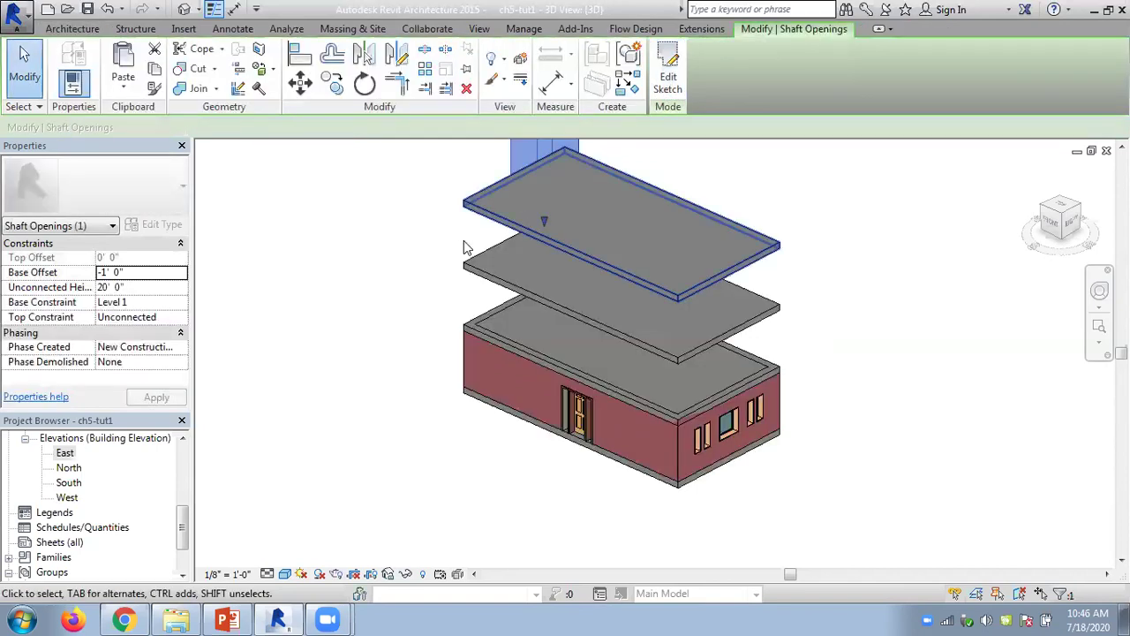
Move the shaft opening down into the building so it cuts the floor slab near the left end
shift+middle_drag(379, 277, 436, 318)
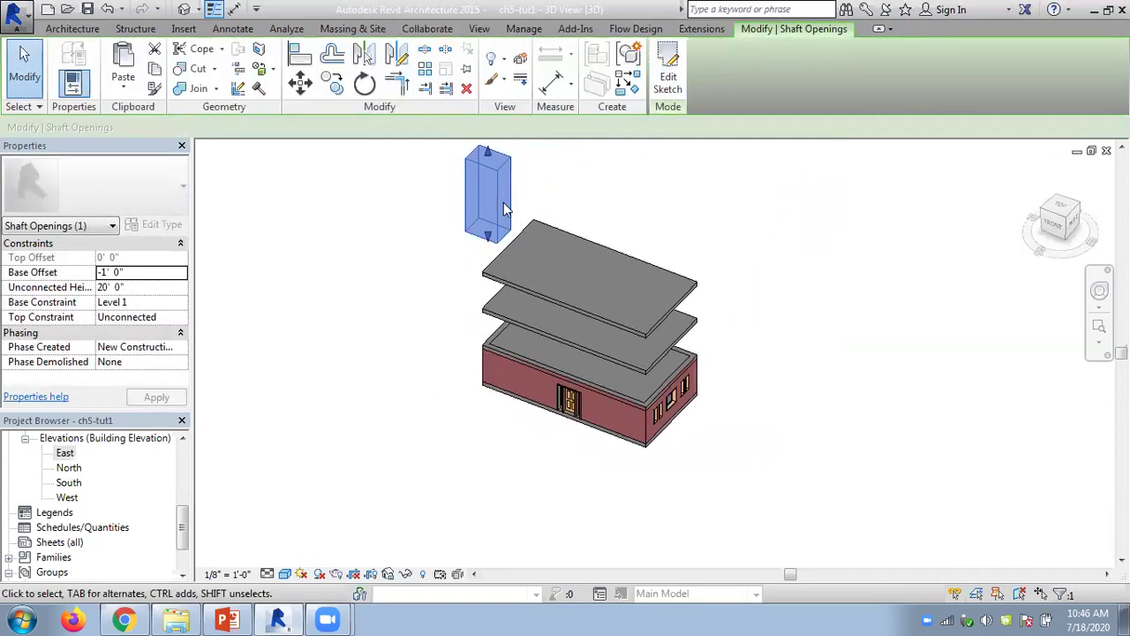
drag(504, 210, 578, 331)
shift+middle_drag(649, 293, 585, 388)
drag(570, 350, 559, 345)
click(616, 403)
shift+middle_drag(614, 396, 547, 412)
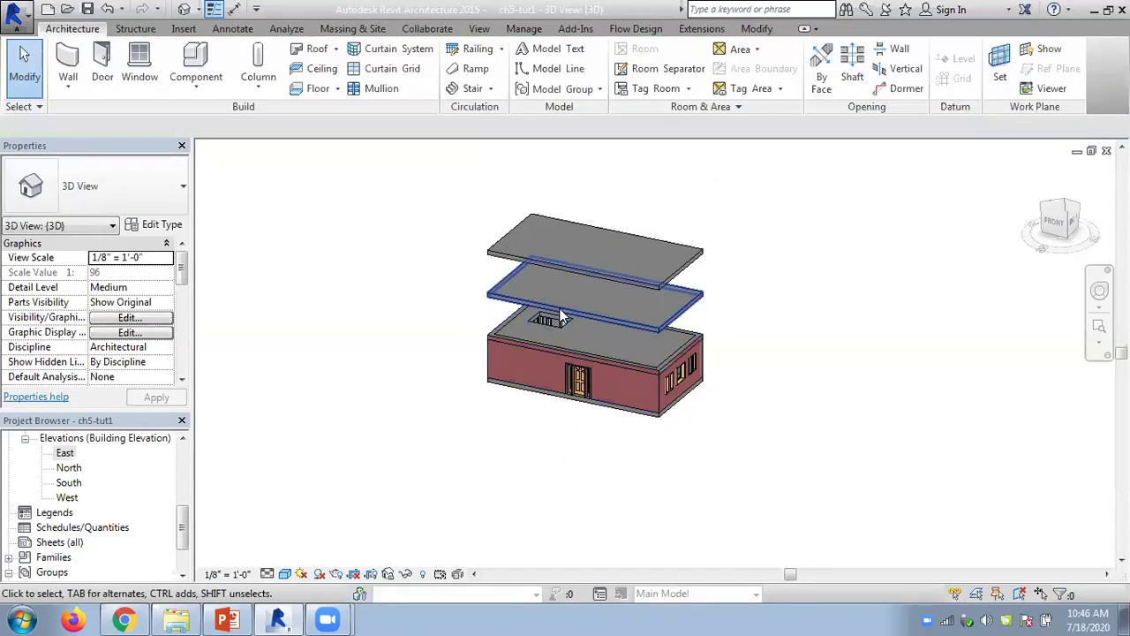
Stretch the shaft opening upward through all the floors to a height of about 38' 3"
click(559, 313)
drag(551, 276, 552, 188)
click(680, 200)
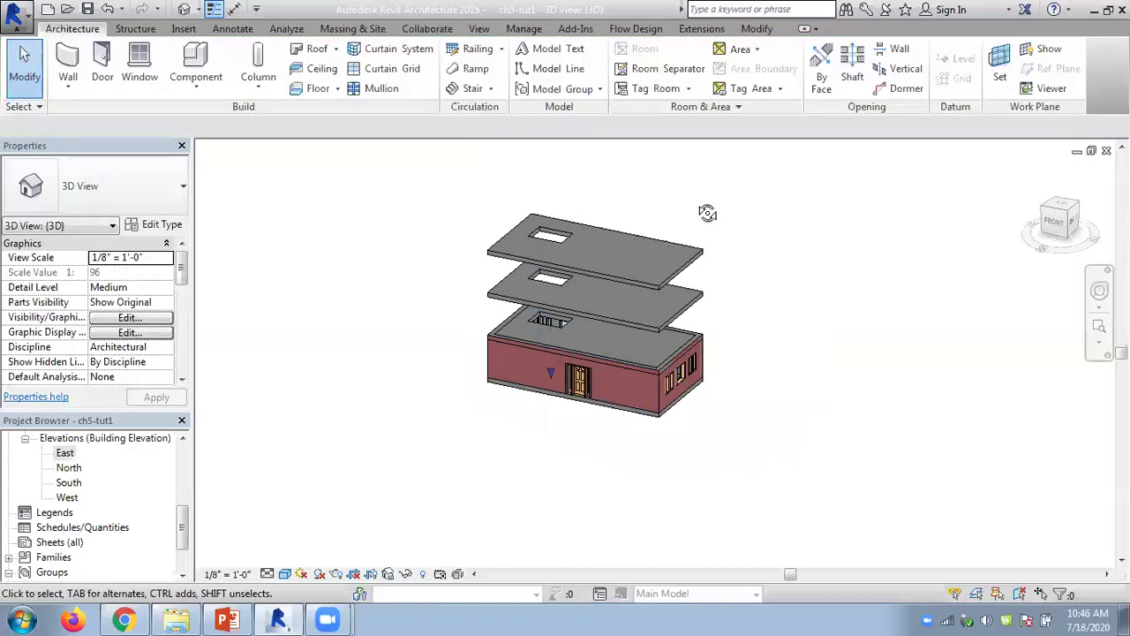
shift+middle_drag(708, 212, 689, 274)
Lower the top of the shaft opening below the uppermost floor, to a height of about 23' 7"
click(549, 223)
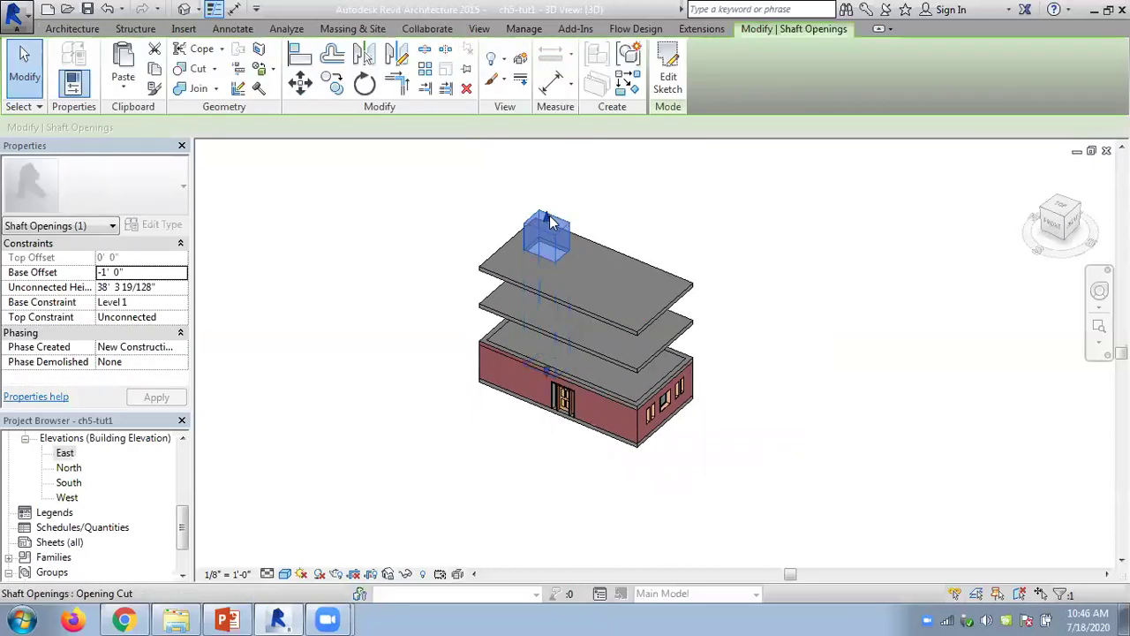
drag(546, 222, 540, 299)
click(671, 222)
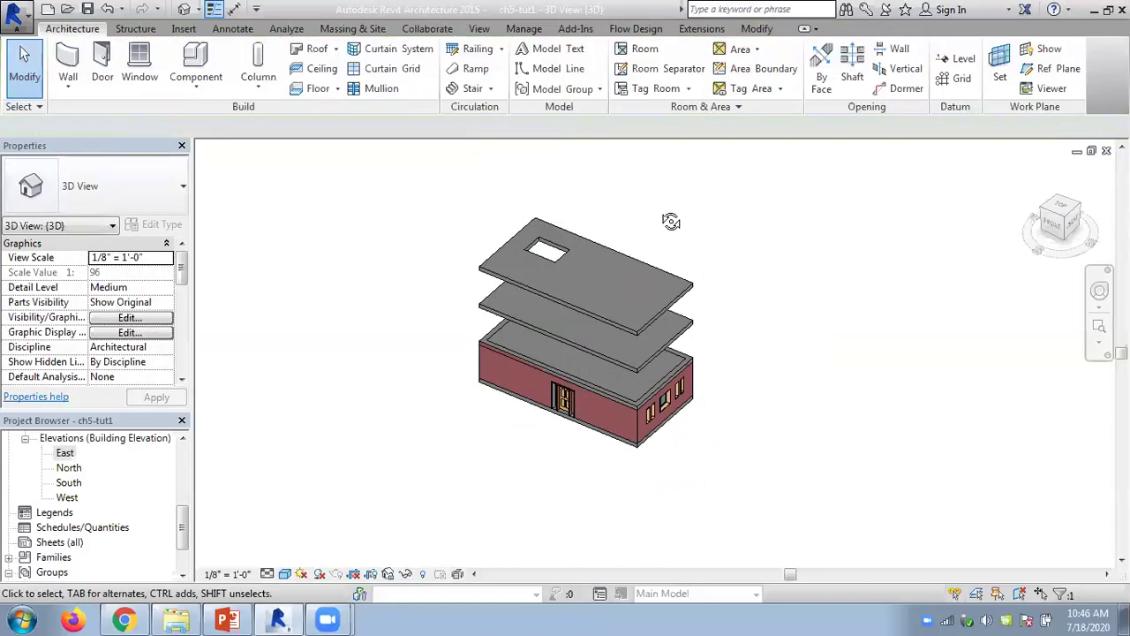
shift+middle_drag(672, 222, 686, 123)
click(549, 227)
key(Escape)
click(565, 227)
drag(549, 227, 545, 265)
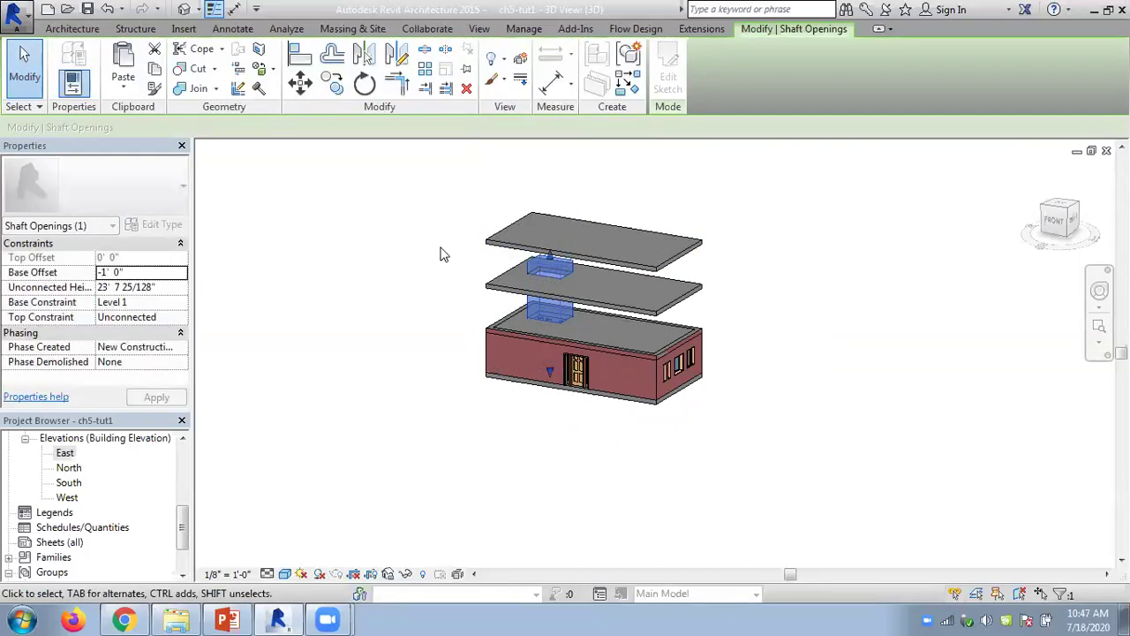
Stretch the top of the shaft opening back up so it cuts through the uppermost floor
click(442, 250)
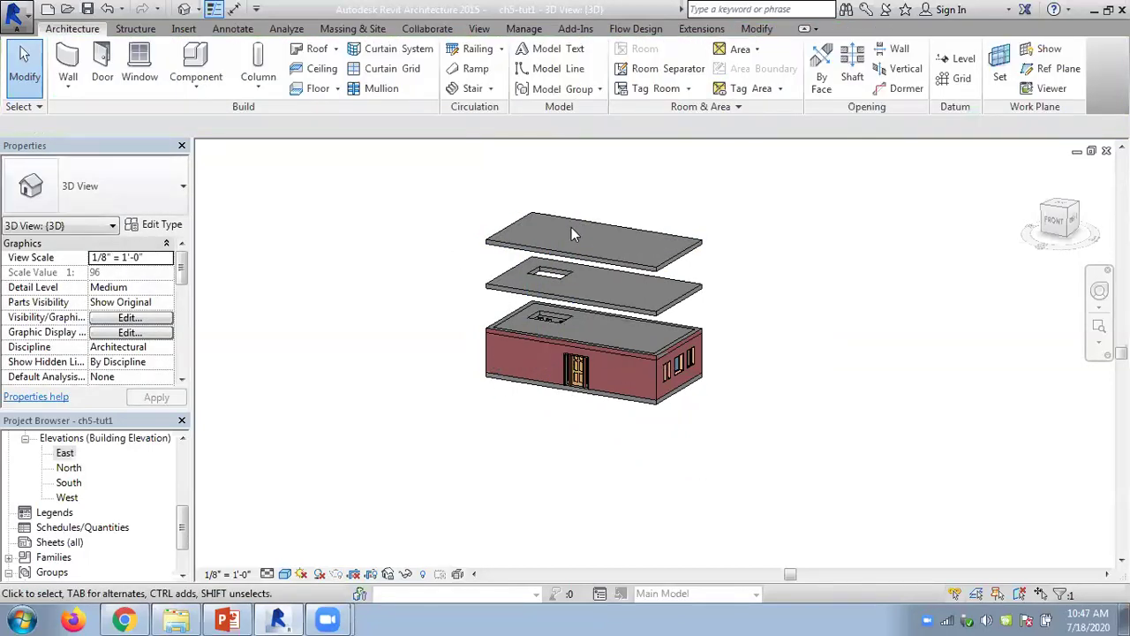
click(548, 275)
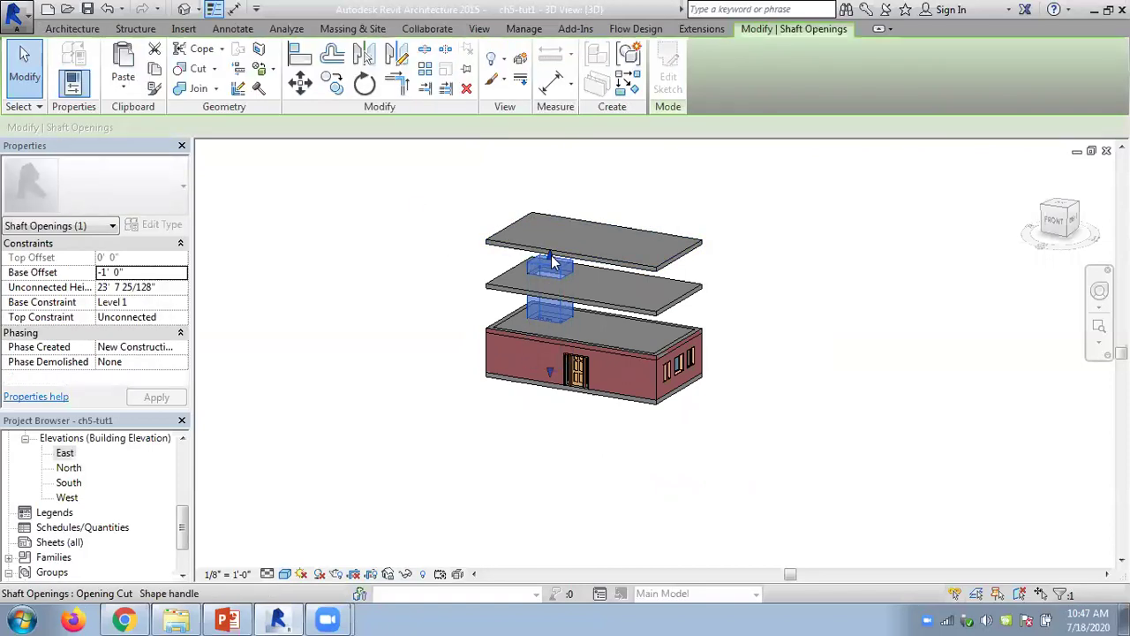
drag(551, 261, 549, 205)
click(671, 197)
shift+middle_drag(672, 196, 742, 291)
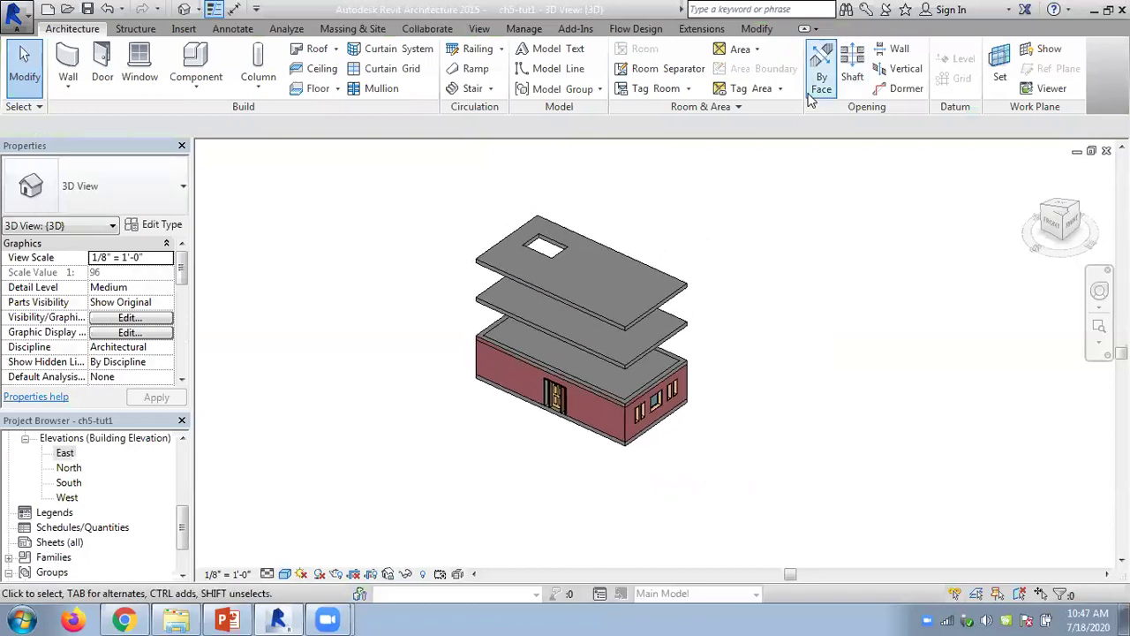
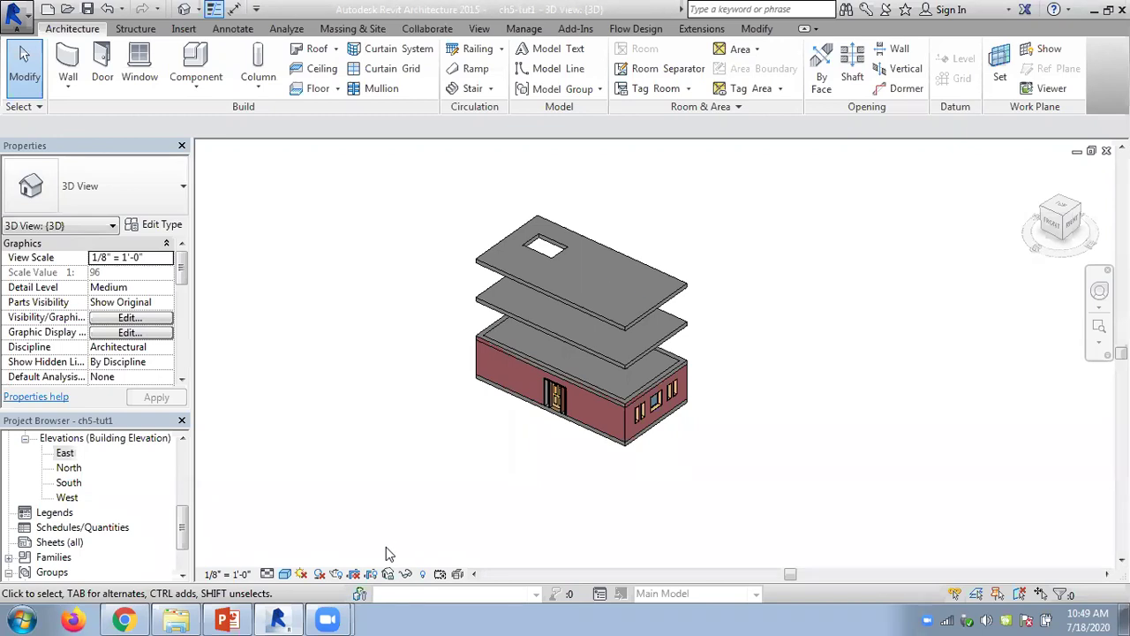
Undo the shaft opening edits and the creation of the floors above the walled building
mouse_move(146, 615)
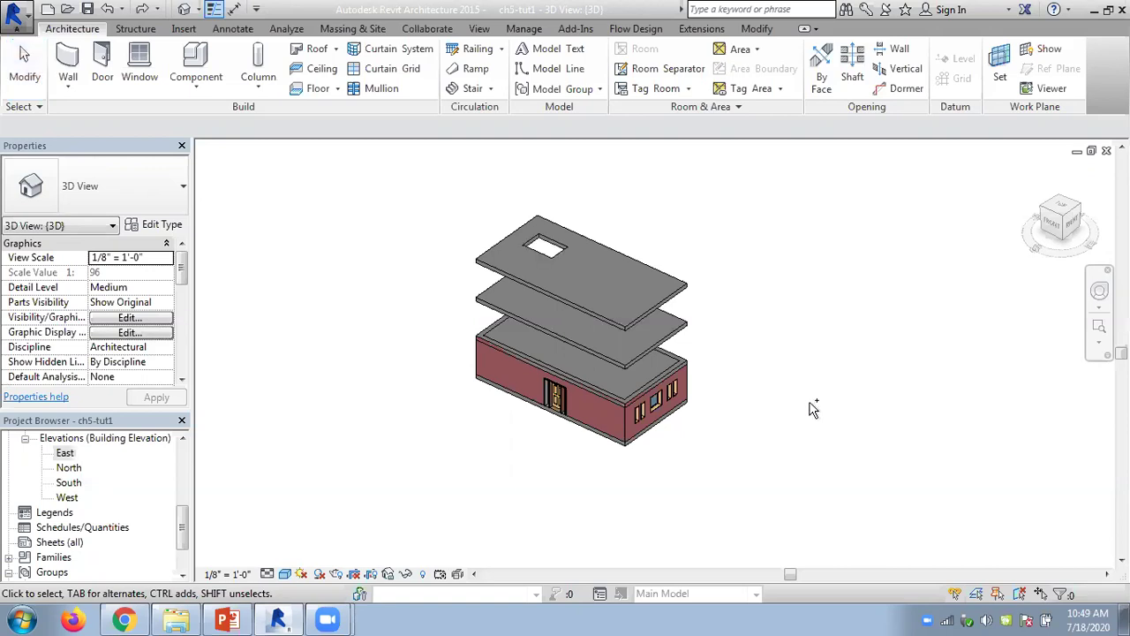
key(ctrl+z)
key(ctrl+z)
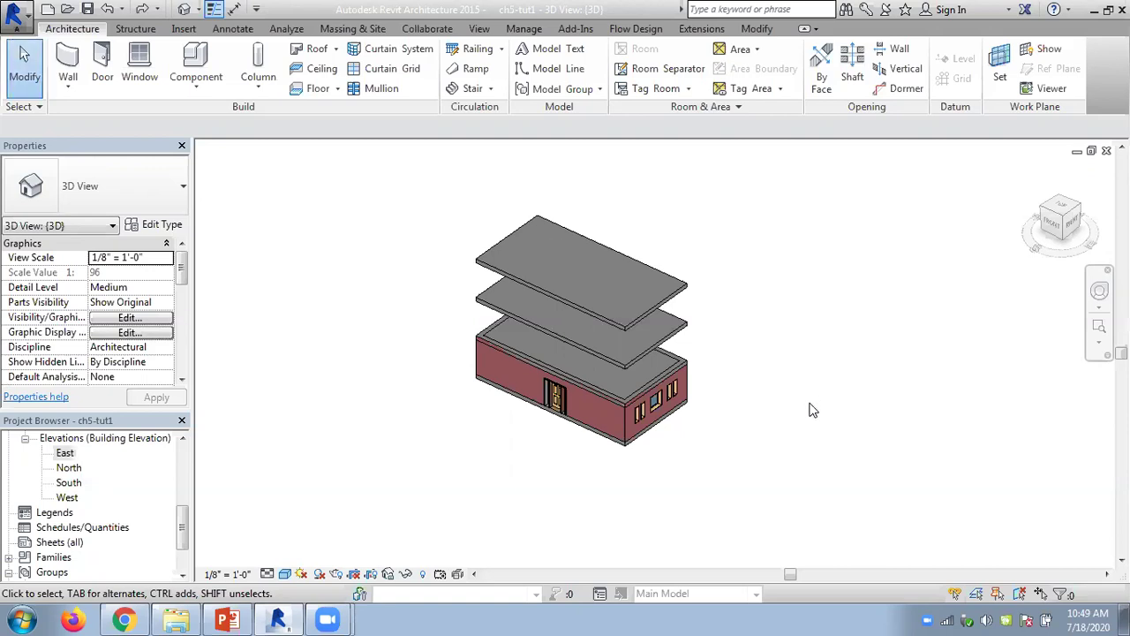
key(ctrl+z)
key(ctrl+z)
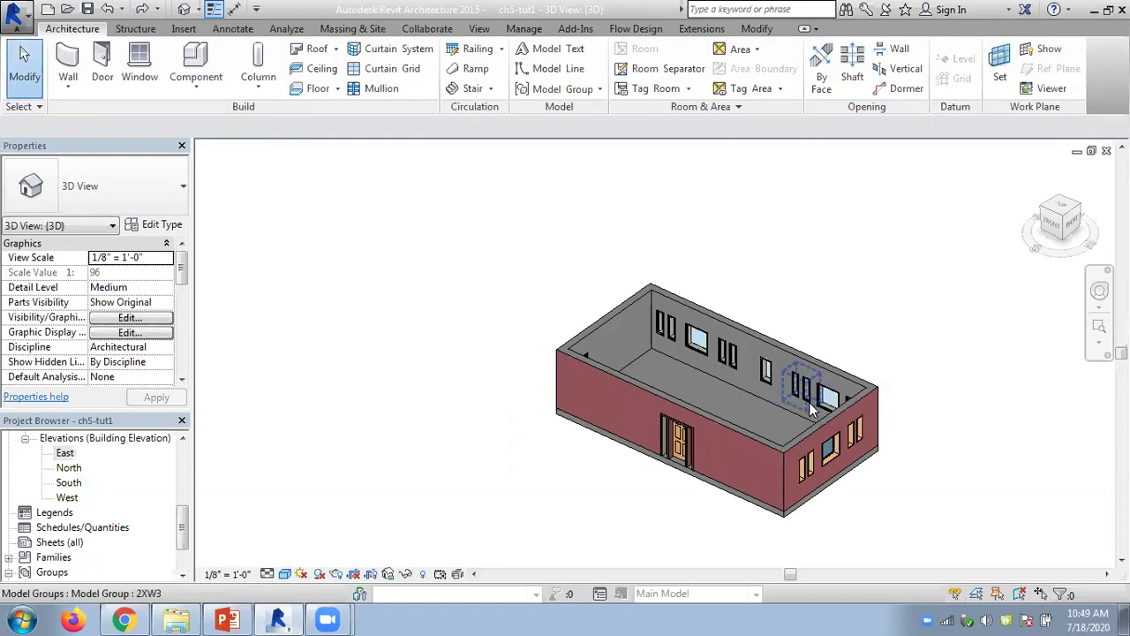
shift+middle_drag(892, 327, 878, 350)
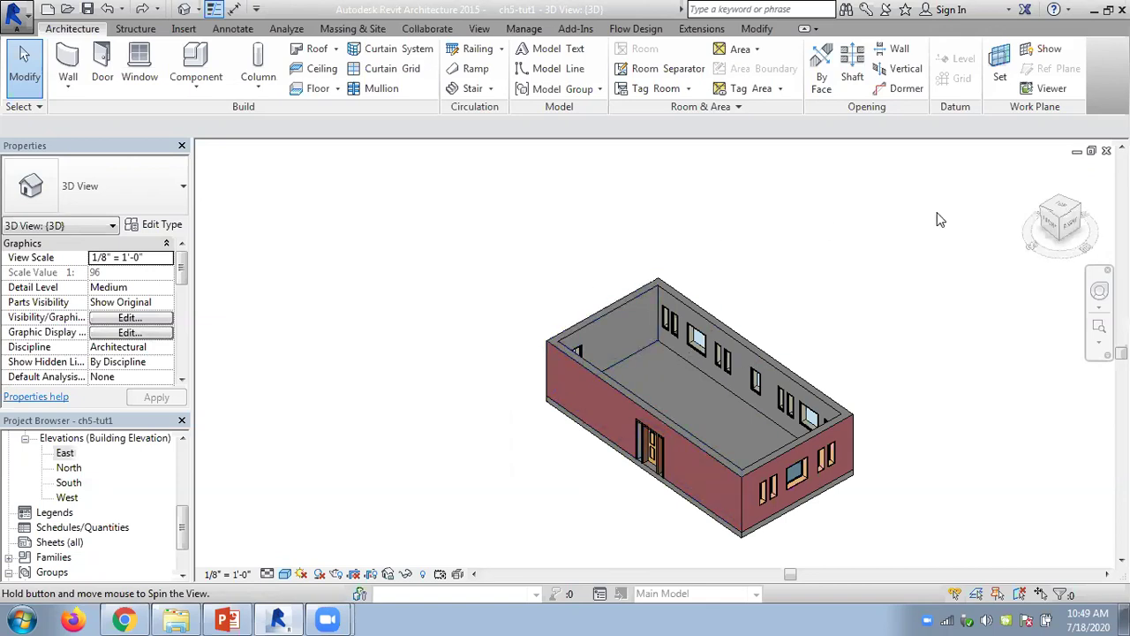
Close all open views of the ch5-tut1 project without saving the changes
click(1107, 151)
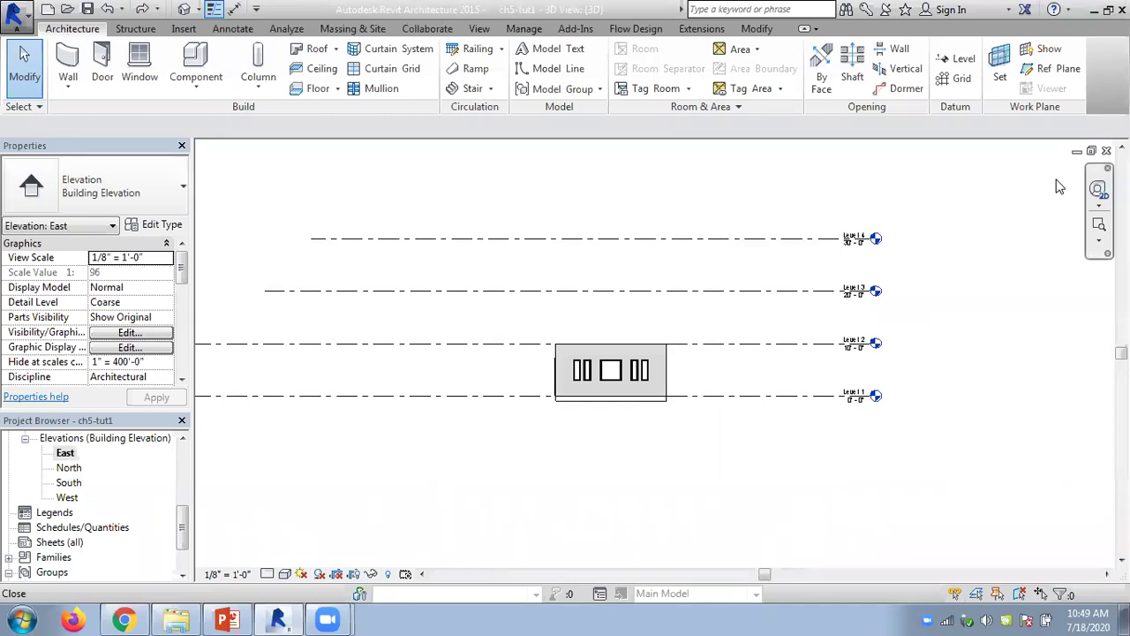
click(1106, 151)
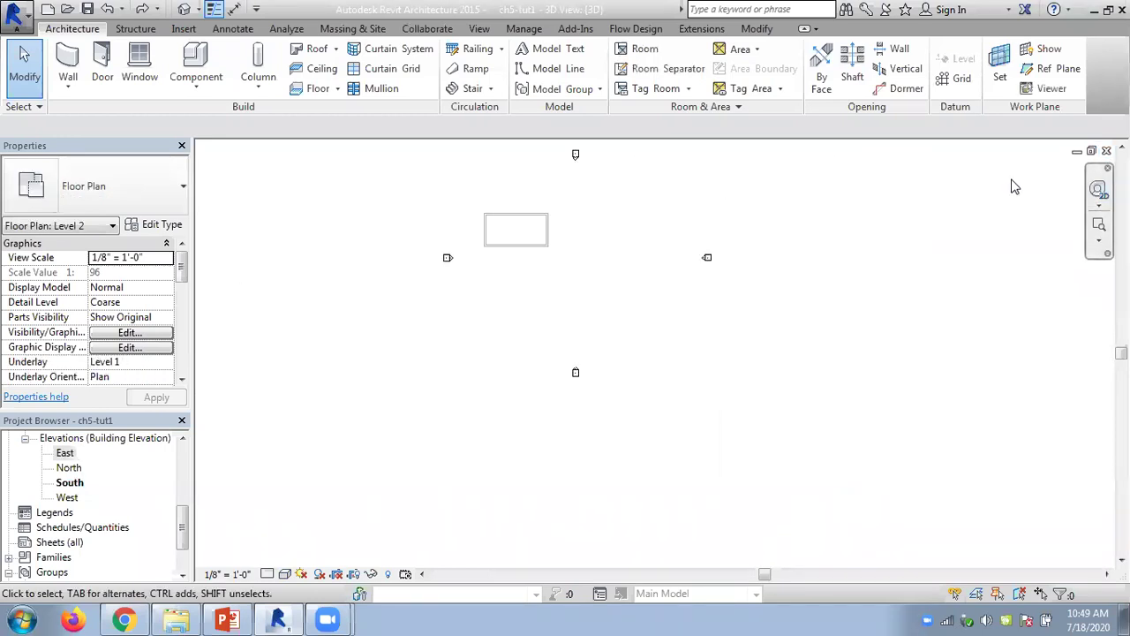
click(1107, 151)
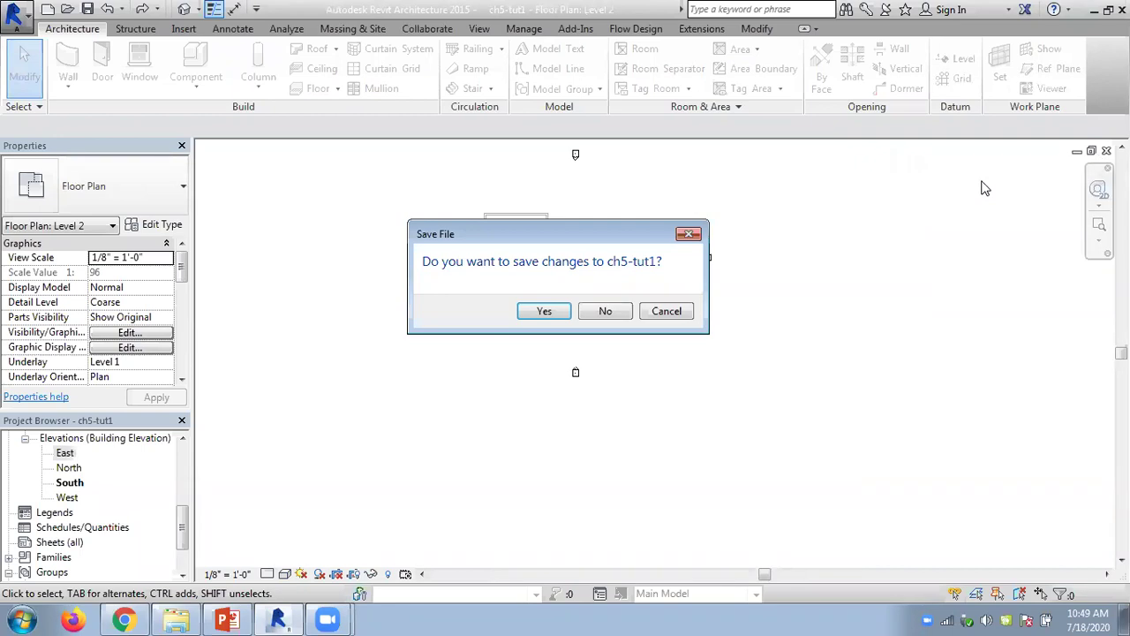
click(605, 311)
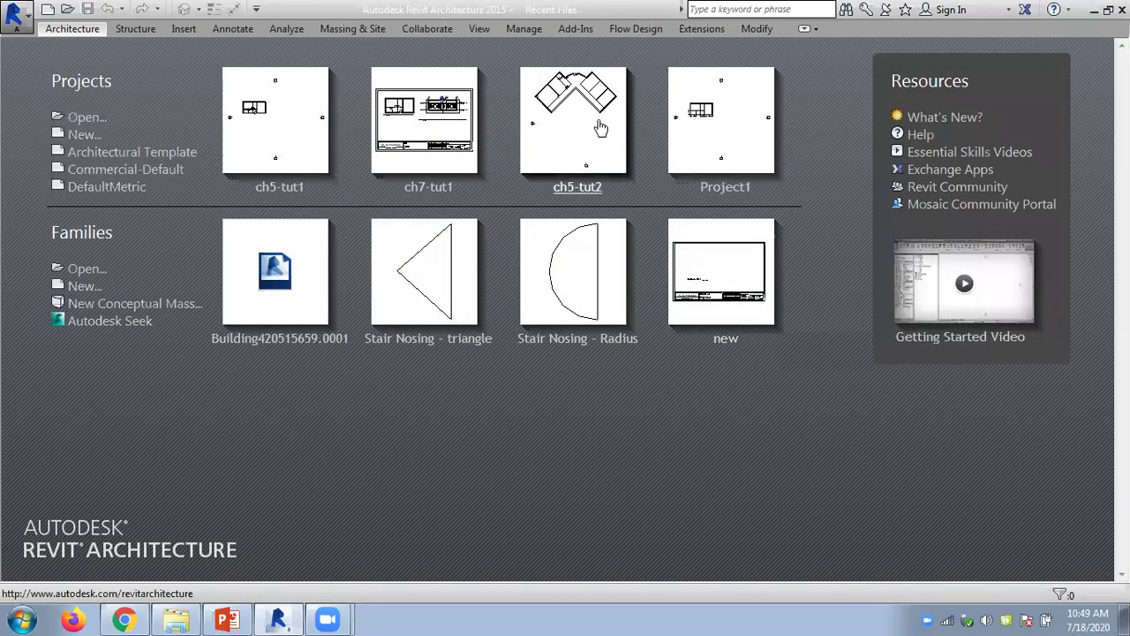
Open the recent project ch5-tut2 on its Level 1 floor plan and frame the two-winged building
click(625, 171)
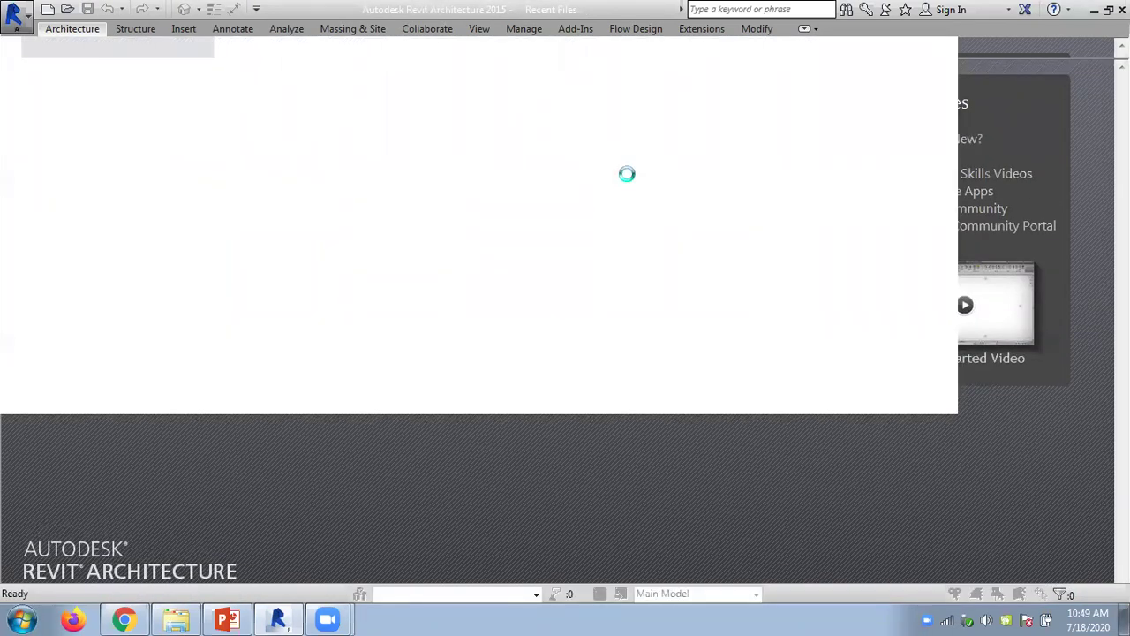
middle_drag(643, 441, 633, 459)
scroll(592, 413, up, 2)
middle_drag(574, 405, 576, 450)
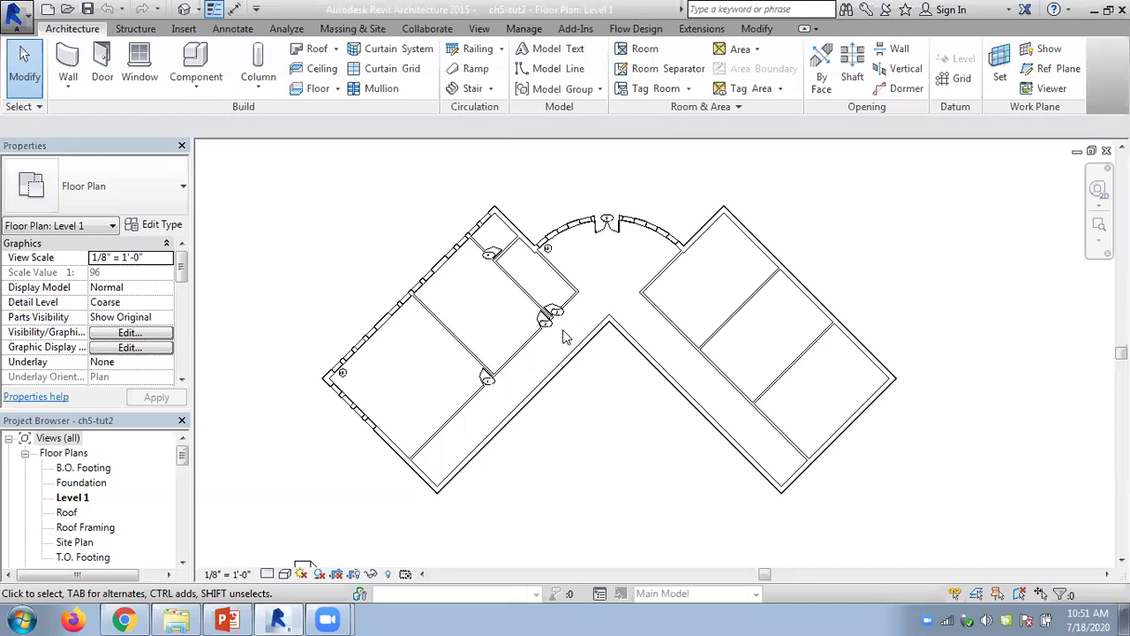
scroll(565, 336, up, 2)
scroll(566, 336, up, 2)
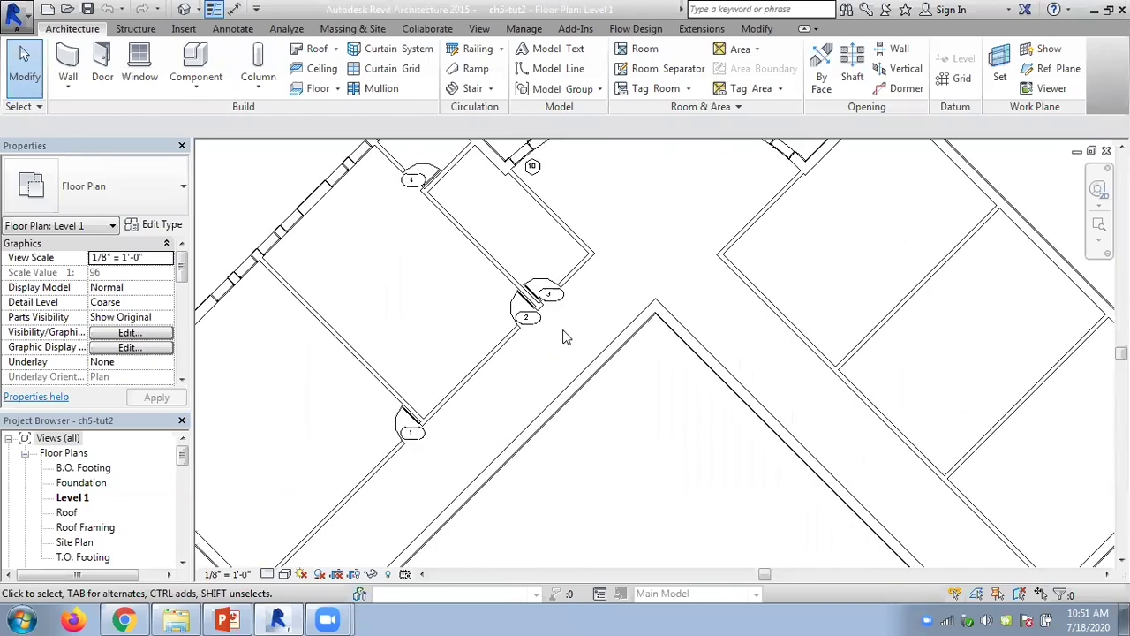
scroll(565, 345, down, 2)
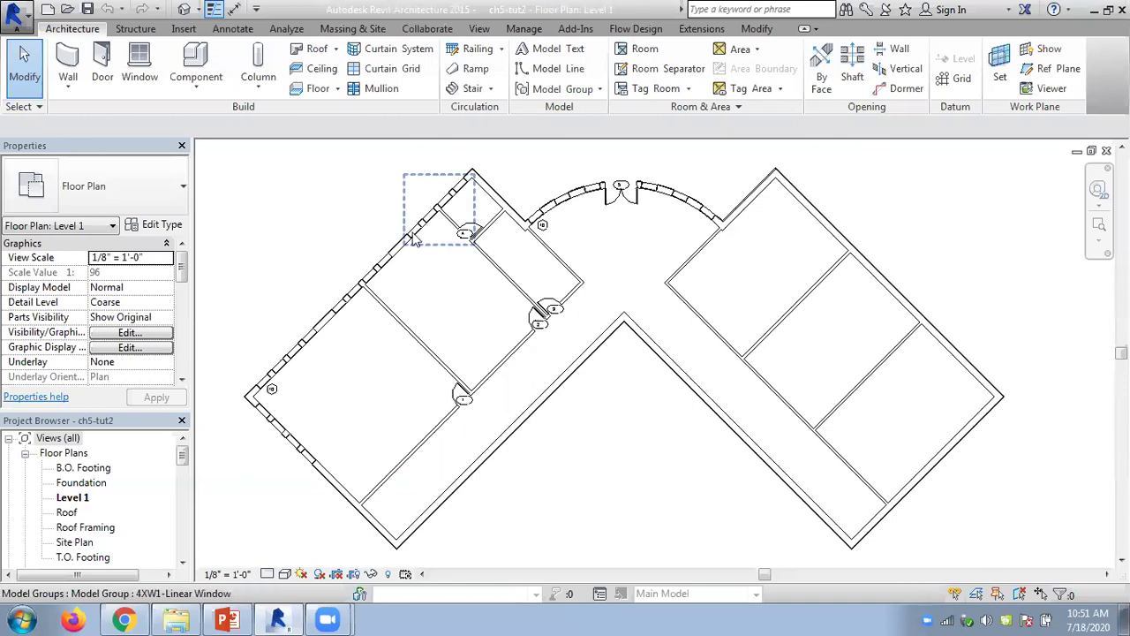
Review the compound and basic ceiling types available to the Ceiling tool, then leave the command
click(321, 70)
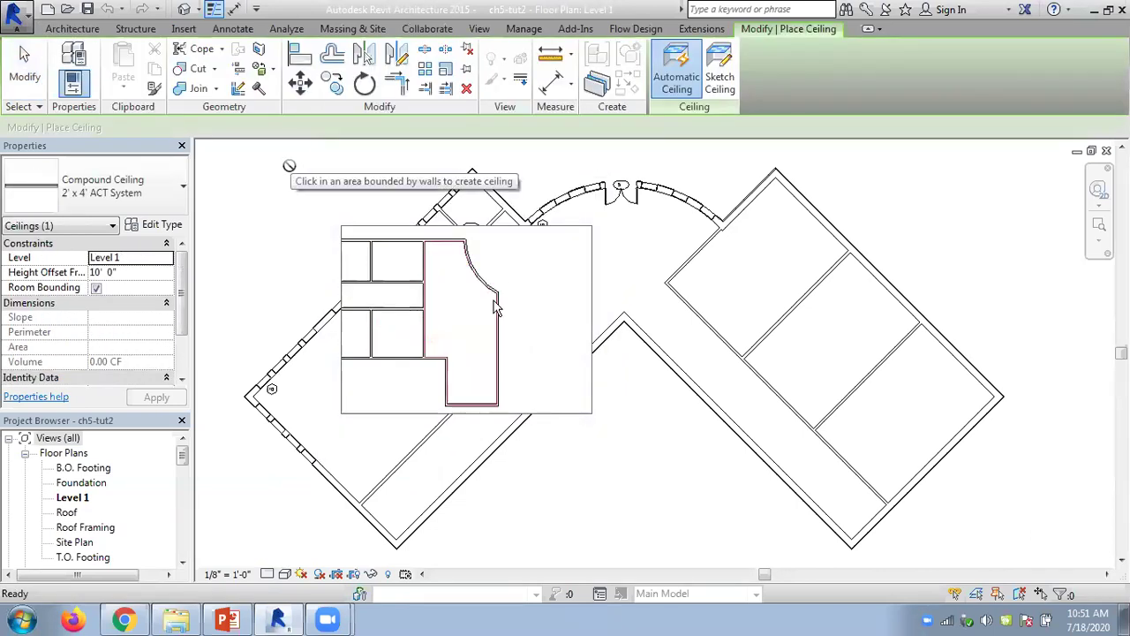
click(463, 323)
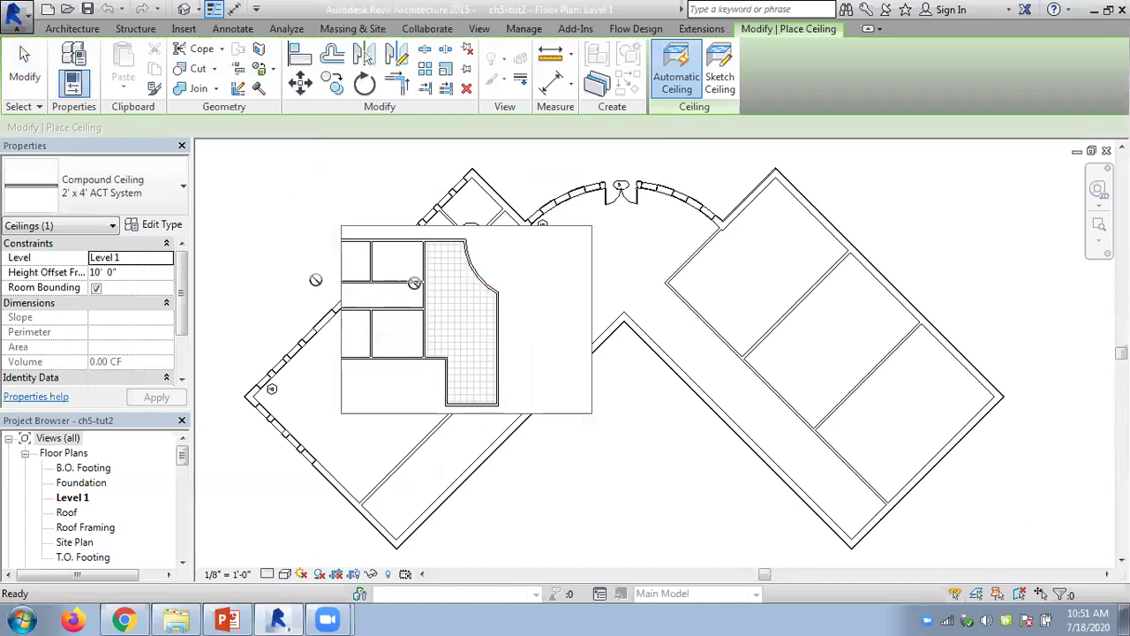
click(400, 269)
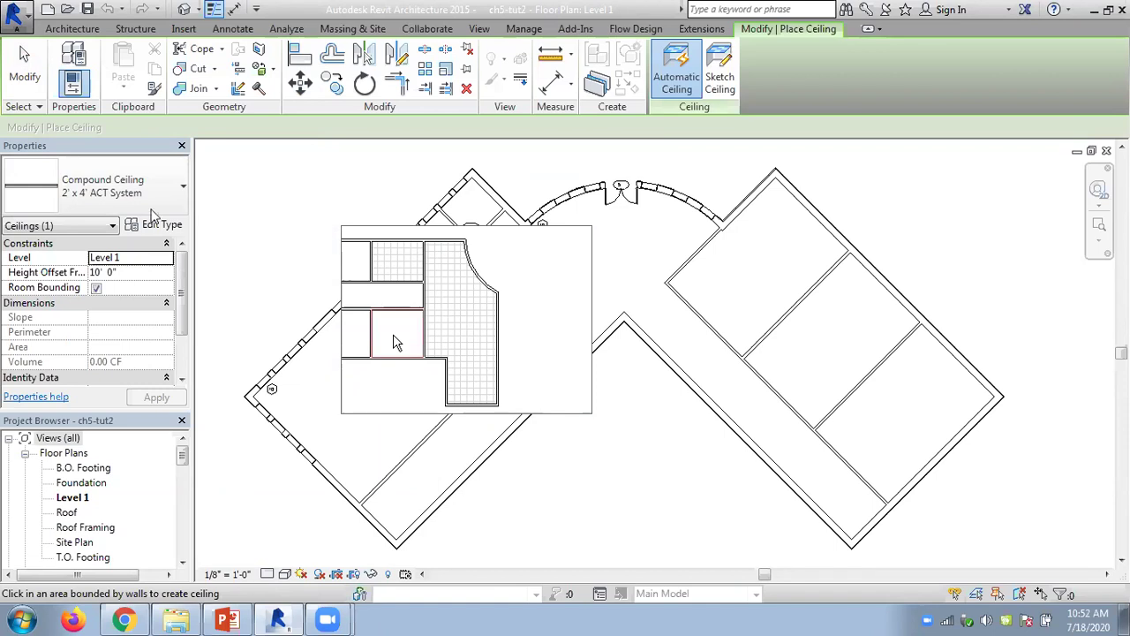
click(396, 341)
click(136, 203)
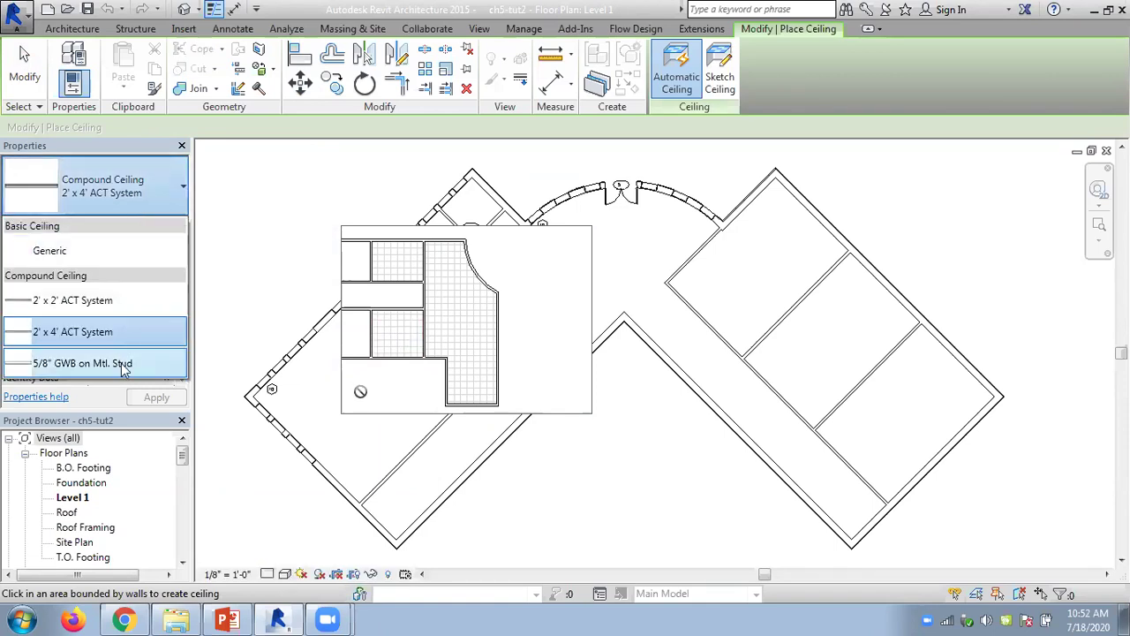
click(131, 210)
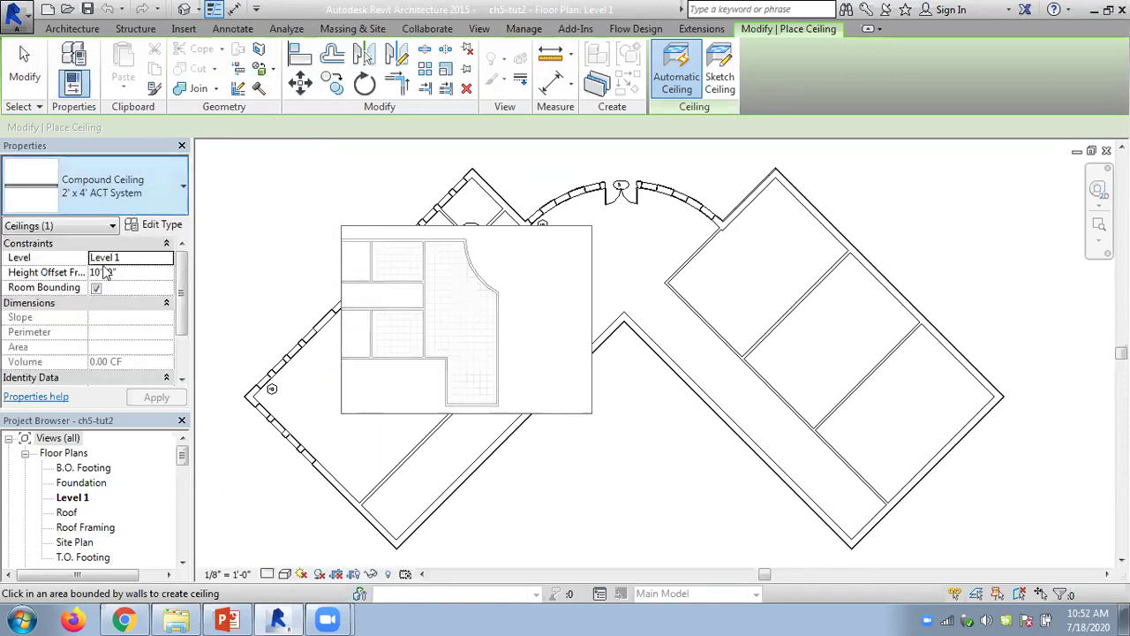
key(Escape)
key(Escape)
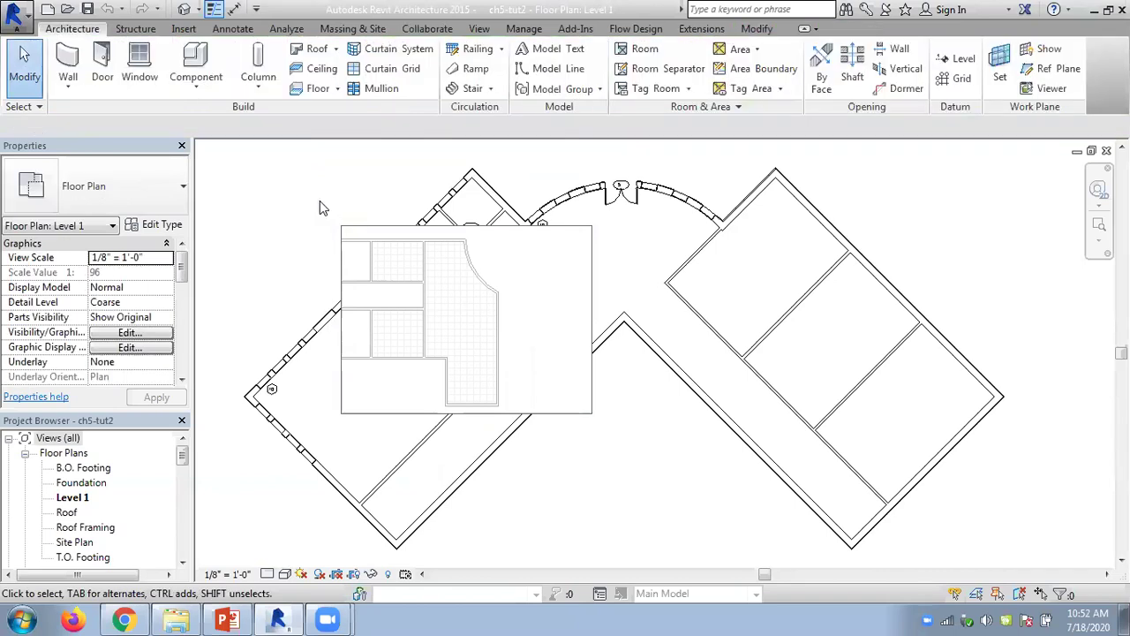
scroll(656, 411, down, 3)
scroll(657, 412, up, 2)
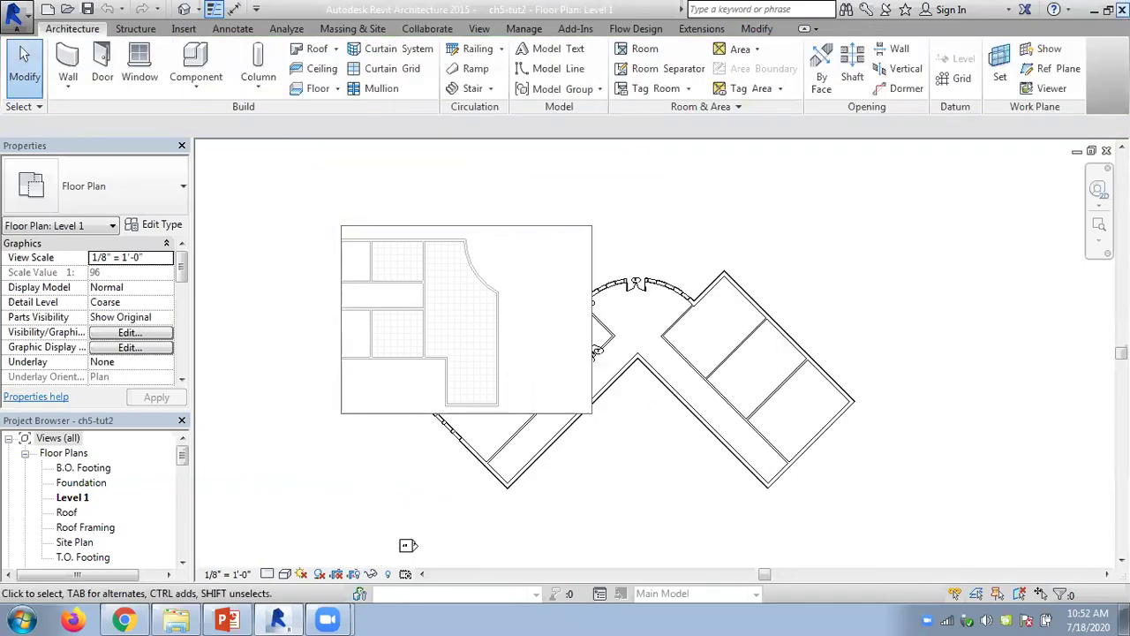
click(1094, 10)
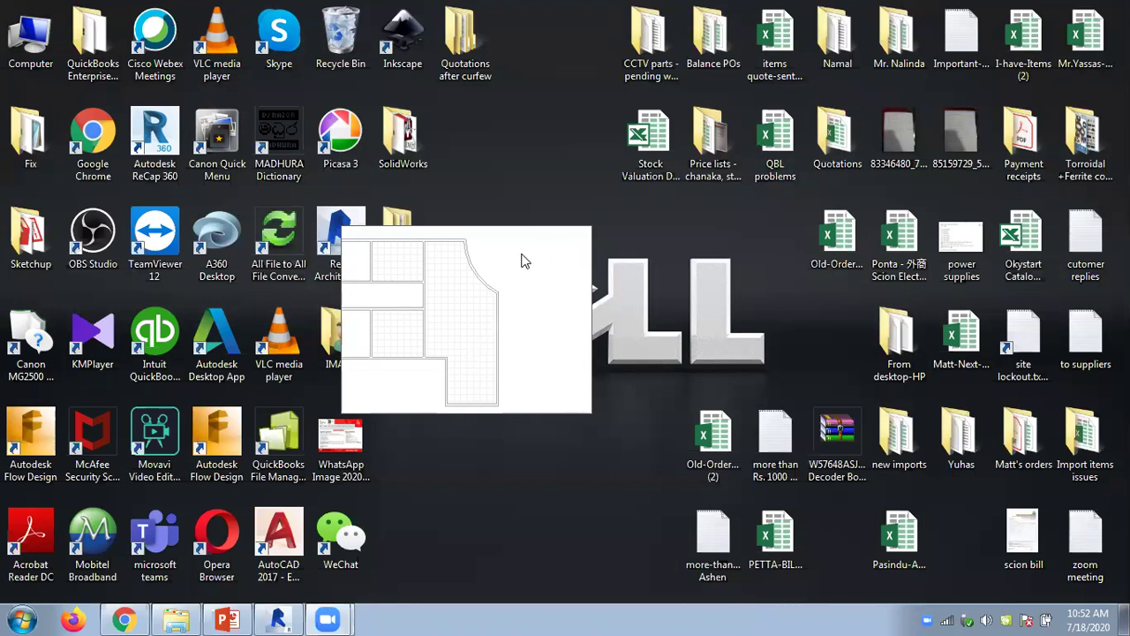
right_click(524, 179)
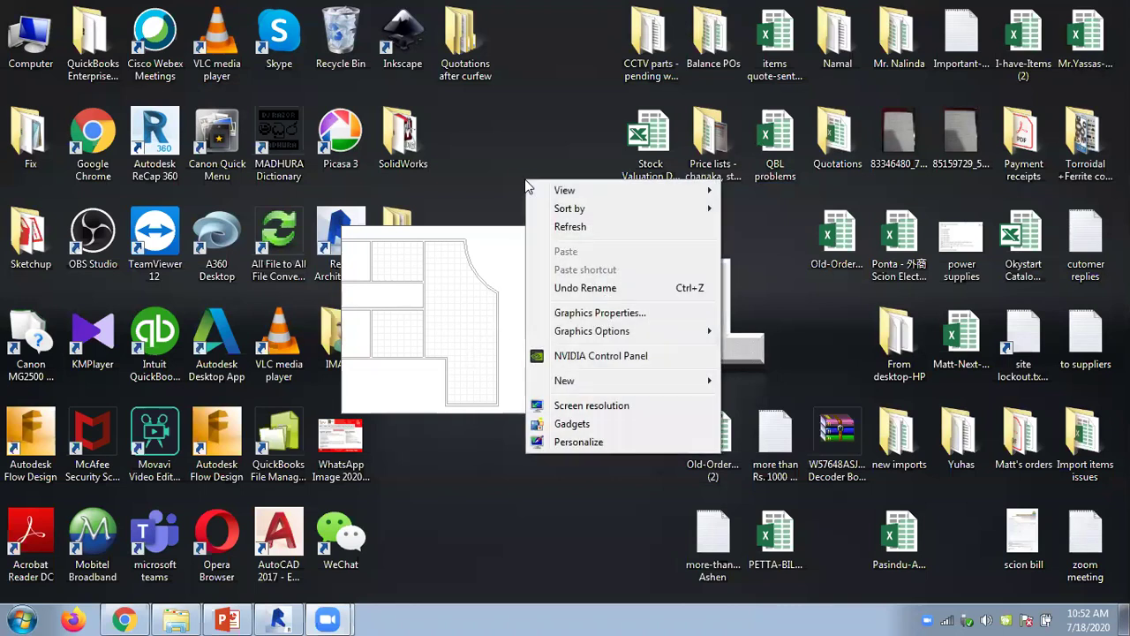
click(561, 217)
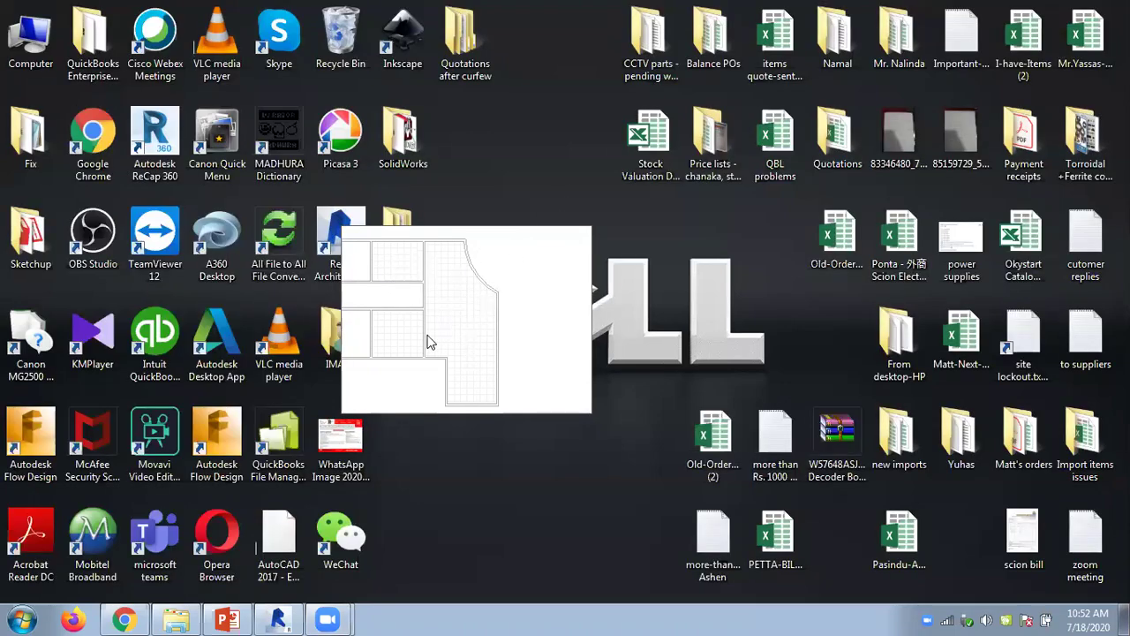
click(278, 618)
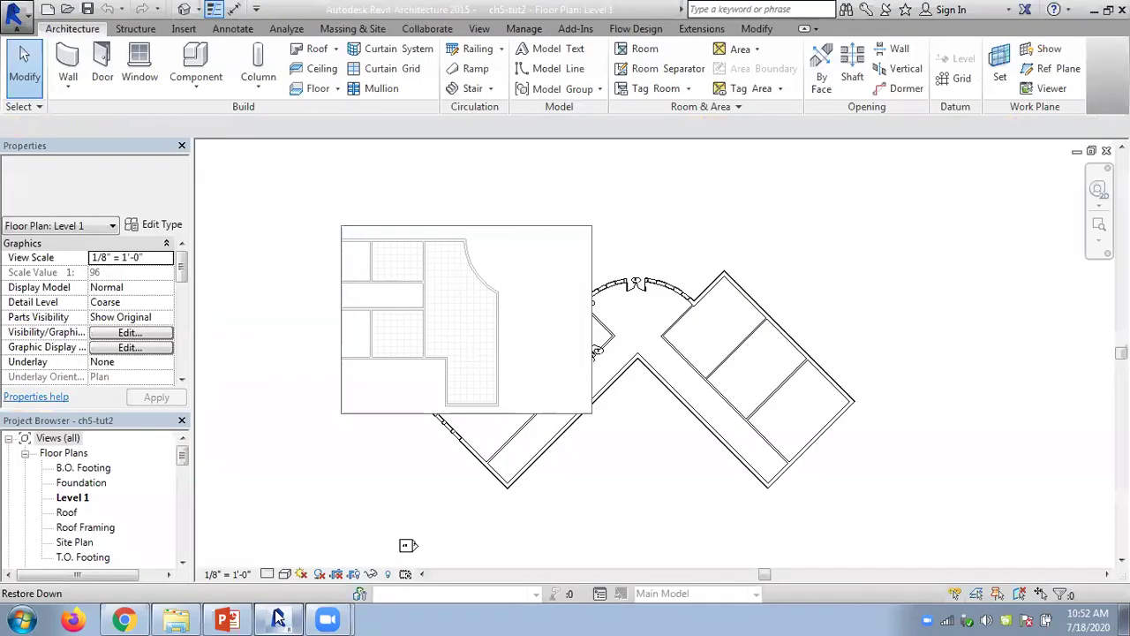
Examine the type properties and layer assembly of the 2' x 4' ACT System ceiling without changing them
scroll(694, 472, down, 2)
middle_drag(694, 472, 827, 409)
scroll(827, 409, up, 1)
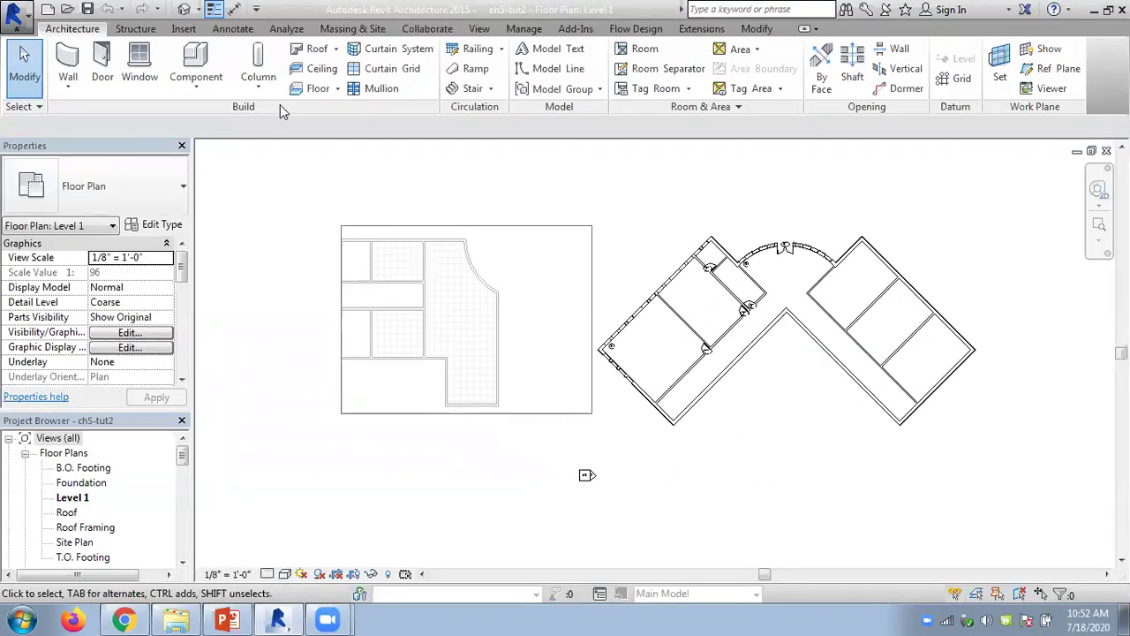
click(329, 72)
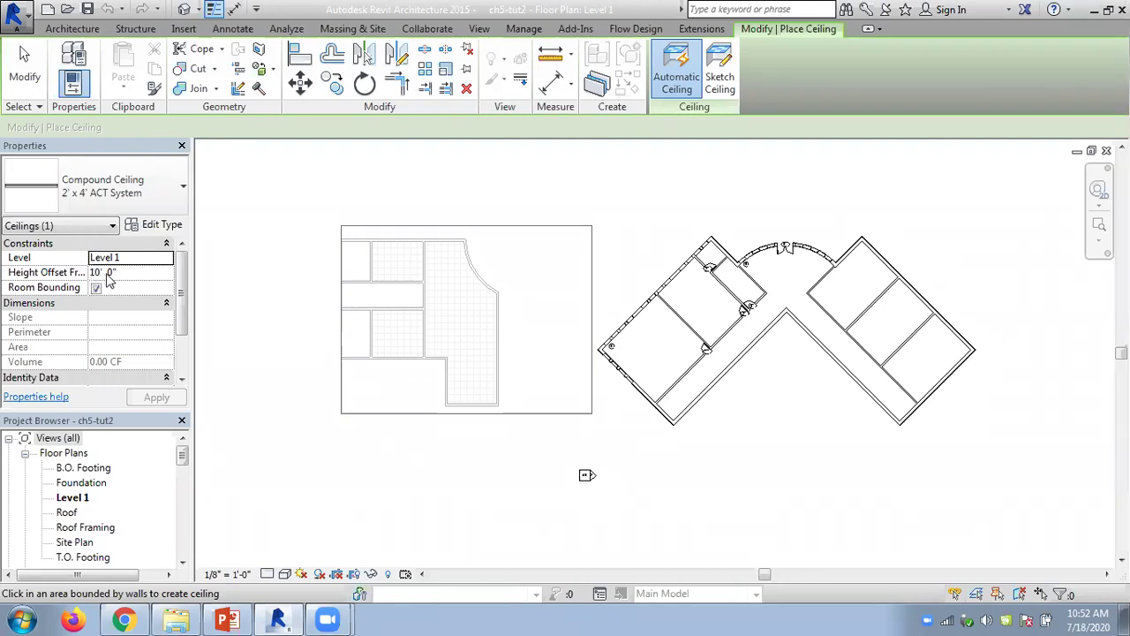
click(159, 225)
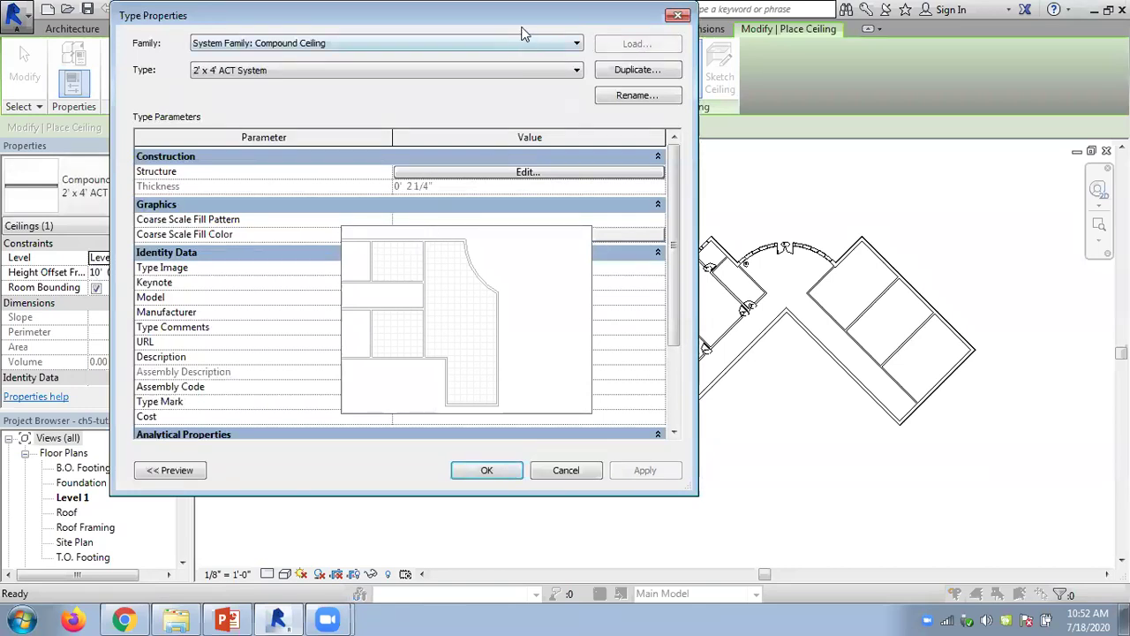
drag(263, 27, 186, 25)
click(398, 185)
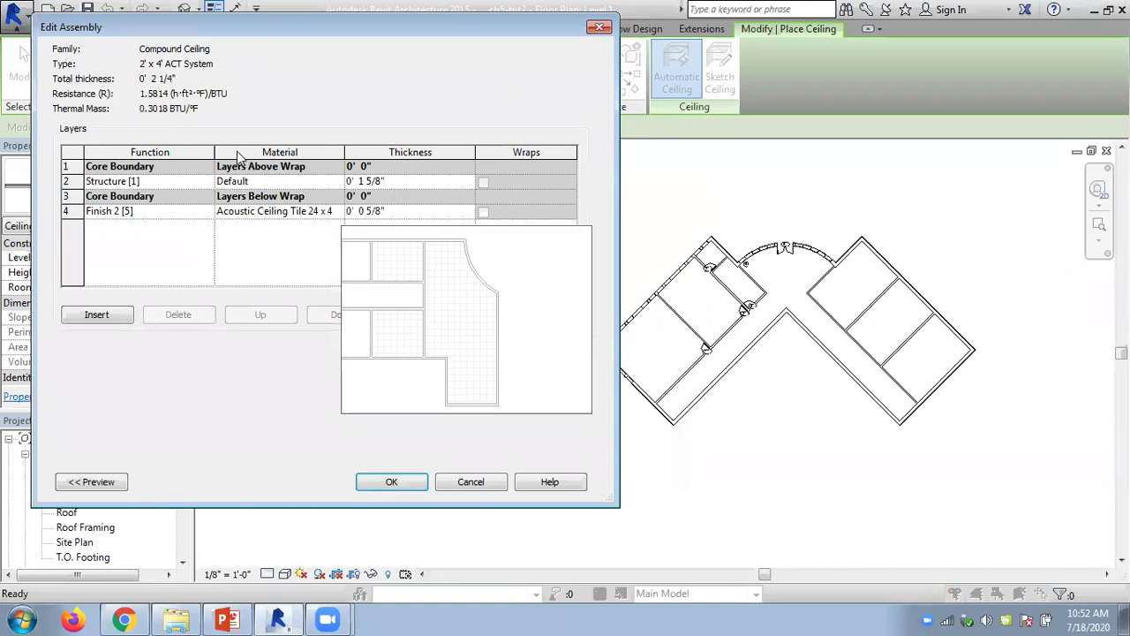
click(470, 482)
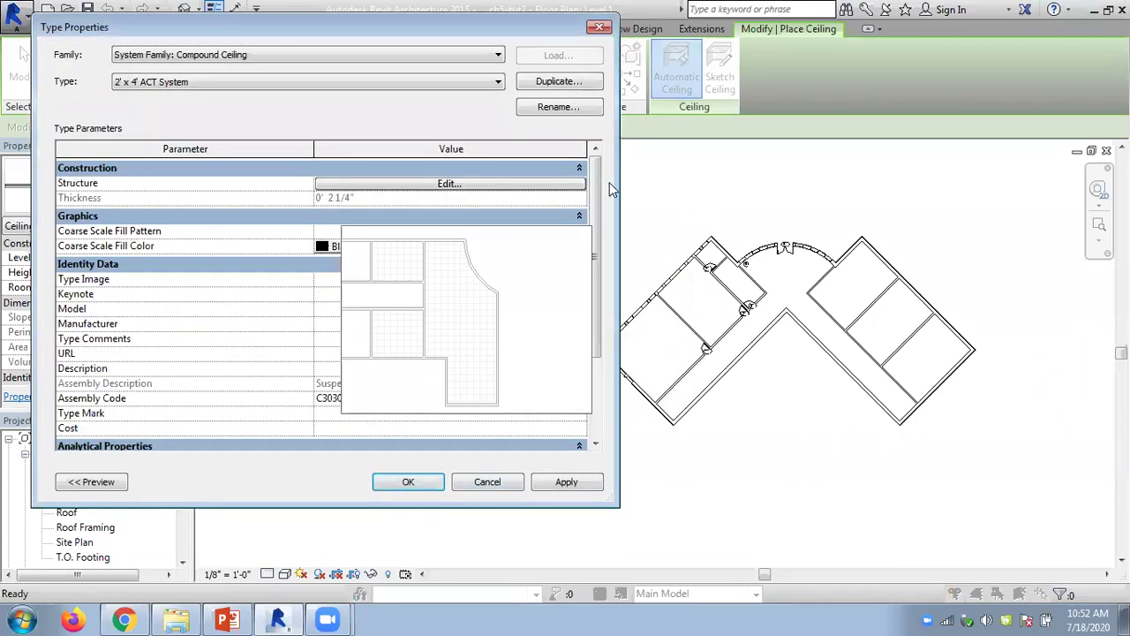
click(508, 479)
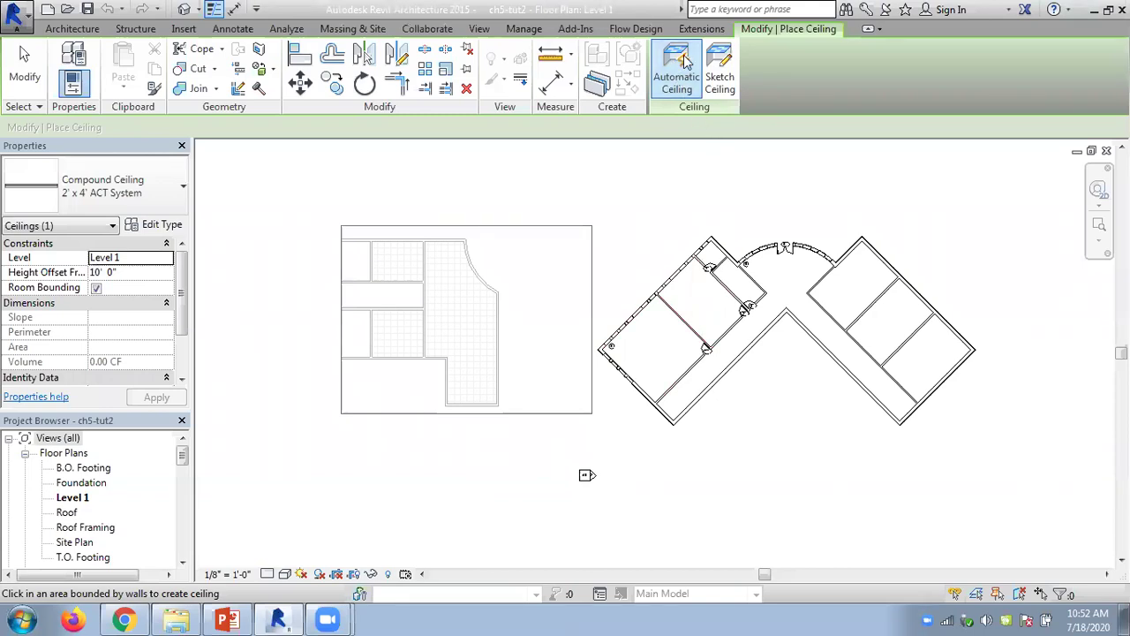
Place an automatic 2' x 4' ACT System ceiling on Level 1 in the large end room of the left wing
scroll(655, 364, up, 4)
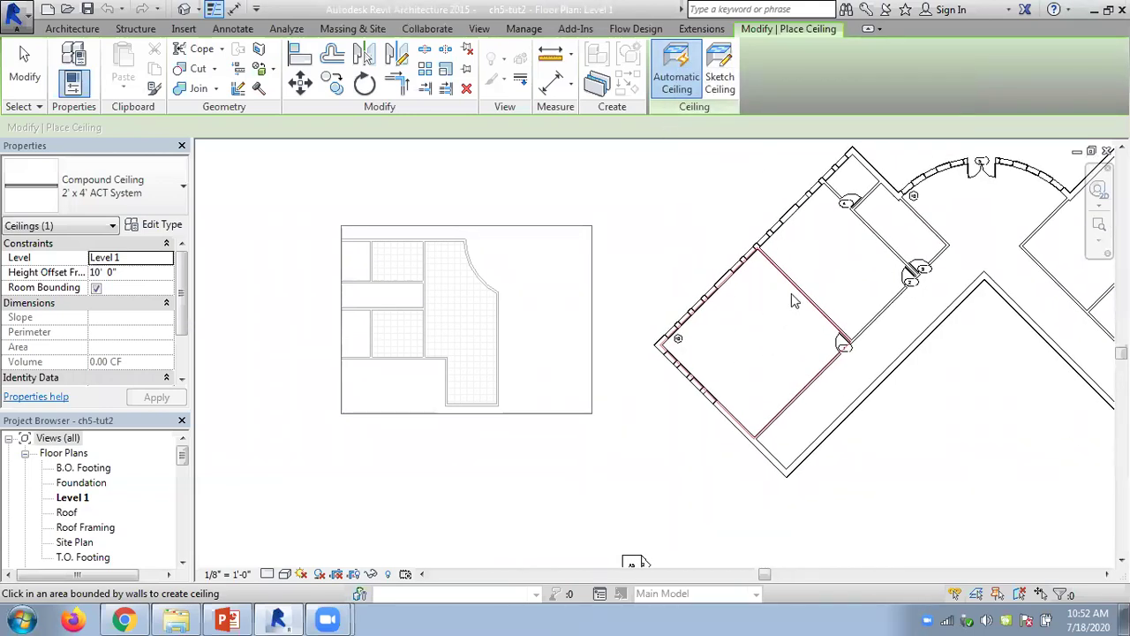
click(792, 300)
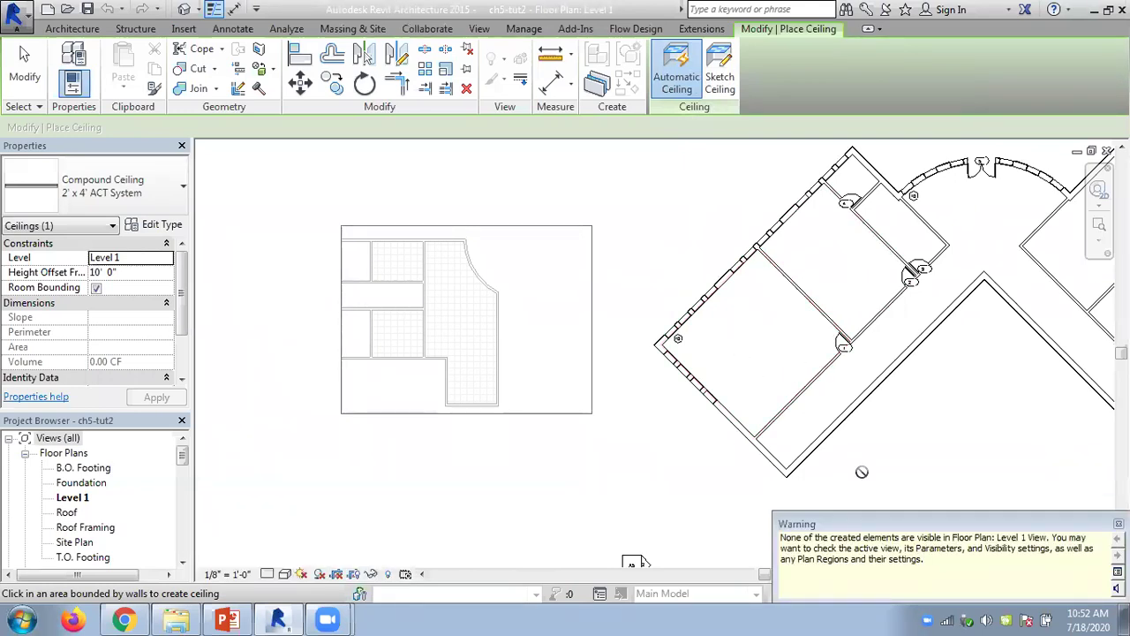
Place automatic 2' x 4' ACT System ceilings in the remaining rooms of the left wing and end the command
drag(781, 537, 1099, 548)
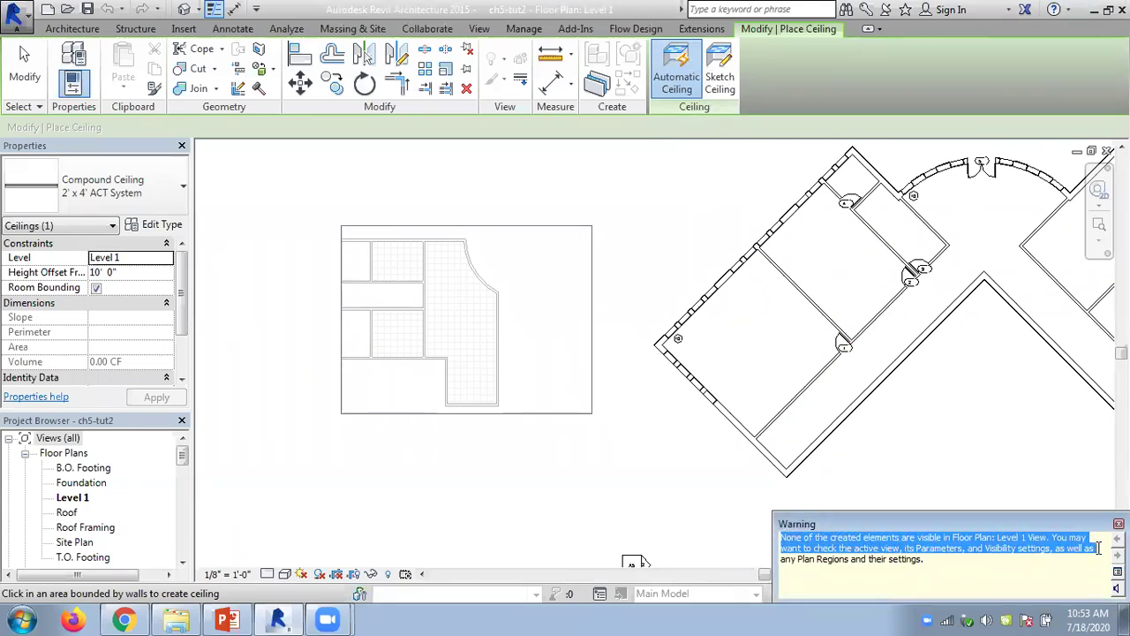
click(839, 280)
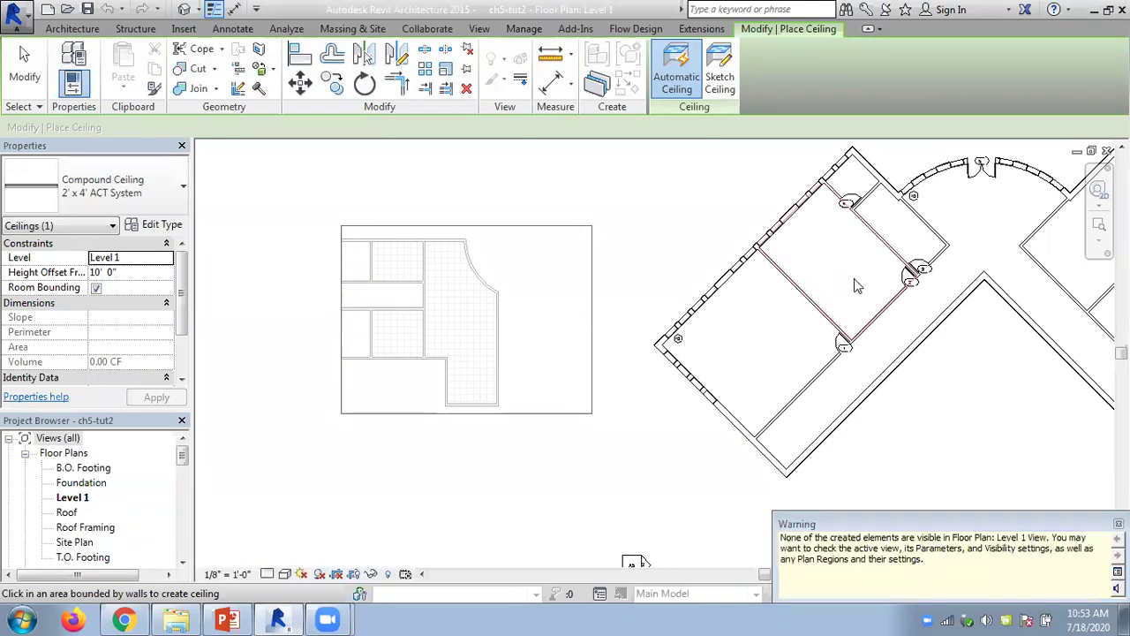
click(917, 246)
key(Escape)
In the Level 1 ceiling plan, place automatic 2' x 4' ACT System ceilings over the lobby and corridor and the three right-wing rooms
scroll(97, 495, down, 3)
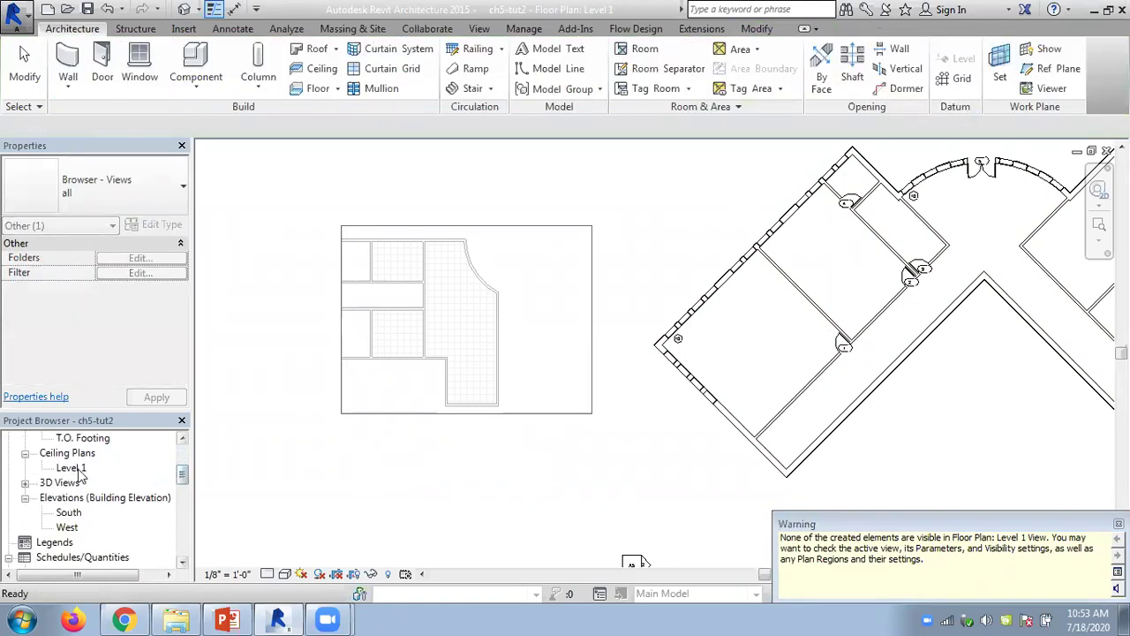
double_click(72, 469)
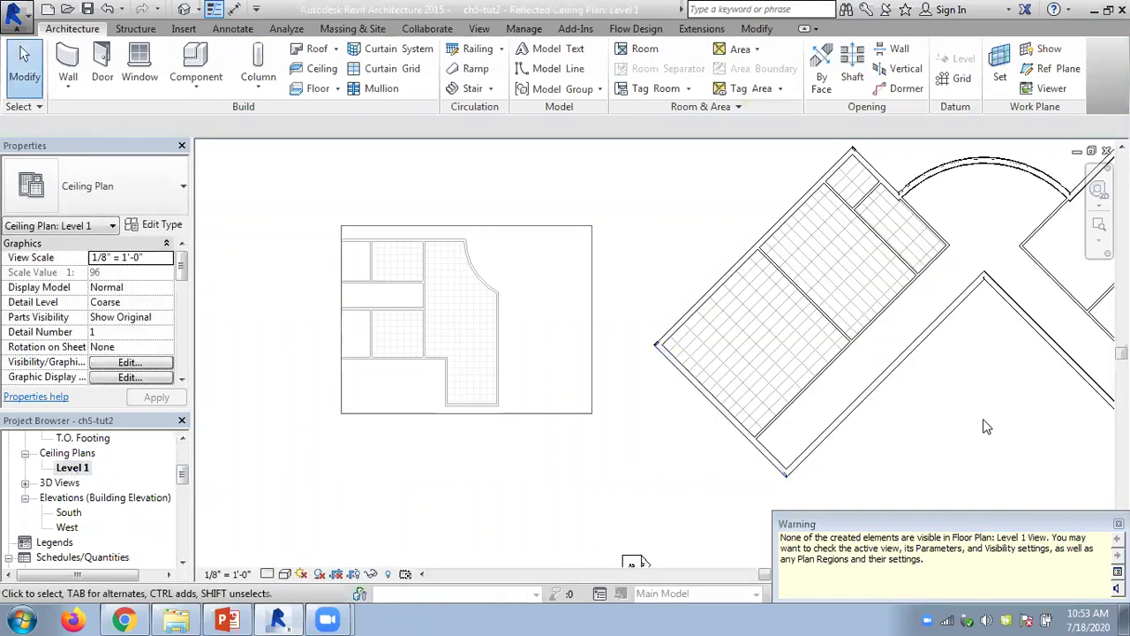
middle_drag(988, 422, 885, 402)
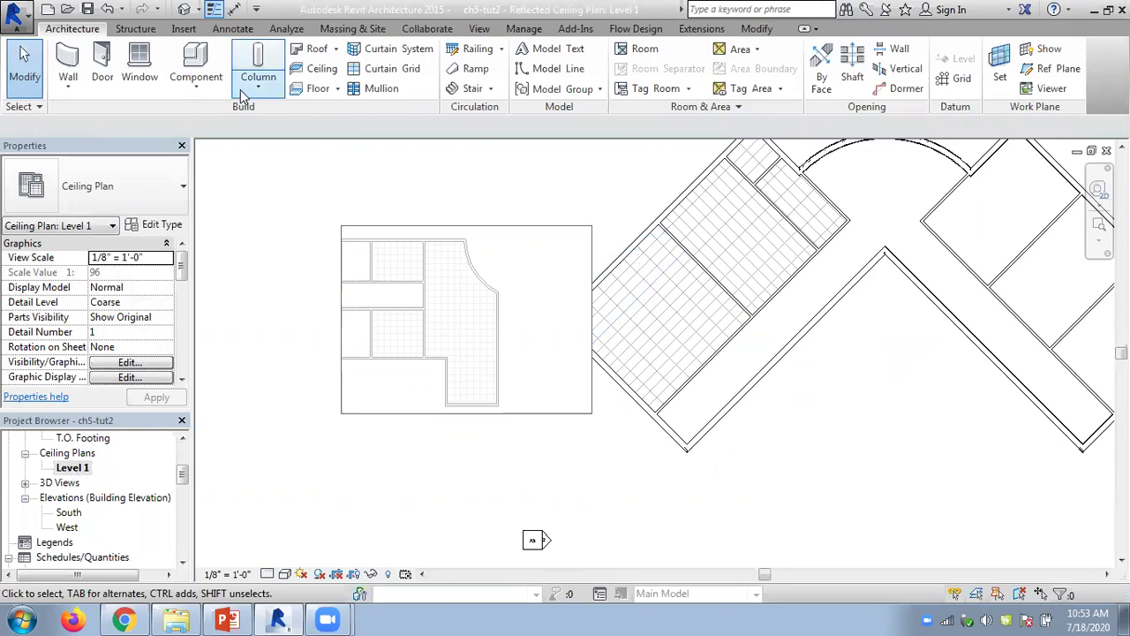
click(322, 69)
click(819, 284)
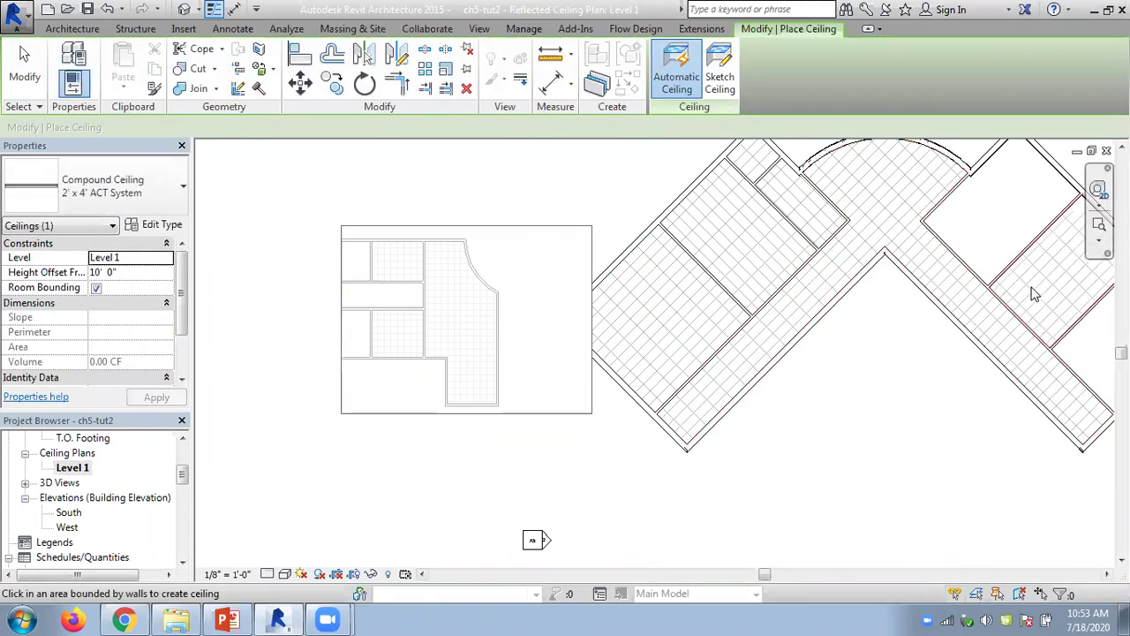
middle_drag(886, 371, 701, 381)
click(913, 355)
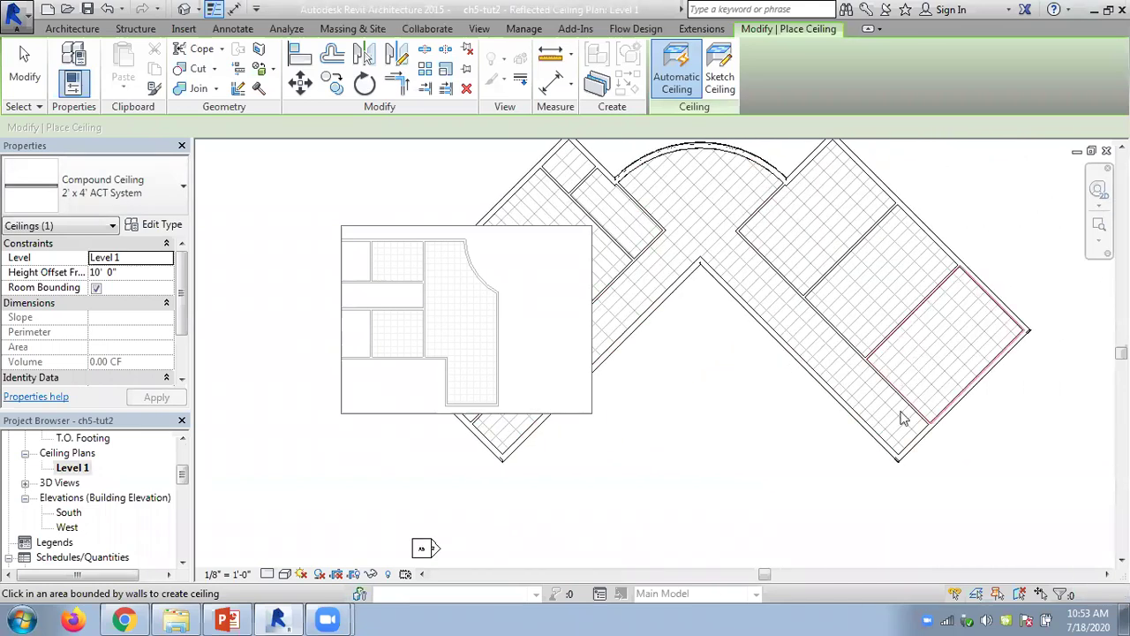
middle_drag(816, 434, 1028, 477)
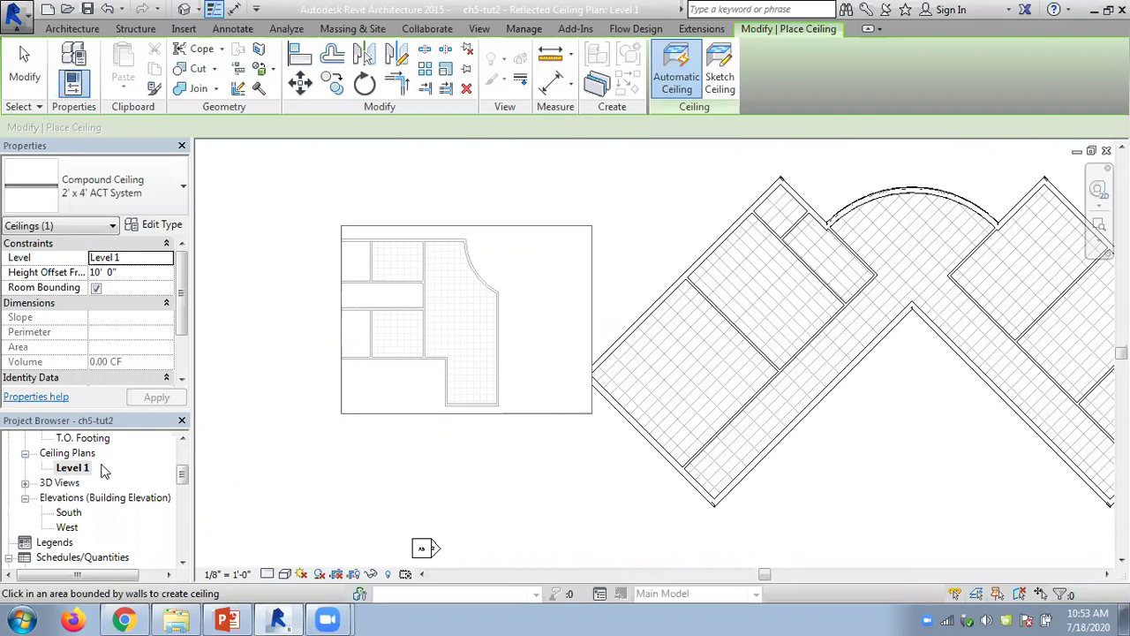
Open the default 3D view and apply a coloured visual style to show the building with its ceilings
drag(182, 476, 184, 454)
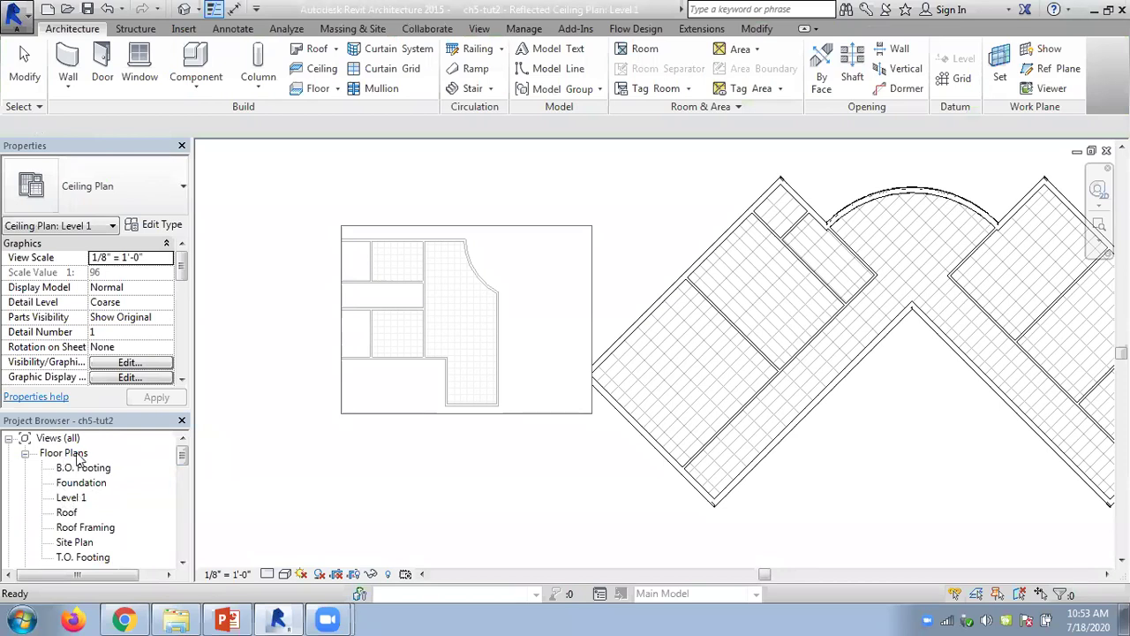
click(184, 11)
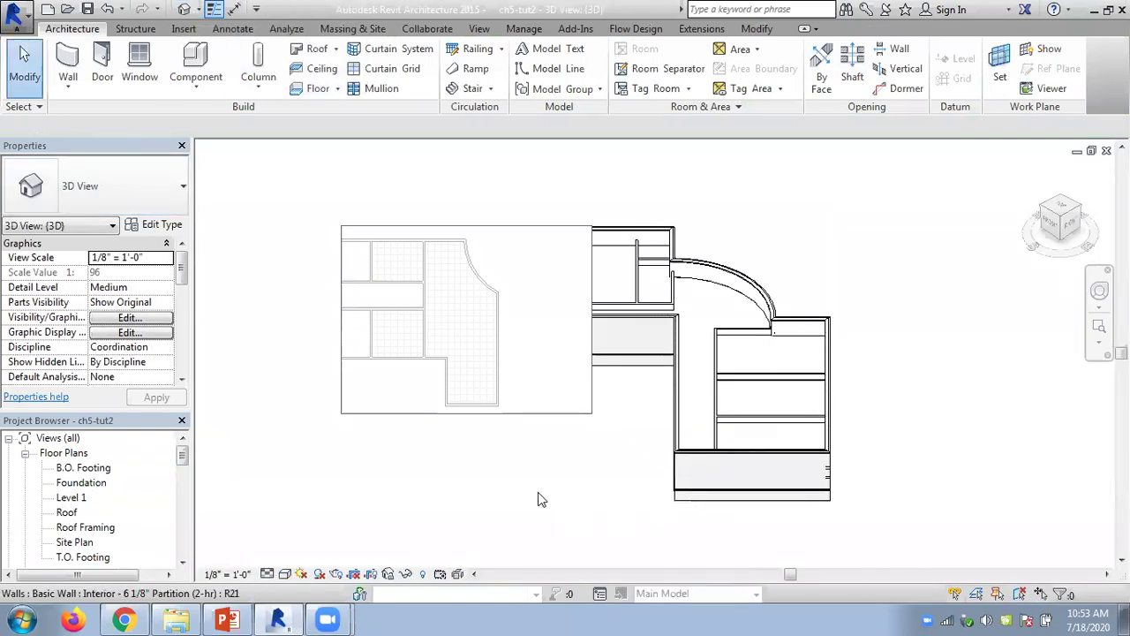
click(285, 574)
click(327, 523)
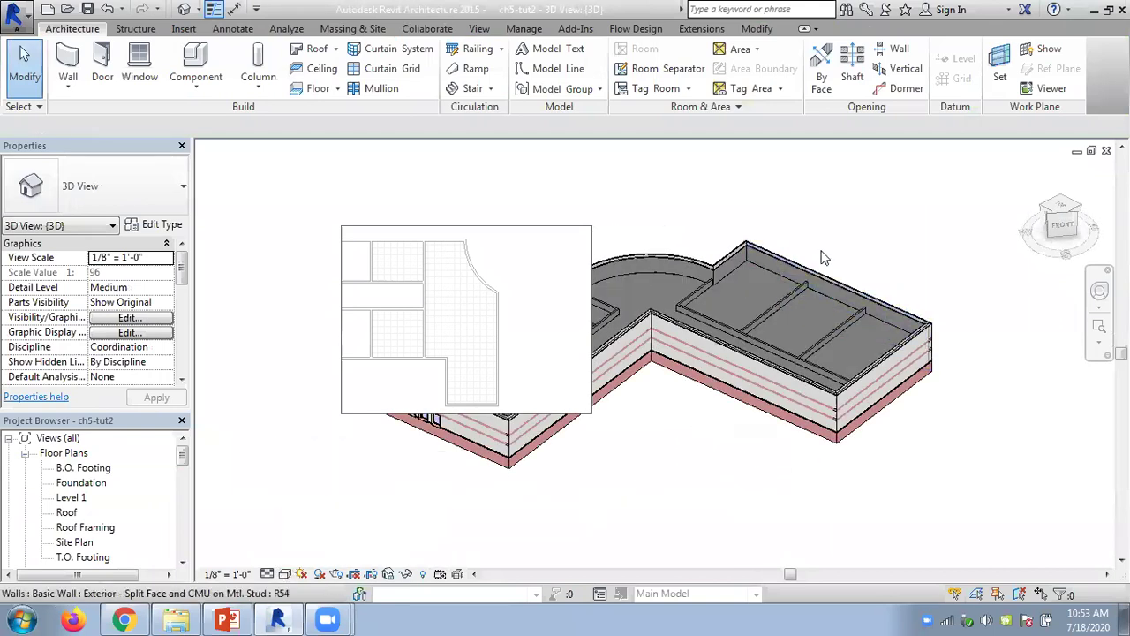
scroll(826, 256, up, 3)
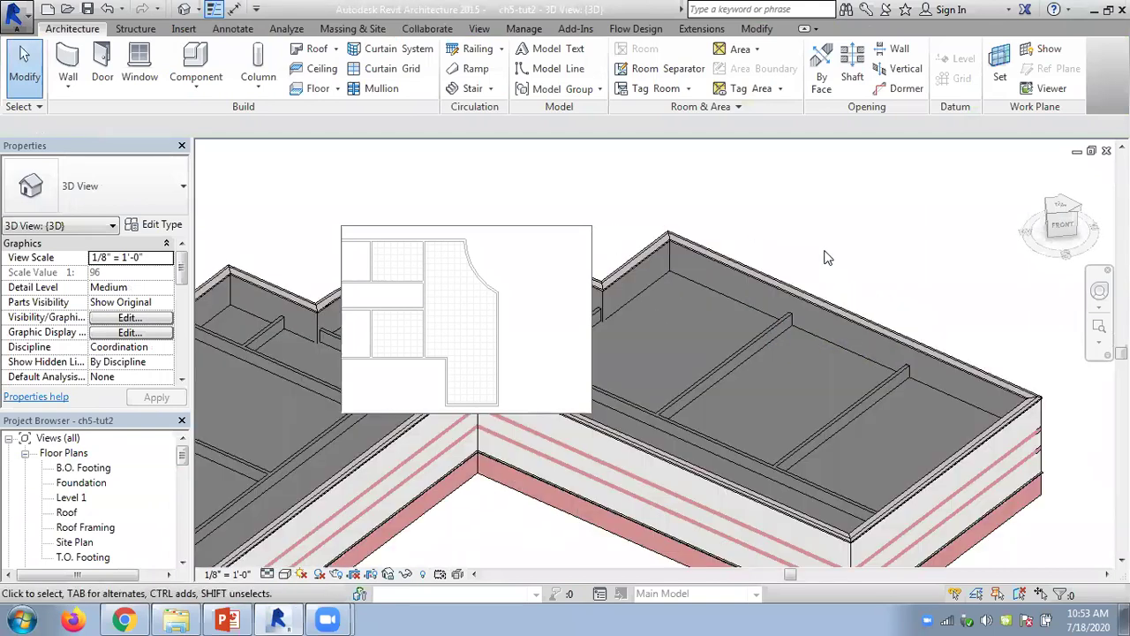
Check the ceiling of the right-wing room nearest the lobby and switch the 3D view to a realistic visual style
click(725, 301)
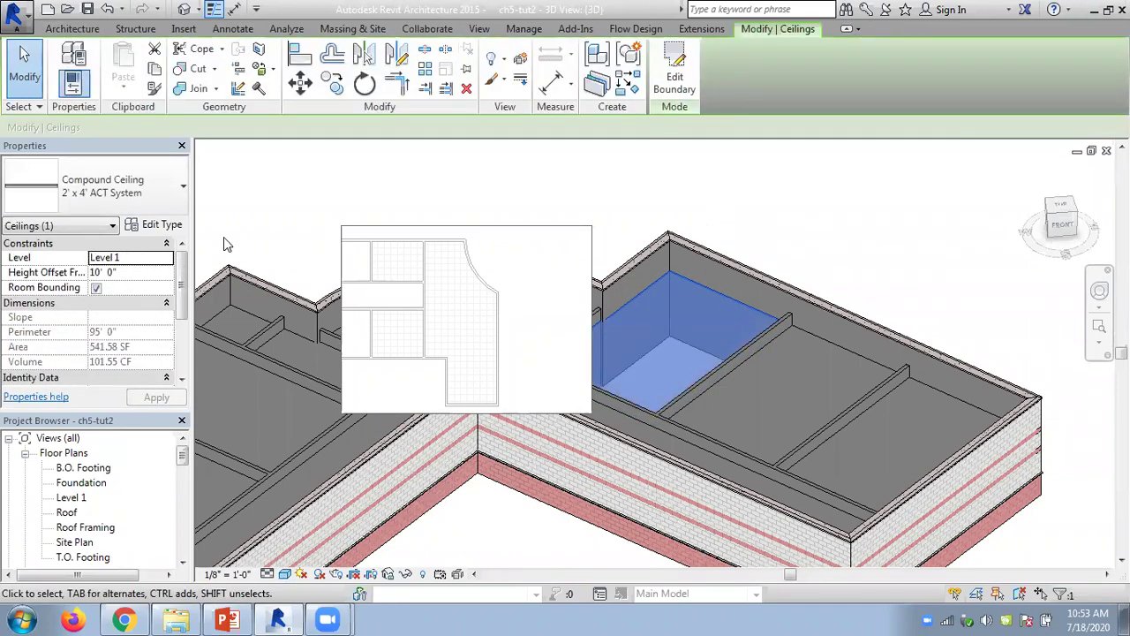
click(831, 280)
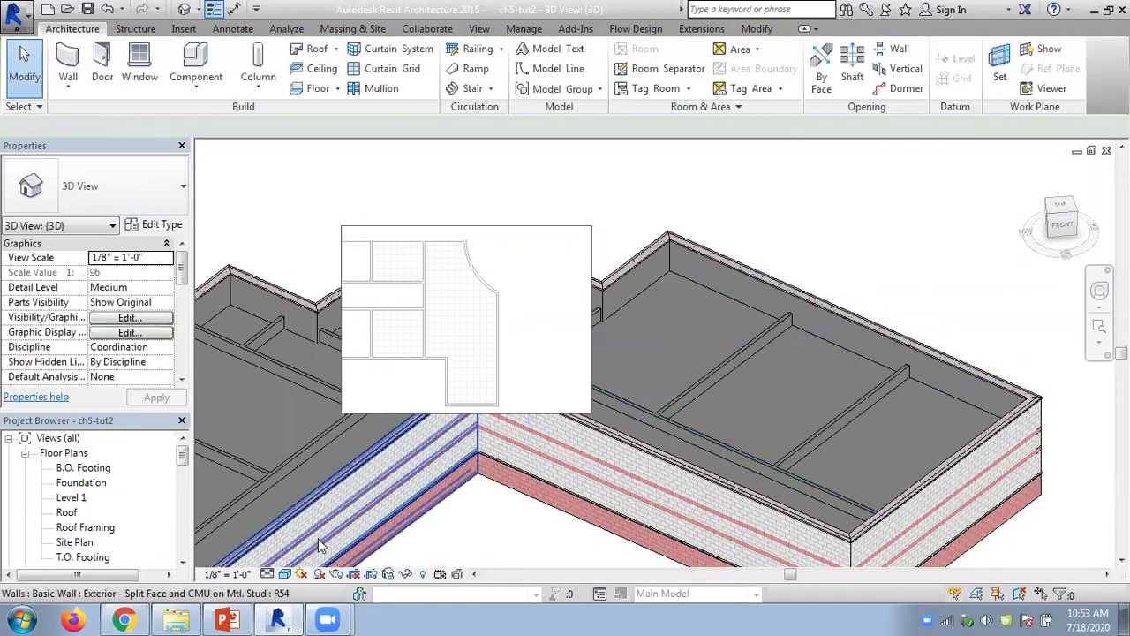
click(285, 574)
click(351, 539)
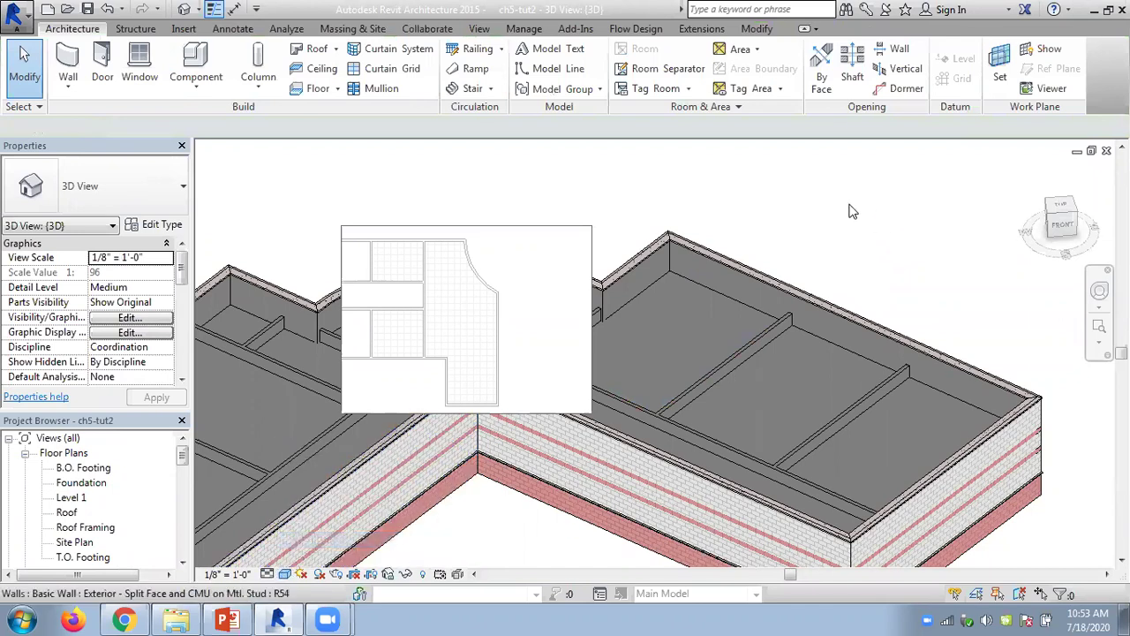
scroll(691, 256, up, 3)
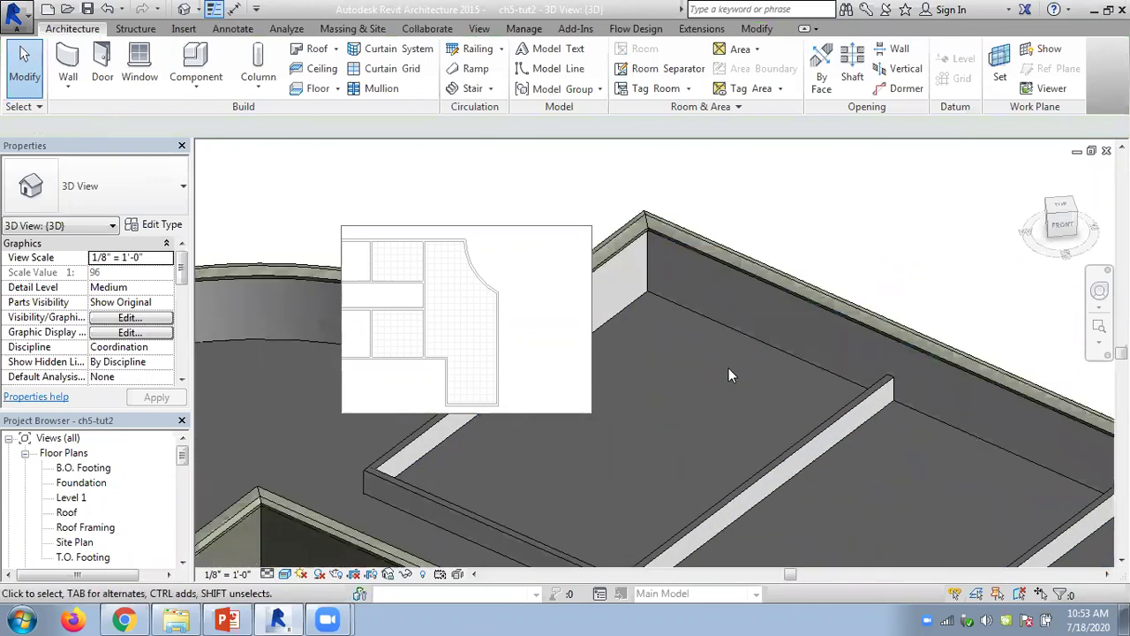
Examine the boundary sketch of the ceiling in the right-wing room nearest the lobby and leave it without edits
click(704, 325)
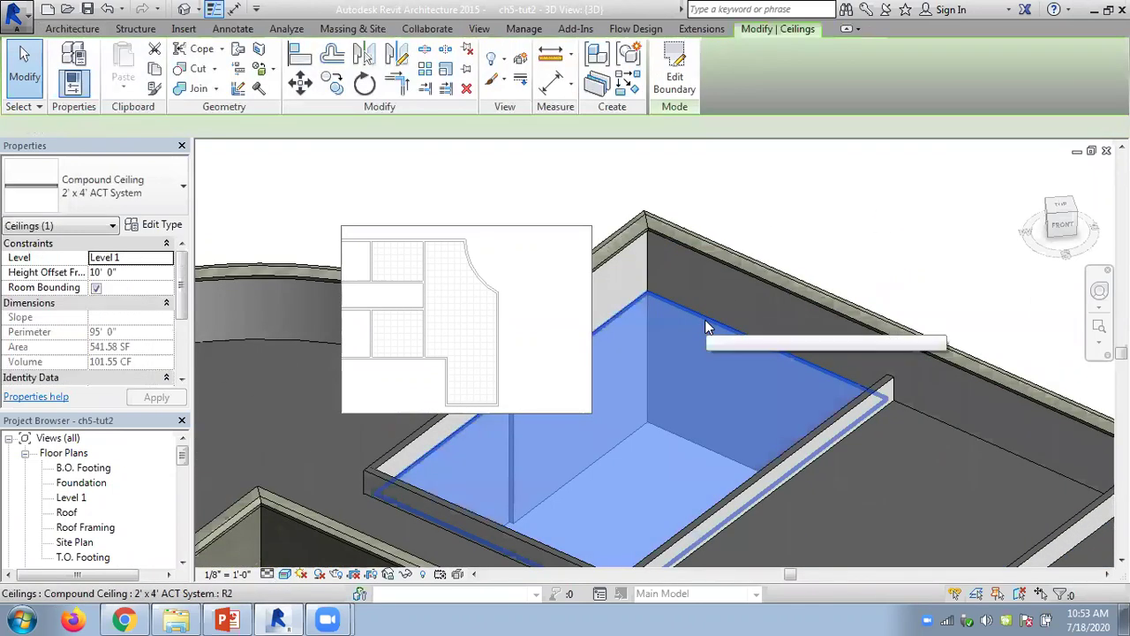
click(674, 79)
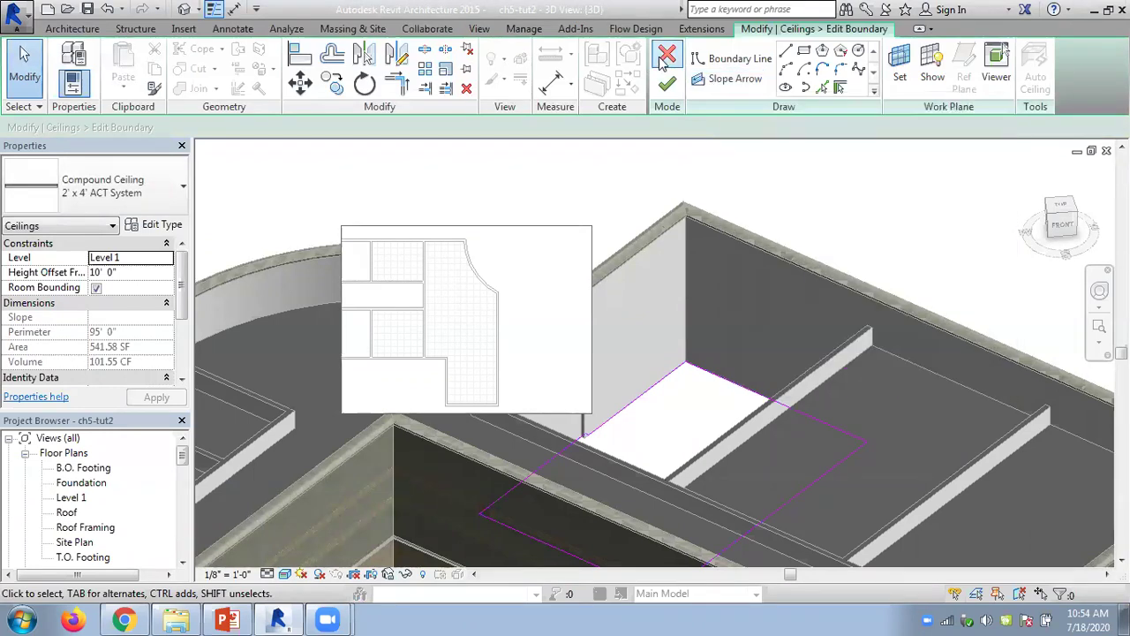
click(667, 82)
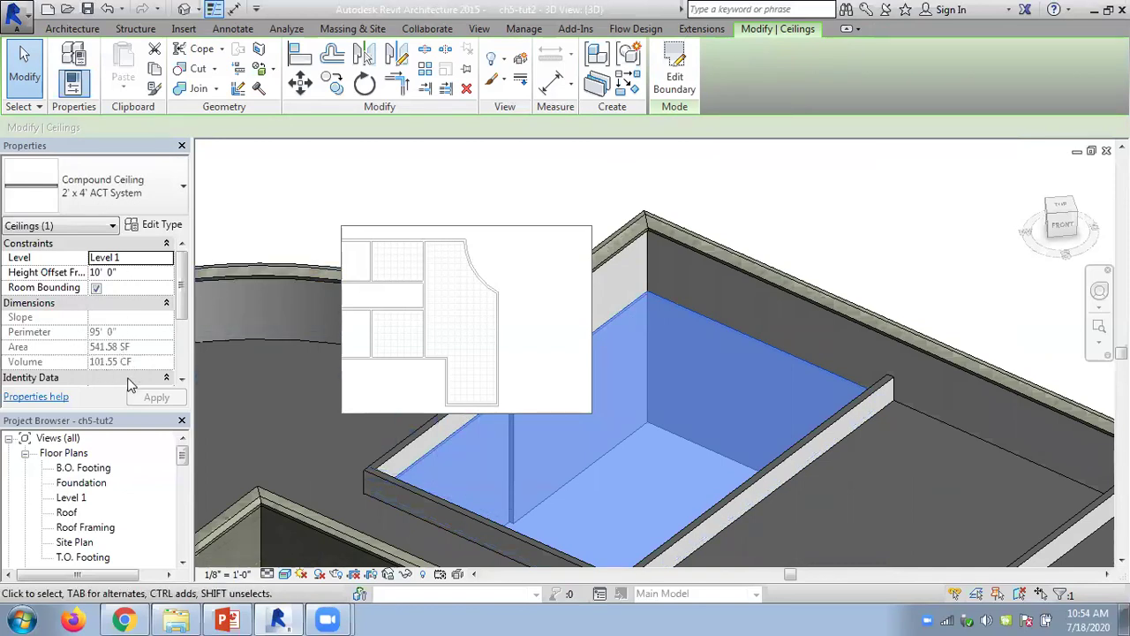
click(827, 197)
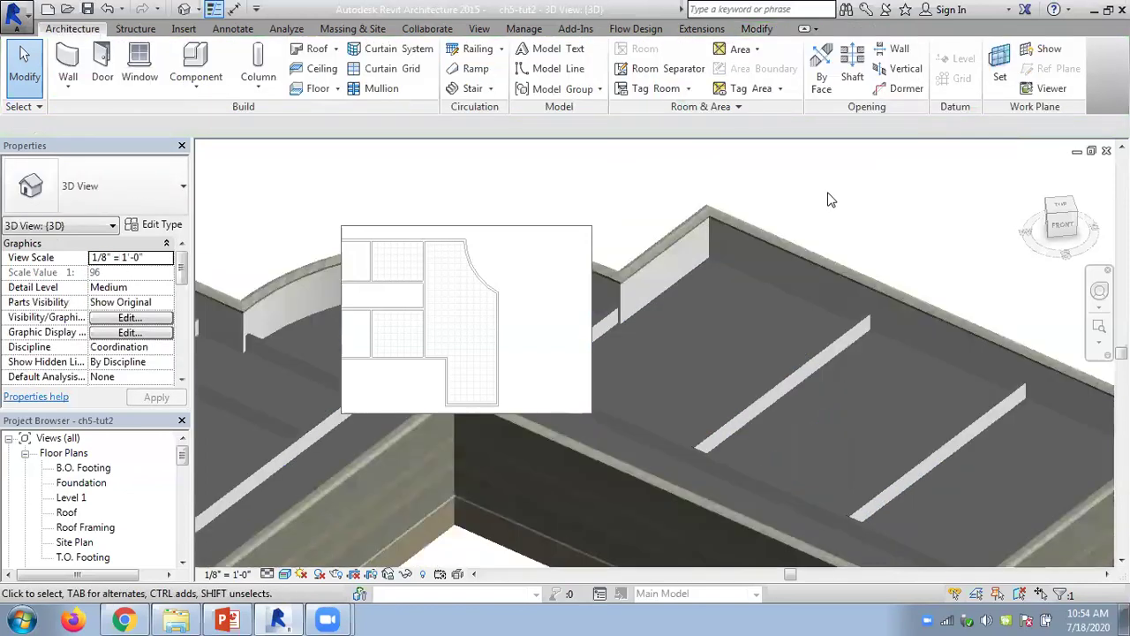
Cut a circular opening in the ceiling of the right-wing room nearest the lobby by adding a circle to its boundary sketch
click(678, 286)
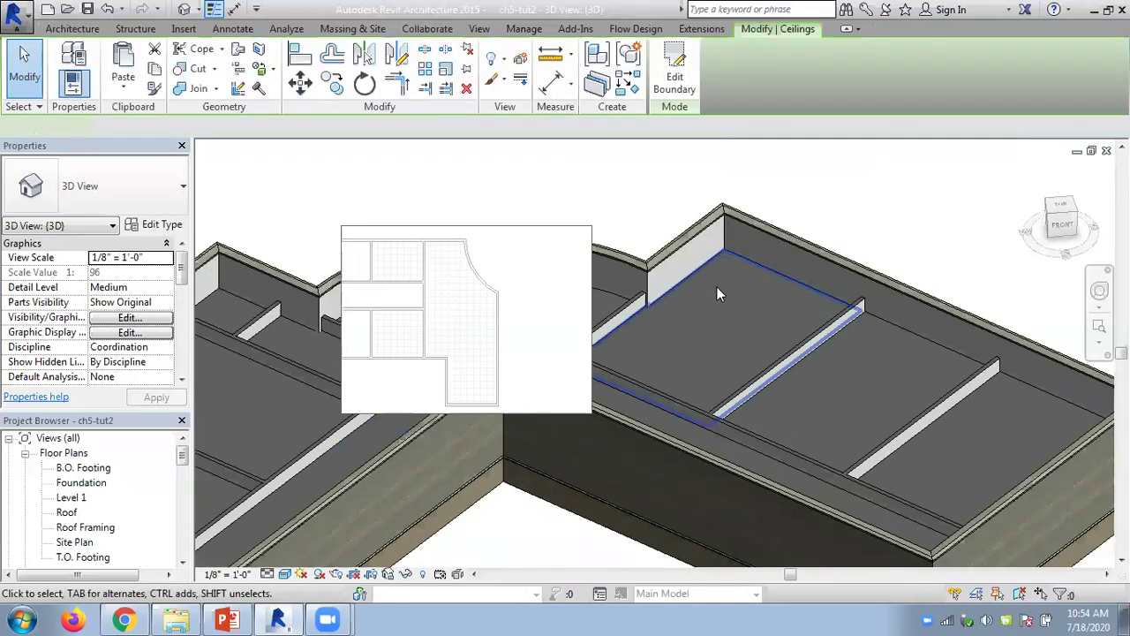
click(675, 69)
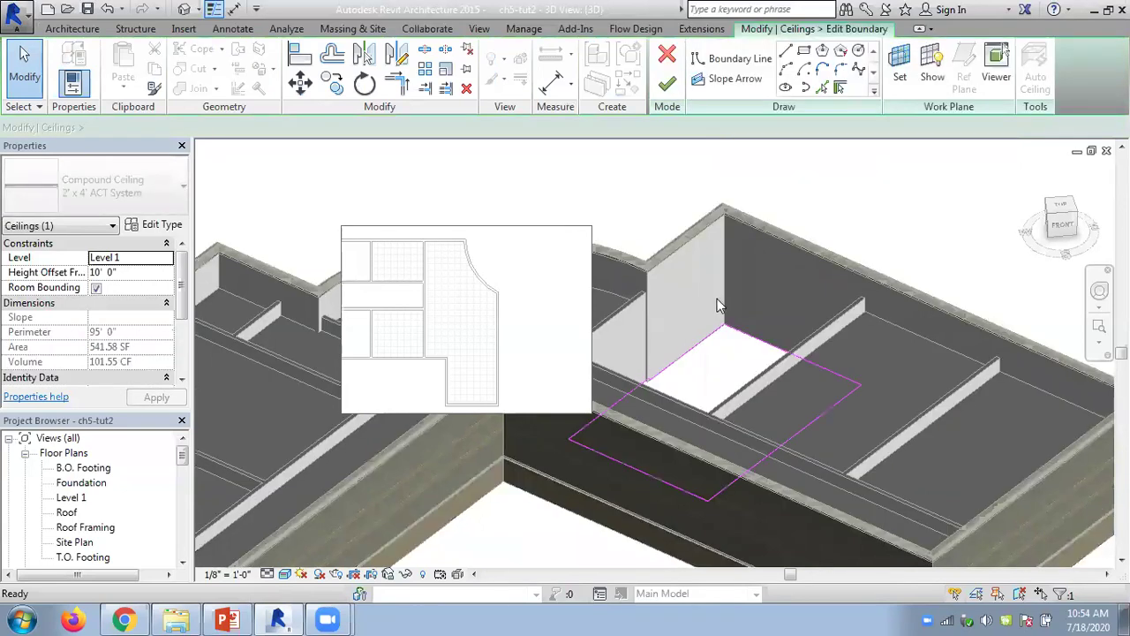
click(858, 52)
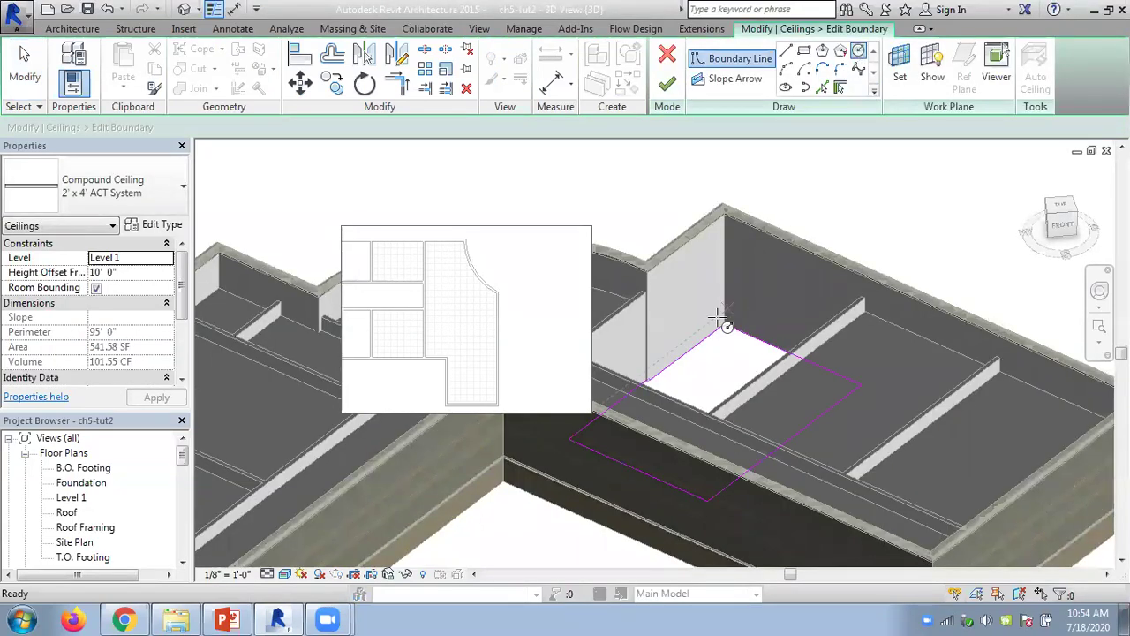
click(702, 376)
click(667, 83)
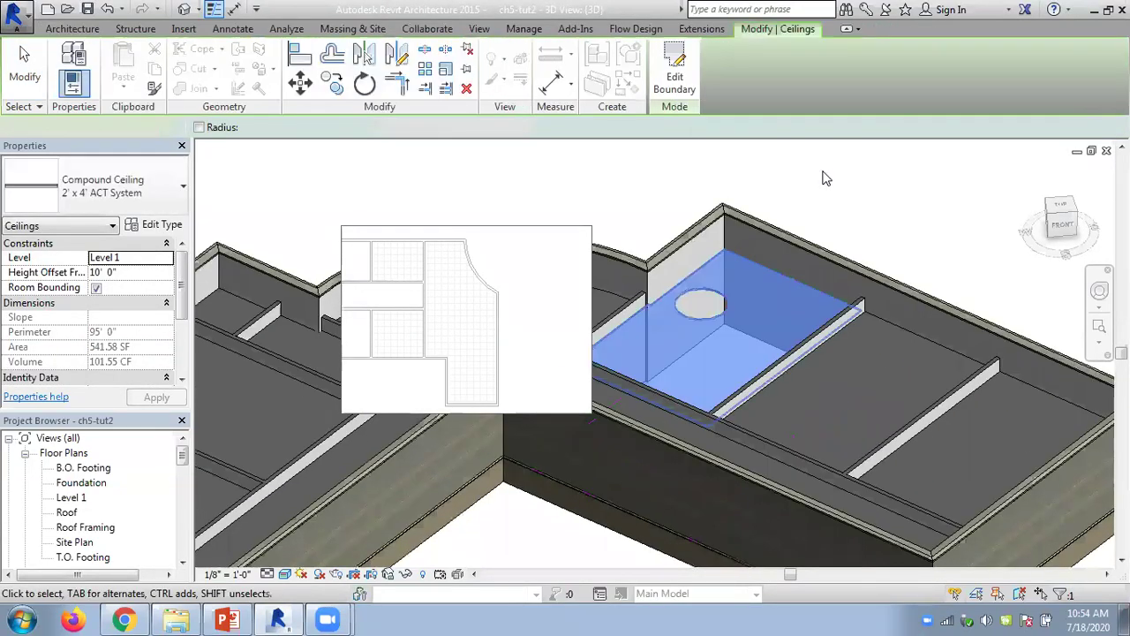
click(823, 177)
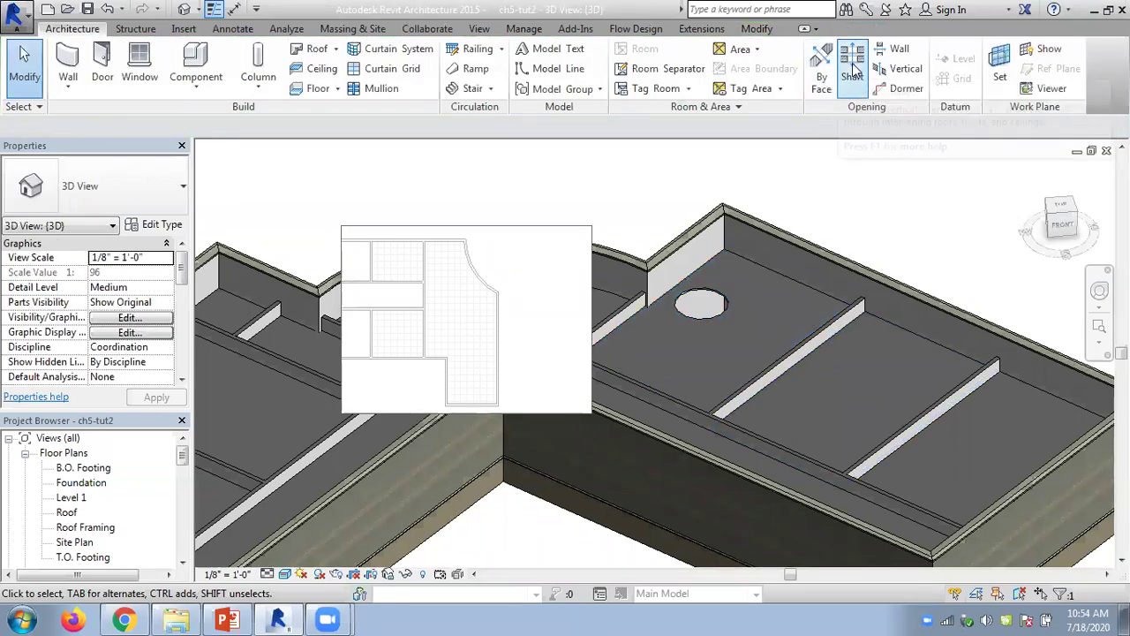
Cut a rectangular opening of about 6' 0" by 6' 6" by face in the ceiling of the right wing's middle room
click(821, 78)
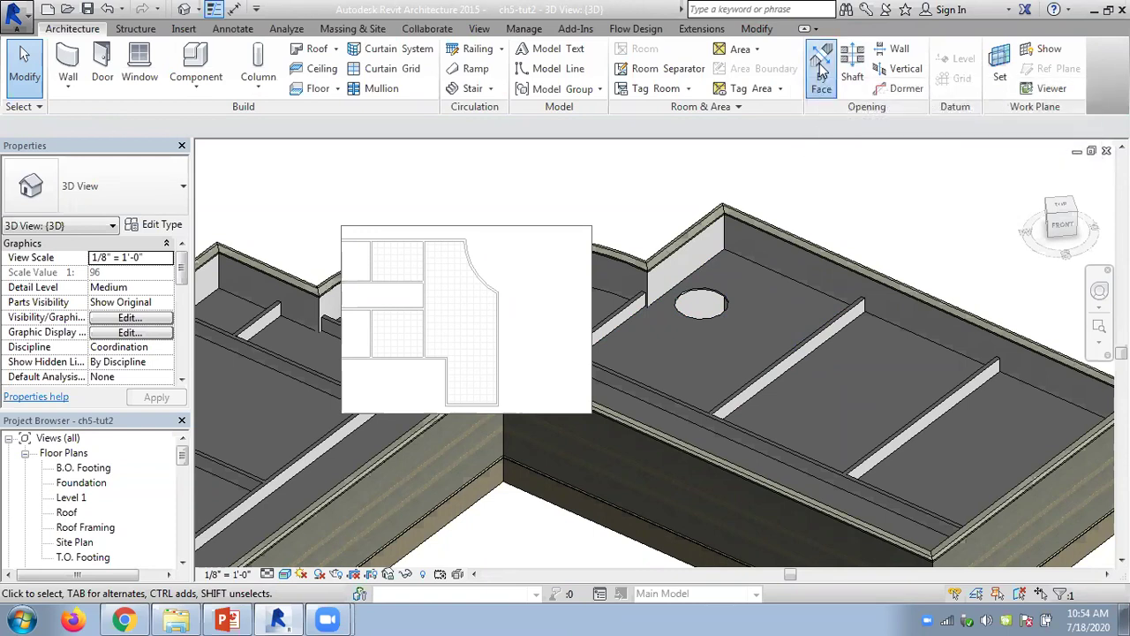
click(897, 330)
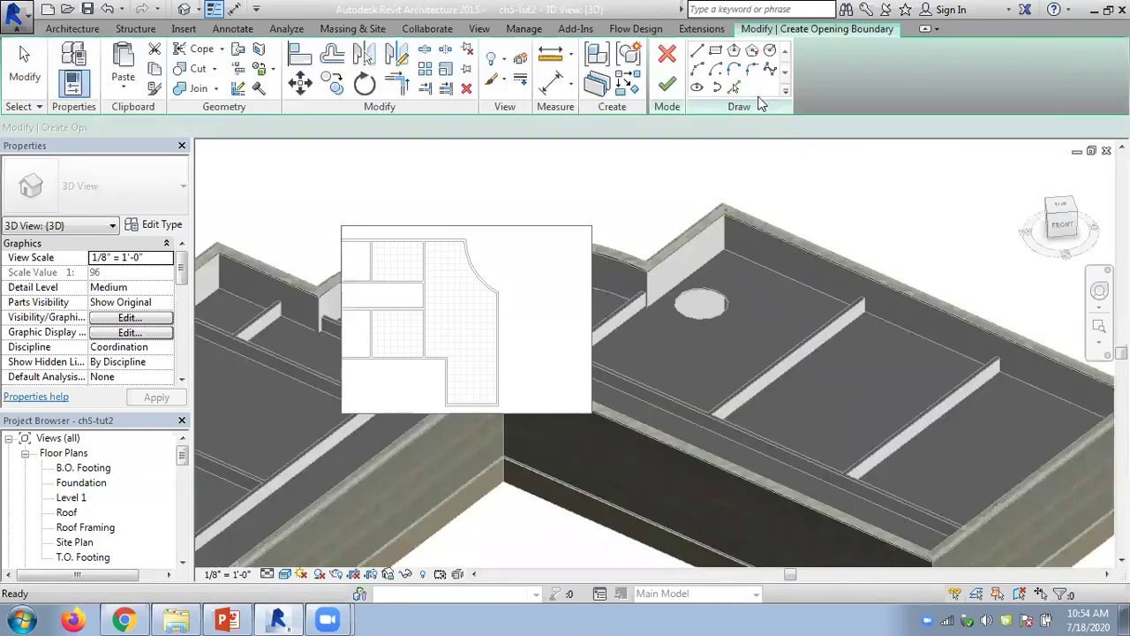
click(718, 52)
click(839, 383)
click(917, 375)
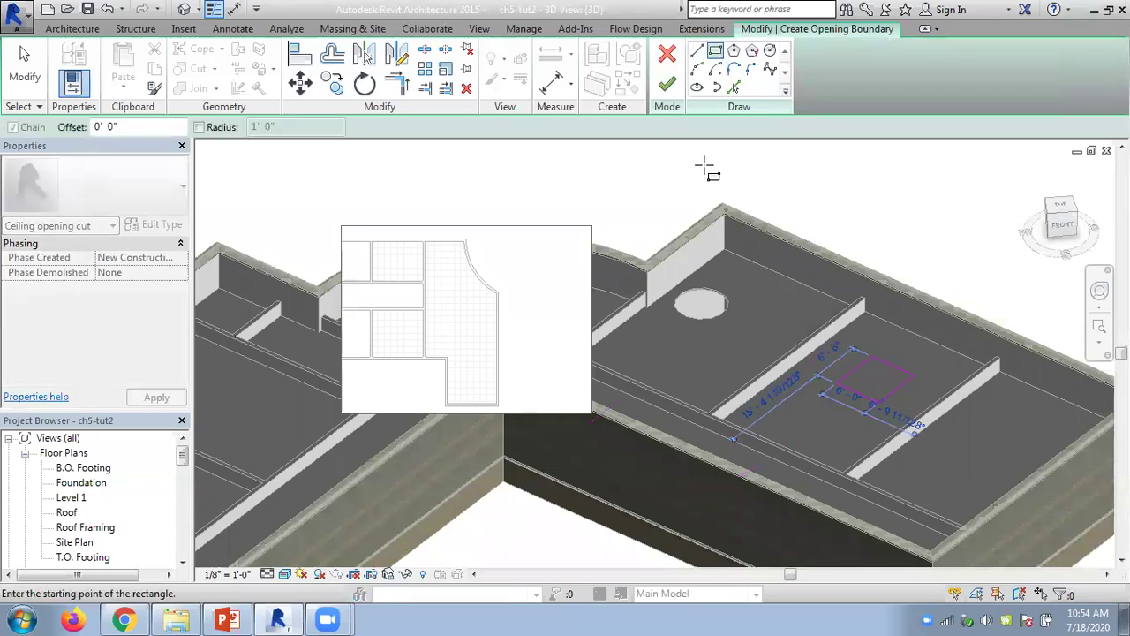
click(667, 82)
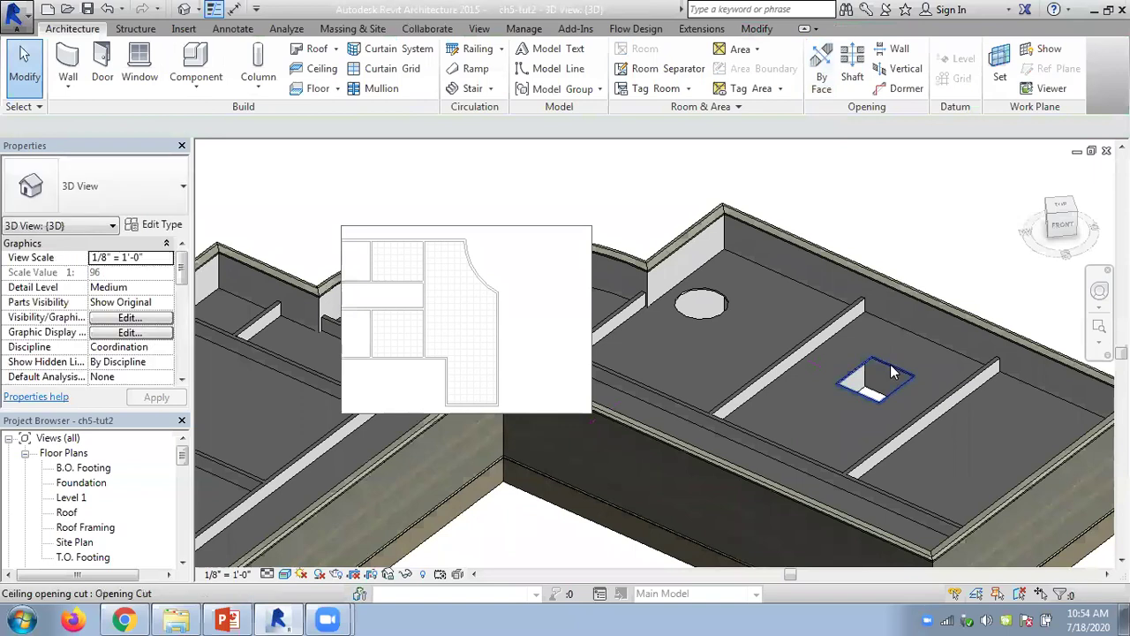
Move the rectangular opening cut toward the corridor within the middle room's ceiling and compare it with the ceiling that has the circular hole
click(890, 364)
click(721, 320)
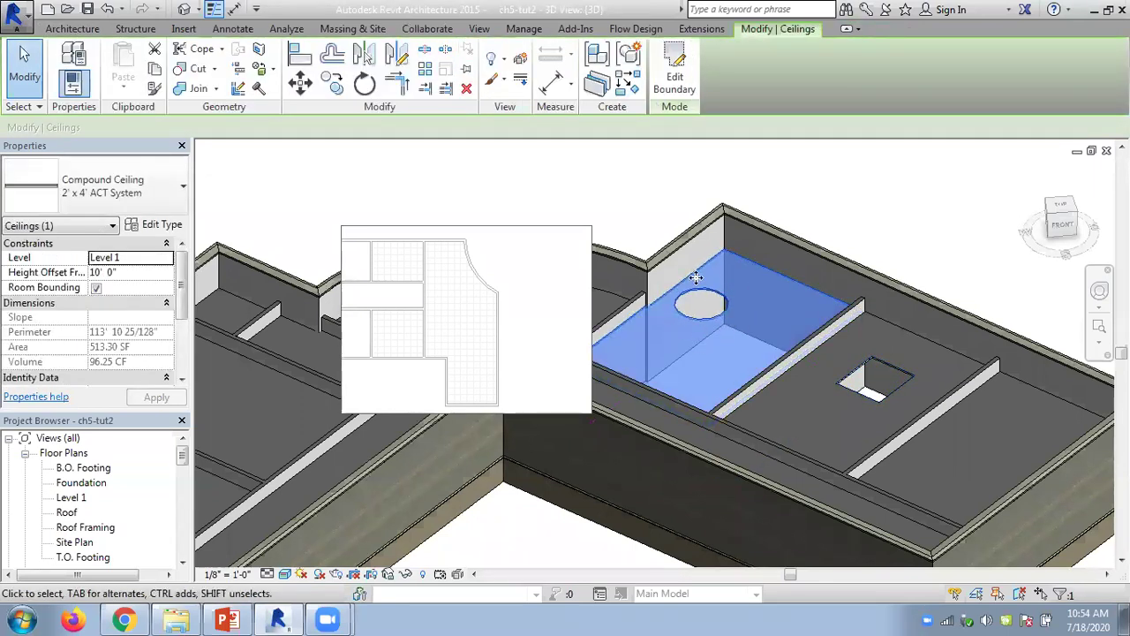
click(897, 364)
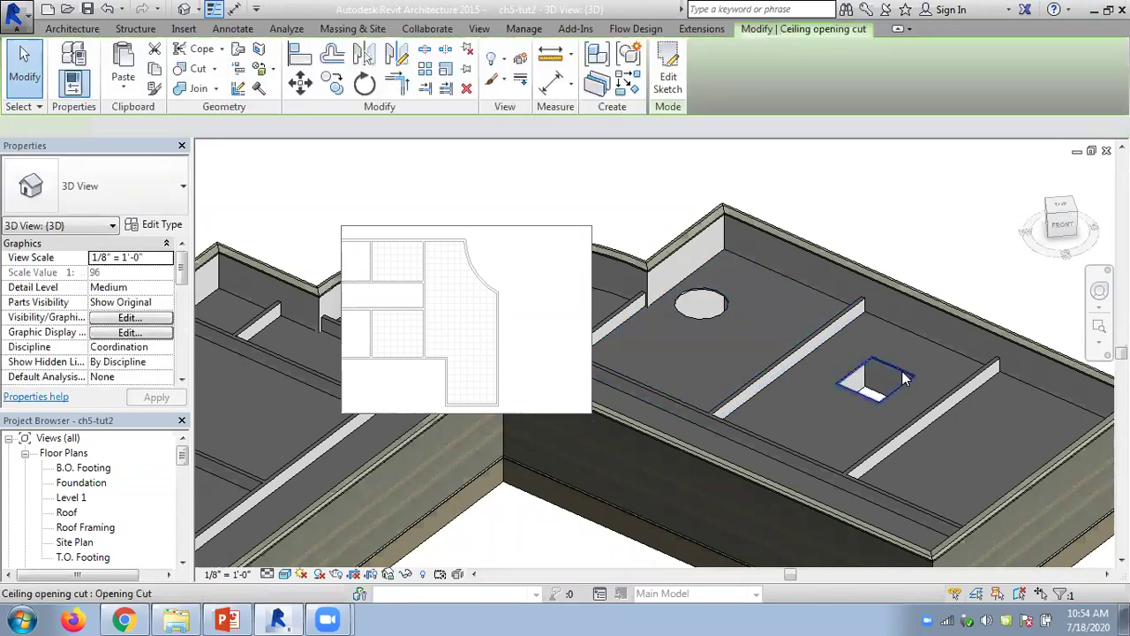
drag(896, 371, 870, 400)
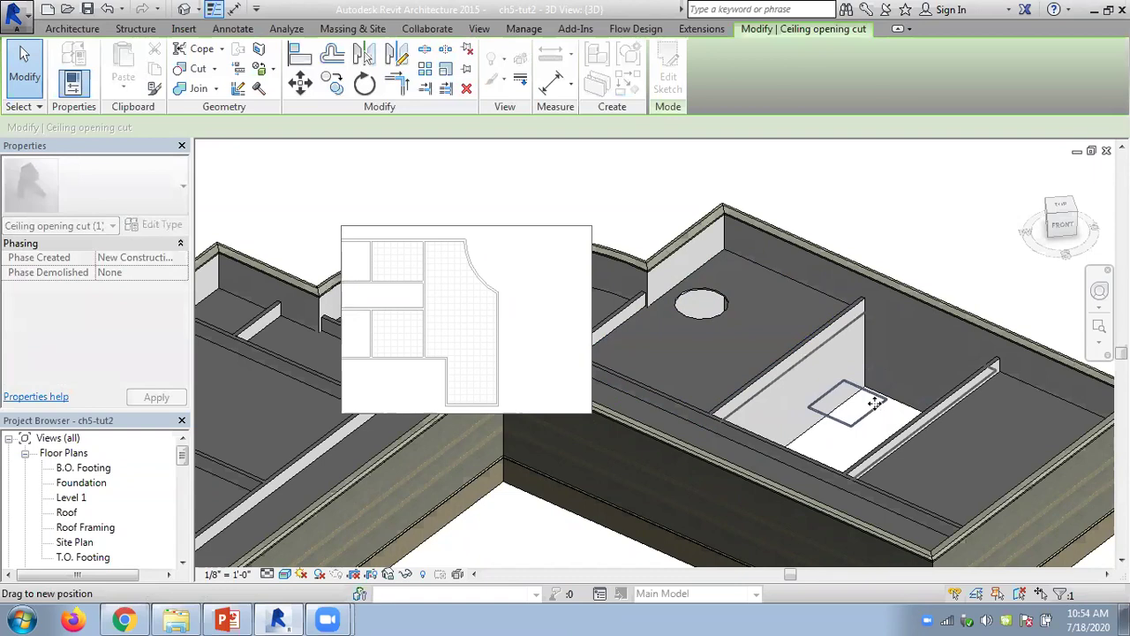
click(952, 258)
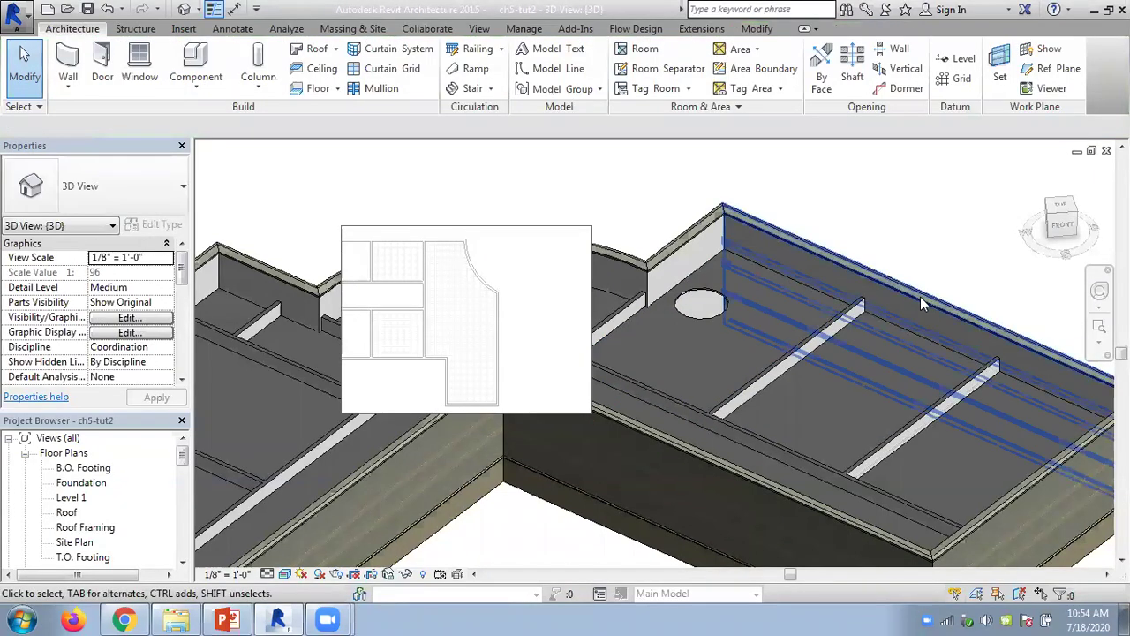
click(731, 305)
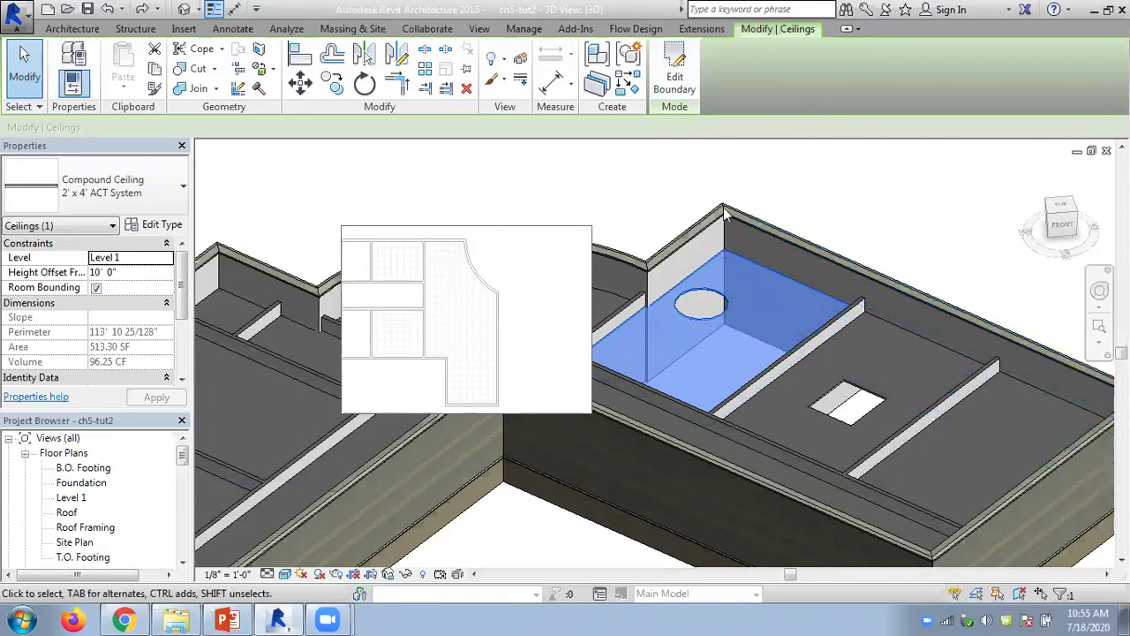
click(886, 251)
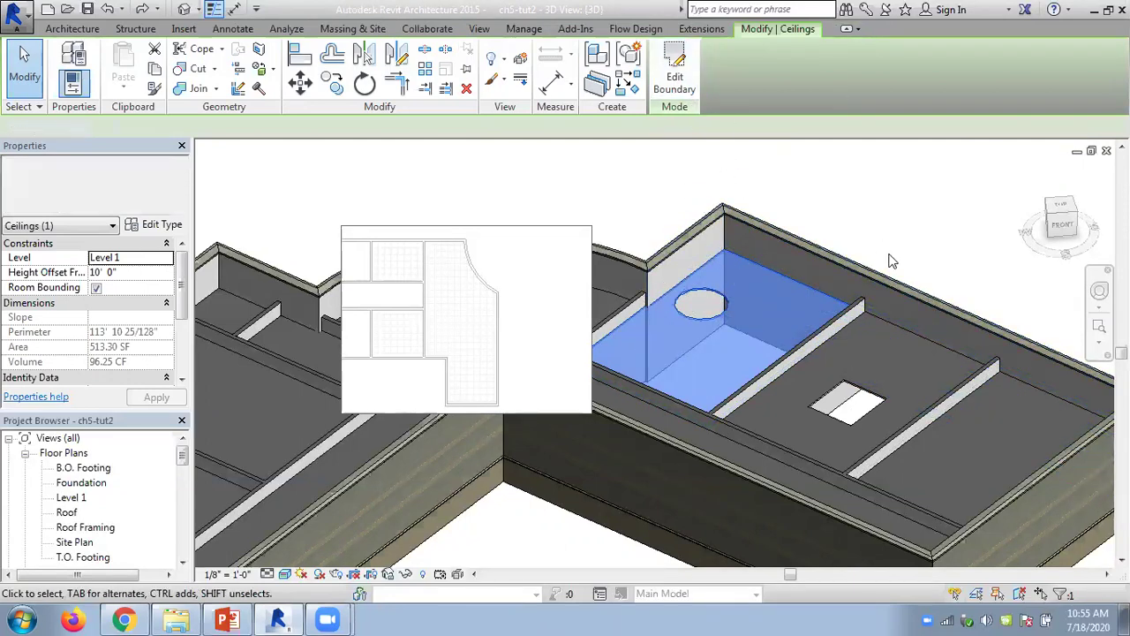
Select the right wing's elements in the 3D view and filter the selection to only Ceilings and Ceiling opening cut
scroll(937, 357, down, 1)
scroll(937, 357, down, 1)
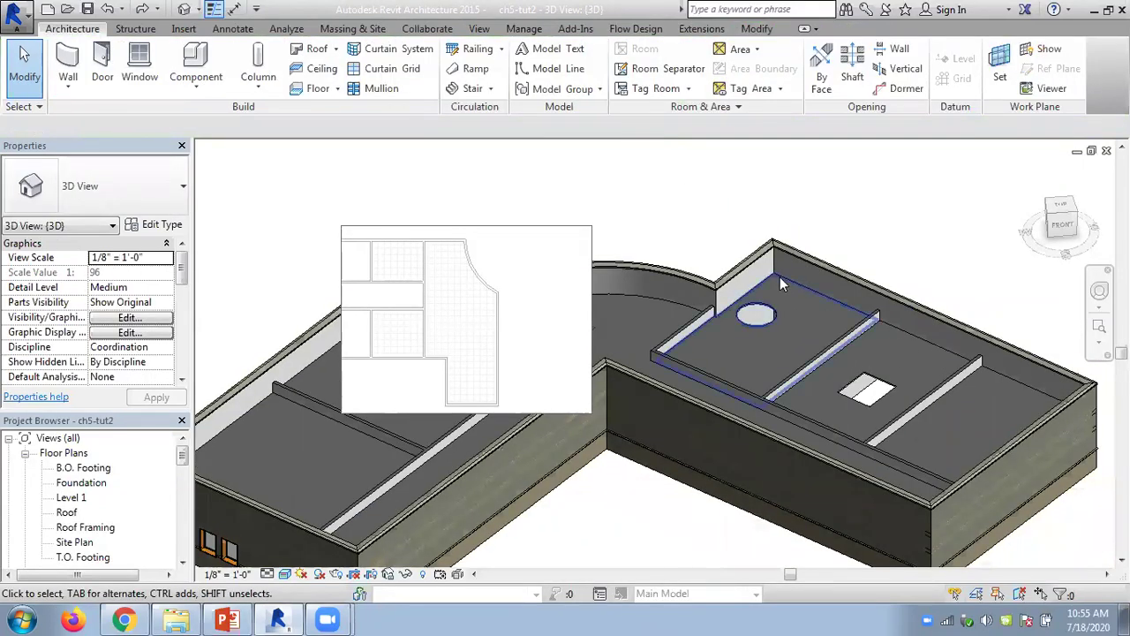
scroll(780, 276, down, 1)
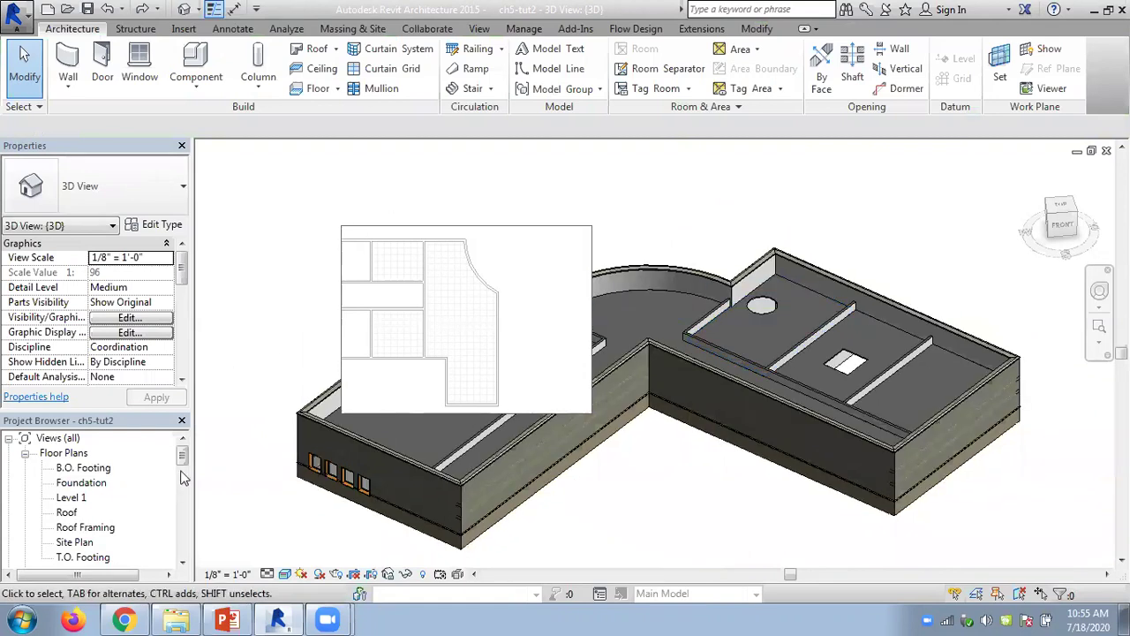
drag(180, 458, 181, 461)
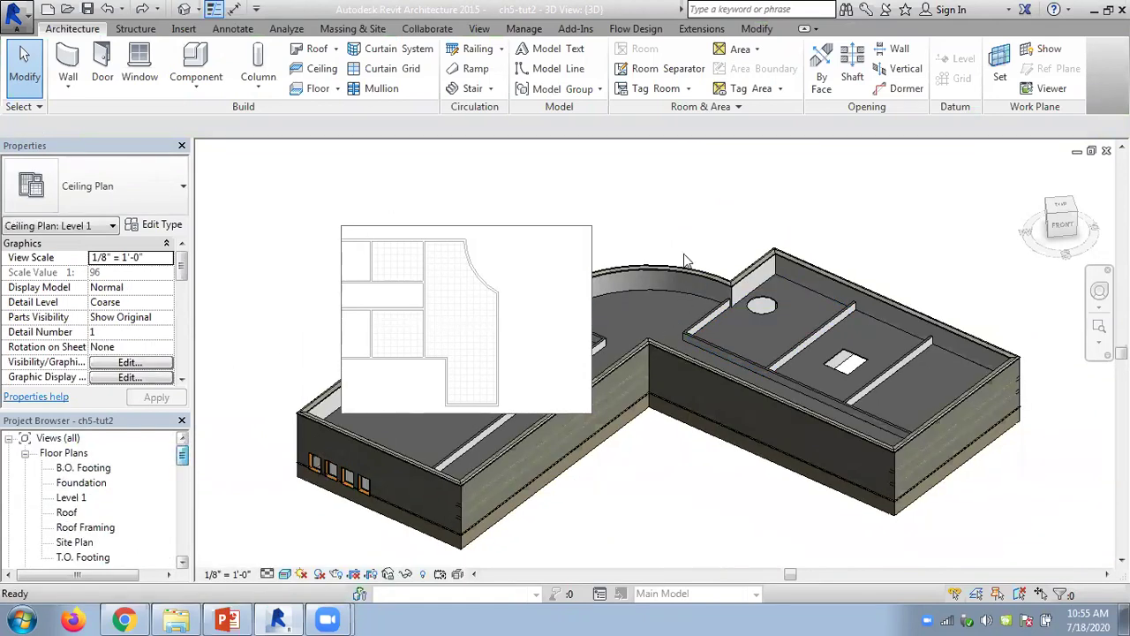
click(1004, 488)
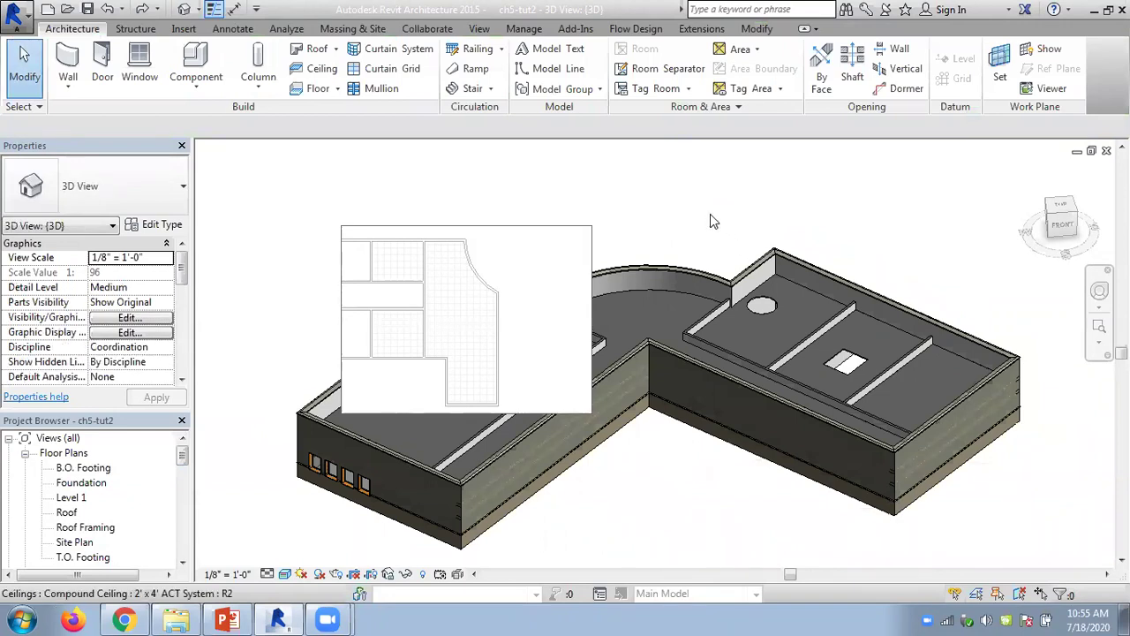
drag(639, 182, 1088, 550)
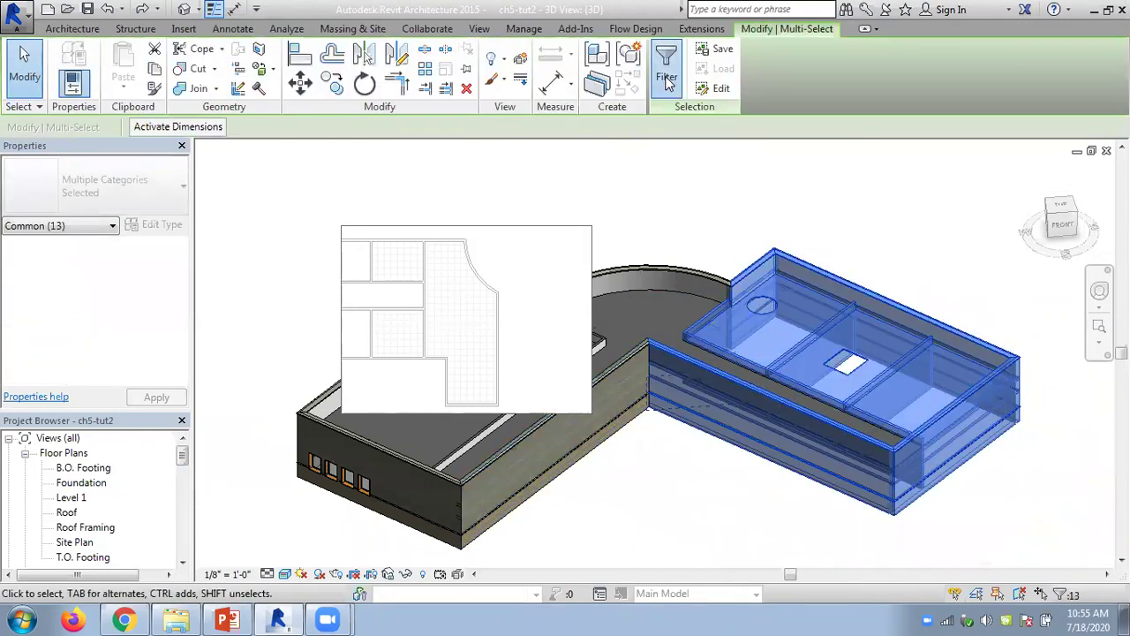
click(667, 66)
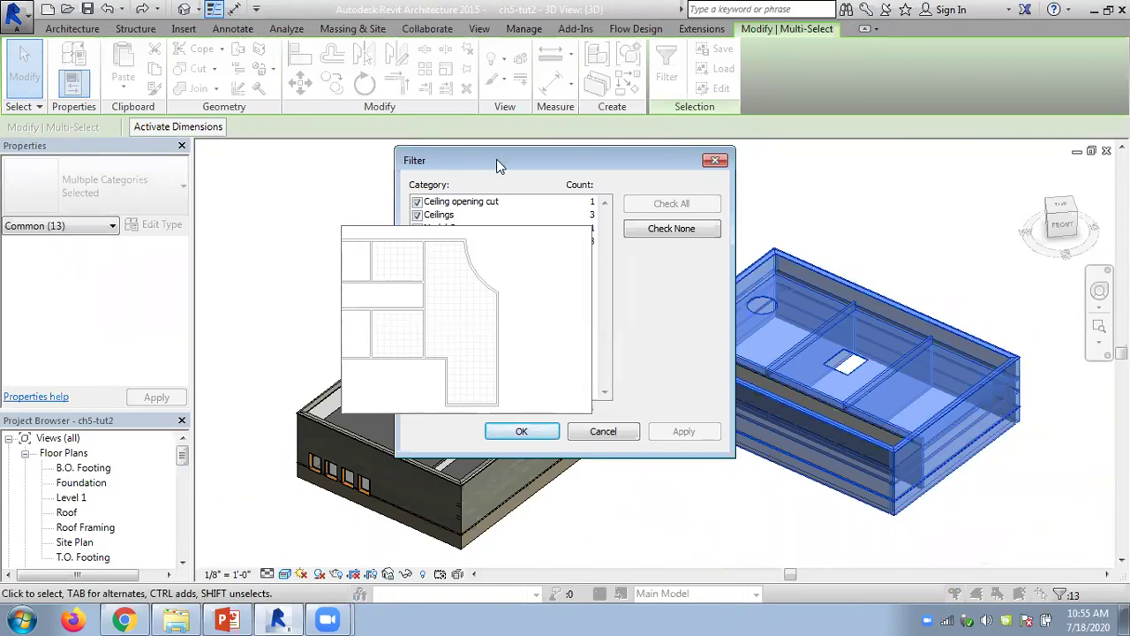
drag(496, 159, 162, 136)
click(335, 204)
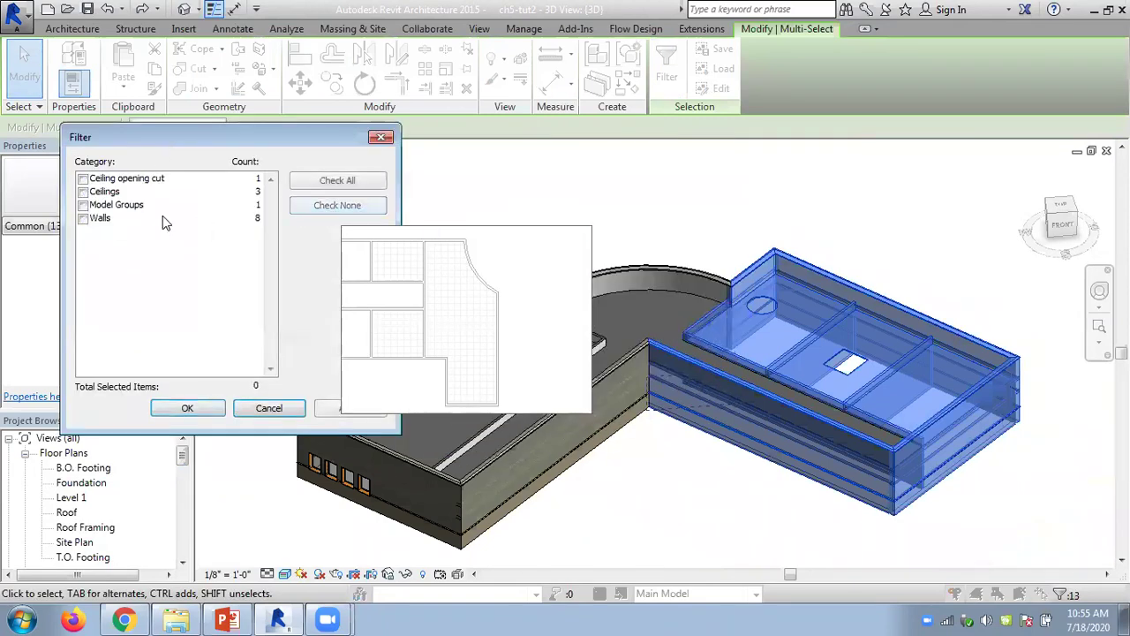
click(83, 191)
click(83, 179)
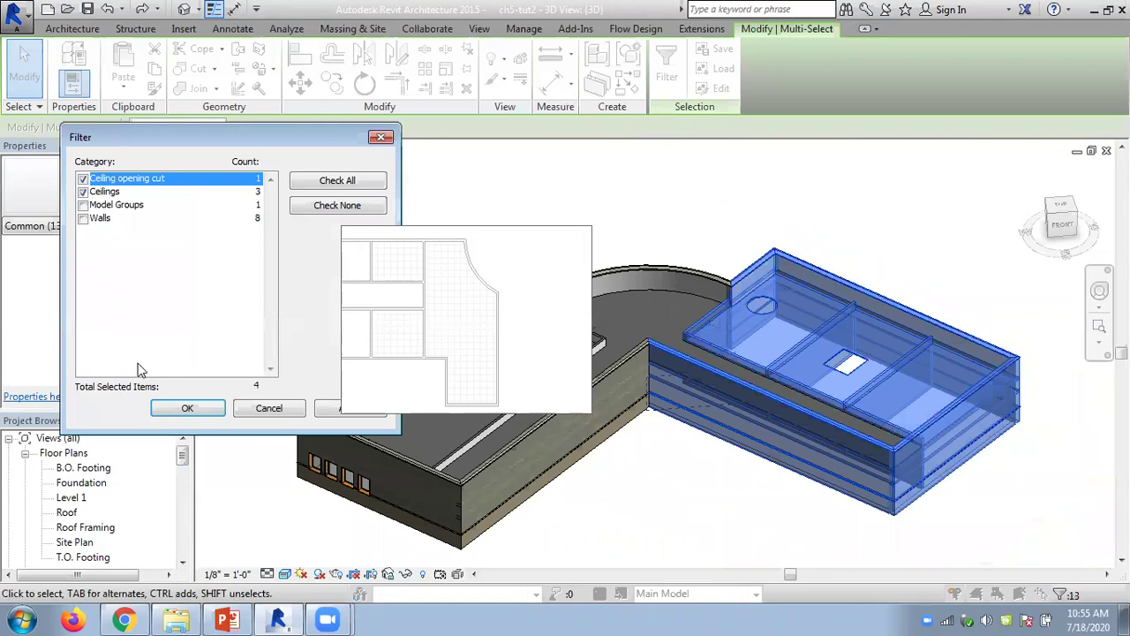
click(187, 412)
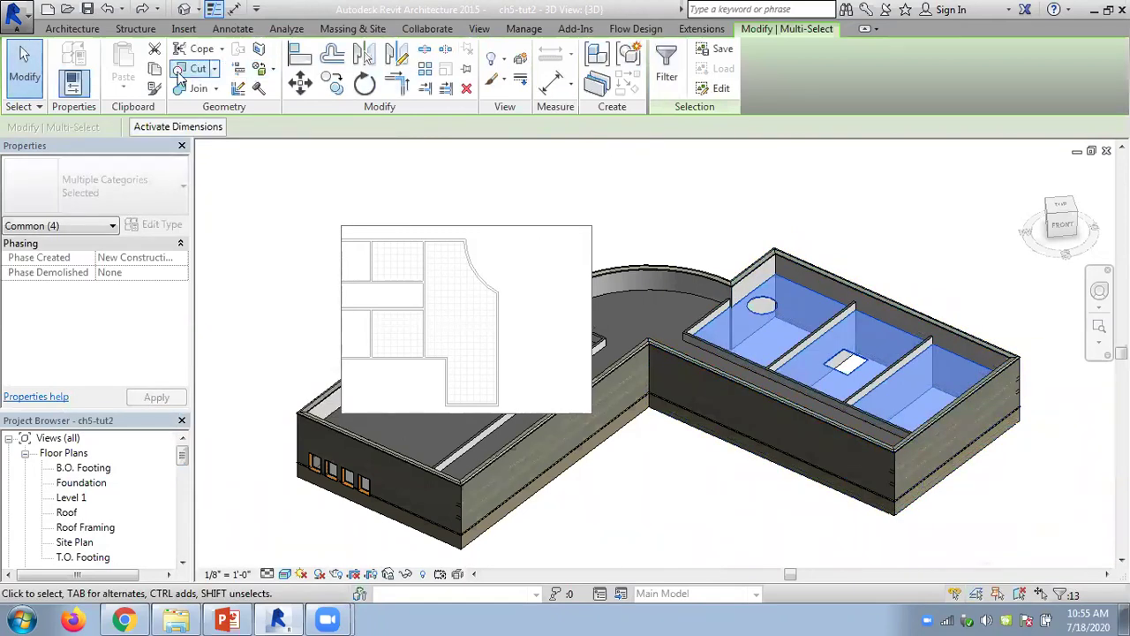
Copy the selected ceilings and opening cut and paste them aligned to the Roof level
click(155, 88)
click(123, 86)
click(154, 148)
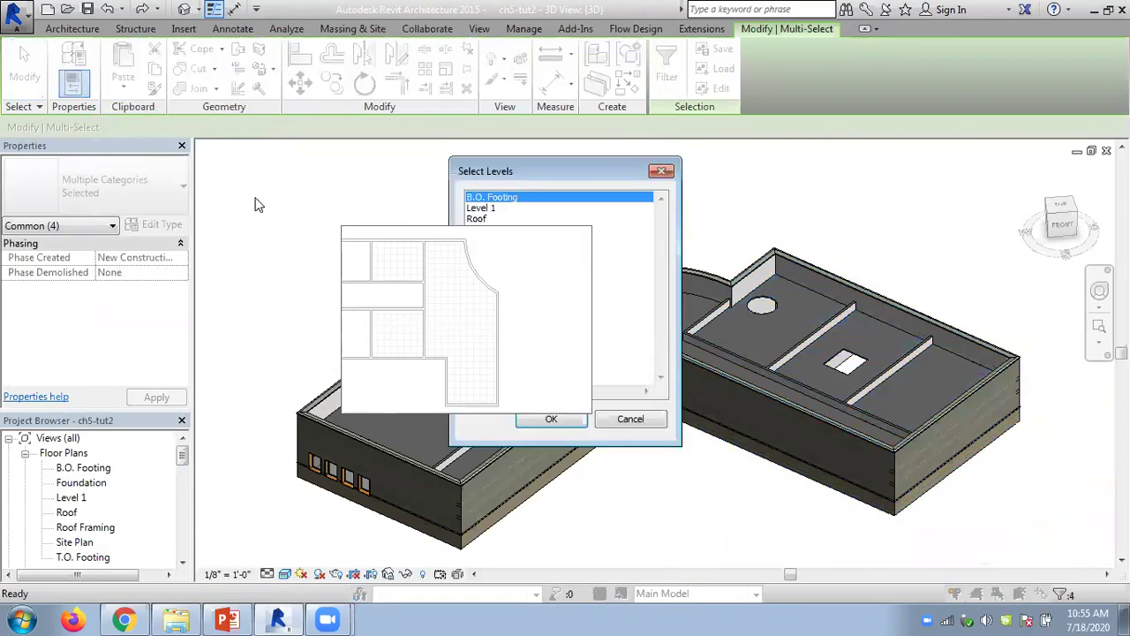
click(486, 219)
click(551, 419)
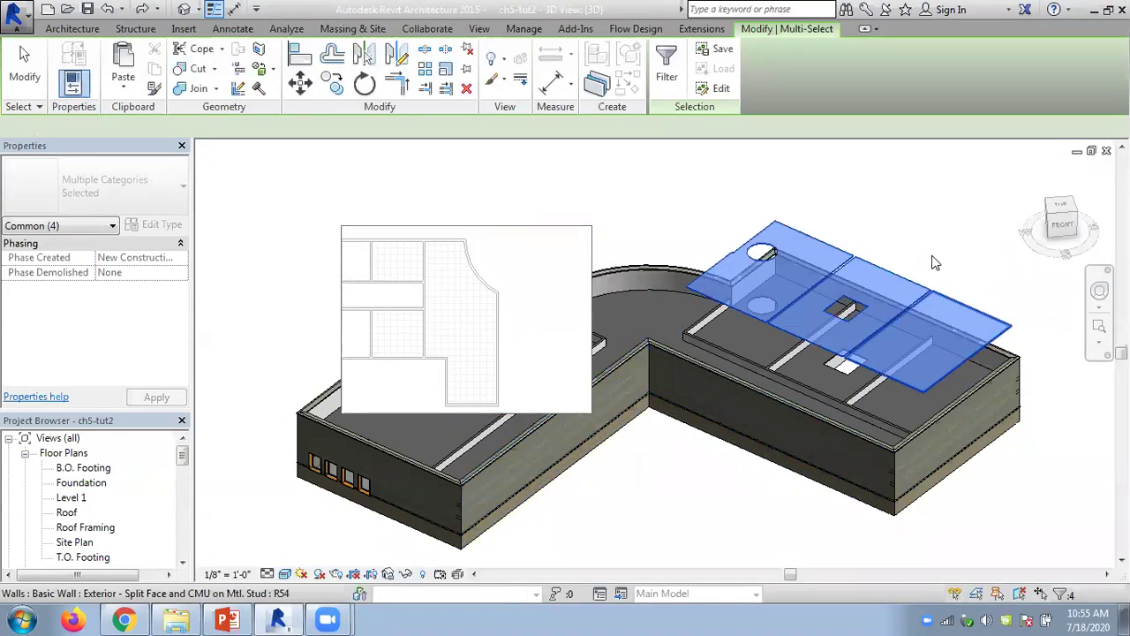
click(937, 226)
shift+middle_drag(833, 415, 856, 386)
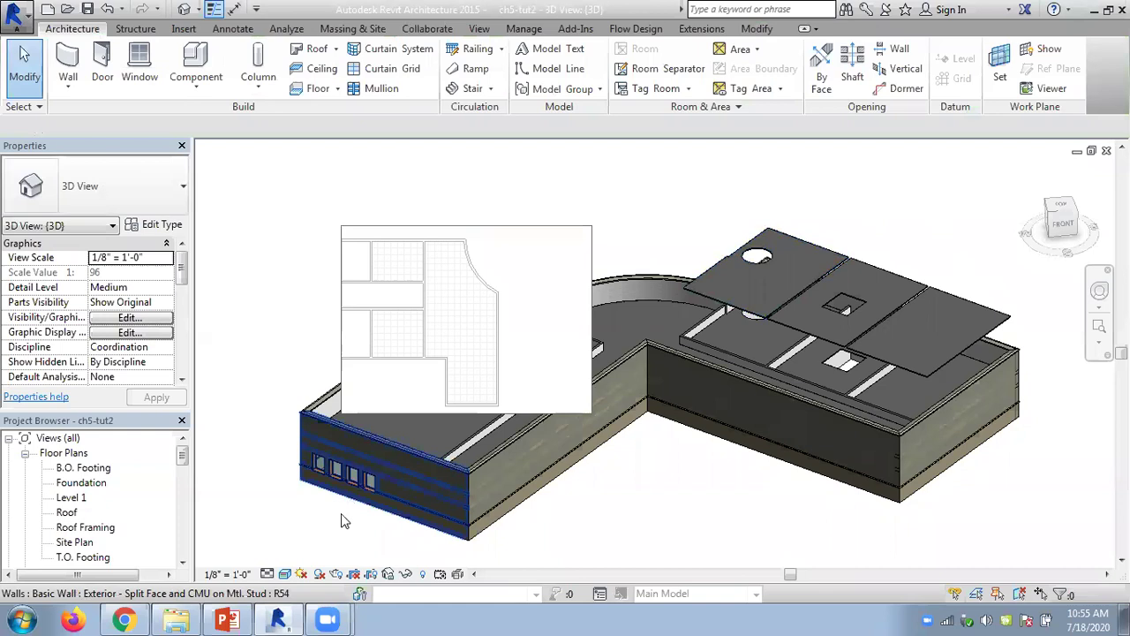
Switch to the Chapter 07 PowerPoint presentation and review the slides on ceilings, rooms, shape editing and roofs, ending at Creating Roofs
click(224, 618)
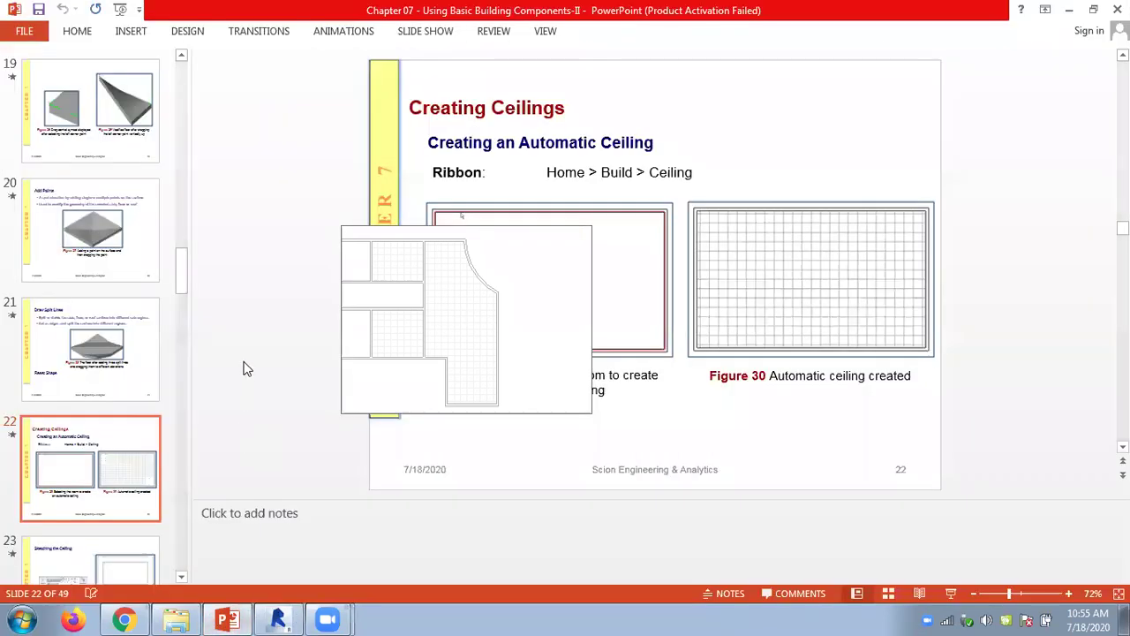
scroll(248, 369, down, 1)
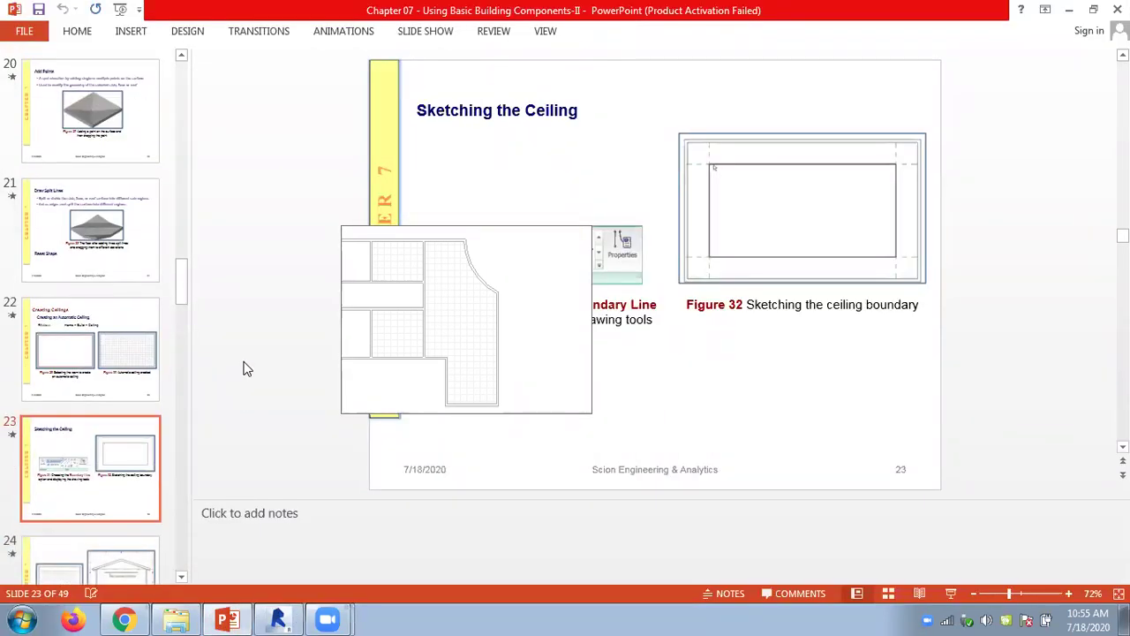
scroll(247, 369, down, 1)
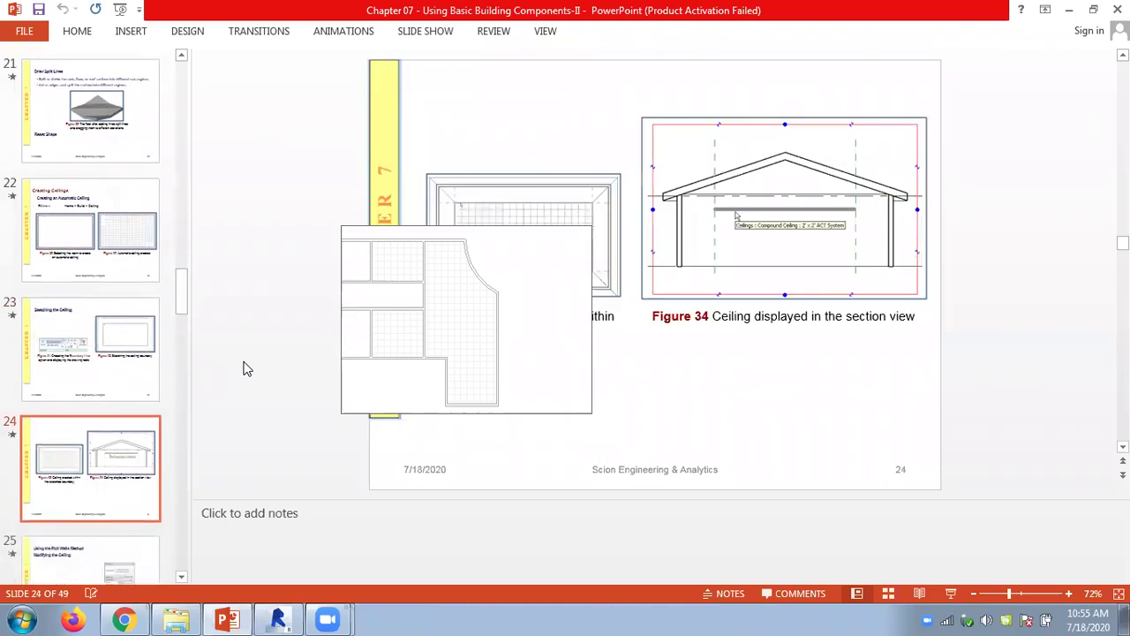
scroll(247, 369, down, 1)
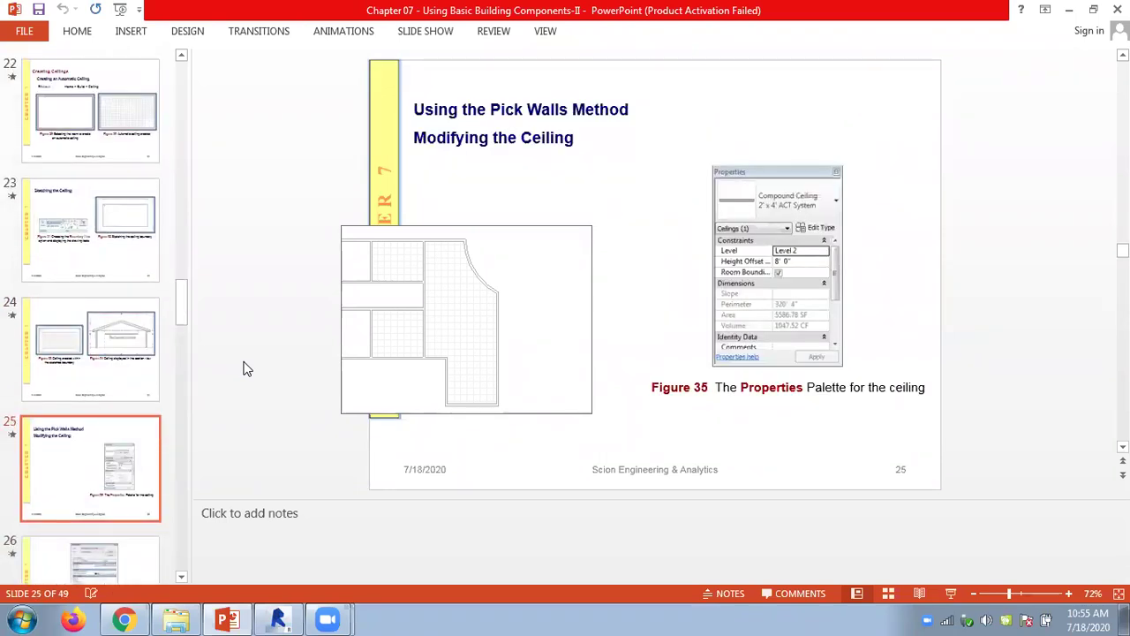
scroll(247, 370, down, 1)
scroll(248, 369, down, 1)
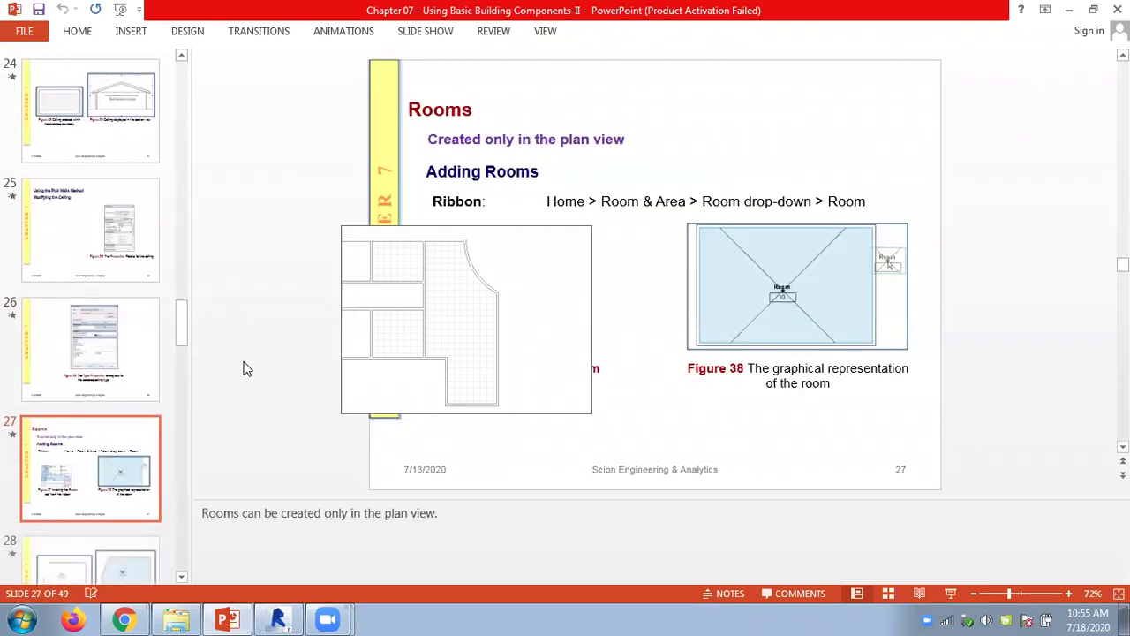
scroll(247, 369, up, 7)
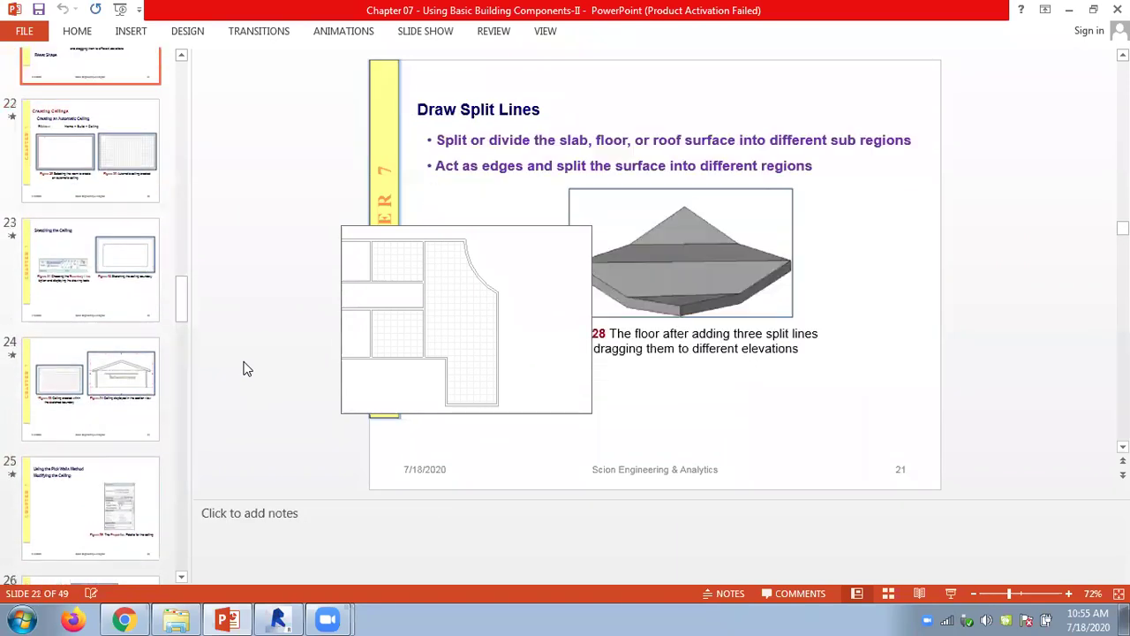
scroll(247, 369, up, 6)
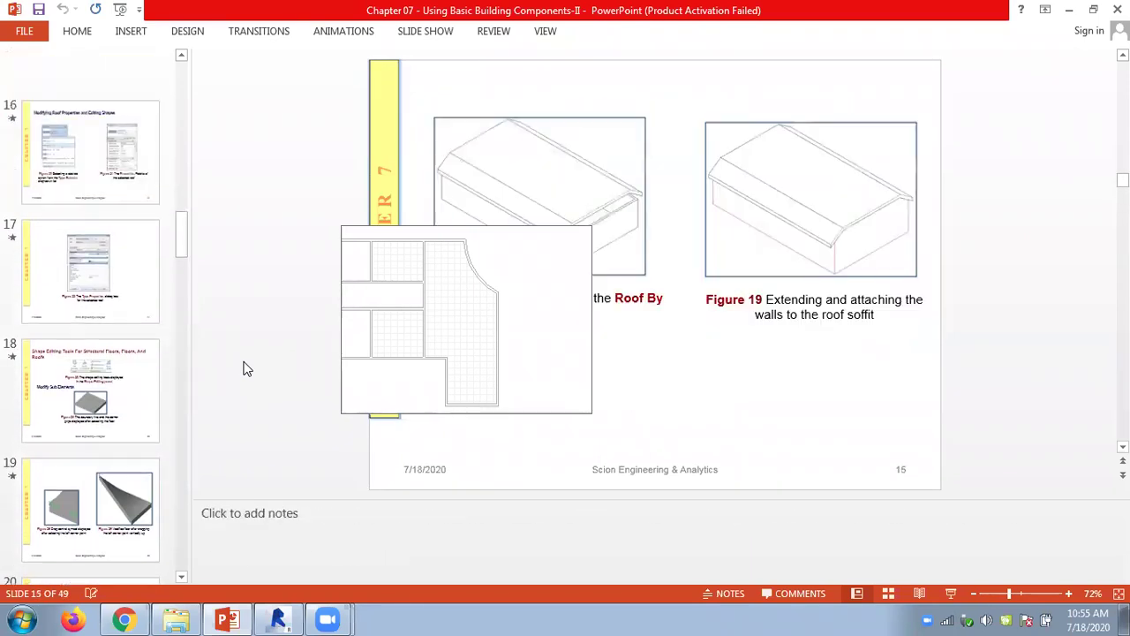
scroll(247, 369, up, 4)
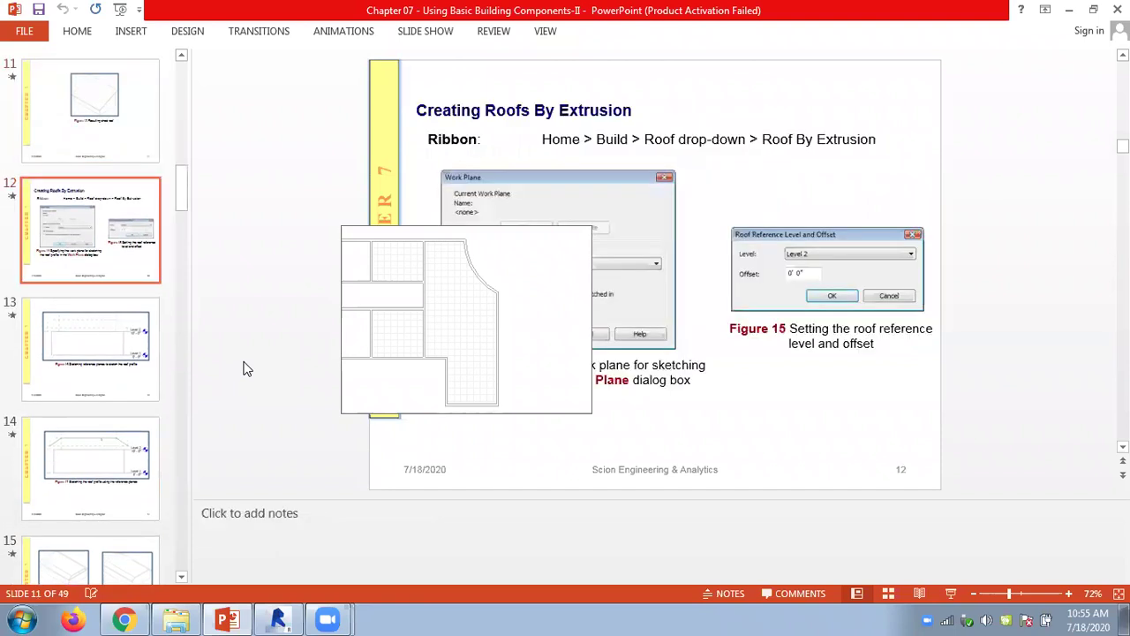
scroll(248, 370, up, 3)
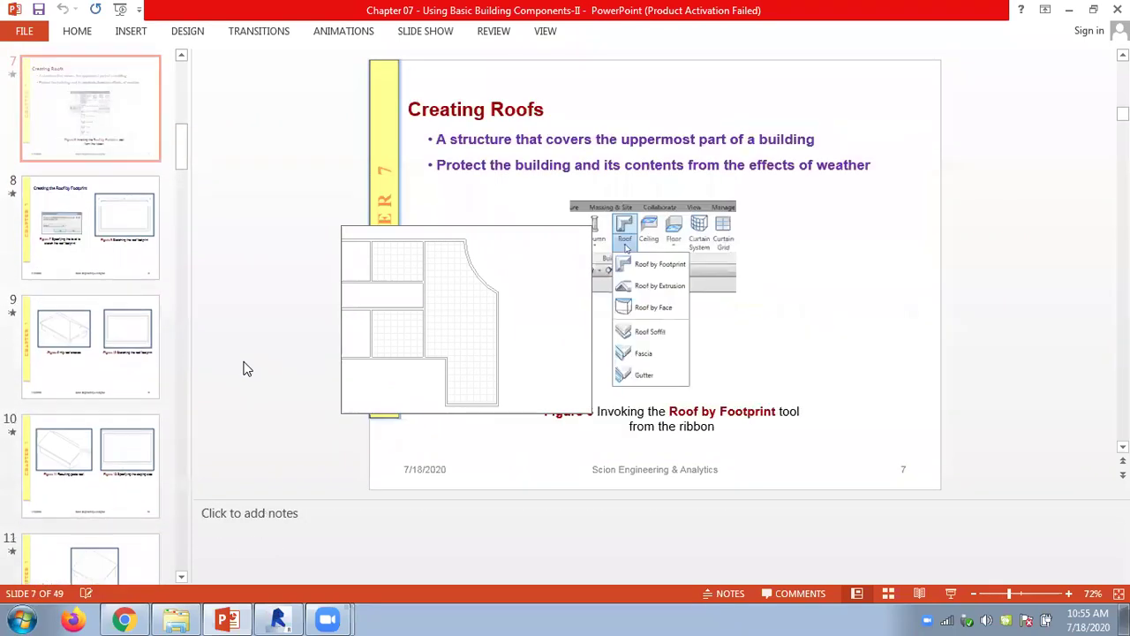
click(1072, 10)
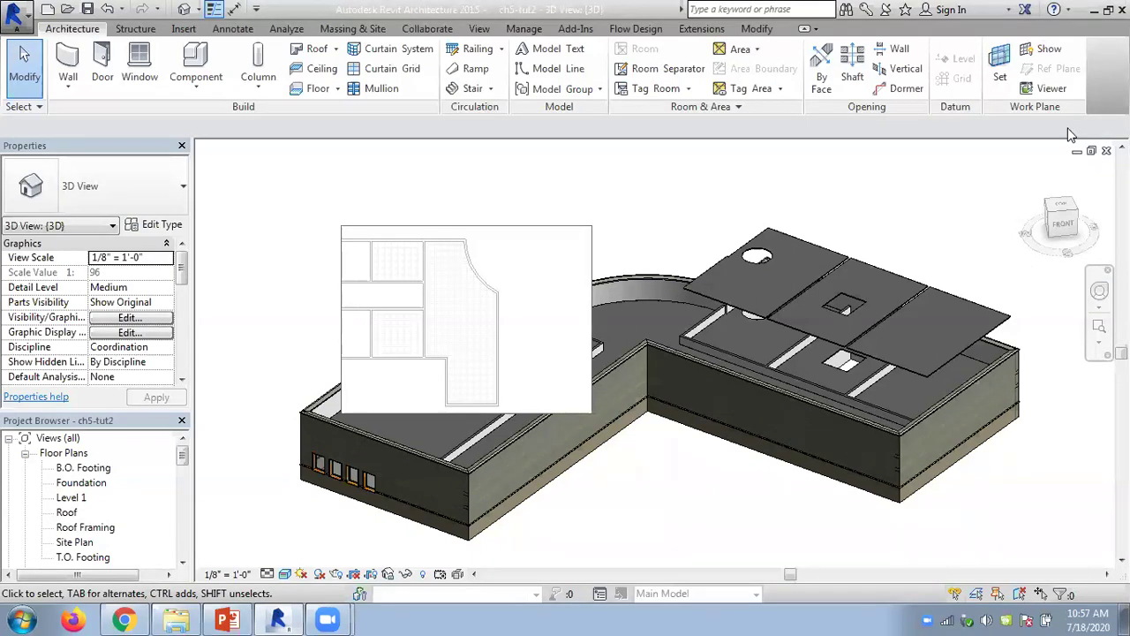
click(1127, 622)
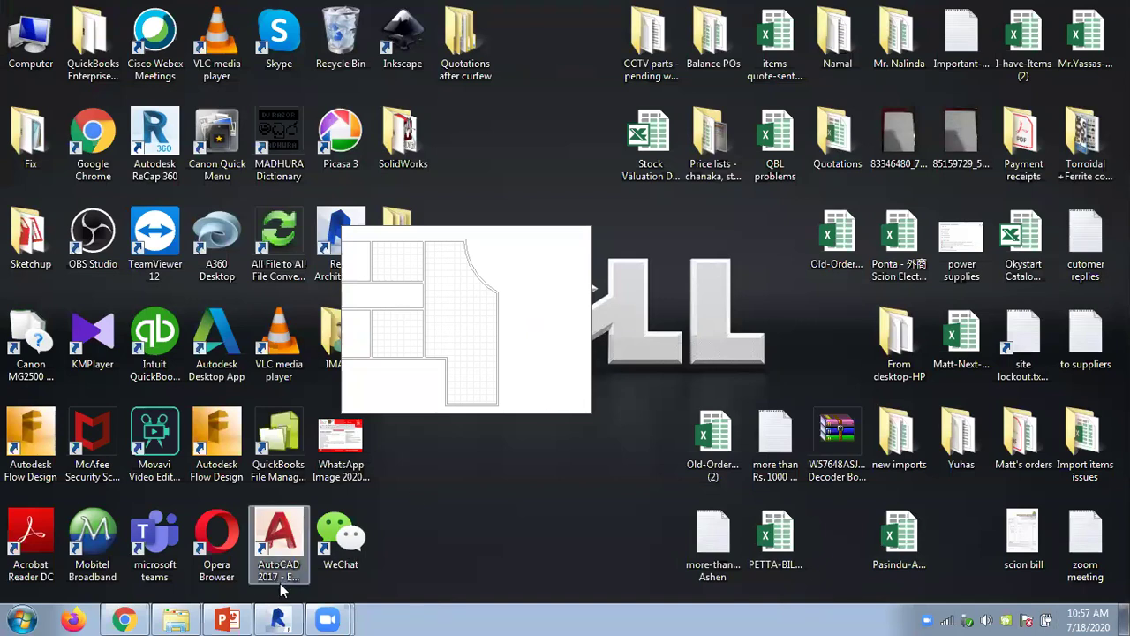
mouse_move(335, 618)
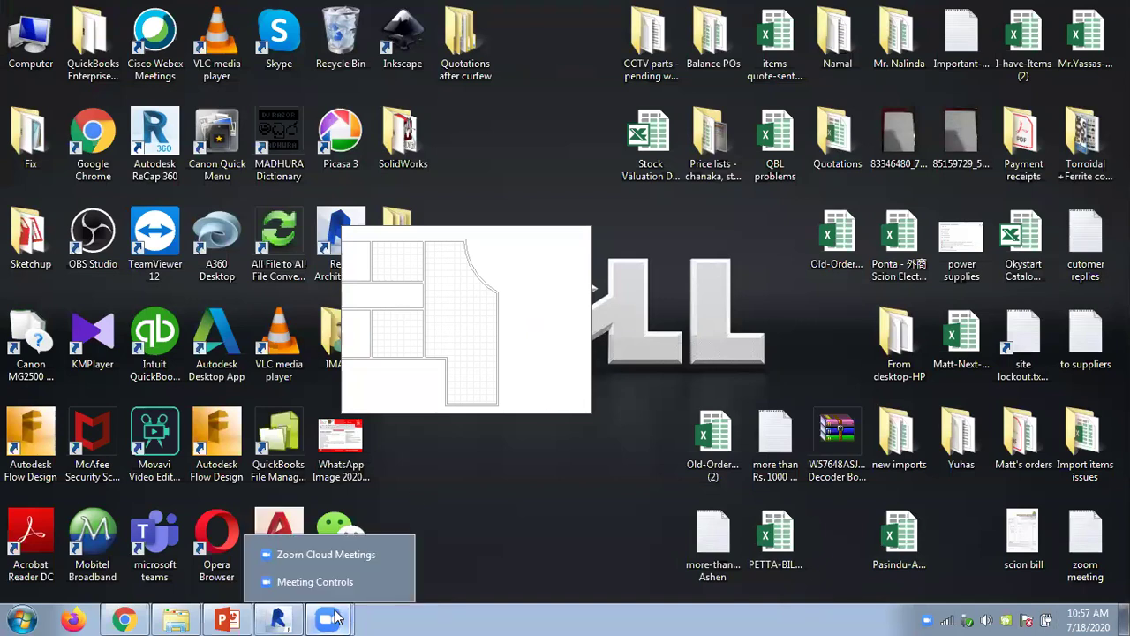
click(278, 620)
mouse_move(327, 620)
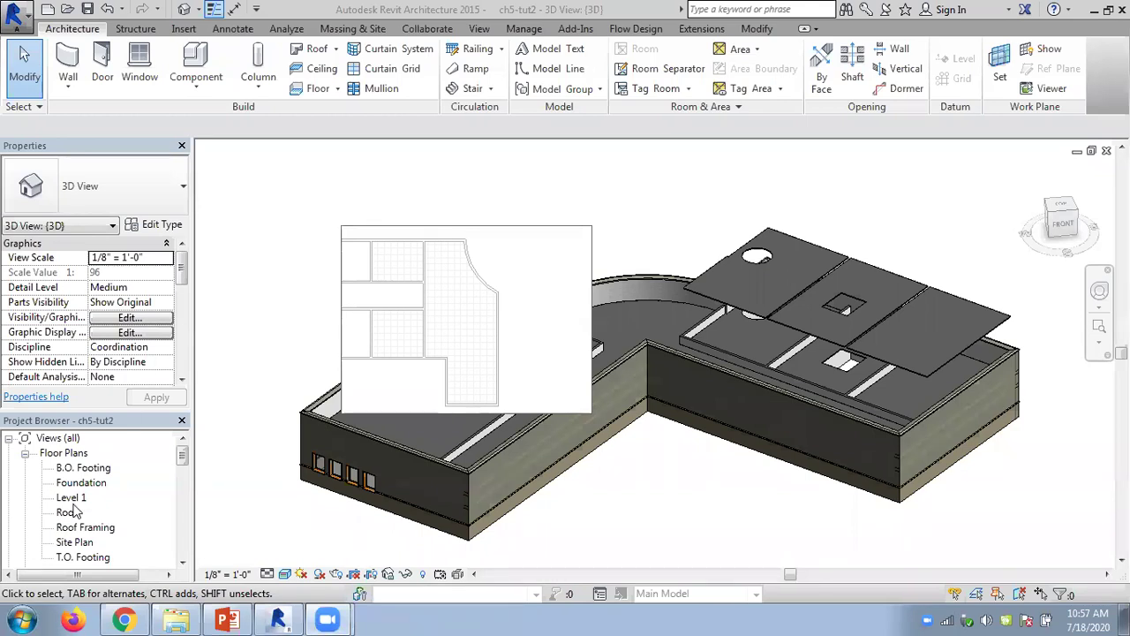
Open a blank document in a maximized Word window and try pasting the clipboard contents into it
click(19, 618)
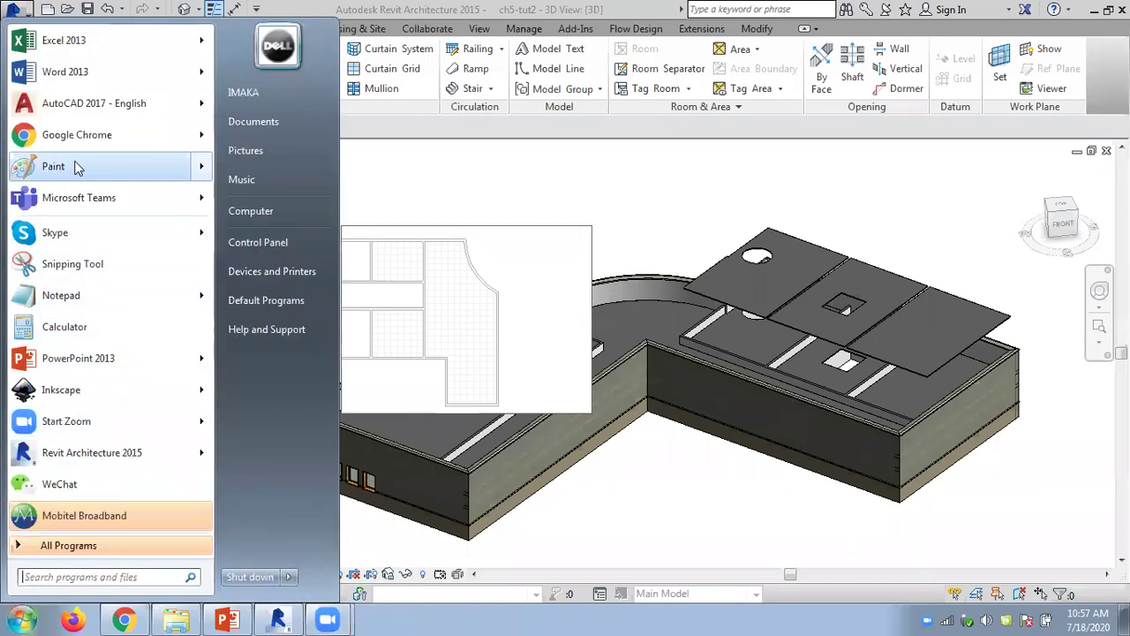
click(78, 71)
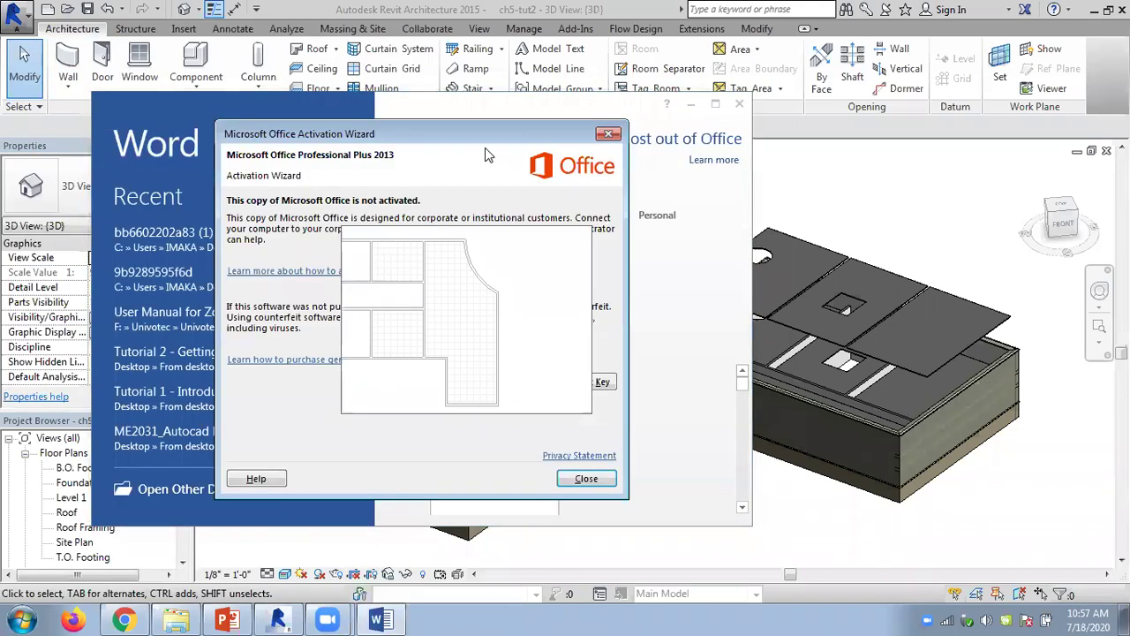
click(587, 478)
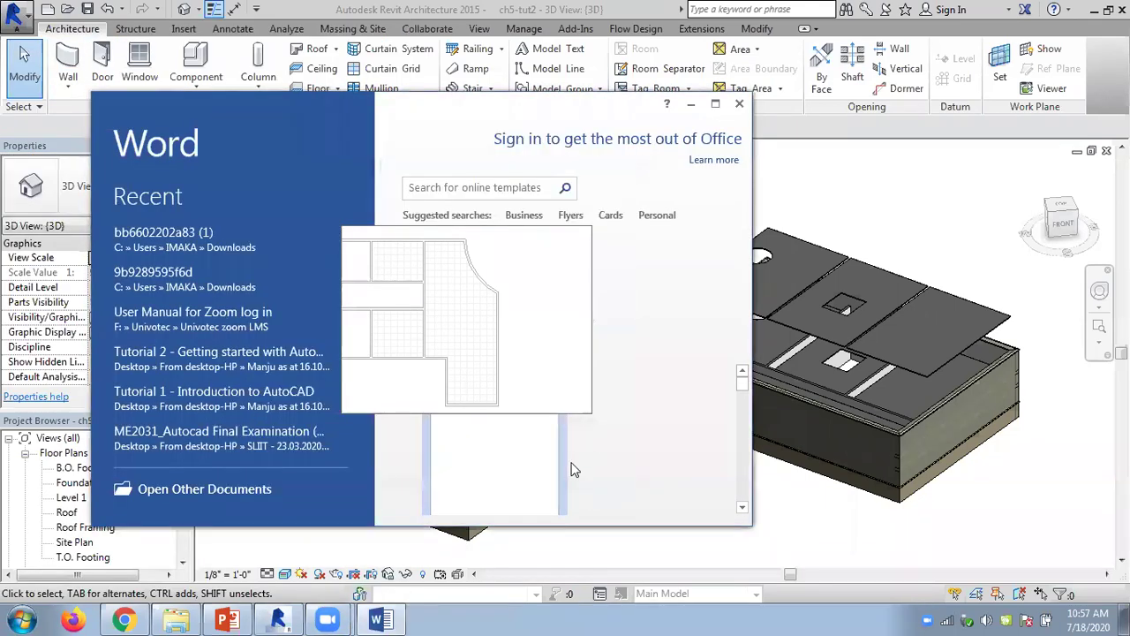
click(716, 104)
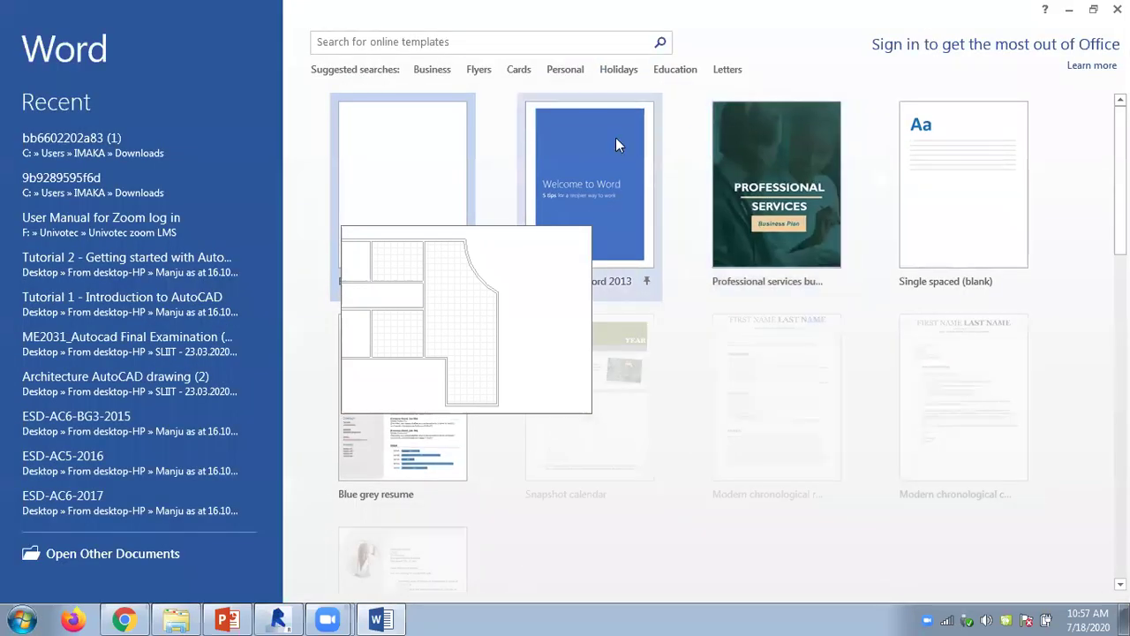
click(396, 144)
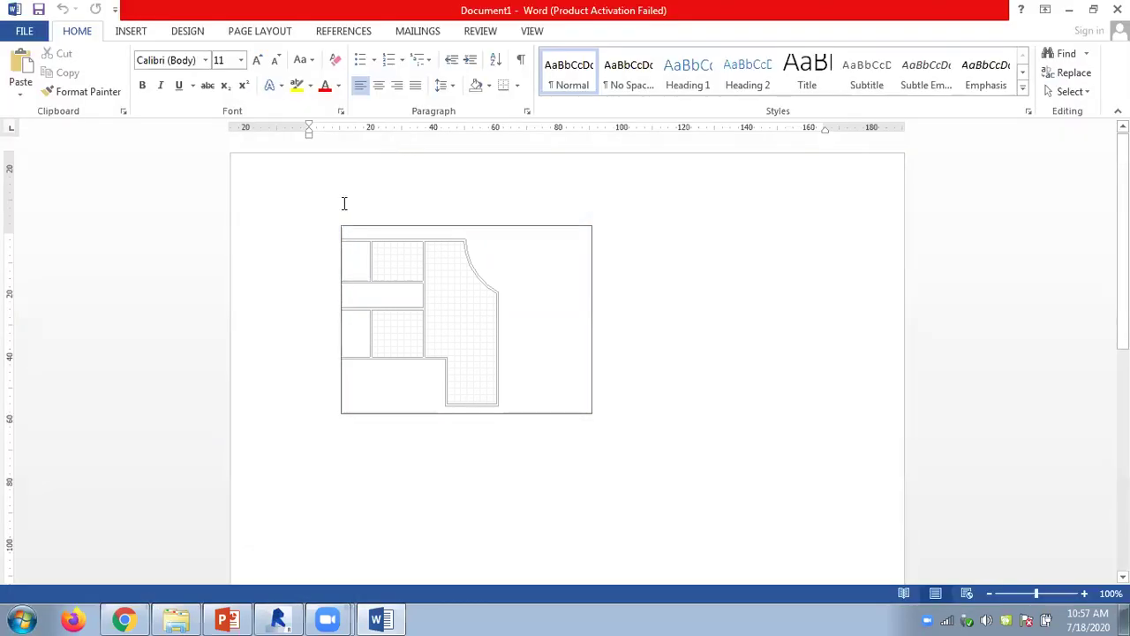
key(ctrl+v)
key(ctrl+z)
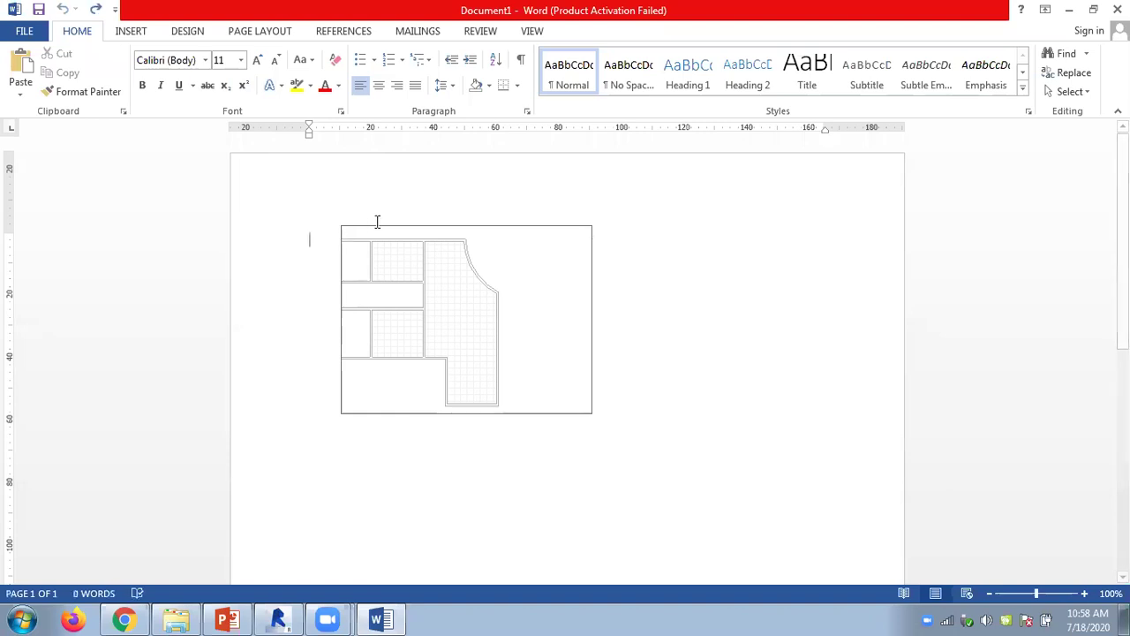